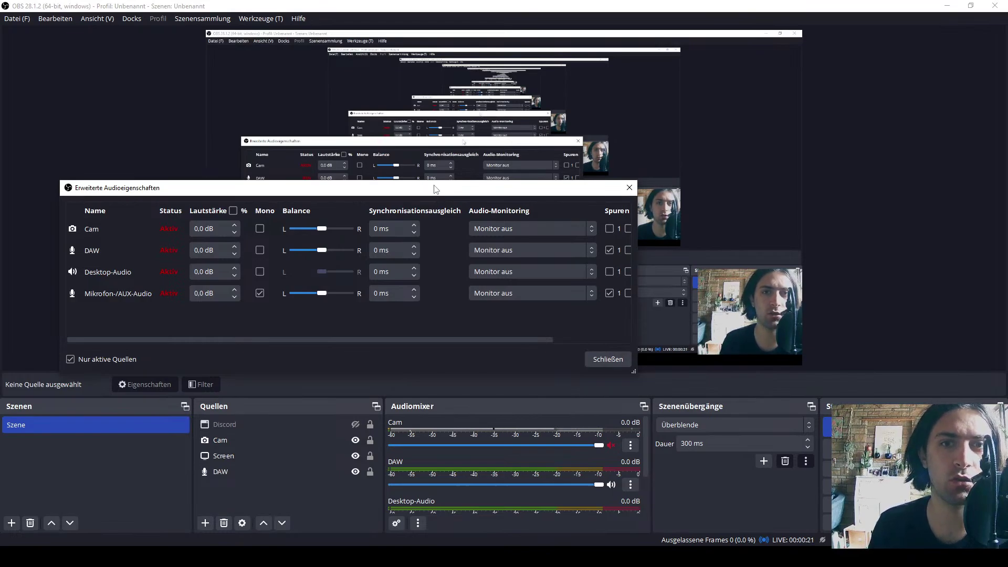
# Review the audio track assignments of all sources in the advanced audio properties, and close the dialog
pyautogui.moveTo(440, 191); pyautogui.dragTo(455, 145)
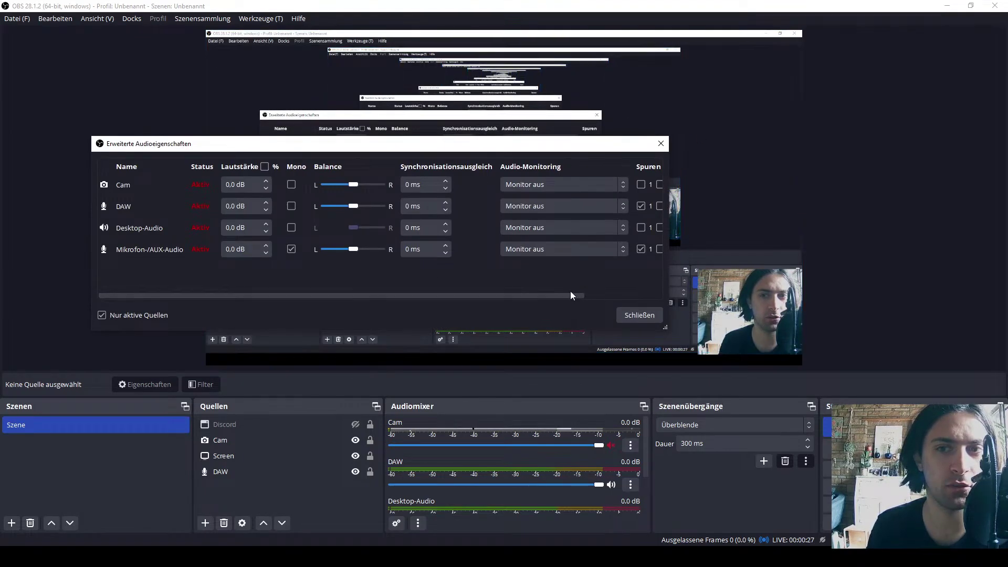
pyautogui.moveTo(570, 291); pyautogui.dragTo(690, 297)
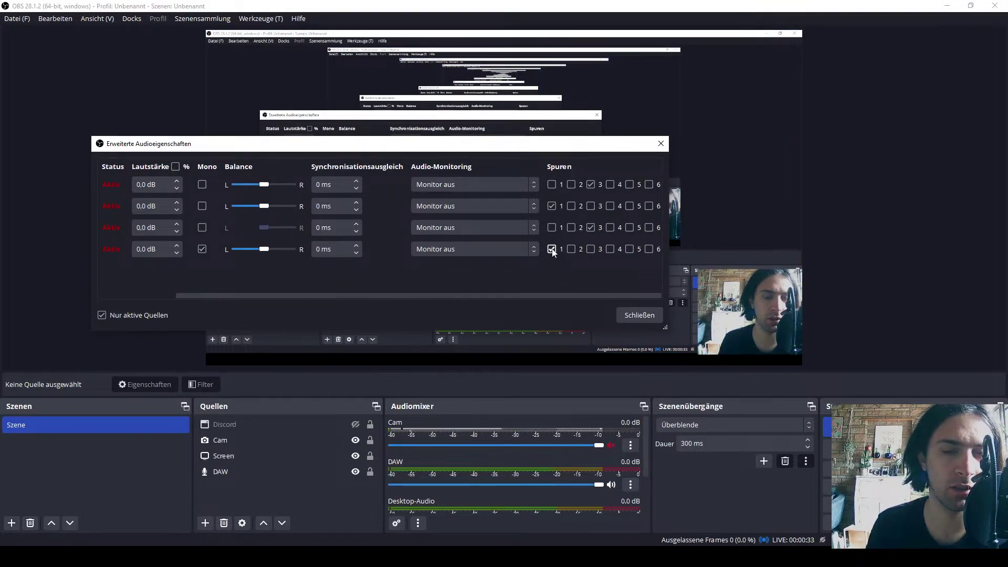
pyautogui.moveTo(559, 293); pyautogui.dragTo(398, 295)
pyautogui.moveTo(182, 293); pyautogui.dragTo(430, 295)
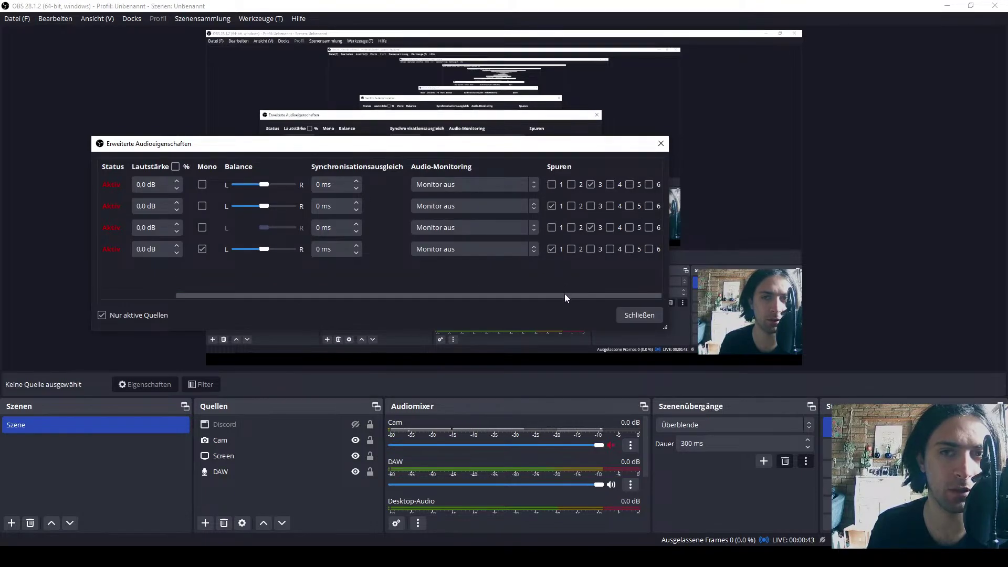
pyautogui.moveTo(564, 293); pyautogui.dragTo(354, 297)
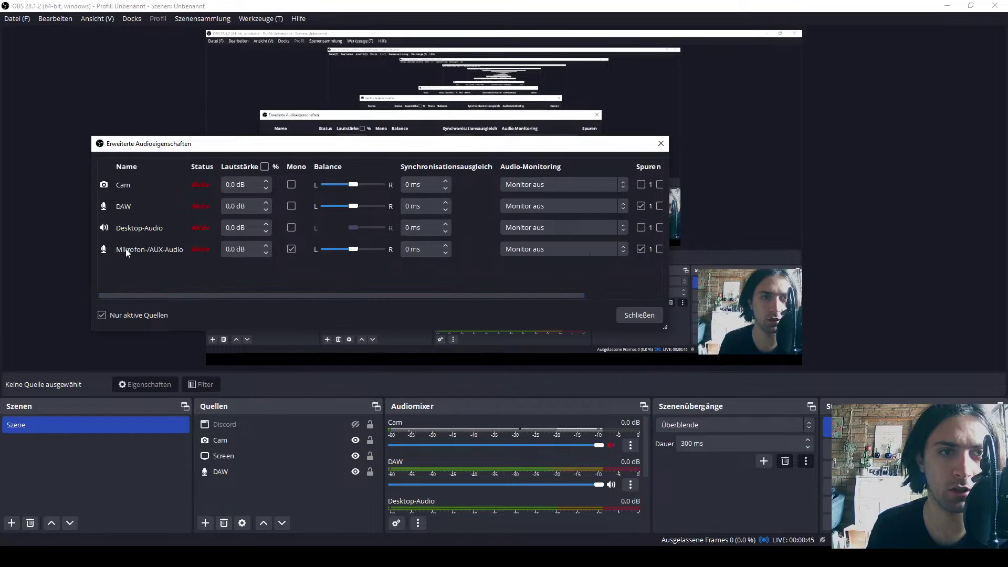
pyautogui.moveTo(188, 297); pyautogui.dragTo(306, 297)
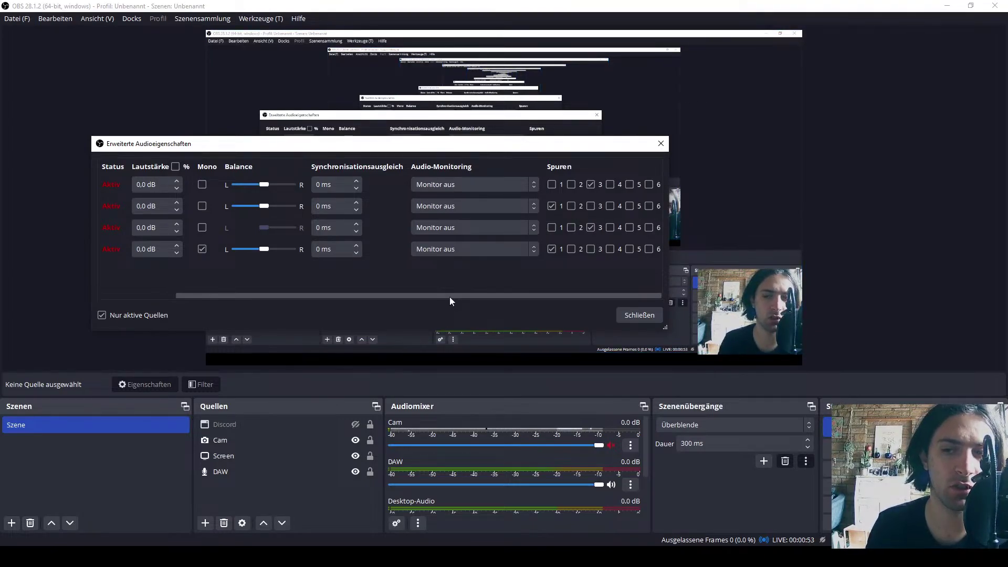
pyautogui.click(634, 313)
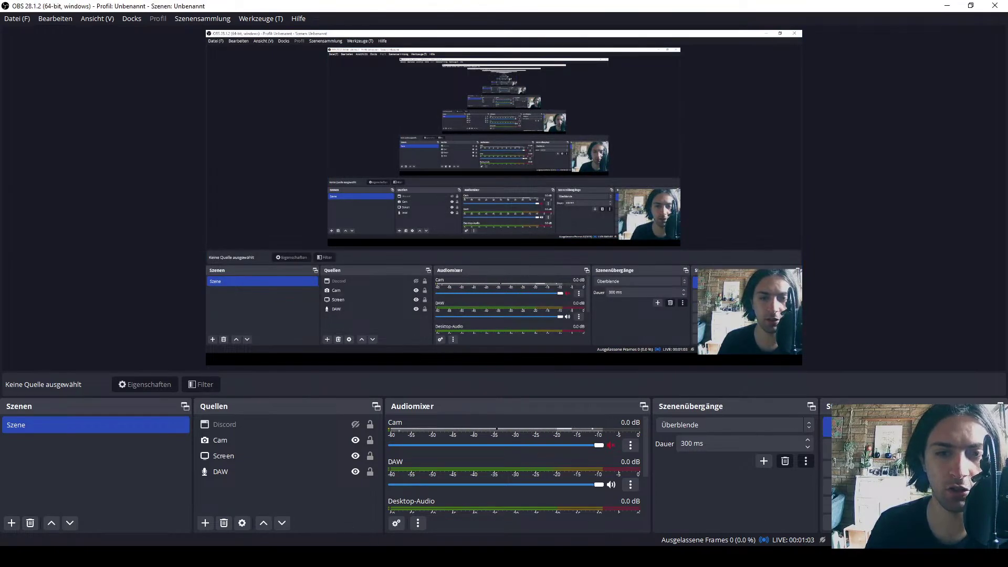
# Switch to Bitwig Studio and inspect the child tracks of the "drums + bass g" and "no drums g" groups, leaving both groups collapsed
pyautogui.hotkey('alt', 'Tab')
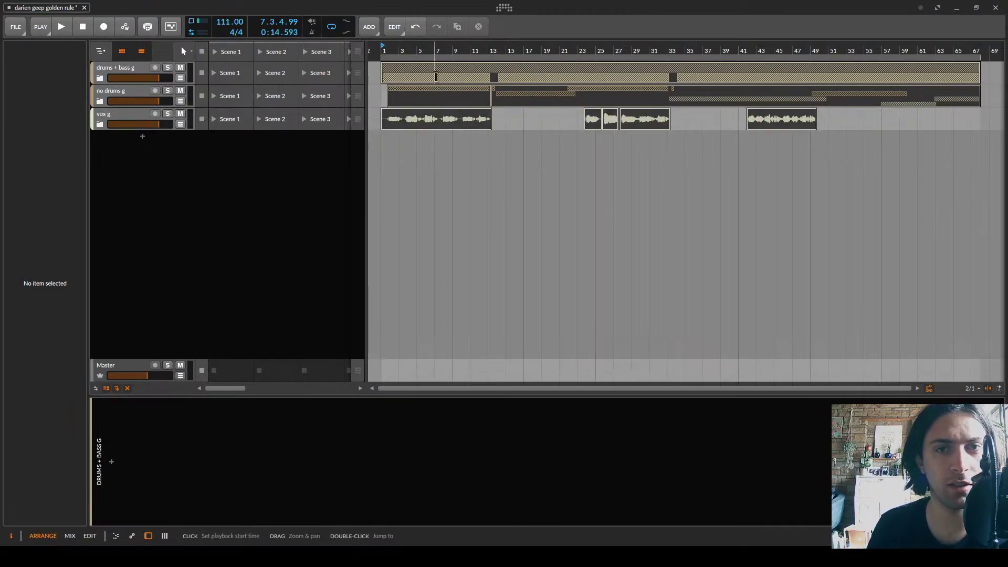
pyautogui.click(151, 69)
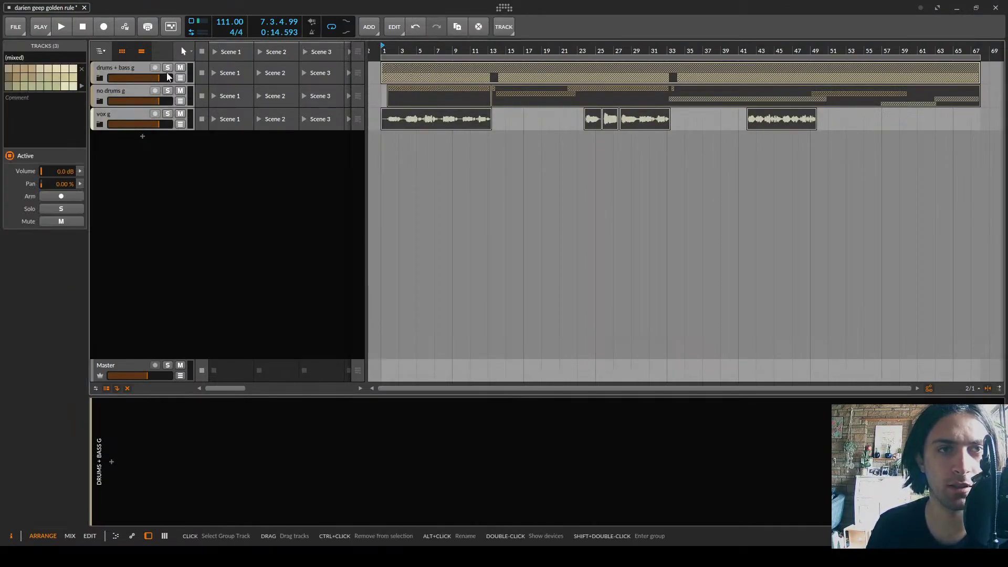
pyautogui.click(99, 79)
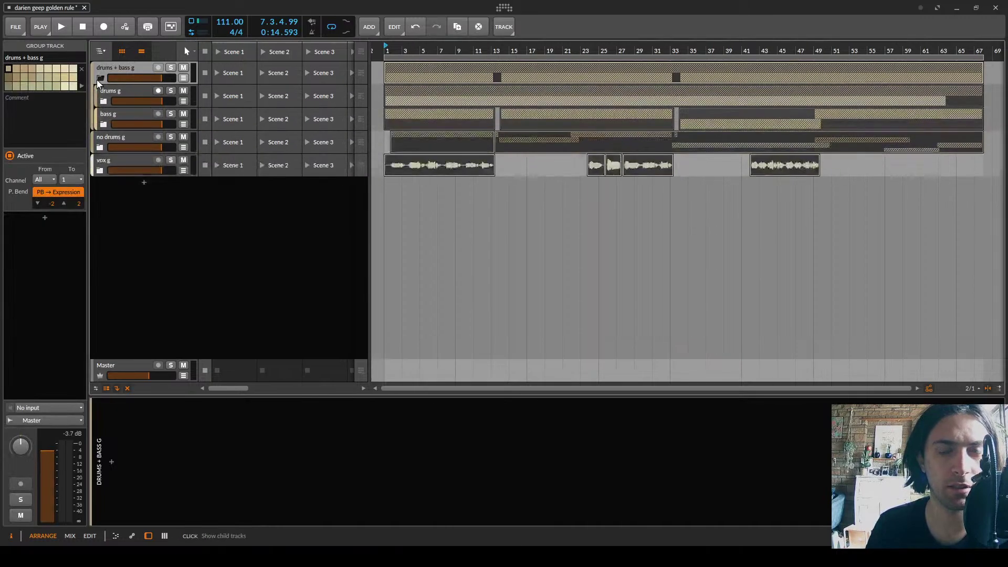
pyautogui.click(100, 148)
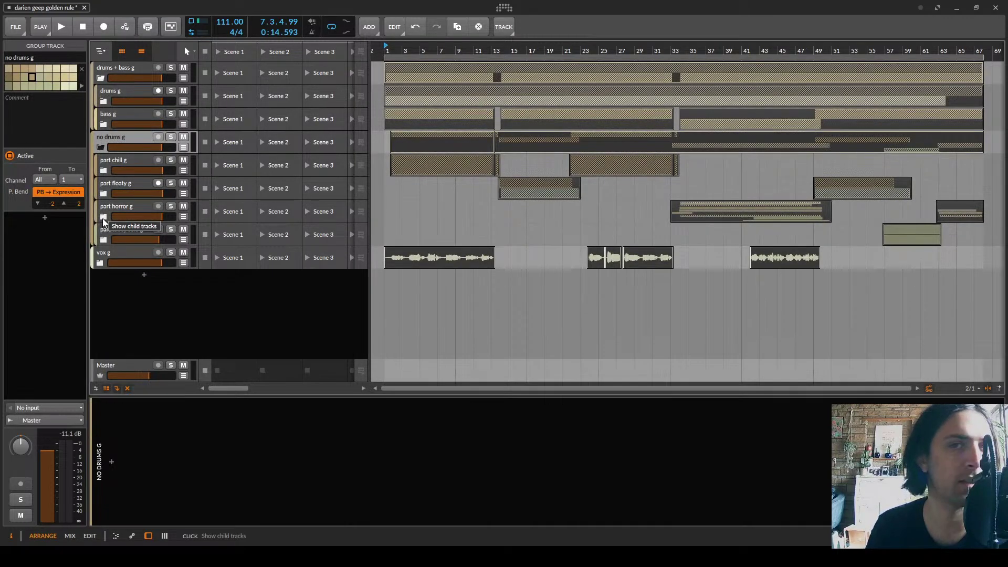
pyautogui.click(100, 148)
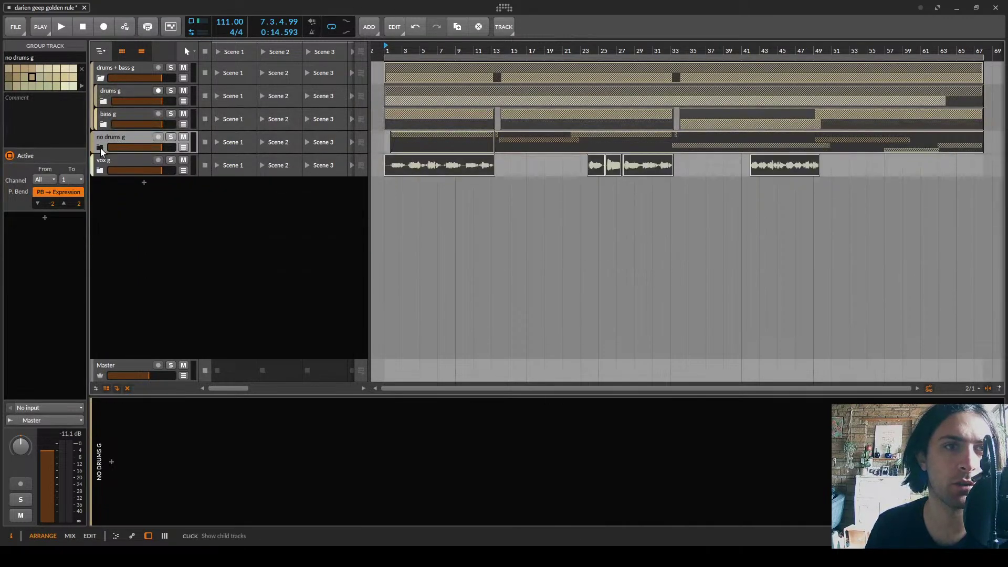
pyautogui.click(100, 78)
pyautogui.click(118, 68)
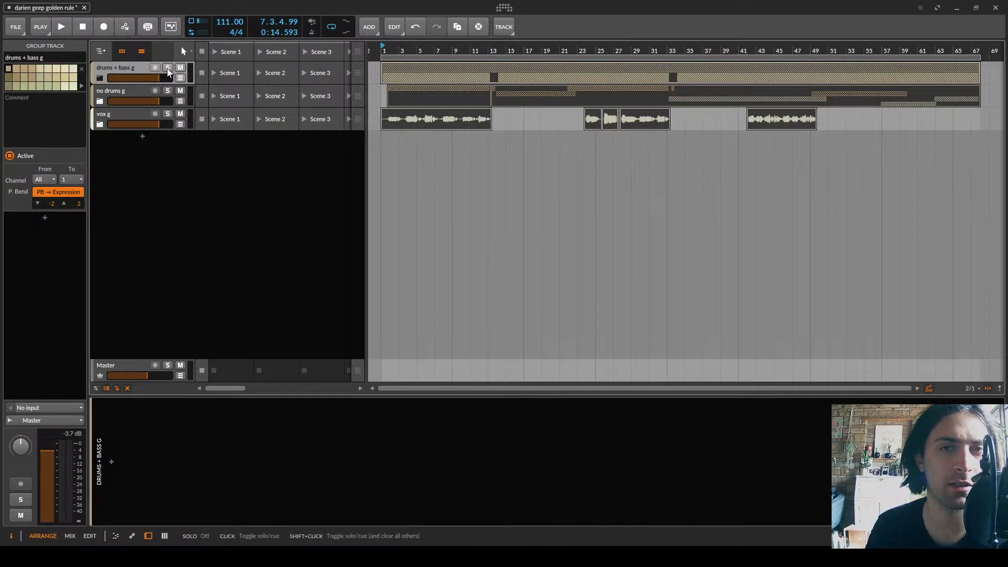
pyautogui.click(125, 92)
pyautogui.click(113, 113)
pyautogui.click(114, 92)
pyautogui.click(116, 68)
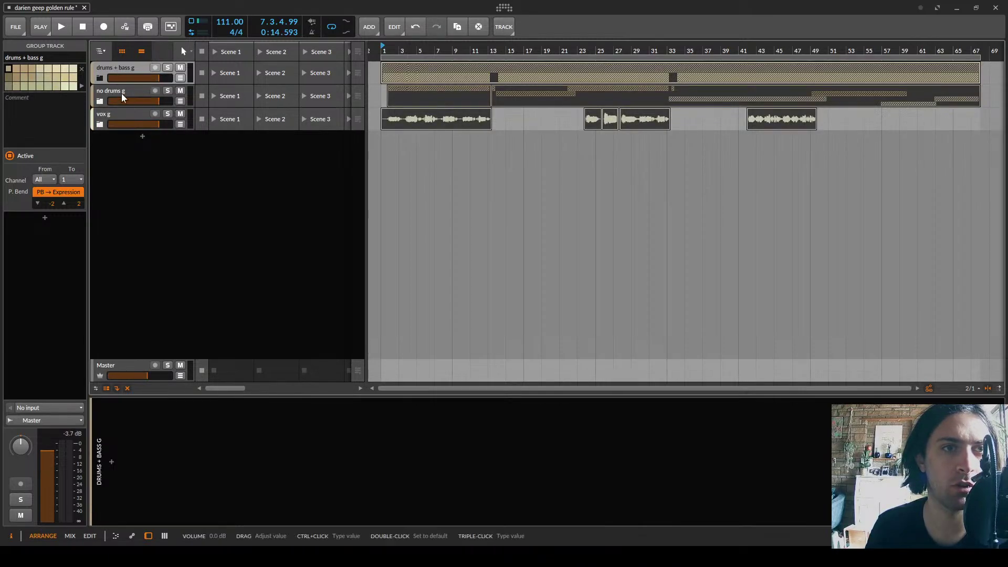
pyautogui.press('Down')
pyautogui.press('Down')
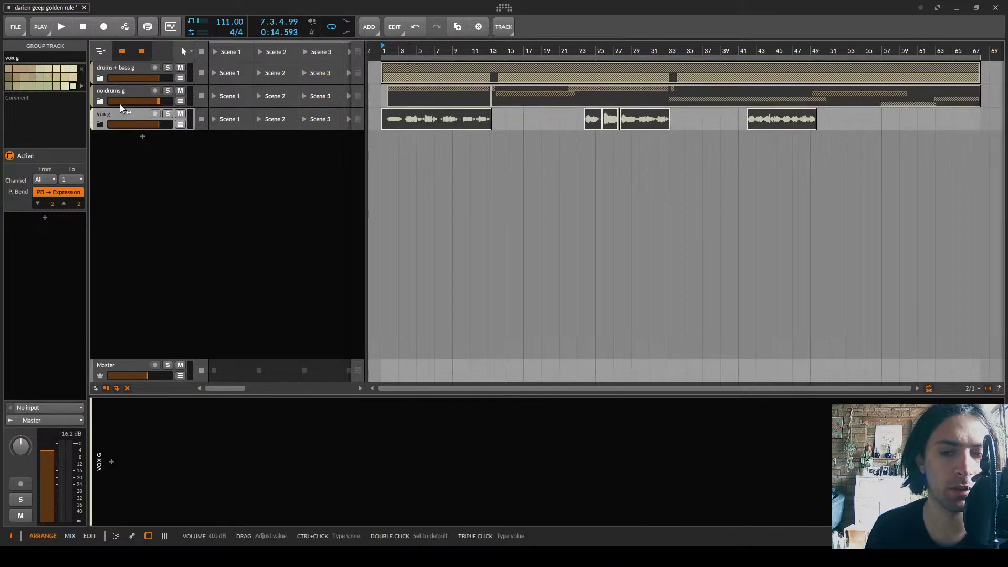
pyautogui.click(106, 79)
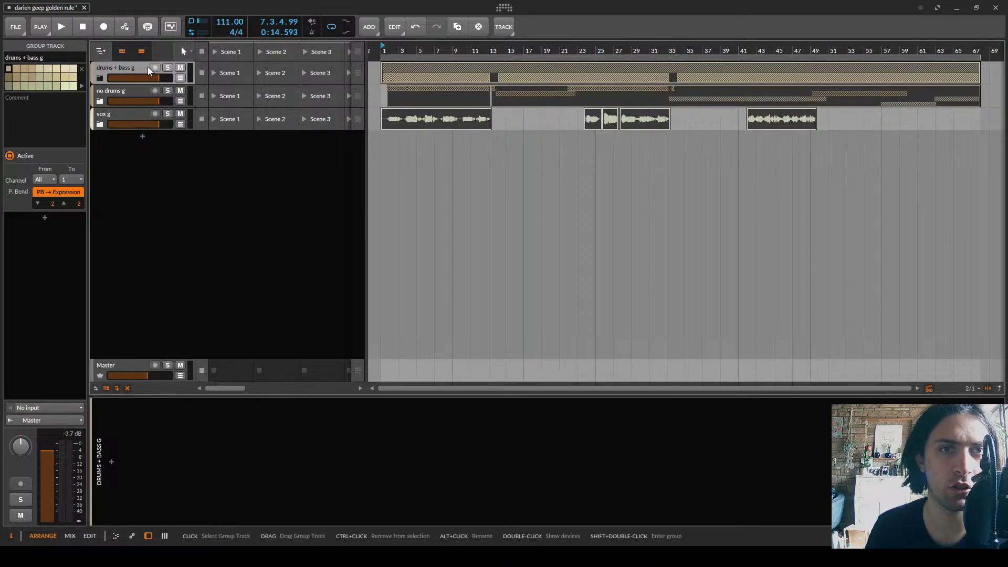
# Set the play position to the start of the arrangement and insert the Saturn distortion plug-in on the "drums + bass g" group
pyautogui.click(377, 67)
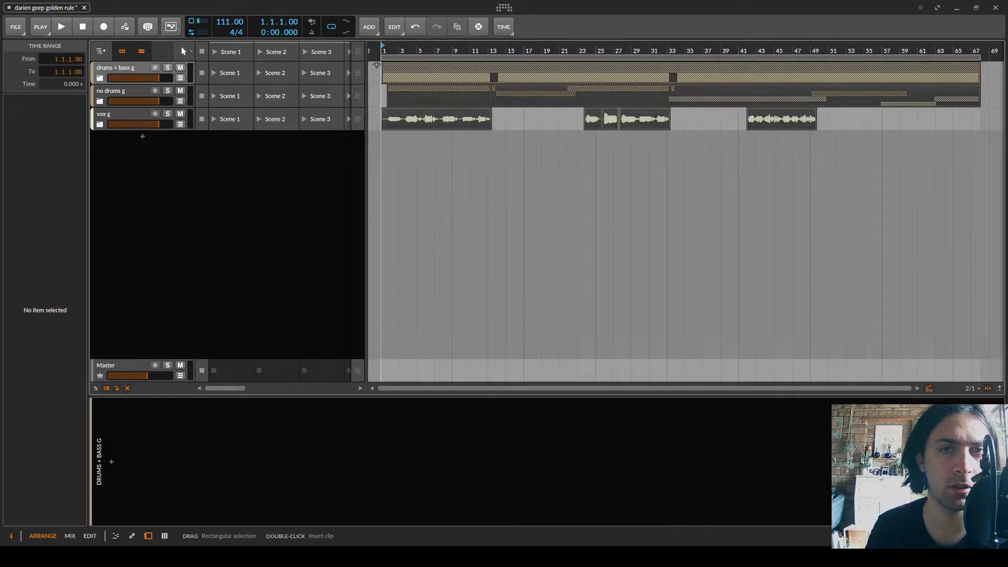
pyautogui.click(138, 69)
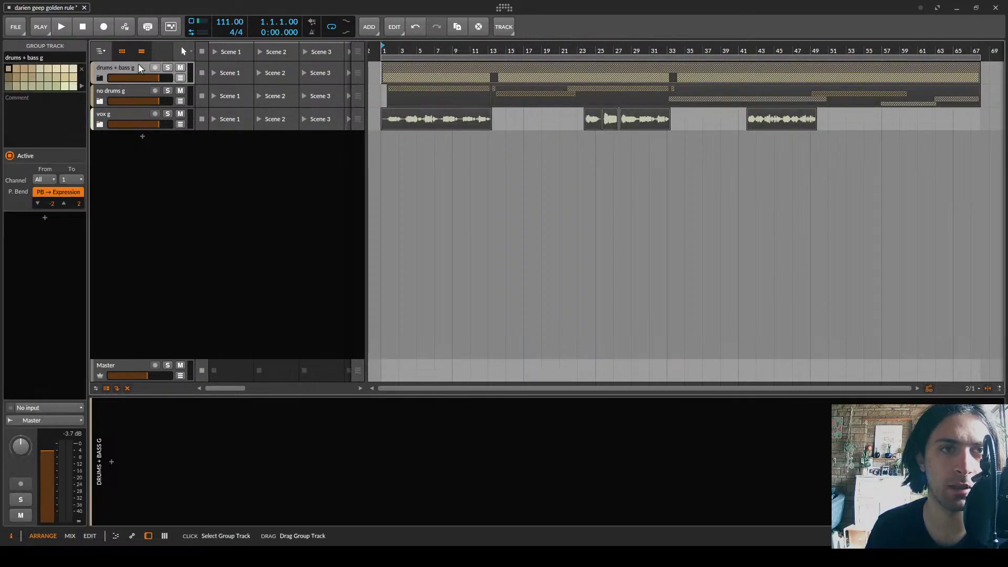
pyautogui.click(118, 460)
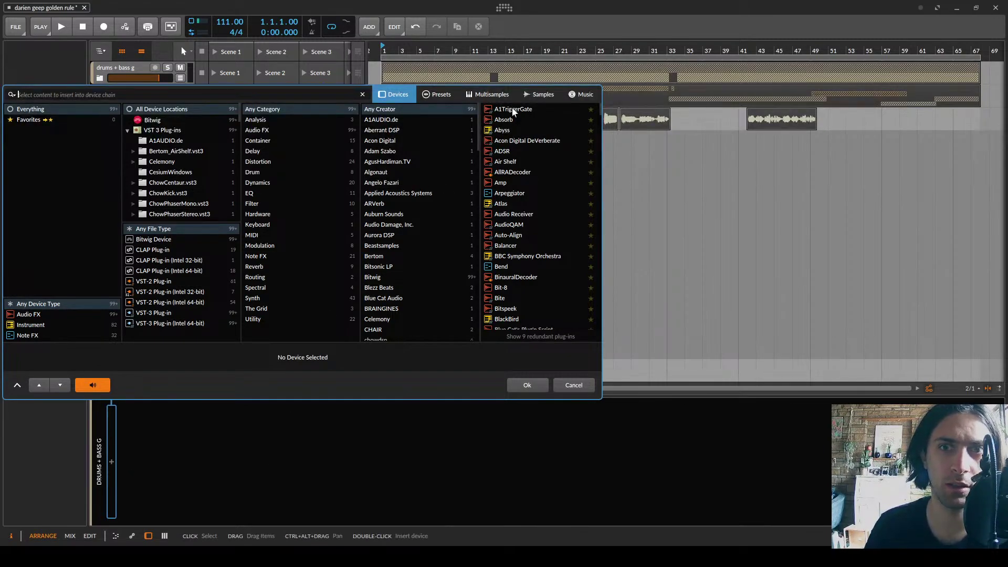
pyautogui.write('saturn')
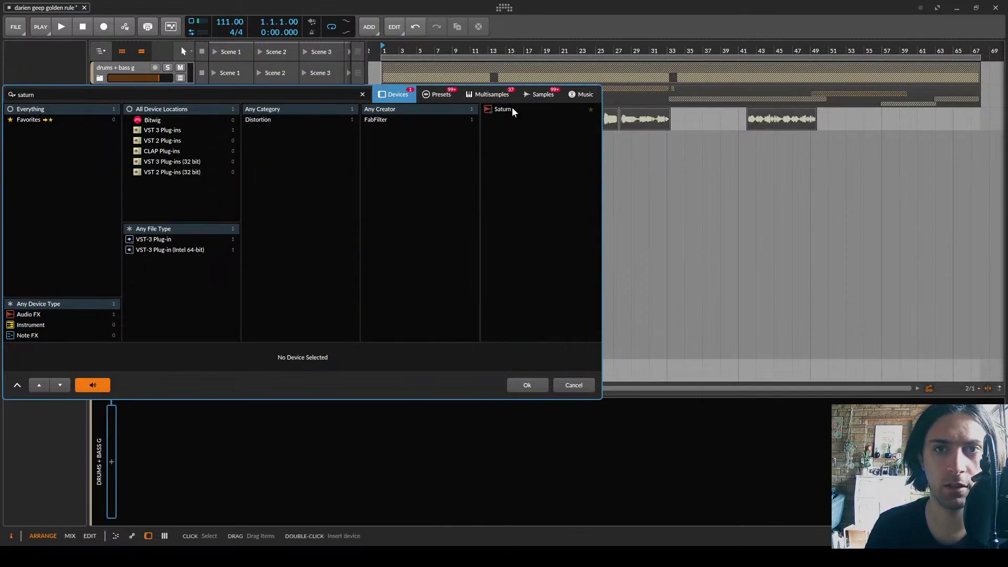
pyautogui.doubleClick(513, 109)
pyautogui.press('Return')
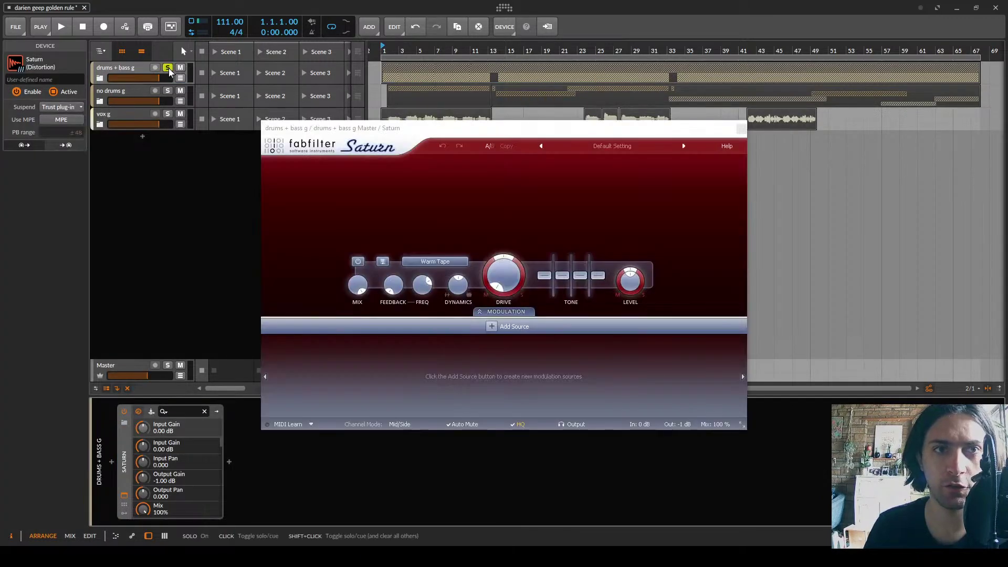
# Play the soloed "drums + bass g" group and split Saturn into two bands at about 101 Hz, with the low band soloed
pyautogui.press('space')
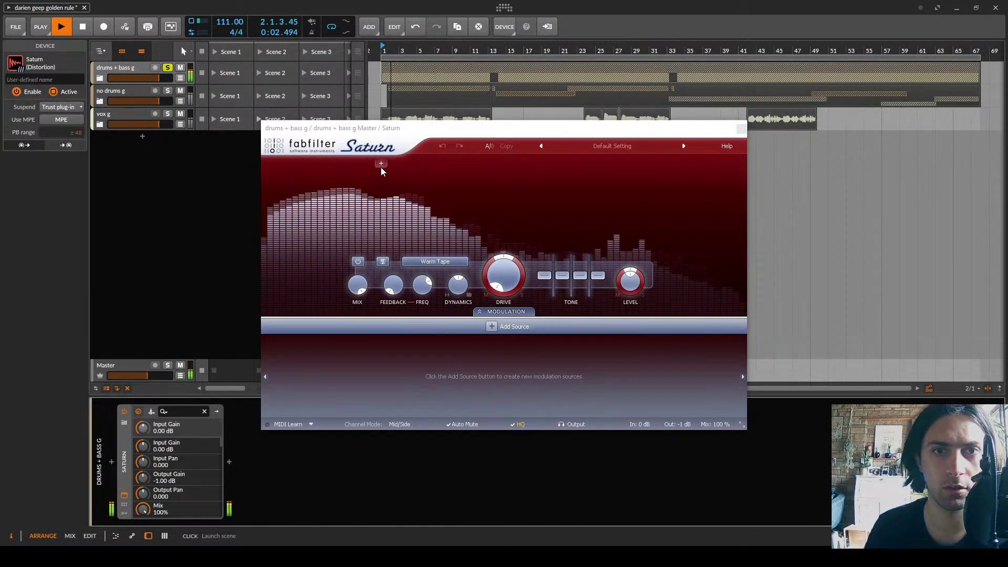
pyautogui.click(381, 164)
pyautogui.moveTo(381, 189); pyautogui.dragTo(374, 197)
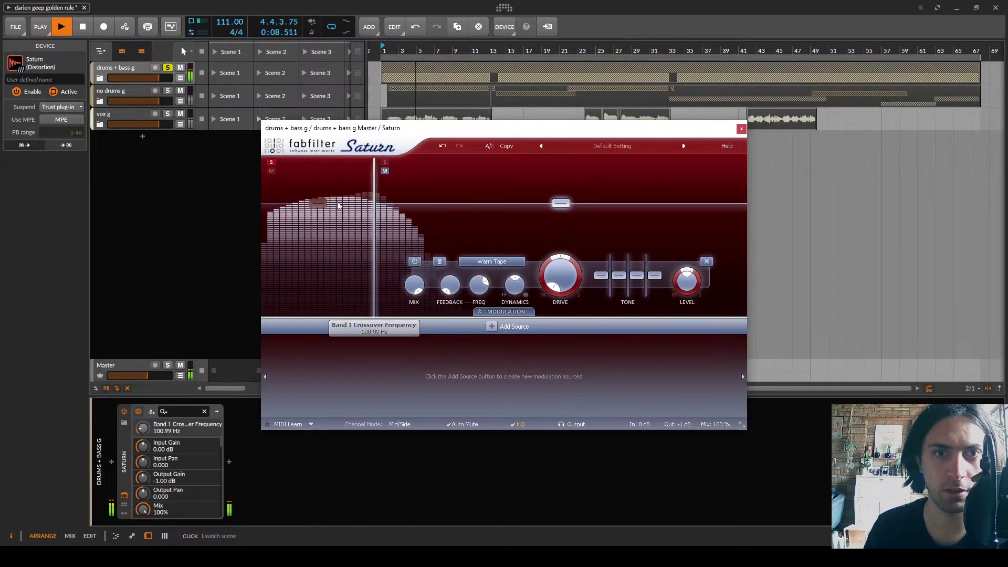
# Raise the drive of Saturn's low band to 100% and set its distortion style to Warm Tube
pyautogui.click(336, 206)
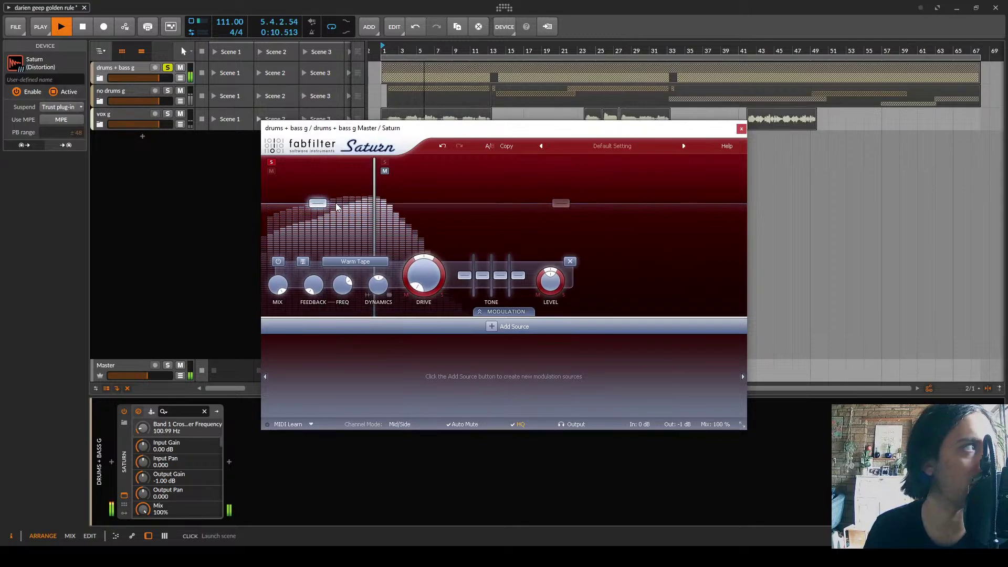
pyautogui.moveTo(425, 268); pyautogui.dragTo(423, 173)
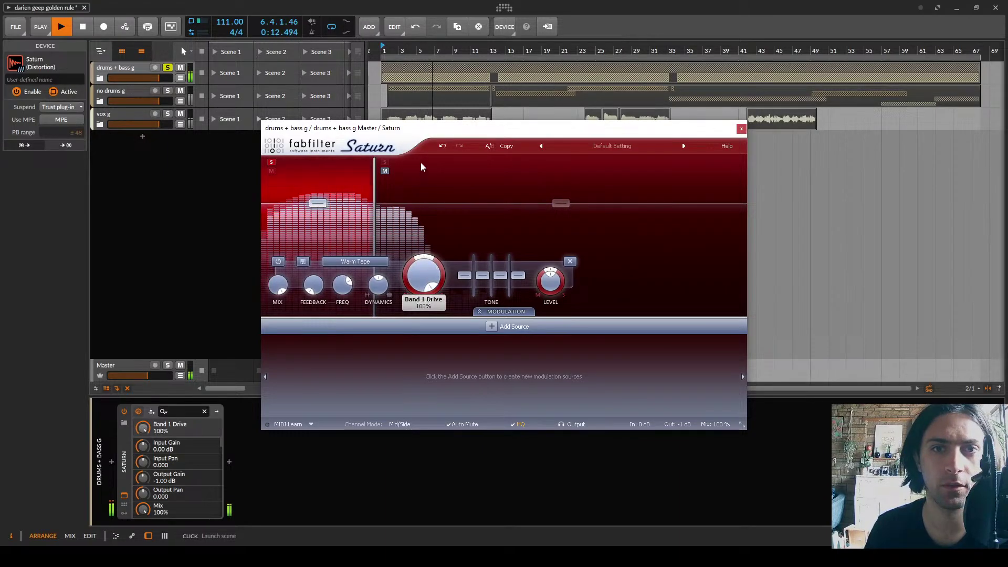
pyautogui.scroll(3, 359, 262)
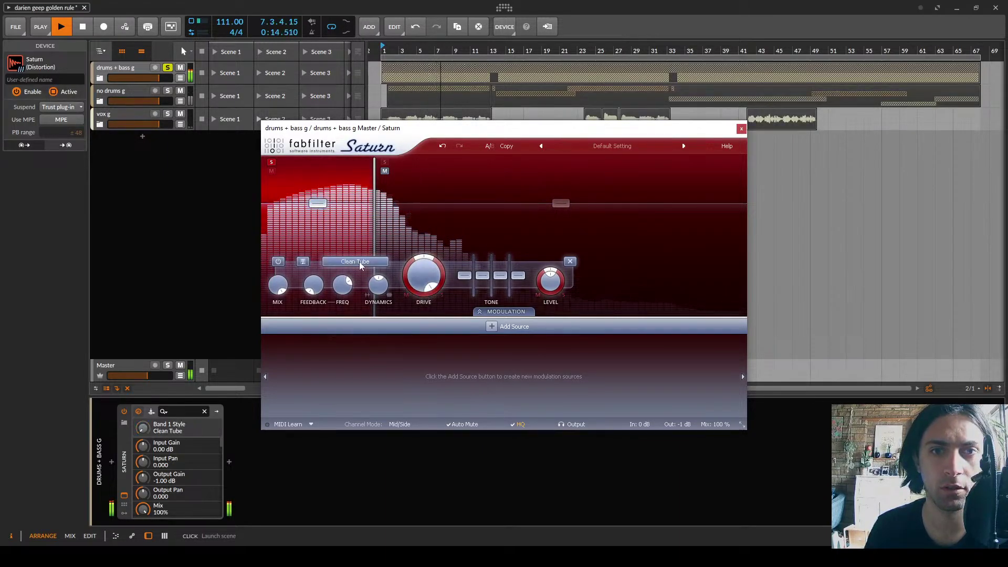
pyautogui.scroll(1, 361, 265)
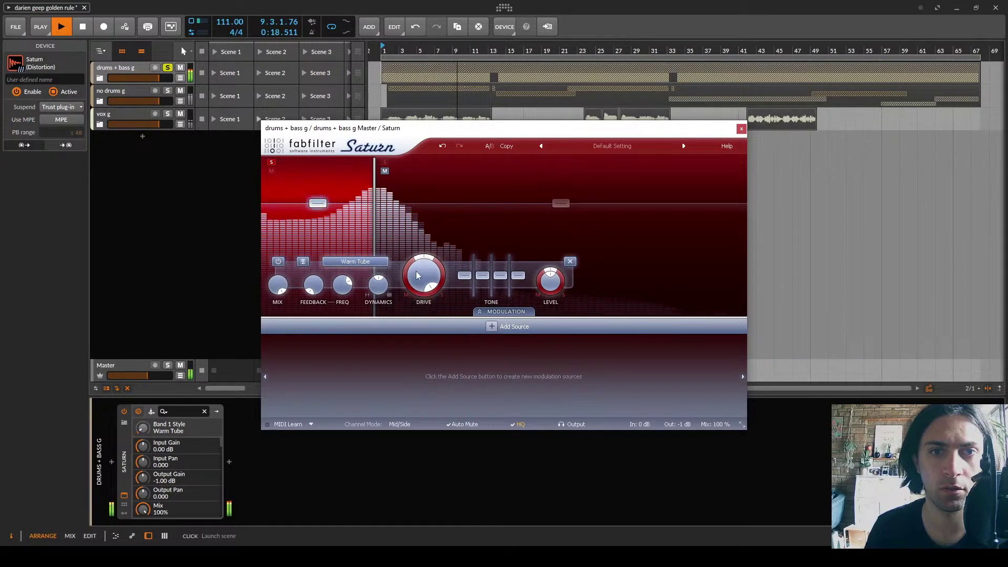
# Move the low band's crossover to about 97 Hz and reduce its drive to about 40%
pyautogui.moveTo(418, 273); pyautogui.dragTo(422, 322)
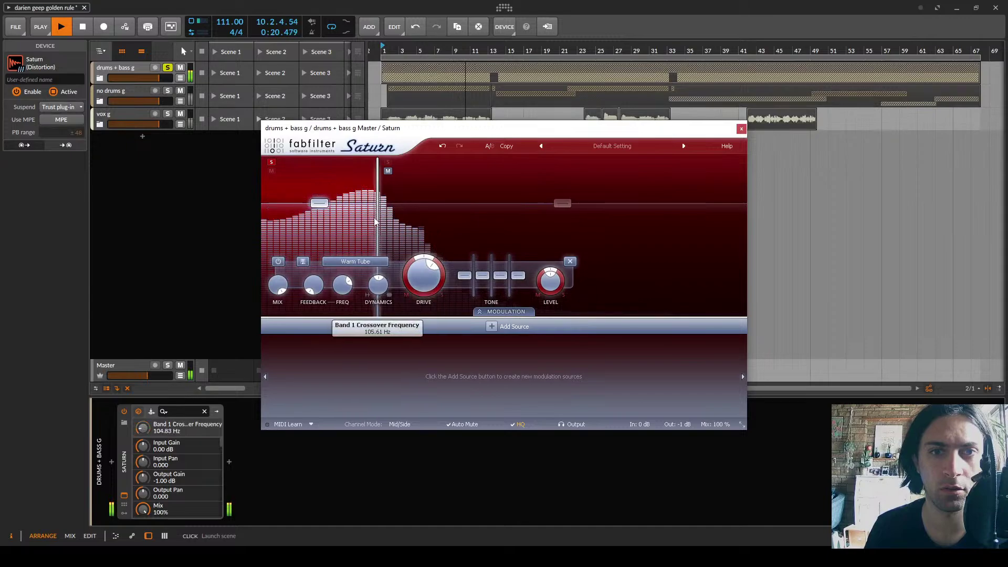
pyautogui.moveTo(374, 221)
pyautogui.mouseDown()
pyautogui.moveTo(384, 221)
pyautogui.moveTo(367, 230)
pyautogui.mouseUp()
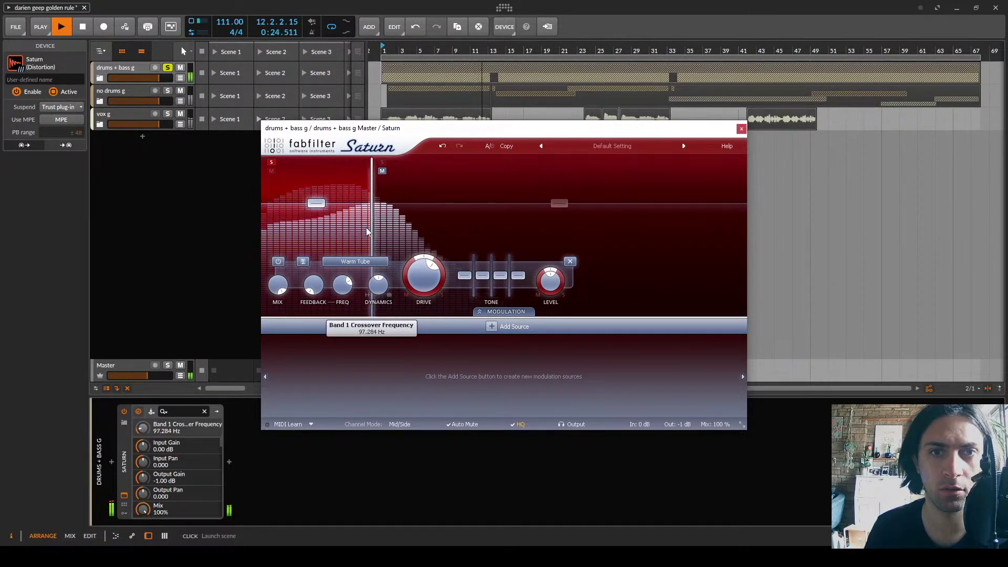
pyautogui.moveTo(423, 289); pyautogui.dragTo(443, 354)
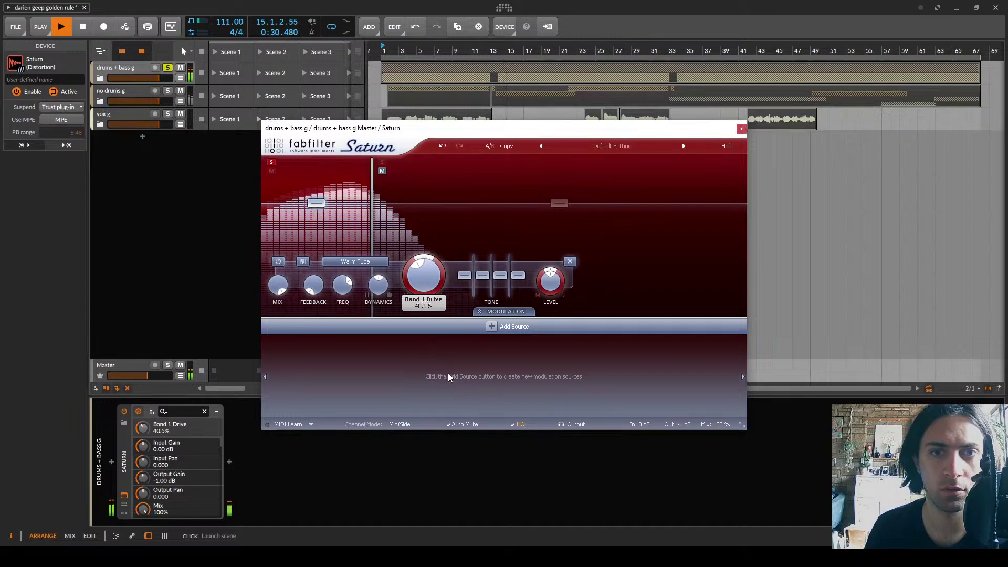
pyautogui.moveTo(453, 391); pyautogui.dragTo(453, 399)
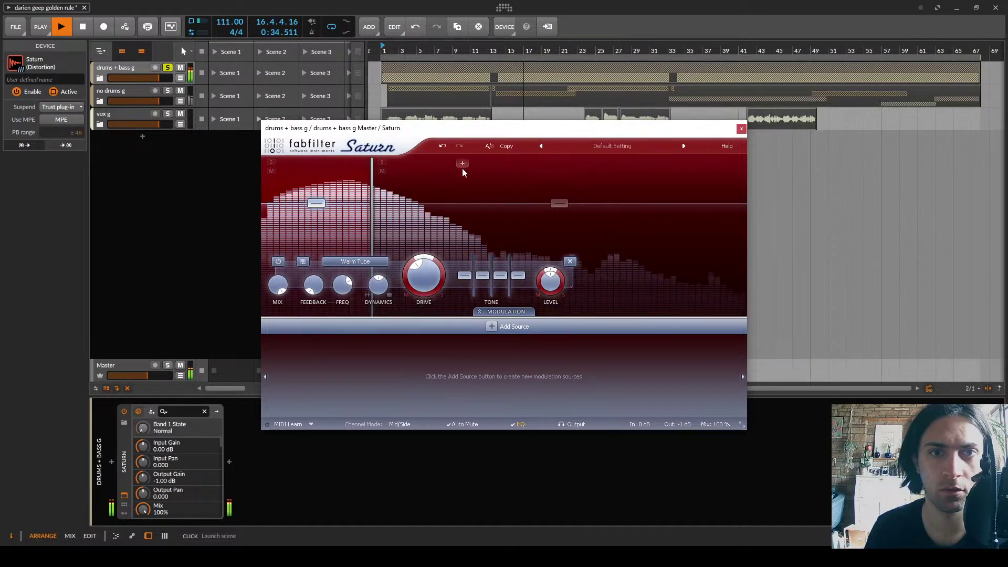
# Add a second crossover in Saturn to create a third band, widen the middle band upward, and audition the middle band in solo
pyautogui.click(461, 162)
pyautogui.click(381, 162)
pyautogui.moveTo(465, 198); pyautogui.dragTo(486, 196)
pyautogui.click(382, 162)
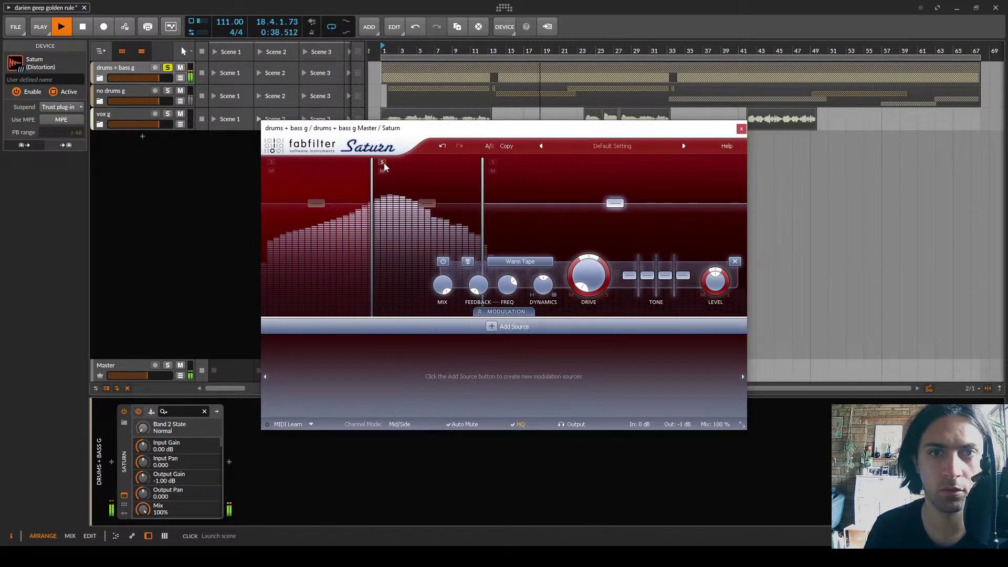
# Raise the middle band's drive to 100% and set its style to Warm Tube after comparing it with Warm Tape
pyautogui.click(427, 203)
pyautogui.moveTo(437, 273); pyautogui.dragTo(419, 218)
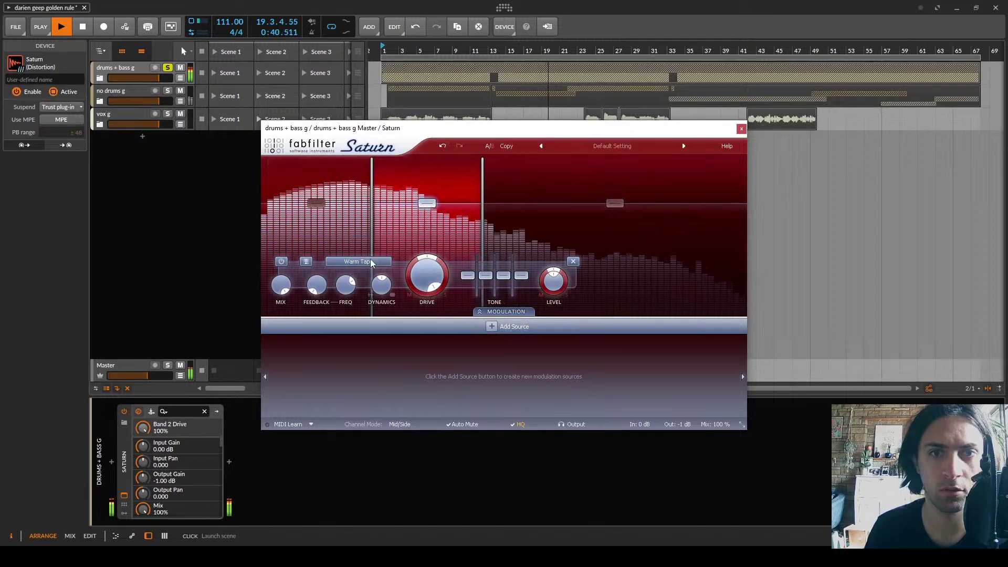
pyautogui.scroll(2, 373, 263)
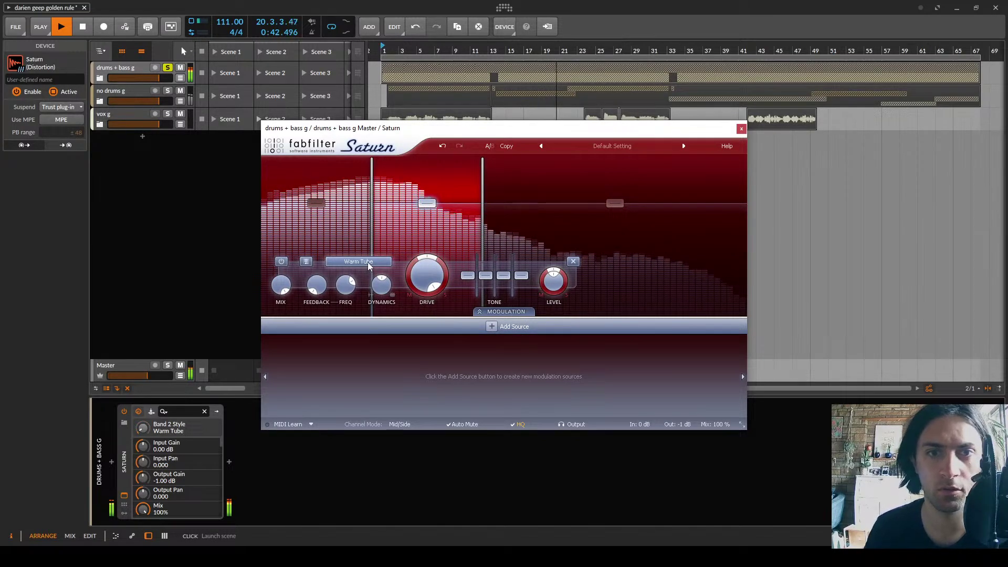
pyautogui.scroll(-1, 367, 266)
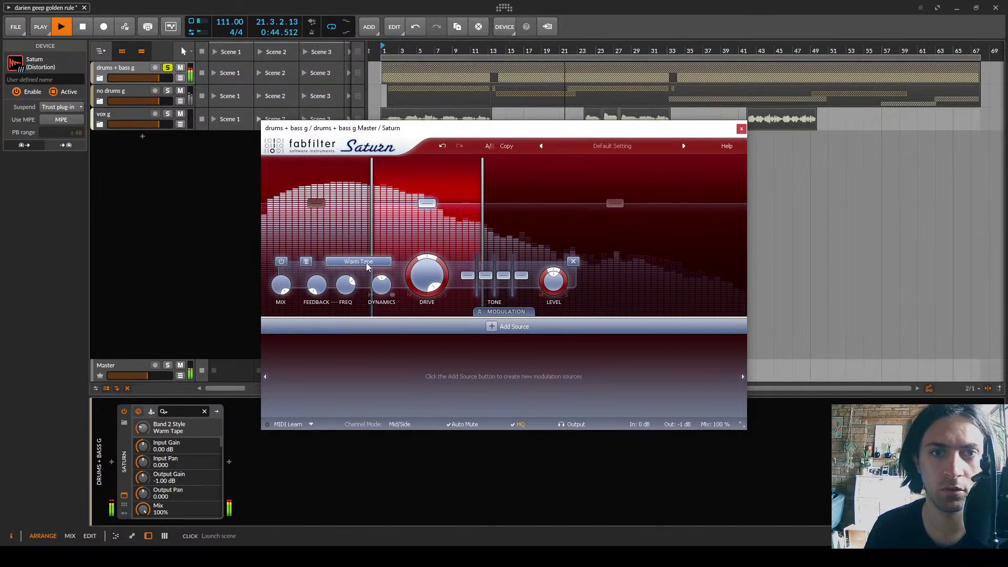
pyautogui.scroll(1, 367, 267)
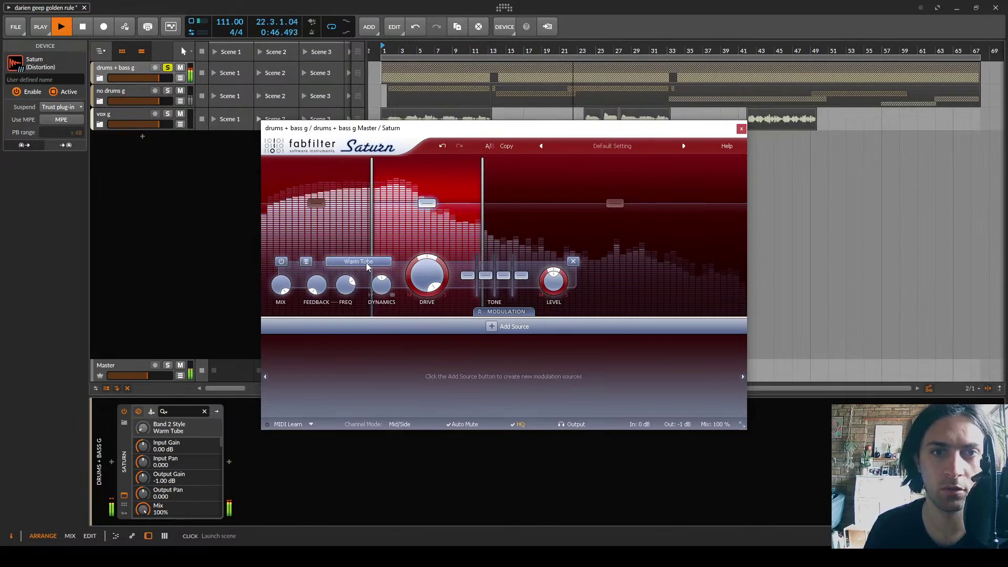
# Reduce the drive of Saturn's second band to about 33%
pyautogui.moveTo(428, 273); pyautogui.dragTo(444, 345)
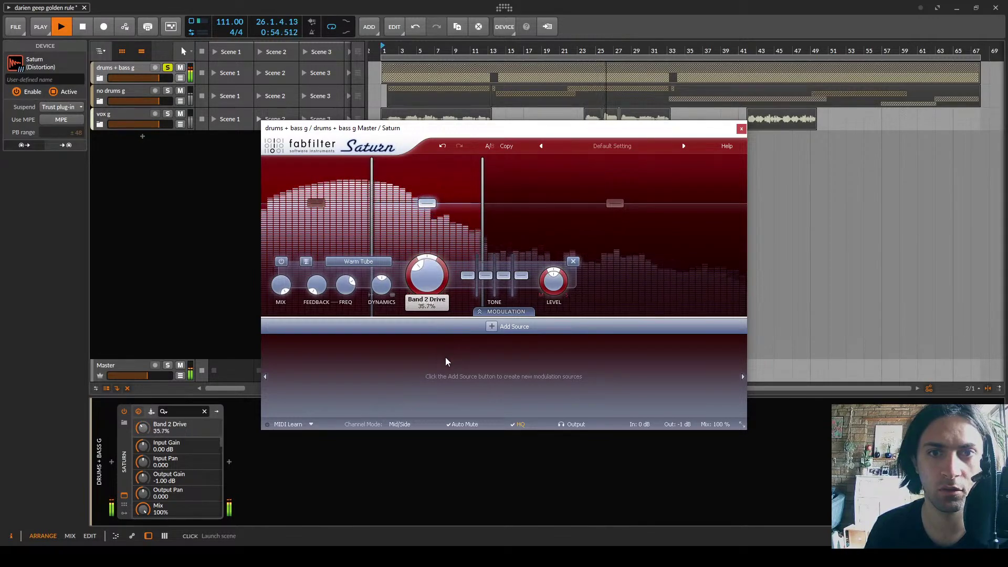
pyautogui.moveTo(447, 360); pyautogui.dragTo(428, 242)
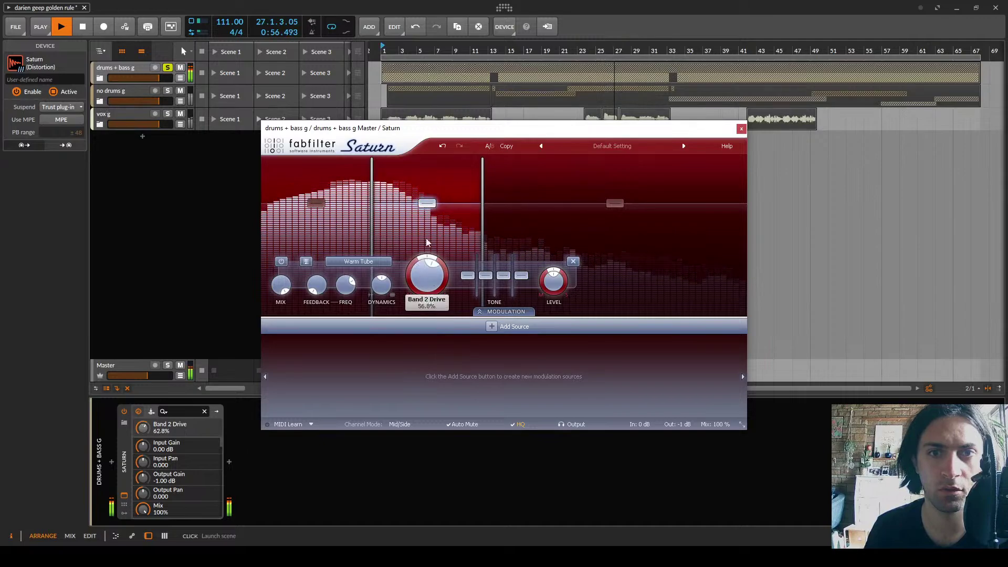
pyautogui.moveTo(434, 301); pyautogui.dragTo(429, 283)
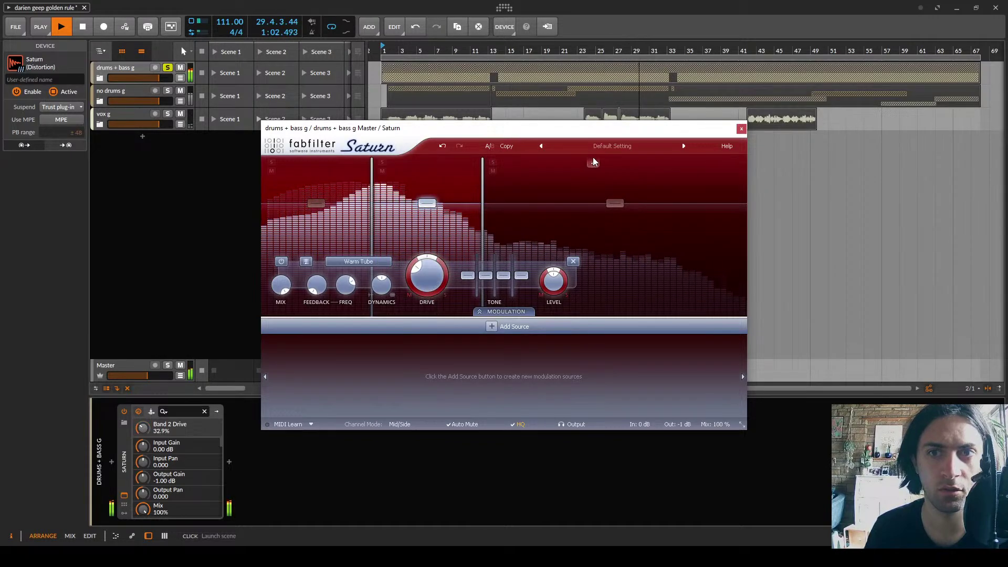
# Add a third crossover in Saturn at about 2308 Hz to create a fourth band, and briefly audition the third band in solo
pyautogui.click(586, 162)
pyautogui.click(493, 163)
pyautogui.moveTo(592, 203); pyautogui.dragTo(594, 205)
pyautogui.click(558, 208)
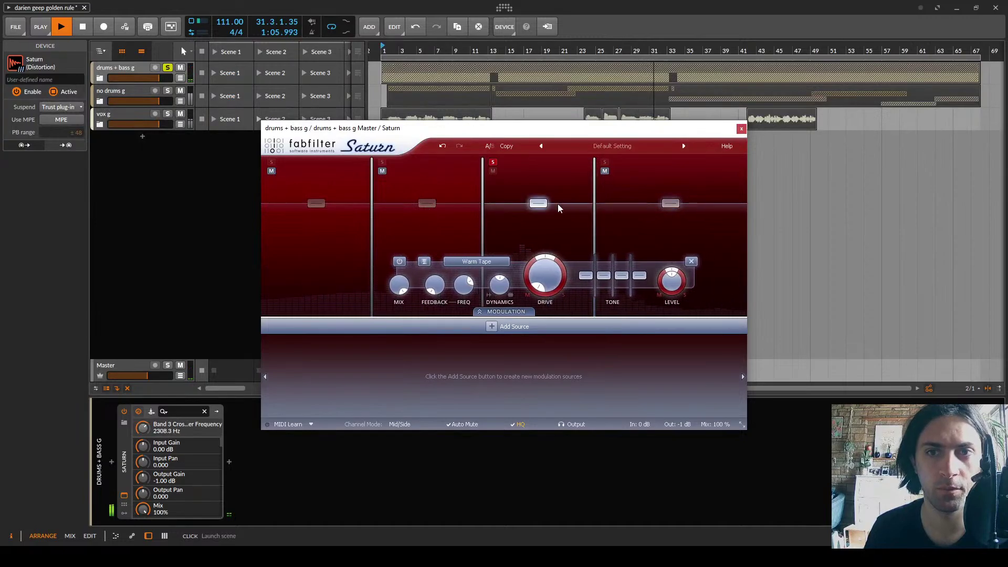
pyautogui.click(493, 162)
# Try Warm Tape against Warm Tube on the third band at high drive, and reduce its drive to about 19% with Warm Tube
pyautogui.moveTo(535, 277); pyautogui.dragTo(536, 210)
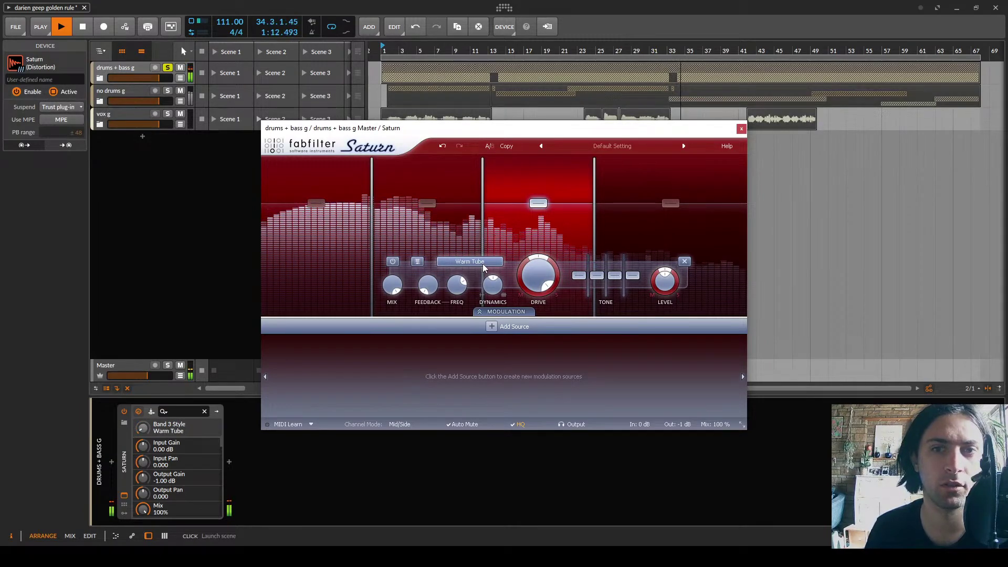
pyautogui.scroll(2, 483, 265)
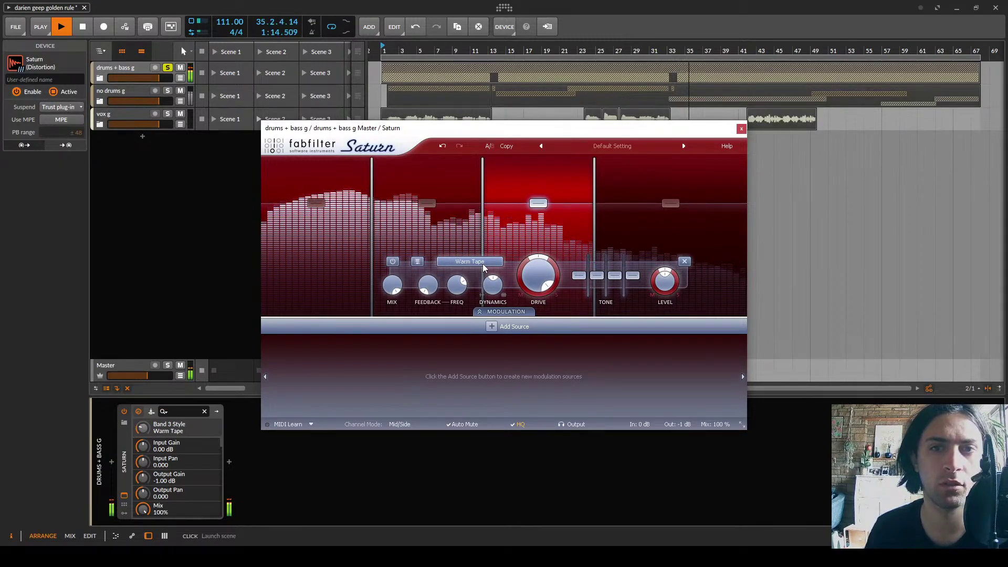
pyautogui.scroll(-1, 483, 265)
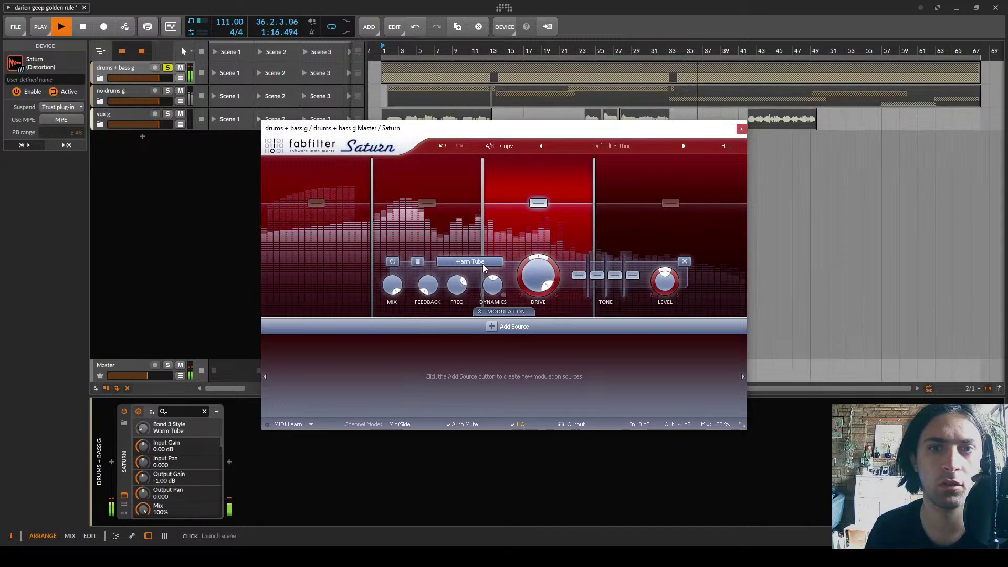
pyautogui.moveTo(541, 278); pyautogui.dragTo(545, 364)
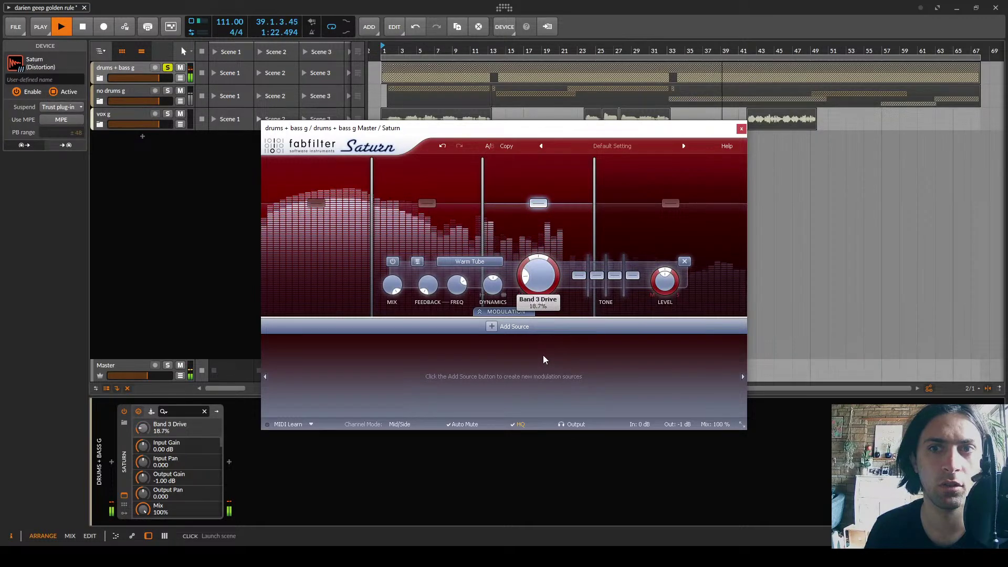
# Set the arranger loop region to 32 bars from bar 1 after trying 33 bars and playing across the loop end
pyautogui.press('space')
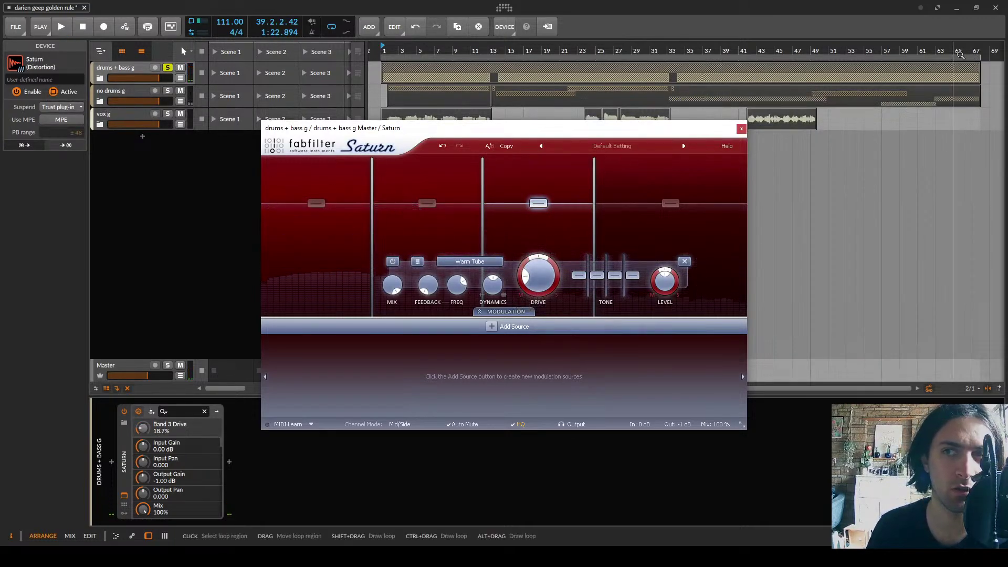
pyautogui.moveTo(979, 58); pyautogui.dragTo(672, 83)
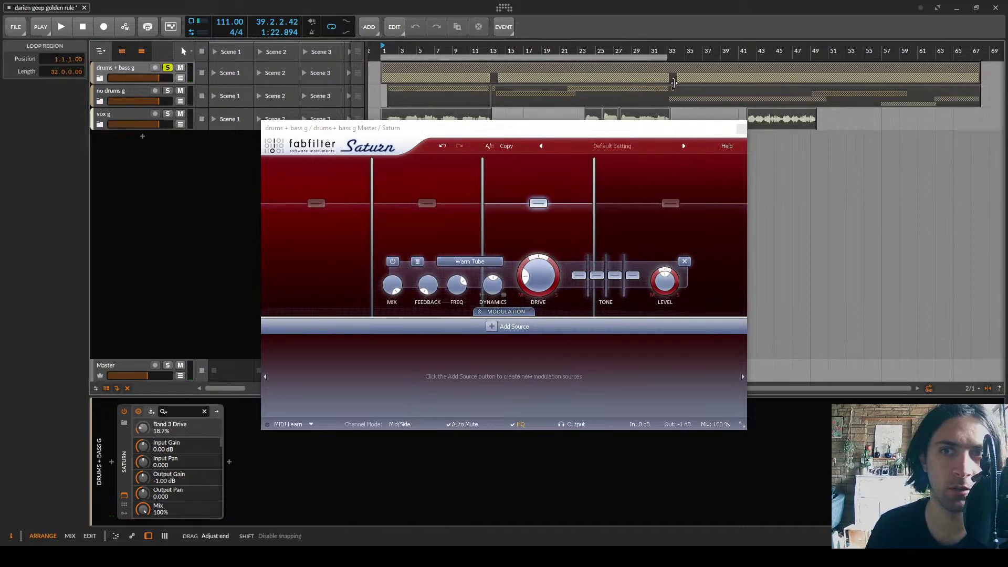
pyautogui.scroll(10, 728, 55)
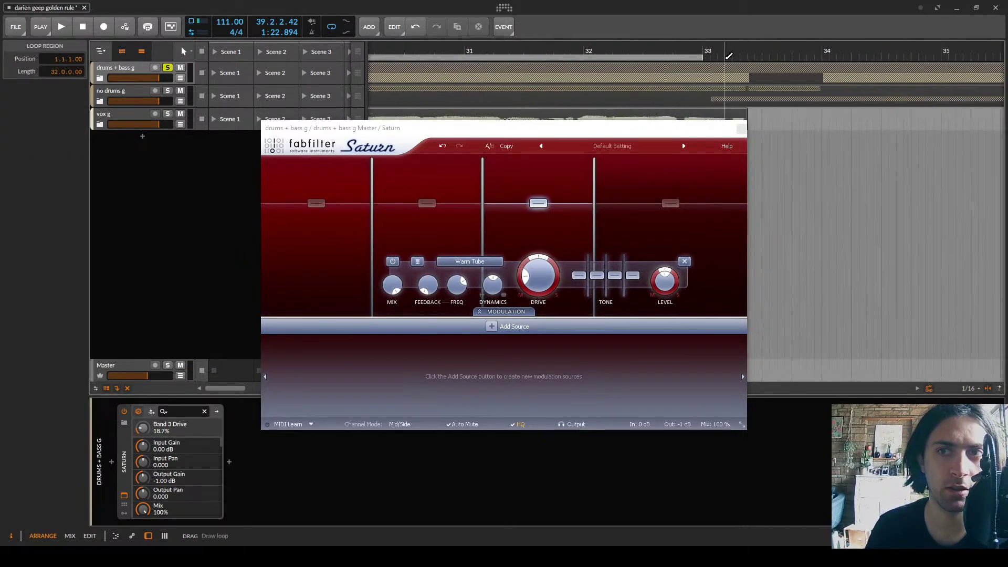
pyautogui.moveTo(702, 57); pyautogui.dragTo(820, 71)
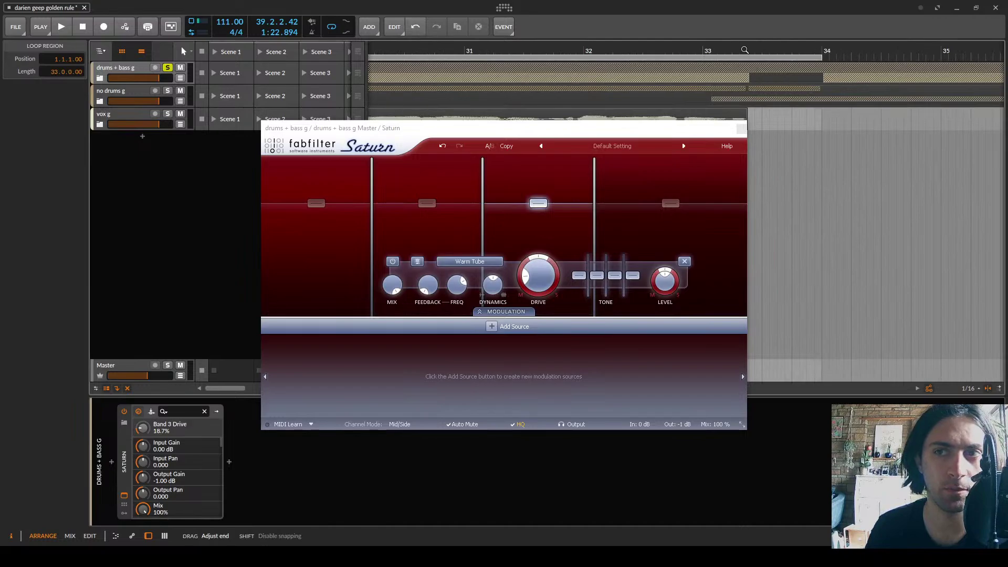
pyautogui.click(657, 52)
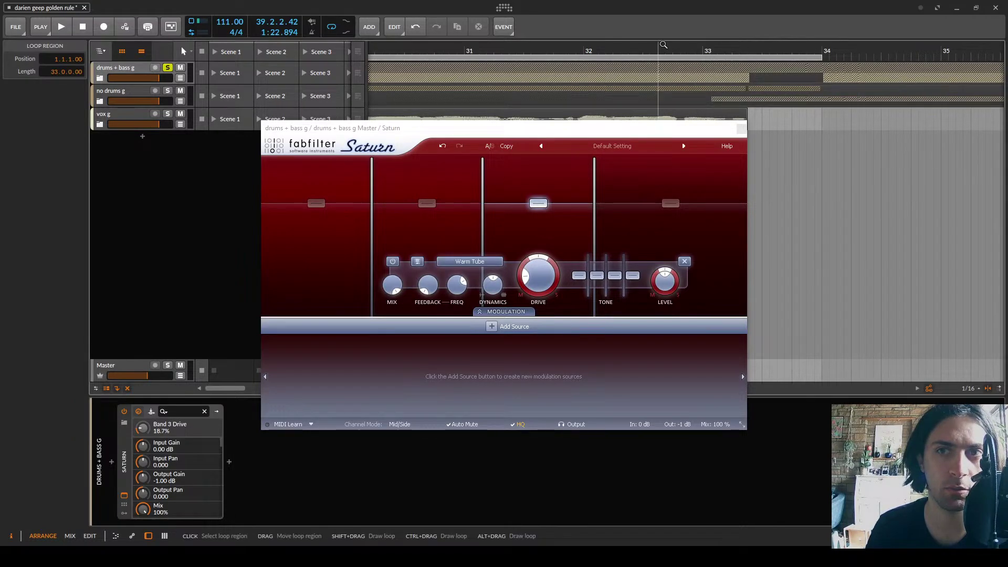
pyautogui.press('space')
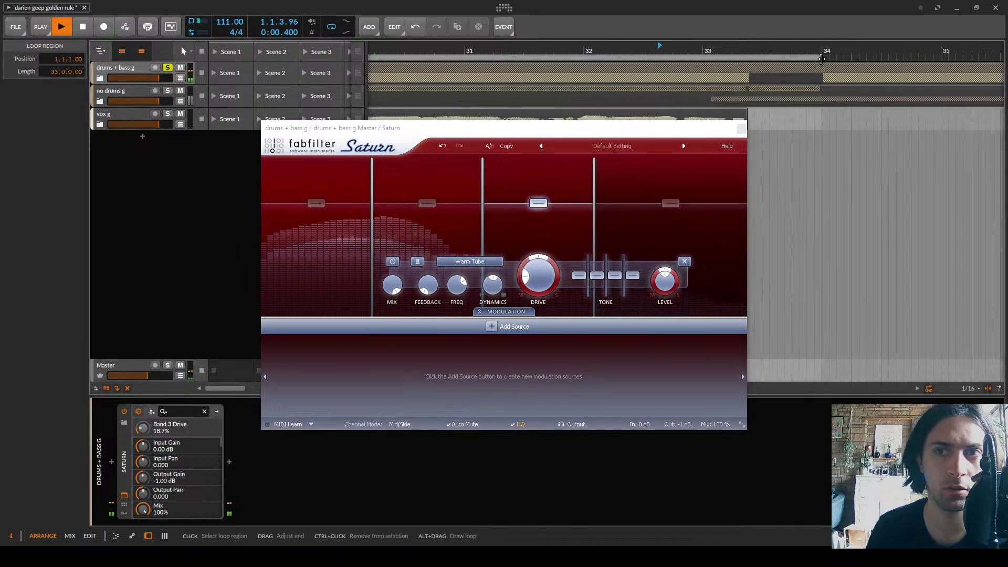
pyautogui.scroll(-8, 772, 87)
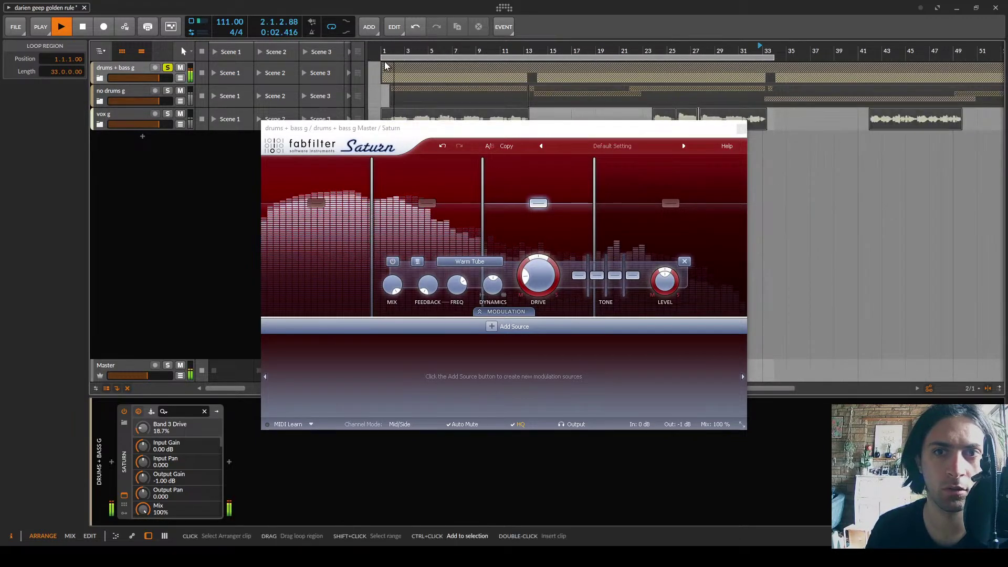
pyautogui.moveTo(779, 53); pyautogui.dragTo(764, 52)
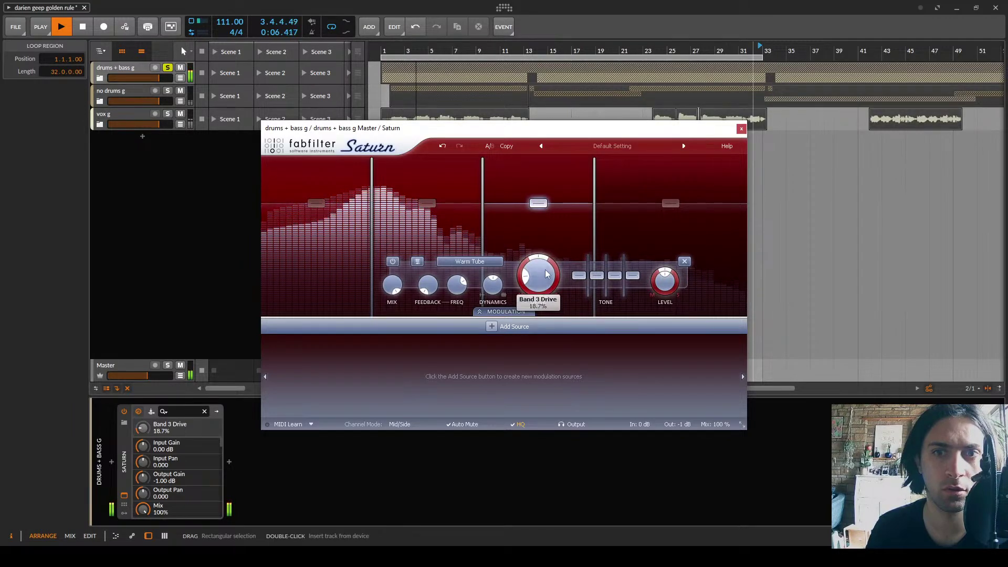
# Raise the third band's drive to 100%, compare distortion styles, choose Warm Tape and lower the drive to about 70%
pyautogui.moveTo(541, 274); pyautogui.dragTo(552, 192)
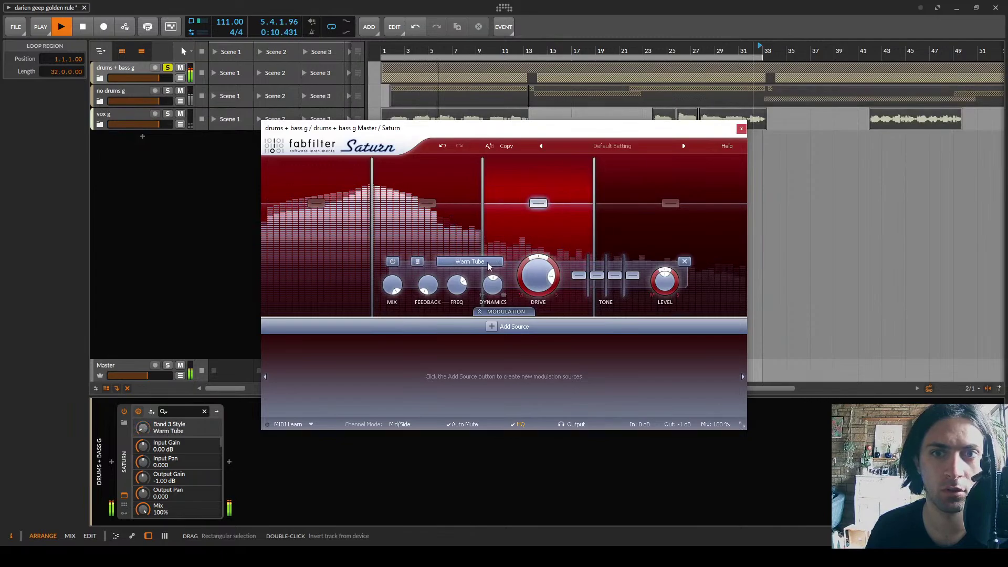
pyautogui.moveTo(538, 275); pyautogui.dragTo(513, 218)
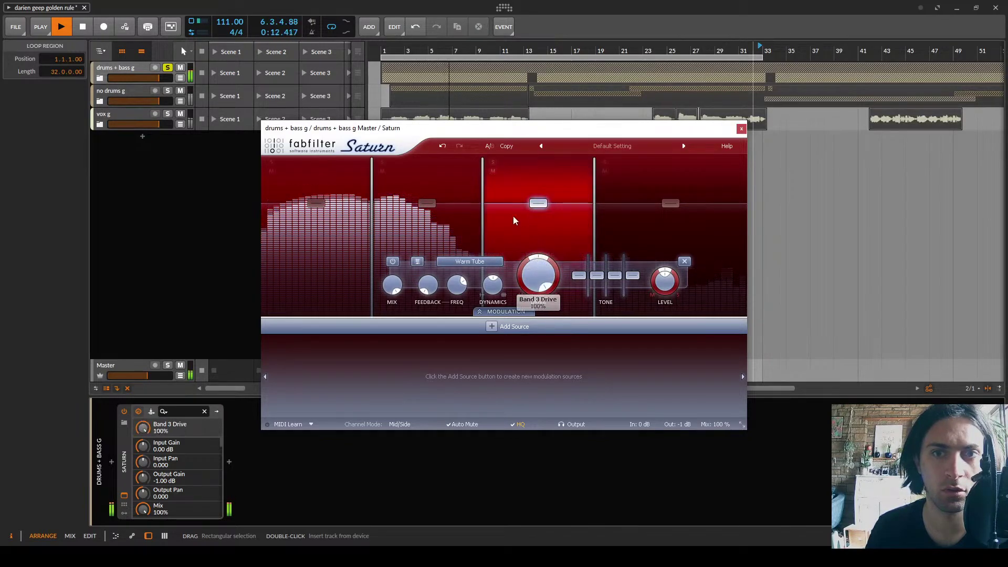
pyautogui.scroll(-3, 478, 263)
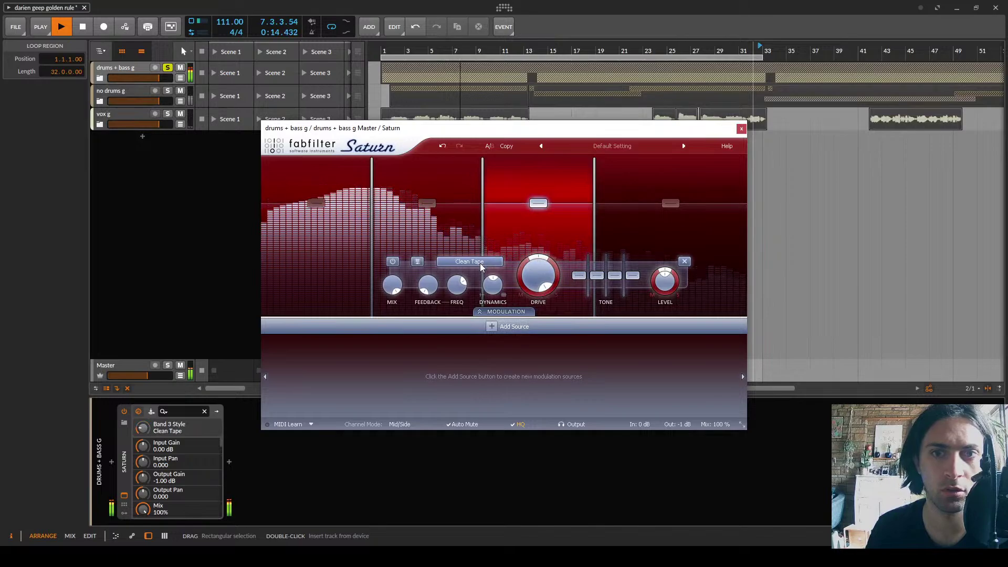
pyautogui.scroll(-1, 480, 265)
pyautogui.moveTo(536, 277); pyautogui.dragTo(544, 317)
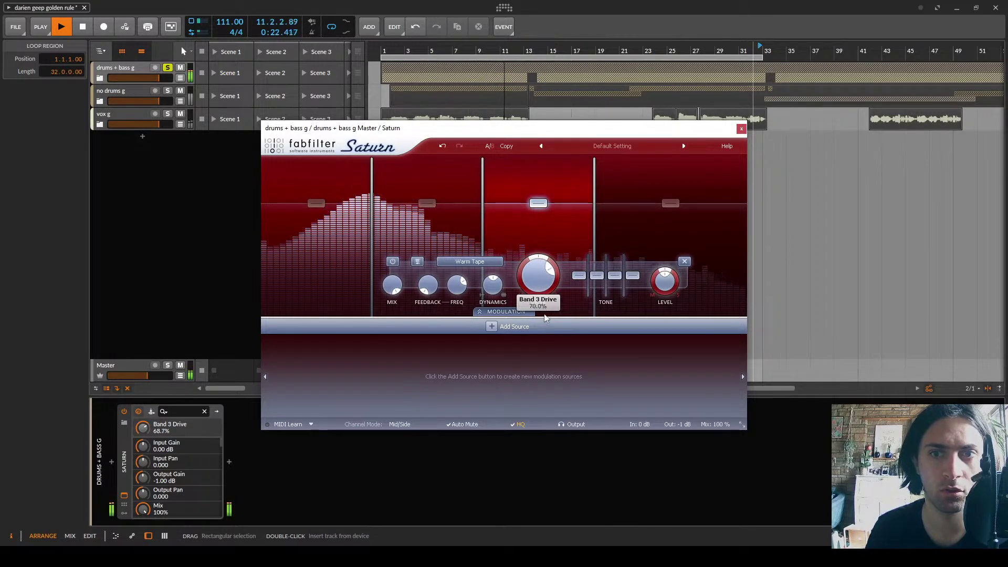
# Raise the fourth band's drive, compare the tube and tape styles, choose Warm Tape and set the drive to about 74%
pyautogui.click(677, 230)
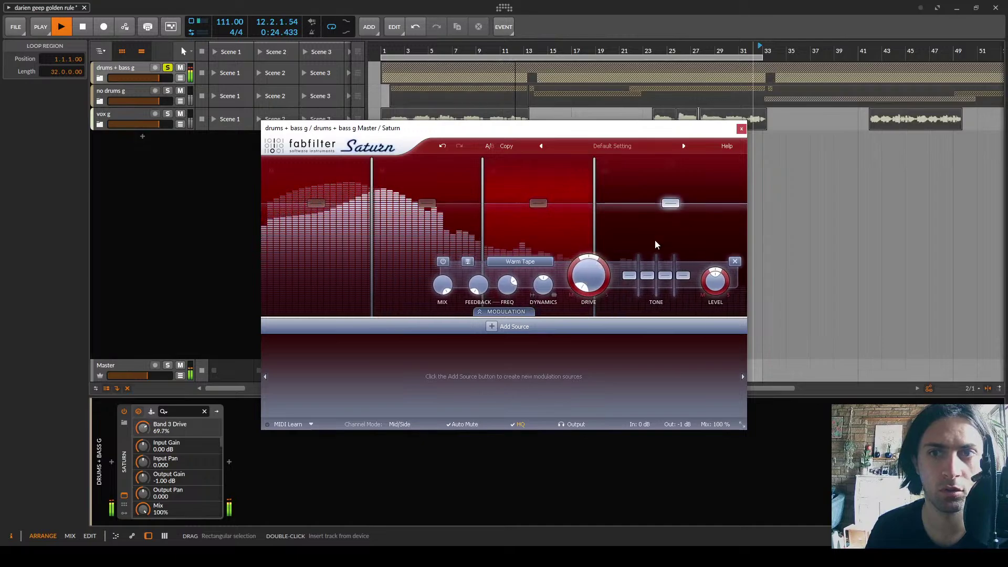
pyautogui.moveTo(591, 281); pyautogui.dragTo(593, 173)
pyautogui.scroll(4, 527, 263)
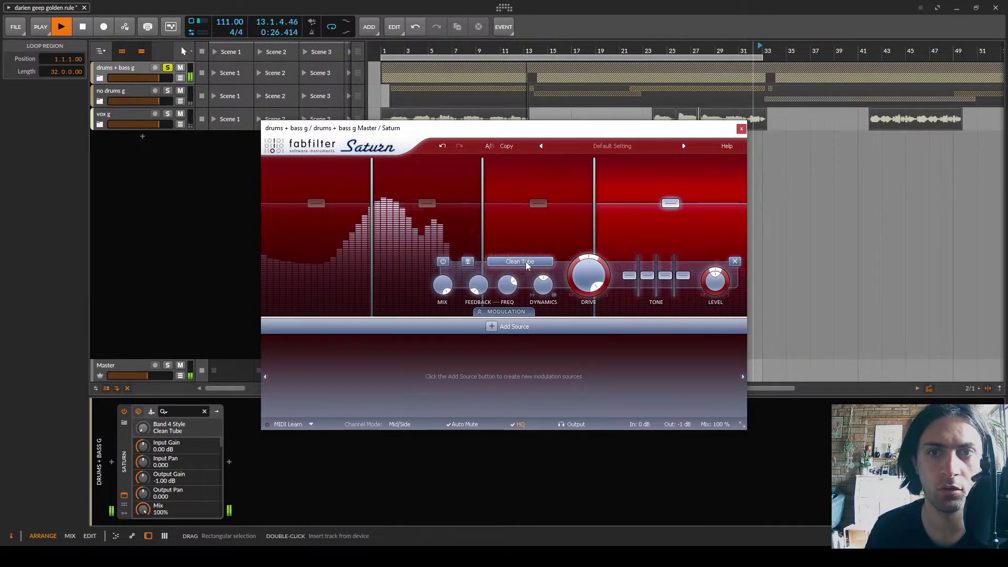
pyautogui.scroll(-2, 526, 263)
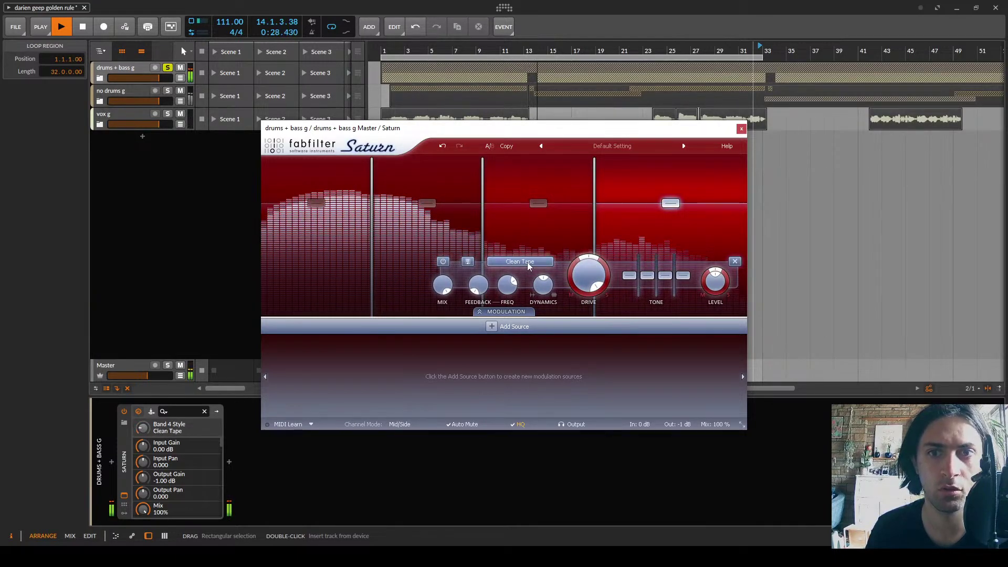
pyautogui.scroll(-2, 527, 266)
pyautogui.scroll(1, 527, 262)
pyautogui.moveTo(591, 273)
pyautogui.mouseDown()
pyautogui.moveTo(594, 329)
pyautogui.moveTo(587, 282)
pyautogui.mouseUp()
pyautogui.scroll(1, 527, 261)
pyautogui.scroll(3, 586, 268)
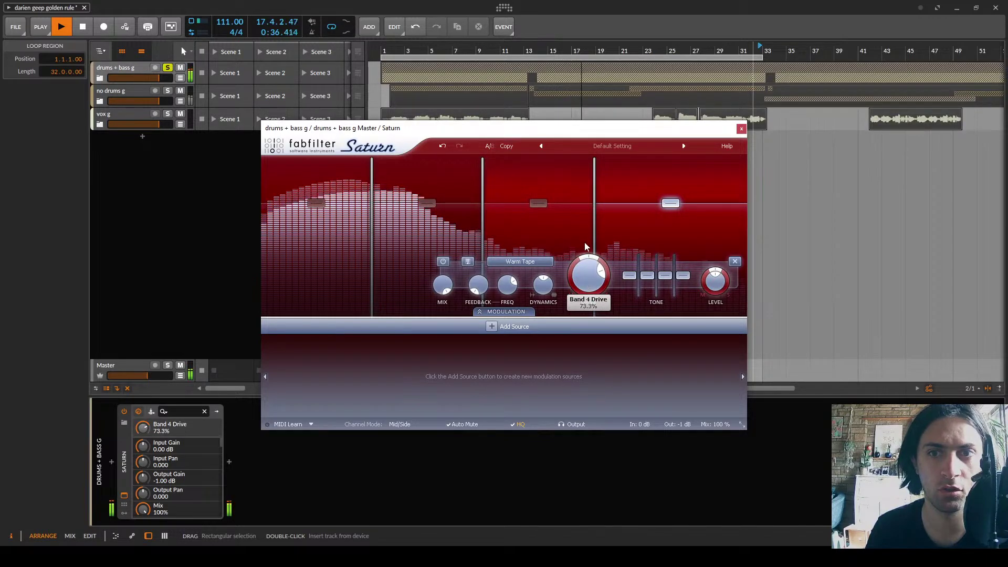
pyautogui.moveTo(586, 251); pyautogui.dragTo(581, 236)
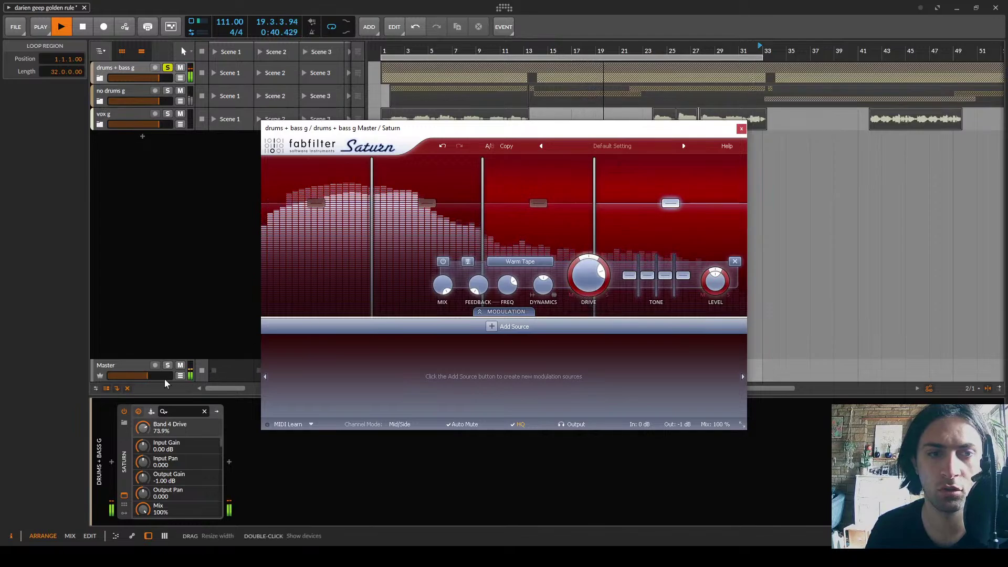
# Bypass and re-enable Saturn to compare the drums and bass group with and without saturation, and stop playback
pyautogui.click(124, 412)
pyautogui.click(124, 412)
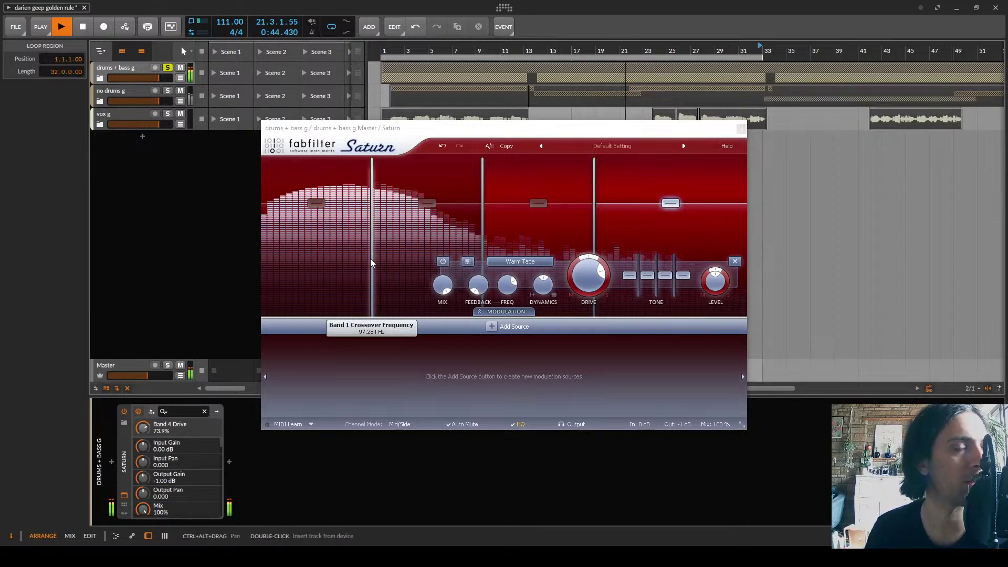
pyautogui.press('space')
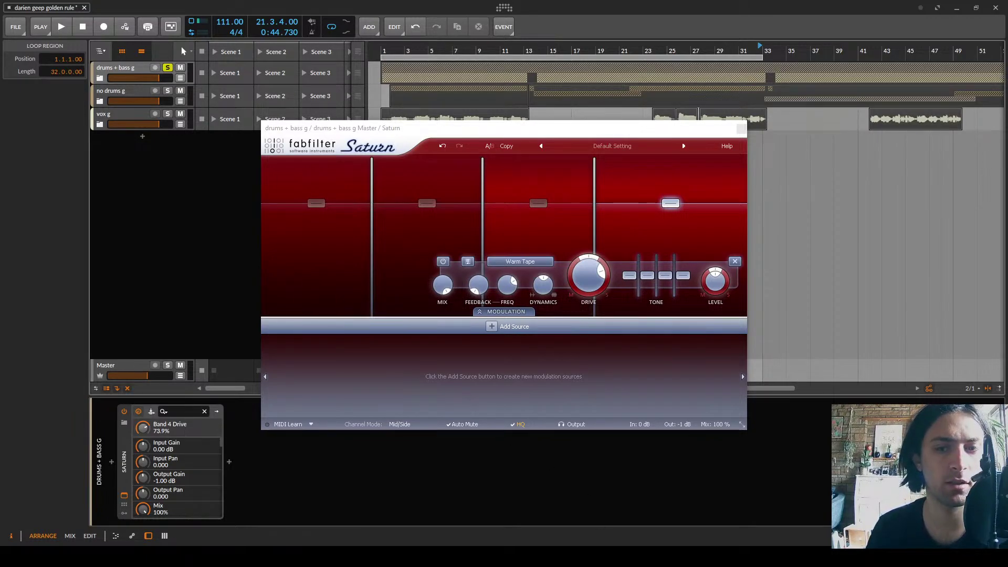
# Switch to OBS and hide the Screen source
pyautogui.hotkey('alt', 'Tab')
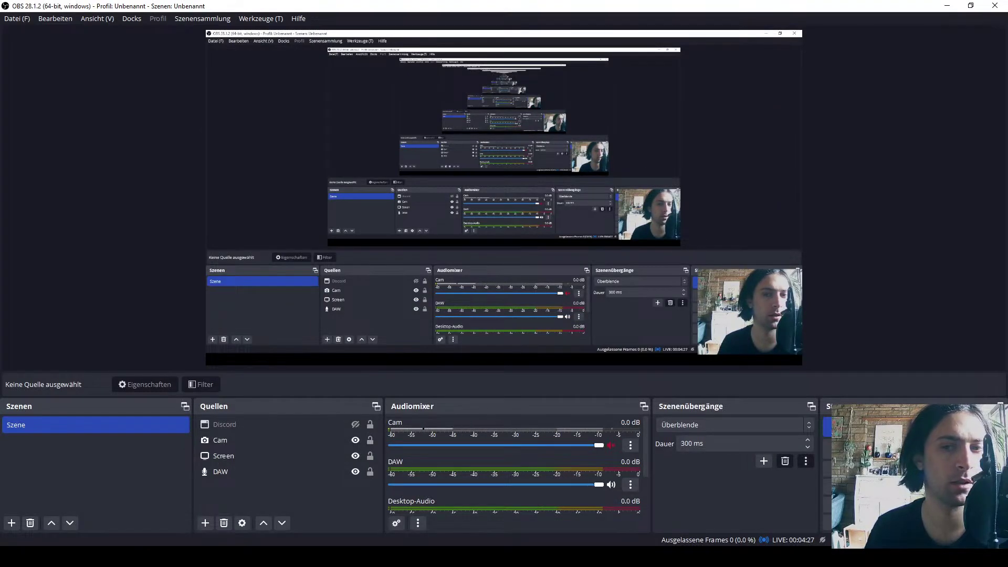
pyautogui.click(205, 444)
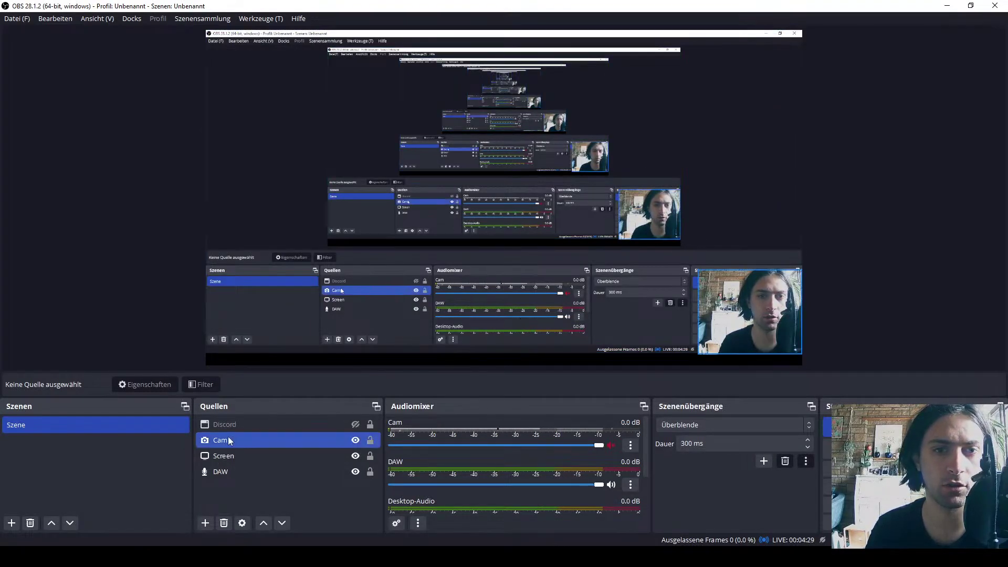
pyautogui.click(206, 458)
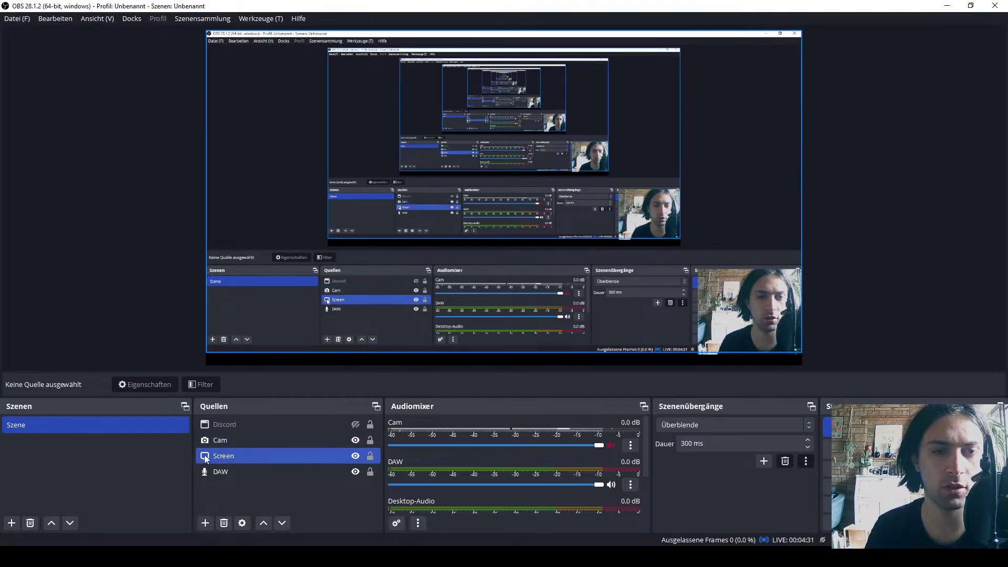
pyautogui.click(205, 458)
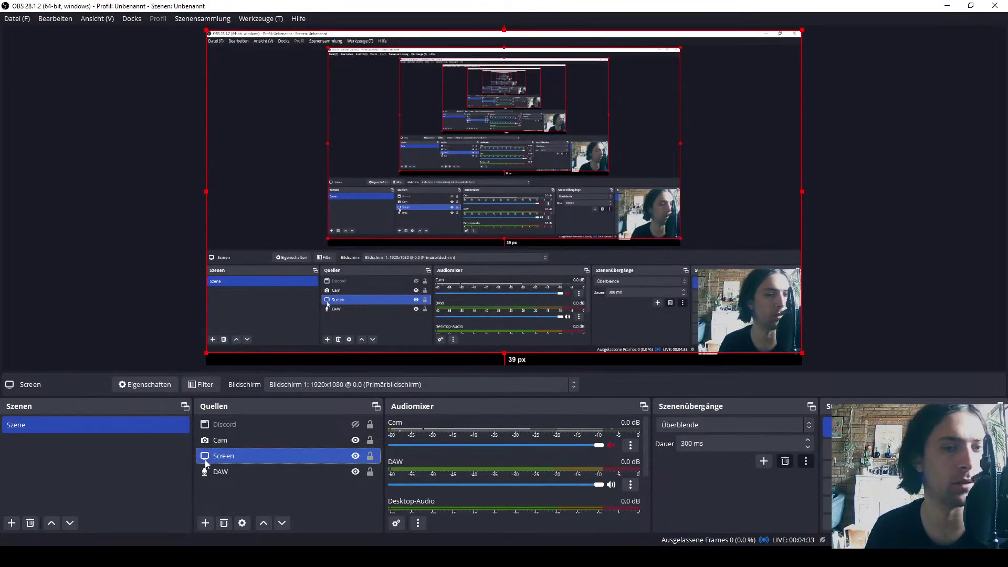
pyautogui.click(355, 455)
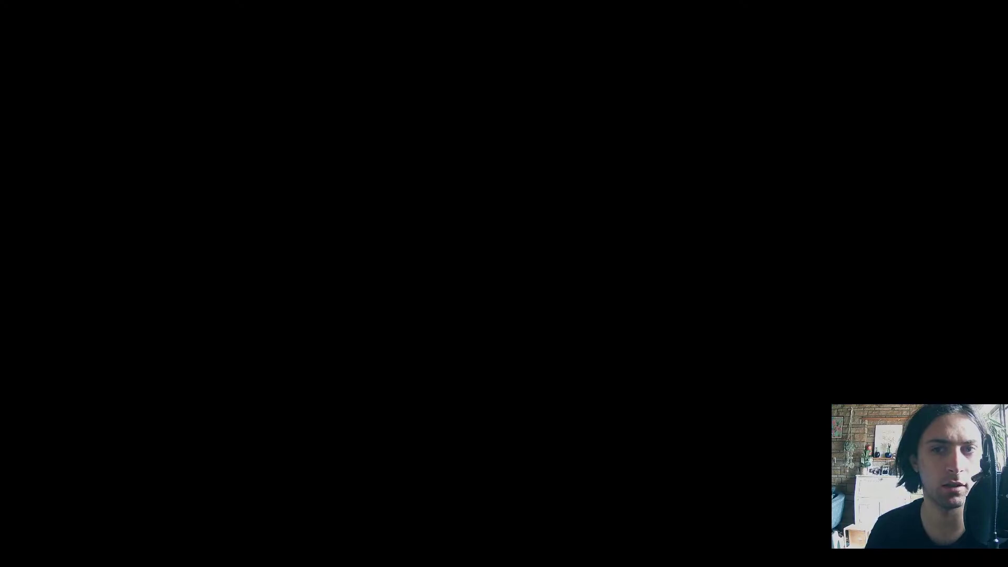
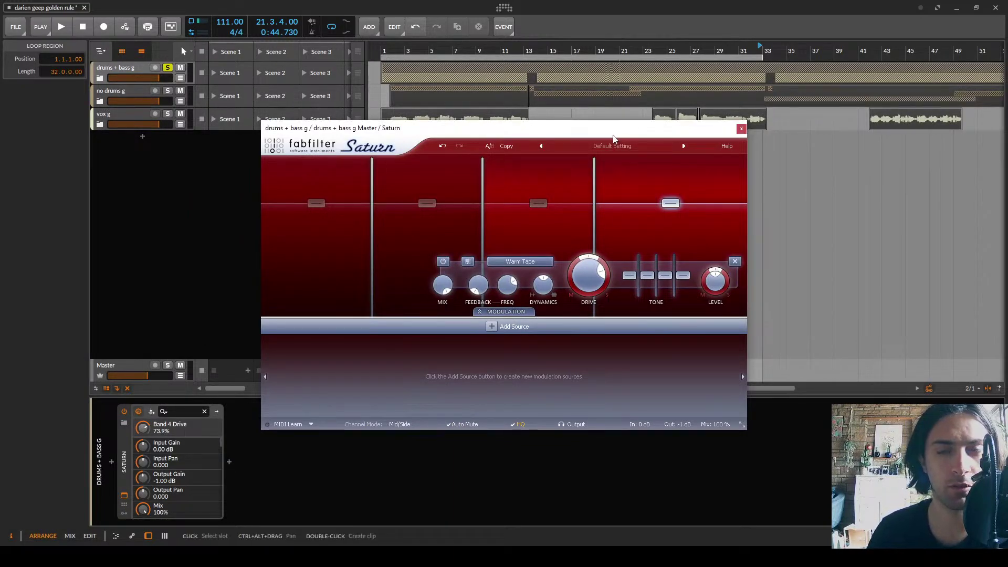
# Restart playback of the song and close Saturn's plug-in window
pyautogui.press('space')
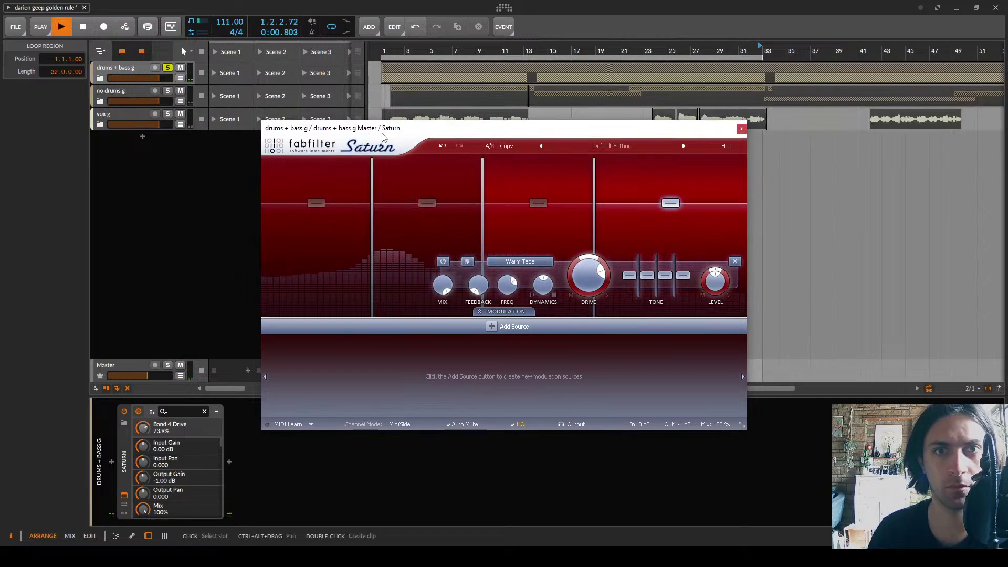
pyautogui.click(741, 129)
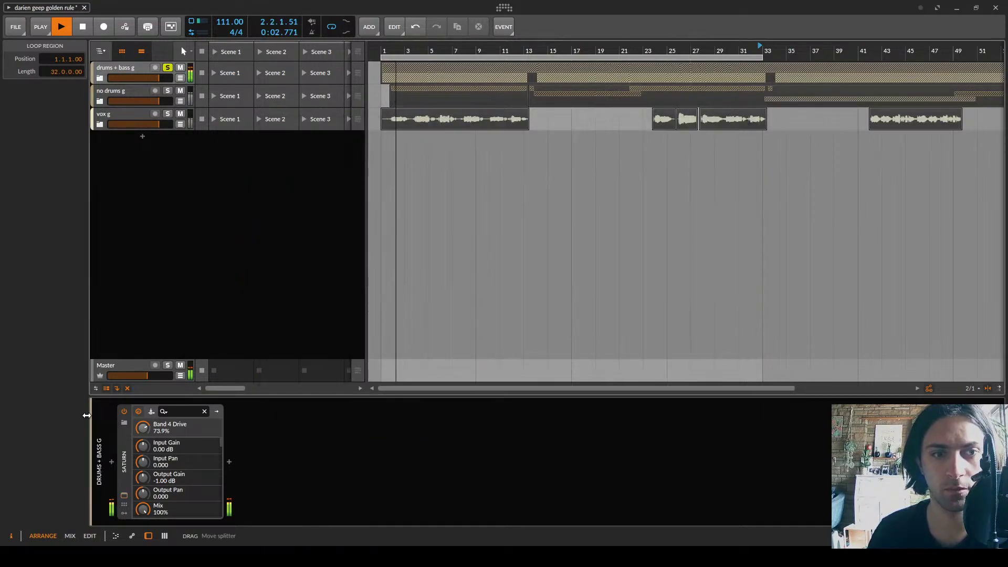
# Toggle Saturn's bypass on the drums + bass group for comparison, deactivate the plug-in, stop playback and collapse the device
pyautogui.click(125, 410)
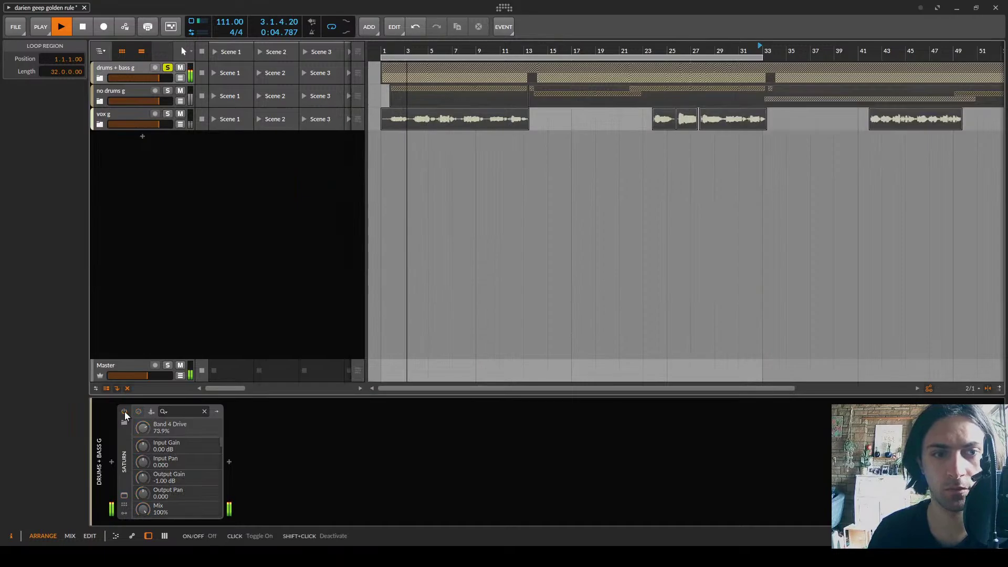
pyautogui.click(125, 411)
pyautogui.click(125, 465)
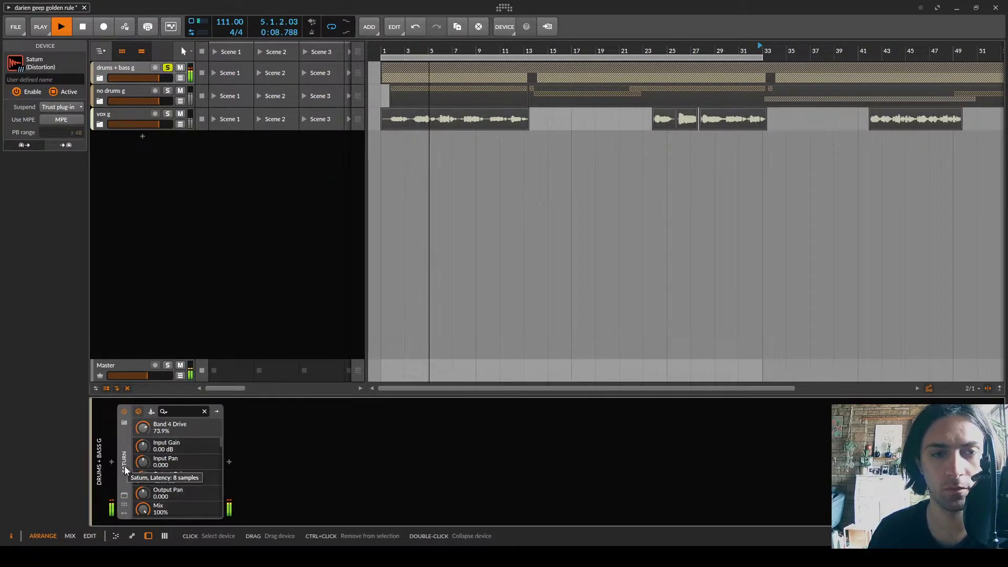
pyautogui.hotkey('alt', 'a')
pyautogui.press('space')
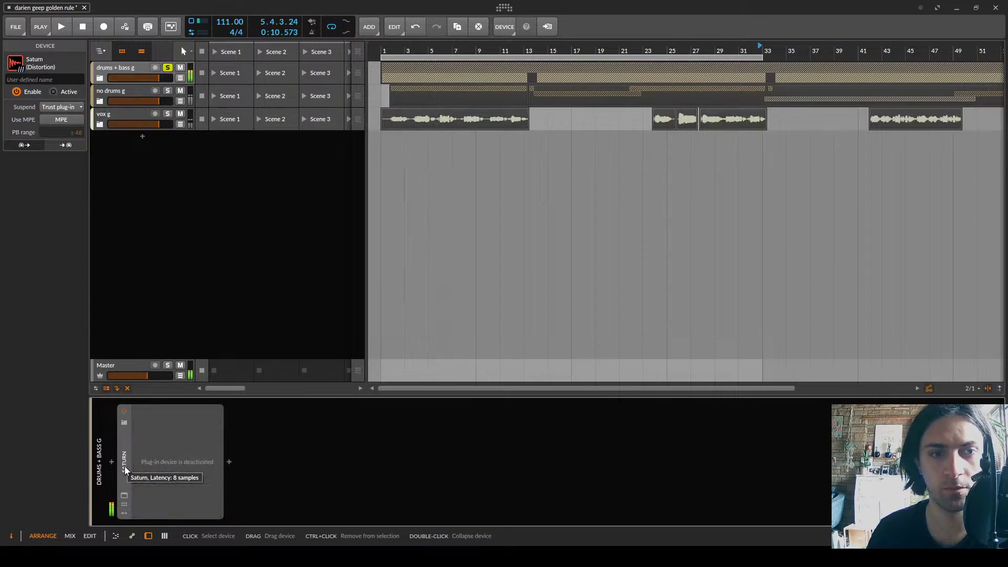
pyautogui.doubleClick(124, 465)
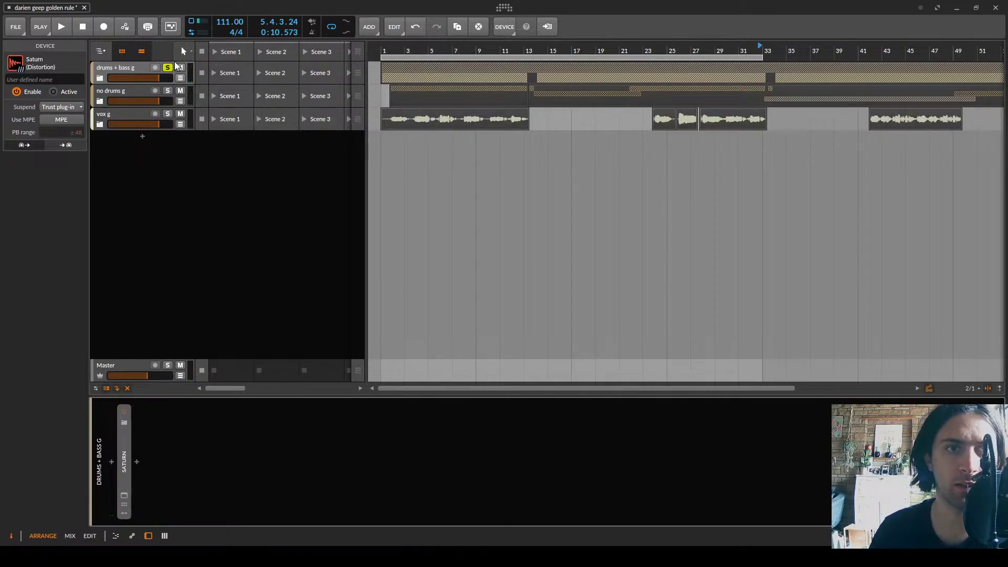
# Expand the drums + bass and drums groups, and audition the closed mics group soloed and in the full mix
pyautogui.click(100, 78)
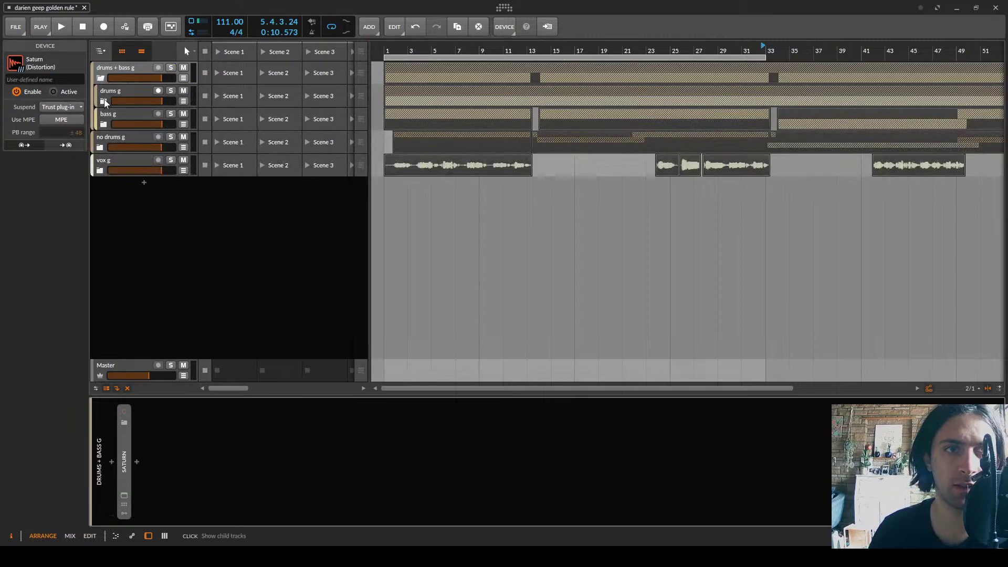
pyautogui.click(105, 102)
pyautogui.click(125, 106)
pyautogui.click(125, 111)
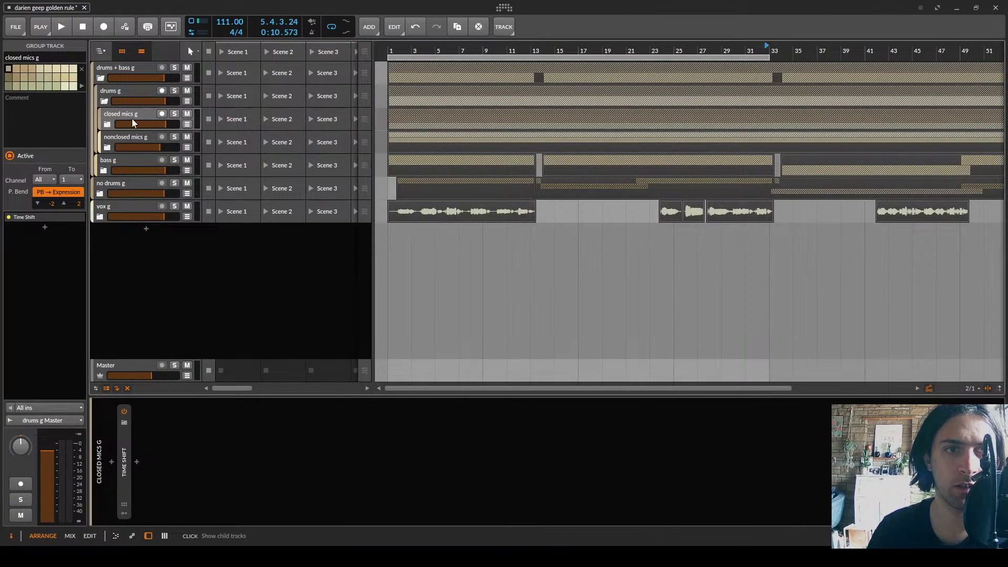
pyautogui.click(172, 114)
pyautogui.press('space')
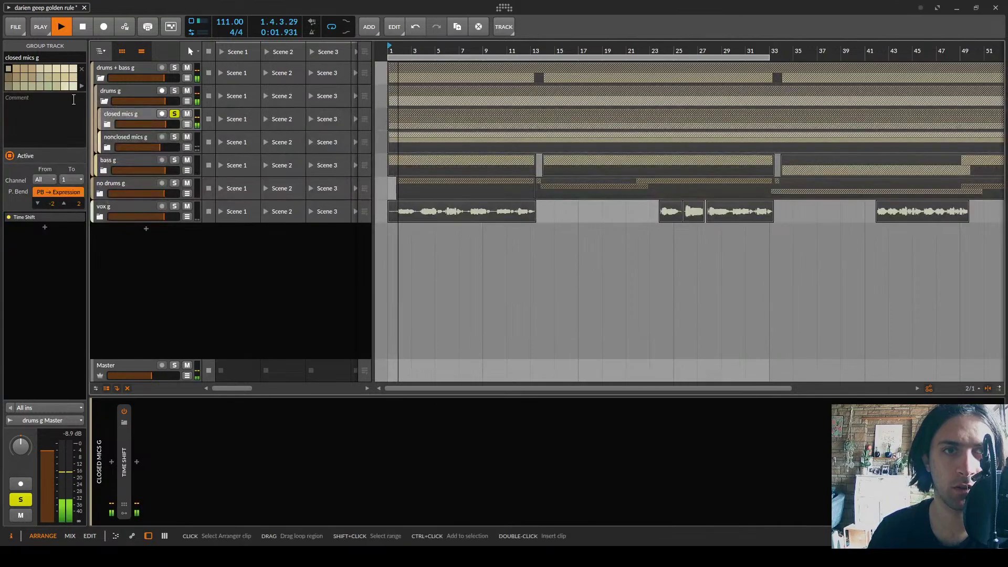
pyautogui.click(173, 113)
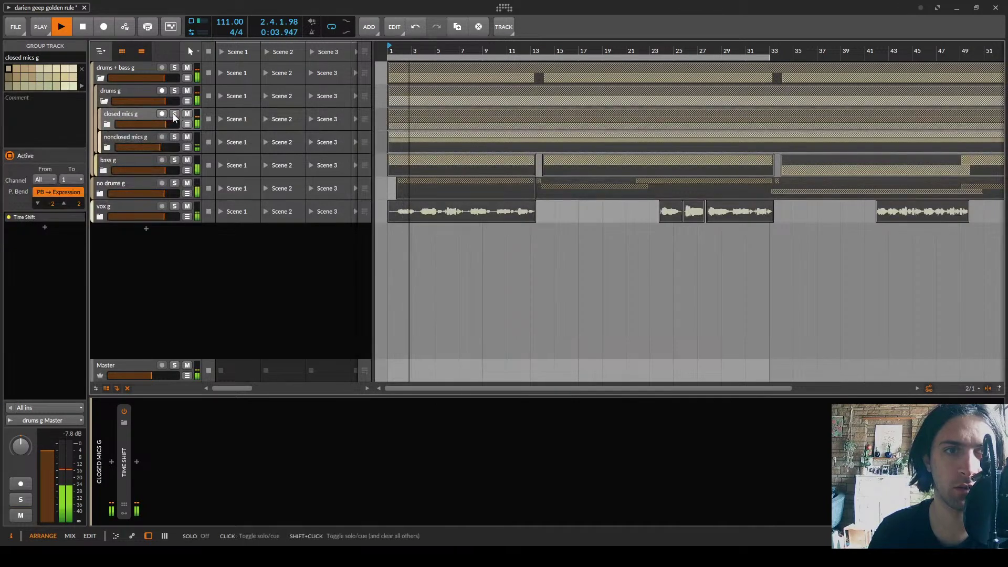
# Expand the closed mics group, solo and select the kick group, and stop playback
pyautogui.click(108, 126)
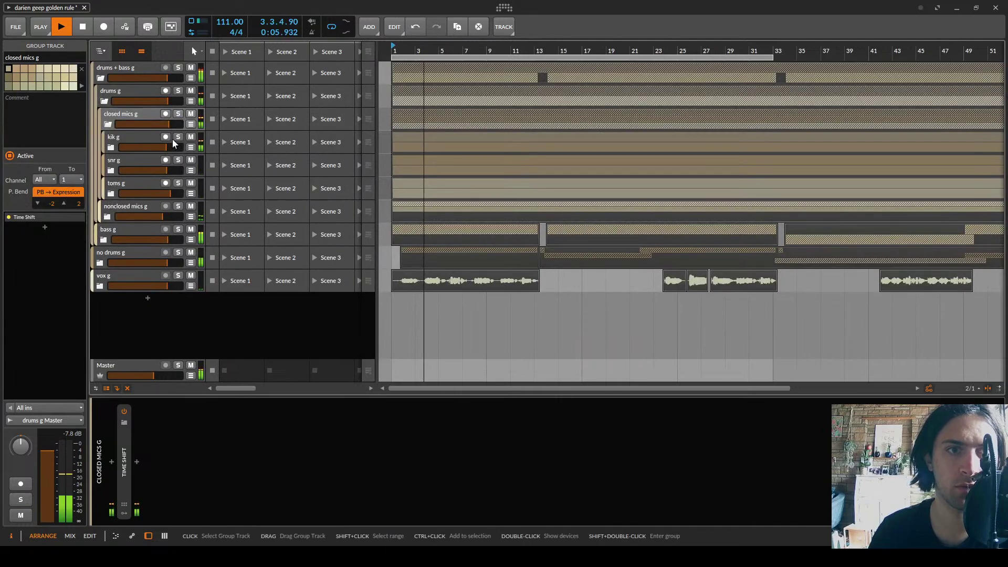
pyautogui.click(177, 137)
pyautogui.click(138, 141)
pyautogui.press('space')
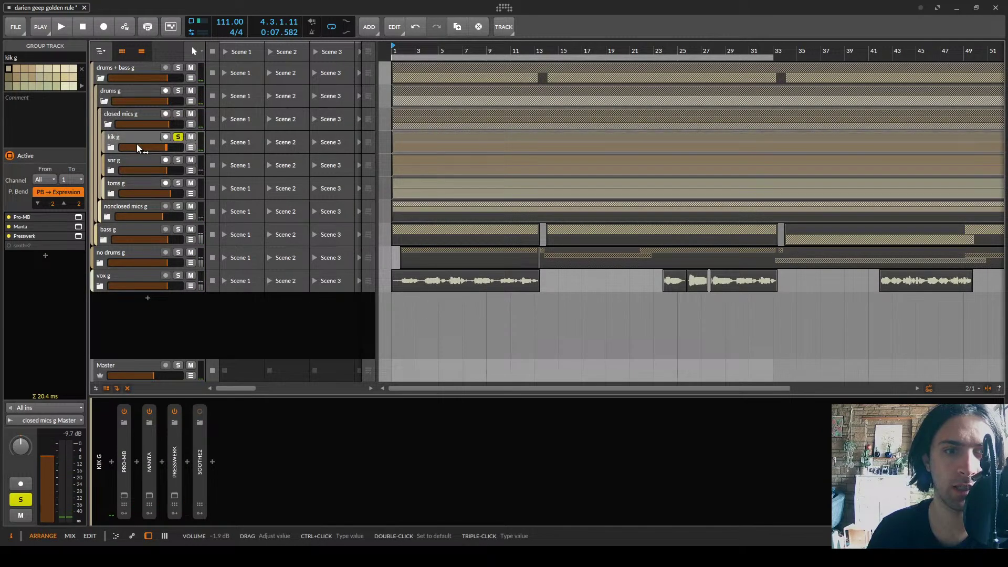
# Remove soothe2 from the kick group's device chain and insert Saturn after Presswerk
pyautogui.click(199, 443)
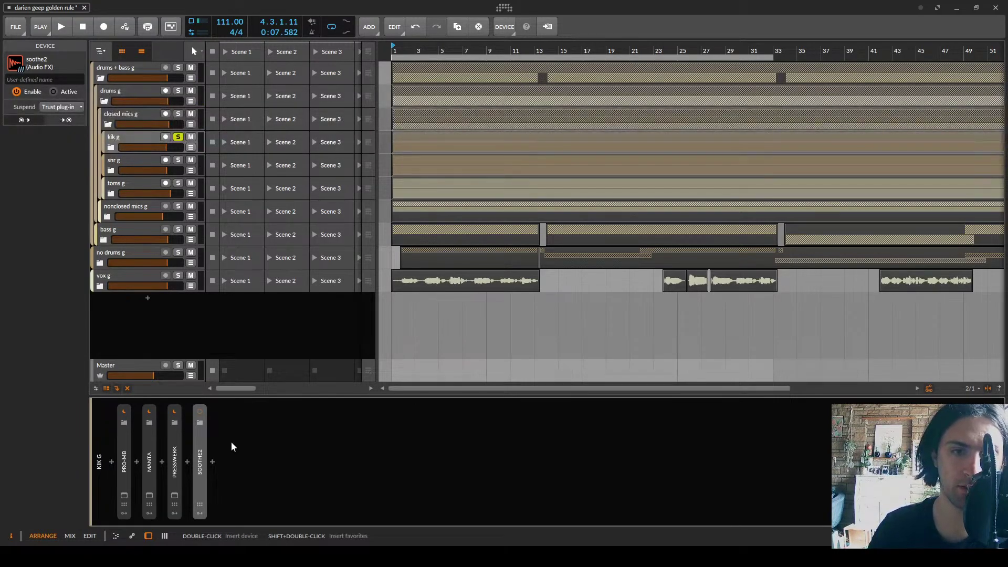
pyautogui.press('Delete')
pyautogui.click(187, 461)
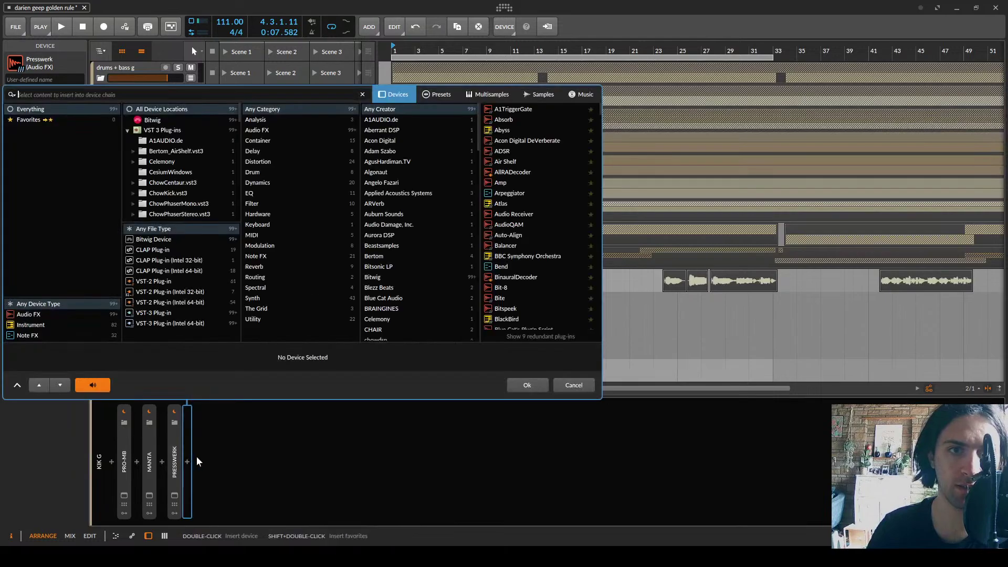
pyautogui.write('saturn')
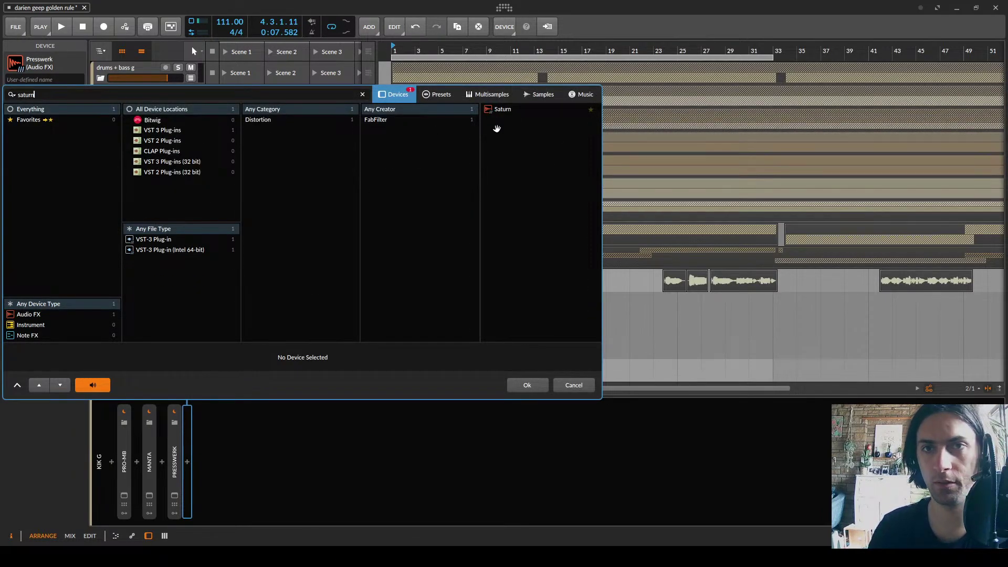
pyautogui.doubleClick(502, 108)
# Start playback, split Saturn into two bands, solo the low band and set its crossover to about 123 Hz
pyautogui.press('space')
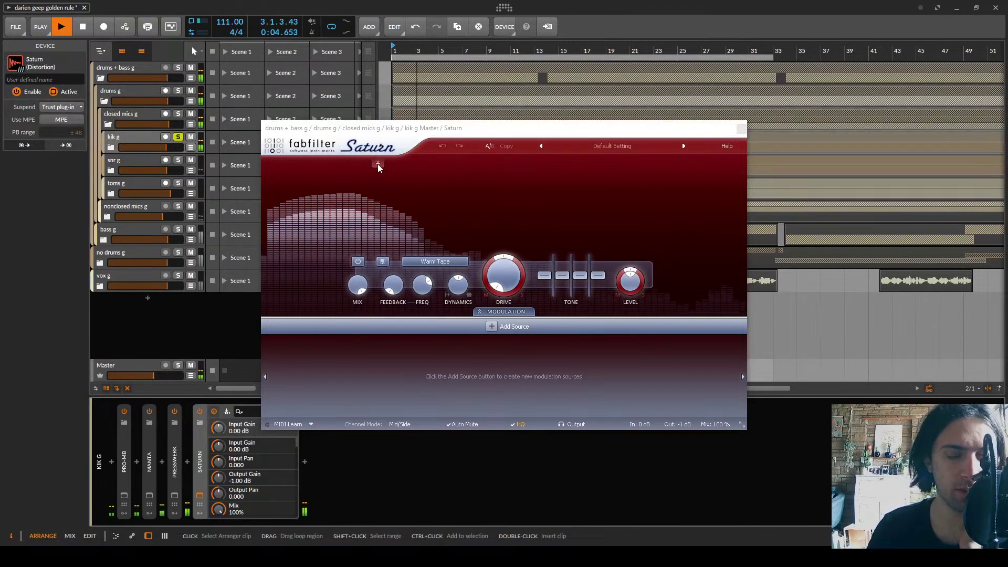
pyautogui.click(378, 163)
pyautogui.click(271, 161)
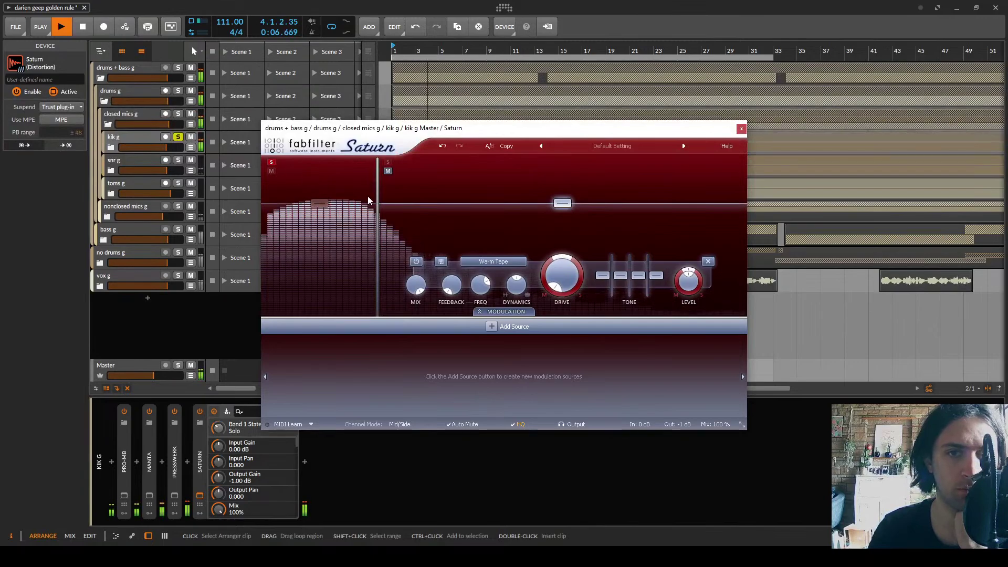
pyautogui.moveTo(377, 200); pyautogui.dragTo(392, 218)
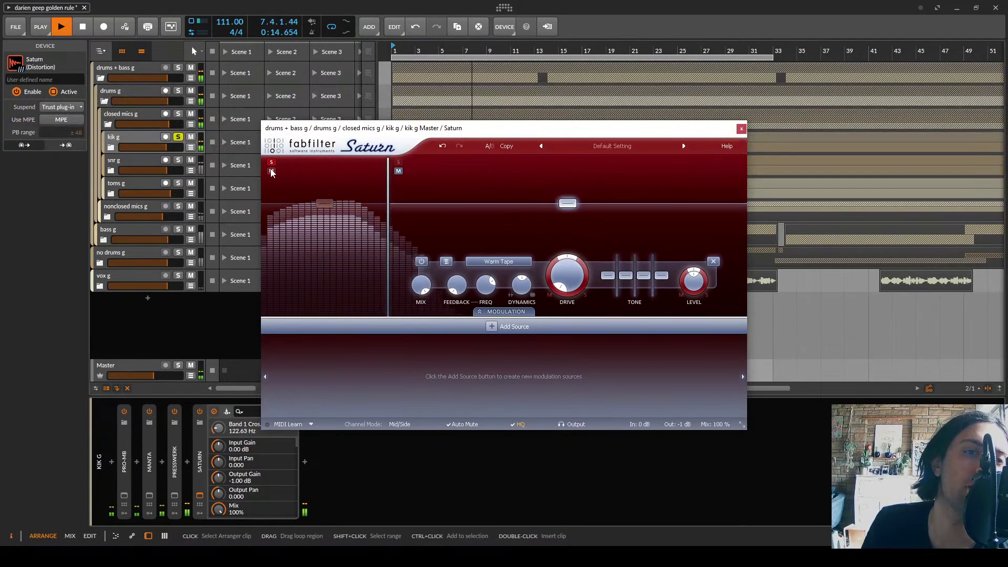
# Give the kick's low band the Clean Tube style and settle its drive at about 33% while listening to it soloed
pyautogui.click(324, 202)
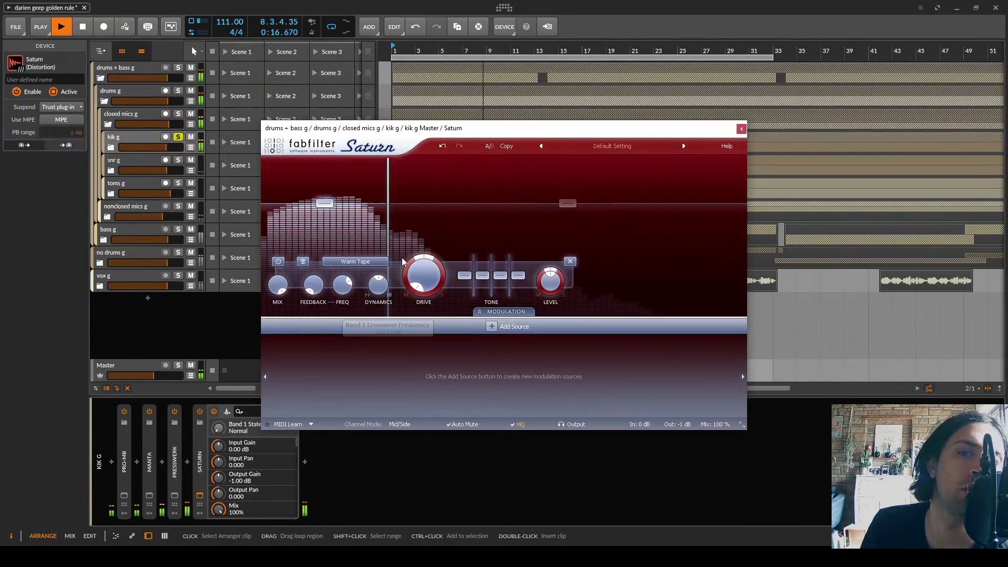
pyautogui.click(270, 163)
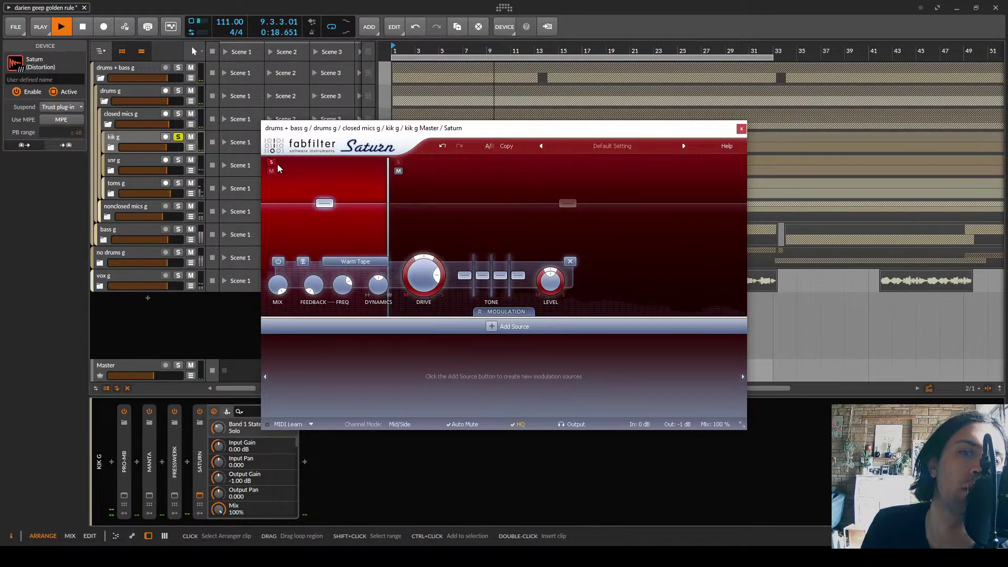
pyautogui.scroll(3, 369, 267)
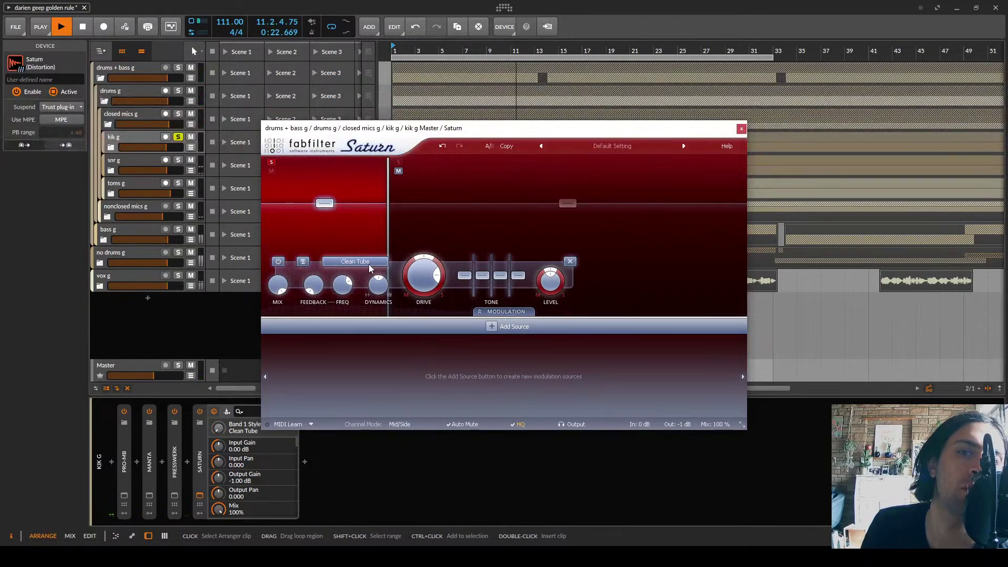
pyautogui.scroll(-1, 370, 265)
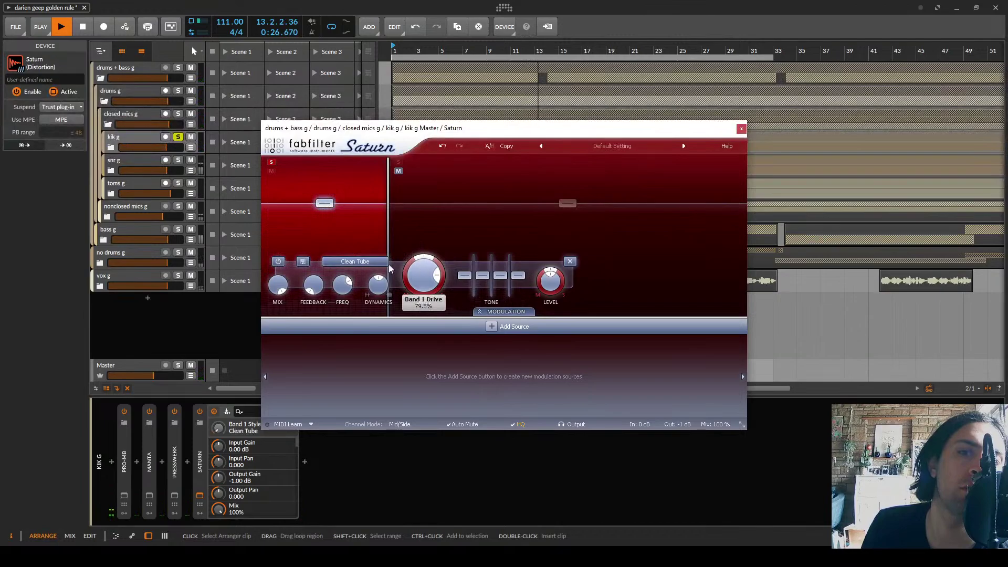
pyautogui.scroll(-1, 373, 265)
pyautogui.scroll(1, 375, 265)
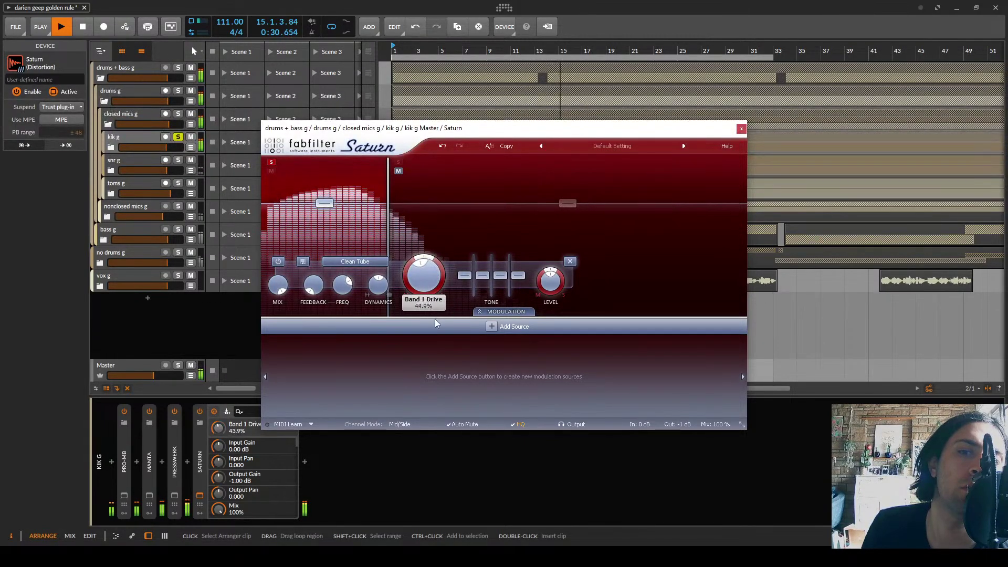
pyautogui.moveTo(434, 319); pyautogui.dragTo(437, 333)
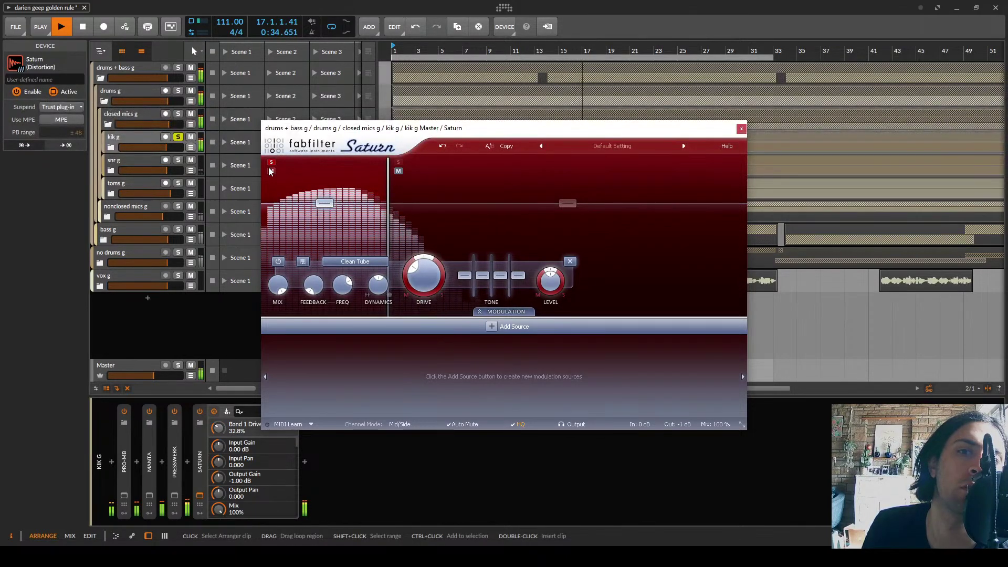
# Raise the second band's drive to about 88%, split off a third high band, and solo it while moving its lower crossover higher
pyautogui.click(459, 196)
pyautogui.moveTo(558, 274); pyautogui.dragTo(574, 177)
pyautogui.click(564, 164)
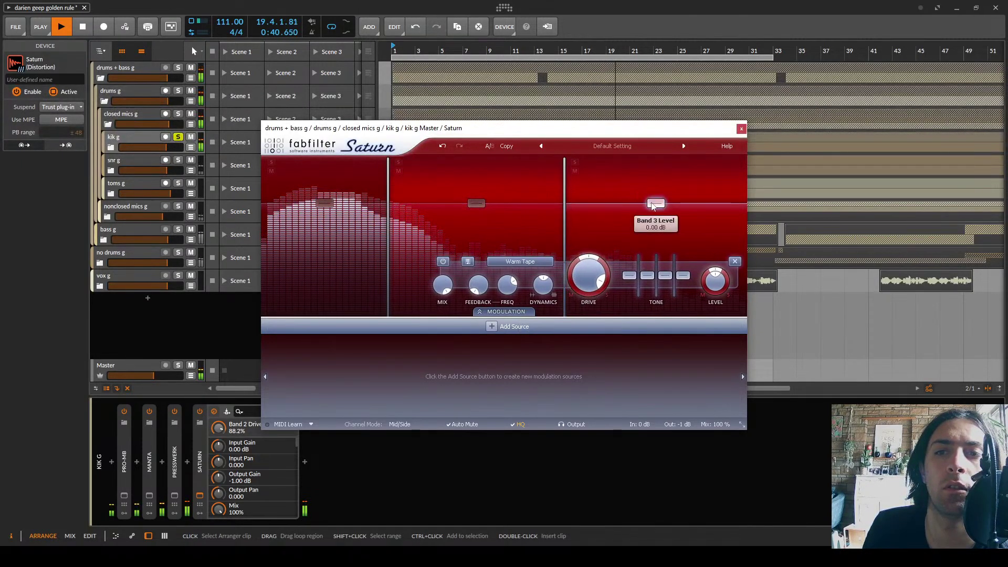
pyautogui.click(574, 162)
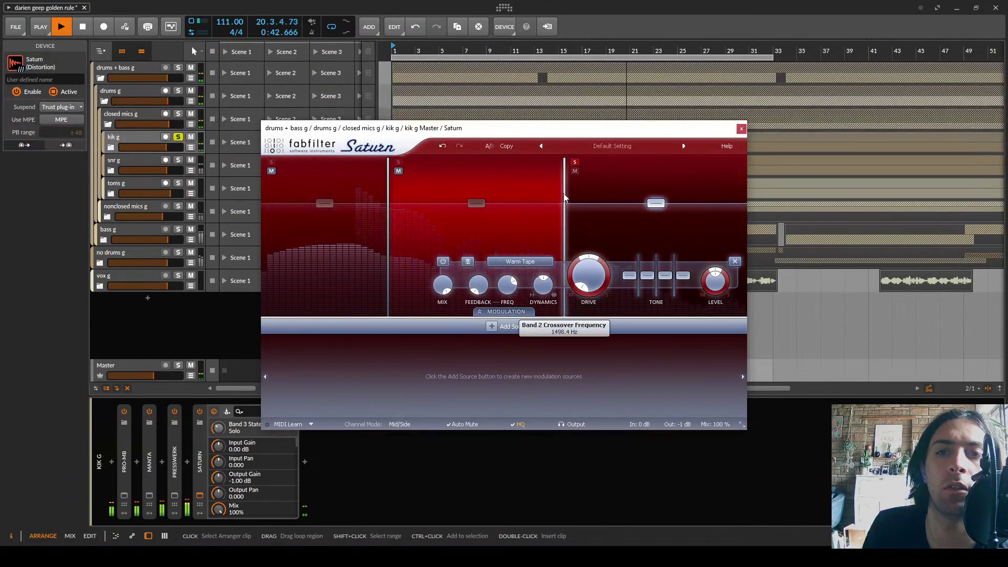
pyautogui.moveTo(564, 196); pyautogui.dragTo(611, 187)
# Set the second band's style to Clean Tube and its drive to about 60%
pyautogui.click(506, 192)
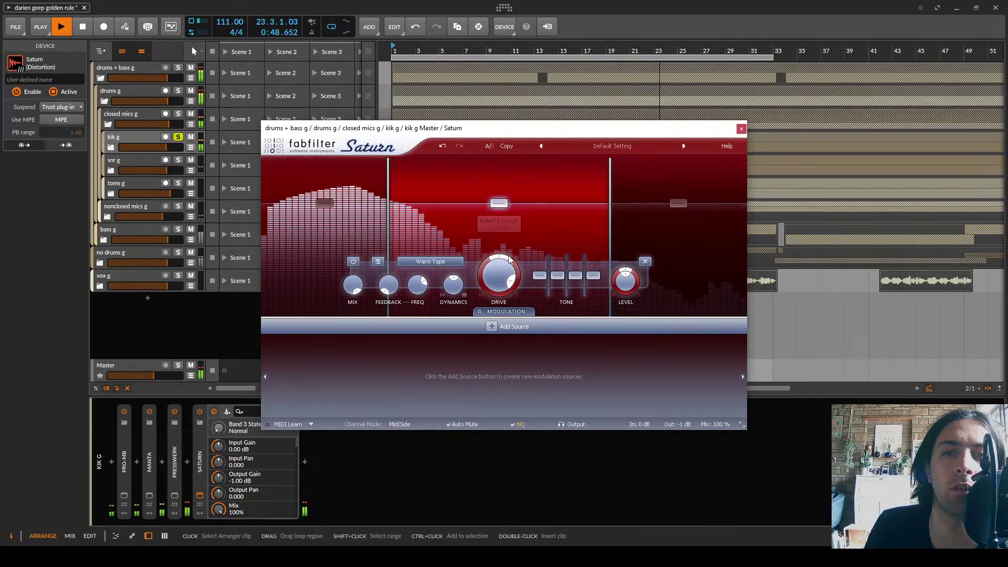
pyautogui.scroll(2, 445, 263)
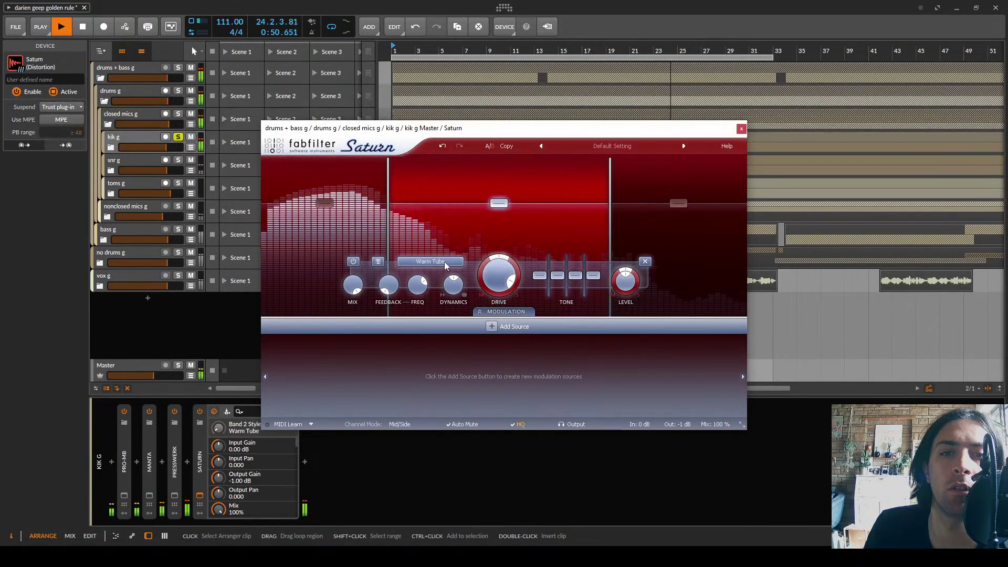
pyautogui.scroll(1, 444, 261)
pyautogui.scroll(5, 503, 307)
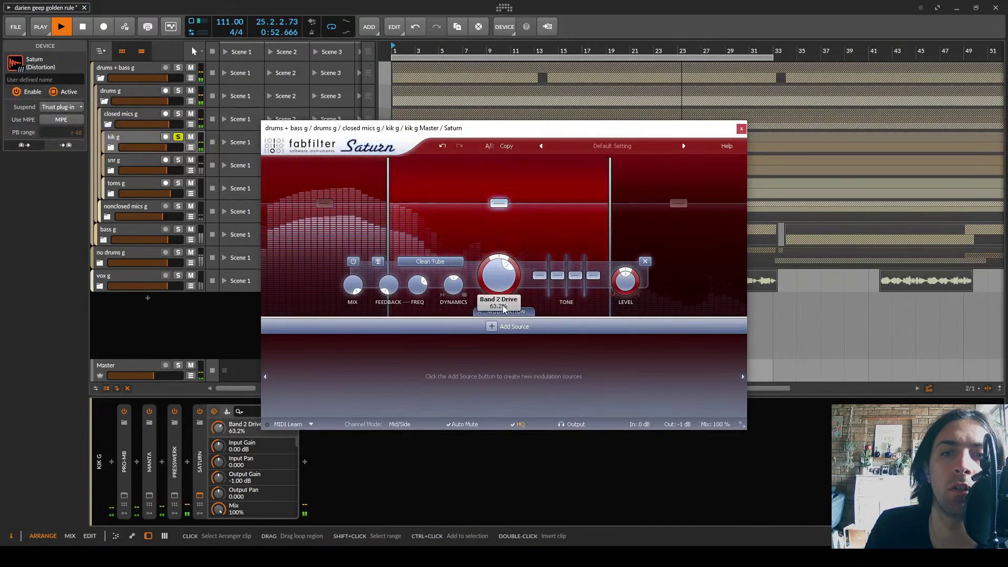
pyautogui.moveTo(503, 307)
pyautogui.mouseDown()
pyautogui.moveTo(507, 334)
pyautogui.moveTo(508, 311)
pyautogui.mouseUp()
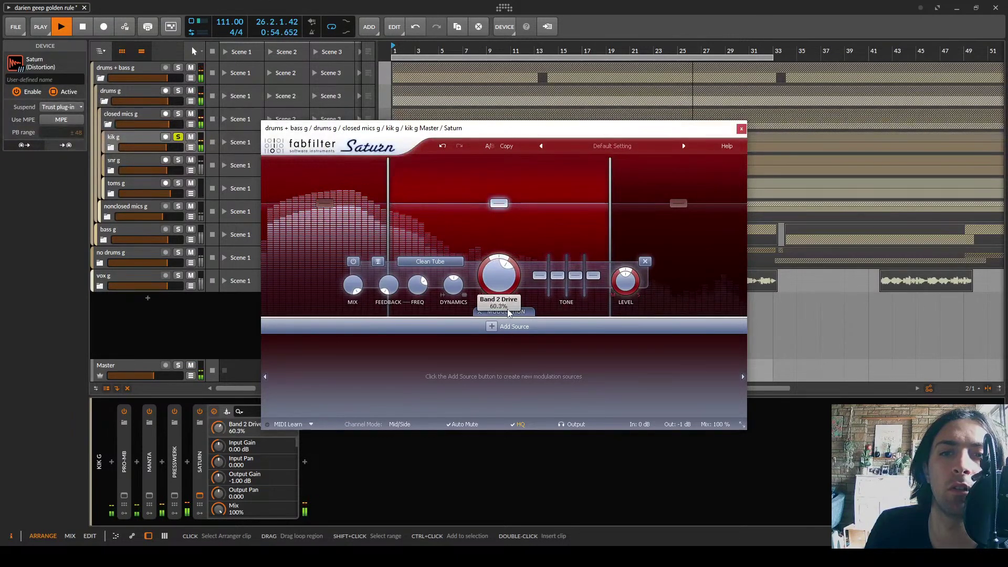
# Audition the third band with heavy drive, choose the Clean Tube style and set its drive to about 16%
pyautogui.click(683, 229)
pyautogui.moveTo(591, 266); pyautogui.dragTo(586, 163)
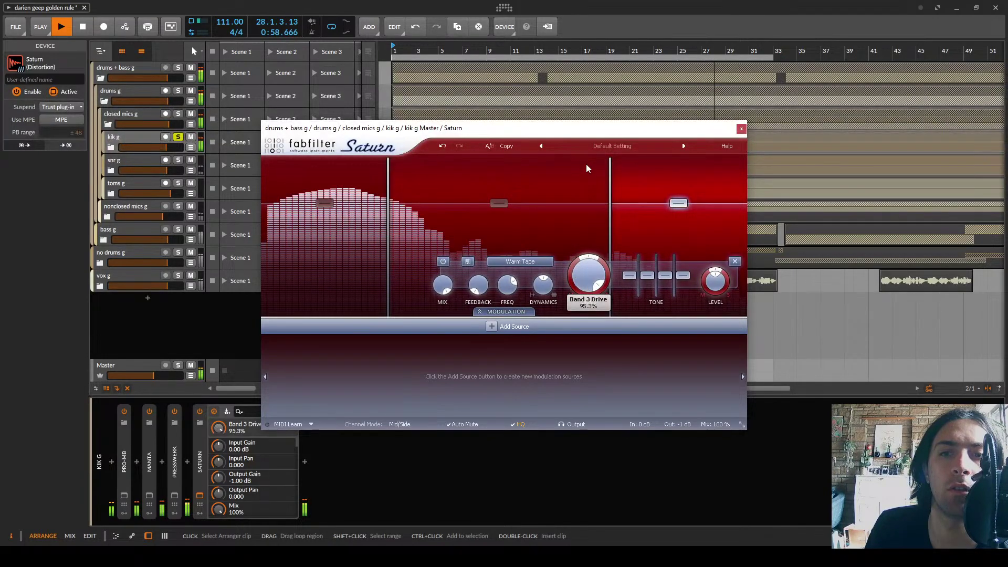
pyautogui.scroll(4, 529, 265)
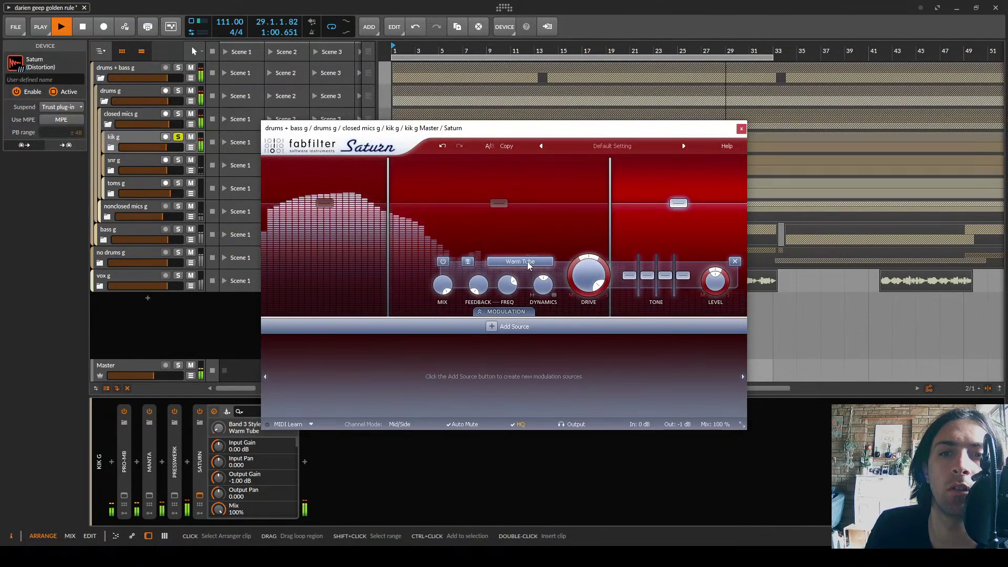
pyautogui.scroll(-1, 529, 265)
pyautogui.moveTo(588, 276); pyautogui.dragTo(611, 363)
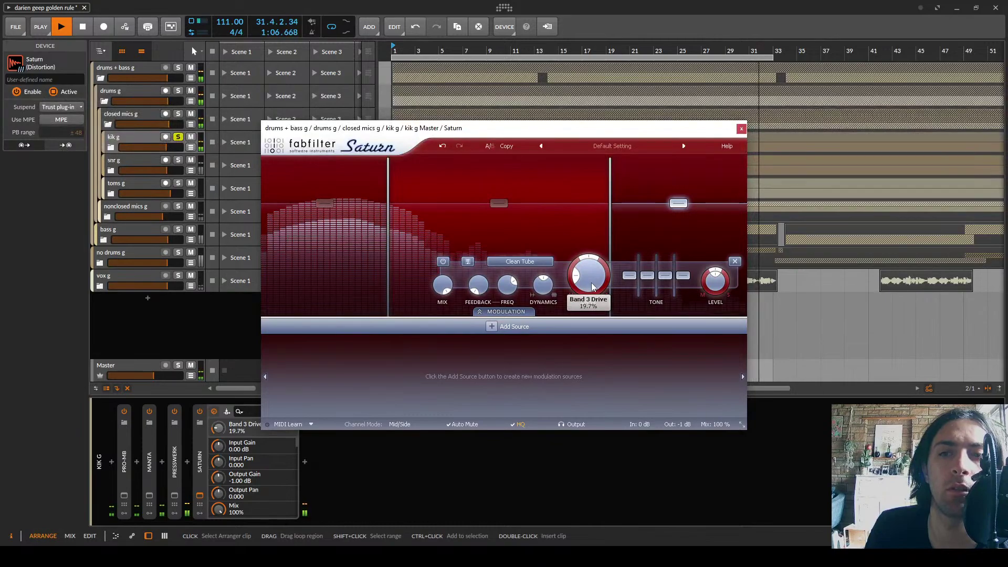
pyautogui.moveTo(594, 287); pyautogui.dragTo(593, 294)
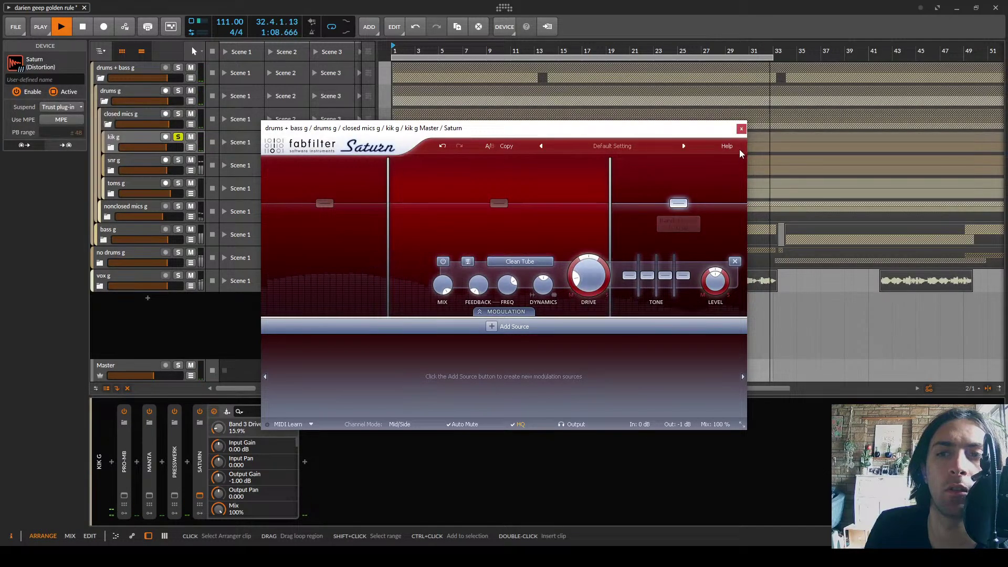
# Close and collapse the kick's Saturn, unsolo the kick group and toggle Saturn's bypass to compare it in the full mix
pyautogui.click(741, 128)
pyautogui.doubleClick(203, 433)
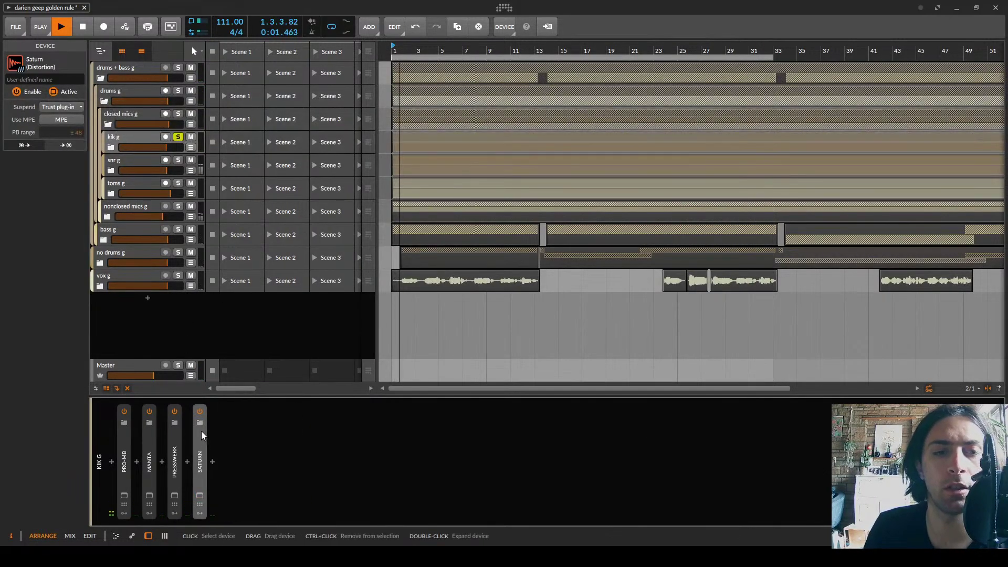
pyautogui.click(178, 137)
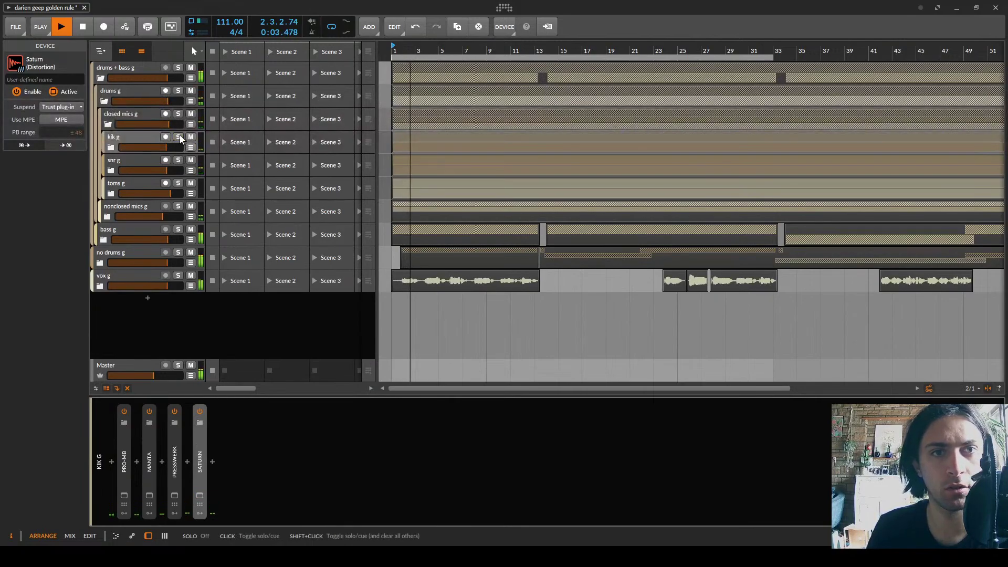
pyautogui.click(199, 412)
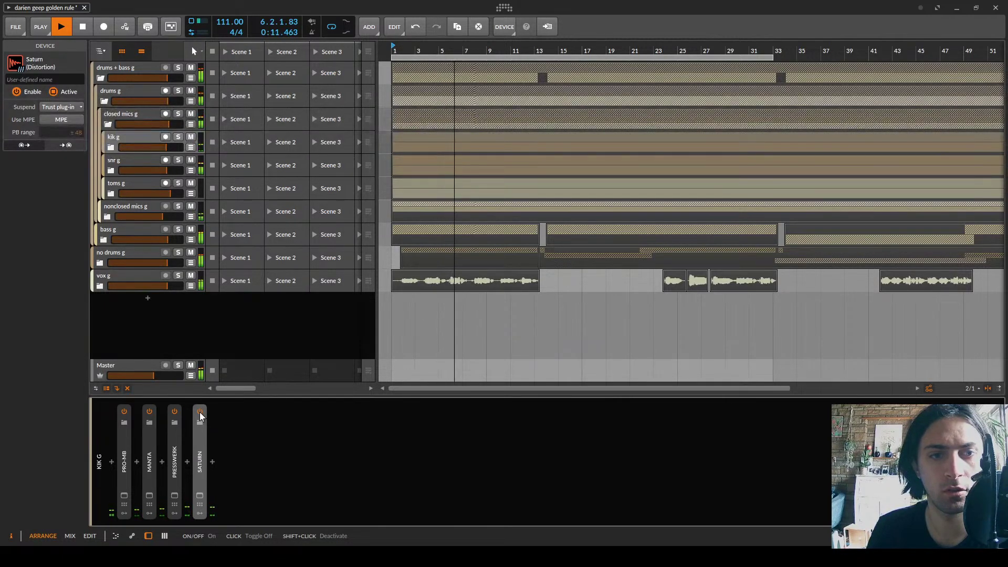
# Solo the closed mics group and compare the kick group's Saturn bypassed and active within it
pyautogui.click(179, 137)
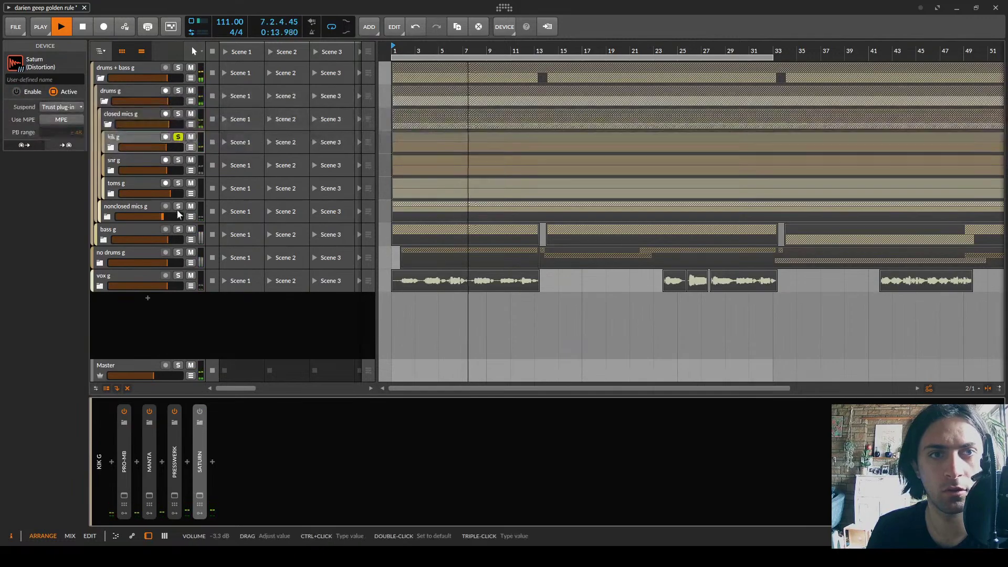
pyautogui.click(178, 114)
pyautogui.click(177, 115)
pyautogui.keyDown('shift'); pyautogui.click(177, 116); pyautogui.keyUp('shift')
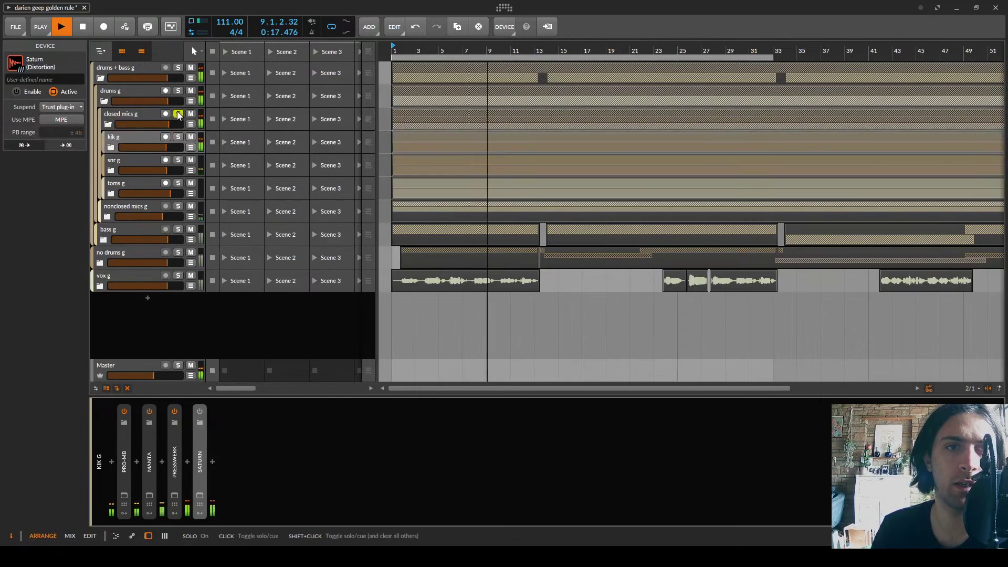
pyautogui.click(144, 116)
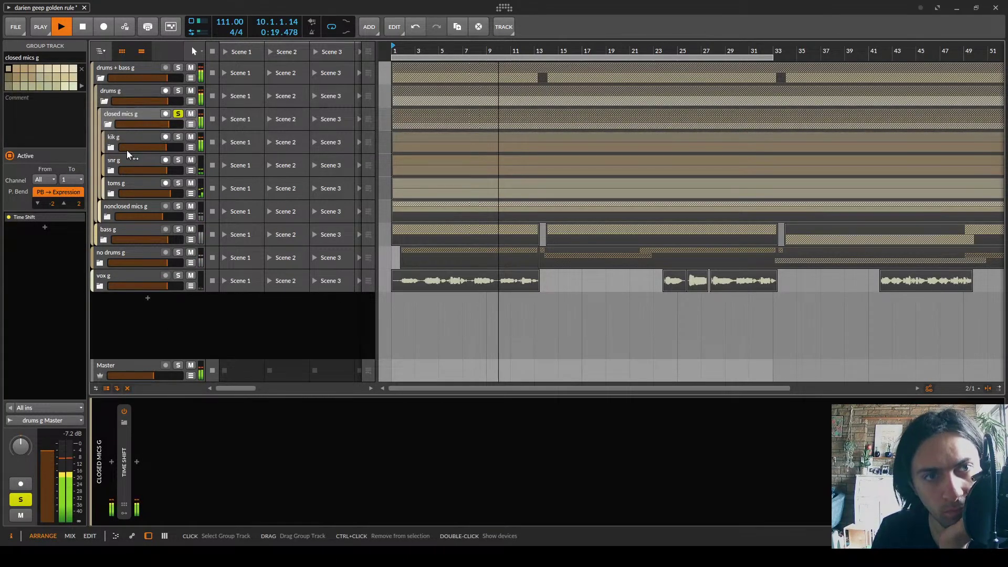
pyautogui.click(124, 136)
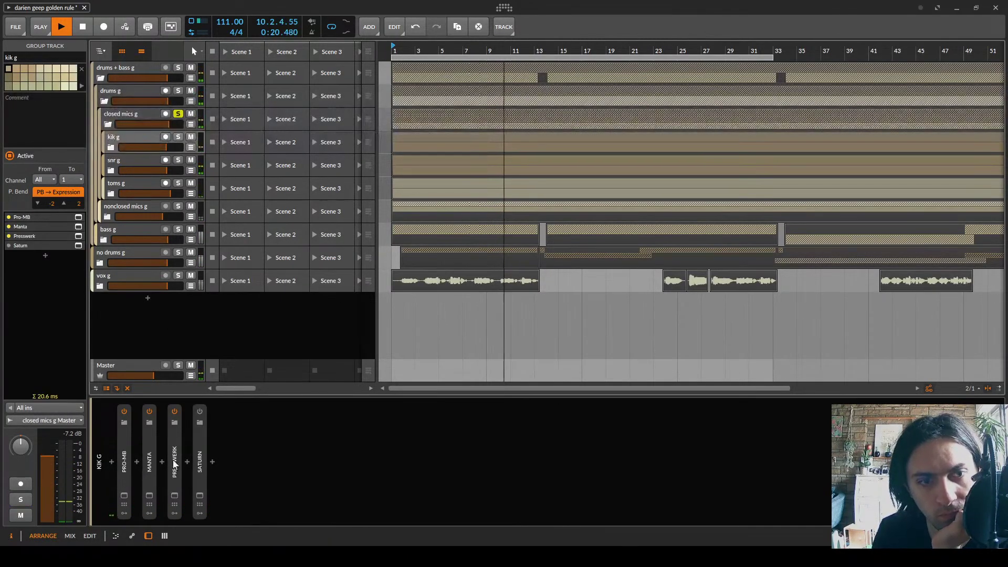
pyautogui.click(200, 412)
pyautogui.click(200, 411)
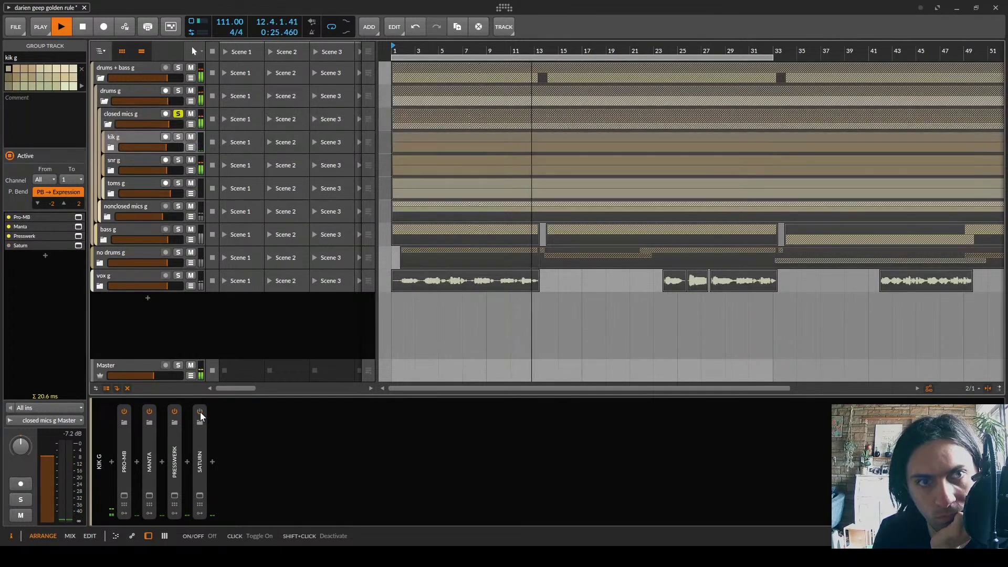
pyautogui.click(200, 412)
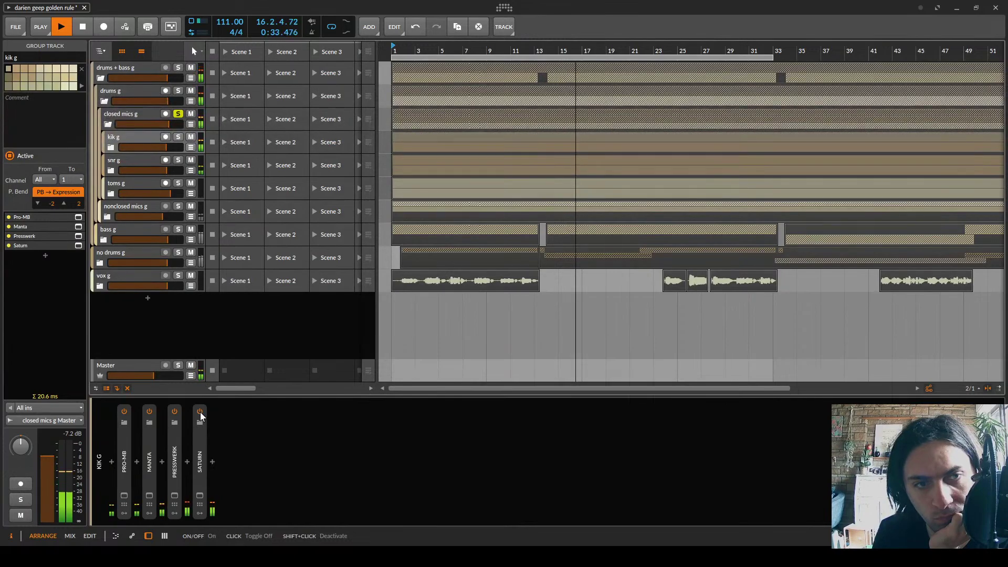
# Solo the whole drums group, compare the kick's Saturn bypassed and active, and stop playback with the solo cleared
pyautogui.click(178, 90)
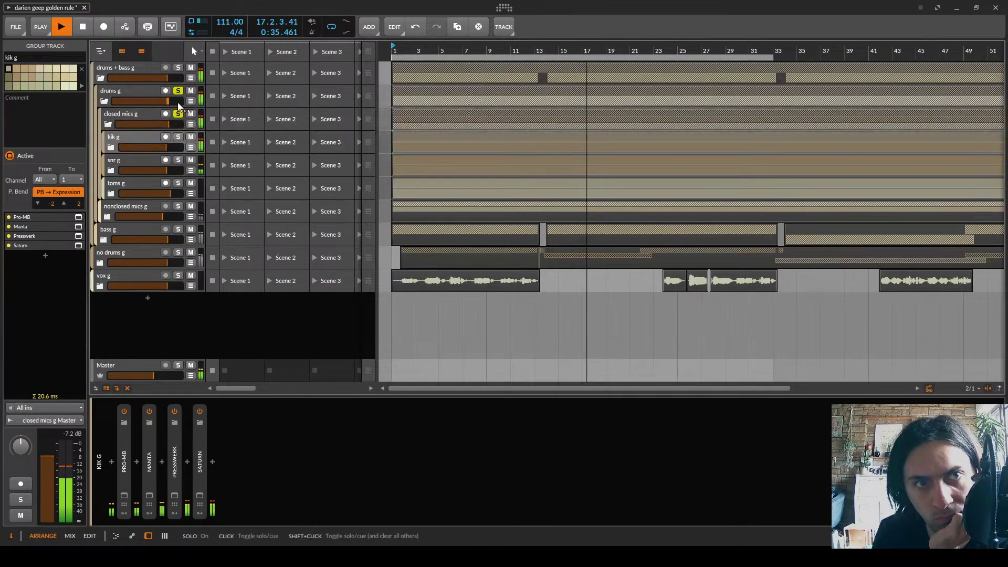
pyautogui.click(201, 411)
pyautogui.click(200, 411)
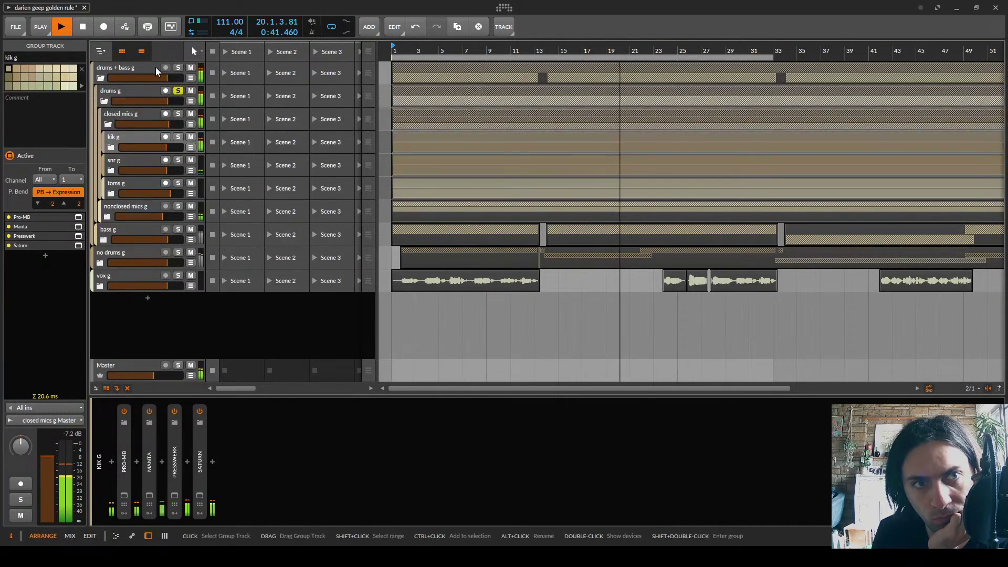
pyautogui.press('space')
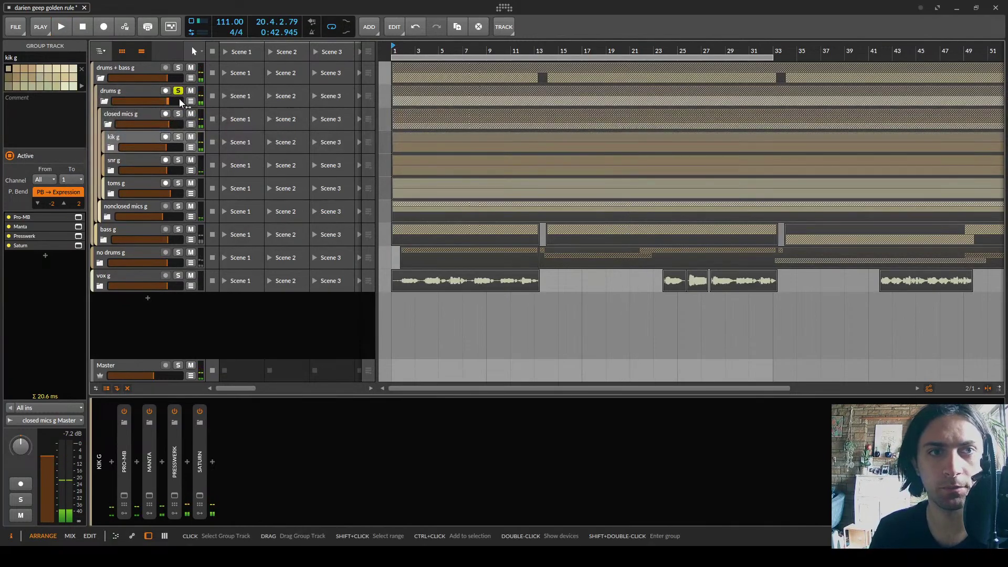
pyautogui.click(178, 91)
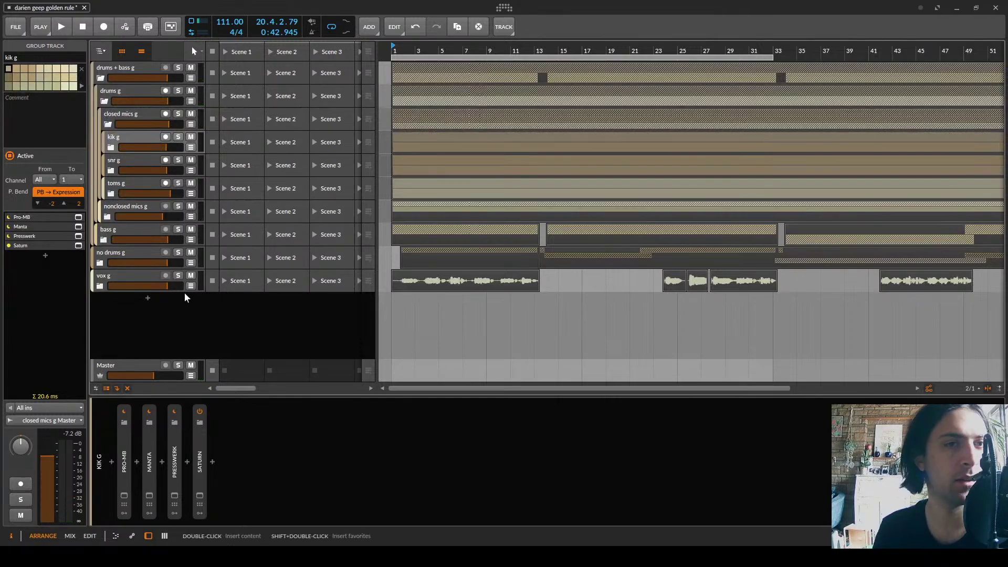
# Check the kick's Saturn window and close it, solo the snare group and delete its deactivated Signalizer device
pyautogui.click(199, 496)
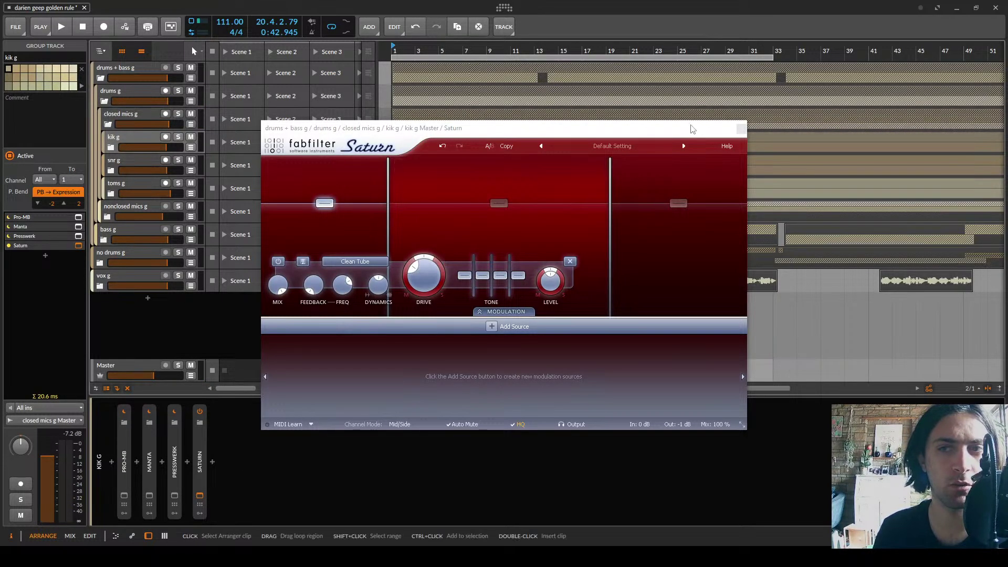
pyautogui.click(744, 127)
pyautogui.click(152, 159)
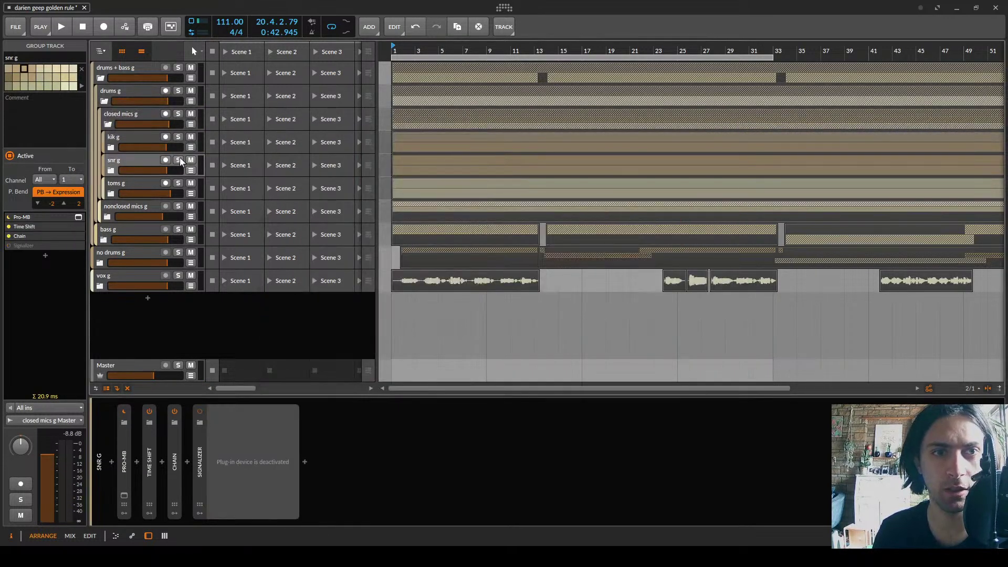
pyautogui.click(210, 493)
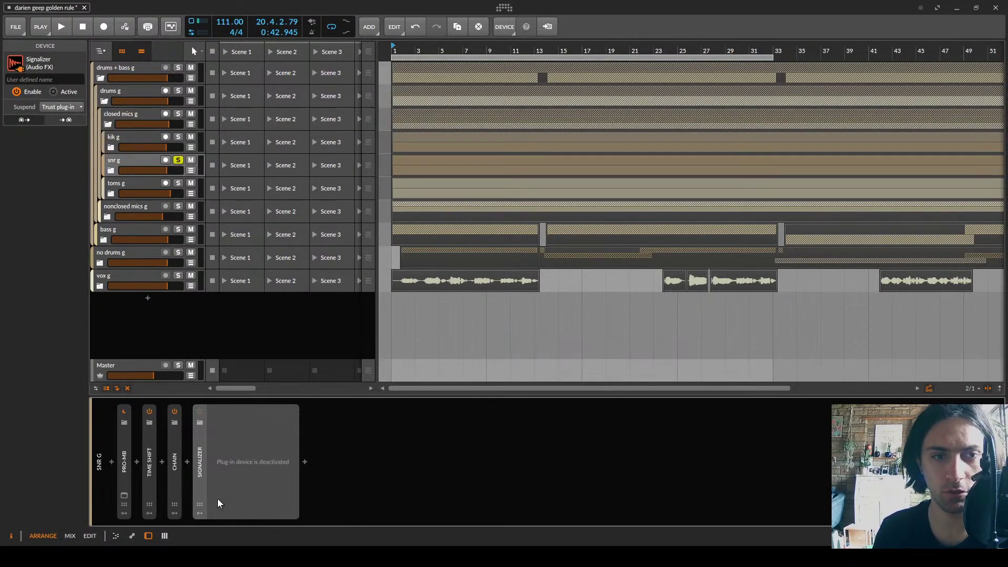
pyautogui.press('Delete')
# Search for Saturn and insert it at the end of the snare group's device chain
pyautogui.click(188, 463)
pyautogui.write('sa')
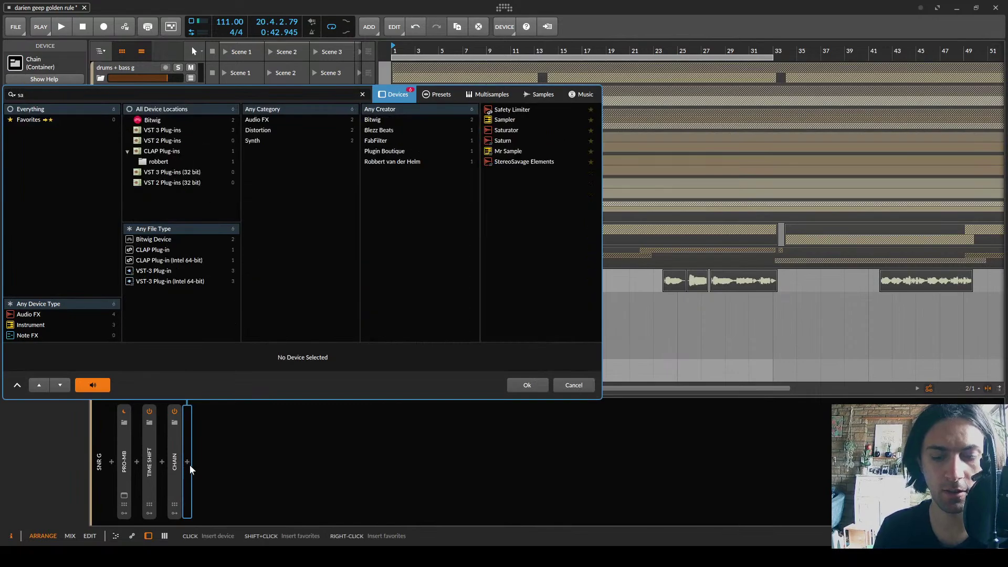
pyautogui.write('turn')
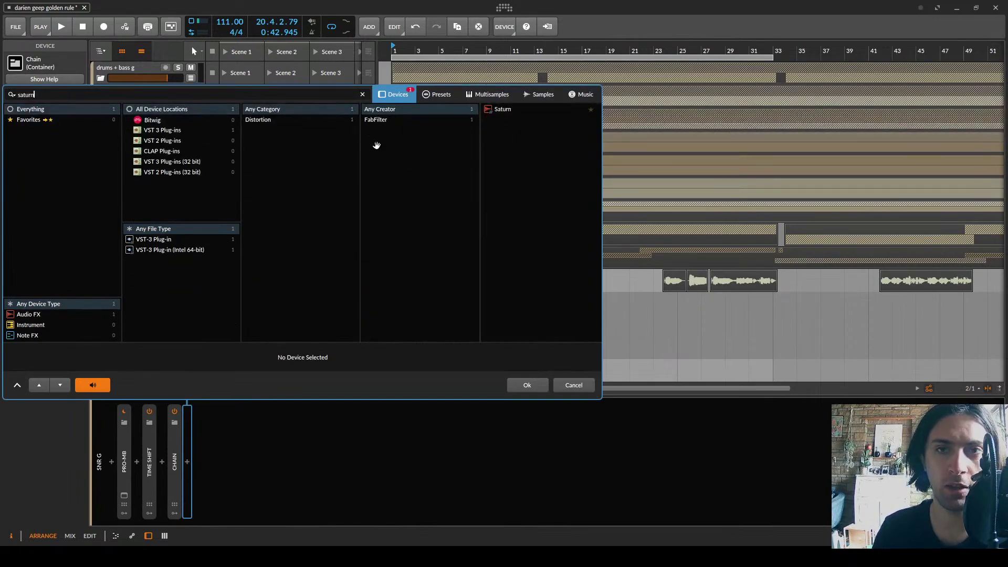
pyautogui.doubleClick(514, 109)
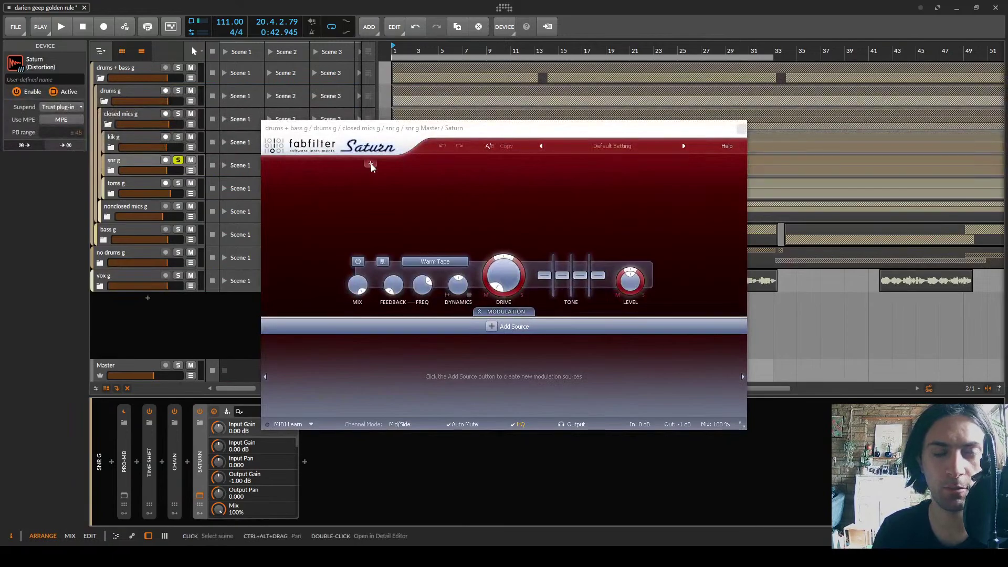
# Split the snare's Saturn into two bands, solo the low band and move the crossover to about 253 Hz during playback
pyautogui.click(371, 165)
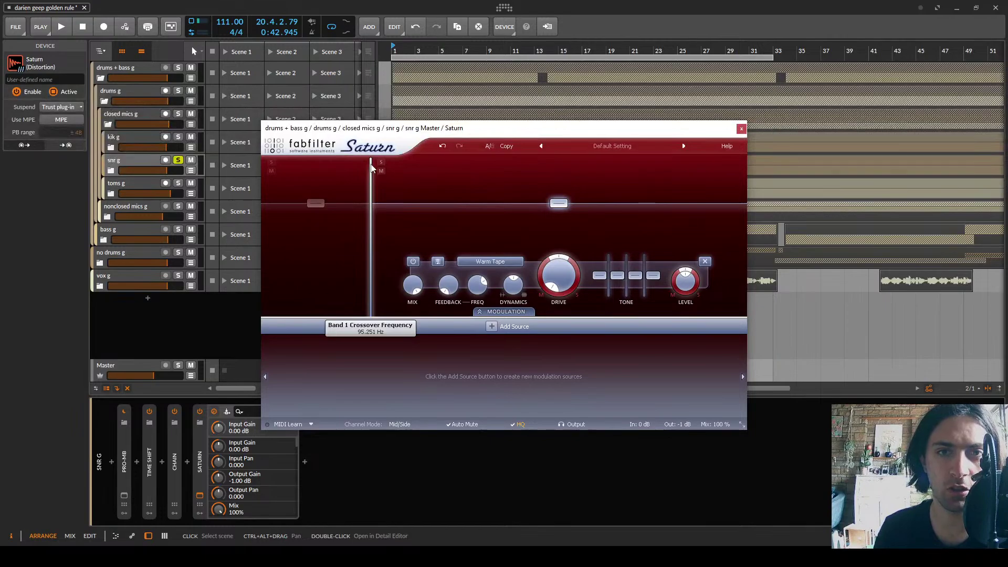
pyautogui.click(326, 201)
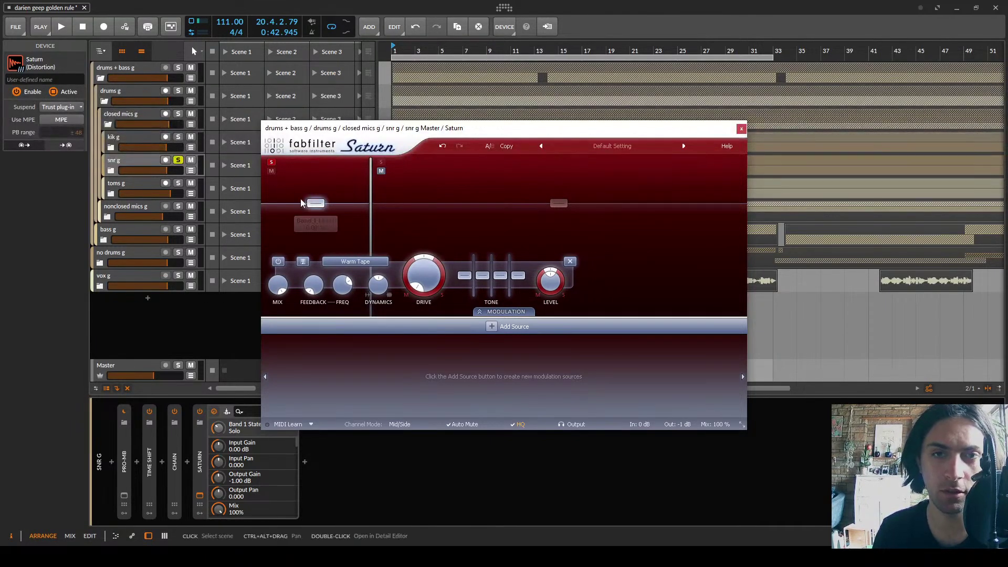
pyautogui.press('space')
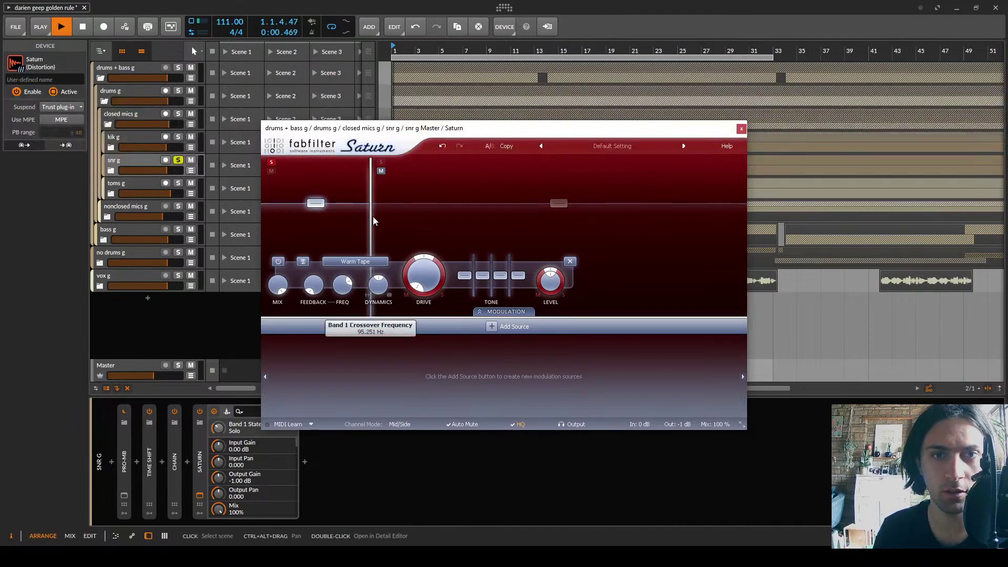
pyautogui.moveTo(372, 217); pyautogui.dragTo(441, 207)
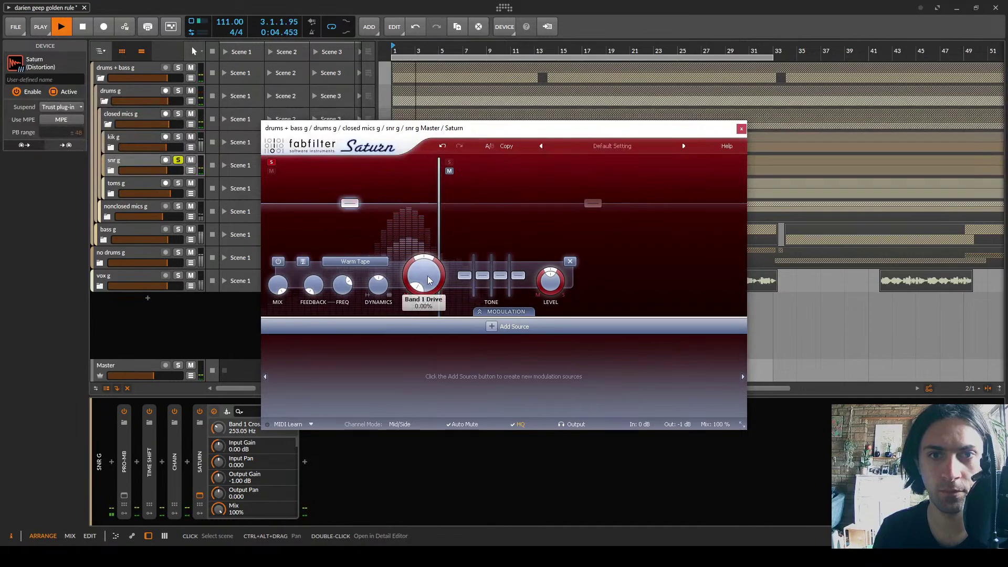
# Audition the first band with heavy drive, choose the Warm Tube style, set its drive to about 42% and unsolo it
pyautogui.moveTo(426, 279); pyautogui.dragTo(429, 209)
pyautogui.scroll(3, 377, 265)
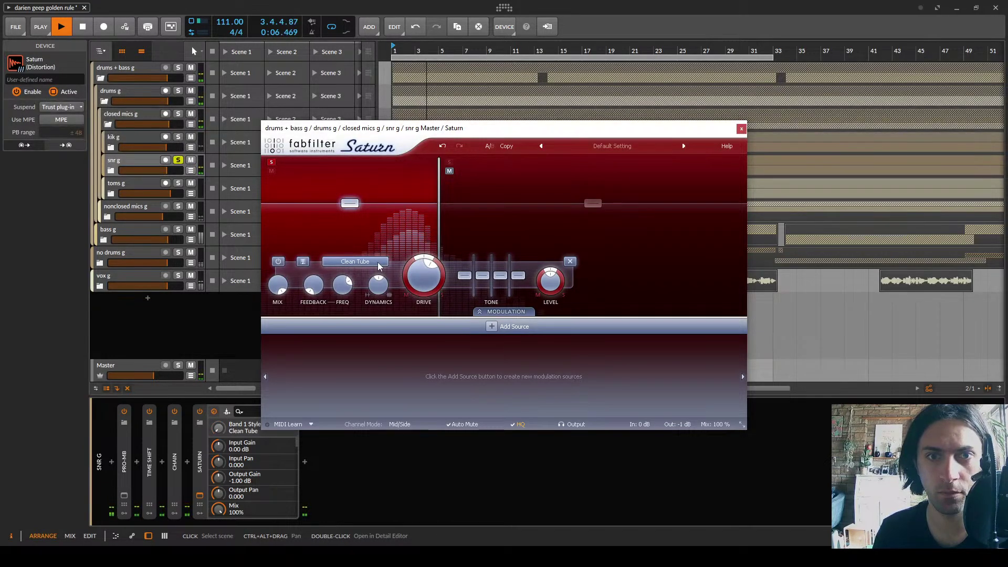
pyautogui.scroll(-1, 377, 264)
pyautogui.moveTo(421, 281)
pyautogui.mouseDown()
pyautogui.moveTo(427, 323)
pyautogui.moveTo(425, 297)
pyautogui.mouseUp()
pyautogui.scroll(-4, 426, 301)
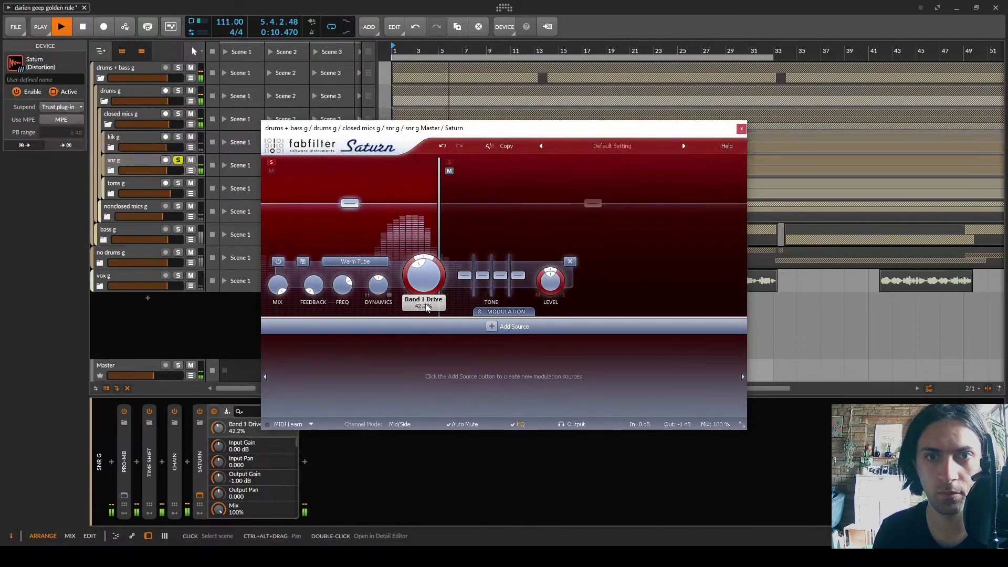
pyautogui.click(271, 162)
pyautogui.press('space')
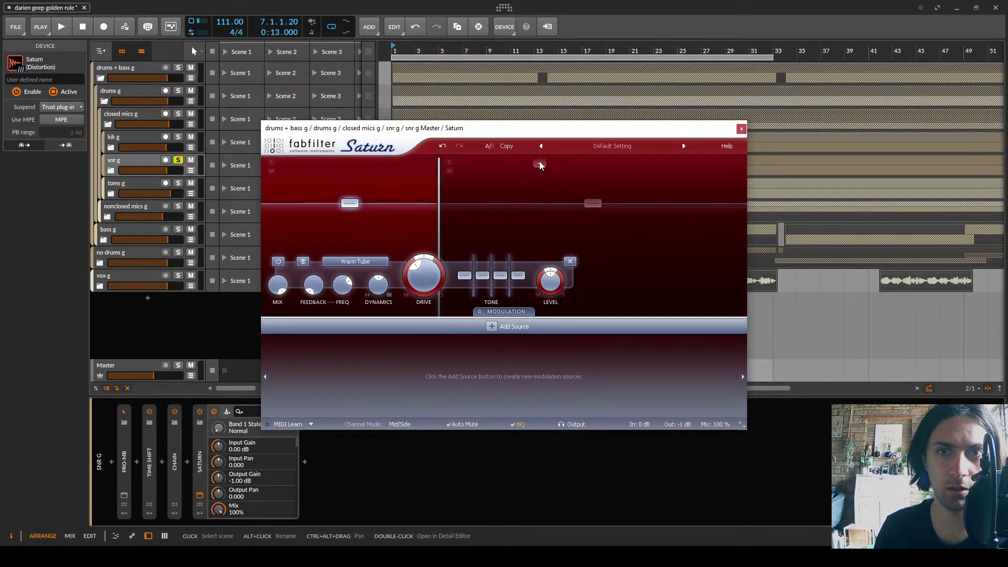
# Add a third band, solo the second band from bar 3 and move its upper crossover to about 1973 Hz
pyautogui.click(538, 167)
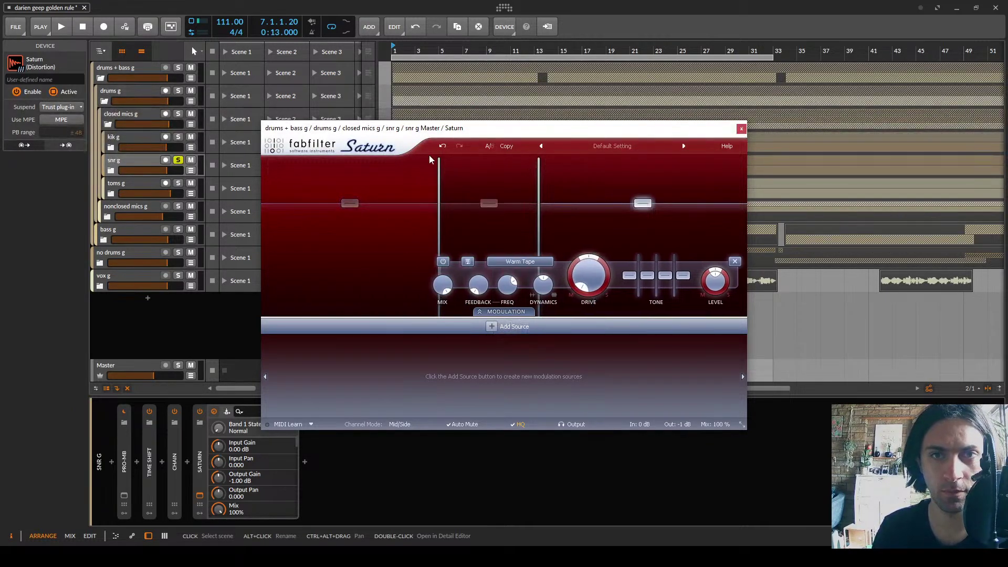
pyautogui.click(419, 57)
pyautogui.press('space')
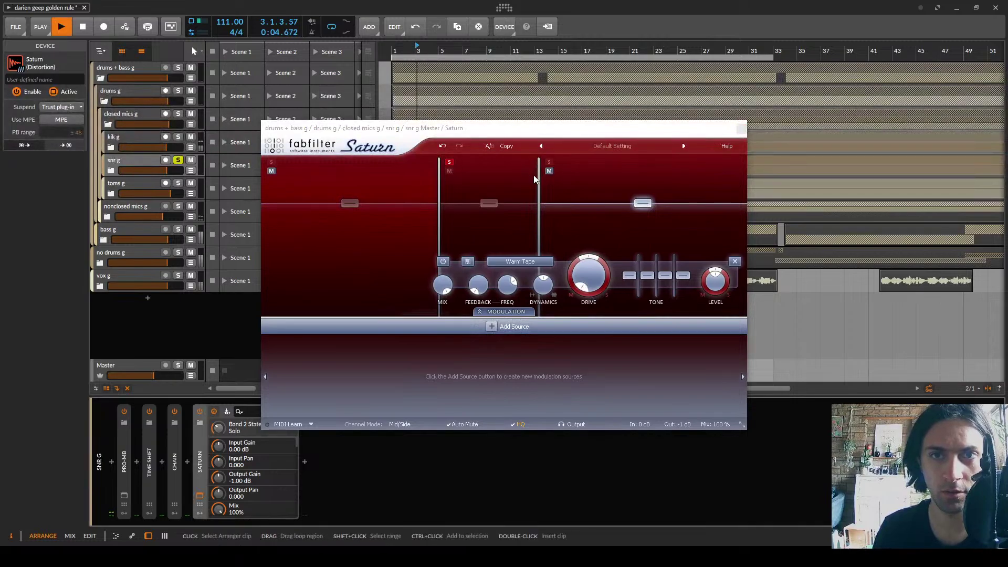
pyautogui.click(498, 195)
pyautogui.moveTo(538, 210); pyautogui.dragTo(579, 203)
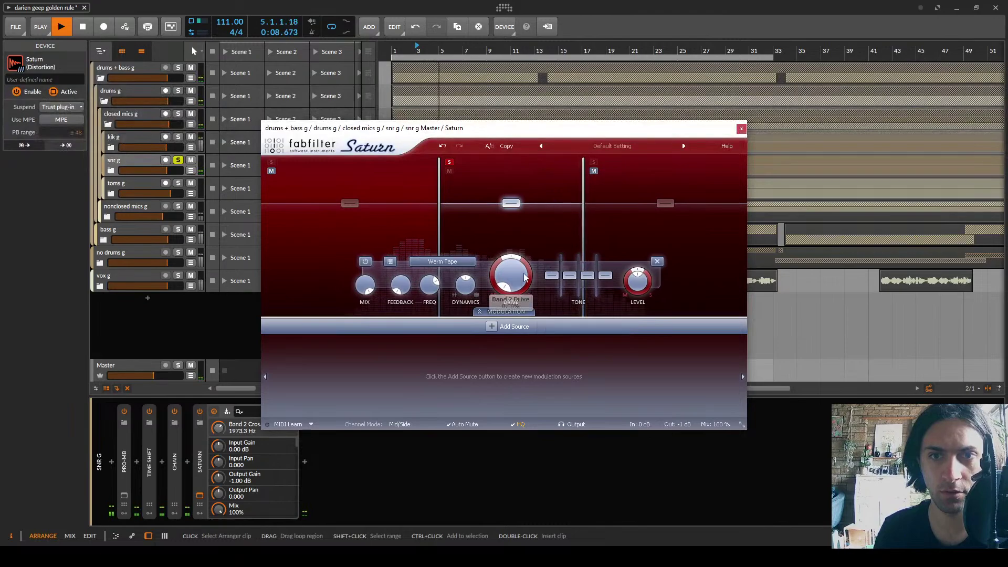
# Audition the second band with heavy drive, choose the Warm Tube style, set its drive to about 55% and unsolo it
pyautogui.moveTo(517, 277); pyautogui.dragTo(518, 178)
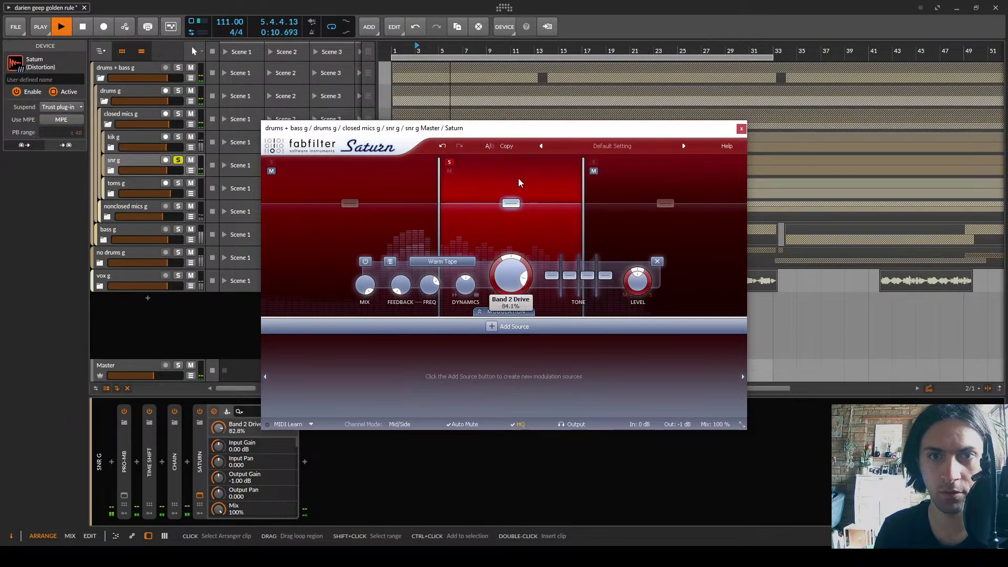
pyautogui.scroll(3, 435, 265)
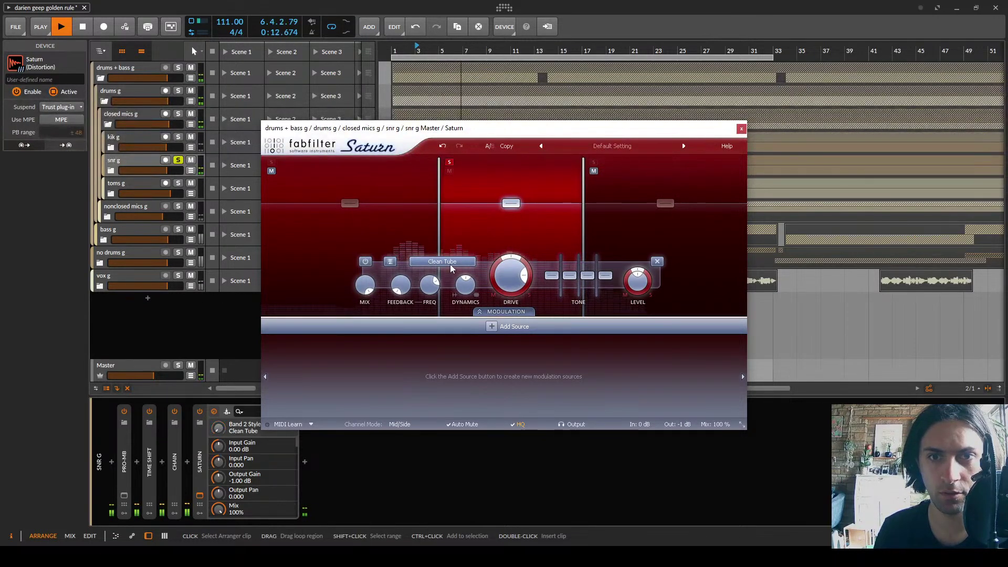
pyautogui.scroll(-1, 449, 263)
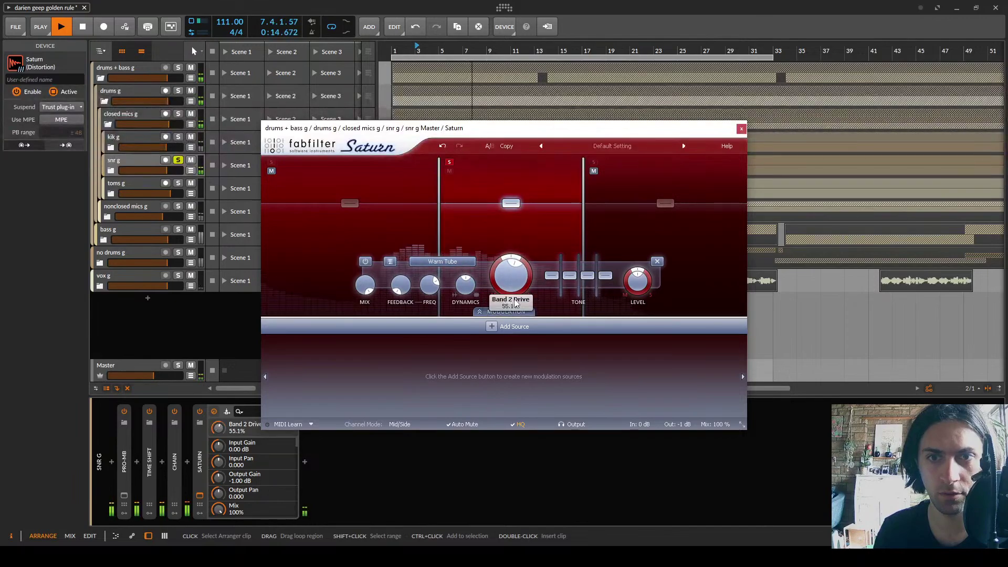
pyautogui.moveTo(514, 328); pyautogui.dragTo(518, 305)
pyautogui.click(450, 162)
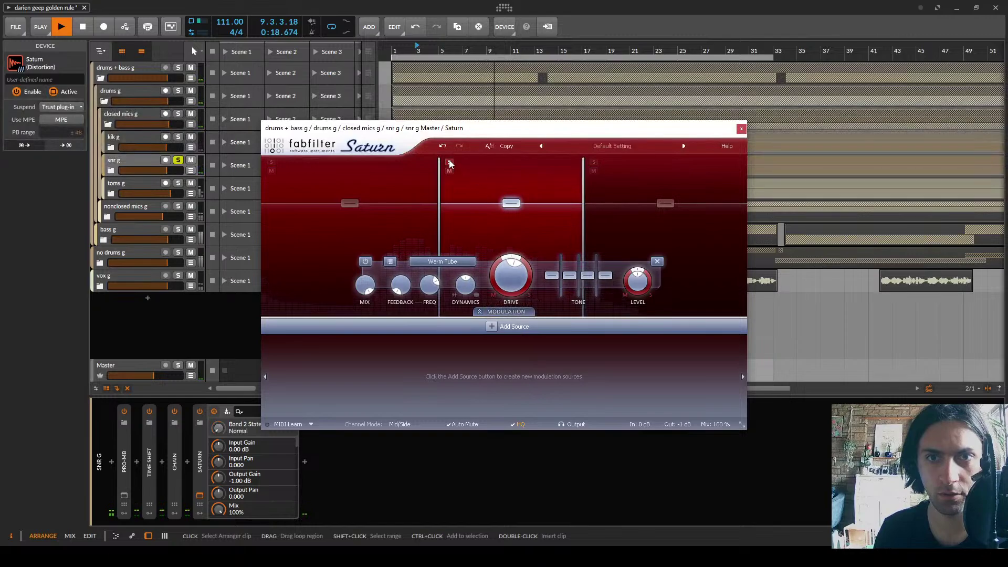
# Set the third band's style to Warm Tube and its drive to about 51%, and compare the snare with Saturn bypassed and active
pyautogui.click(593, 161)
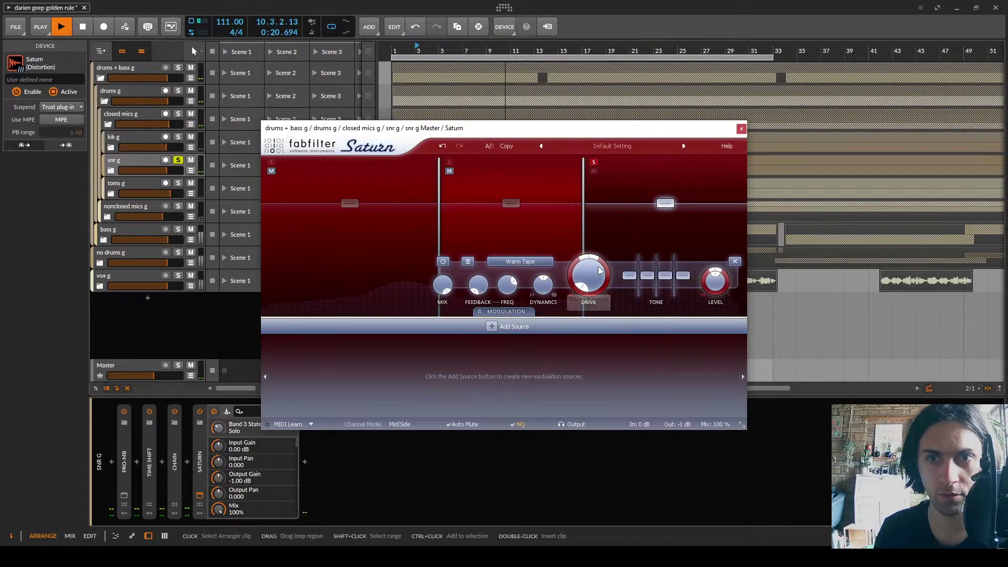
pyautogui.click(528, 264)
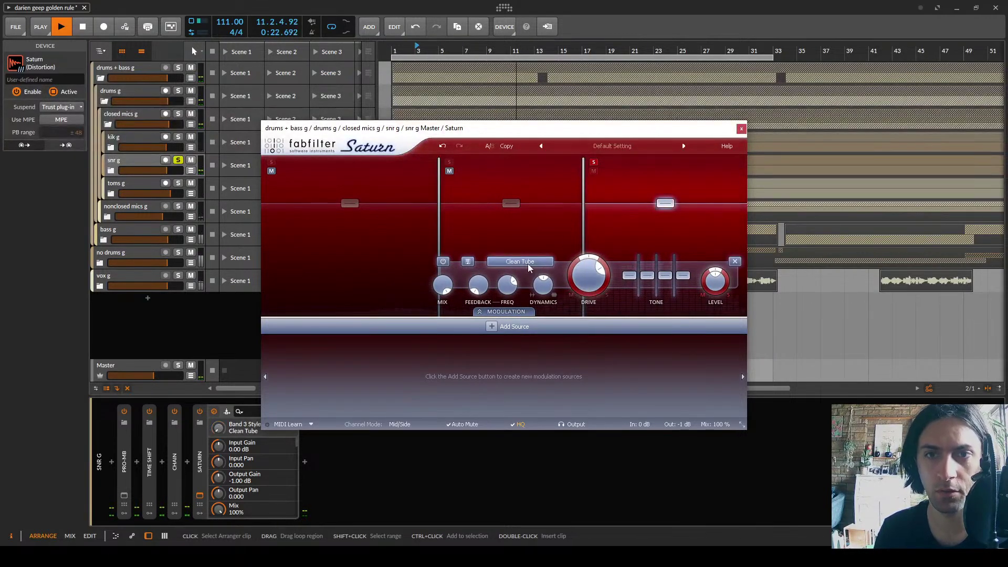
pyautogui.click(594, 162)
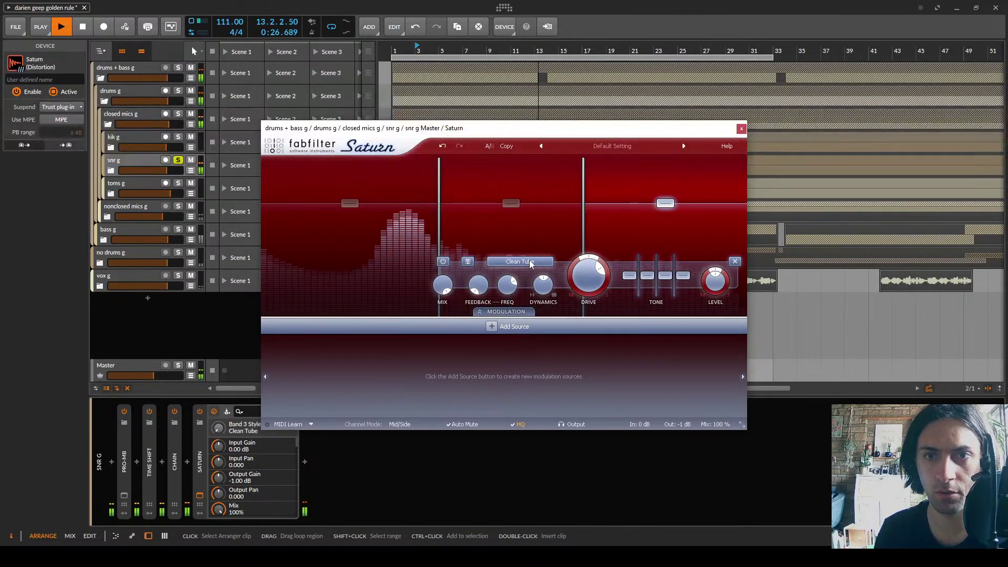
pyautogui.moveTo(589, 277); pyautogui.dragTo(601, 312)
pyautogui.click(199, 410)
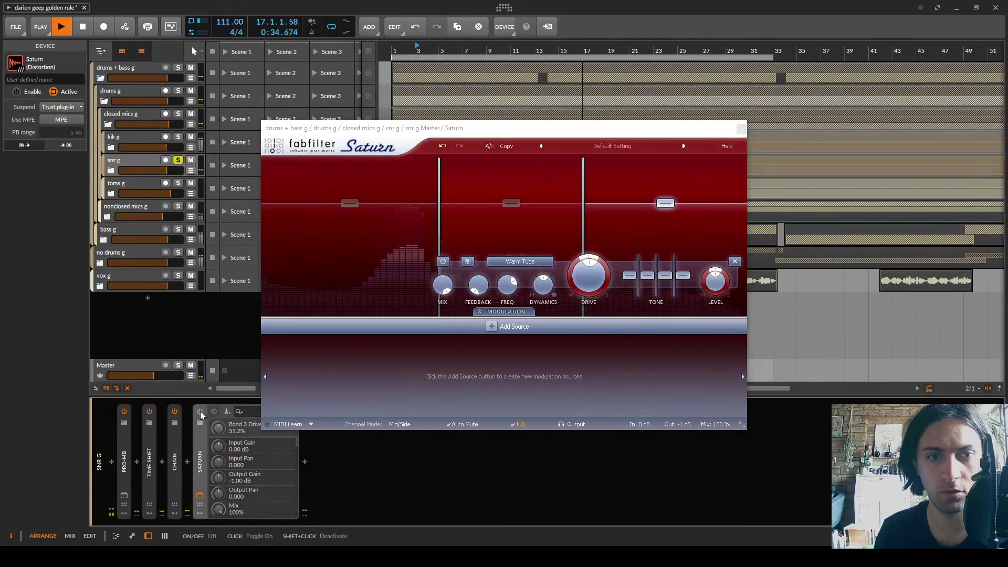
pyautogui.click(200, 411)
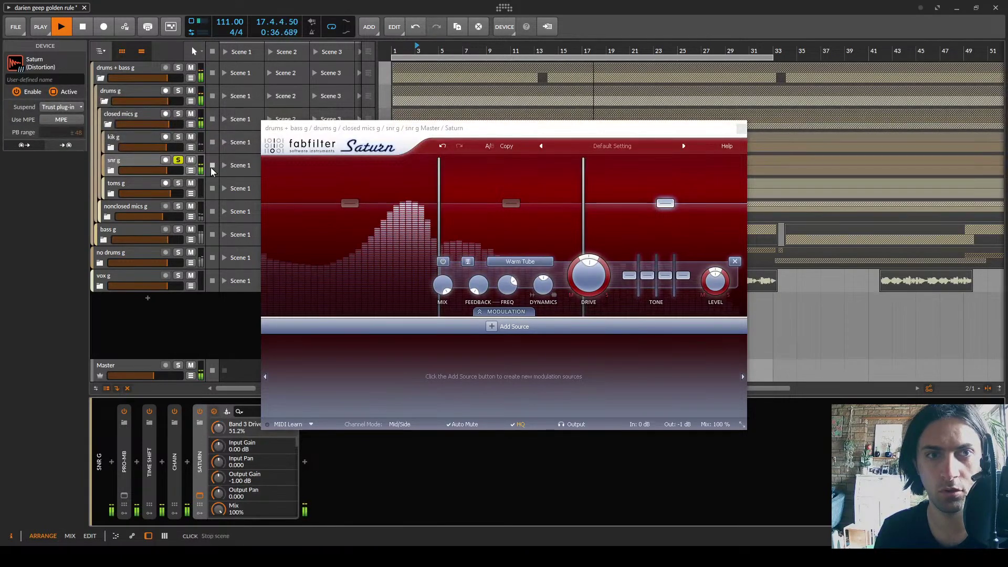
# Unsolo the snare group and compare the full mix with its Saturn bypassed and active
pyautogui.click(178, 160)
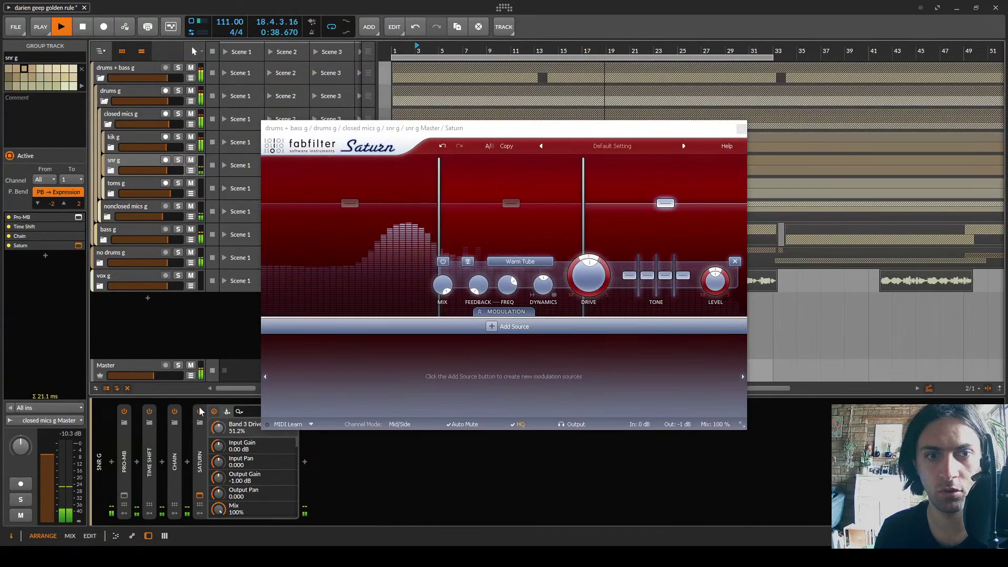
pyautogui.click(200, 411)
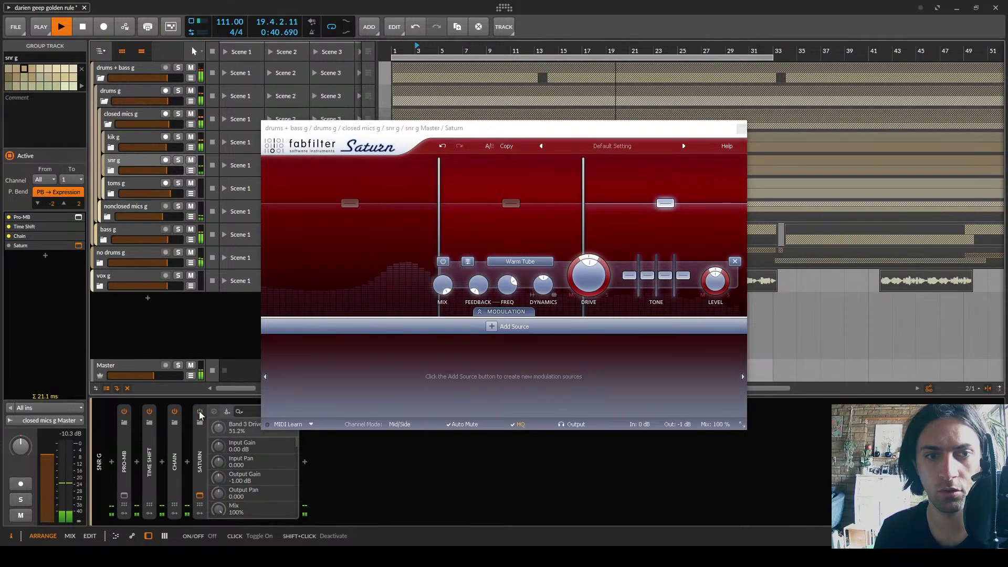
pyautogui.click(199, 411)
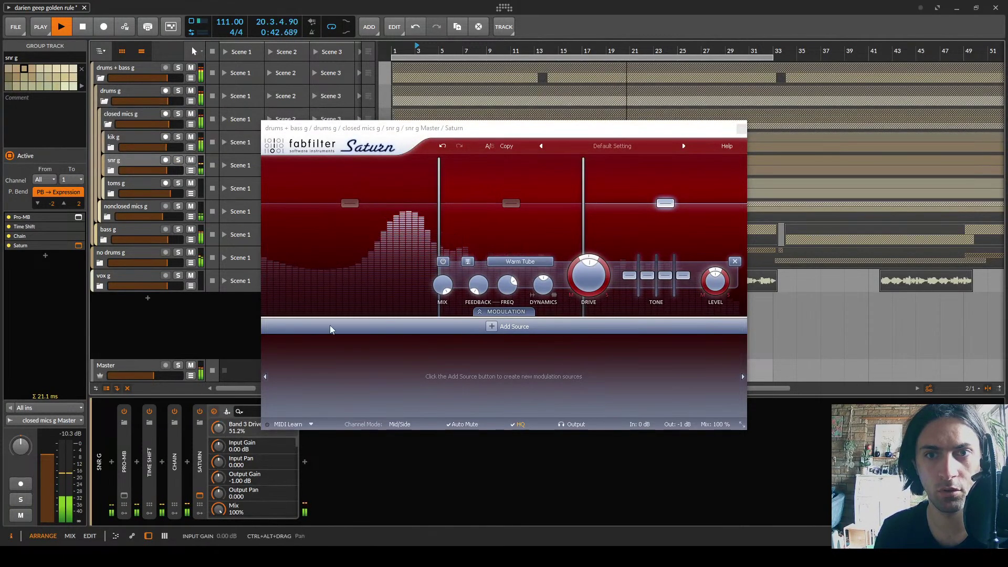
# Raise the first band's level to about +0.7 dB and move the crossovers to about 292 Hz and 1915 Hz
pyautogui.click(350, 203)
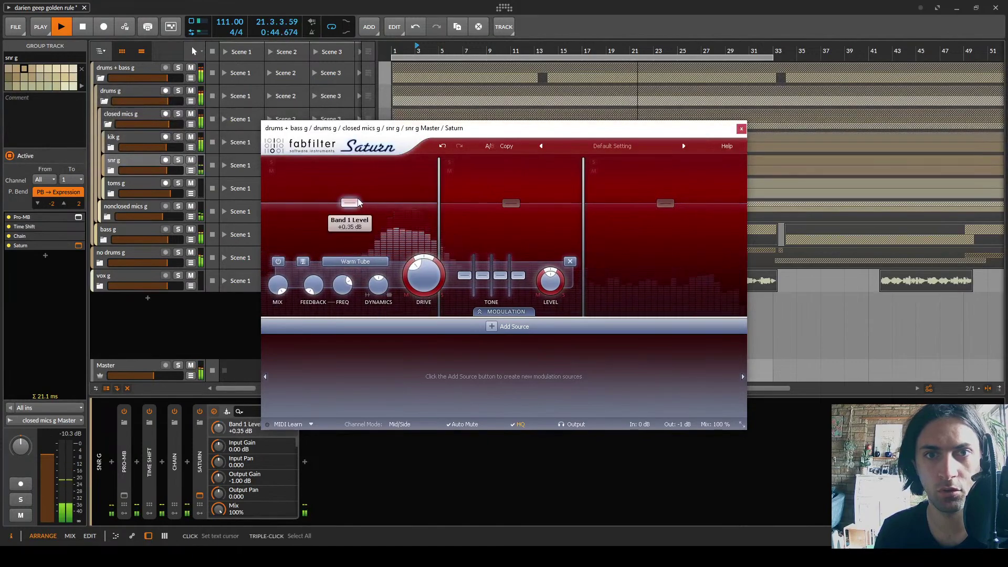
pyautogui.moveTo(357, 200); pyautogui.dragTo(359, 196)
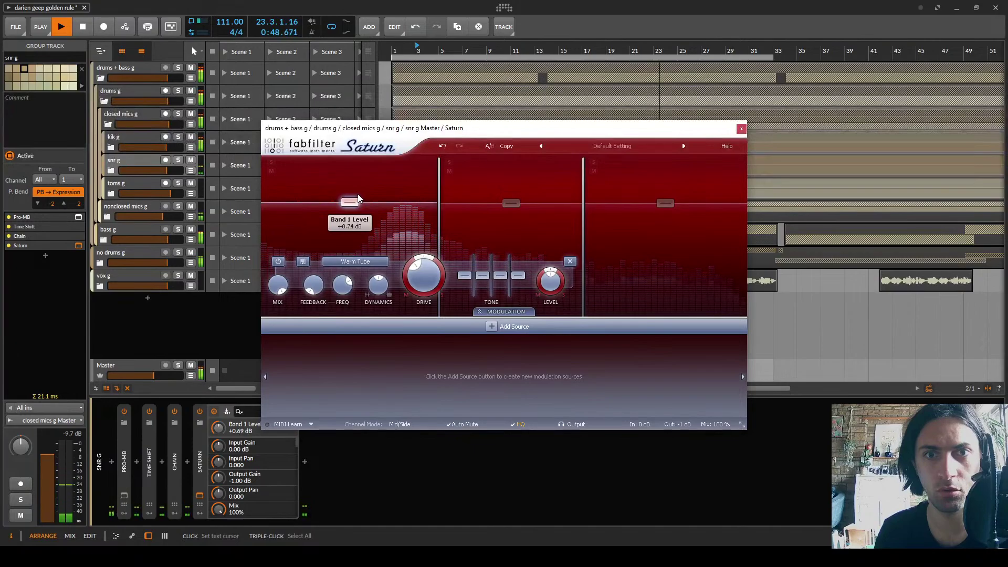
pyautogui.moveTo(438, 222); pyautogui.dragTo(449, 222)
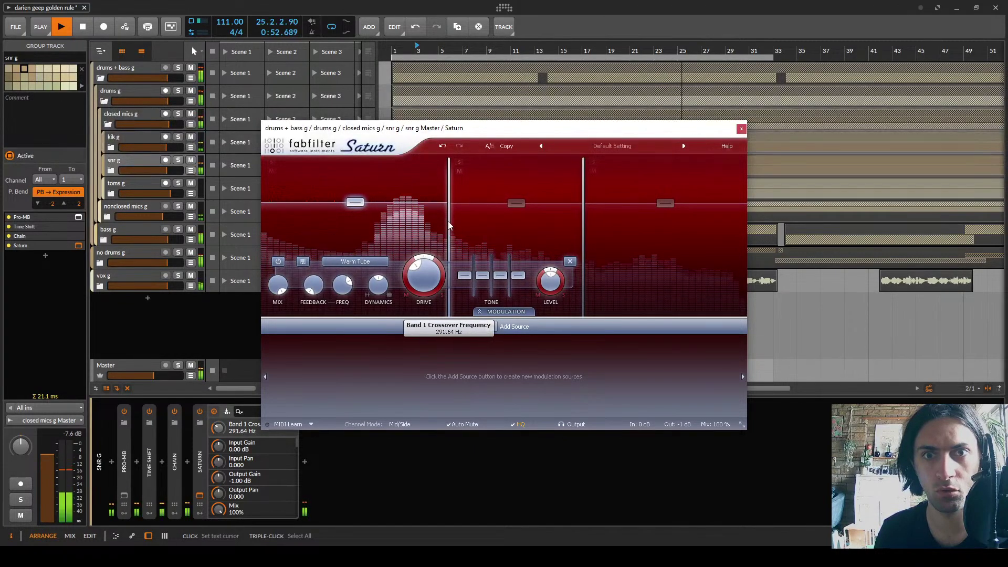
pyautogui.moveTo(584, 221); pyautogui.dragTo(582, 224)
# Set the second band's drive to about 53%, then compare the mix with Saturn bypassed and active before closing it
pyautogui.click(532, 216)
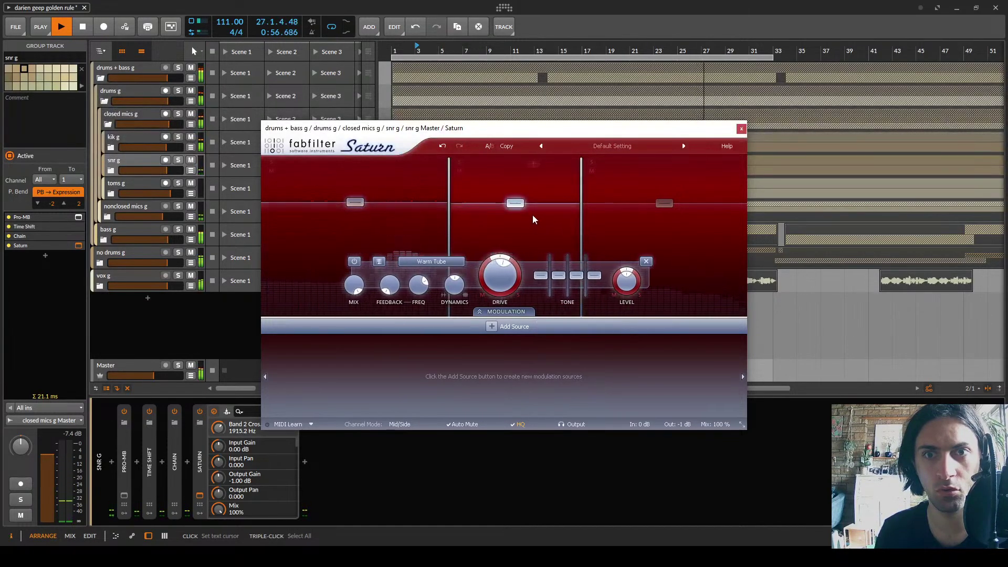
pyautogui.click(525, 258)
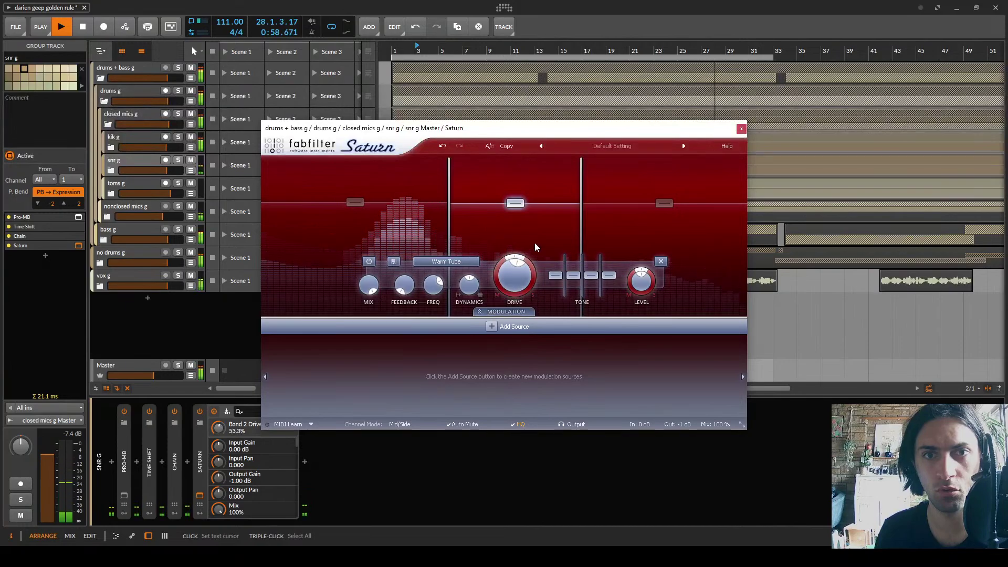
pyautogui.click(199, 413)
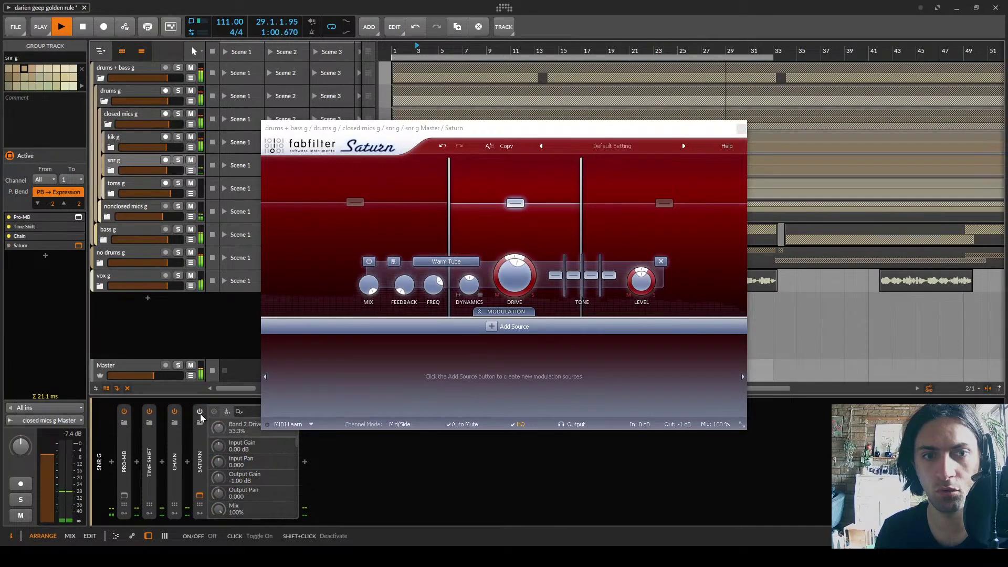
pyautogui.click(200, 412)
pyautogui.click(740, 128)
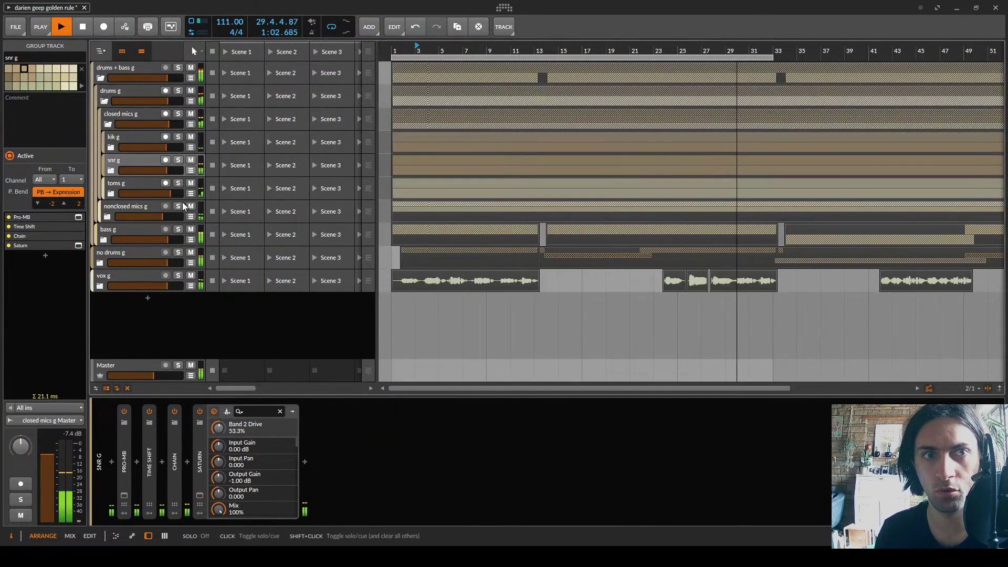
# Stop playback, solo the toms group and expand it to show its tom tracks
pyautogui.click(147, 185)
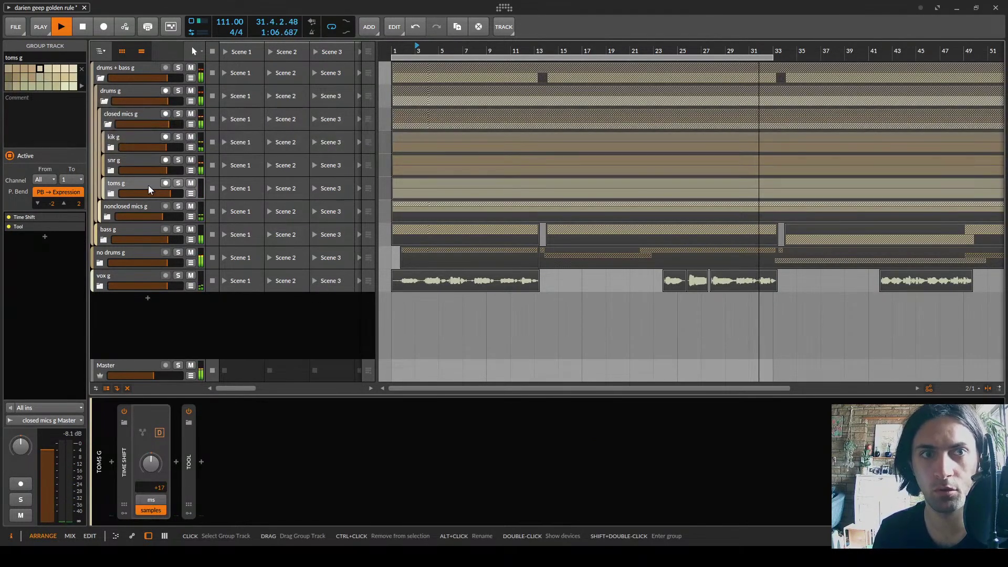
pyautogui.press('space')
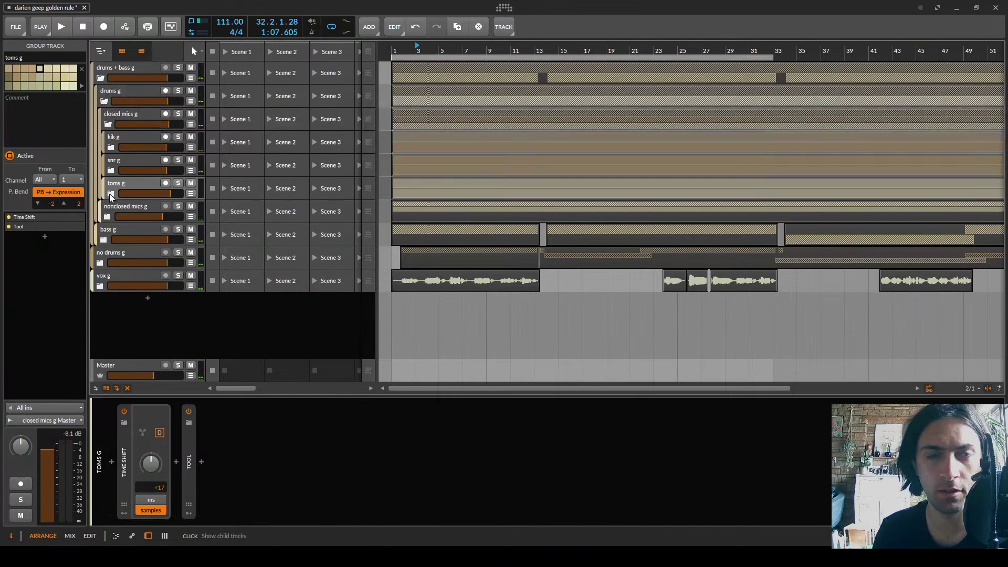
pyautogui.click(178, 185)
pyautogui.click(111, 194)
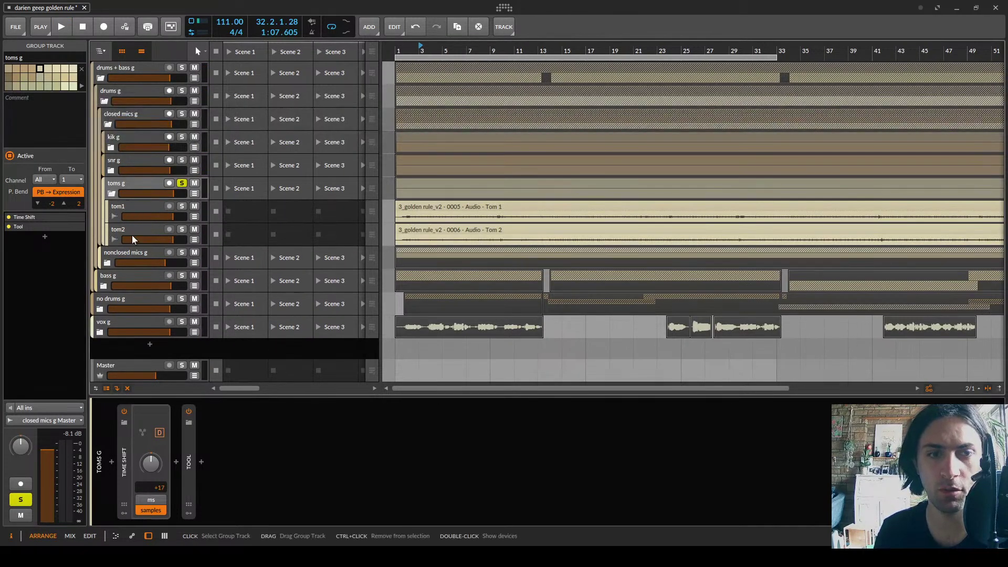
# Examine the tom1 track's Pro-MB while playing the toms from bar 29, and close the plug-in
pyautogui.click(132, 207)
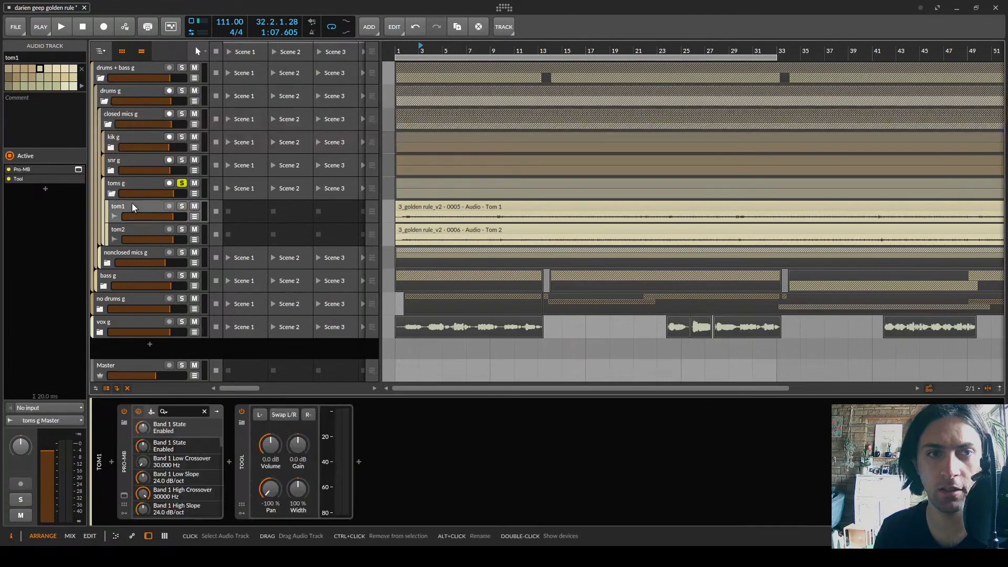
pyautogui.click(124, 496)
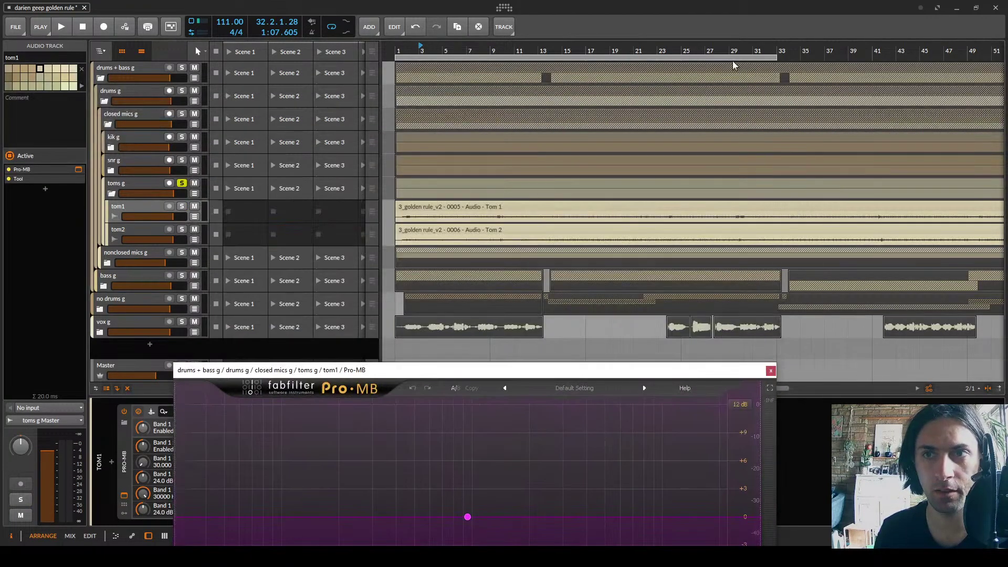
pyautogui.click(733, 65)
pyautogui.press('space')
pyautogui.moveTo(561, 373)
pyautogui.mouseDown()
pyautogui.moveTo(543, 126)
pyautogui.moveTo(527, 73)
pyautogui.mouseUp()
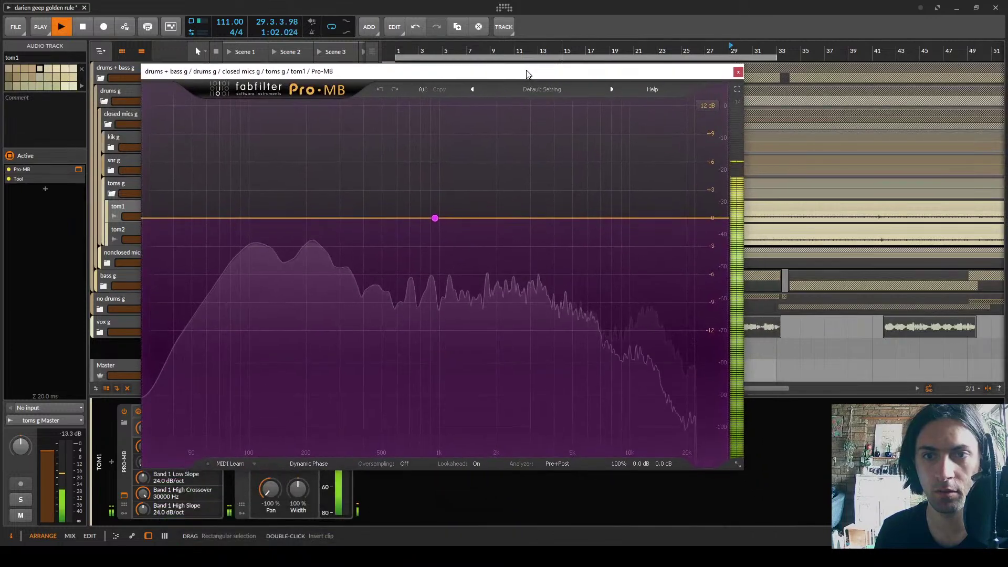
pyautogui.click(738, 71)
pyautogui.press('space')
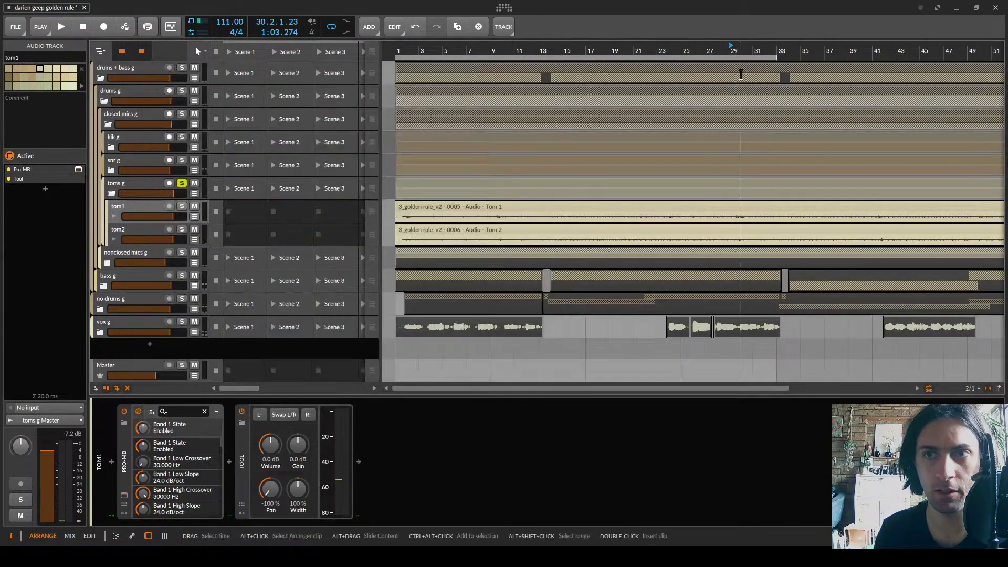
# Insert FabFilter Saturn at the end of the toms group's device chain, after the Tool device
pyautogui.click(145, 179)
pyautogui.click(129, 468)
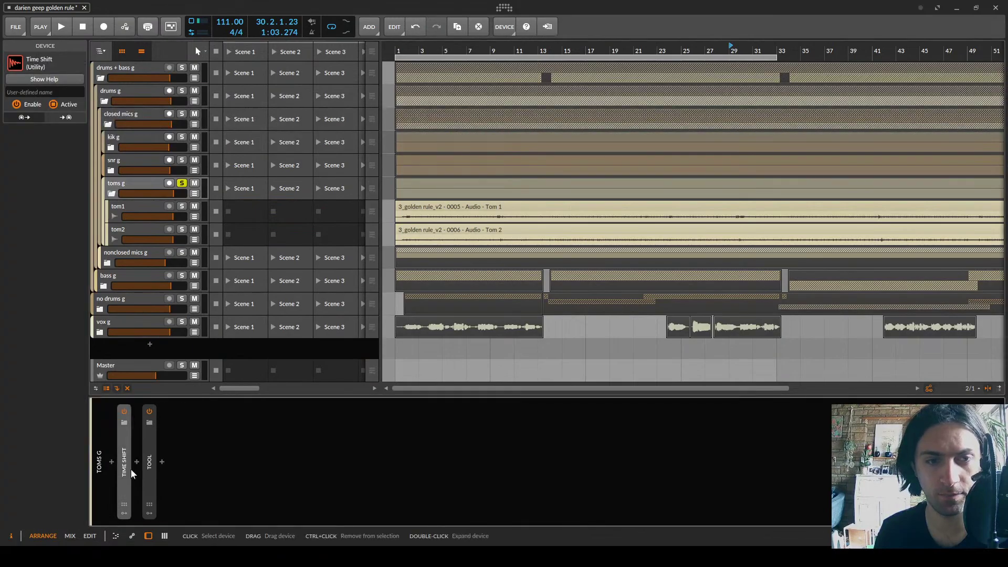
pyautogui.click(159, 463)
pyautogui.write('saturn')
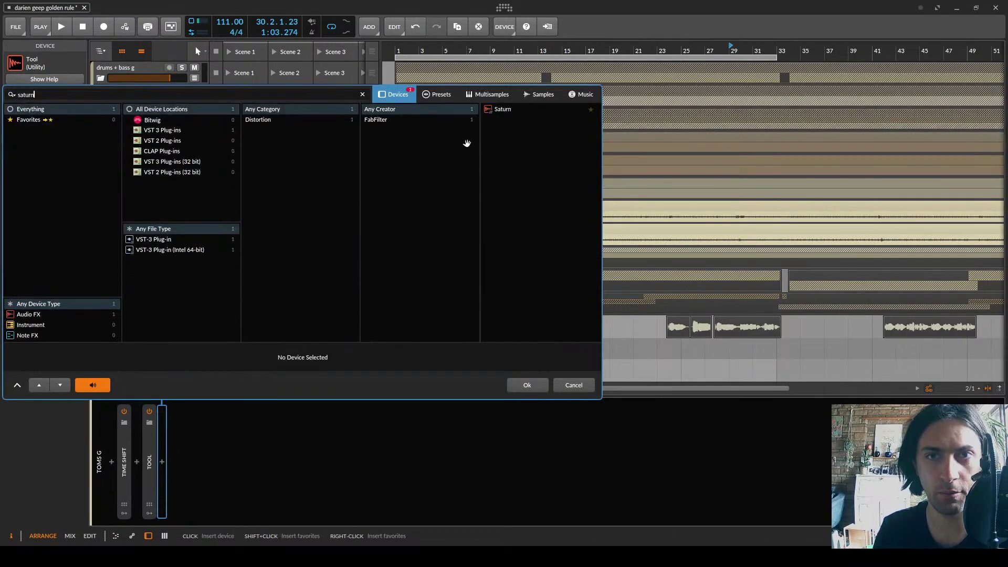
pyautogui.click(499, 109)
pyautogui.doubleClick(499, 109)
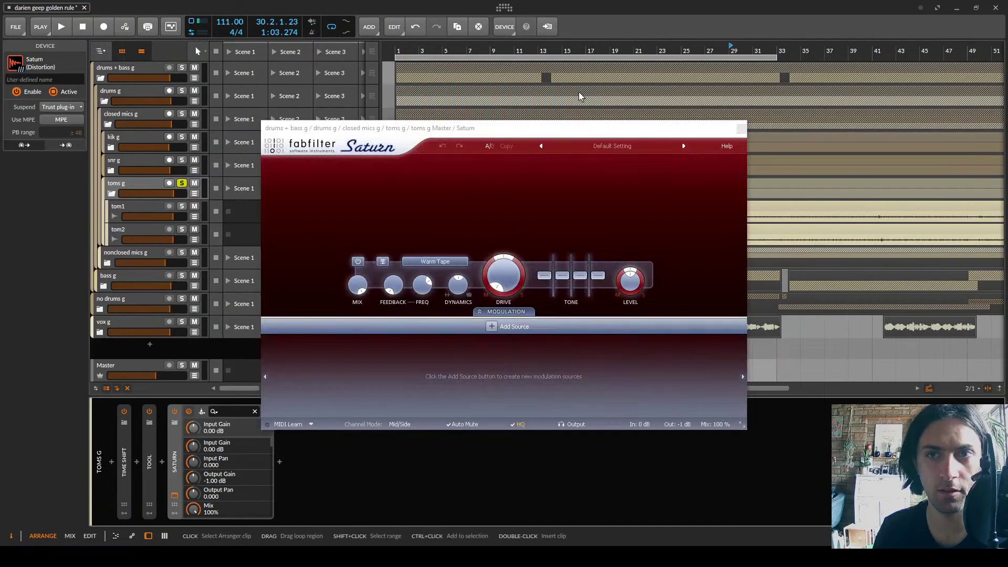
# Loop two beats starting at 29.3.1 and compare the toms group in the full mix and soloed
pyautogui.moveTo(398, 60); pyautogui.dragTo(740, 59)
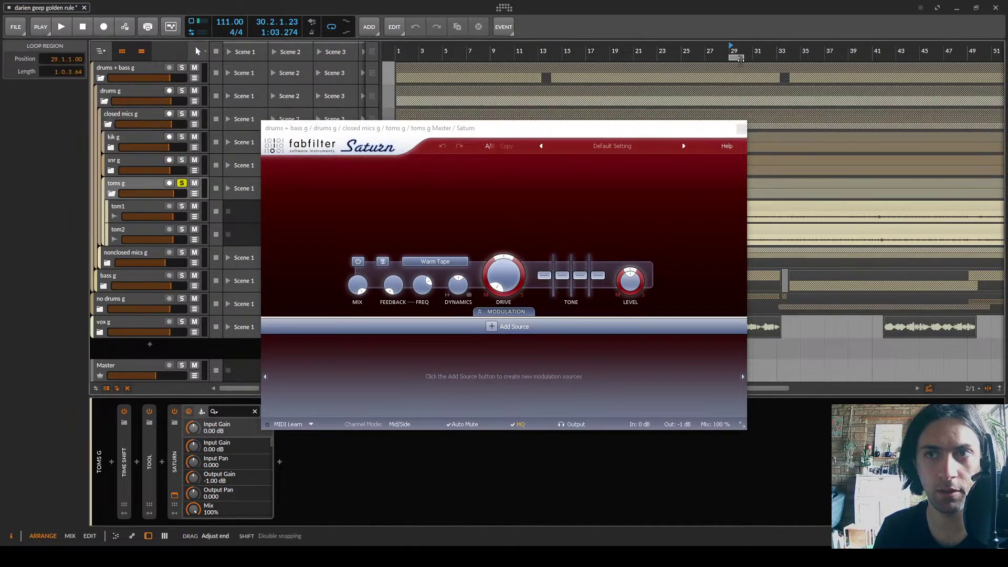
pyautogui.scroll(4, 738, 59)
pyautogui.press('space')
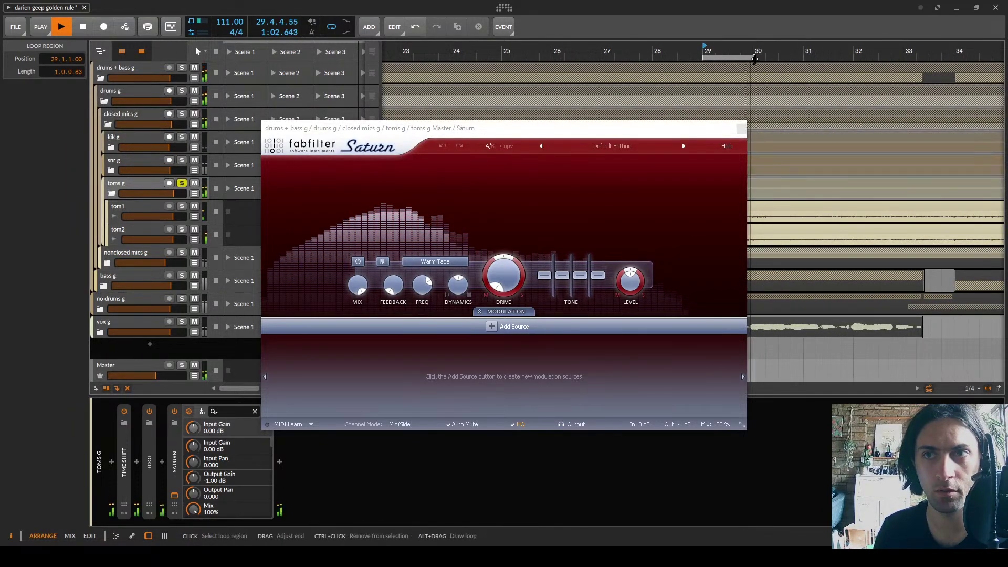
pyautogui.moveTo(755, 57); pyautogui.dragTo(728, 58)
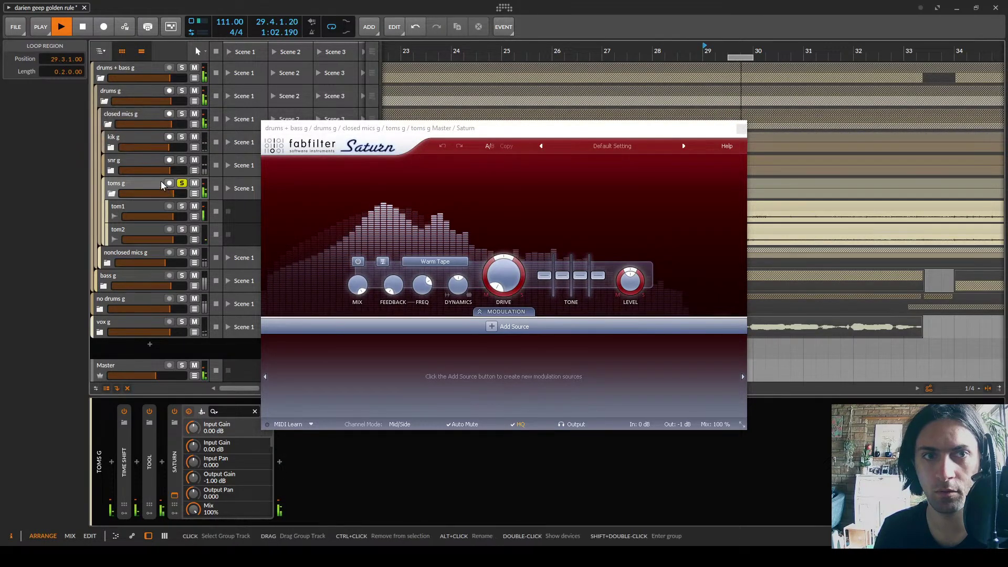
pyautogui.click(182, 183)
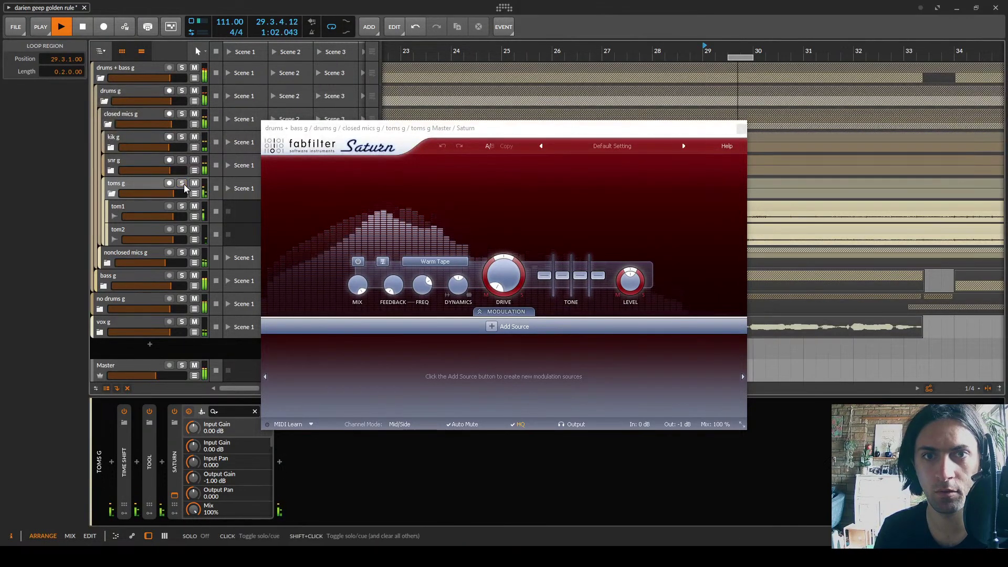
pyautogui.click(181, 183)
# Split the toms Saturn into two bands, audition the first one soloed with about 61% drive and set its style to Clean Tube
pyautogui.click(458, 163)
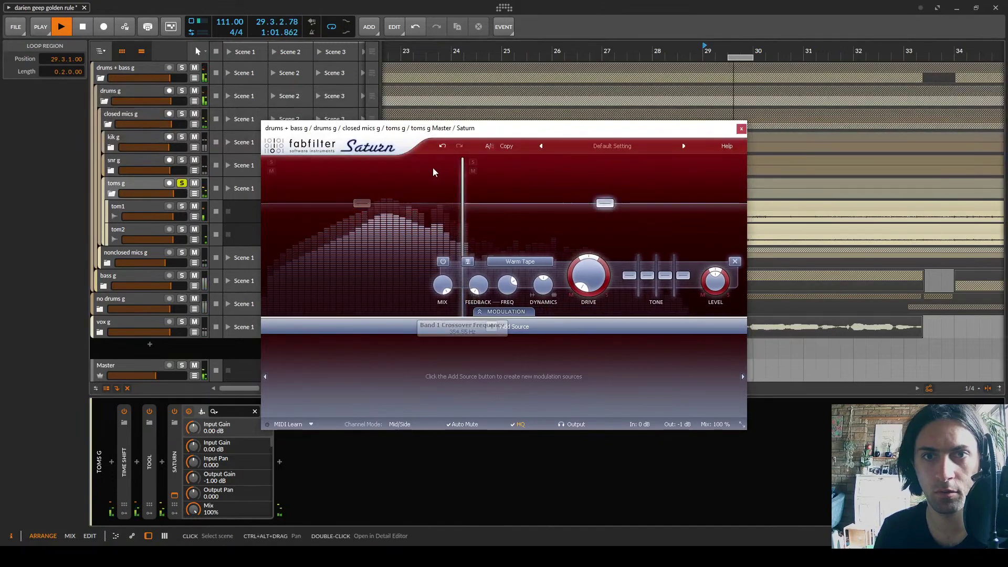
pyautogui.click(271, 163)
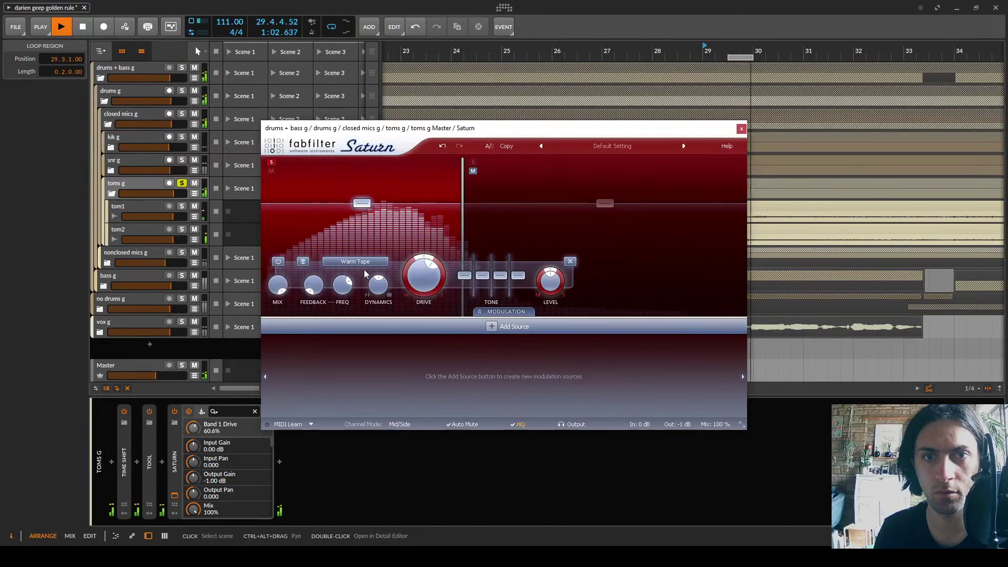
pyautogui.scroll(3, 363, 262)
pyautogui.scroll(-1, 363, 262)
pyautogui.scroll(1, 363, 262)
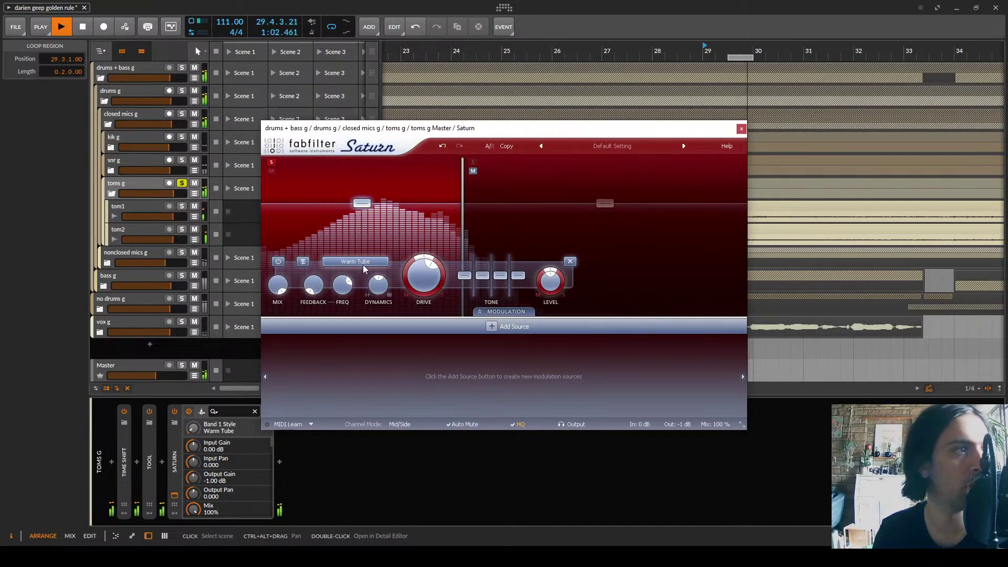
pyautogui.moveTo(423, 279)
pyautogui.mouseDown()
pyautogui.moveTo(423, 262)
pyautogui.moveTo(423, 279)
pyautogui.mouseUp()
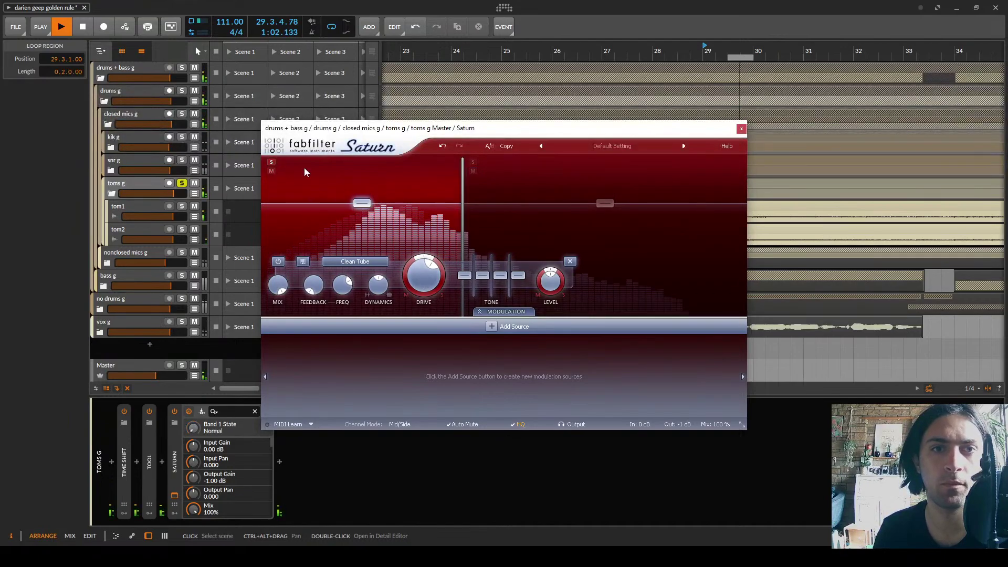
# Add a third band, solo the second band and set its upper crossover to about 1859 Hz
pyautogui.click(579, 165)
pyautogui.click(473, 161)
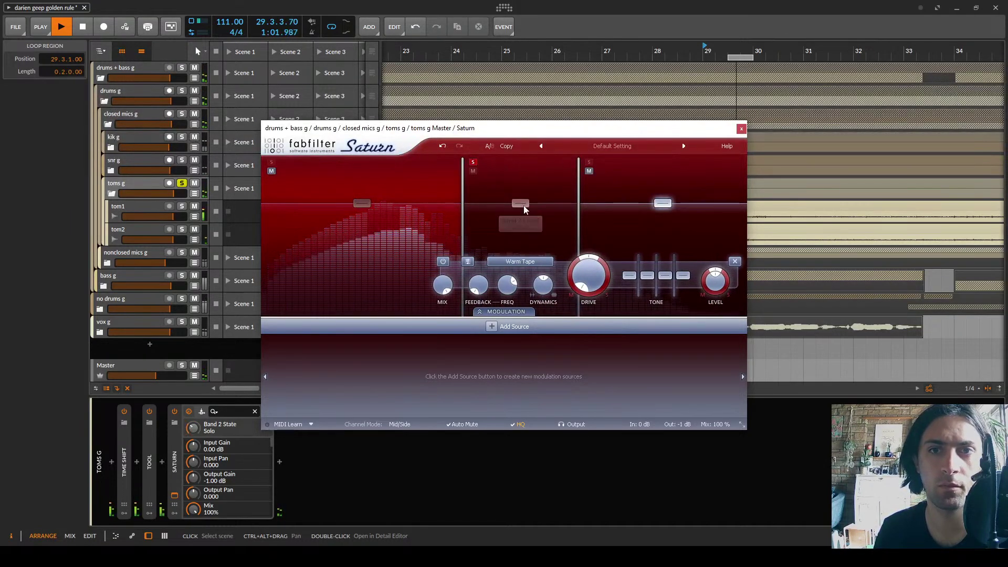
pyautogui.moveTo(574, 209); pyautogui.dragTo(576, 208)
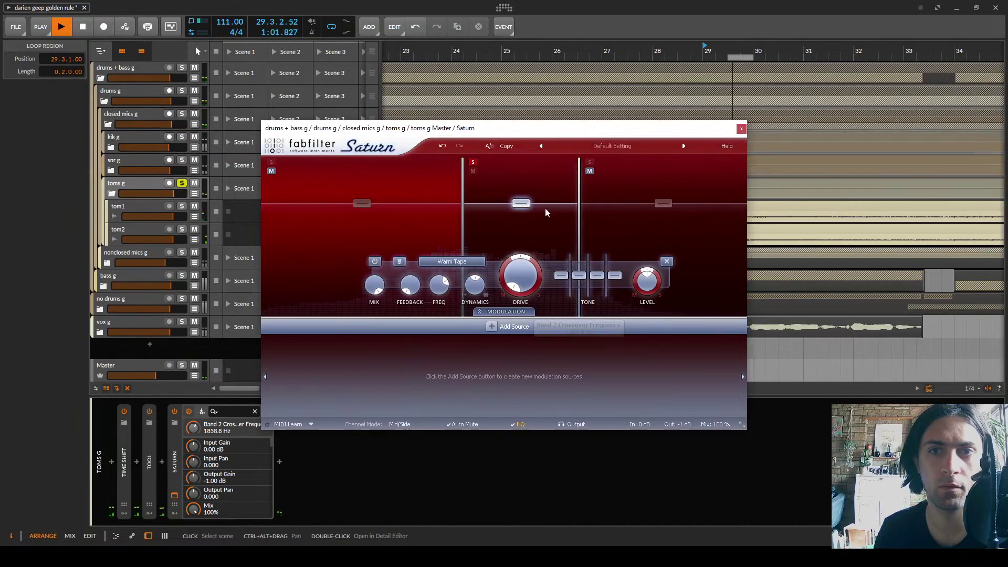
# Raise the second band's drive, set its style to Clean Tube and unsolo it
pyautogui.moveTo(520, 275); pyautogui.dragTo(528, 229)
pyautogui.scroll(1, 456, 265)
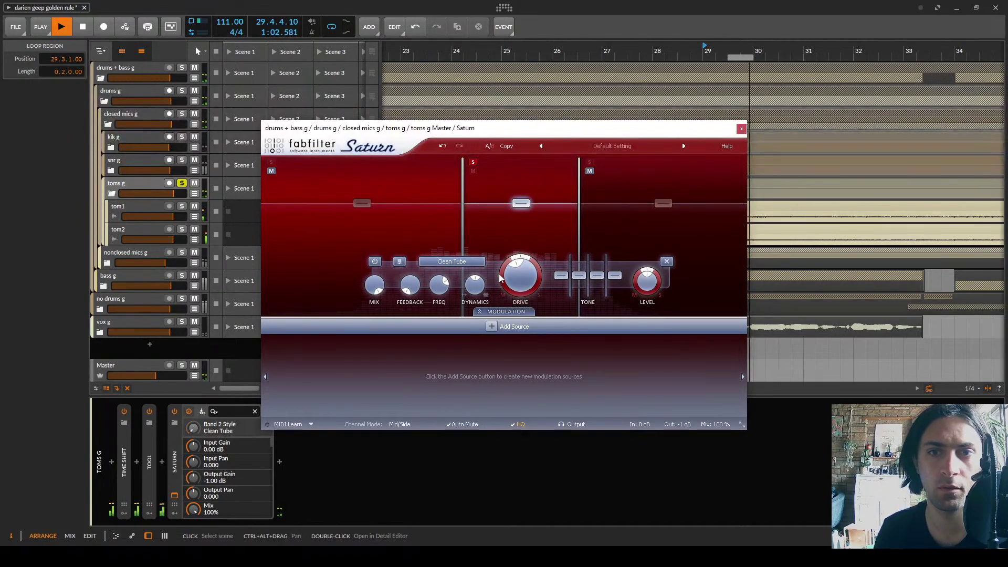
pyautogui.click(473, 162)
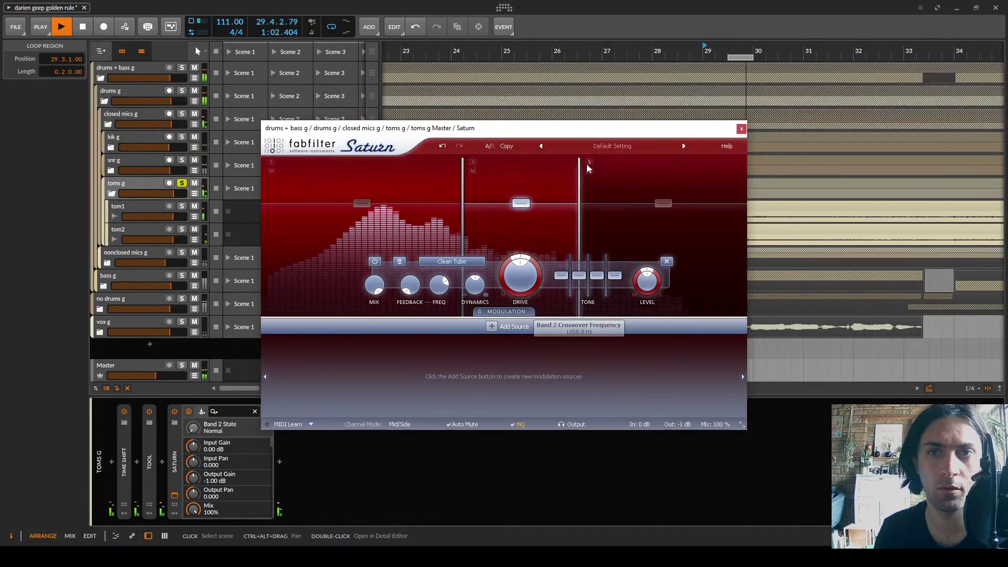
# Solo the toms Saturn's third band, set its style to Warm Tube with about 63.5% drive, and unsolo it
pyautogui.click(588, 162)
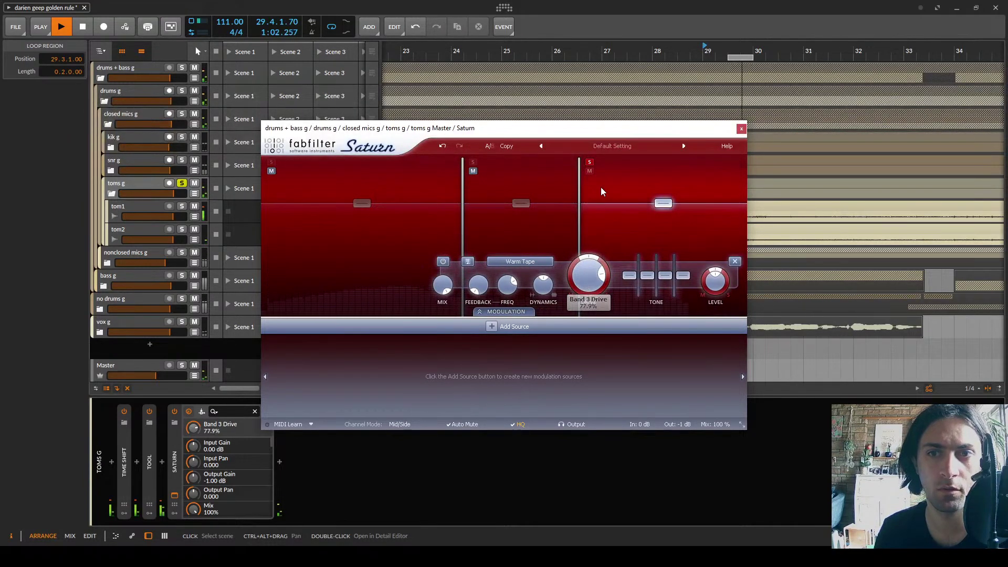
pyautogui.click(533, 265)
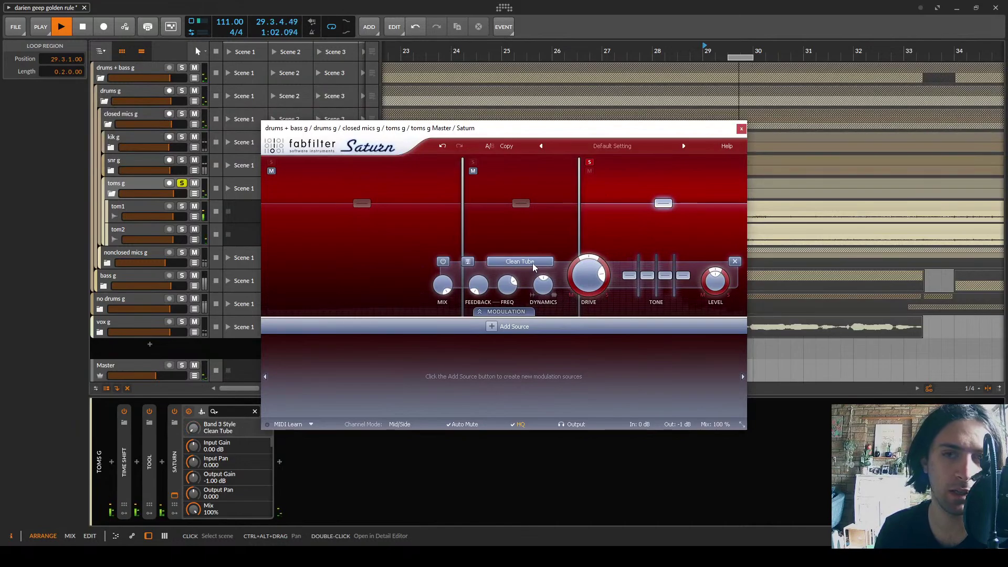
pyautogui.scroll(-1, 532, 262)
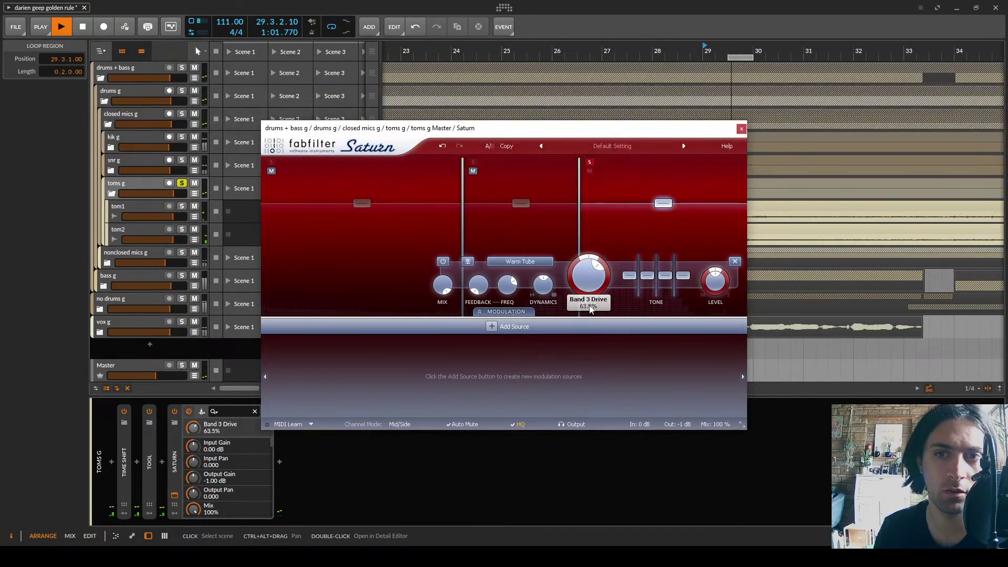
pyautogui.click(589, 163)
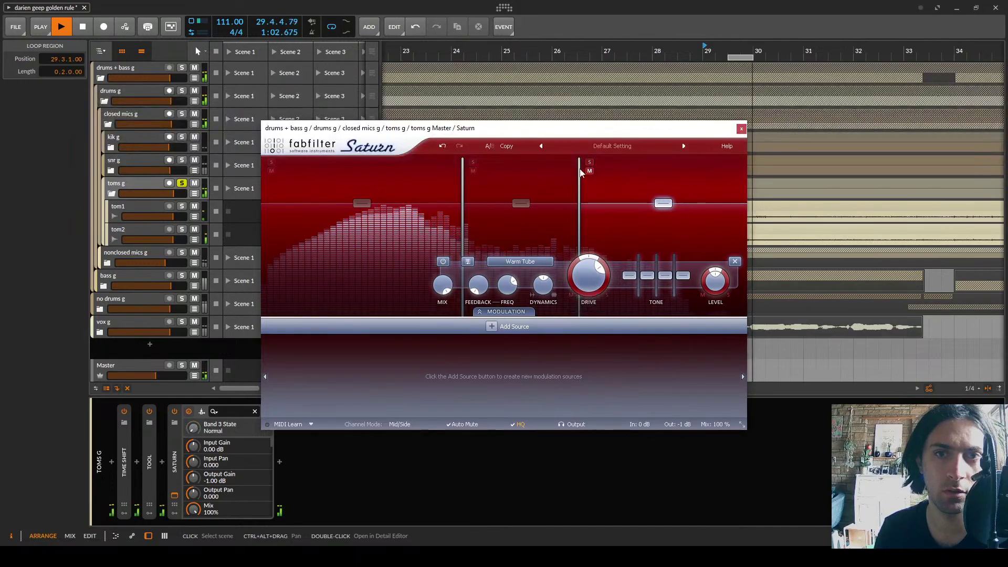
# Unsolo the toms group, set the third band's drive to about 74.6% in the full mix, stop playback and close Saturn
pyautogui.click(181, 183)
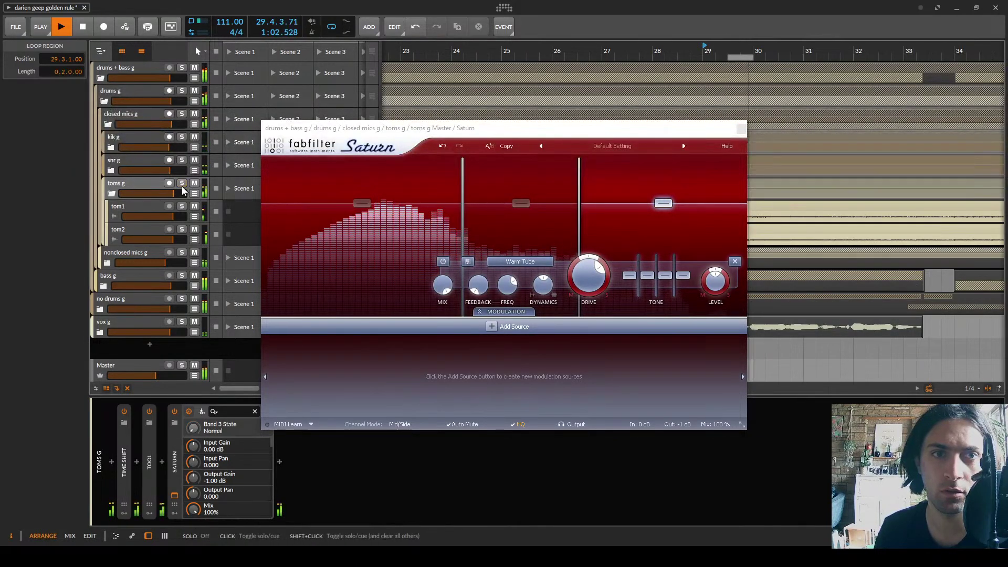
pyautogui.moveTo(651, 278)
pyautogui.moveTo(588, 275); pyautogui.dragTo(589, 314)
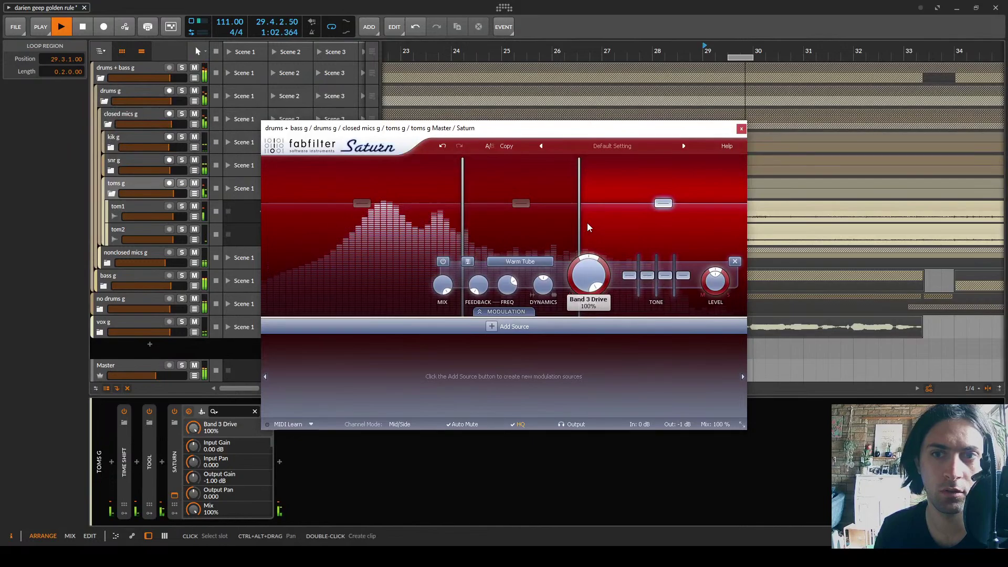
pyautogui.moveTo(592, 267)
pyautogui.mouseDown()
pyautogui.moveTo(592, 241)
pyautogui.moveTo(591, 268)
pyautogui.mouseUp()
pyautogui.press('space')
pyautogui.click(741, 129)
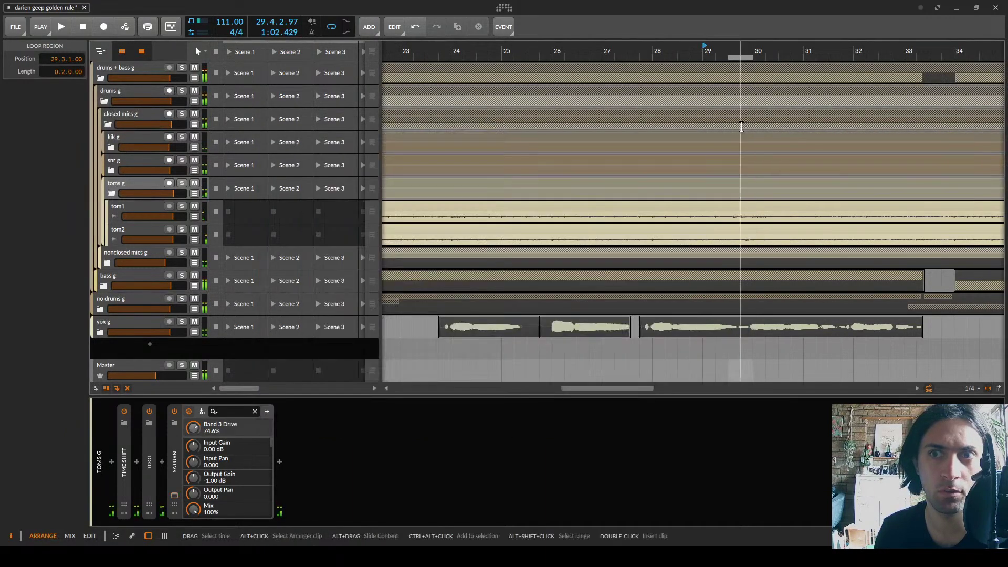
# Extend the loop region to nine bars starting at 26.1.1 and start playback
pyautogui.moveTo(762, 57); pyautogui.dragTo(984, 56)
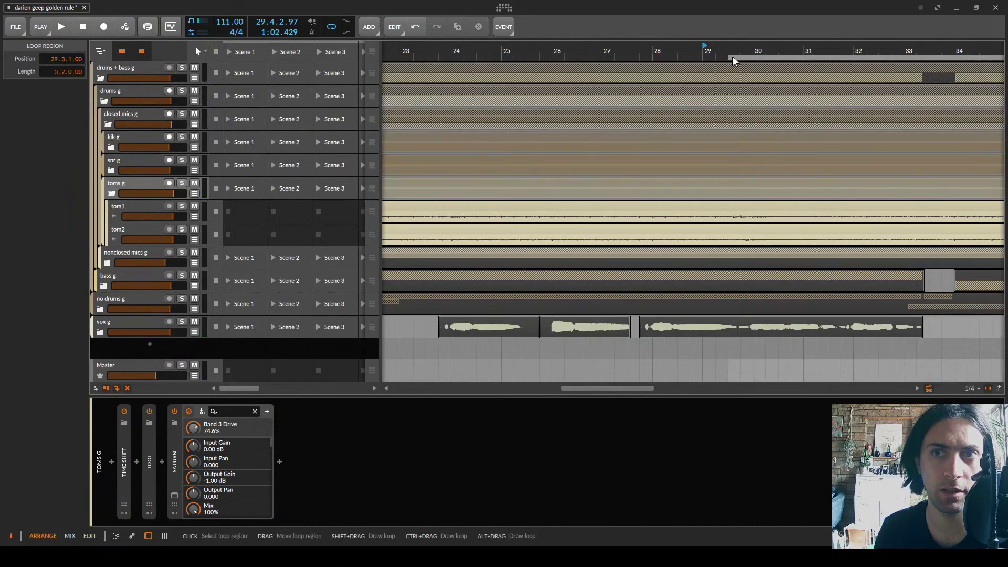
pyautogui.moveTo(714, 57); pyautogui.dragTo(552, 57)
pyautogui.press('space')
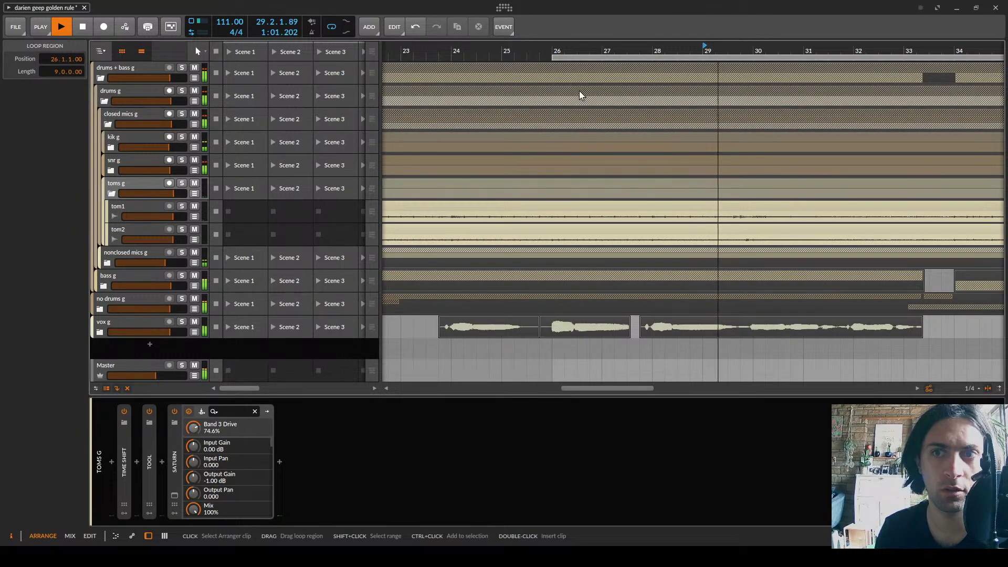
# Compare the toms in the mix with Saturn bypassed and enabled, leave it on and collapse its parameters
pyautogui.click(174, 412)
pyautogui.press('space')
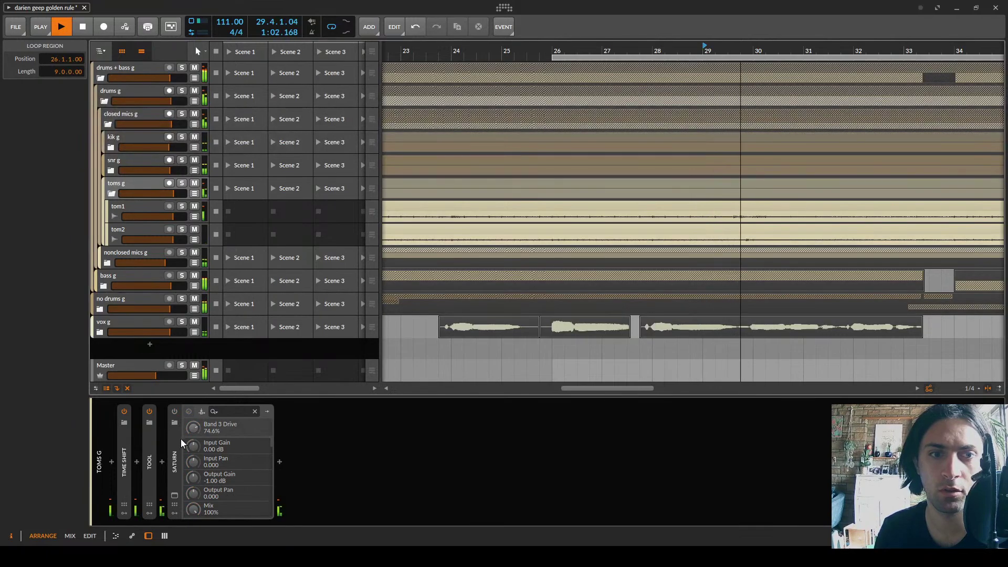
pyautogui.click(174, 412)
pyautogui.press('space')
pyautogui.press('space')
pyautogui.click(176, 443)
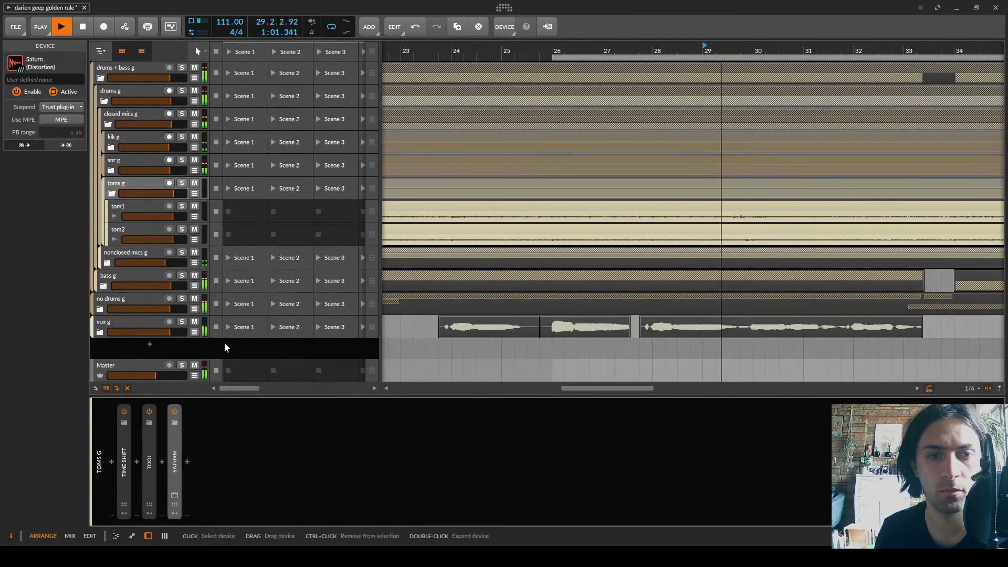
# Fold the toms group and review the device chains of the snare, toms and kick groups
pyautogui.click(111, 194)
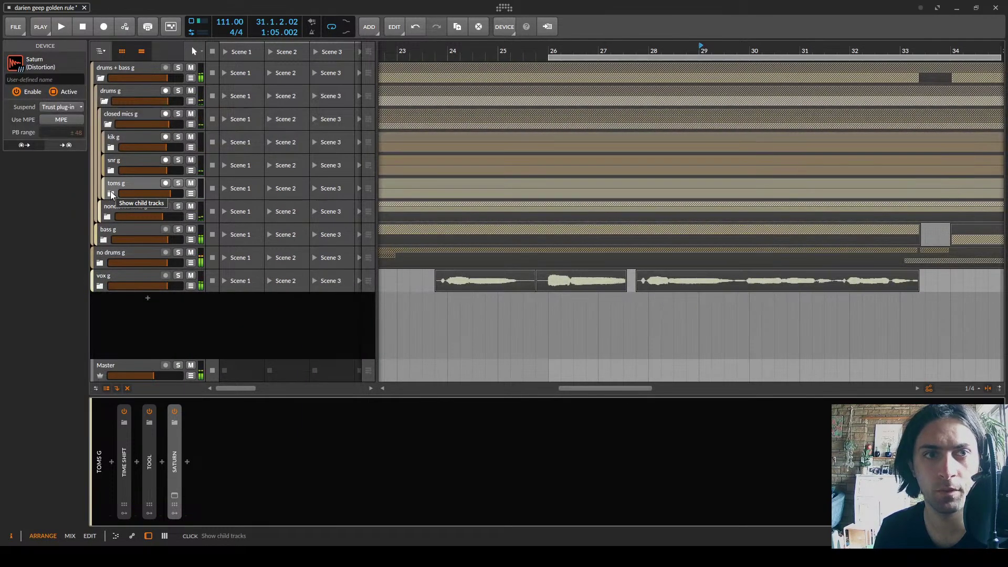
pyautogui.click(128, 165)
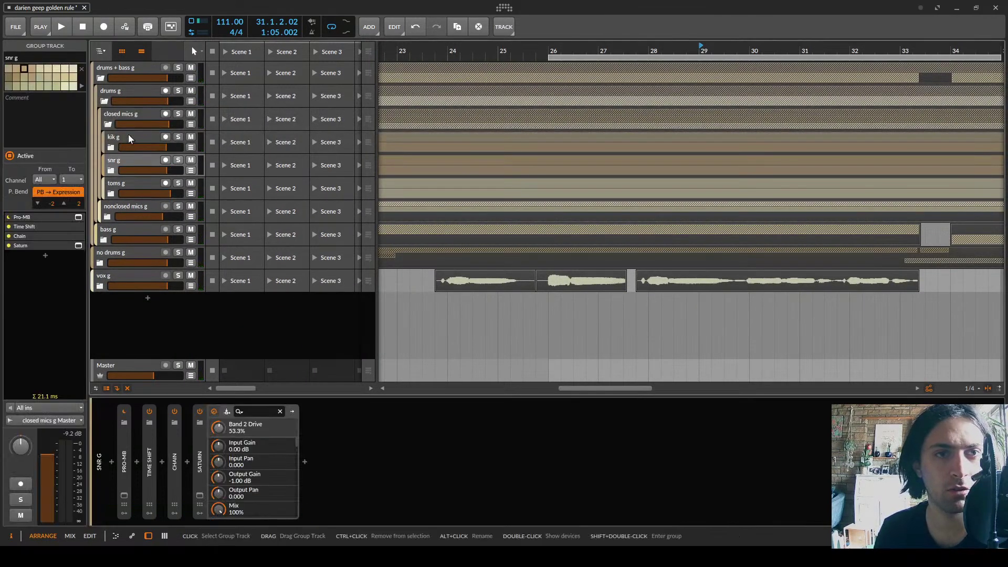
pyautogui.click(121, 184)
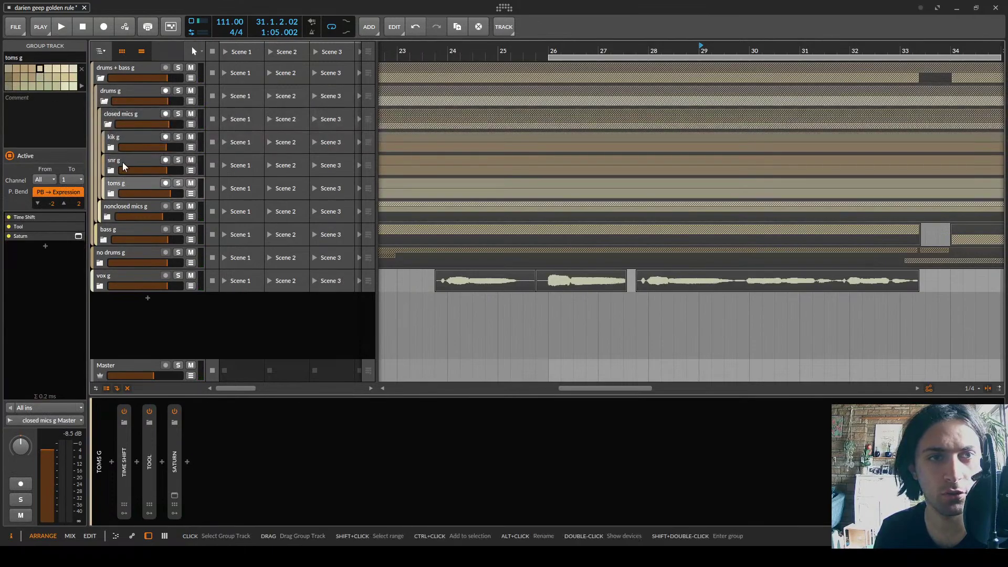
pyautogui.click(122, 161)
pyautogui.click(124, 136)
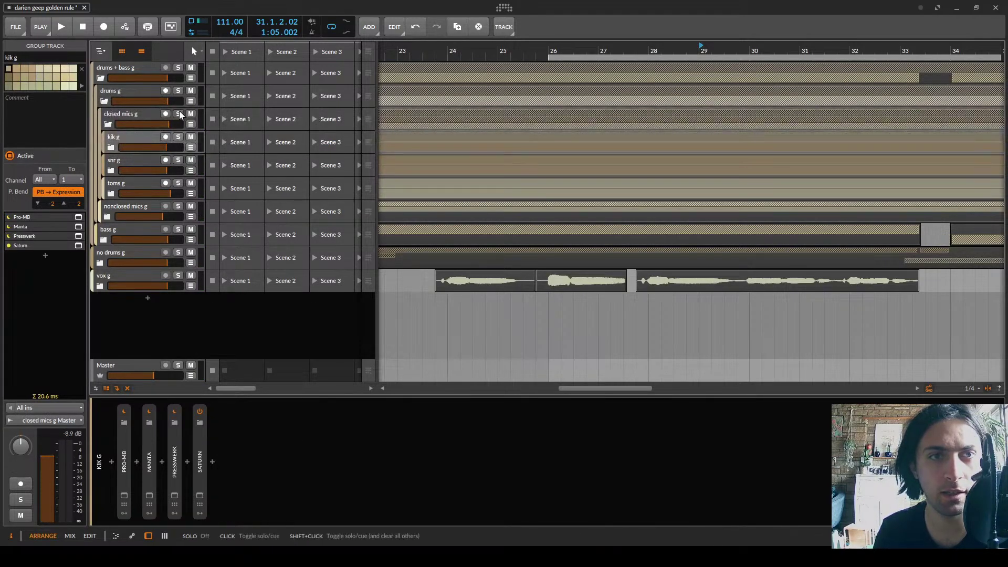
# Solo the closed mics group and insert Saturn after Time Shift in its device chain
pyautogui.click(178, 113)
pyautogui.click(117, 115)
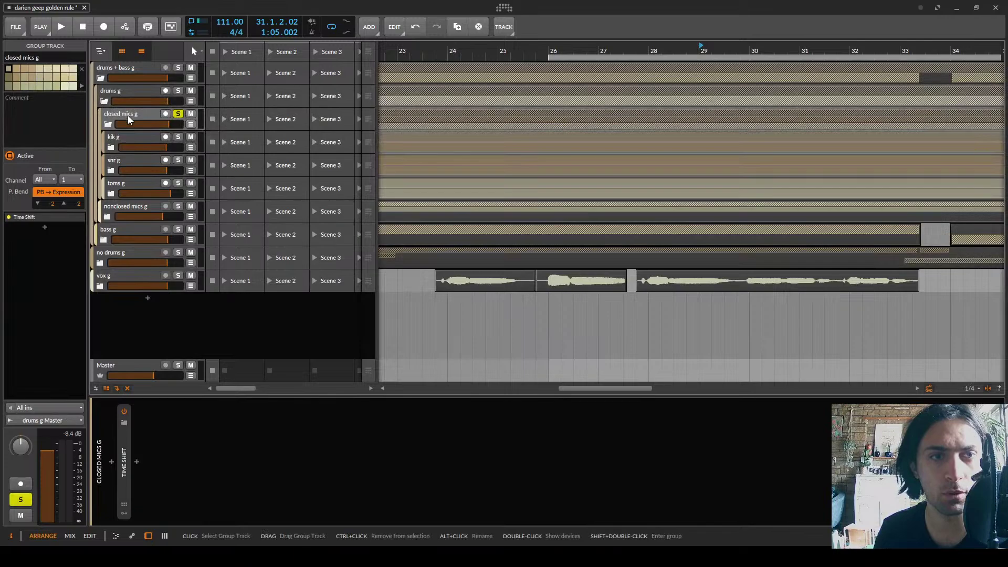
pyautogui.doubleClick(150, 469)
pyautogui.write('saturn')
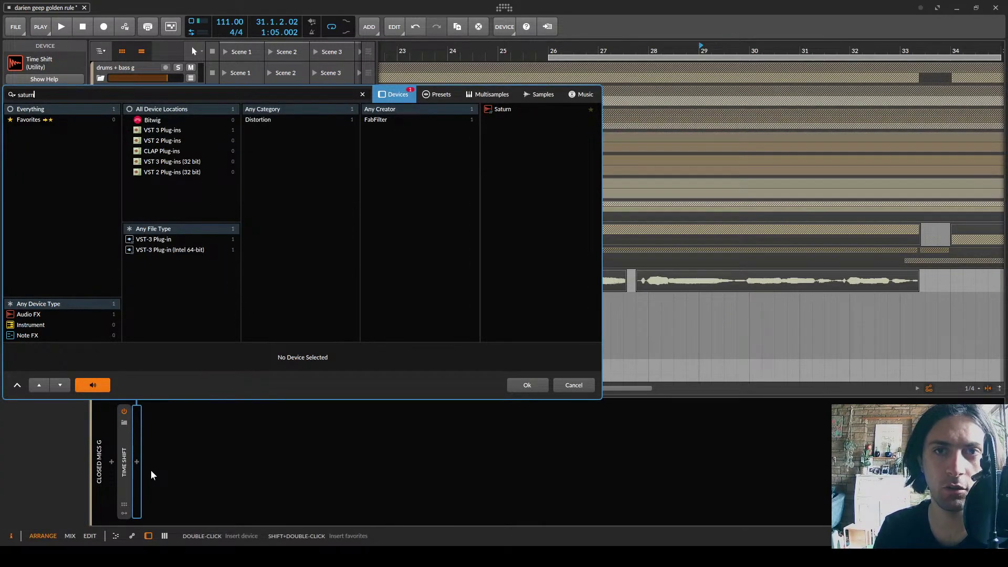
pyautogui.doubleClick(514, 108)
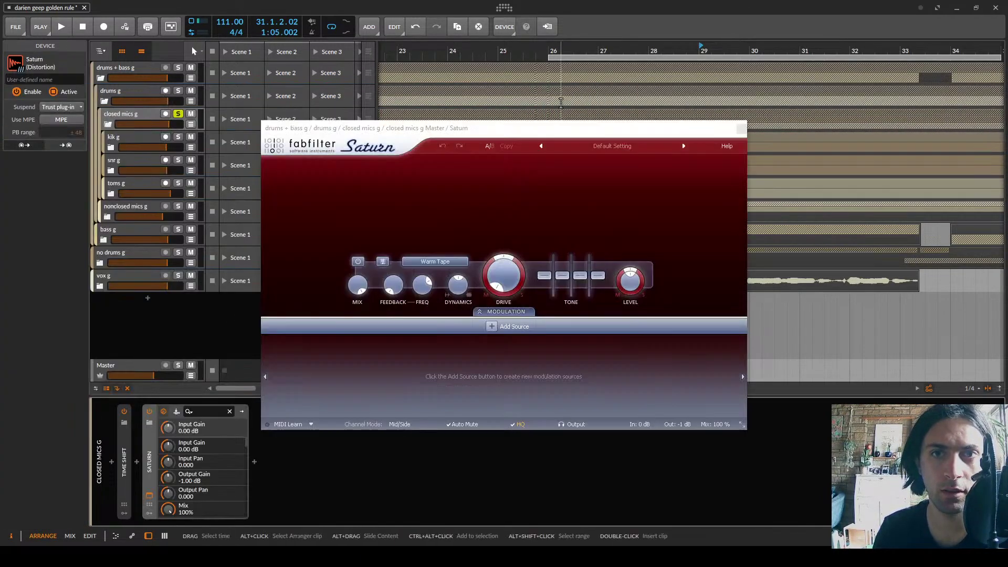
# Set the loop region to start at 2.1.1 with a length of 29 bars and move the playback start to 2.1.1
pyautogui.moveTo(529, 130); pyautogui.dragTo(530, 242)
pyautogui.moveTo(532, 57); pyautogui.dragTo(432, 58)
pyautogui.scroll(5, 397, 65)
pyautogui.click(414, 48)
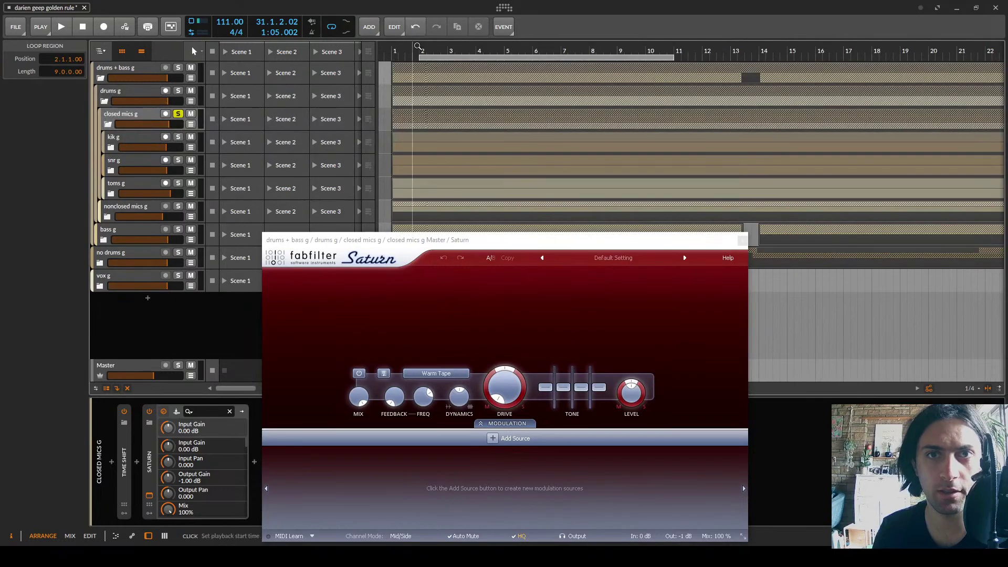
pyautogui.click(419, 48)
pyautogui.scroll(-2, 435, 56)
pyautogui.scroll(-3, 437, 55)
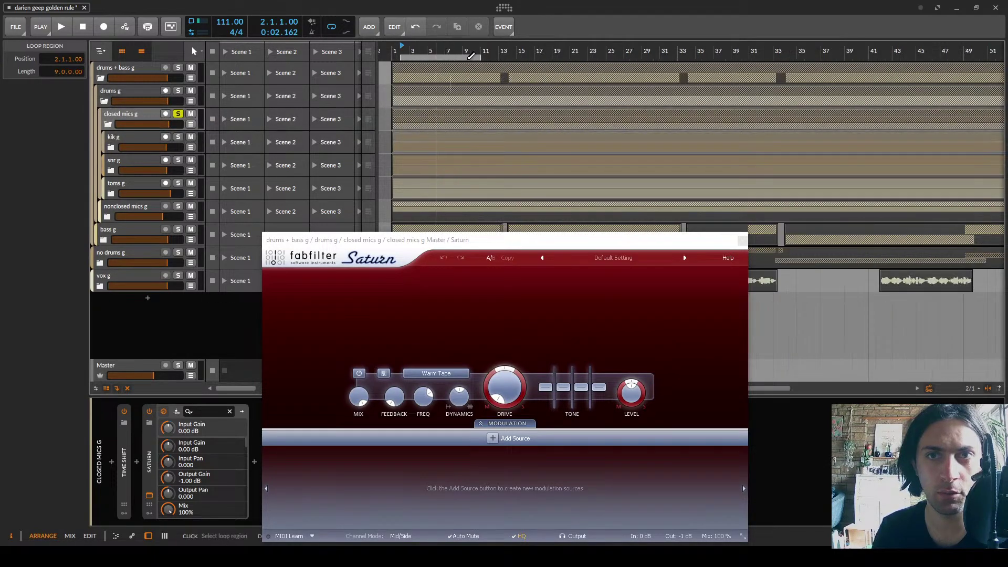
pyautogui.moveTo(480, 57); pyautogui.dragTo(656, 82)
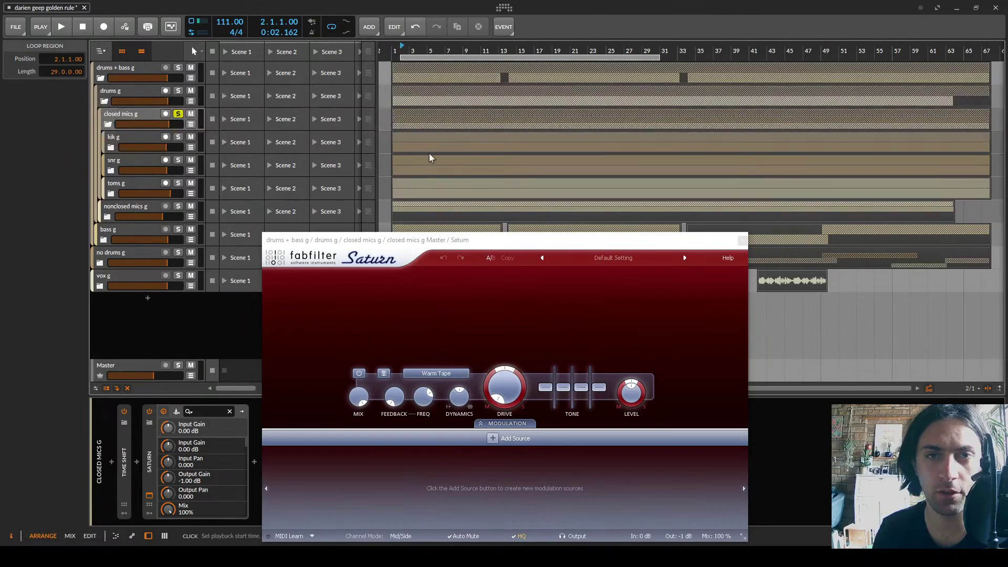
# Play the loop, split the closed mics Saturn into two bands at about 218 Hz and solo the first band
pyautogui.press('space')
pyautogui.moveTo(439, 259); pyautogui.dragTo(424, 103)
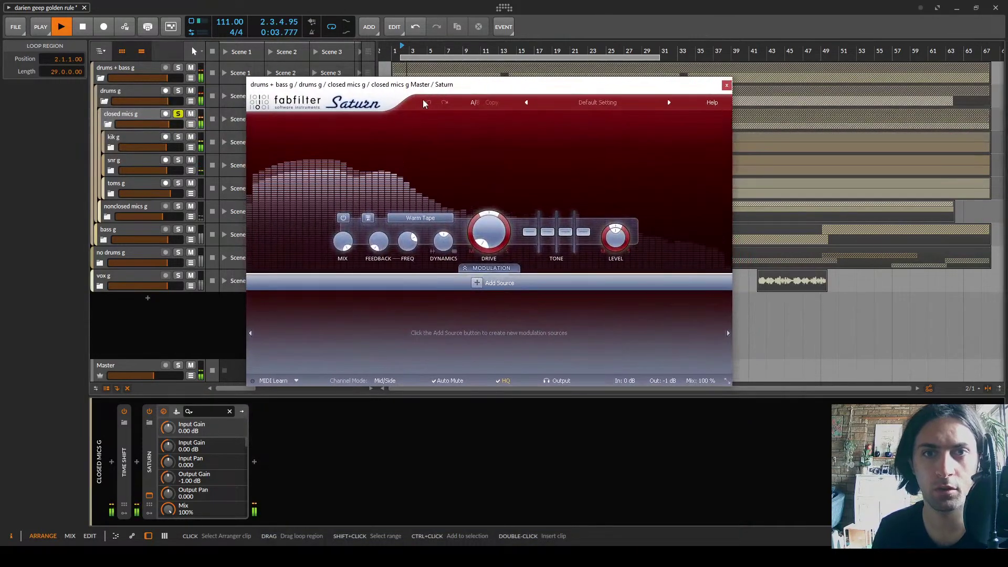
pyautogui.click(412, 119)
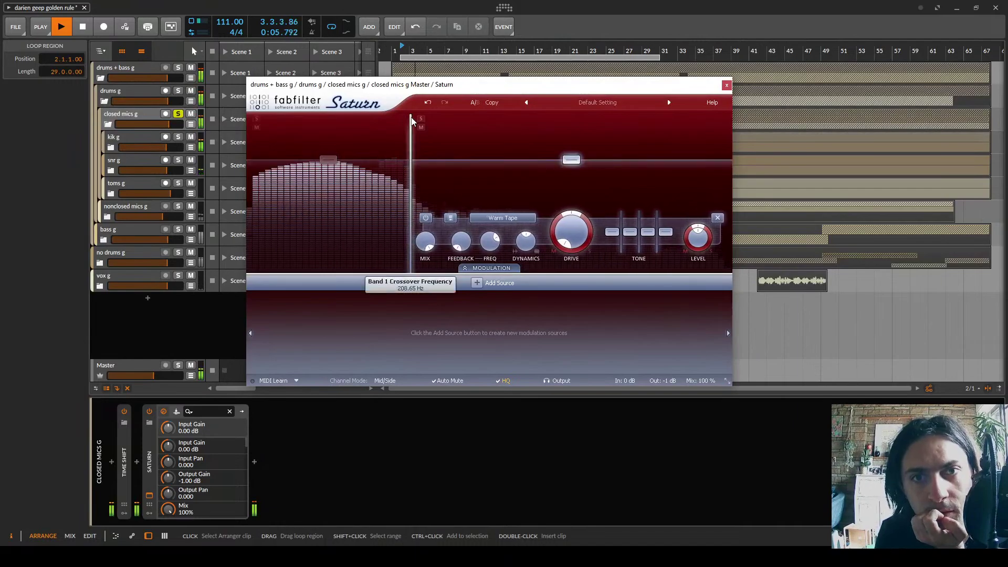
pyautogui.click(257, 119)
pyautogui.moveTo(410, 164); pyautogui.dragTo(414, 163)
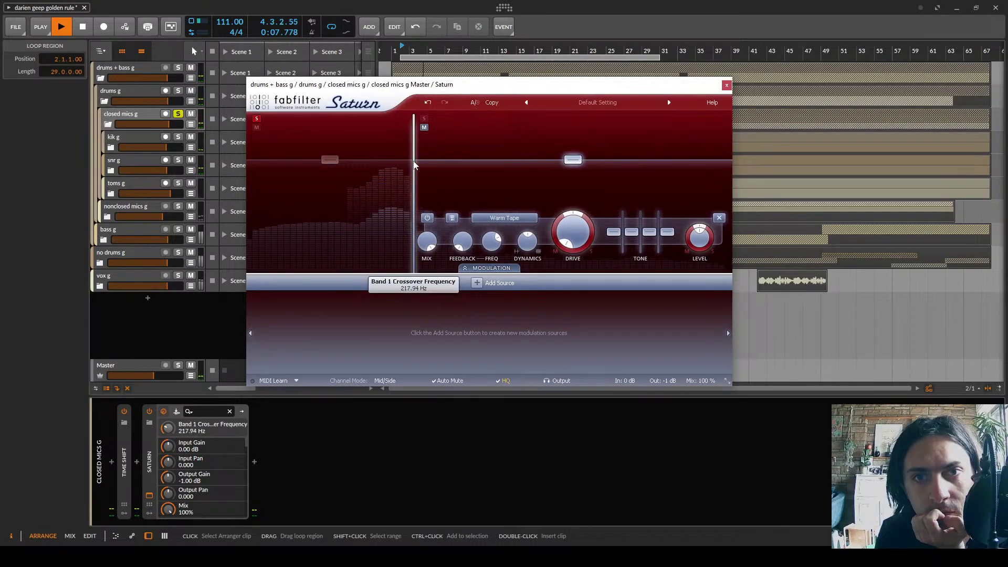
# Set the first band's style to Clean Tube, audition full drive, settle at about 34.6% and unsolo the band
pyautogui.click(370, 164)
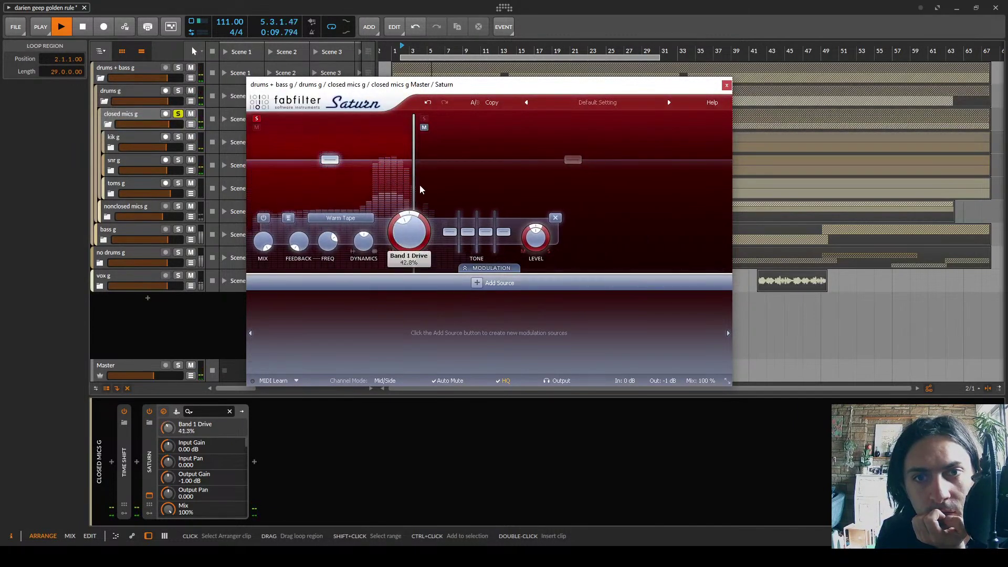
pyautogui.scroll(4, 346, 221)
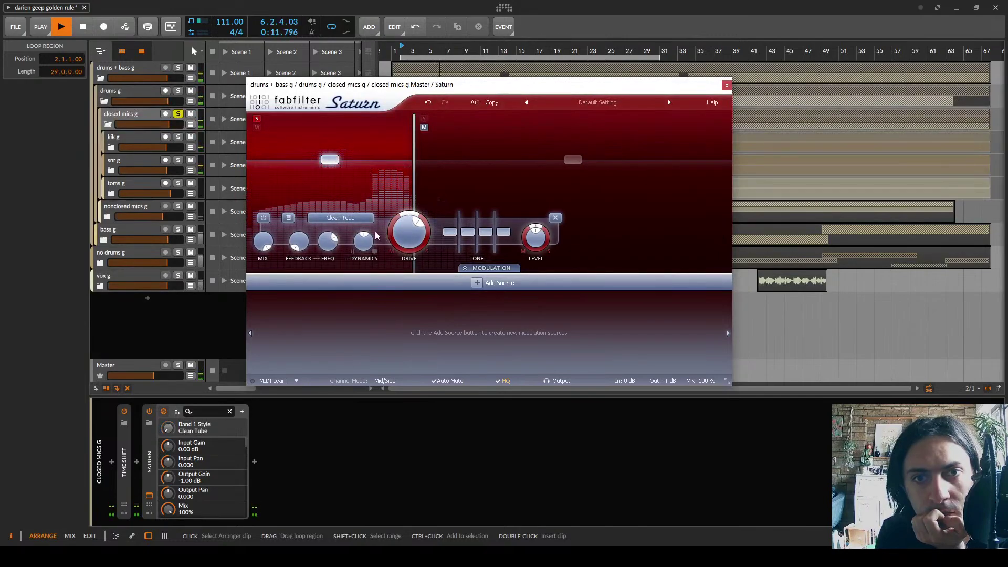
pyautogui.moveTo(411, 239)
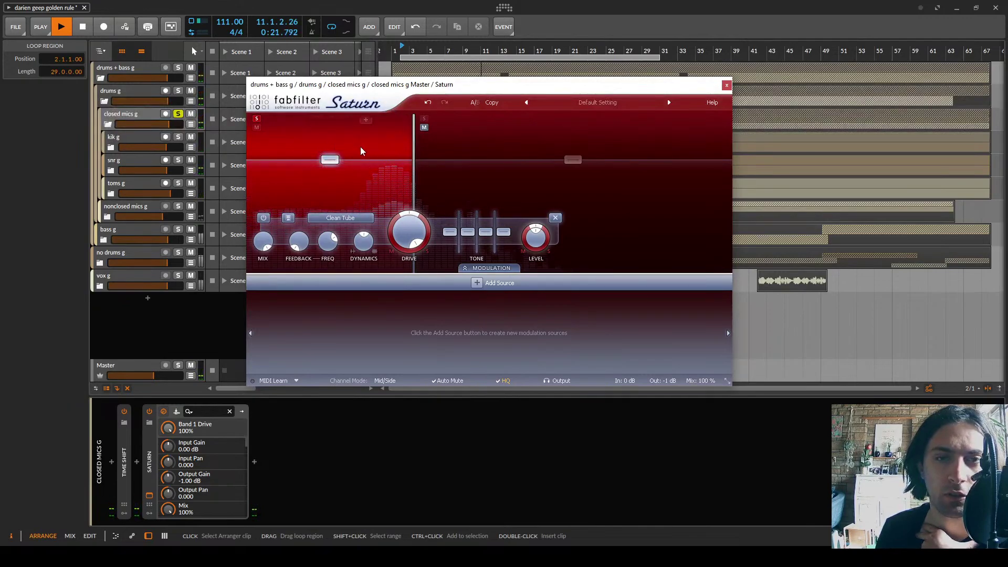
pyautogui.click(257, 119)
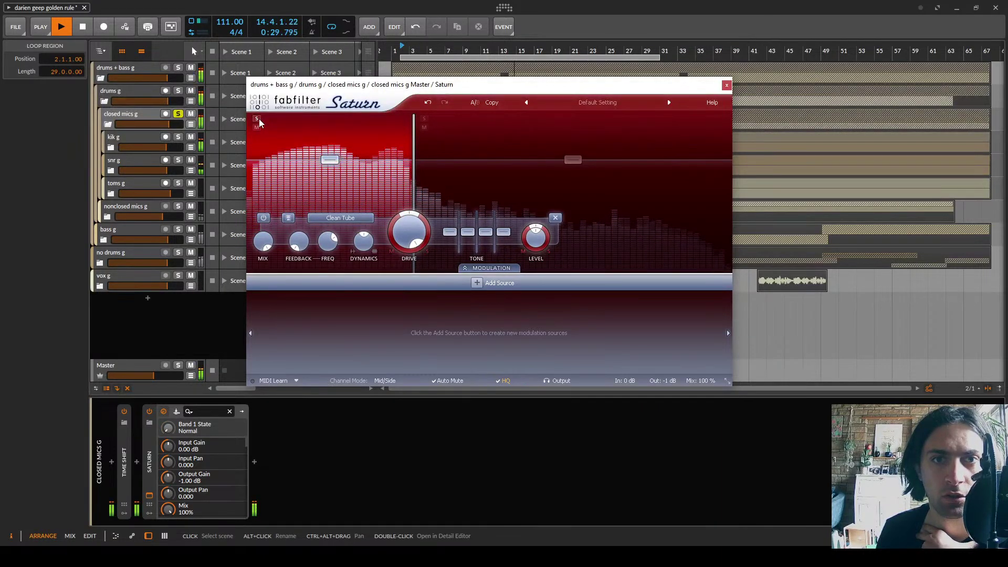
pyautogui.moveTo(409, 232); pyautogui.dragTo(413, 301)
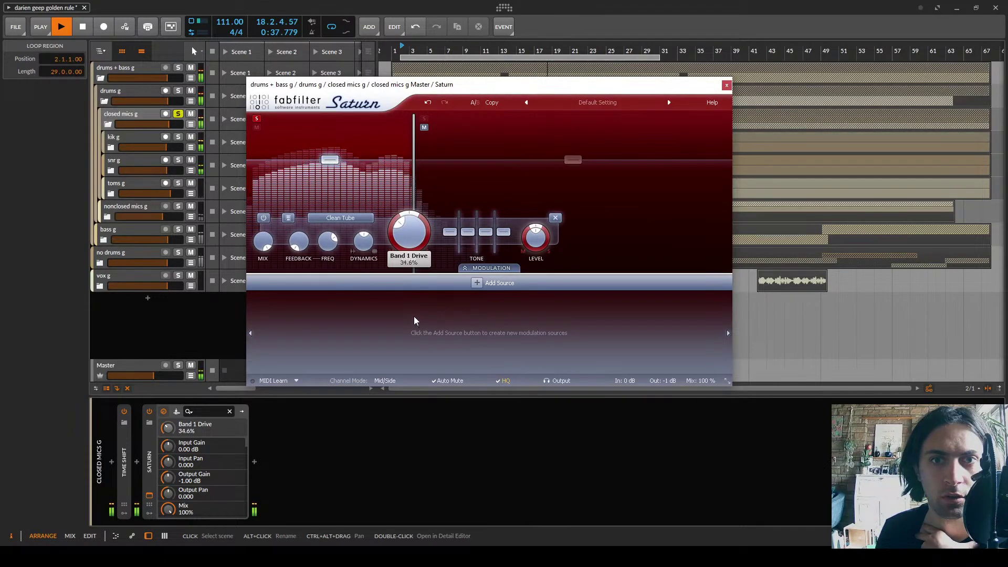
pyautogui.click(257, 120)
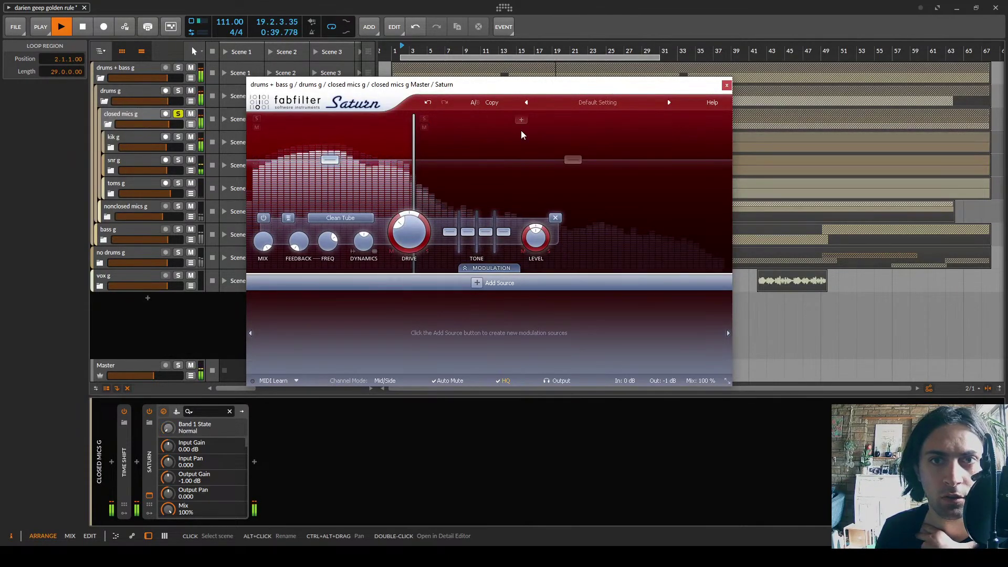
# Add a third band, set the second band's upper crossover to about 1764 Hz and solo the second band
pyautogui.click(527, 120)
pyautogui.moveTo(527, 137); pyautogui.dragTo(561, 150)
pyautogui.click(499, 164)
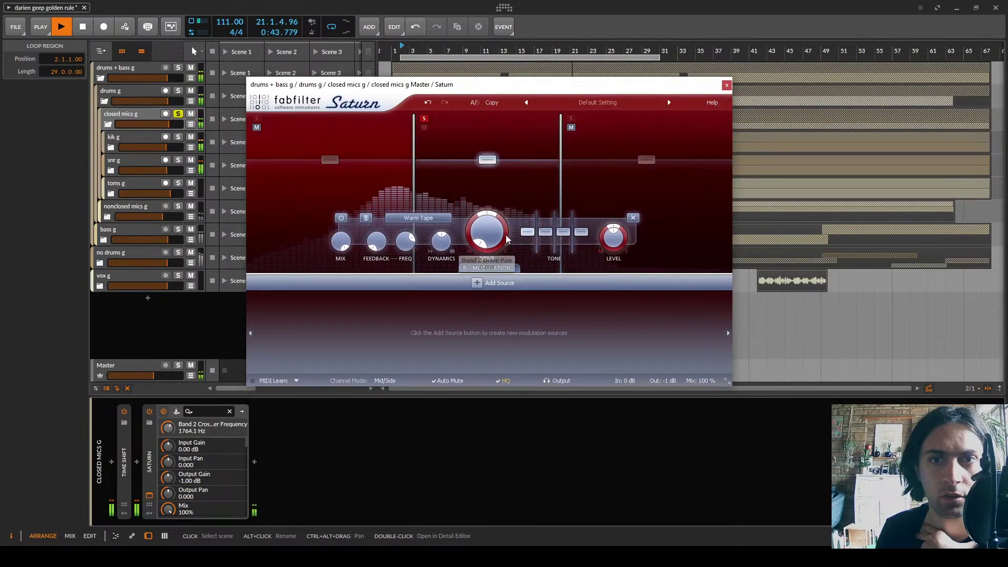
# Set the second band's style to Clean Tube with about 67.4% drive and unsolo it
pyautogui.moveTo(495, 156); pyautogui.dragTo(495, 143)
pyautogui.scroll(2, 416, 221)
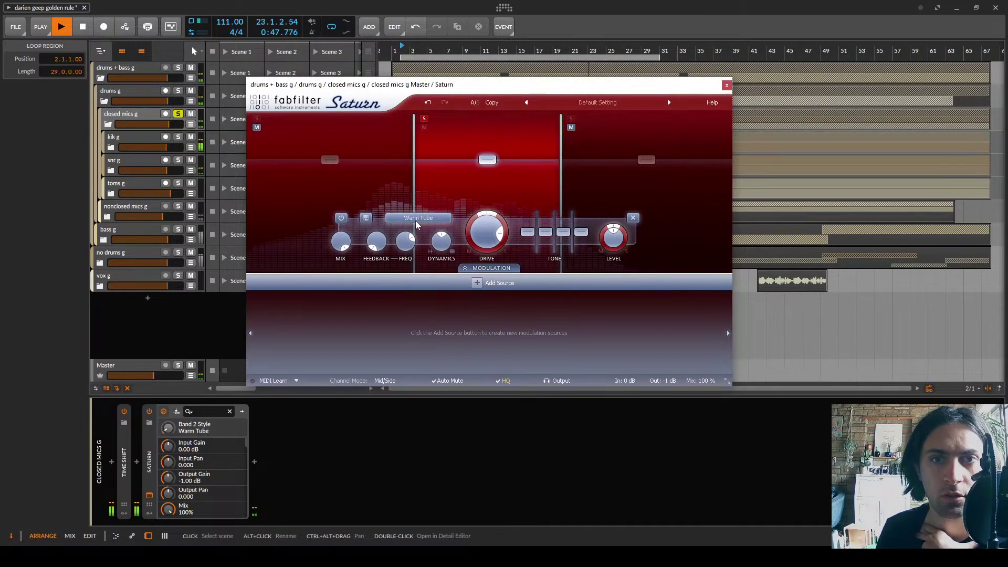
pyautogui.scroll(1, 417, 219)
pyautogui.scroll(1, 485, 236)
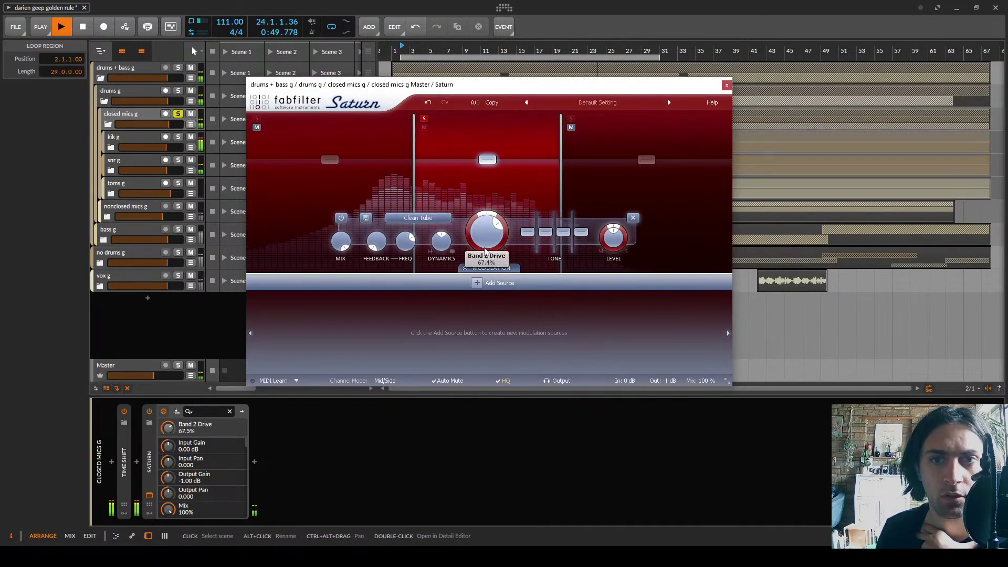
pyautogui.click(423, 119)
# Solo Saturn's third band, set its style to Warm Tube with about 32.8% drive, and unsolo it
pyautogui.click(571, 119)
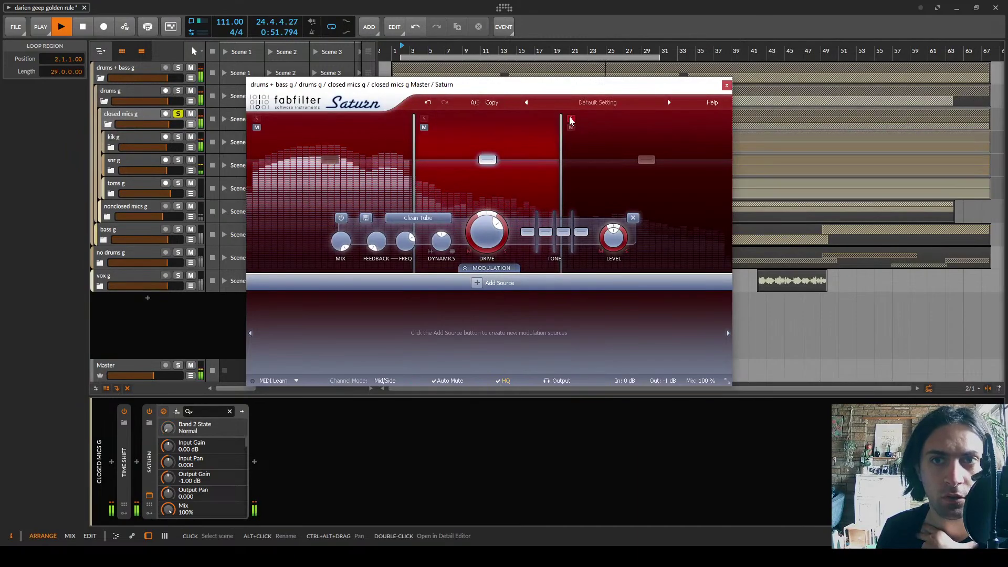
pyautogui.click(620, 153)
pyautogui.moveTo(573, 234); pyautogui.dragTo(570, 191)
pyautogui.scroll(1, 515, 221)
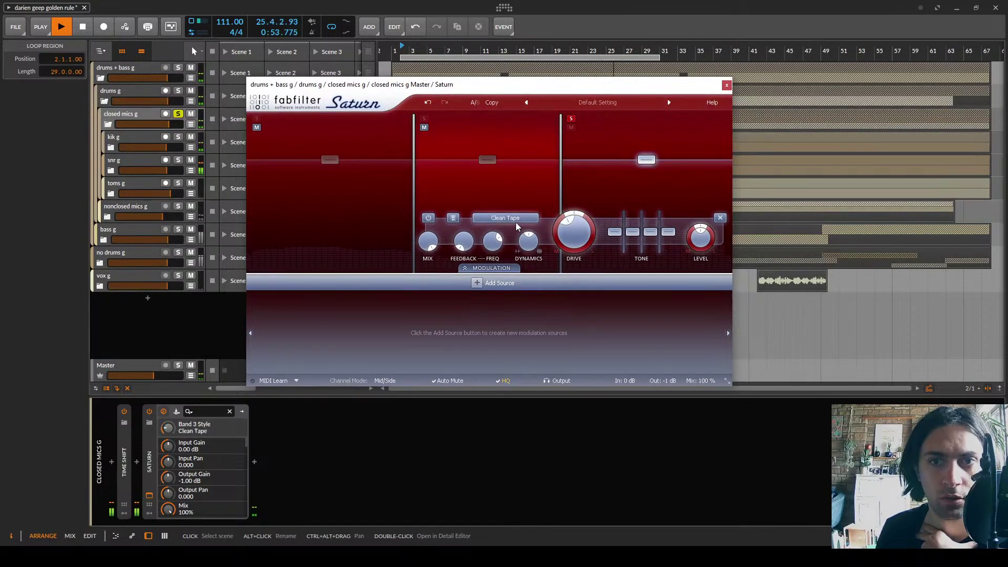
pyautogui.scroll(-1, 516, 223)
pyautogui.scroll(-1, 574, 244)
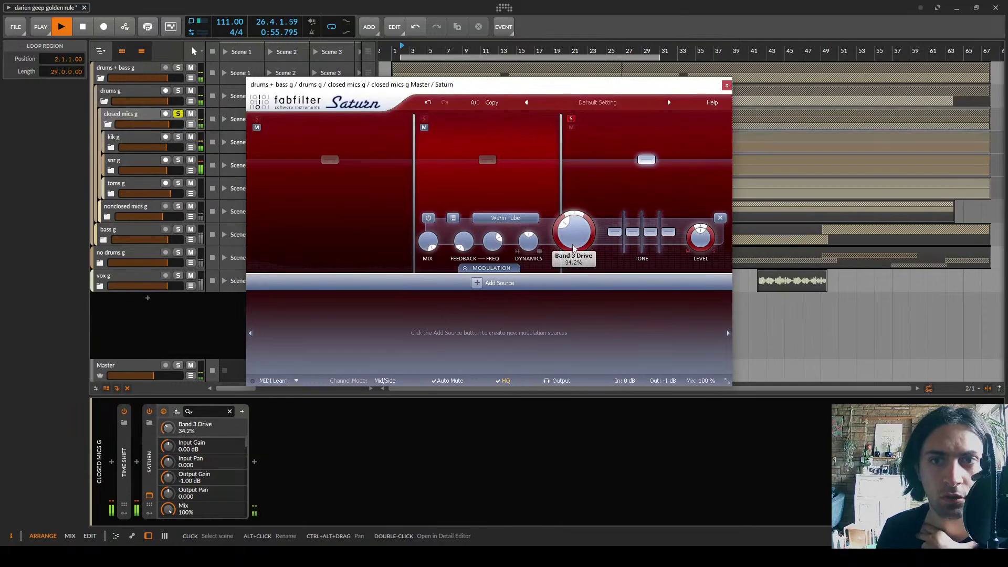
pyautogui.click(571, 119)
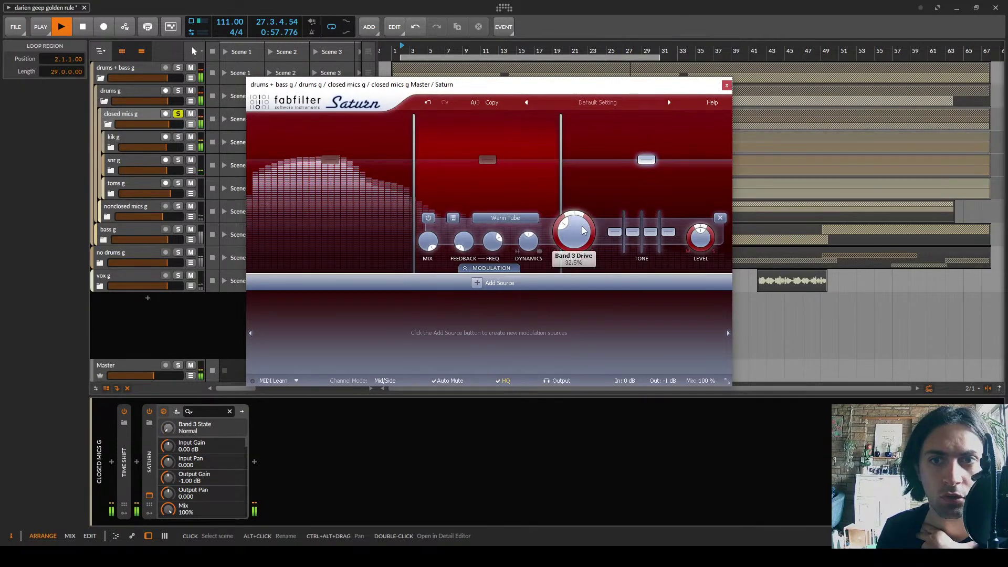
pyautogui.moveTo(580, 228); pyautogui.dragTo(581, 227)
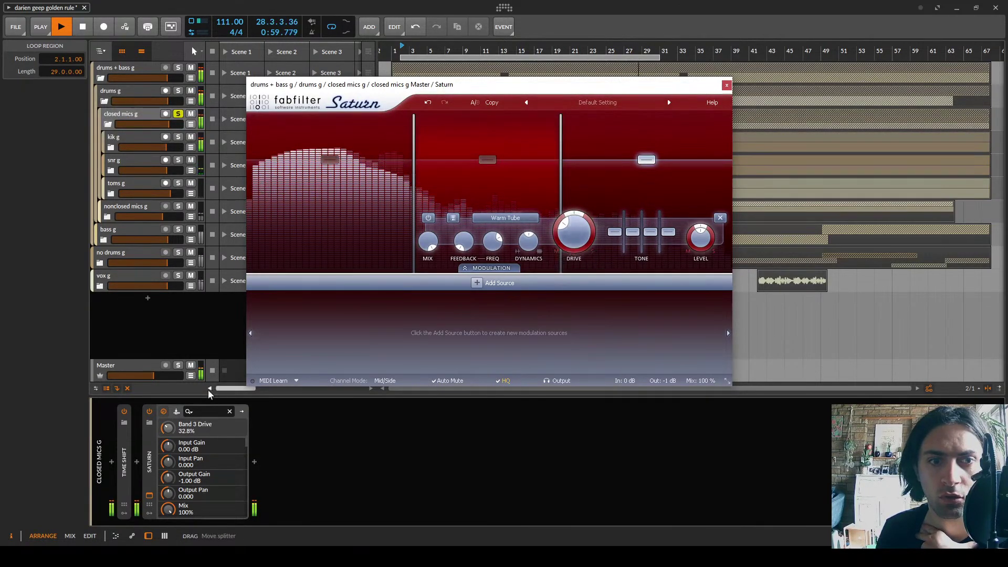
# Compare the closed mics with Saturn bypassed and enabled, switching the solo to the drums group
pyautogui.click(150, 412)
pyautogui.click(149, 412)
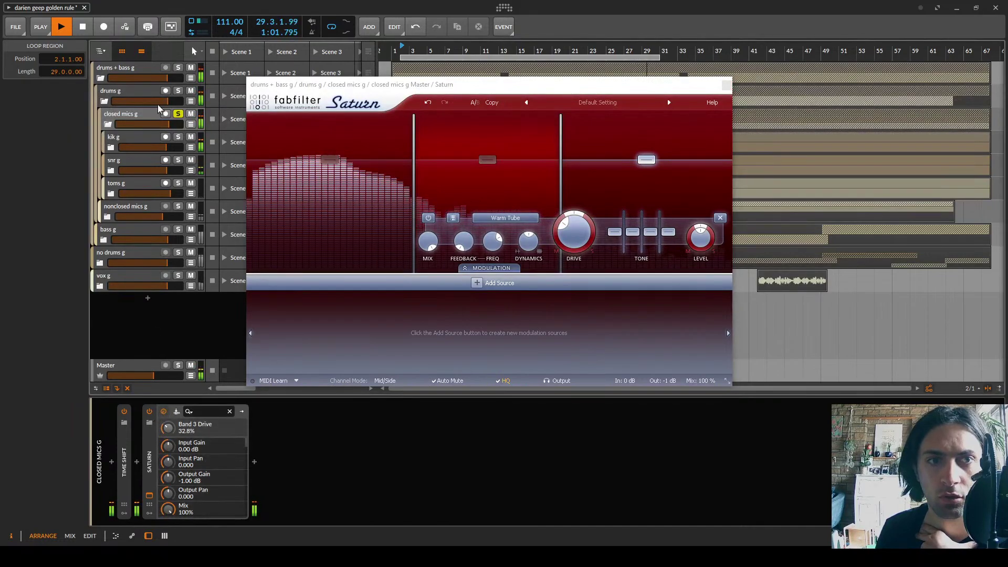
pyautogui.click(178, 91)
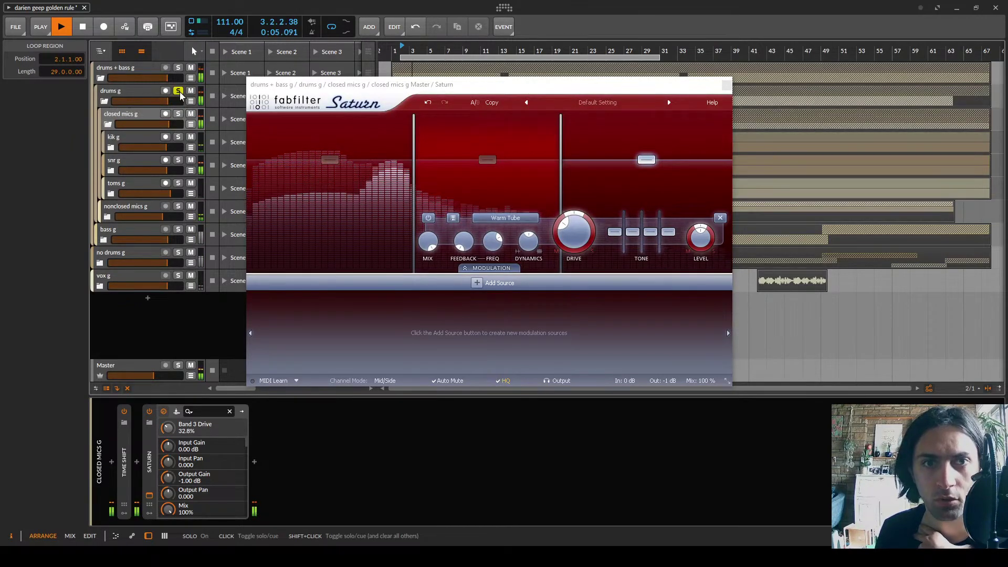
pyautogui.click(149, 412)
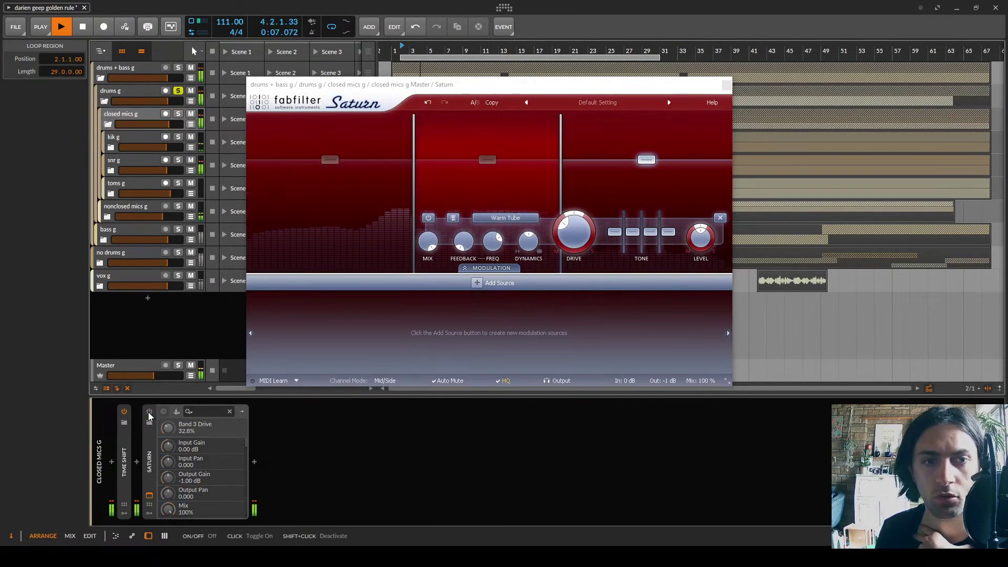
pyautogui.click(149, 412)
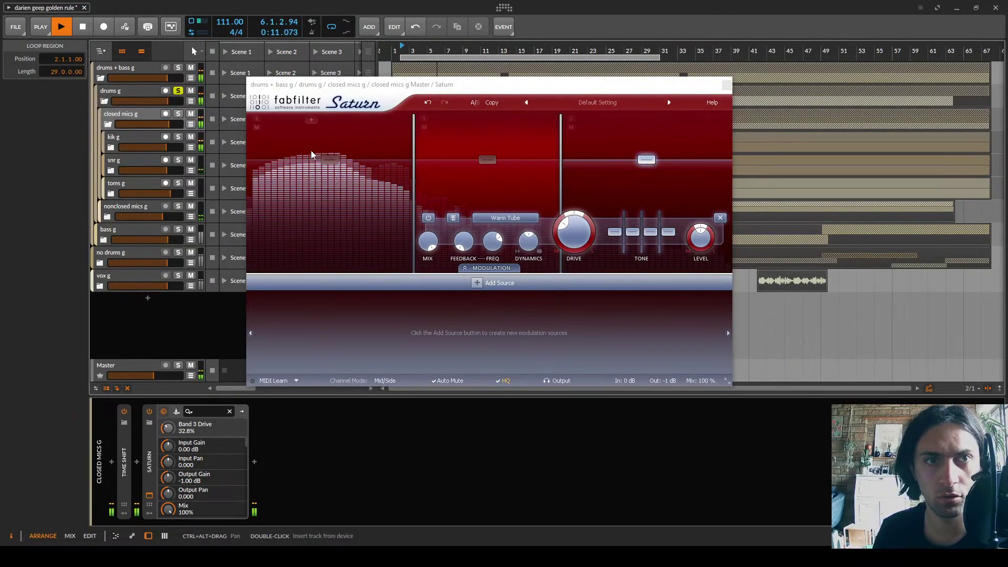
# Raise the master volume and move the crossover between Saturn's first and second bands to about 314 Hz
pyautogui.moveTo(157, 375); pyautogui.dragTo(167, 376)
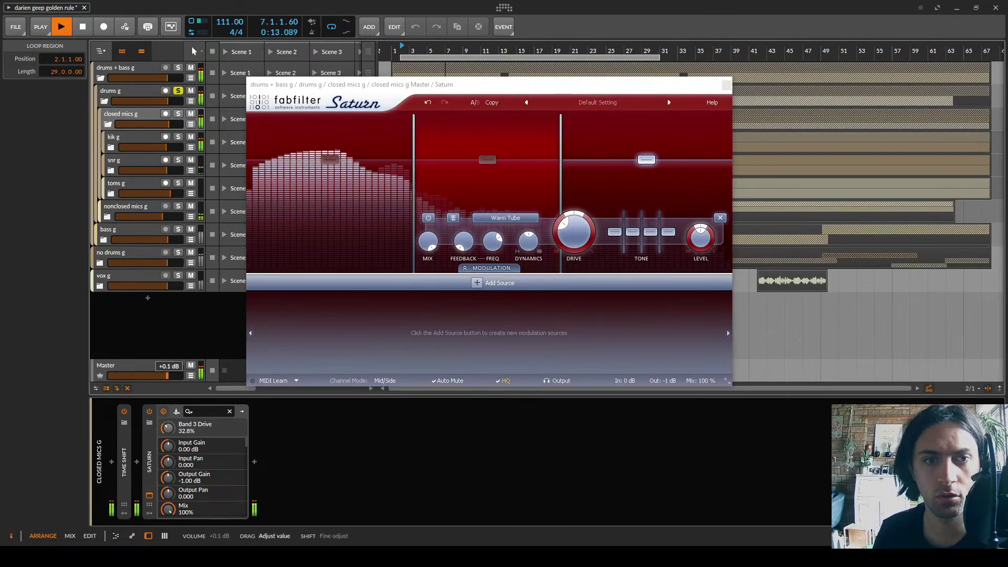
pyautogui.click(328, 177)
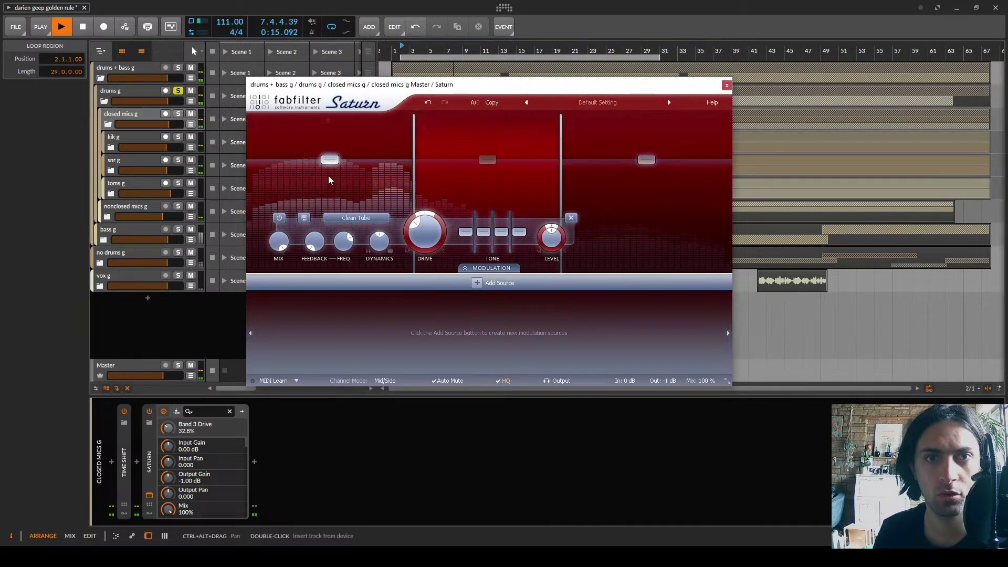
pyautogui.moveTo(420, 168); pyautogui.dragTo(439, 158)
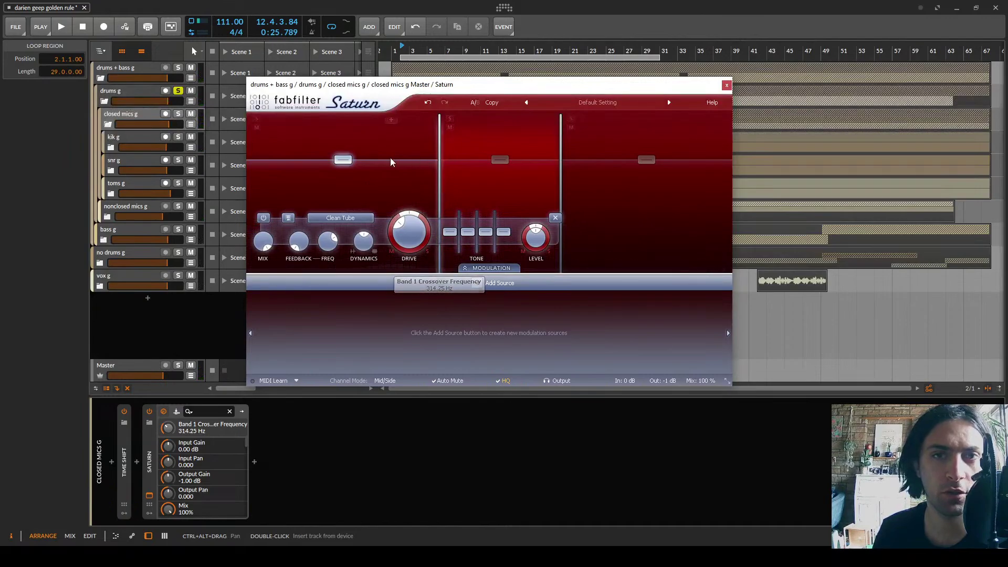
# Check the nonclosed mics and drums group device chains, play the loop and compare the closed mics Saturn bypassed and enabled
pyautogui.click(116, 210)
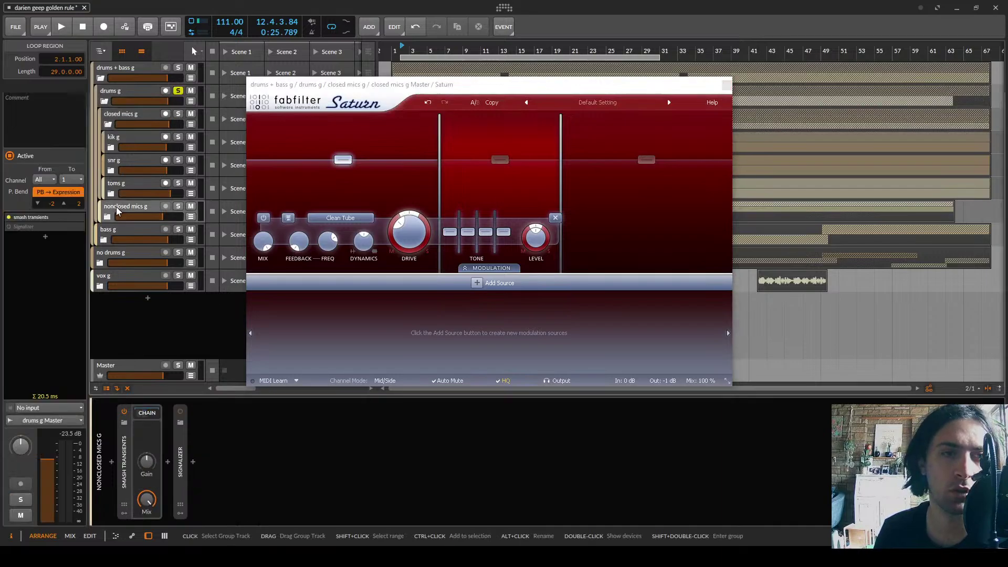
pyautogui.click(124, 92)
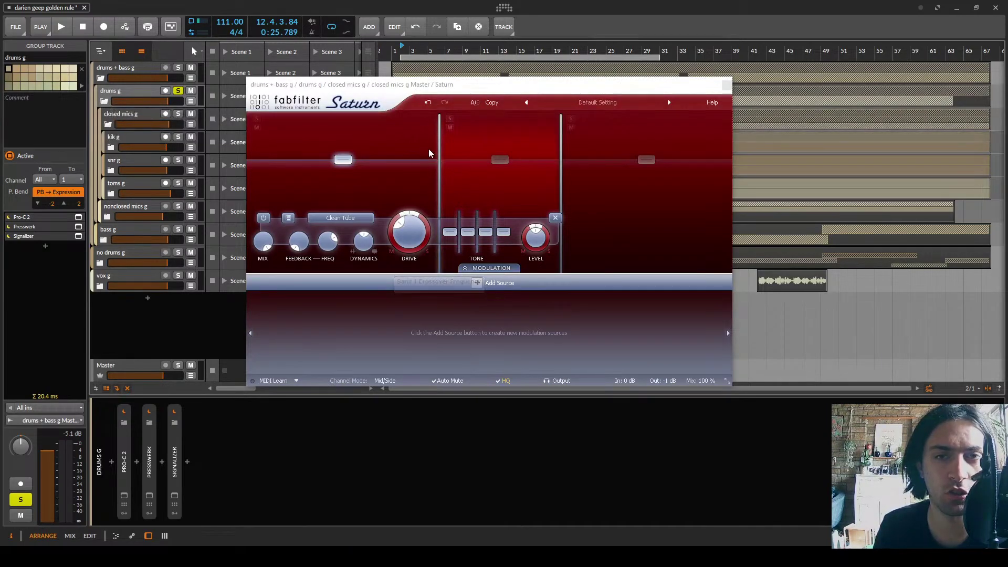
pyautogui.press('space')
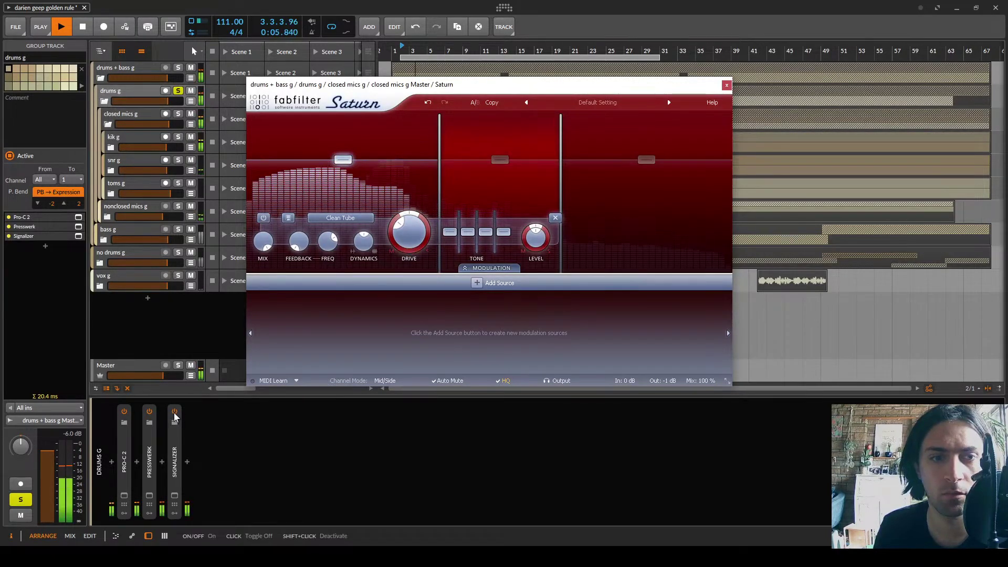
pyautogui.click(116, 117)
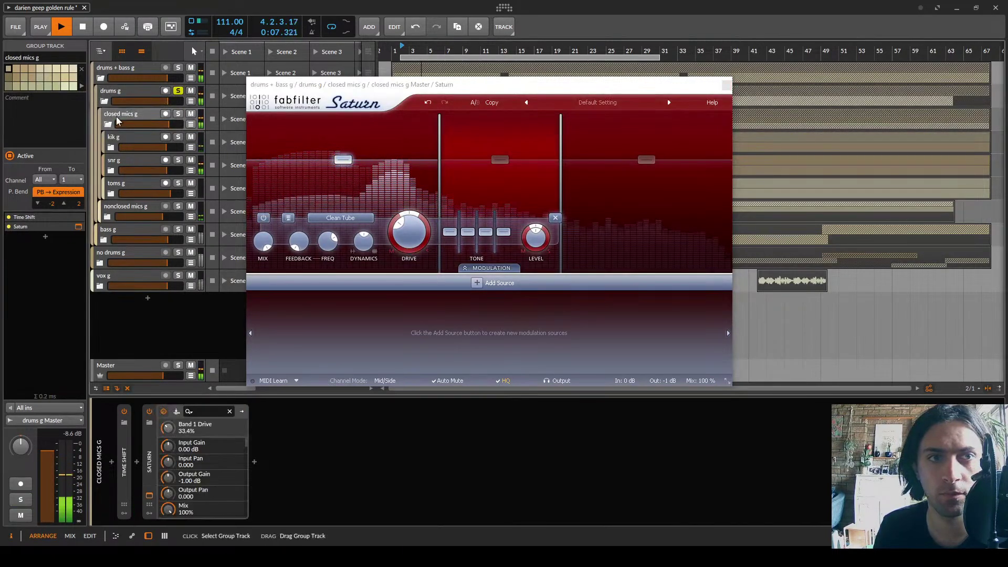
pyautogui.click(149, 413)
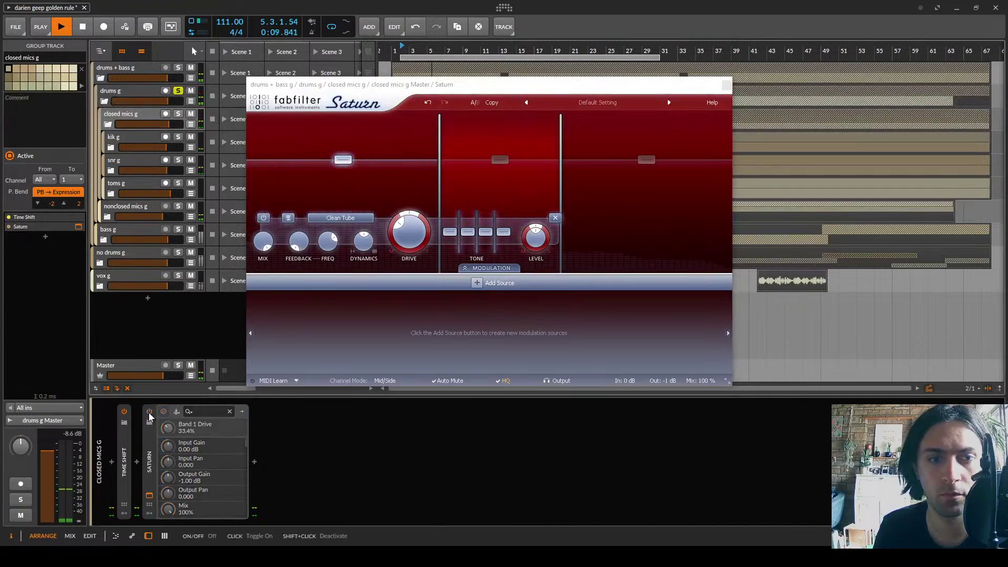
pyautogui.click(150, 414)
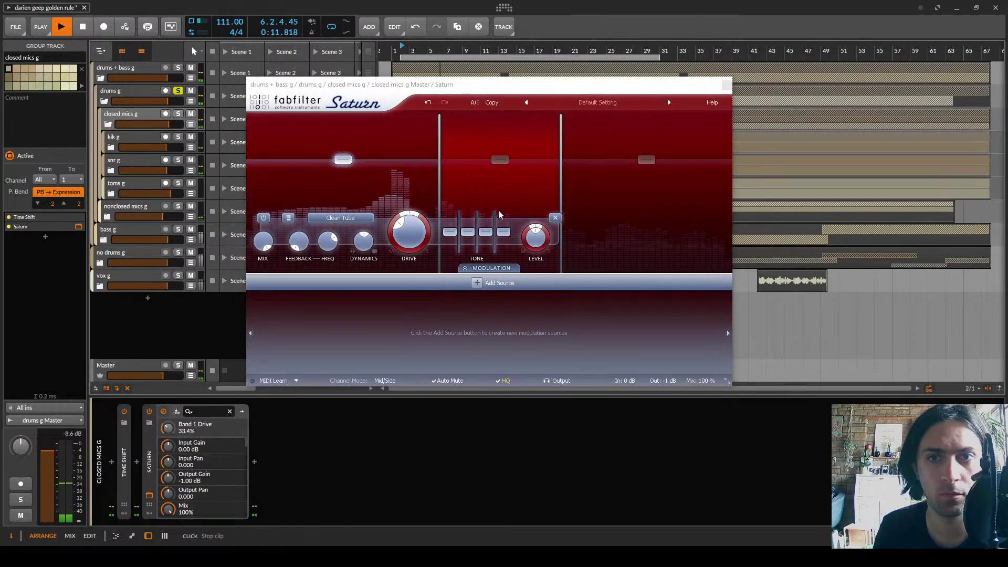
# Solo Saturn's second band, move its upper crossover to about 1915 Hz and unsolo it
pyautogui.click(450, 118)
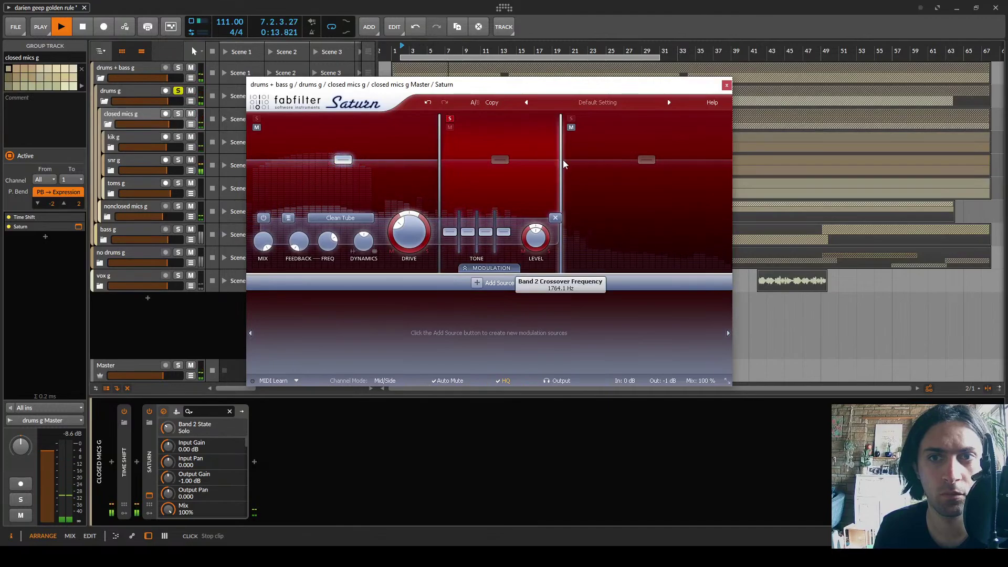
pyautogui.moveTo(563, 162); pyautogui.dragTo(568, 162)
pyautogui.click(449, 118)
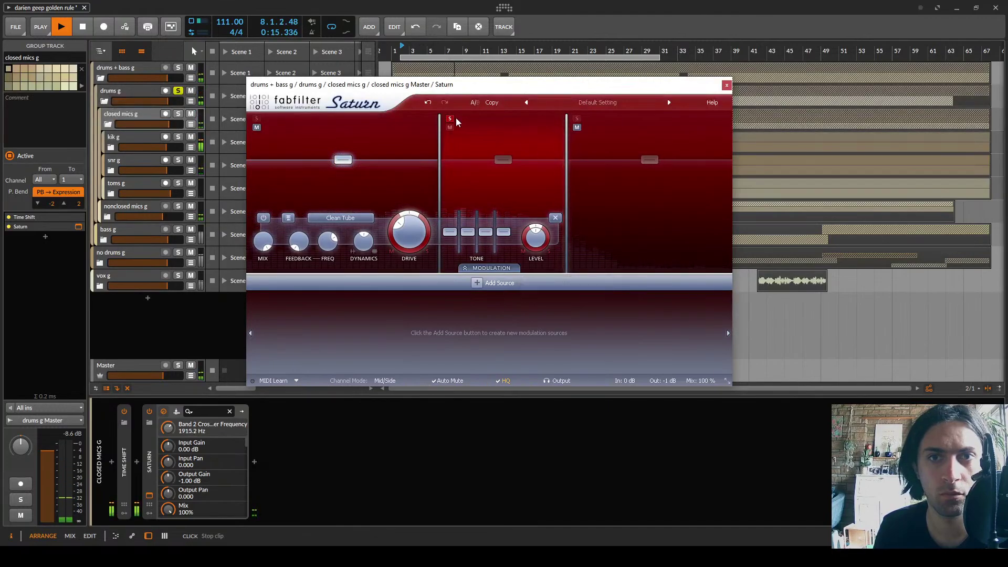
# Lower the drive to about 62.4% on Saturn's second band and about 26.4% on the third band
pyautogui.click(505, 158)
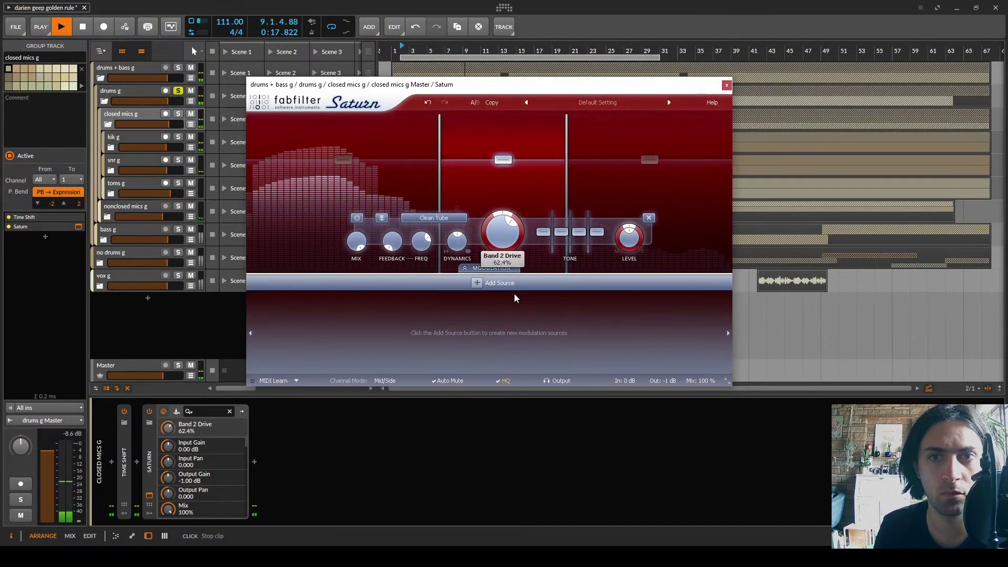
pyautogui.click(649, 160)
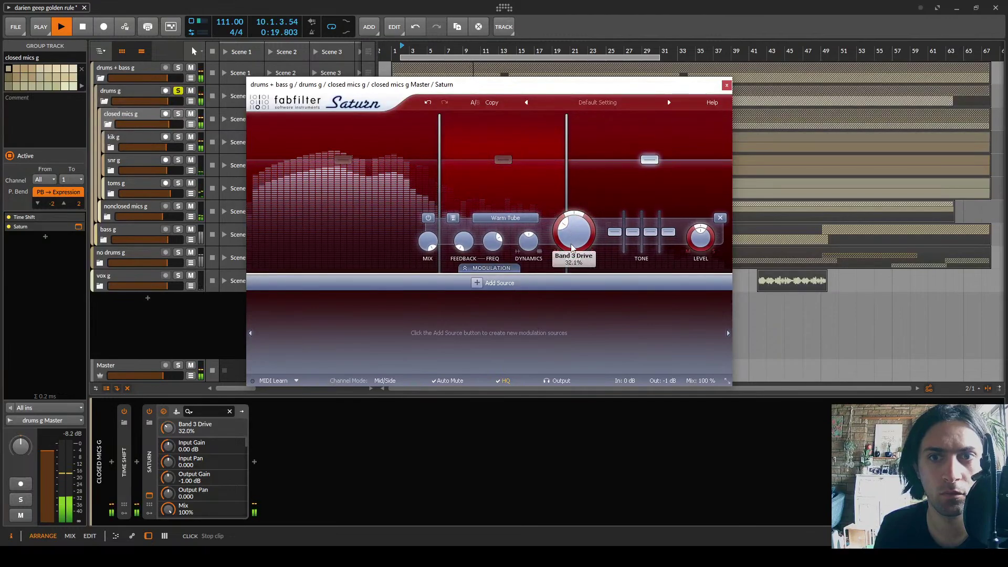
pyautogui.moveTo(572, 248); pyautogui.dragTo(592, 241)
# Close the Saturn window and end the soloed playback of the drums group
pyautogui.click(727, 85)
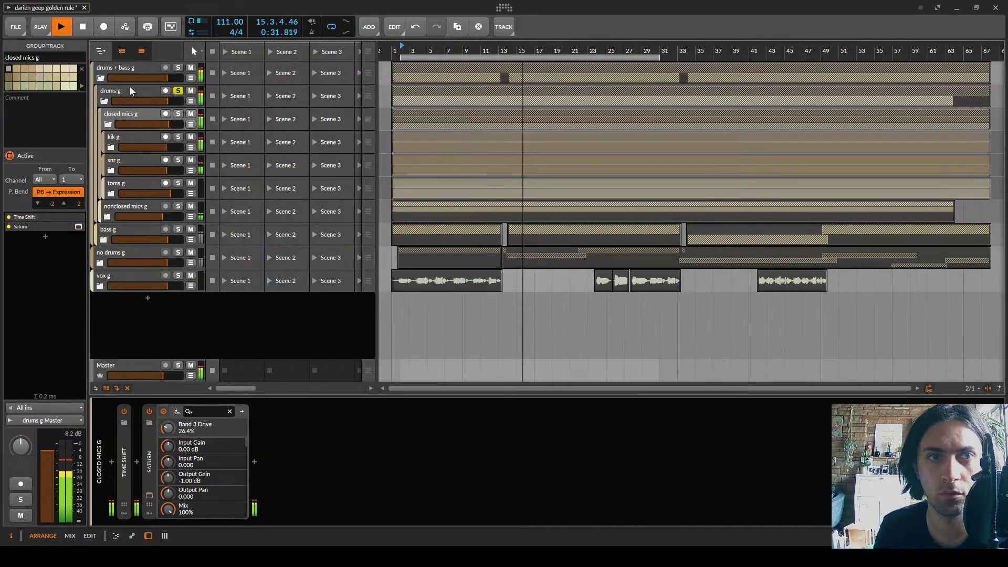
pyautogui.press('space')
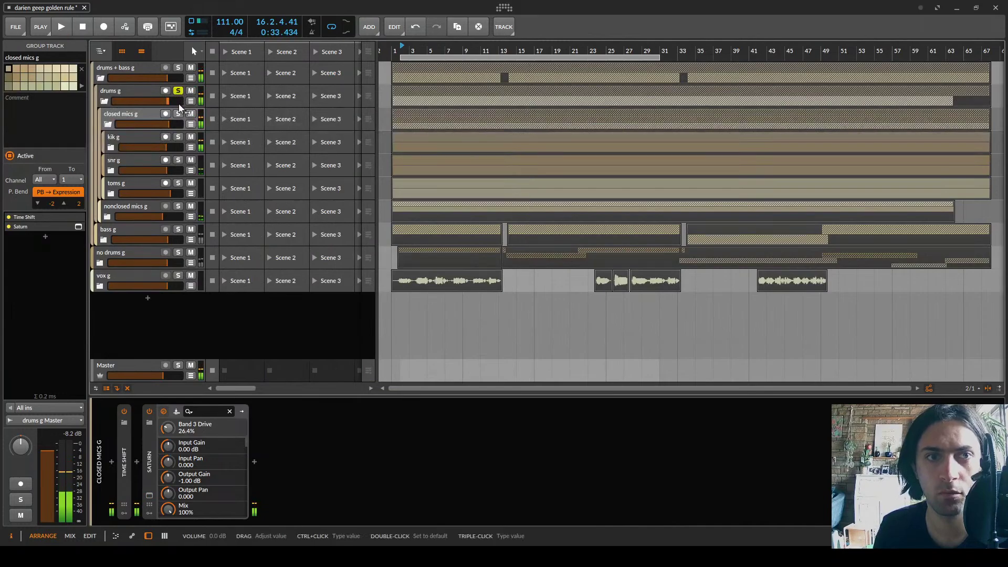
pyautogui.click(178, 90)
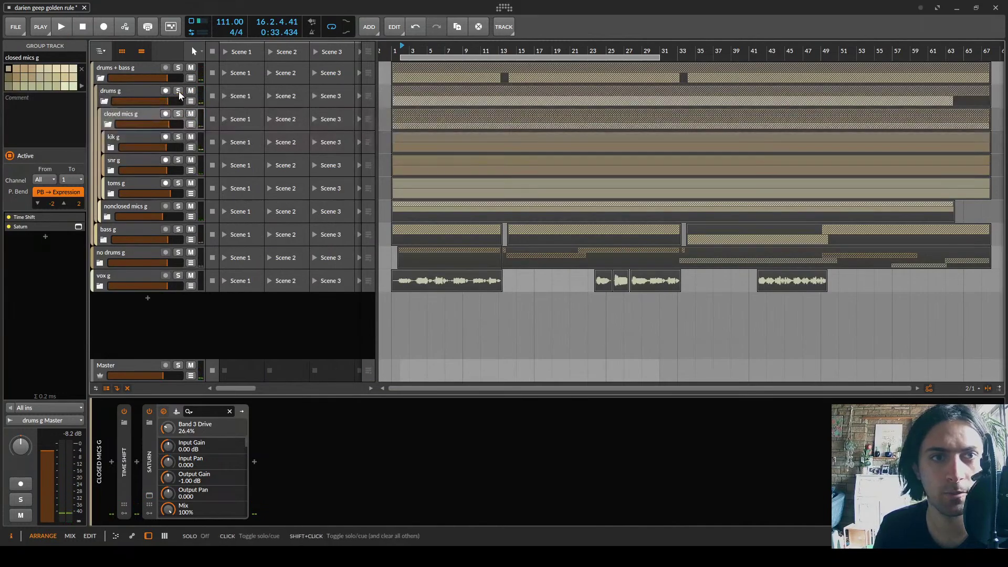
# Expand the nonclosed mics group, collapse the closed mics group and look inside the open mics group
pyautogui.click(108, 214)
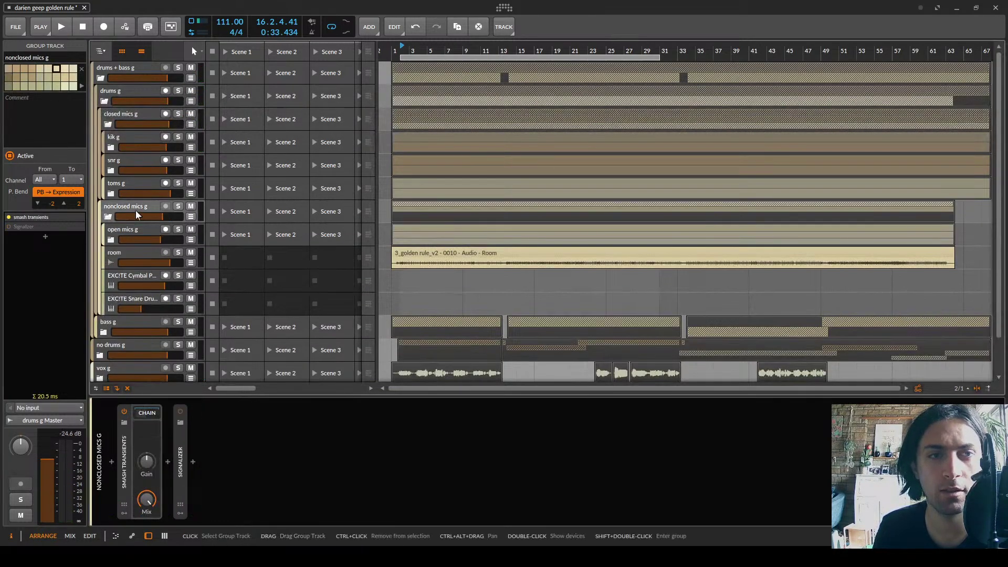
pyautogui.click(107, 124)
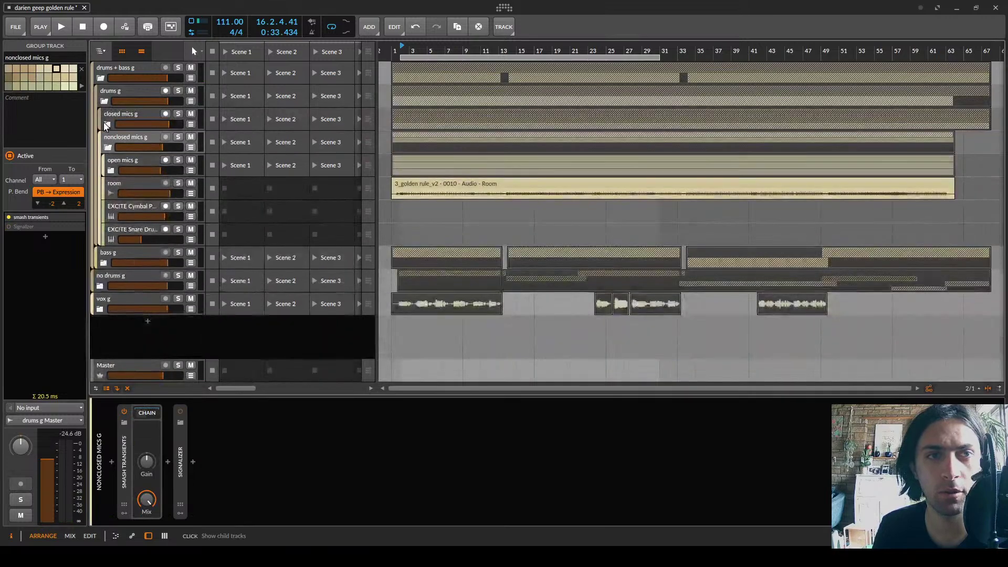
pyautogui.click(131, 155)
pyautogui.click(111, 171)
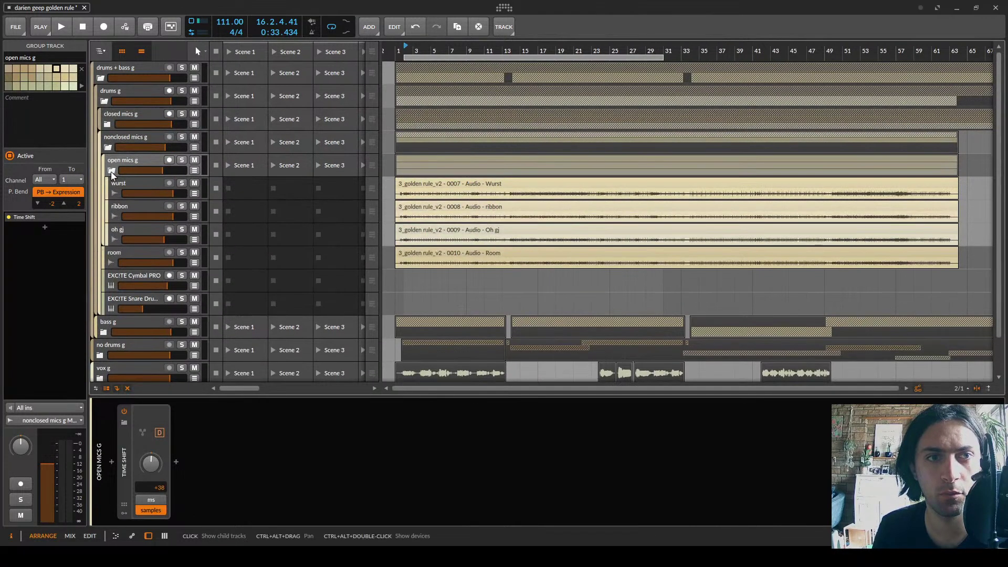
pyautogui.click(111, 171)
# Examine the device chains of the room, EXC!TE Cymbal PRO and EXC!TE Snare tracks
pyautogui.click(127, 188)
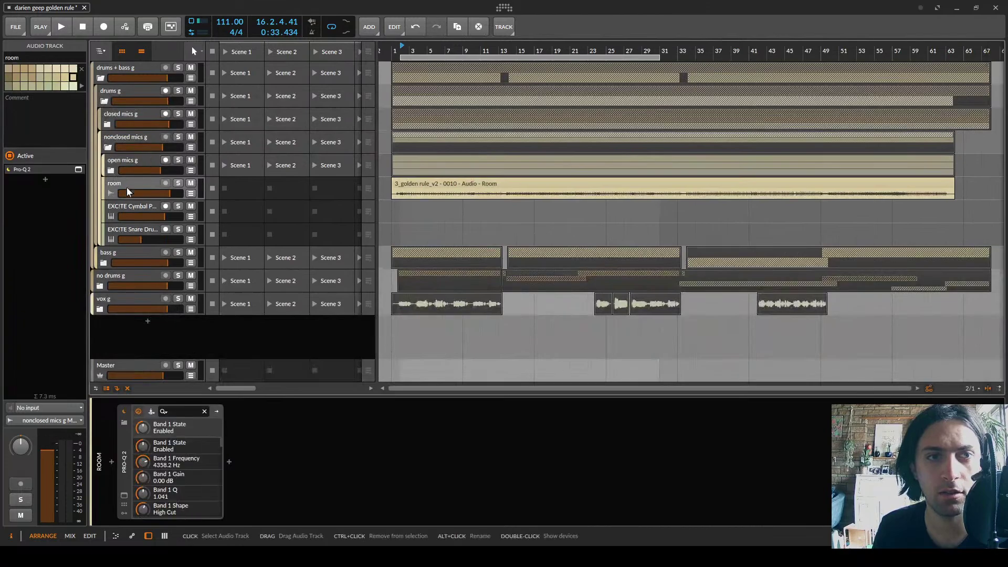
pyautogui.click(128, 210)
pyautogui.click(128, 231)
pyautogui.click(129, 213)
pyautogui.click(130, 183)
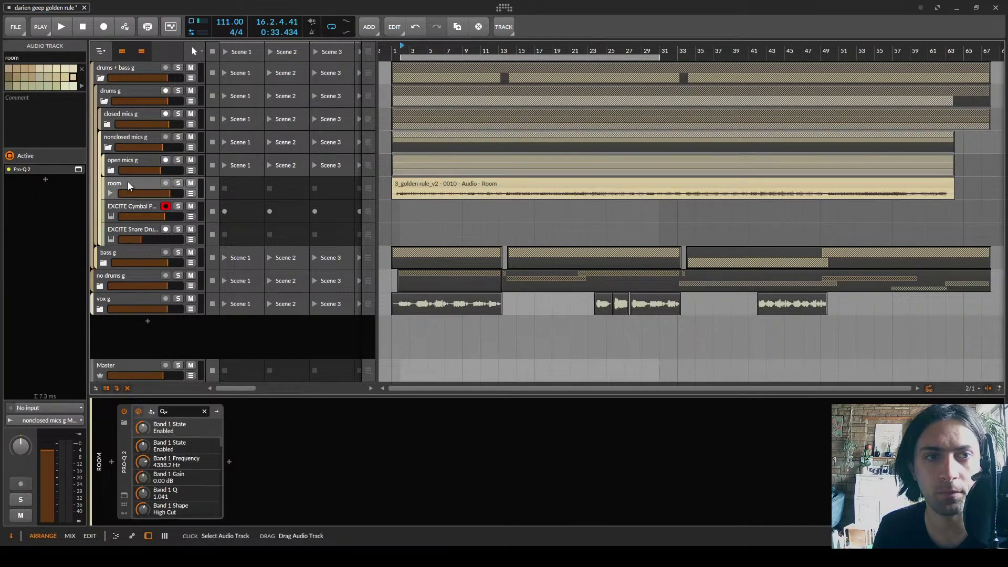
pyautogui.click(133, 213)
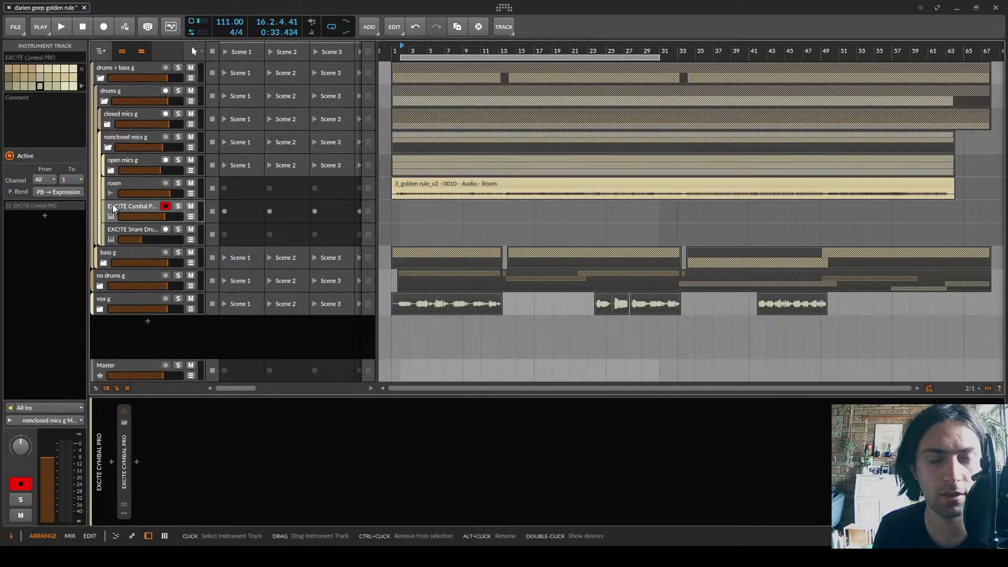
pyautogui.click(132, 229)
pyautogui.click(131, 211)
# Activate and open the EXC!TE Cymbal PRO plug-in and play its track soloed
pyautogui.click(124, 461)
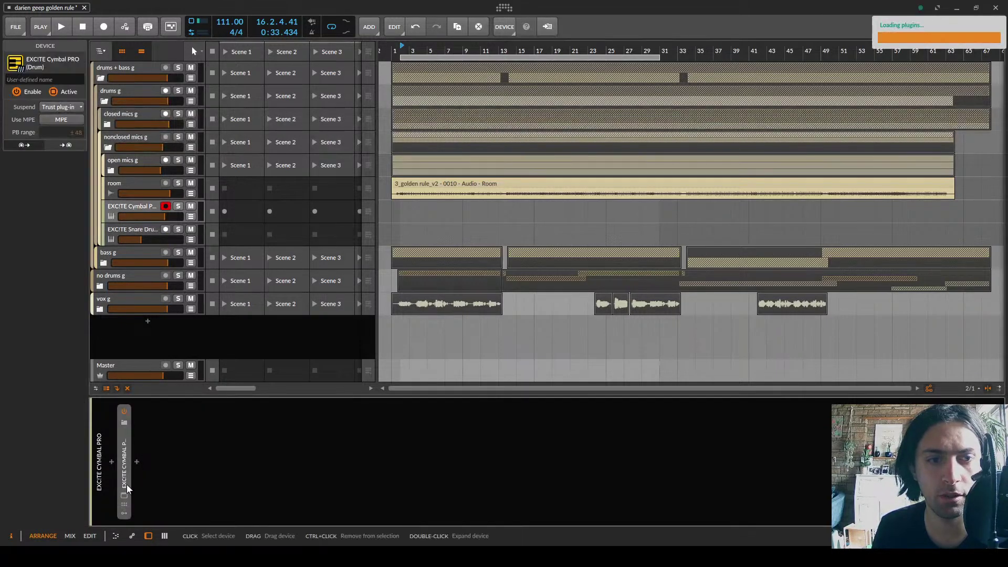
pyautogui.click(124, 496)
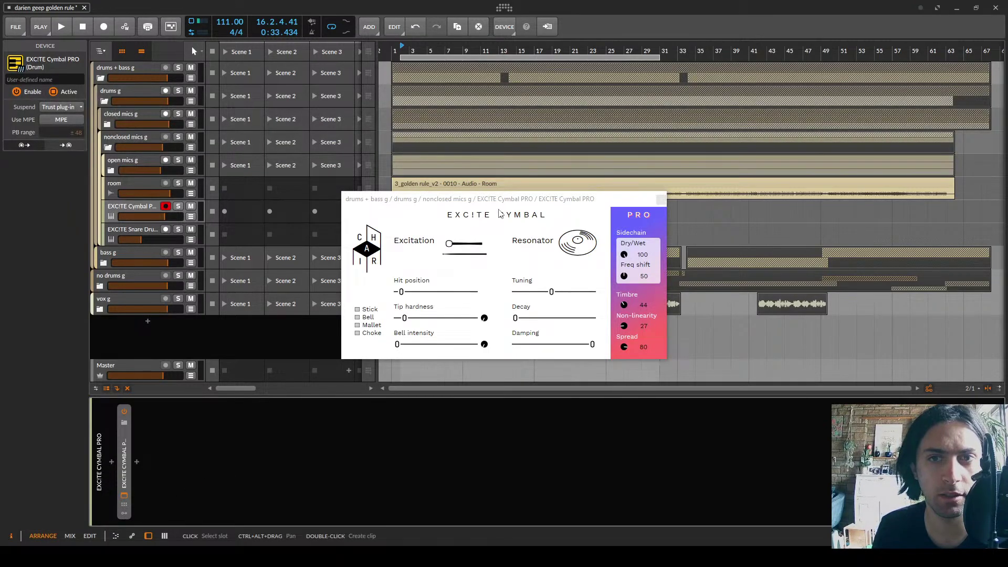
pyautogui.click(518, 202)
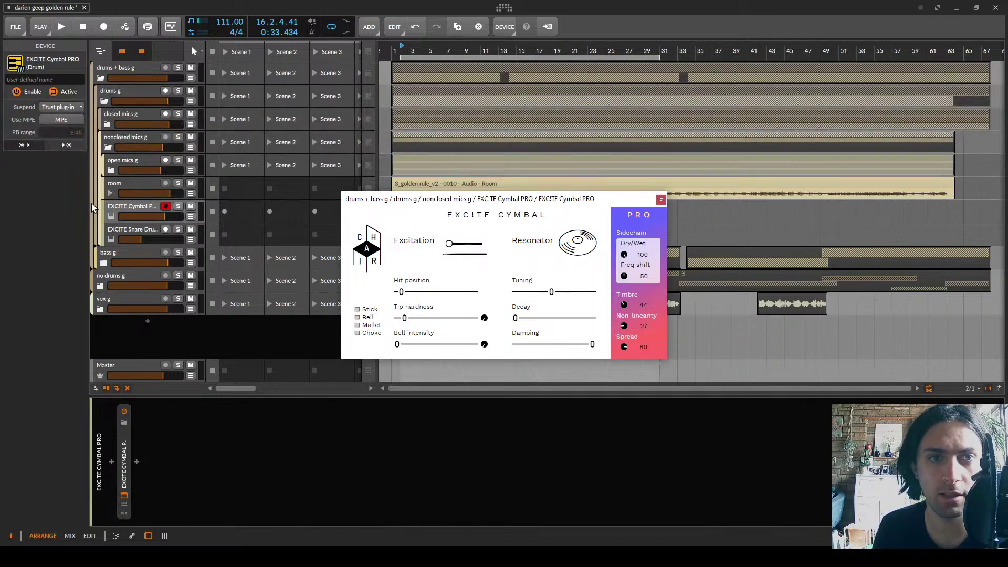
pyautogui.click(178, 208)
pyautogui.press('space')
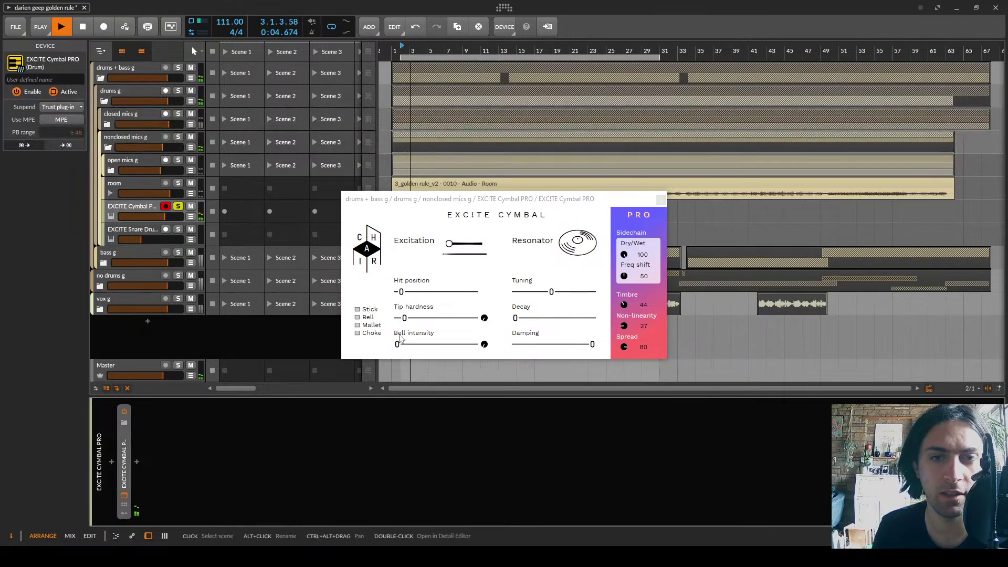
# Replay the soloed EXC!TE Cymbal PRO track, close its plug-in window and play the track once more
pyautogui.press('space')
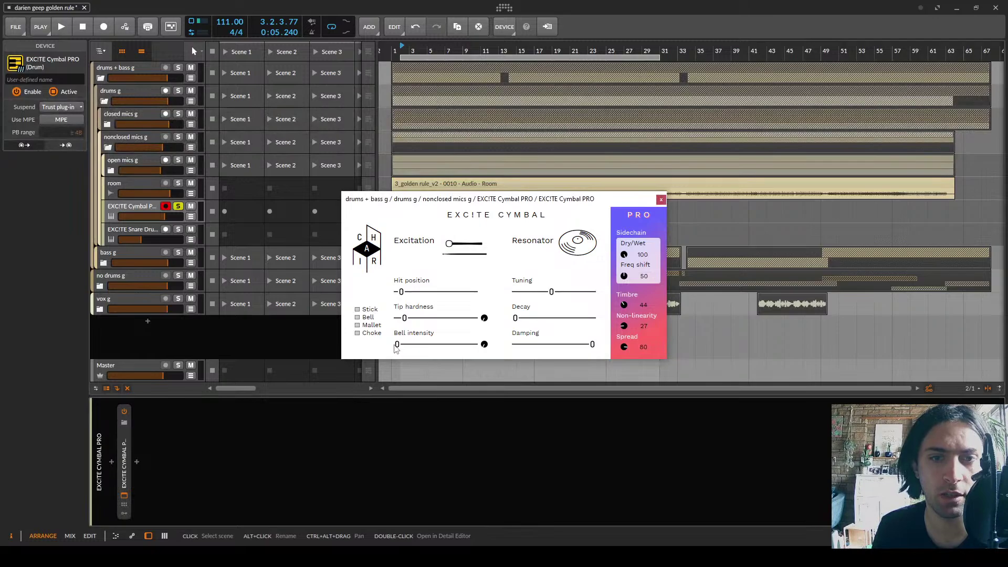
pyautogui.press('space')
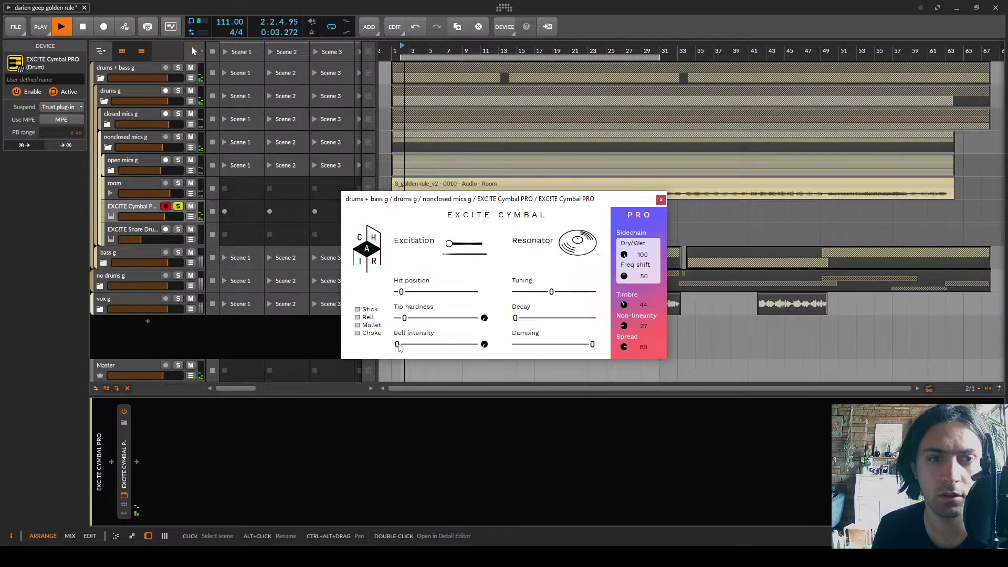
pyautogui.press('space')
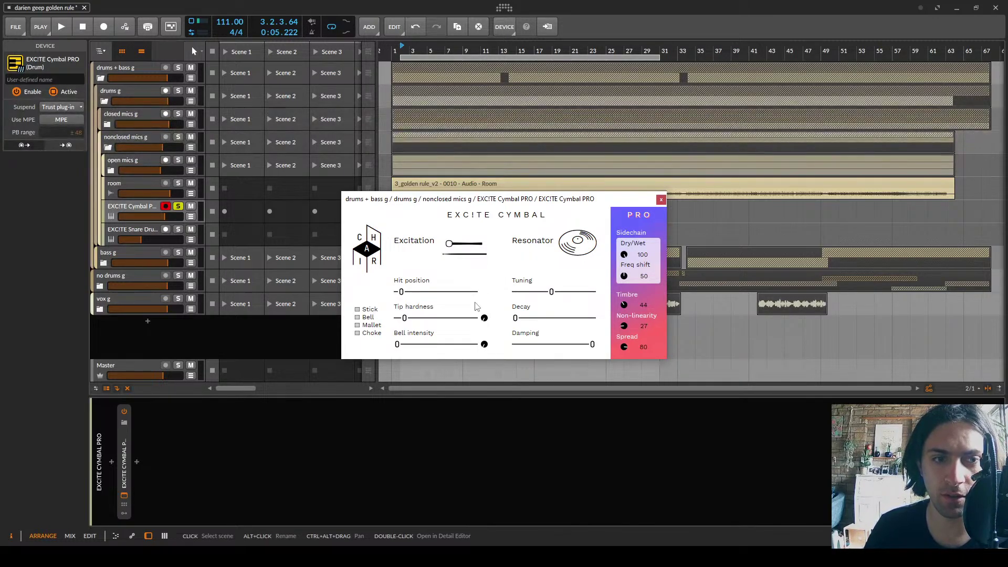
pyautogui.click(661, 199)
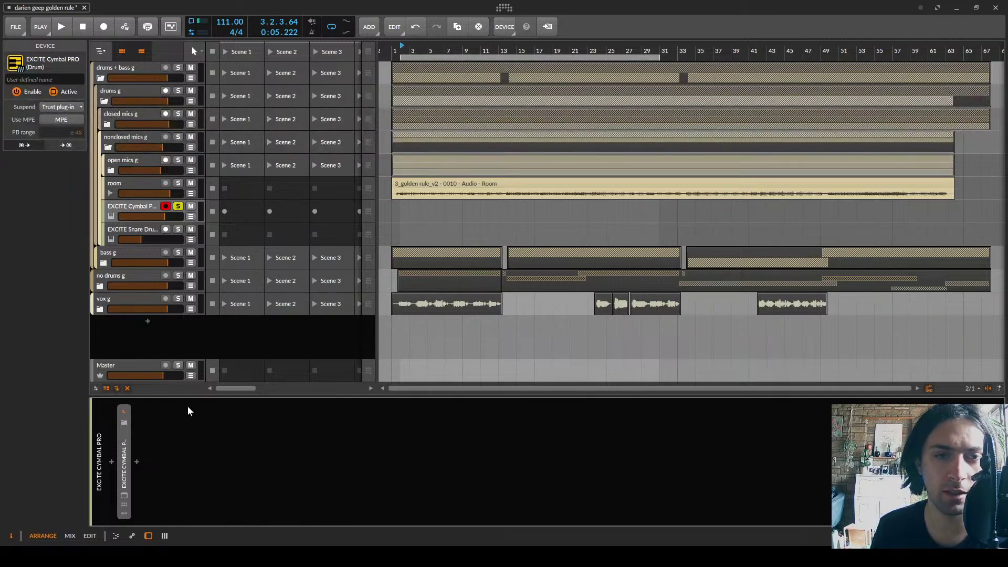
pyautogui.press('space')
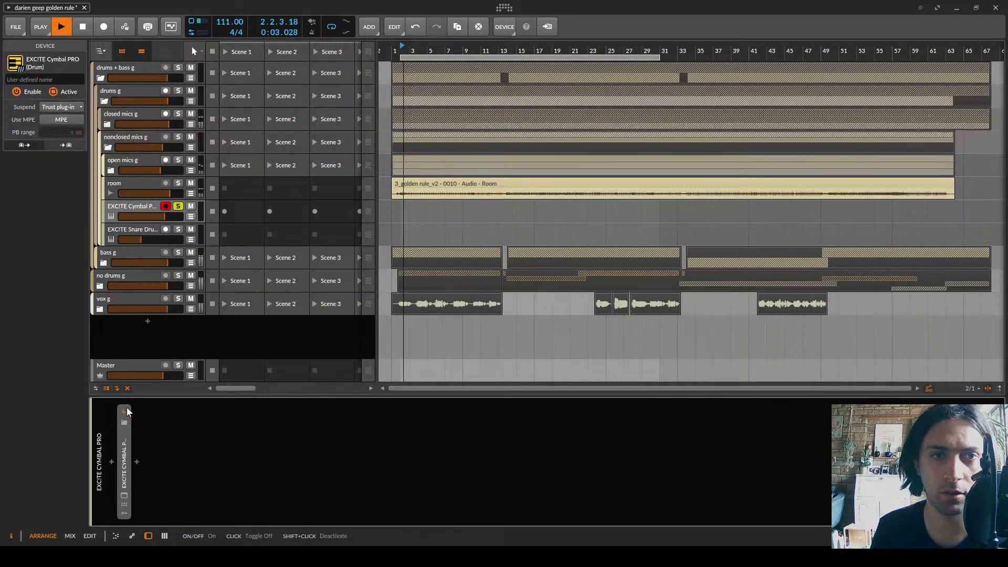
pyautogui.press('space')
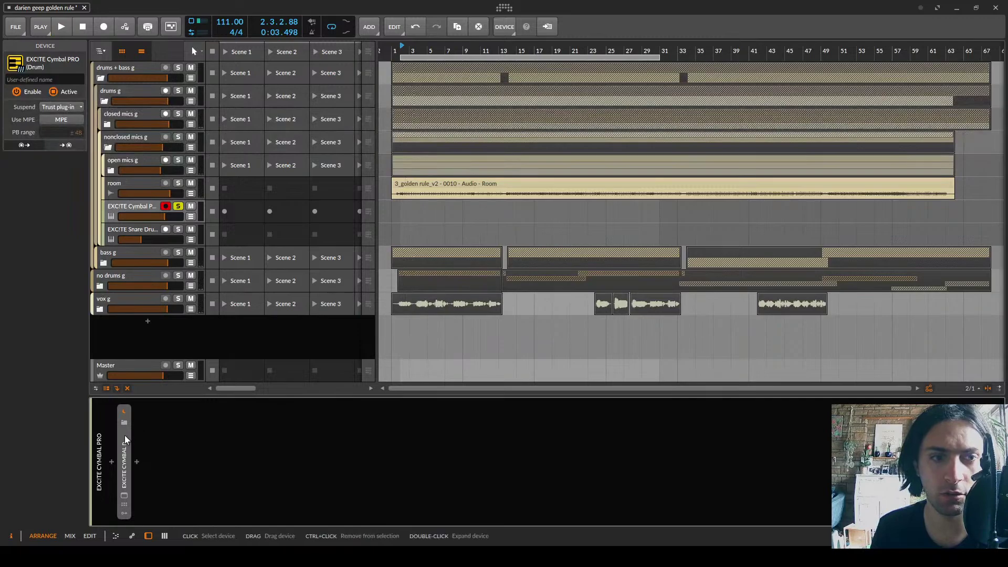
# Examine the EXC!TE Snare Drum PRO plug-in on its track and collapse the StereoSavage device
pyautogui.click(132, 229)
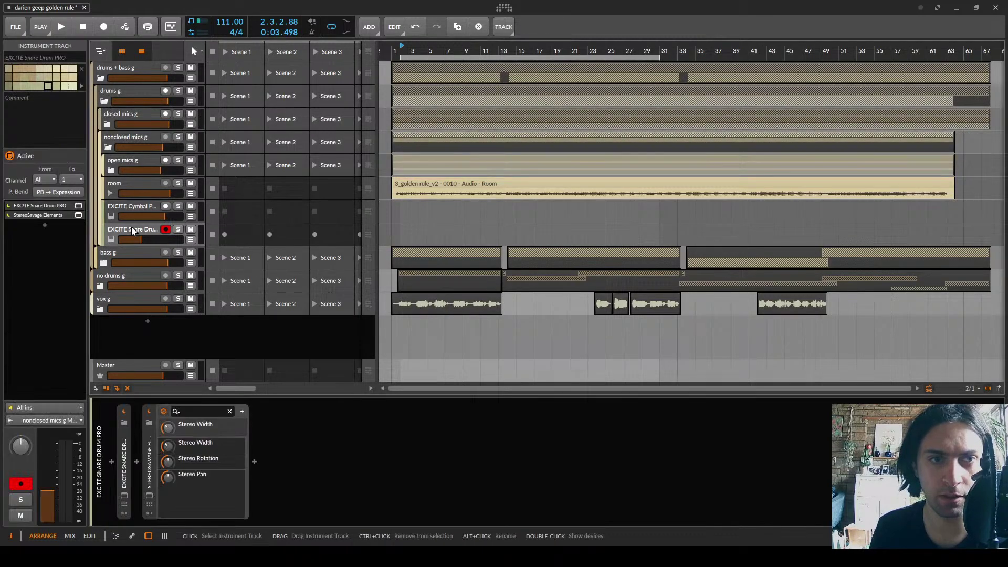
pyautogui.click(124, 497)
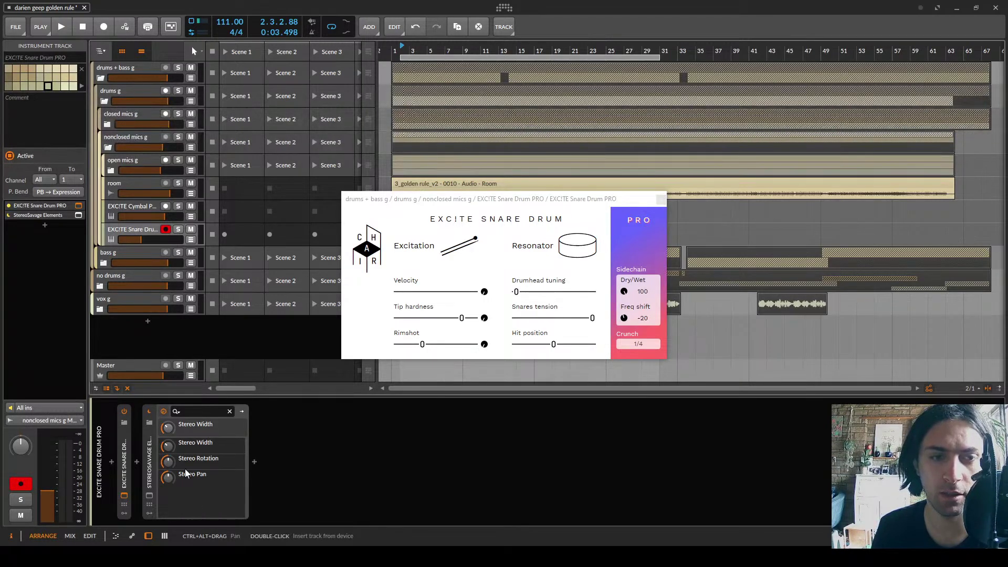
pyautogui.click(659, 200)
pyautogui.click(147, 471)
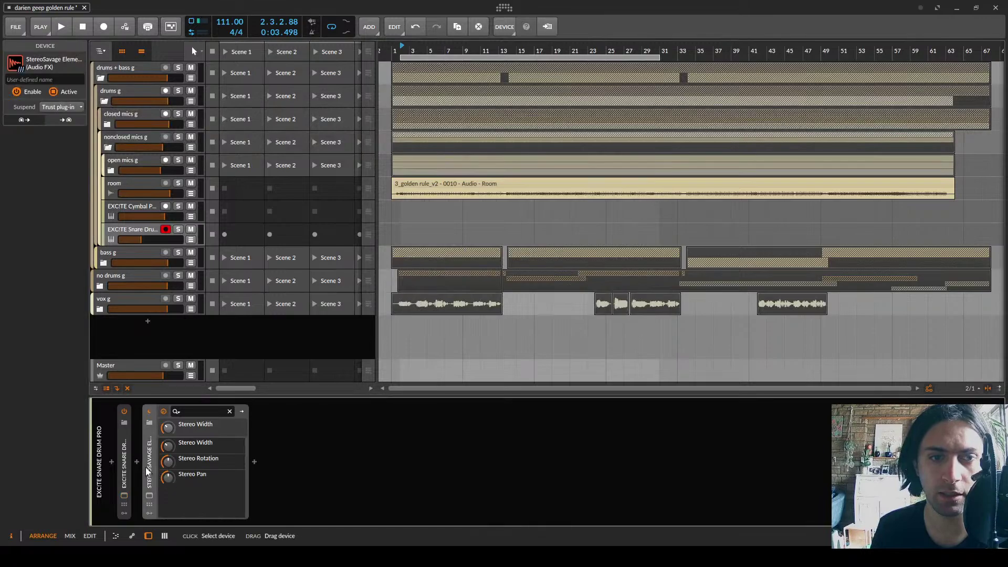
pyautogui.doubleClick(150, 468)
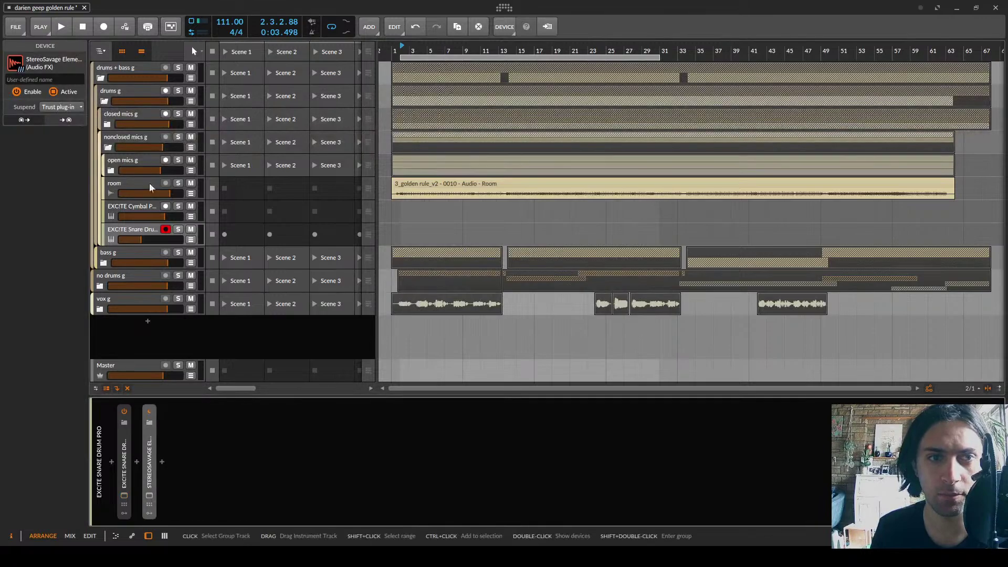
pyautogui.click(124, 497)
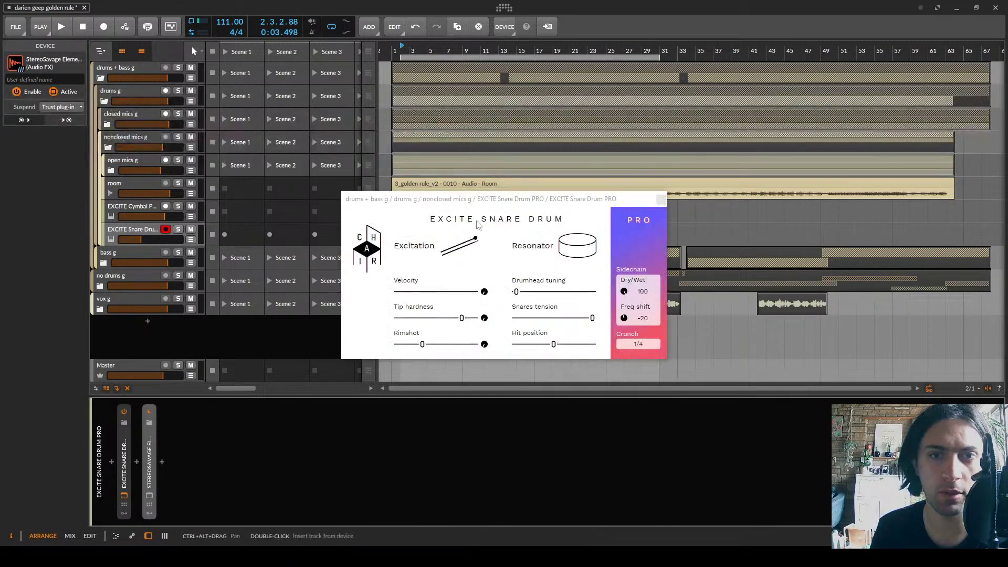
pyautogui.click(124, 497)
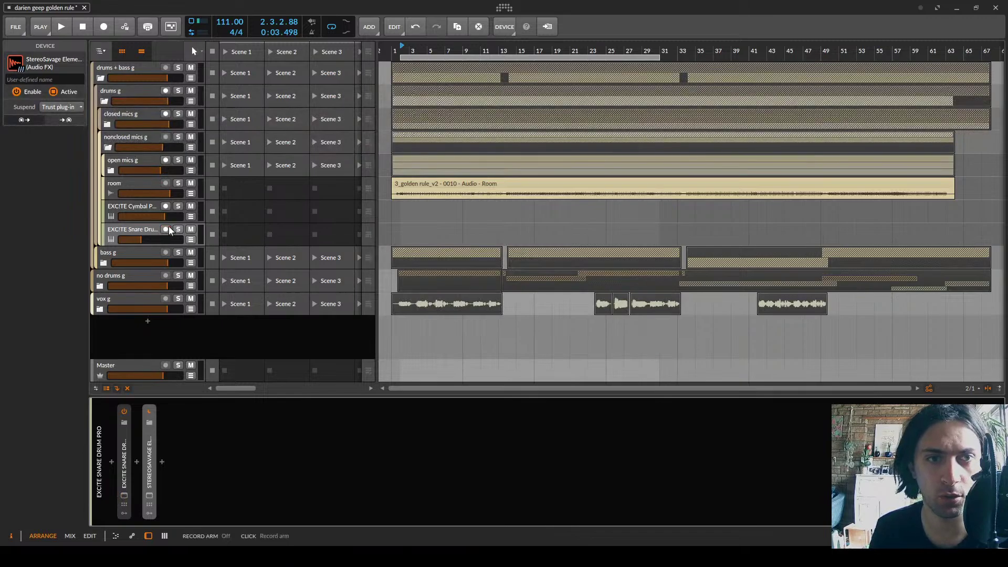
# Expand the open mics group and play its wurst track soloed
pyautogui.click(131, 182)
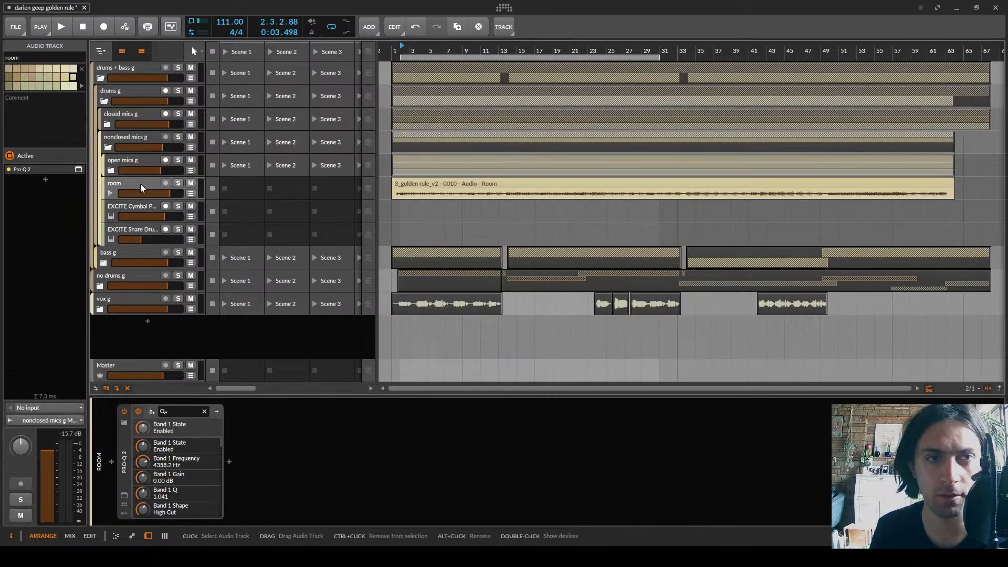
pyautogui.click(135, 164)
pyautogui.click(110, 170)
pyautogui.click(141, 186)
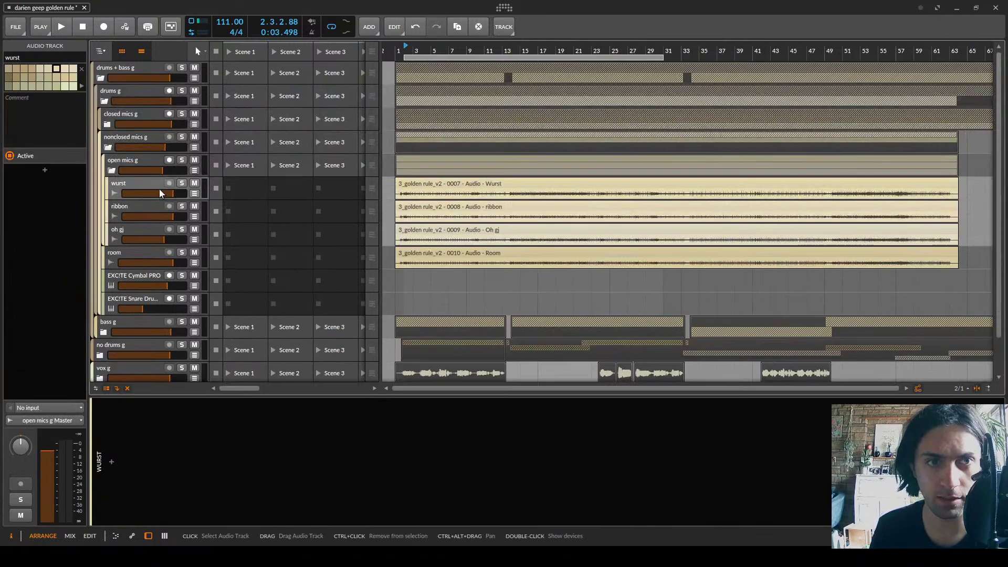
pyautogui.press('s')
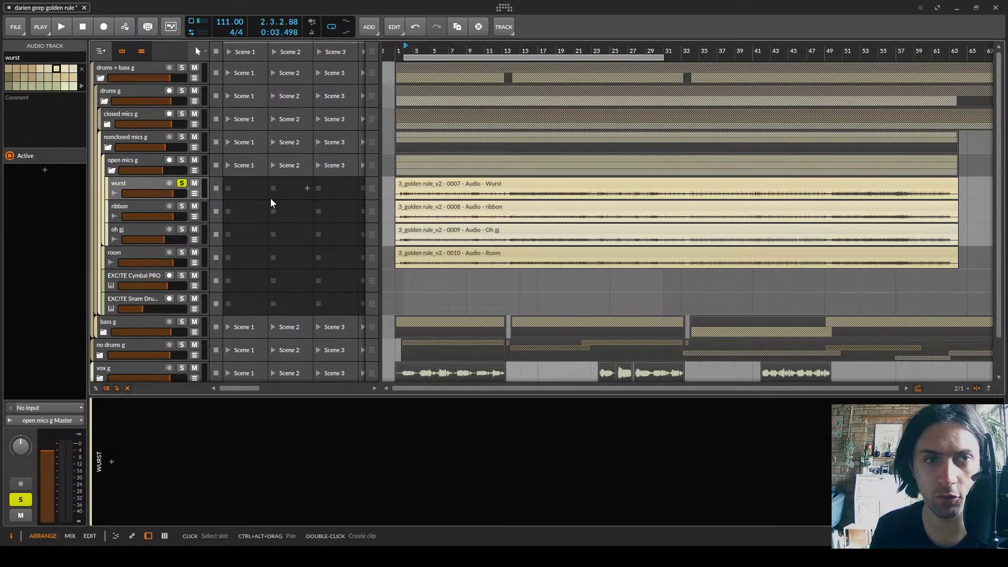
pyautogui.press('space')
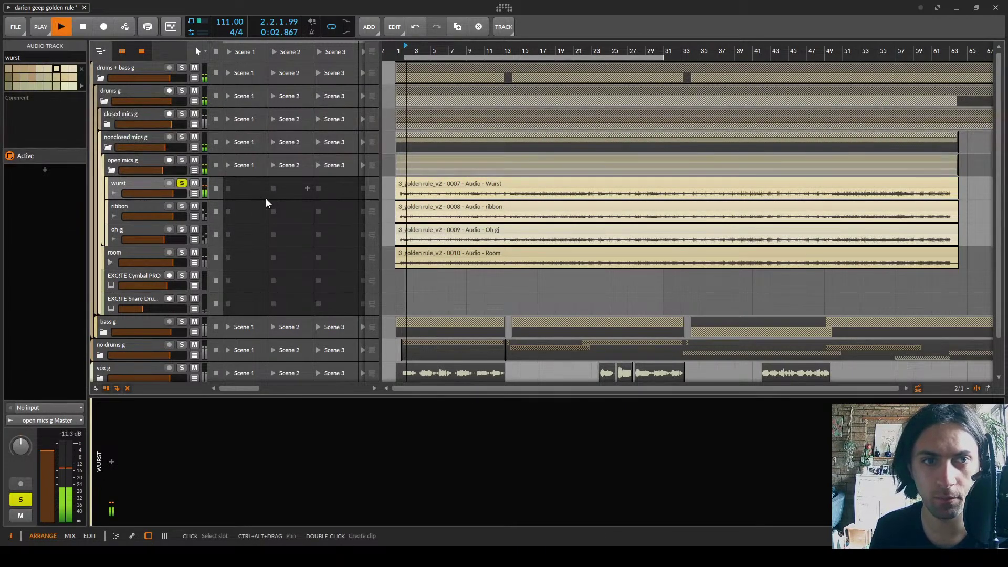
# Insert the FabFilter Saturn plug-in on the wurst track
pyautogui.click(112, 461)
pyautogui.write('saturn')
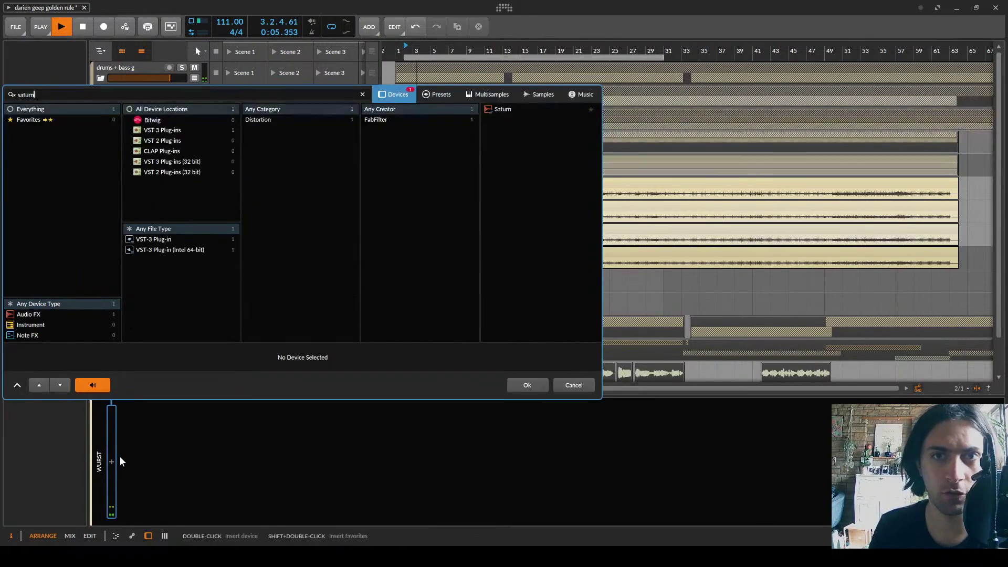
pyautogui.doubleClick(506, 108)
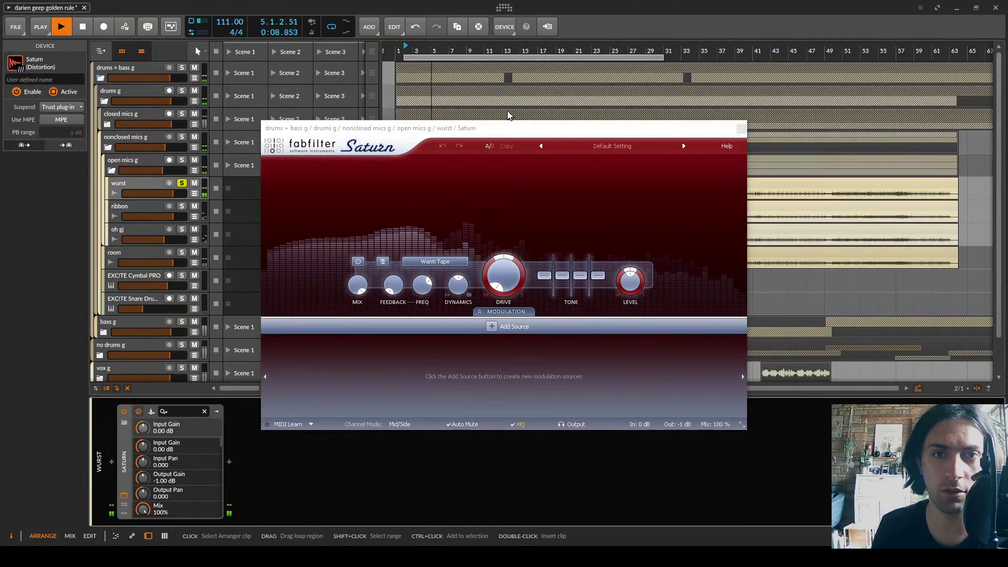
# Raise Saturn's drive to 66.8% and split the spectrum into two bands around the upper mids
pyautogui.moveTo(504, 276); pyautogui.dragTo(510, 200)
pyautogui.click(507, 161)
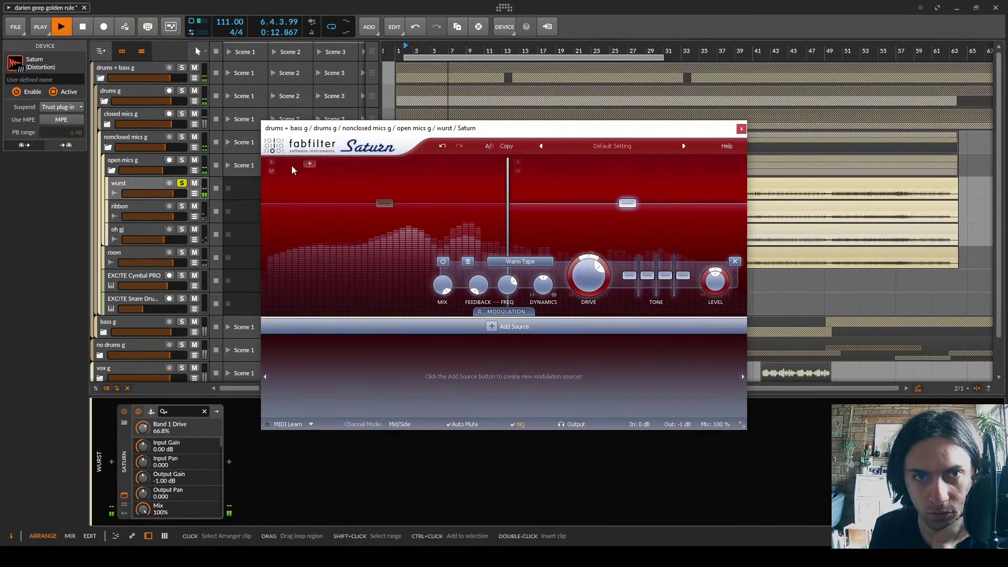
pyautogui.moveTo(507, 196); pyautogui.dragTo(528, 195)
# Audition Saturn's low band soloed, set it to Warm Tube with about 58.8% drive and release its solo
pyautogui.click(474, 210)
pyautogui.moveTo(423, 277); pyautogui.dragTo(418, 290)
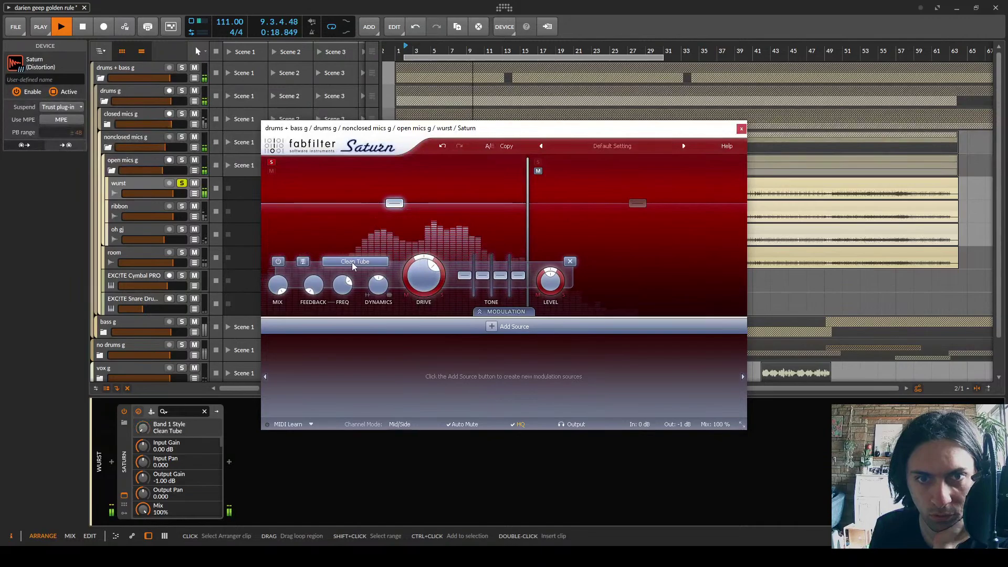
pyautogui.scroll(-1, 355, 265)
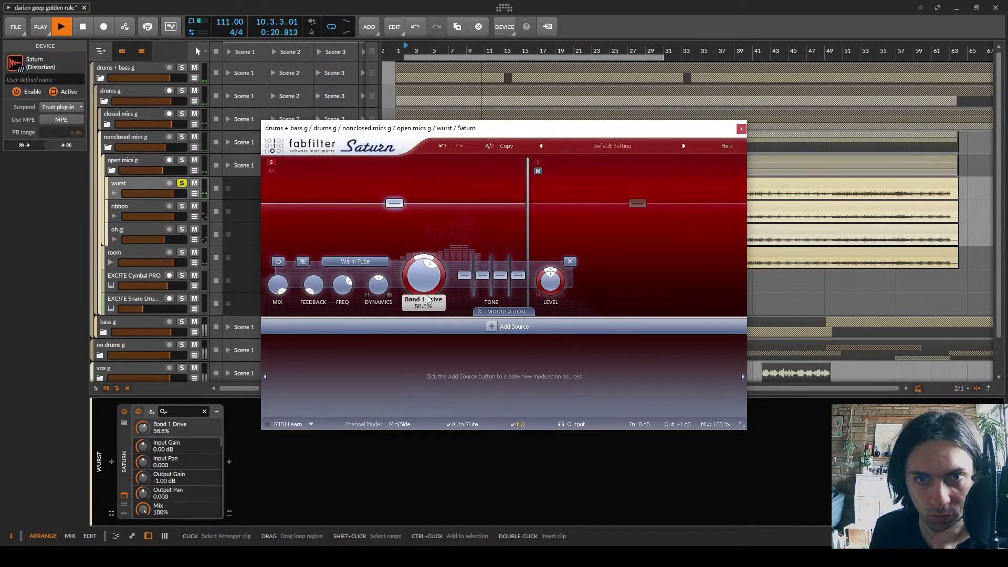
pyautogui.moveTo(427, 295); pyautogui.dragTo(427, 297)
pyautogui.click(271, 162)
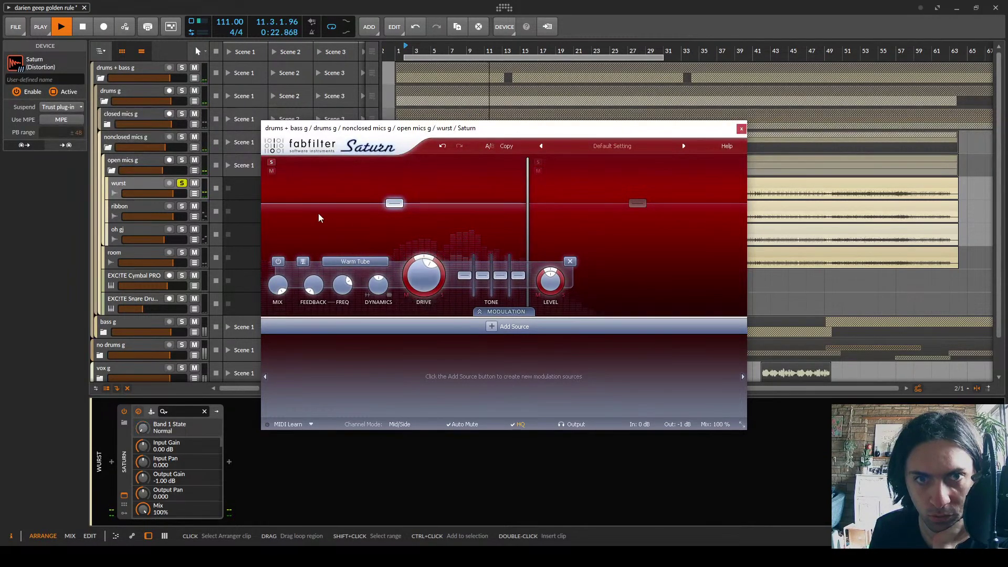
# Audition Saturn's high band soloed, set it to Warm Tube with 57.1% drive and release its solo
pyautogui.click(536, 162)
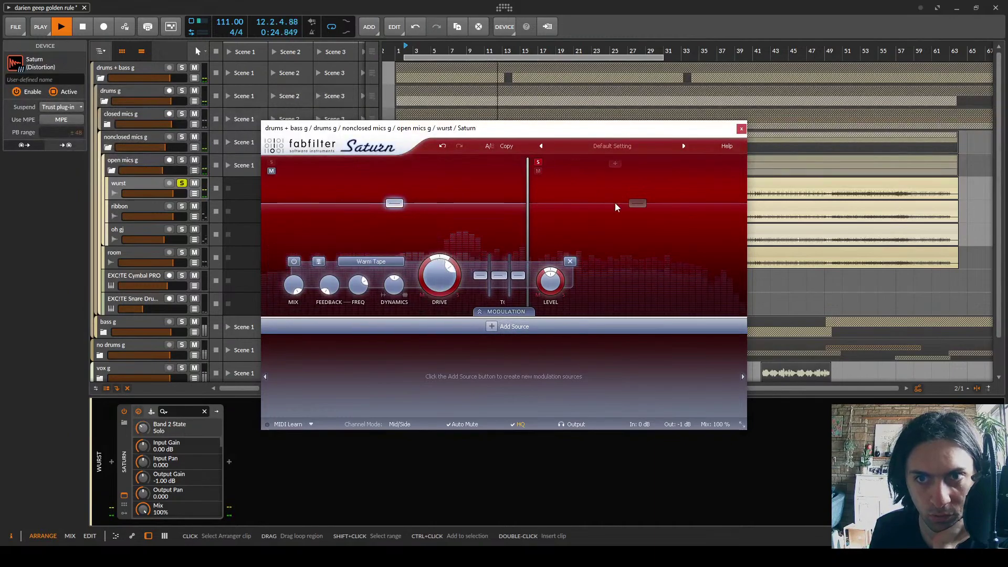
pyautogui.click(616, 207)
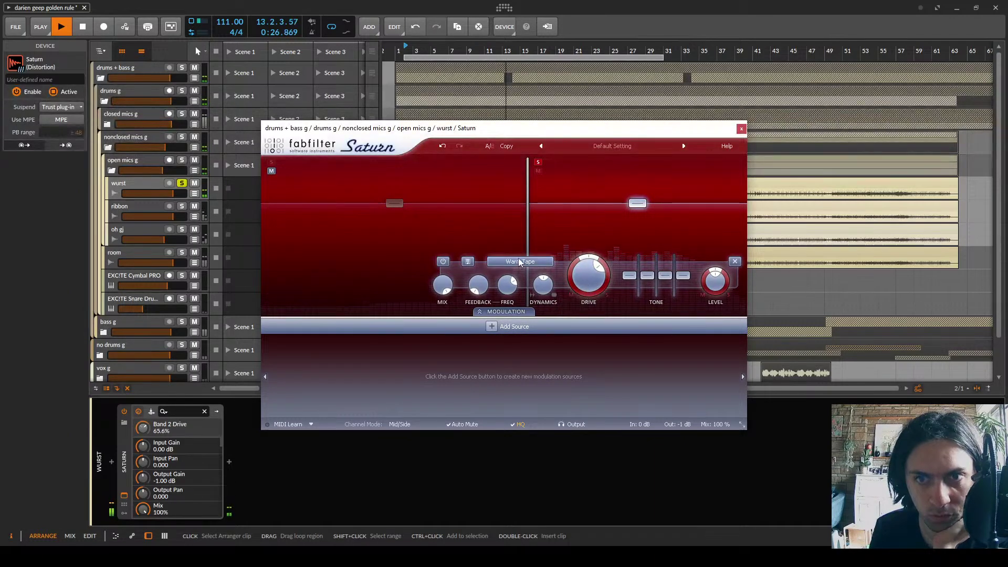
pyautogui.scroll(1, 531, 265)
pyautogui.scroll(-1, 531, 265)
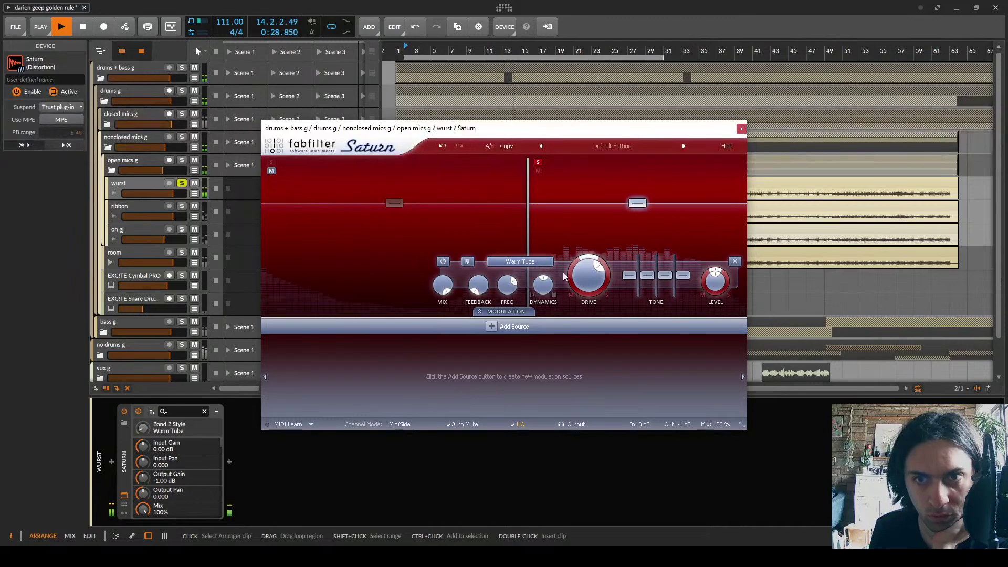
pyautogui.moveTo(586, 285); pyautogui.dragTo(586, 297)
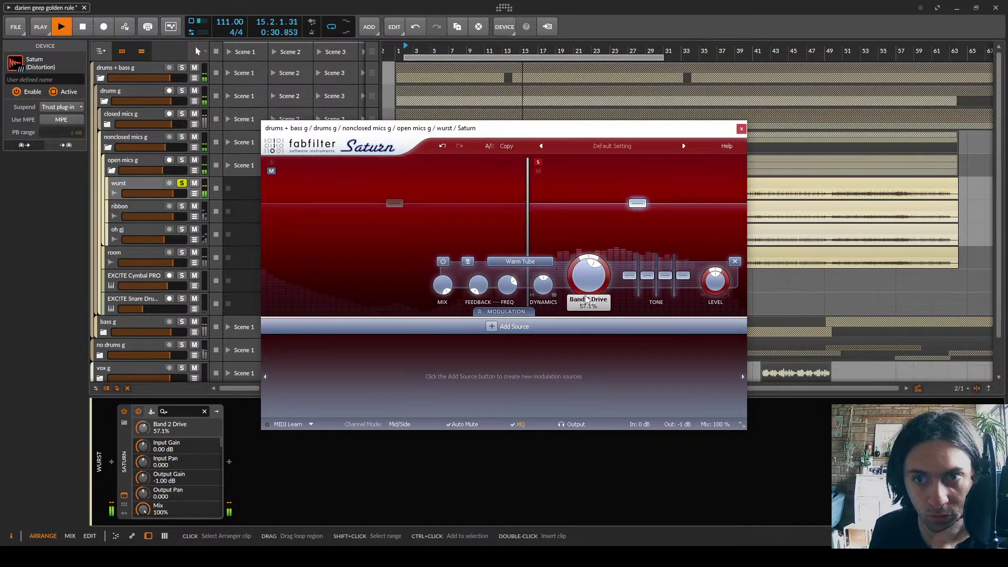
pyautogui.click(537, 162)
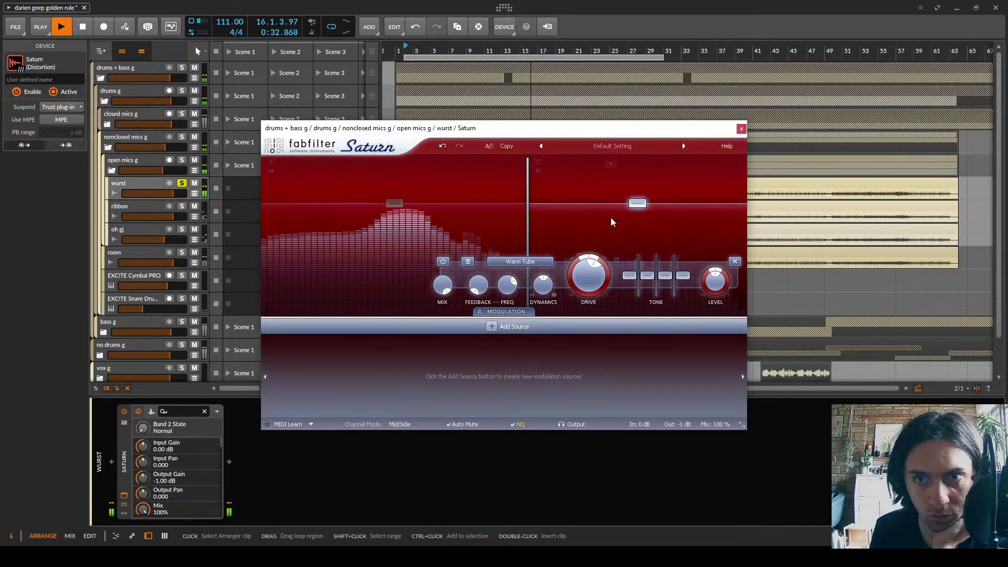
# Compare the wurst track with Saturn bypassed and enabled, fine-tune the high band's drive to 55.9% and close Saturn
pyautogui.moveTo(589, 278); pyautogui.dragTo(588, 284)
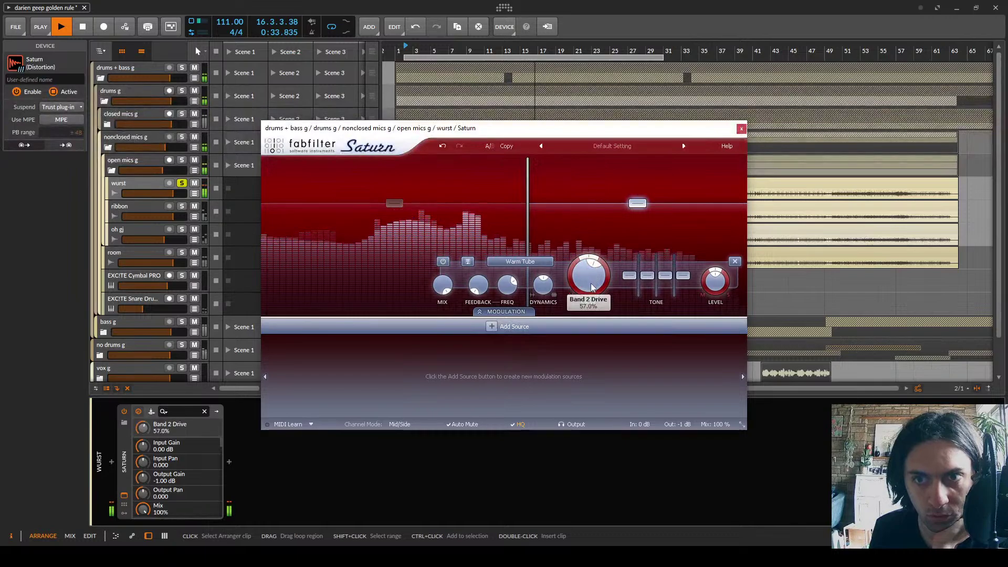
pyautogui.click(123, 413)
pyautogui.click(124, 412)
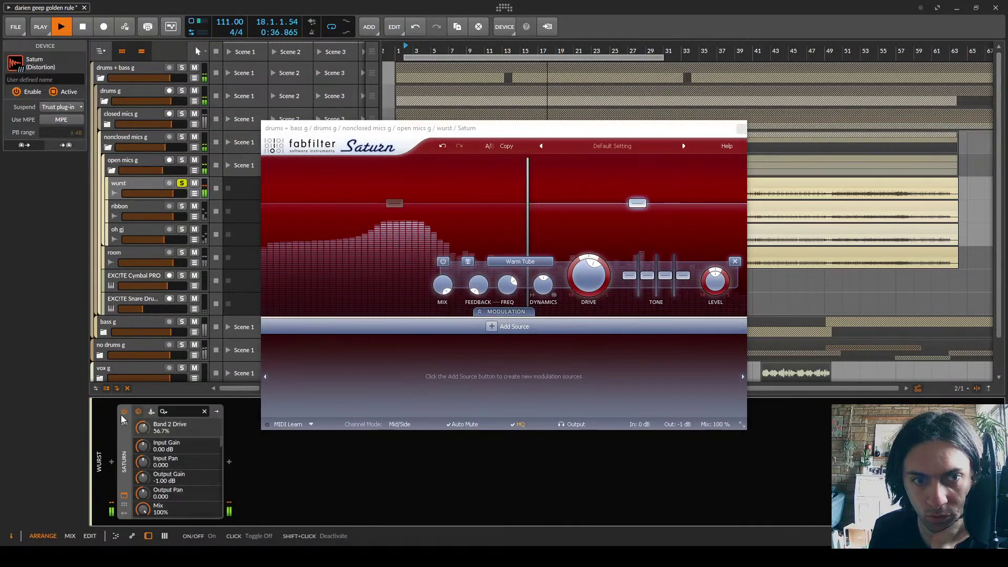
pyautogui.moveTo(588, 277); pyautogui.dragTo(585, 288)
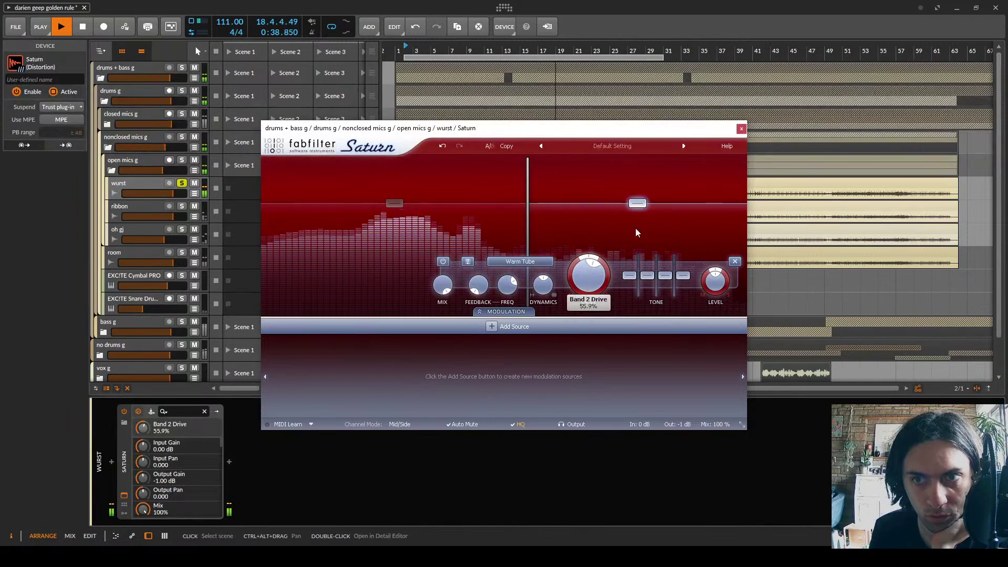
pyautogui.click(741, 129)
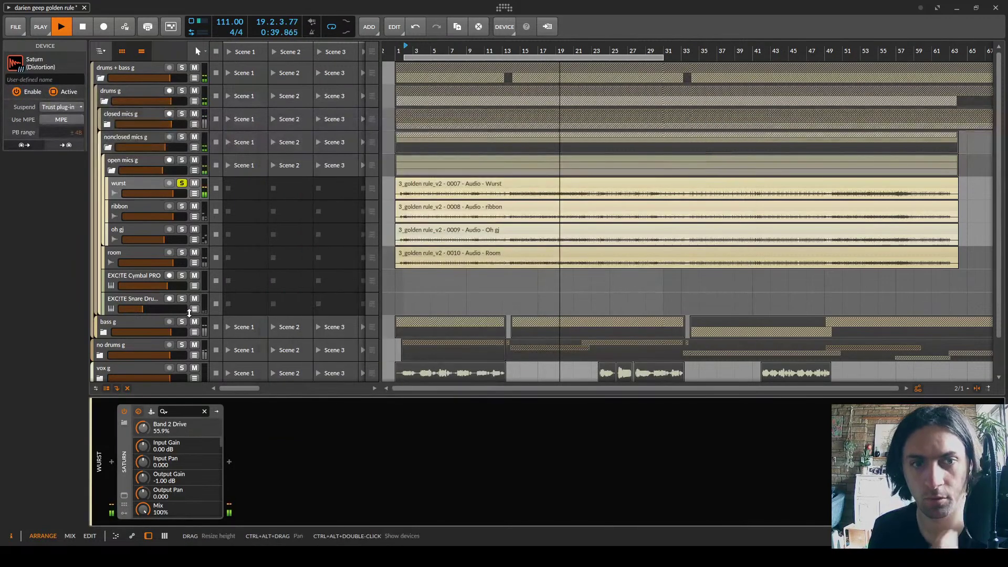
# Switch the solo from wurst to the ribbon track, stop playback and collapse ribbon's Time Shift and Tool devices
pyautogui.click(182, 184)
pyautogui.click(181, 209)
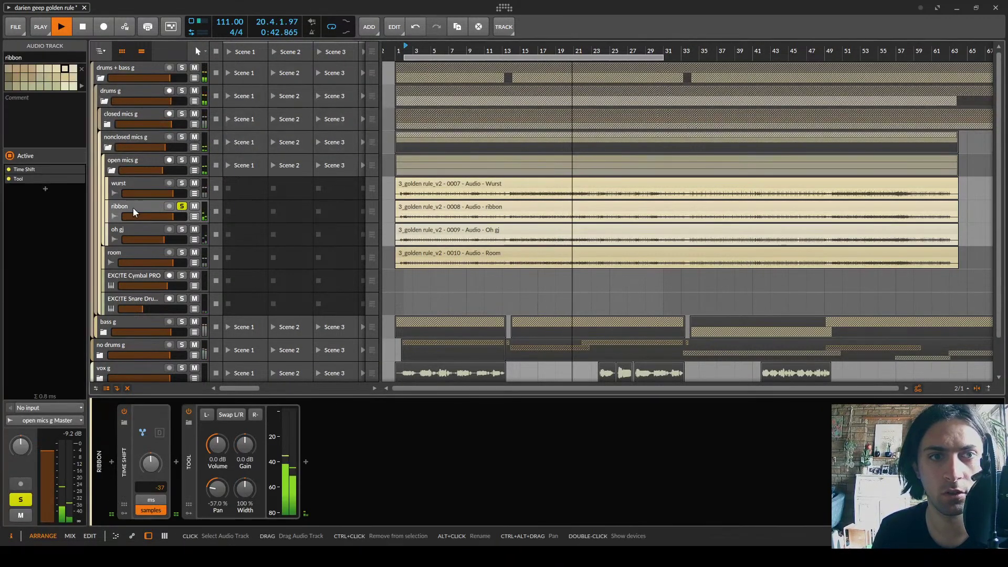
pyautogui.click(126, 469)
pyautogui.press('space')
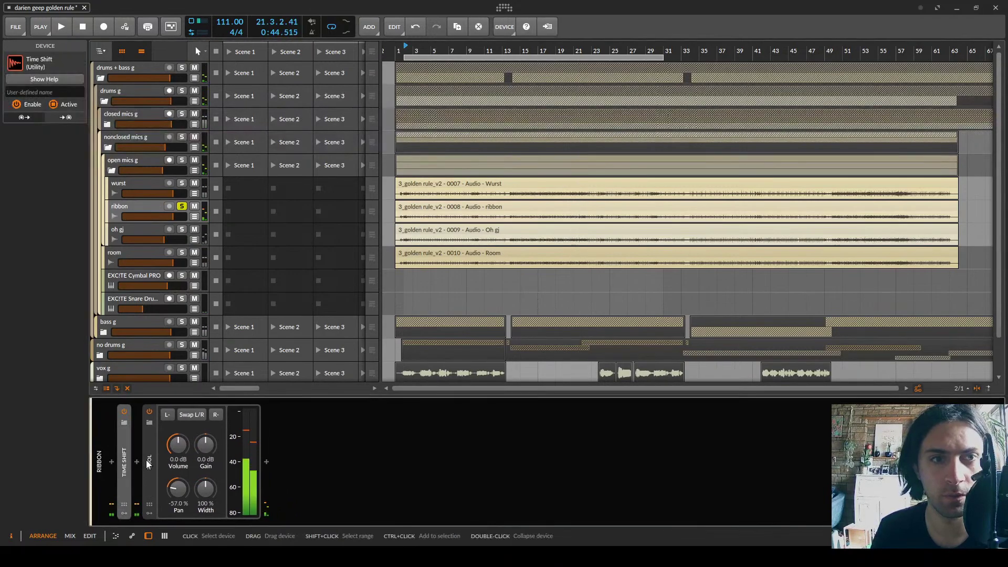
pyautogui.doubleClick(149, 462)
# Add Saturn after the Tool device on the ribbon track and split it into two bands at about 787 Hz during playback
pyautogui.click(162, 462)
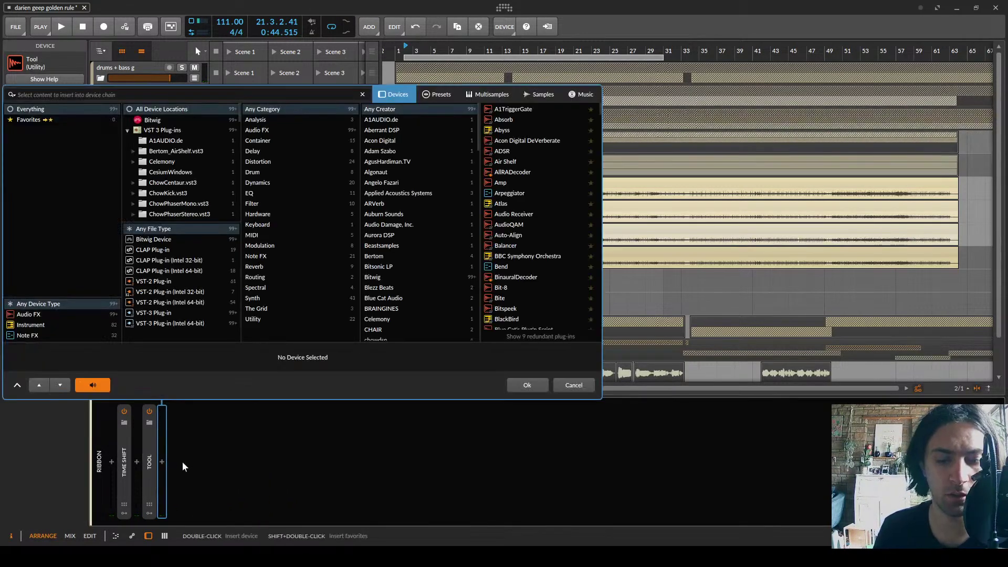
pyautogui.write('saturn')
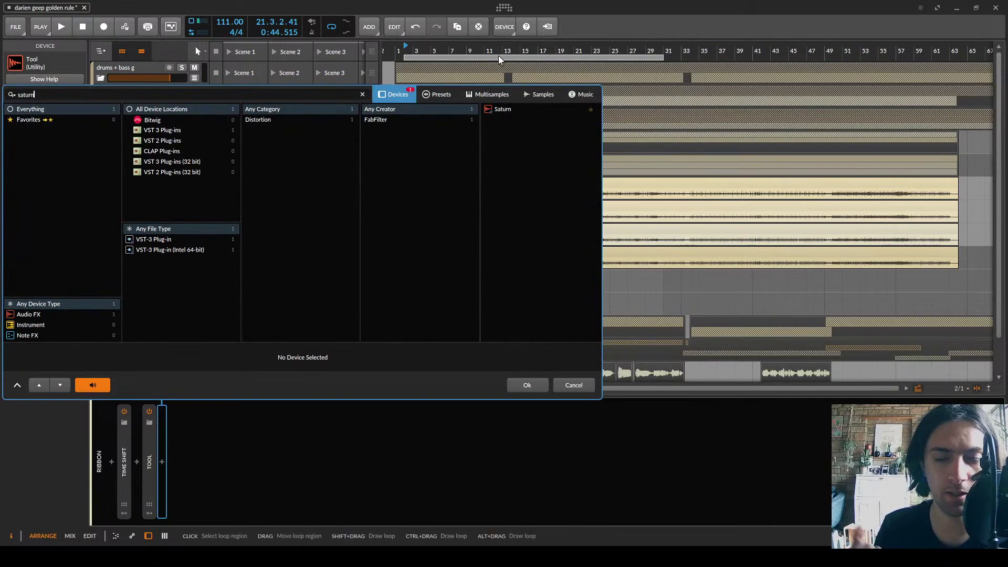
pyautogui.doubleClick(502, 109)
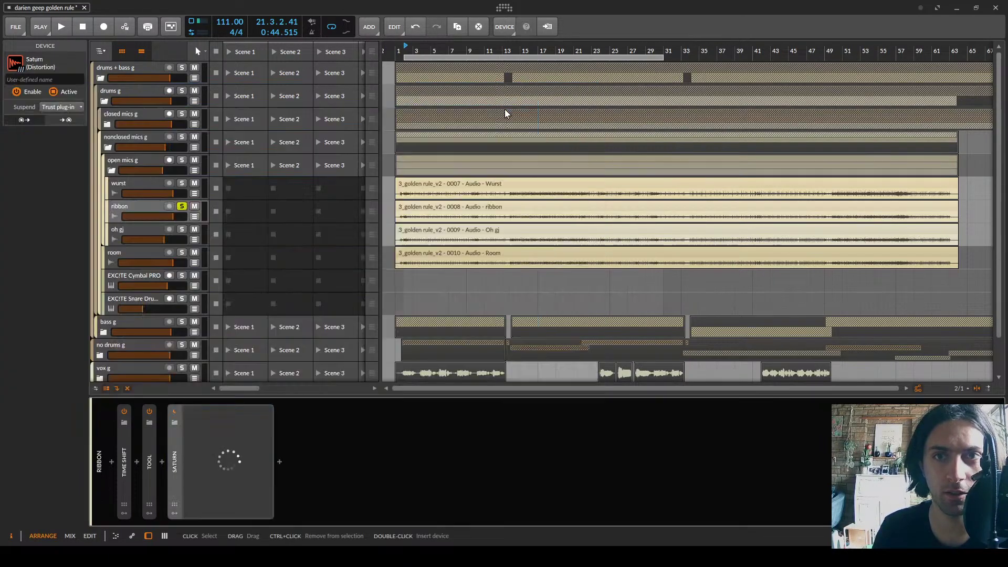
pyautogui.press('space')
pyautogui.press('space')
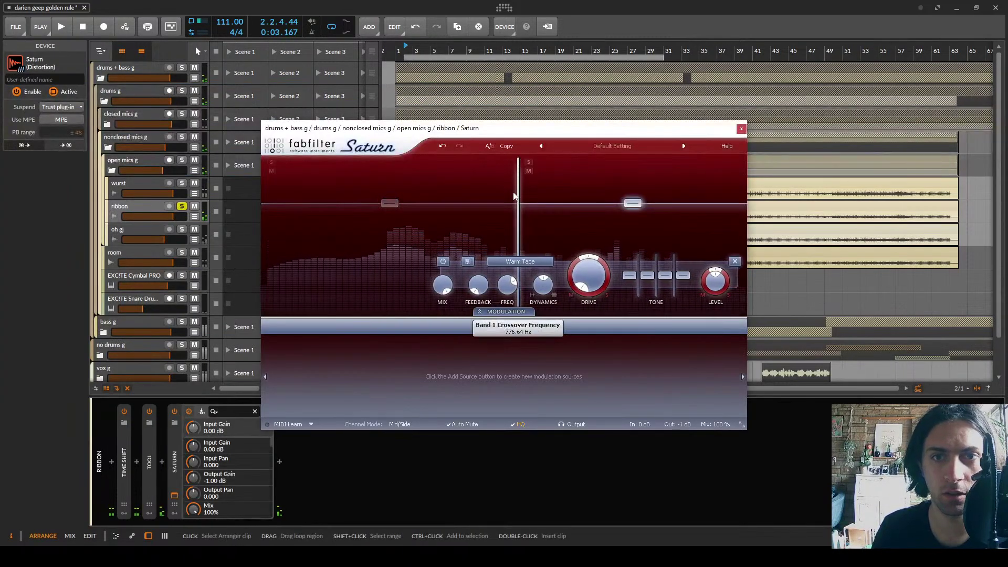
pyautogui.moveTo(515, 194); pyautogui.dragTo(520, 214)
pyautogui.press('space')
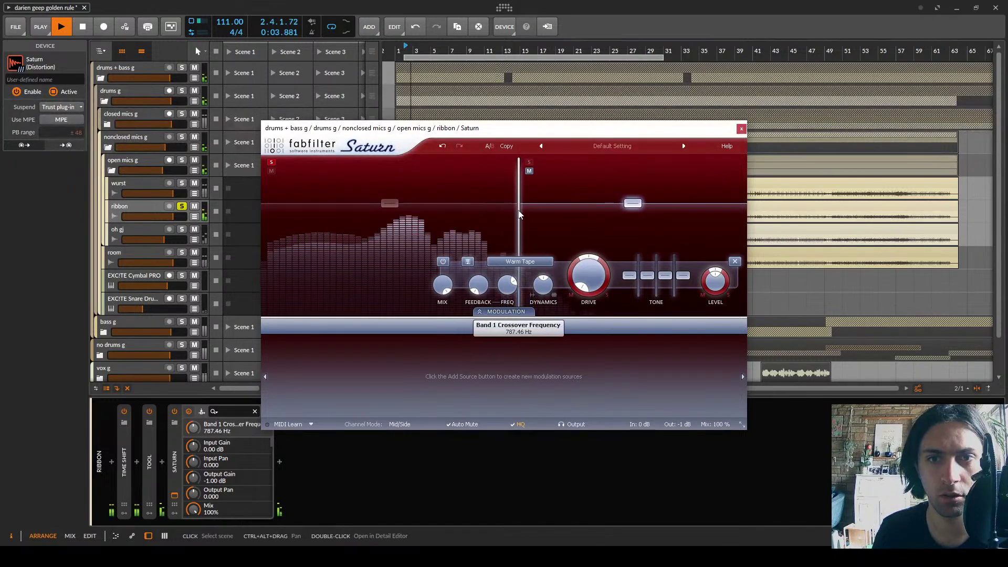
# With Saturn's low band soloed on ribbon, set it to Clean Tube with about 61.6% drive
pyautogui.click(489, 221)
pyautogui.moveTo(425, 278); pyautogui.dragTo(423, 234)
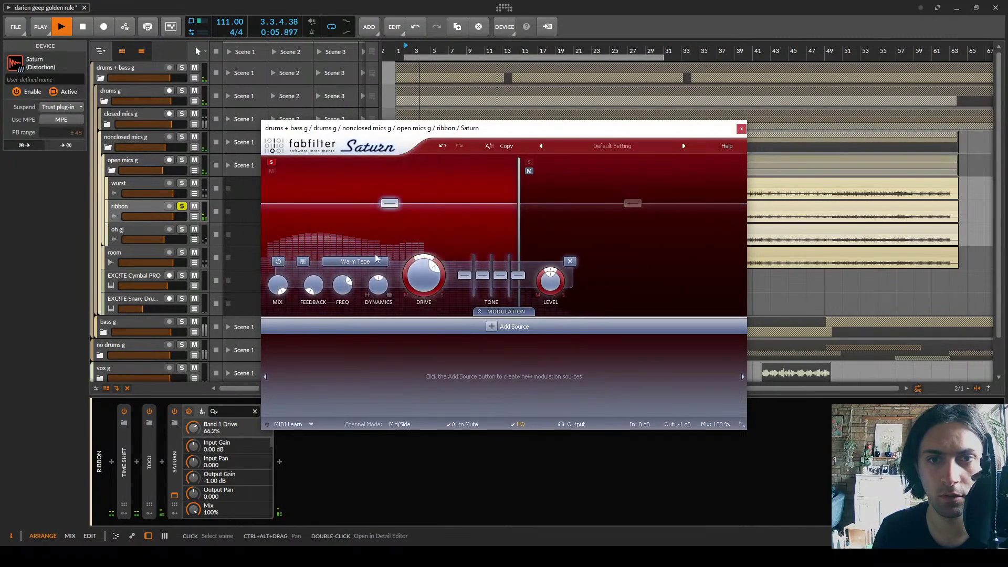
pyautogui.scroll(5, 364, 266)
pyautogui.scroll(-1, 364, 266)
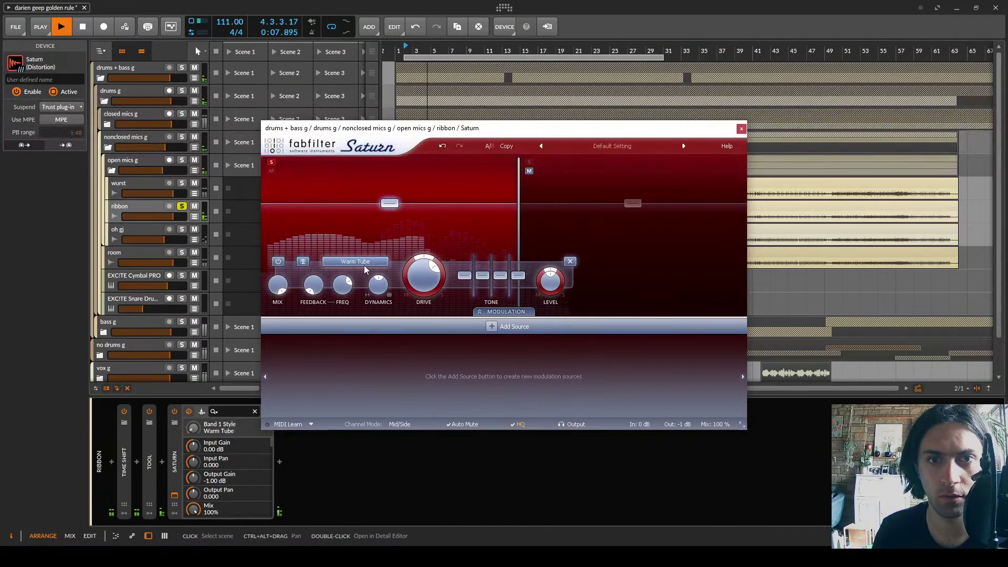
pyautogui.scroll(1, 364, 268)
pyautogui.moveTo(425, 278); pyautogui.dragTo(424, 290)
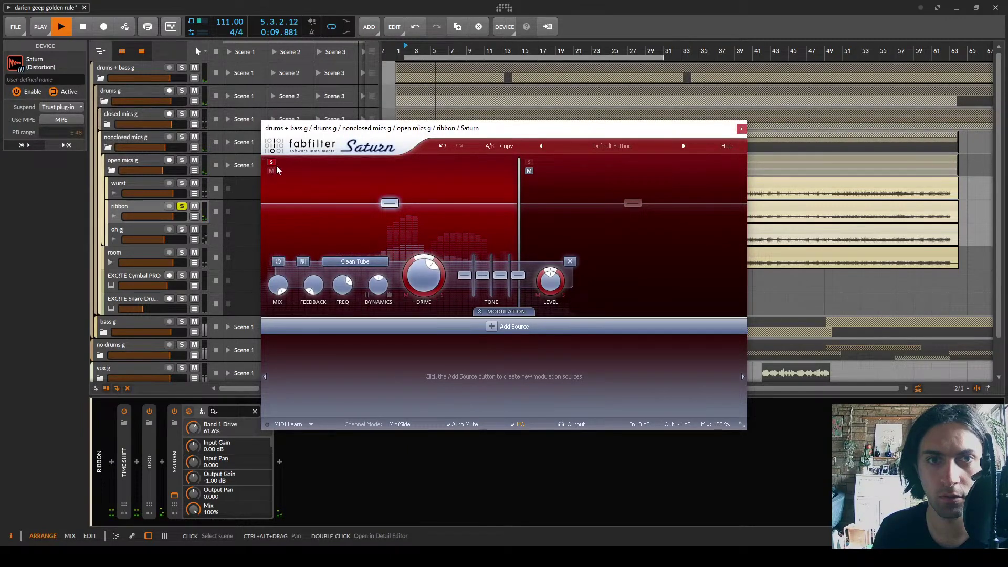
# Audition ribbon's high Saturn band soloed, set it to Warm Tube with 60.6% drive and release its solo
pyautogui.click(529, 162)
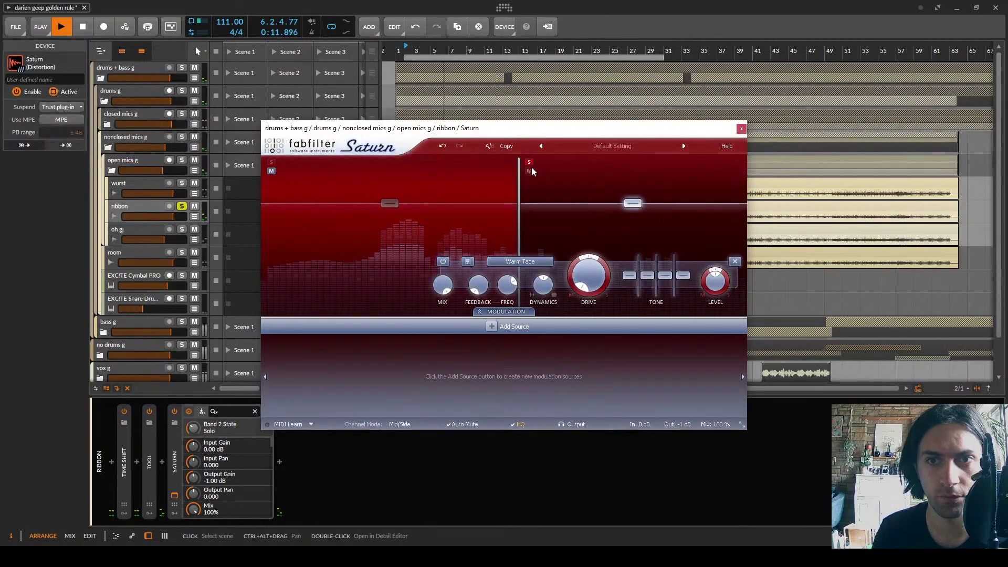
pyautogui.moveTo(590, 278); pyautogui.dragTo(527, 259)
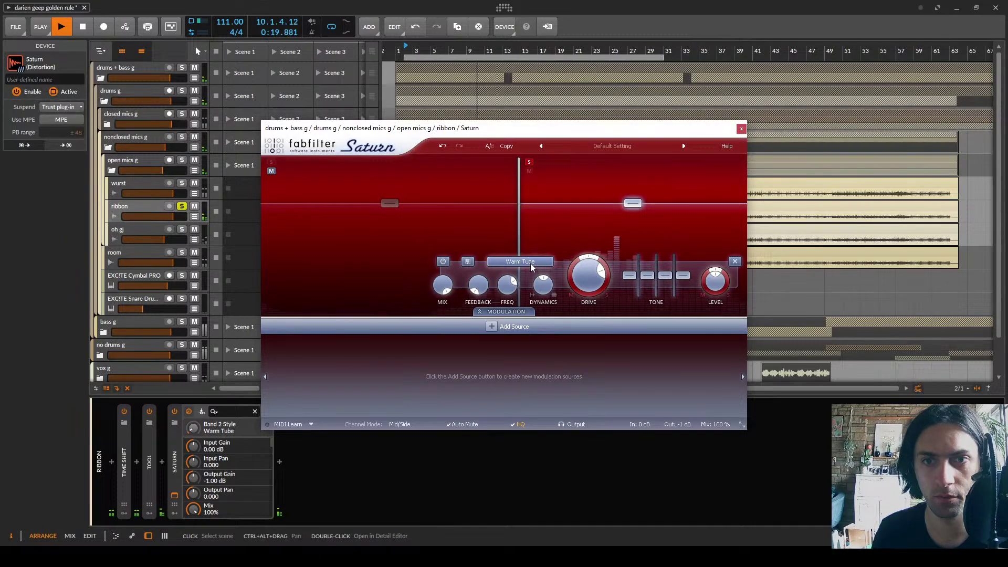
pyautogui.scroll(1, 533, 267)
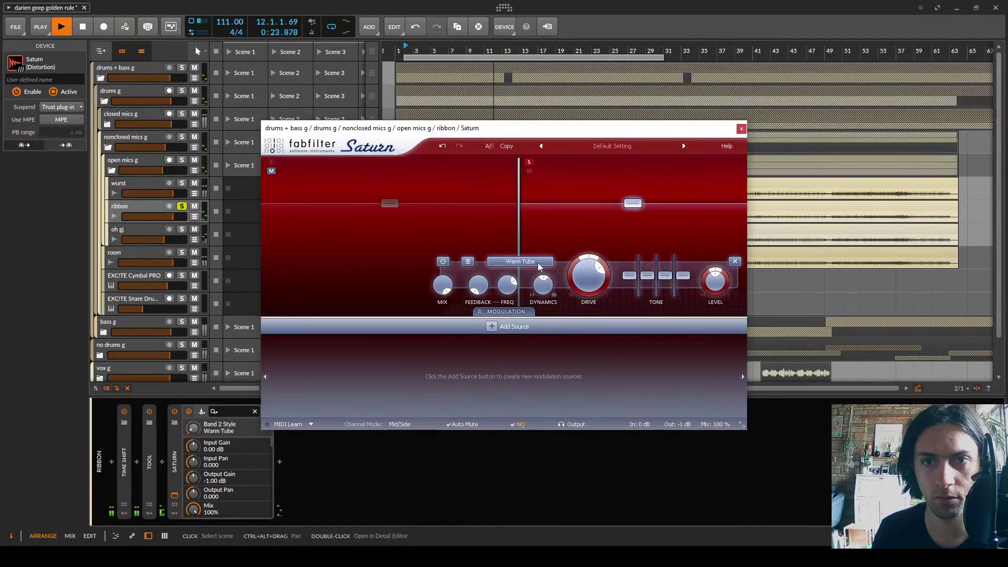
pyautogui.moveTo(586, 280)
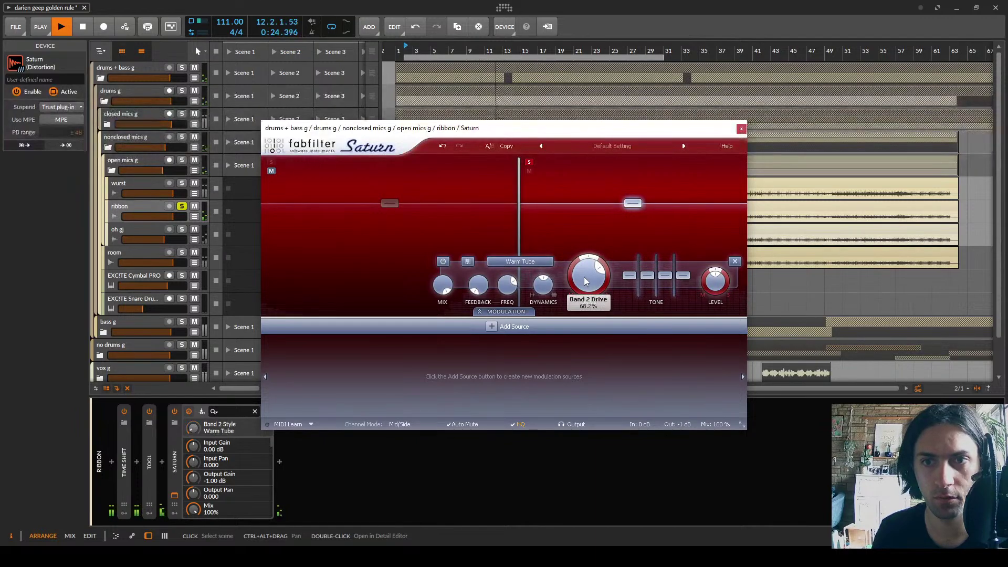
pyautogui.click(529, 163)
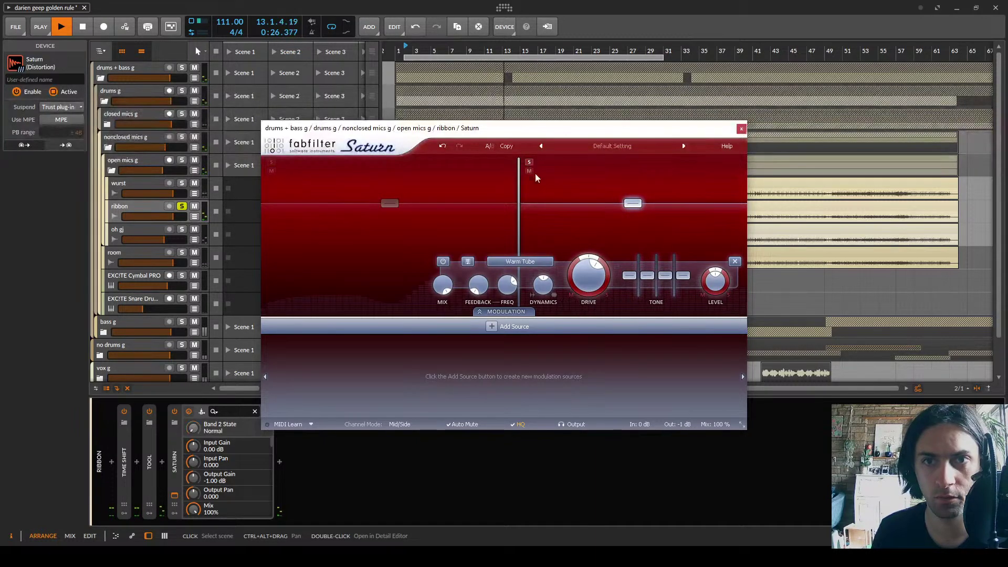
# Compare ribbon with Saturn bypassed and enabled, and fine-tune the high band's drive to 57.9%
pyautogui.click(175, 411)
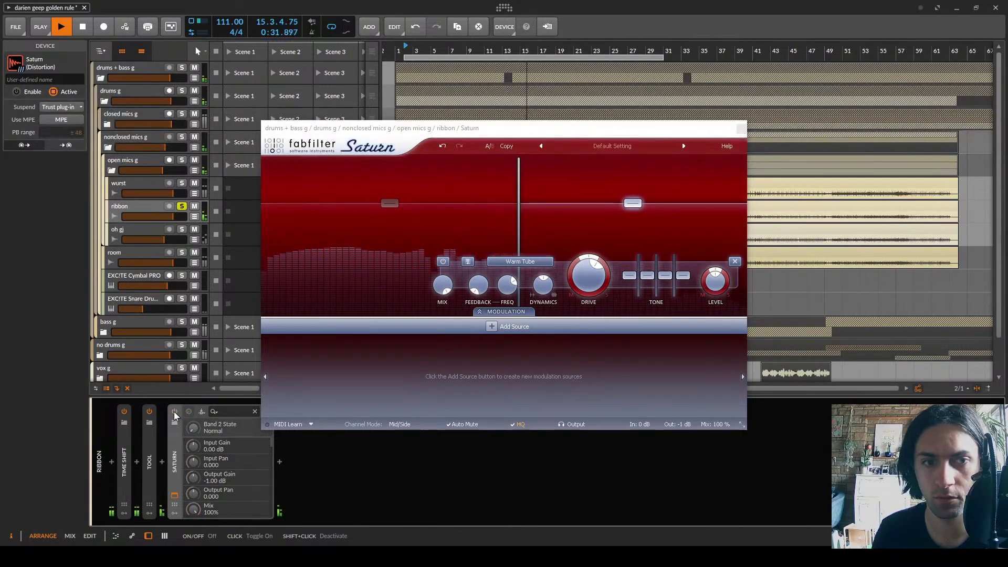
pyautogui.click(175, 412)
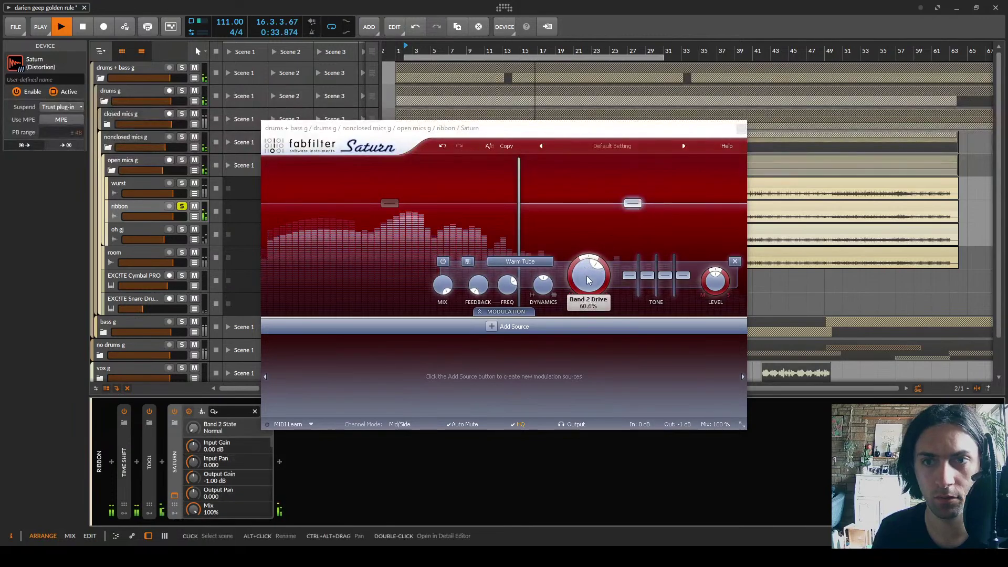
pyautogui.moveTo(588, 275); pyautogui.dragTo(589, 282)
# Audition wurst together with ribbon, move the solo to the oh gj track, select that track and close ribbon's Saturn window
pyautogui.click(183, 186)
pyautogui.click(183, 185)
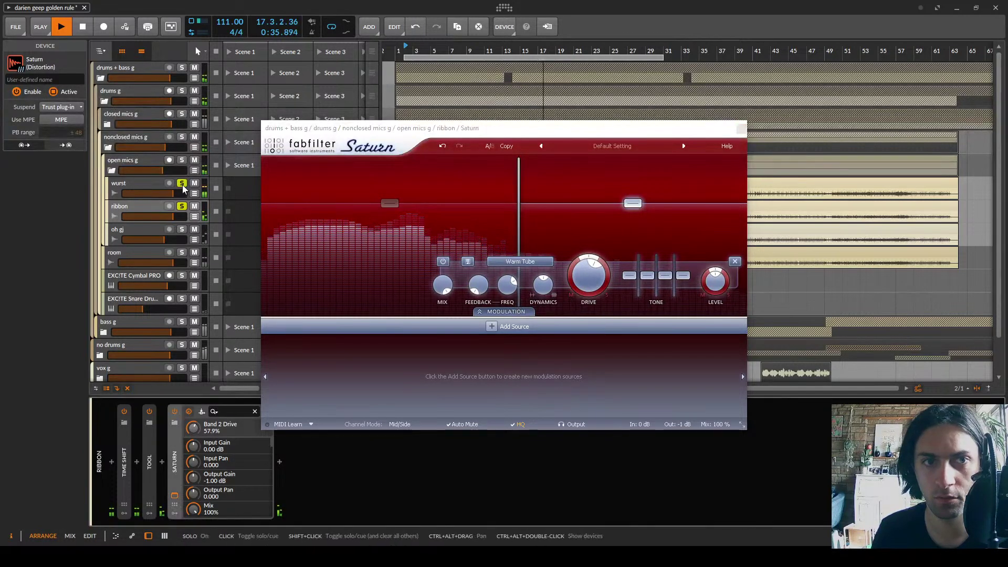
pyautogui.click(183, 184)
pyautogui.click(182, 207)
pyautogui.click(182, 230)
pyautogui.click(125, 233)
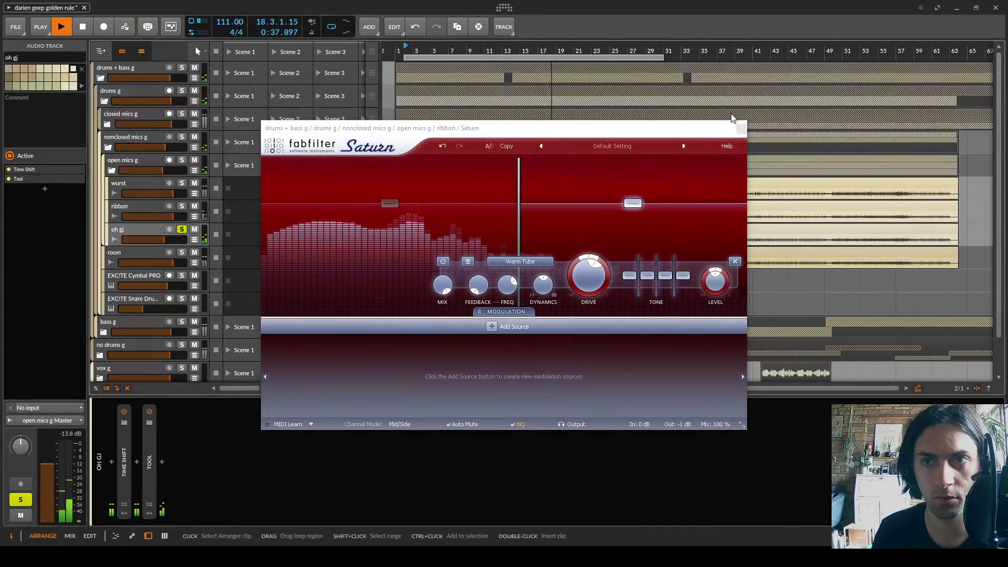
pyautogui.click(740, 128)
# Add Saturn after the Tool device on the oh gj track and split it into two bands at about 1062 Hz
pyautogui.doubleClick(167, 465)
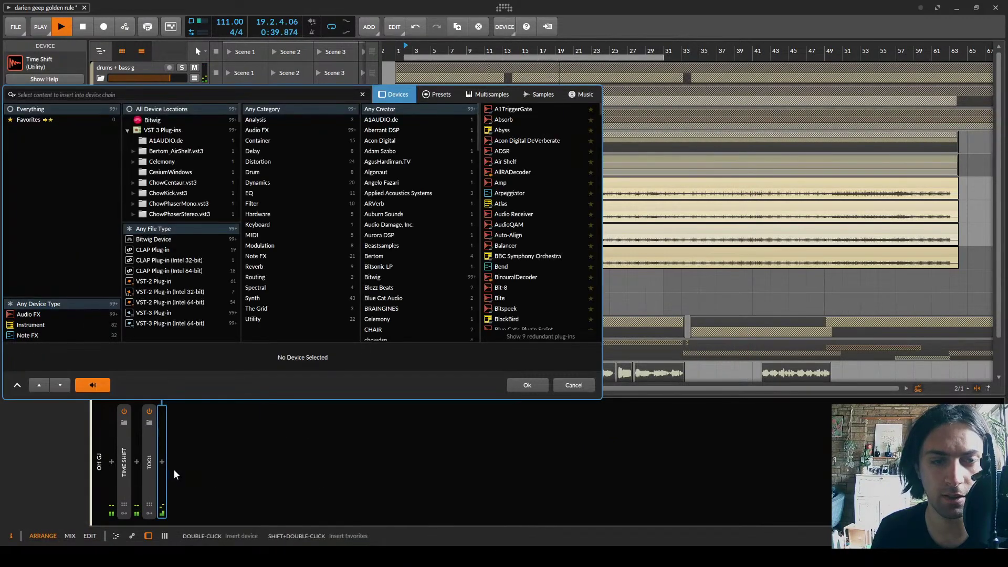
pyautogui.write('saturn')
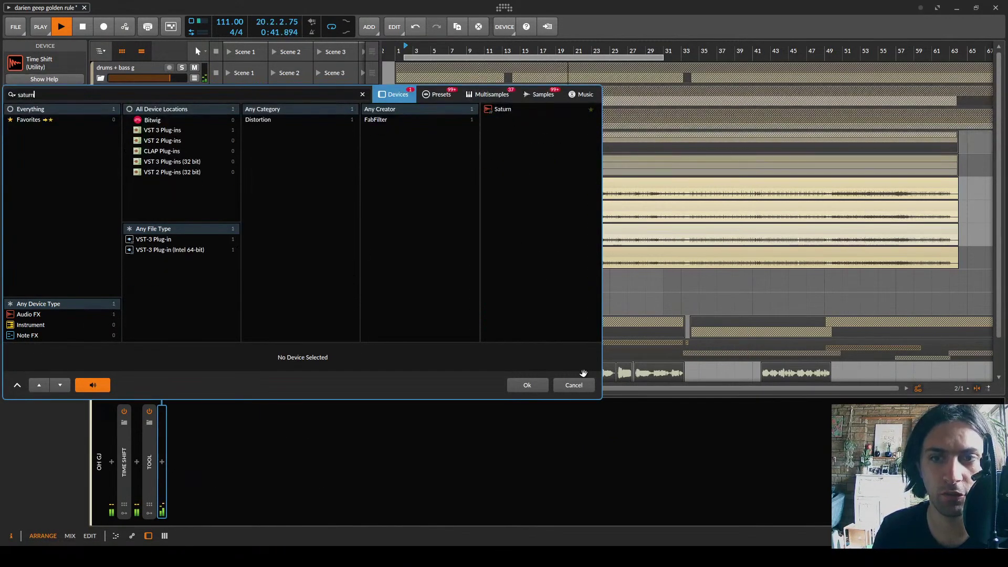
pyautogui.doubleClick(515, 109)
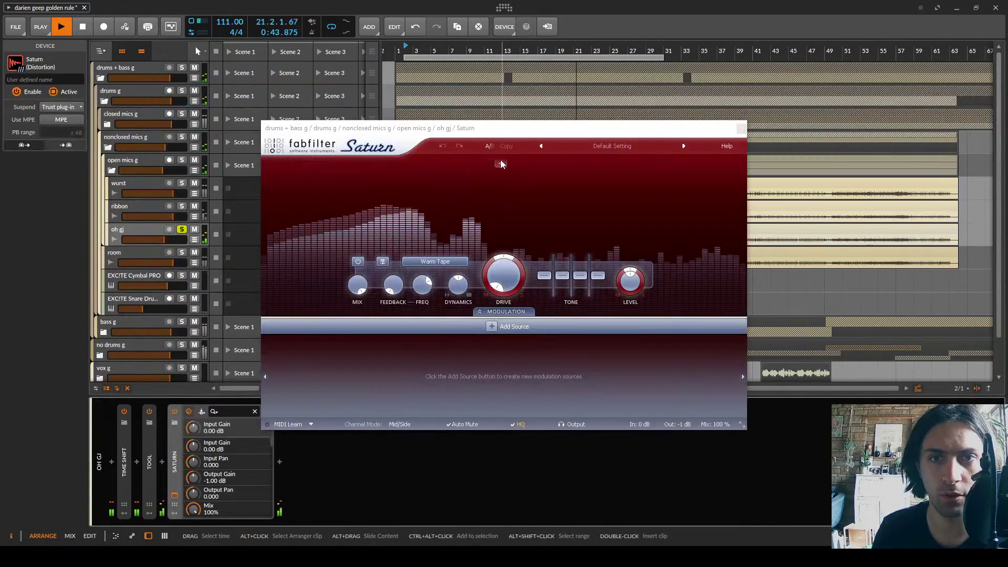
pyautogui.moveTo(501, 200); pyautogui.dragTo(539, 207)
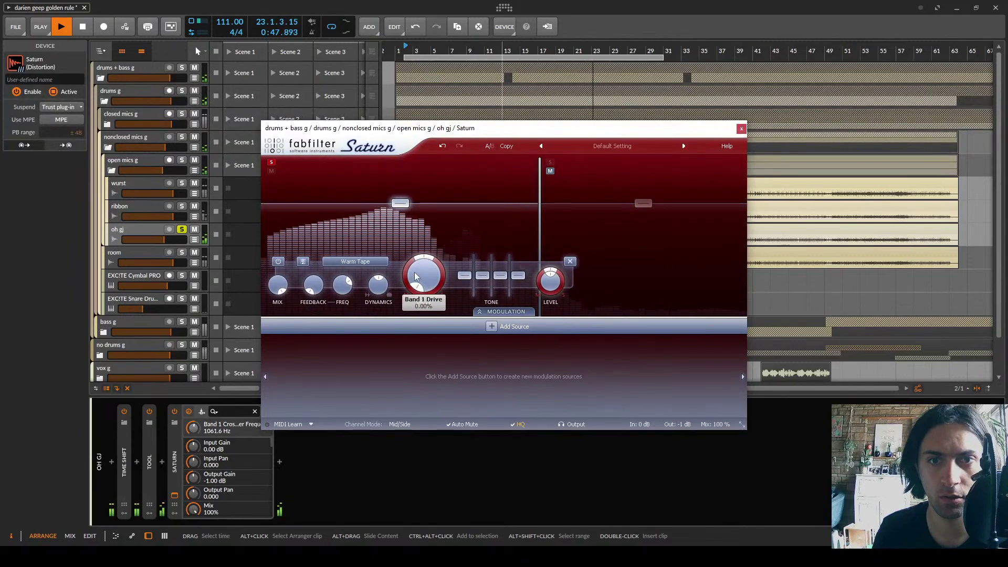
pyautogui.moveTo(419, 205); pyautogui.dragTo(419, 244)
pyautogui.click(424, 310)
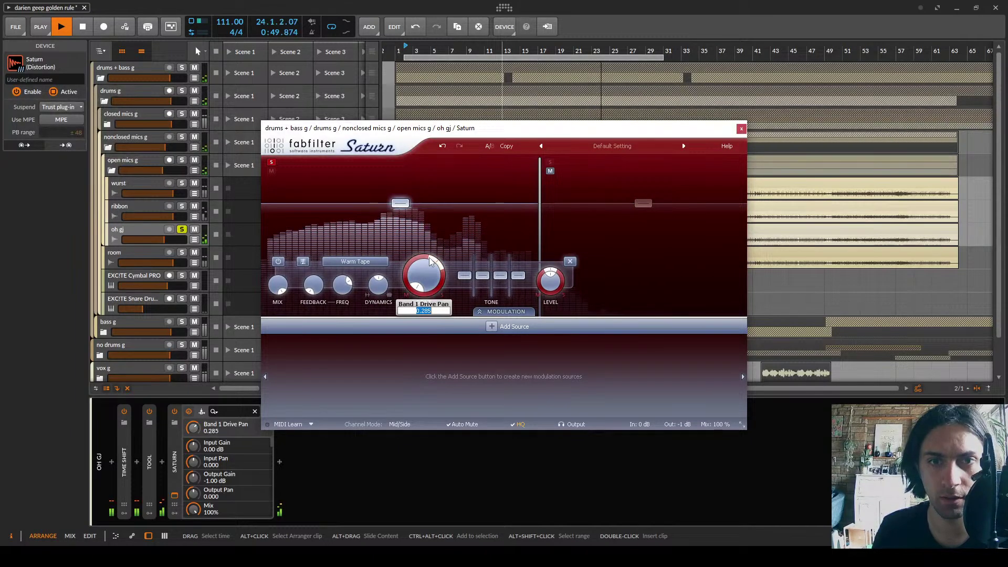
pyautogui.write('0')
pyautogui.press('Return')
# Compare tube styles on oh gj's soloed low Saturn band and set it to Warm Tube with 63.7% drive
pyautogui.moveTo(424, 275); pyautogui.dragTo(426, 205)
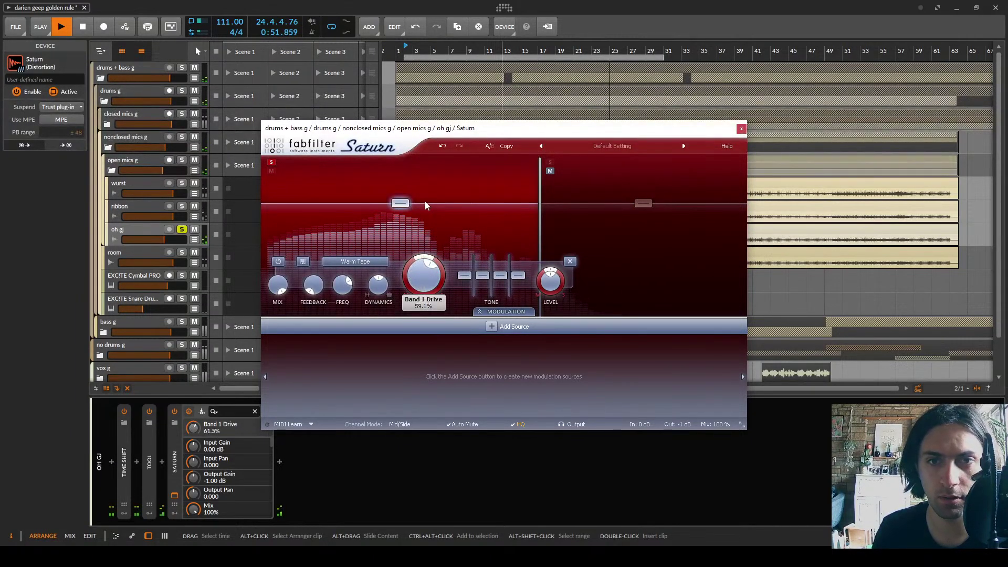
pyautogui.scroll(3, 359, 265)
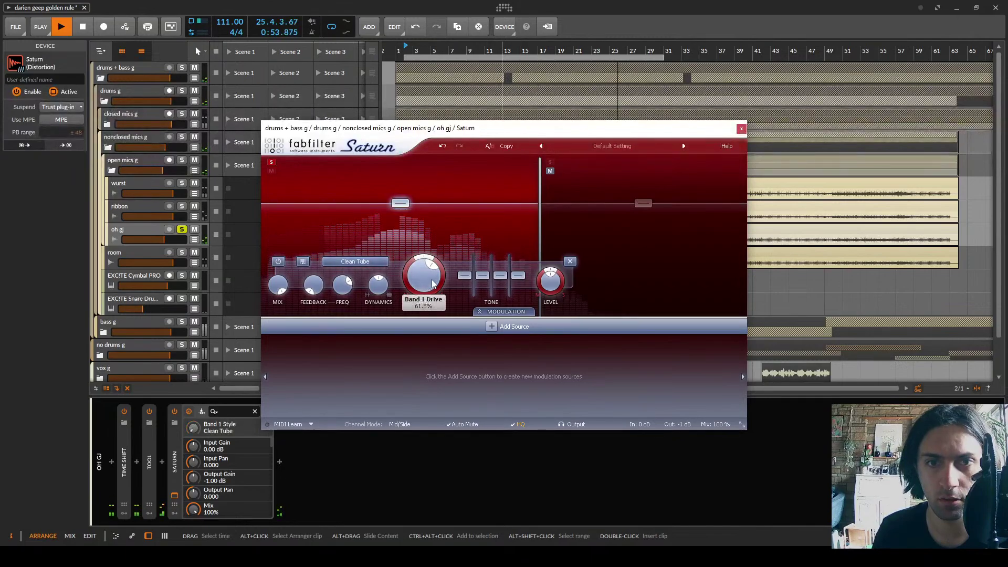
pyautogui.moveTo(423, 273); pyautogui.dragTo(422, 237)
pyautogui.scroll(-1, 363, 263)
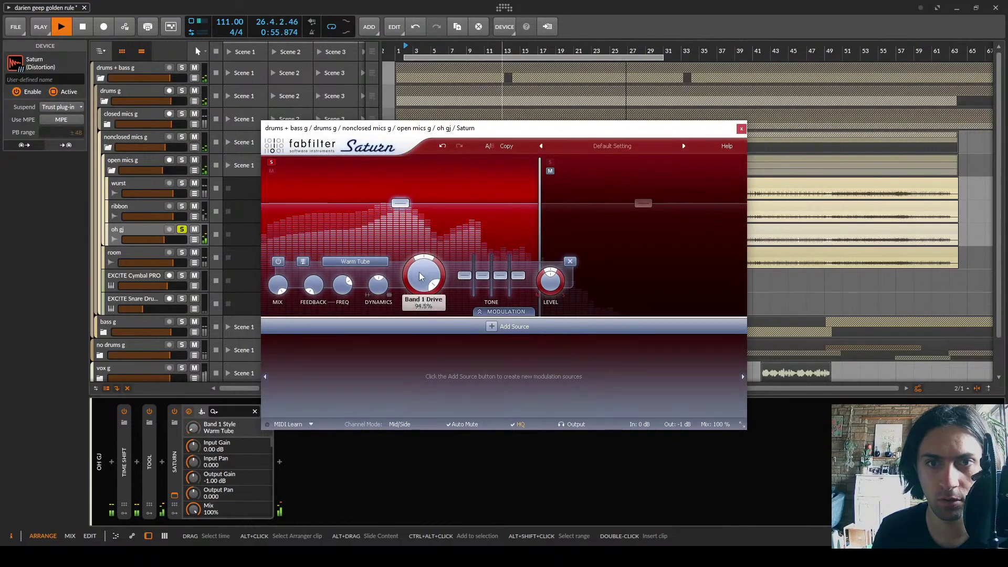
pyautogui.moveTo(423, 274); pyautogui.dragTo(420, 314)
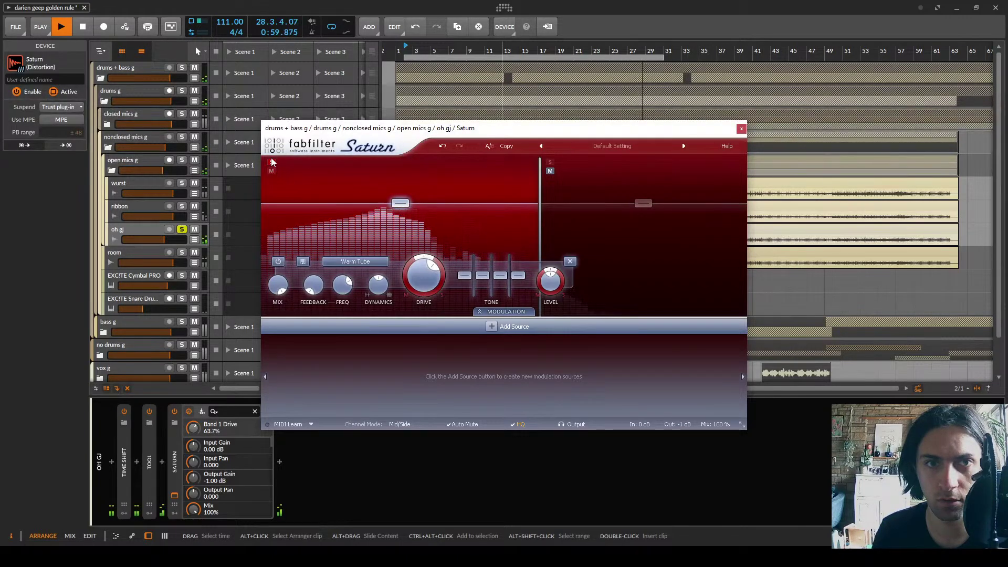
# Audition oh gj's high Saturn band soloed, set it to Broken Tube with about 70.9% drive and release its solo
pyautogui.click(549, 162)
pyautogui.click(590, 257)
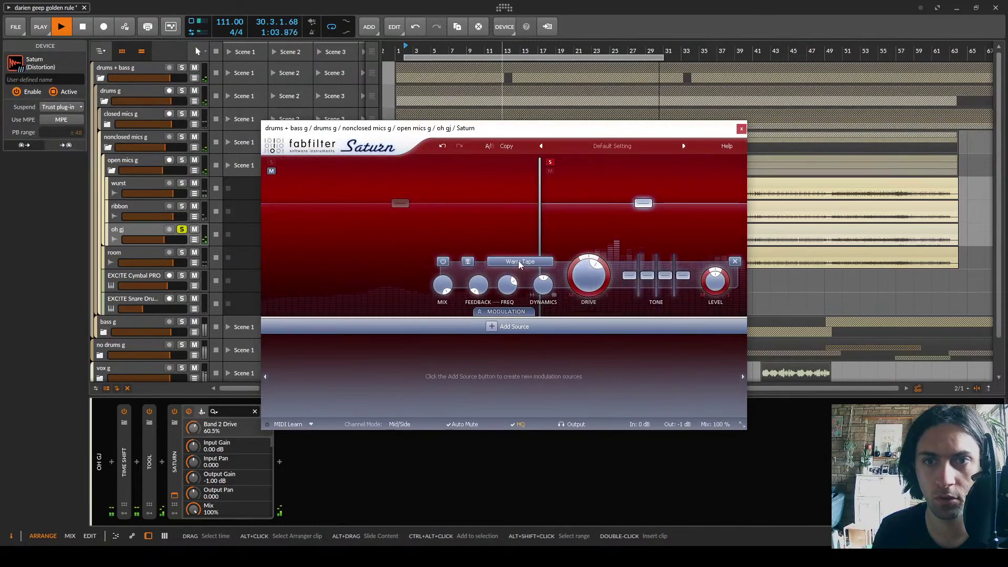
pyautogui.scroll(-1, 519, 263)
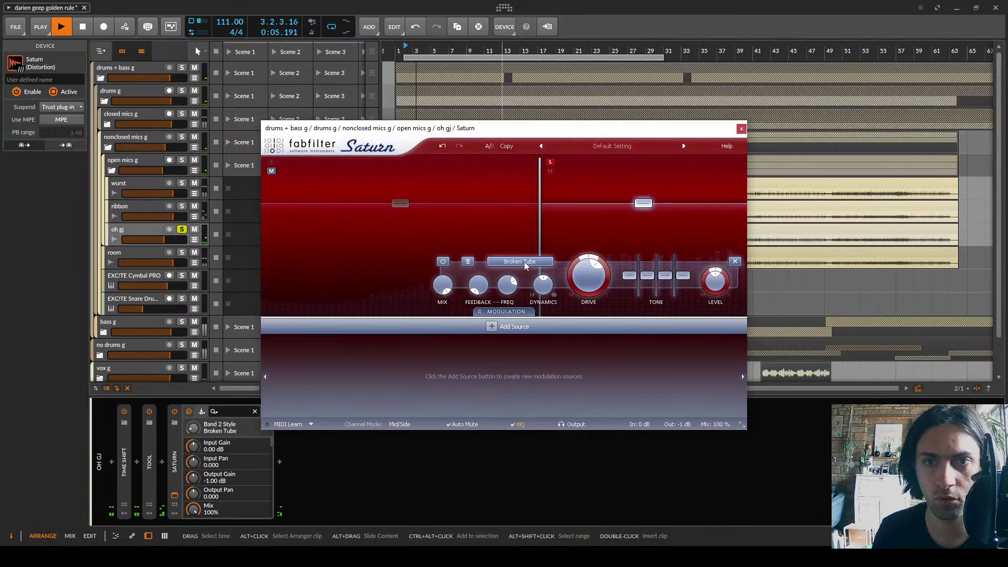
pyautogui.moveTo(590, 279)
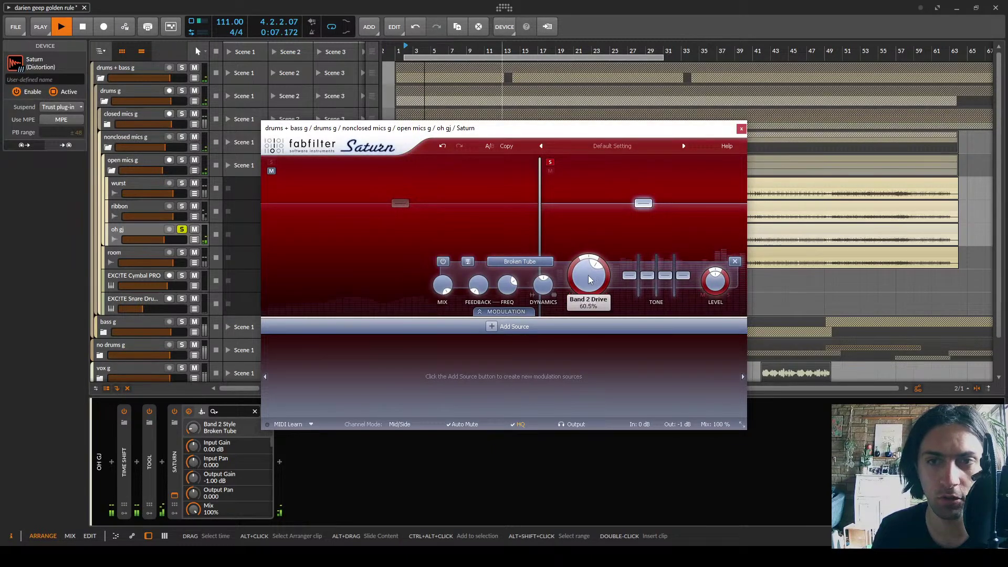
pyautogui.moveTo(588, 285); pyautogui.dragTo(584, 254)
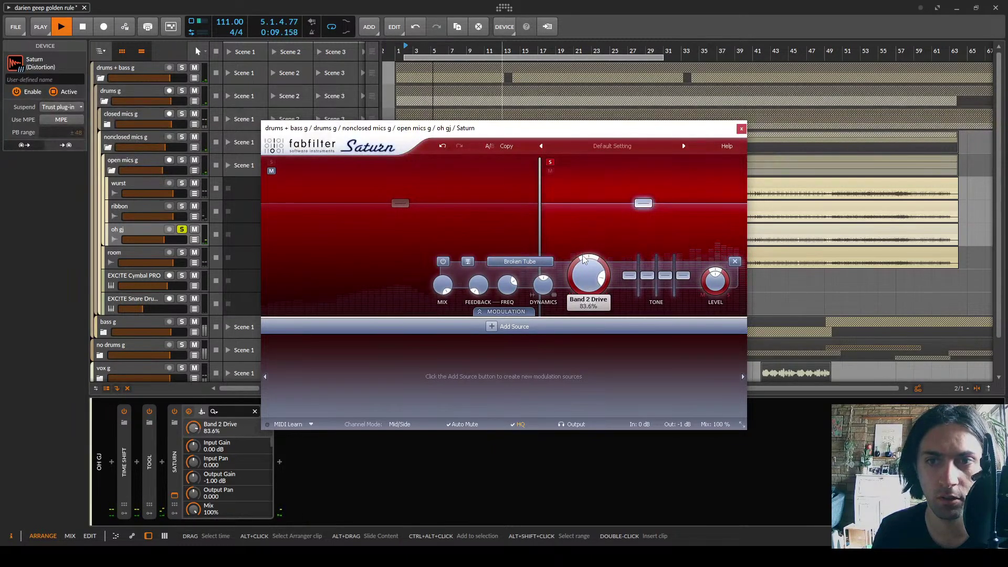
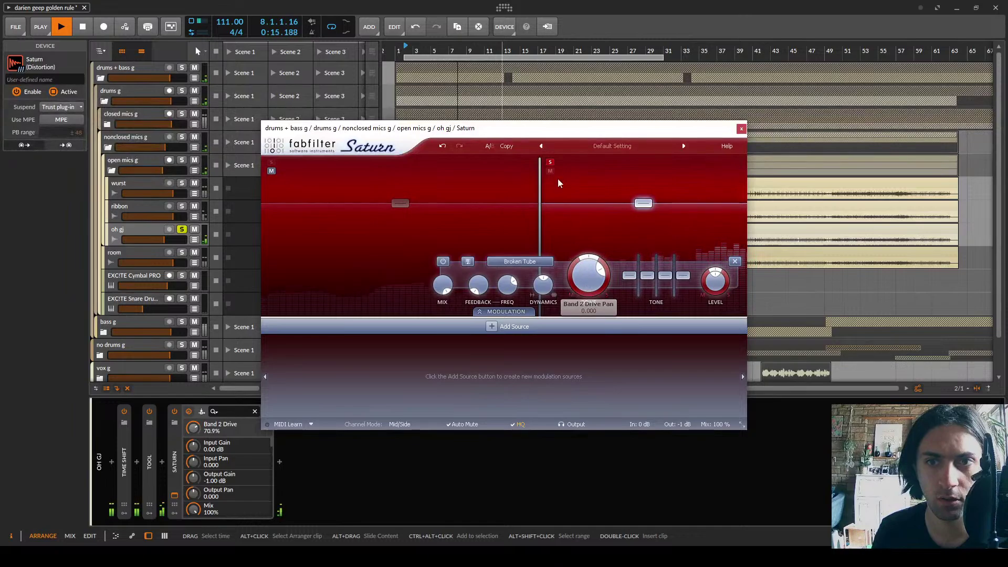
pyautogui.click(550, 162)
# Unsolo oh gj, set its high band's drive to 54.9% against the full mix, stop playback and close Saturn
pyautogui.moveTo(590, 277); pyautogui.dragTo(588, 280)
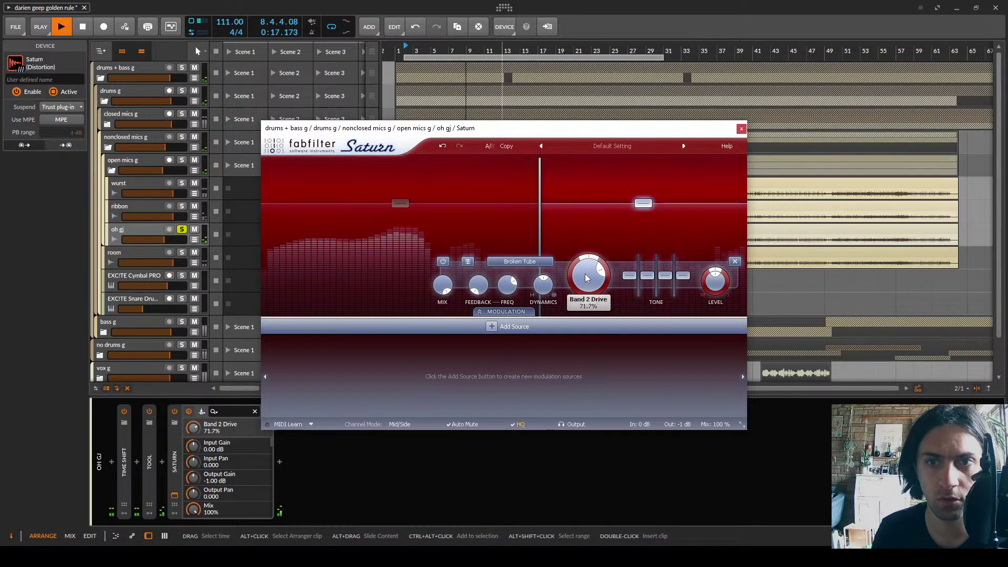
pyautogui.click(182, 229)
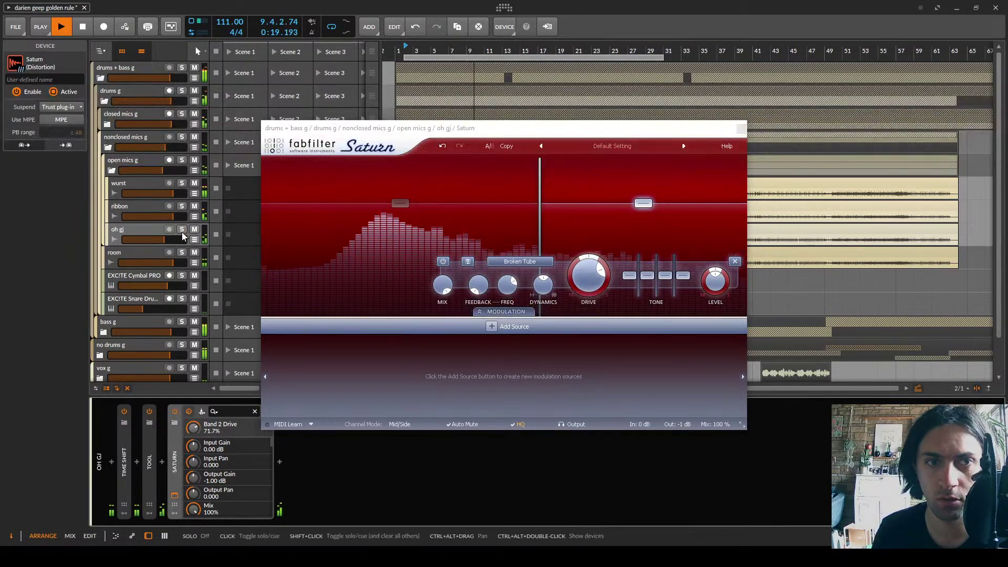
pyautogui.moveTo(584, 285)
pyautogui.mouseDown()
pyautogui.moveTo(587, 267)
pyautogui.moveTo(589, 279)
pyautogui.mouseUp()
pyautogui.moveTo(588, 288); pyautogui.dragTo(593, 301)
pyautogui.press('space')
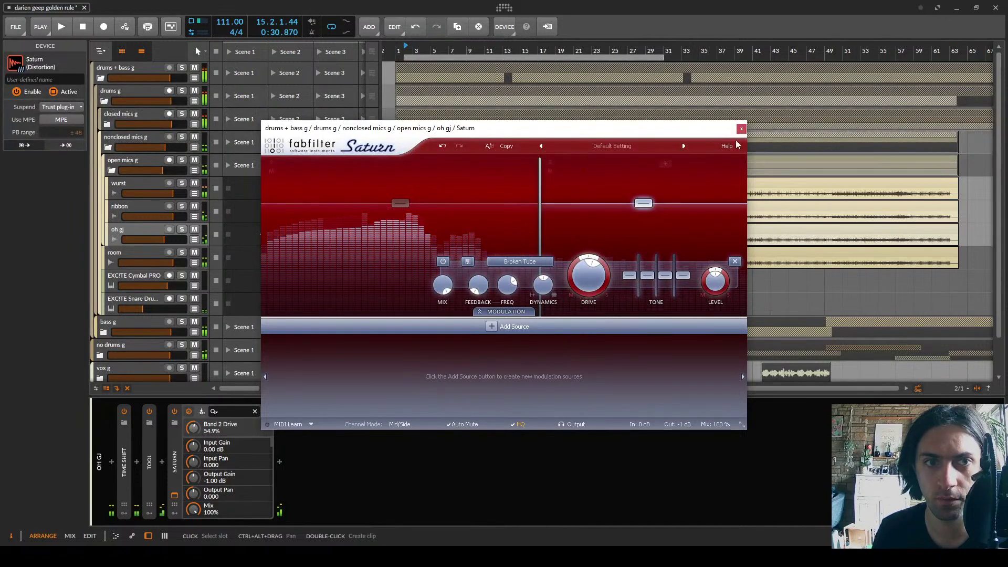
pyautogui.click(740, 128)
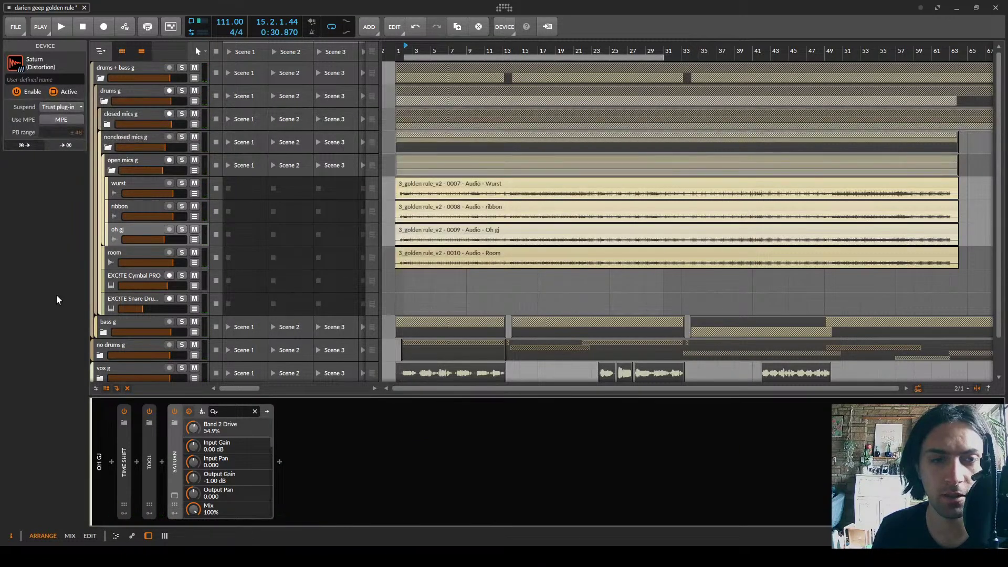
# Solo the room track, add Saturn after its Pro-Q 2 and split it into two bands at about 673 Hz, low band soloed
pyautogui.click(180, 253)
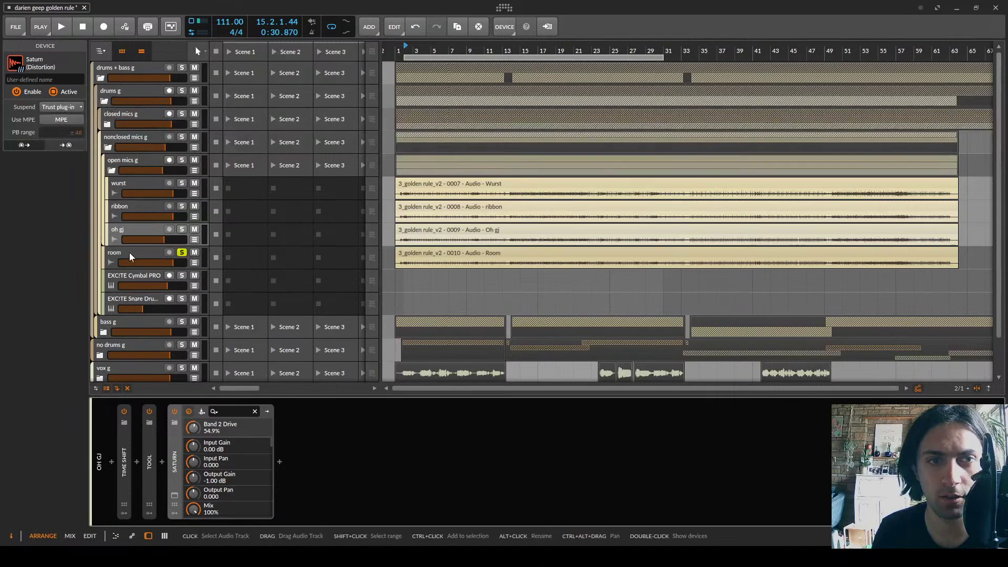
pyautogui.click(129, 254)
pyautogui.doubleClick(123, 464)
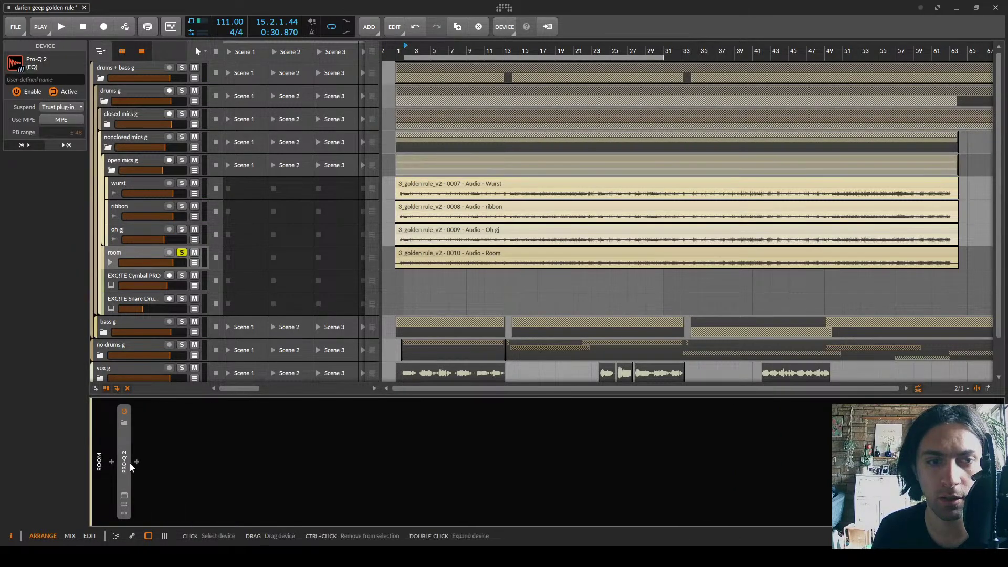
pyautogui.click(137, 465)
pyautogui.write('saturn')
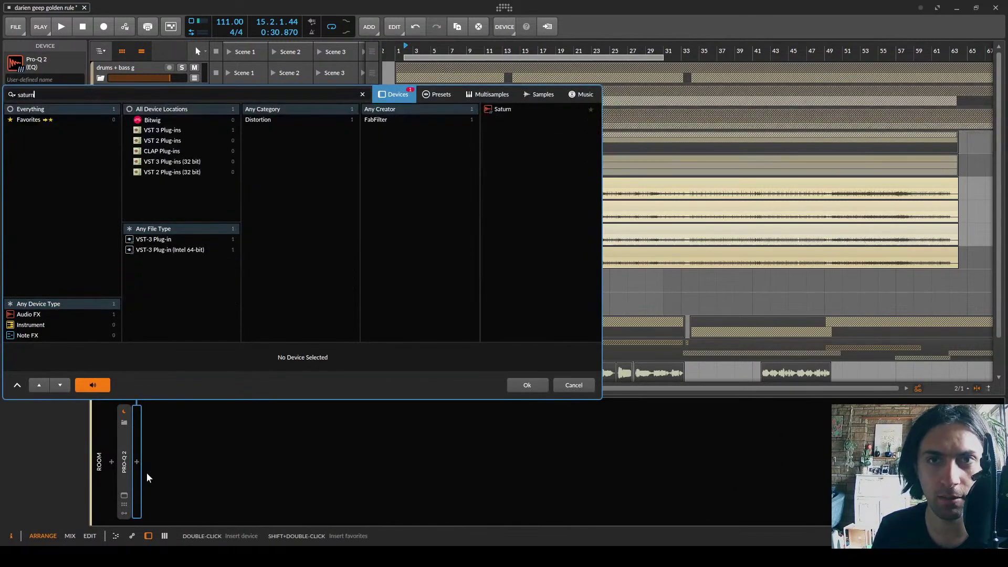
pyautogui.doubleClick(504, 110)
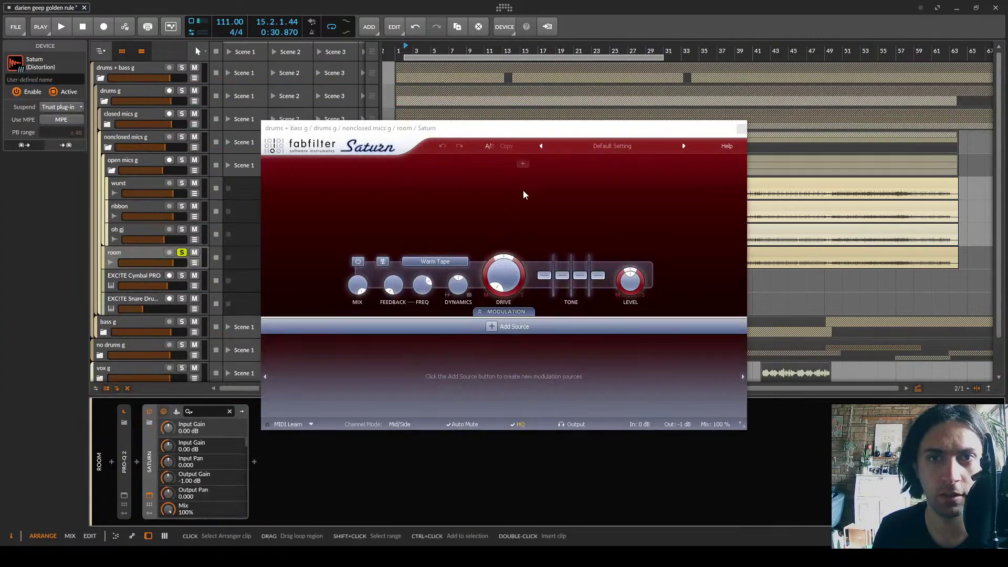
pyautogui.click(269, 163)
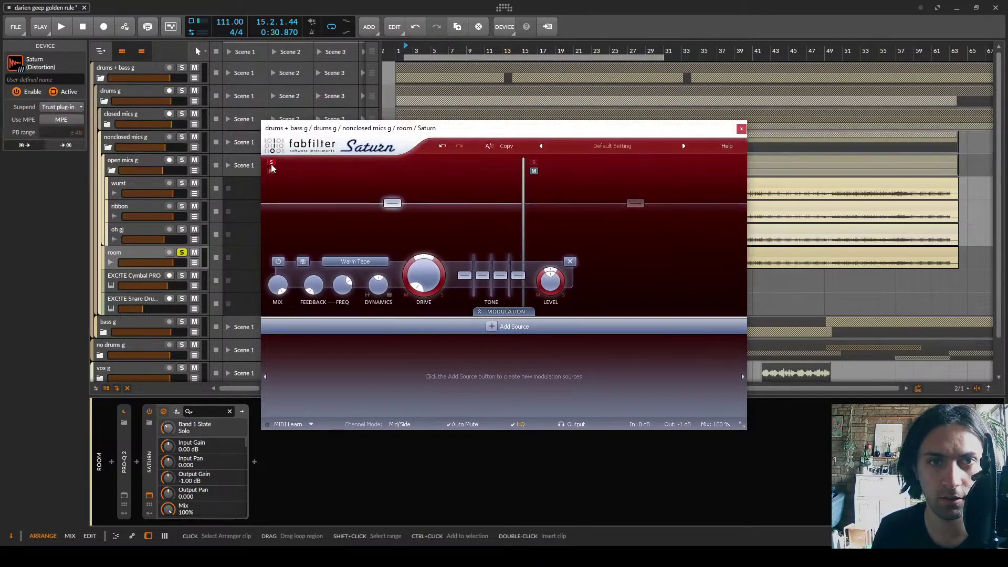
pyautogui.press('space')
pyautogui.moveTo(523, 208); pyautogui.dragTo(506, 211)
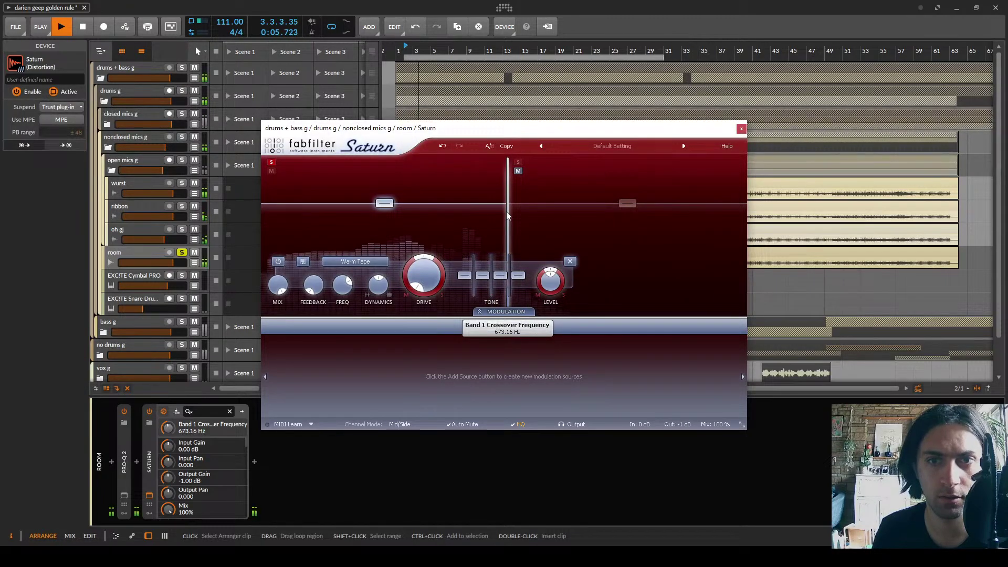
# Set the room Saturn's soloed low band to Clean Tube with about 28.7% drive during playback
pyautogui.moveTo(417, 271); pyautogui.dragTo(424, 230)
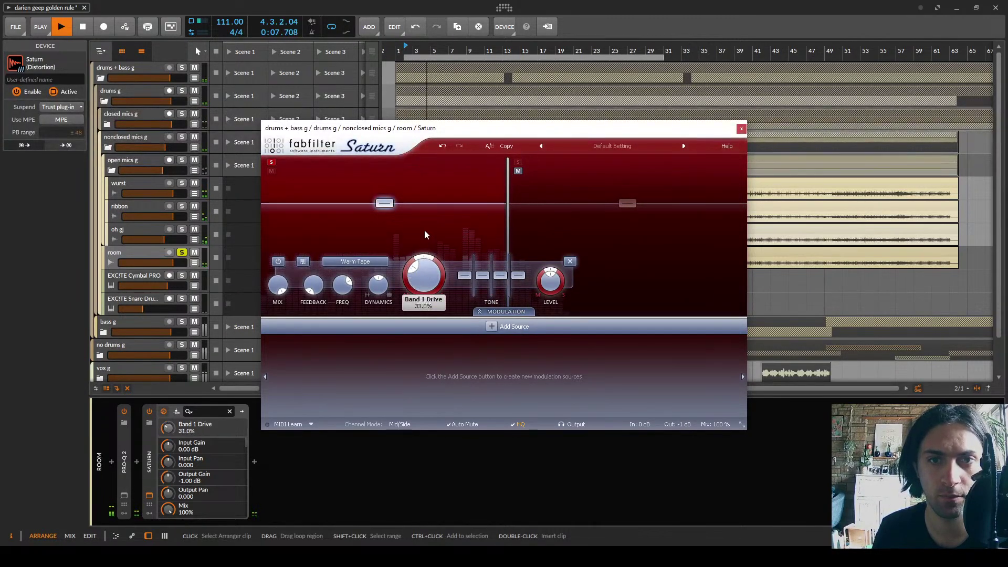
pyautogui.scroll(4, 364, 263)
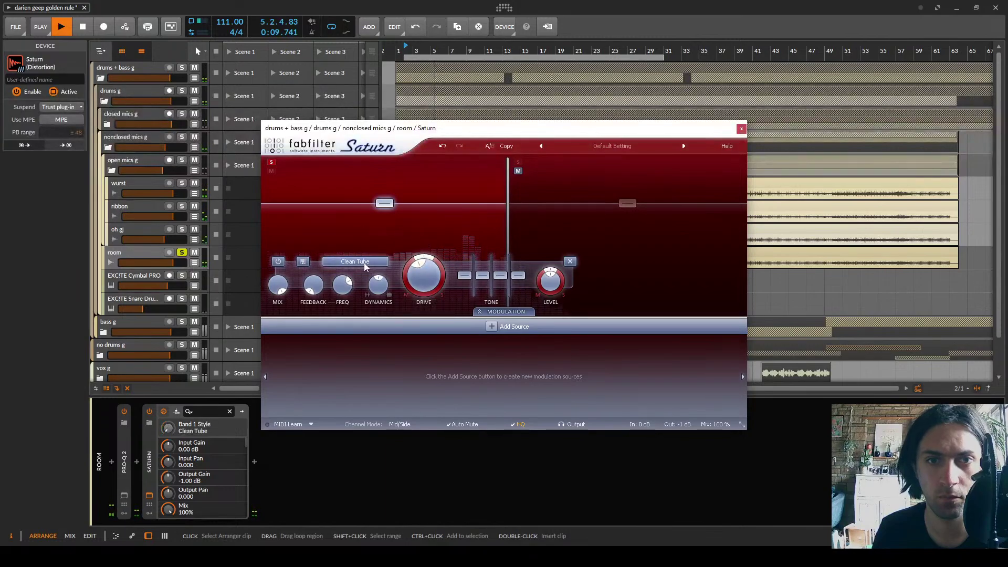
pyautogui.moveTo(416, 272)
pyautogui.moveTo(416, 272); pyautogui.dragTo(431, 291)
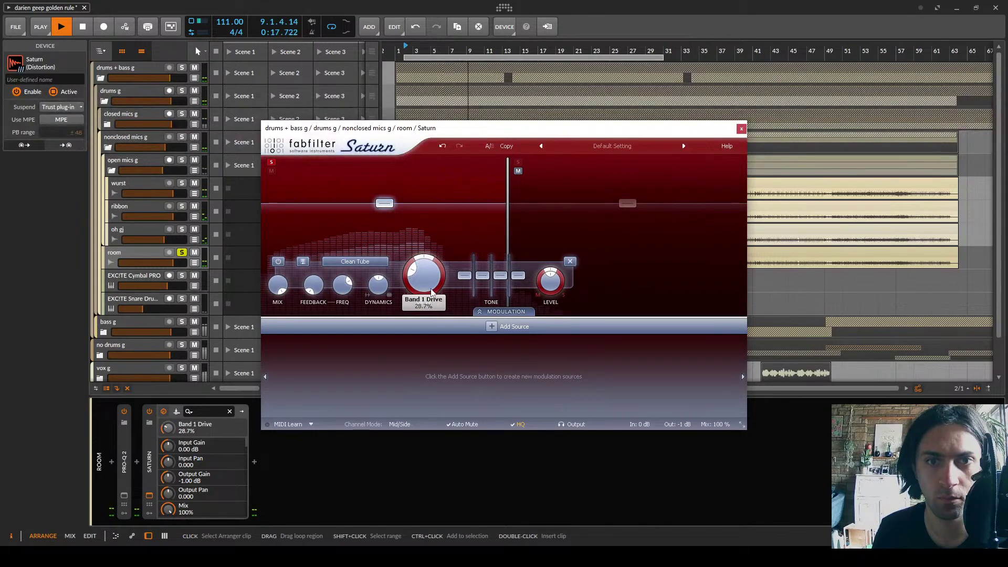
# Solo the room Saturn's high band and set its Warm Tape drive to about 28.8%
pyautogui.click(518, 170)
pyautogui.click(518, 162)
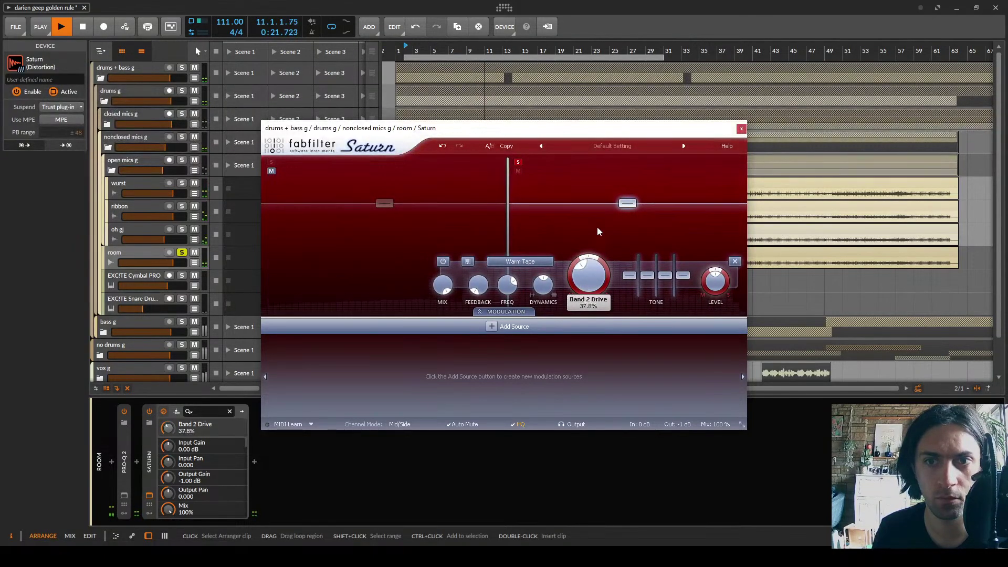
pyautogui.moveTo(596, 226); pyautogui.dragTo(593, 272)
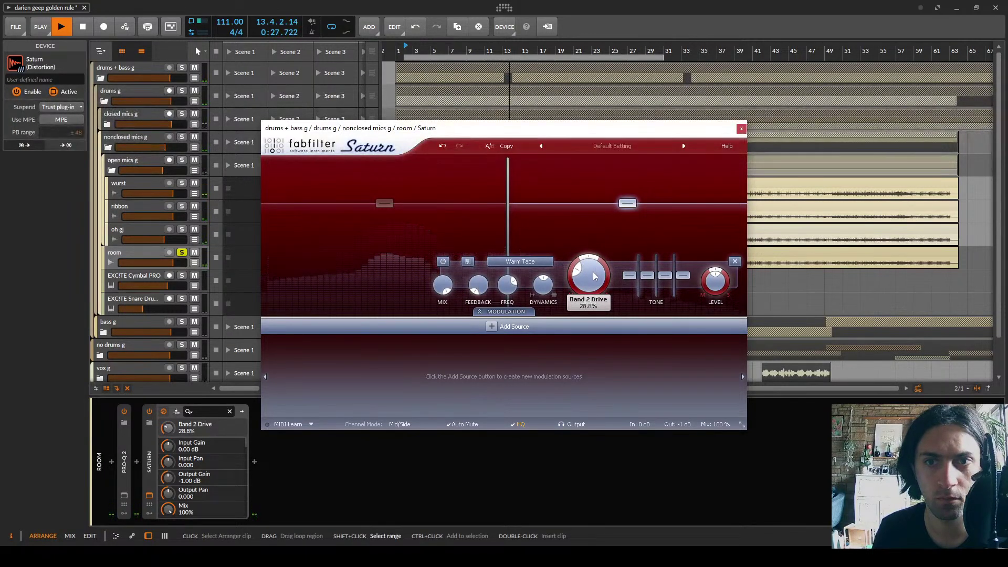
# Compare the room track with and without Saturn, inspect its Pro-Q 2 curve and close both plug-in windows
pyautogui.click(149, 410)
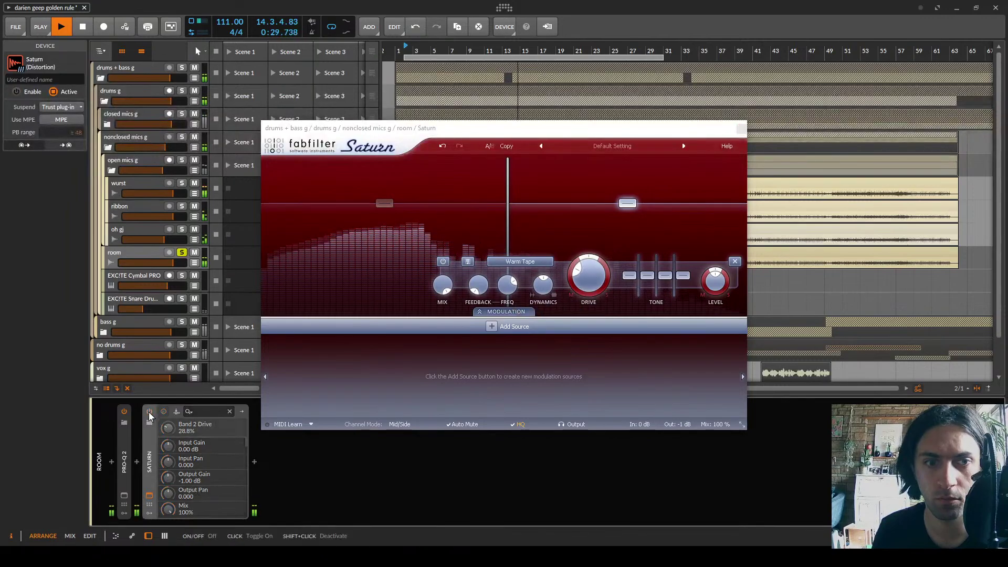
pyautogui.click(149, 412)
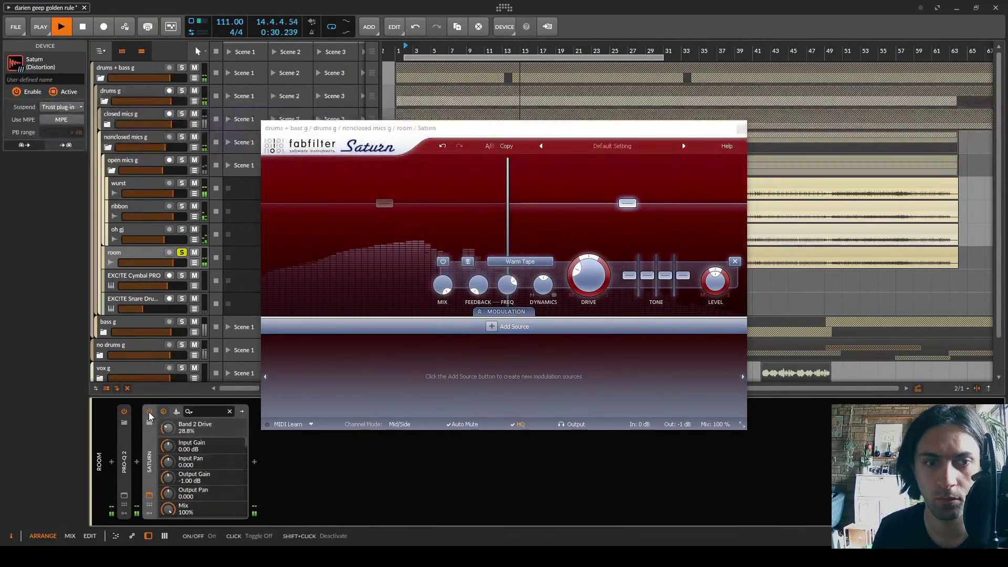
pyautogui.click(123, 496)
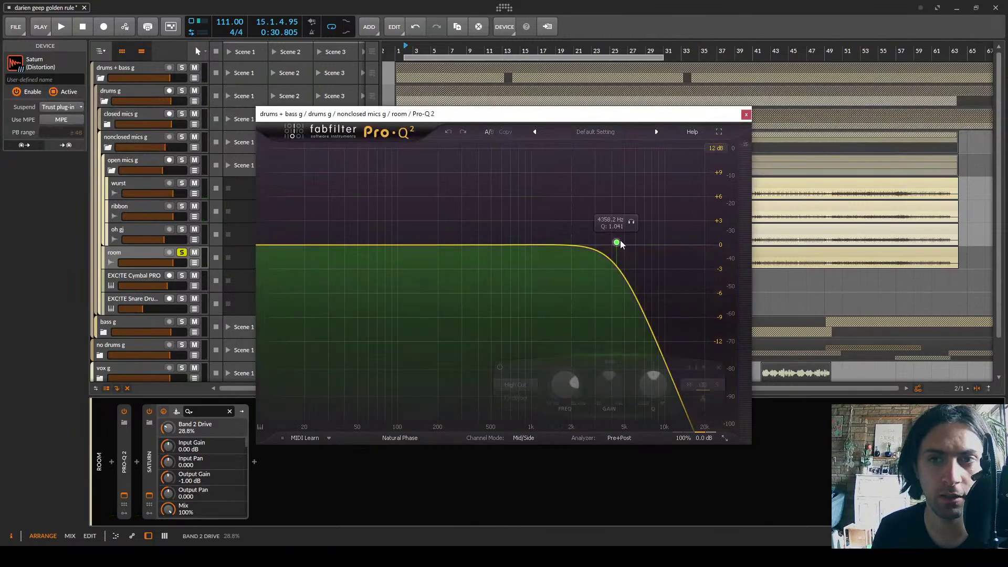
pyautogui.click(746, 114)
pyautogui.click(740, 128)
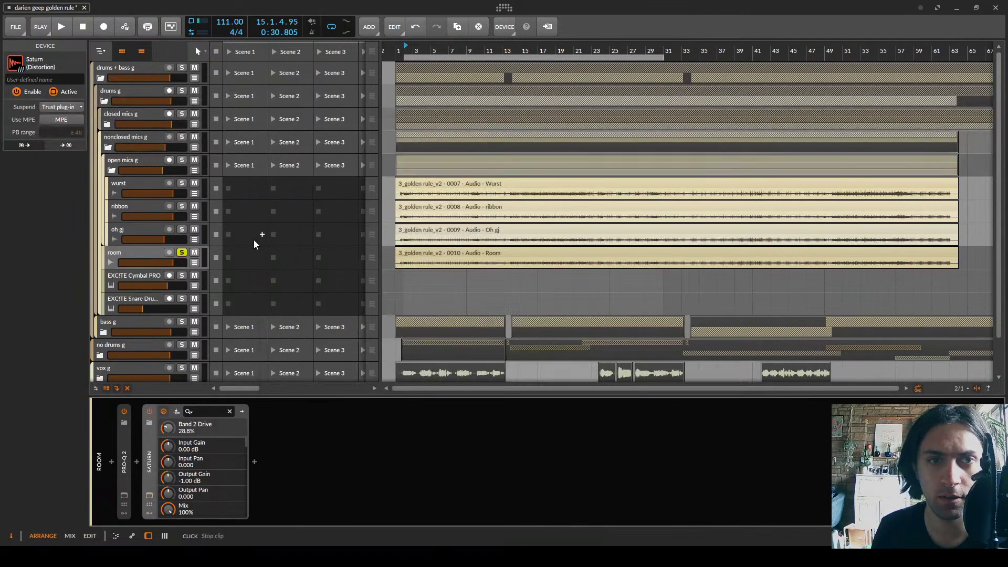
# Play the open mics g group soloed, compare it with the room track, and solo the whole nonclosed mics g group
pyautogui.click(181, 159)
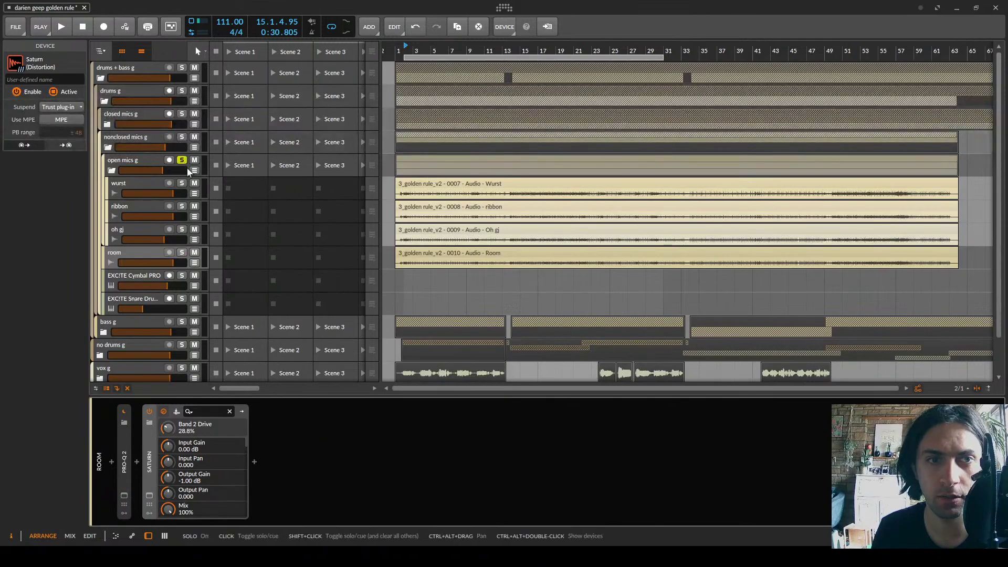
pyautogui.press('space')
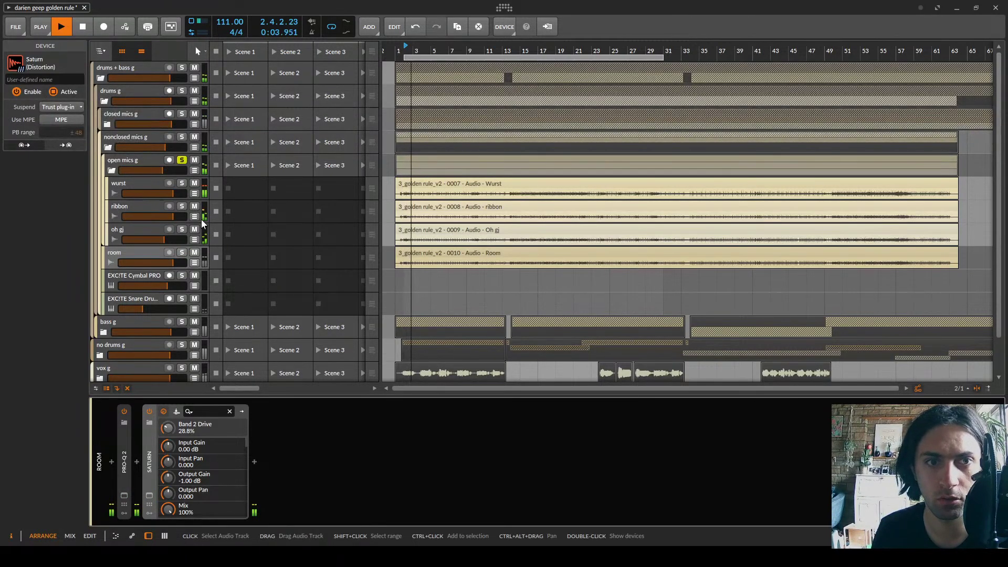
pyautogui.click(145, 254)
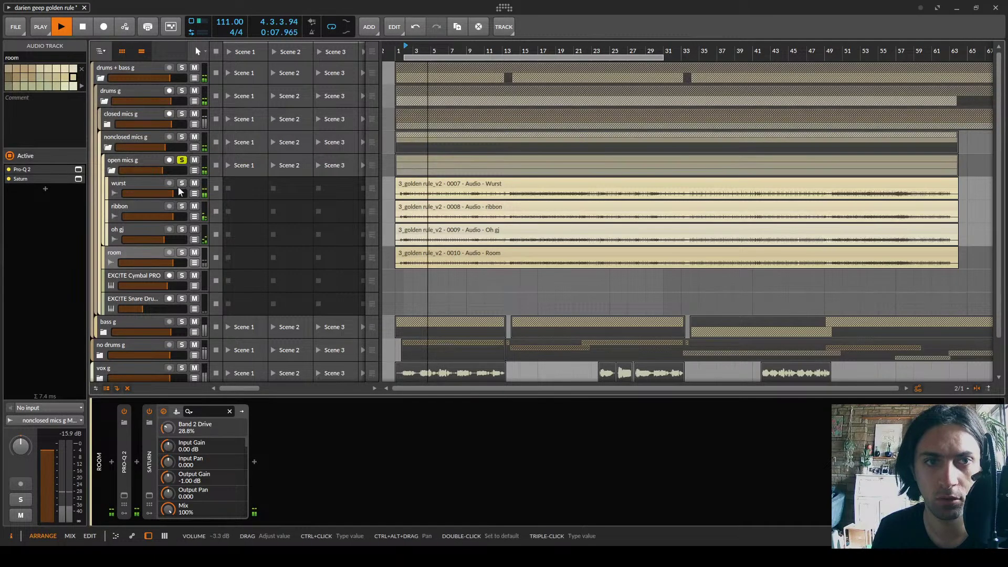
pyautogui.click(181, 253)
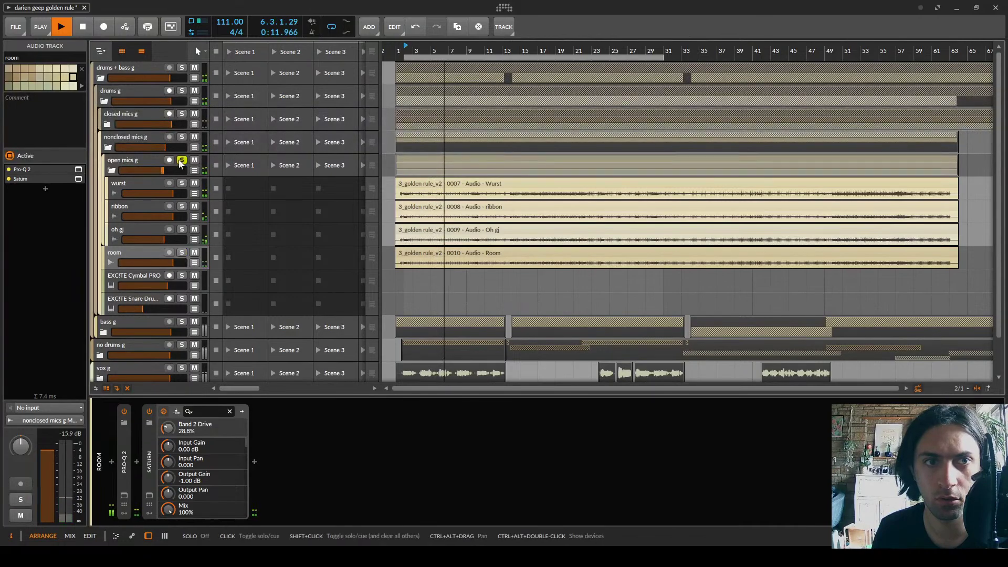
pyautogui.click(181, 138)
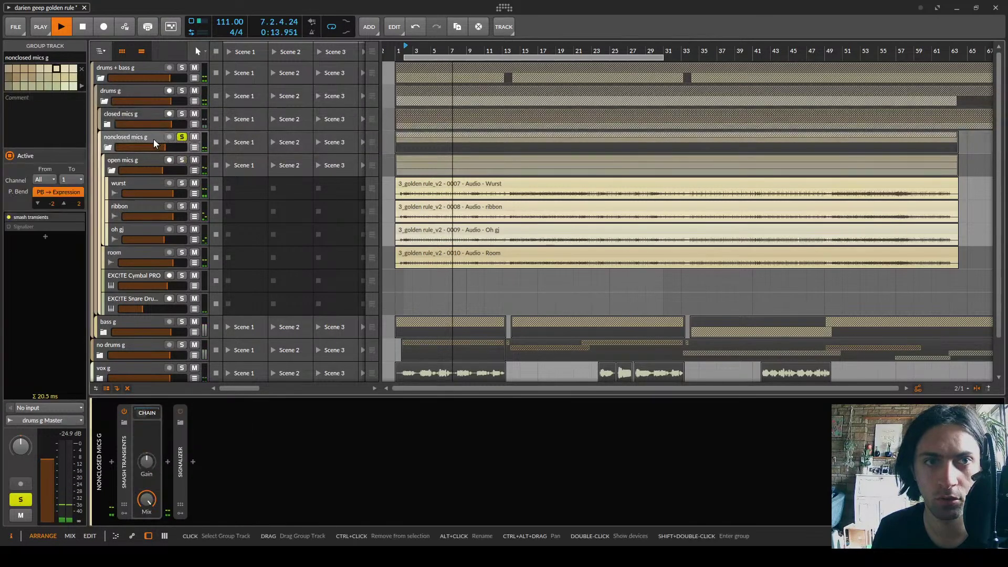
# Mute the EXC!TE Snare Drum and EXC!TE Cymbal PRO tracks while nonclosed mics g plays soloed
pyautogui.click(195, 299)
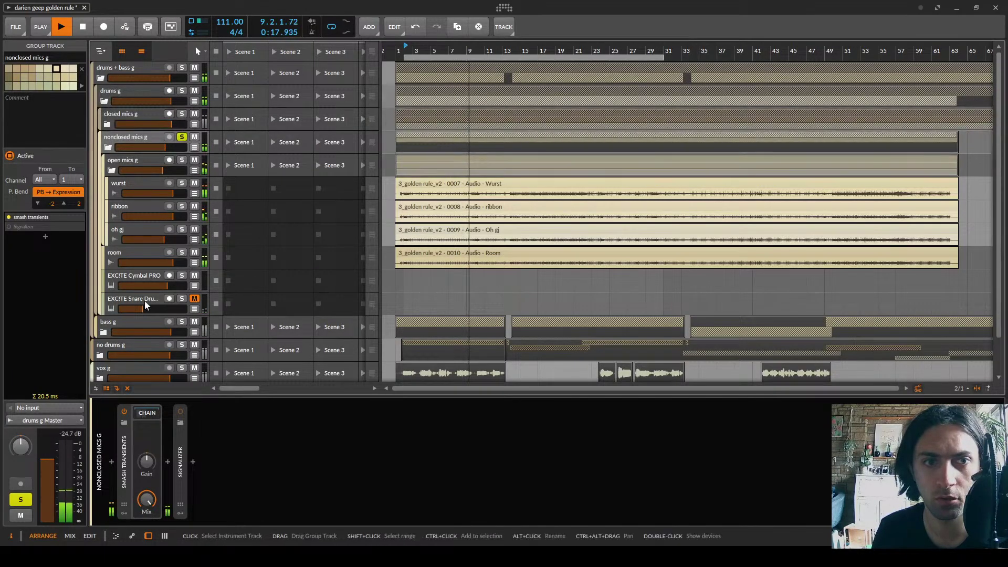
pyautogui.click(144, 300)
pyautogui.click(194, 275)
pyautogui.click(159, 276)
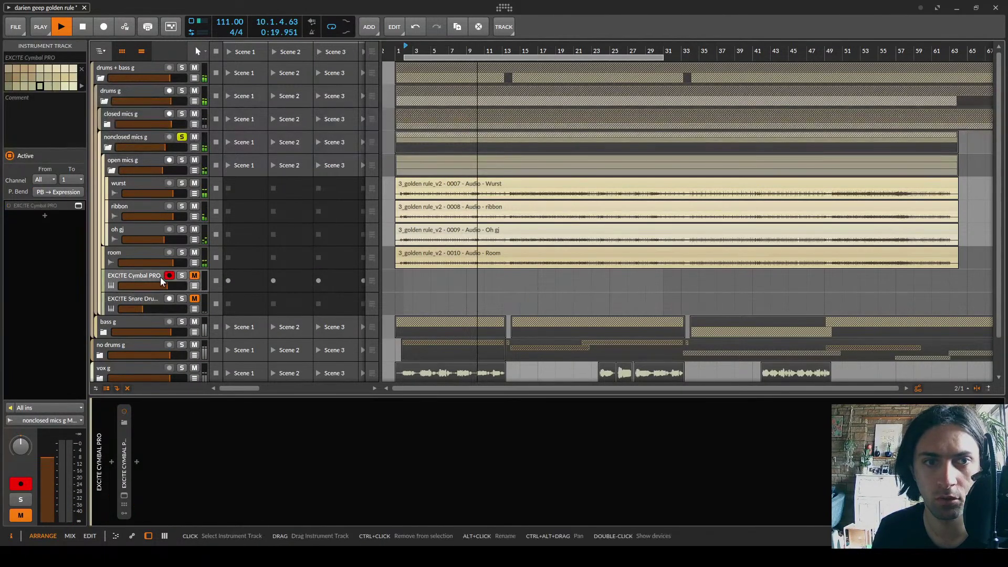
# Deactivate the Saturn device on the room track during playback
pyautogui.click(148, 253)
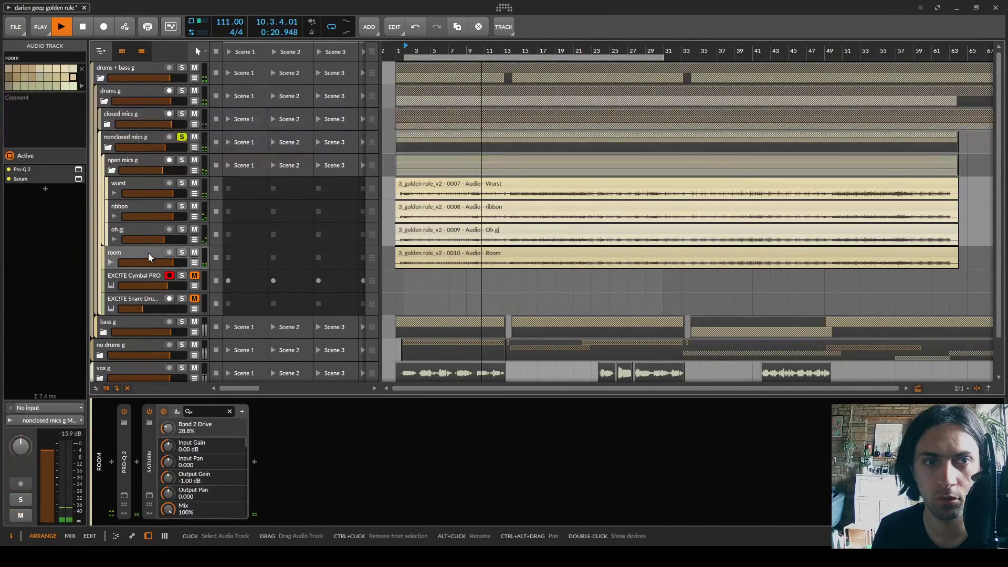
pyautogui.click(150, 447)
pyautogui.hotkey('alt', 'a')
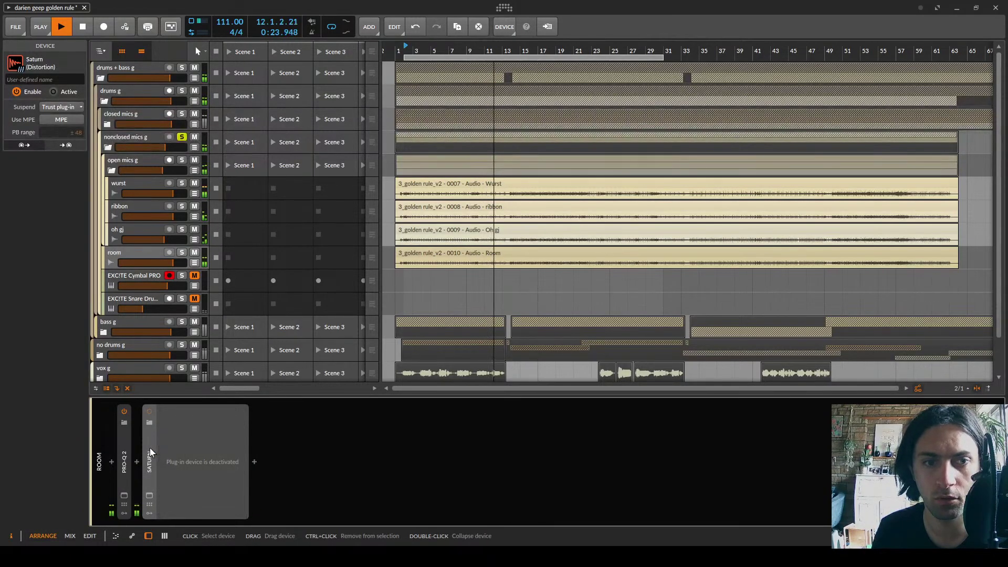
# Activate the Saturn distortion on the room track, compare it with the bypassed sound, lower the room volume slightly and stop playback
pyautogui.hotkey('alt', 'a')
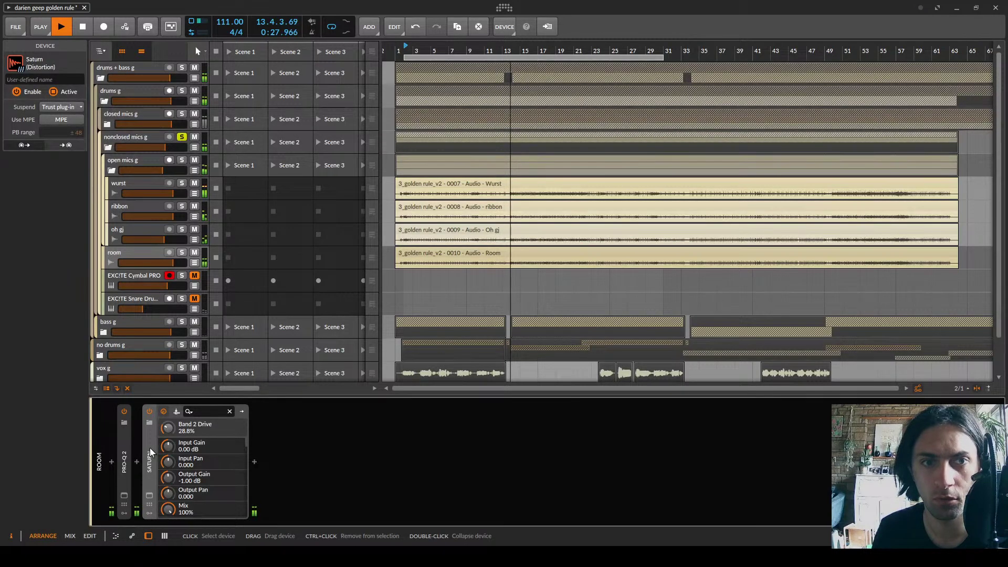
pyautogui.hotkey('alt', 'a')
pyautogui.hotkey('alt', 'a')
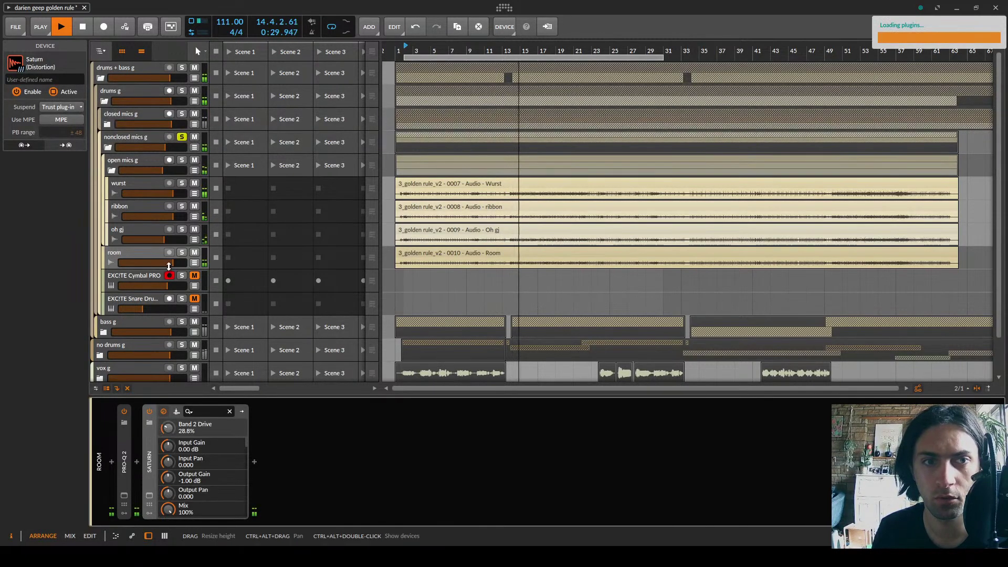
pyautogui.moveTo(169, 263); pyautogui.dragTo(171, 263)
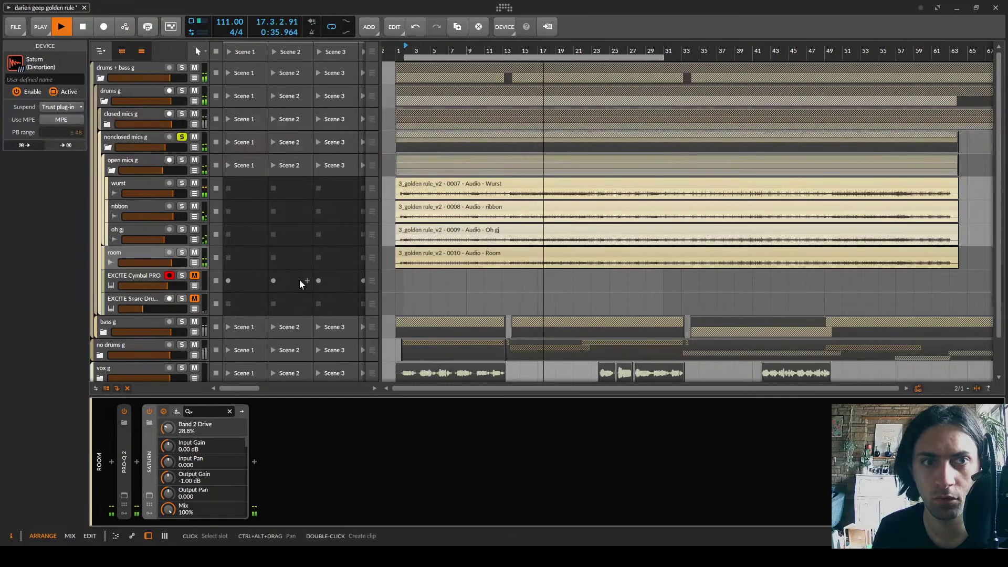
pyautogui.press('space')
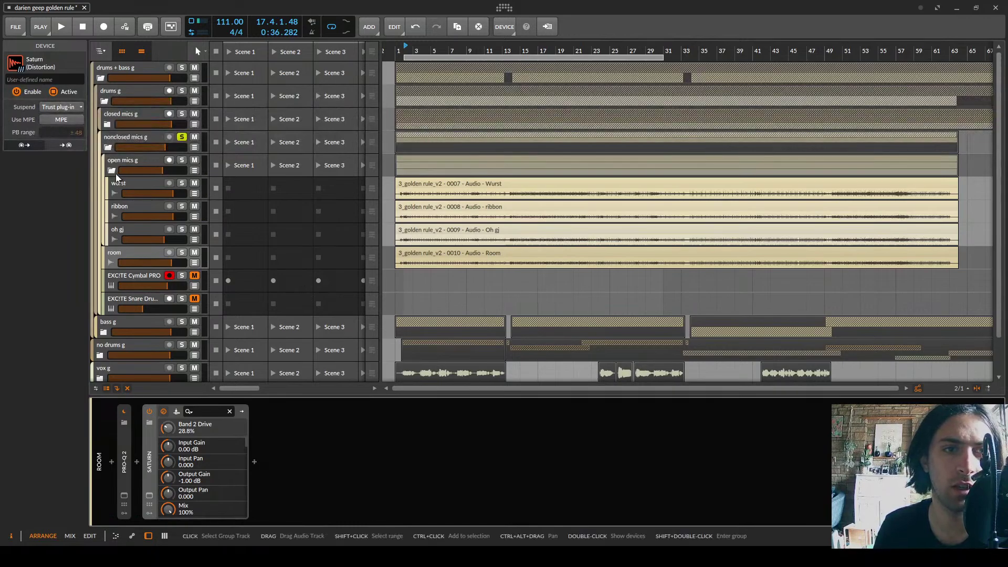
# Examine the devices on the nonclosed mics g and open mics g groups, including Pro-C 2 and Saturator inside the smash transients chain
pyautogui.click(146, 138)
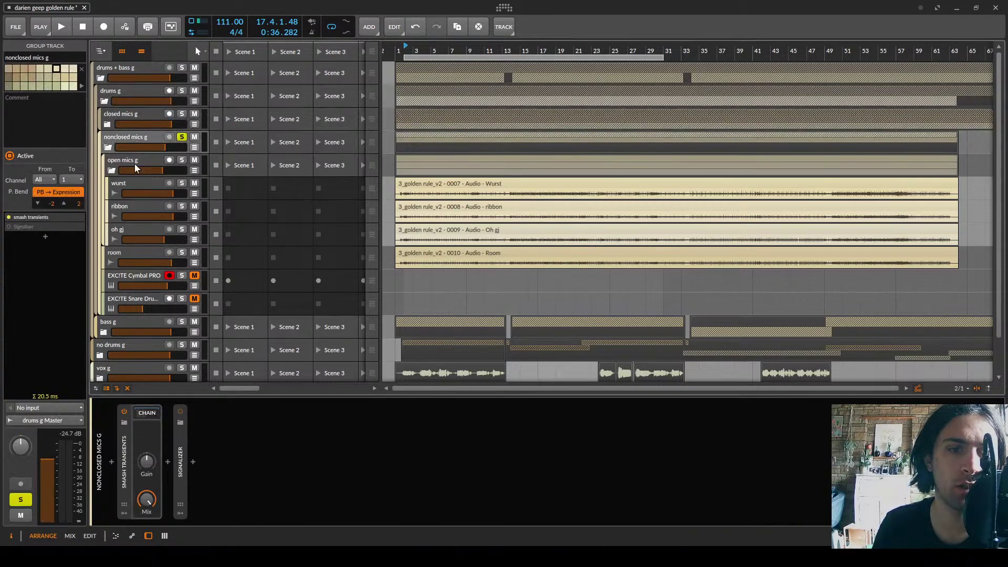
pyautogui.click(133, 162)
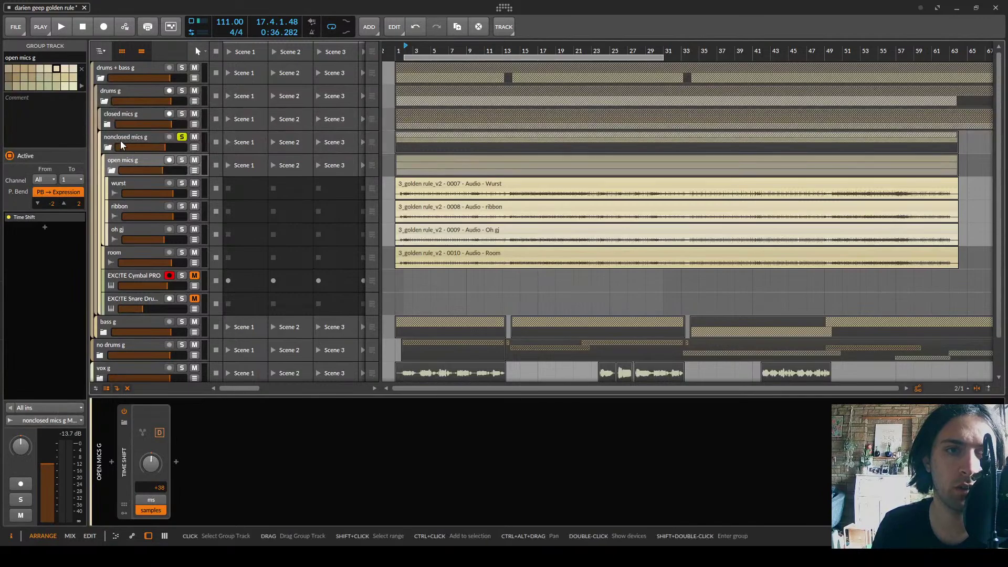
pyautogui.click(121, 140)
pyautogui.click(120, 456)
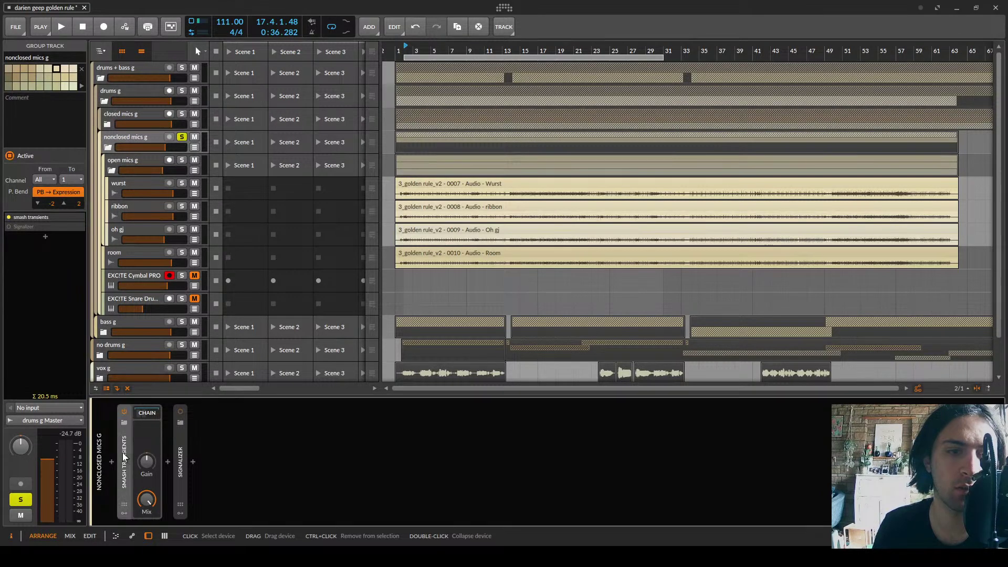
pyautogui.click(147, 414)
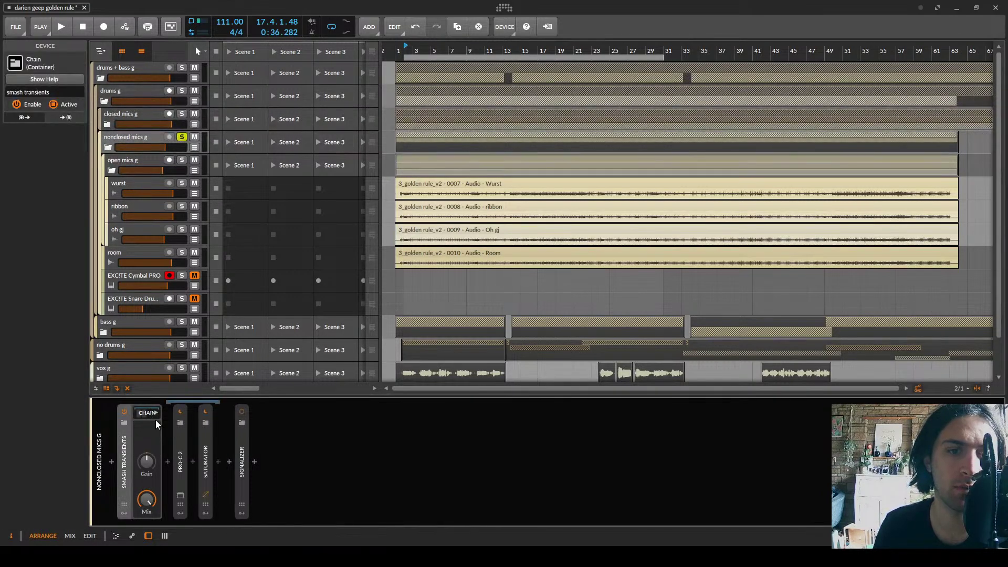
pyautogui.click(180, 495)
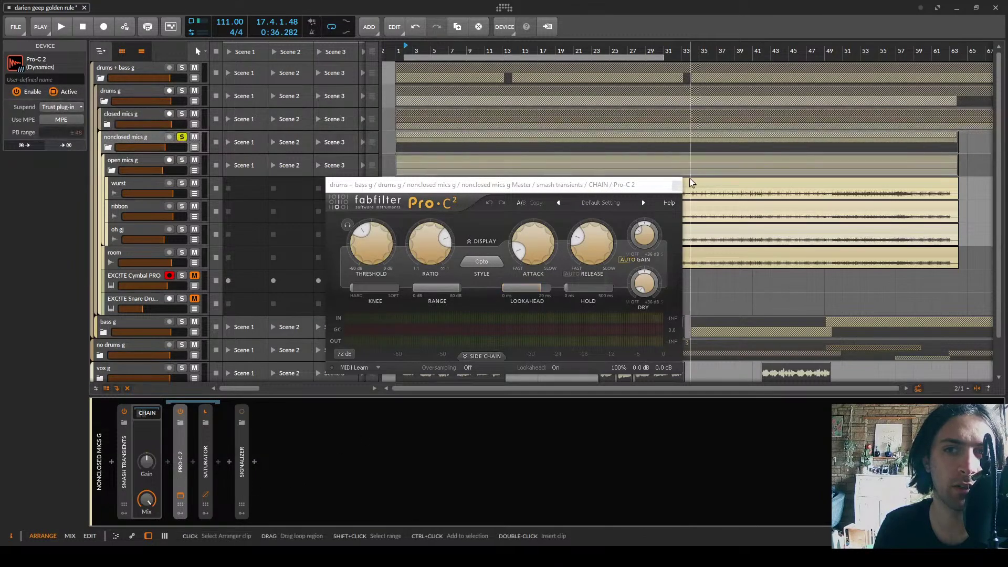
pyautogui.click(676, 184)
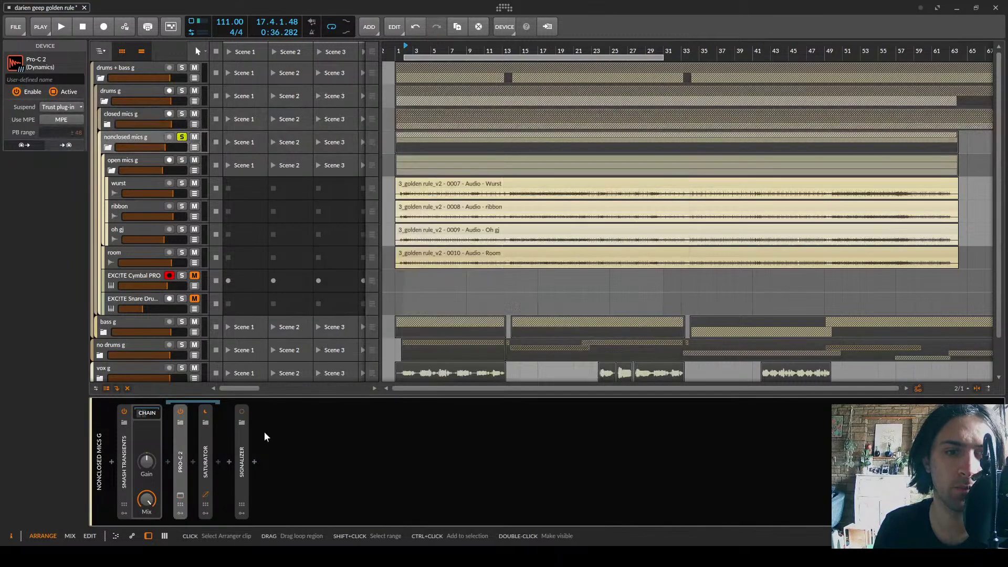
pyautogui.click(212, 458)
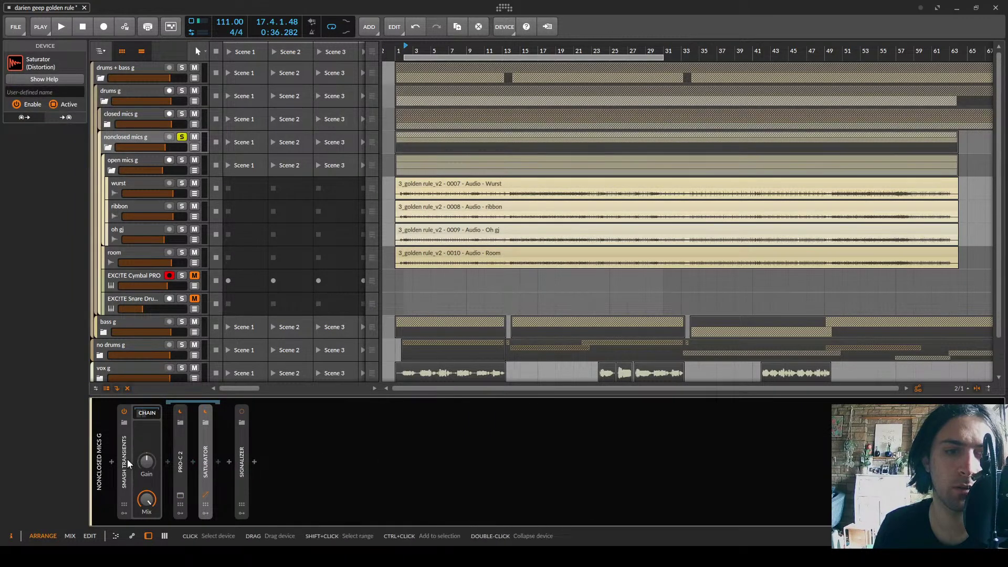
# Inspect the Saturn distortion settings on the wurst track and close the plug-in window
pyautogui.click(125, 182)
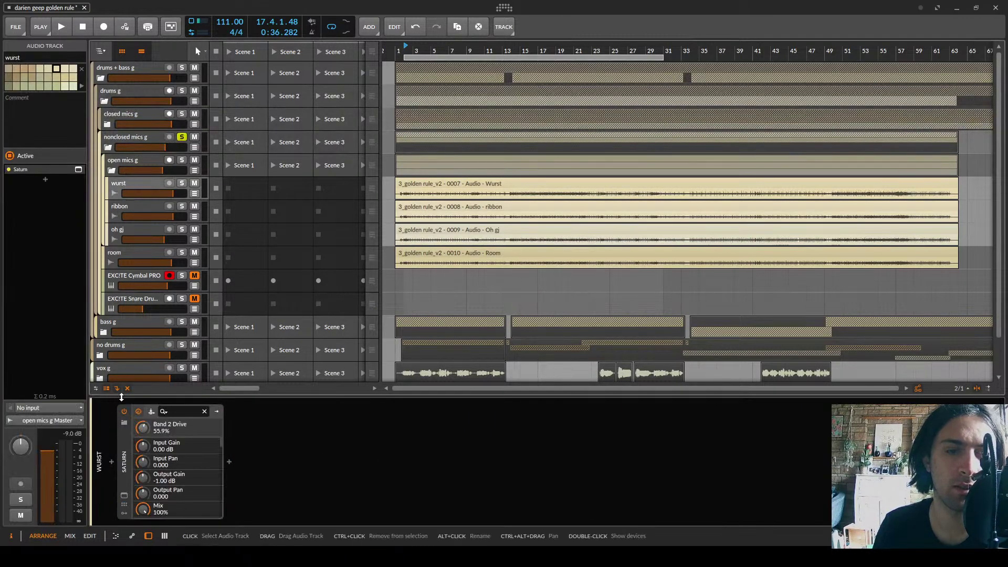
pyautogui.click(123, 495)
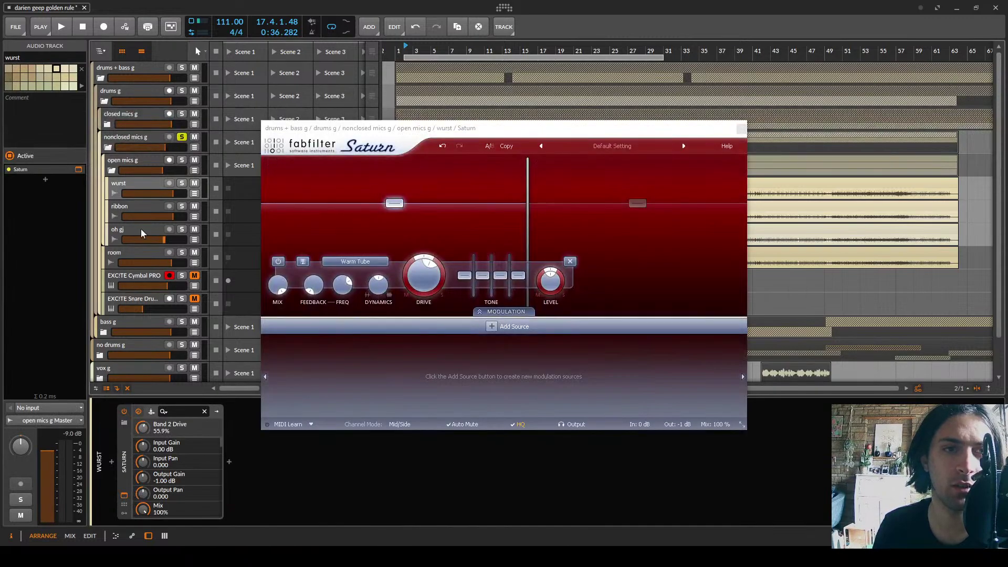
pyautogui.click(741, 129)
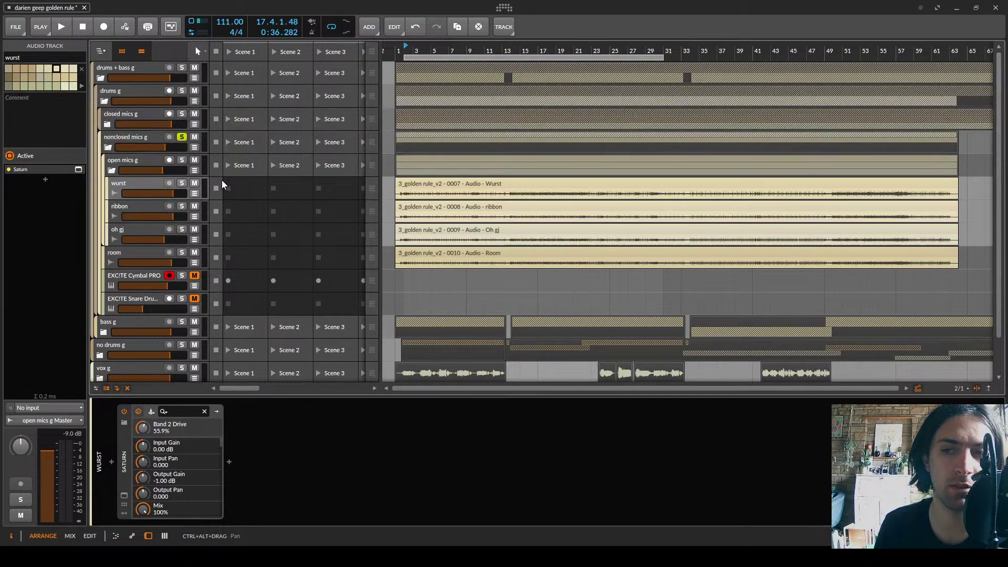
# During playback, set the threshold of the smash transients chain's Pro-C 2 compressor to -24.30 dB with its display expanded, and close it
pyautogui.click(136, 136)
pyautogui.click(123, 480)
pyautogui.doubleClick(120, 479)
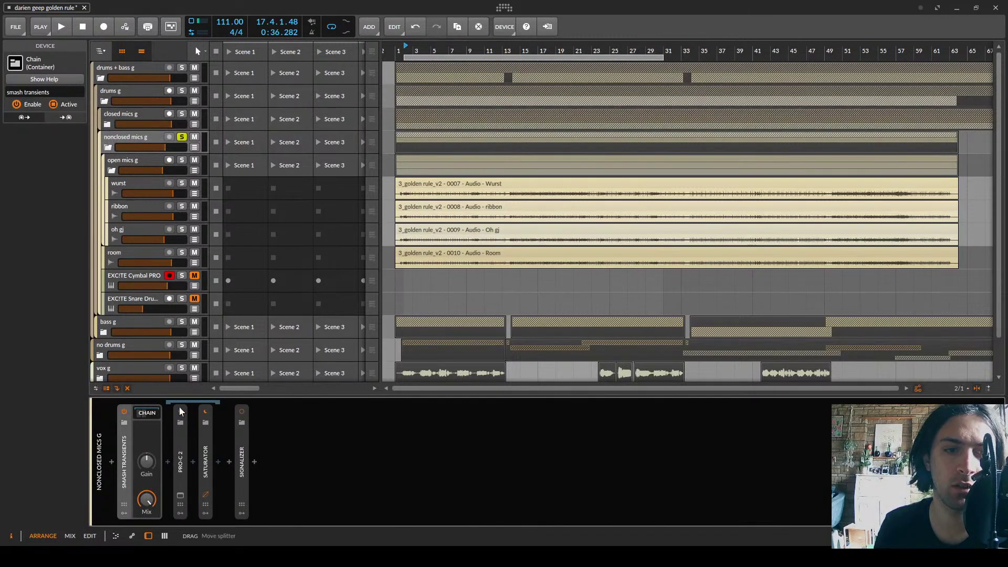
pyautogui.doubleClick(177, 449)
pyautogui.click(179, 495)
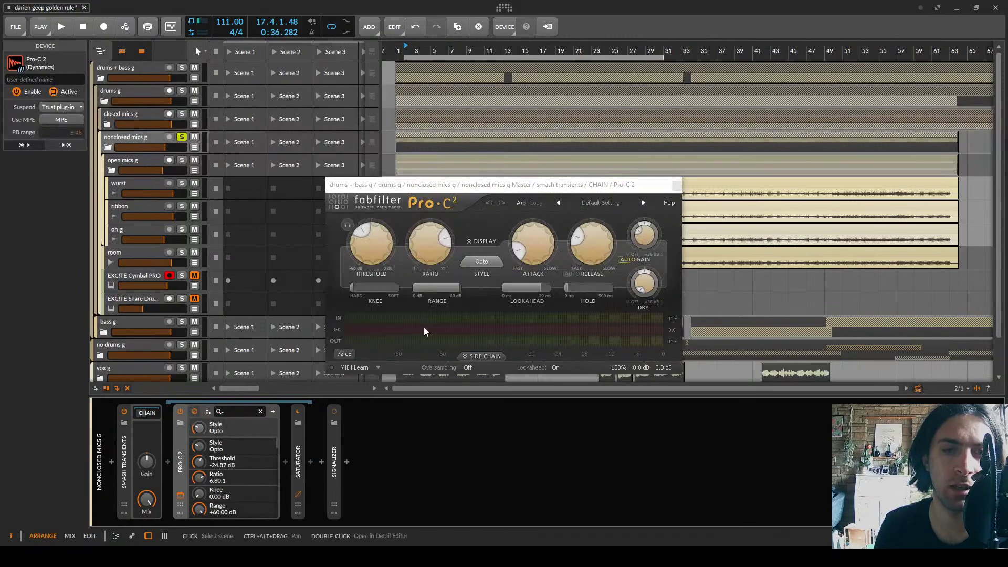
pyautogui.press('space')
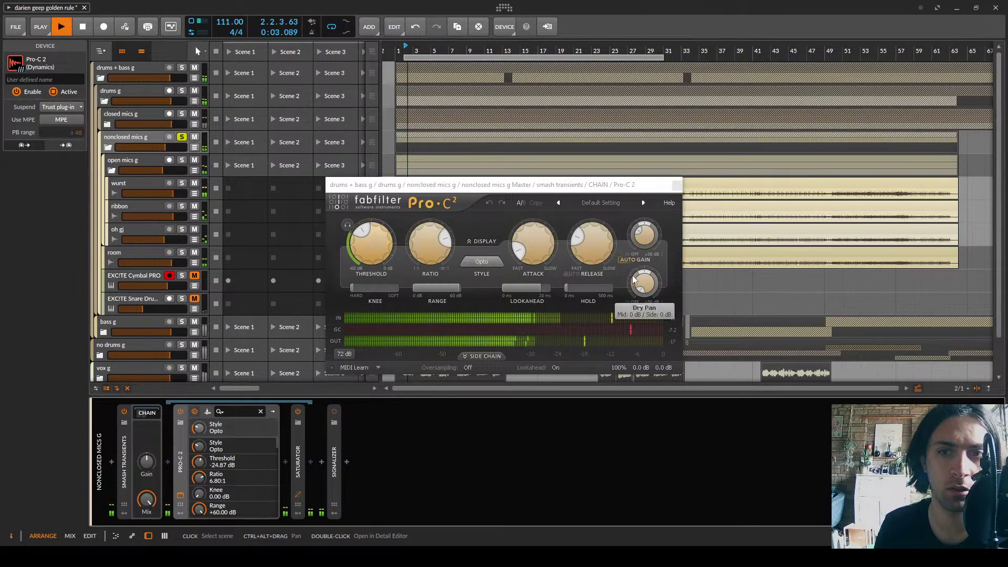
pyautogui.click(484, 243)
pyautogui.scroll(2, 375, 340)
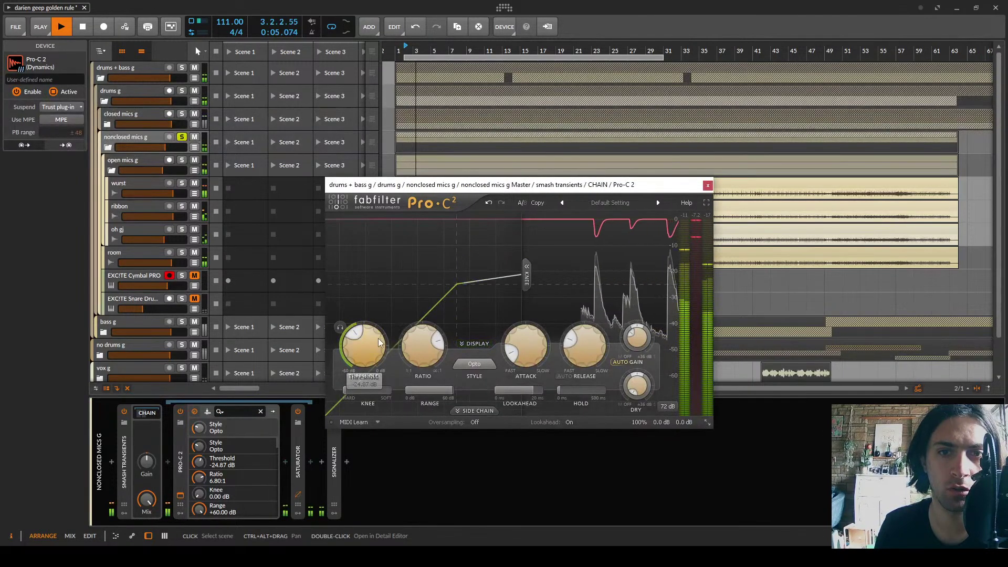
pyautogui.moveTo(375, 340)
pyautogui.mouseDown()
pyautogui.moveTo(375, 305)
pyautogui.moveTo(380, 338)
pyautogui.mouseUp()
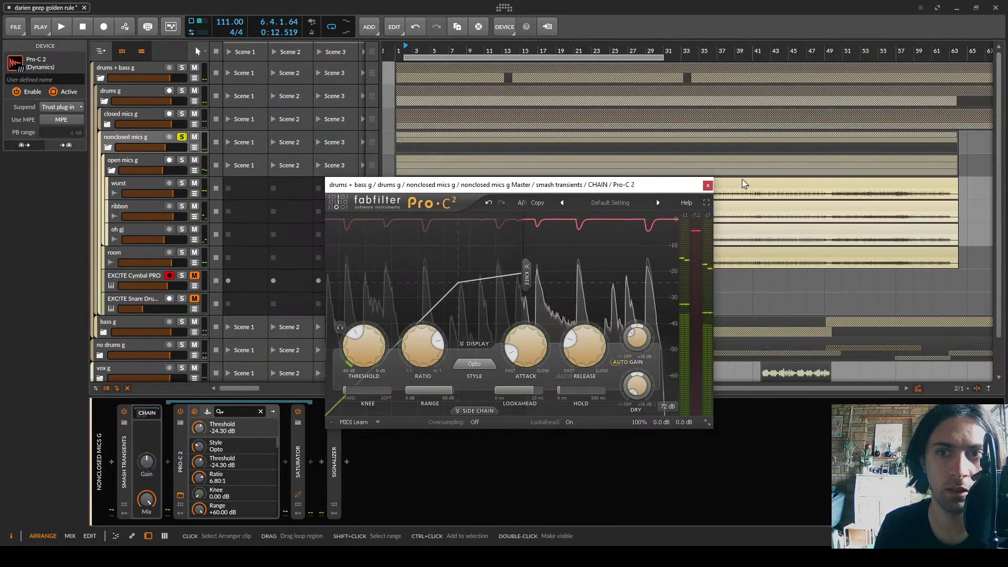
pyautogui.click(707, 186)
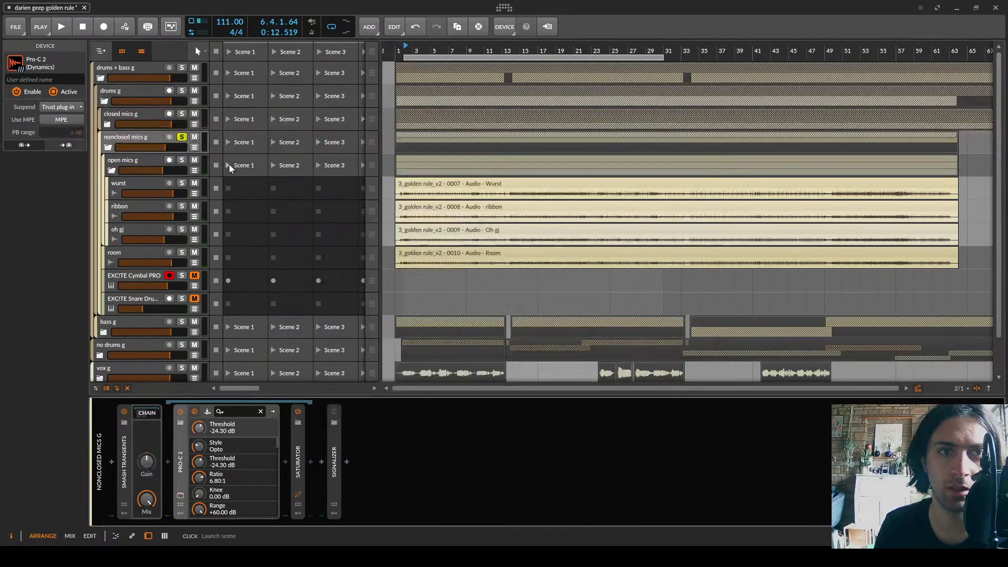
# Collapse the open mics g group, then solo the EXC!TE Snare Drum track and play it back while checking its plug-in settings
pyautogui.click(111, 171)
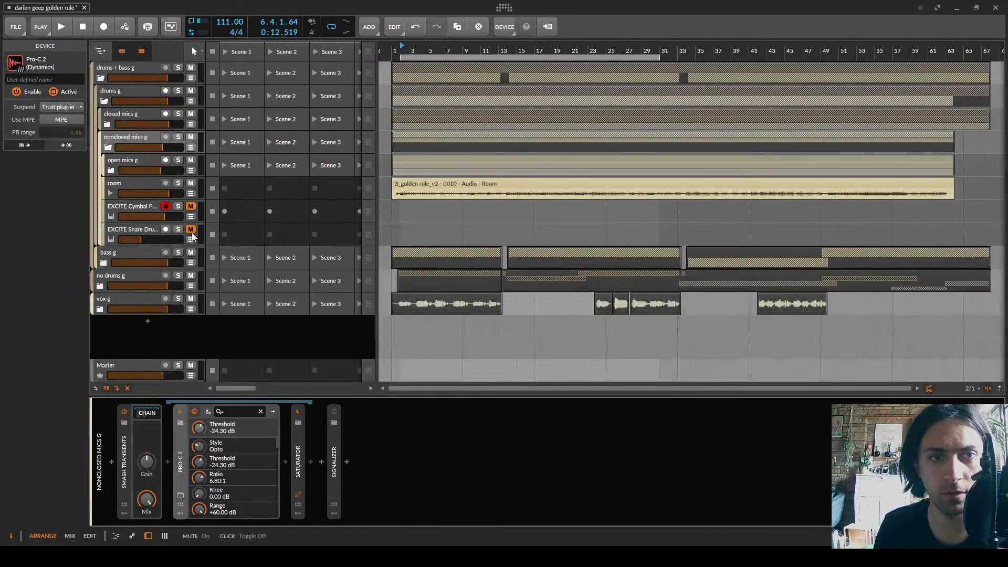
pyautogui.click(127, 234)
pyautogui.click(178, 230)
pyautogui.press('space')
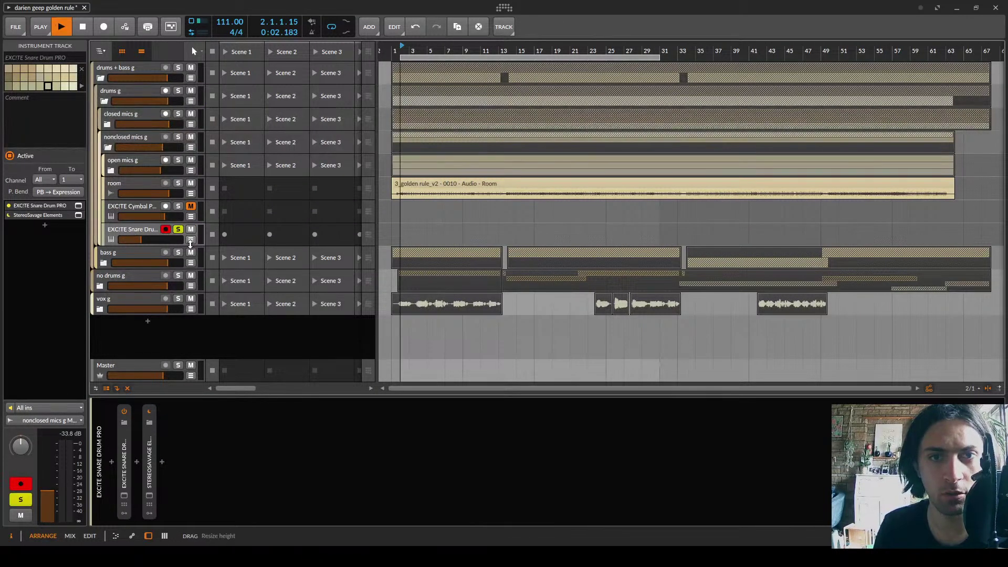
pyautogui.click(124, 495)
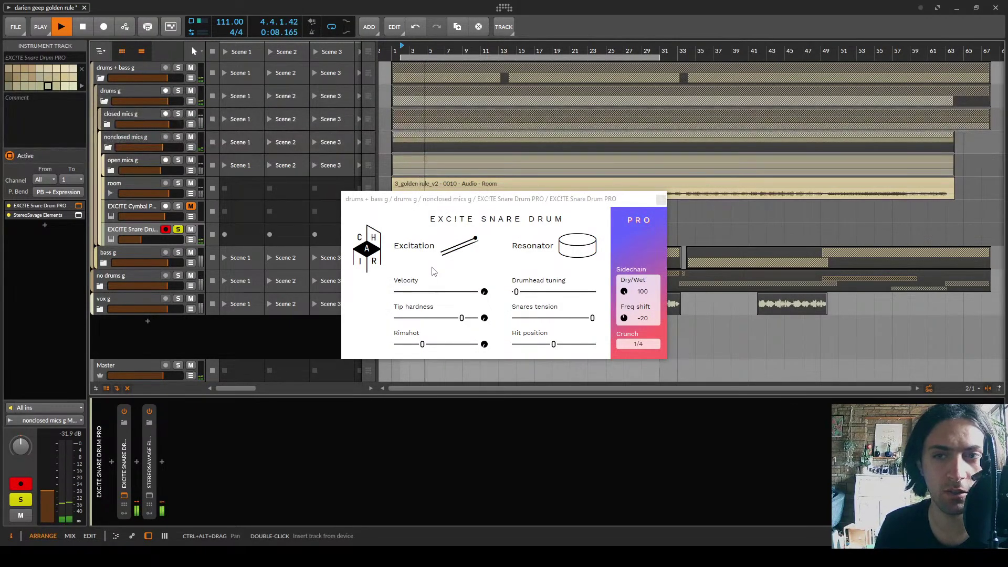
pyautogui.click(661, 199)
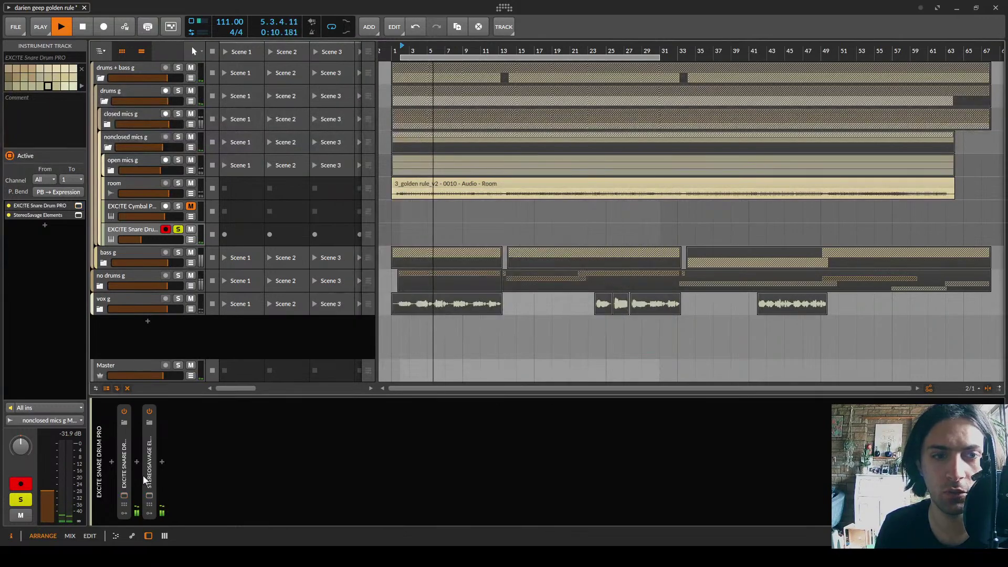
pyautogui.click(137, 462)
pyautogui.write('sa')
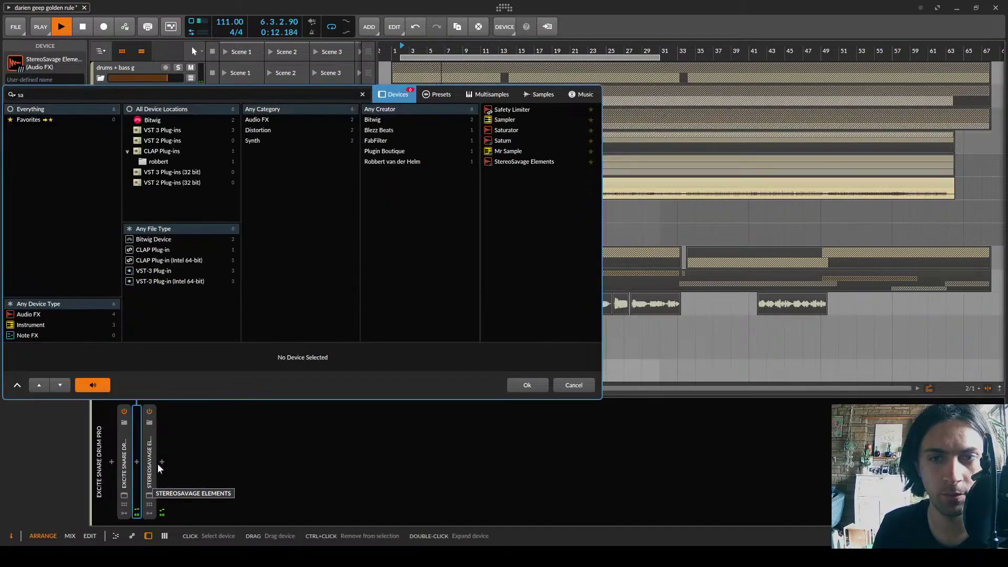
pyautogui.click(573, 385)
# Audition the EXC!TE Snare Drum plug-in's Crunch settings 2/1, 1/1 and 1/2, and return Crunch to 1/4
pyautogui.click(124, 496)
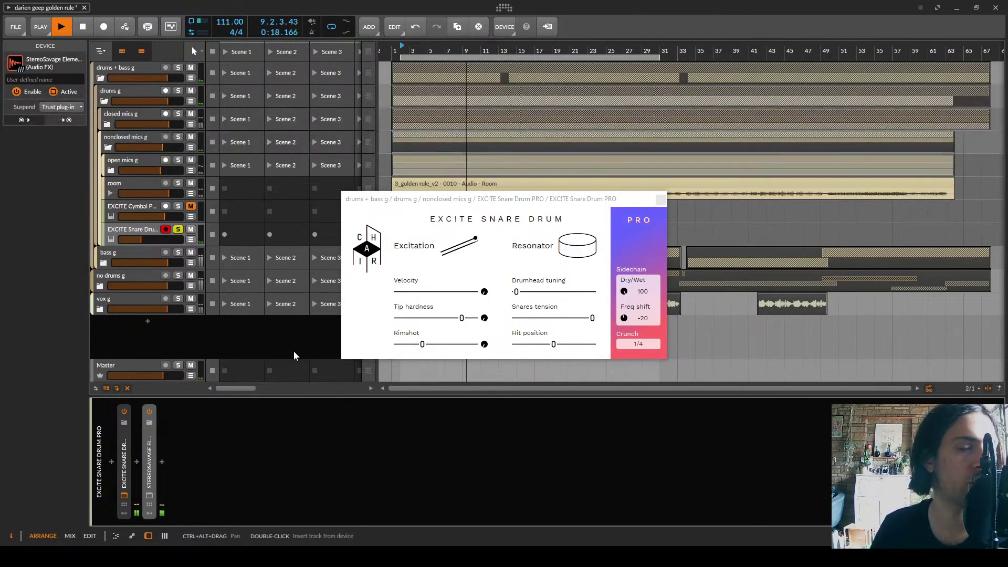
pyautogui.click(638, 344)
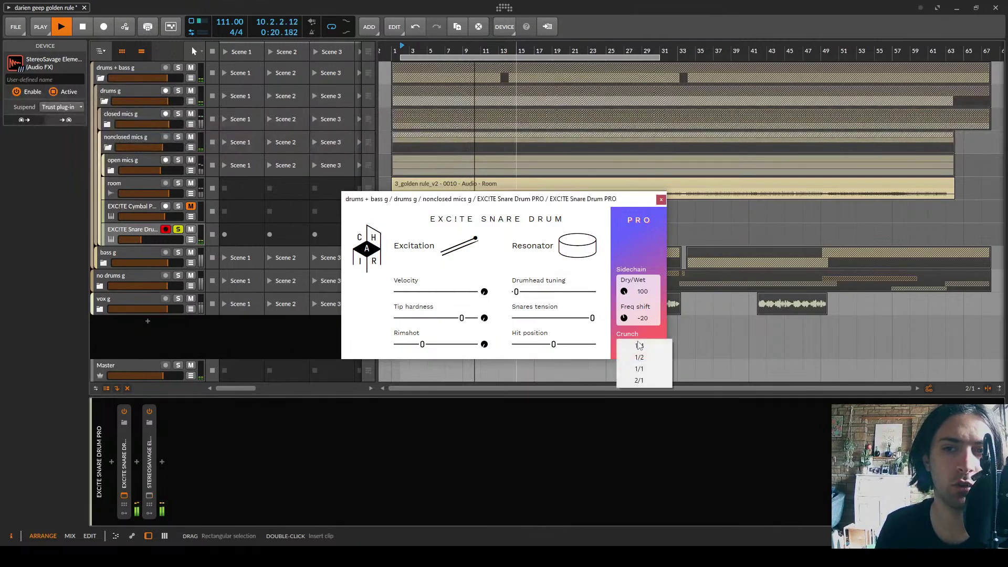
pyautogui.click(645, 341)
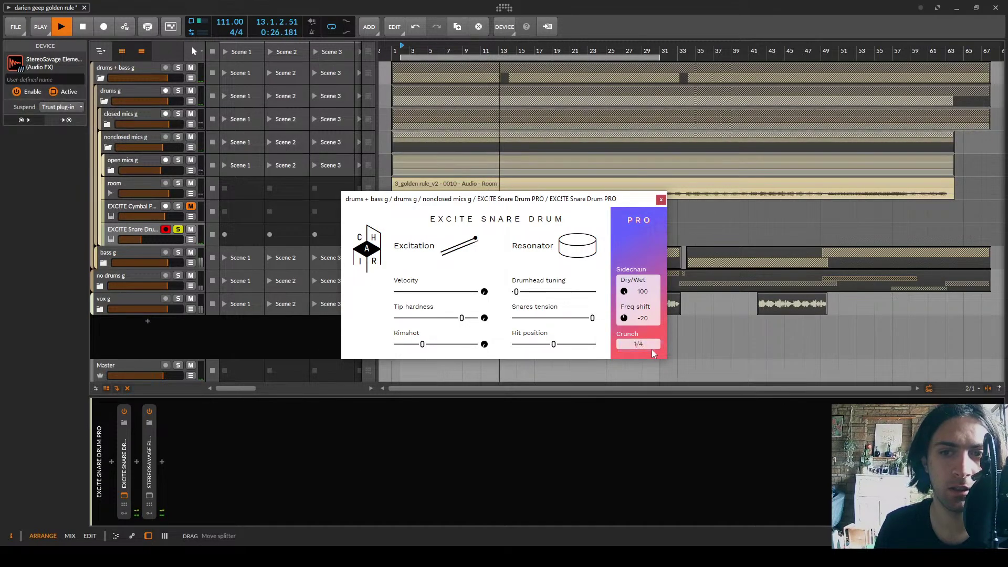
pyautogui.click(650, 349)
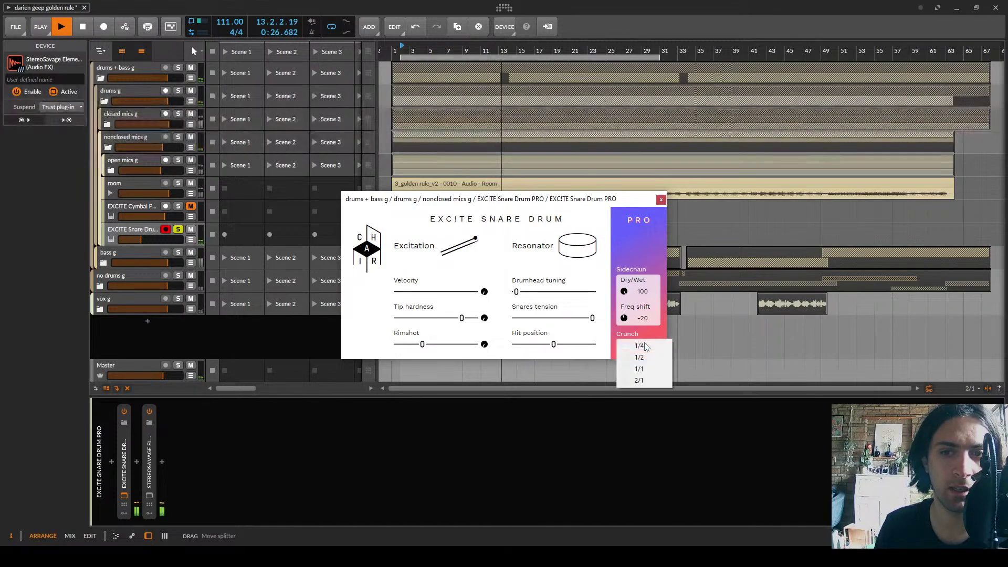
pyautogui.click(643, 380)
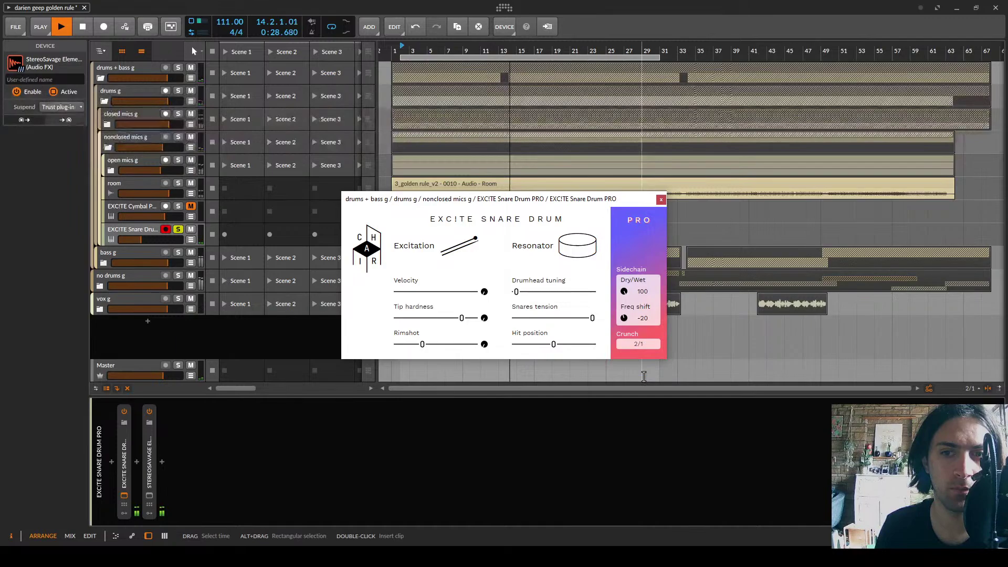
pyautogui.click(640, 344)
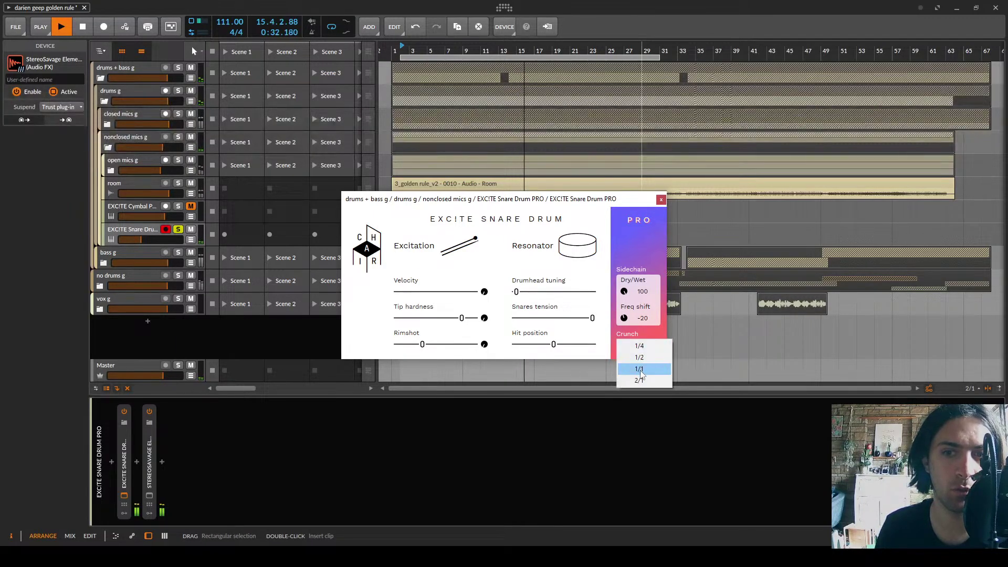
pyautogui.click(642, 368)
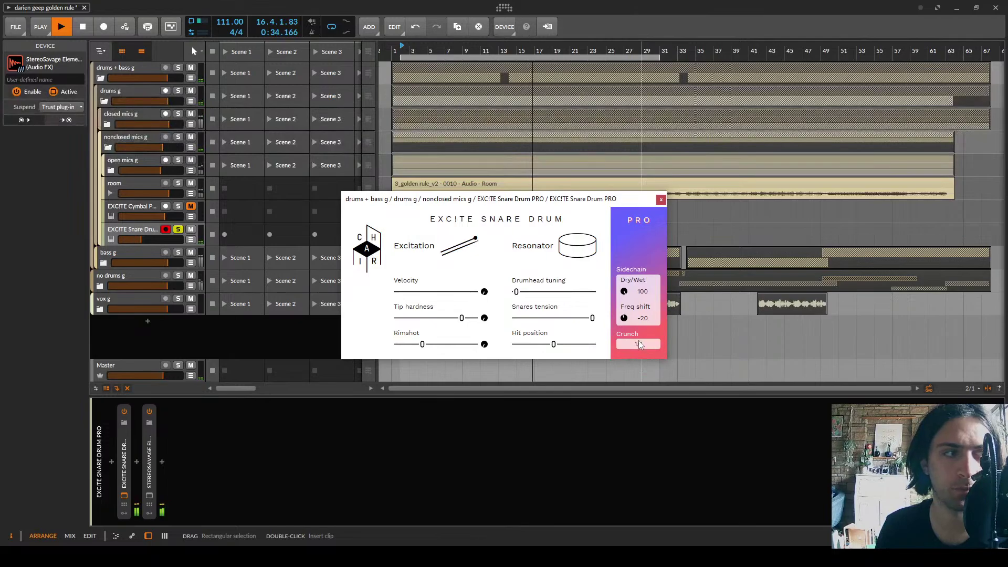
pyautogui.click(640, 344)
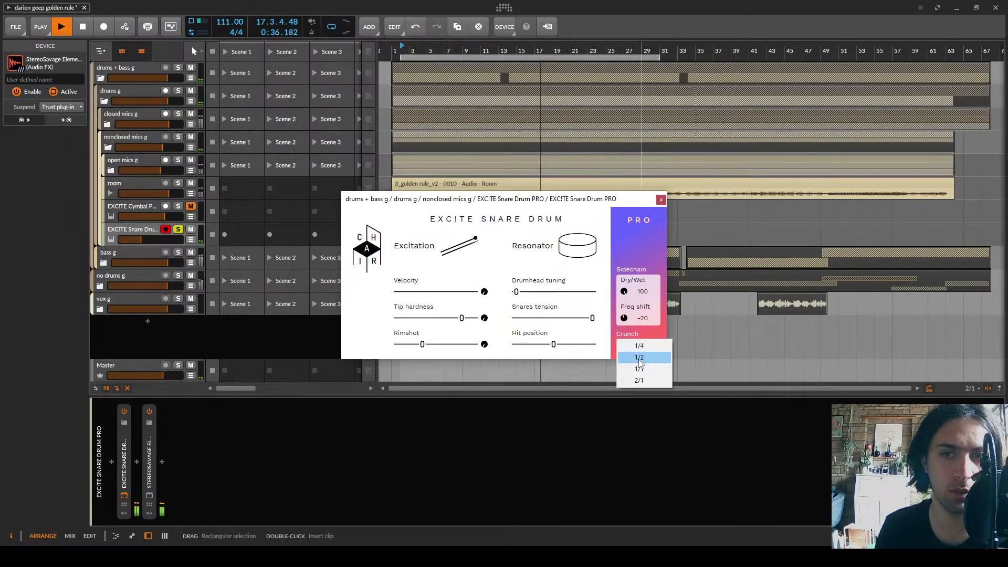
pyautogui.click(640, 359)
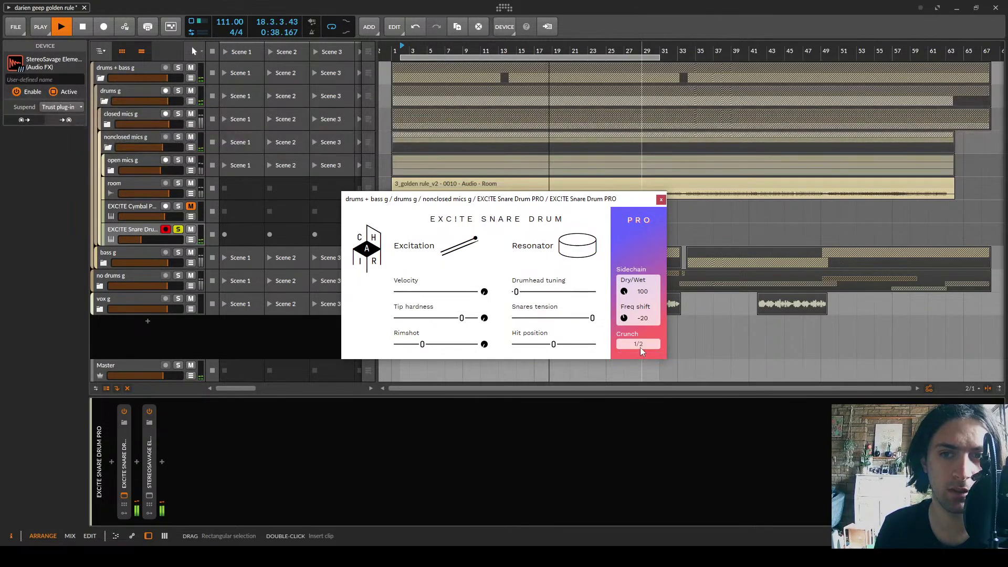
pyautogui.click(641, 345)
pyautogui.click(655, 351)
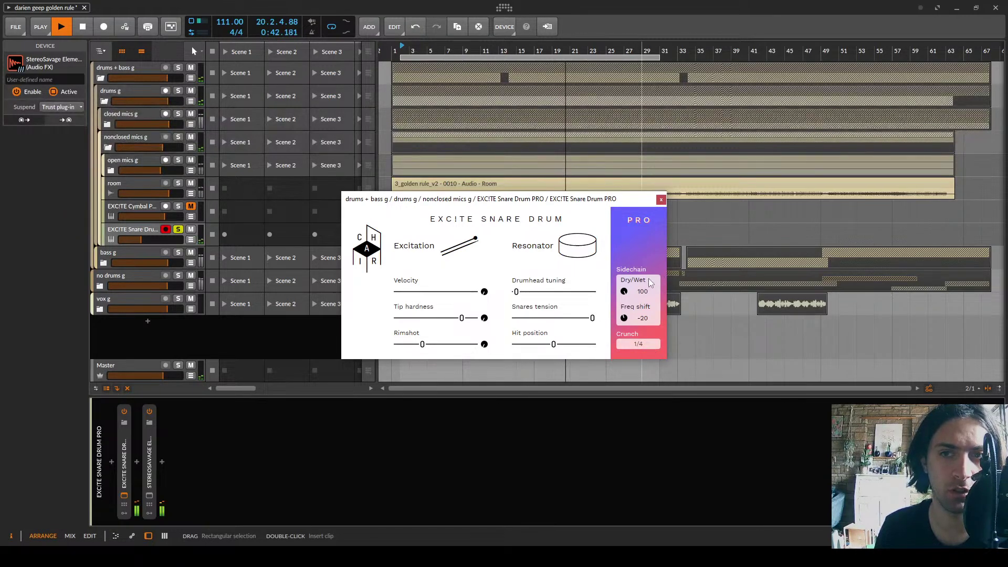
# Close the EXC!TE Snare Drum plug-in window and insert Saturn between EXC!TE Snare Drum and StereoSavage in the device chain
pyautogui.click(660, 199)
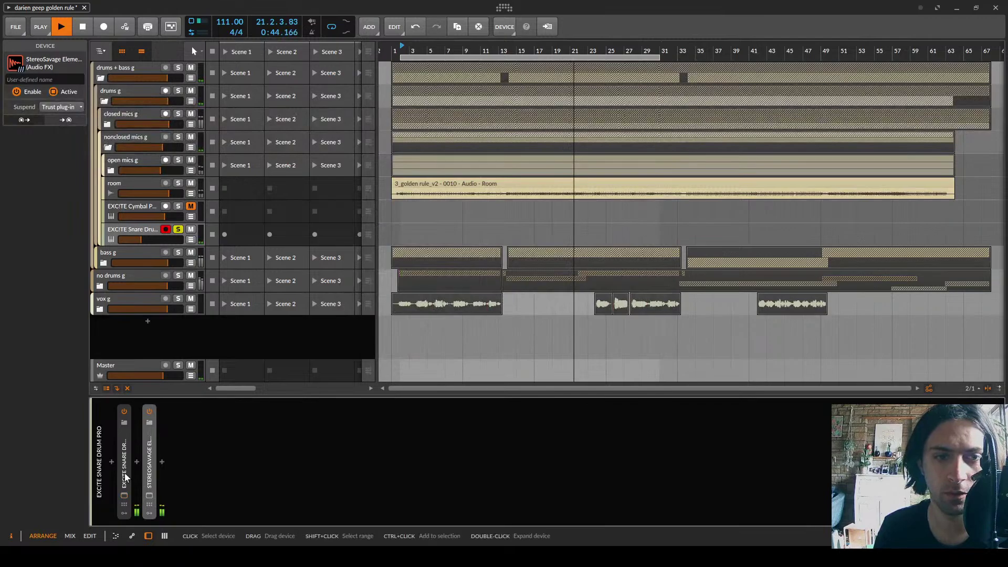
pyautogui.click(136, 461)
pyautogui.write('saturn')
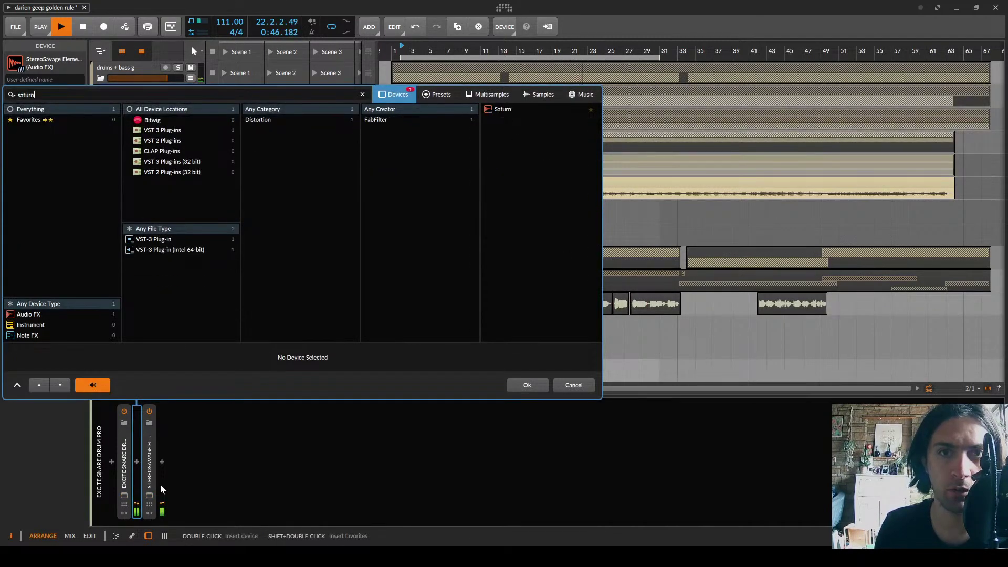
pyautogui.doubleClick(498, 109)
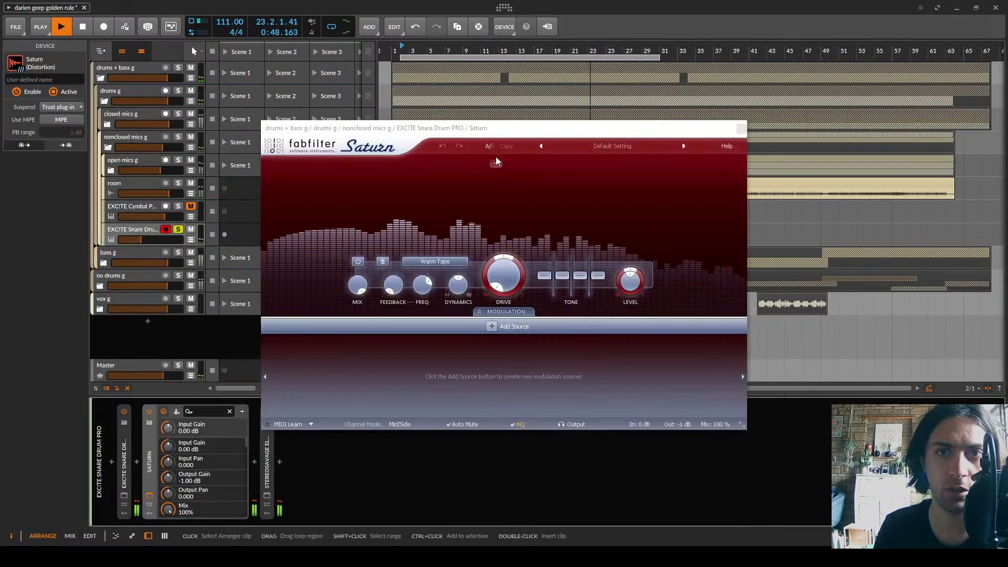
# Split Saturn into two bands, lower the crossover slightly, then solo band 1, raise its drive and set its style to Clean Tube
pyautogui.click(464, 164)
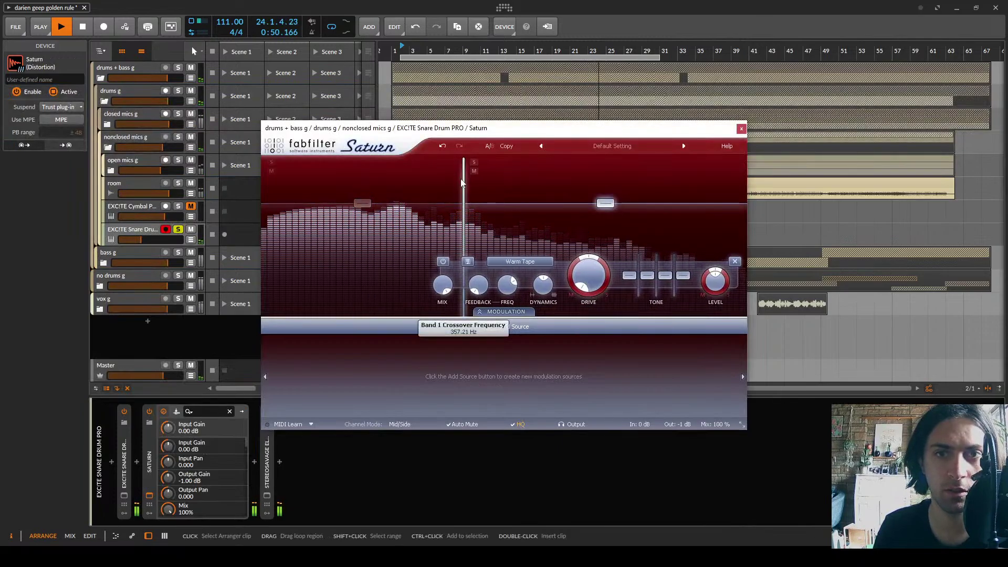
pyautogui.moveTo(464, 163); pyautogui.dragTo(450, 164)
pyautogui.click(272, 161)
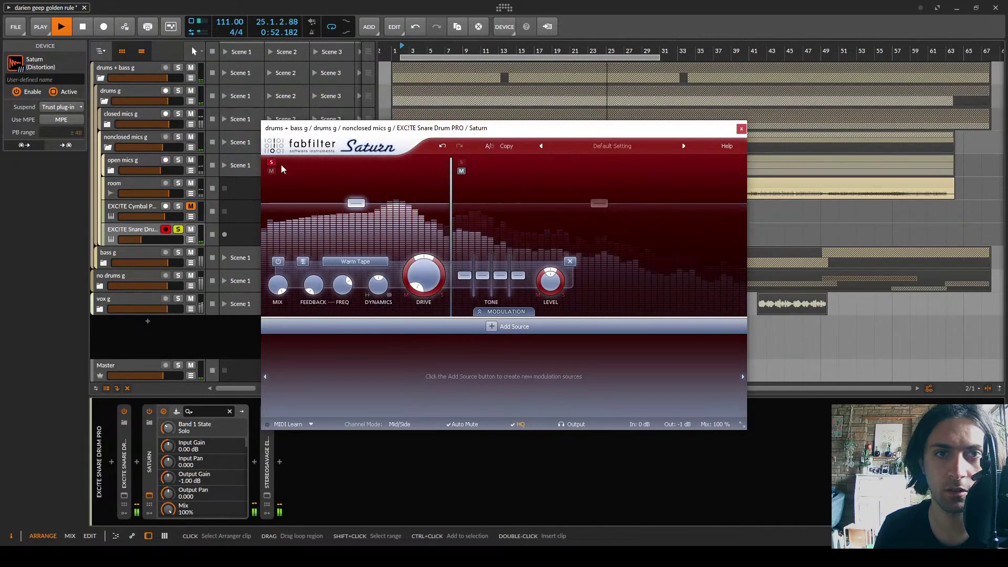
pyautogui.moveTo(450, 197); pyautogui.dragTo(449, 199)
pyautogui.moveTo(425, 285)
pyautogui.mouseDown()
pyautogui.moveTo(424, 239)
pyautogui.moveTo(423, 267)
pyautogui.mouseUp()
pyautogui.scroll(3, 365, 259)
# Solo Saturn's band 2, add a crossover at about 1847 Hz, and set band 2 to Warm Tube with 79.6% drive
pyautogui.click(460, 162)
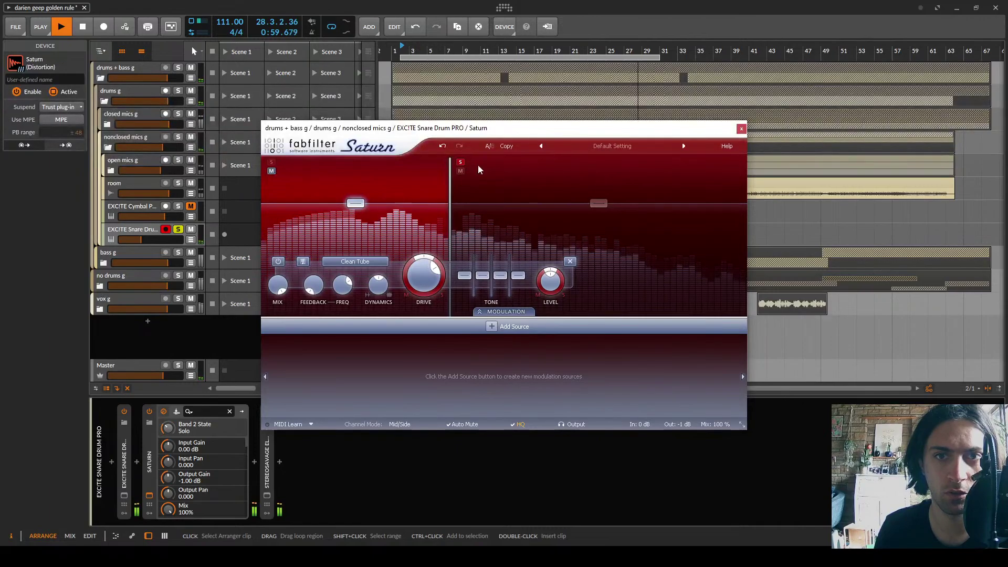
pyautogui.click(578, 171)
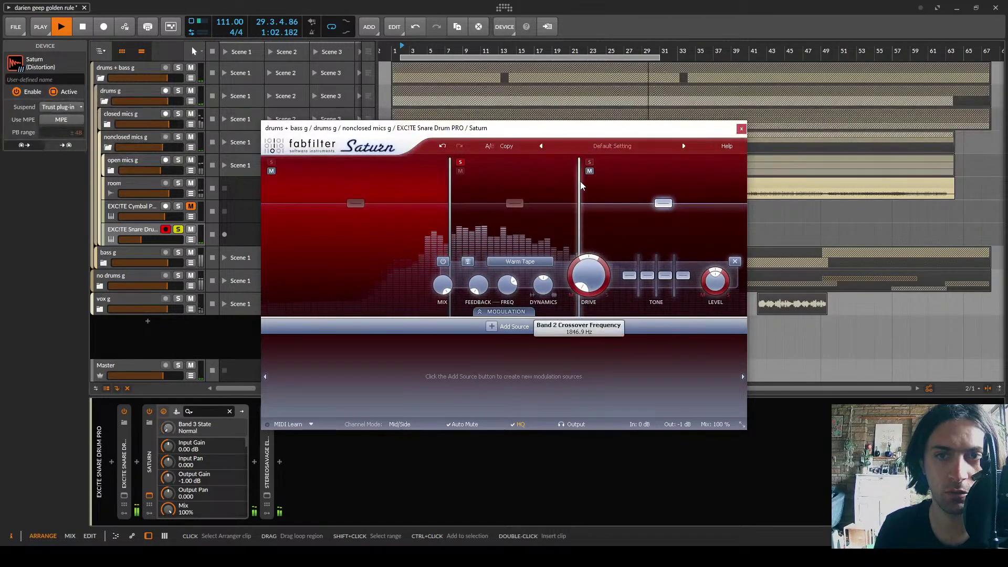
pyautogui.moveTo(525, 276); pyautogui.dragTo(522, 181)
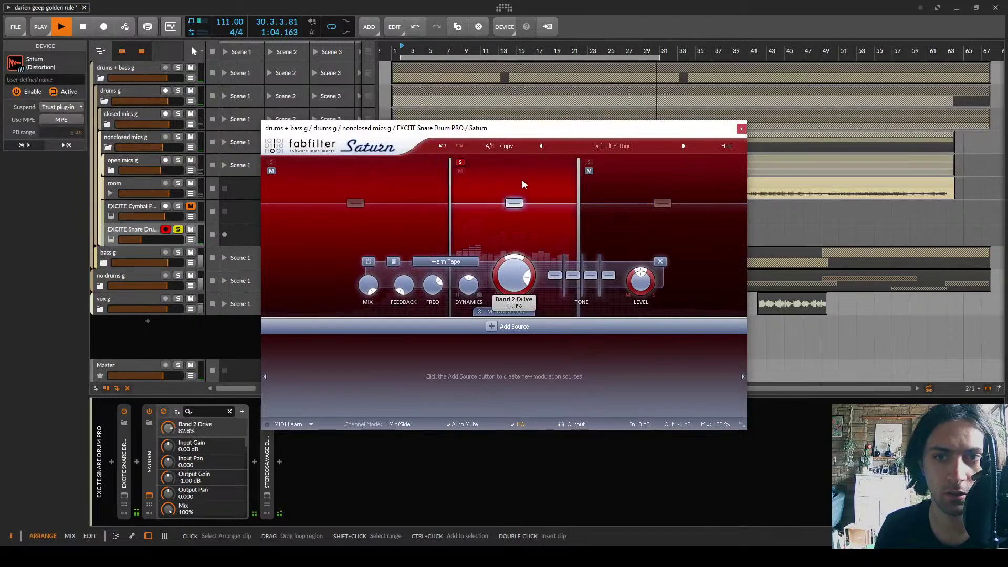
pyautogui.scroll(2, 456, 265)
pyautogui.scroll(-1, 456, 264)
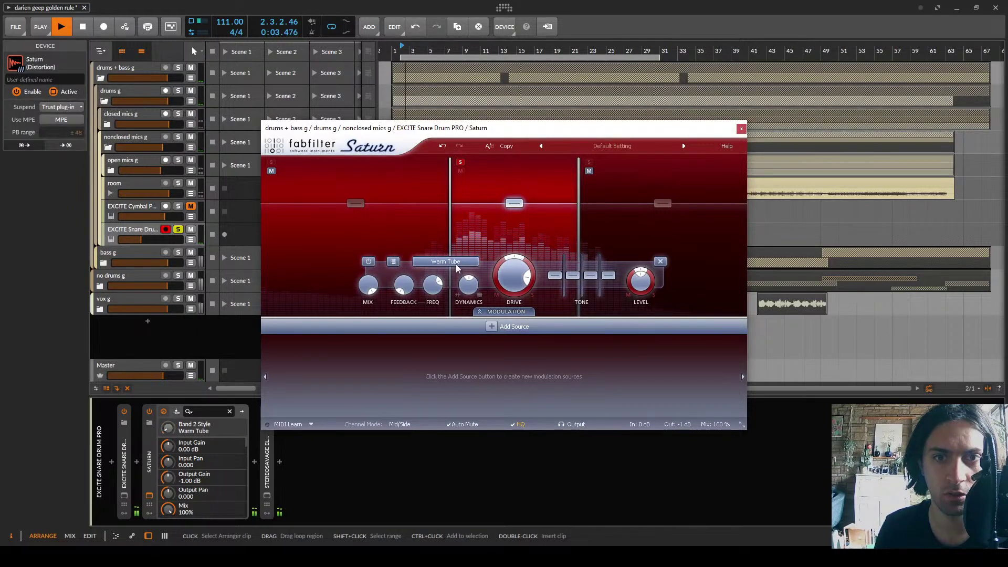
pyautogui.moveTo(511, 273); pyautogui.dragTo(512, 283)
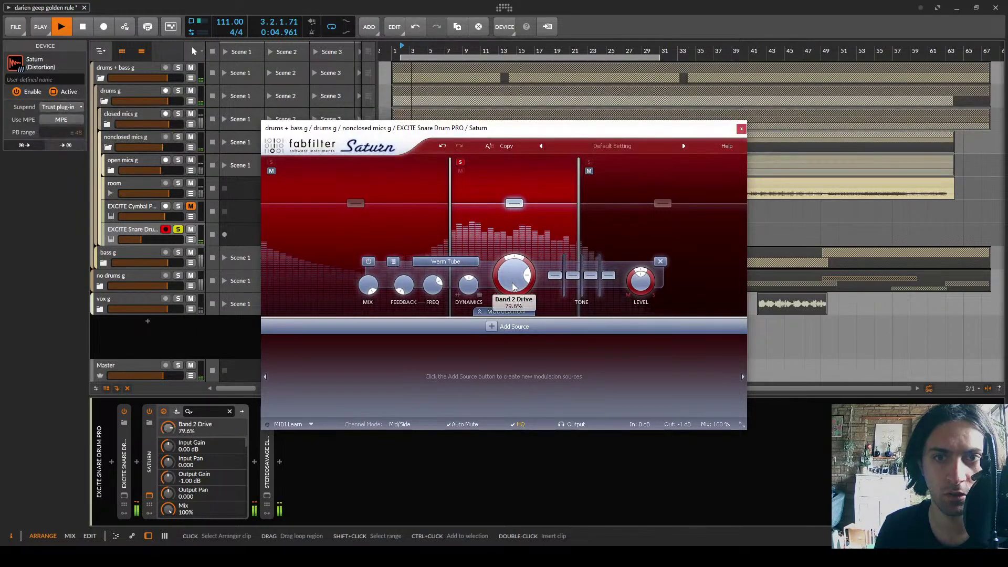
# Switch the Saturn solo to band 3 and set it to the Broken Tube style with 67.6% drive
pyautogui.click(460, 162)
pyautogui.click(588, 162)
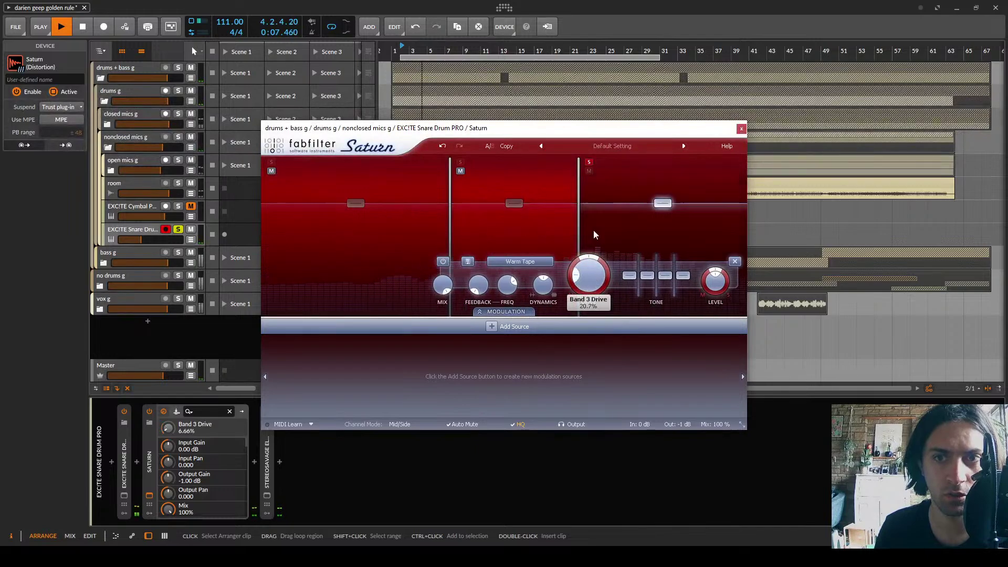
pyautogui.scroll(5, 534, 263)
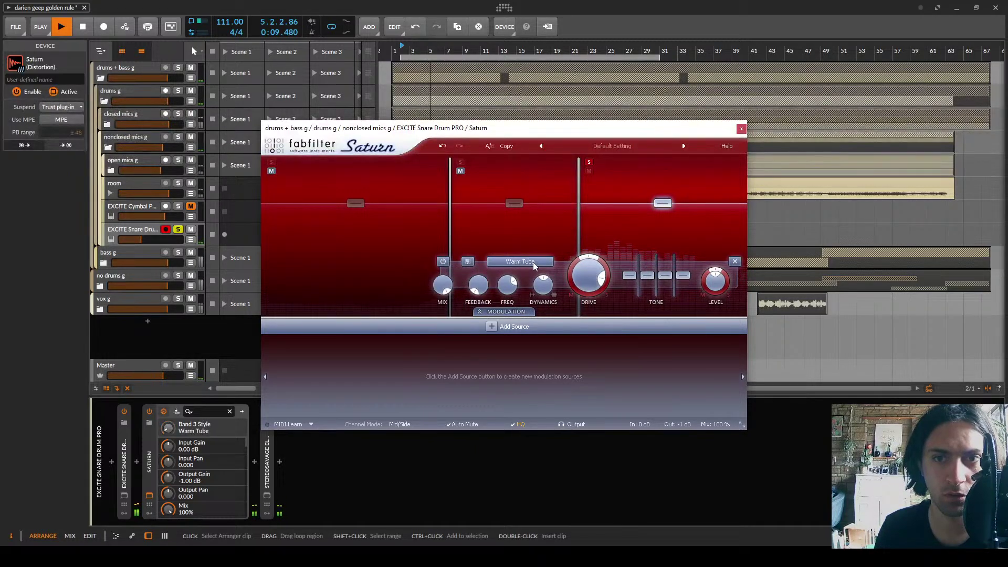
pyautogui.scroll(-2, 533, 263)
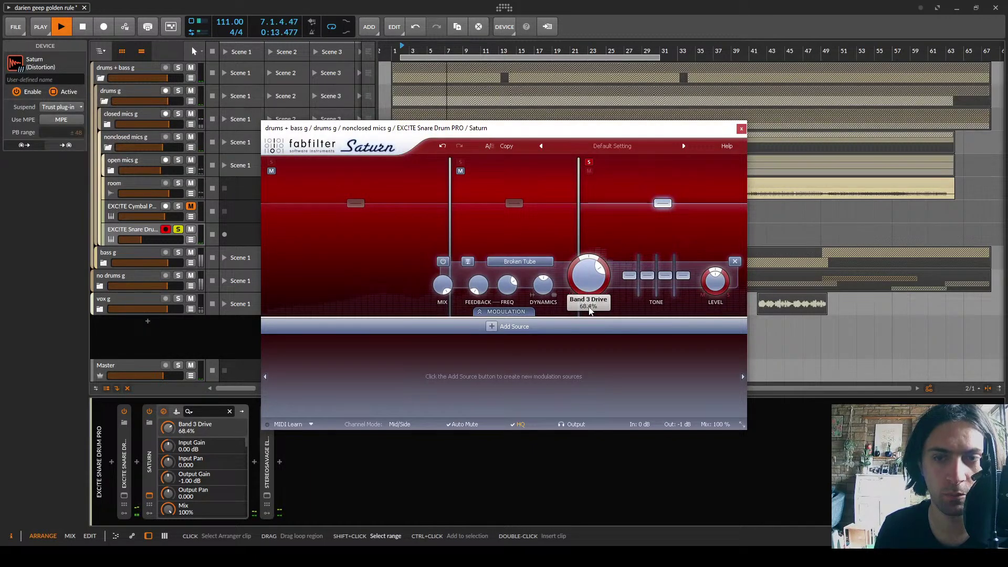
pyautogui.scroll(-1, 585, 278)
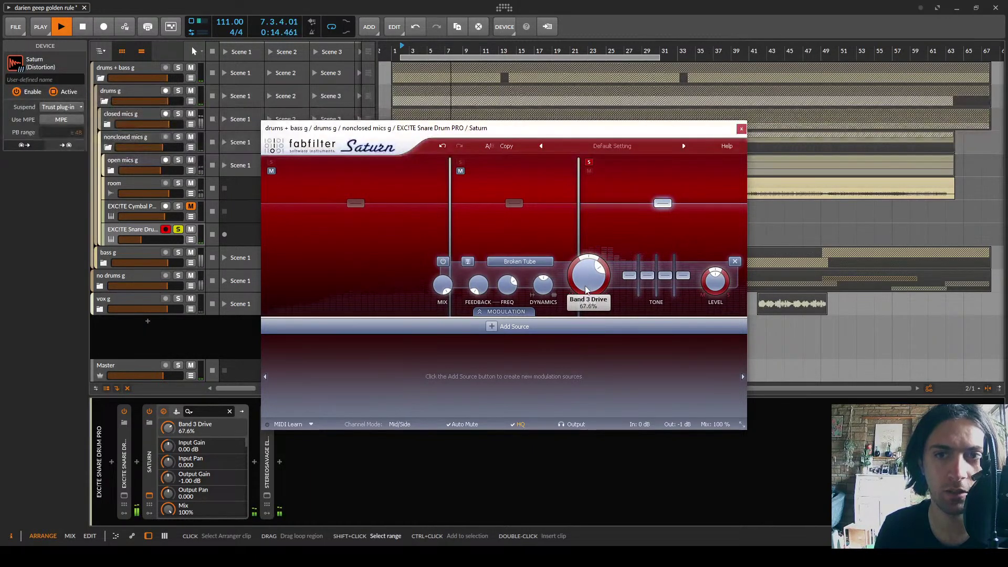
# Unsolo Saturn's band 3, set its level to -0.99 dB, and close the plug-in window
pyautogui.click(589, 162)
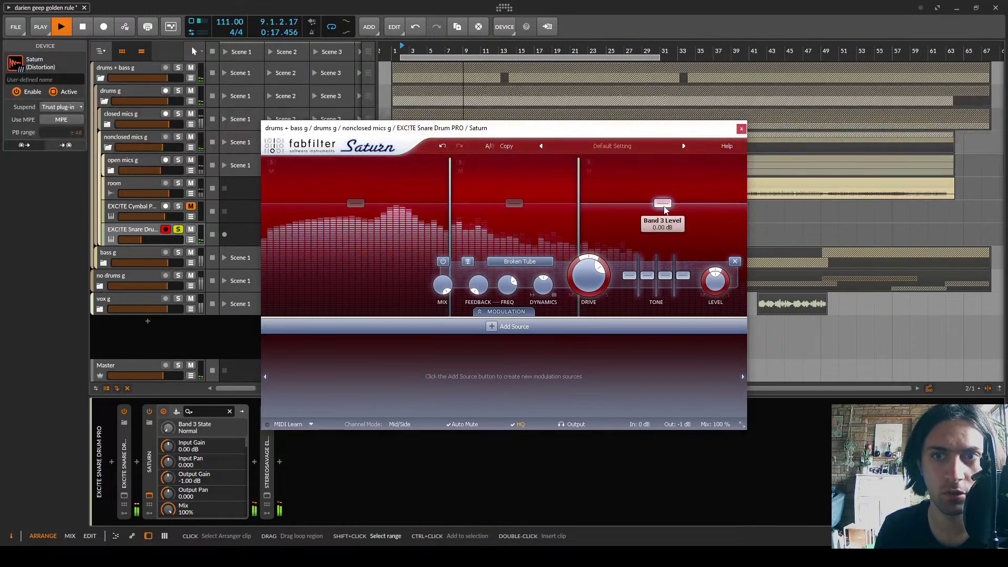
pyautogui.moveTo(664, 209); pyautogui.dragTo(666, 225)
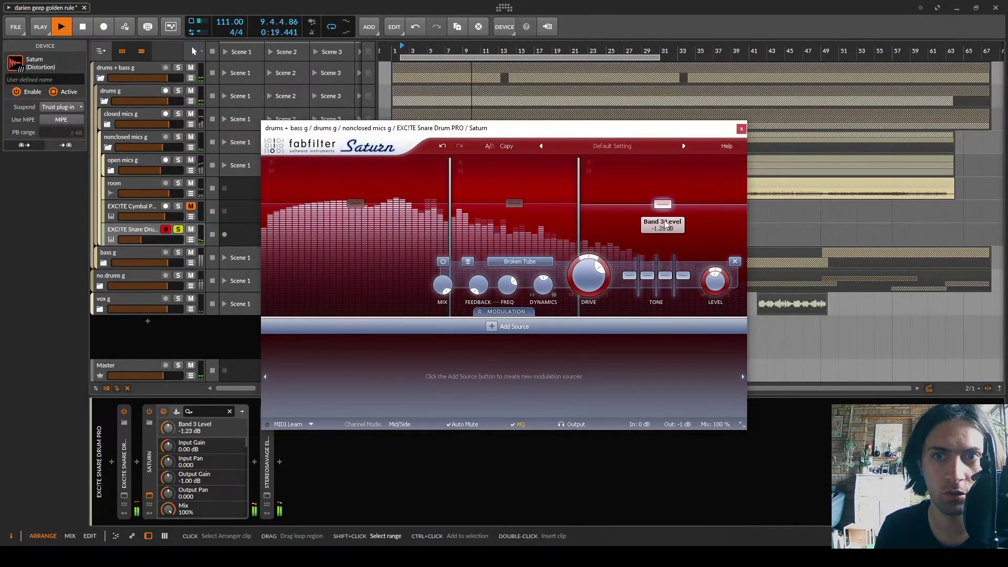
pyautogui.scroll(1, 665, 223)
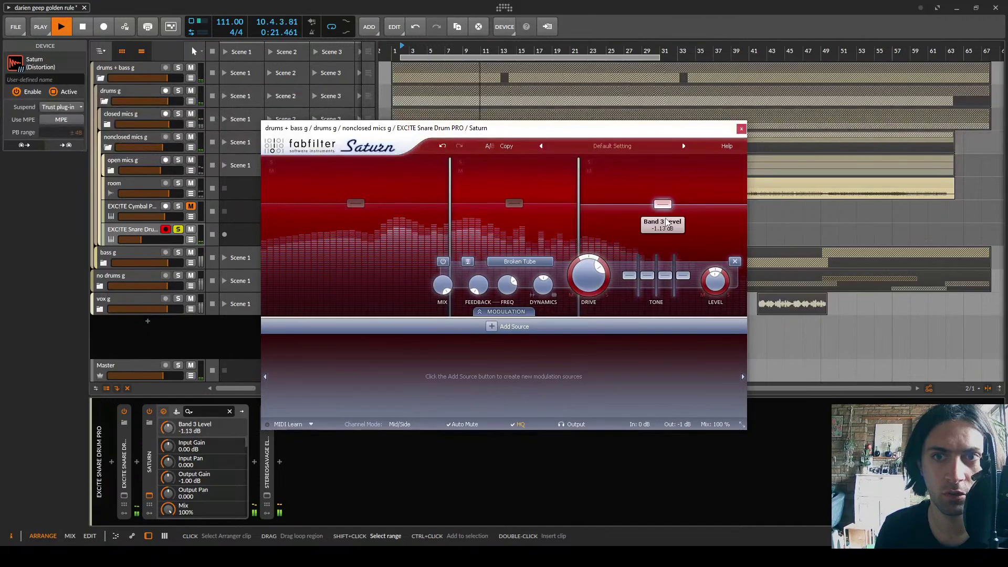
pyautogui.scroll(1, 665, 223)
pyautogui.click(741, 128)
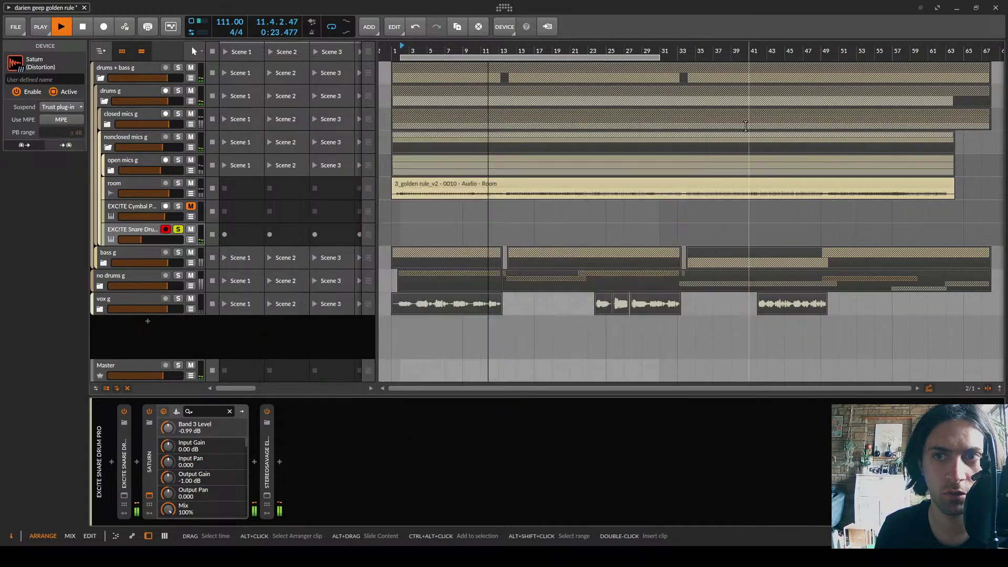
# Compare the snare layer with Saturn off and on, then unsolo the EXC!TE Snare Drum track and stop playback
pyautogui.click(149, 413)
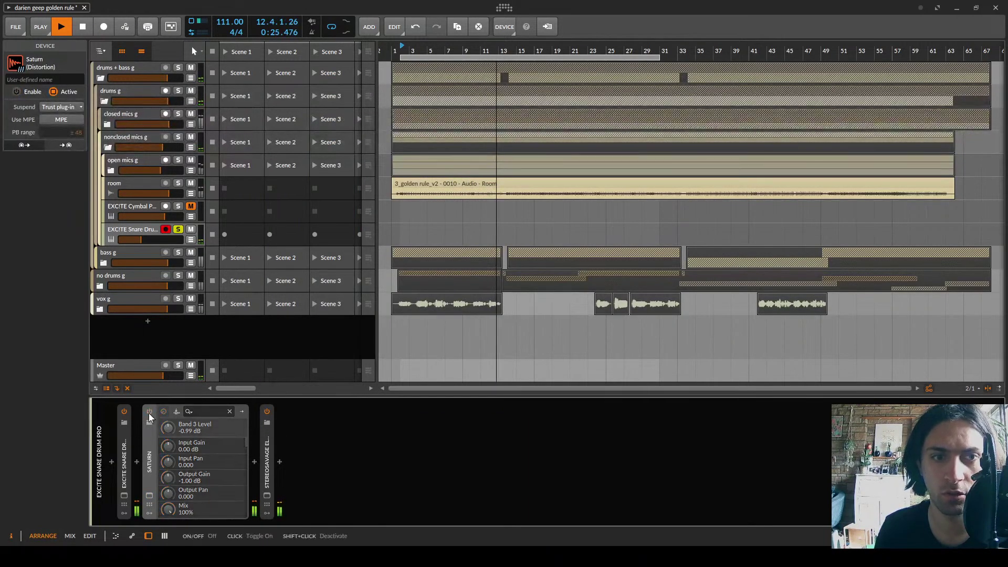
pyautogui.click(149, 413)
pyautogui.click(179, 230)
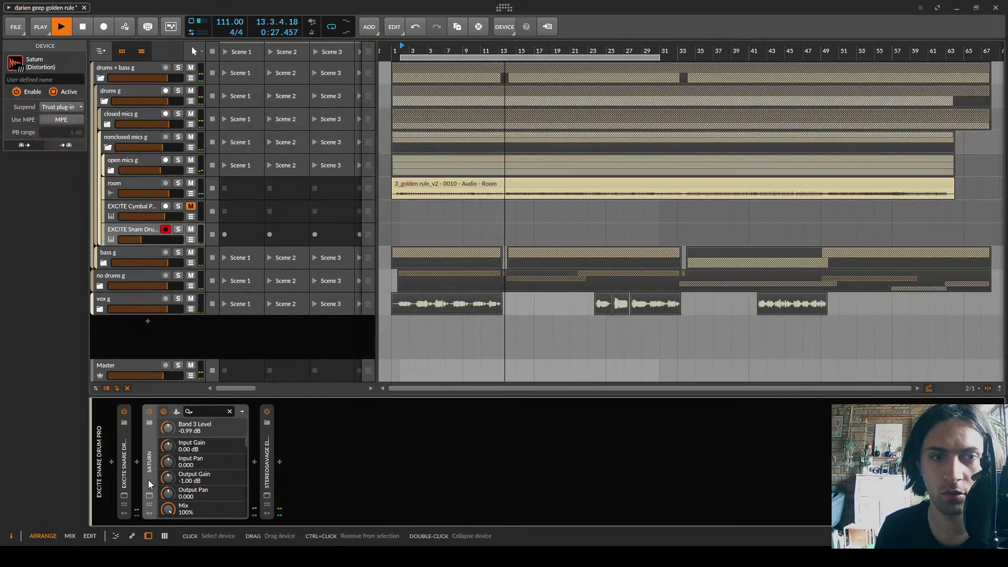
pyautogui.press('space')
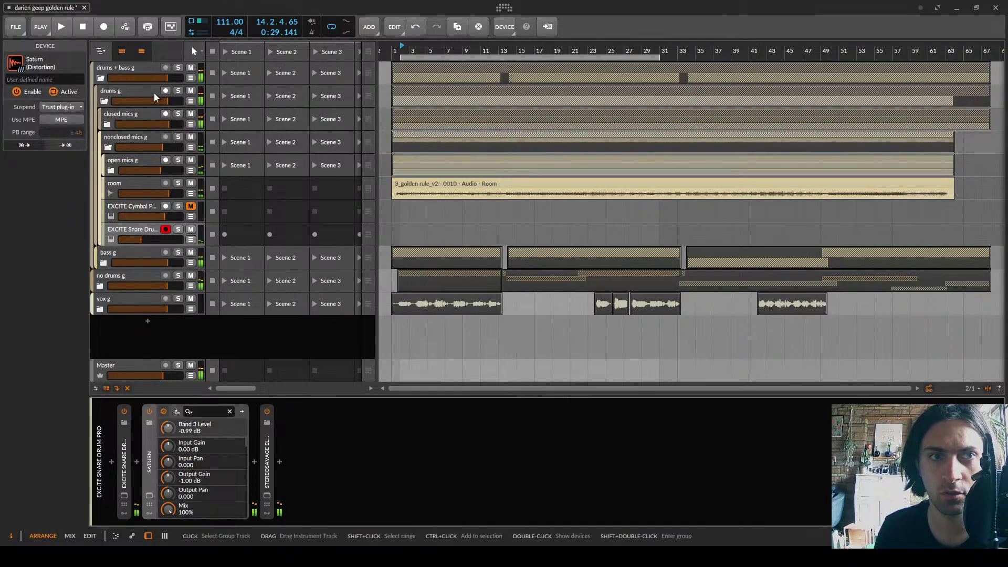
# Audition the drums g group soloed, switch the solo to nonclosed mics g, and stop playback
pyautogui.click(177, 92)
pyautogui.press('space')
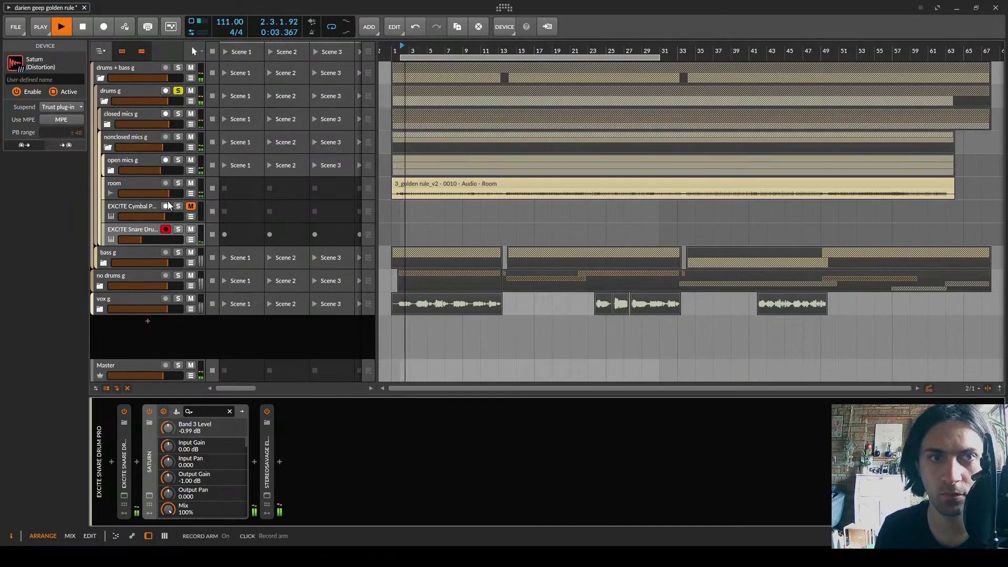
pyautogui.click(177, 92)
pyautogui.click(181, 135)
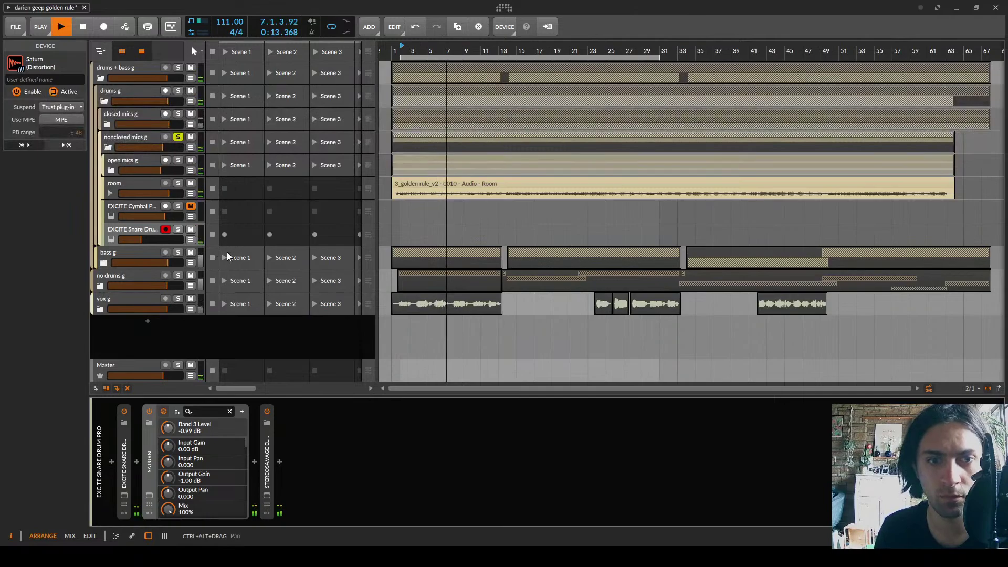
pyautogui.press('space')
# Check the StereoSavage width setting on the EXC!TE Snare Drum track, then move StereoSavage ahead of Saturn in the chain
pyautogui.click(266, 496)
pyautogui.moveTo(505, 414)
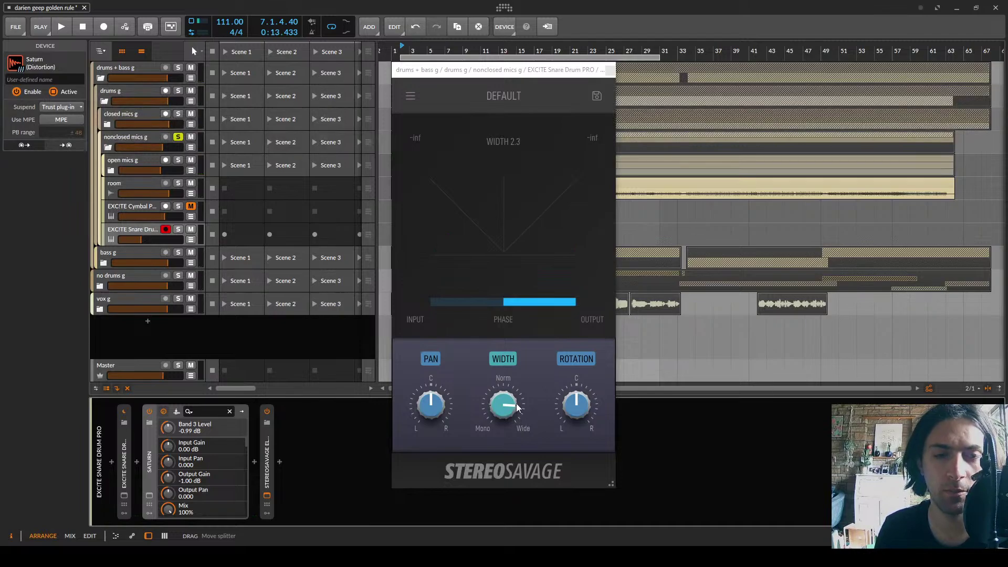
pyautogui.click(135, 235)
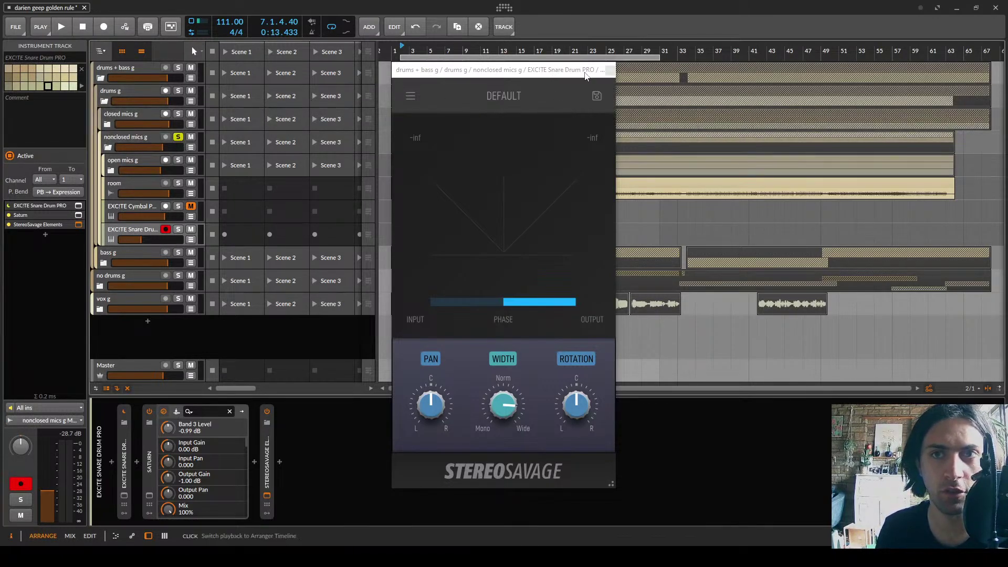
pyautogui.click(609, 71)
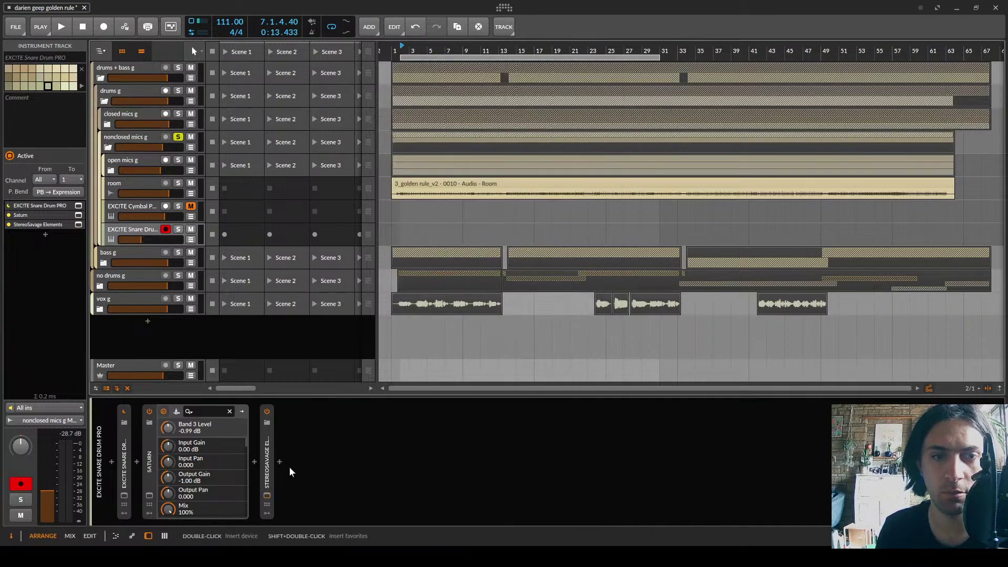
pyautogui.moveTo(266, 465); pyautogui.dragTo(156, 465)
pyautogui.click(173, 487)
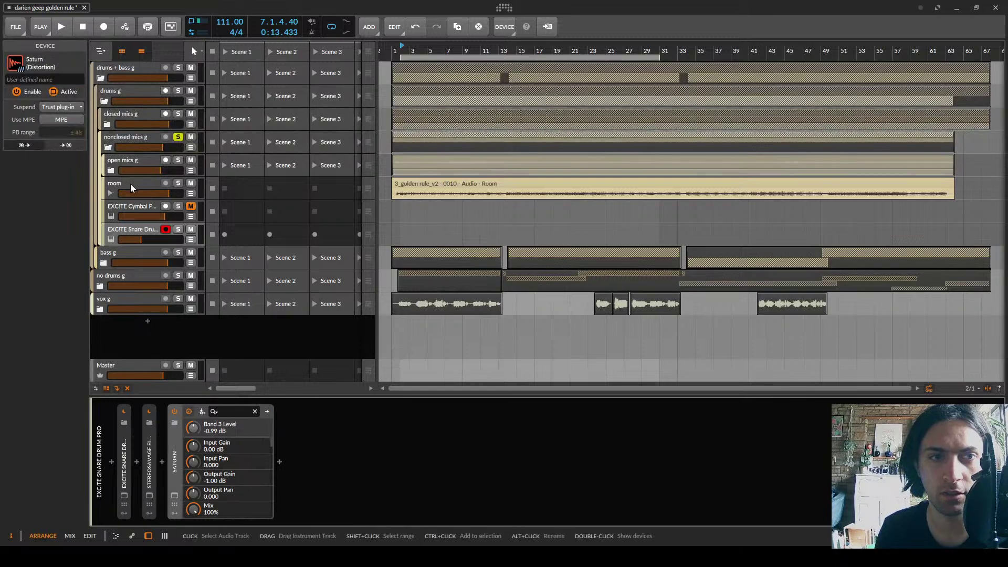
# Solo the EXC!TE Snare Drum track, play it with Saturn open to check its signal, and move the plug-in window clear of the track list
pyautogui.click(178, 230)
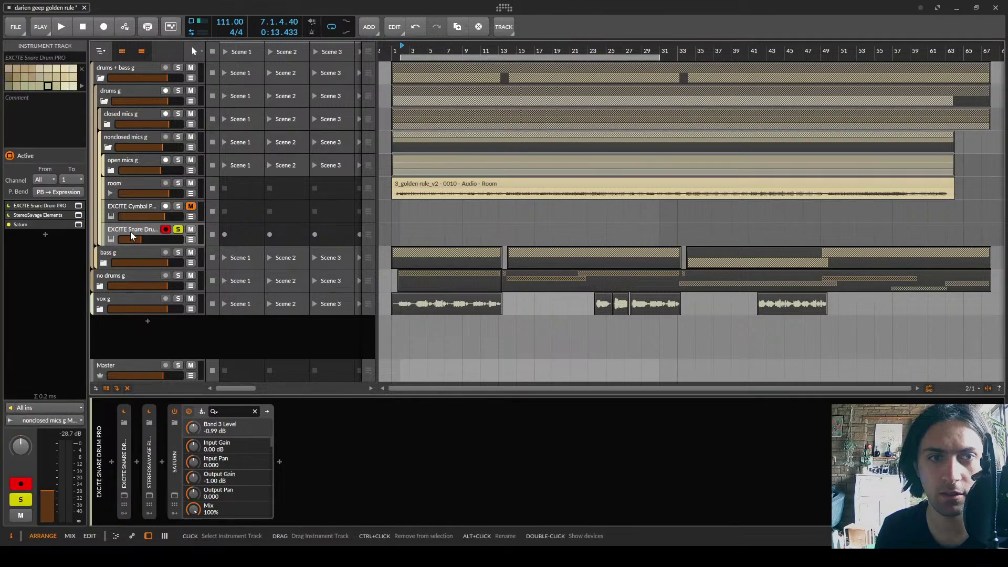
pyautogui.click(175, 498)
pyautogui.press('space')
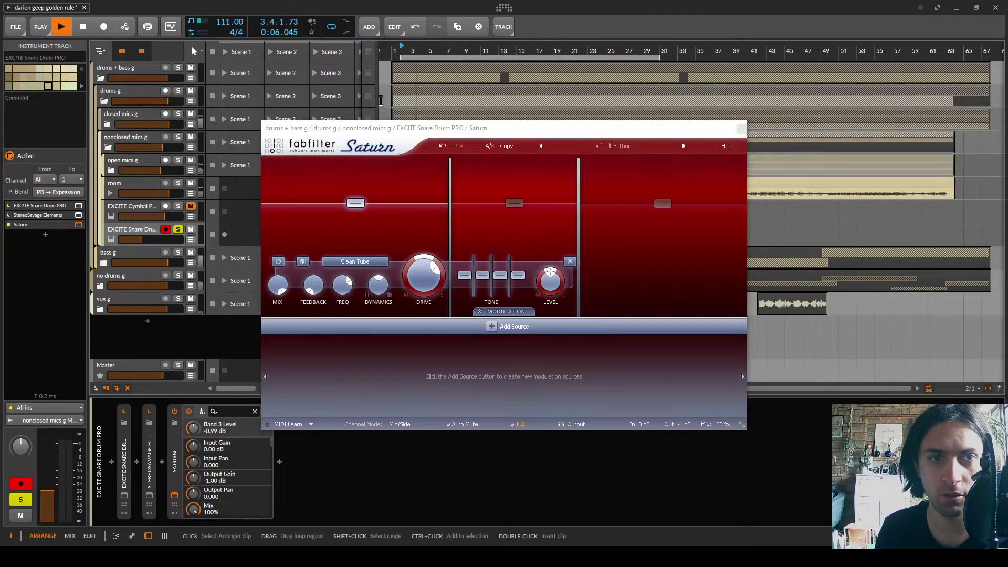
pyautogui.press('space')
pyautogui.press('space')
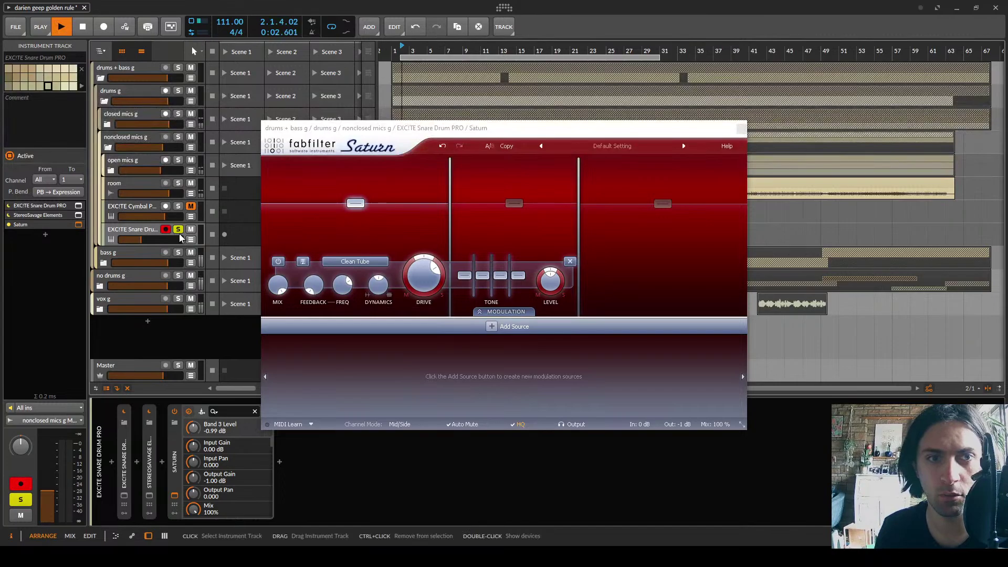
pyautogui.press('space')
pyautogui.moveTo(410, 131); pyautogui.dragTo(613, 226)
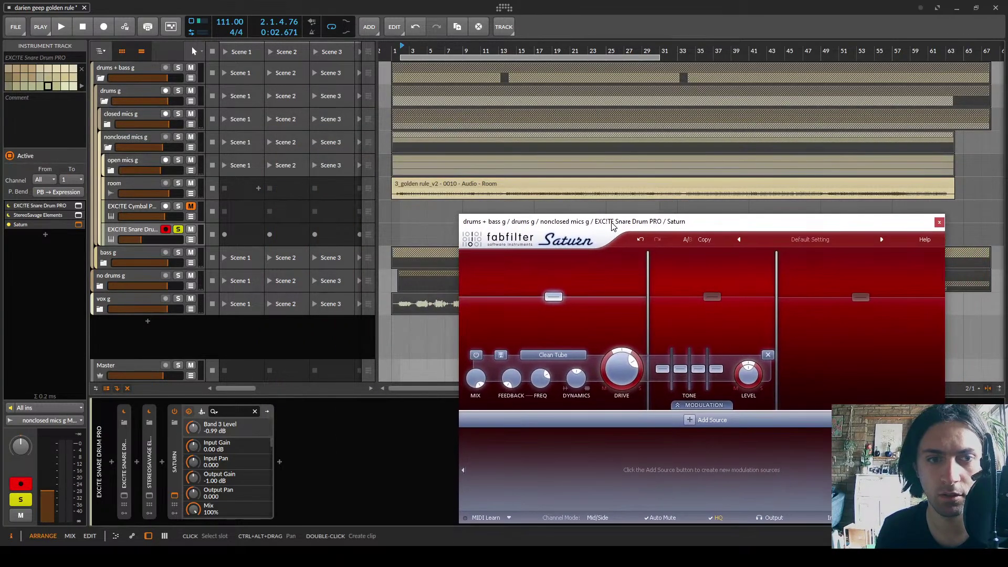
# Replay the soloed EXC!TE Snare Drum track and open its EXC!TE Snare Drum plug-in to check the sound source
pyautogui.press('space')
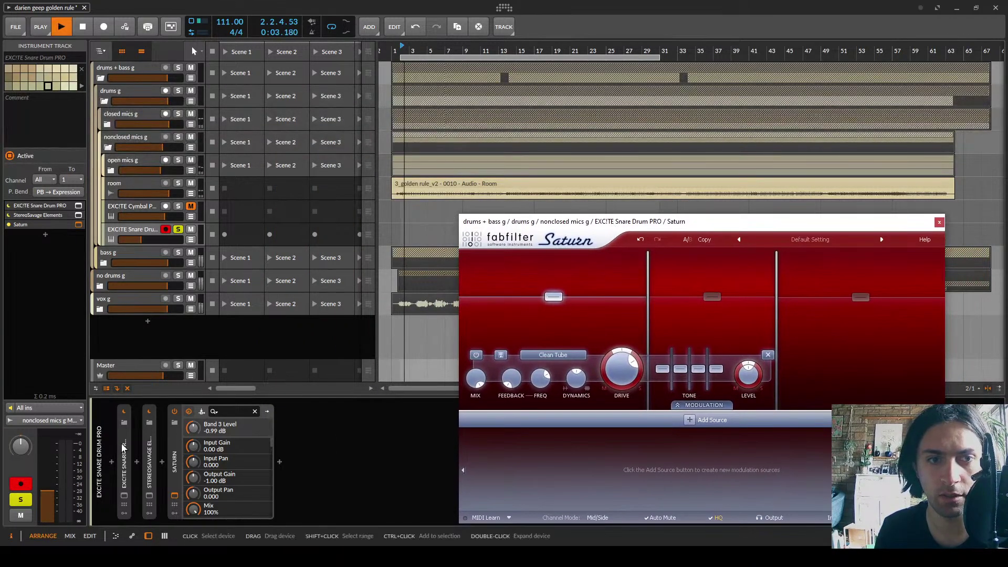
pyautogui.click(123, 447)
pyautogui.press('space')
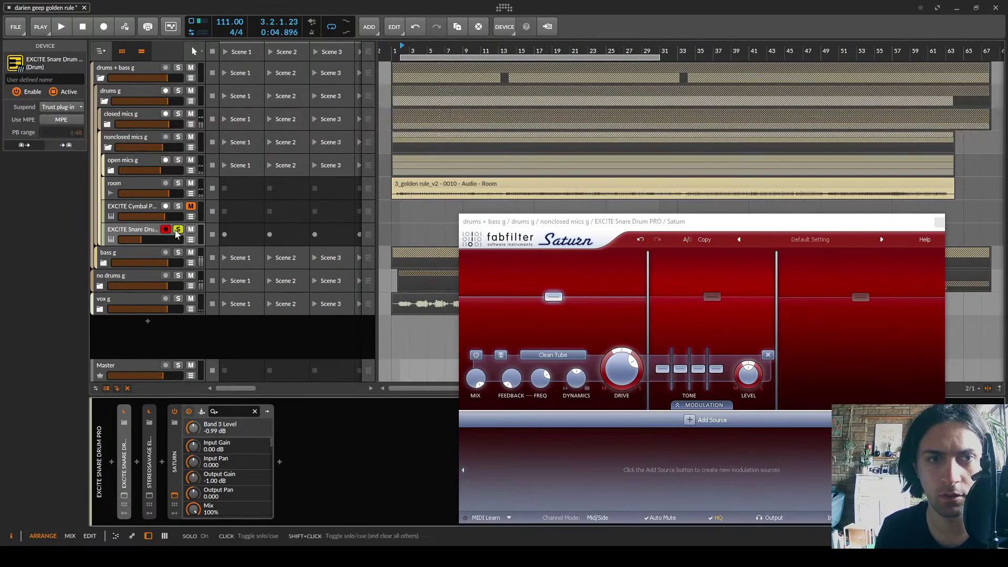
pyautogui.click(177, 231)
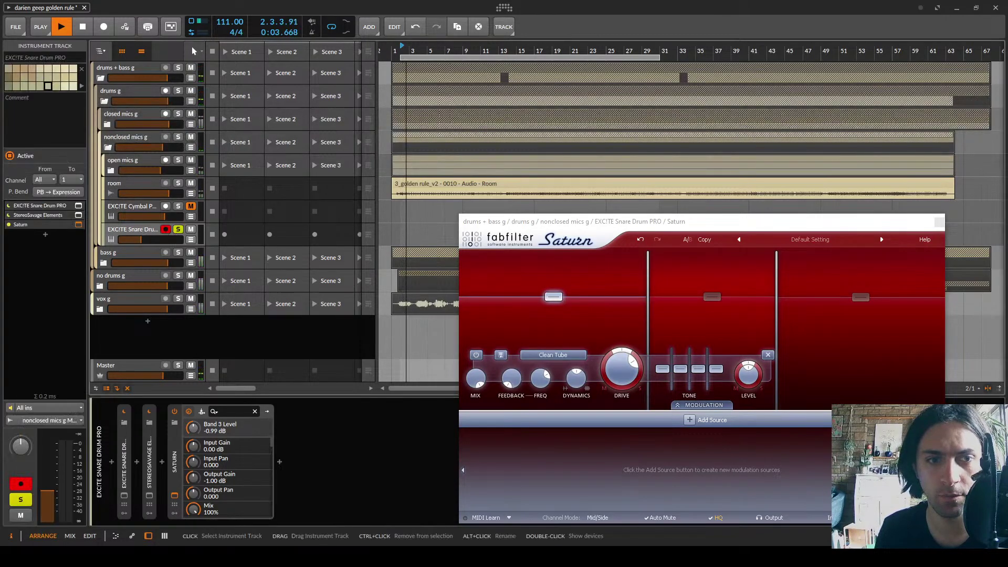
pyautogui.click(125, 496)
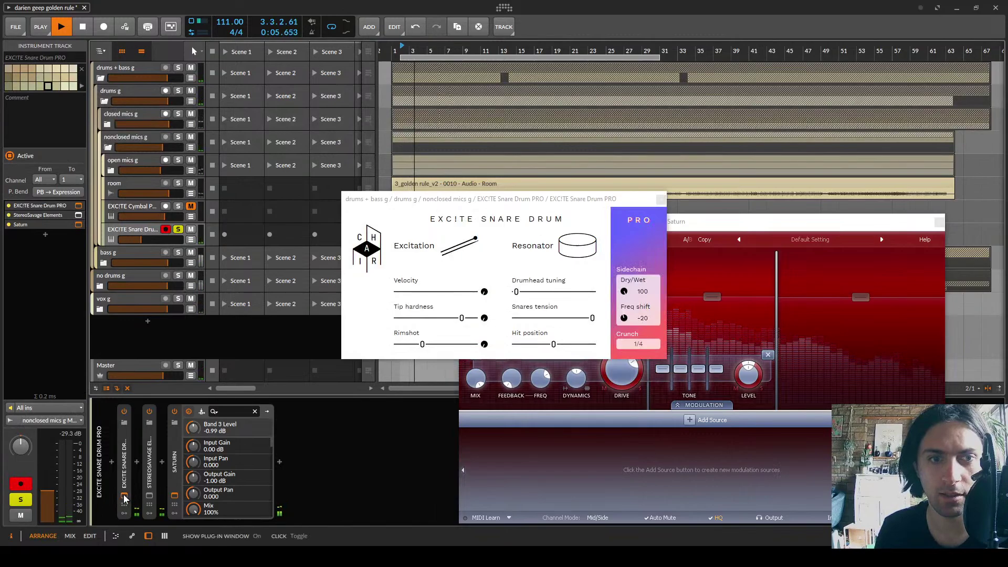
# Close the EXC!TE Snare Drum plug-in, write "xcite snare sleepy bug" in a new Notepad file, and save it as NOTE NOTE NOTE
pyautogui.click(124, 496)
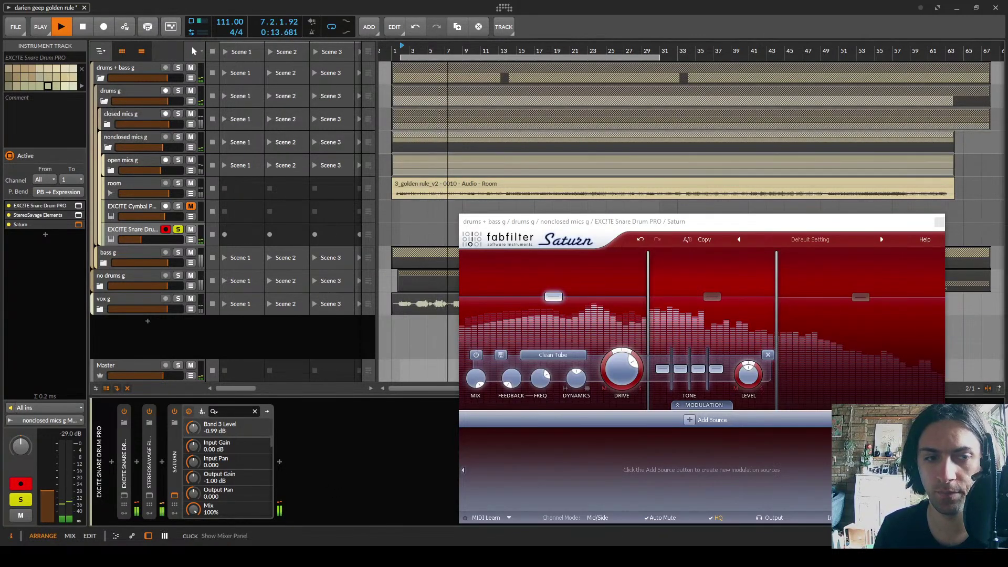
pyautogui.press('super')
pyautogui.press('Return')
pyautogui.write('xc')
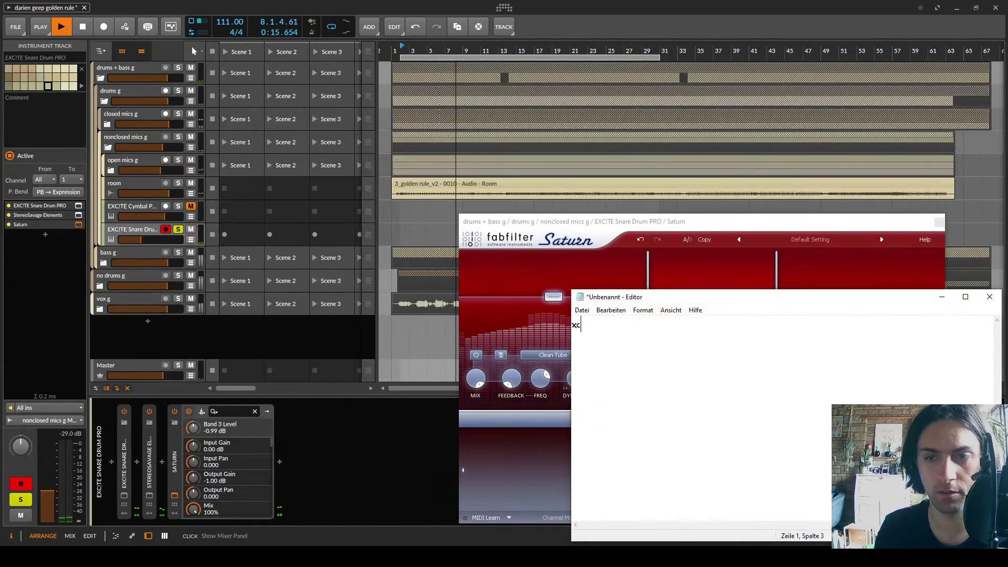
pyautogui.write('ite snare sleepy bug')
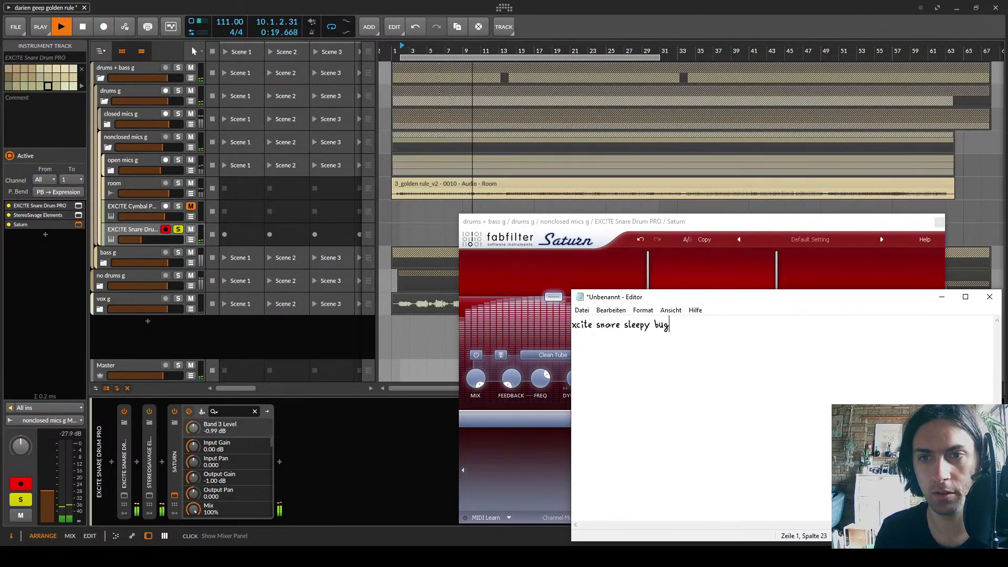
pyautogui.hotkey('ctrl', 's')
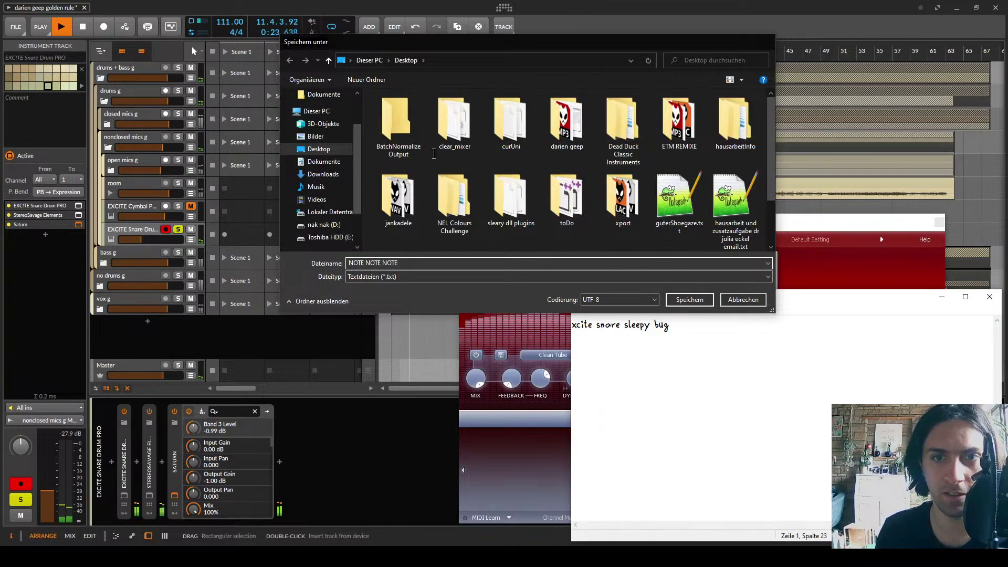
pyautogui.press('Return')
pyautogui.moveTo(909, 295); pyautogui.dragTo(806, 262)
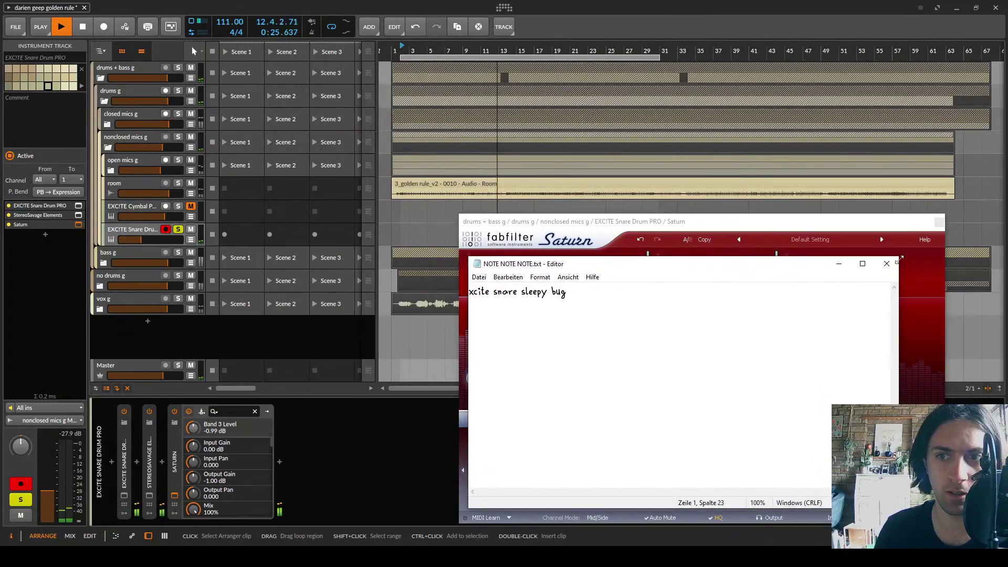
pyautogui.click(887, 263)
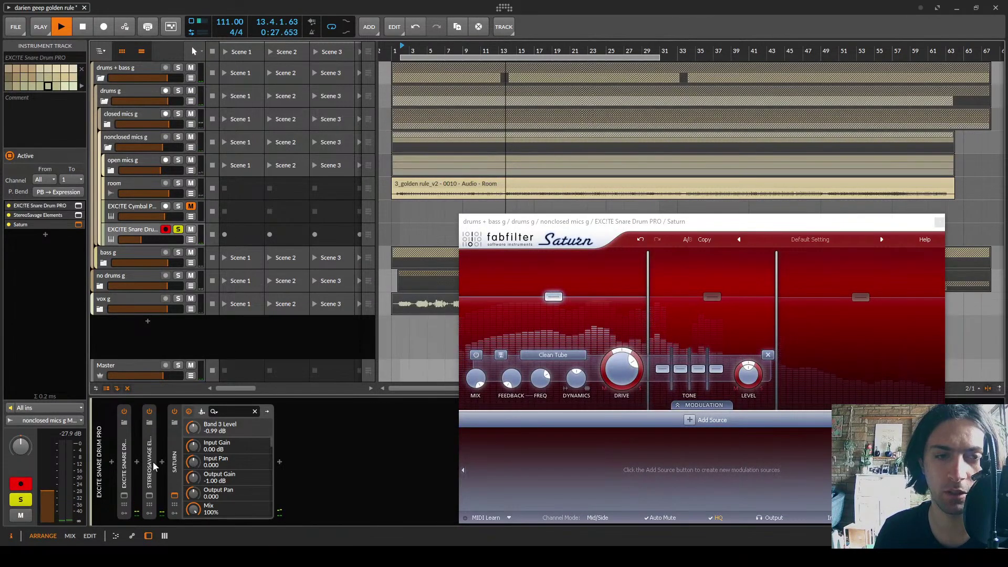
# Collapse Saturn in the EXC!TE Snare Drum track's device chain, stop playback, and close the Saturn window
pyautogui.click(175, 461)
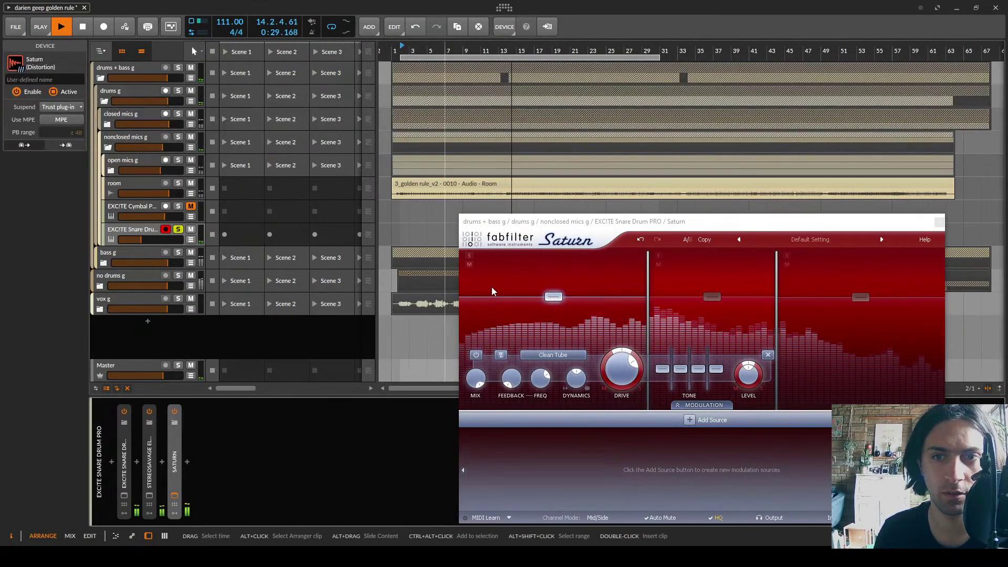
pyautogui.click(553, 298)
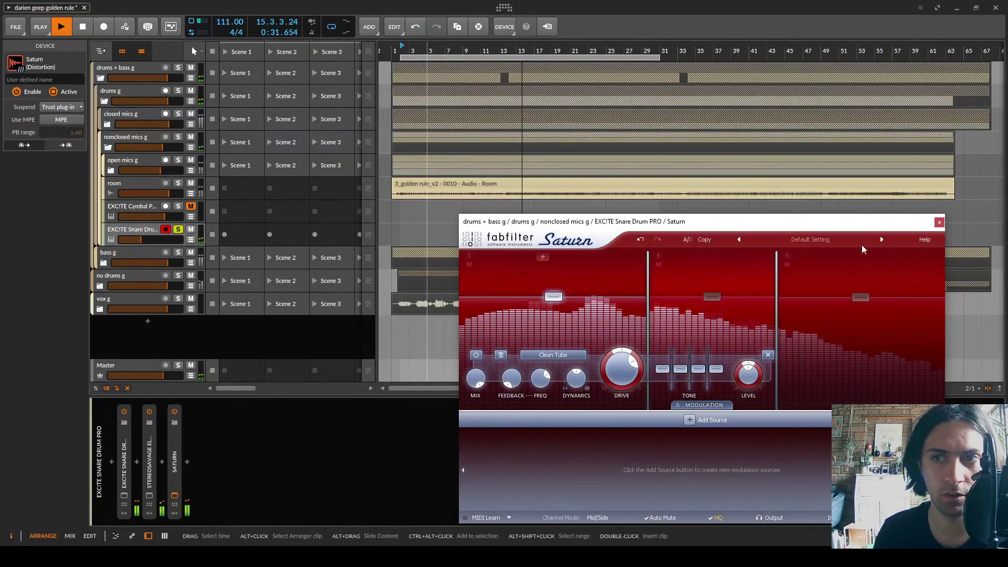
pyautogui.press('space')
pyautogui.click(938, 221)
# Turn off solo and record arm on the EXC!TE Snare Drum track, then deactivate both it and the EXC!TE Cymbal track
pyautogui.click(130, 231)
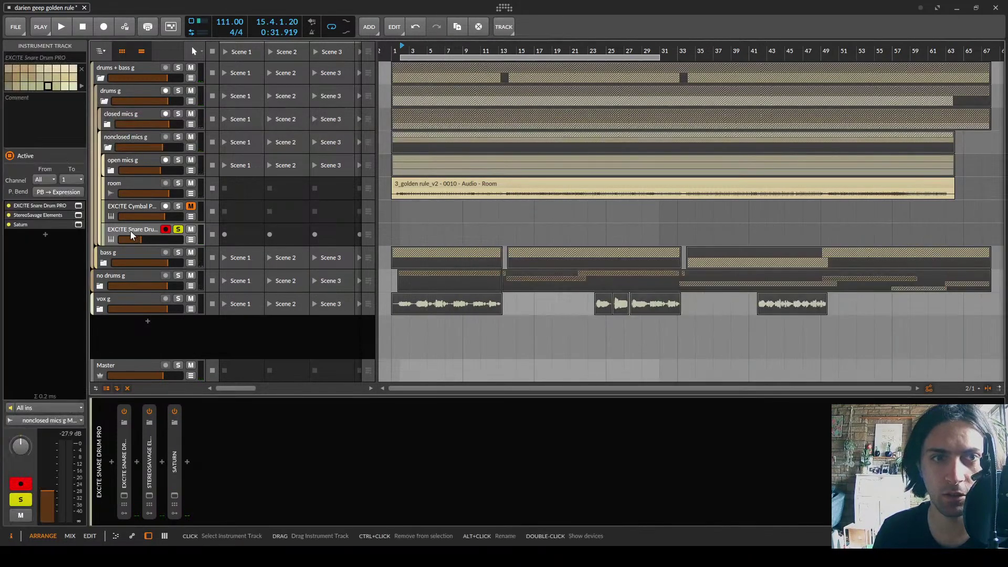
pyautogui.click(179, 231)
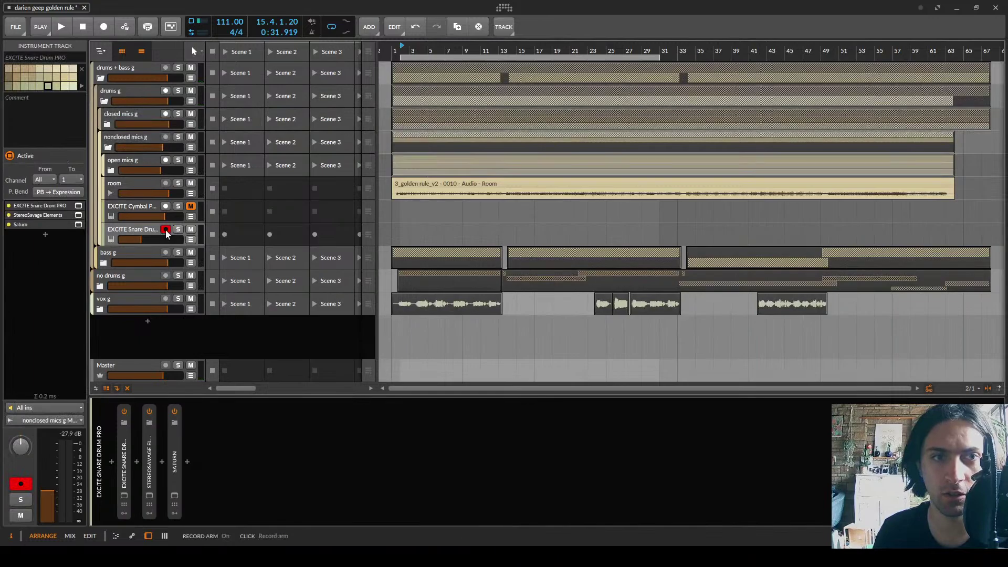
pyautogui.click(166, 229)
pyautogui.hotkey('alt', 'a')
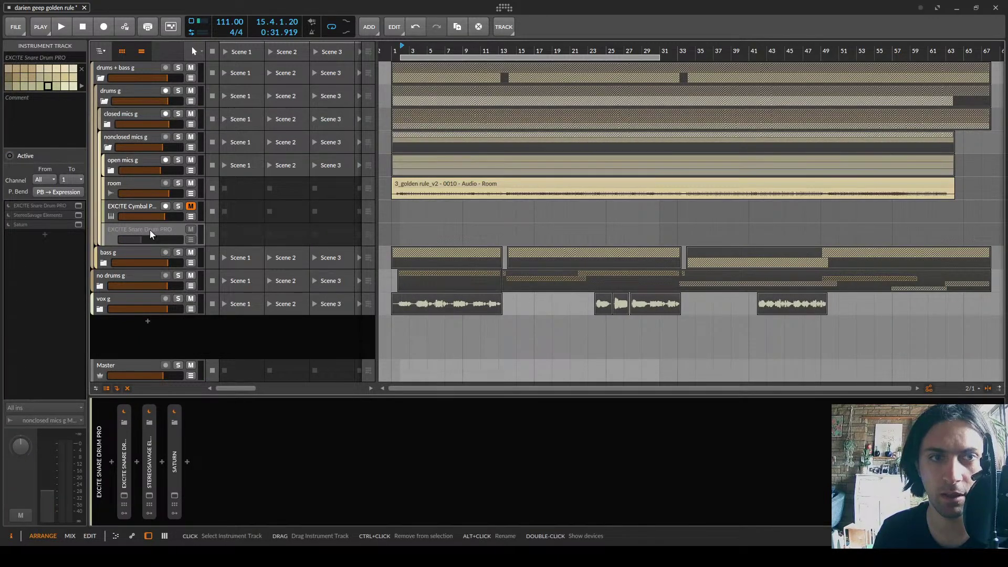
pyautogui.click(146, 208)
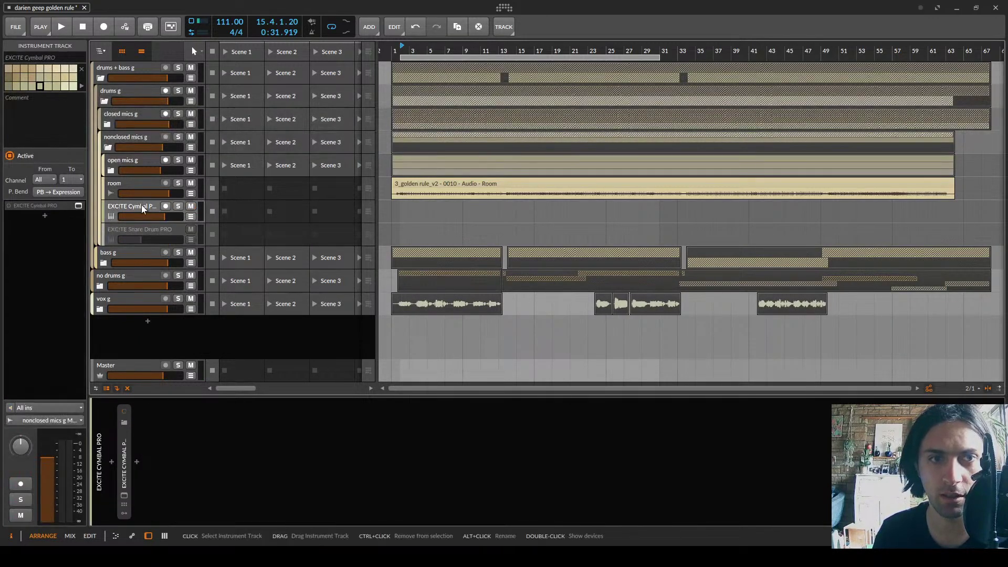
pyautogui.hotkey('alt', 'a')
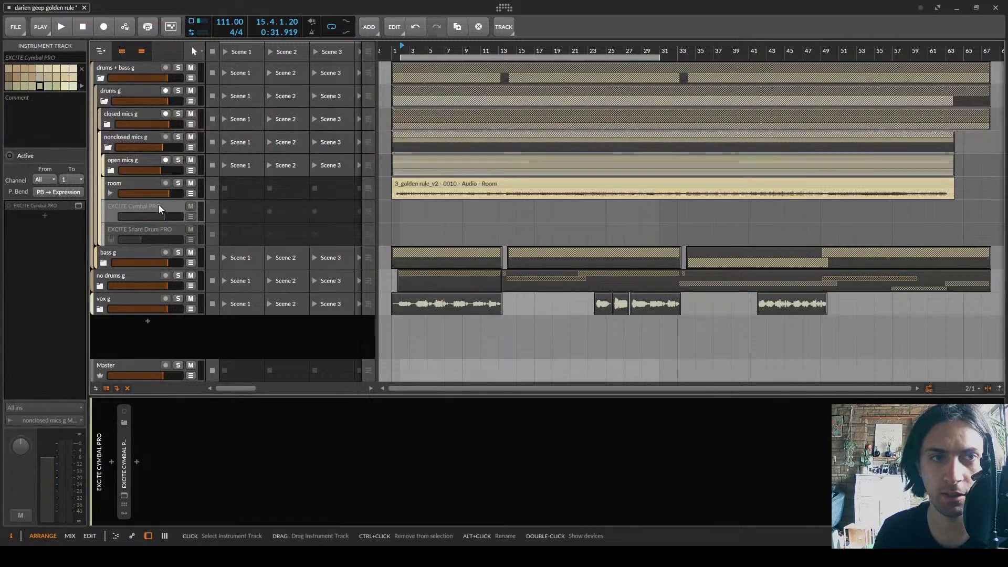
# Select the nonclosed mics g group, start playback, and solo the drums g group
pyautogui.click(178, 153)
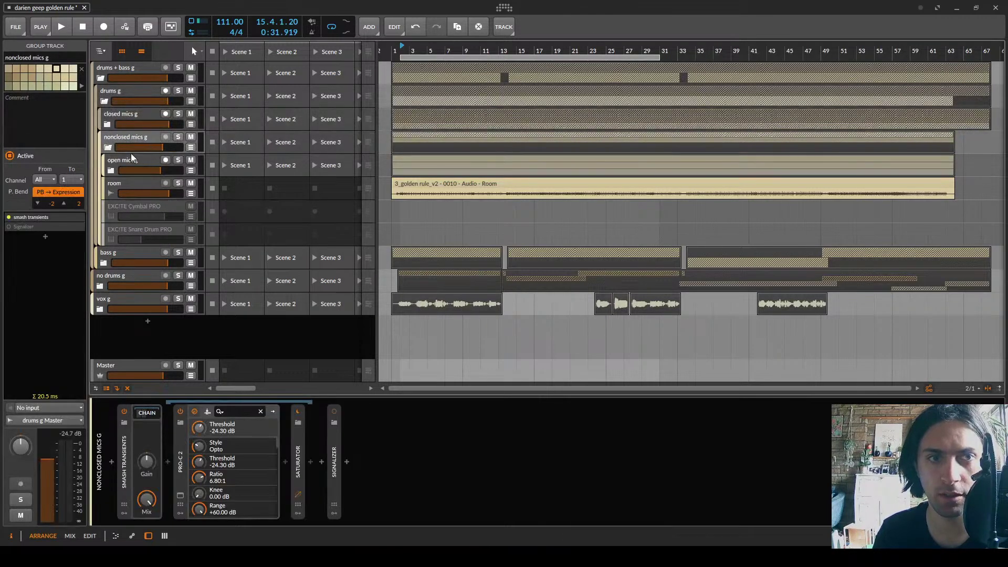
pyautogui.press('space')
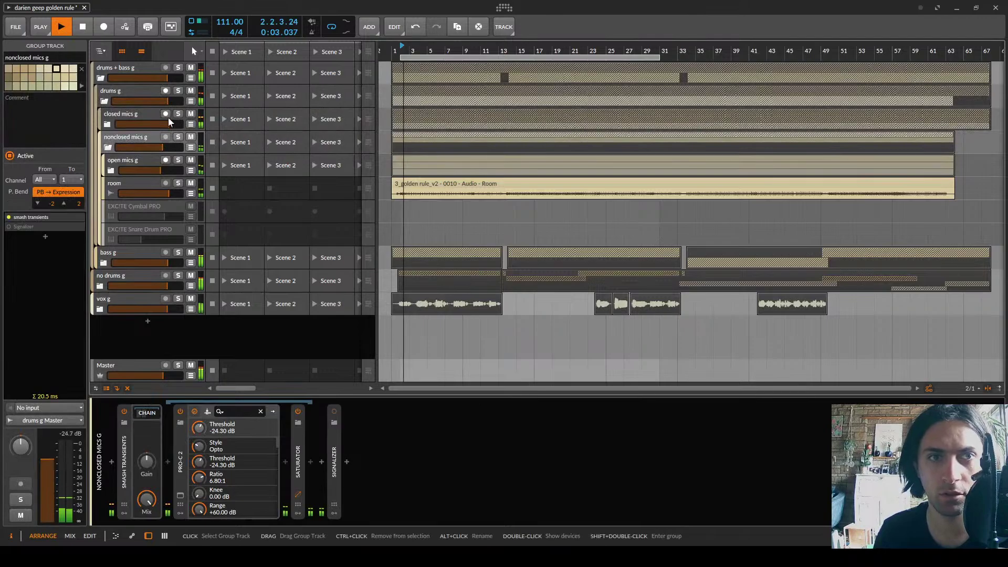
pyautogui.click(177, 91)
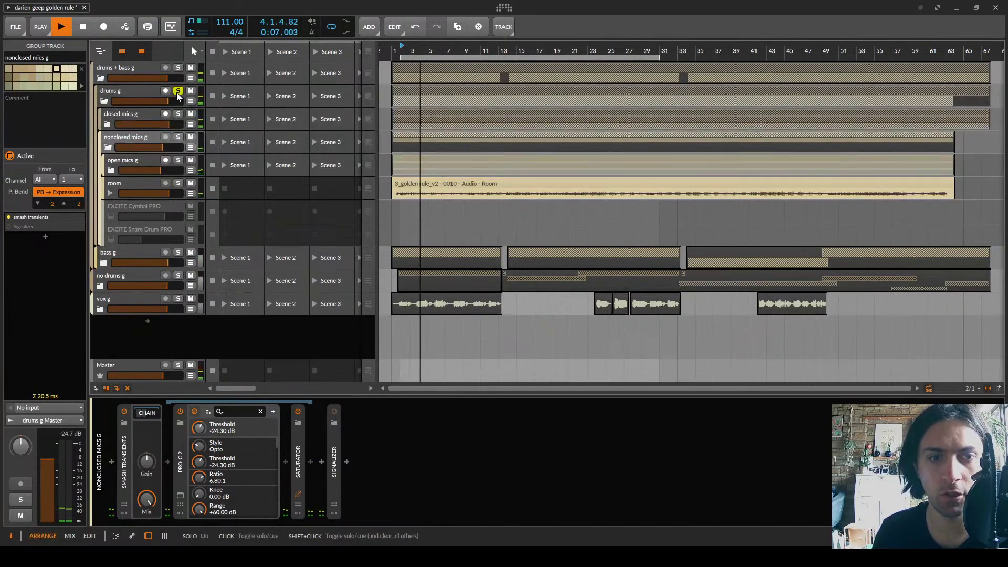
# Collapse Pro-C 2 and the smash transients chain in the nonclosed mics g devices
pyautogui.doubleClick(181, 461)
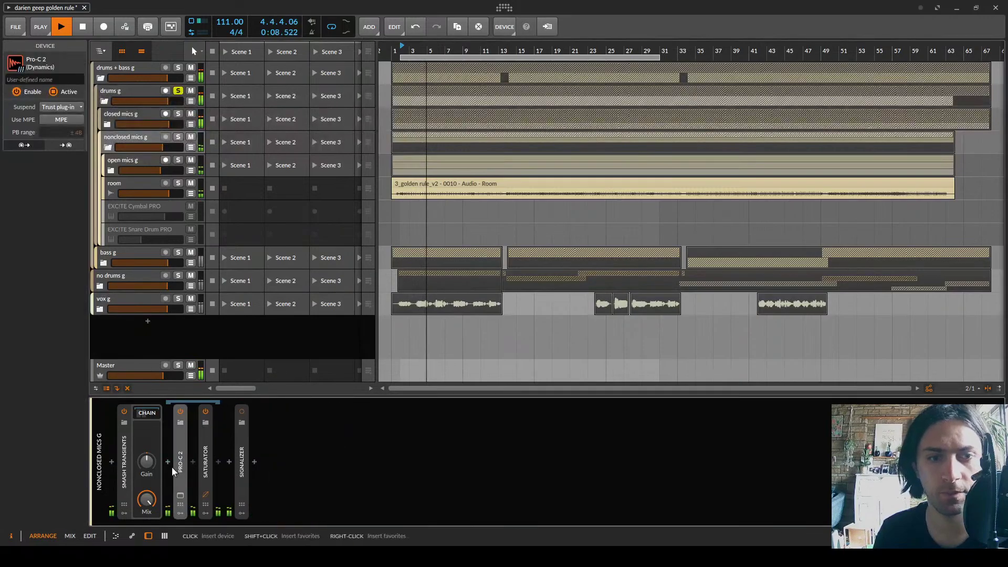
pyautogui.keyDown('ctrl'); pyautogui.click(206, 458); pyautogui.keyUp('ctrl')
pyautogui.press('Delete')
pyautogui.doubleClick(127, 458)
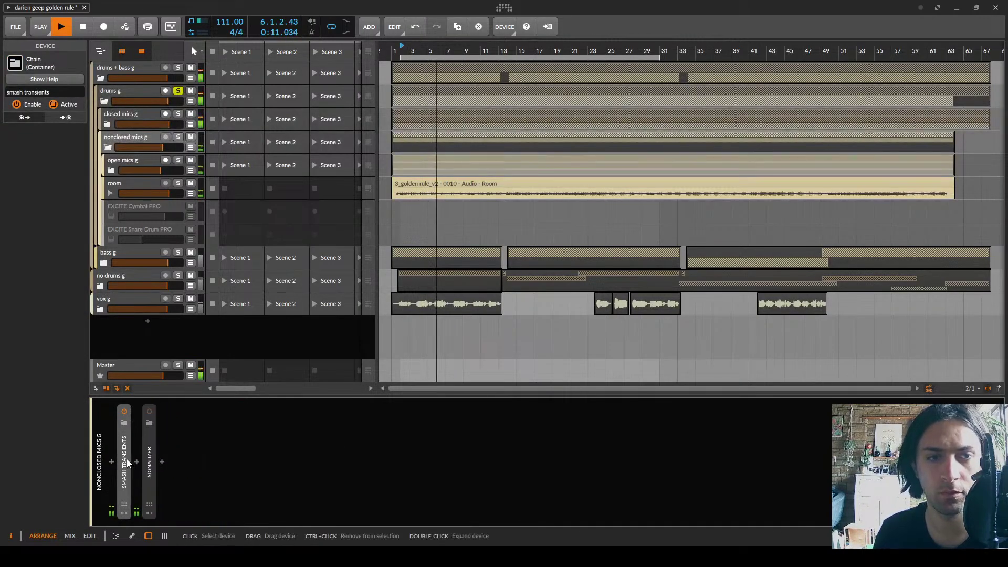
# Stop playback, check the device chains of open mics g and room, and collapse Saturn on the room track
pyautogui.press('space')
pyautogui.click(140, 167)
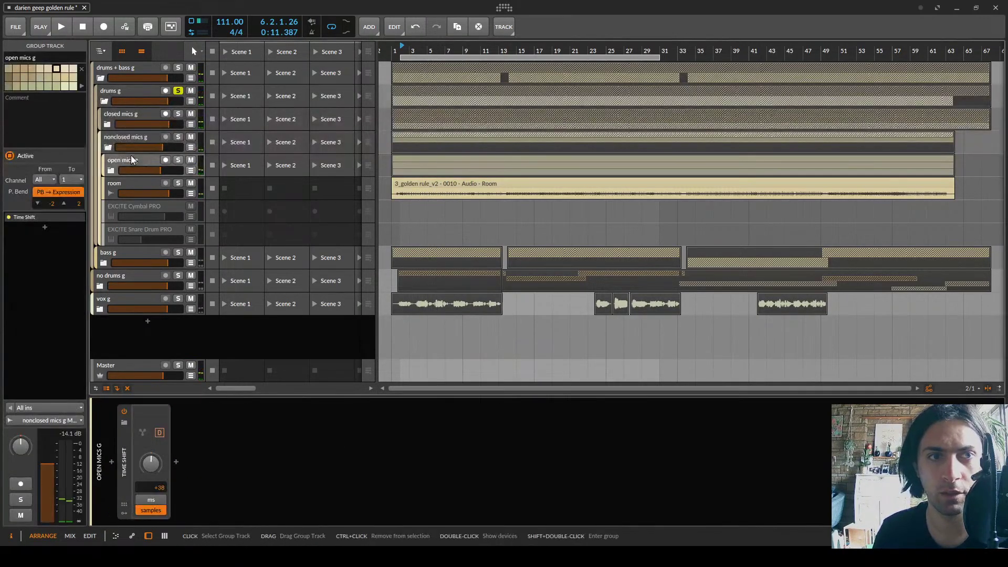
pyautogui.click(119, 187)
pyautogui.doubleClick(149, 461)
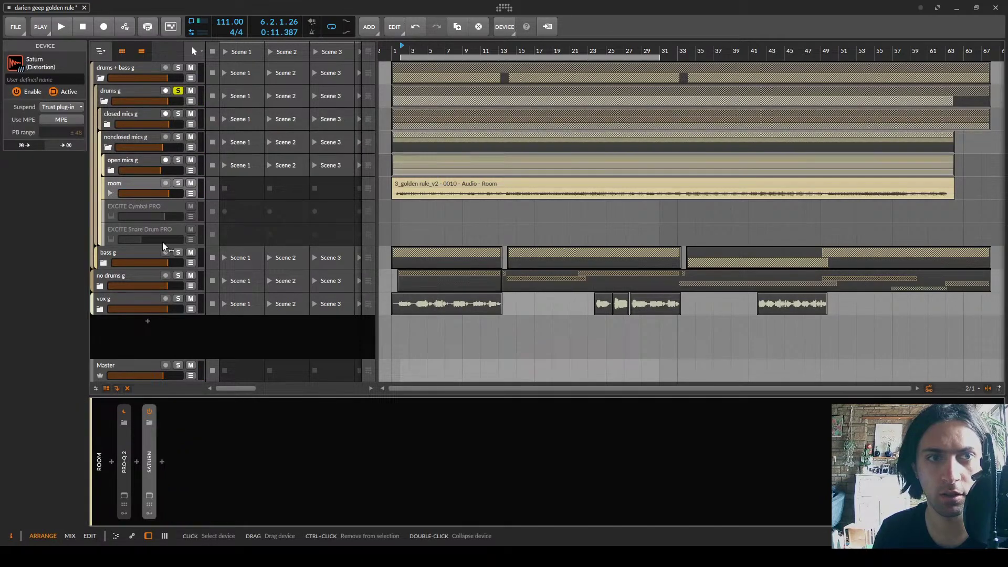
# Review Pro-C 2 and Saturator inside the smash transients chain on nonclosed mics g, then fold the chain closed
pyautogui.click(121, 178)
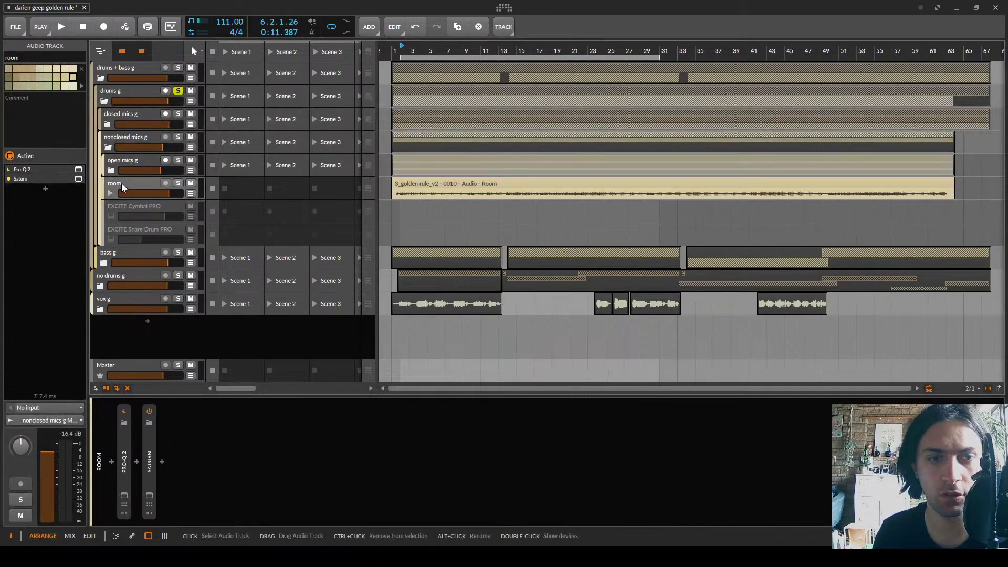
pyautogui.click(125, 135)
pyautogui.click(122, 466)
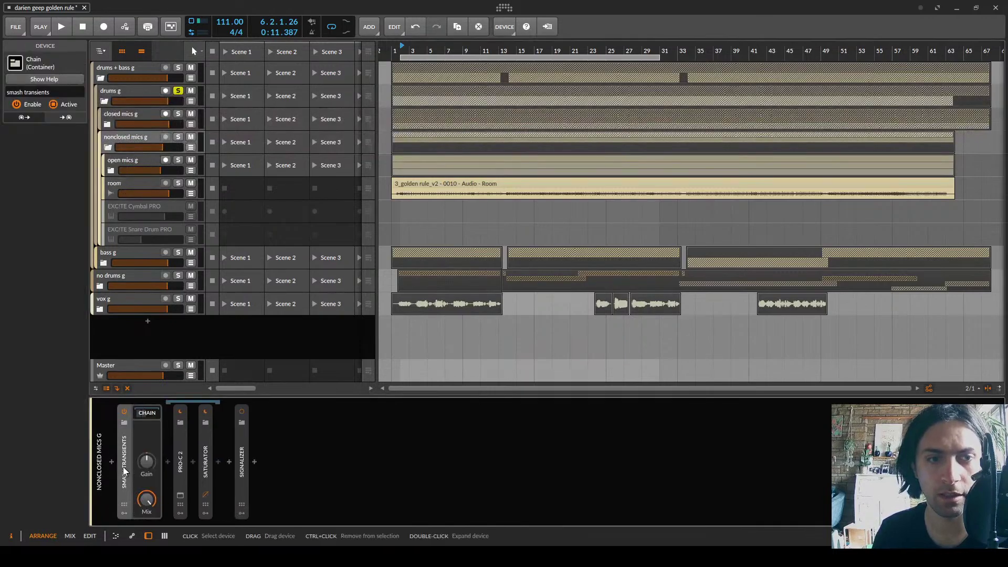
pyautogui.click(181, 459)
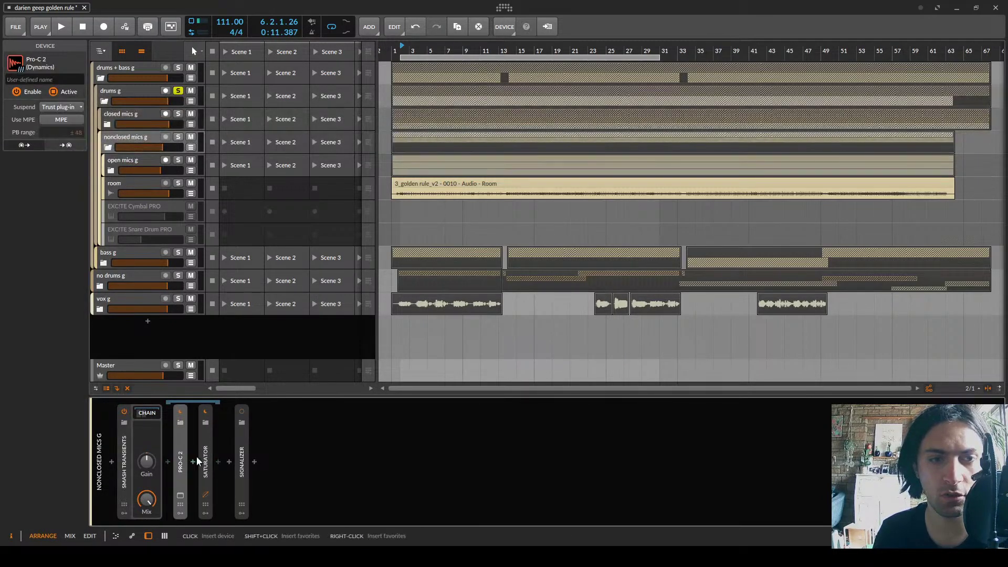
pyautogui.click(205, 460)
pyautogui.doubleClick(124, 465)
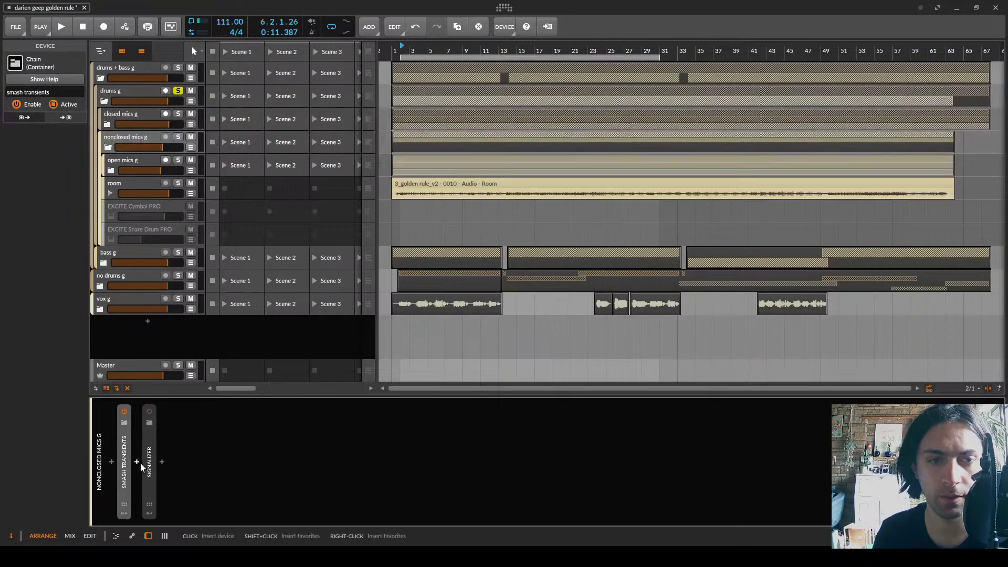
# Insert FabFilter Saturn after smash transients on nonclosed mics g, then solo the group and start playback
pyautogui.click(137, 462)
pyautogui.write('saturn')
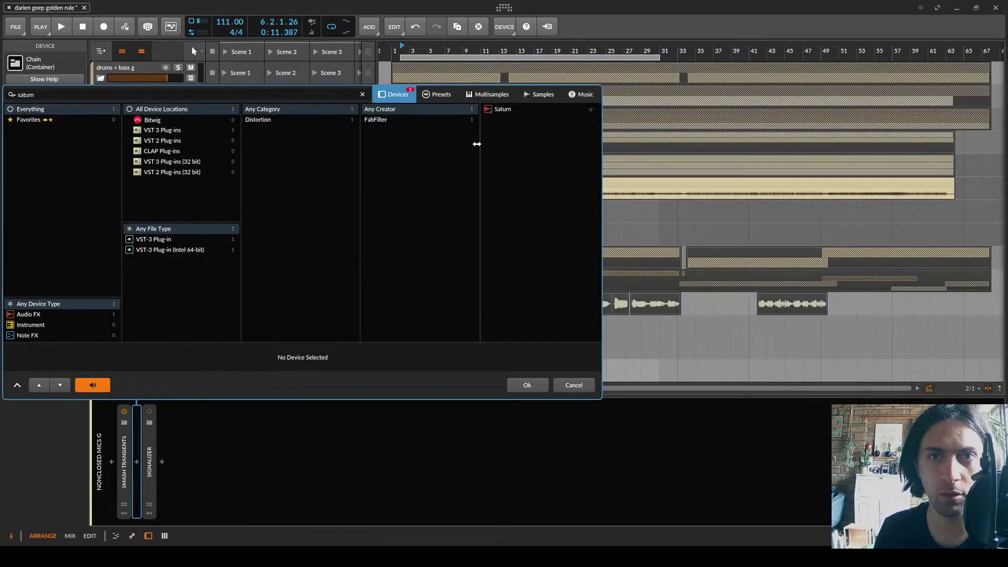
pyautogui.doubleClick(520, 110)
pyautogui.click(177, 137)
pyautogui.press('space')
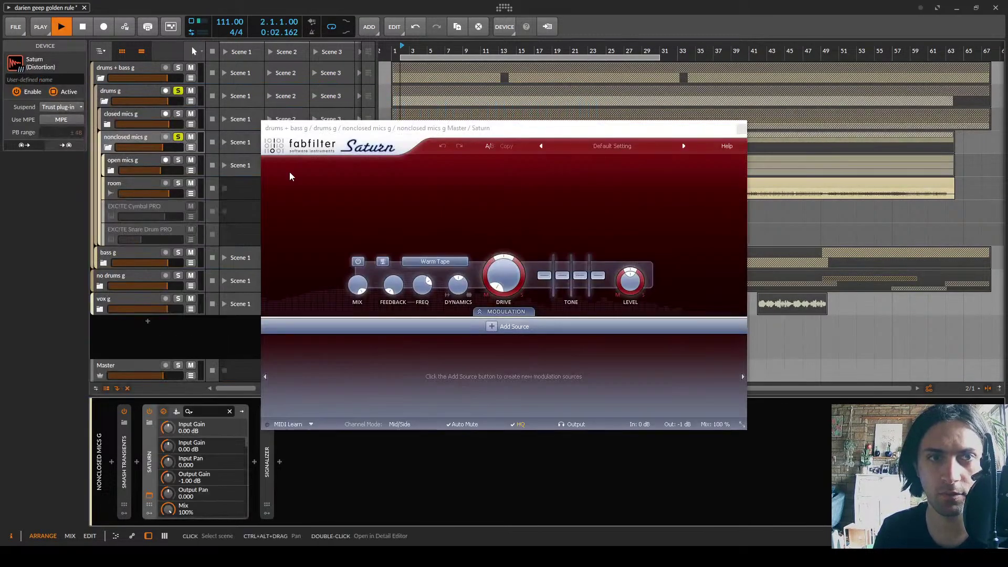
# Split the new Saturn into two bands, solo the lower band, and set the crossover to about 764 Hz
pyautogui.click(436, 159)
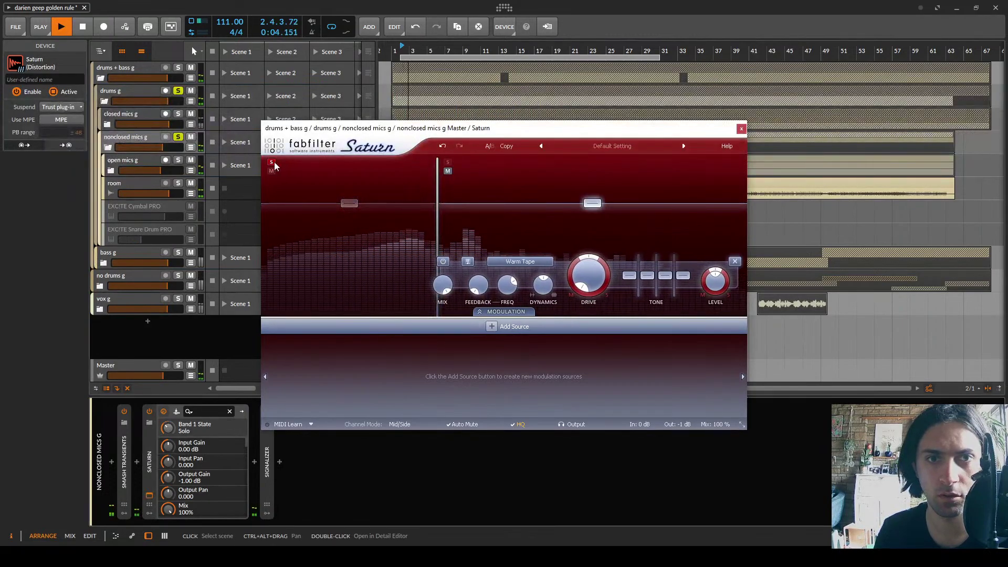
pyautogui.click(272, 162)
pyautogui.moveTo(436, 194); pyautogui.dragTo(521, 190)
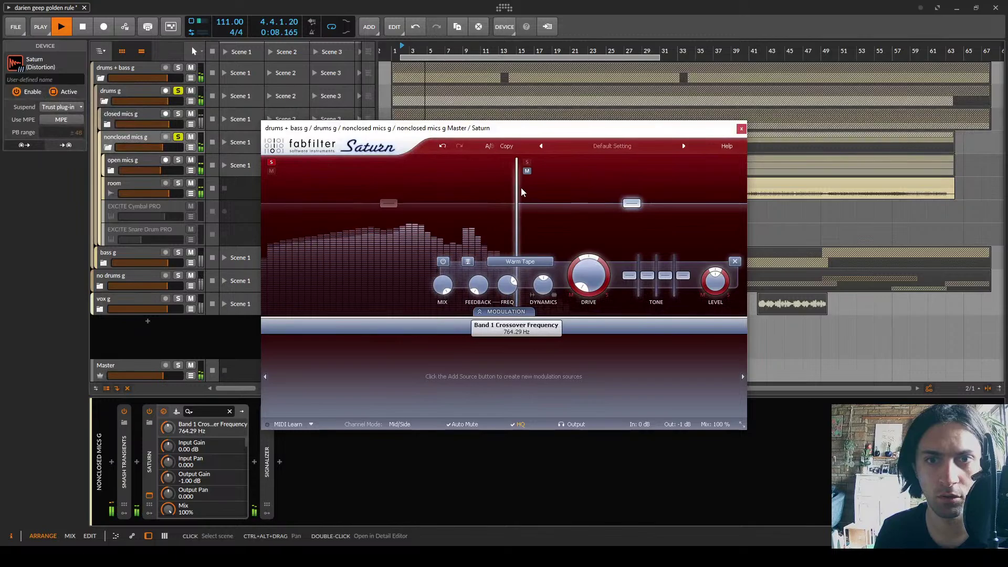
# Set Saturn's band 1 to the Warm Tube style with 55% drive
pyautogui.moveTo(420, 272); pyautogui.dragTo(429, 212)
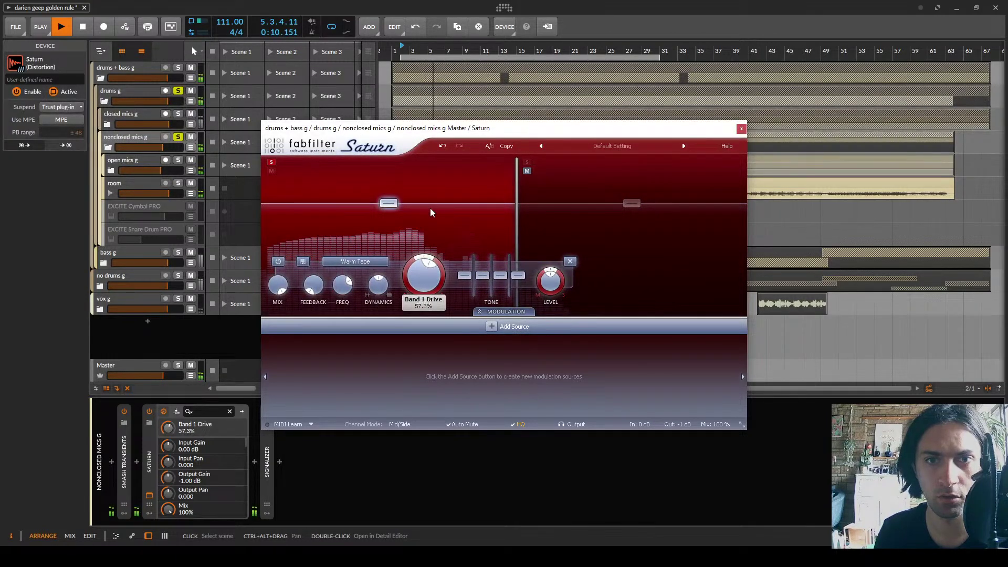
pyautogui.scroll(4, 351, 264)
pyautogui.scroll(-1, 353, 265)
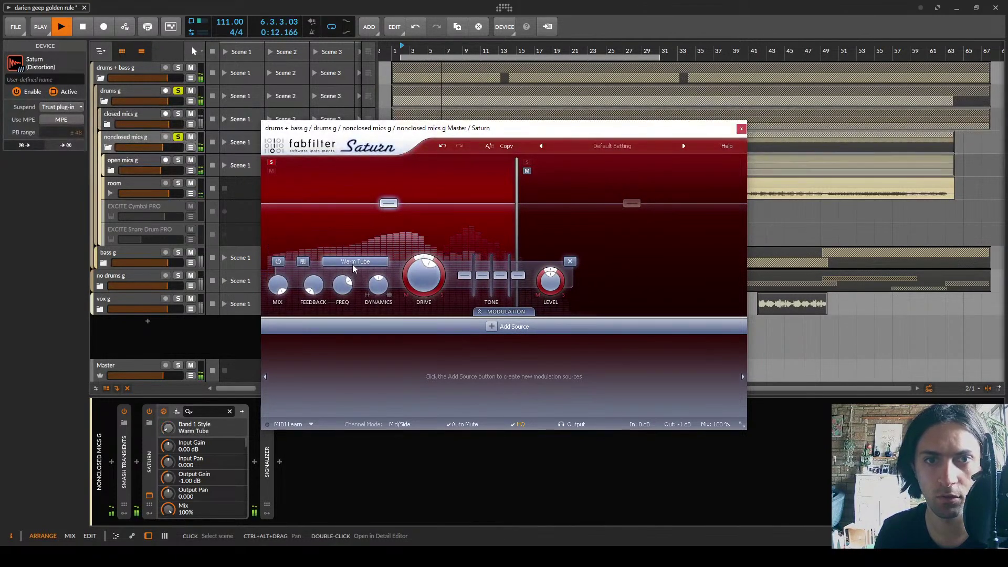
pyautogui.moveTo(421, 273); pyautogui.dragTo(419, 280)
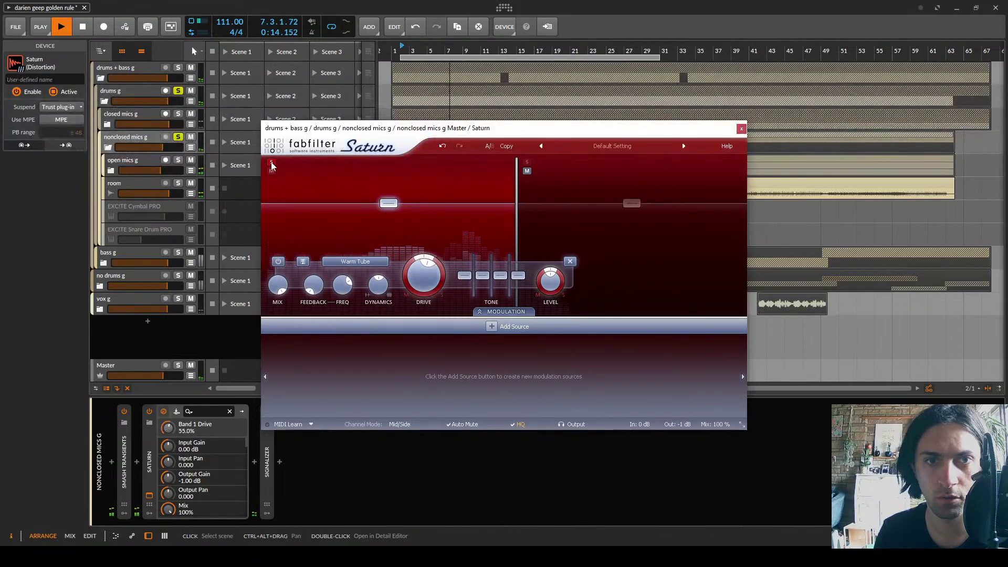
# Solo Saturn's band 2, set it to Warm Tube with 26.8% drive, and turn the band solo off
pyautogui.click(527, 162)
pyautogui.click(605, 190)
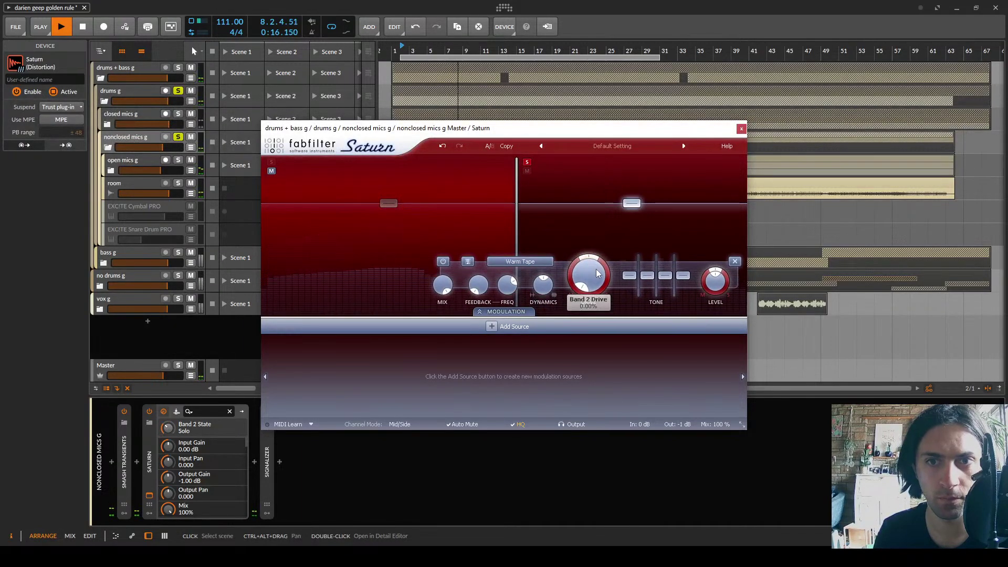
pyautogui.moveTo(597, 274); pyautogui.dragTo(595, 239)
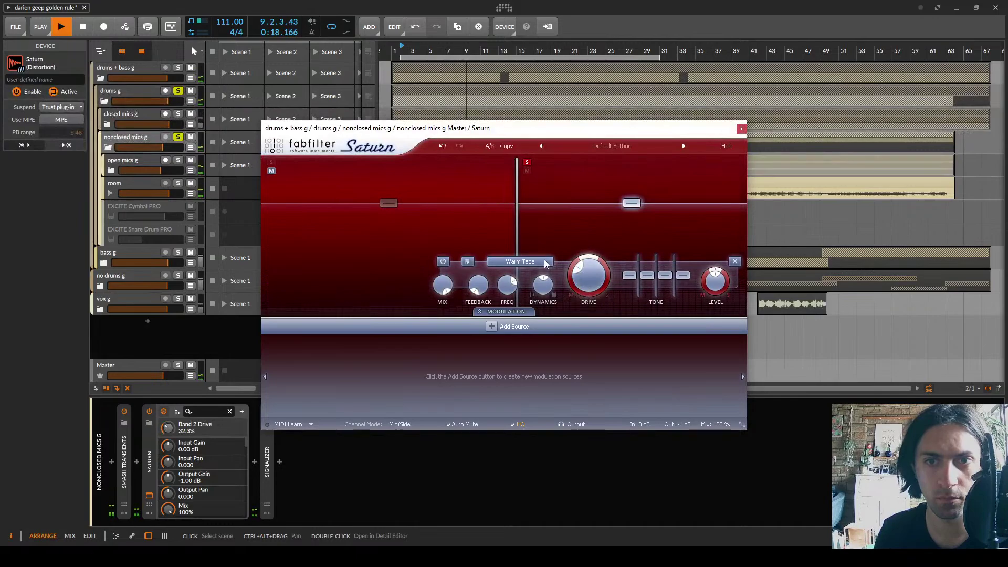
pyautogui.scroll(1, 540, 264)
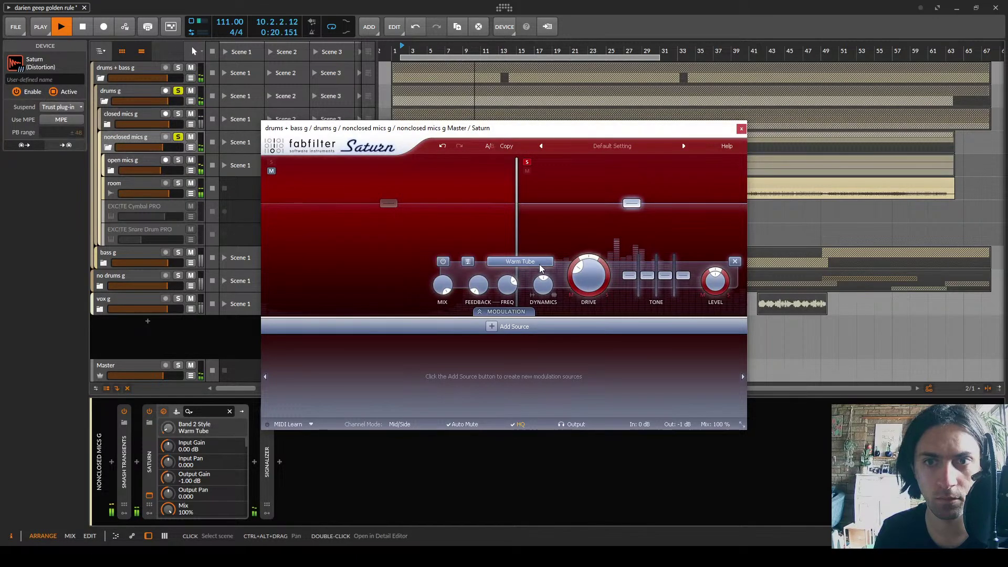
pyautogui.moveTo(589, 277); pyautogui.dragTo(590, 288)
pyautogui.click(526, 162)
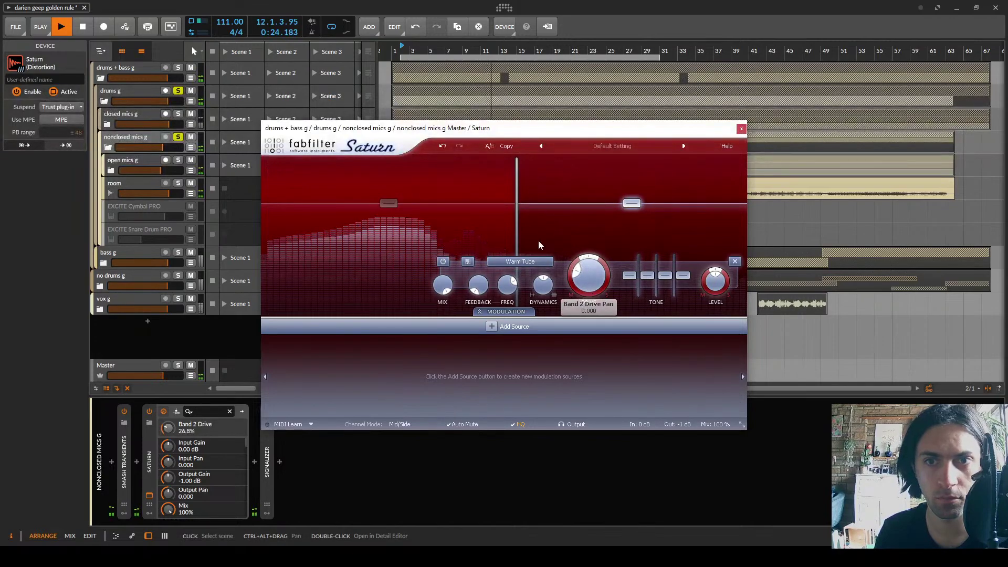
# Solo closed mics g as well, set Saturn's crossover to about 881 Hz, then stop playback and close the plug-in
pyautogui.moveTo(519, 217); pyautogui.dragTo(529, 215)
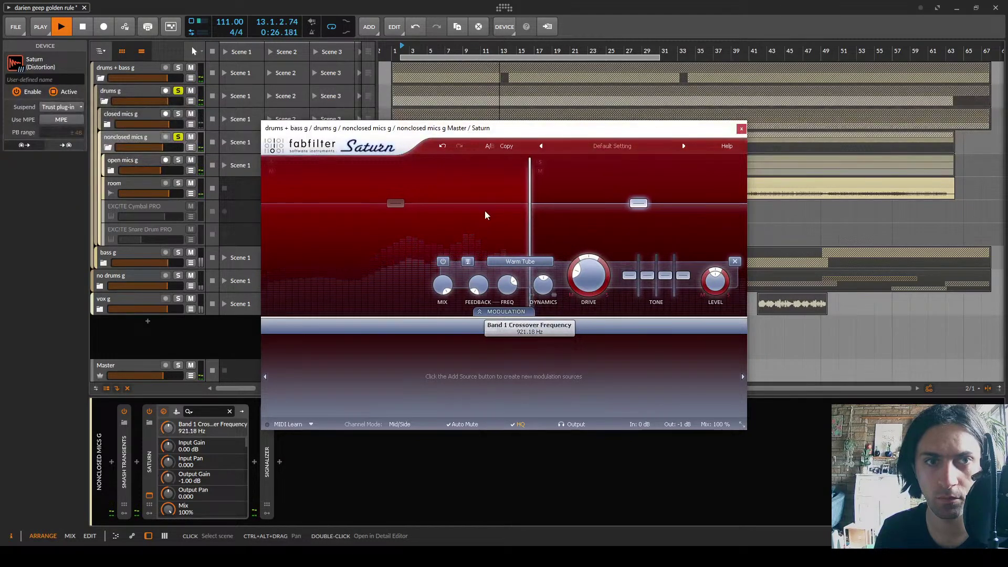
pyautogui.click(177, 114)
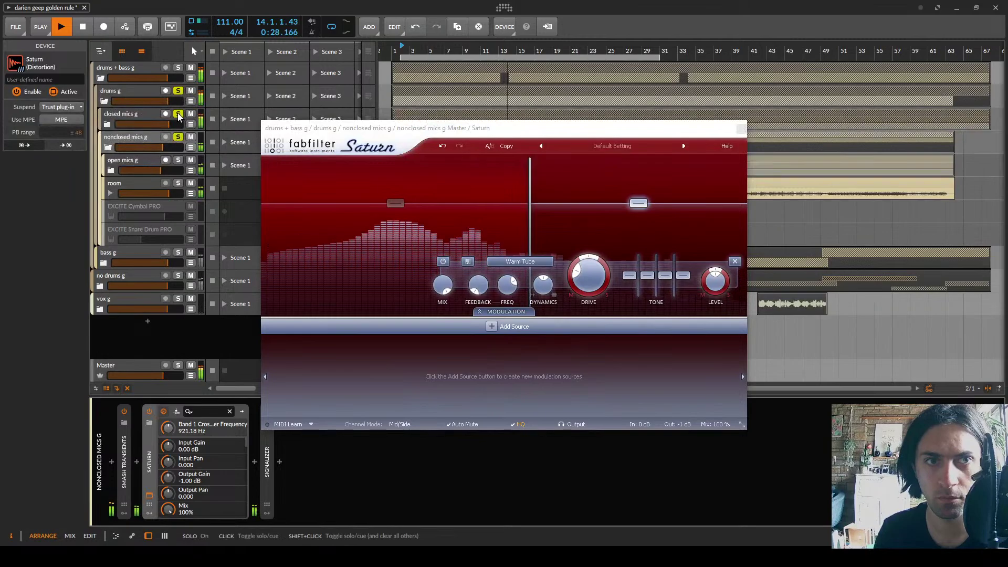
pyautogui.moveTo(527, 222); pyautogui.dragTo(527, 225)
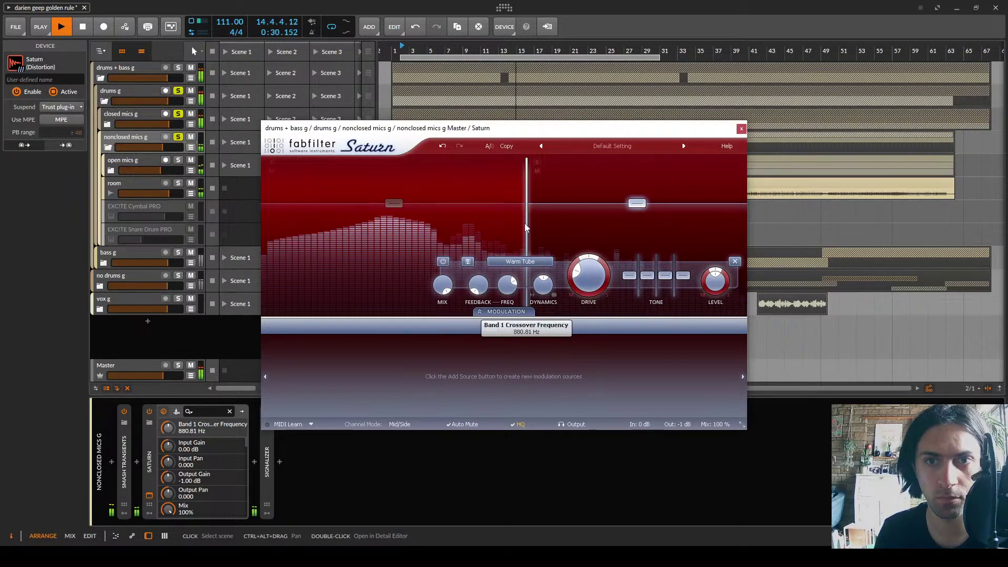
pyautogui.press('space')
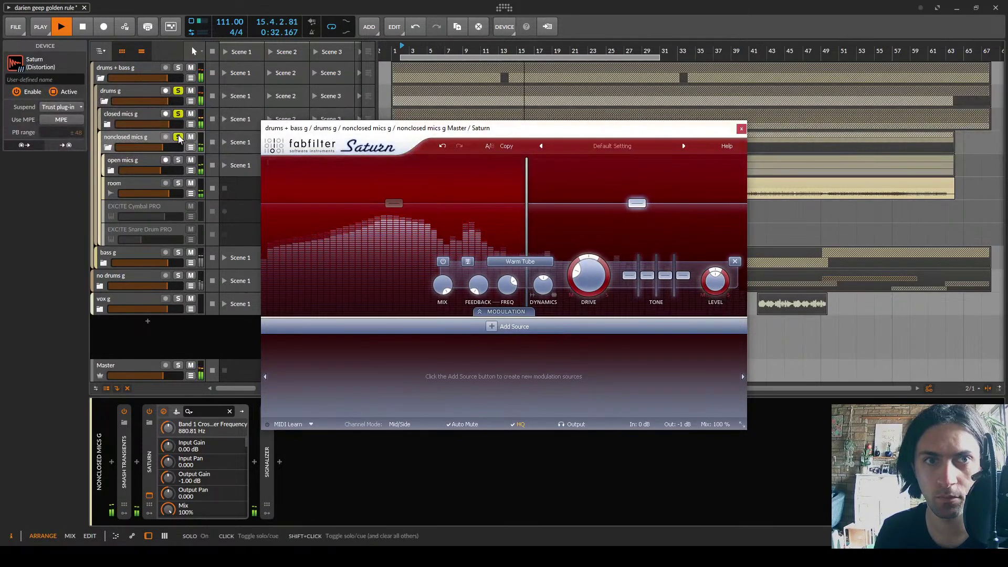
pyautogui.click(740, 129)
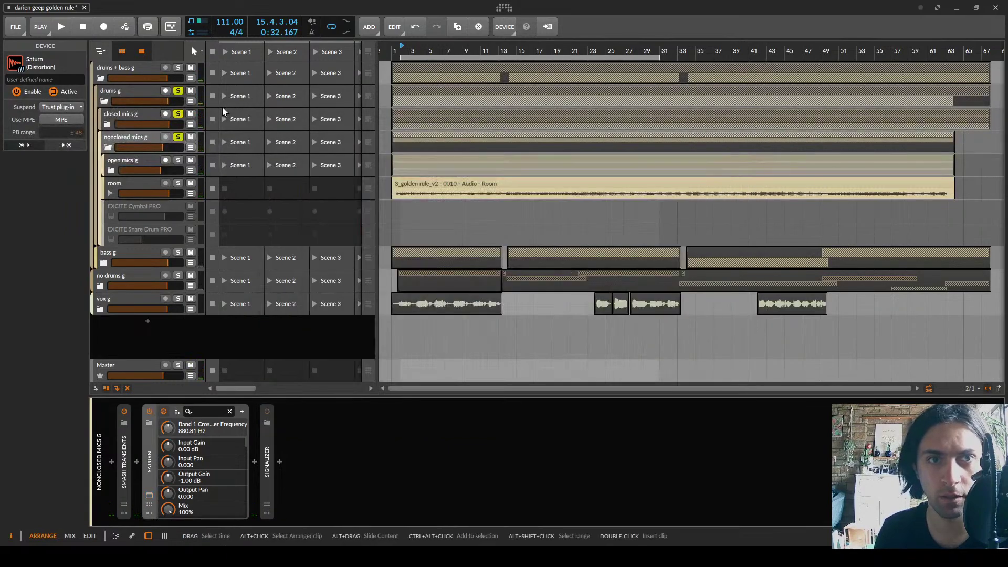
# Clear the solos on the drum groups and collapse the nonclosed mics g group
pyautogui.click(178, 137)
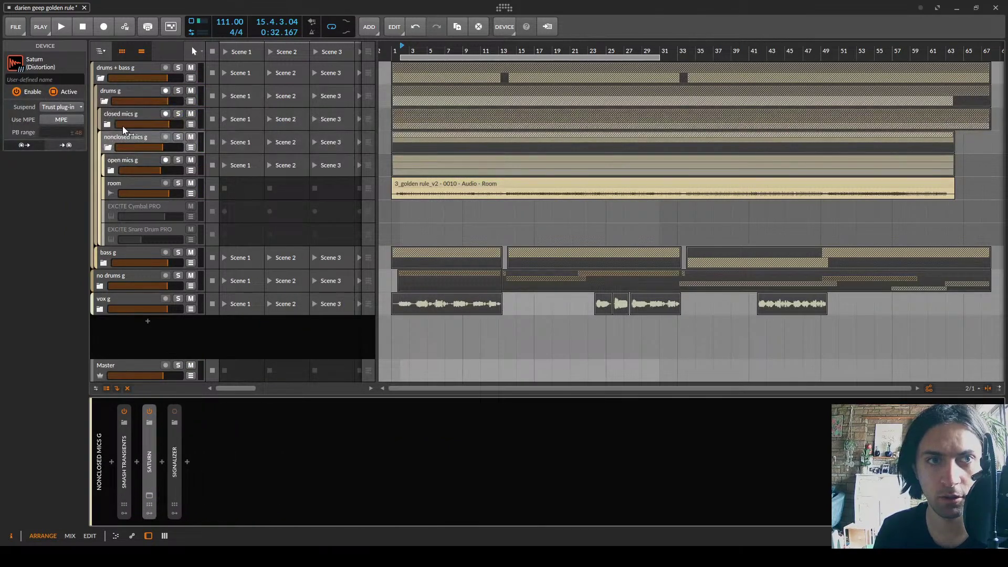
pyautogui.click(121, 109)
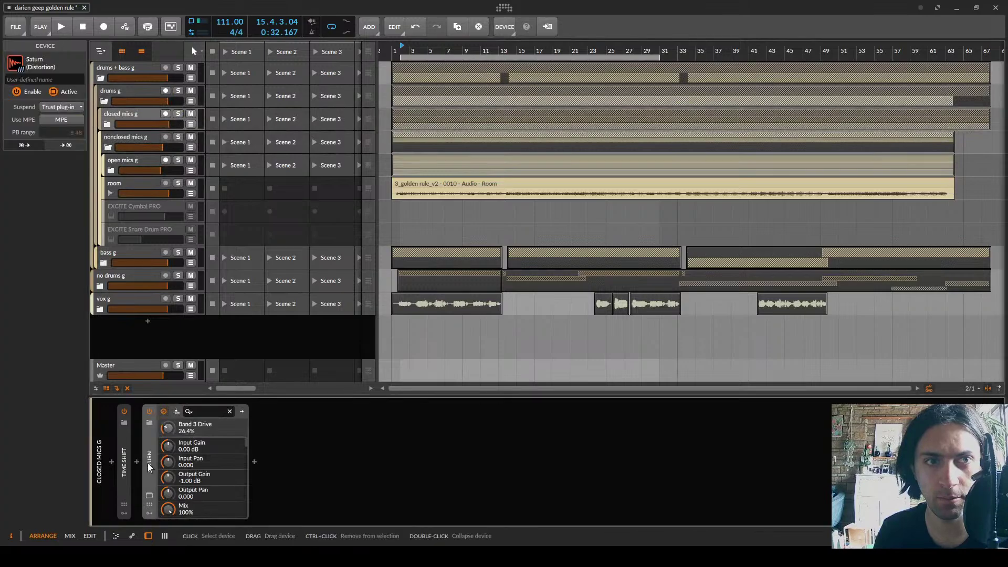
pyautogui.click(138, 141)
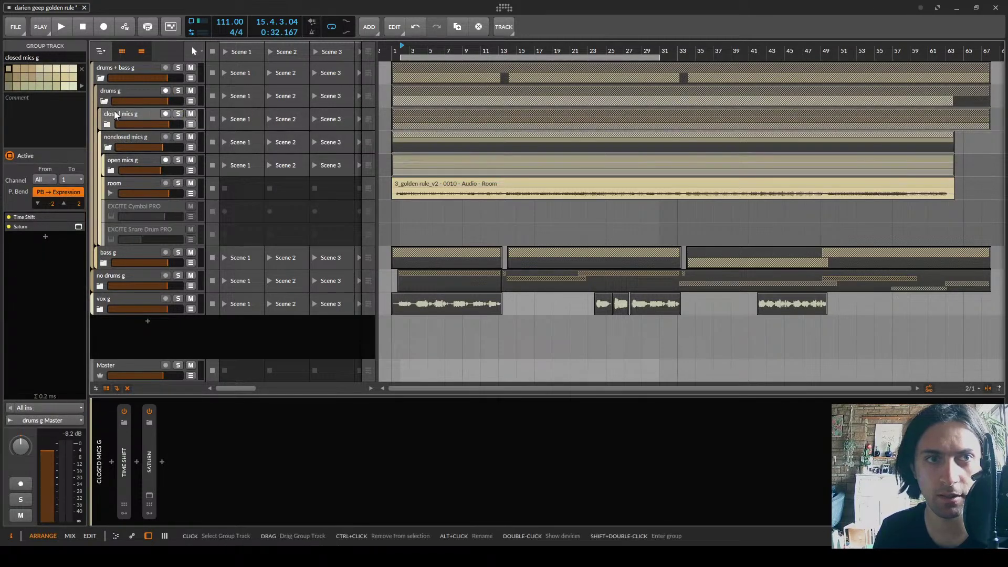
pyautogui.click(107, 146)
# Insert FabFilter Saturn between Presswerk and Signalizer on drums g, with that group soloed
pyautogui.click(116, 90)
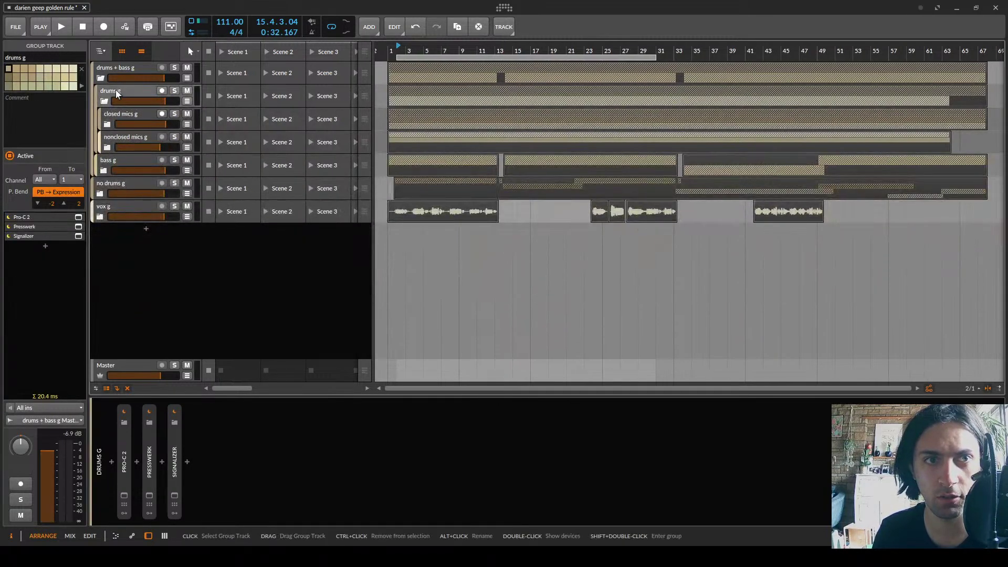
pyautogui.click(162, 461)
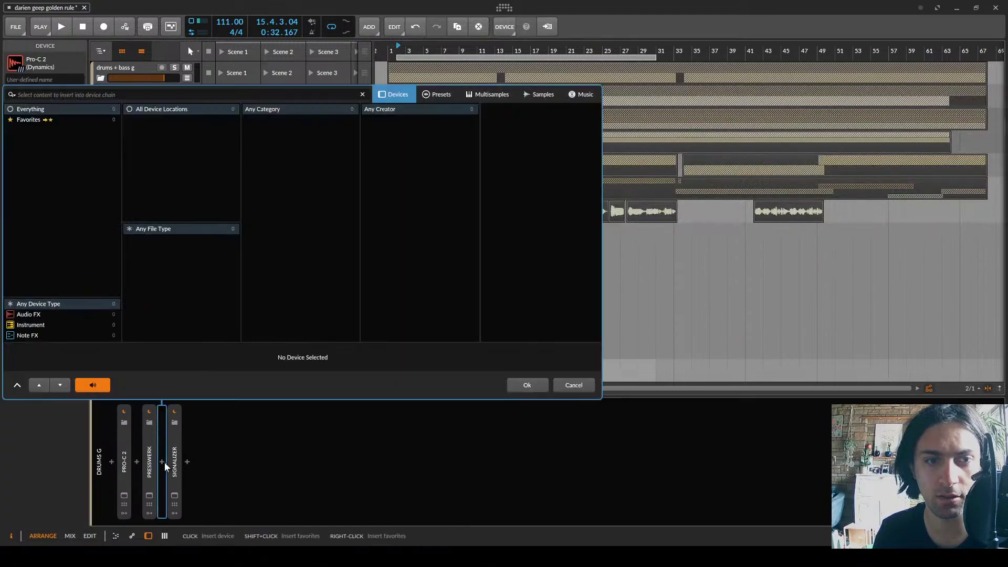
pyautogui.write('saturn')
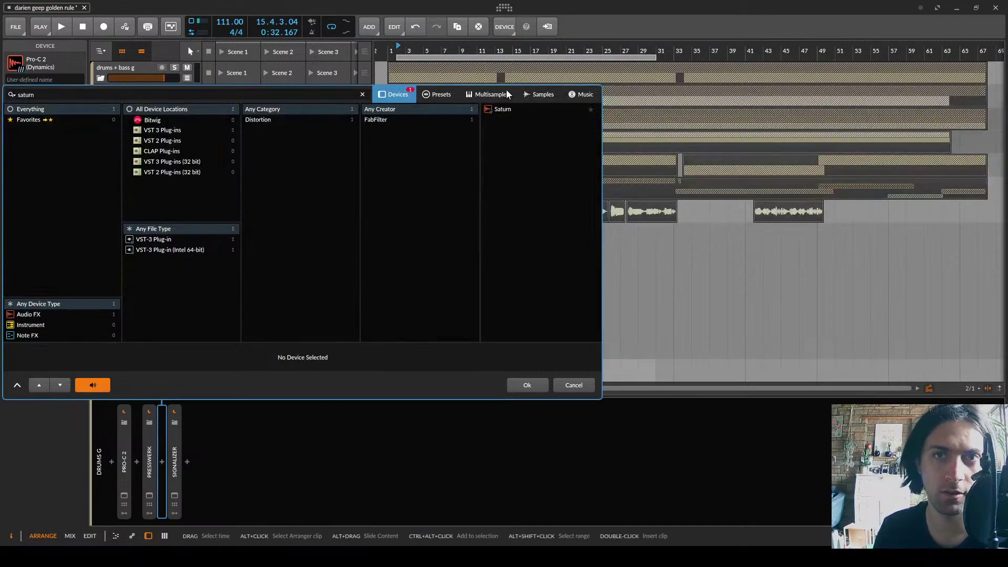
pyautogui.doubleClick(501, 110)
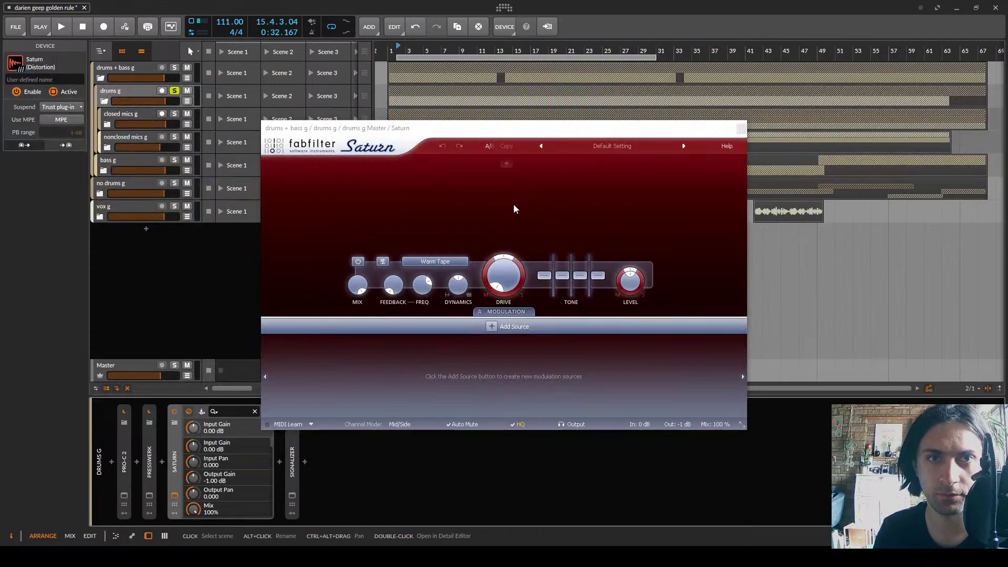
# Split the drums g Saturn into two bands at about 331 Hz and solo the lower band
pyautogui.click(405, 168)
pyautogui.moveTo(404, 168); pyautogui.dragTo(459, 205)
pyautogui.click(272, 162)
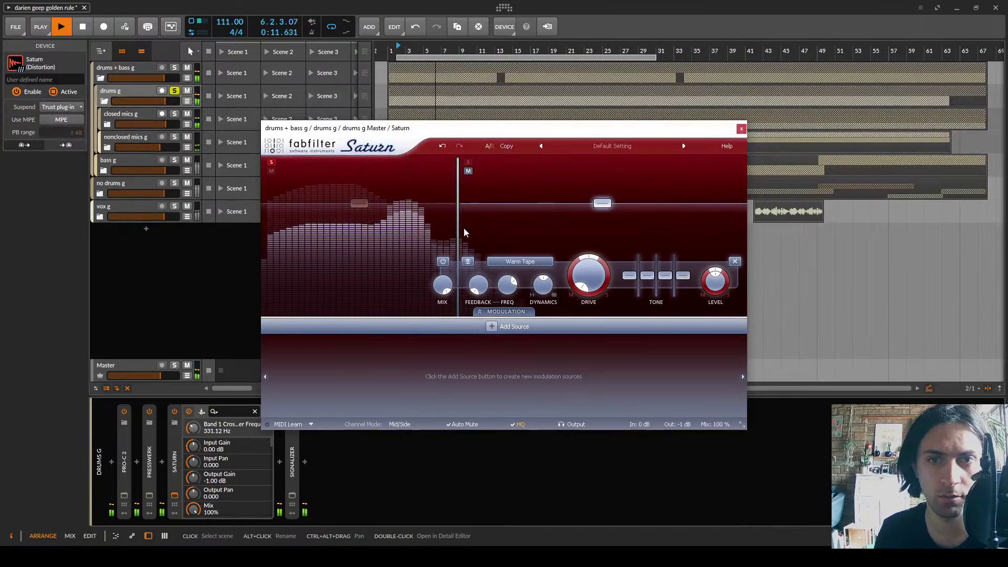
# Set Saturn's band 1 to the Clean Tube style with 18.6% drive
pyautogui.click(349, 207)
pyautogui.moveTo(433, 276); pyautogui.dragTo(438, 176)
pyautogui.scroll(4, 365, 264)
pyautogui.scroll(-1, 365, 264)
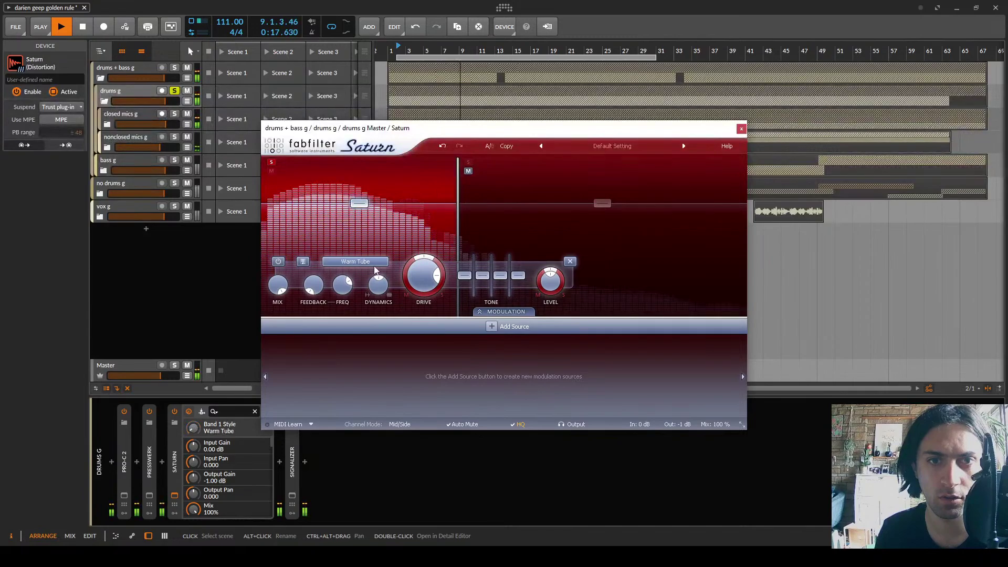
pyautogui.scroll(1, 369, 269)
pyautogui.moveTo(424, 284); pyautogui.dragTo(424, 351)
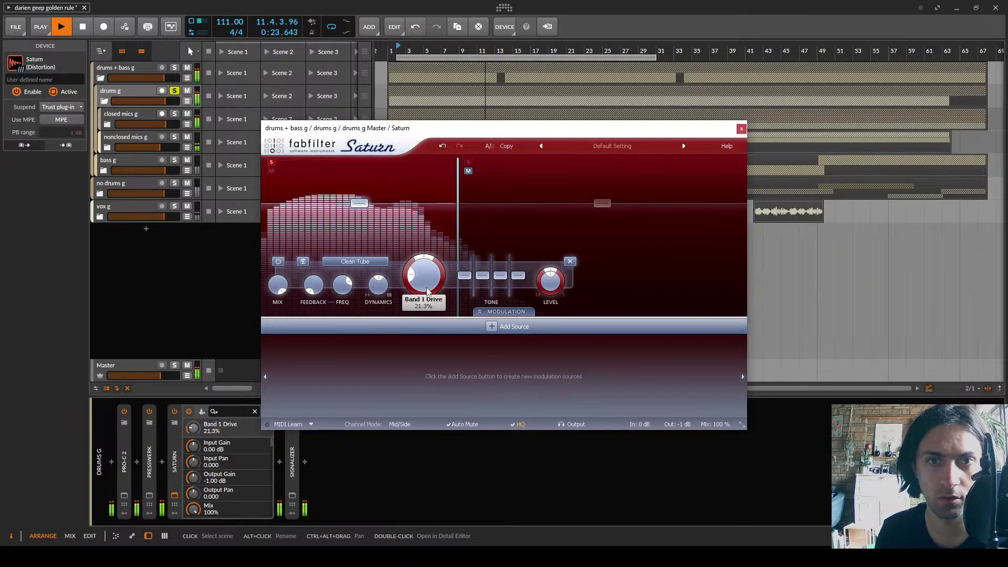
pyautogui.moveTo(428, 290); pyautogui.dragTo(427, 293)
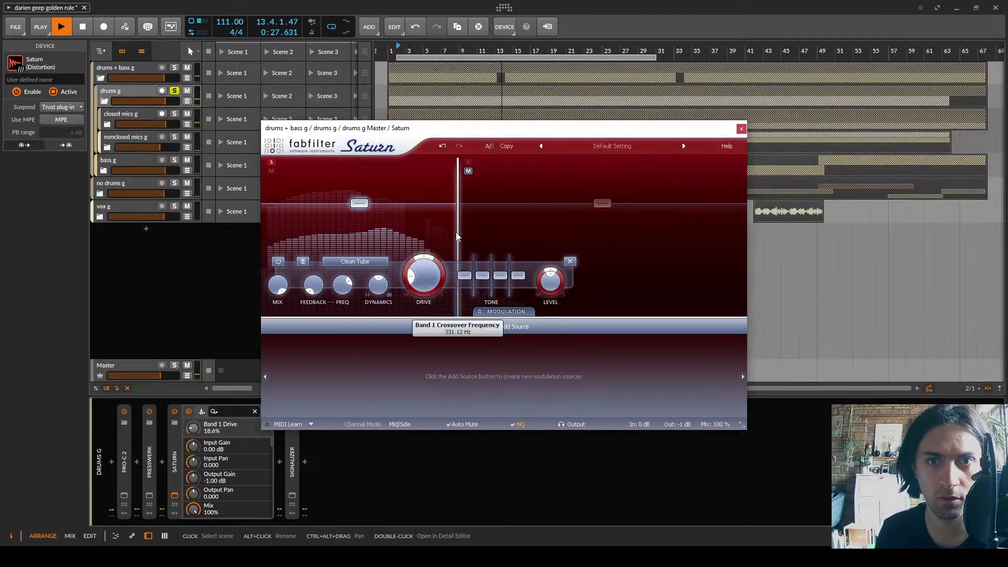
# Lower the band 1 crossover to about 100 Hz and raise band 1's drive to 34.9% while auditioning the soloed band
pyautogui.moveTo(458, 234); pyautogui.dragTo(375, 238)
pyautogui.moveTo(435, 278); pyautogui.dragTo(439, 205)
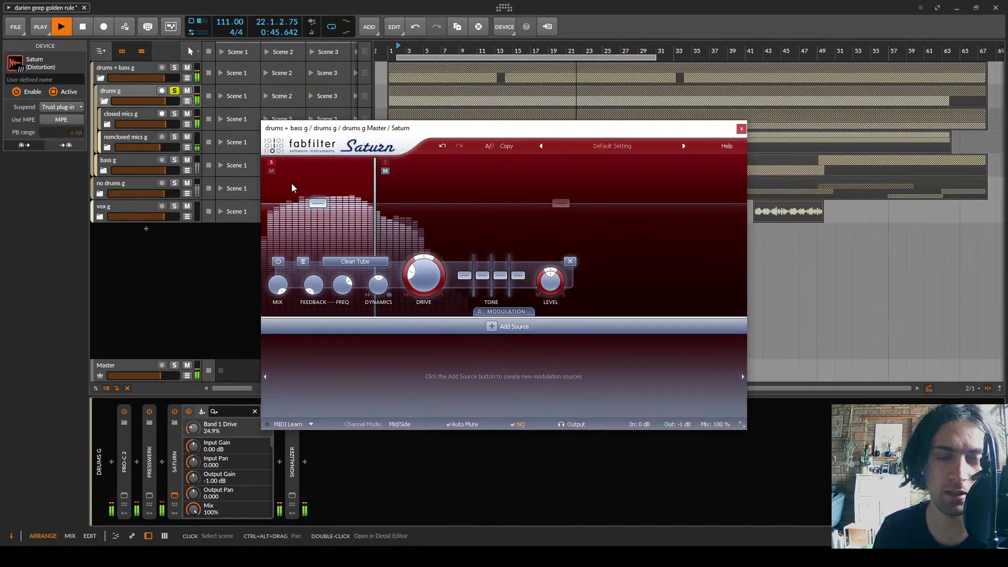
pyautogui.moveTo(435, 271); pyautogui.dragTo(426, 289)
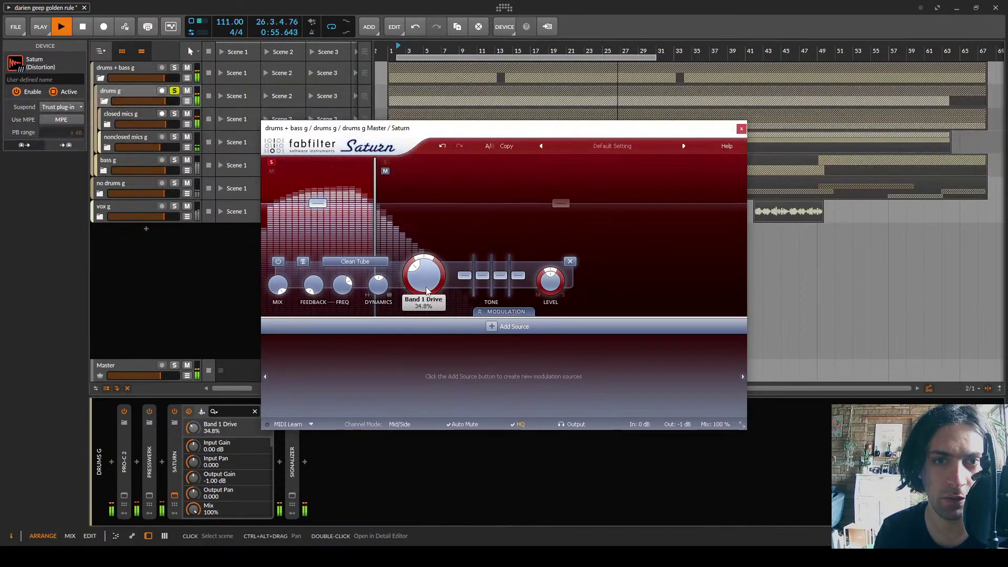
pyautogui.press('space')
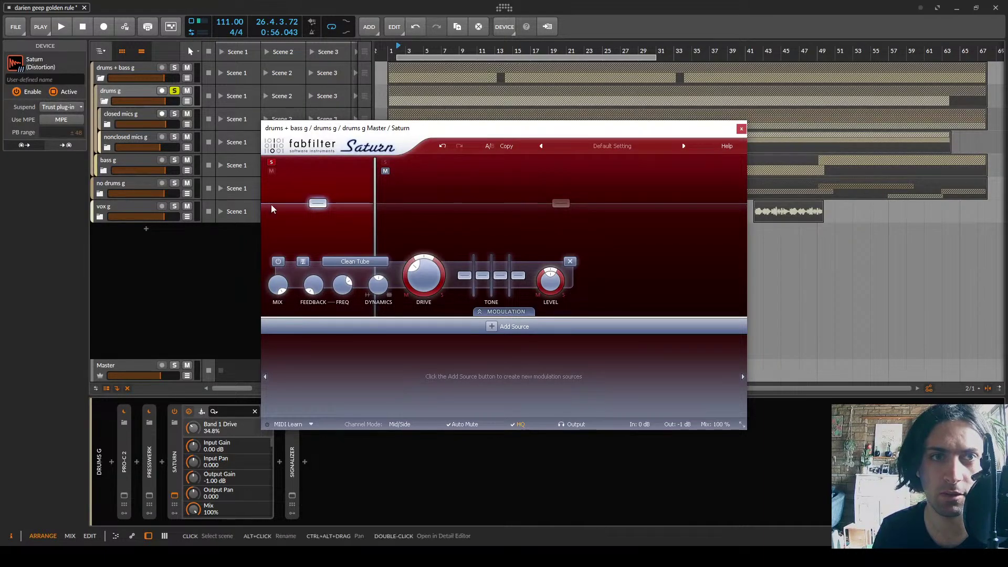
pyautogui.moveTo(435, 270)
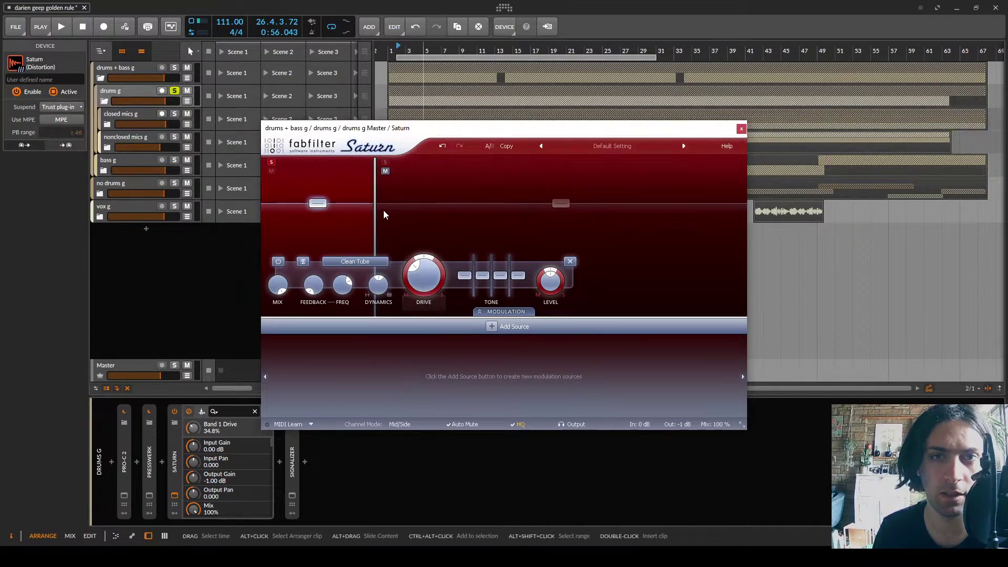
pyautogui.moveTo(373, 216); pyautogui.dragTo(363, 232)
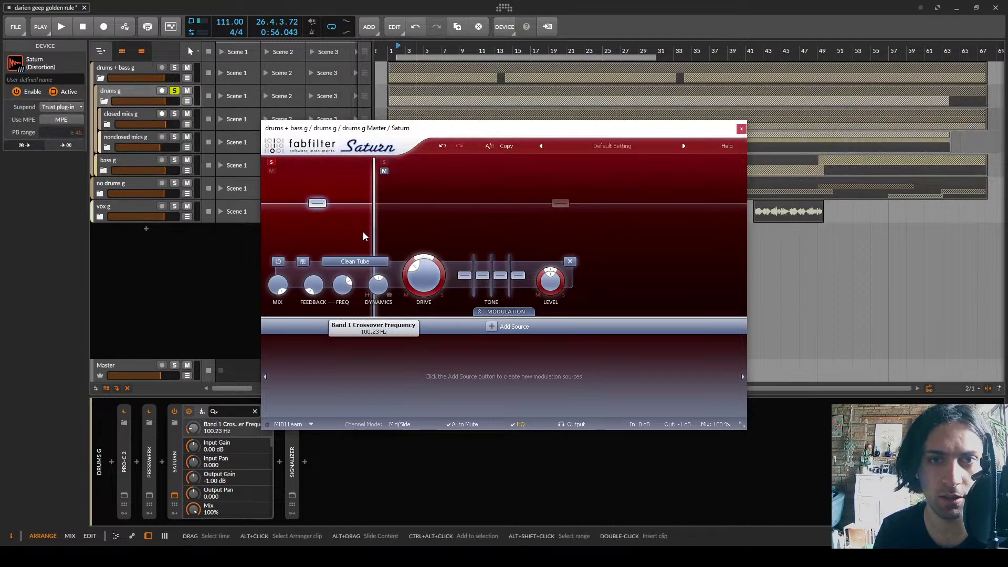
pyautogui.press('space')
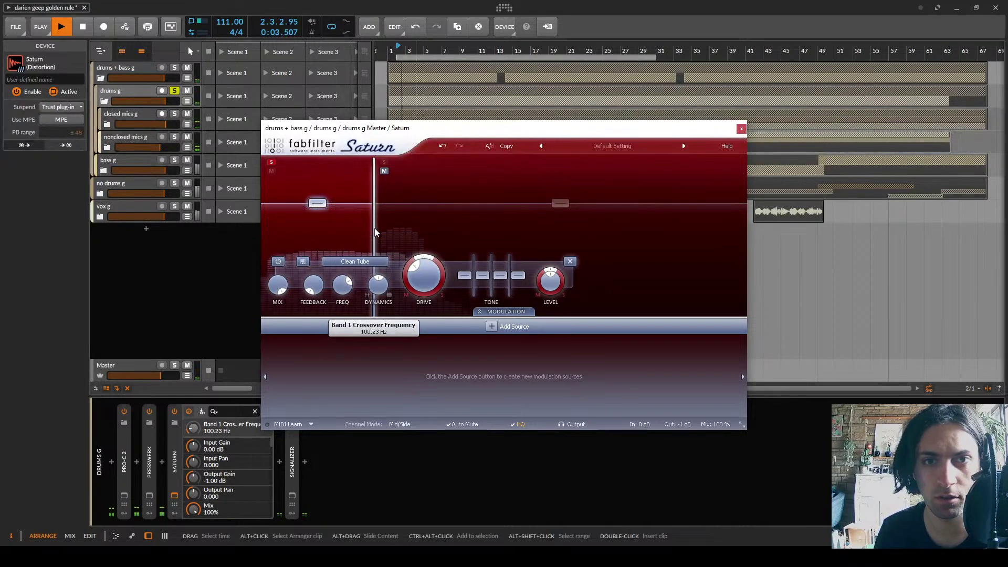
pyautogui.moveTo(423, 275)
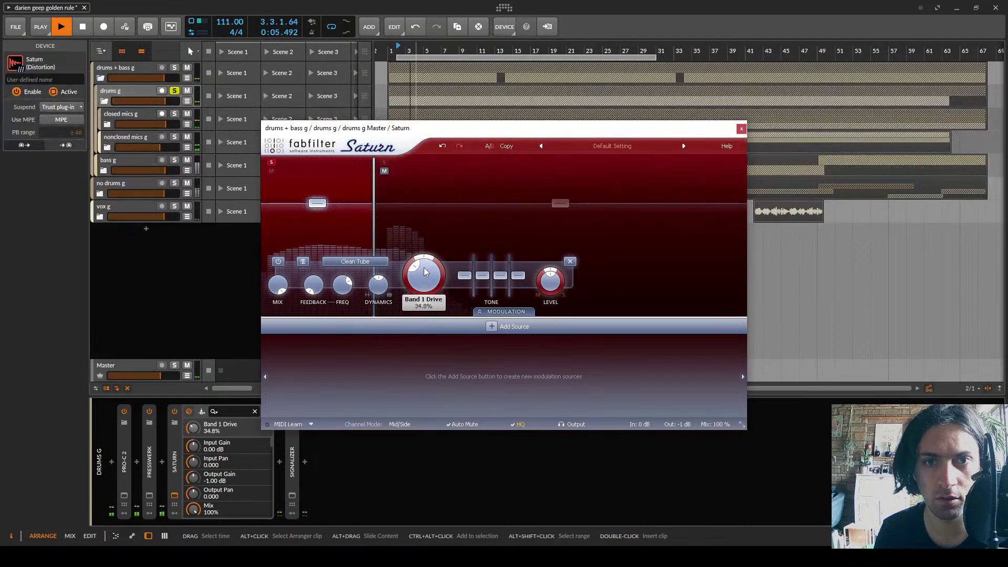
pyautogui.moveTo(424, 267); pyautogui.dragTo(424, 267)
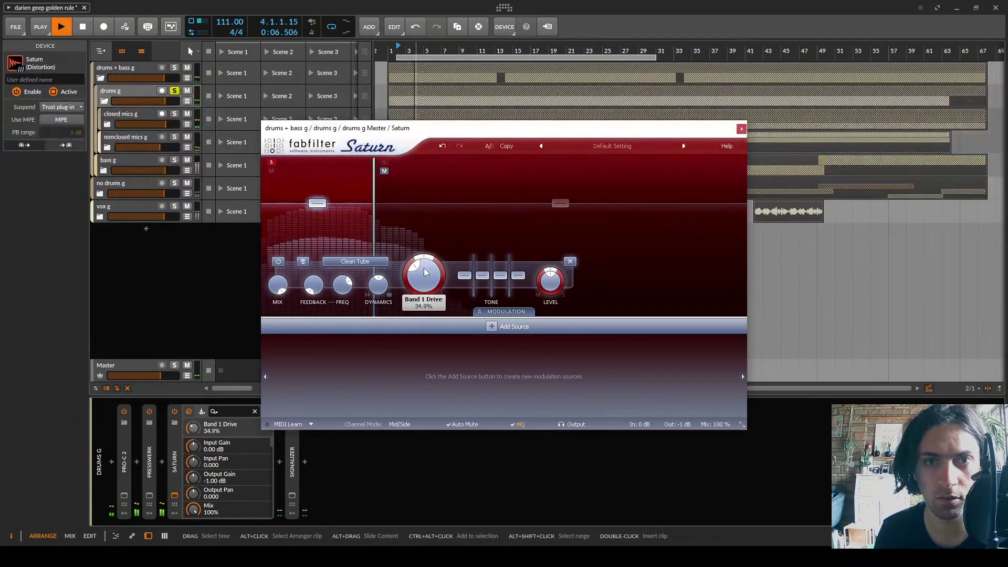
# Split off a third band, solo band 2 instead of band 1, and set band 2's upper crossover to about 265 Hz
pyautogui.click(272, 162)
pyautogui.click(440, 165)
pyautogui.click(384, 162)
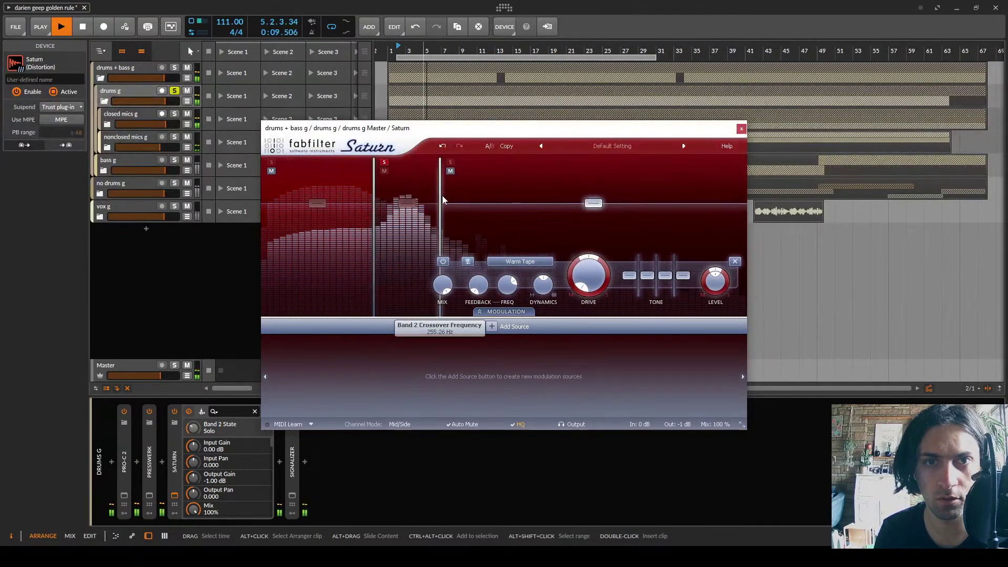
pyautogui.moveTo(442, 195); pyautogui.dragTo(444, 199)
# Set Saturn's band 2 to the Warm Tube style with about 66% drive
pyautogui.click(408, 204)
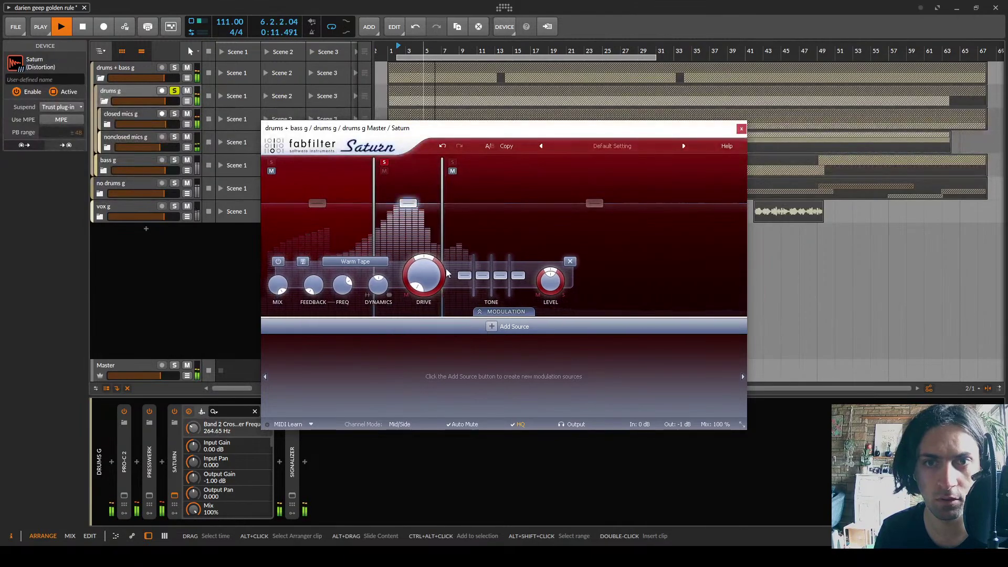
pyautogui.moveTo(432, 271); pyautogui.dragTo(420, 198)
pyautogui.scroll(4, 370, 262)
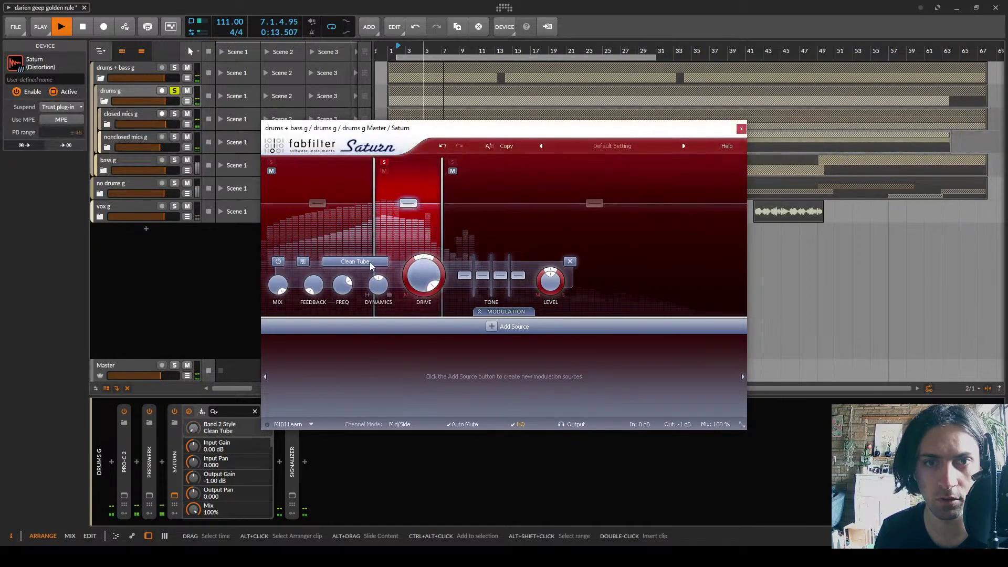
pyautogui.scroll(-1, 370, 262)
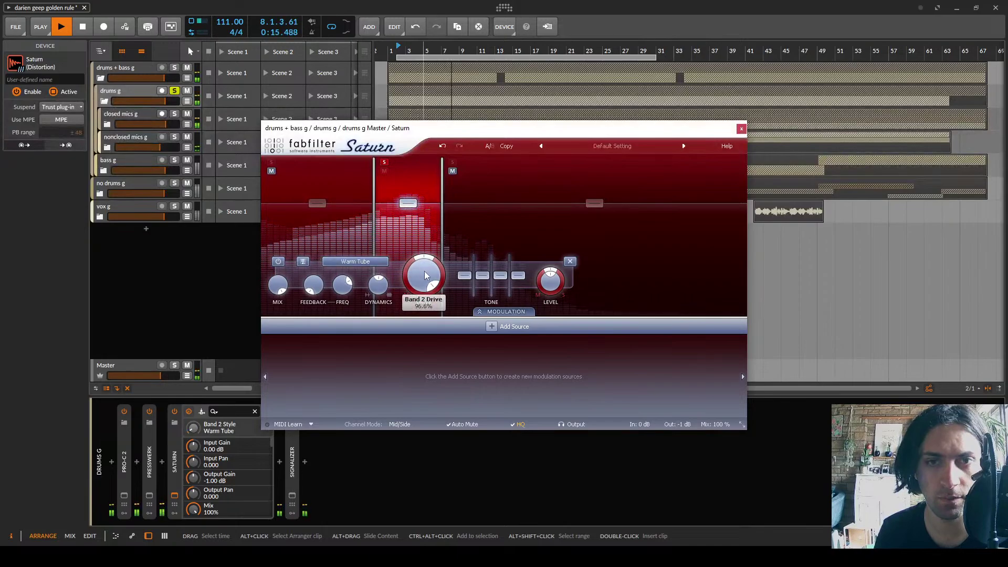
pyautogui.moveTo(423, 273); pyautogui.dragTo(429, 319)
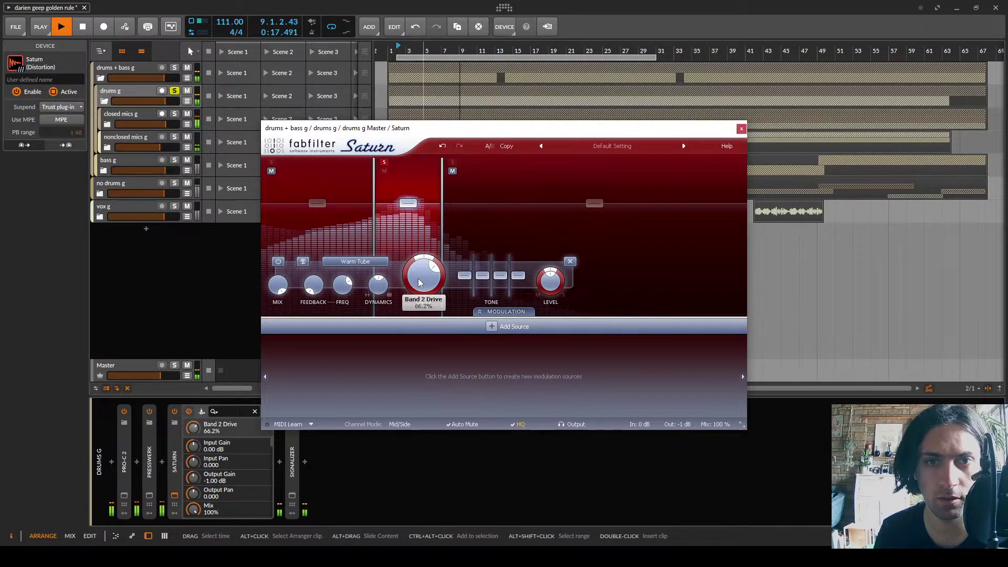
# Turn off band 2's solo, readjust its drive against the full drums, and set band 1's drive to 33.2%
pyautogui.click(383, 162)
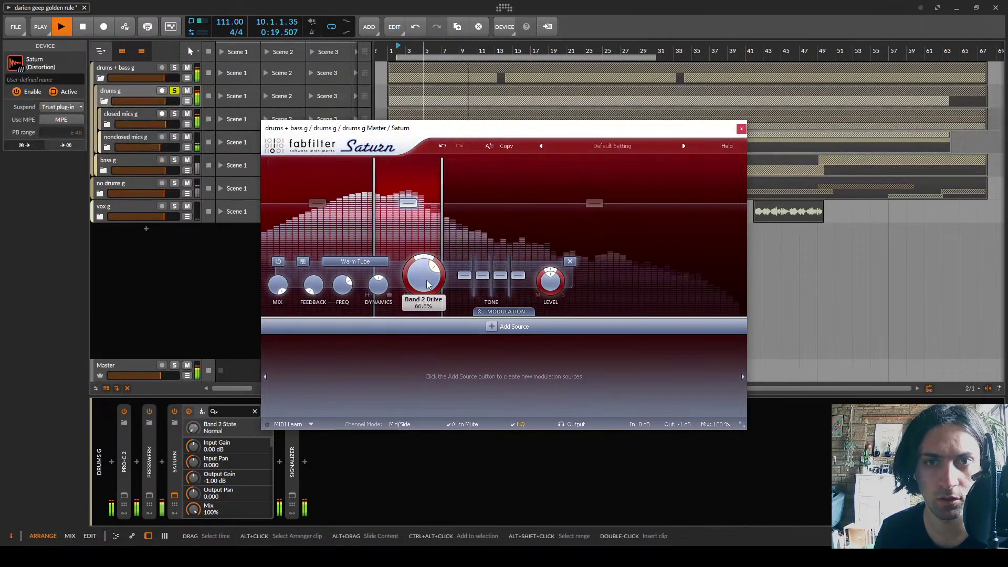
pyautogui.scroll(-1, 425, 284)
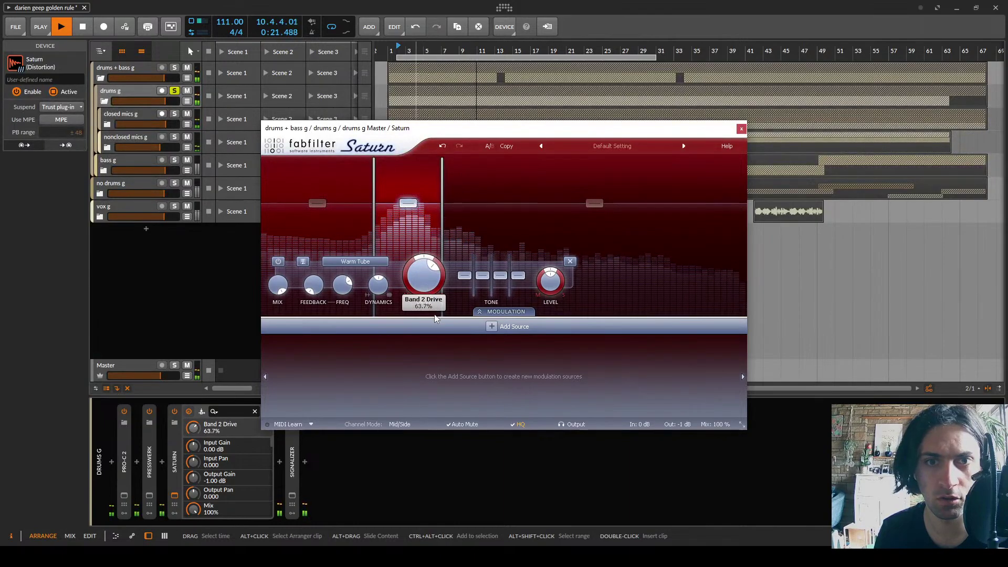
pyautogui.moveTo(434, 315)
pyautogui.mouseDown()
pyautogui.moveTo(427, 289)
pyautogui.moveTo(429, 301)
pyautogui.mouseUp()
pyautogui.click(360, 240)
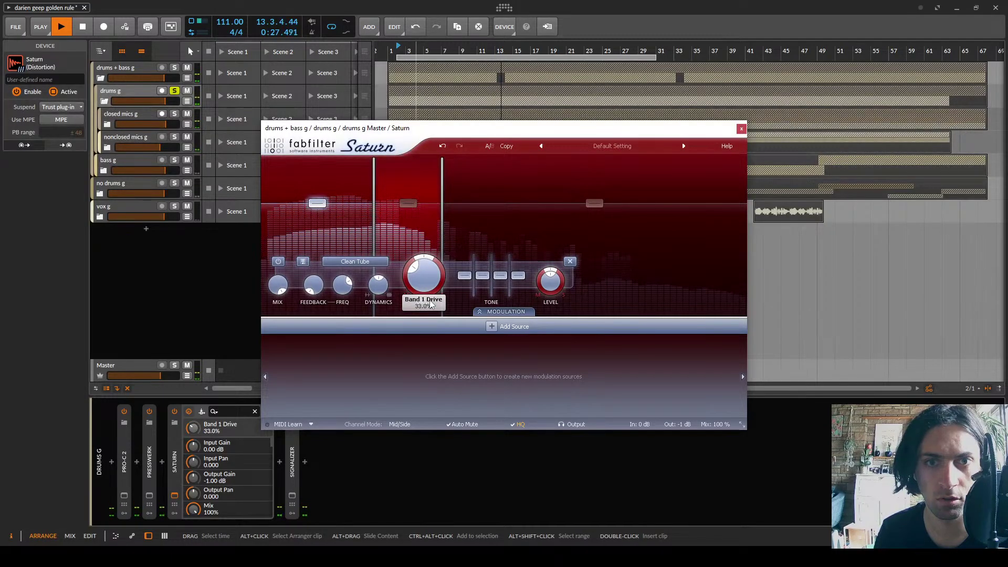
pyautogui.scroll(1, 429, 292)
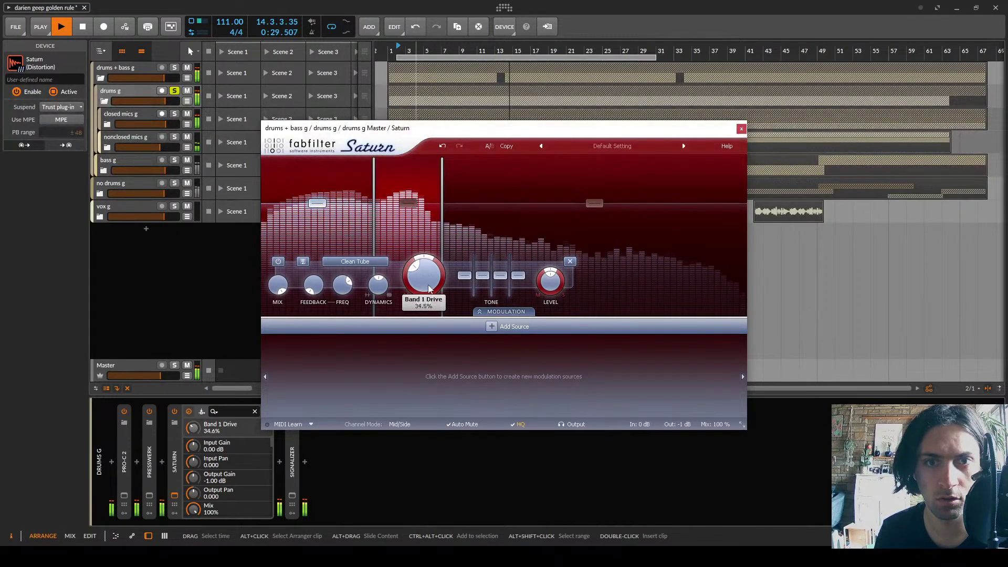
pyautogui.scroll(-1, 429, 289)
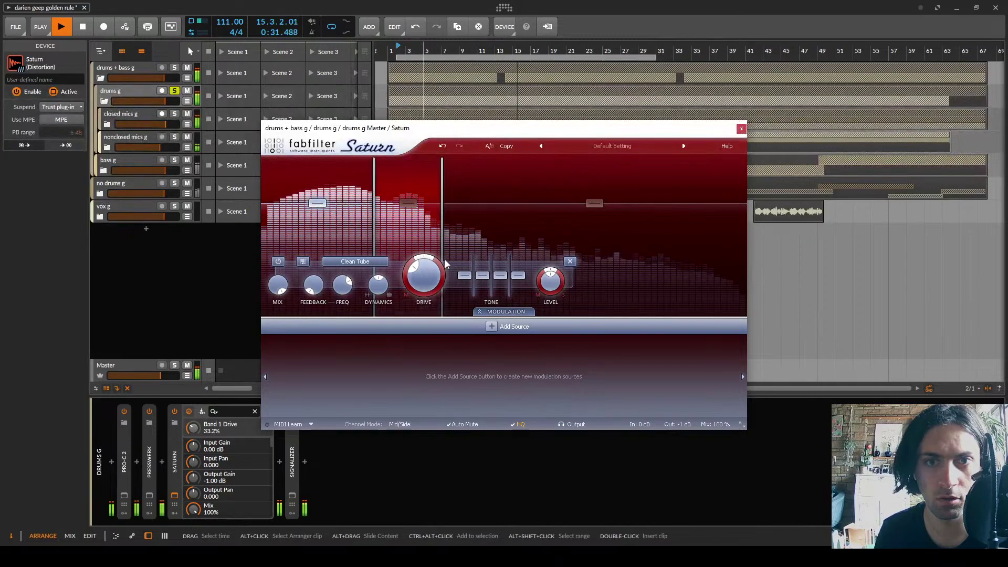
# Split off a fourth band, solo band 3, and set its upper crossover to about 1930 Hz
pyautogui.click(533, 165)
pyautogui.click(452, 162)
pyautogui.moveTo(537, 192); pyautogui.dragTo(584, 198)
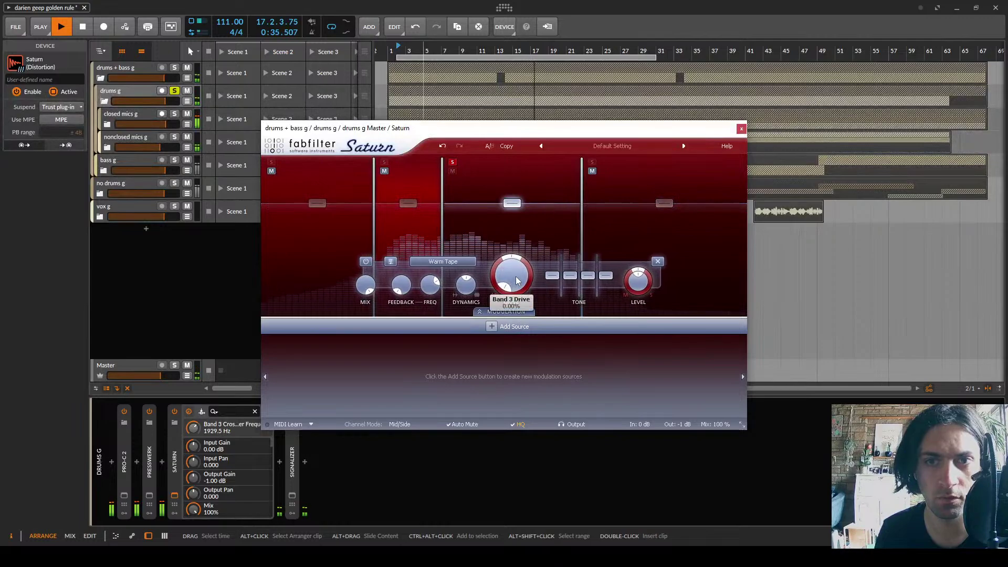
# Raise band 3's drive and fine-tune it in the Clean Tube style, lower its upper crossover to about 1804 Hz, and turn off its solo
pyautogui.moveTo(517, 281); pyautogui.dragTo(520, 166)
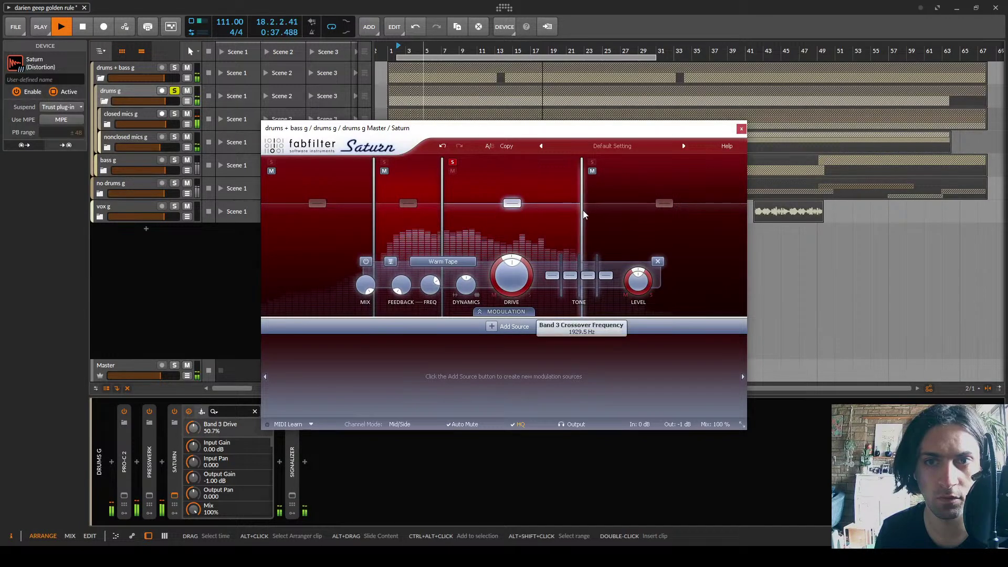
pyautogui.moveTo(582, 210); pyautogui.dragTo(579, 219)
pyautogui.moveTo(506, 262); pyautogui.dragTo(508, 300)
pyautogui.scroll(4, 441, 263)
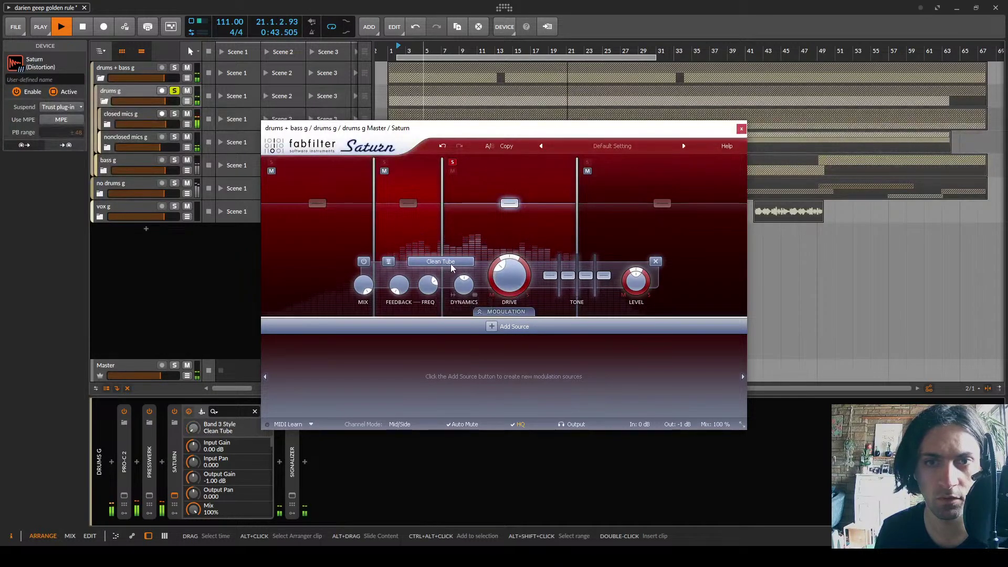
pyautogui.click(452, 162)
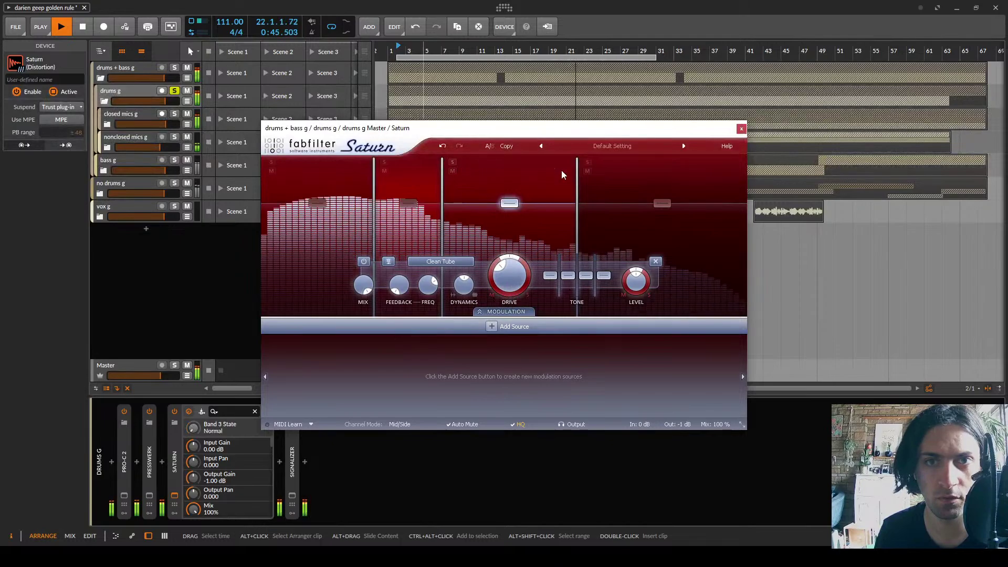
# Solo band 4, audition its tube and tape styles, and settle on Clean Tape with 30.4% drive
pyautogui.click(588, 162)
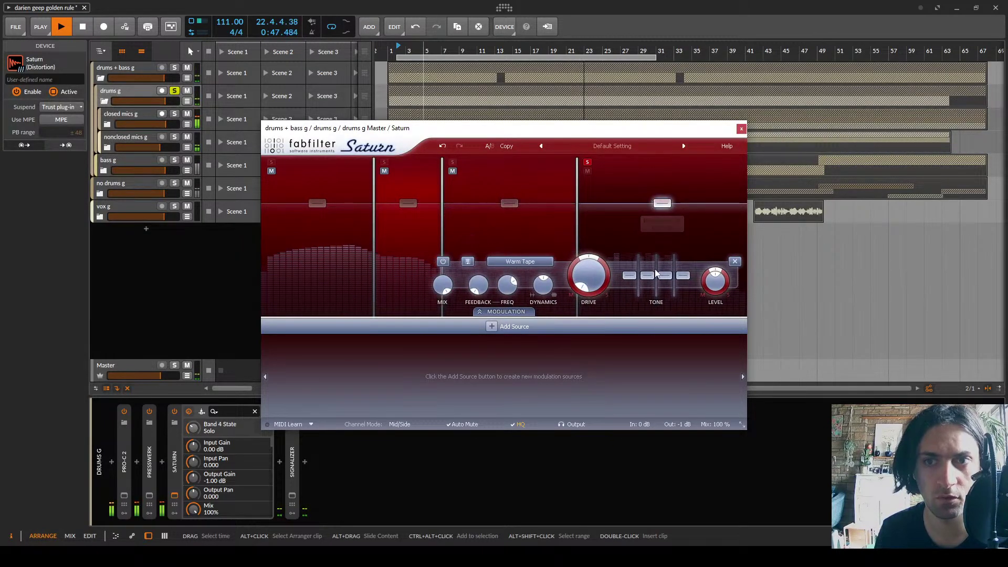
pyautogui.scroll(3, 539, 262)
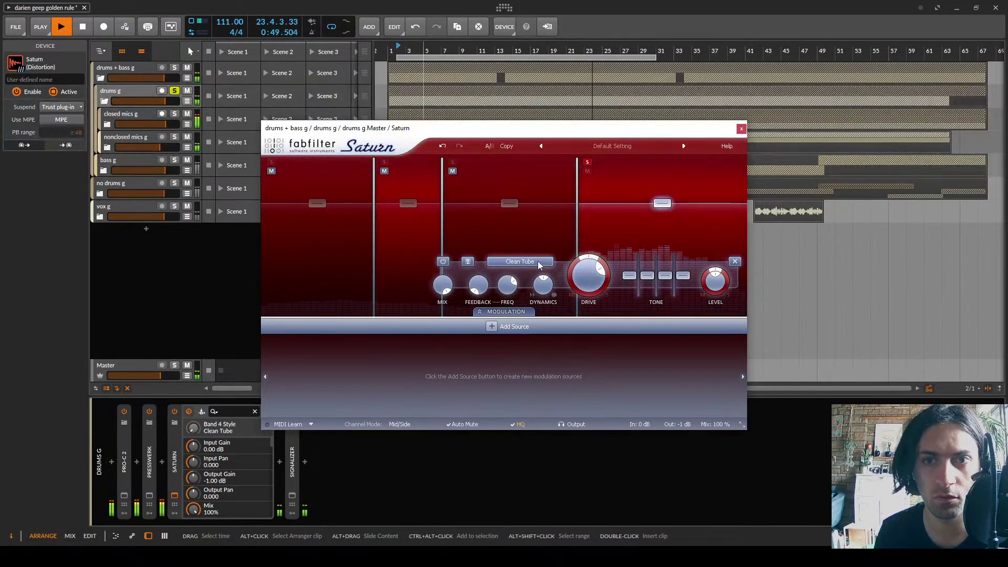
pyautogui.scroll(-1, 538, 265)
pyautogui.moveTo(588, 279); pyautogui.dragTo(591, 308)
pyautogui.scroll(1, 533, 264)
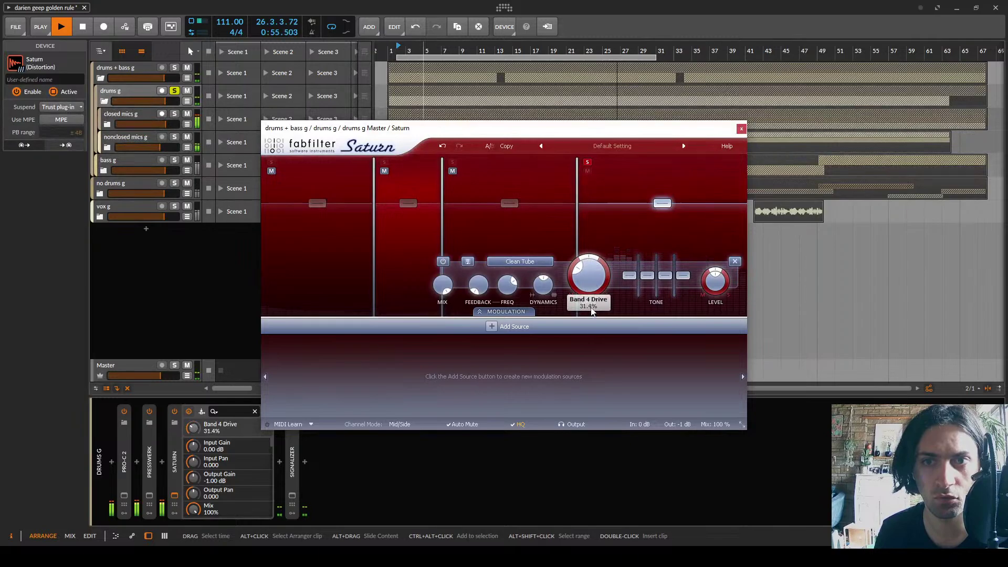
pyautogui.scroll(3, 538, 264)
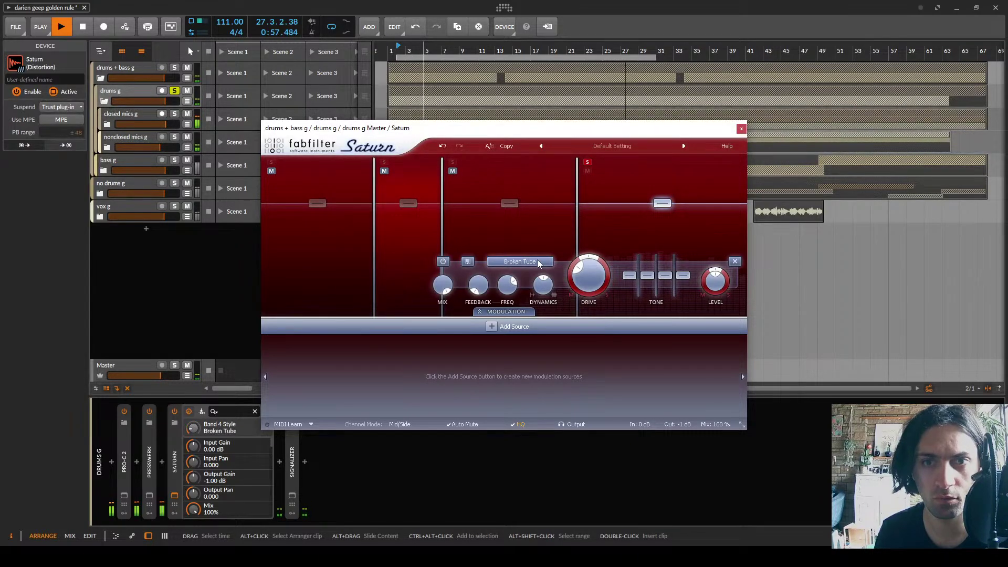
pyautogui.moveTo(588, 270); pyautogui.dragTo(595, 252)
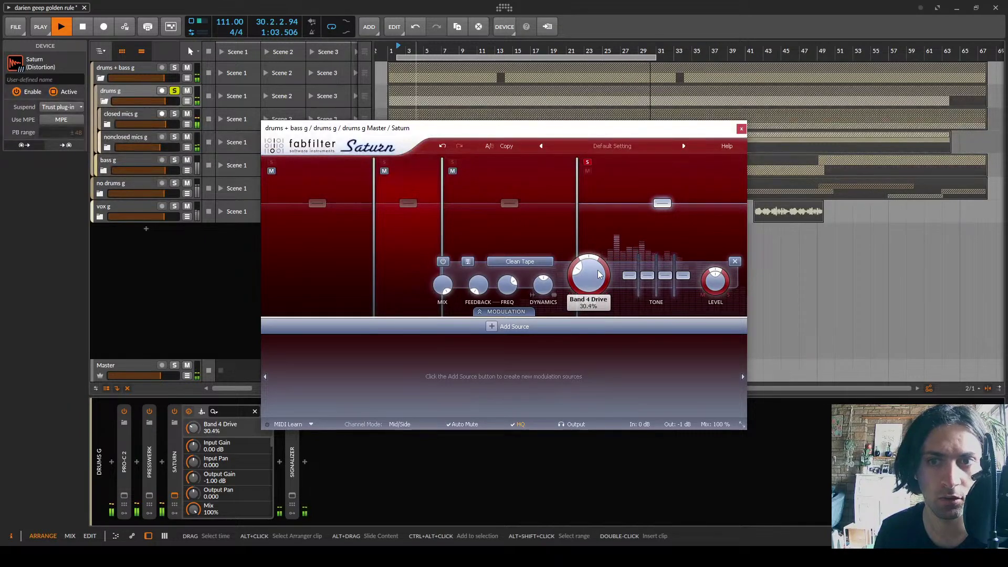
pyautogui.press('space')
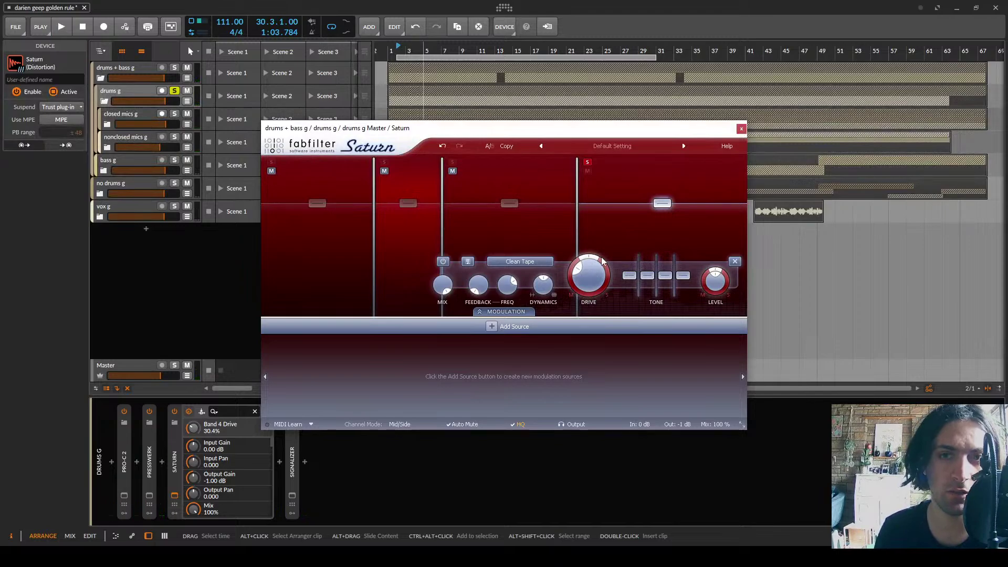
# Turn off band 4's solo and lower its level to -0.25 dB while playing the full drums
pyautogui.click(519, 261)
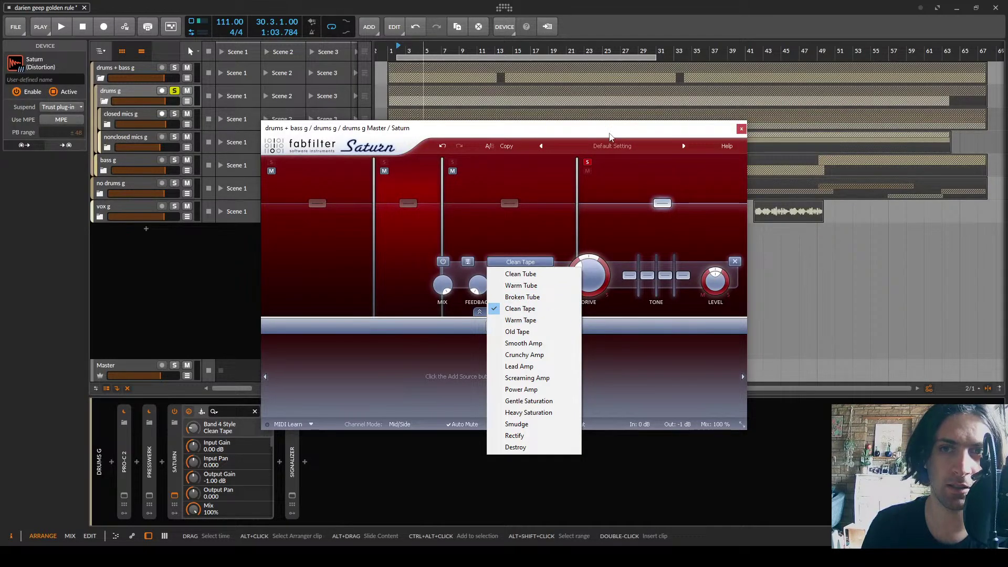
pyautogui.click(609, 134)
pyautogui.click(588, 163)
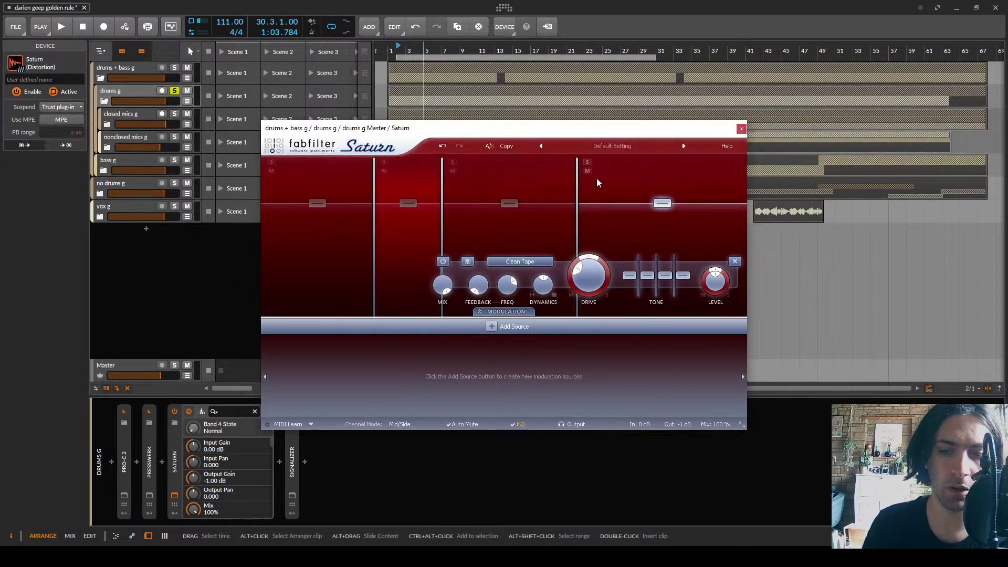
pyautogui.press('space')
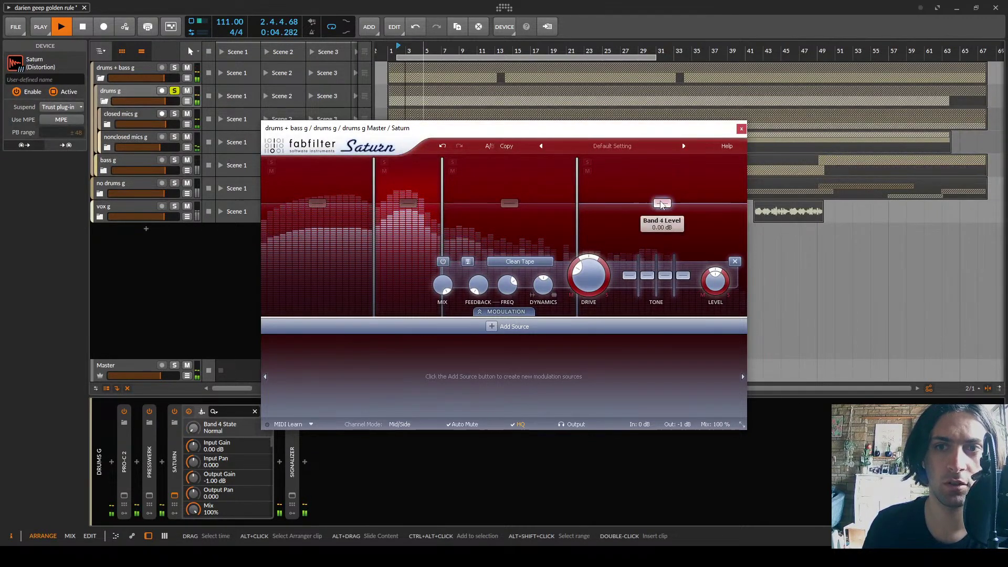
pyautogui.moveTo(661, 207); pyautogui.dragTo(661, 206)
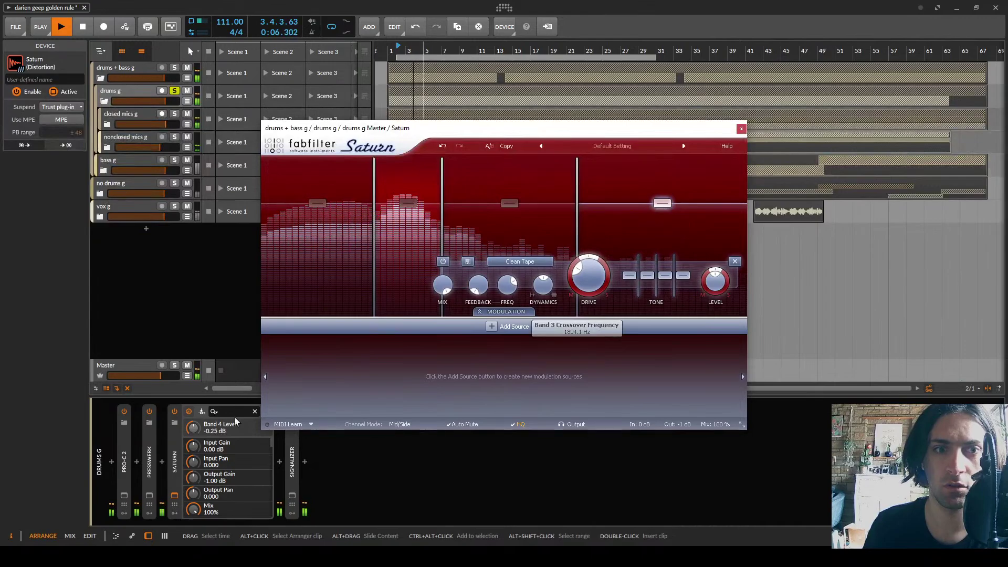
# Compare the drums with Saturn bypassed and enabled, and close the plug-in's window
pyautogui.click(174, 412)
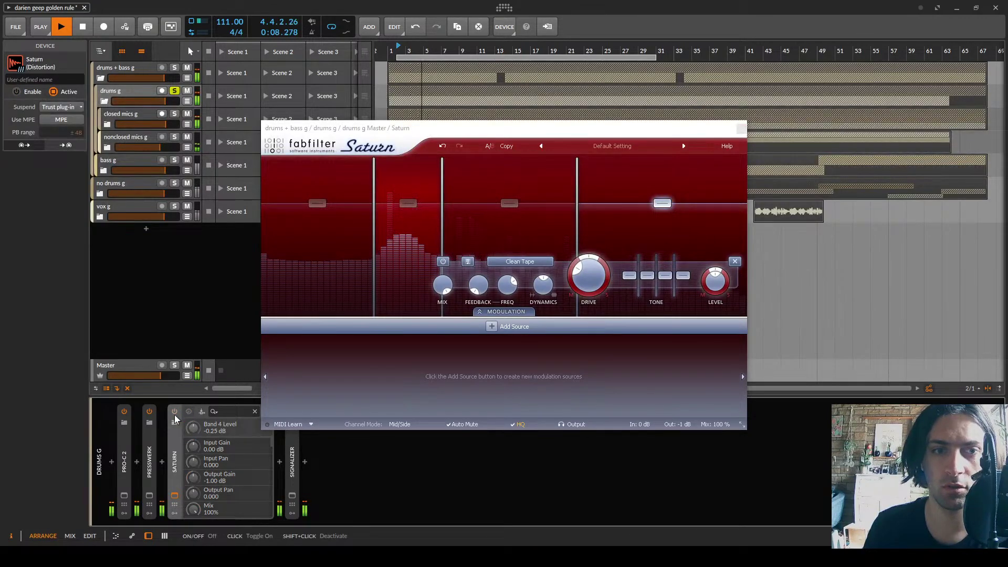
pyautogui.click(174, 412)
pyautogui.click(740, 128)
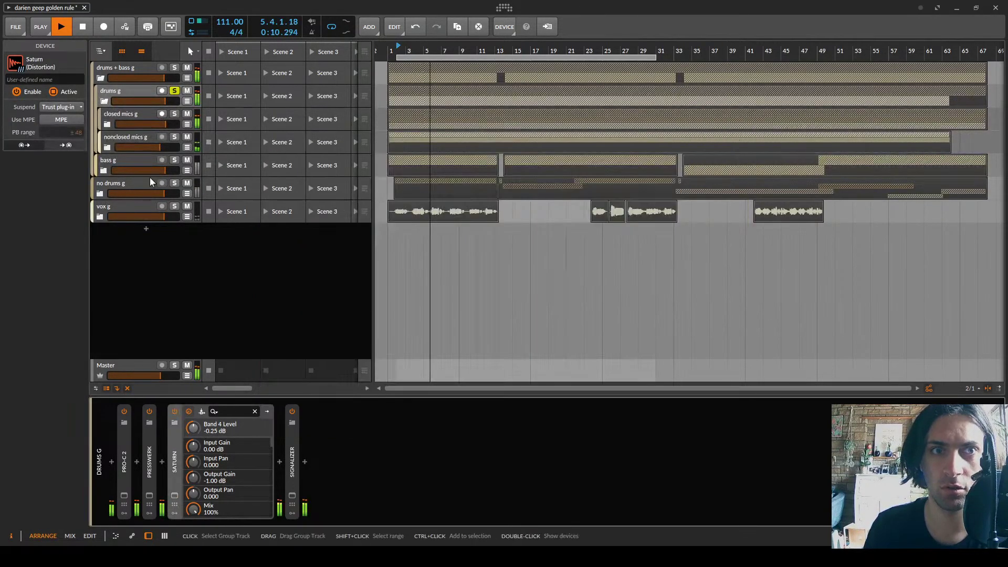
pyautogui.press('space')
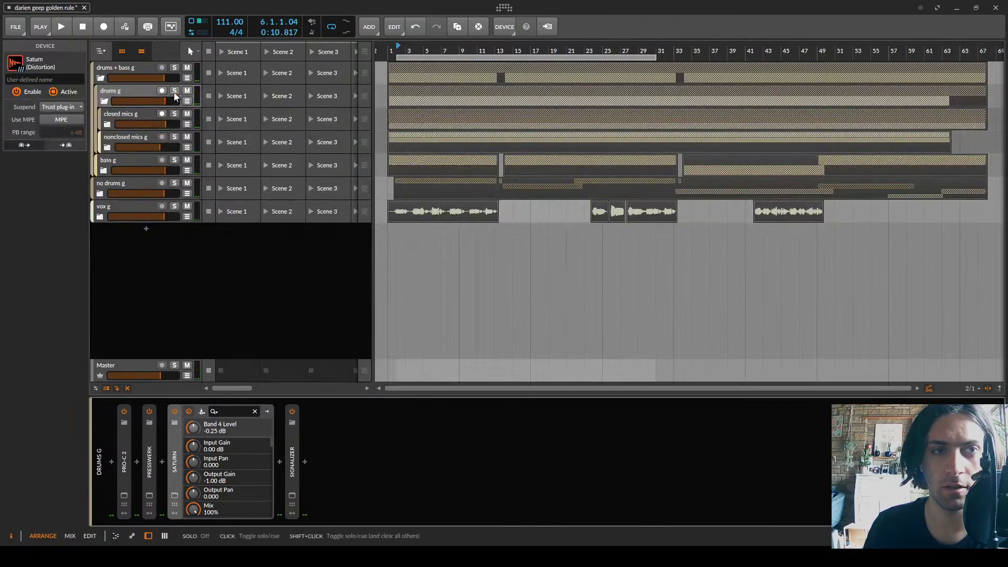
# Listen to the drums + bass g group in solo, and unfold bass g to show the bass main g devices
pyautogui.click(140, 65)
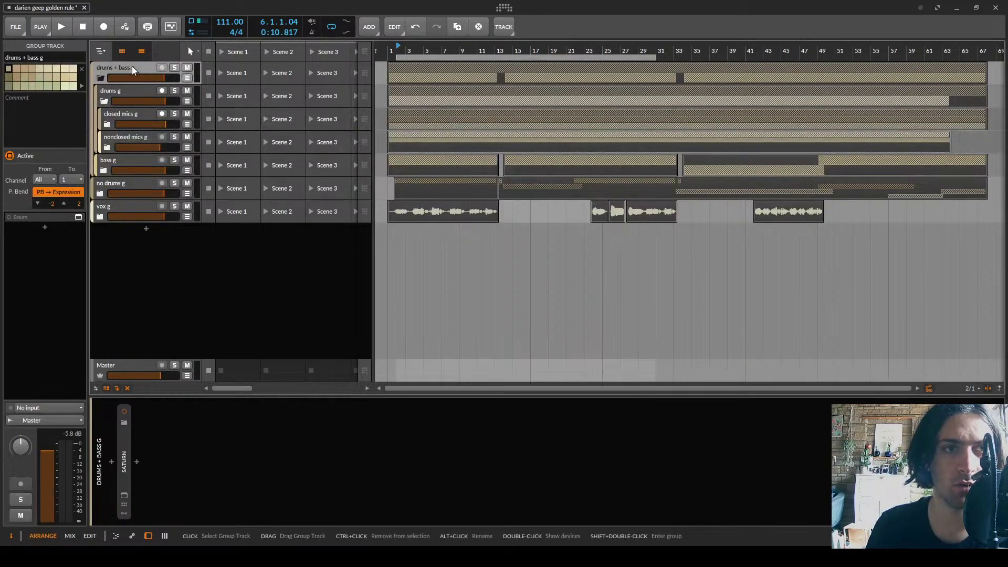
pyautogui.click(174, 67)
pyautogui.press('space')
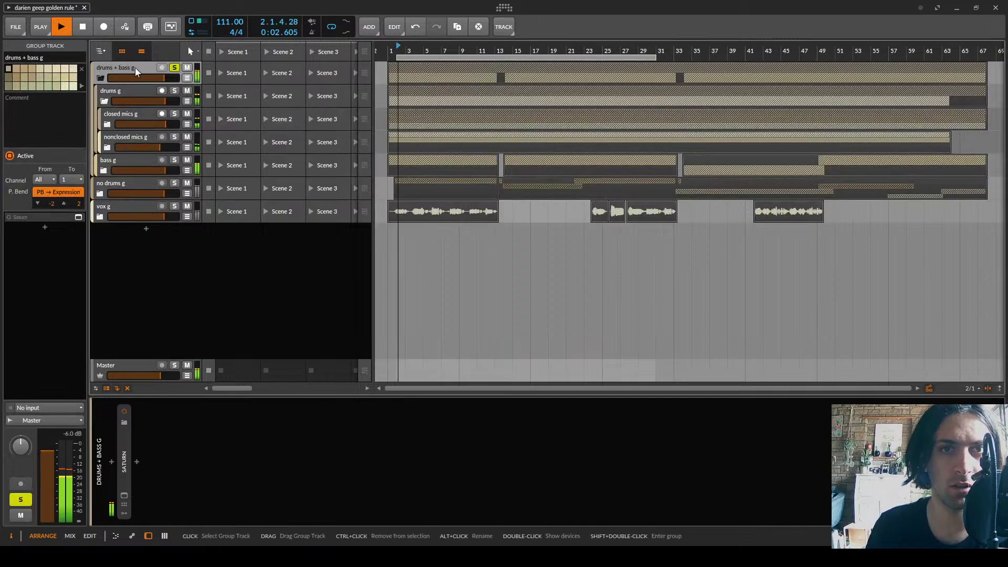
pyautogui.click(118, 164)
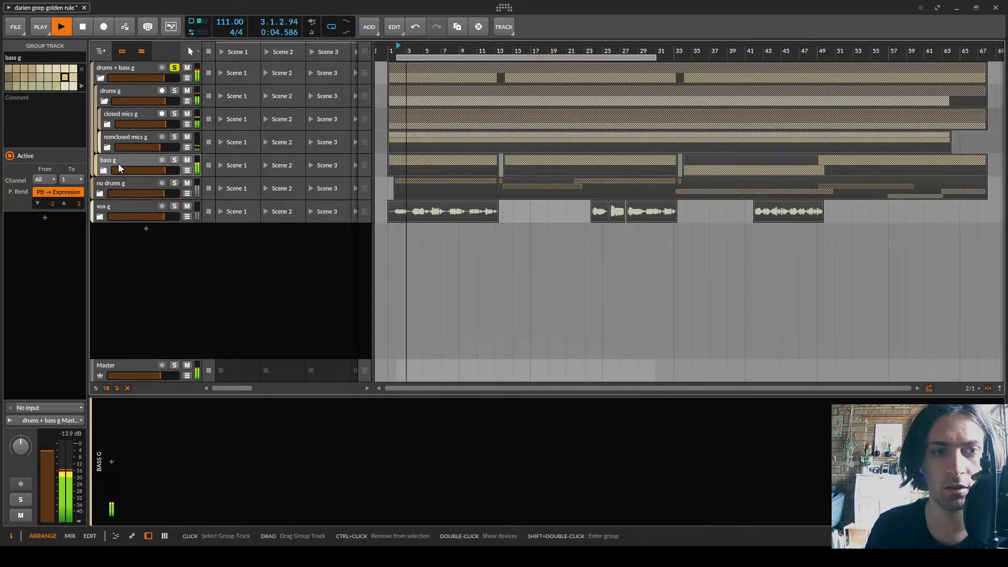
pyautogui.click(103, 171)
pyautogui.click(115, 183)
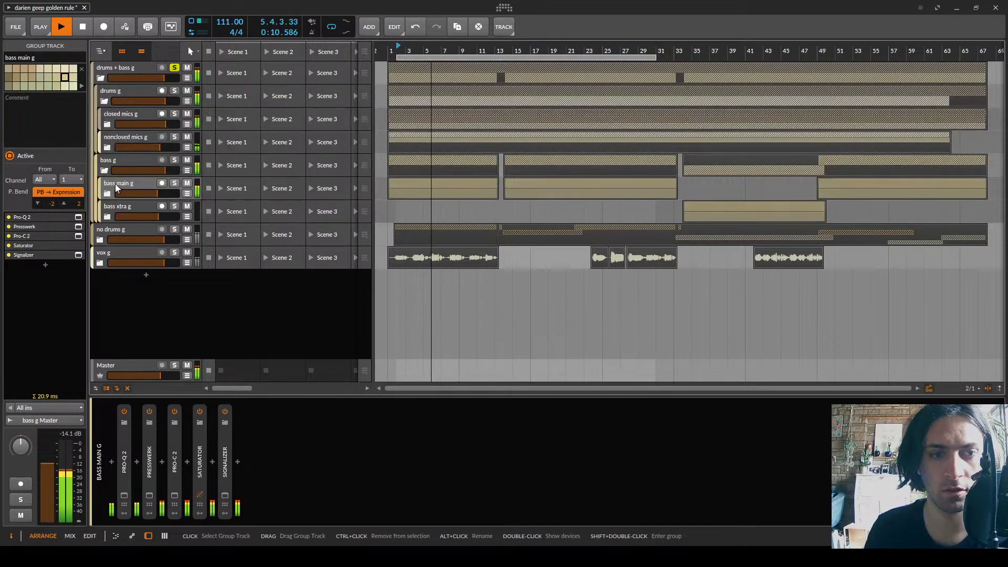
pyautogui.press('space')
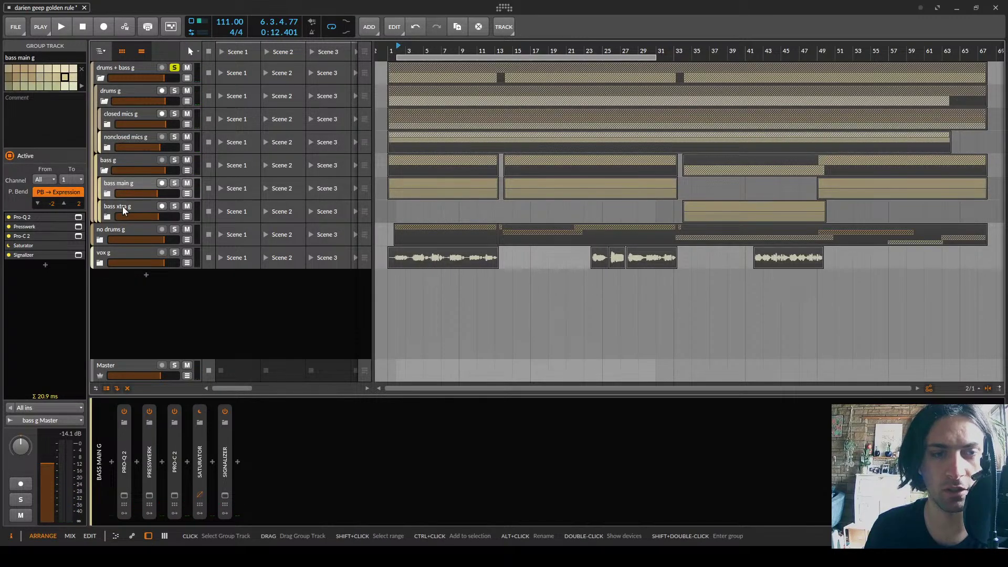
# Solo bass main g instead of drums + bass g, and insert Saturn between its Saturator and Signalizer
pyautogui.click(175, 68)
pyautogui.click(174, 183)
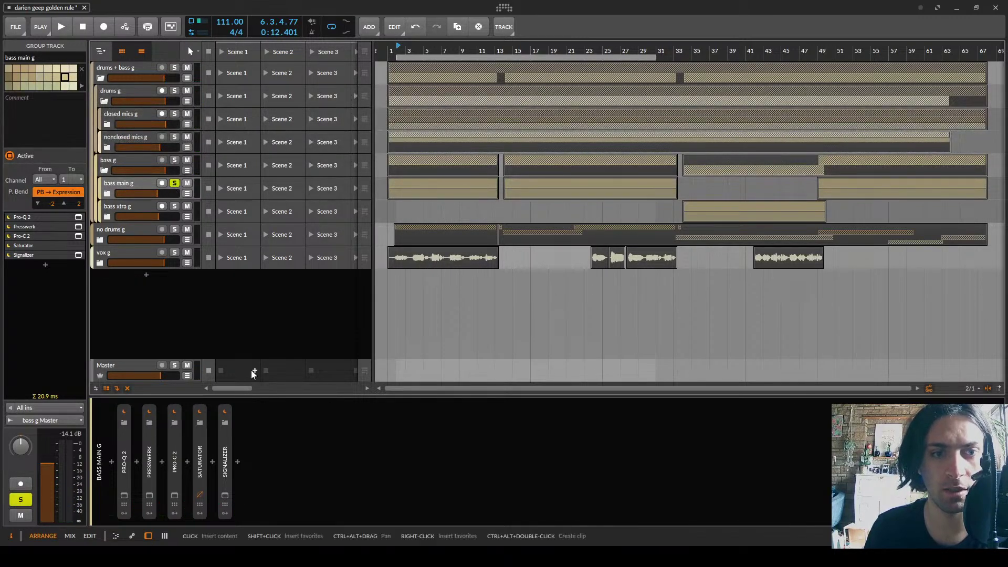
pyautogui.click(212, 462)
pyautogui.write('saturn')
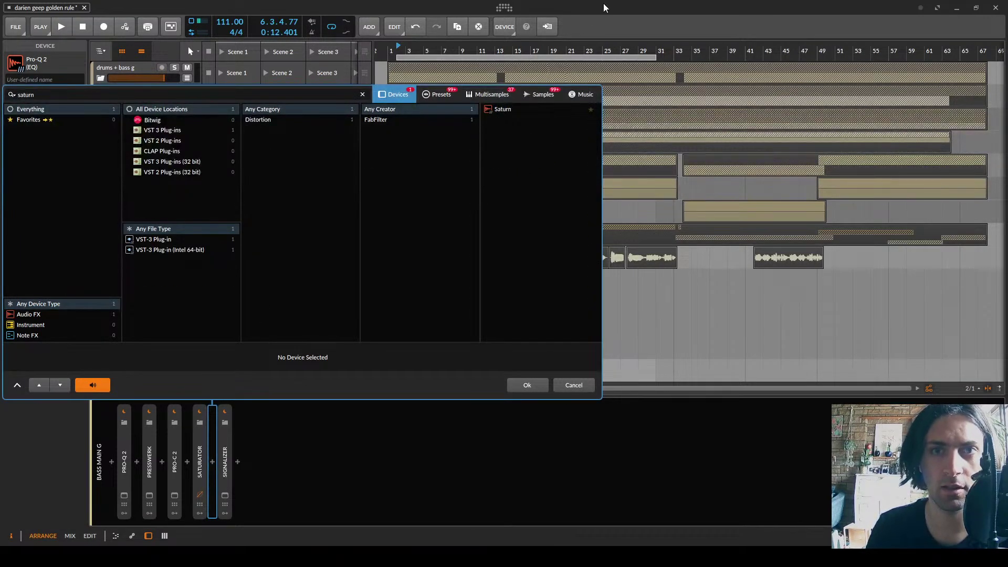
pyautogui.doubleClick(510, 110)
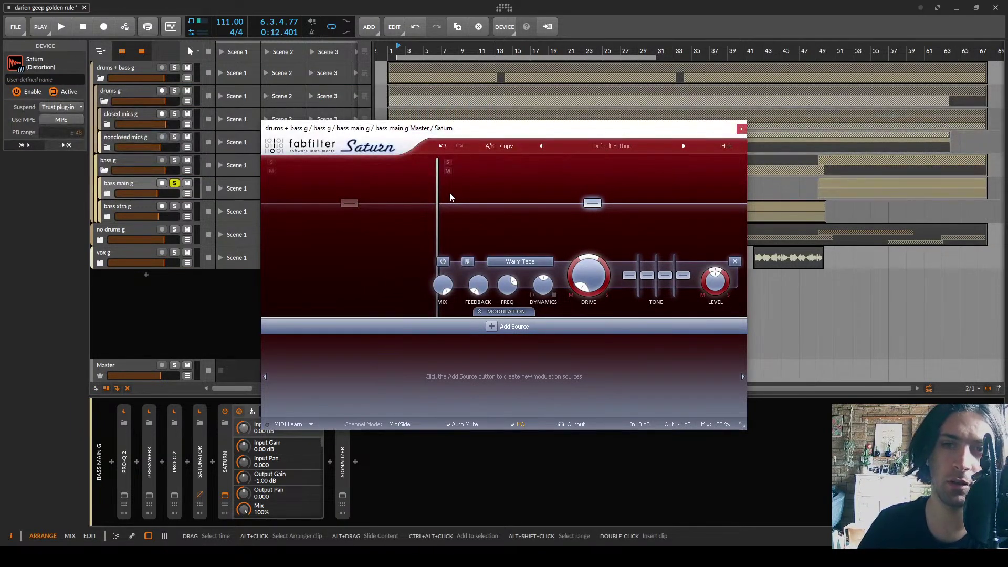
# Split the bass Saturn into two bands, solo band 1, and set the crossover to about 170 Hz by ear
pyautogui.click(355, 205)
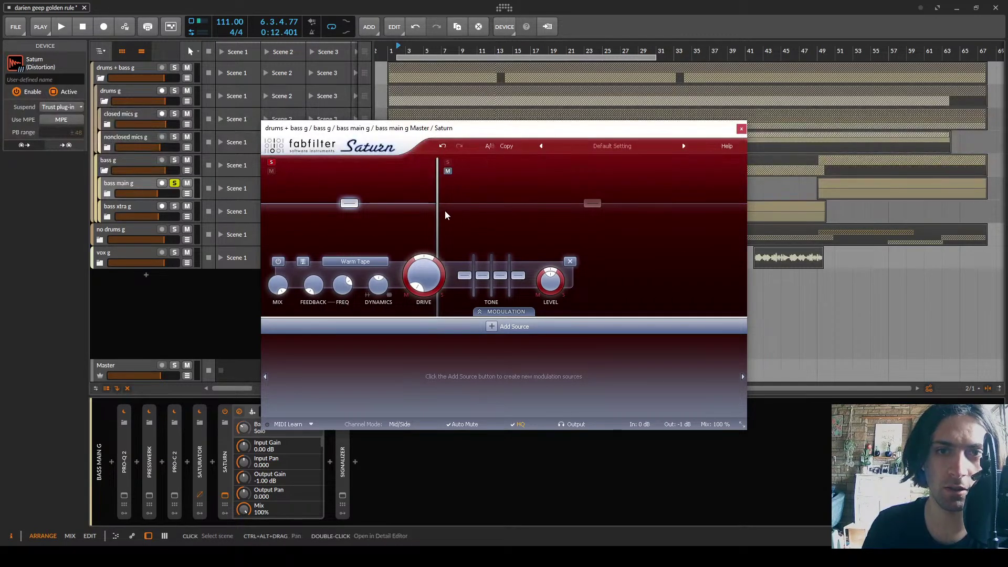
pyautogui.moveTo(445, 215); pyautogui.dragTo(395, 217)
pyautogui.press('space')
pyautogui.moveTo(392, 218); pyautogui.dragTo(413, 220)
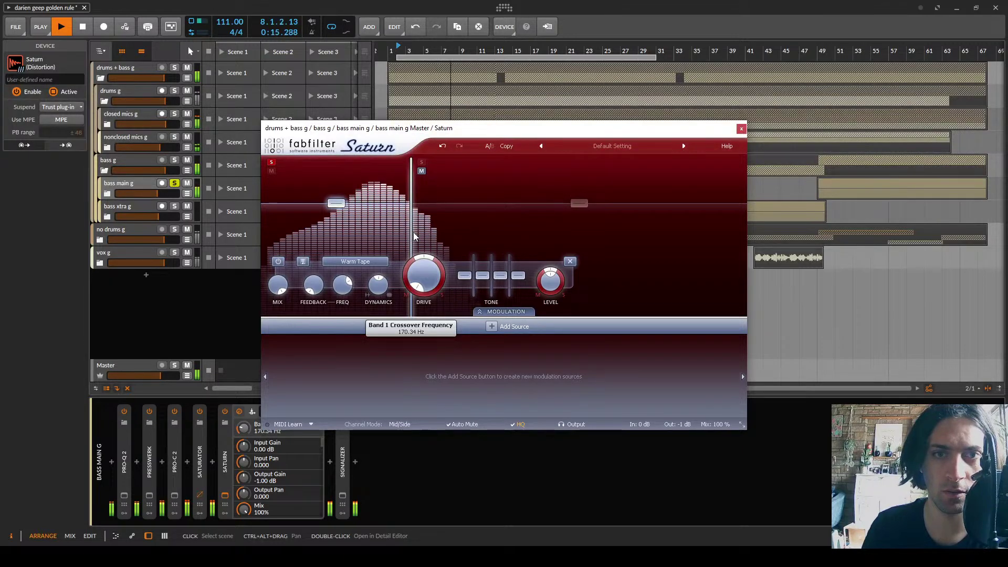
pyautogui.press('space')
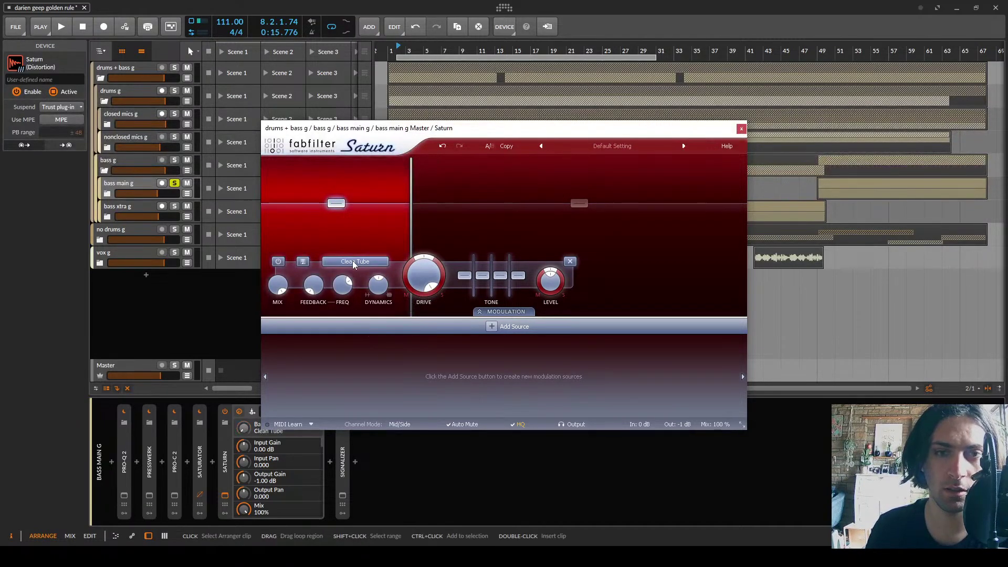
# Set band 1 to the Clean Tube style with 100% drive, and compare it with and without the band solo
pyautogui.press('space')
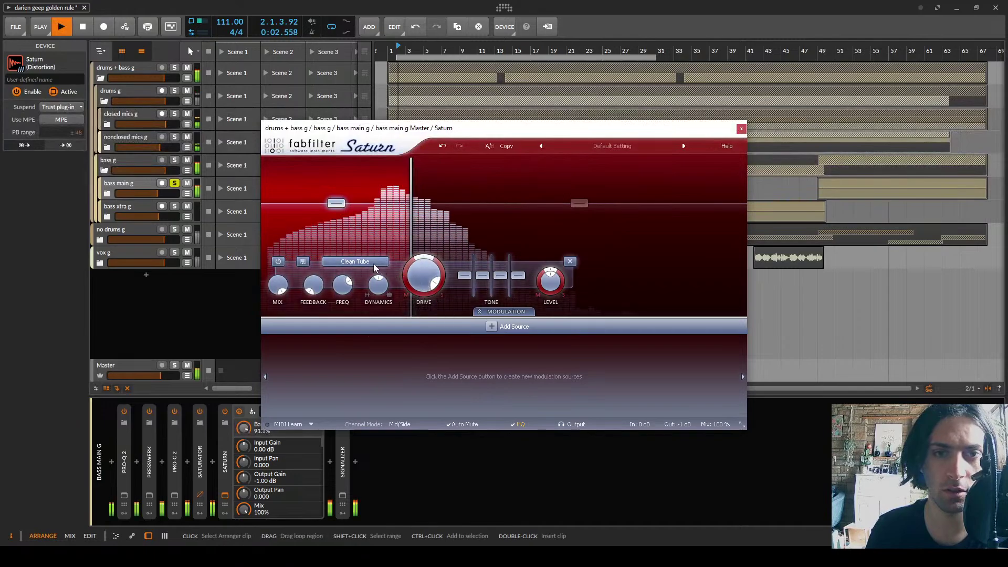
pyautogui.moveTo(423, 275); pyautogui.dragTo(423, 237)
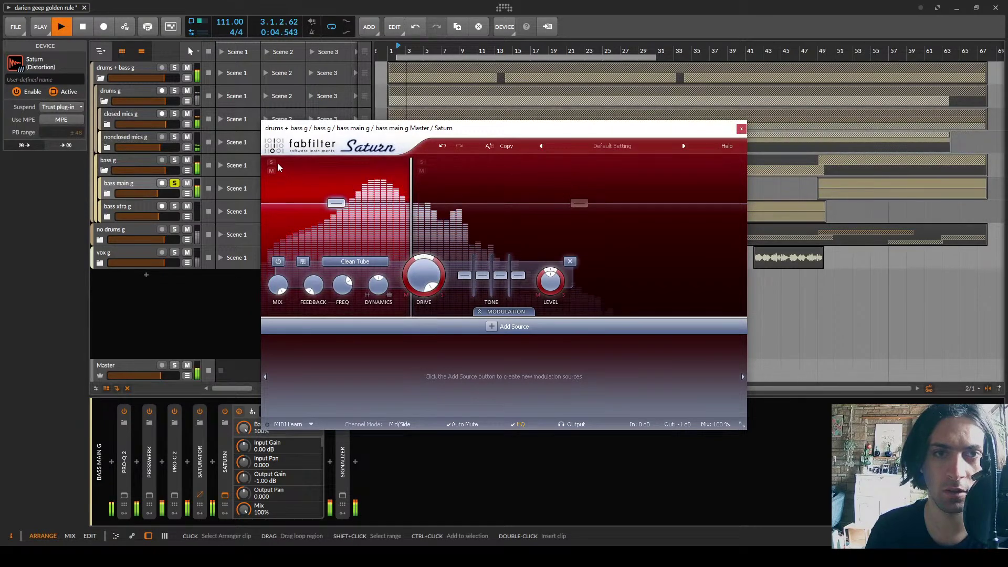
pyautogui.click(271, 162)
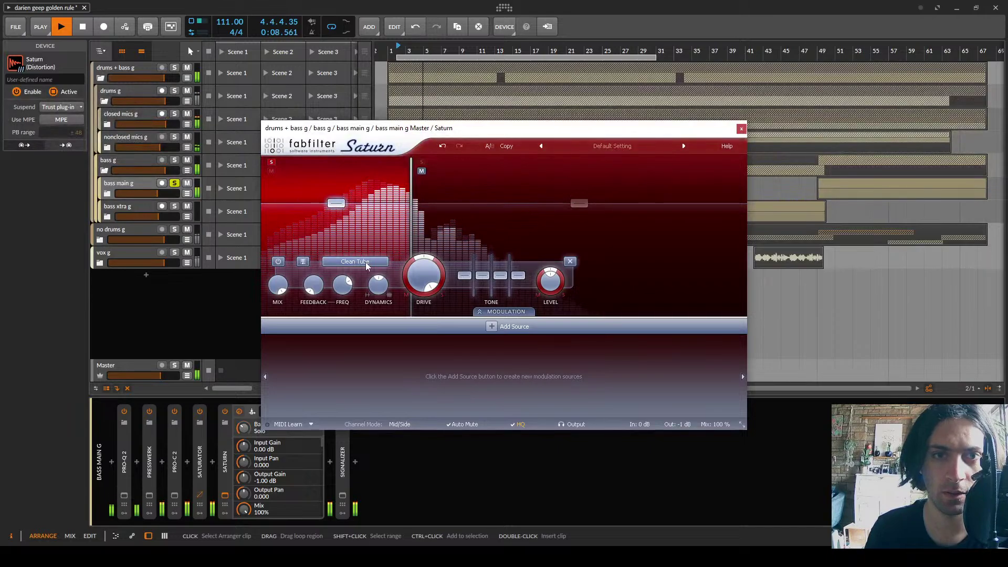
pyautogui.press('space')
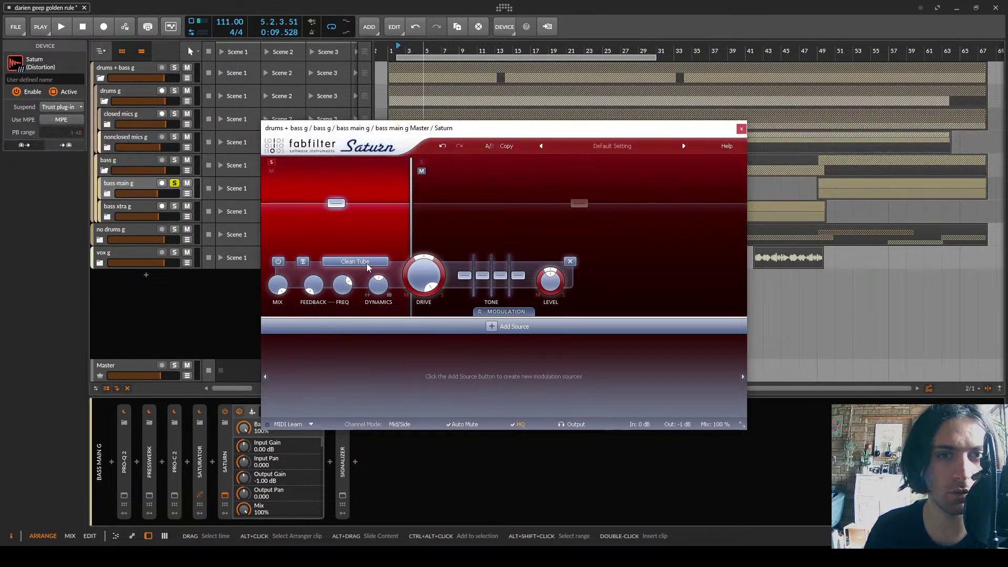
# Audition the Warm Tube and Clean Tape styles on band 1, and return it to Clean Tube
pyautogui.press('space')
pyautogui.scroll(-1, 366, 263)
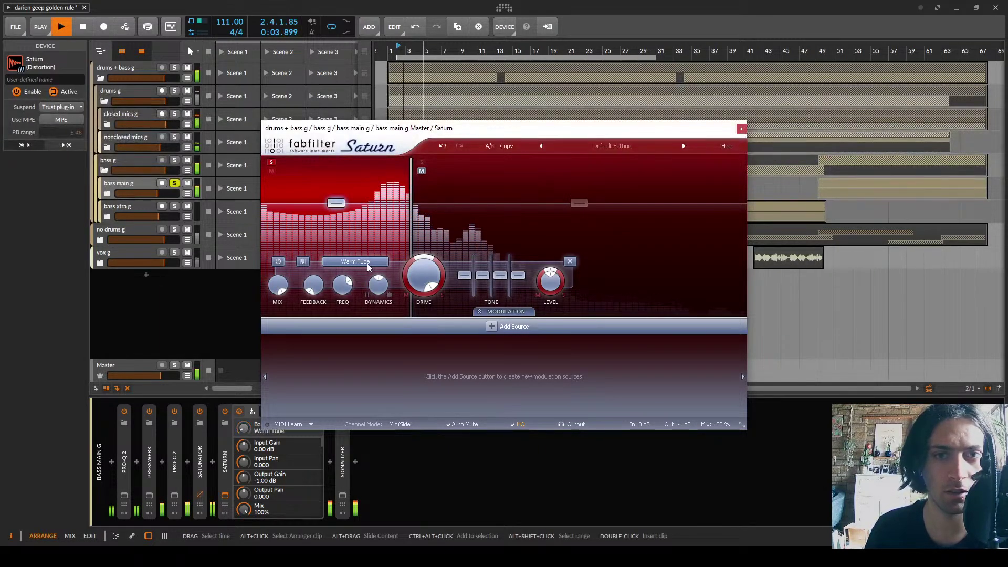
pyautogui.scroll(-1, 367, 264)
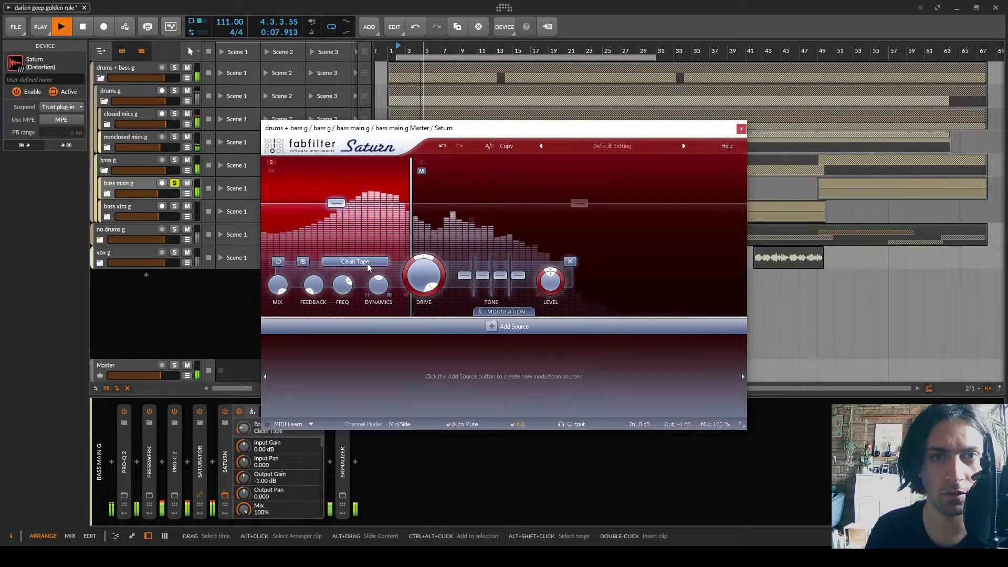
pyautogui.press('space')
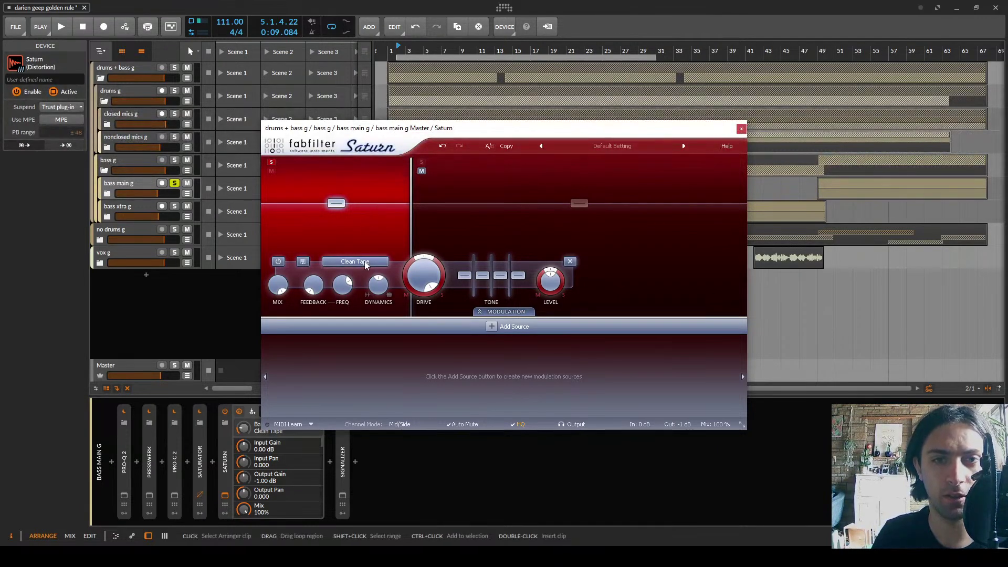
pyautogui.scroll(-1, 363, 263)
pyautogui.press('space')
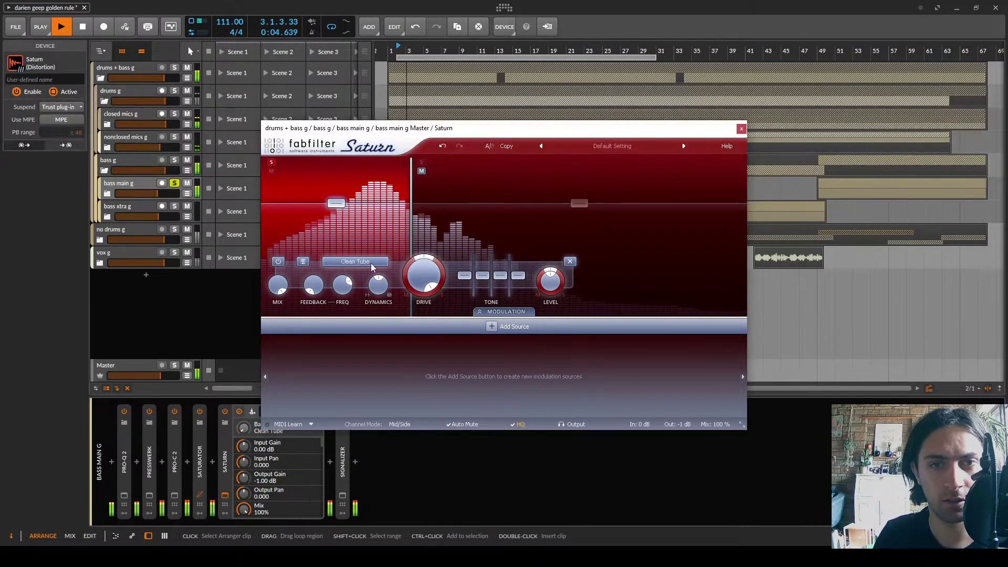
# Lower band 1's drive to about 38%, add a third band, and solo band 2 with its upper crossover at about 634 Hz
pyautogui.moveTo(417, 275); pyautogui.dragTo(432, 348)
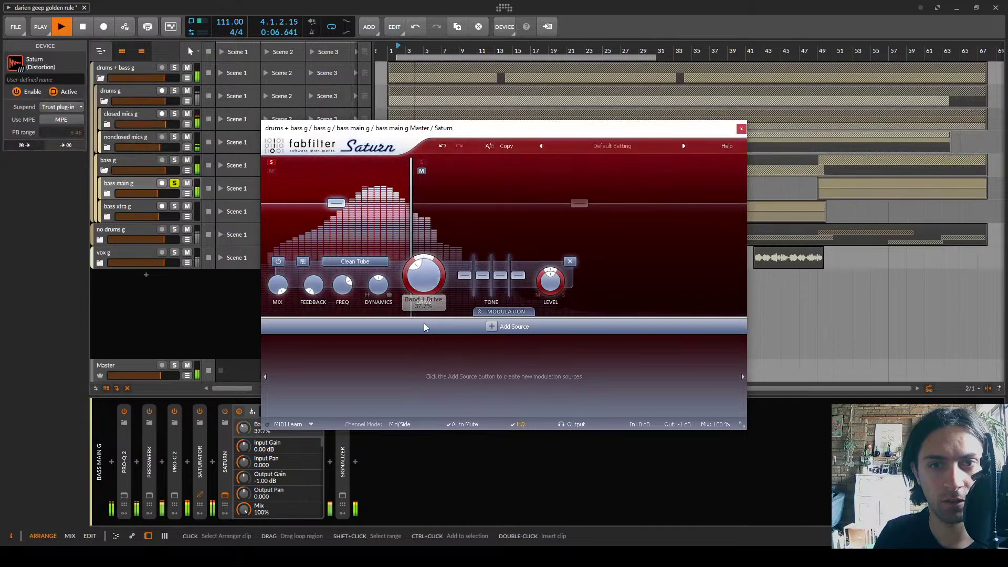
pyautogui.click(527, 163)
pyautogui.click(420, 161)
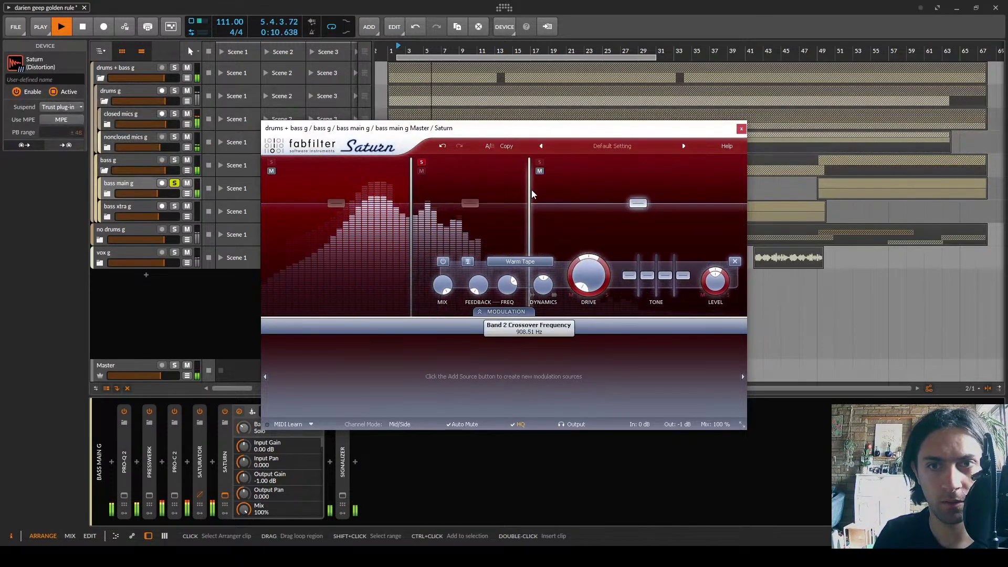
pyautogui.moveTo(531, 190); pyautogui.dragTo(502, 212)
# Set band 2 to the Warm Tube style with about 66% drive by ear, and clear its solo
pyautogui.click(451, 205)
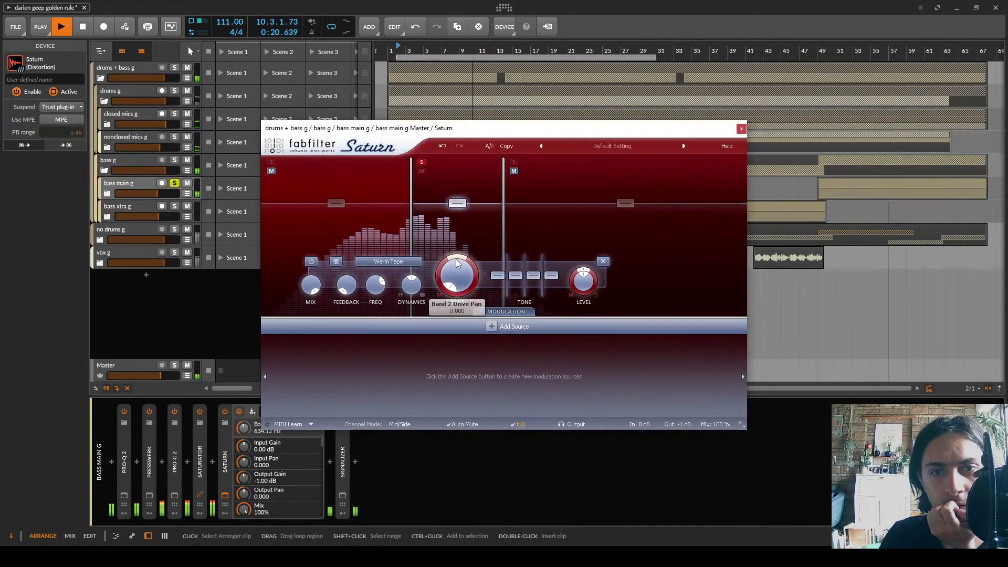
pyautogui.moveTo(457, 270); pyautogui.dragTo(462, 192)
pyautogui.scroll(3, 402, 261)
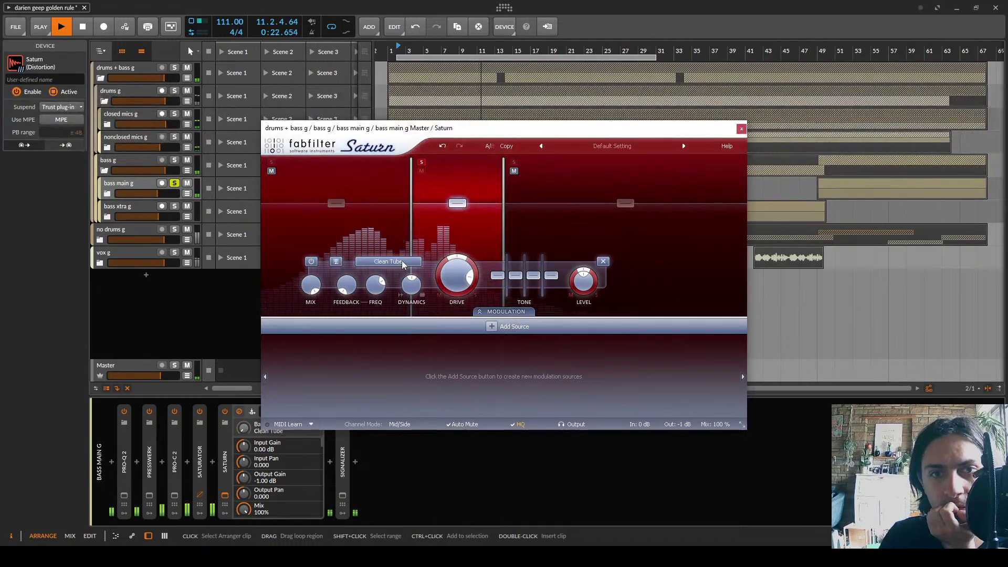
pyautogui.scroll(-1, 401, 260)
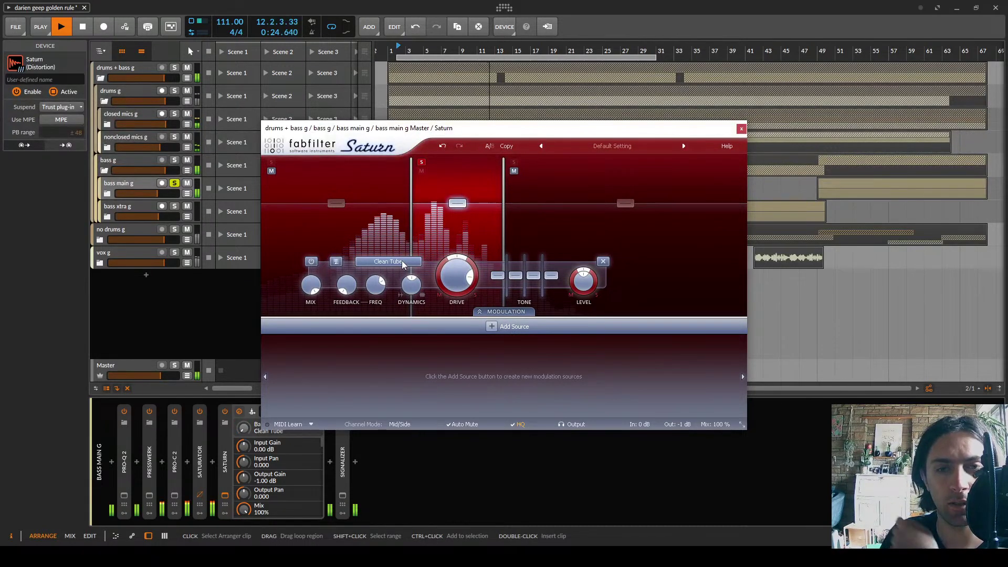
pyautogui.moveTo(454, 275); pyautogui.dragTo(456, 294)
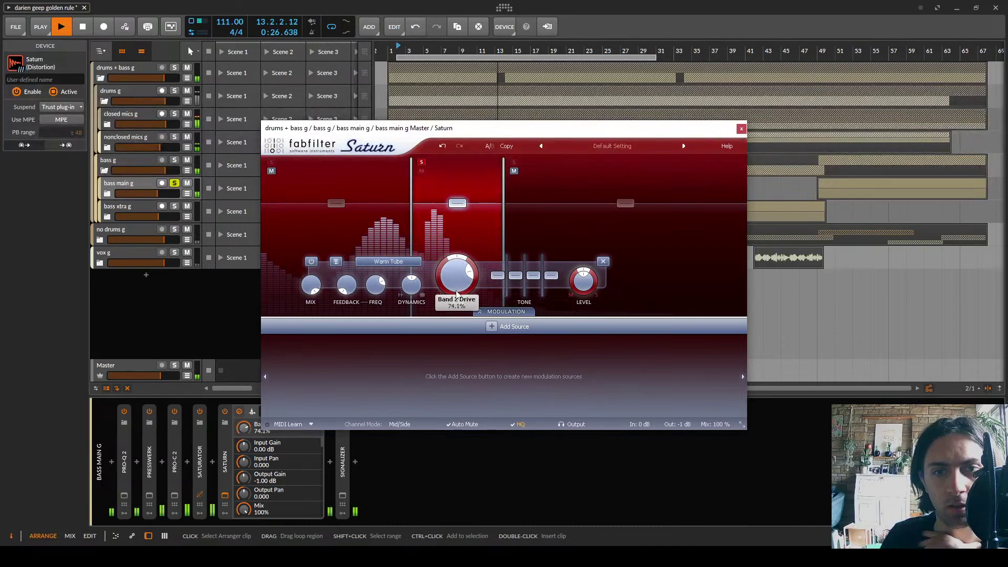
pyautogui.scroll(-2, 456, 296)
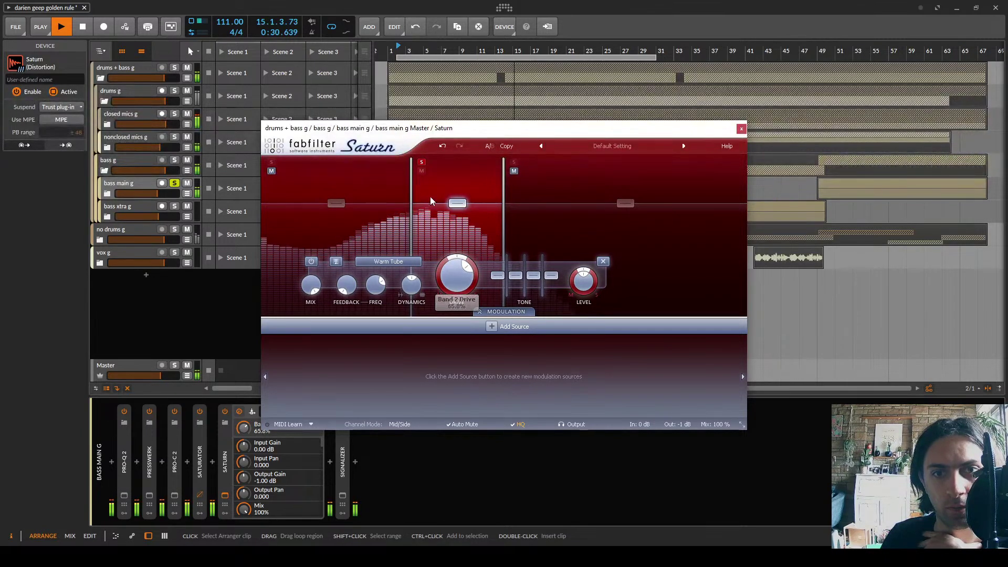
pyautogui.click(422, 162)
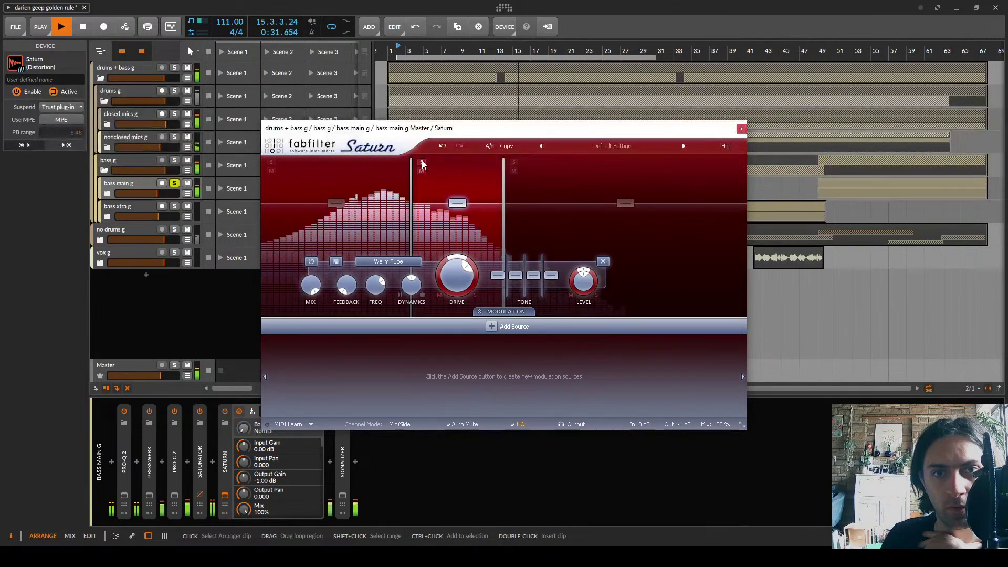
# Solo band 3, raise its drive to 100%, and audition saturation styles, ending on Warm Tape
pyautogui.click(513, 162)
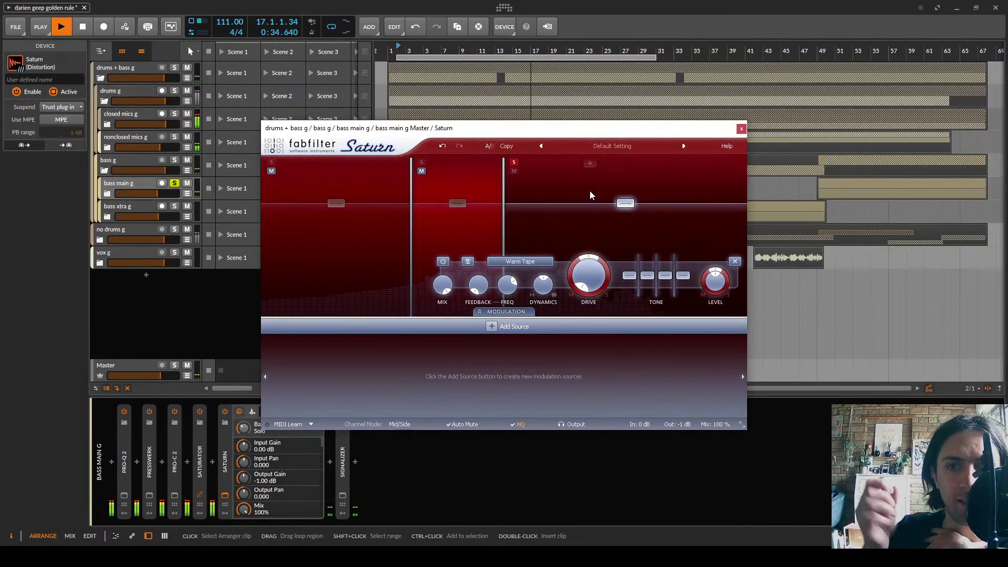
pyautogui.moveTo(593, 279); pyautogui.dragTo(593, 226)
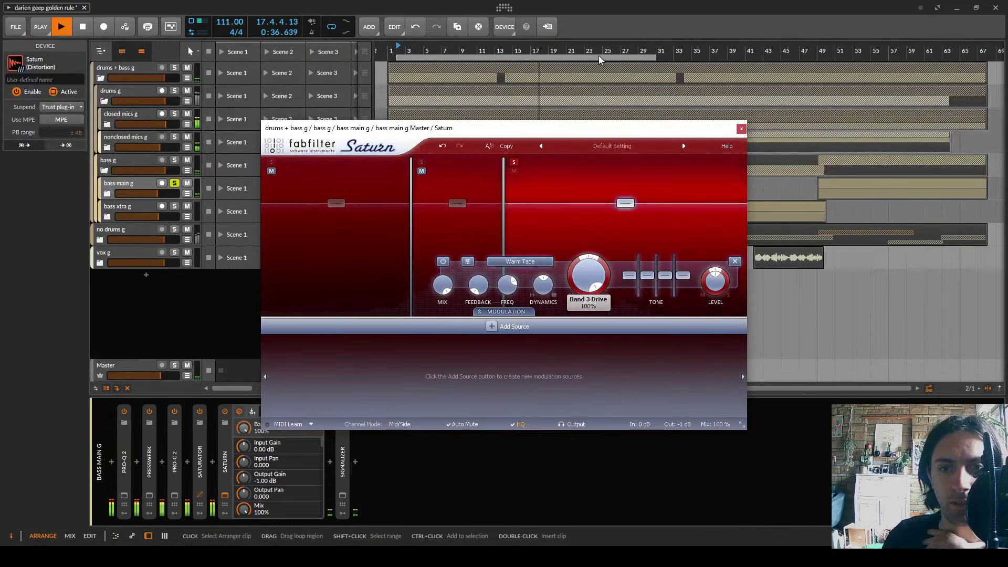
pyautogui.scroll(4, 524, 265)
pyautogui.scroll(-4, 524, 265)
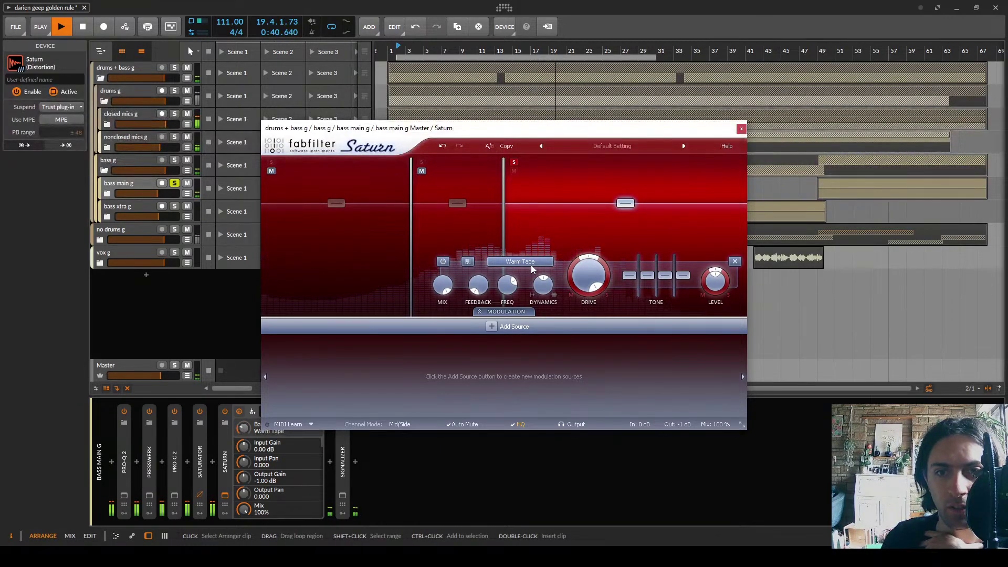
# Audition the Clean Tape and Old Tape styles on band 3 at different drive amounts
pyautogui.moveTo(588, 278); pyautogui.dragTo(584, 312)
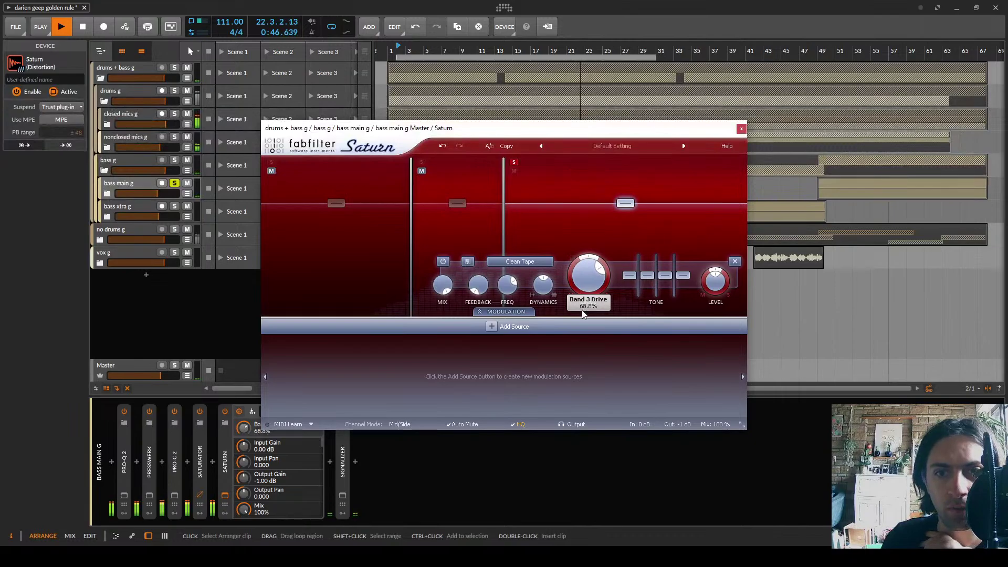
pyautogui.scroll(5, 580, 272)
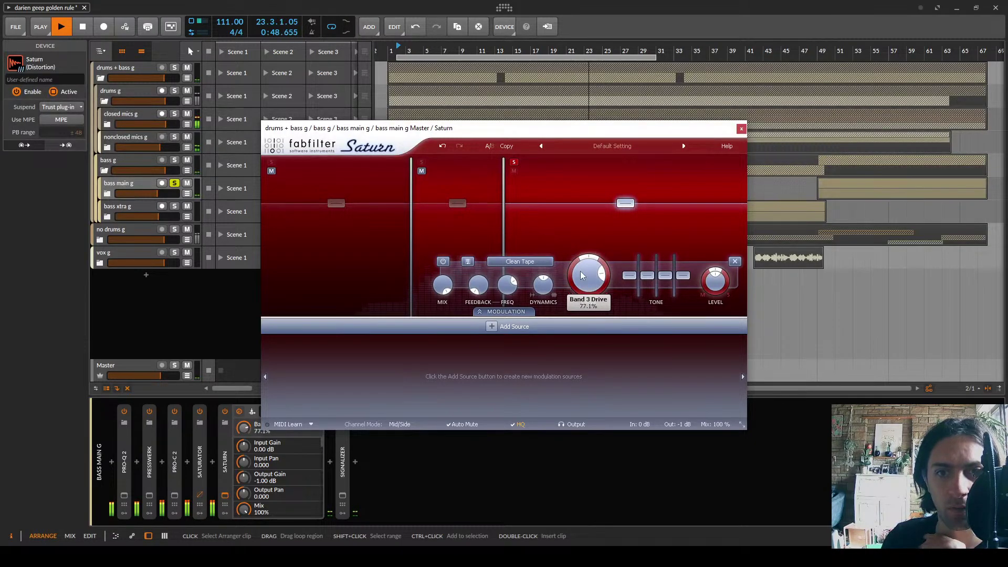
pyautogui.moveTo(580, 271); pyautogui.dragTo(553, 212)
pyautogui.scroll(-1, 522, 270)
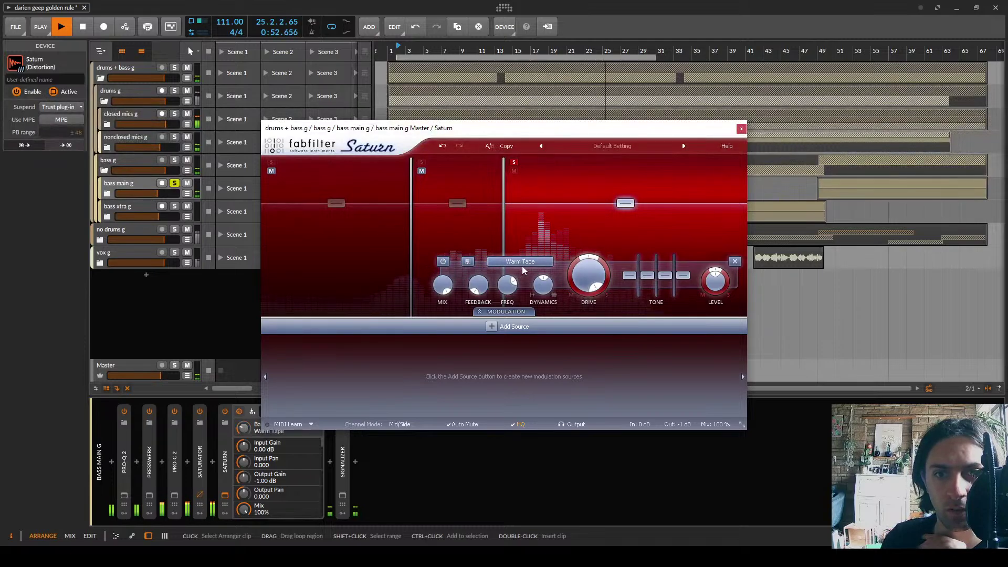
pyautogui.scroll(-1, 522, 265)
pyautogui.scroll(-1, 590, 291)
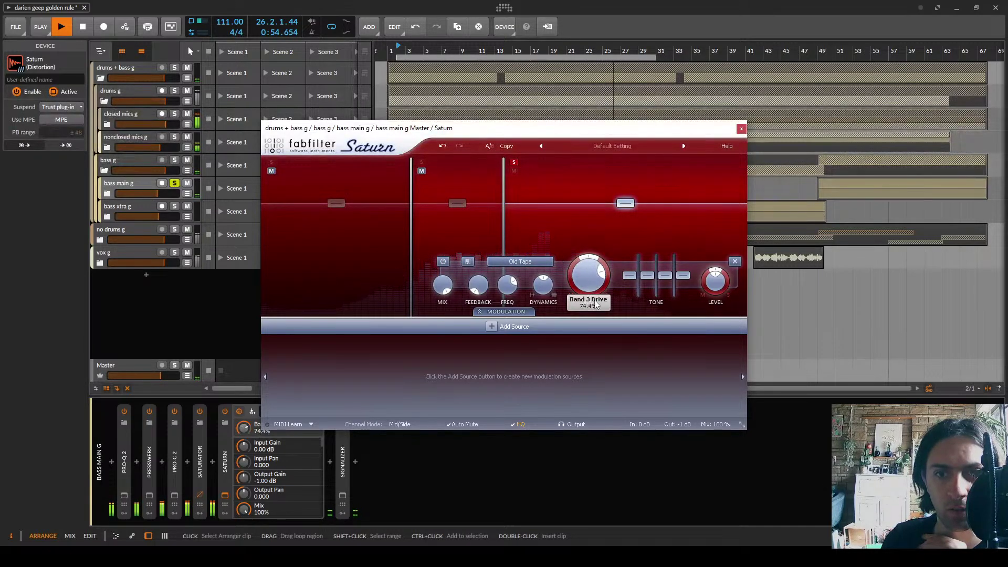
pyautogui.moveTo(594, 304); pyautogui.dragTo(594, 279)
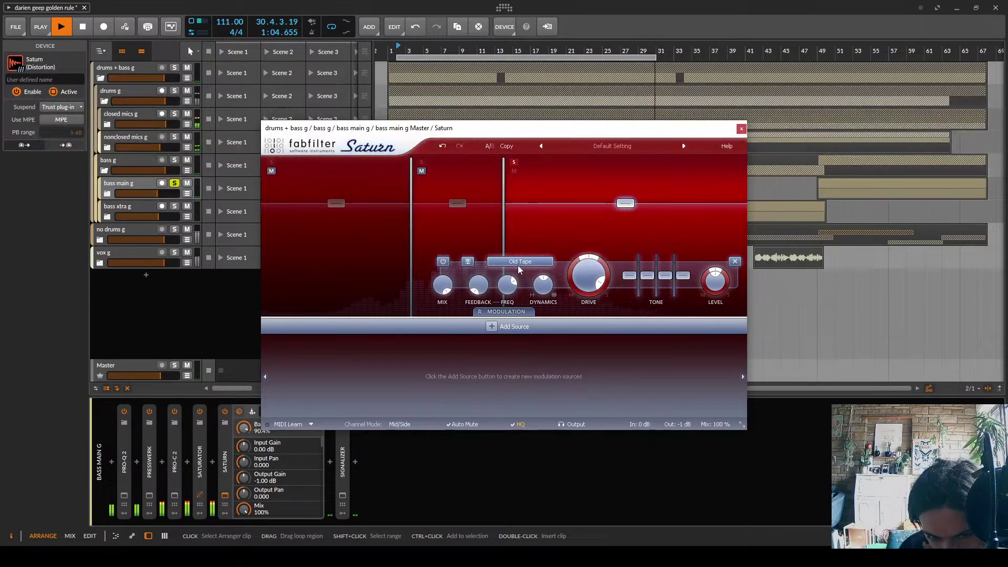
# Return band 3 to the Warm Tape style, clear its solo, and set its drive to about 71%
pyautogui.scroll(1, 518, 265)
pyautogui.moveTo(592, 271); pyautogui.dragTo(594, 289)
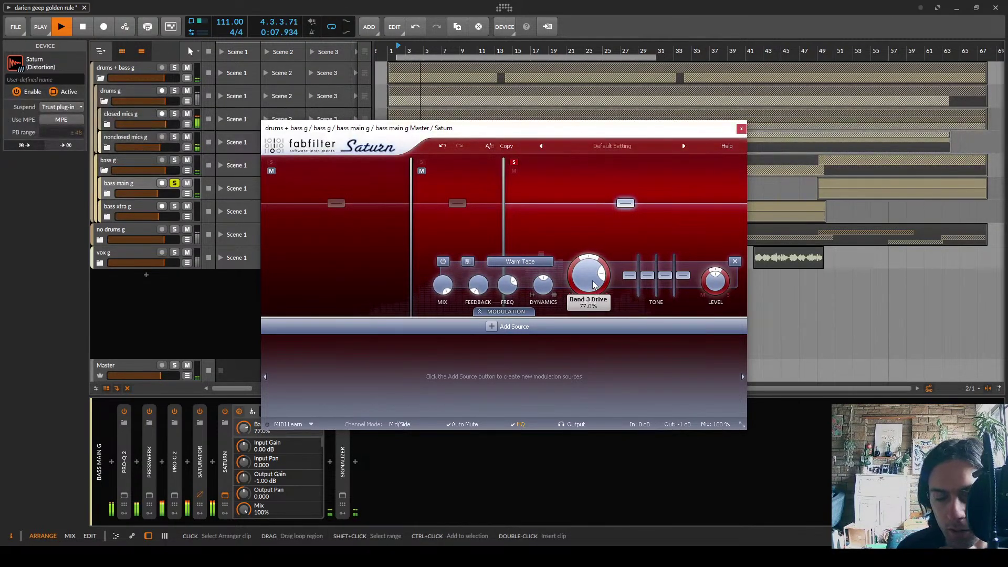
pyautogui.moveTo(593, 285); pyautogui.dragTo(591, 306)
pyautogui.click(514, 163)
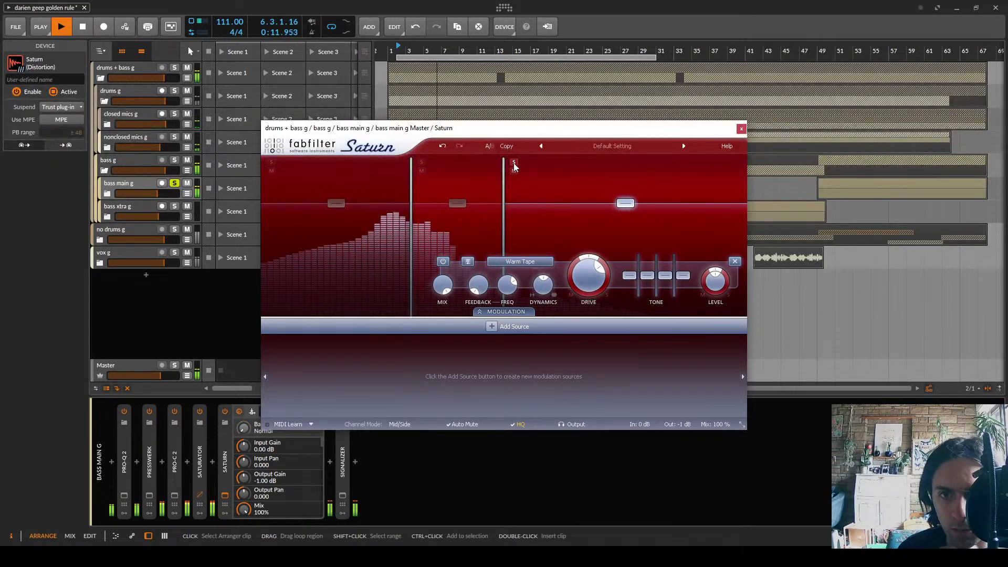
pyautogui.moveTo(587, 286); pyautogui.dragTo(581, 240)
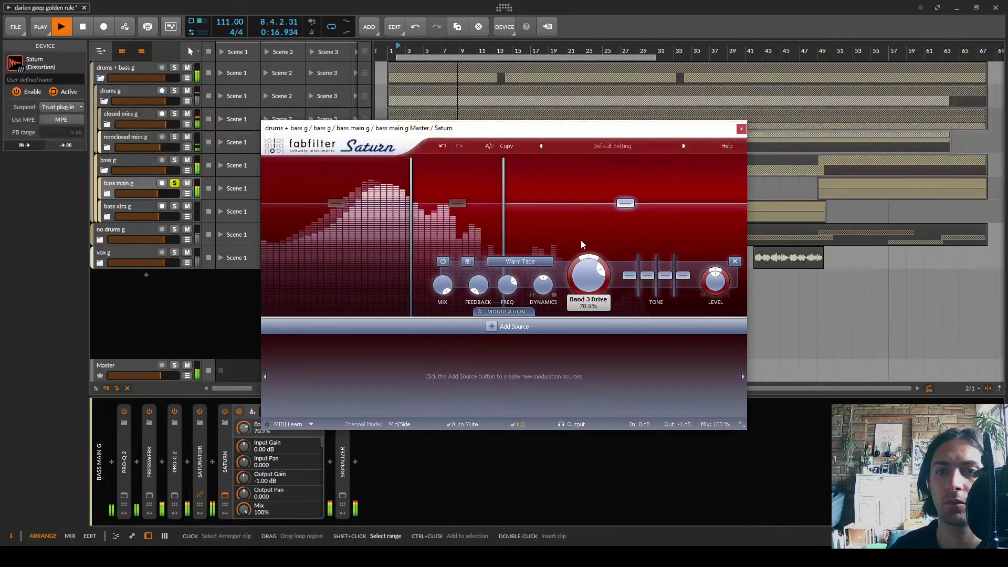
# Compare the main bass group with Saturn off and on, and close the plug-in window
pyautogui.click(224, 411)
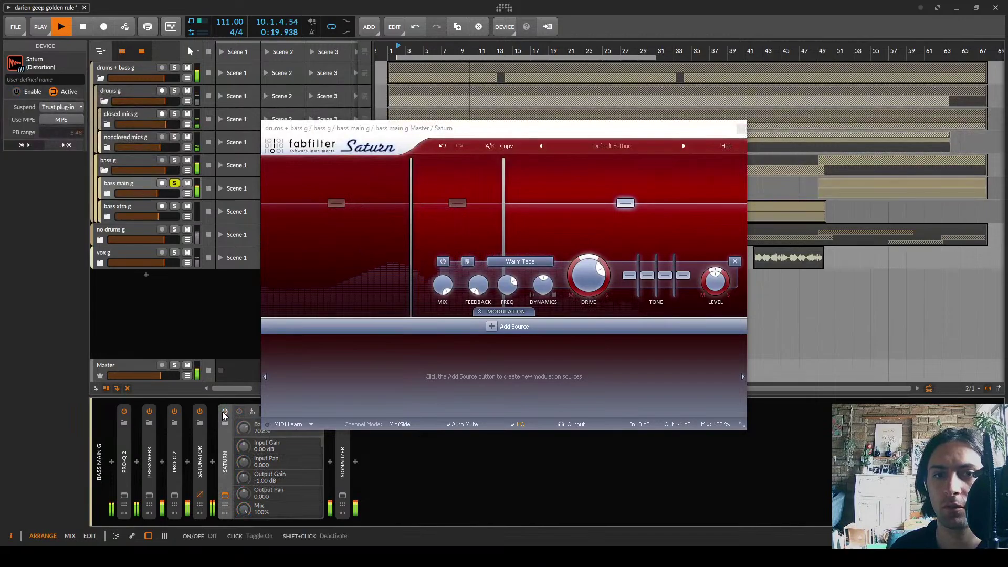
pyautogui.click(223, 411)
pyautogui.click(741, 130)
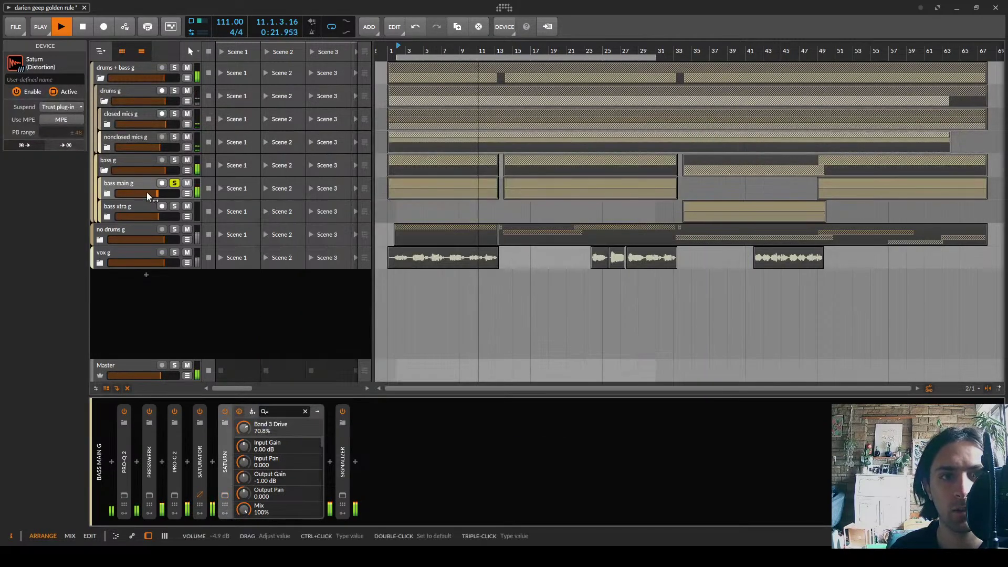
# Solo drums + bass g instead of bass main g, and compare the blend with the bass Saturn off and on
pyautogui.click(175, 68)
pyautogui.click(174, 183)
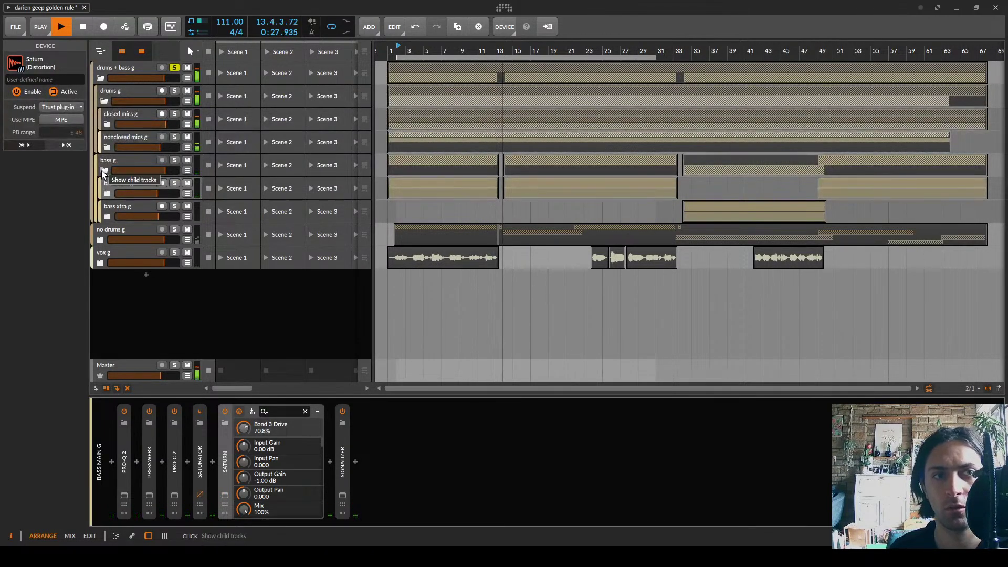
pyautogui.click(225, 411)
pyautogui.click(224, 411)
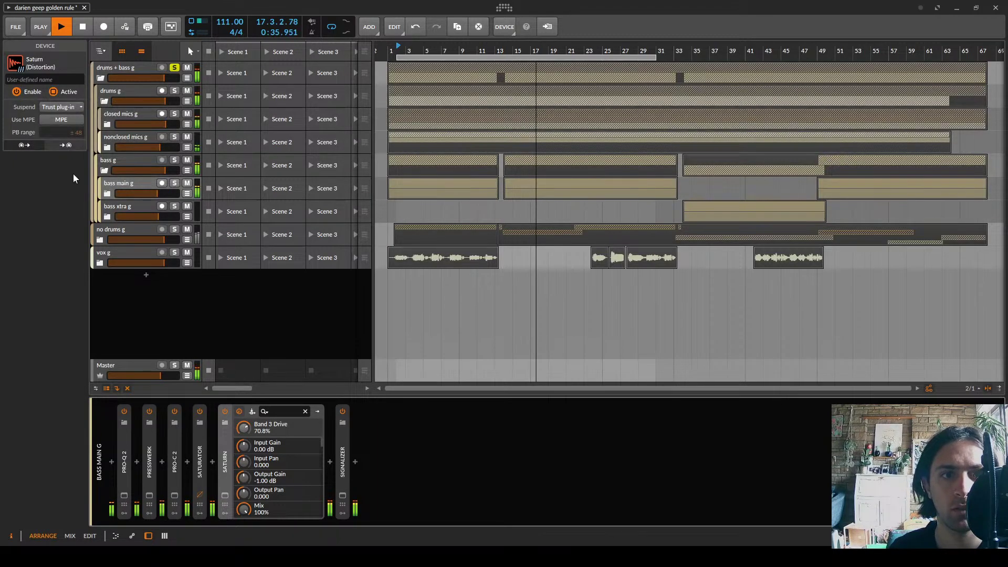
# Collapse the bass g group, stop playback, and open the Saturn on drums + bass g
pyautogui.click(104, 170)
pyautogui.click(118, 69)
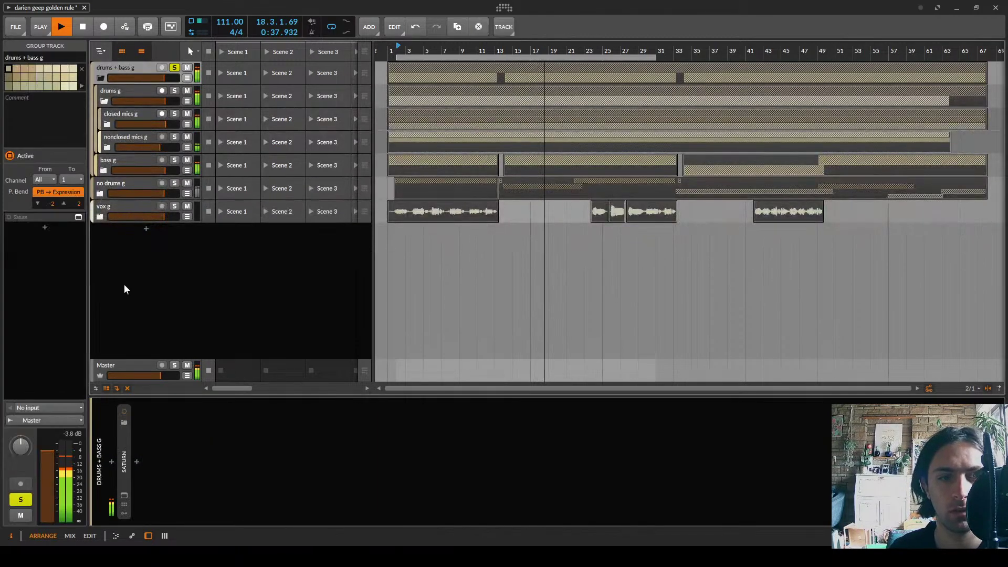
pyautogui.press('space')
pyautogui.click(127, 448)
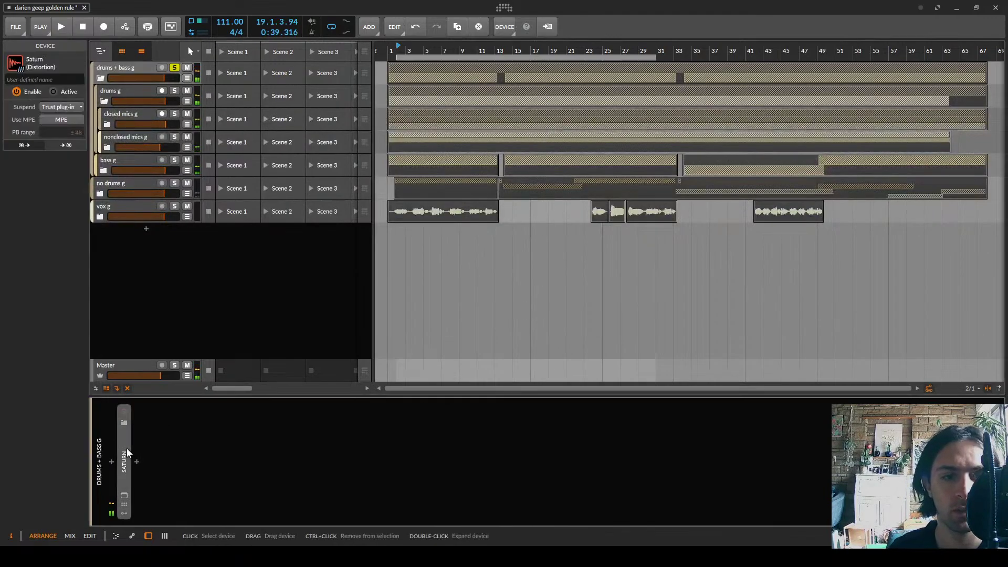
pyautogui.click(124, 495)
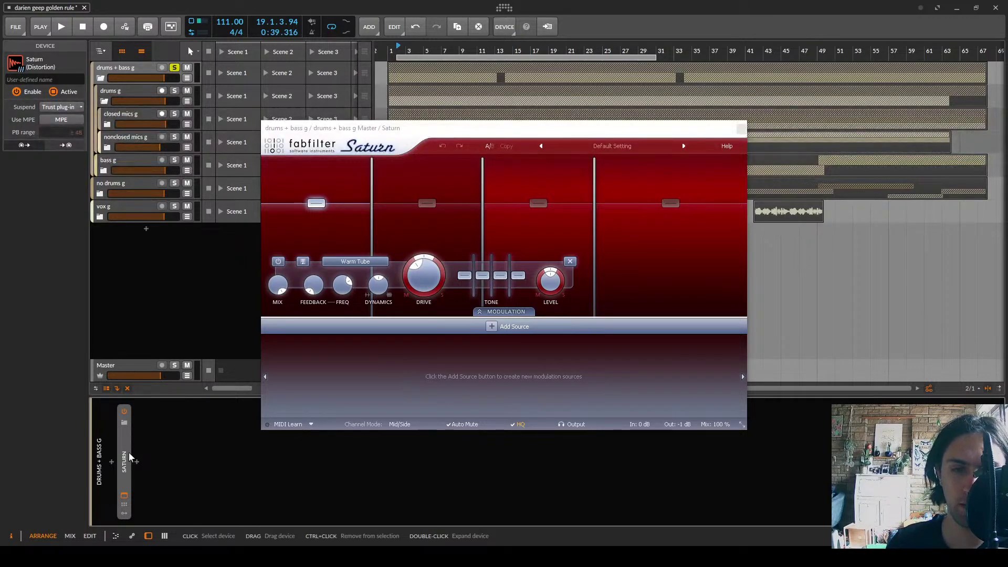
# Replace the existing Saturn on drums + bass g with a fresh Saturn instance
pyautogui.press('Delete')
pyautogui.write('aturn')
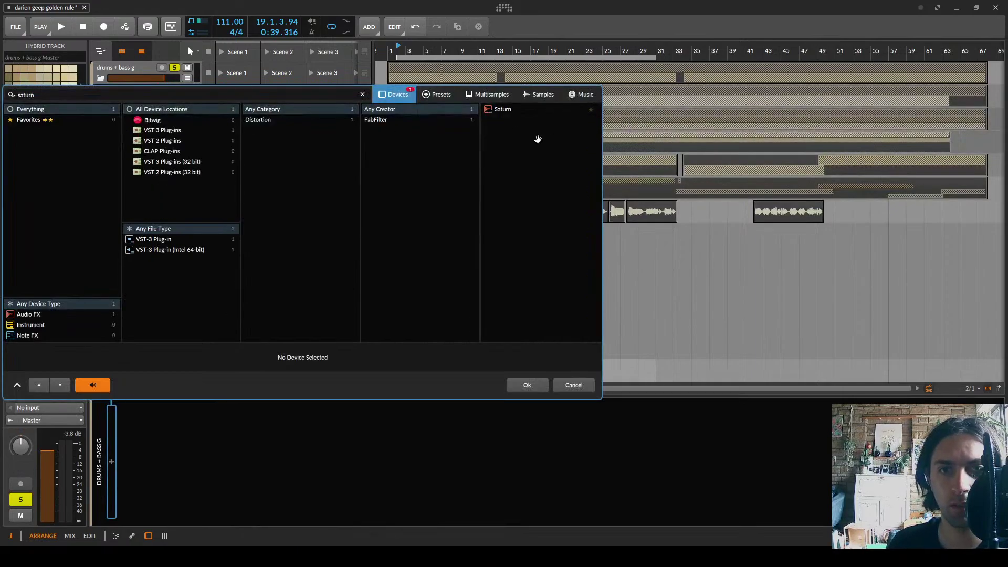
pyautogui.click(504, 110)
pyautogui.doubleClick(509, 109)
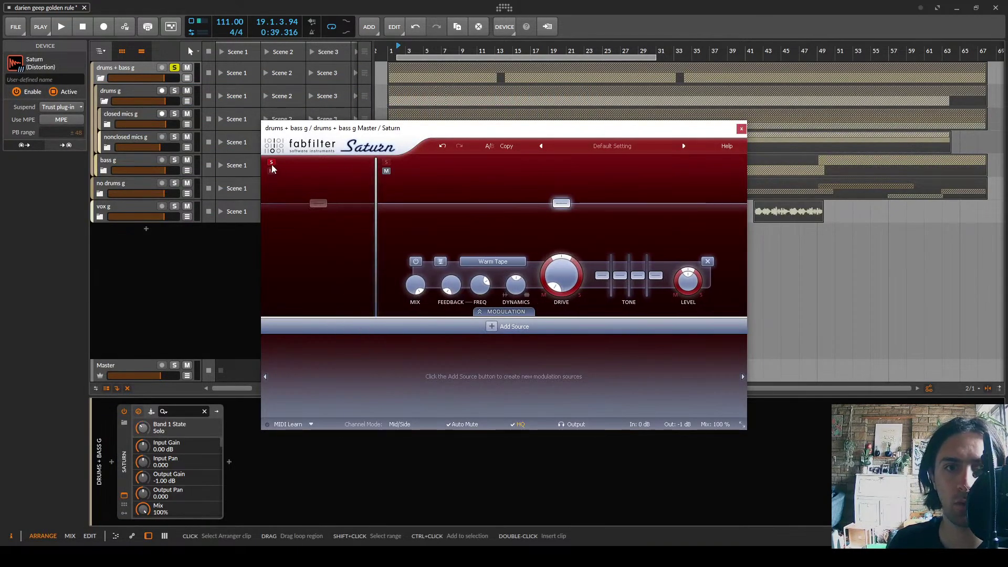
# Split the new Saturn into two bands, solo band 1, and set the crossover to about 324 Hz during playback
pyautogui.press('space')
pyautogui.moveTo(376, 210); pyautogui.dragTo(456, 209)
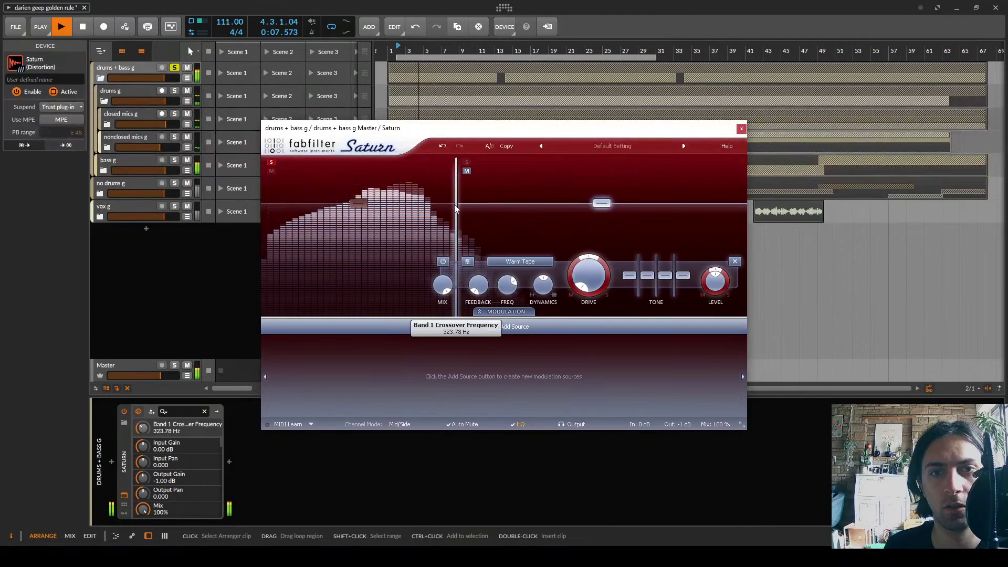
# Set band 1 to the Clean Tube style, reduce its drive by ear, and clear its solo
pyautogui.click(358, 204)
pyautogui.moveTo(425, 275); pyautogui.dragTo(434, 218)
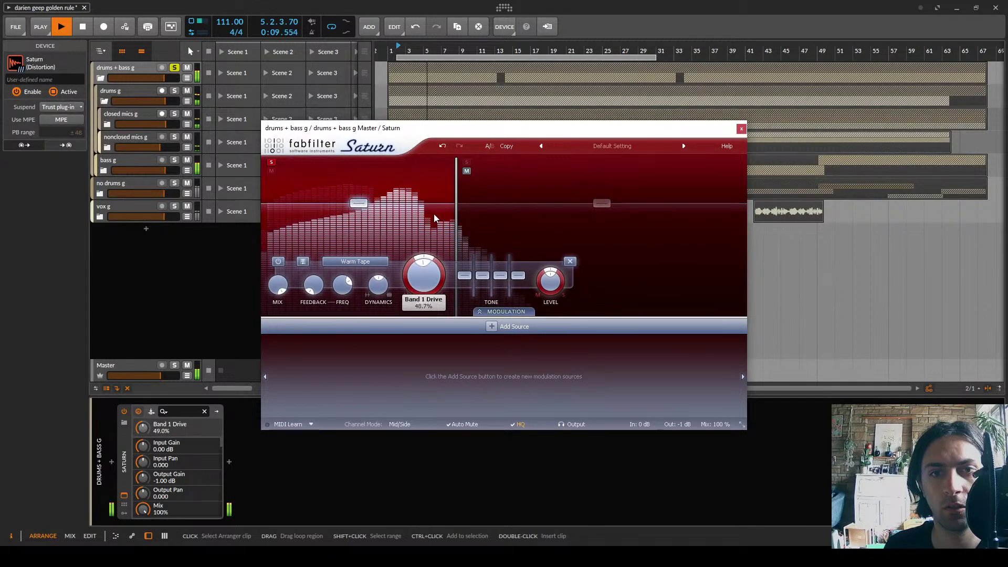
pyautogui.scroll(4, 372, 264)
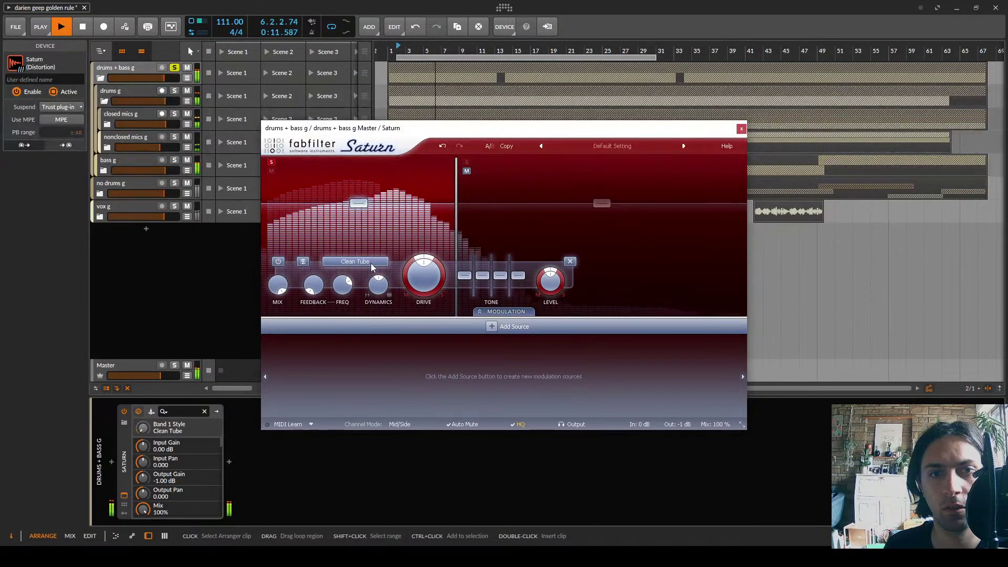
pyautogui.scroll(-5, 427, 294)
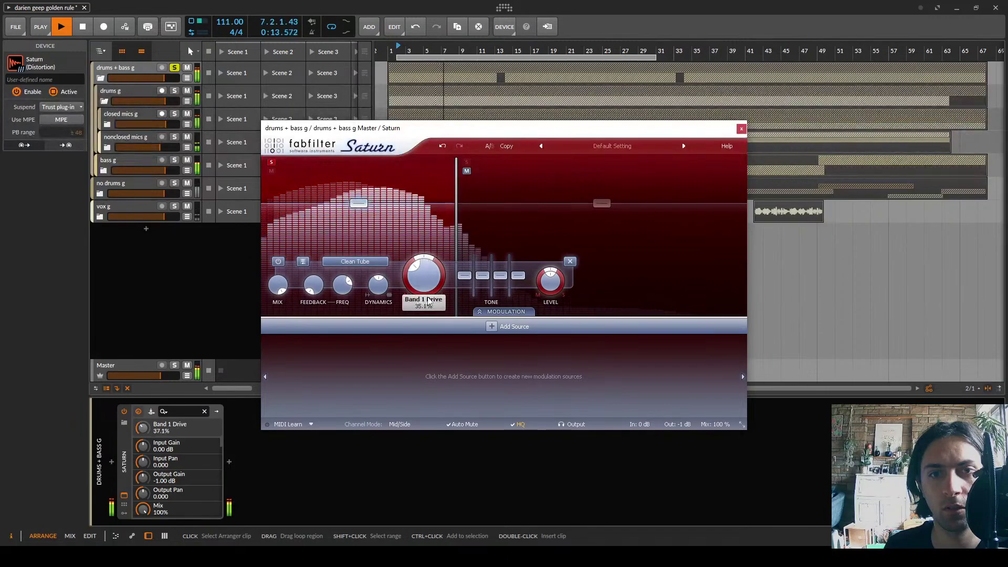
pyautogui.scroll(-2, 427, 294)
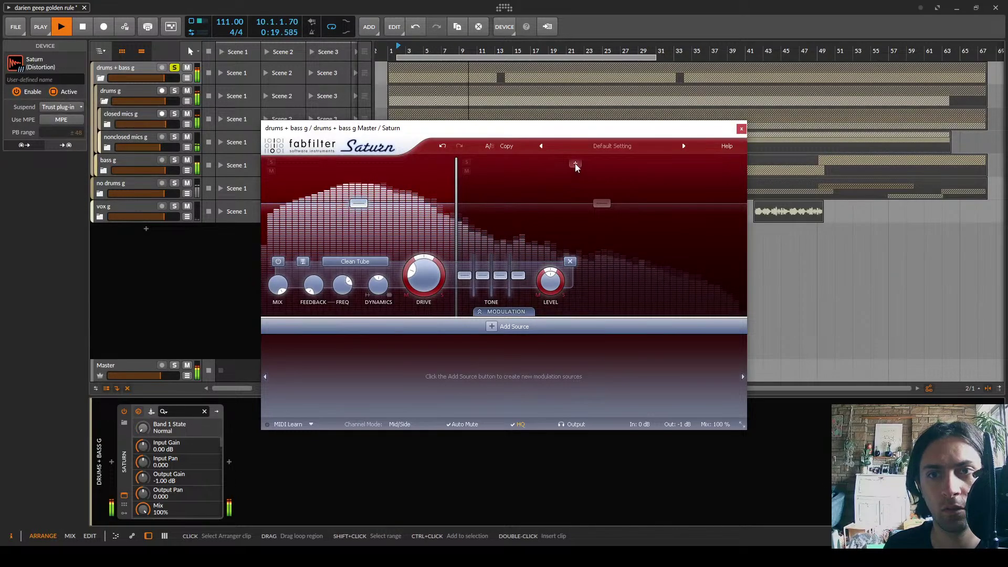
# Add a third band with its lower crossover at about 1790 Hz, listen to band 2 in solo, and select it
pyautogui.click(573, 163)
pyautogui.moveTo(580, 198); pyautogui.dragTo(582, 198)
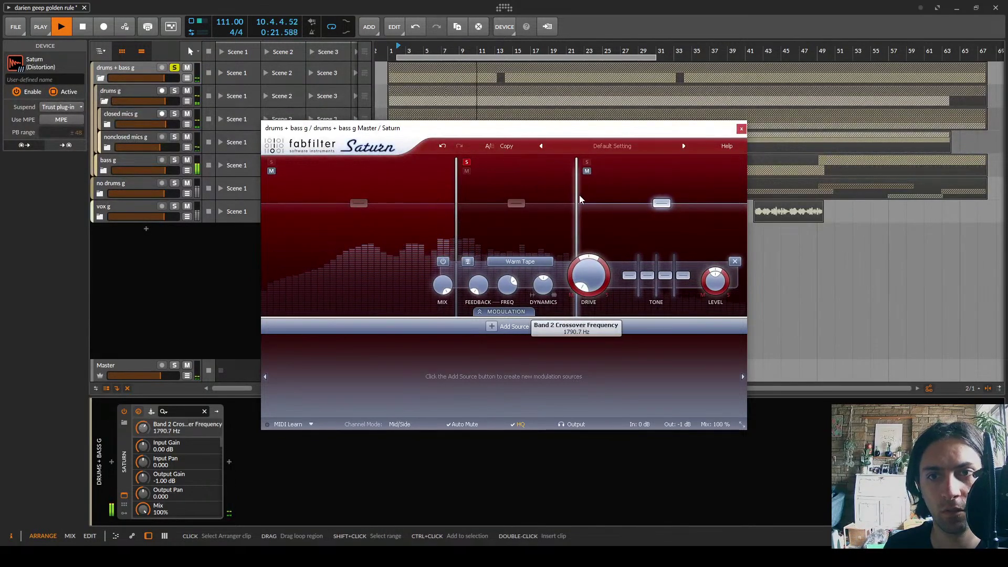
pyautogui.click(515, 204)
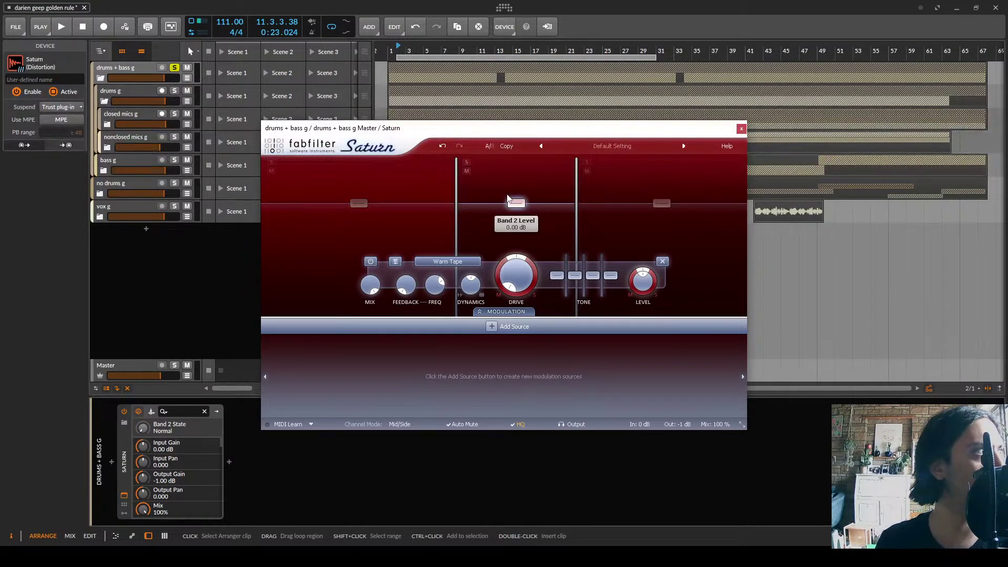
pyautogui.click(467, 162)
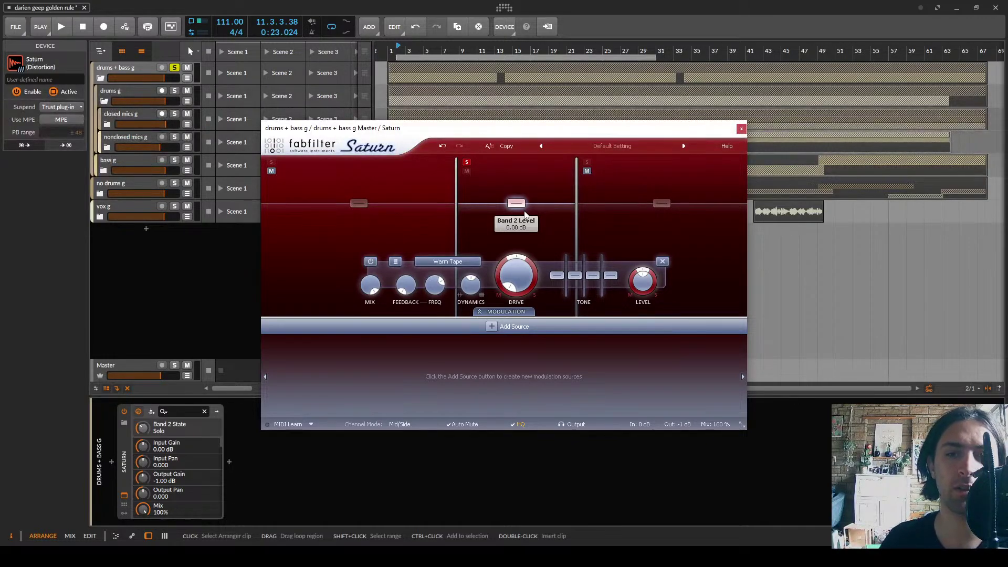
pyautogui.click(473, 261)
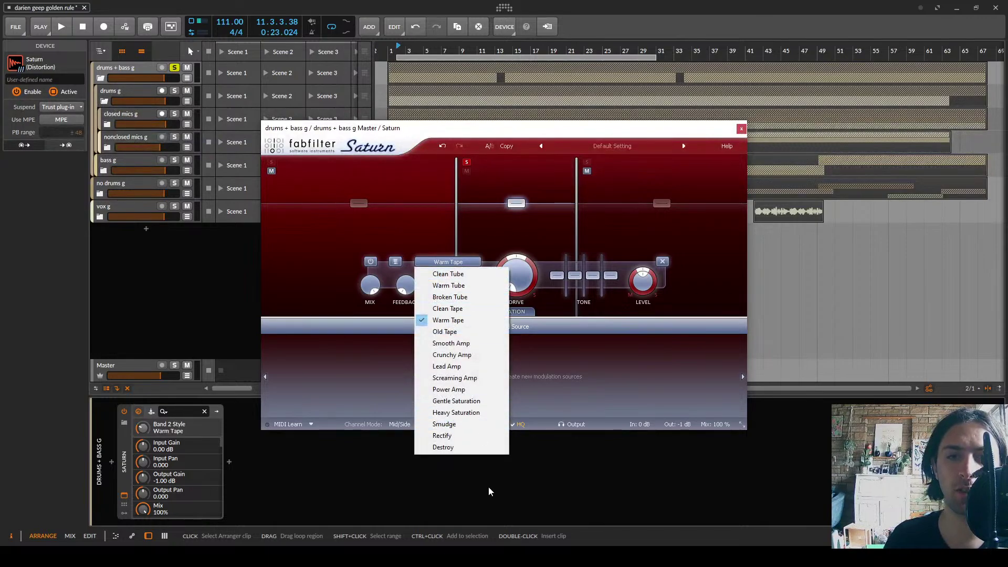
pyautogui.click(577, 398)
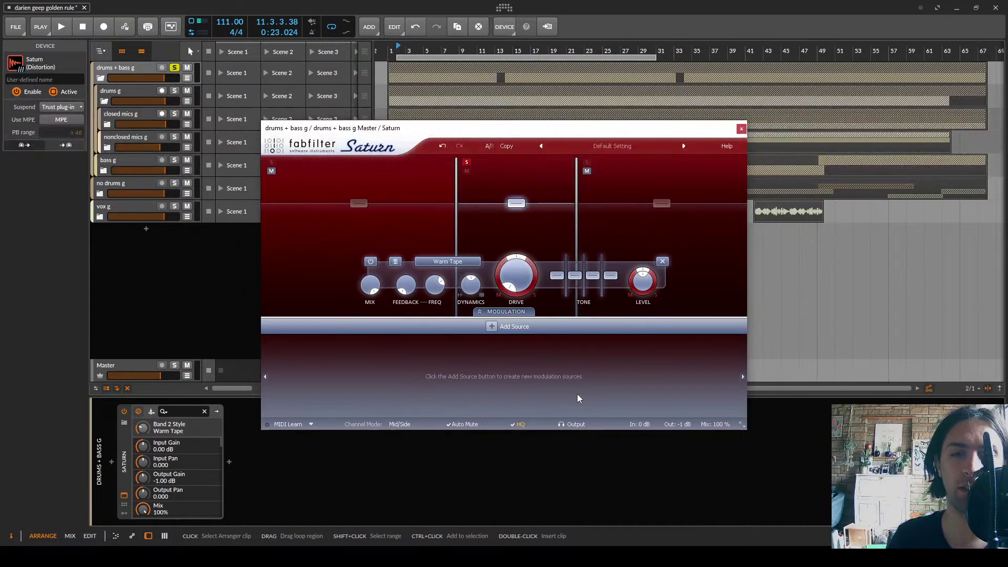
pyautogui.click(466, 161)
# During playback, solo band 2, raise its drive by ear, switch its style to Warm Tube, and clear the solo
pyautogui.press('space')
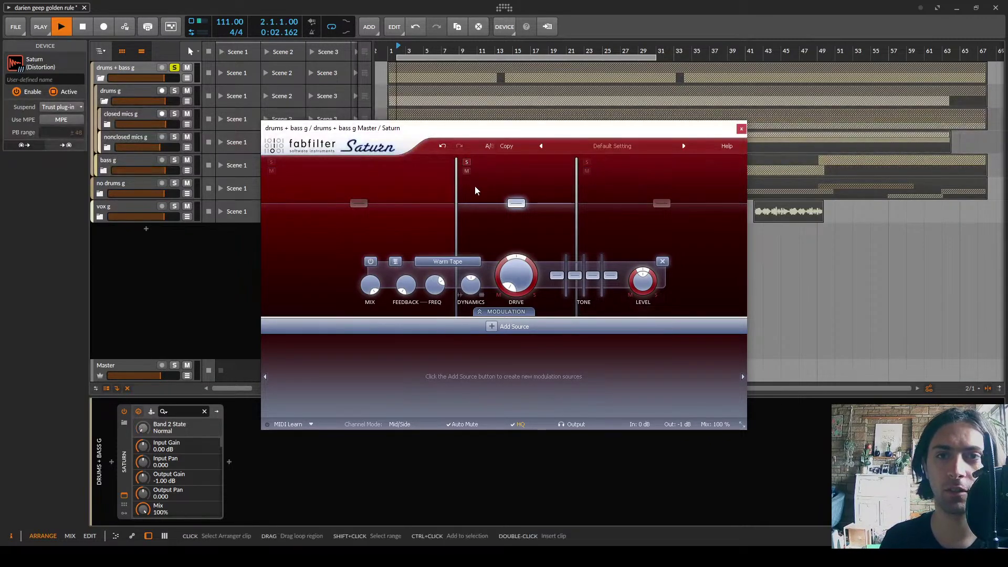
pyautogui.click(466, 162)
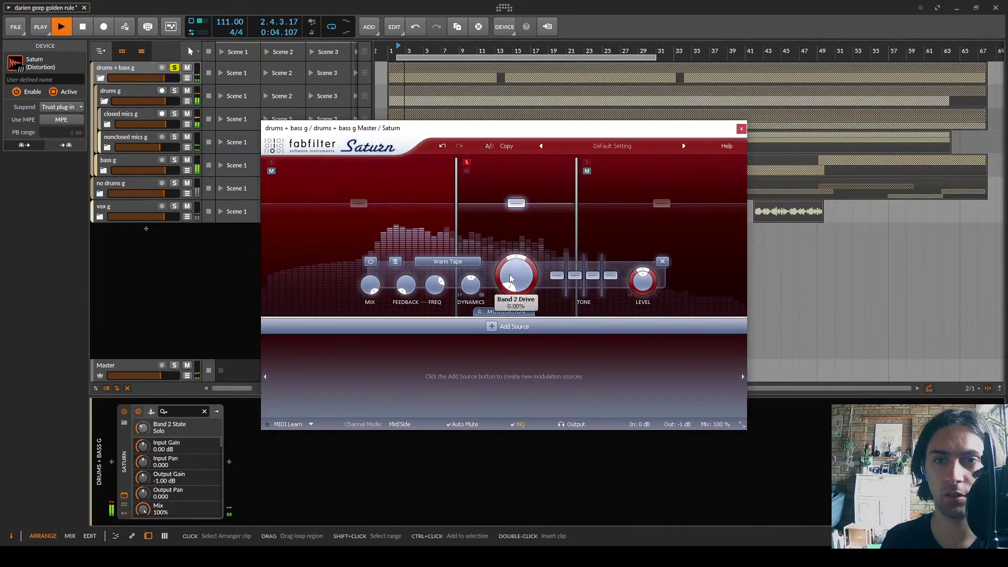
pyautogui.moveTo(510, 278); pyautogui.dragTo(510, 238)
pyautogui.scroll(2, 459, 264)
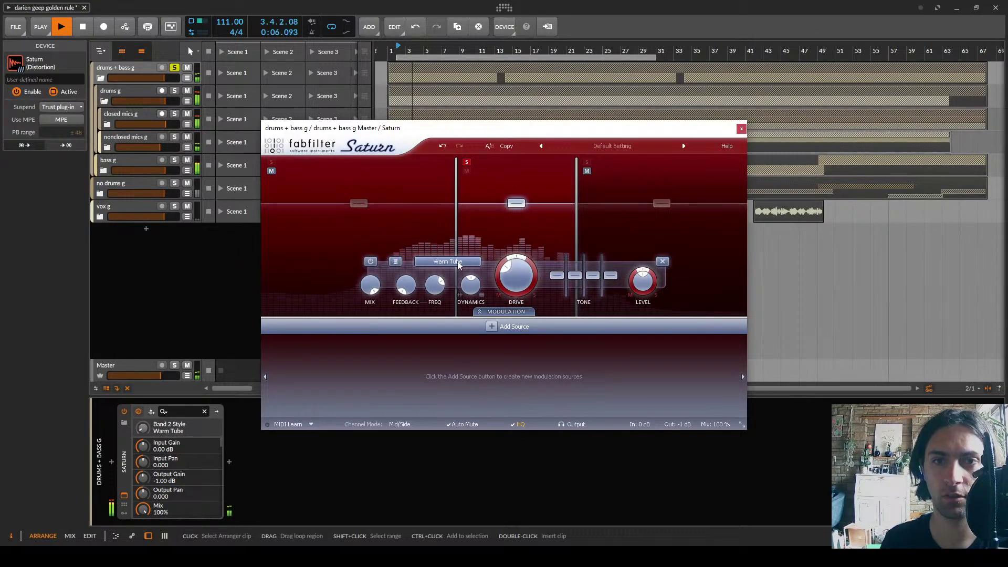
pyautogui.click(467, 163)
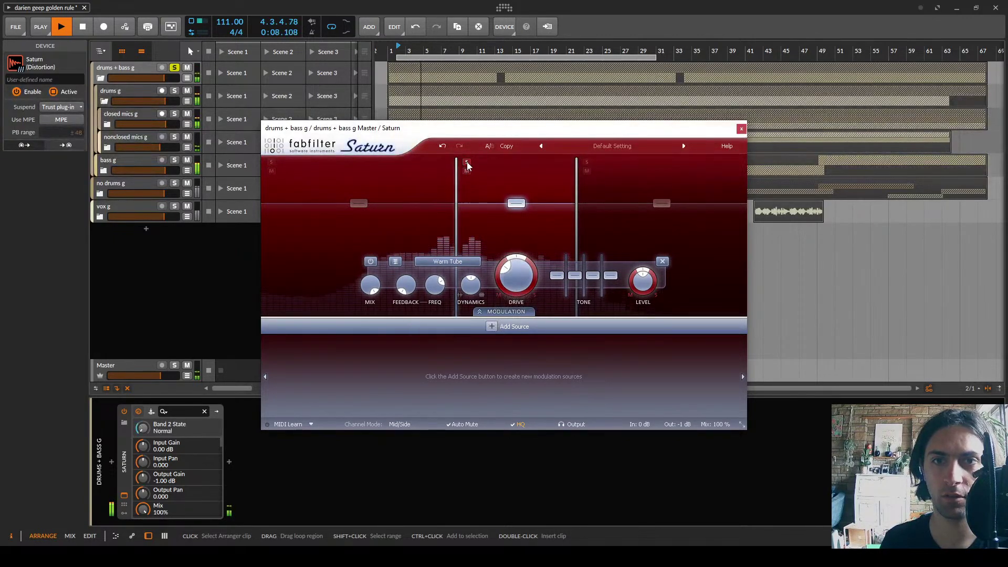
# Solo band 3, switch its style to Warm Tube with a drive of about 25.5%, and clear the solo
pyautogui.click(587, 162)
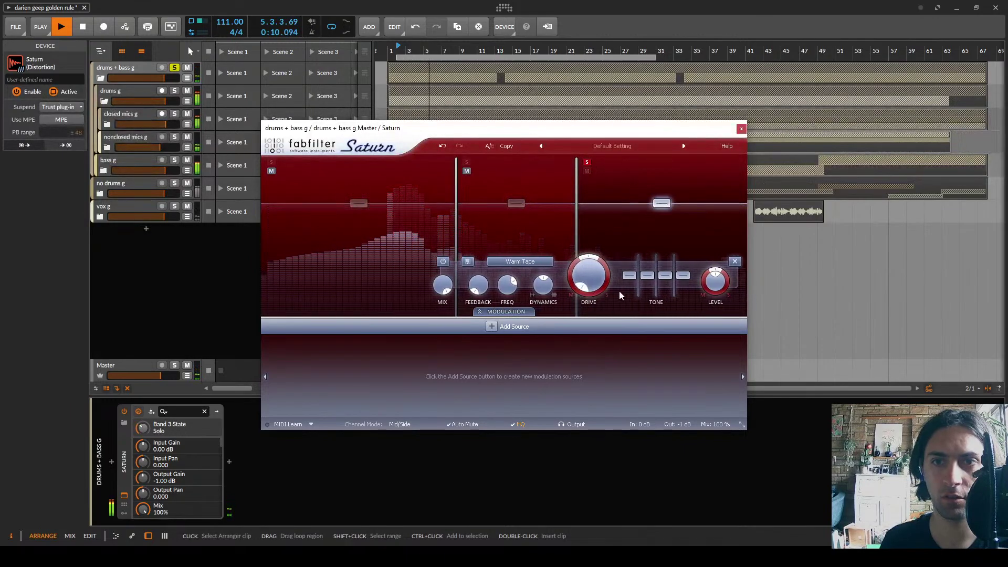
pyautogui.moveTo(593, 281); pyautogui.dragTo(600, 225)
pyautogui.scroll(3, 522, 265)
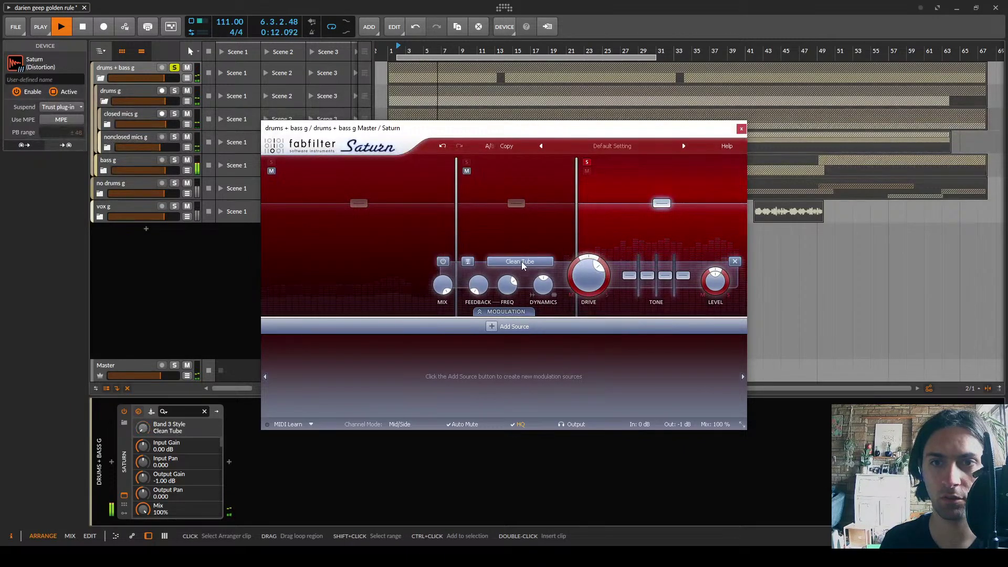
pyautogui.scroll(-1, 522, 262)
pyautogui.moveTo(588, 275); pyautogui.dragTo(595, 327)
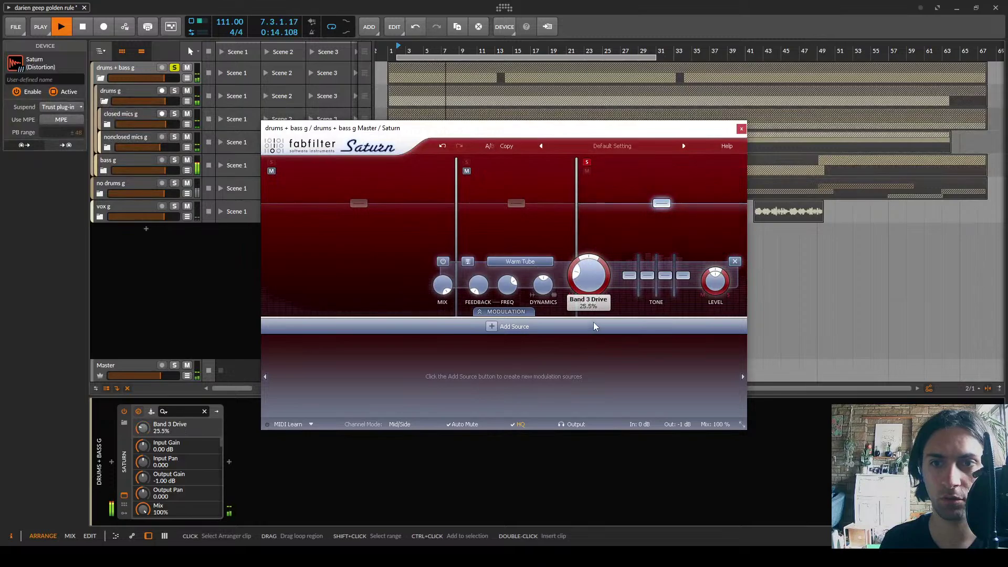
pyautogui.click(587, 163)
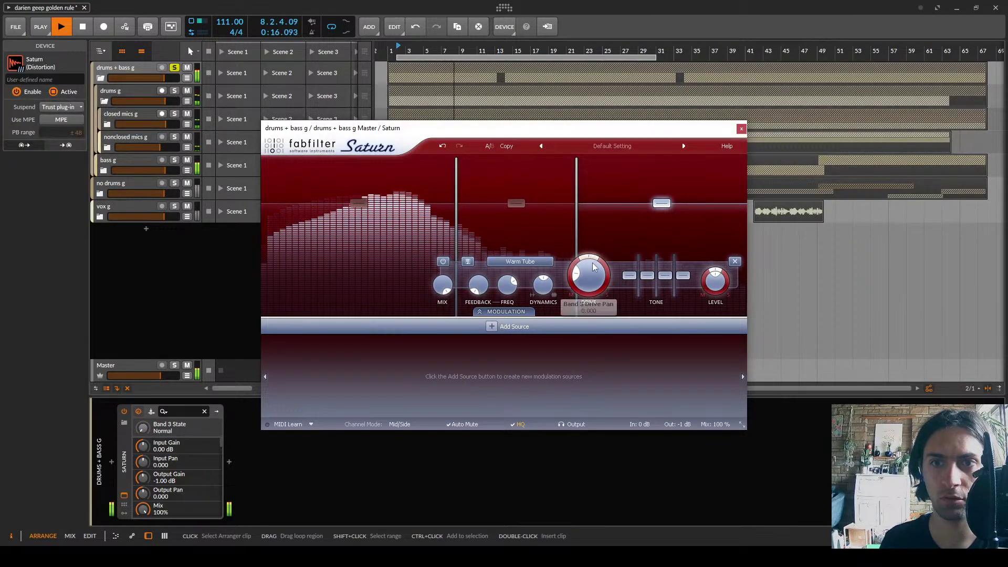
# Shift the crossover between bands 2 and 3 slightly higher, set band 3's drive to about 47.3%, and close Saturn
pyautogui.moveTo(577, 210); pyautogui.dragTo(599, 242)
pyautogui.scroll(5, 586, 211)
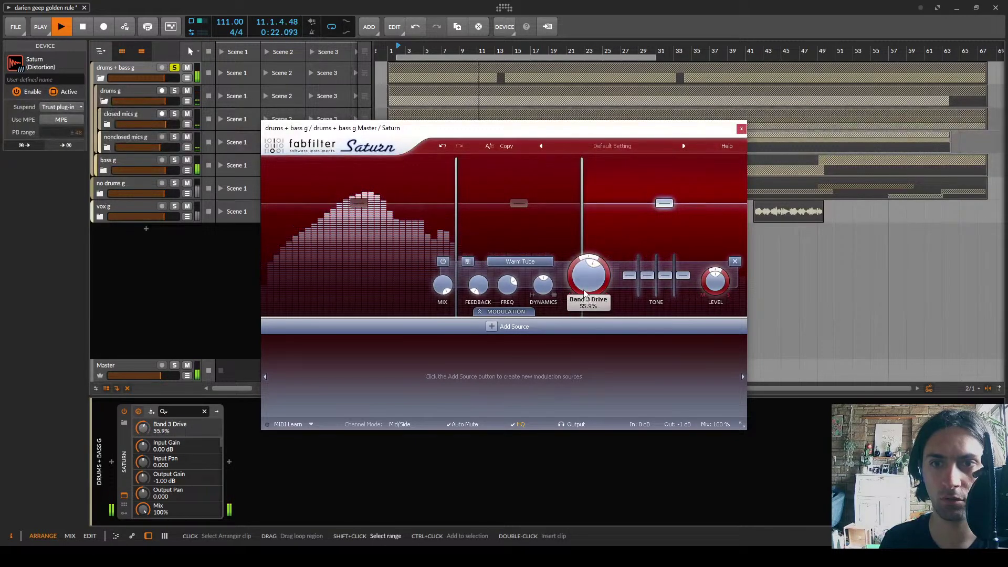
pyautogui.scroll(-3, 586, 292)
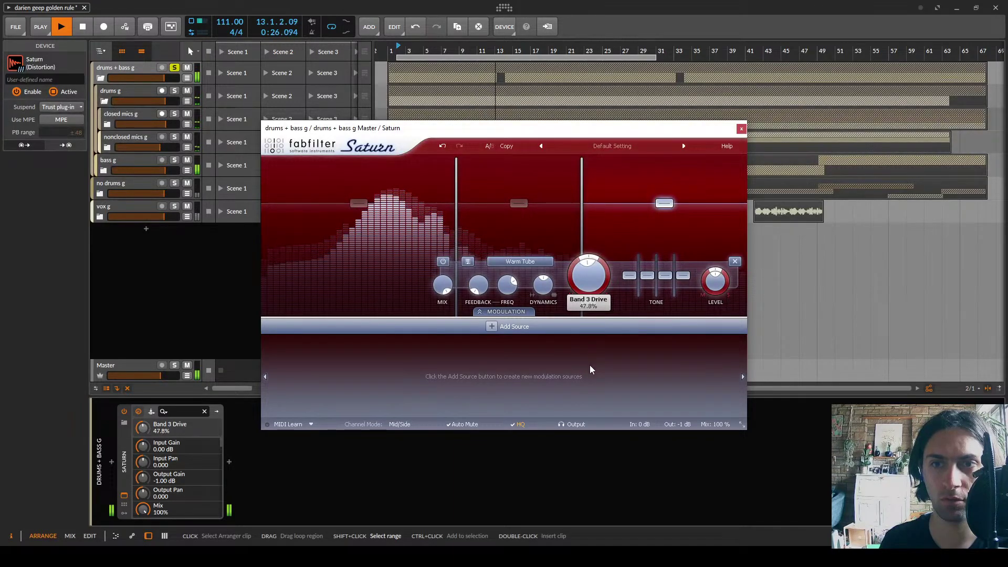
pyautogui.moveTo(590, 365); pyautogui.dragTo(594, 384)
pyautogui.click(741, 129)
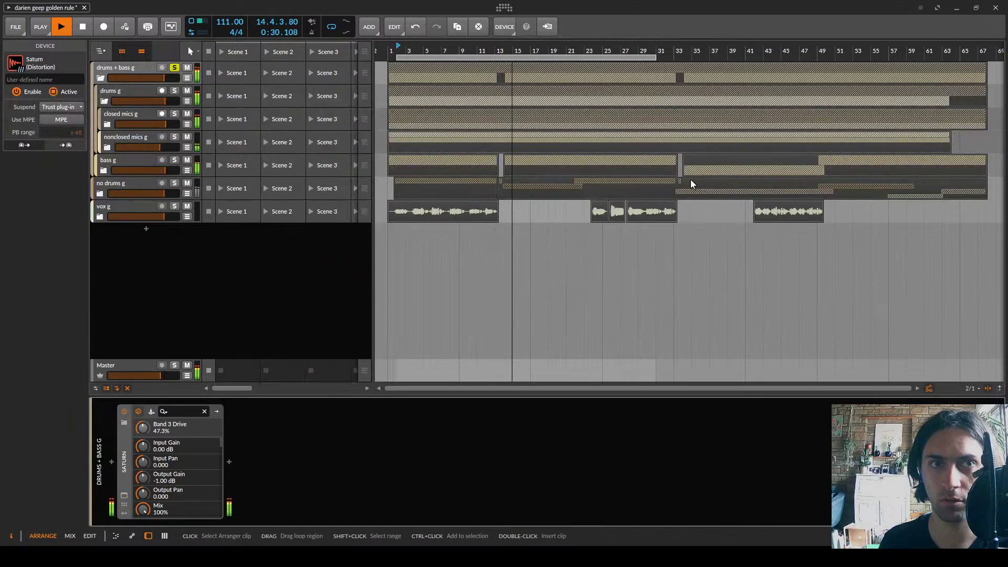
pyautogui.press('space')
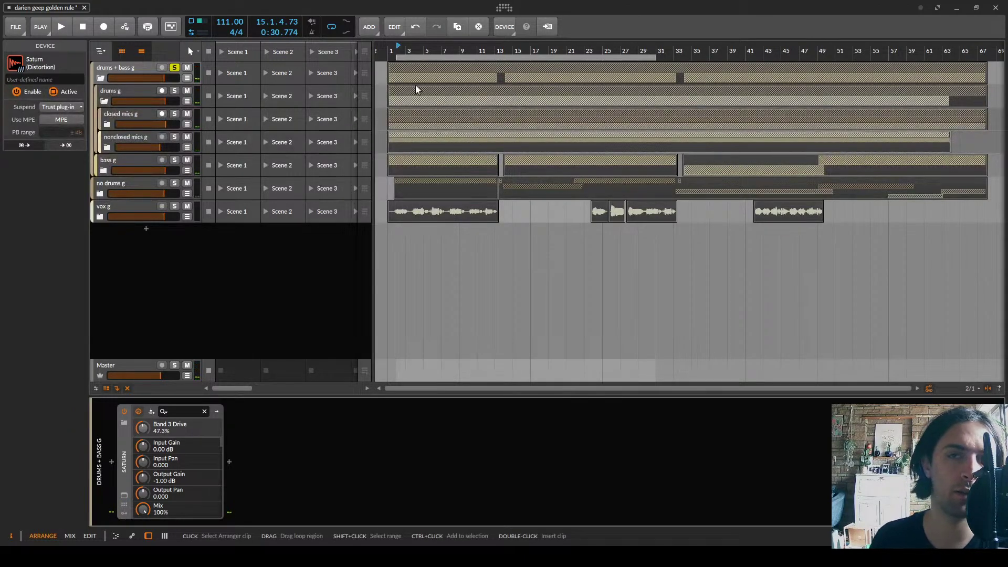
# Clear the solo on drums + bass g and collapse the drums g and drums + bass g groups
pyautogui.click(126, 68)
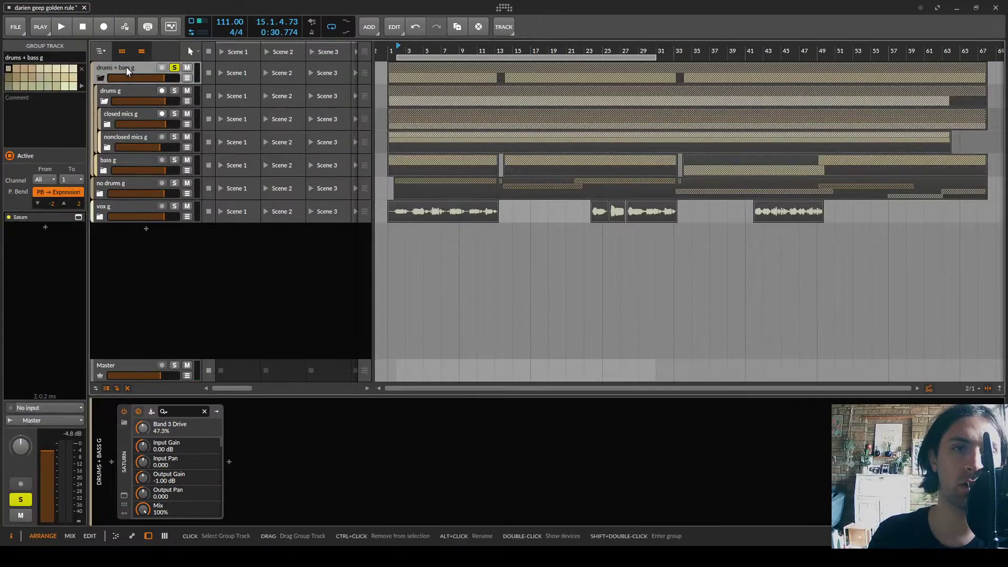
pyautogui.click(176, 68)
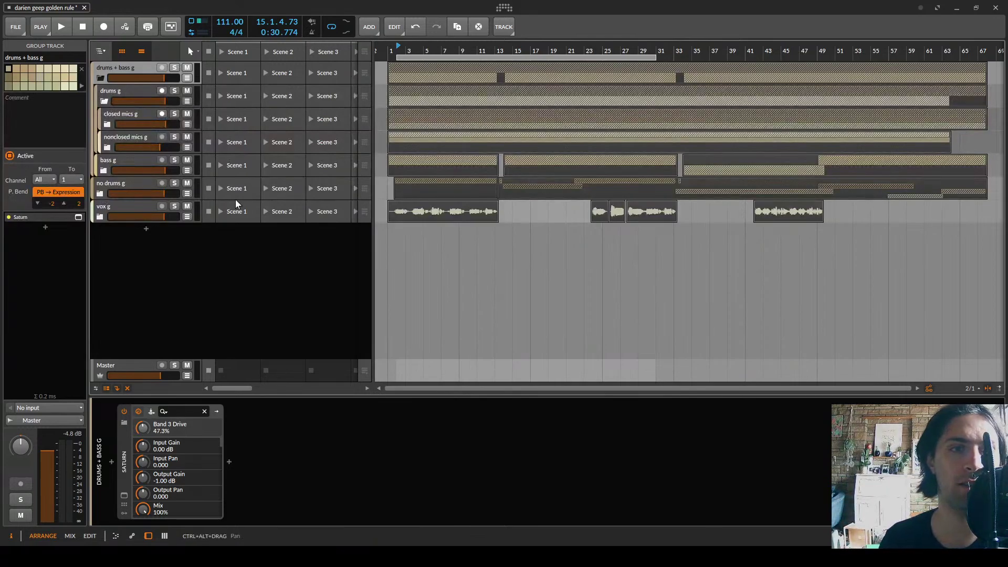
pyautogui.click(103, 101)
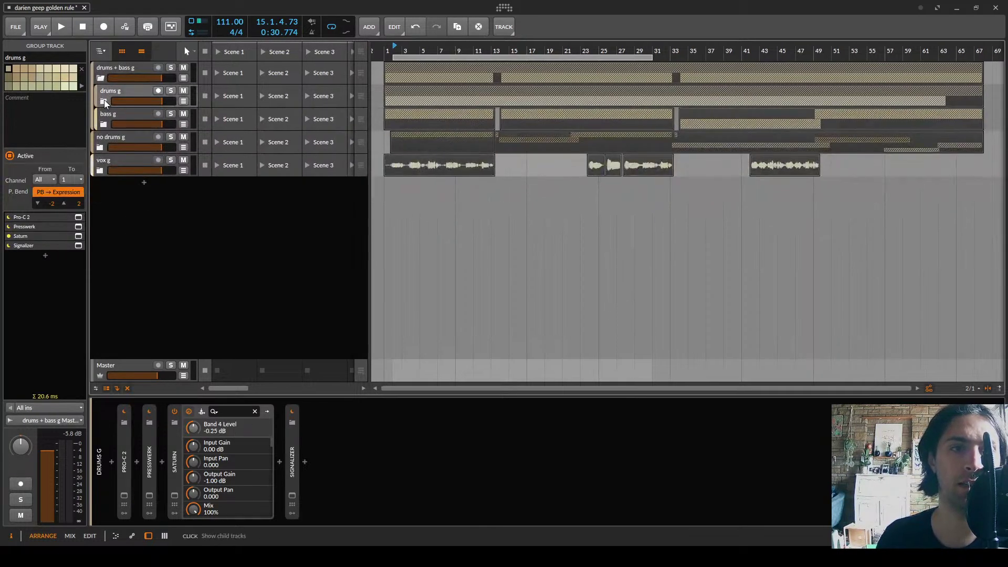
pyautogui.click(100, 78)
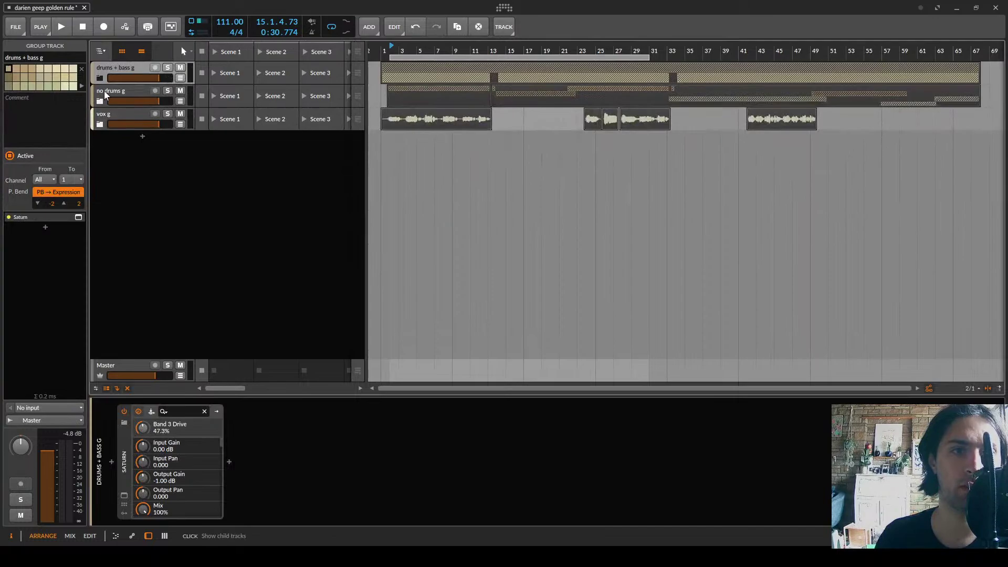
# Select the no drums g group and play the full mix briefly to hear the balance
pyautogui.click(104, 94)
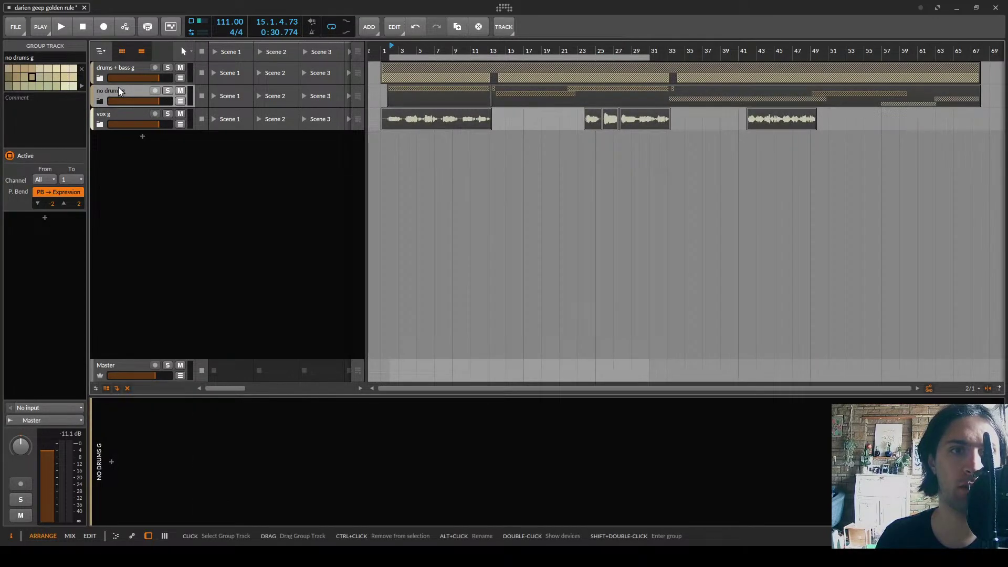
pyautogui.press('space')
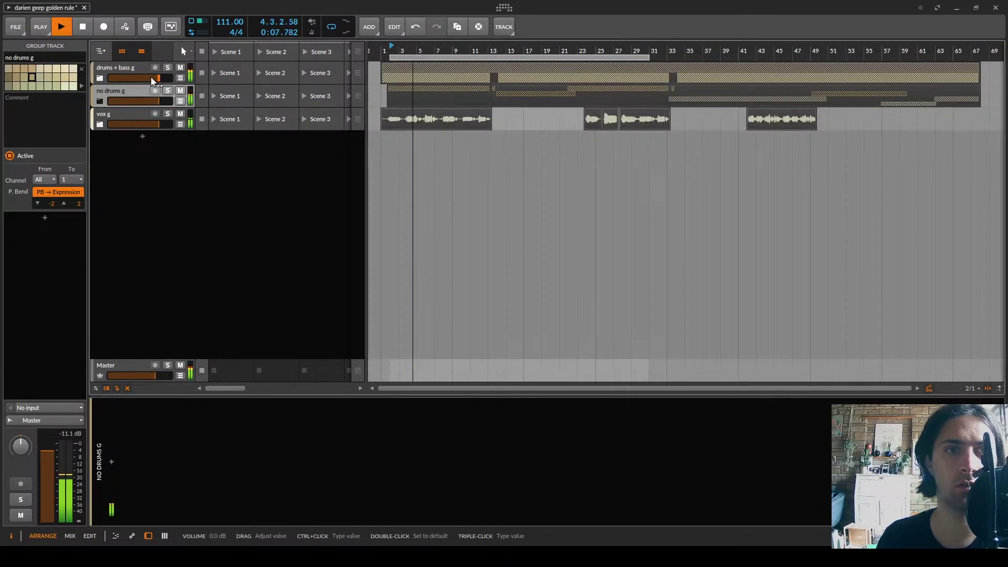
pyautogui.press('space')
# Save the project as a new copy with "SAT" appended to its existing file name
pyautogui.click(14, 28)
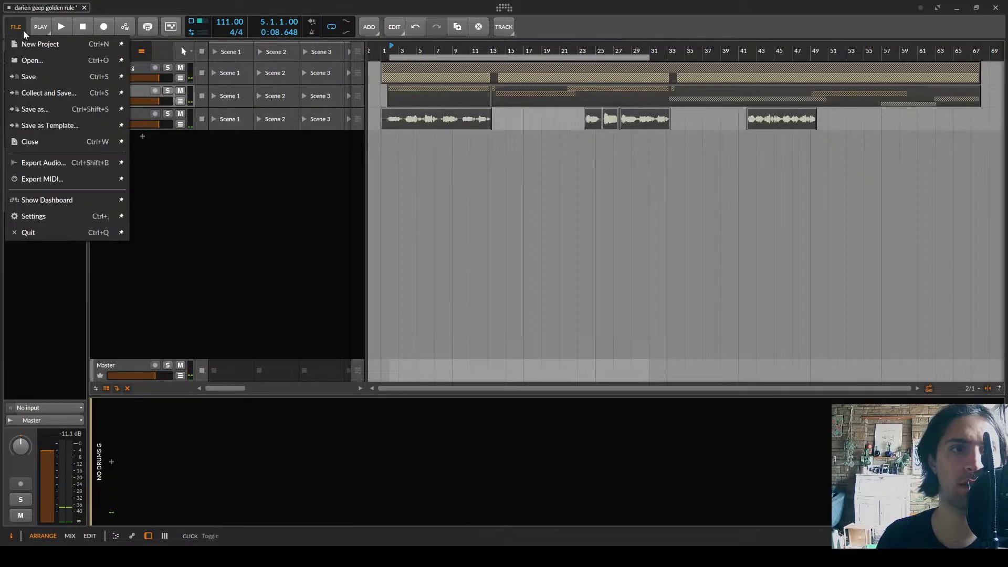
pyautogui.click(35, 110)
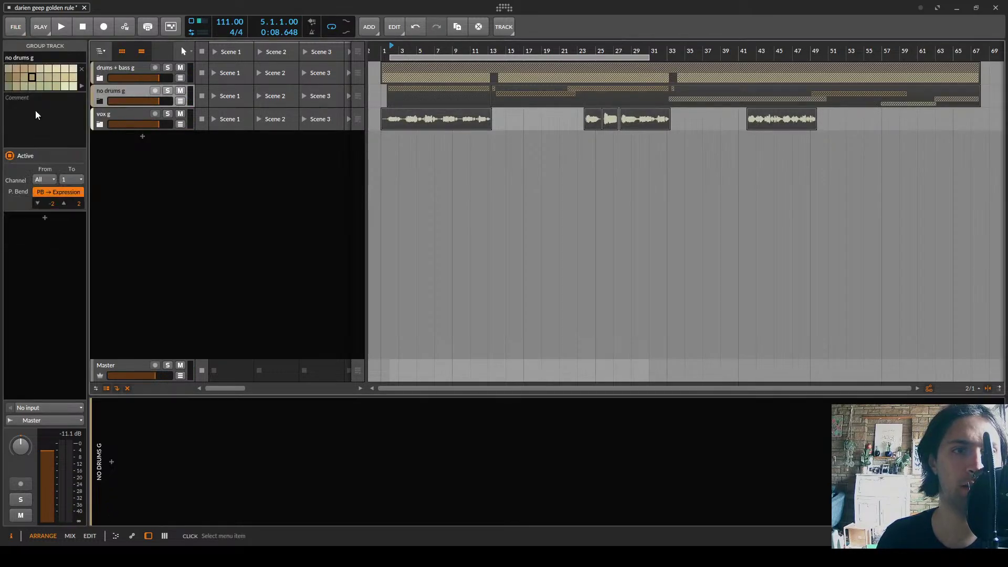
pyautogui.click(333, 418)
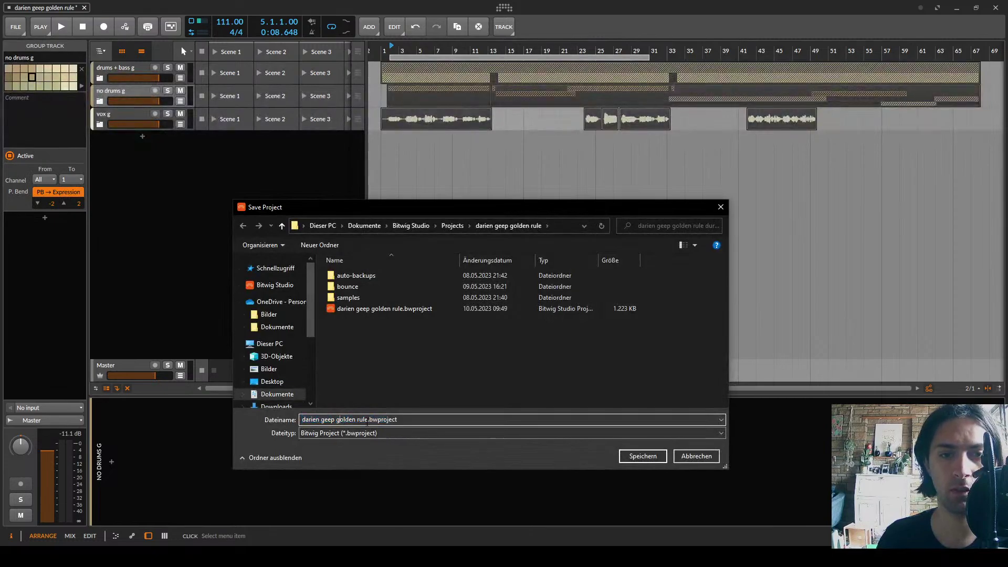
pyautogui.write('SAT')
pyautogui.press('Return')
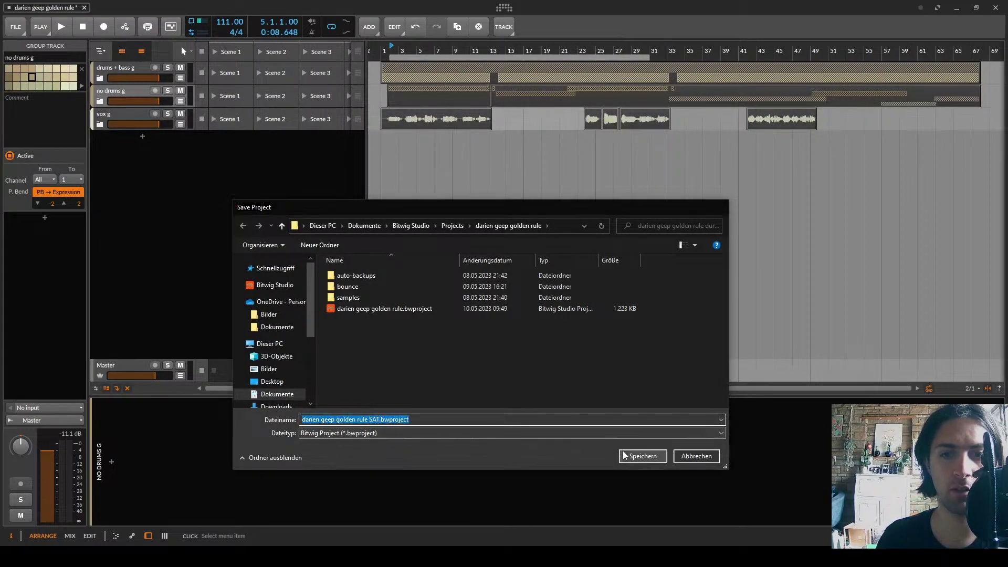
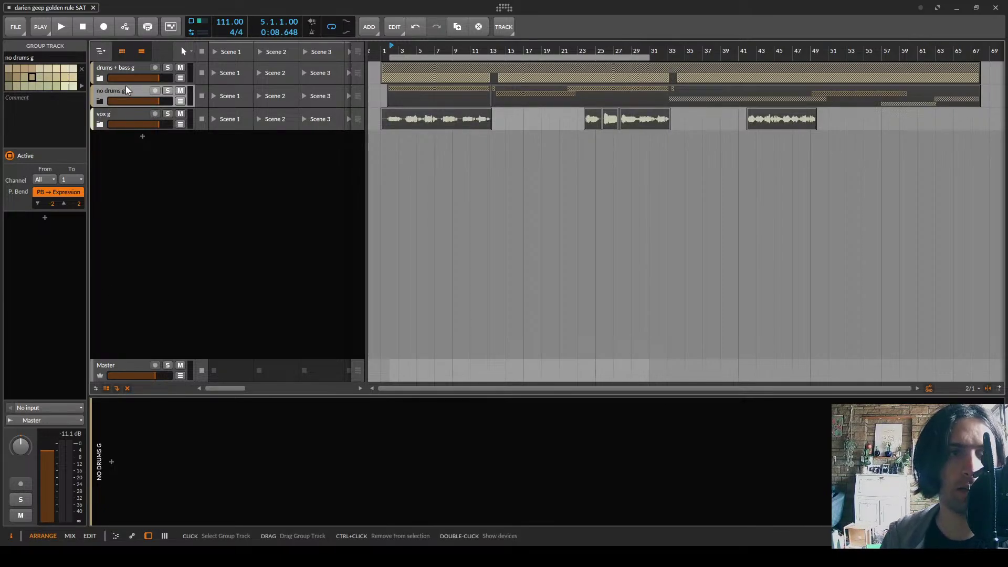
# Add Volcano 3 to no drums g, create a high-pass filter at about 770 Hz with a 0.424 peak, and view its filter styles
pyautogui.click(112, 461)
pyautogui.write('vol')
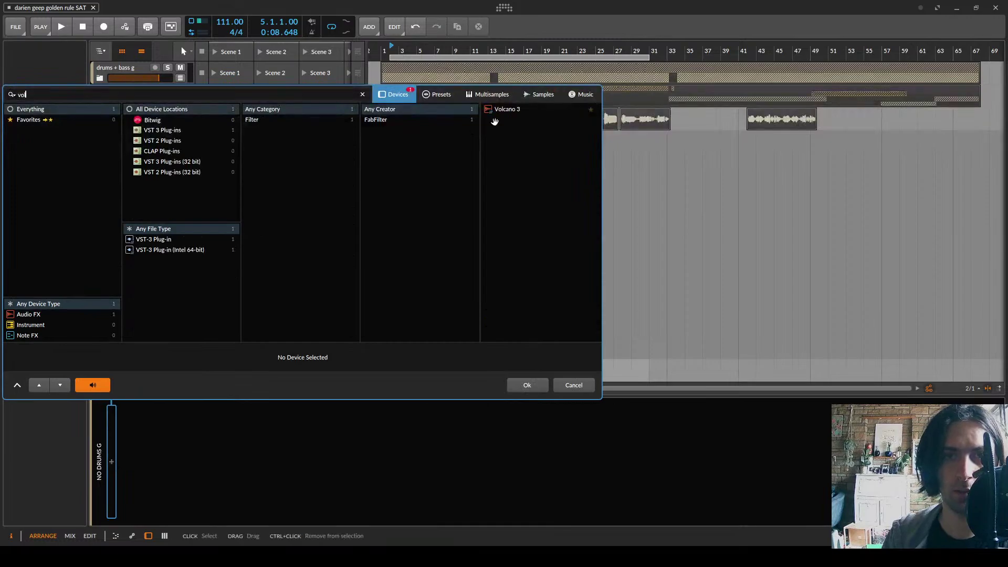
pyautogui.click(495, 111)
pyautogui.doubleClick(495, 112)
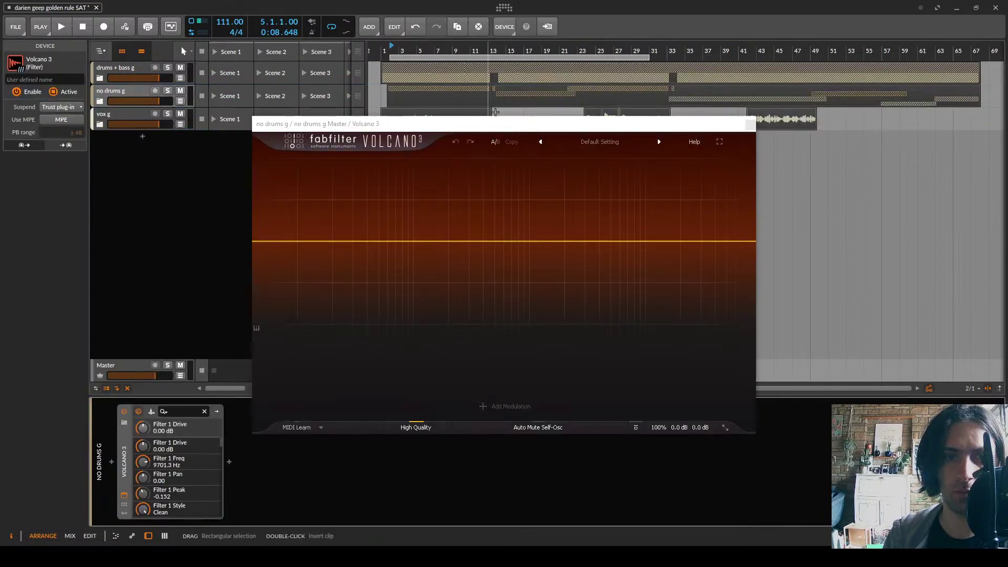
pyautogui.moveTo(472, 225); pyautogui.dragTo(517, 209)
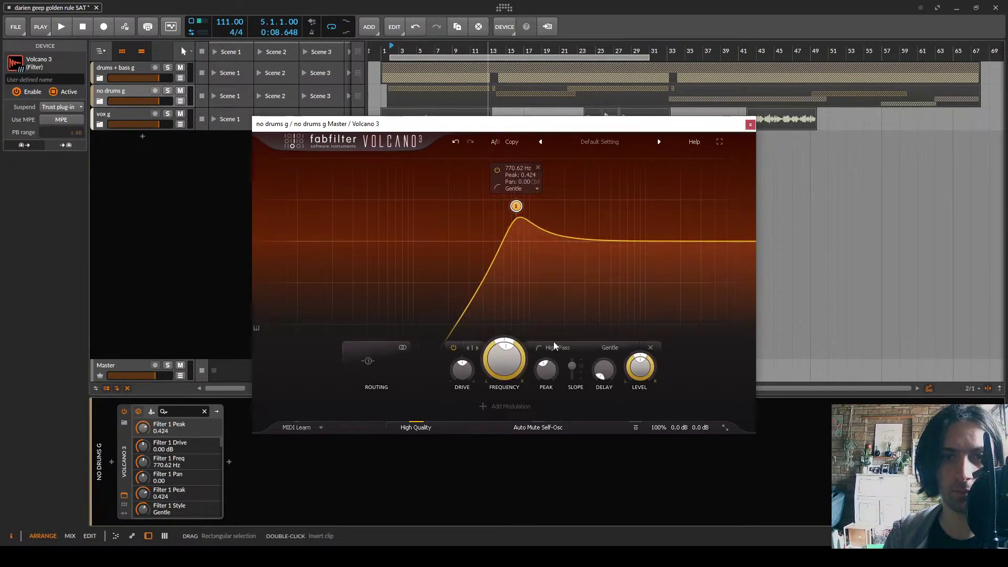
pyautogui.click(610, 347)
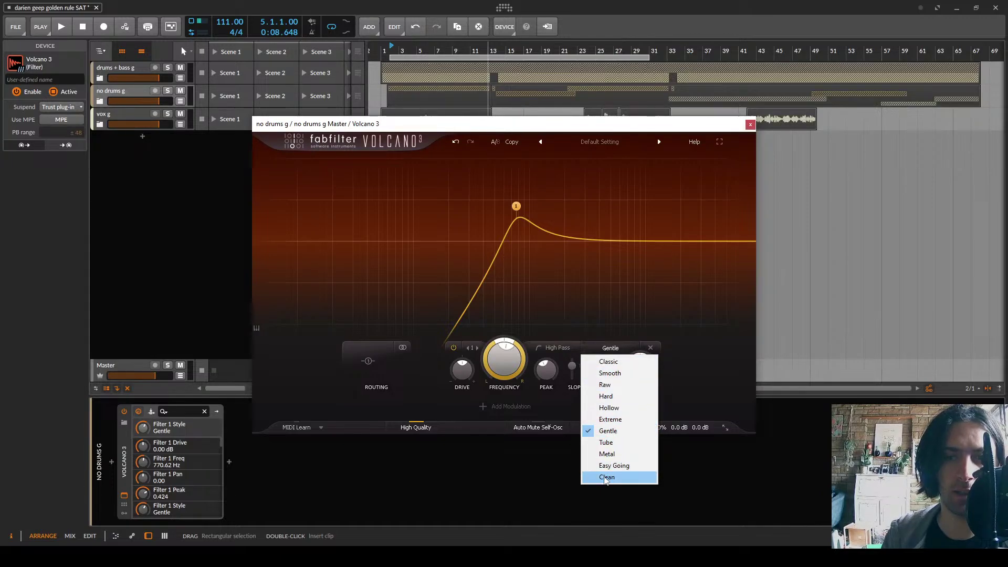
# Add Saturn after Volcano 3 on no drums g and look through its saturation styles, keeping Warm Tape
pyautogui.click(228, 462)
pyautogui.write('at')
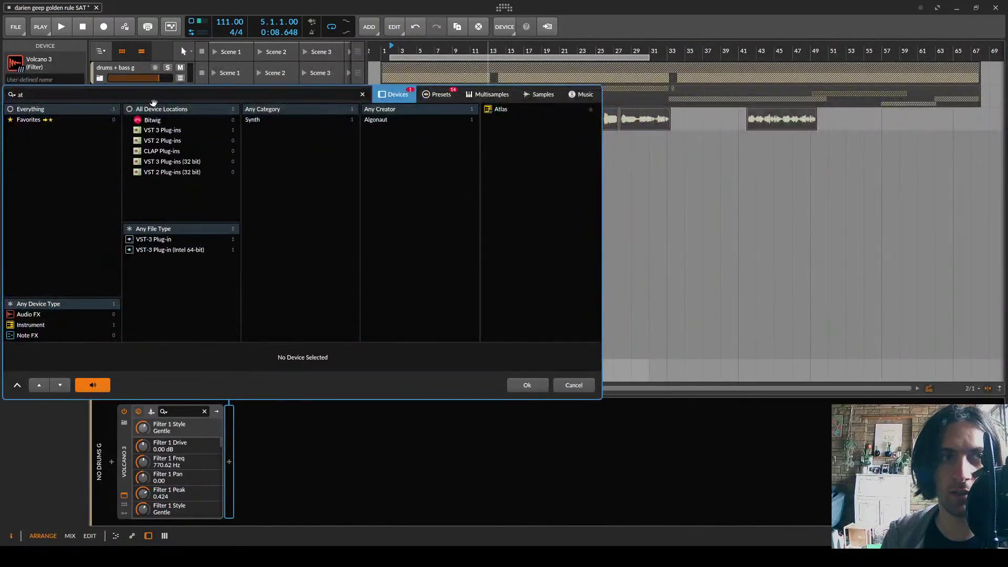
pyautogui.press('BackSpace')
pyautogui.press('BackSpace')
pyautogui.write('sat')
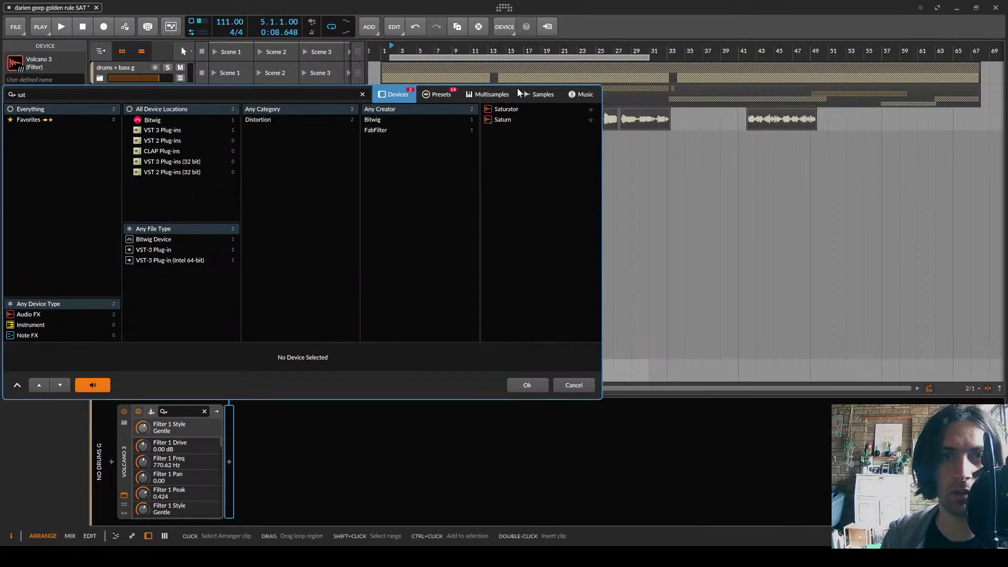
pyautogui.doubleClick(505, 119)
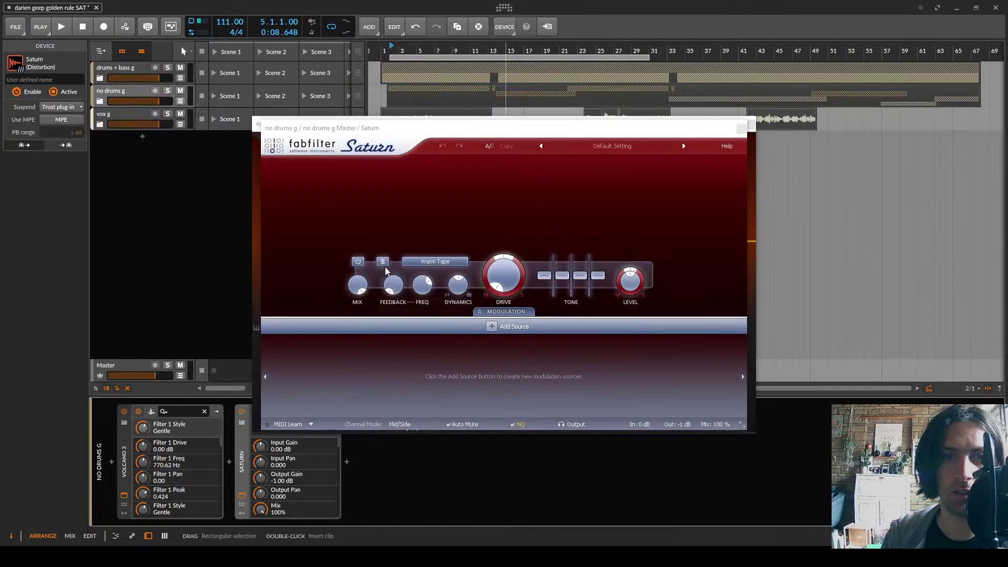
pyautogui.click(429, 264)
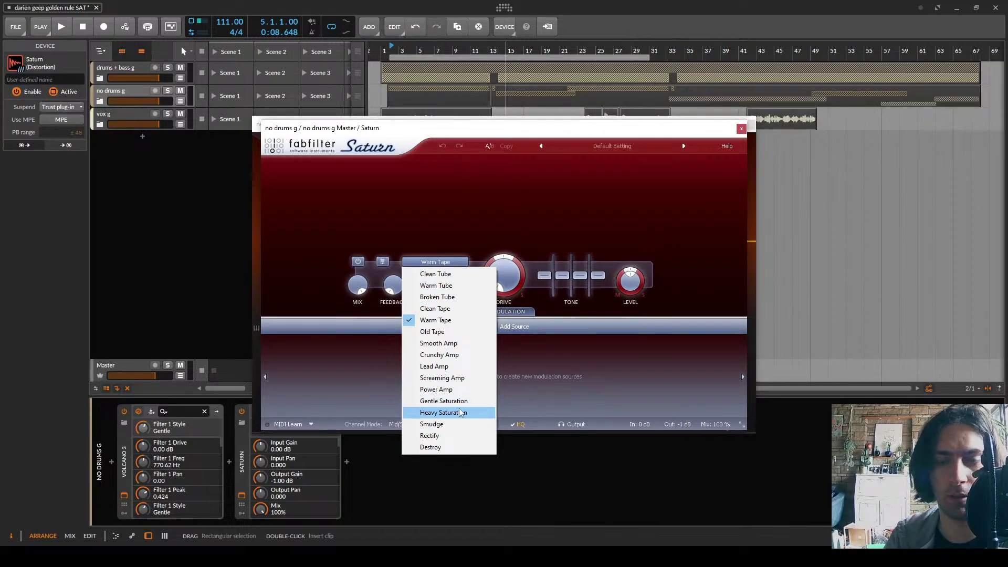
pyautogui.click(501, 209)
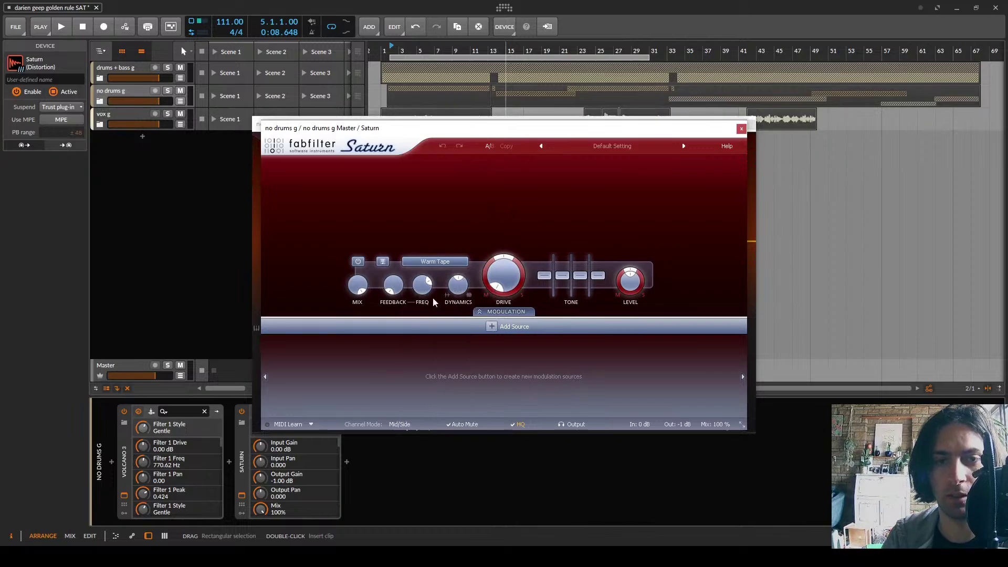
# Delete the Saturn device from the no drums g chain
pyautogui.click(242, 462)
pyautogui.press('Delete')
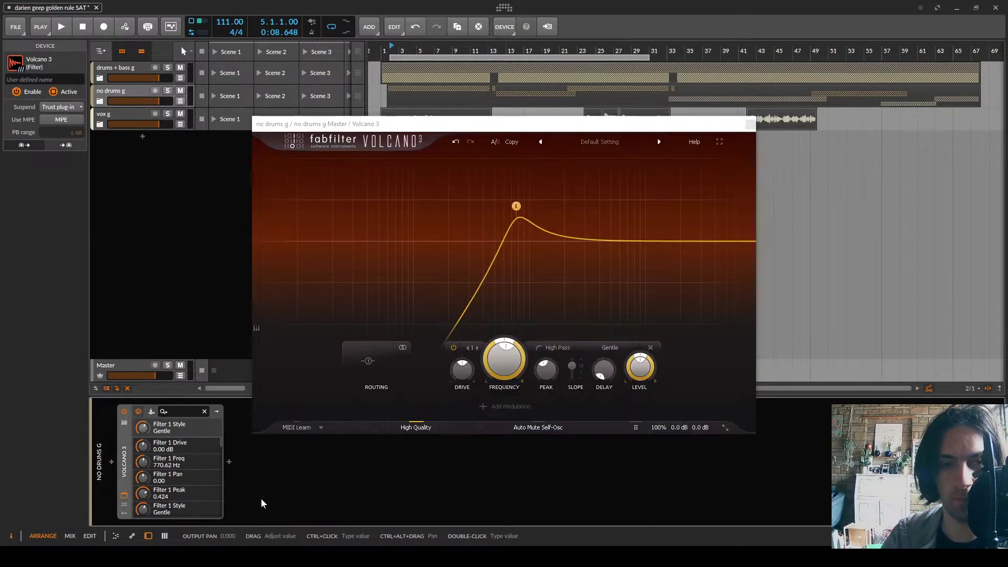
# Try a Bell shape with a 6 dB slope for Volcano 3's filter on no drums g
pyautogui.moveTo(524, 225)
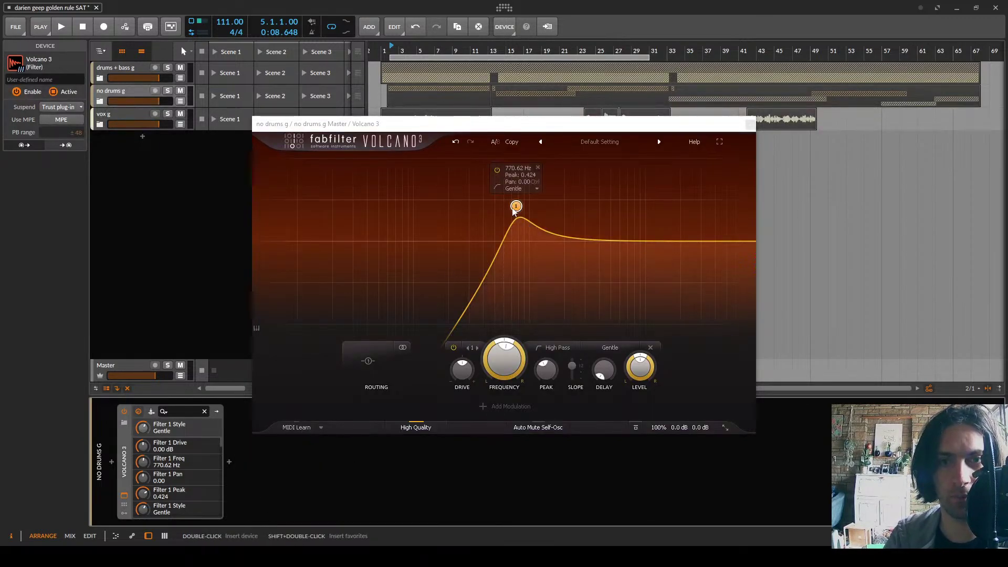
pyautogui.moveTo(510, 204); pyautogui.dragTo(499, 198)
pyautogui.click(554, 347)
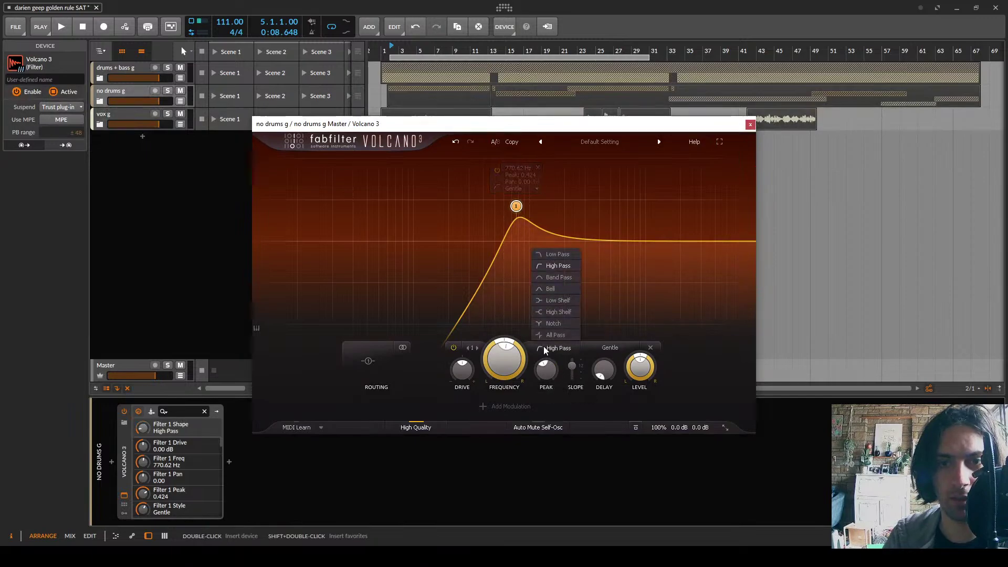
pyautogui.click(552, 289)
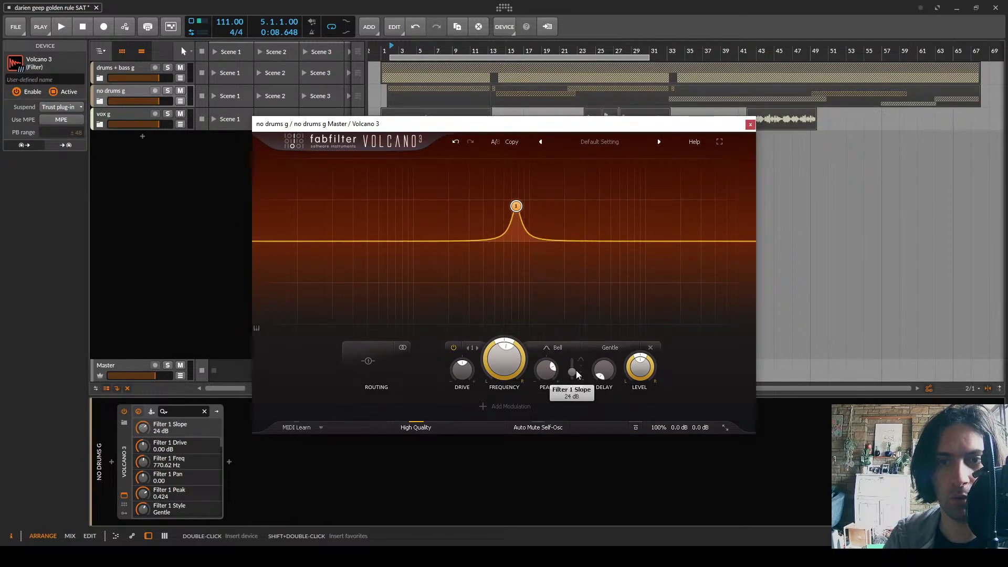
pyautogui.moveTo(514, 208)
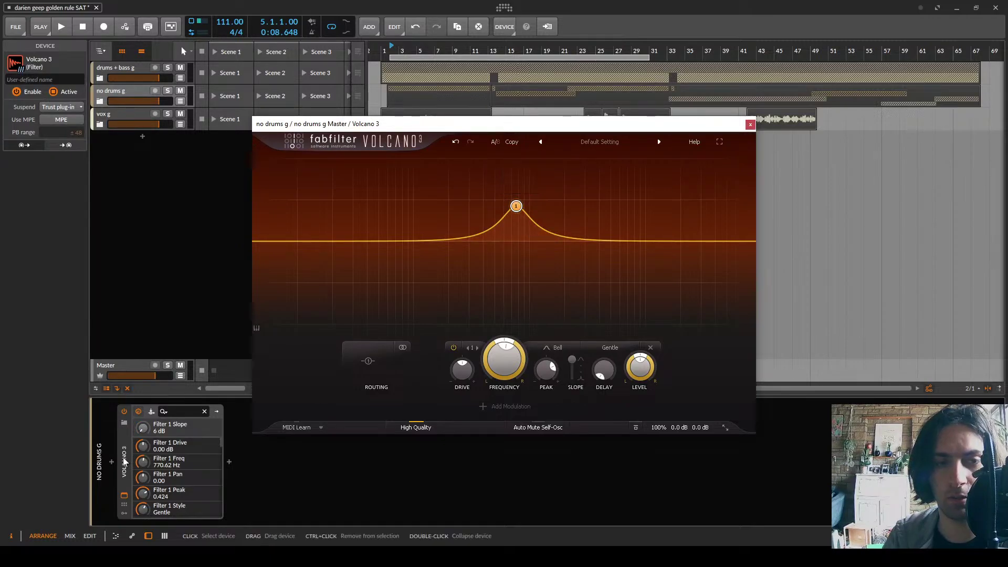
# Delete Volcano 3 from no drums g
pyautogui.click(143, 464)
pyautogui.moveTo(144, 464); pyautogui.dragTo(145, 465)
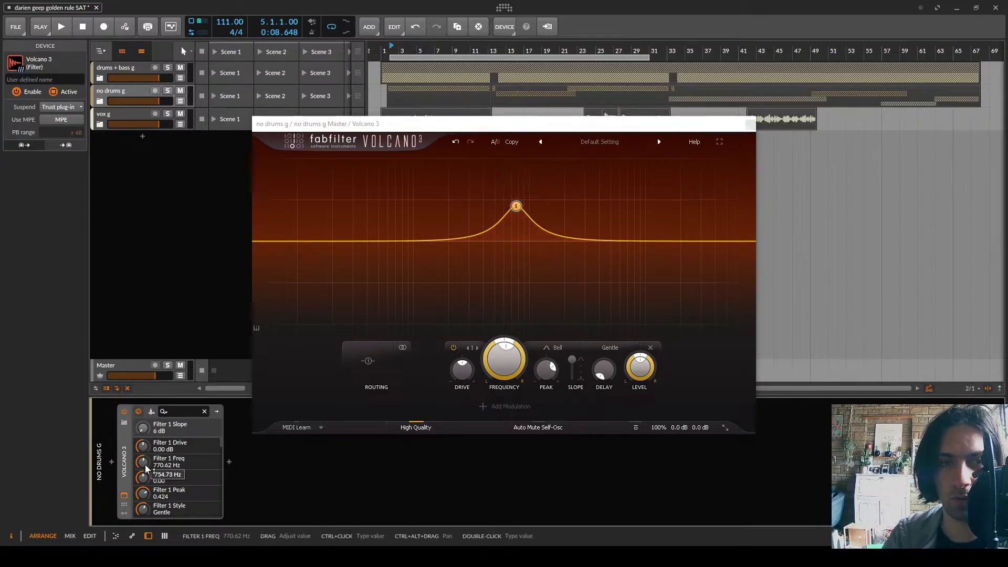
pyautogui.press('Delete')
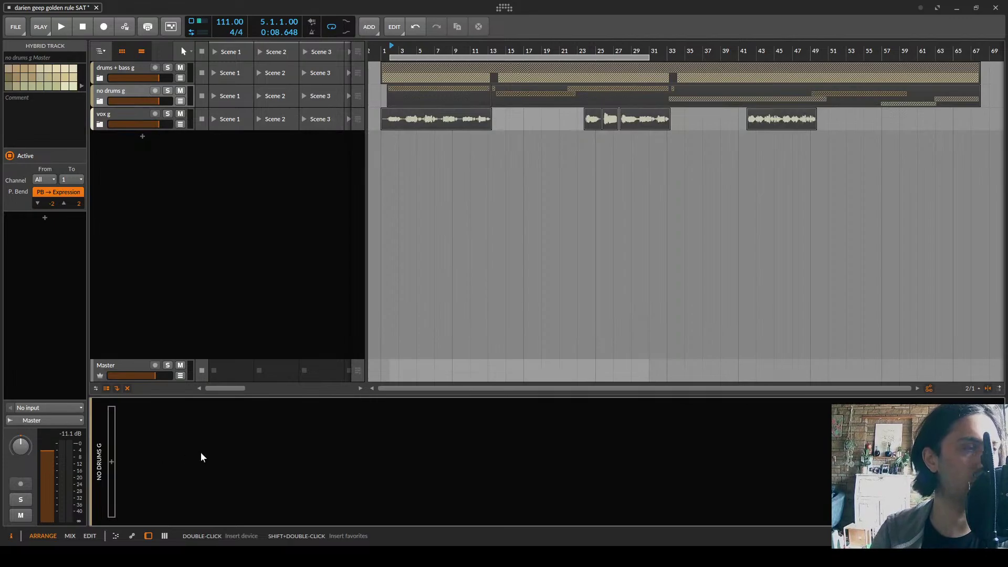
# Expand no drums g and its part chill g subgroup to show their tracks
pyautogui.click(134, 96)
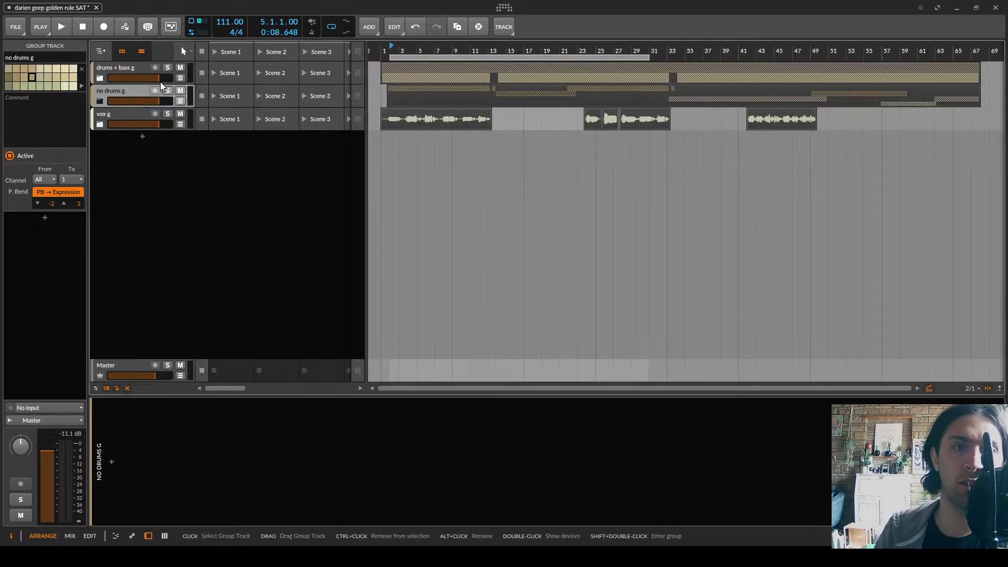
pyautogui.click(100, 101)
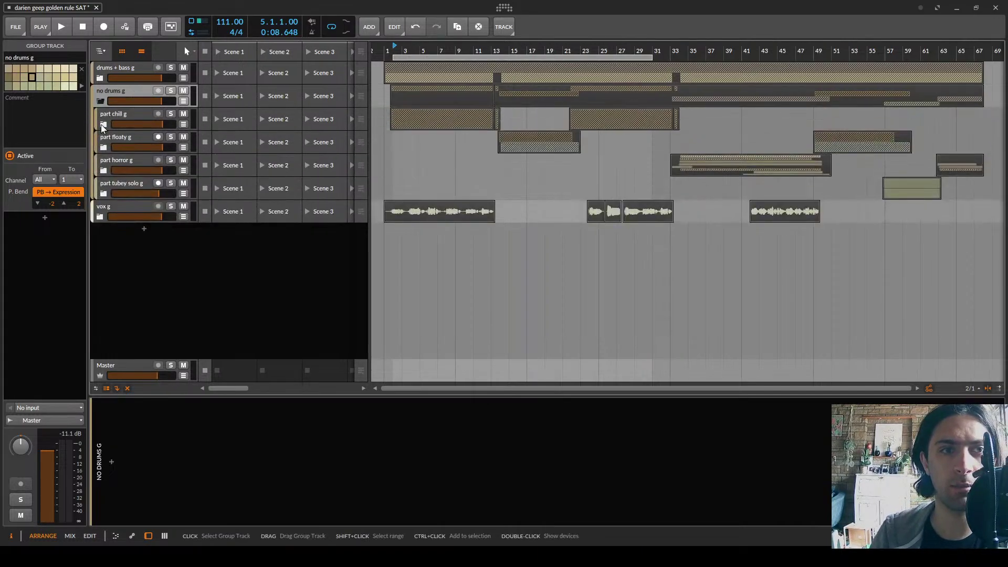
pyautogui.click(103, 125)
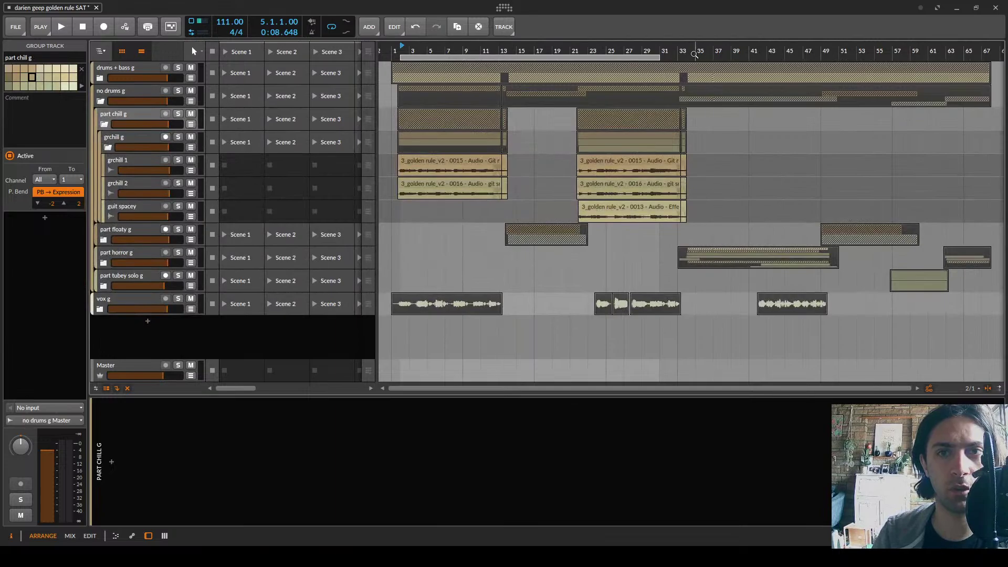
# Shorten the loop region to 11 bars starting at bar 2, play from its start, and lower the Master volume slightly
pyautogui.moveTo(663, 51); pyautogui.dragTo(499, 51)
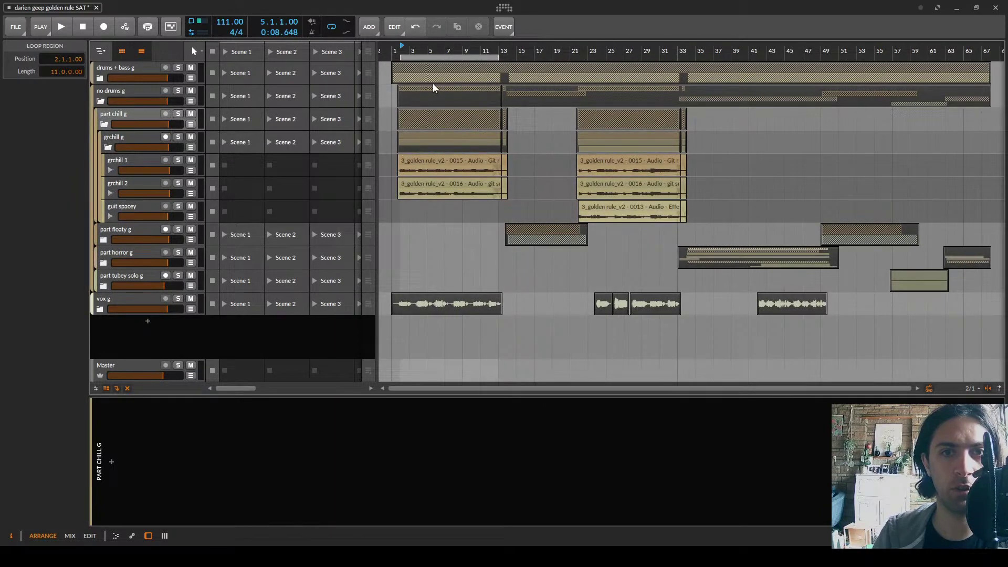
pyautogui.scroll(5, 433, 83)
pyautogui.hscroll(-3, 436, 76)
pyautogui.click(420, 47)
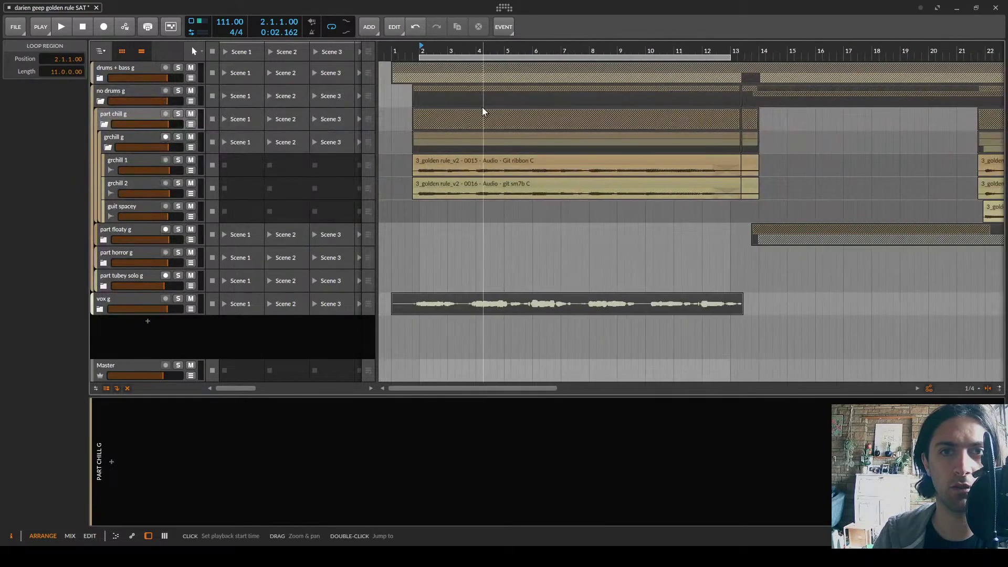
pyautogui.press('space')
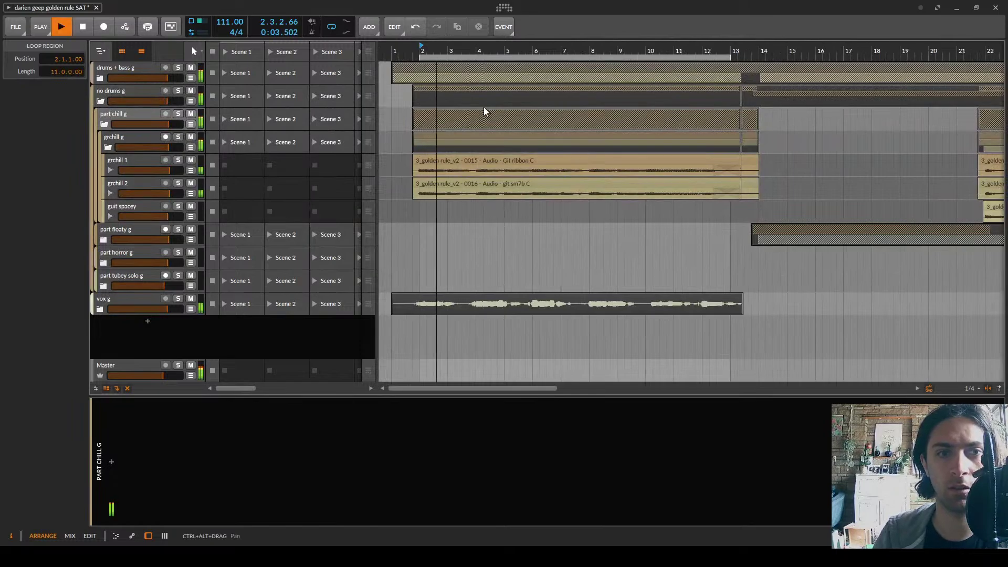
pyautogui.moveTo(164, 376); pyautogui.dragTo(160, 376)
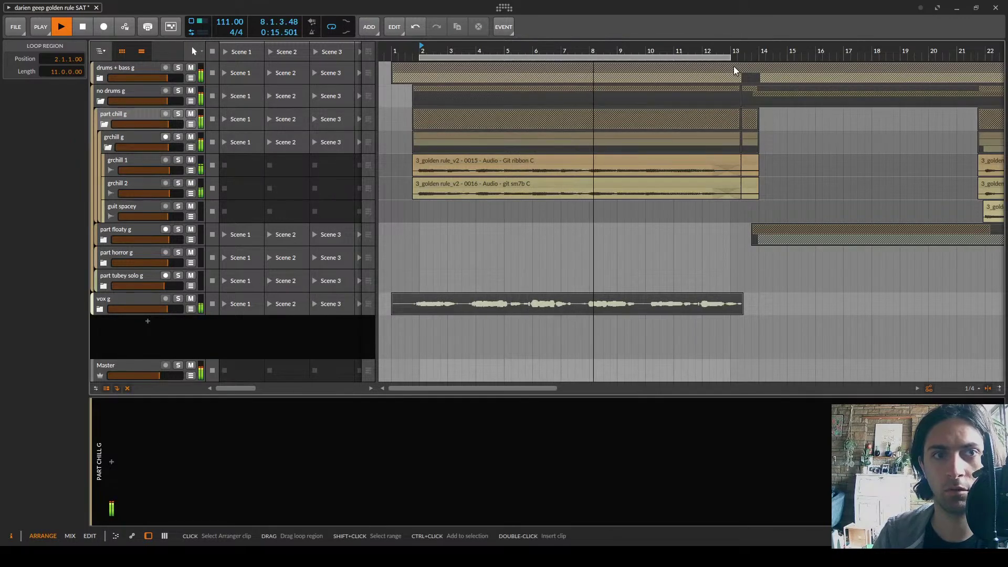
# Solo grchill g to listen to it with its effects and collapse its Presswerk device
pyautogui.click(137, 143)
pyautogui.click(177, 137)
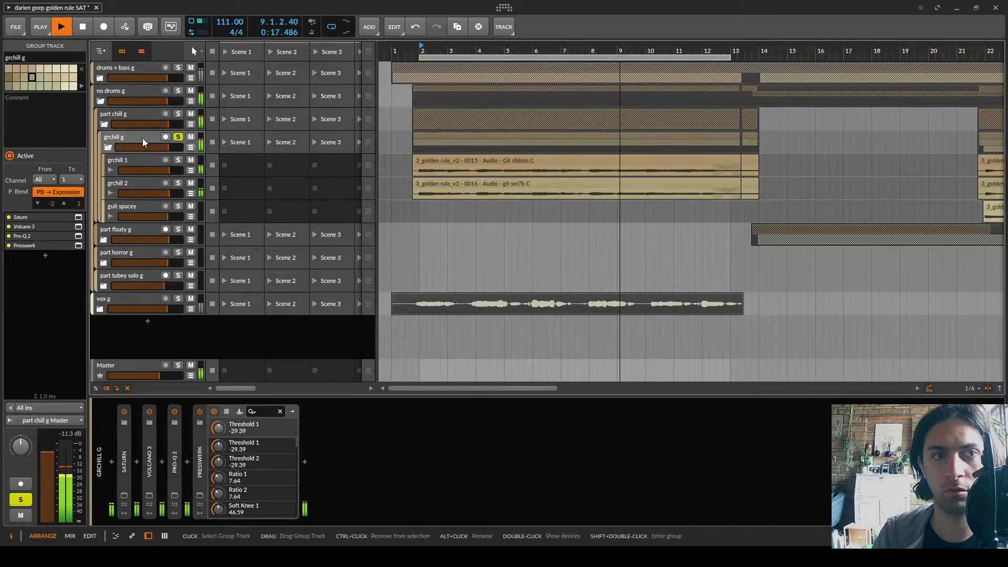
pyautogui.click(200, 475)
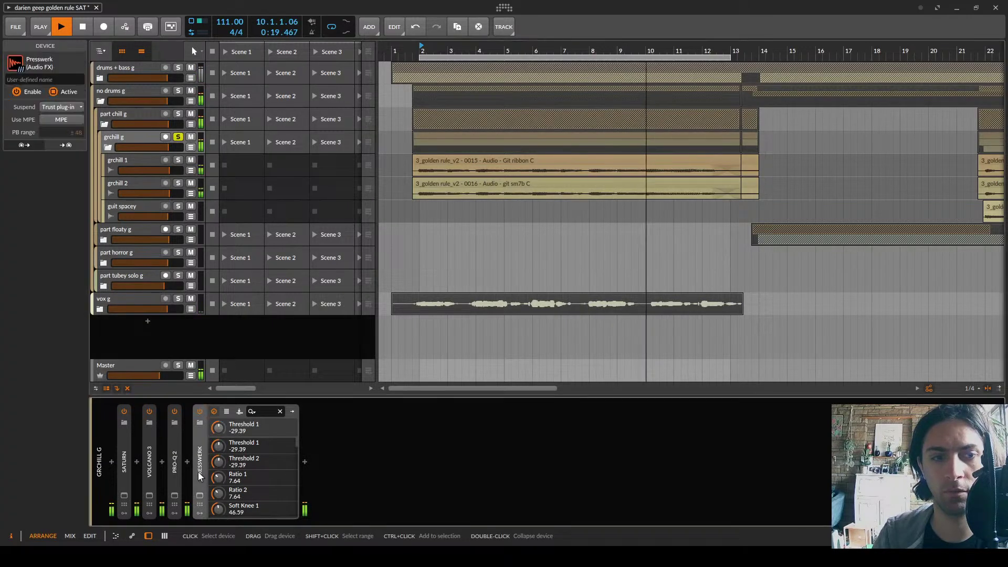
pyautogui.doubleClick(200, 475)
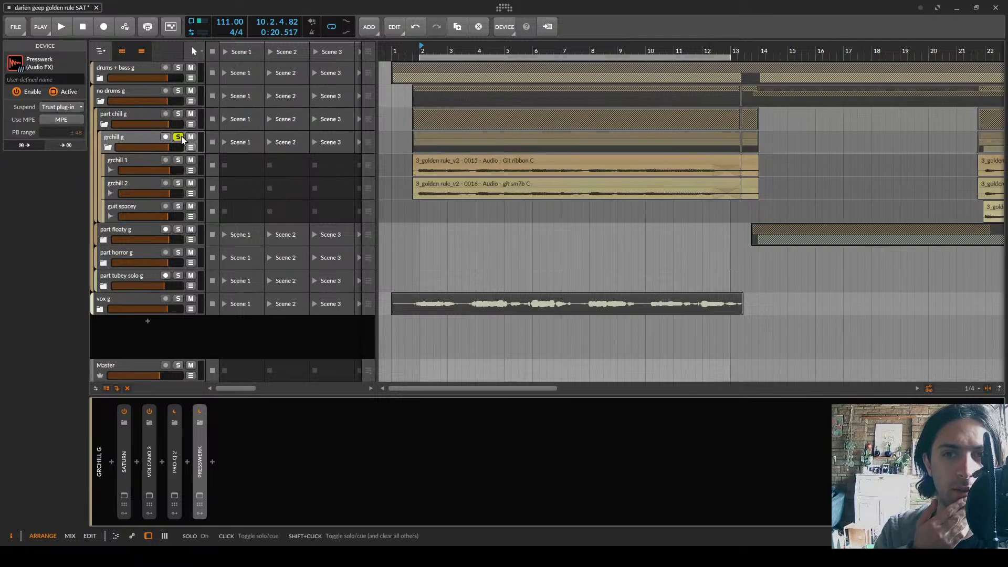
# Collapse grchill g, part chill g and no drums g, and mute the no drums g and vox g groups
pyautogui.click(108, 147)
pyautogui.click(106, 125)
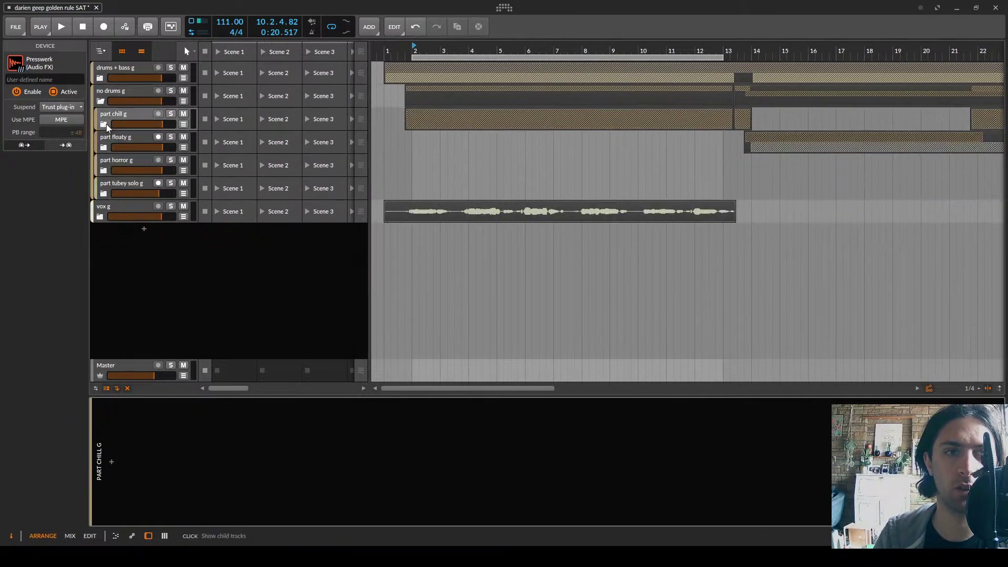
pyautogui.click(100, 102)
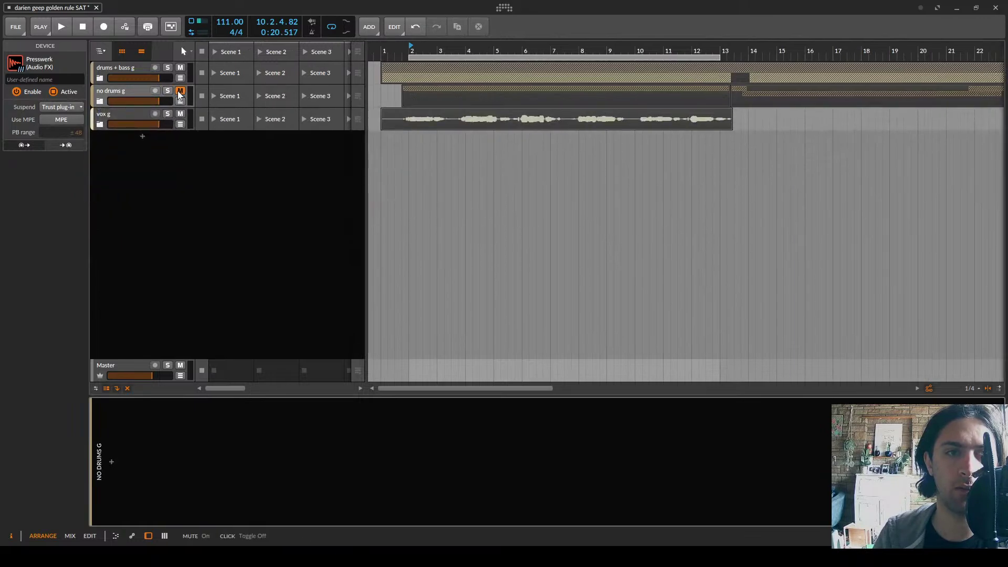
# Expand drums + bass g through drums g and closed mics g down to the kik g tracks
pyautogui.click(101, 78)
pyautogui.click(102, 105)
pyautogui.click(104, 102)
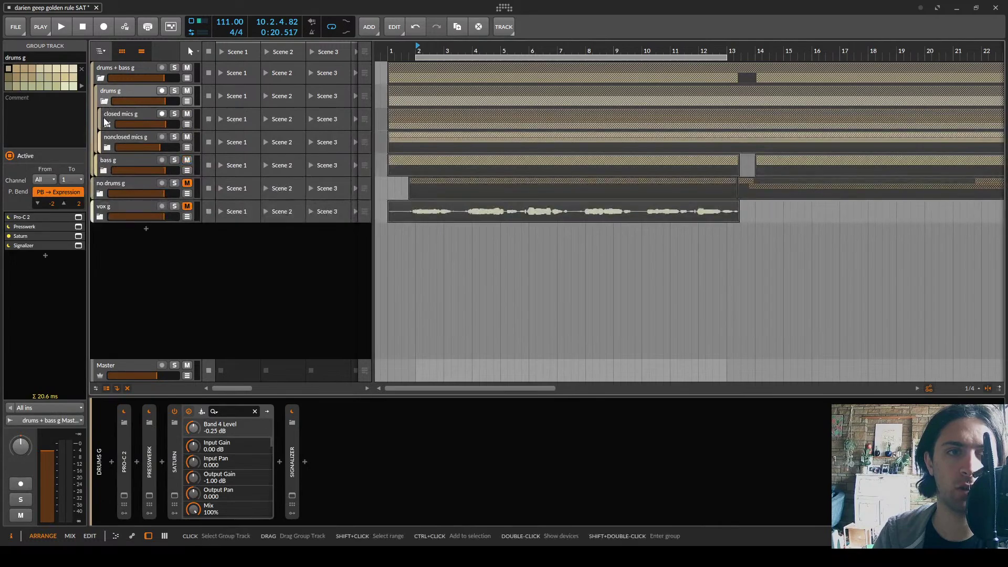
pyautogui.click(105, 120)
pyautogui.click(107, 124)
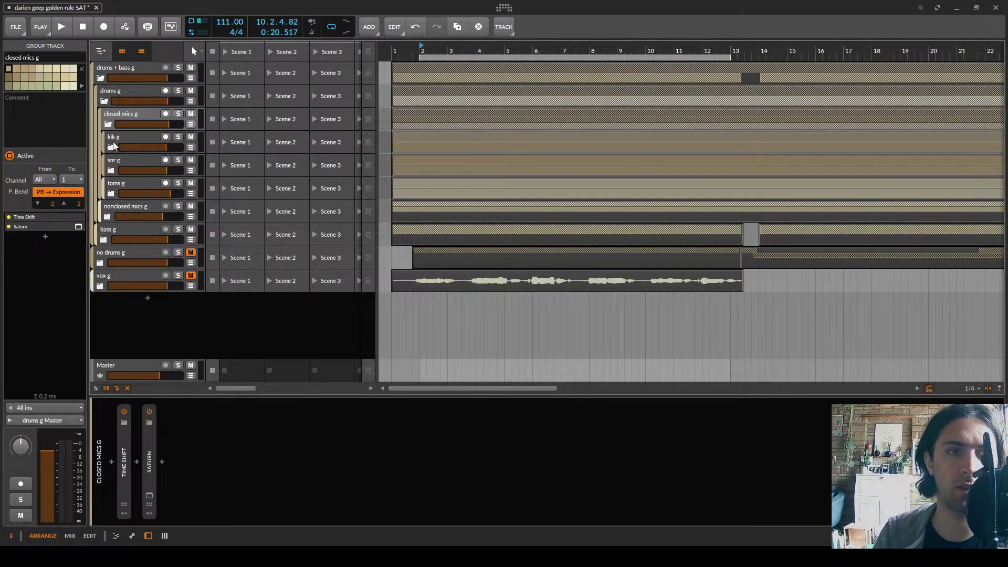
pyautogui.click(113, 141)
pyautogui.click(111, 147)
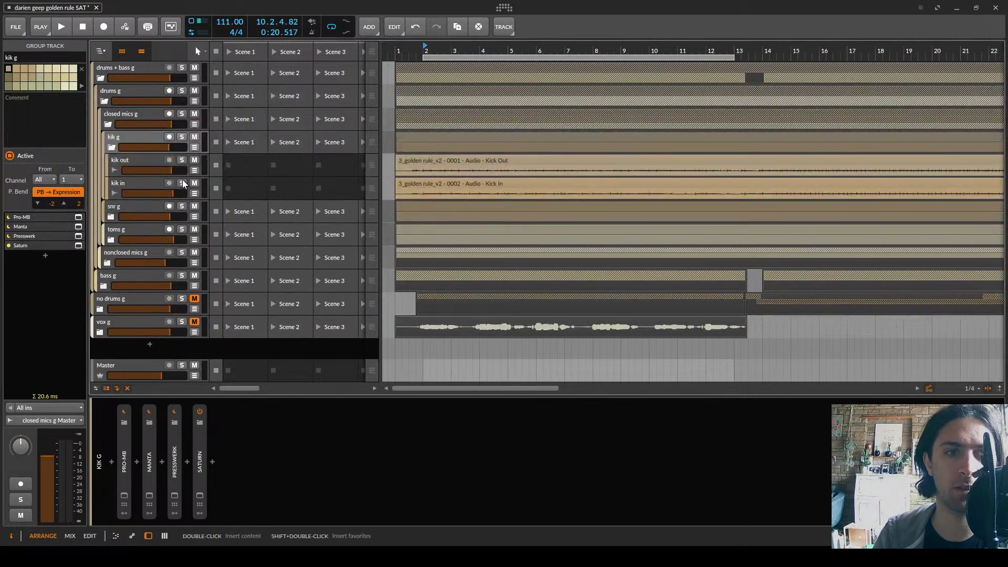
# Solo kik g and, with the loop playing, set its Saturn drive to 28.7% on band 1 and 28.6% on band 2
pyautogui.click(182, 137)
pyautogui.click(200, 496)
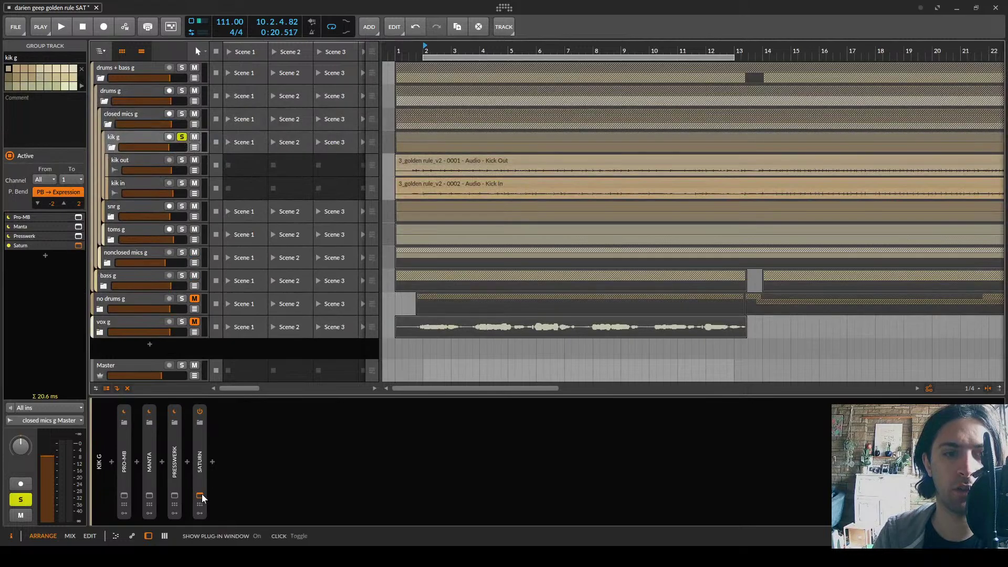
pyautogui.press('space')
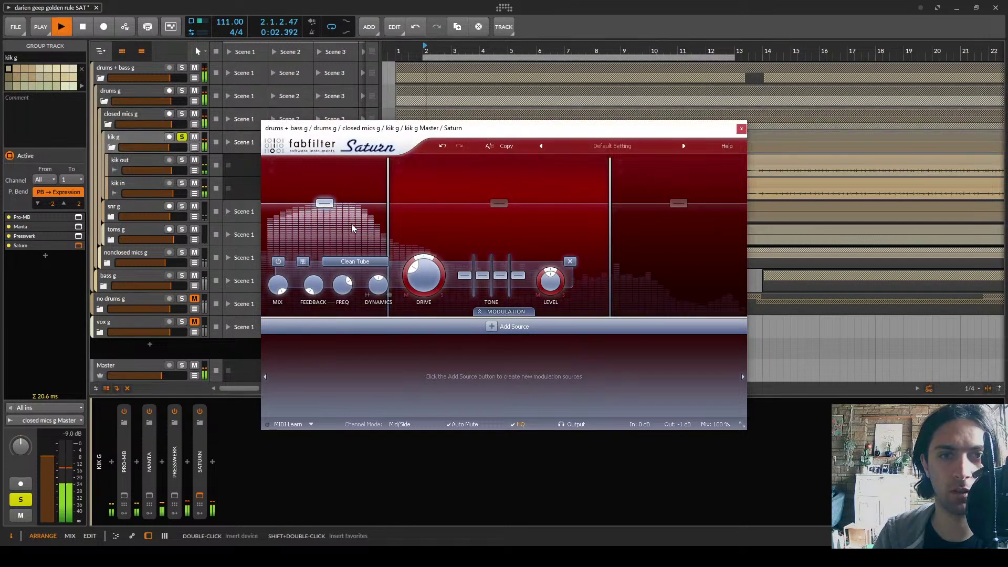
pyautogui.moveTo(426, 274)
pyautogui.mouseDown()
pyautogui.moveTo(428, 301)
pyautogui.moveTo(426, 290)
pyautogui.mouseUp()
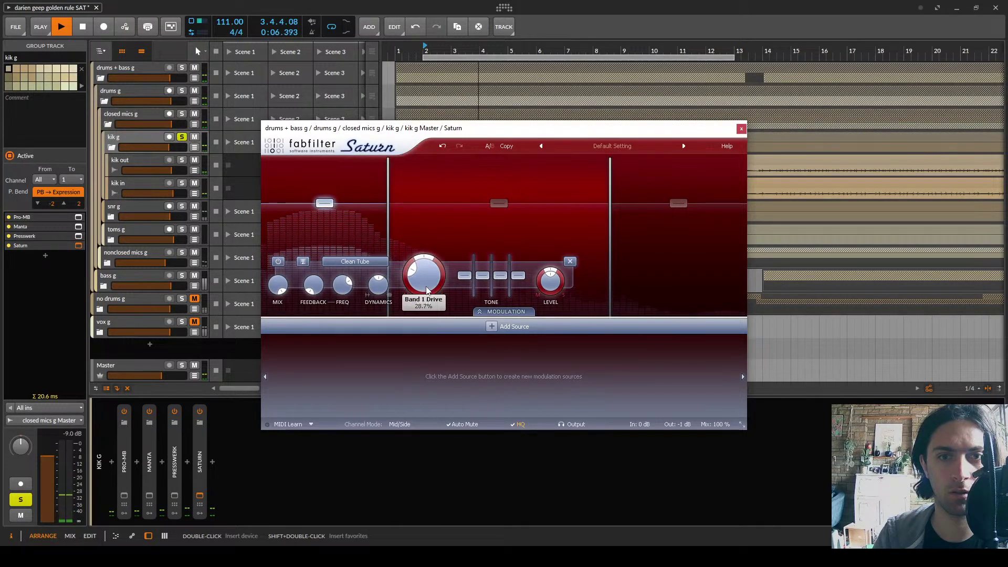
pyautogui.click(471, 220)
pyautogui.moveTo(500, 278); pyautogui.dragTo(511, 317)
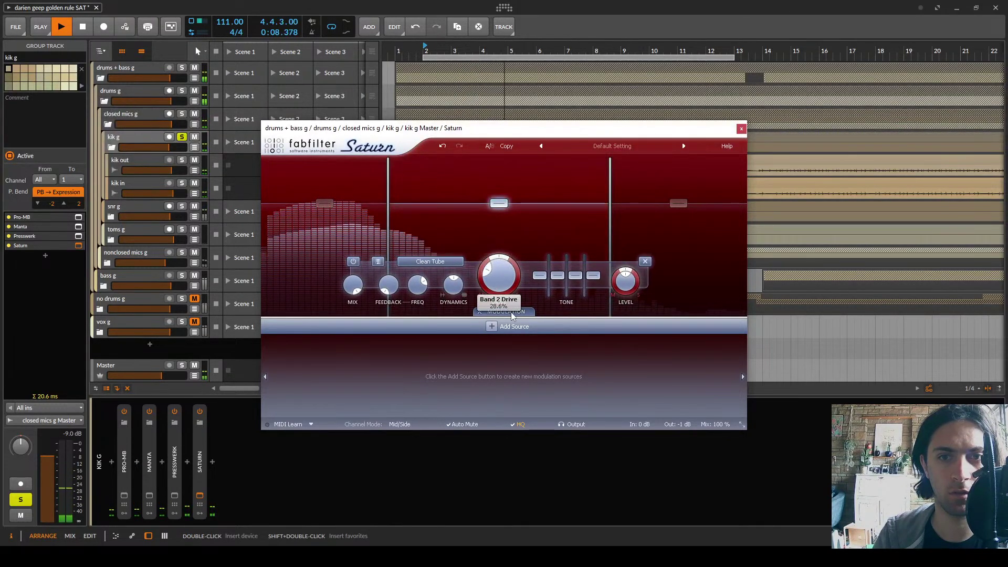
pyautogui.moveTo(599, 283)
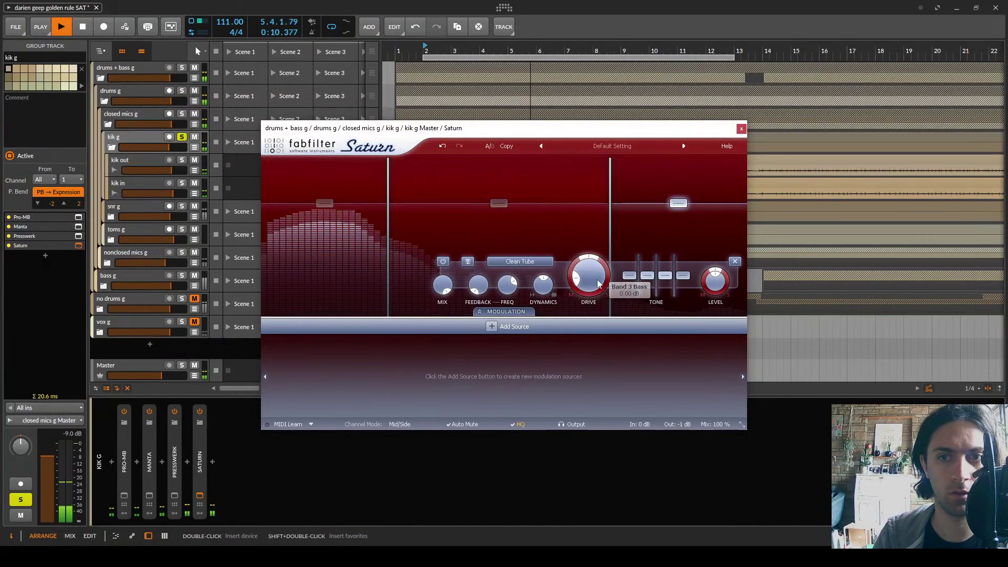
pyautogui.click(740, 128)
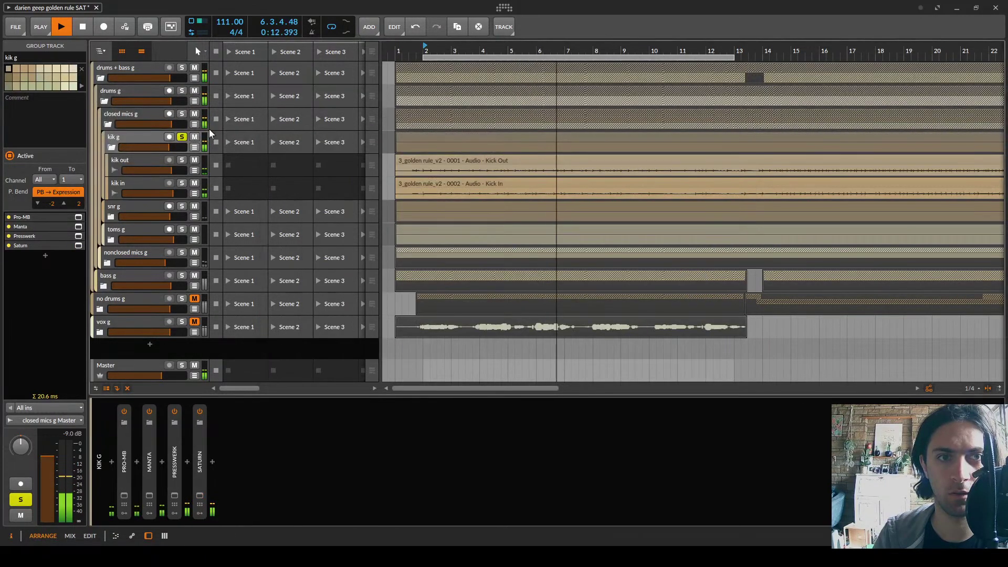
# Unsolo and collapse kik g, and solo snr g with its Saturn window open
pyautogui.click(182, 136)
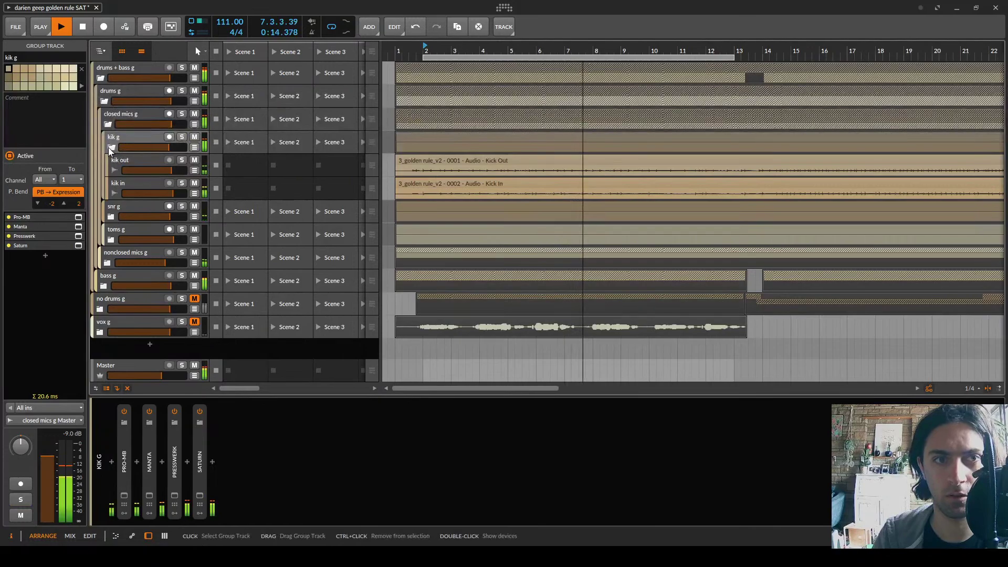
pyautogui.click(110, 147)
pyautogui.click(178, 160)
pyautogui.click(137, 160)
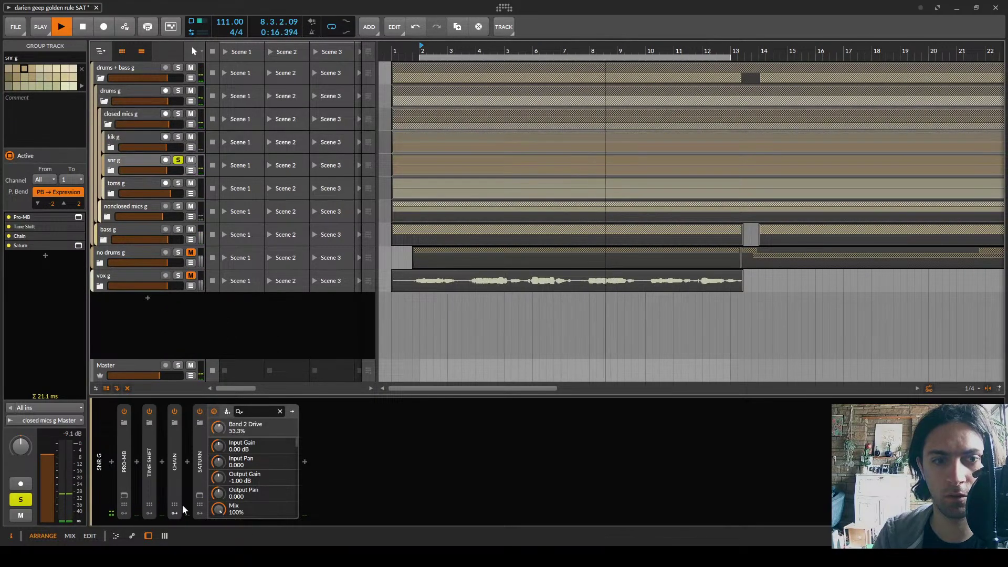
pyautogui.click(200, 495)
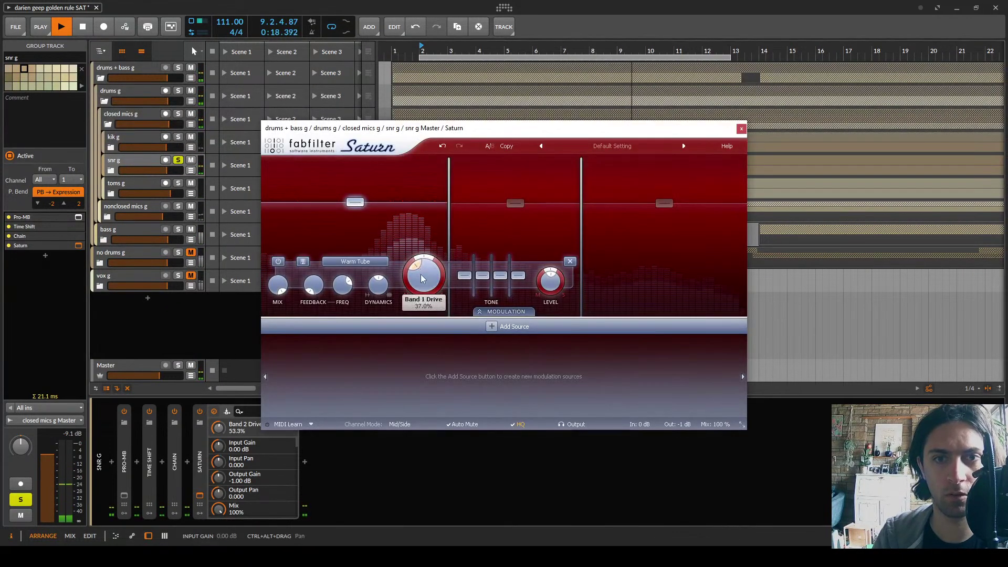
# In snr g's Saturn, set band 1 and 3 drive to 27.8%, the first crossover to 305 Hz, and band 1 level to -0.44 dB
pyautogui.moveTo(423, 278); pyautogui.dragTo(429, 302)
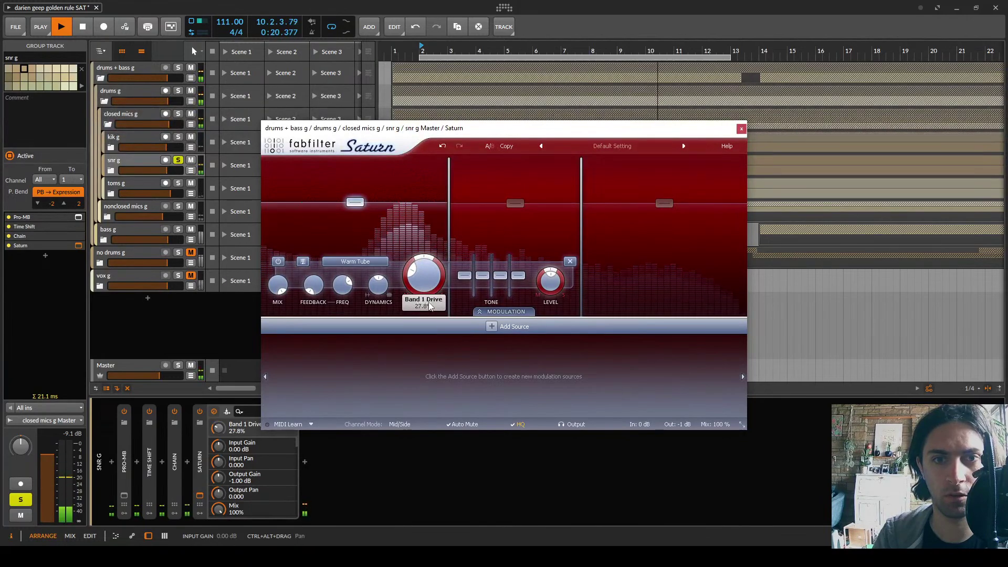
pyautogui.moveTo(449, 239); pyautogui.dragTo(451, 241)
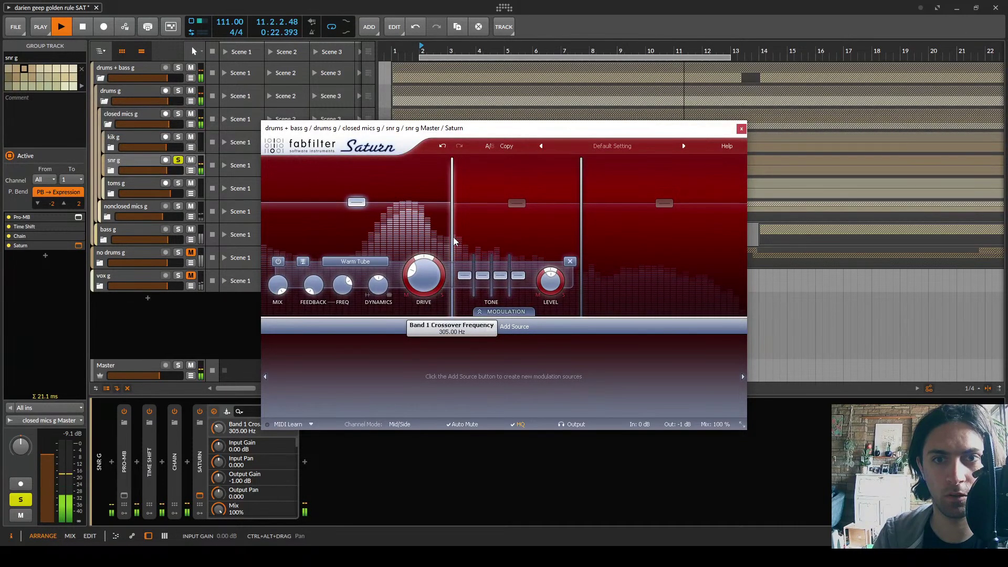
pyautogui.moveTo(519, 310)
pyautogui.mouseDown()
pyautogui.moveTo(522, 324)
pyautogui.moveTo(520, 307)
pyautogui.mouseUp()
pyautogui.click(356, 202)
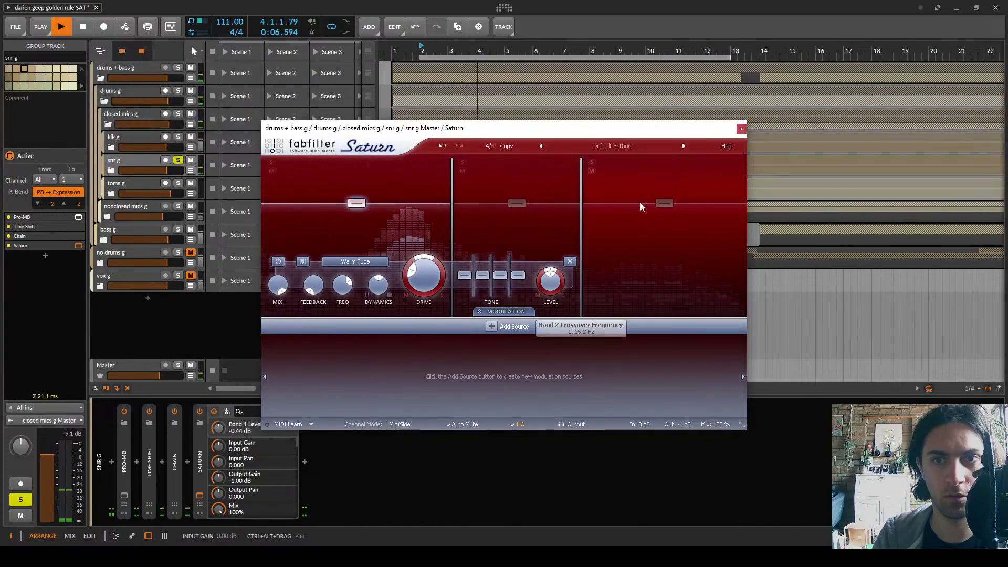
pyautogui.click(664, 203)
pyautogui.moveTo(588, 277); pyautogui.dragTo(589, 309)
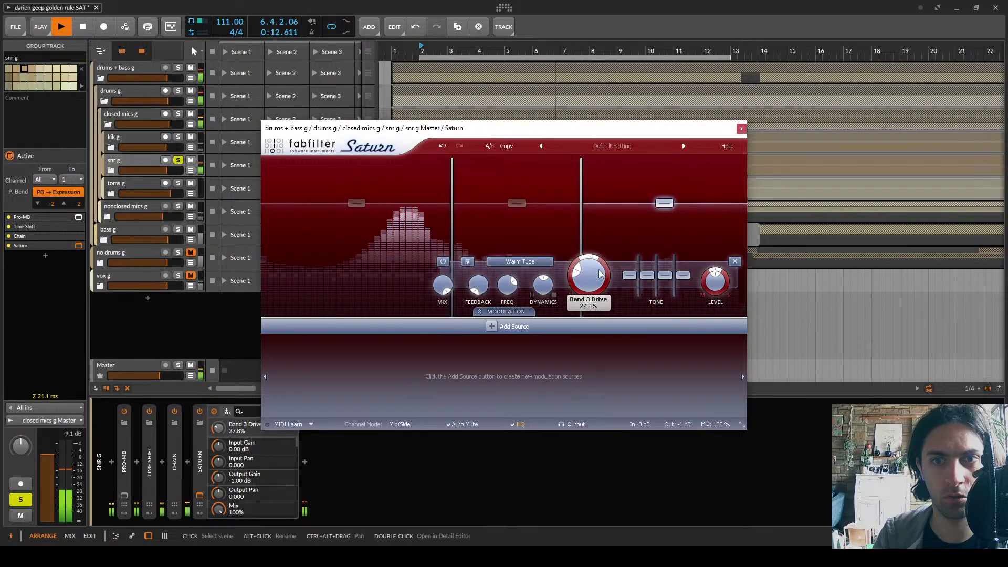
# Set band 3 drive to 24.8% in snr g's Saturn, unsolo snr g, close the plugin window and stop playback
pyautogui.moveTo(600, 275); pyautogui.dragTo(600, 283)
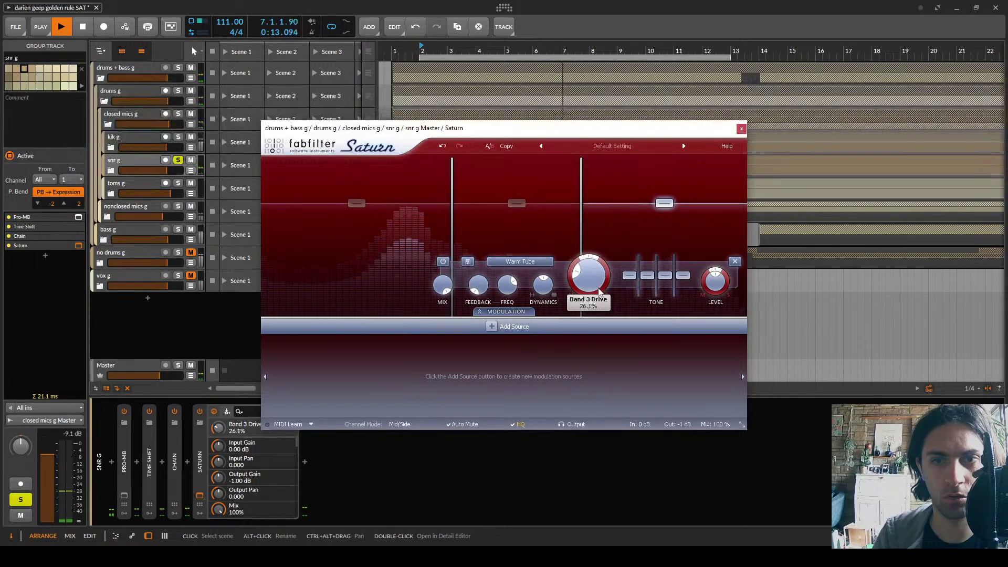
pyautogui.click(179, 160)
pyautogui.click(741, 129)
pyautogui.press('space')
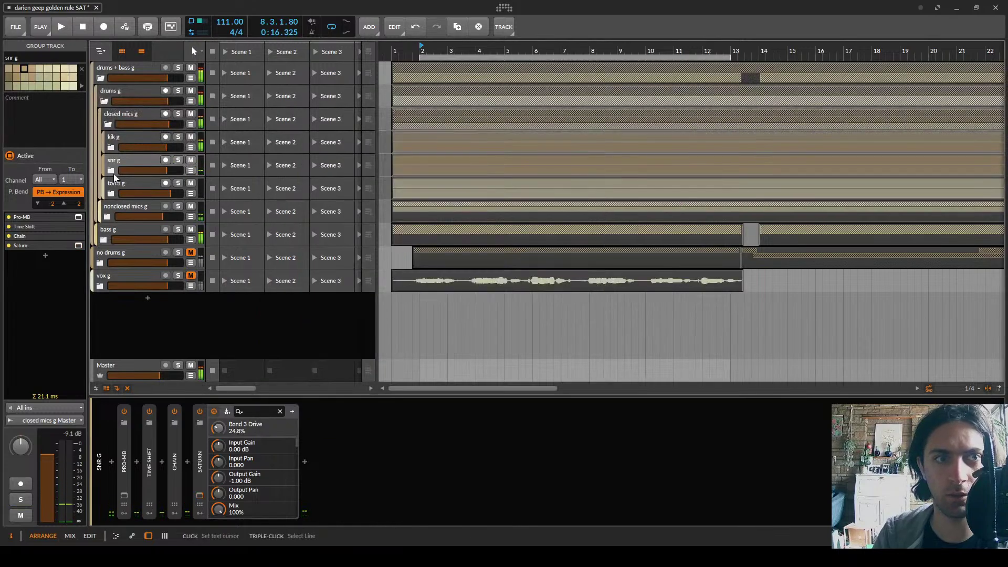
# Solo toms g, open its Saturn window below the track area, and expand the group to show tom1 and tom2
pyautogui.click(146, 181)
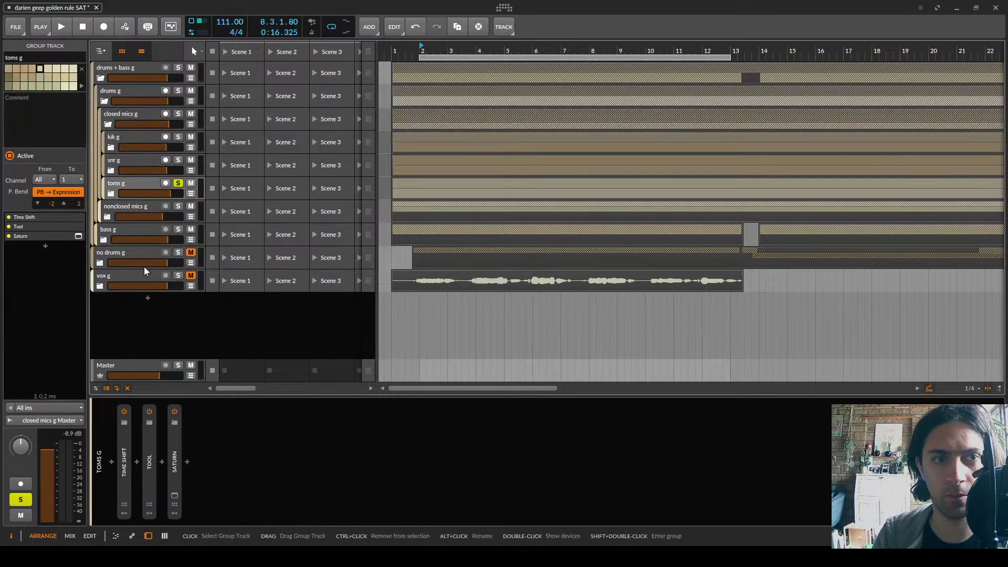
pyautogui.click(175, 496)
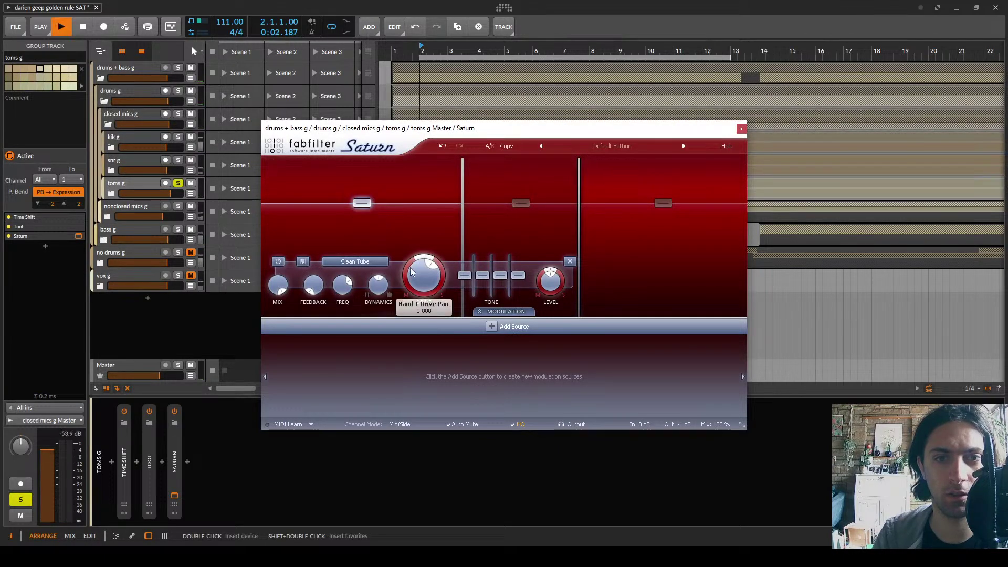
pyautogui.press('space')
pyautogui.press('space')
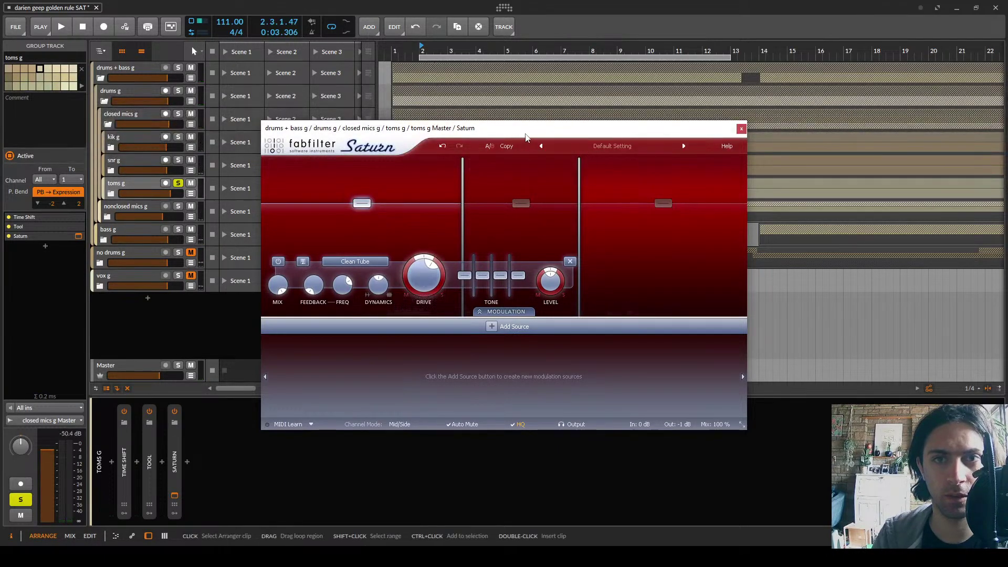
pyautogui.moveTo(525, 134); pyautogui.dragTo(535, 331)
pyautogui.click(111, 194)
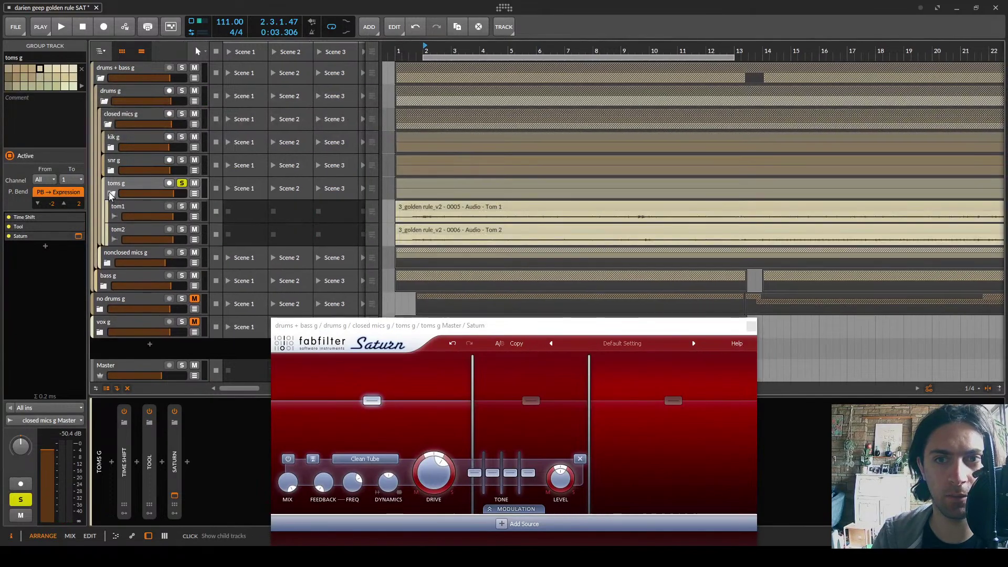
# Set playback to start just before the tom fill between bars 9 and 10 and audition it
pyautogui.scroll(3, 639, 122)
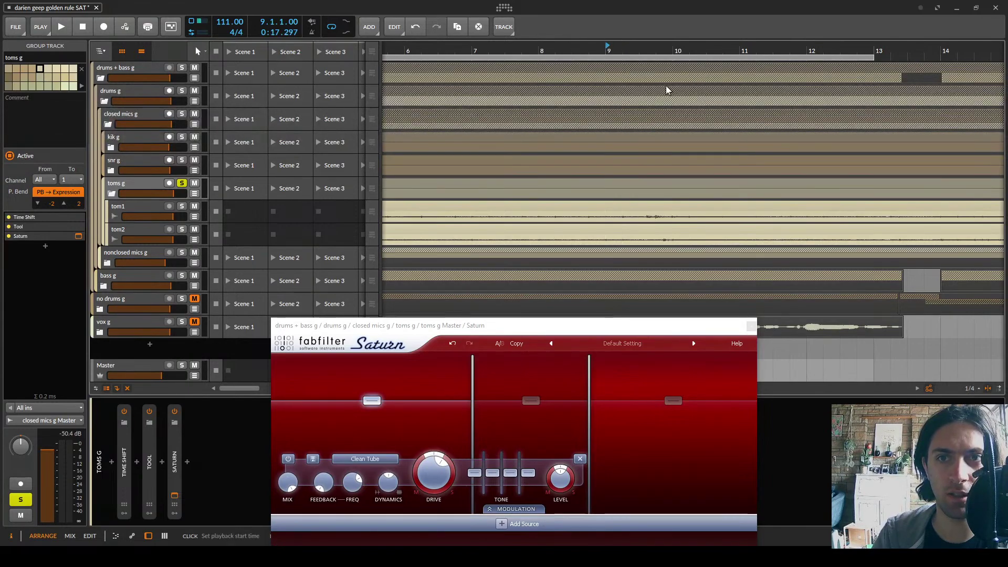
pyautogui.press('space')
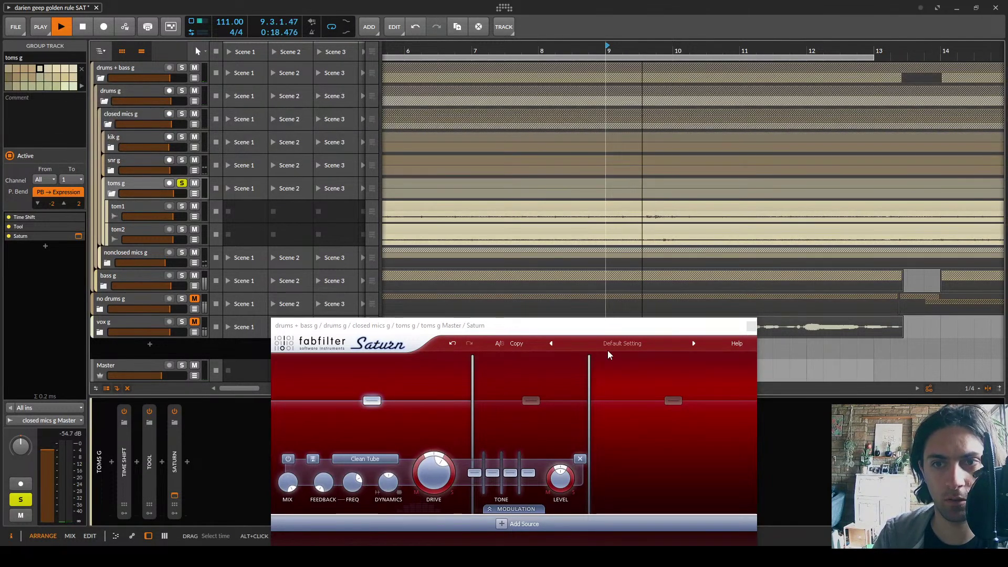
pyautogui.press('space')
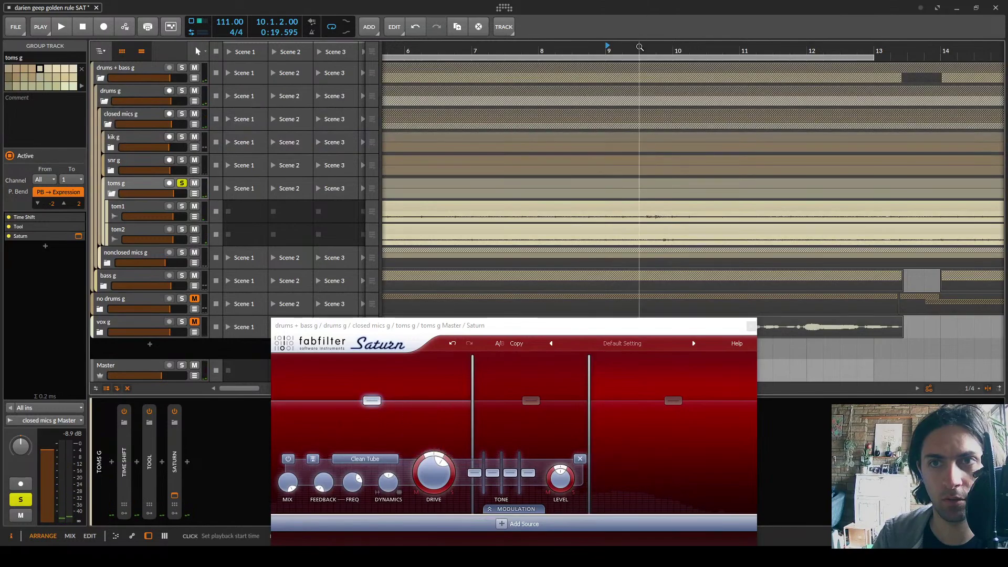
# While auditioning the tom fill, raise the drive on bands 1 and 2 of toms g's Saturn and set band 2 to Warm Tube
pyautogui.press('space')
pyautogui.moveTo(437, 469)
pyautogui.mouseDown()
pyautogui.moveTo(440, 511)
pyautogui.moveTo(433, 464)
pyautogui.mouseUp()
pyautogui.press('space')
pyautogui.press('space')
pyautogui.press('space')
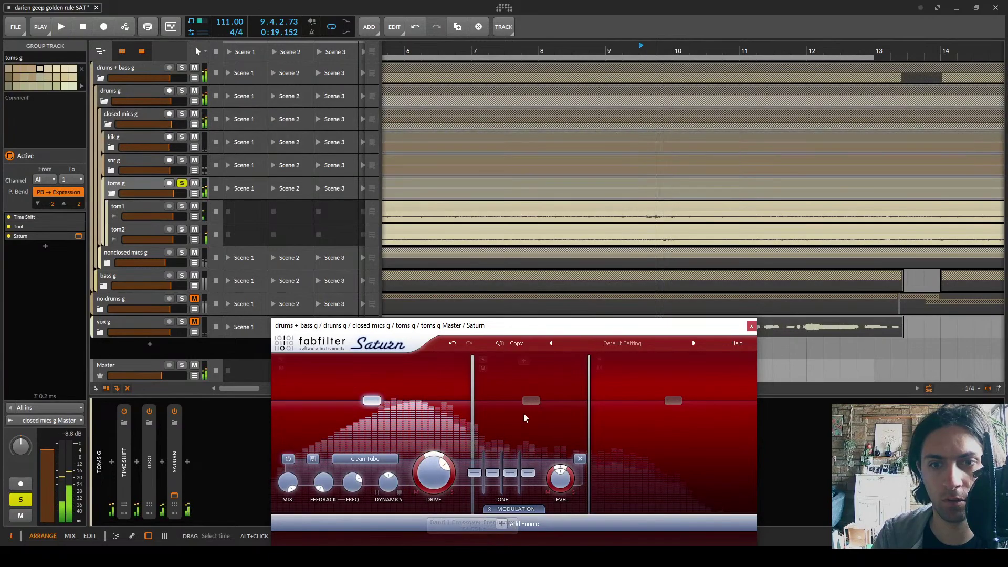
pyautogui.press('space')
pyautogui.click(524, 415)
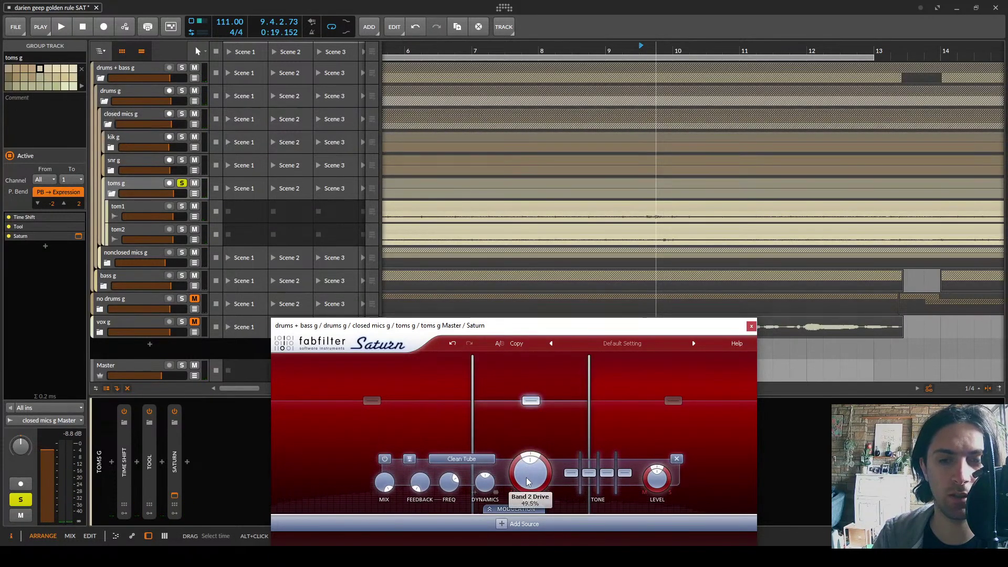
pyautogui.press('space')
pyautogui.moveTo(528, 482); pyautogui.dragTo(523, 468)
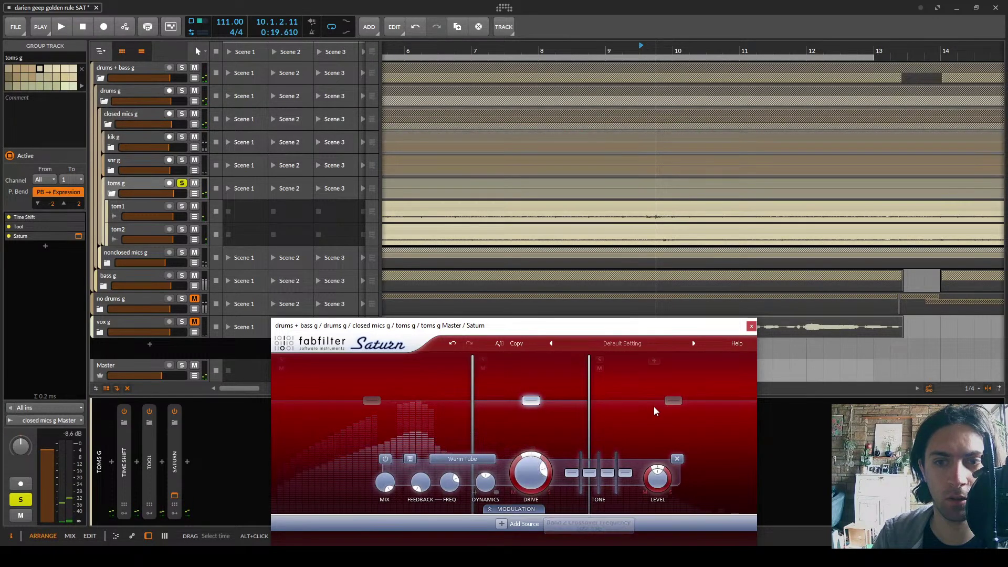
pyautogui.moveTo(599, 475)
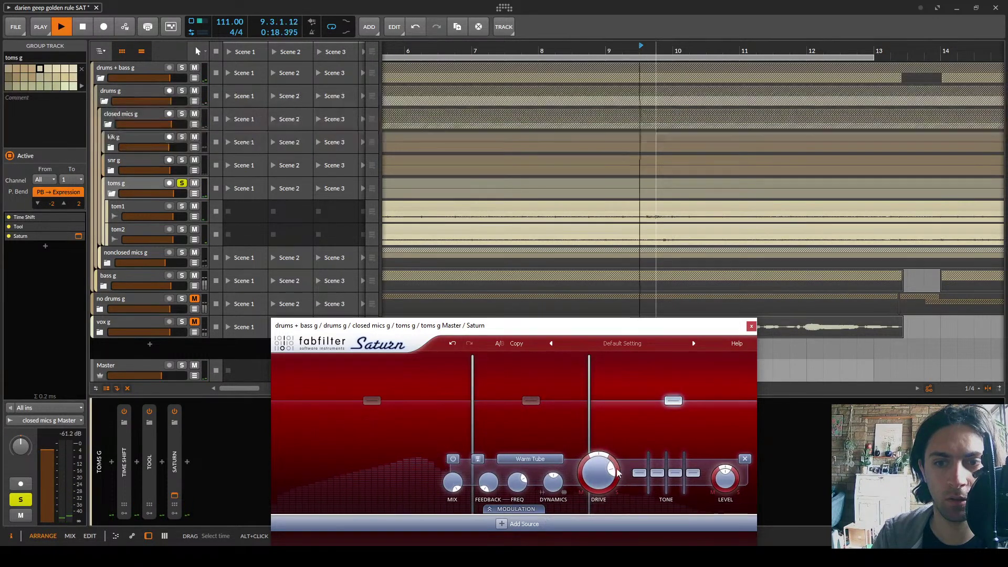
# Unsolo toms g, play the fill with the other drums and bass, and close Saturn and collapse the toms group
pyautogui.click(181, 183)
pyautogui.press('space')
pyautogui.press('space')
pyautogui.press('space')
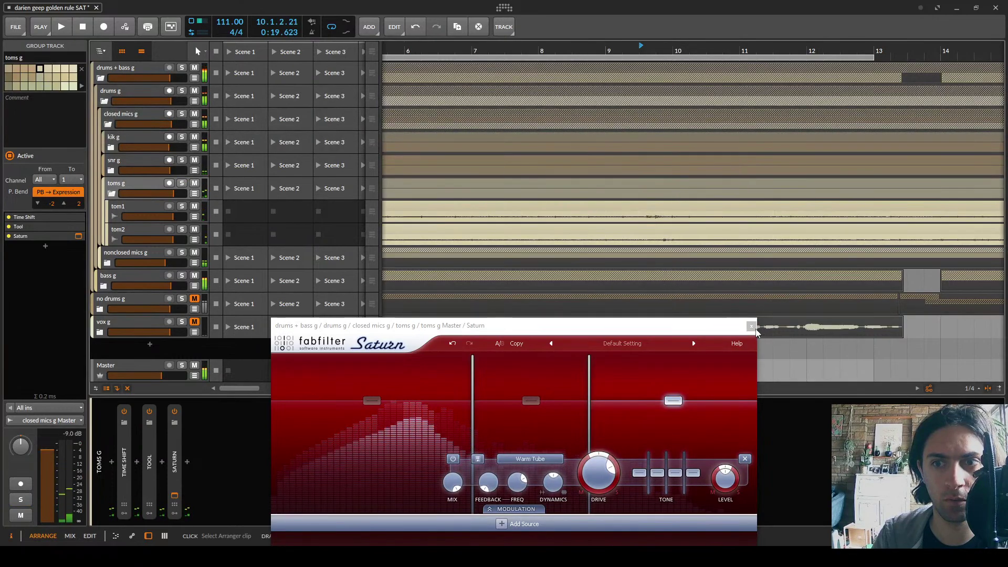
pyautogui.click(750, 326)
pyautogui.click(111, 194)
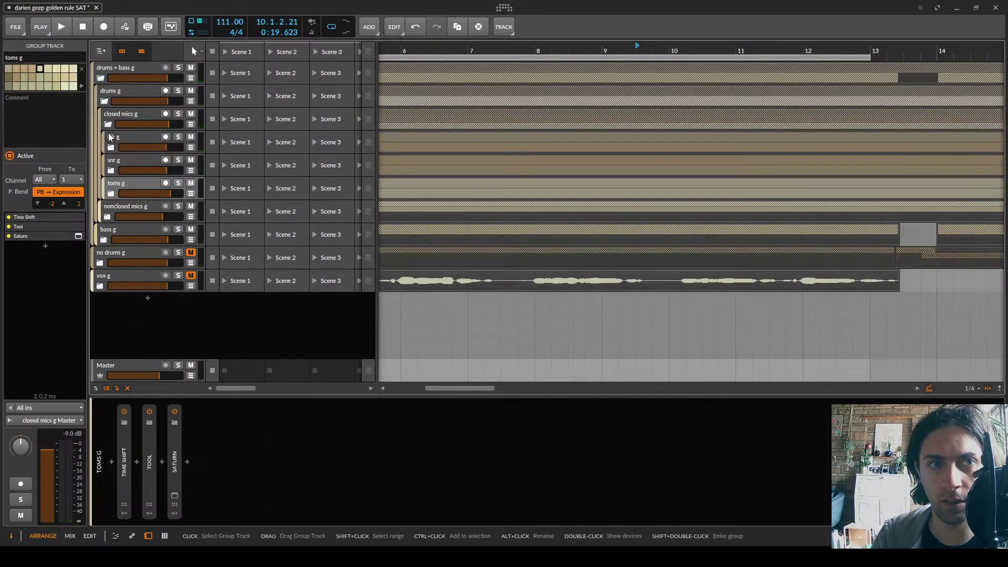
# Set band 1 drive to 27.7% in closed mics g's Saturn and switch the band solo from band 1 to band 2
pyautogui.click(125, 112)
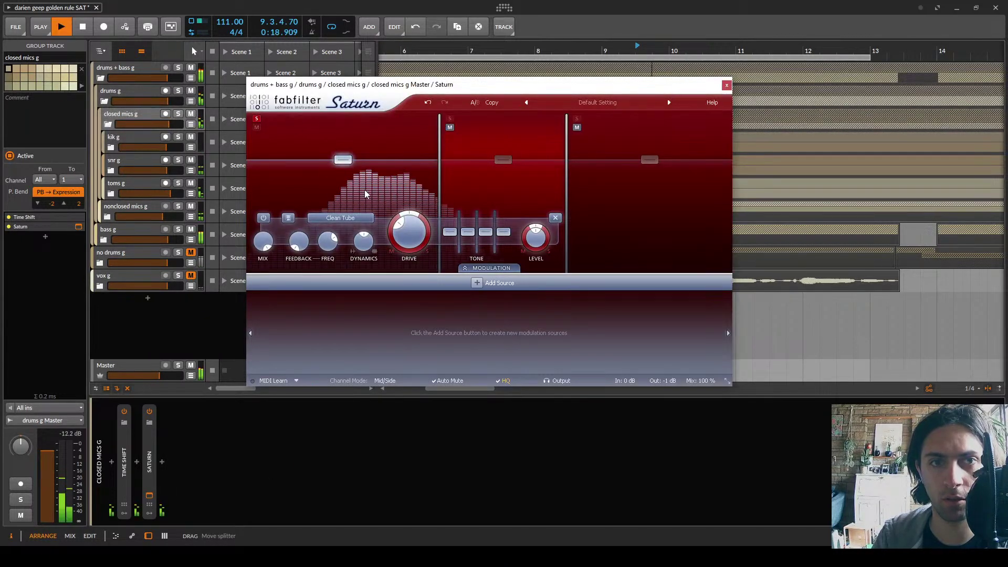
pyautogui.moveTo(410, 238)
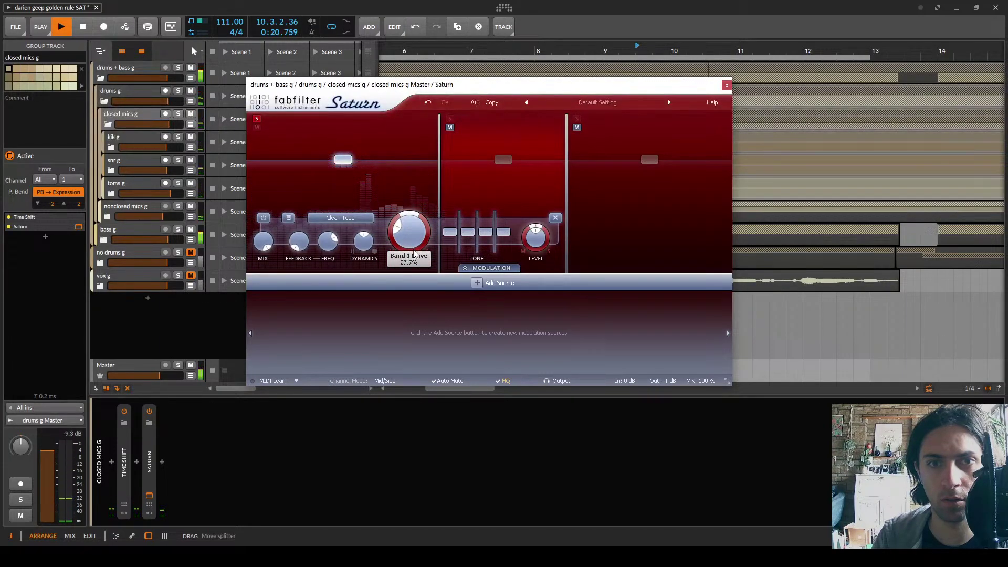
pyautogui.click(449, 118)
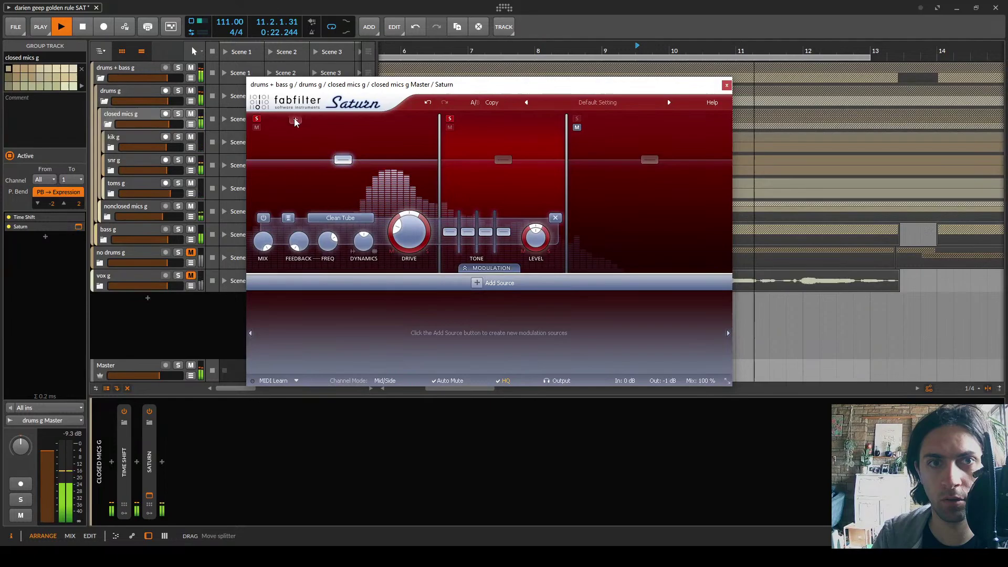
pyautogui.click(256, 119)
# Solo closed mics g, lower the band 2 drive in its Saturn, and clear band 2's solo
pyautogui.click(177, 114)
pyautogui.click(486, 166)
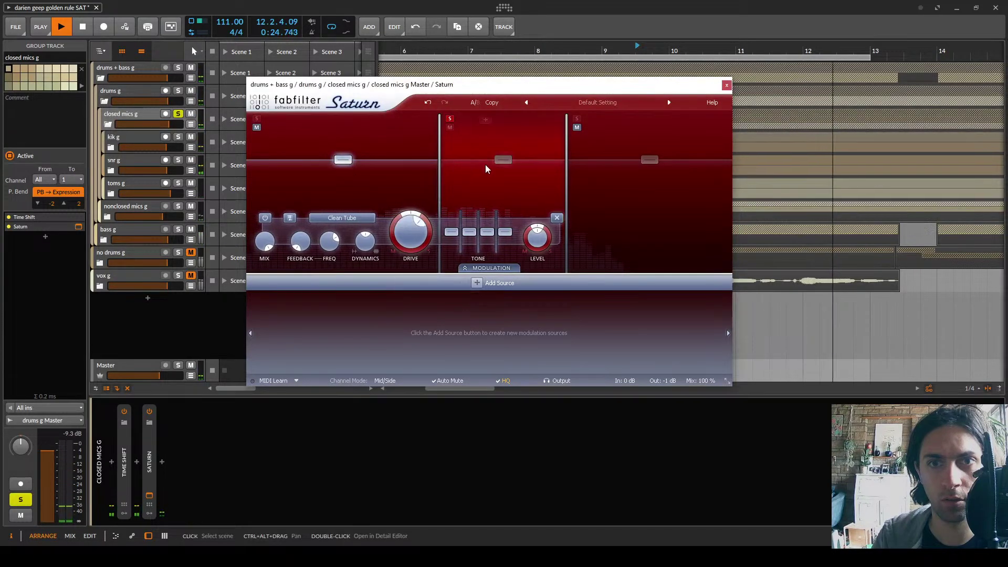
pyautogui.moveTo(493, 237); pyautogui.dragTo(503, 269)
pyautogui.click(450, 119)
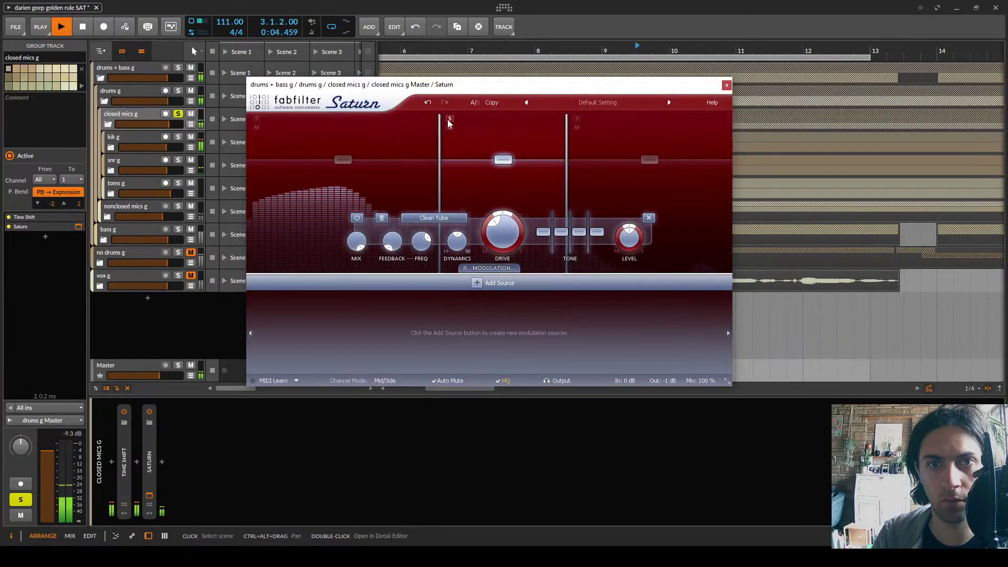
# Solo band 3 in closed mics g's Saturn, set its drive to 13.7%, clear the band solo and close the window
pyautogui.click(577, 118)
pyautogui.click(628, 140)
pyautogui.moveTo(579, 234); pyautogui.dragTo(582, 258)
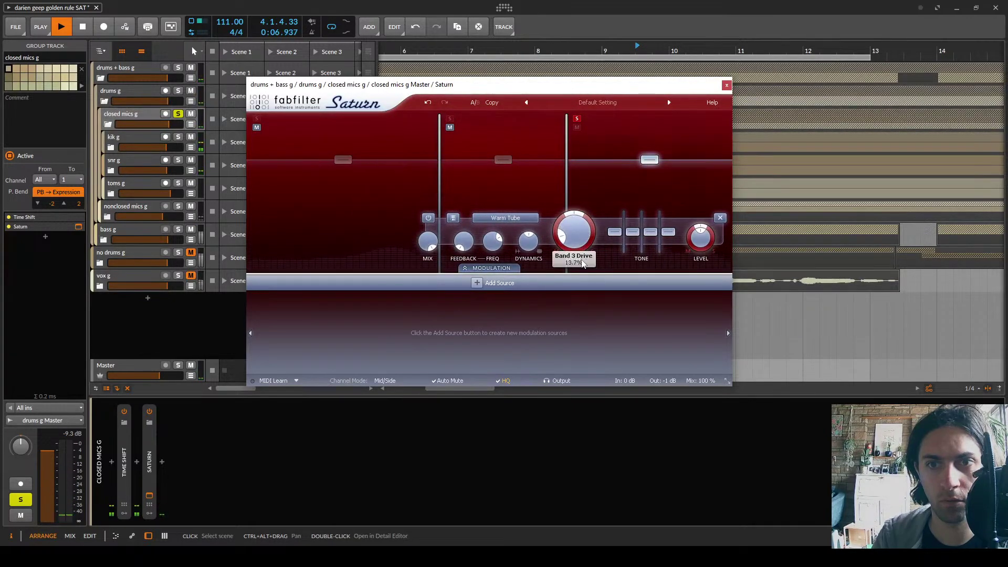
pyautogui.click(576, 119)
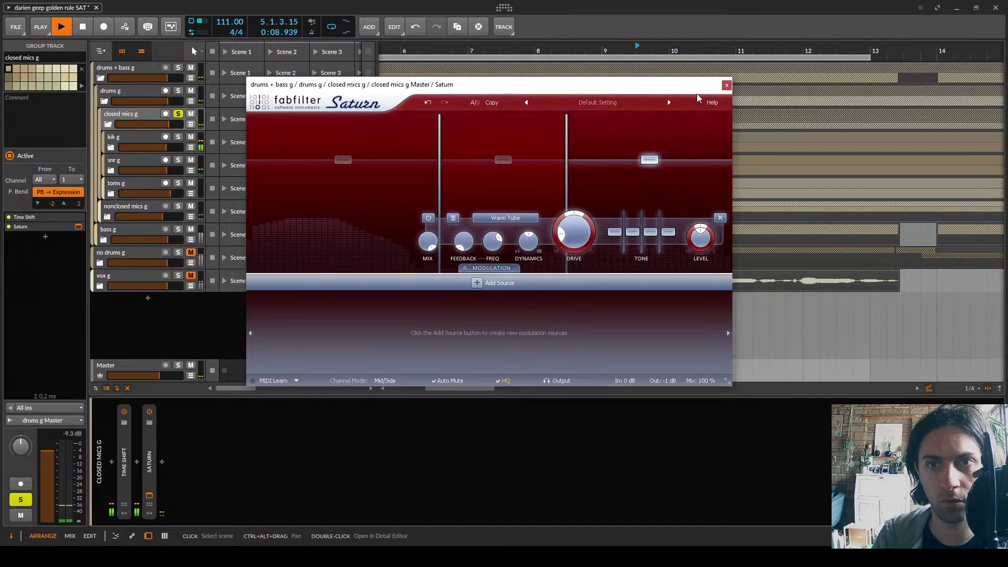
pyautogui.click(726, 85)
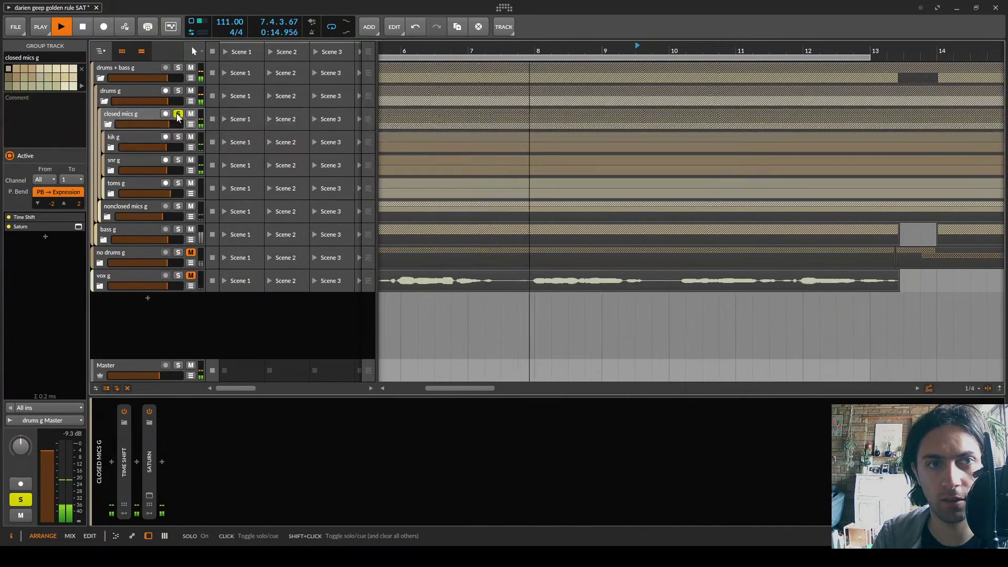
# Unsolo and collapse closed mics g, and expand nonclosed mics g down to the tracks of a soloed open mics g
pyautogui.click(178, 117)
pyautogui.click(107, 124)
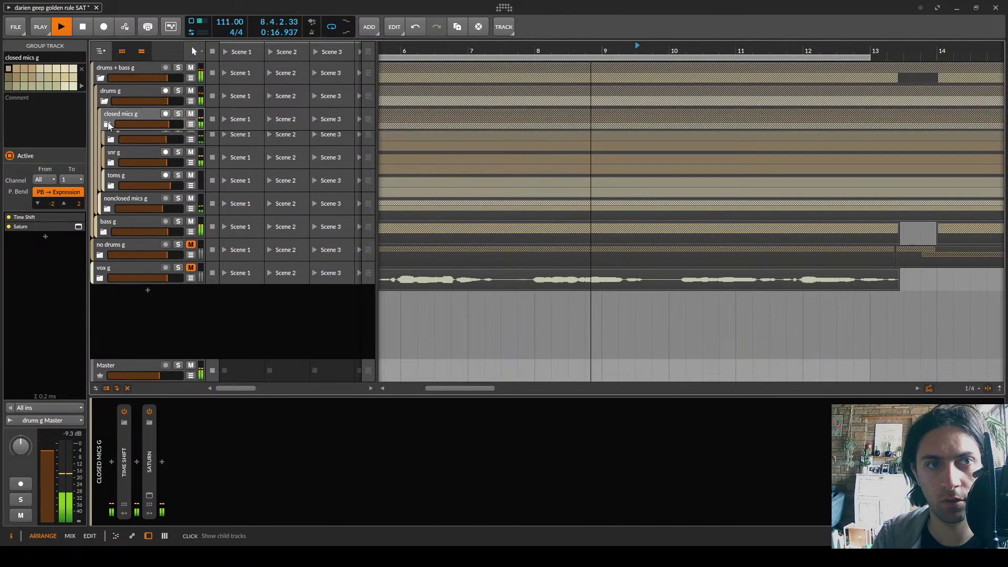
pyautogui.click(107, 147)
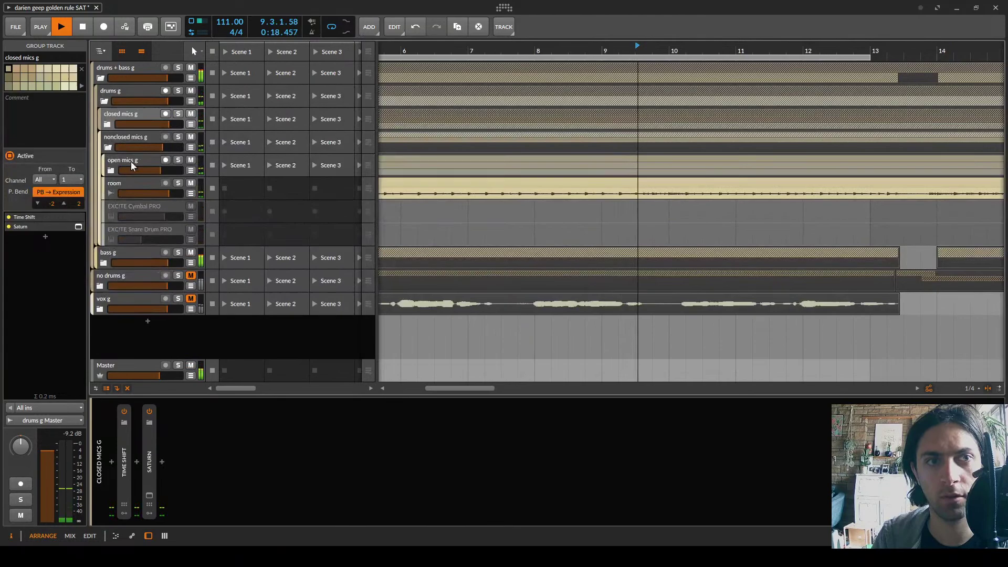
pyautogui.click(177, 160)
pyautogui.click(147, 160)
pyautogui.click(110, 170)
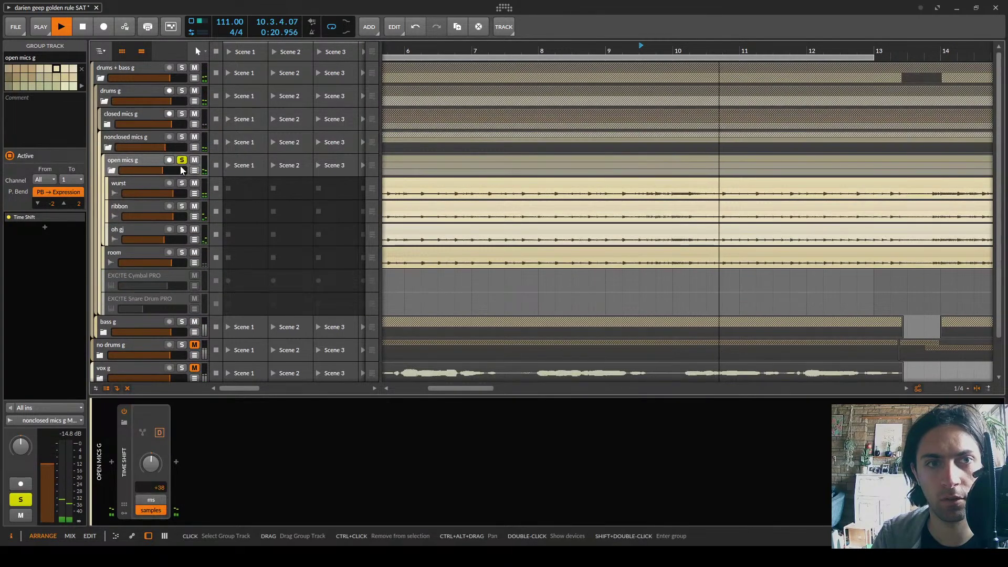
# Move the solo from open mics g to wurst and set wurst's Saturn drive to 35.0% on band 1 and 29.8% on band 2
pyautogui.doubleClick(179, 166)
pyautogui.click(181, 184)
pyautogui.click(181, 160)
pyautogui.click(156, 177)
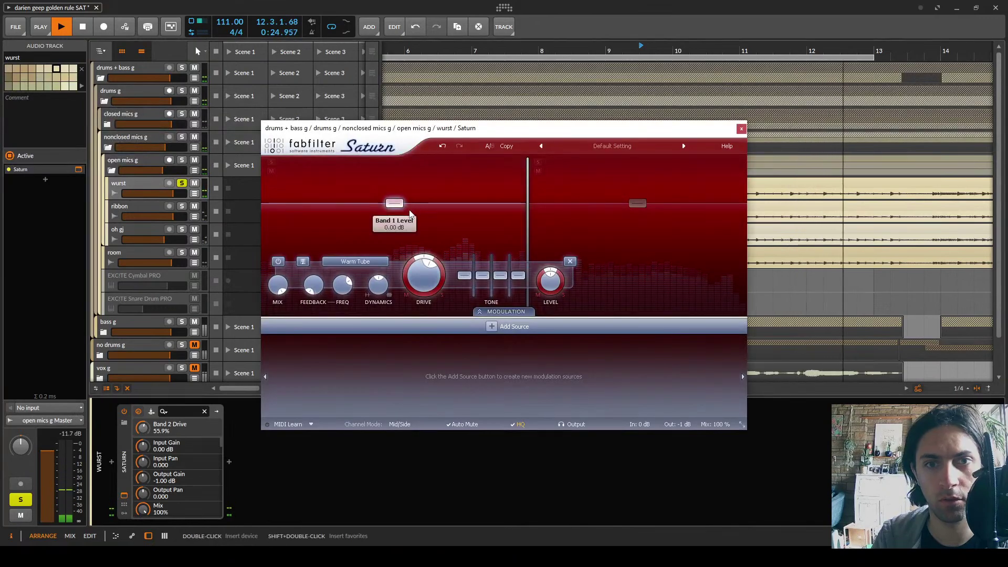
pyautogui.moveTo(423, 277); pyautogui.dragTo(431, 300)
pyautogui.click(625, 228)
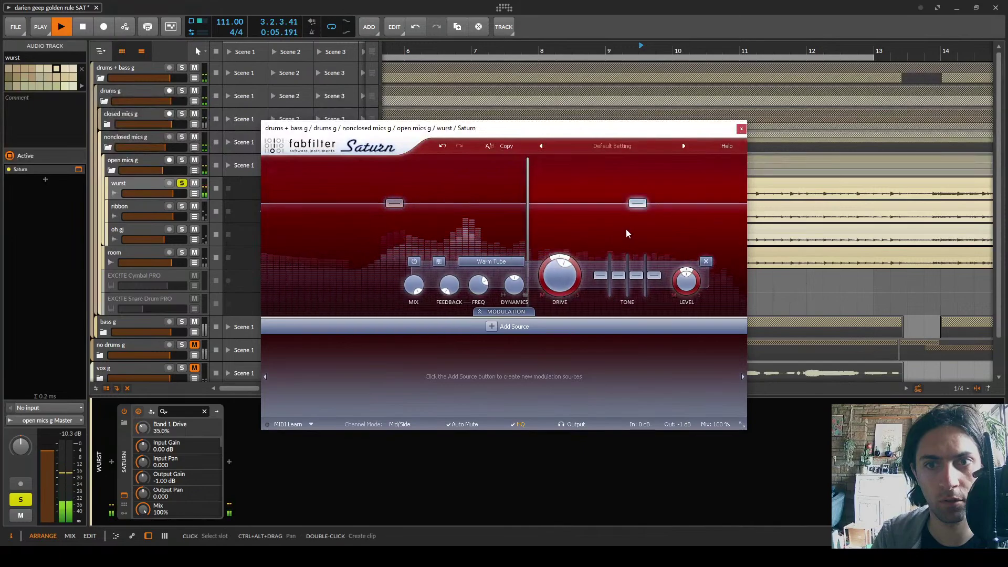
pyautogui.moveTo(589, 279); pyautogui.dragTo(596, 313)
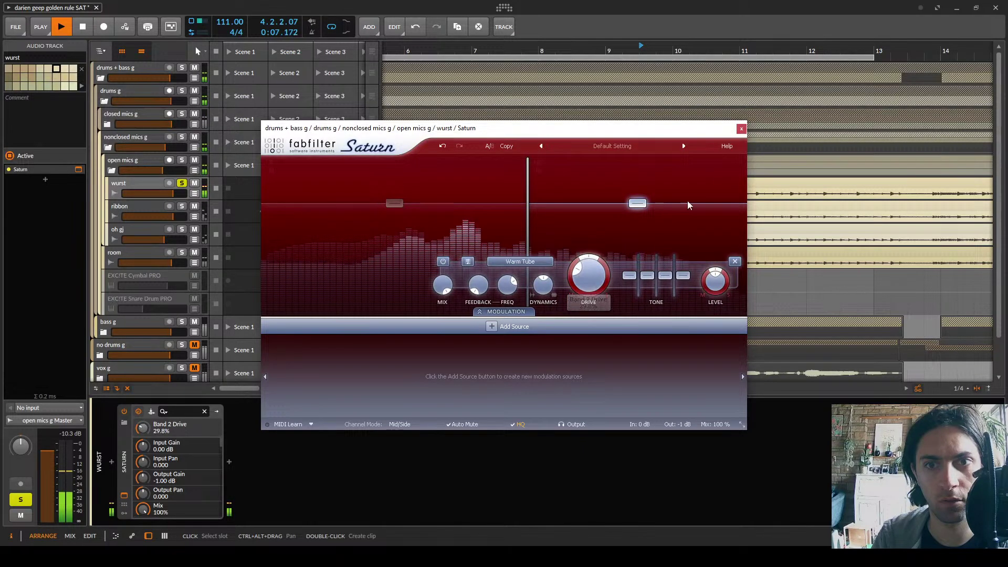
pyautogui.click(741, 129)
# Move the solo from wurst to ribbon and set ribbon's Saturn drive to 37.8% on band 1 and 42.4% on band 2
pyautogui.click(181, 183)
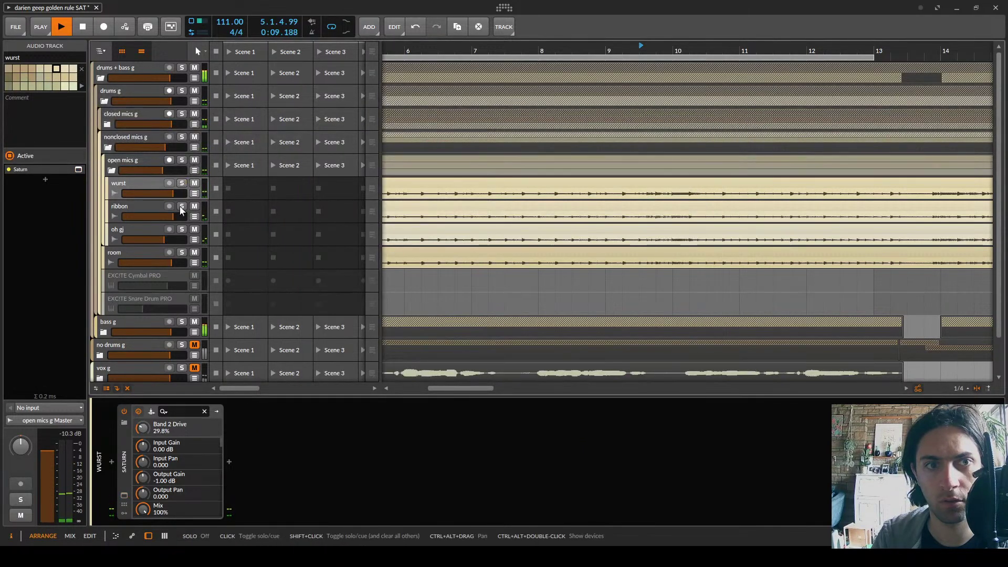
pyautogui.click(181, 206)
pyautogui.click(140, 207)
pyautogui.click(174, 495)
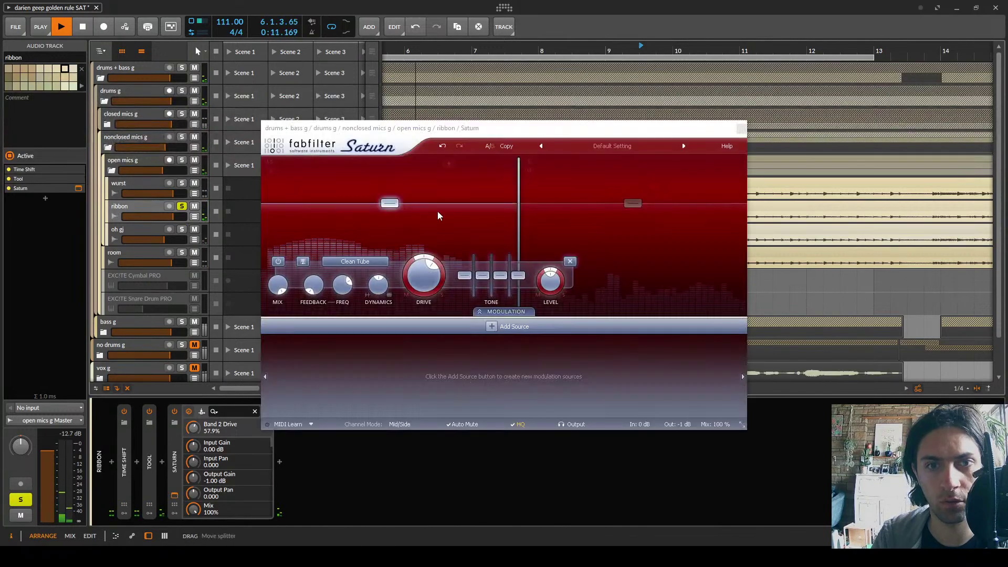
pyautogui.moveTo(421, 274); pyautogui.dragTo(421, 300)
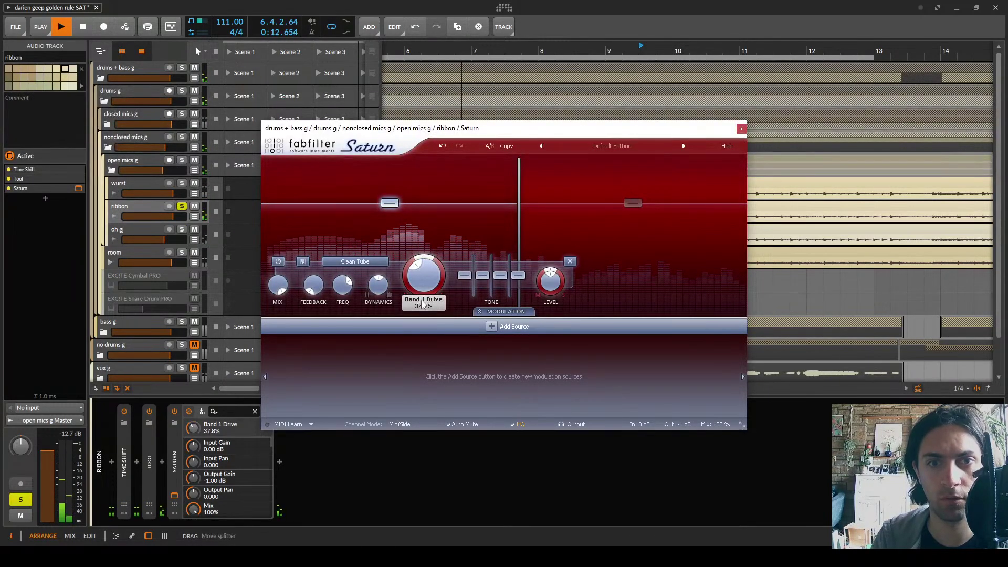
pyautogui.click(603, 216)
pyautogui.moveTo(587, 276); pyautogui.dragTo(597, 304)
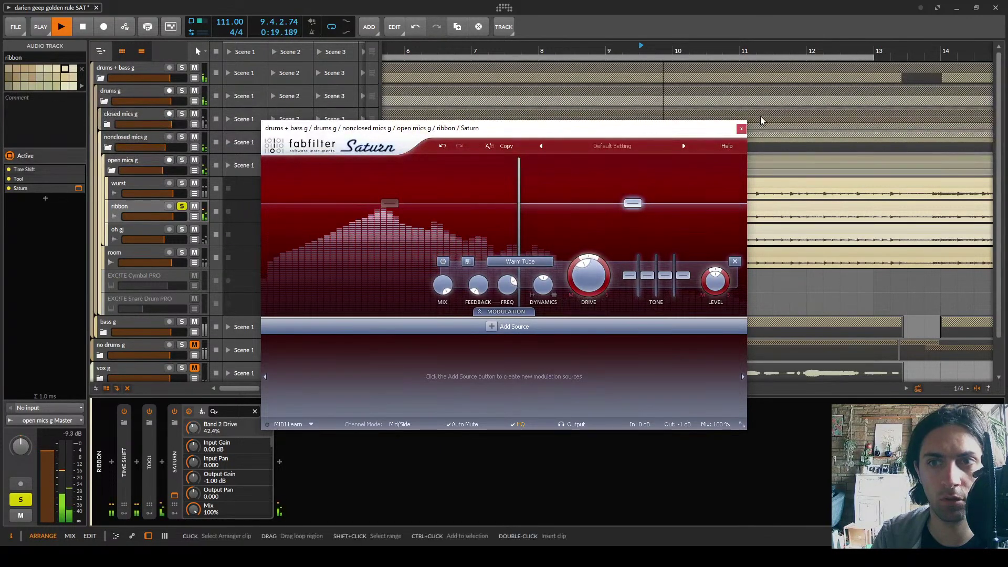
# Close ribbon's Saturn, move the solo from ribbon to oh gj, and open oh gj's Saturn window
pyautogui.click(741, 129)
pyautogui.click(182, 207)
pyautogui.click(181, 229)
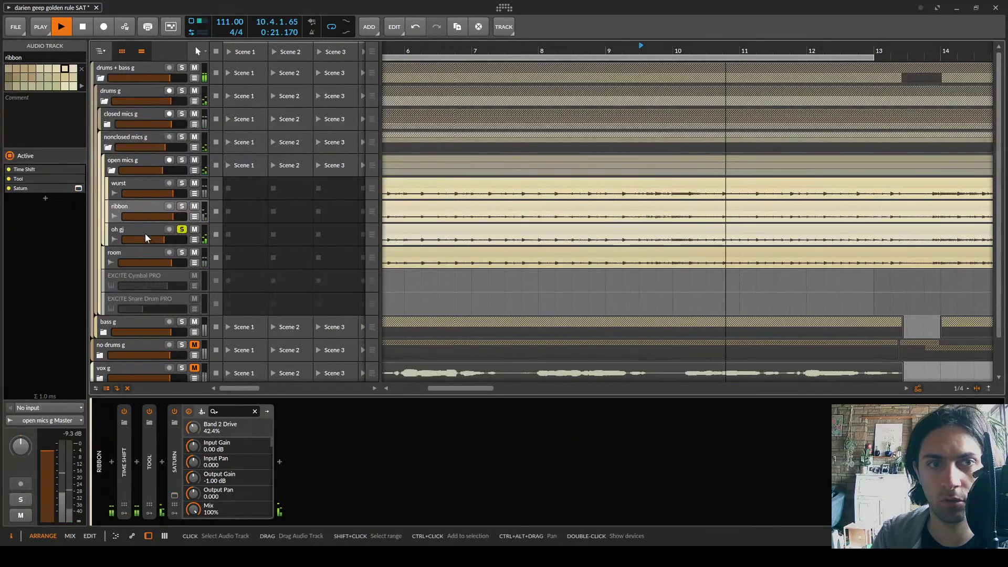
pyautogui.click(174, 495)
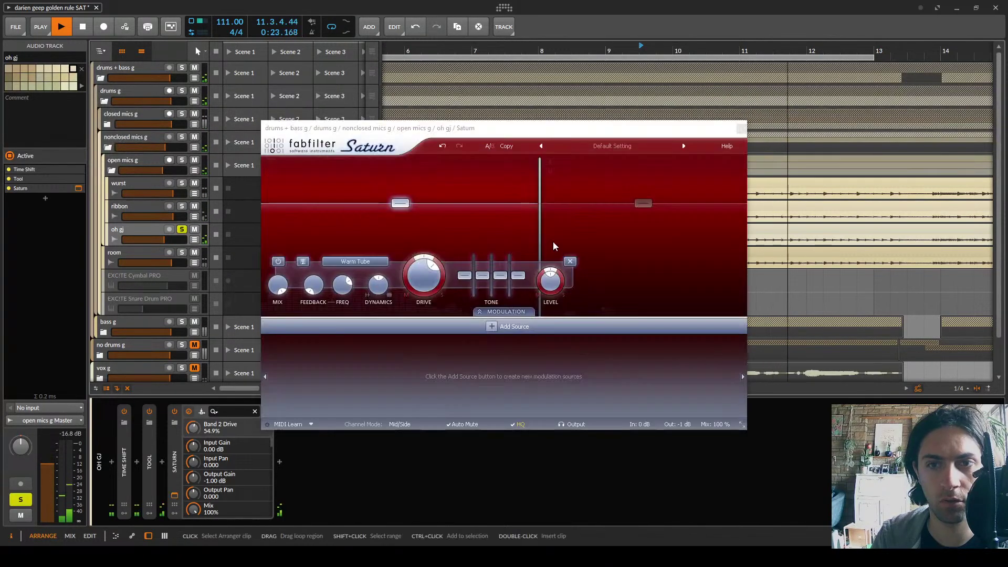
# Set oh gj's Saturn drive to 58.8% on band 1 and 37.7% on band 2
pyautogui.click(430, 295)
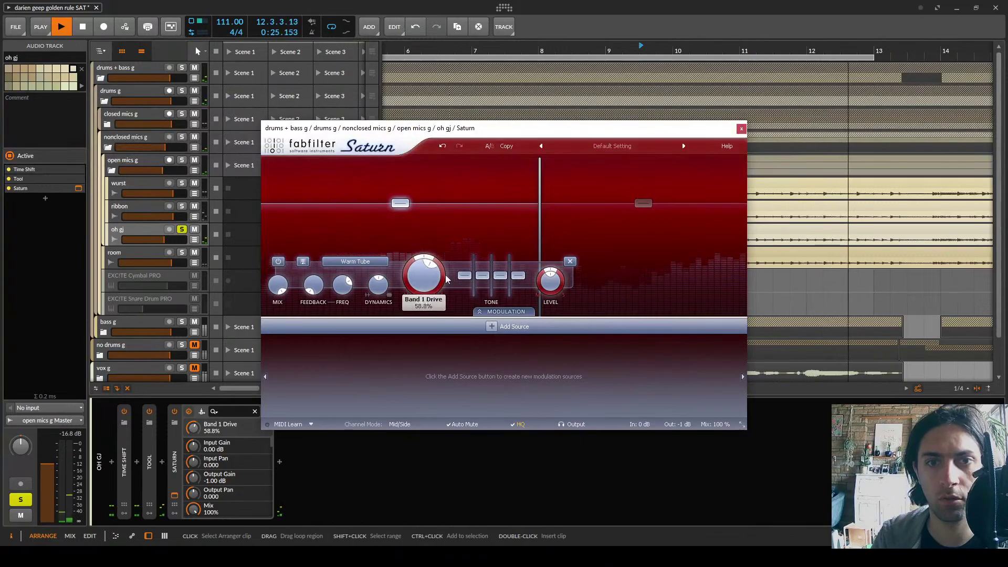
pyautogui.click(554, 294)
pyautogui.moveTo(585, 283); pyautogui.dragTo(587, 304)
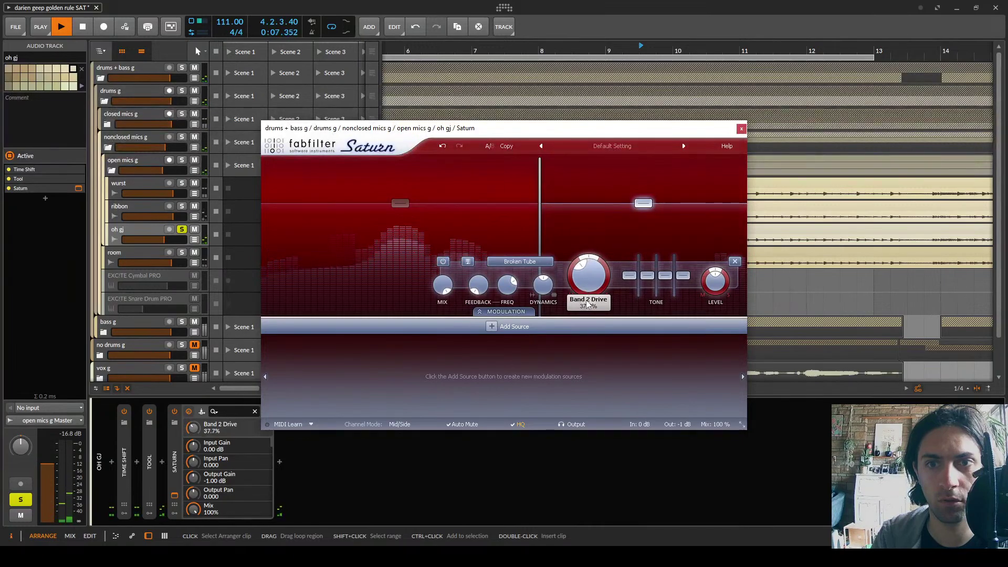
# Close oh gj's Saturn, move the solo from oh gj to room, and open room's Saturn window
pyautogui.click(741, 128)
pyautogui.click(181, 232)
pyautogui.click(181, 252)
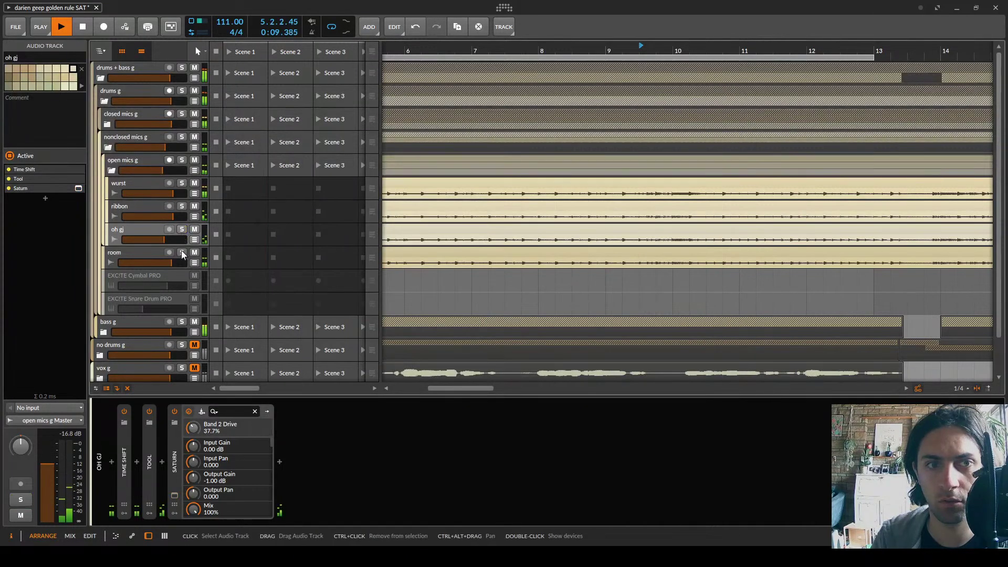
pyautogui.click(127, 255)
pyautogui.click(149, 496)
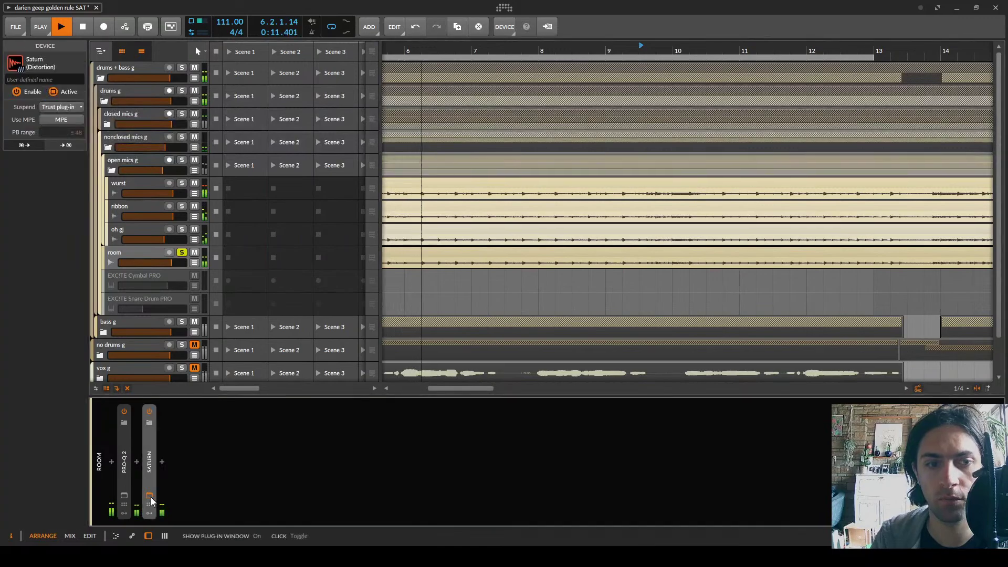
# Adjust room's Saturn drive on band 1, raise the band 2 drive above 50%, and close the plugin window
pyautogui.moveTo(422, 287); pyautogui.dragTo(423, 273)
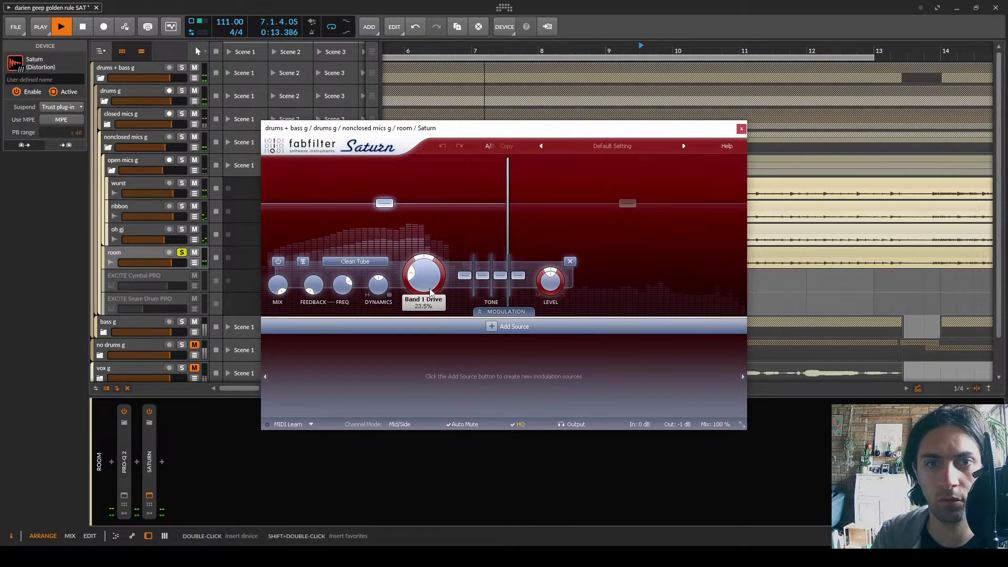
pyautogui.click(573, 217)
pyautogui.moveTo(588, 274); pyautogui.dragTo(595, 242)
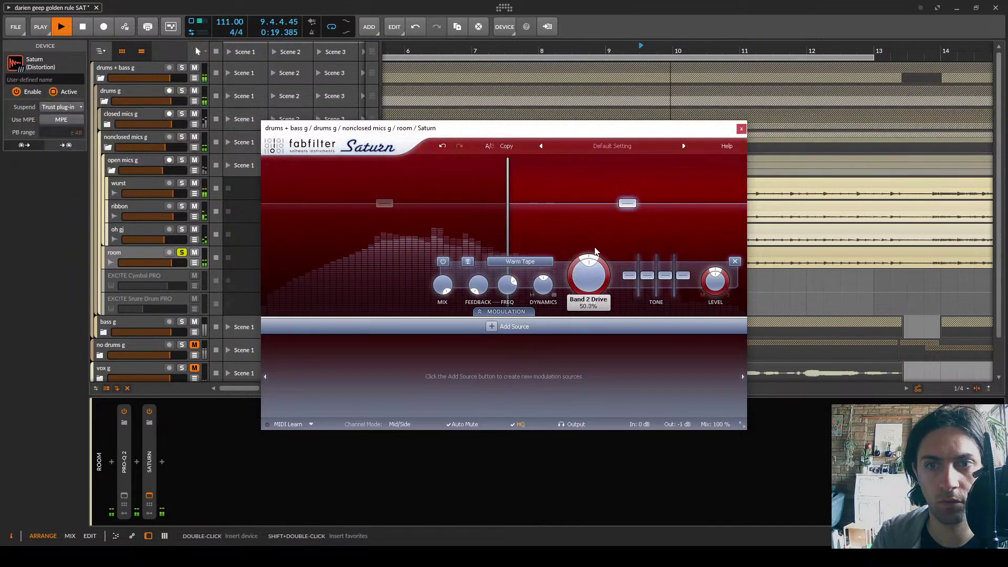
pyautogui.moveTo(591, 281); pyautogui.dragTo(587, 262)
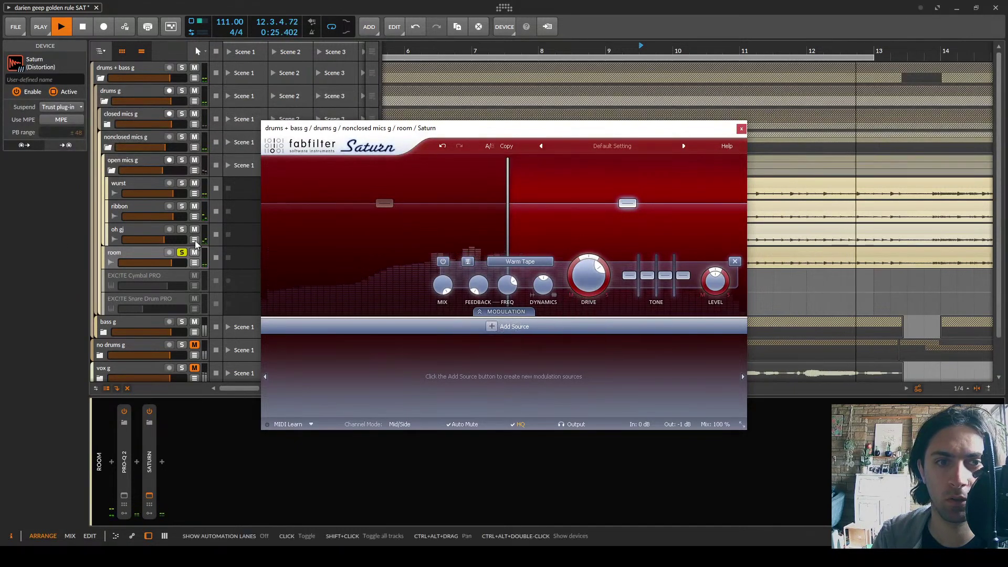
pyautogui.click(741, 129)
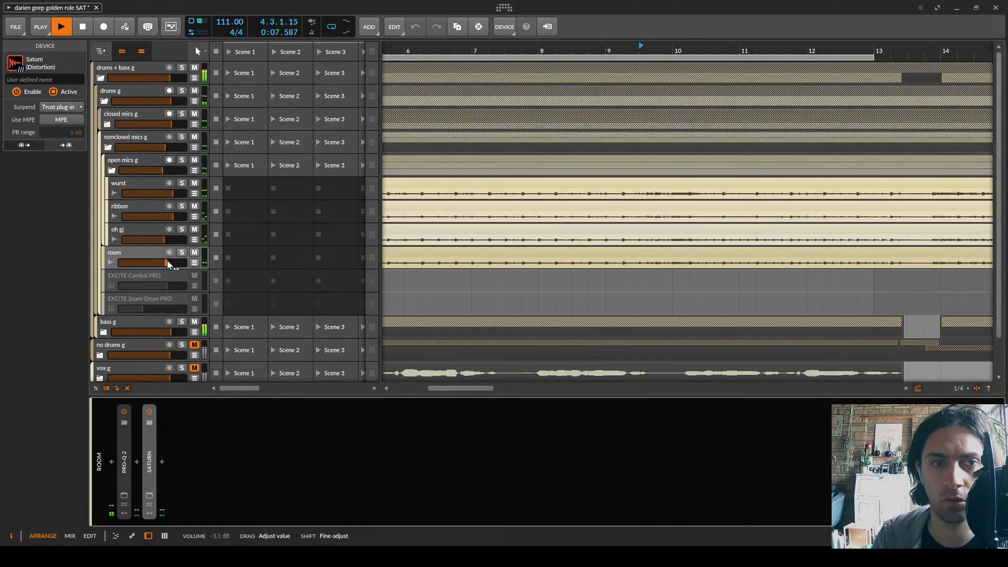
# Collapse open mics g, open the Saturn window of nonclosed mics g, and play back with that group soloed
pyautogui.click(116, 174)
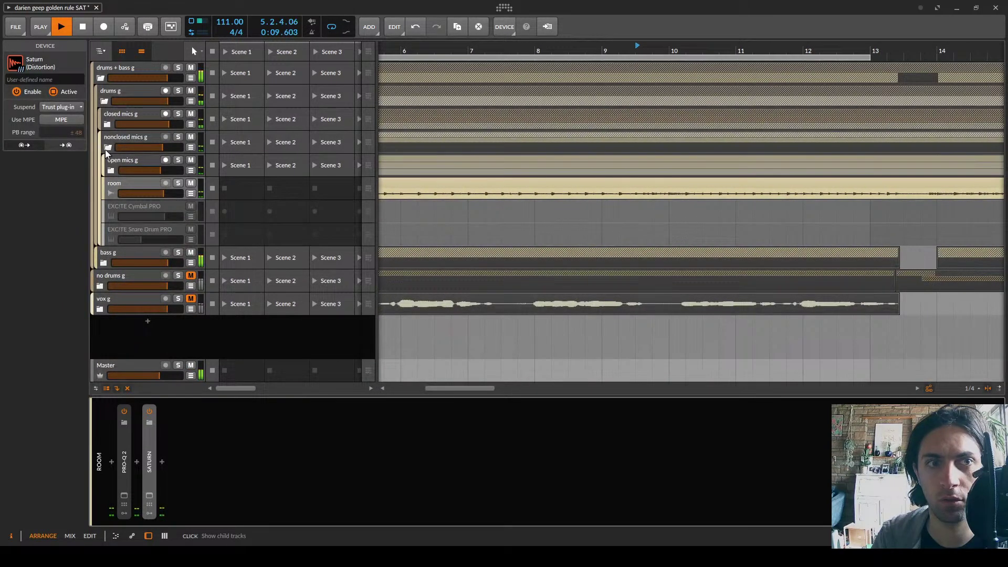
pyautogui.click(135, 142)
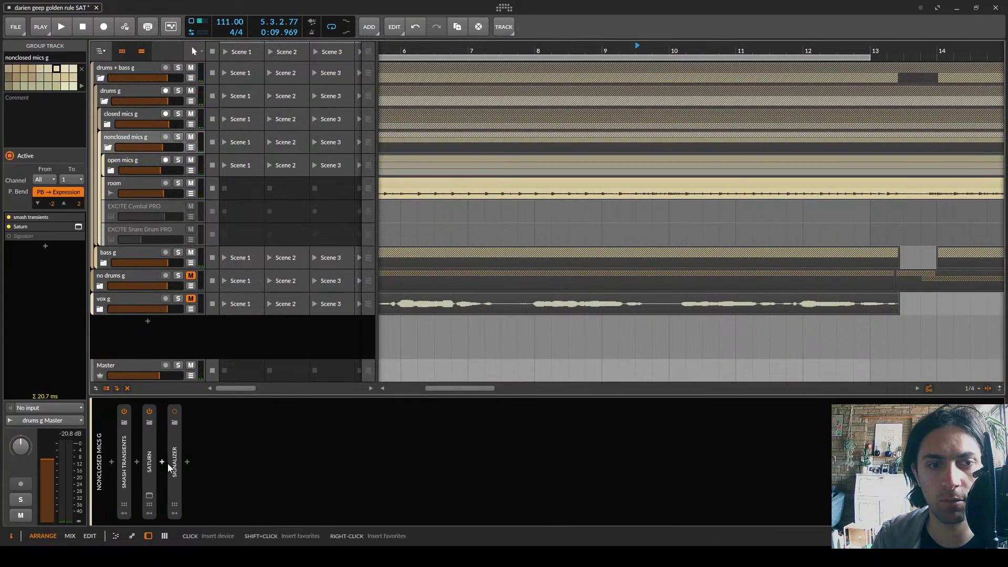
pyautogui.click(150, 491)
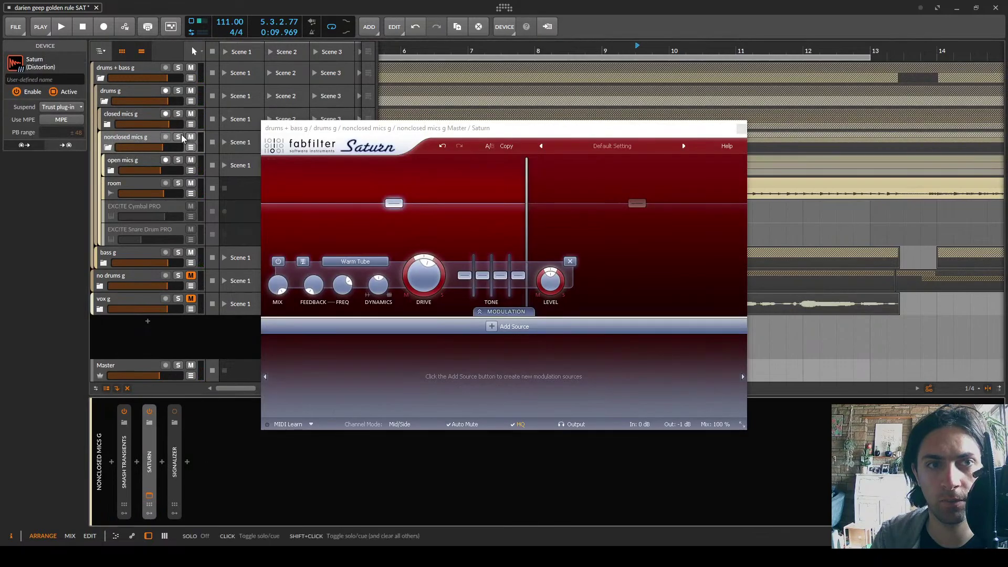
pyautogui.click(179, 137)
pyautogui.press('space')
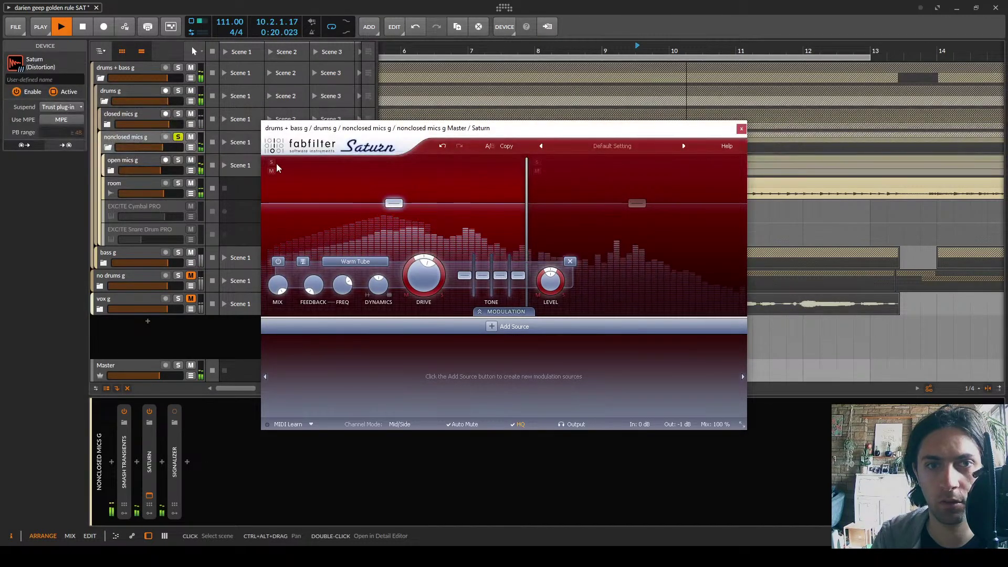
# Lower nonclosed mics g's Saturn drive on band 1 and set it to 17.7% on band 2, auditioning each band in solo
pyautogui.click(272, 163)
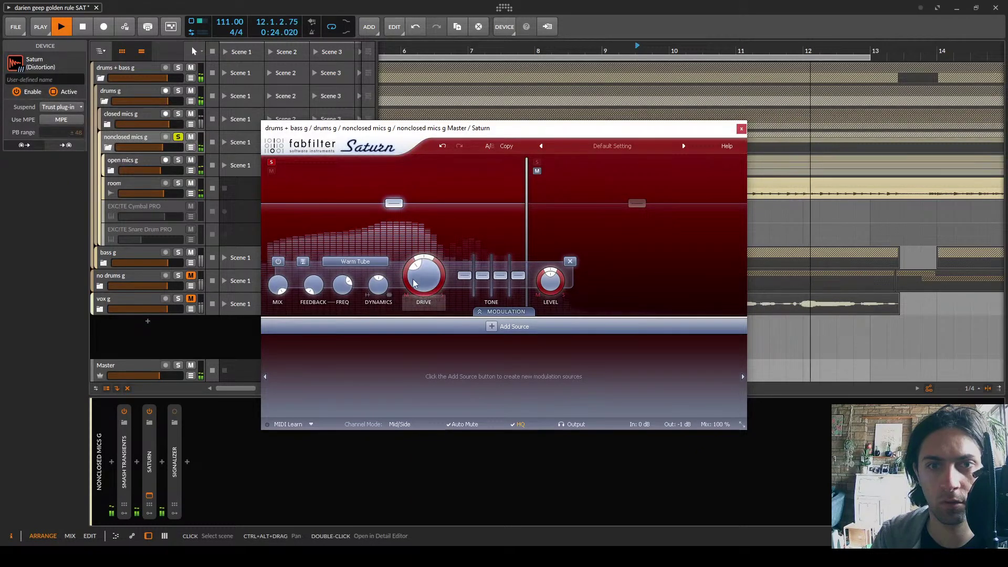
pyautogui.click(272, 163)
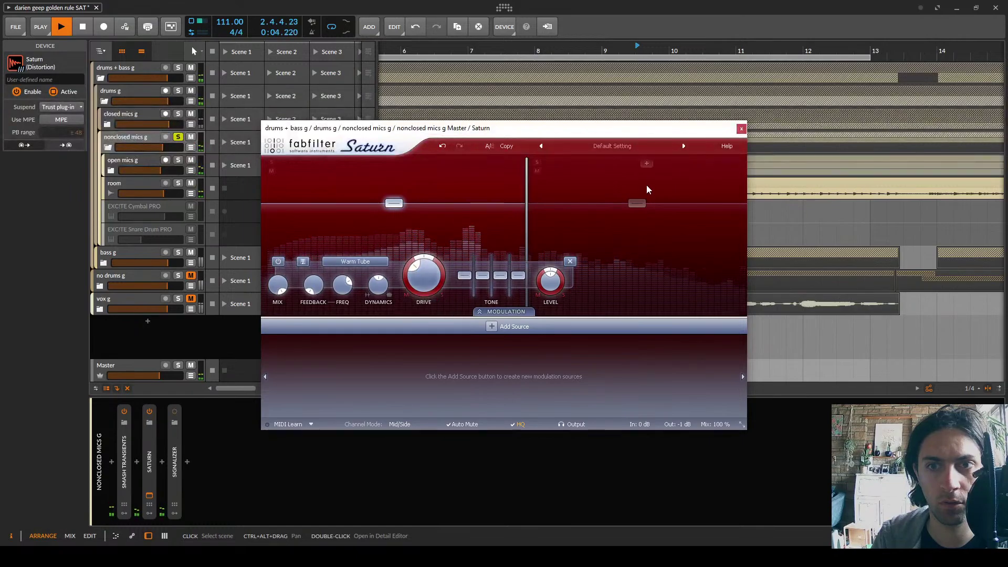
pyautogui.click(537, 162)
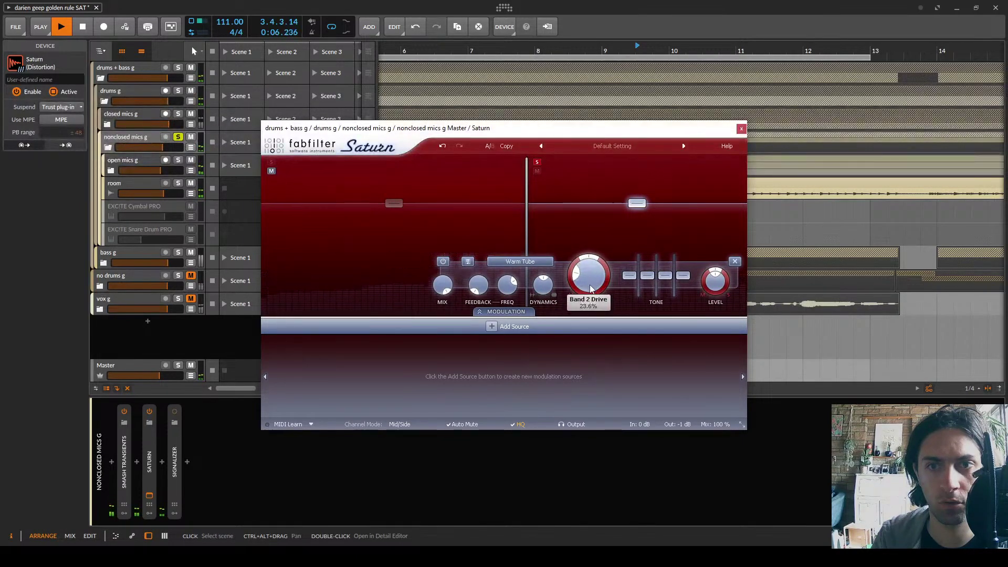
pyautogui.moveTo(592, 281); pyautogui.dragTo(597, 295)
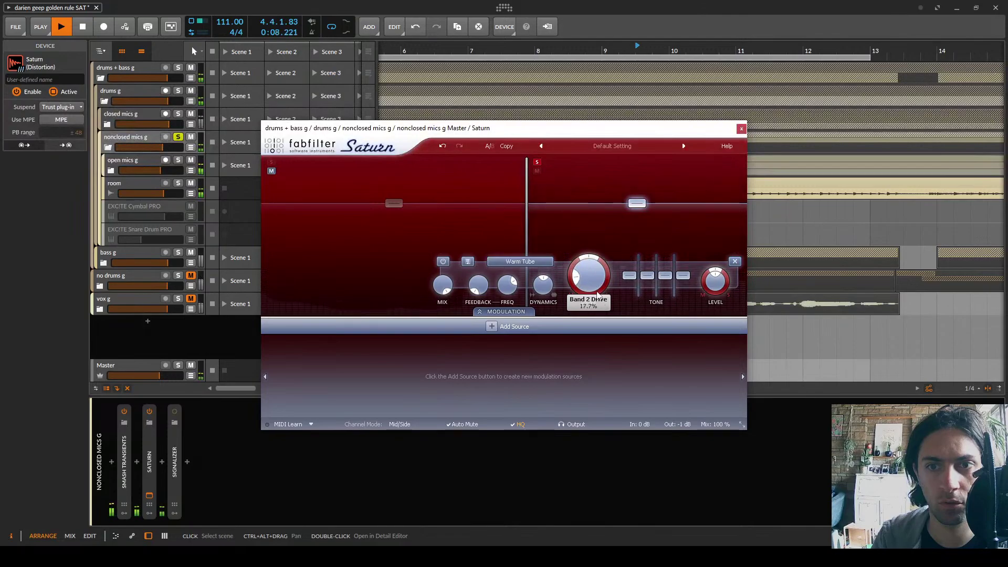
pyautogui.click(537, 162)
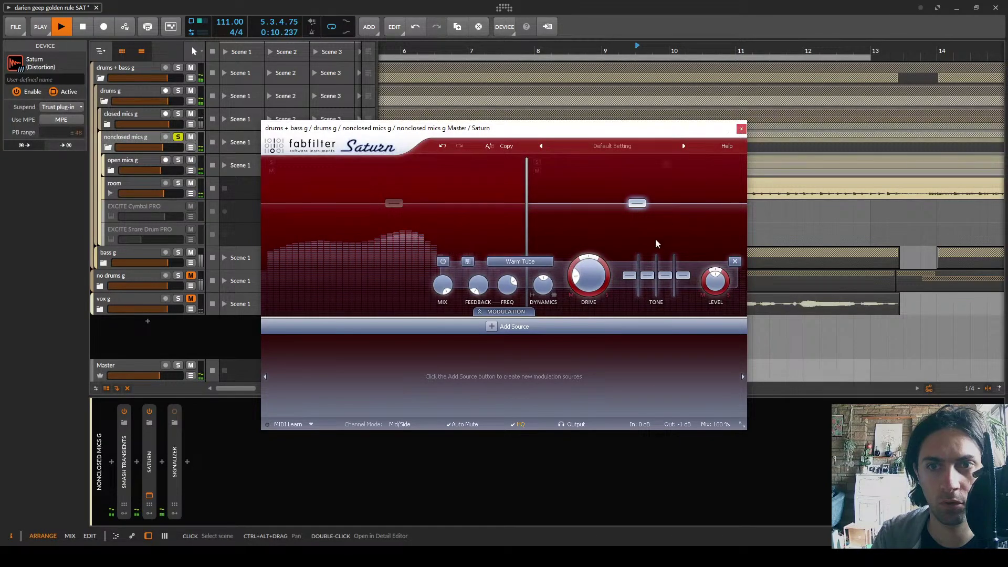
# Set the Band 2 drive of Saturn on nonclosed mics g to 21.9%, and collapse the group
pyautogui.moveTo(588, 276); pyautogui.dragTo(592, 244)
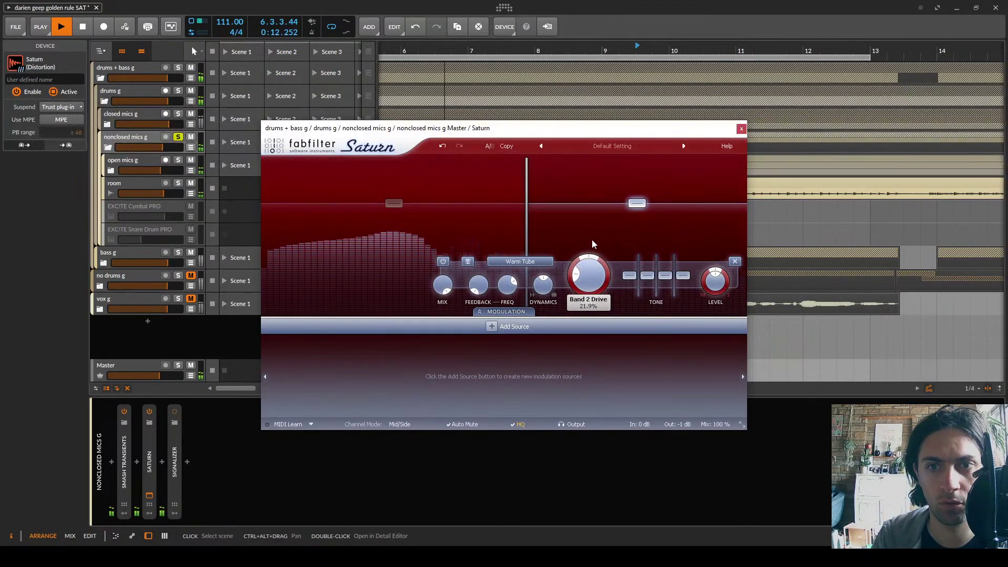
pyautogui.click(740, 128)
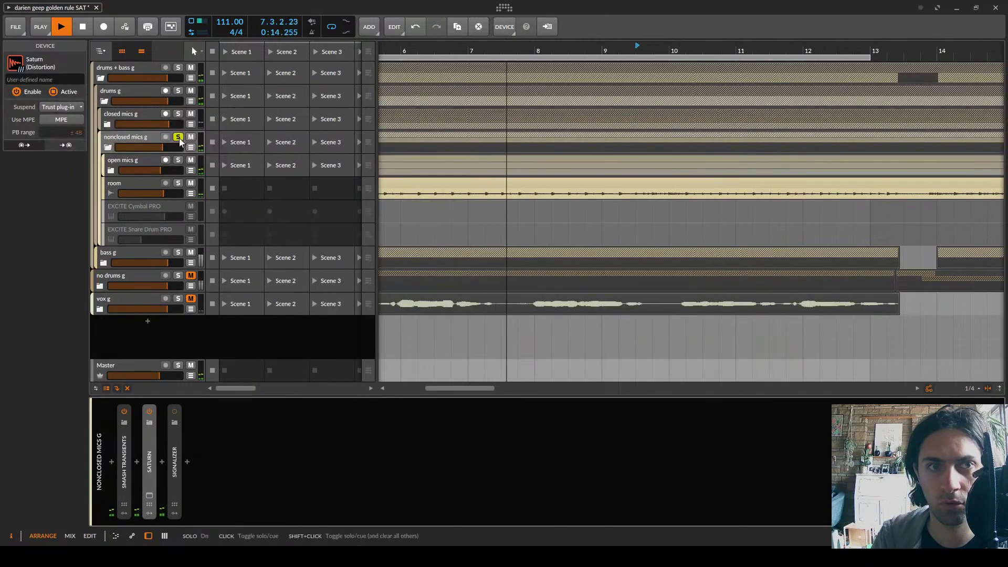
pyautogui.click(108, 148)
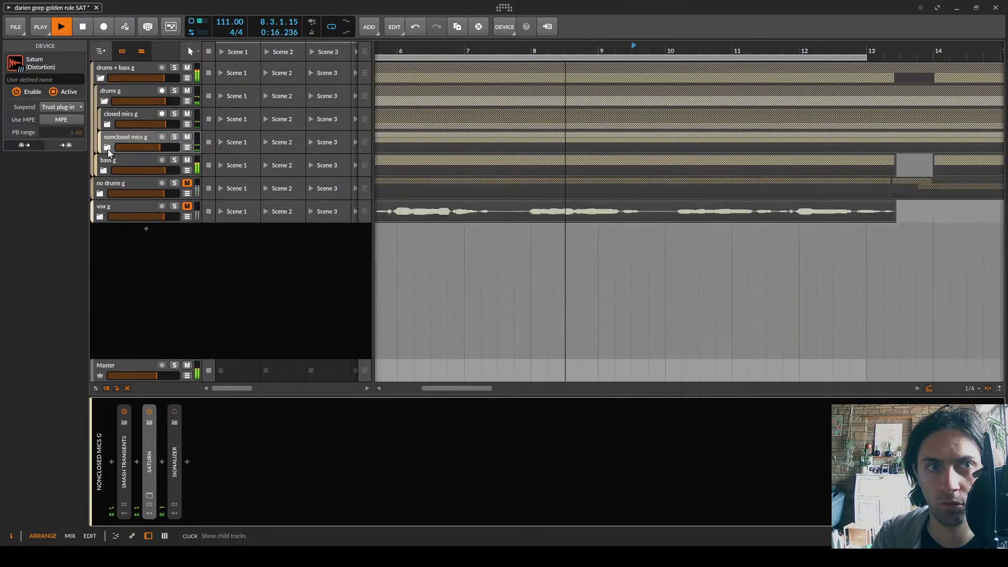
# Solo closed mics g and audition the three bands of its Saturn one at a time
pyautogui.click(114, 119)
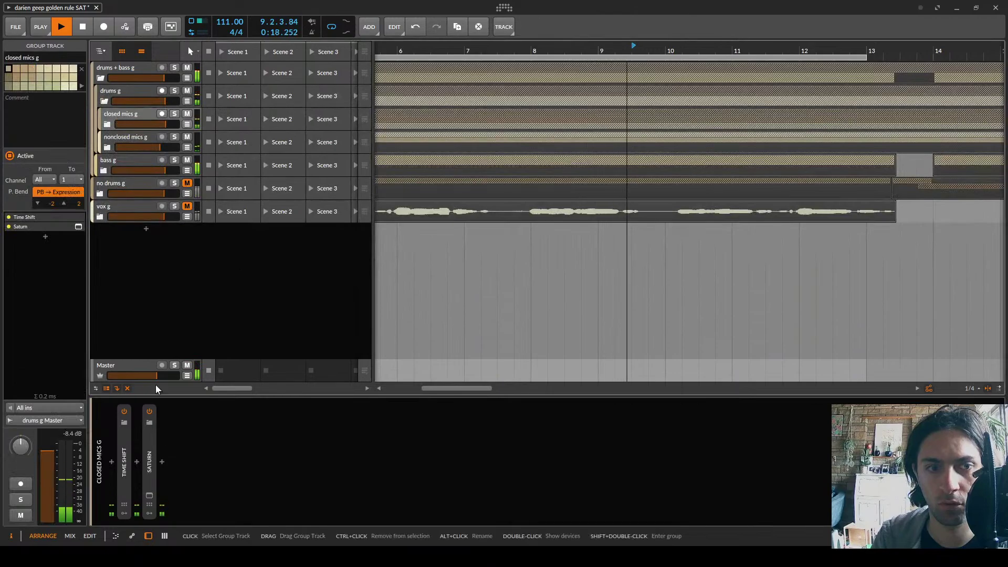
pyautogui.click(149, 495)
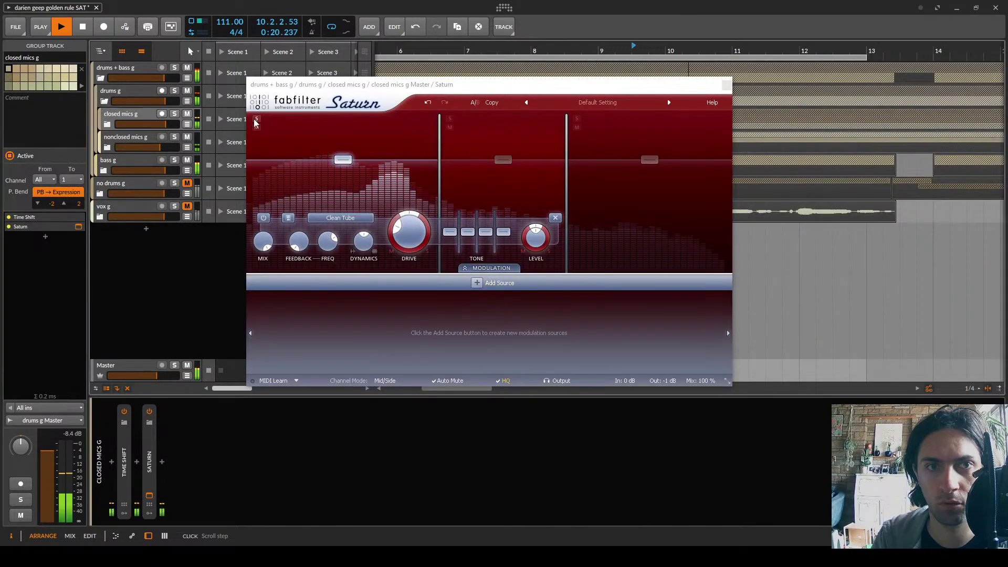
pyautogui.click(174, 114)
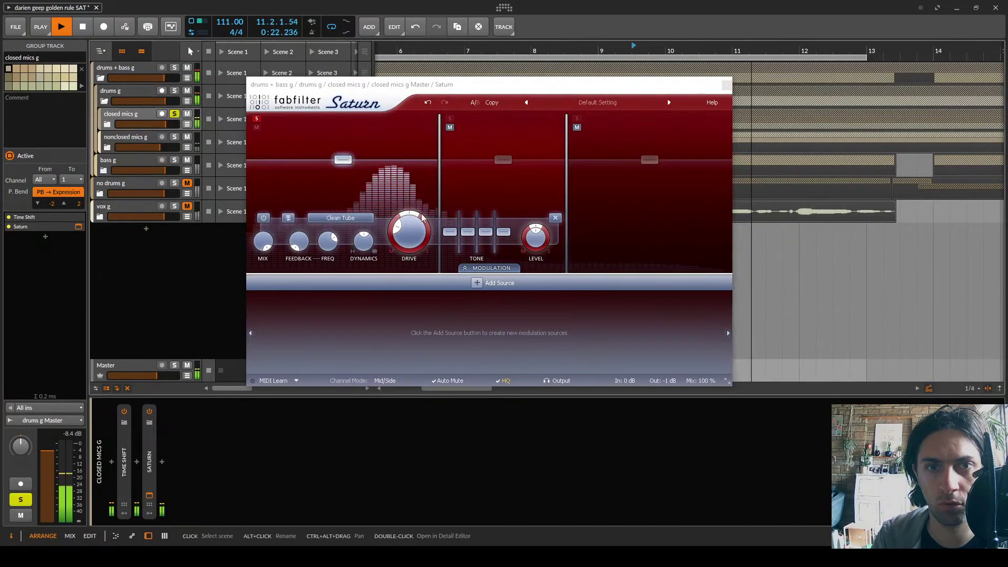
pyautogui.click(256, 118)
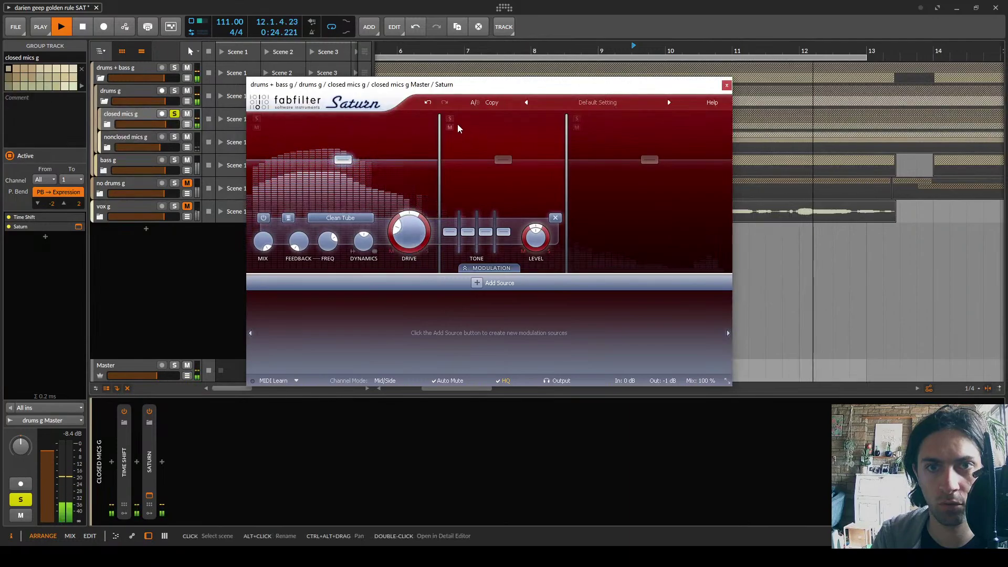
pyautogui.click(450, 119)
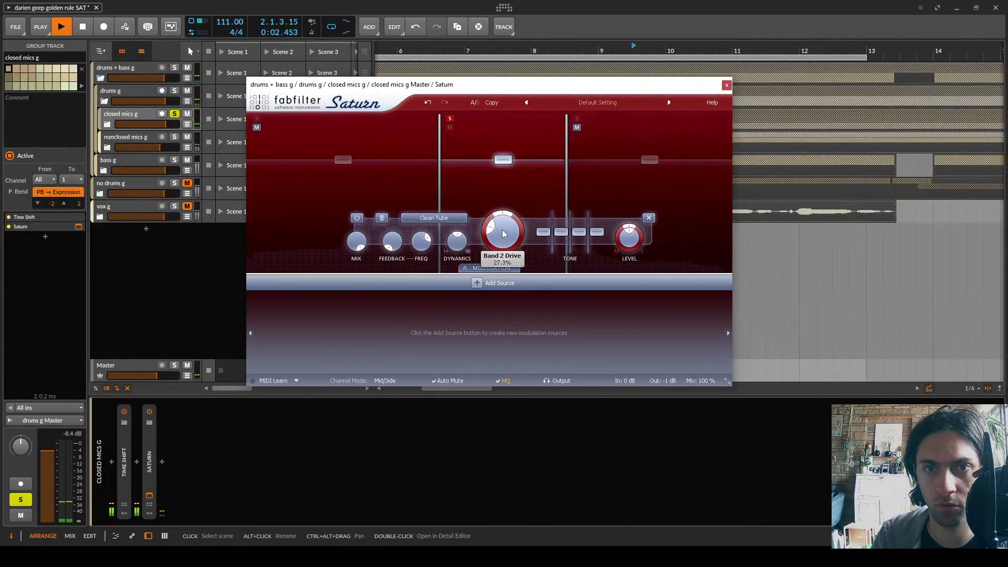
pyautogui.click(576, 119)
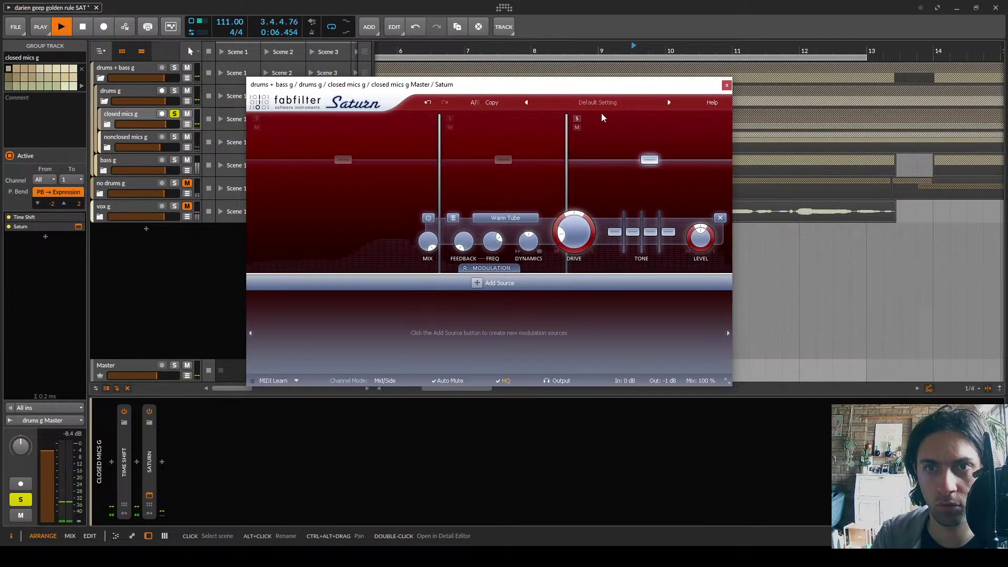
pyautogui.click(726, 85)
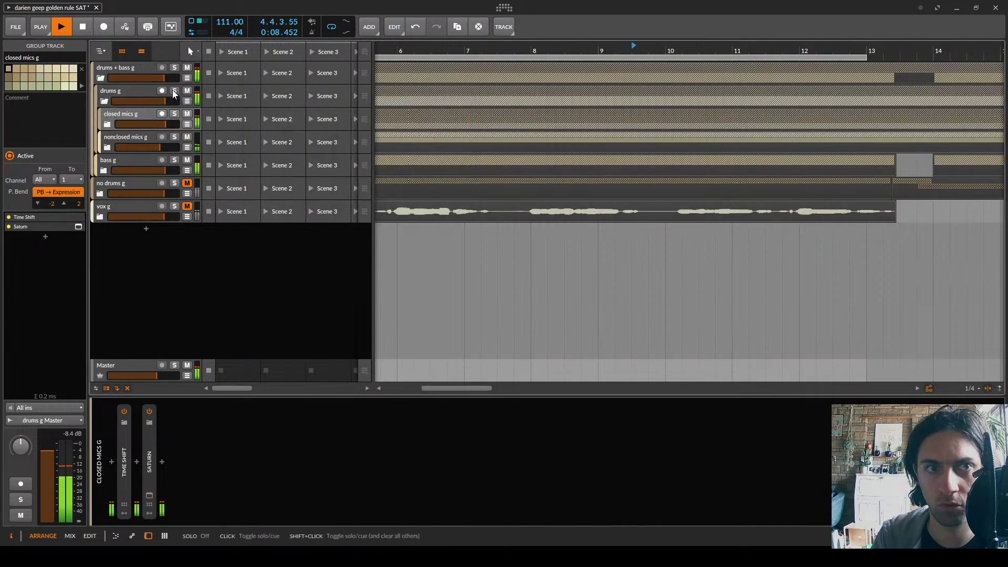
# Solo drums g and set the Band 1 drive in its Saturn to 28.5% while listening to that band alone
pyautogui.click(174, 91)
pyautogui.click(174, 495)
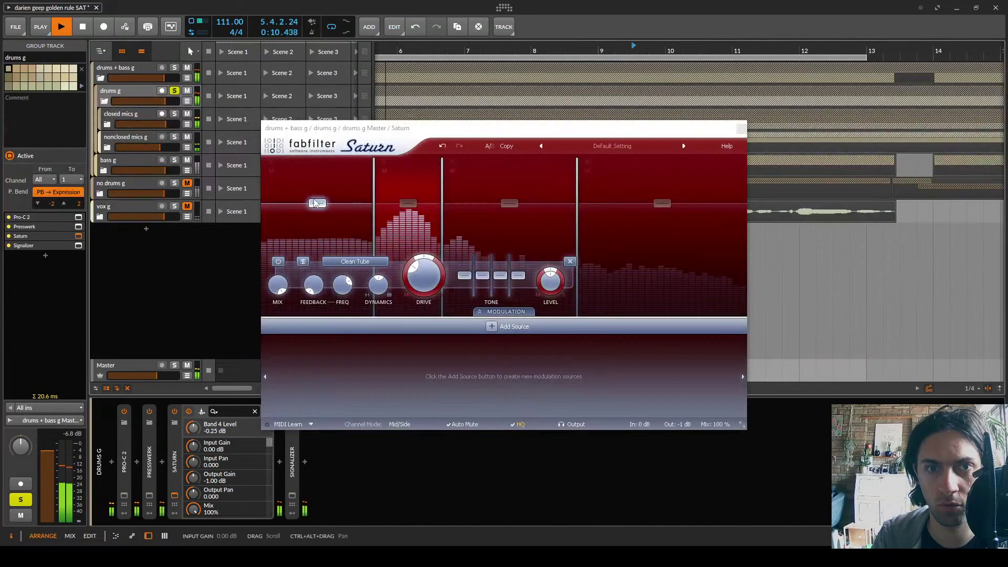
pyautogui.moveTo(426, 284); pyautogui.dragTo(434, 307)
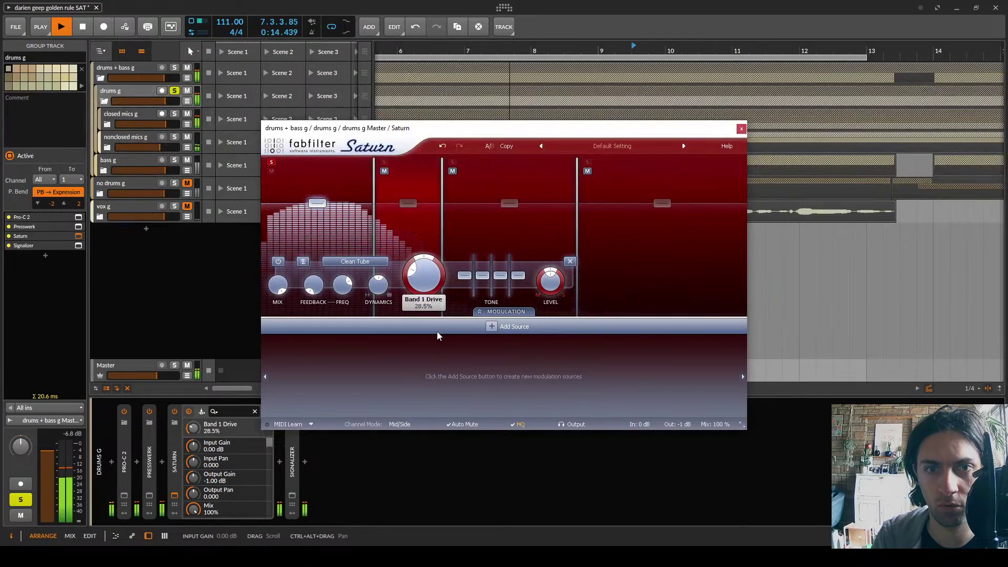
pyautogui.click(271, 163)
# With band 2 soloed in Saturn, raise the crossover between bands 2 and 3 and set the Band 1 drive to 26.6%
pyautogui.click(384, 162)
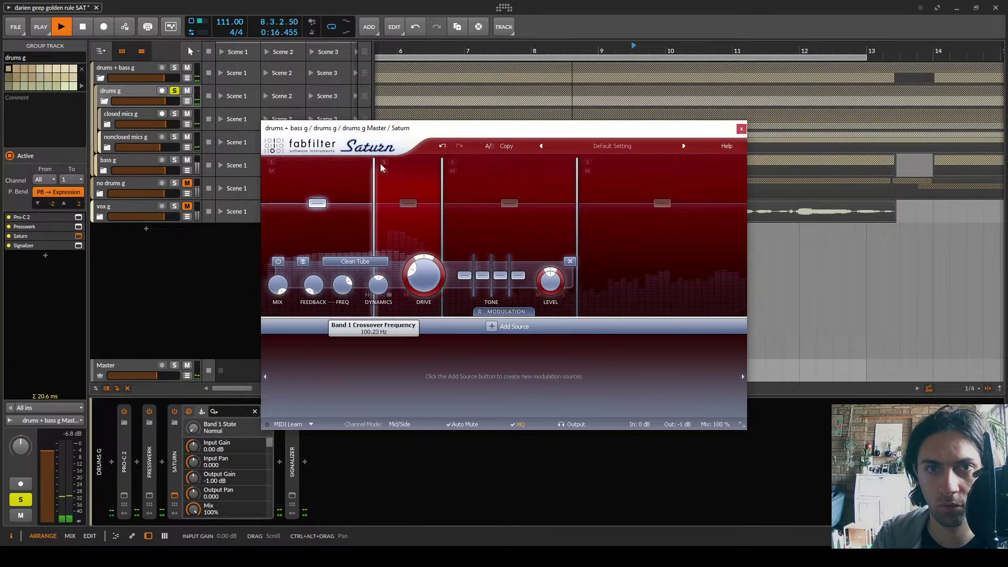
pyautogui.moveTo(441, 225); pyautogui.dragTo(445, 242)
pyautogui.moveTo(425, 284); pyautogui.dragTo(424, 285)
pyautogui.moveTo(446, 242); pyautogui.dragTo(472, 231)
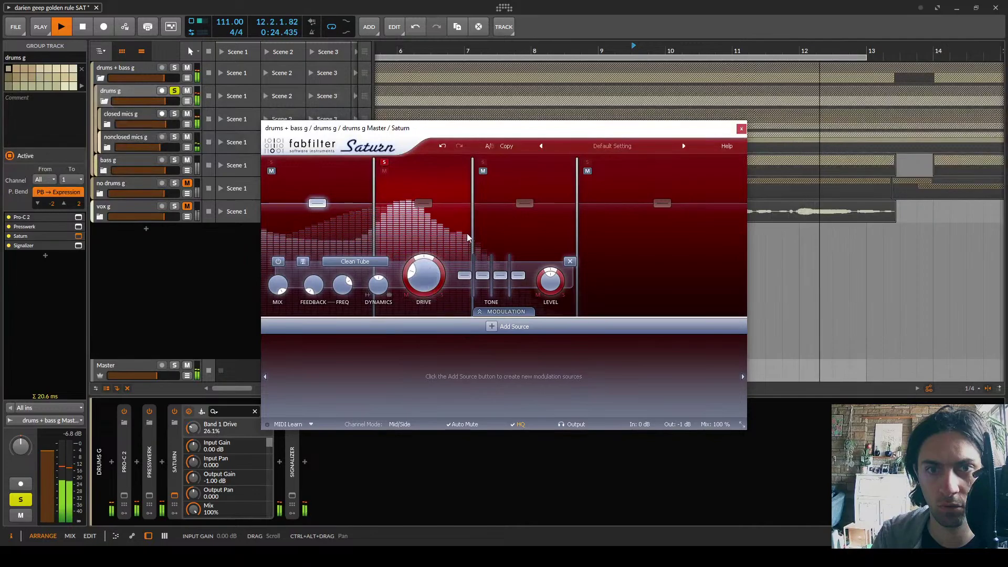
pyautogui.moveTo(429, 277); pyautogui.dragTo(426, 275)
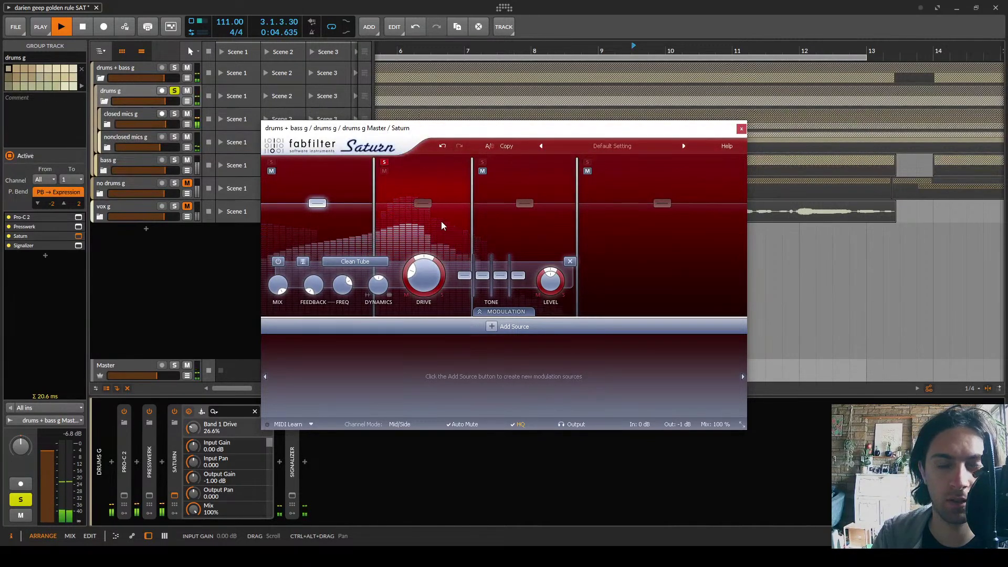
pyautogui.click(383, 162)
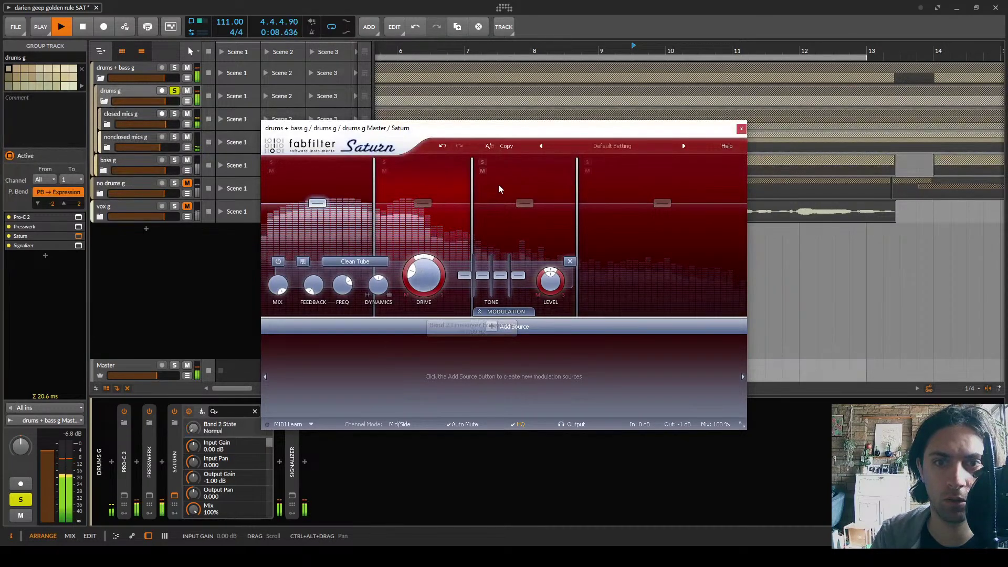
# With band 3 soloed, move its upper crossover slightly higher and lower its drive
pyautogui.click(482, 162)
pyautogui.moveTo(576, 202)
pyautogui.mouseDown()
pyautogui.moveTo(598, 202)
pyautogui.moveTo(586, 202)
pyautogui.mouseUp()
pyautogui.moveTo(529, 276); pyautogui.dragTo(544, 368)
pyautogui.click(482, 162)
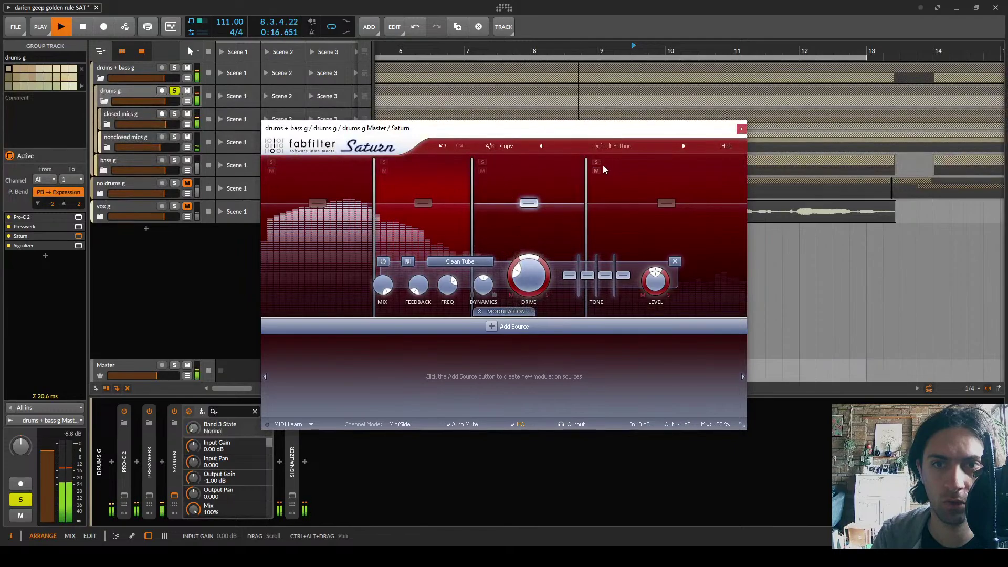
# Lower the drive of the soloed band 4 slightly, and return drums g to playing unsoloed with Saturn closed
pyautogui.click(596, 162)
pyautogui.click(660, 202)
pyautogui.moveTo(588, 274)
pyautogui.mouseDown()
pyautogui.moveTo(591, 297)
pyautogui.moveTo(589, 287)
pyautogui.mouseUp()
pyautogui.click(596, 162)
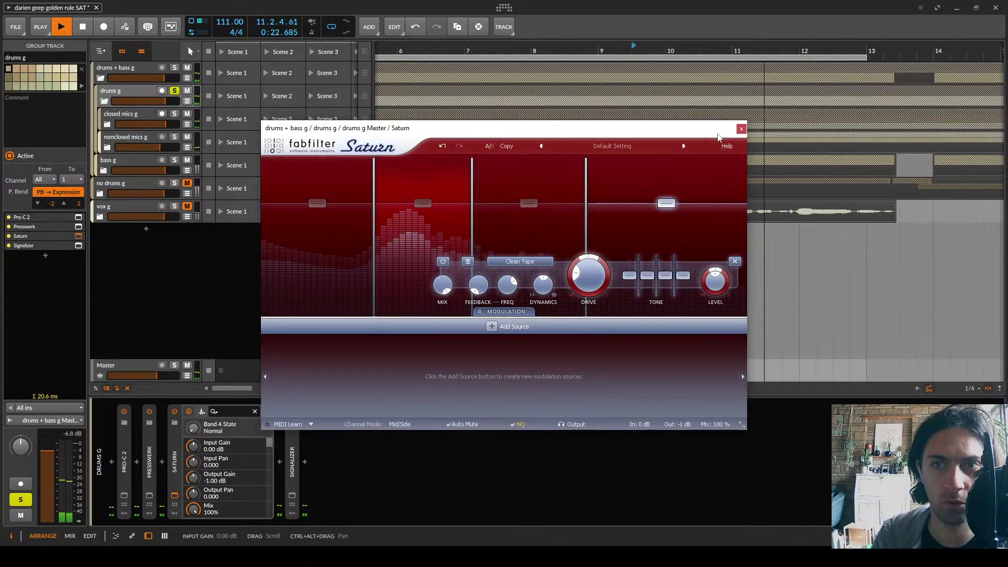
pyautogui.click(741, 129)
pyautogui.click(172, 93)
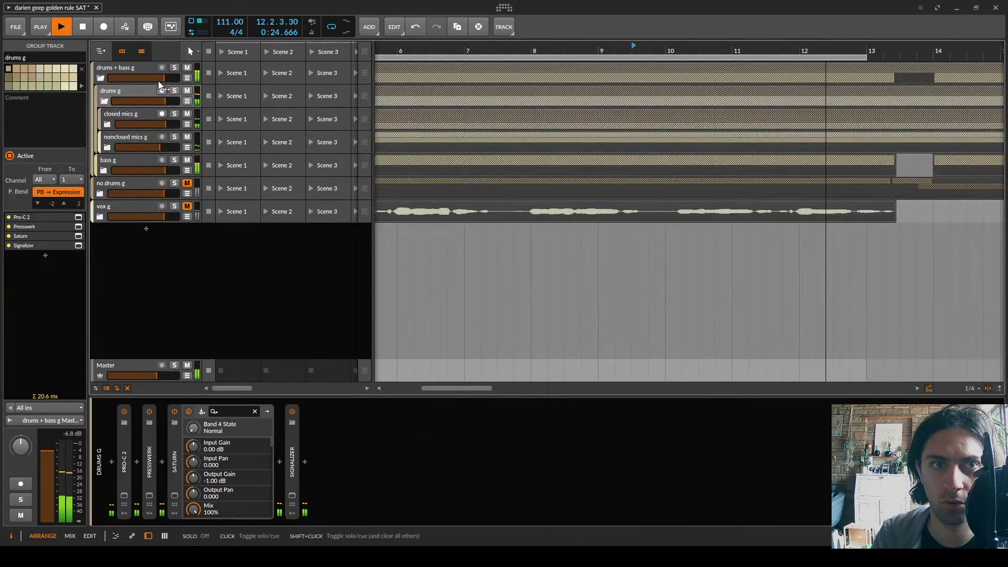
# Unmute no drums g and collapse drums + bass g, checking the child tracks of no drums g
pyautogui.click(105, 75)
pyautogui.click(187, 183)
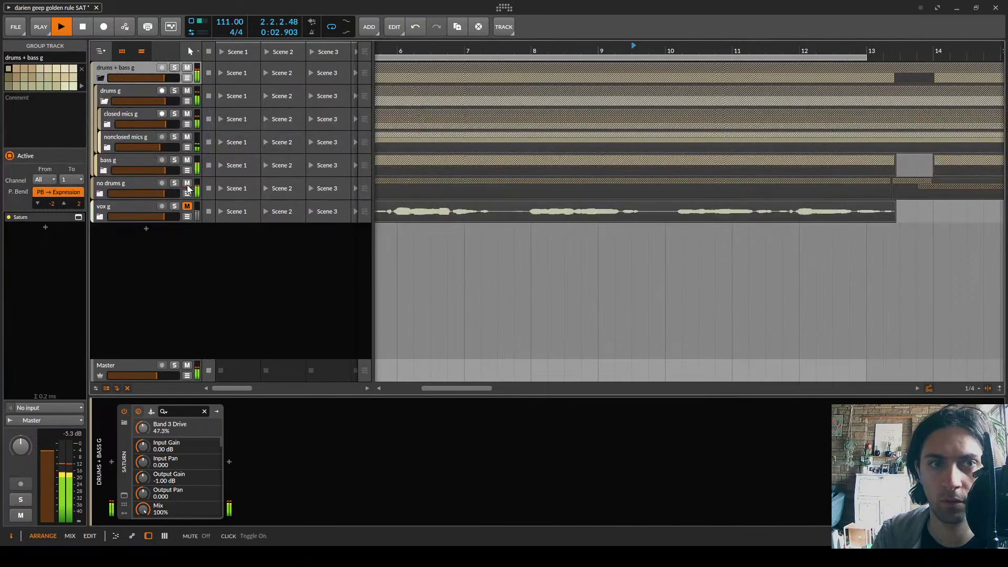
pyautogui.click(99, 78)
pyautogui.scroll(-6, 497, 134)
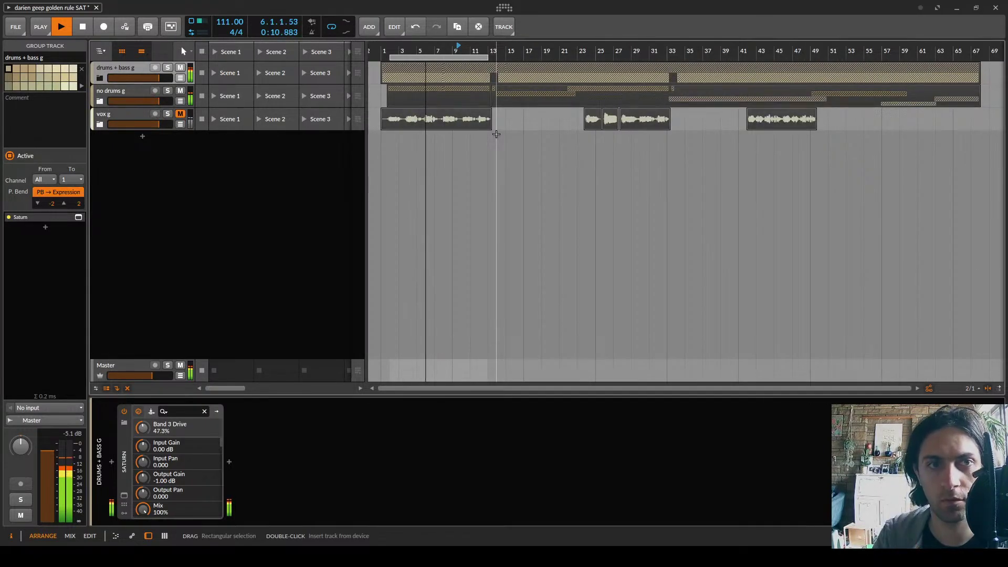
pyautogui.click(100, 101)
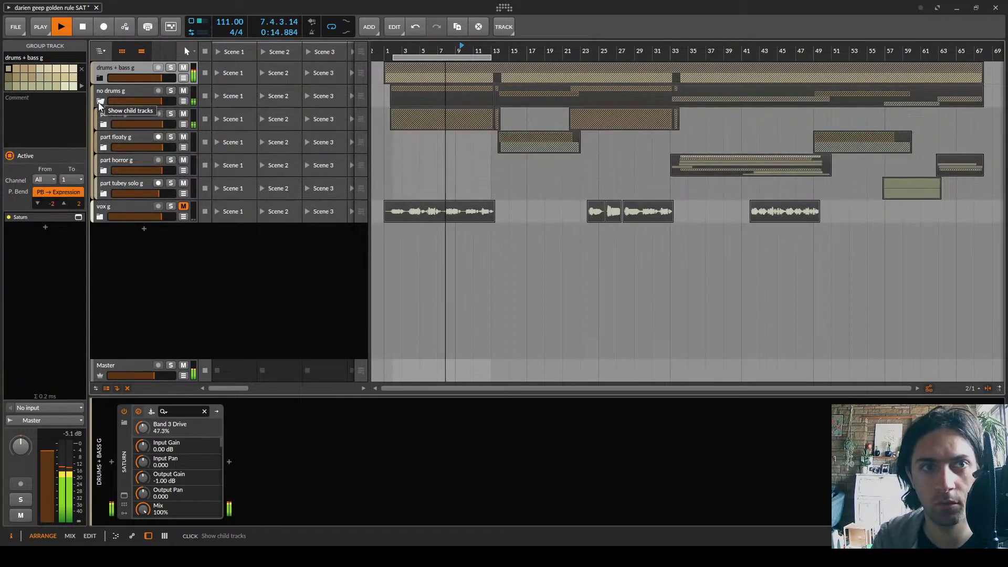
pyautogui.click(100, 102)
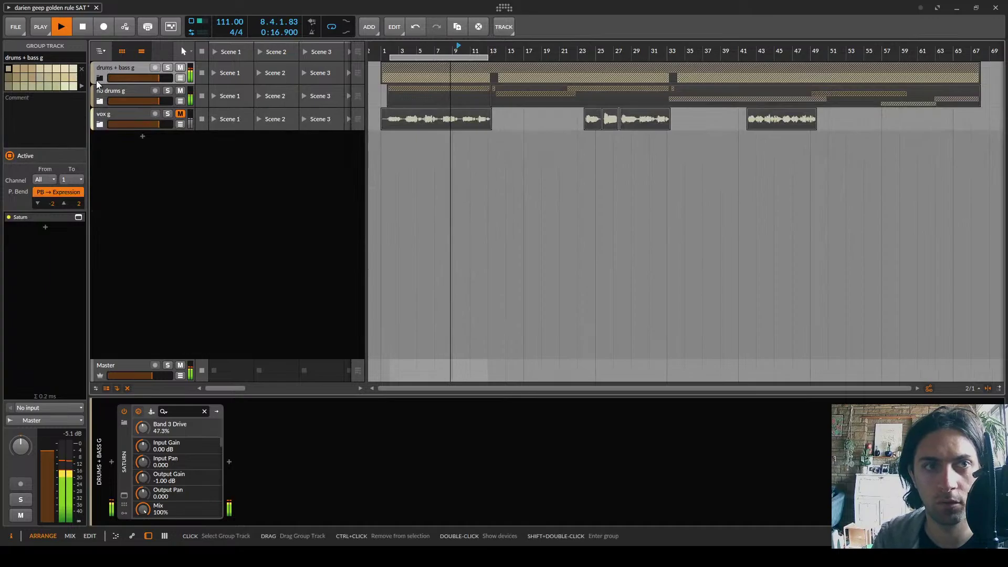
# Expand drums + bass g, select drums g, and save the project while collecting files outside the project folder
pyautogui.click(99, 78)
pyautogui.click(104, 101)
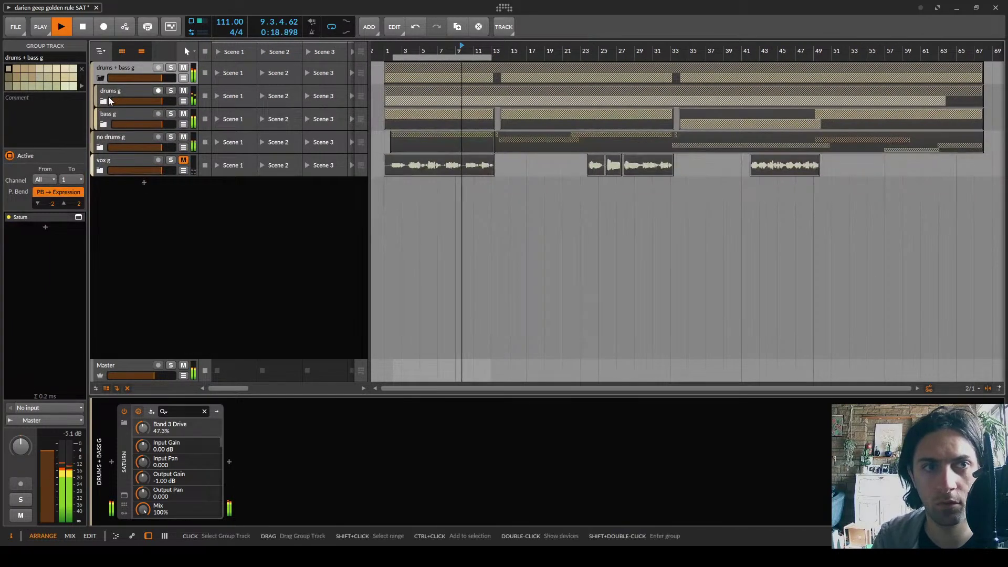
pyautogui.click(118, 89)
pyautogui.hotkey('ctrl', 's')
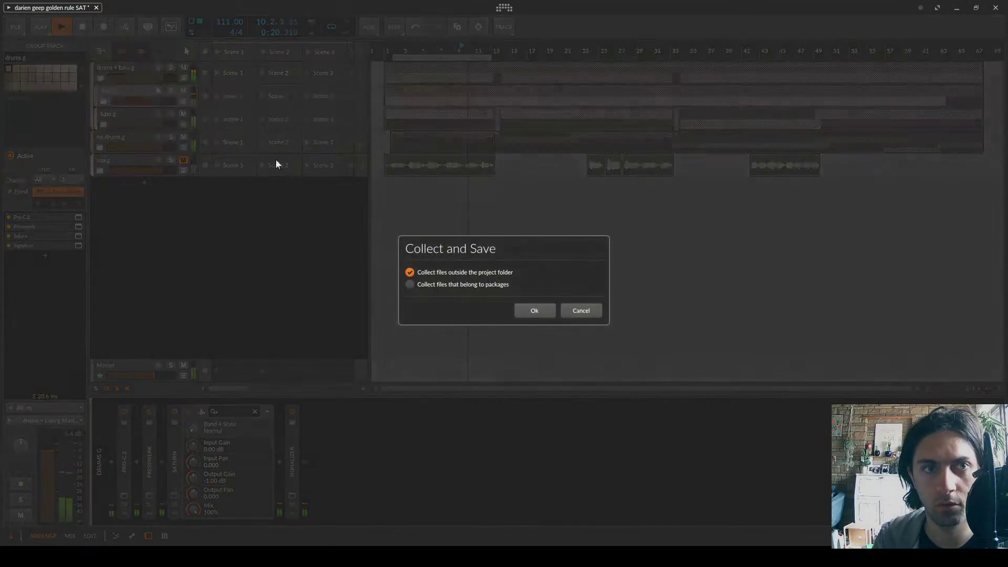
pyautogui.click(531, 309)
# Show the child tracks of drums g and solo the group
pyautogui.click(122, 101)
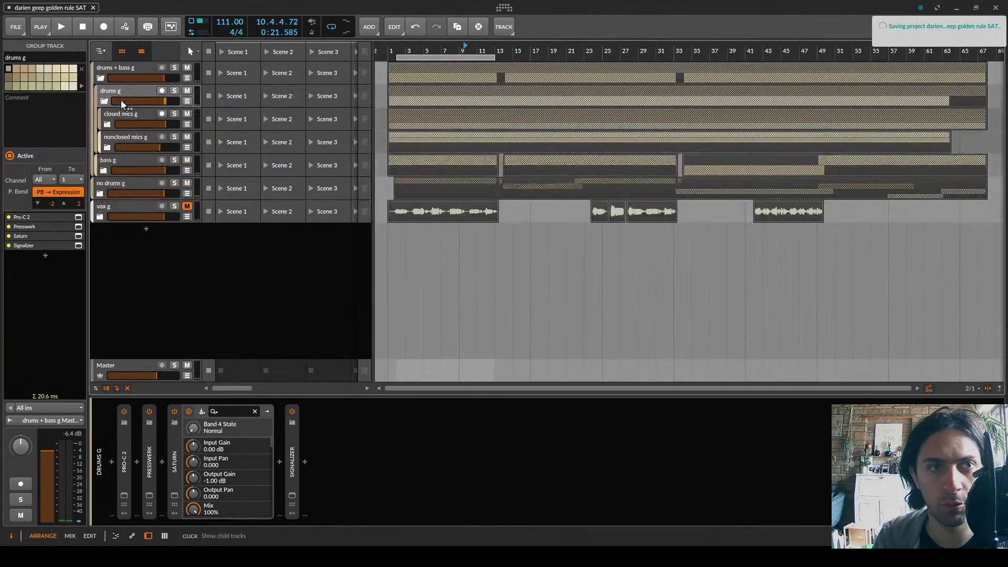
pyautogui.press('s')
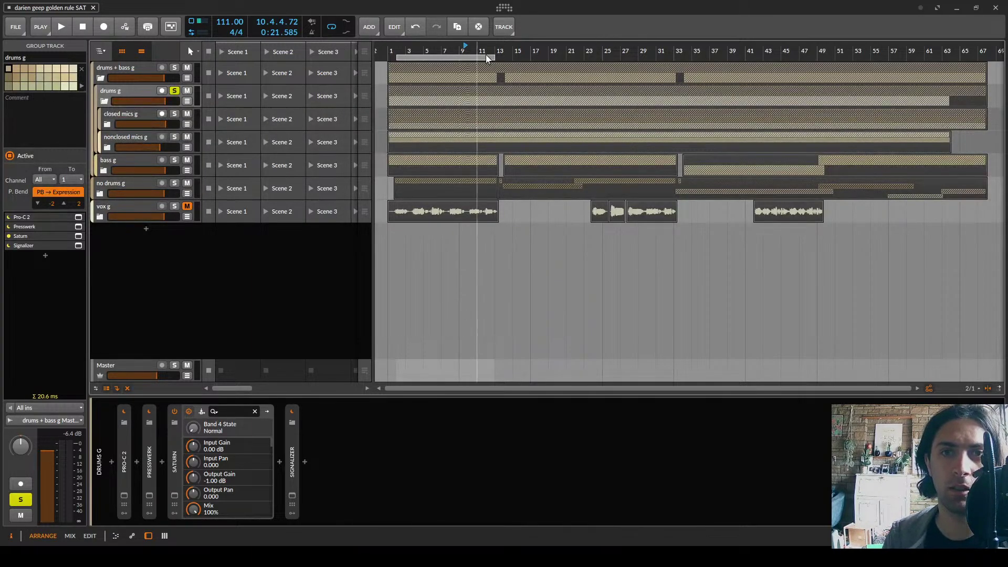
# Stretch the loop region over the whole song, from position 1.1.1.00 with length 67.0.0.00, and save the project
pyautogui.moveTo(494, 57); pyautogui.dragTo(996, 153)
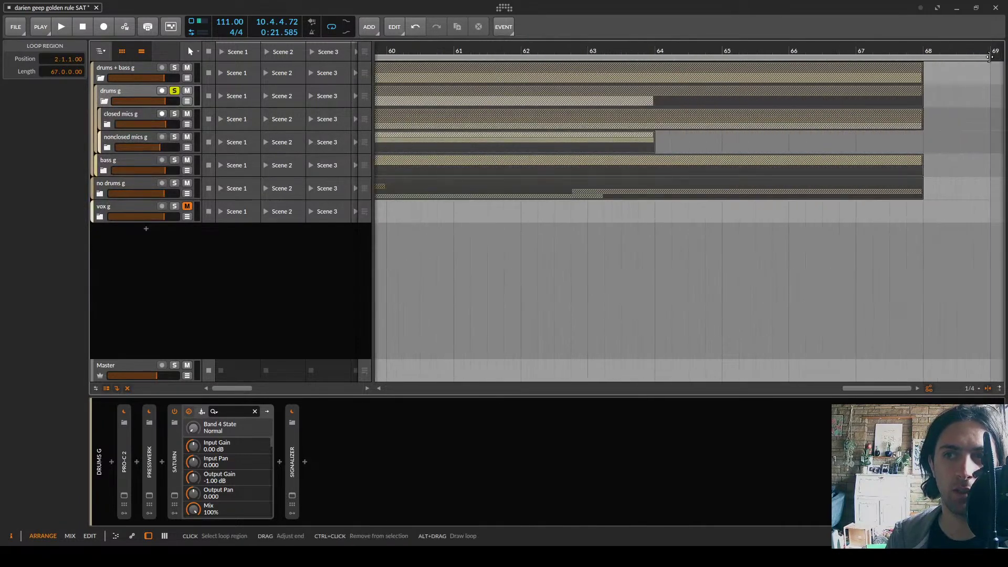
pyautogui.moveTo(988, 57); pyautogui.dragTo(925, 59)
pyautogui.scroll(-5, 917, 90)
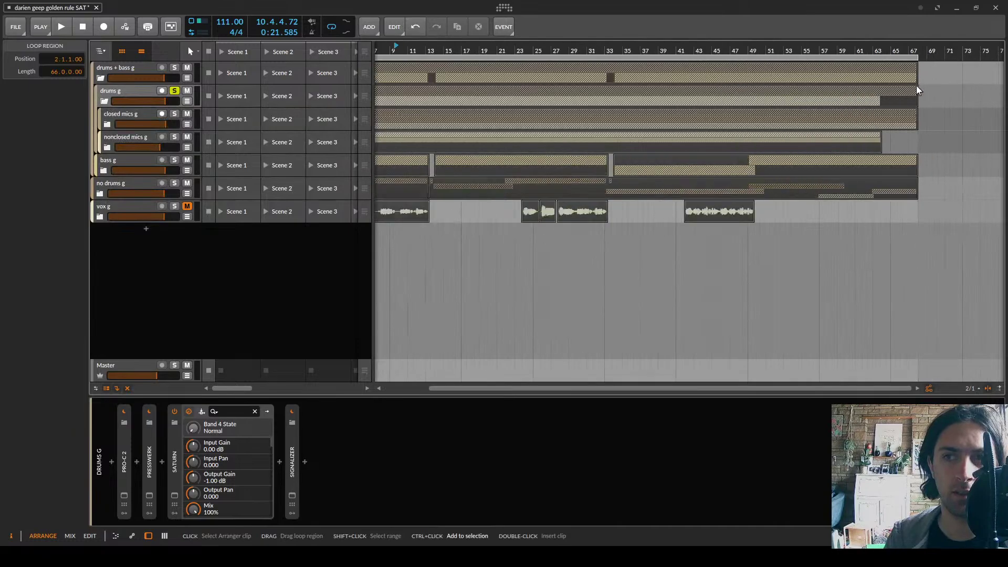
pyautogui.scroll(-3, 917, 90)
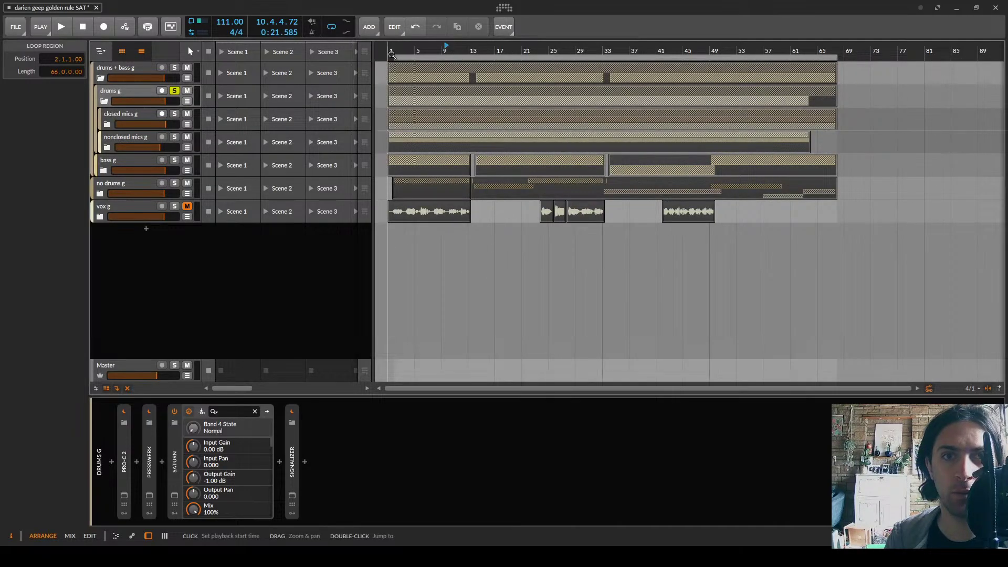
pyautogui.moveTo(398, 61); pyautogui.dragTo(385, 56)
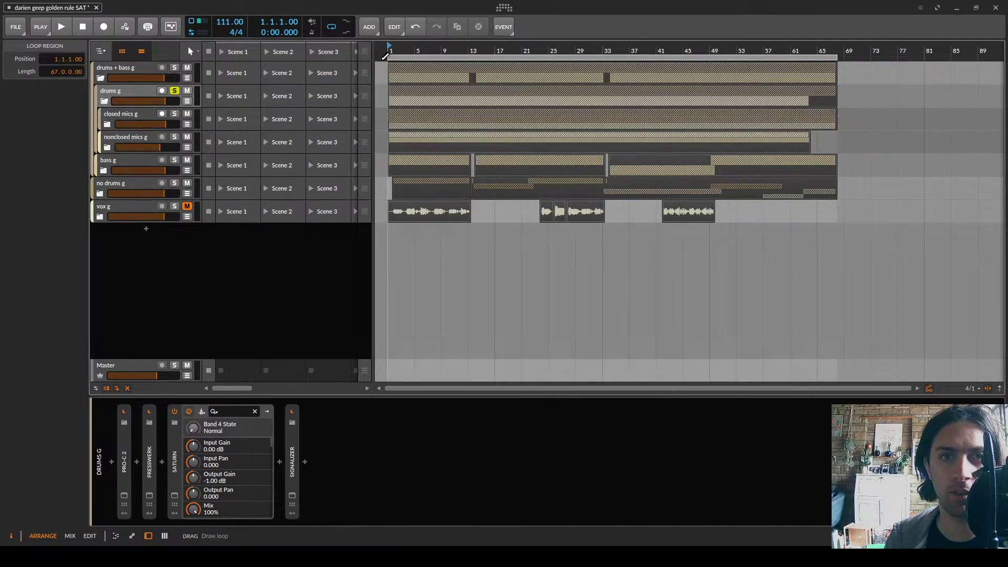
pyautogui.hotkey('ctrl', 's')
pyautogui.click(526, 308)
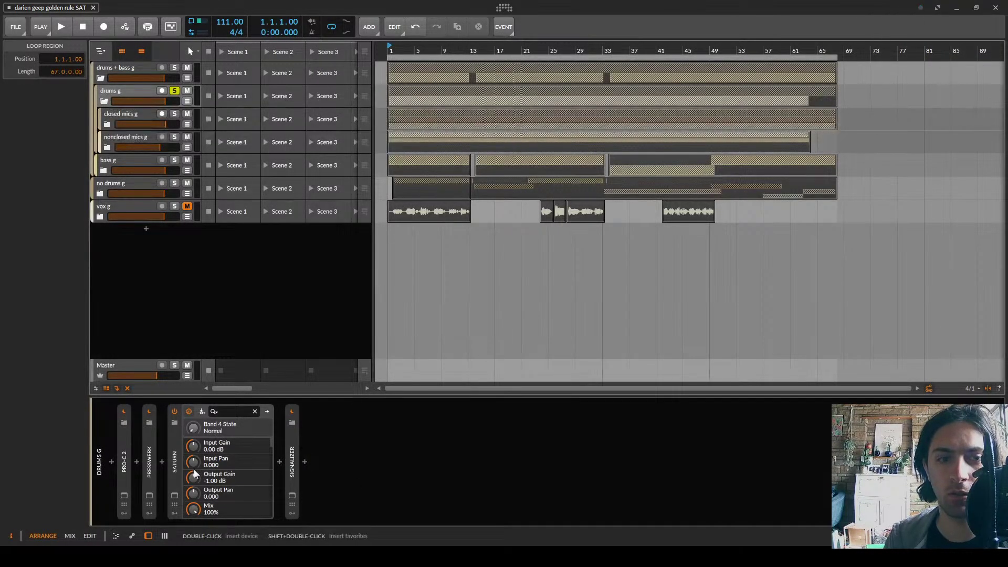
# Insert a second Presswerk between Saturn and Signalizer in the drums g device chain
pyautogui.doubleClick(175, 454)
pyautogui.click(187, 462)
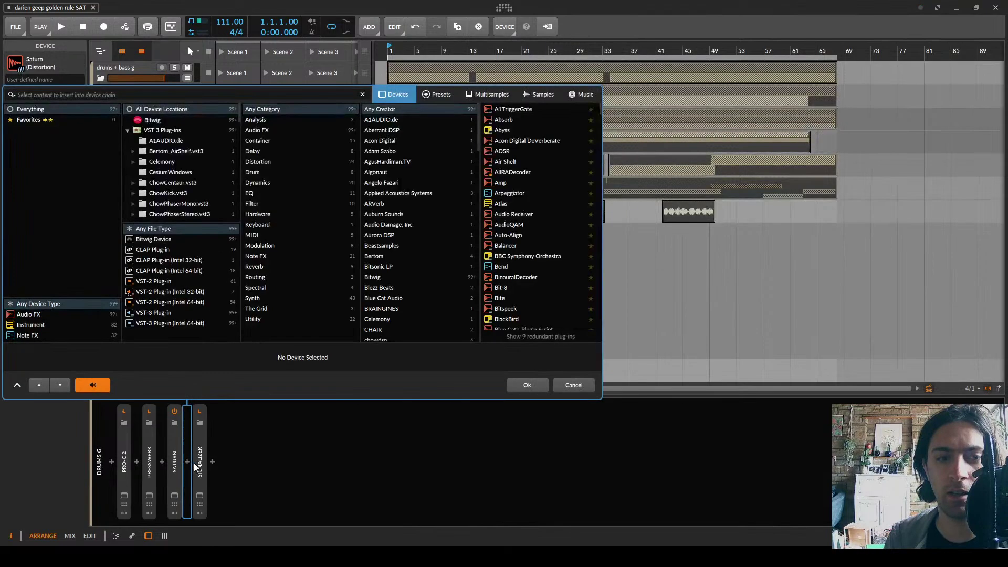
pyautogui.write('pross')
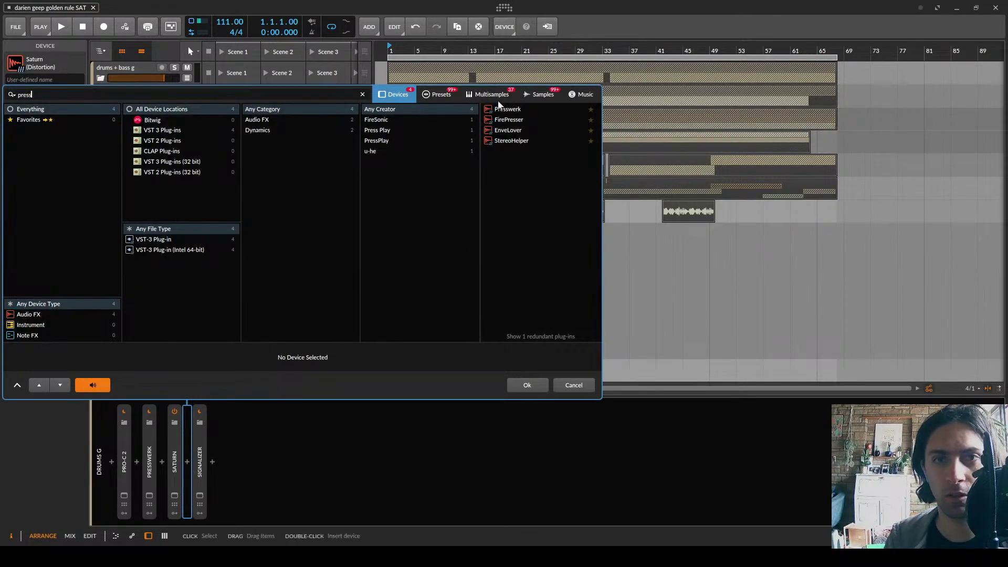
pyautogui.doubleClick(504, 110)
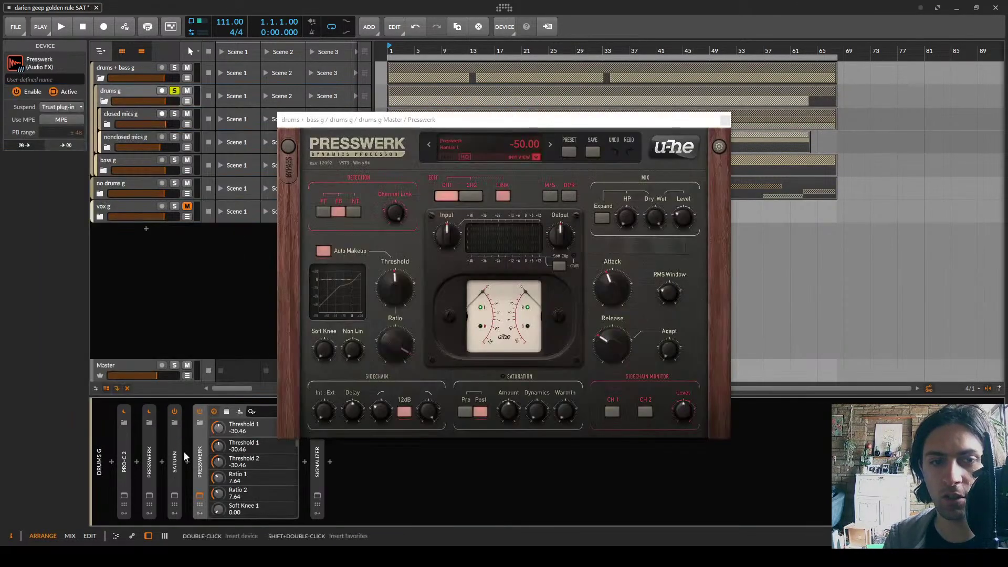
# Insert an FX Layer after Saturn, move the second Presswerk into it as a soloed layer, and start playback
pyautogui.click(187, 461)
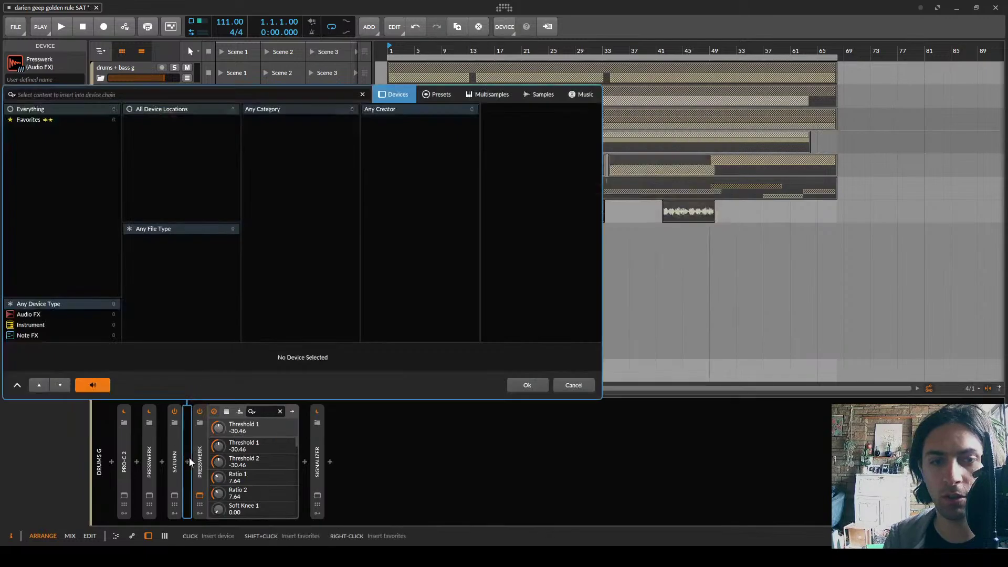
pyautogui.write('layer')
pyautogui.doubleClick(506, 108)
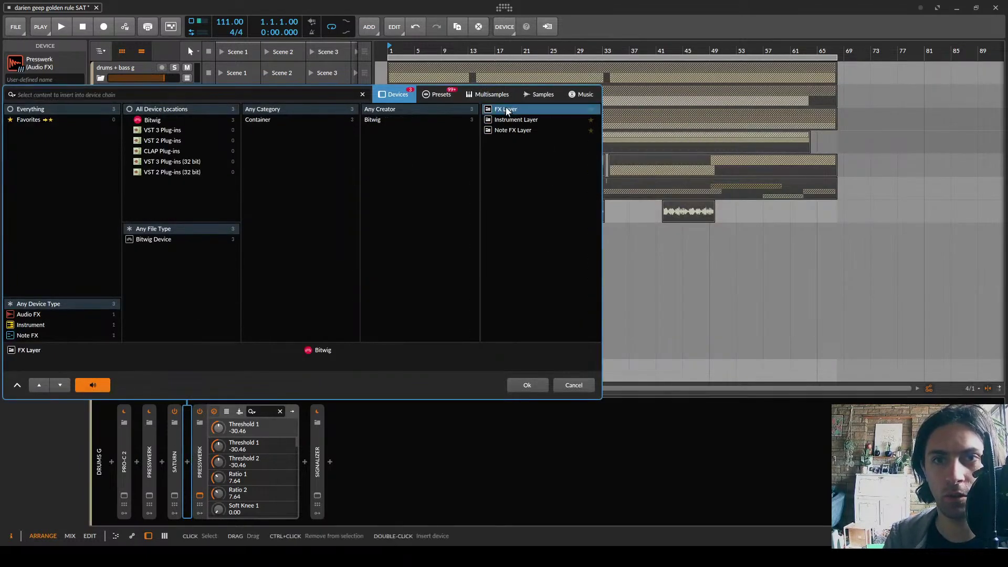
pyautogui.moveTo(345, 464); pyautogui.dragTo(240, 437)
pyautogui.press('space')
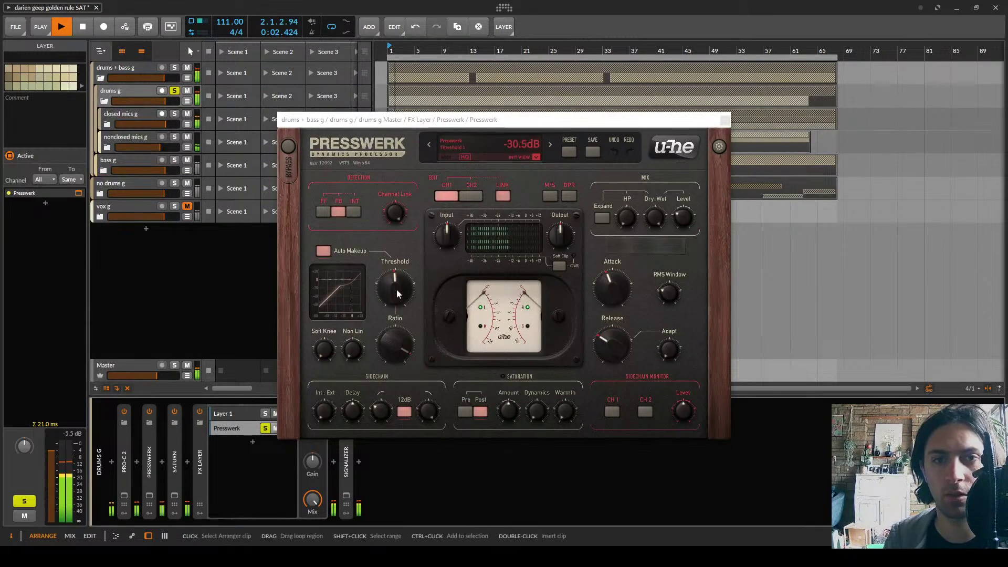
# Increase Presswerk's release and ratio and lower its threshold to -32.3 dB while the drums play
pyautogui.moveTo(609, 289); pyautogui.dragTo(609, 291)
pyautogui.moveTo(609, 342); pyautogui.dragTo(609, 292)
pyautogui.moveTo(608, 285)
pyautogui.moveTo(391, 347); pyautogui.dragTo(391, 302)
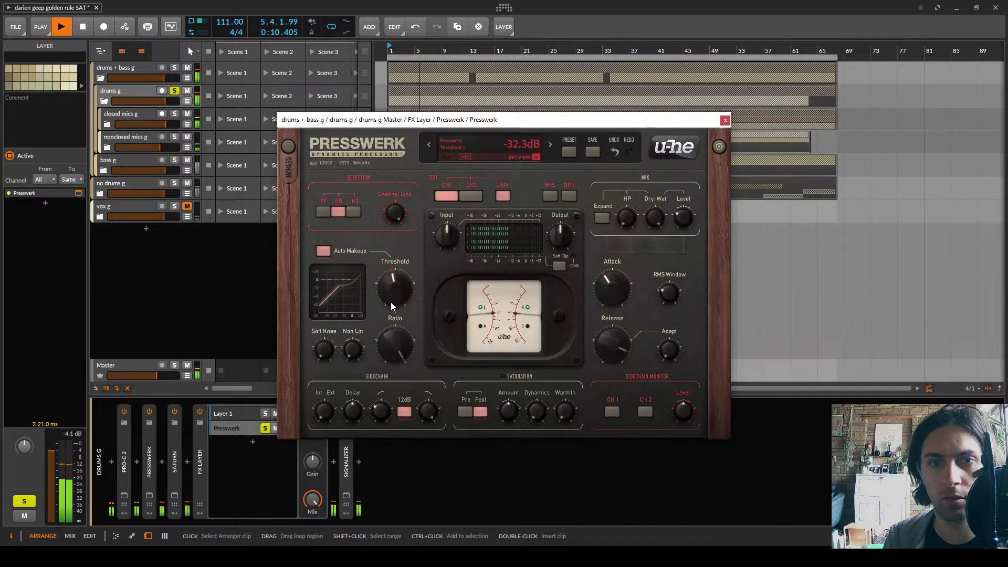
# Lower Presswerk's threshold to -39.3 dB and adjust the sidechain filters, with the 12dB option off and the high-pass at 270 Hz
pyautogui.moveTo(377, 409)
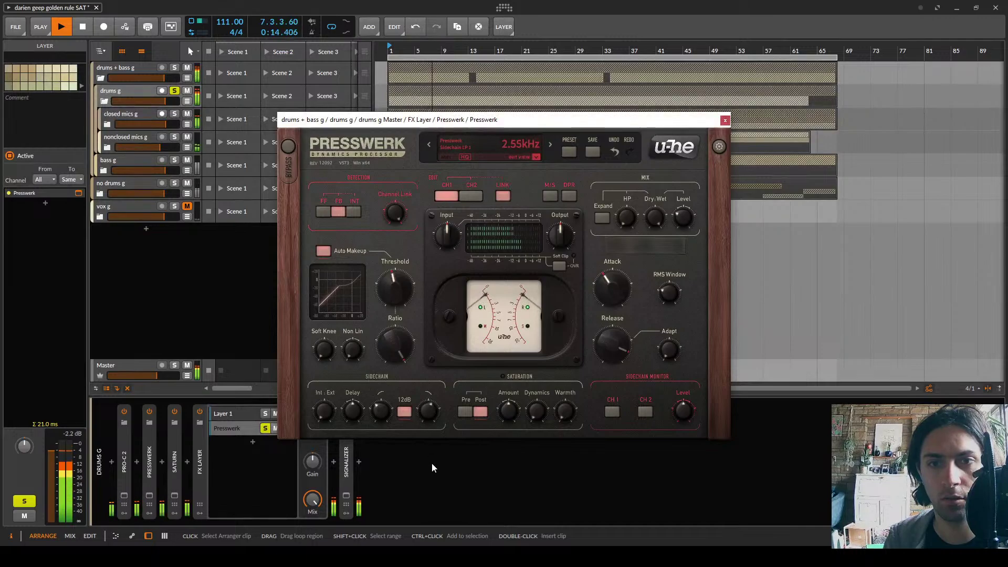
pyautogui.moveTo(395, 292); pyautogui.dragTo(399, 308)
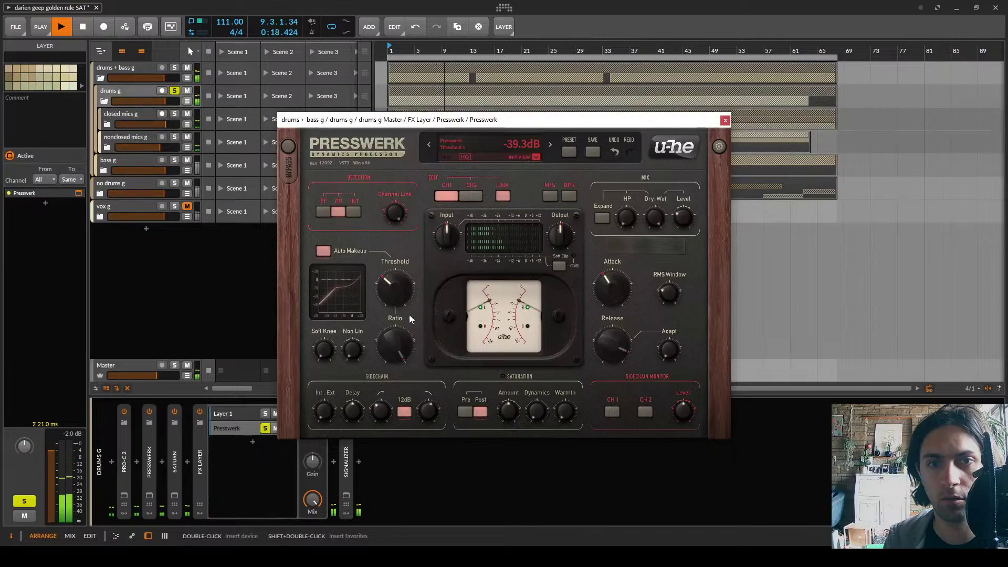
pyautogui.click(406, 413)
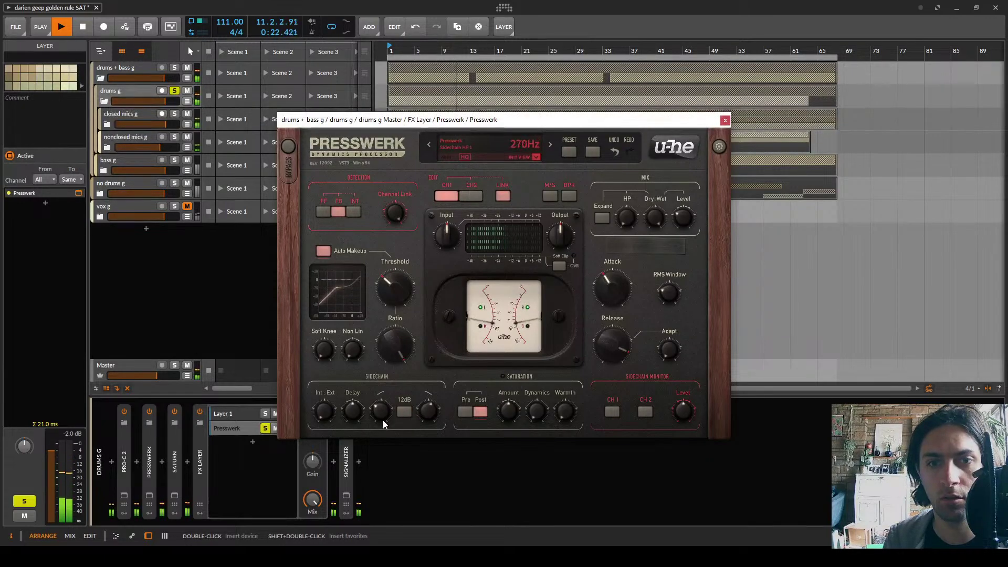
pyautogui.moveTo(426, 413); pyautogui.dragTo(425, 400)
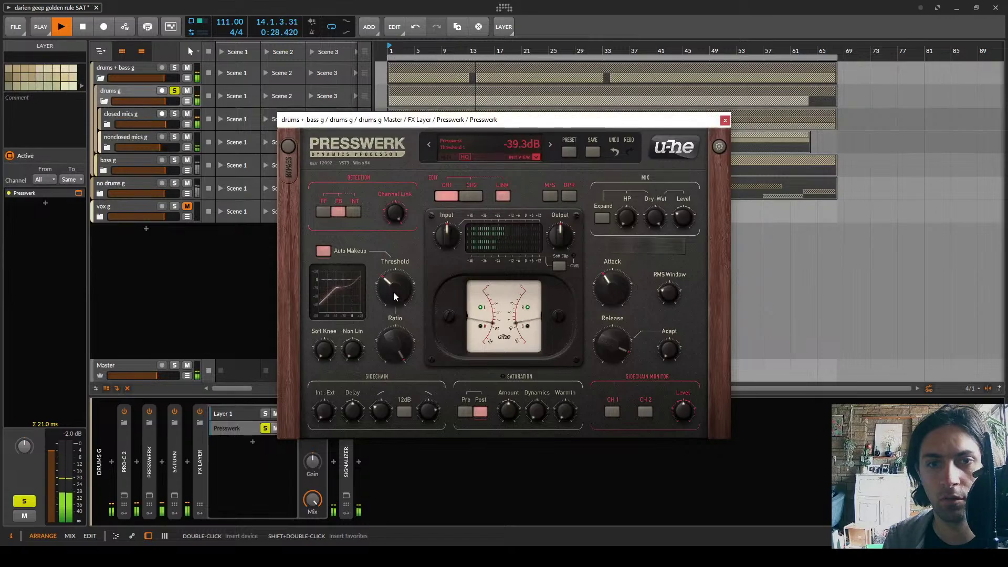
# Set Presswerk's saturation warmth to 4.94 dB, amount to 17.9 dB and Non Lin to -23.86, and raise the threshold
pyautogui.moveTo(393, 297); pyautogui.dragTo(396, 272)
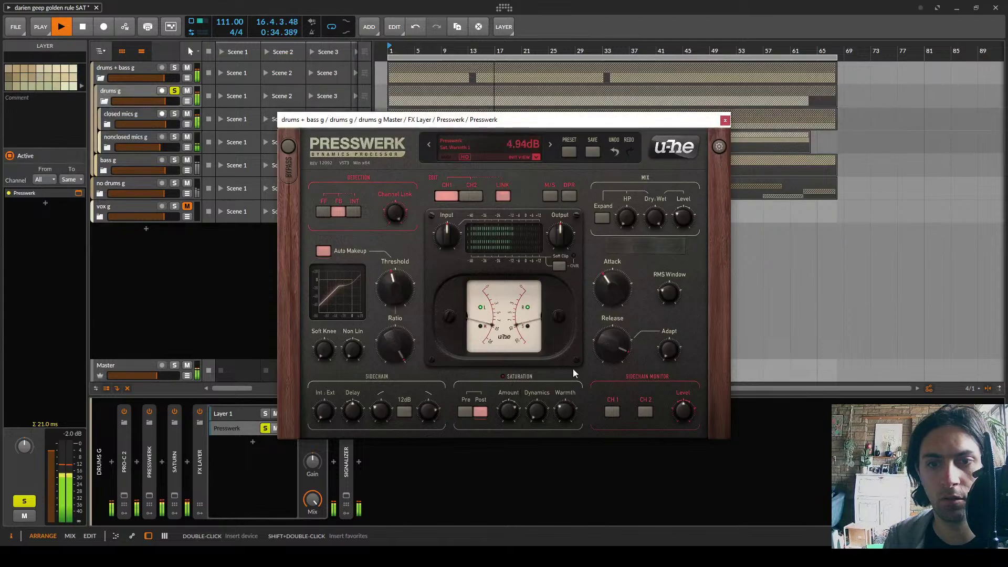
pyautogui.moveTo(509, 409); pyautogui.dragTo(508, 423)
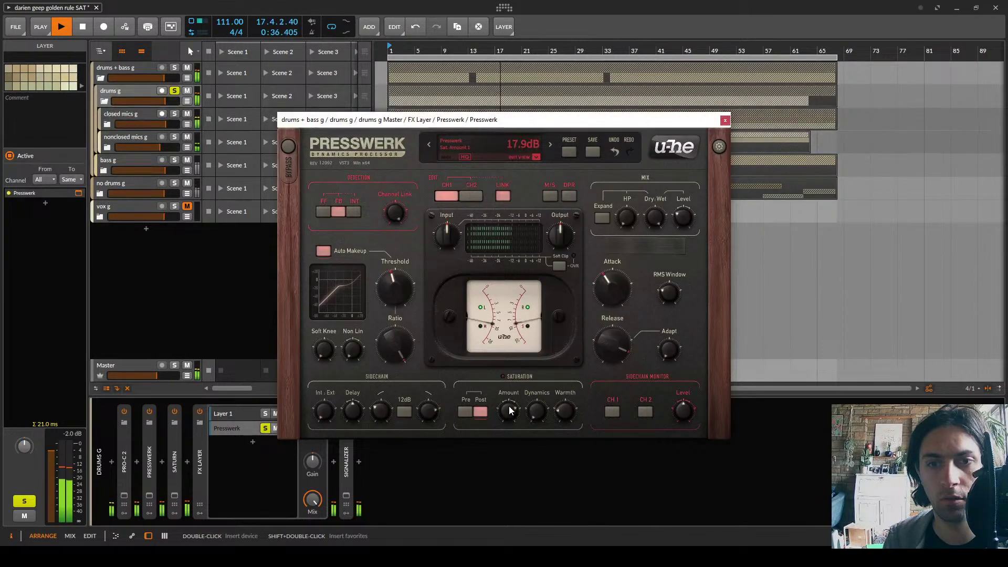
pyautogui.moveTo(325, 310); pyautogui.dragTo(333, 349)
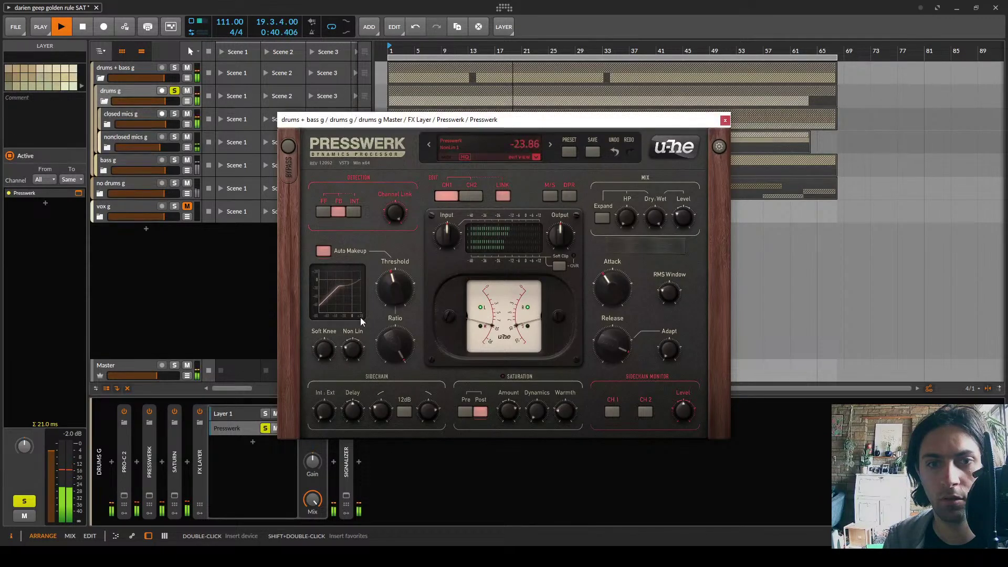
pyautogui.moveTo(385, 288); pyautogui.dragTo(388, 276)
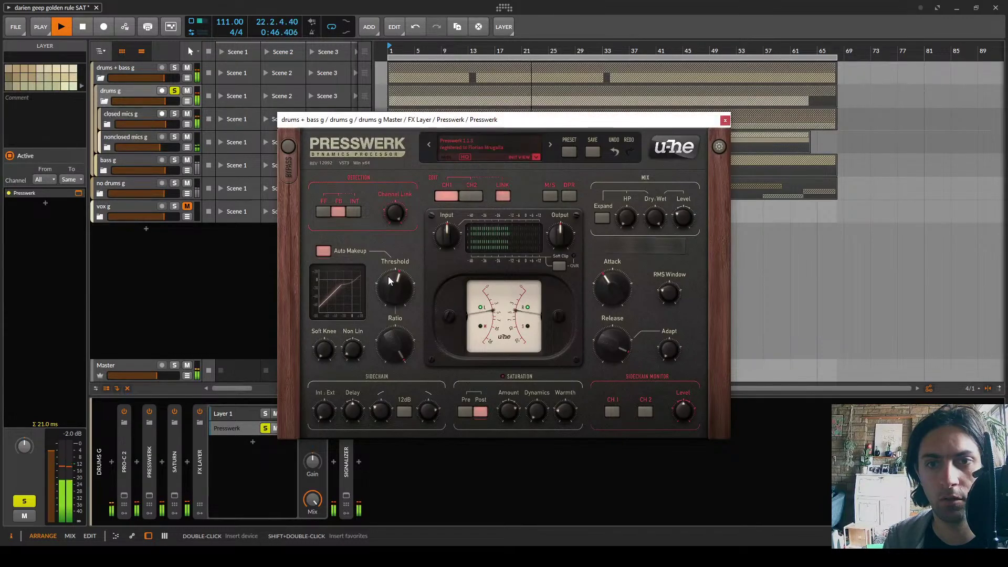
# Set Presswerk's sidechain high-pass to 217 Hz and turn the 12dB option back on
pyautogui.moveTo(374, 417)
pyautogui.moveTo(374, 417); pyautogui.dragTo(380, 391)
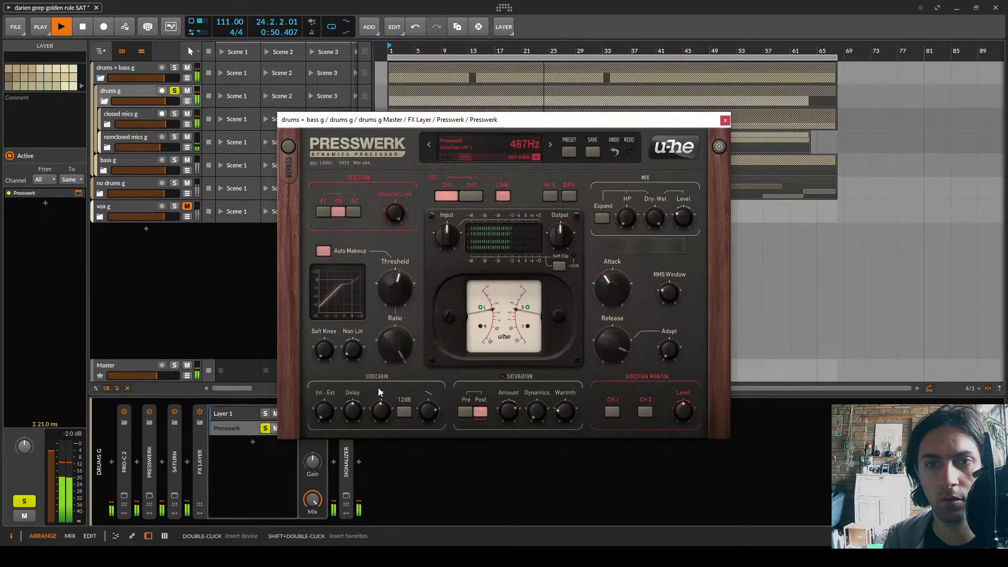
pyautogui.moveTo(380, 391); pyautogui.dragTo(382, 429)
pyautogui.click(406, 413)
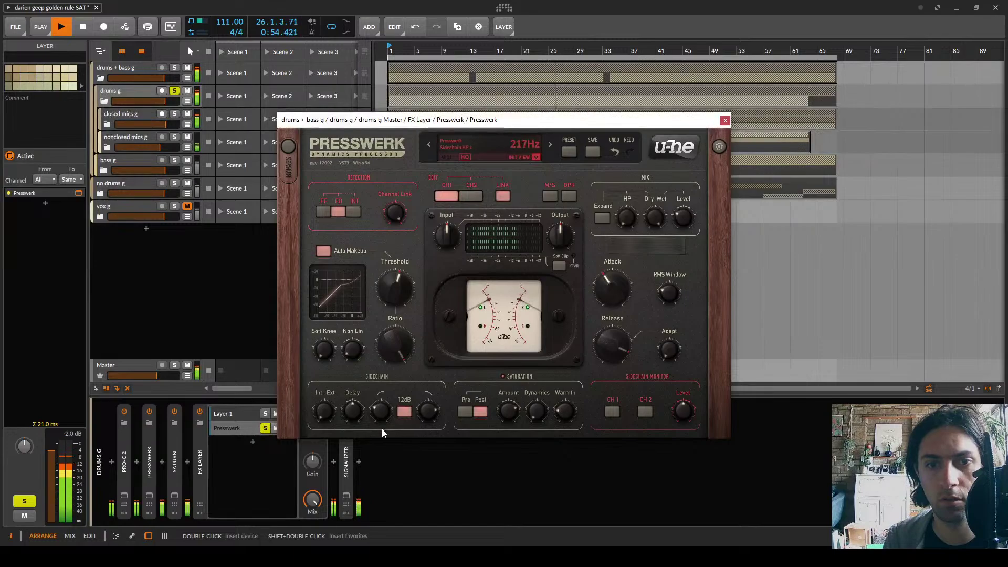
# Set Presswerk's threshold to -35.5 dB, shorten the attack, and set the sidechain low-pass to 3.55 kHz
pyautogui.moveTo(389, 295); pyautogui.dragTo(394, 316)
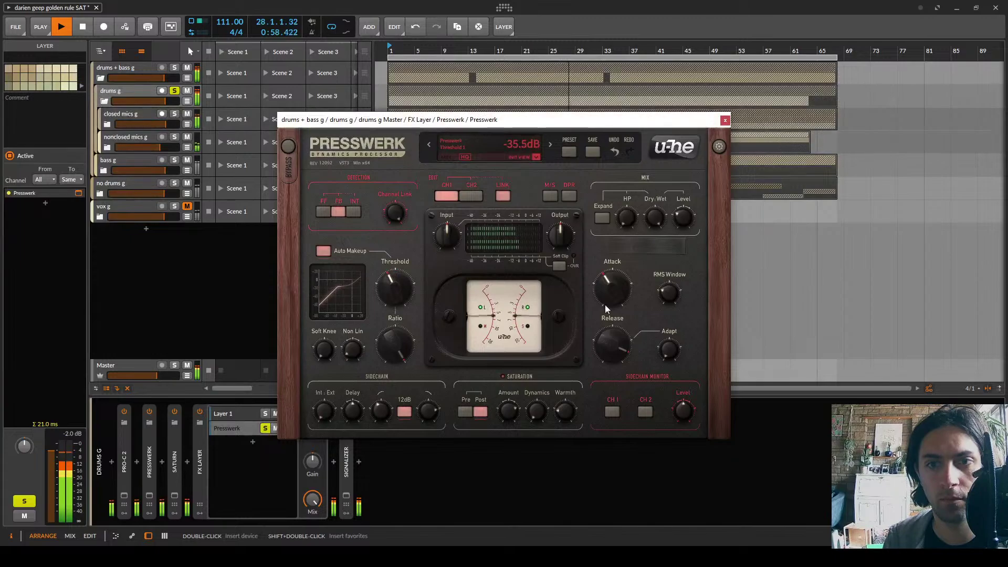
pyautogui.moveTo(607, 293); pyautogui.dragTo(613, 336)
pyautogui.scroll(2, 613, 336)
pyautogui.moveTo(414, 401); pyautogui.dragTo(430, 432)
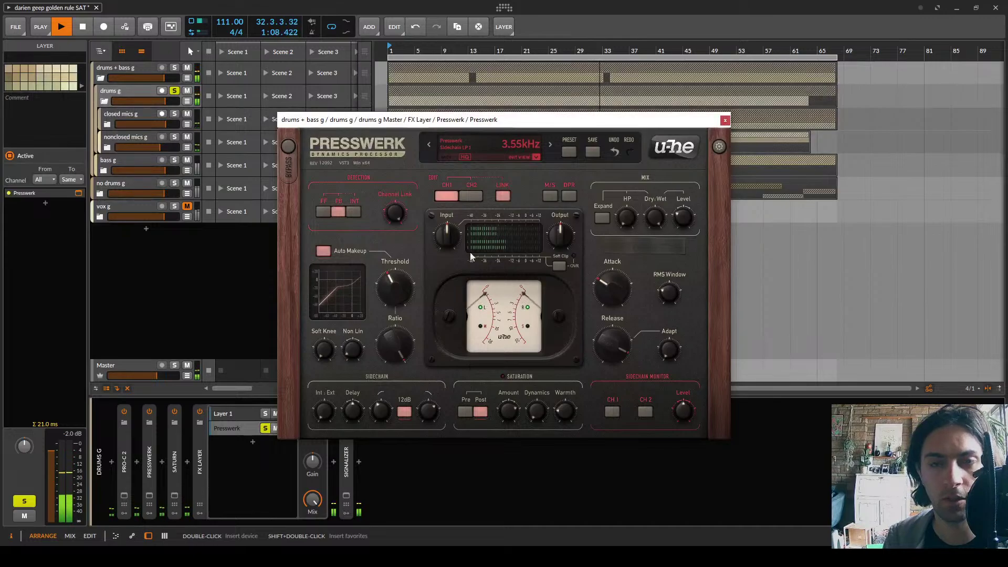
# Stop playback, move the play start position to 2.1.1.00, and close the Presswerk window
pyautogui.click(388, 47)
pyautogui.press('space')
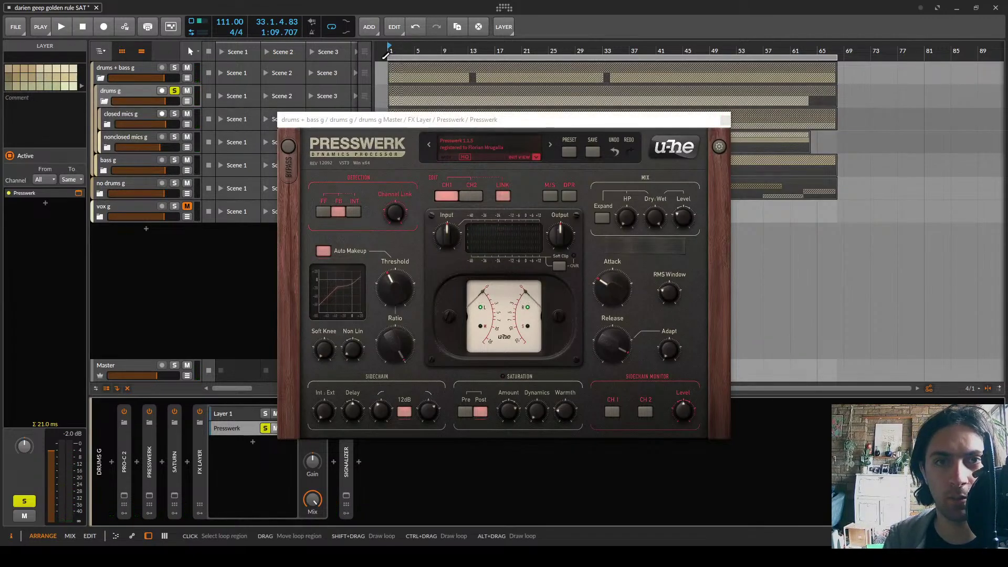
pyautogui.moveTo(403, 52)
pyautogui.mouseDown()
pyautogui.moveTo(420, 115)
pyautogui.moveTo(456, 137)
pyautogui.mouseUp()
pyautogui.click(457, 52)
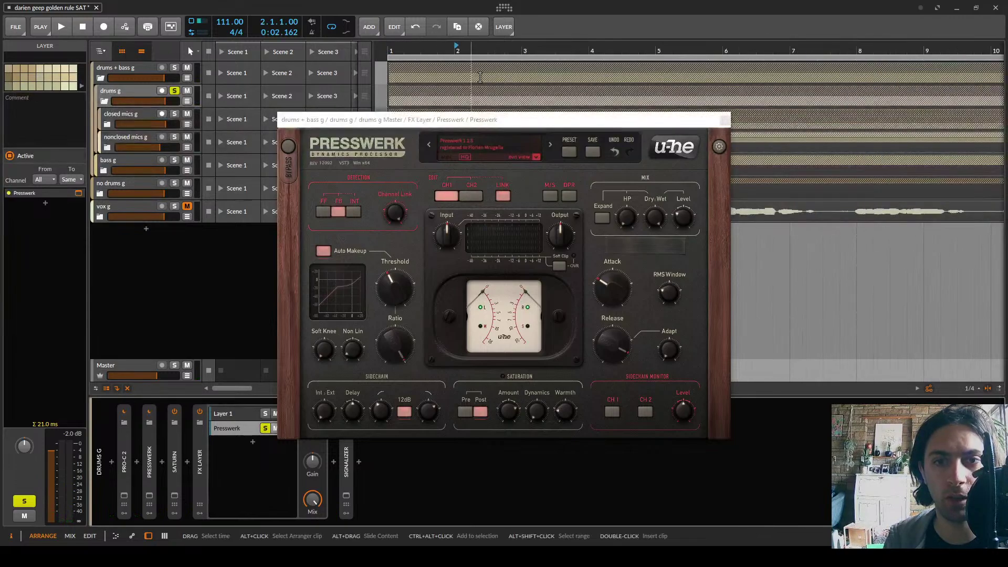
pyautogui.click(725, 121)
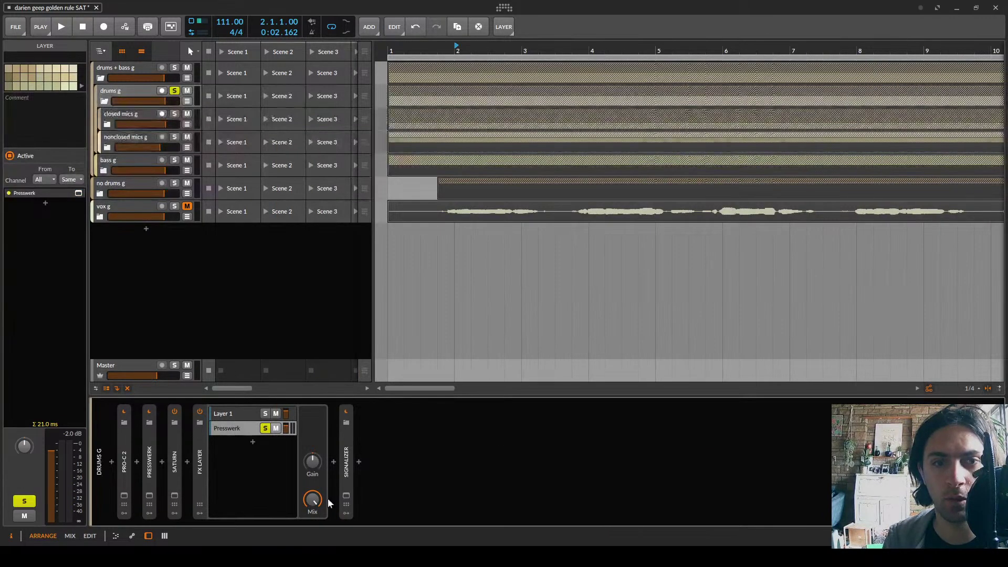
# Unsolo the Presswerk layer and blend it in at a volume of -11.2 dB during playback
pyautogui.click(265, 427)
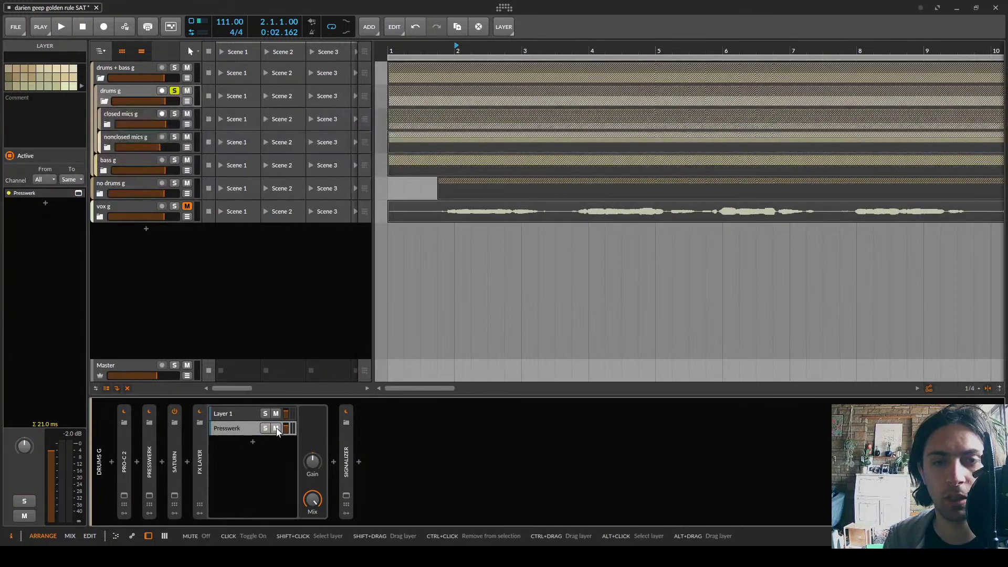
pyautogui.press('space')
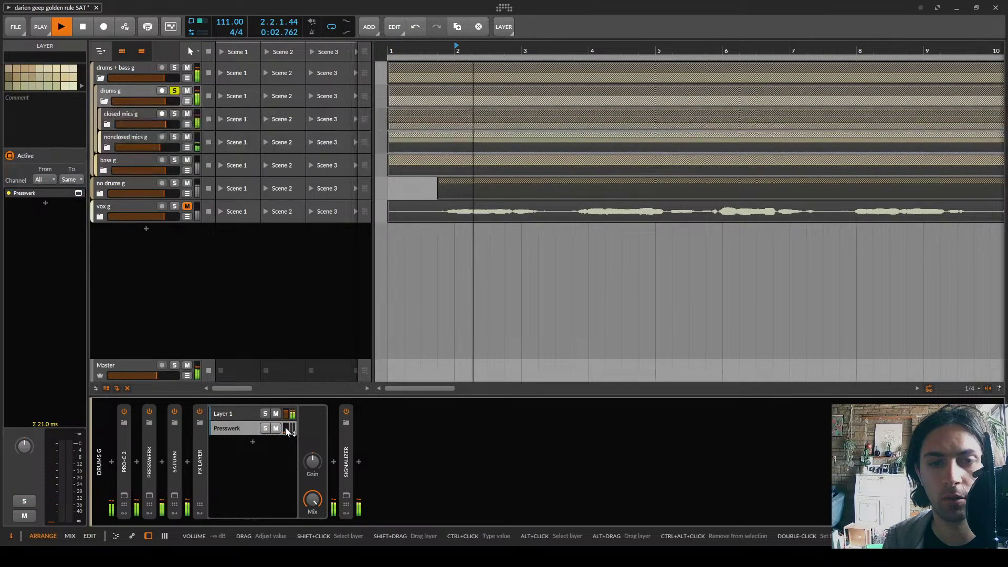
pyautogui.moveTo(286, 431); pyautogui.dragTo(287, 430)
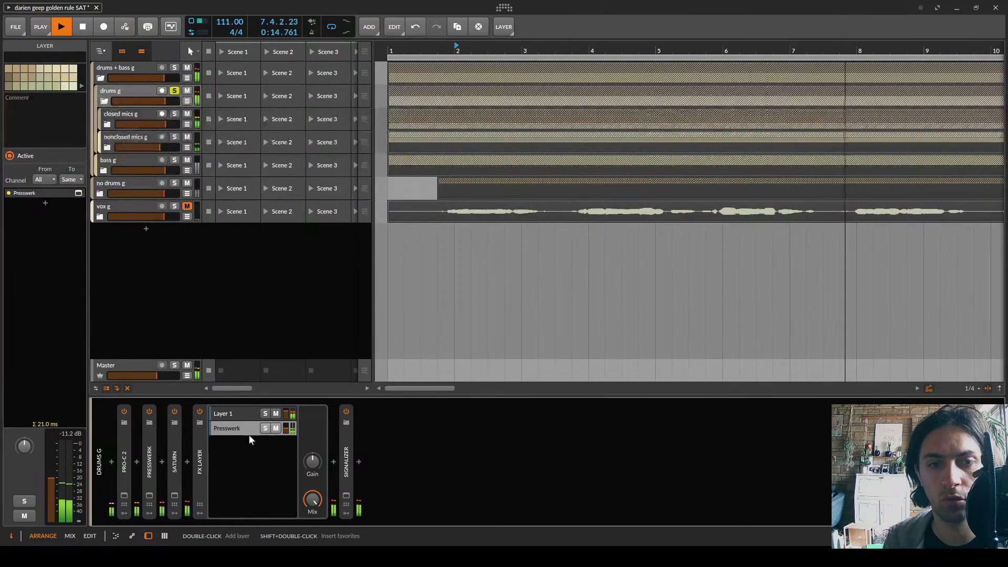
# Set the FX Layer gain to -1.8 dB and compare the drums with the device off and on
pyautogui.moveTo(312, 461); pyautogui.dragTo(312, 460)
pyautogui.click(200, 412)
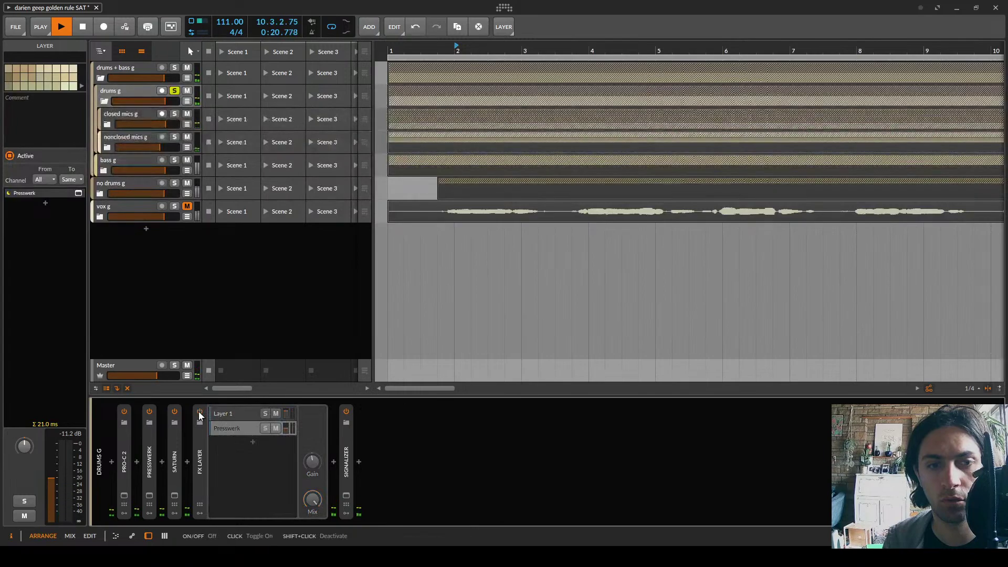
pyautogui.click(200, 412)
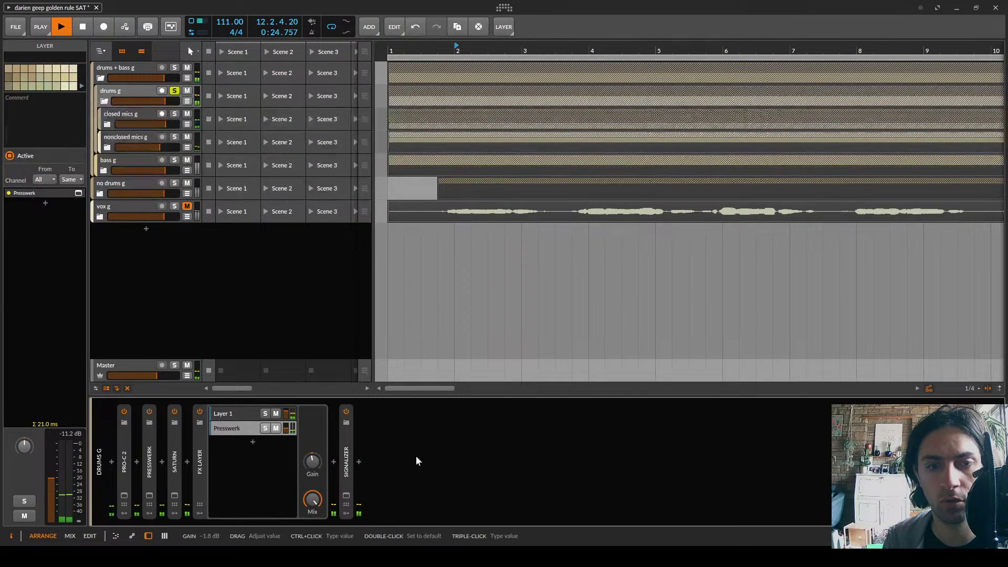
pyautogui.press('space')
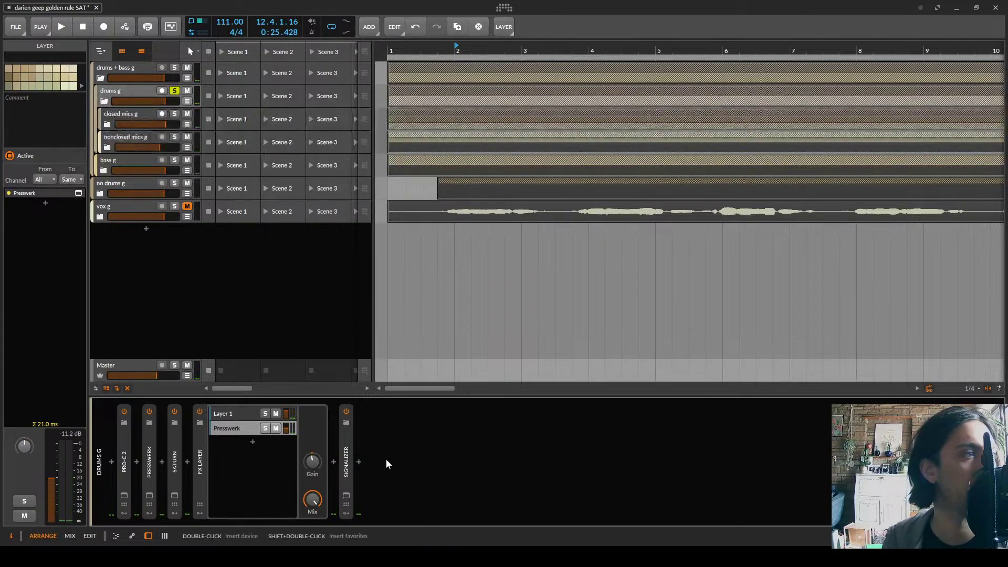
# Add The Grater as a third layer in the FX Layer and solo it for playback
pyautogui.click(253, 442)
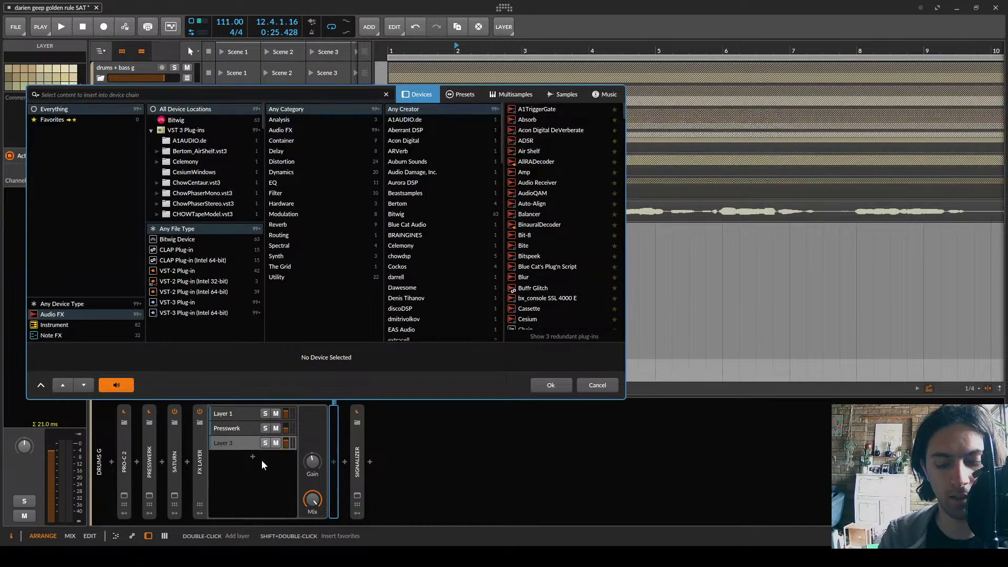
pyautogui.write('grater')
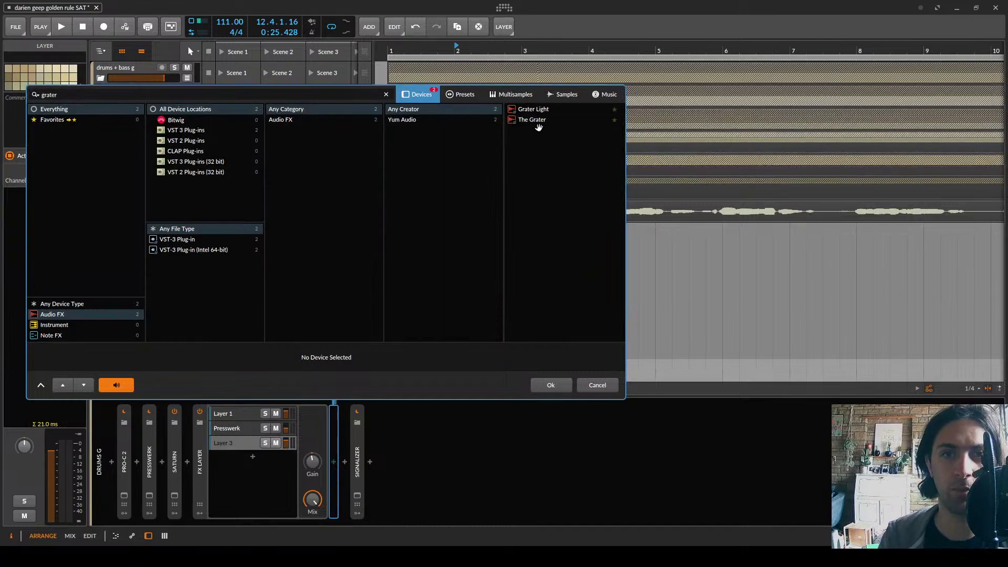
pyautogui.doubleClick(539, 119)
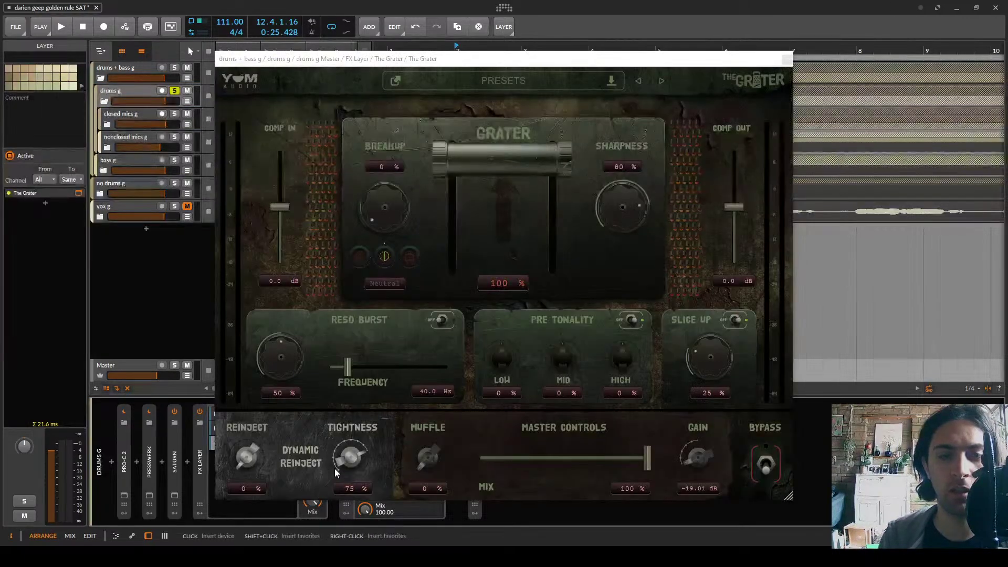
pyautogui.moveTo(434, 60); pyautogui.dragTo(544, 38)
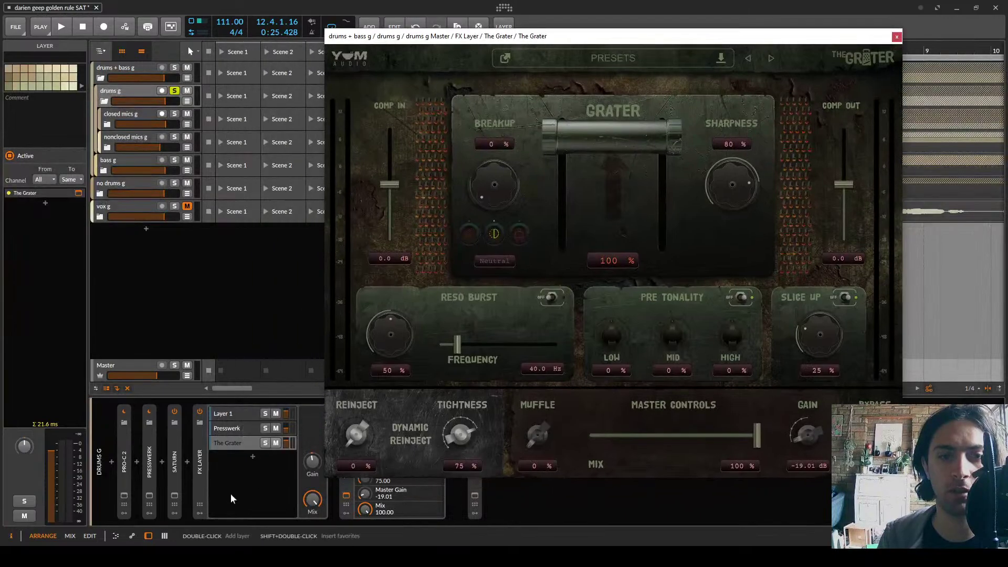
pyautogui.click(275, 447)
pyautogui.press('space')
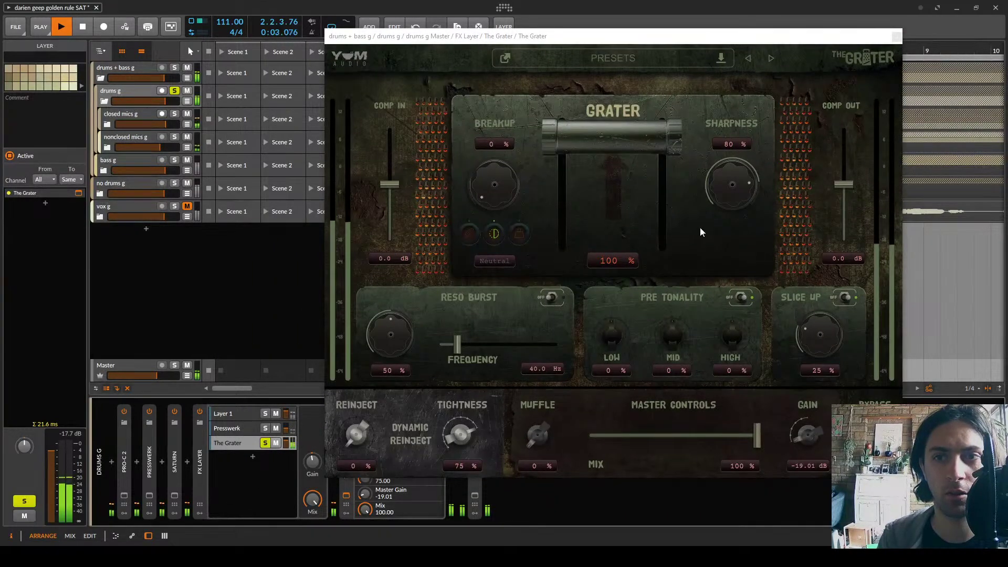
# Set The Grater's Slice Up to 0% and its Pre Tonality to low 39%, mid -18% and high 31%
pyautogui.moveTo(824, 350); pyautogui.dragTo(805, 397)
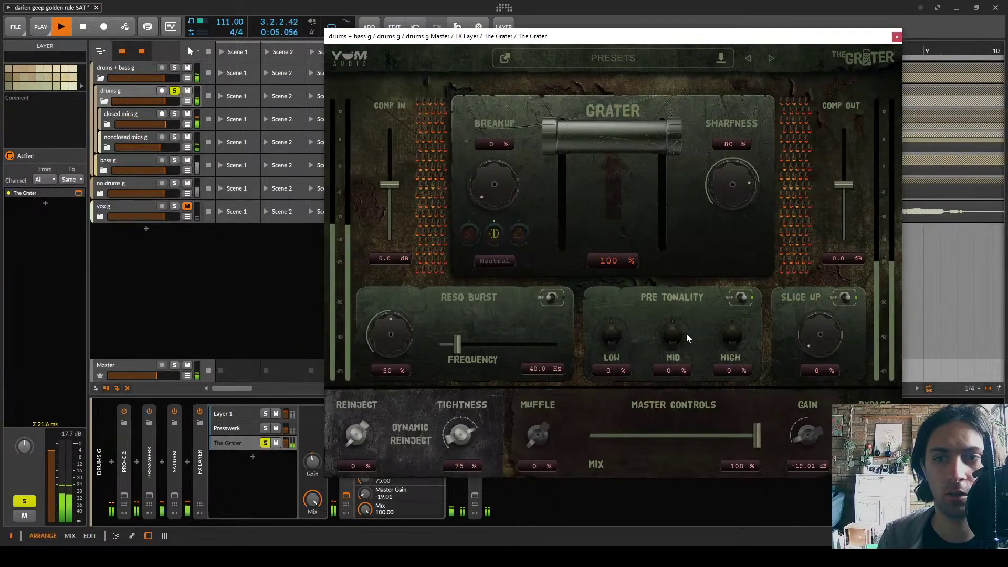
pyautogui.moveTo(727, 335); pyautogui.dragTo(731, 326)
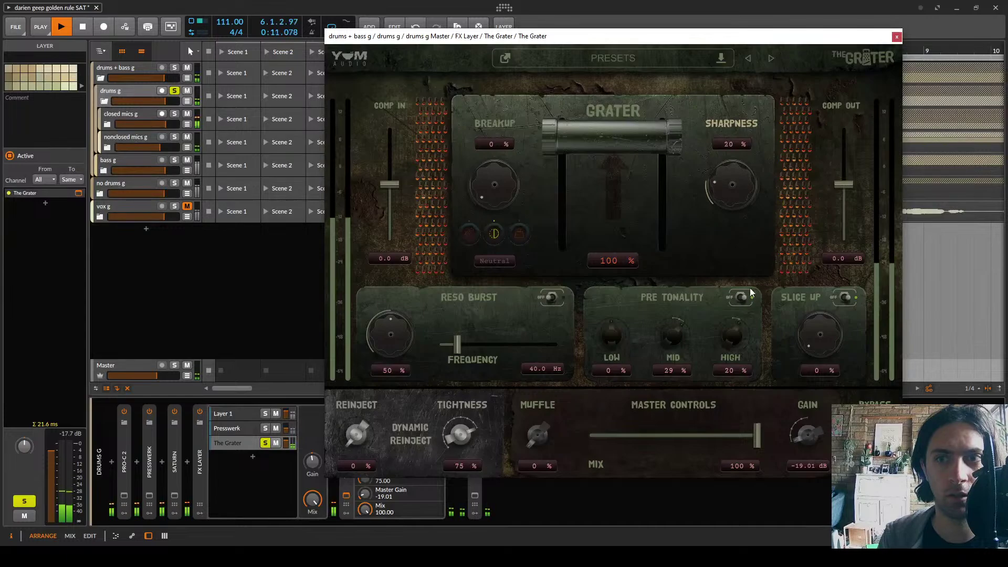
pyautogui.moveTo(609, 341); pyautogui.dragTo(612, 300)
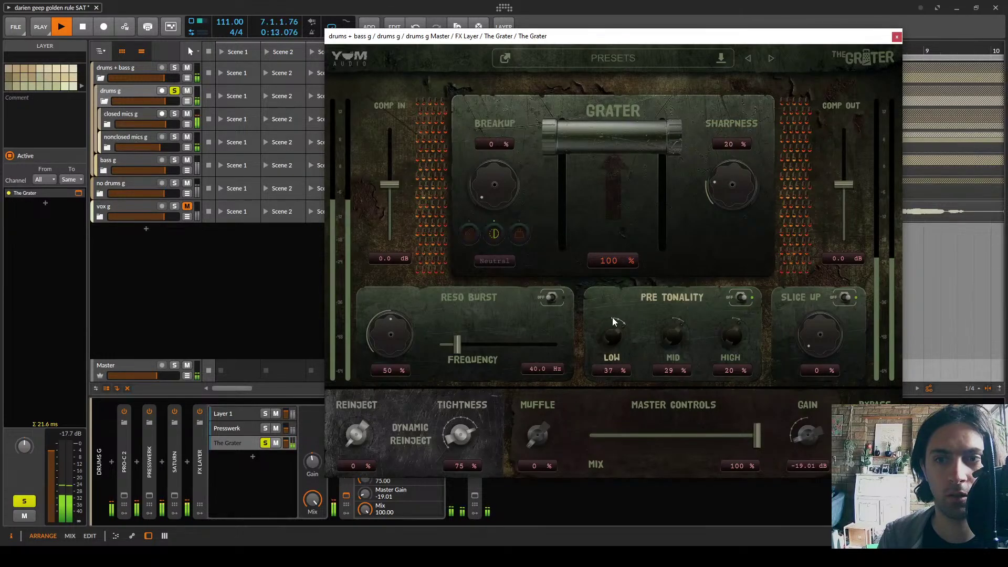
pyautogui.moveTo(673, 334); pyautogui.dragTo(695, 367)
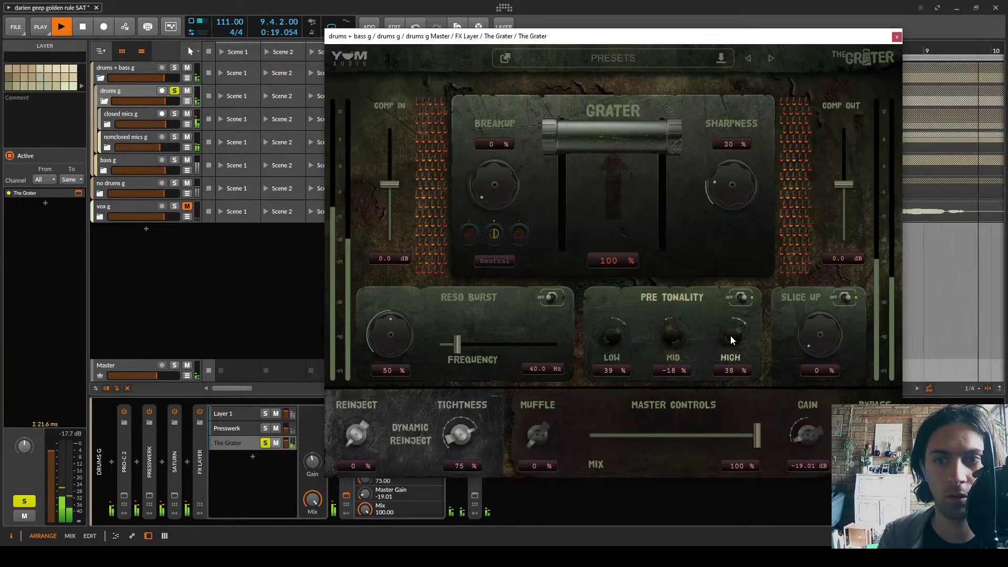
pyautogui.moveTo(730, 336); pyautogui.dragTo(735, 343)
# Set The Grater's Sharpness to 13% and Slice Up to 22%
pyautogui.moveTo(734, 202); pyautogui.dragTo(734, 209)
pyautogui.scroll(-2, 734, 212)
pyautogui.scroll(-1, 734, 210)
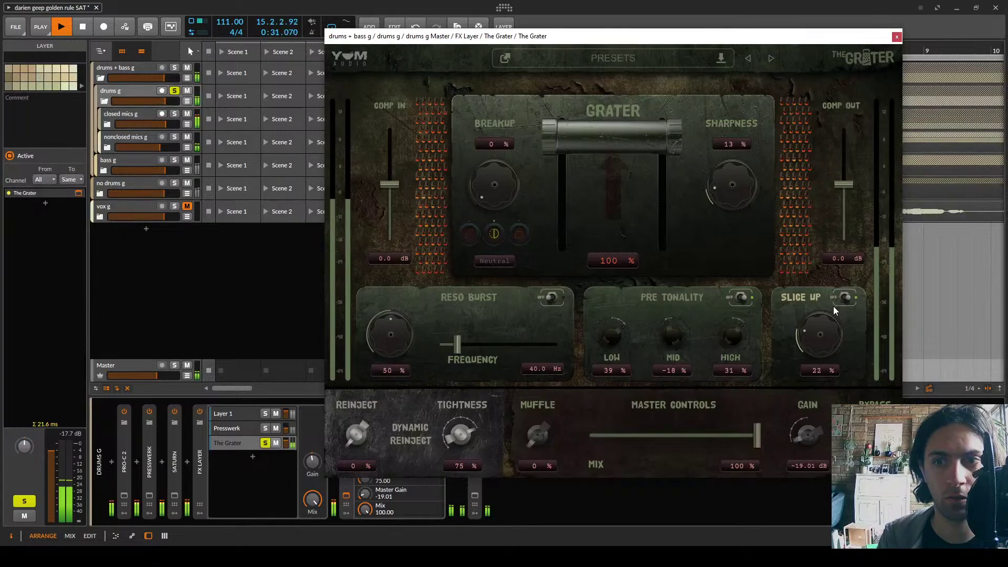
# Set The Grater's Slice Up to 19% and its Pre Tonality high to 32%, and close the plugin window
pyautogui.moveTo(833, 307); pyautogui.dragTo(834, 310)
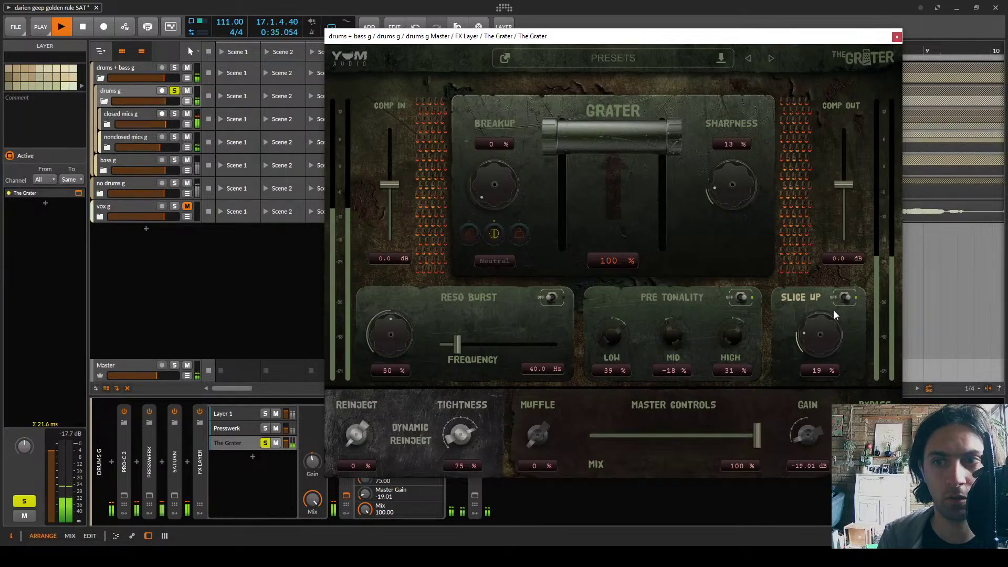
pyautogui.moveTo(718, 340); pyautogui.dragTo(717, 337)
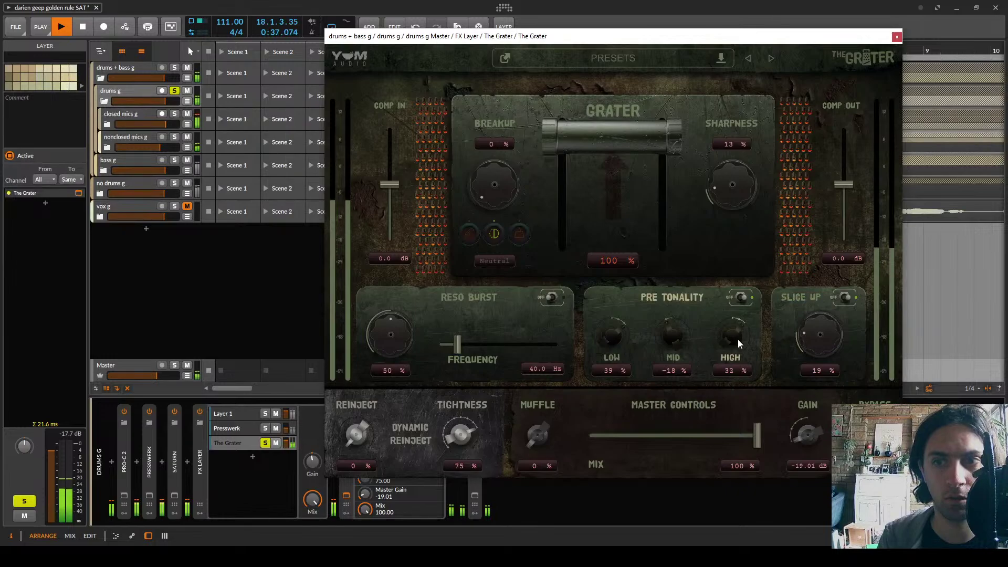
pyautogui.press('space')
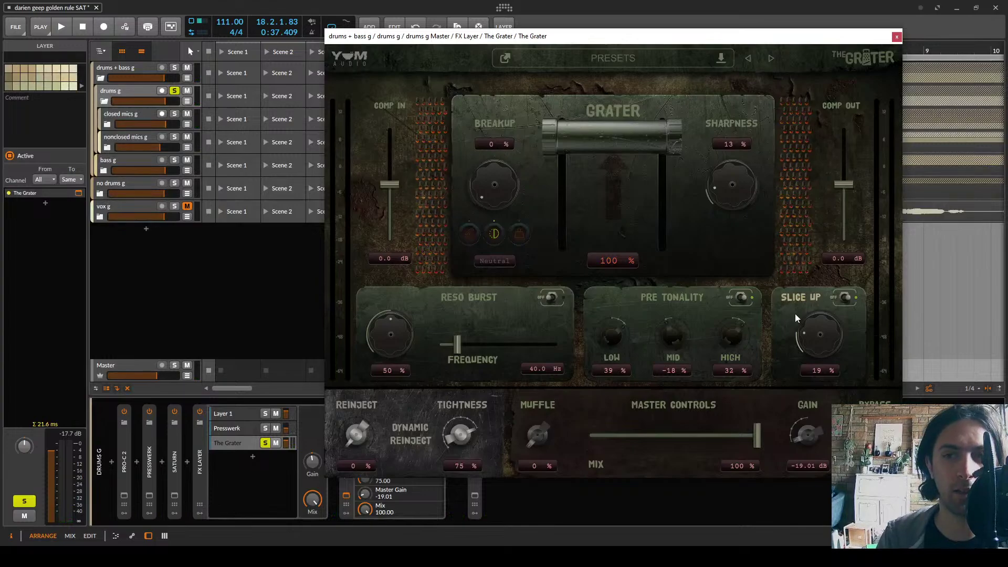
pyautogui.click(897, 38)
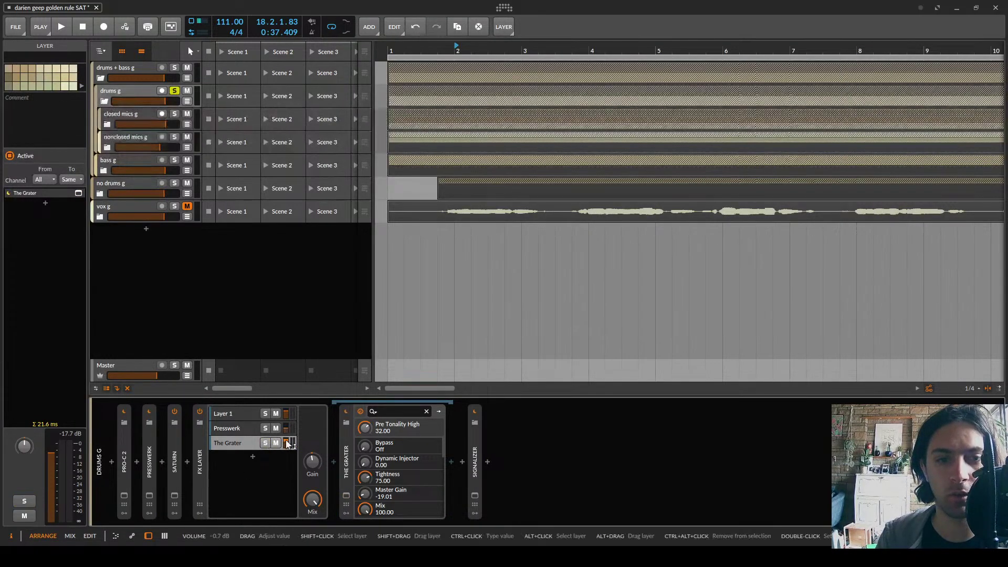
# Lower The Grater layer's volume and compare the drums during playback with Layer 1 muted and unmuted
pyautogui.moveTo(286, 443)
pyautogui.mouseDown()
pyautogui.moveTo(286, 465)
pyautogui.moveTo(286, 433)
pyautogui.moveTo(286, 453)
pyautogui.mouseUp()
pyautogui.press('space')
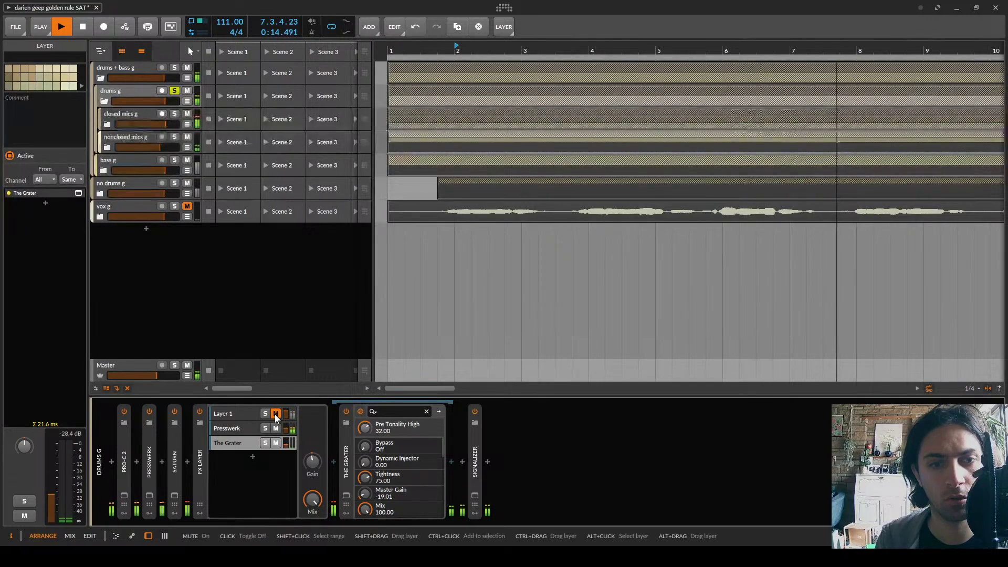
pyautogui.click(275, 414)
pyautogui.click(276, 414)
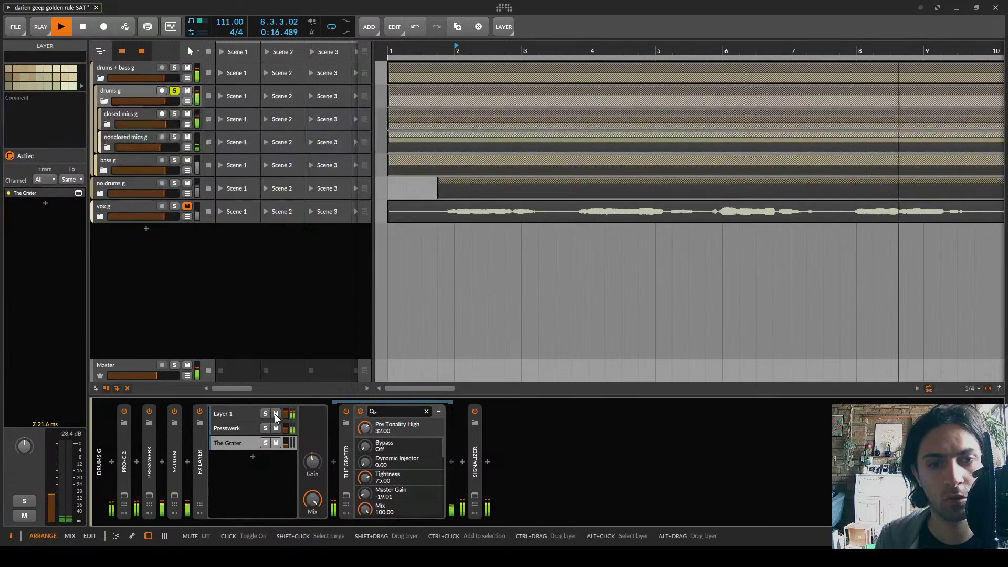
# Solo The Grater's layer and insert a Tool device ahead of the plugin with its Width at 0%
pyautogui.click(266, 443)
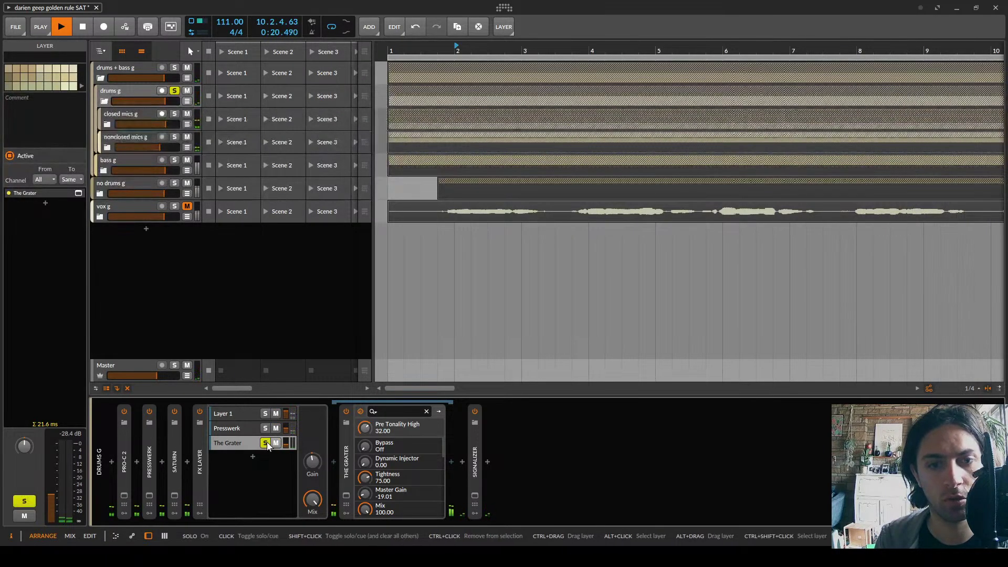
pyautogui.click(333, 462)
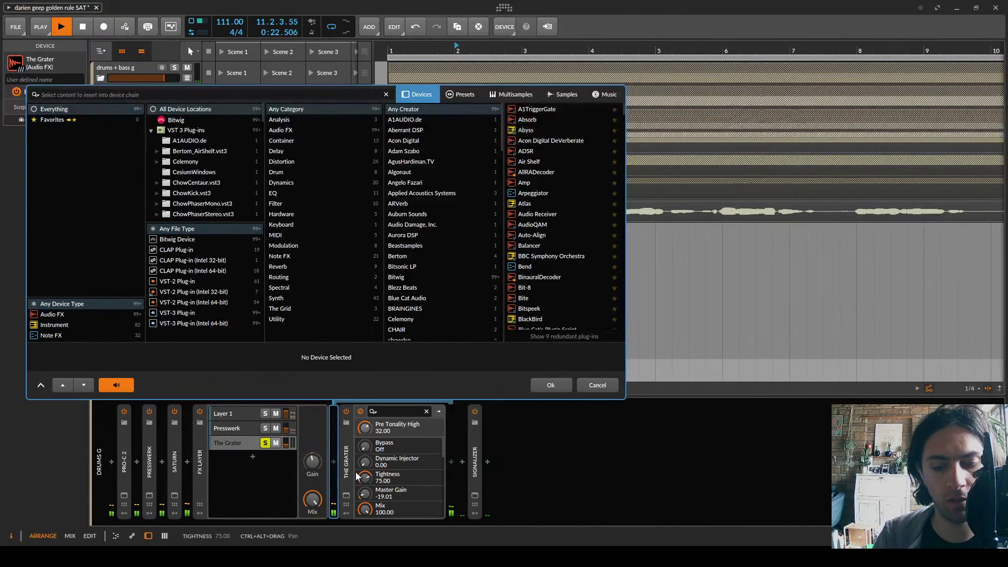
pyautogui.write('tool')
pyautogui.press('Down')
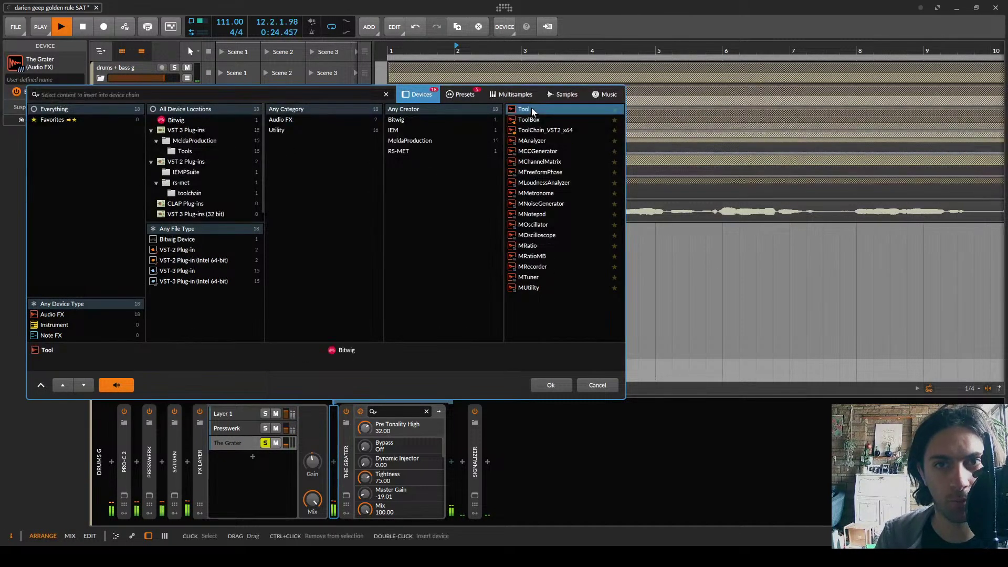
pyautogui.press('Return')
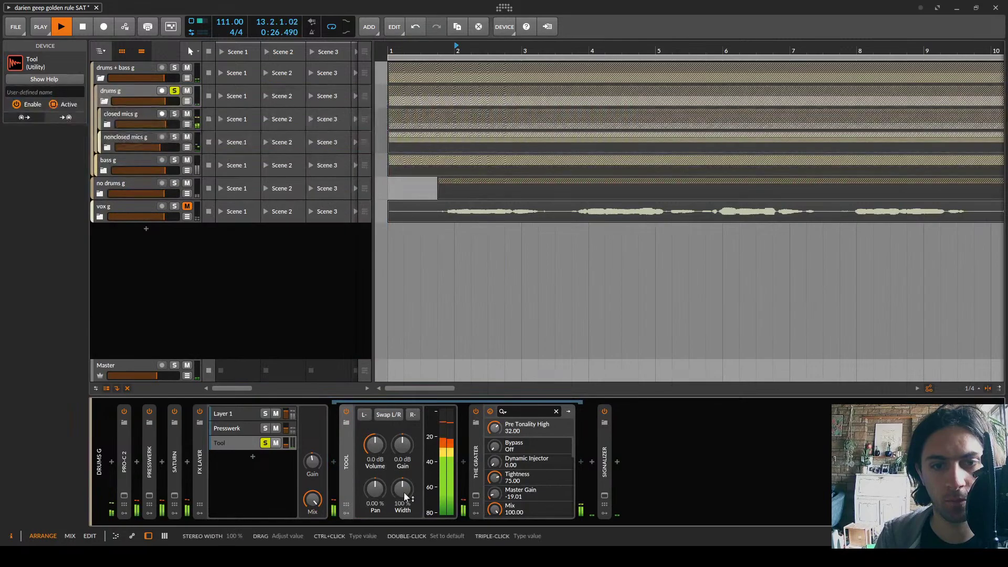
pyautogui.moveTo(402, 489); pyautogui.dragTo(402, 524)
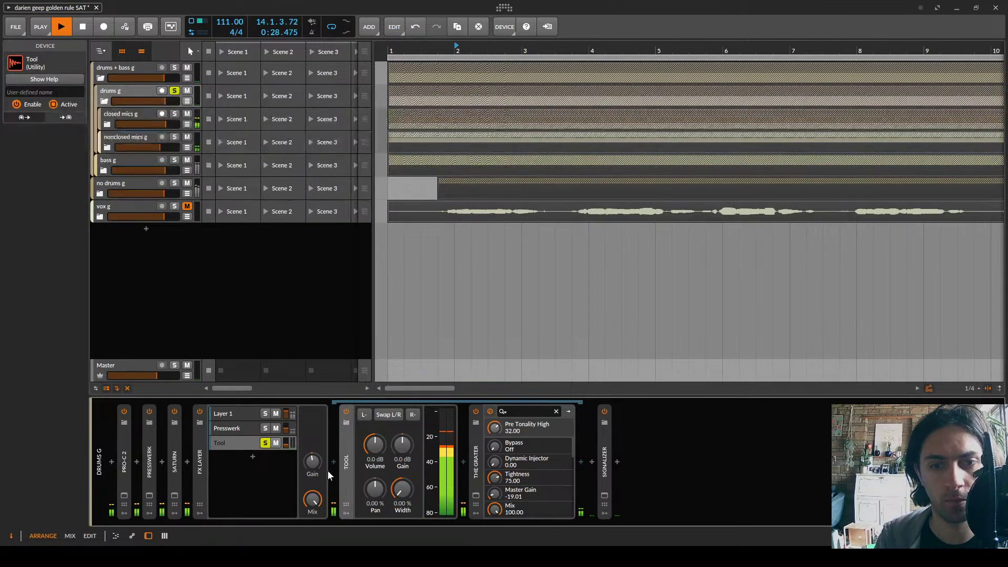
# Set The Grater's Pre Tonality mid to -31% and the volume of its layer to about -6.1 dB
pyautogui.doubleClick(349, 468)
pyautogui.click(371, 495)
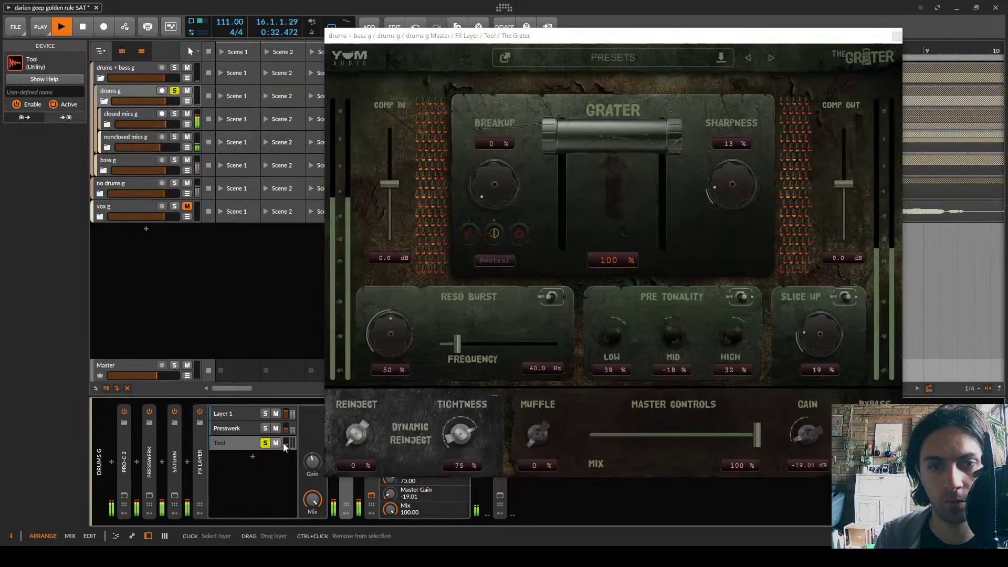
pyautogui.moveTo(285, 446); pyautogui.dragTo(285, 449)
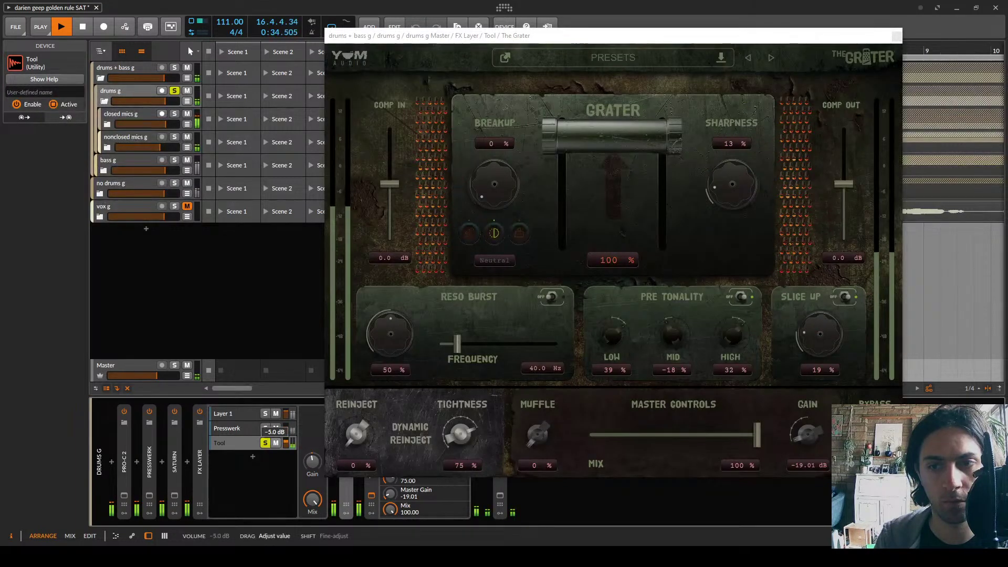
pyautogui.moveTo(671, 335)
pyautogui.mouseDown()
pyautogui.moveTo(672, 353)
pyautogui.moveTo(672, 338)
pyautogui.mouseUp()
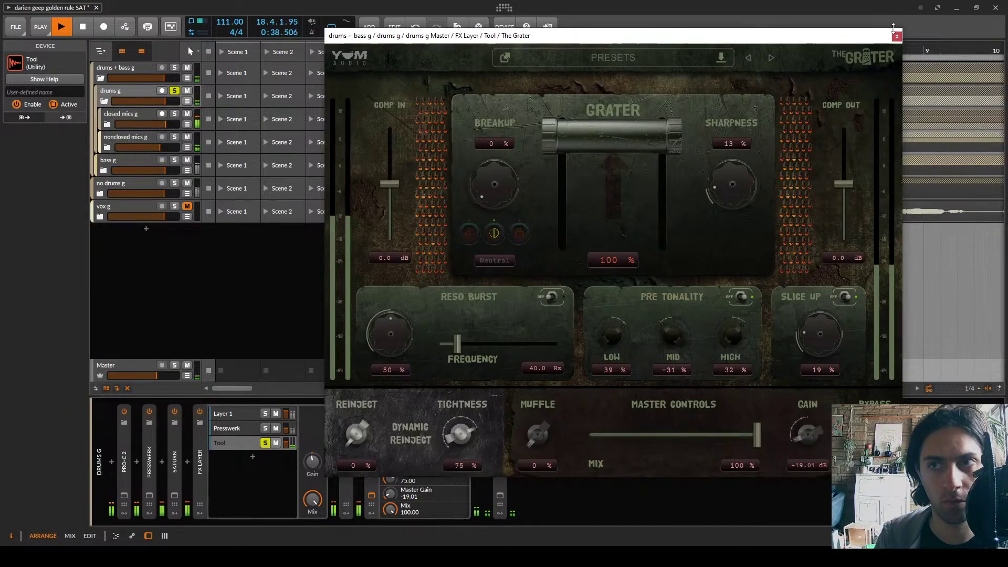
pyautogui.click(371, 495)
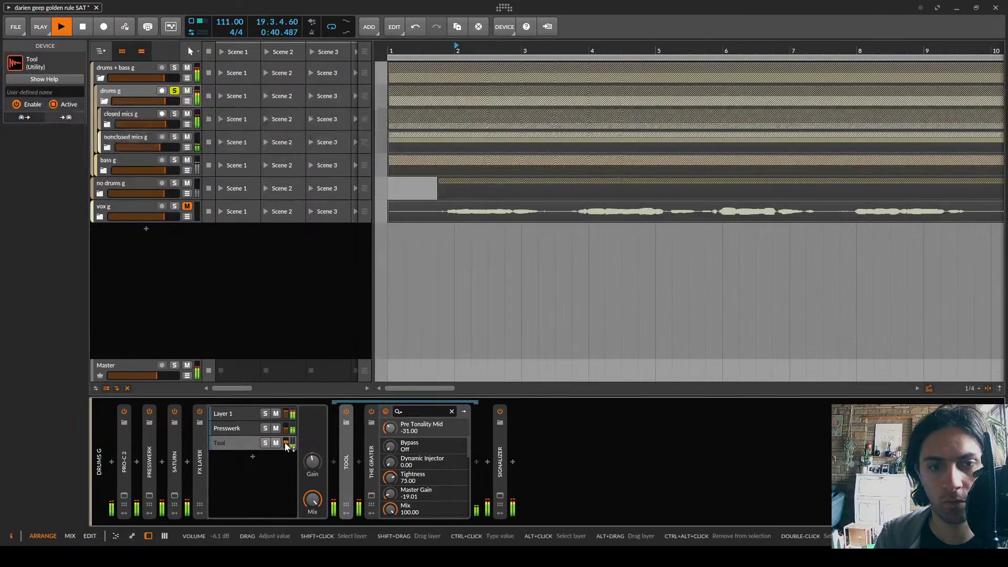
# Set the Tool layer's volume to about -22.2 dB and the FX Layer gain to -1.9 dB, comparing the device off and on
pyautogui.moveTo(284, 443); pyautogui.dragTo(285, 444)
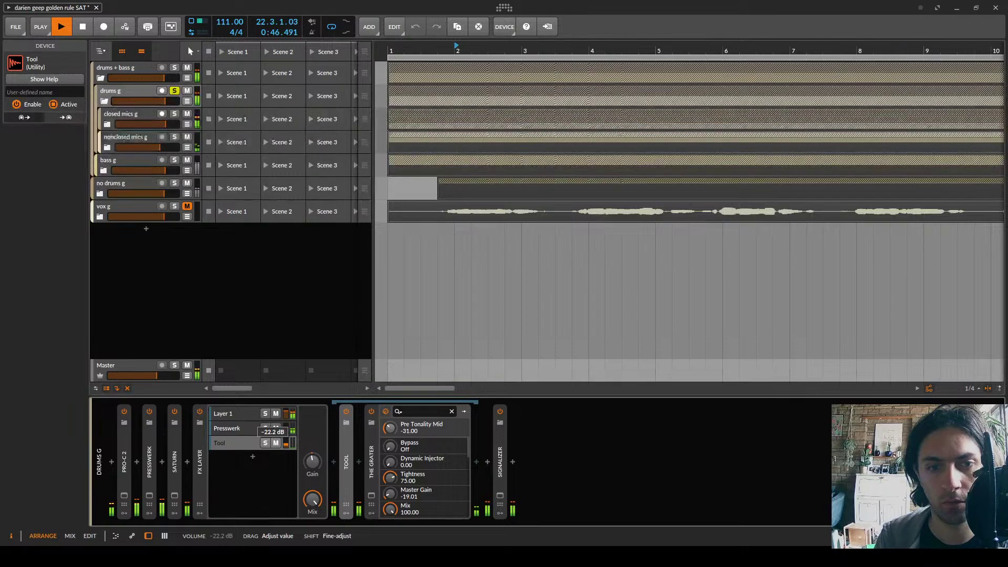
pyautogui.doubleClick(370, 461)
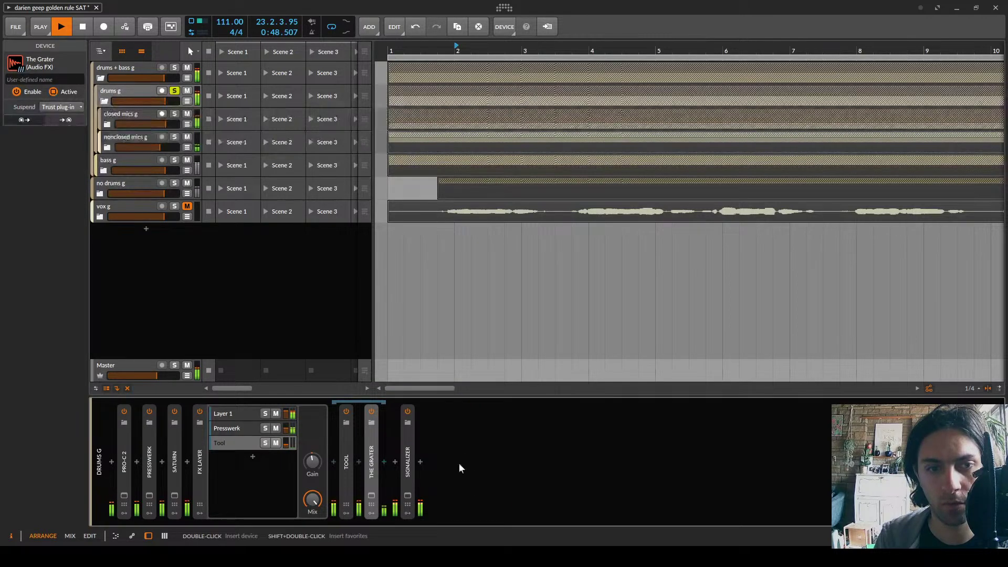
pyautogui.click(199, 412)
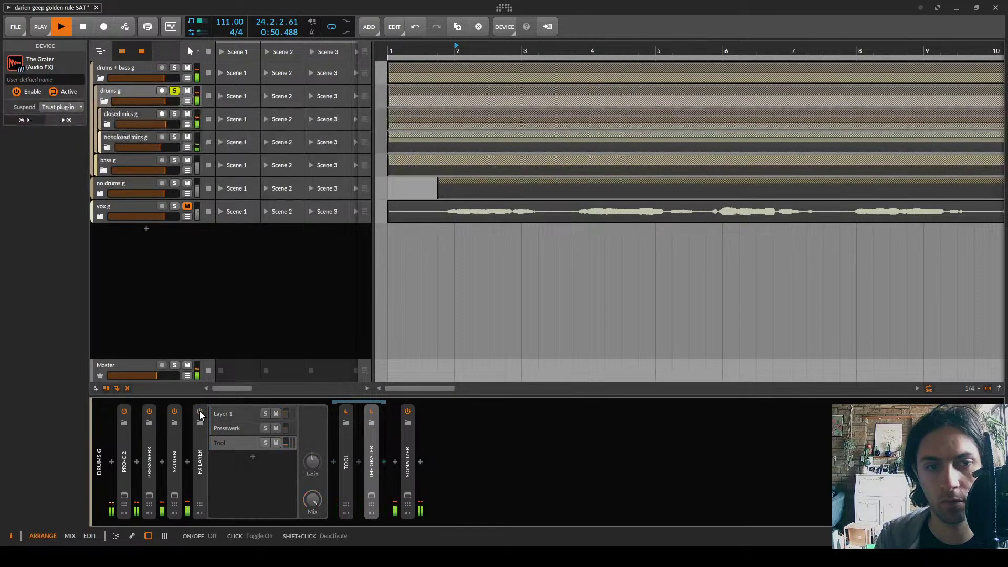
pyautogui.click(199, 411)
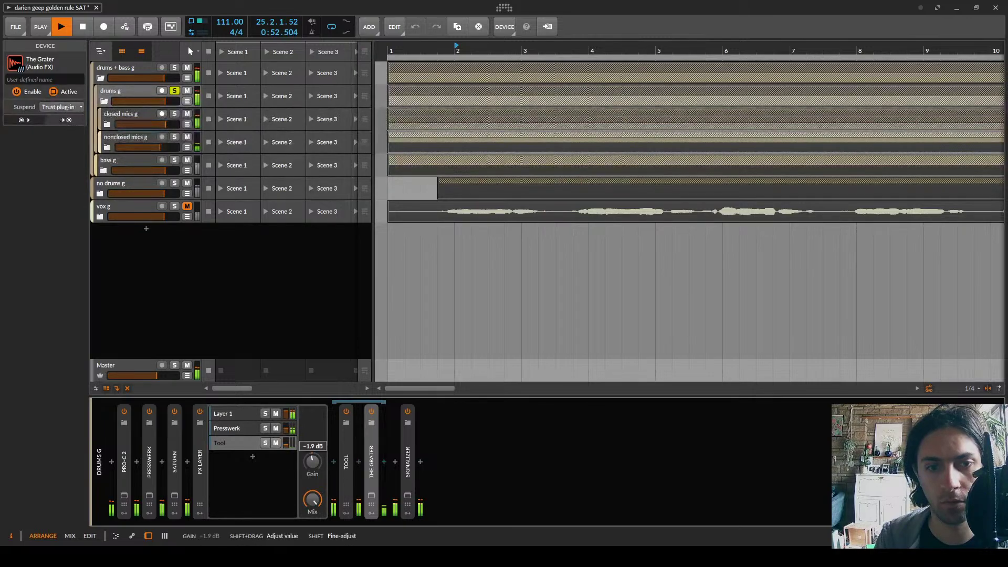
# Unsolo the drums g group and hide its child tracks
pyautogui.click(173, 90)
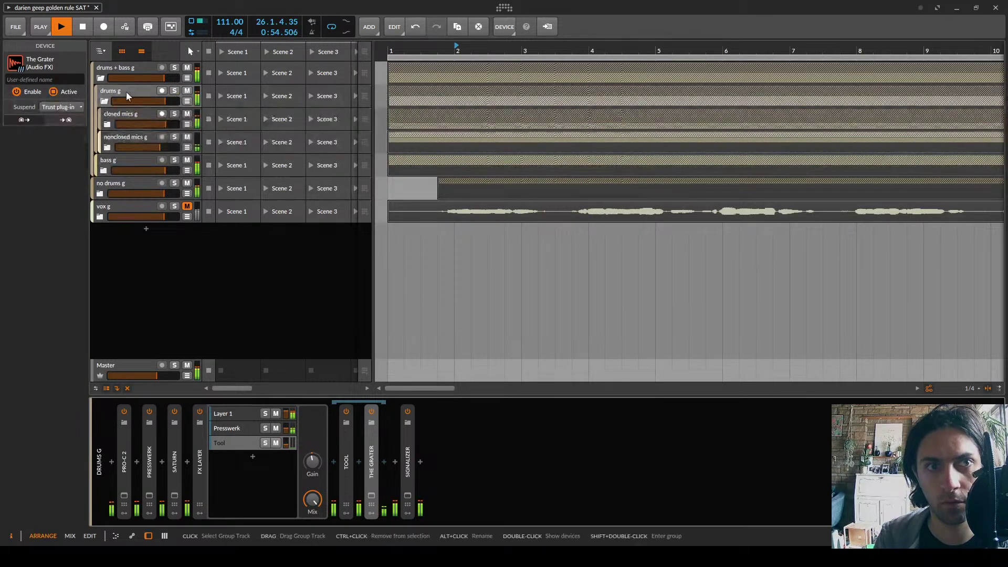
pyautogui.click(111, 99)
pyautogui.click(104, 101)
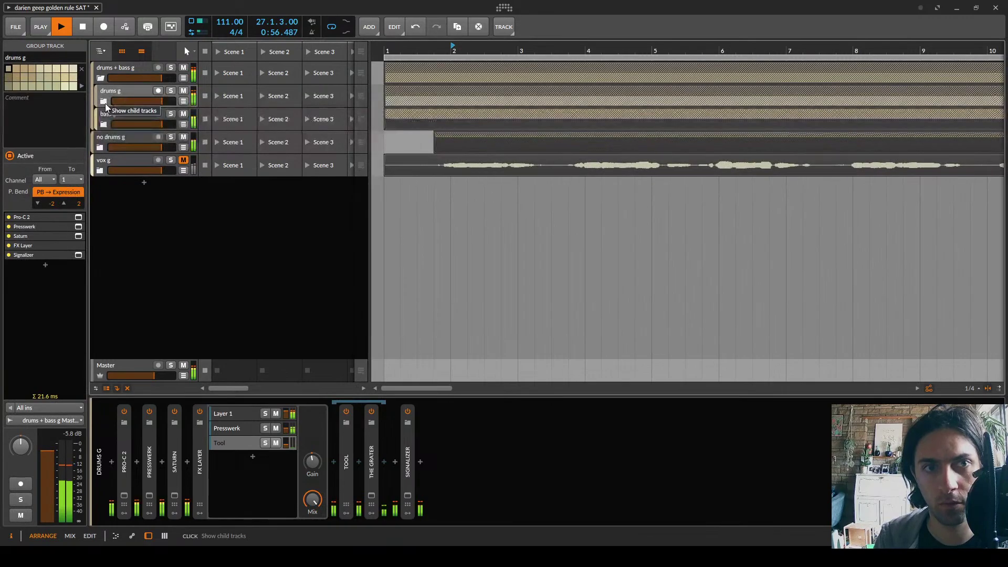
# Collapse drums + bass g, expand no drums g down through part chill g and grchill g, and unmute vox g
pyautogui.scroll(-8, 513, 158)
pyautogui.scroll(-1, 511, 155)
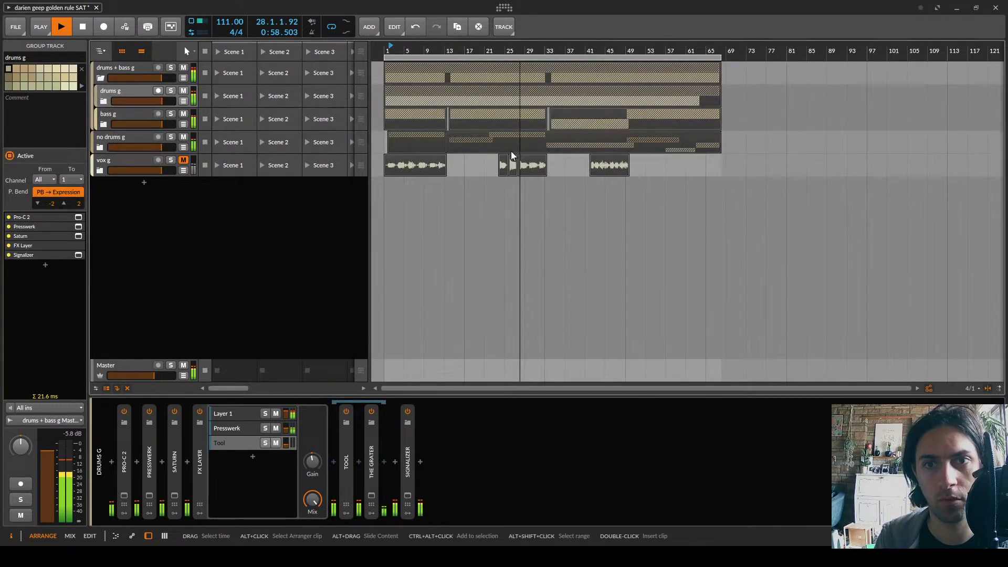
pyautogui.click(100, 77)
pyautogui.click(108, 97)
pyautogui.click(100, 101)
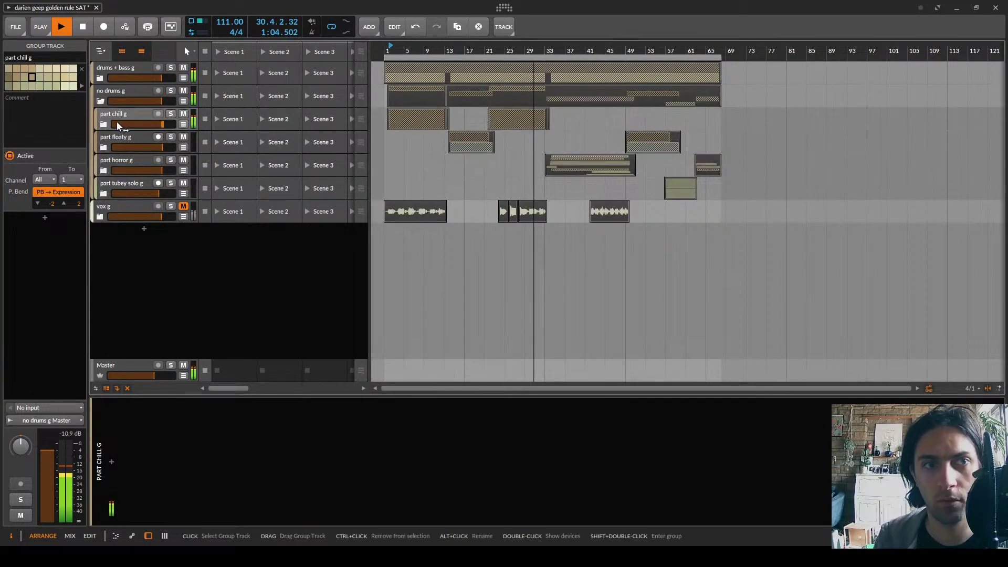
pyautogui.click(104, 124)
pyautogui.click(108, 147)
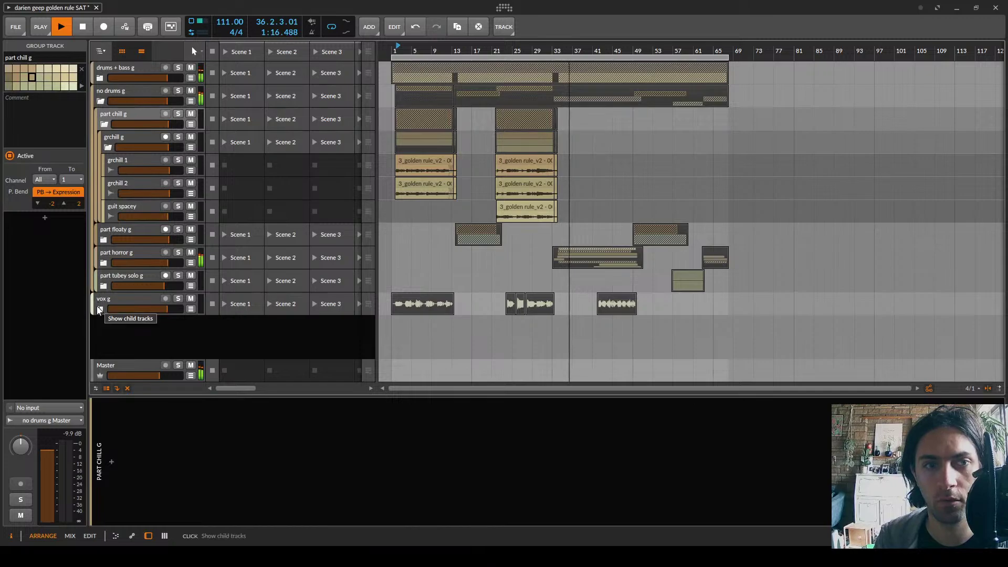
pyautogui.press('space')
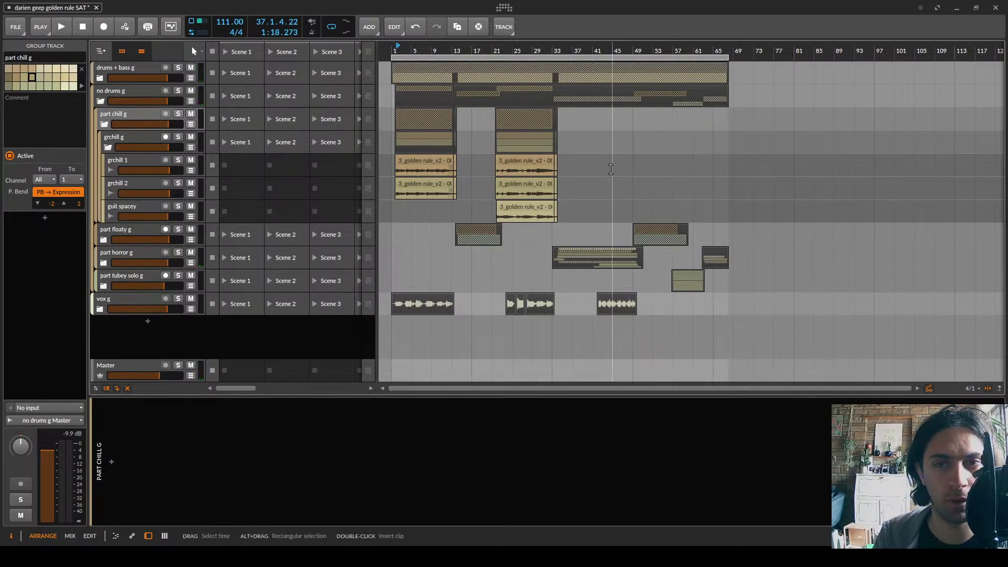
# Set the arranger loop region to start at bar 2 with a length of 11 bars
pyautogui.moveTo(394, 57); pyautogui.dragTo(451, 56)
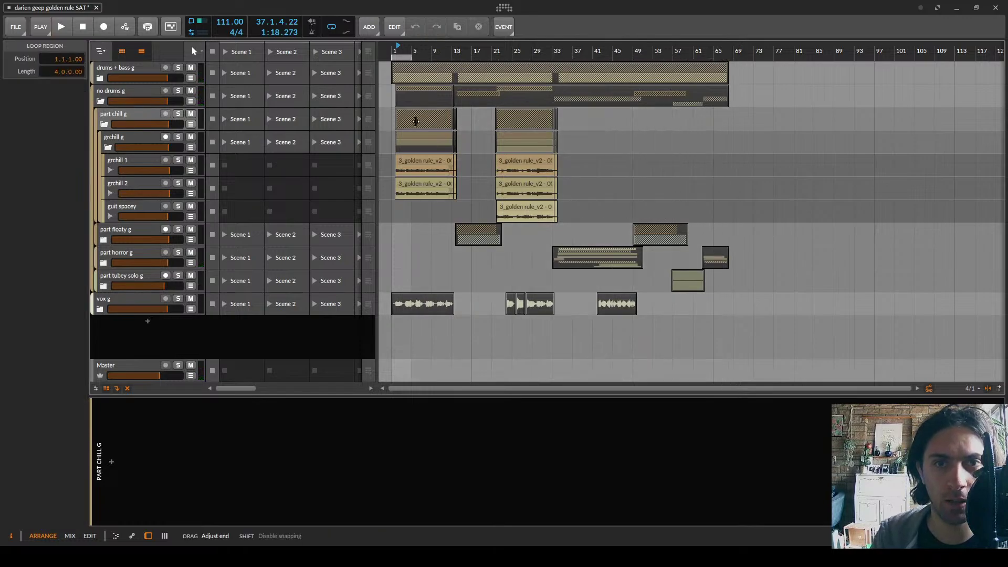
pyautogui.scroll(5, 389, 80)
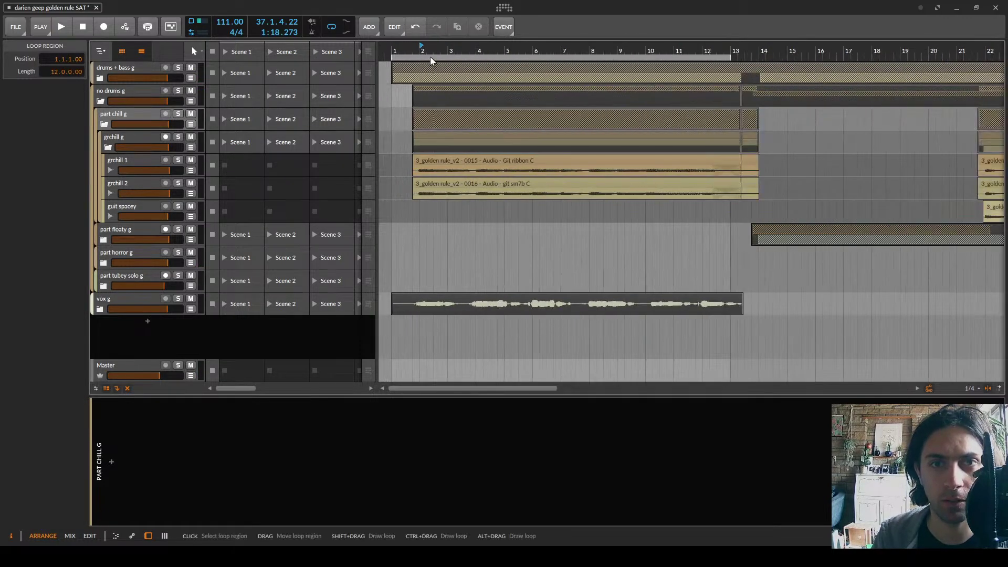
pyautogui.moveTo(431, 59); pyautogui.dragTo(451, 67)
pyautogui.press('space')
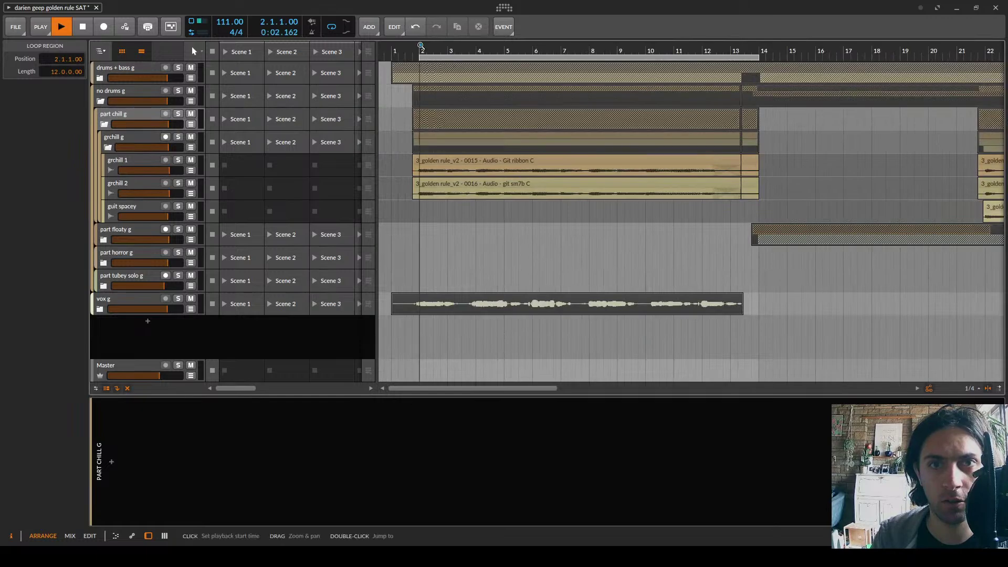
pyautogui.moveTo(756, 62); pyautogui.dragTo(730, 62)
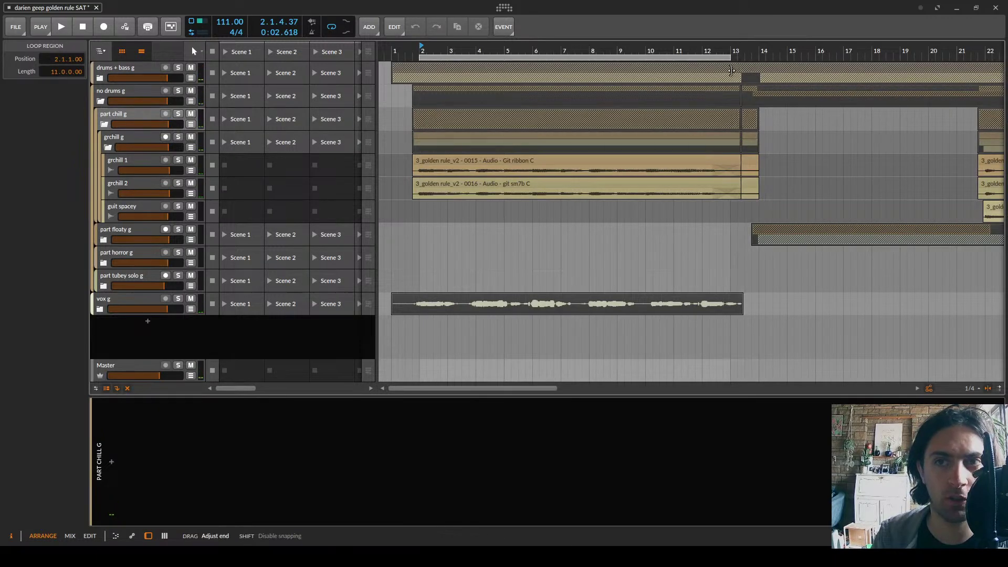
# Play the looped section and listen to the grchill g group soloed to judge the guitars
pyautogui.press('space')
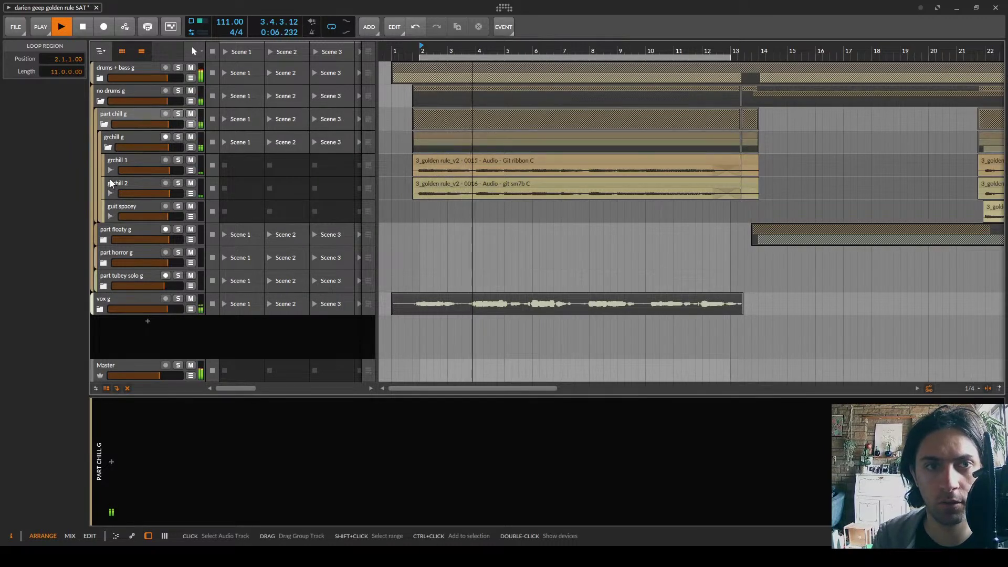
pyautogui.click(178, 137)
pyautogui.click(146, 138)
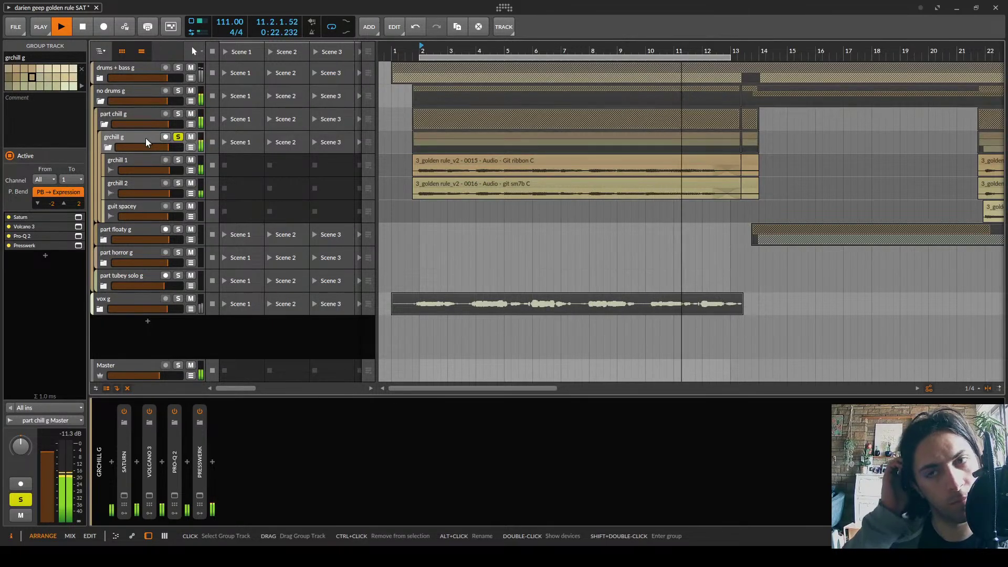
pyautogui.press('space')
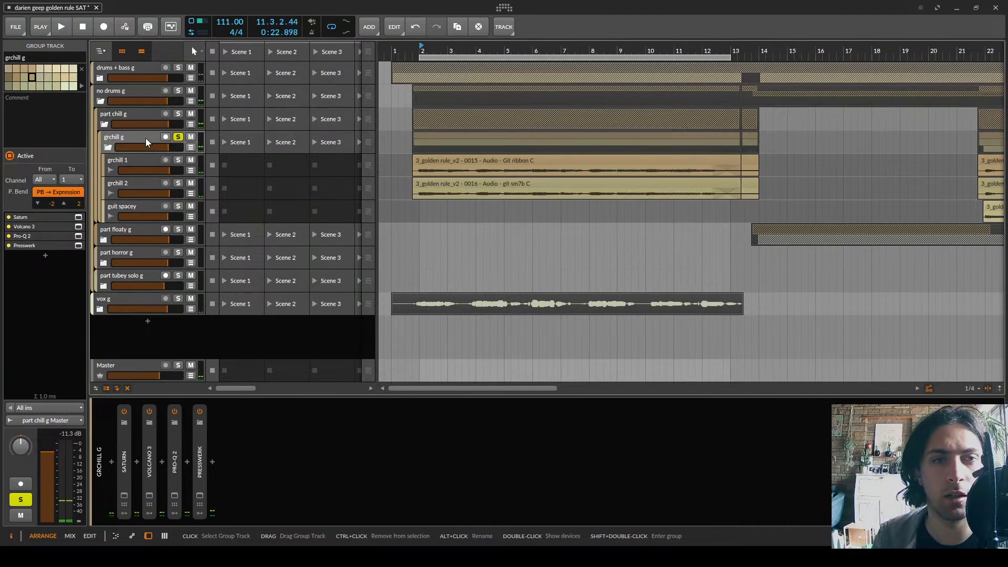
pyautogui.click(178, 137)
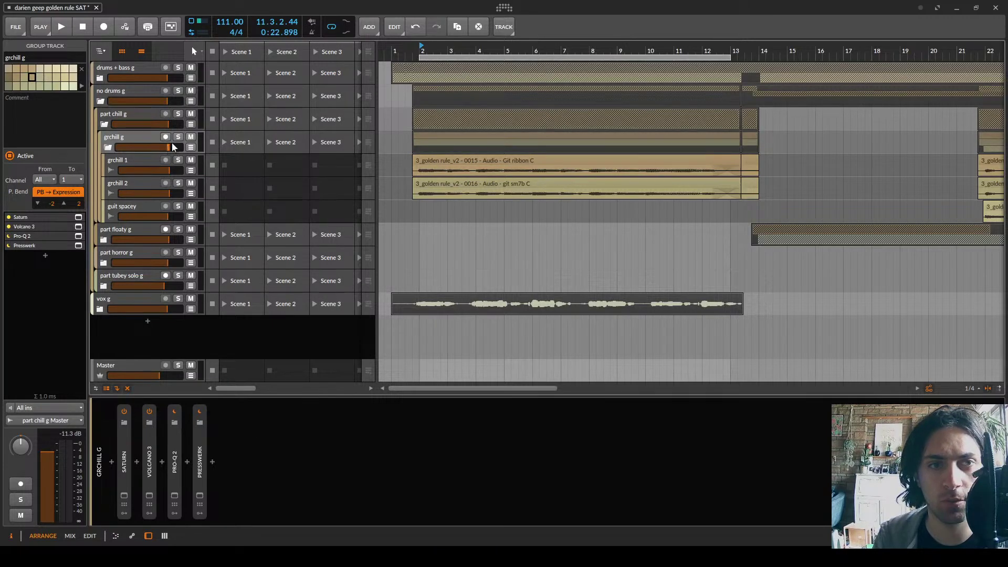
# Try RX 8 Voice De-noise at the start of the grchill g device chain, audition it and remove it
pyautogui.click(111, 461)
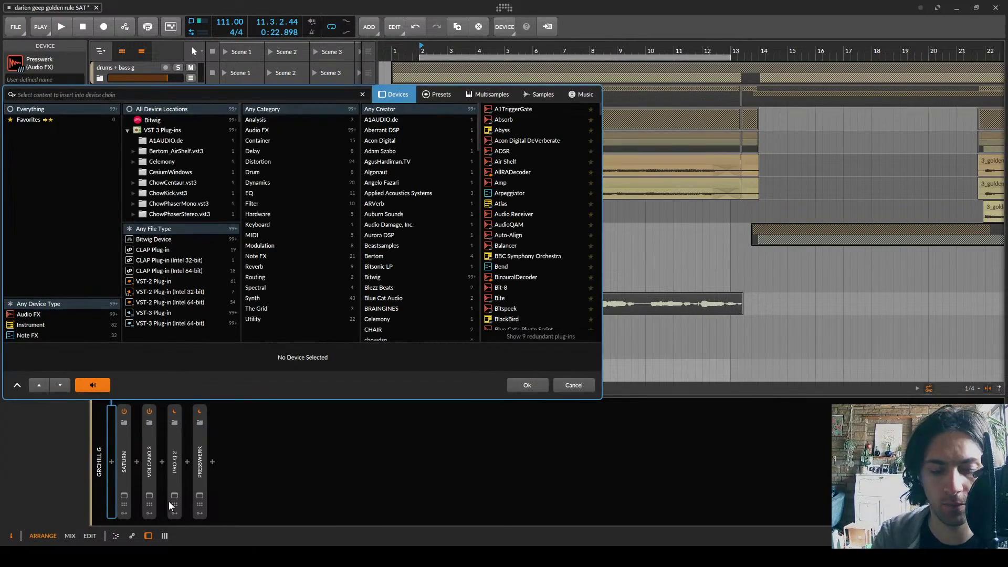
pyautogui.write('rx')
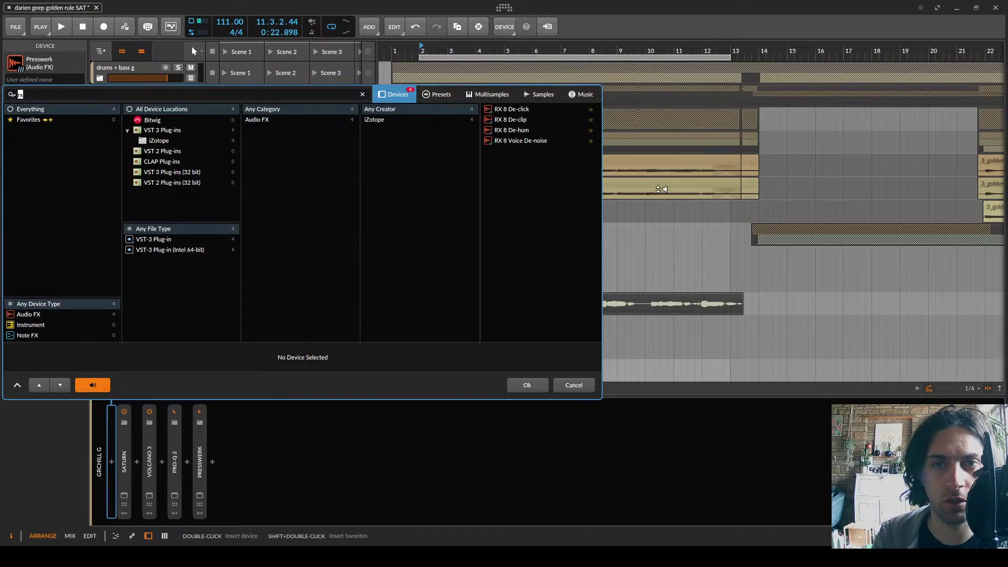
pyautogui.doubleClick(515, 141)
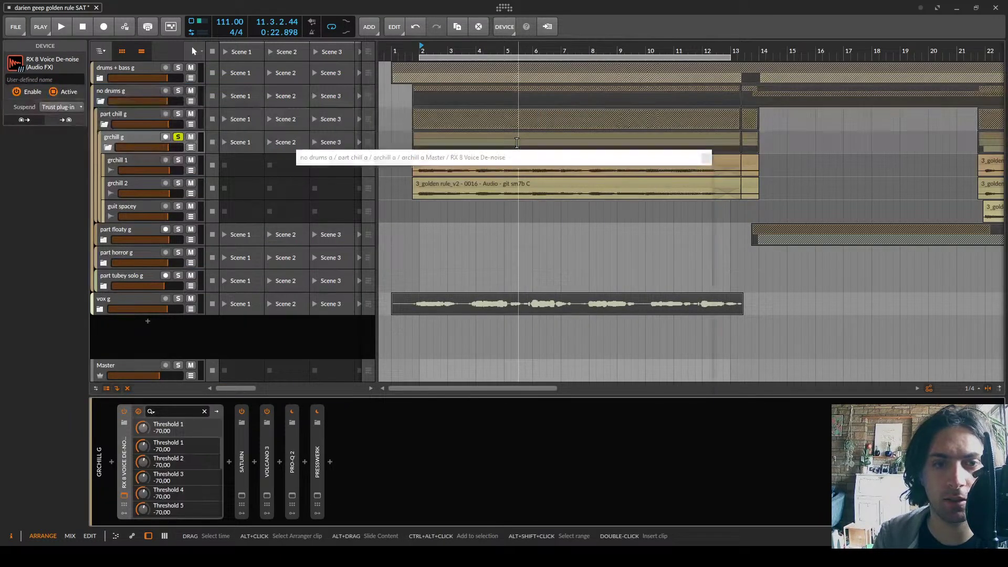
pyautogui.press('space')
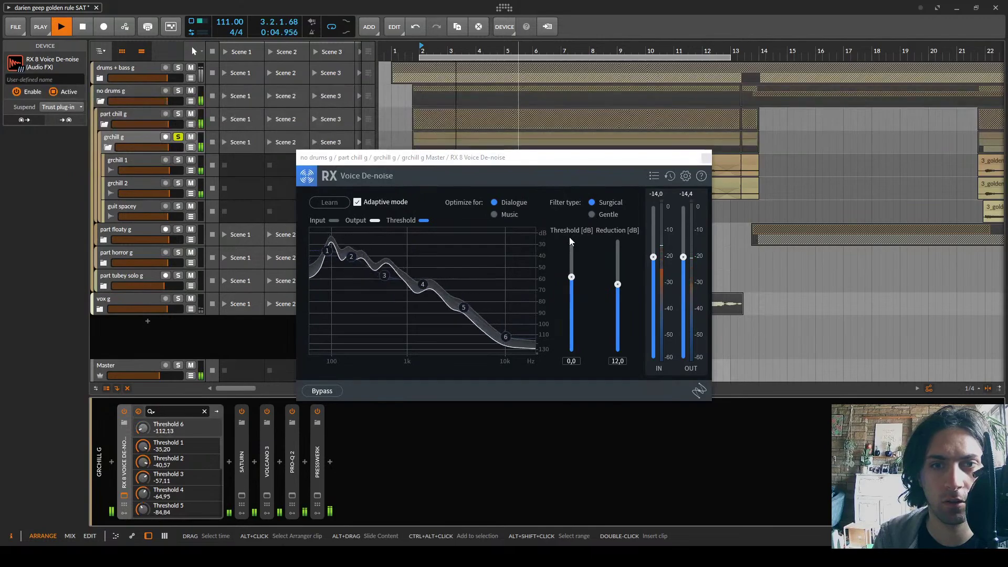
pyautogui.press('space')
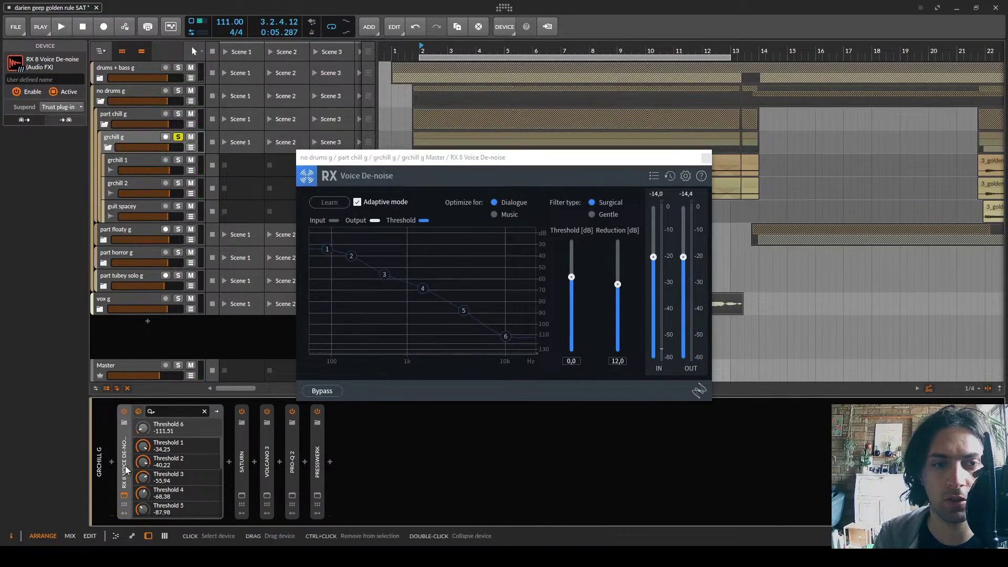
pyautogui.press('Delete')
# Try Bertom's Denoiser at the start of the grchill g device chain and play the loop through it
pyautogui.click(112, 462)
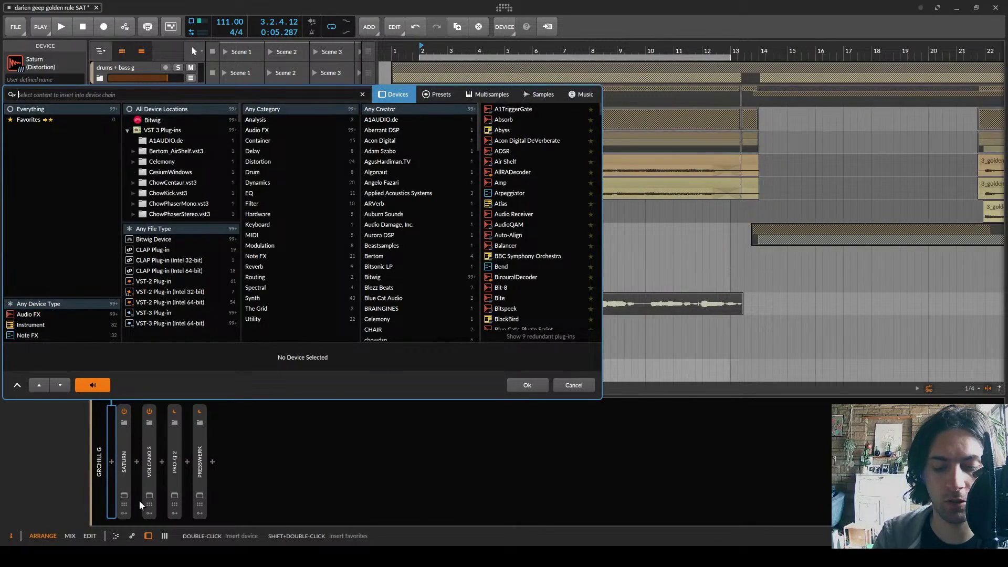
pyautogui.write('bert')
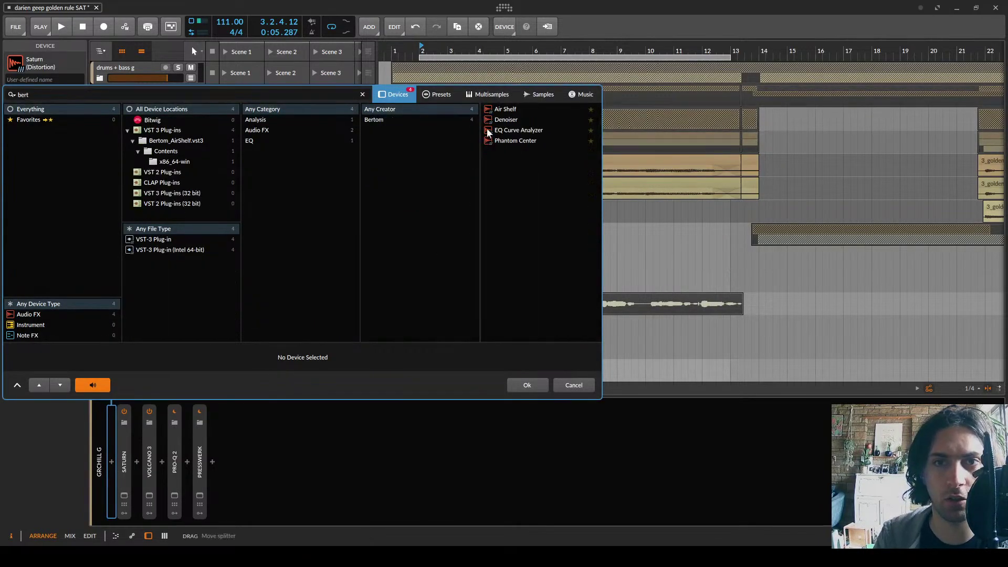
pyautogui.click(507, 119)
pyautogui.doubleClick(507, 119)
pyautogui.press('space')
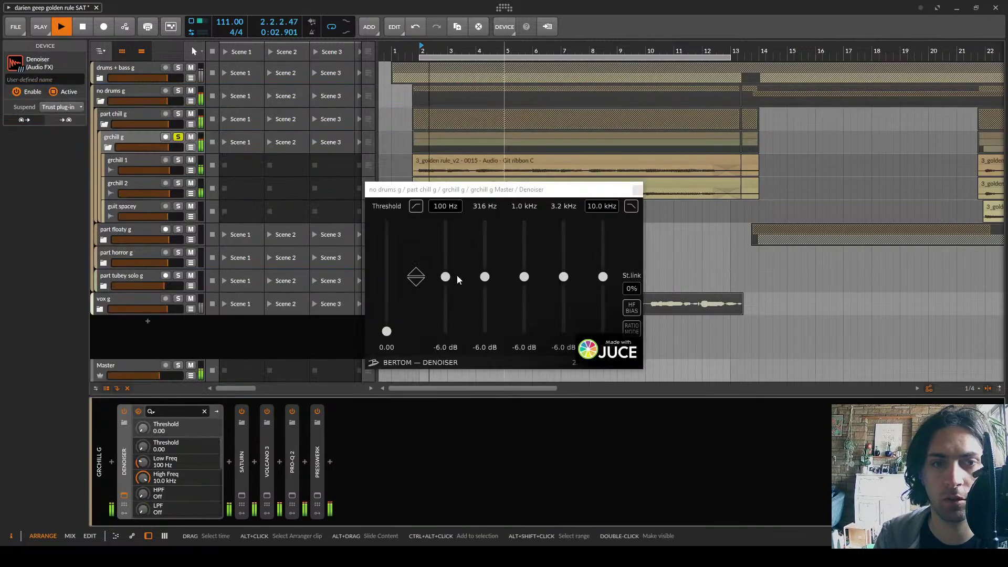
# Shape the Denoiser's reduction from low to high bands to about -4.4, -4.3, -1.9, -2.5 and -6.8 dB, sweeping the threshold
pyautogui.moveTo(445, 276); pyautogui.dragTo(484, 241)
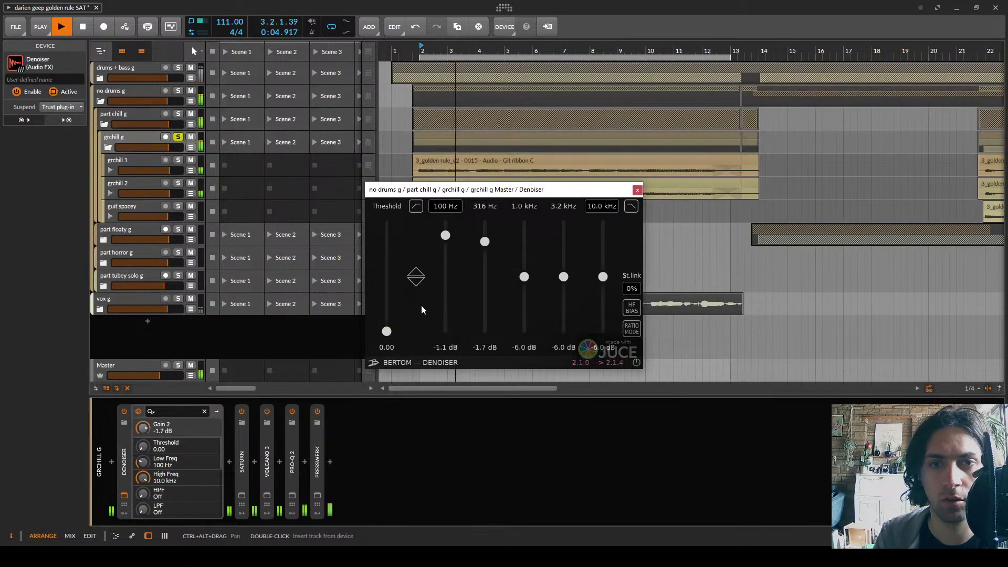
pyautogui.moveTo(386, 331); pyautogui.dragTo(399, 215)
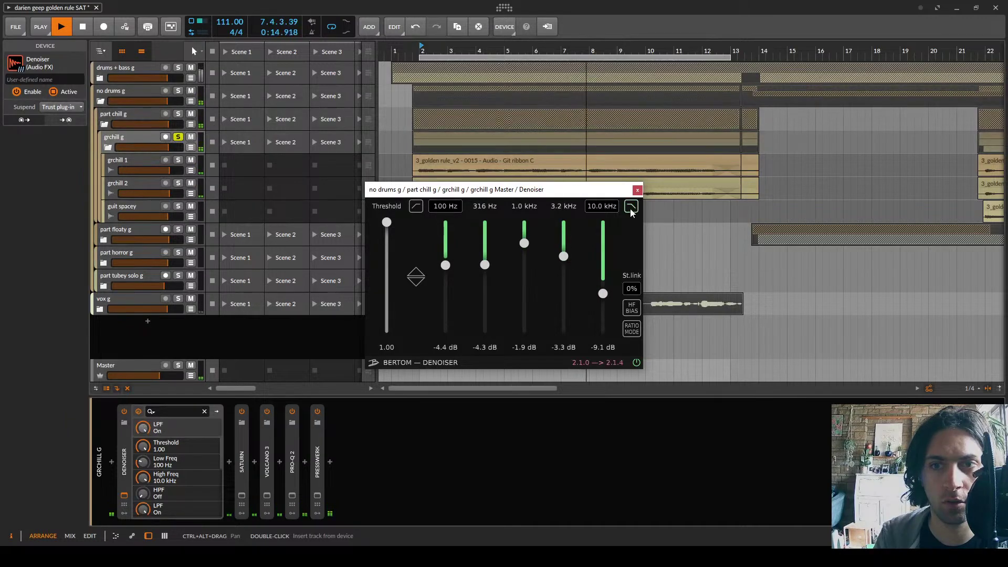
pyautogui.moveTo(563, 264); pyautogui.dragTo(564, 258)
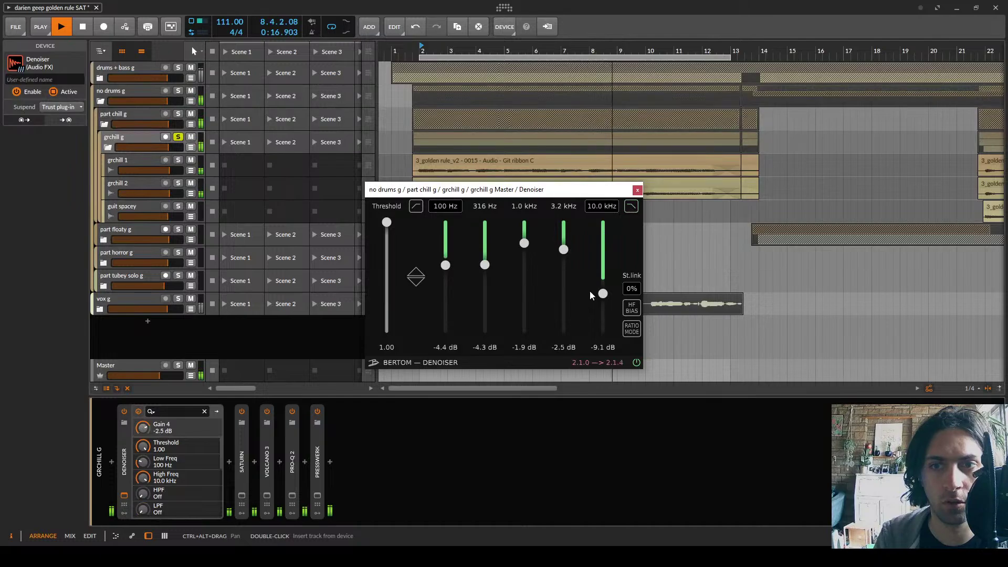
pyautogui.moveTo(391, 268); pyautogui.dragTo(387, 326)
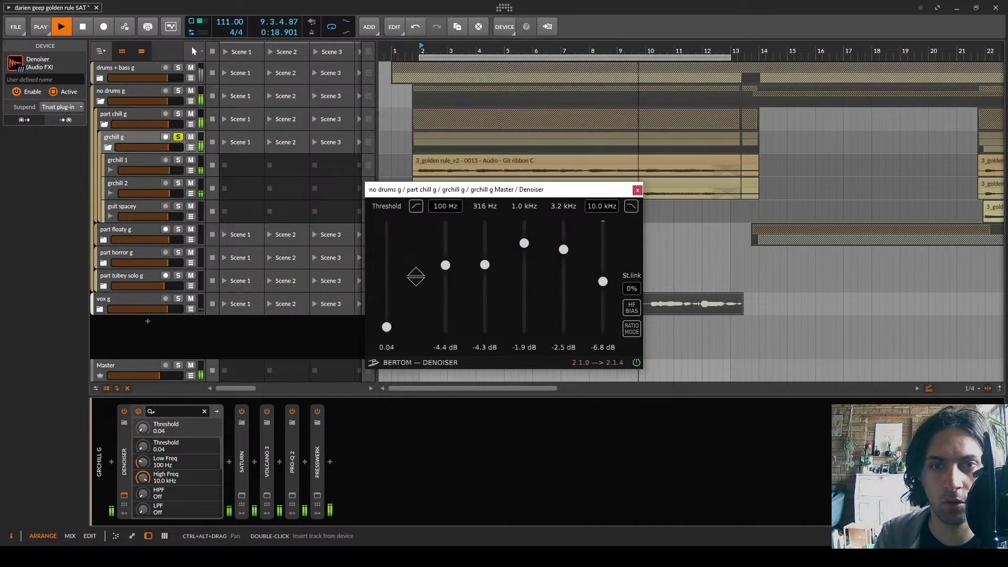
# Compare Denoiser thresholds between 0.00 and 1.00 on the playing guitars, then stop playback and remove the Denoiser
pyautogui.moveTo(386, 292); pyautogui.dragTo(386, 260)
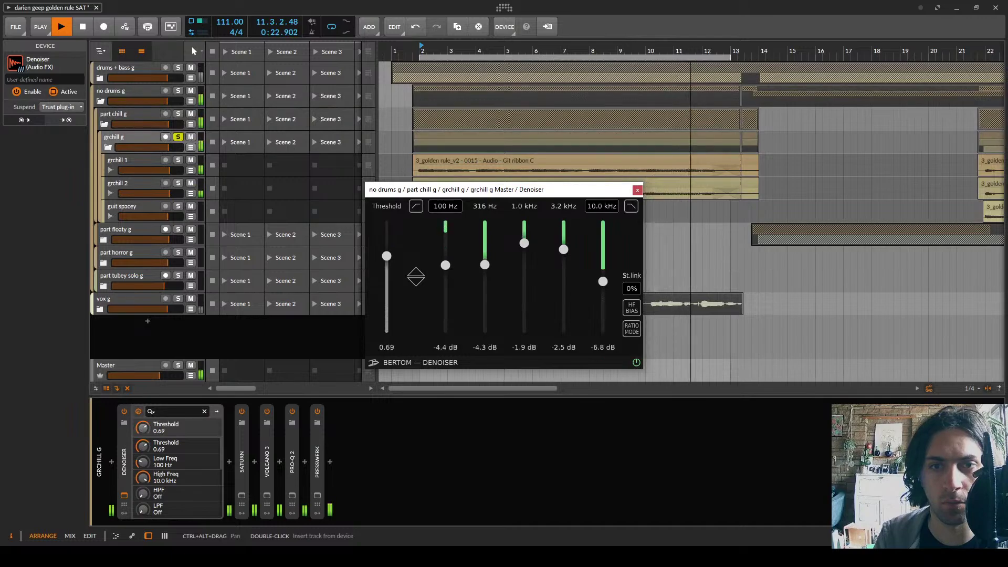
pyautogui.moveTo(386, 256); pyautogui.dragTo(386, 259)
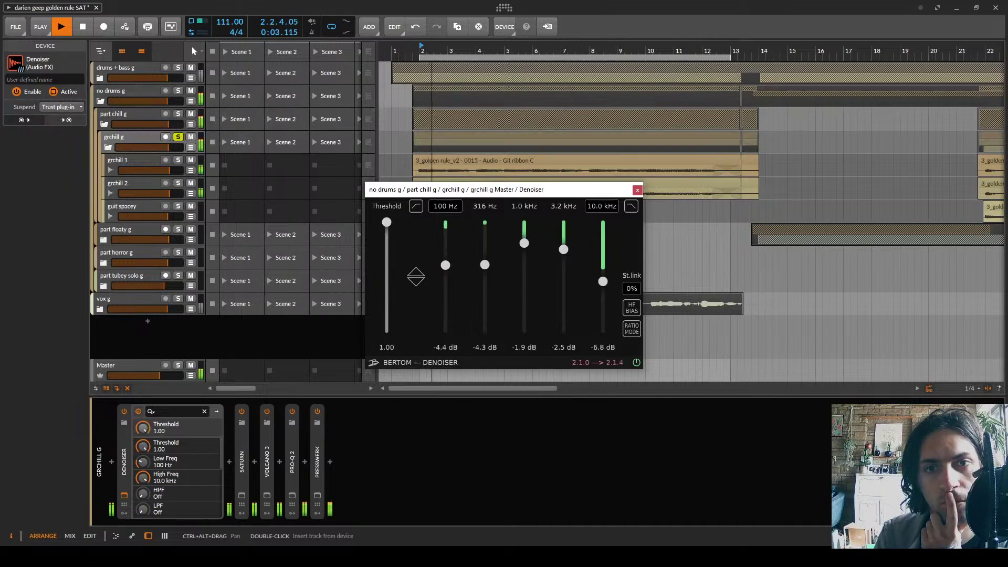
pyautogui.moveTo(386, 222)
pyautogui.mouseDown()
pyautogui.moveTo(386, 331)
pyautogui.moveTo(386, 222)
pyautogui.mouseUp()
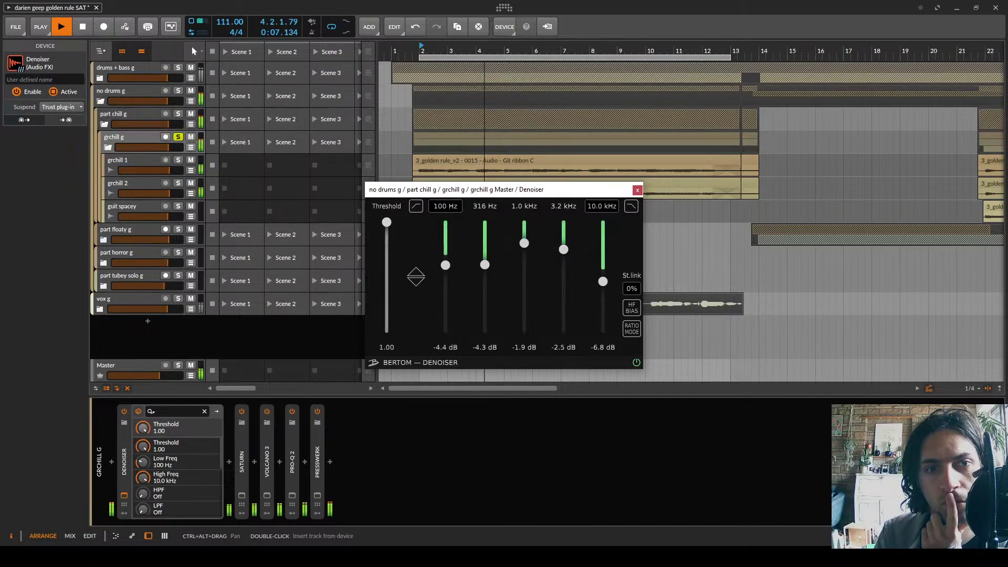
pyautogui.moveTo(386, 222); pyautogui.dragTo(387, 331)
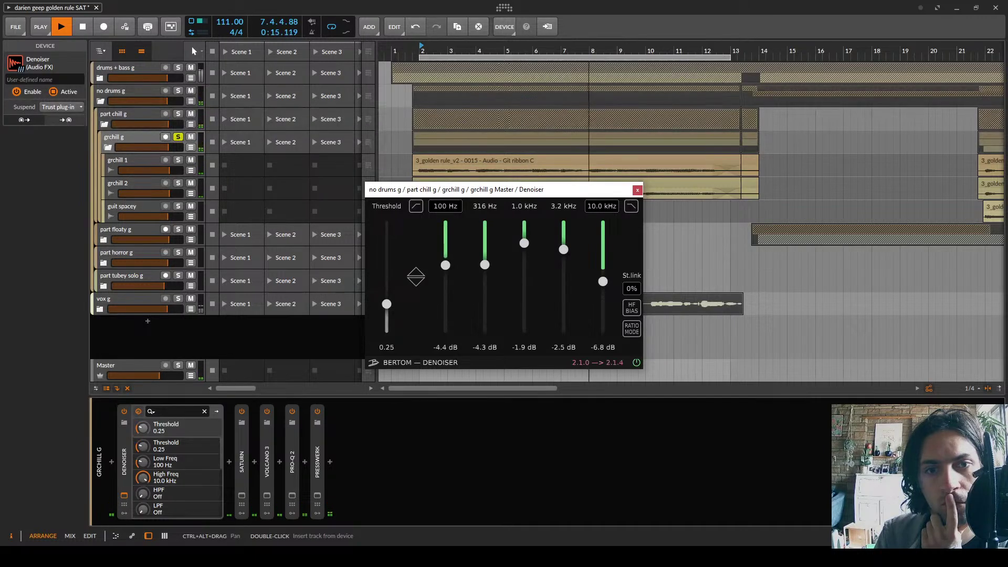
pyautogui.moveTo(386, 304); pyautogui.dragTo(386, 309)
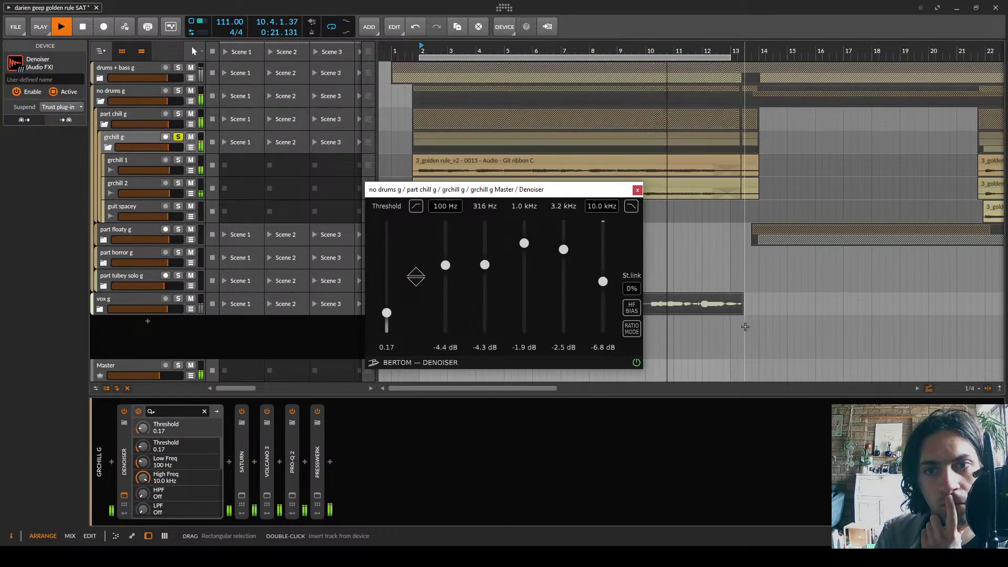
pyautogui.moveTo(386, 313)
pyautogui.mouseDown()
pyautogui.moveTo(387, 235)
pyautogui.moveTo(386, 331)
pyautogui.mouseUp()
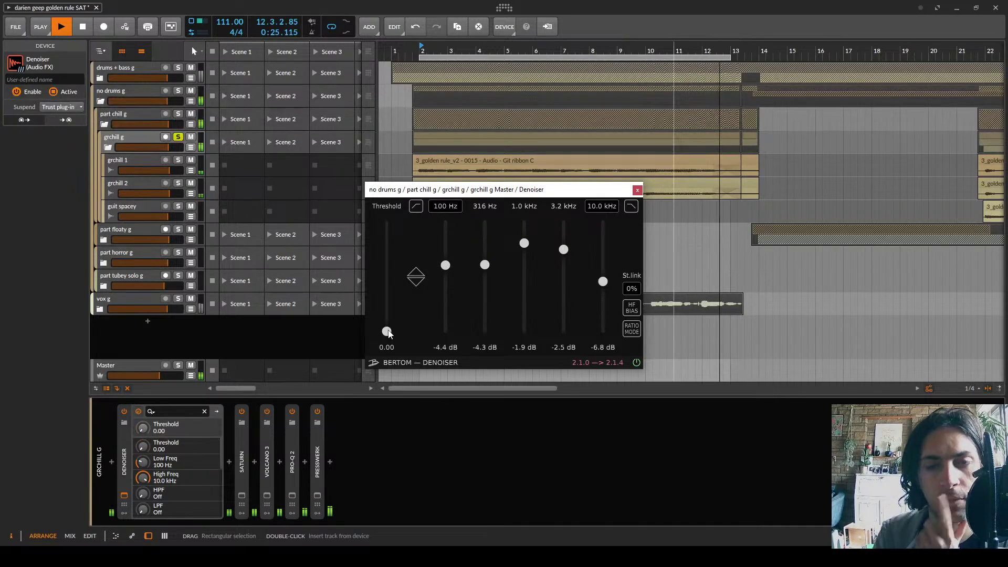
pyautogui.press('space')
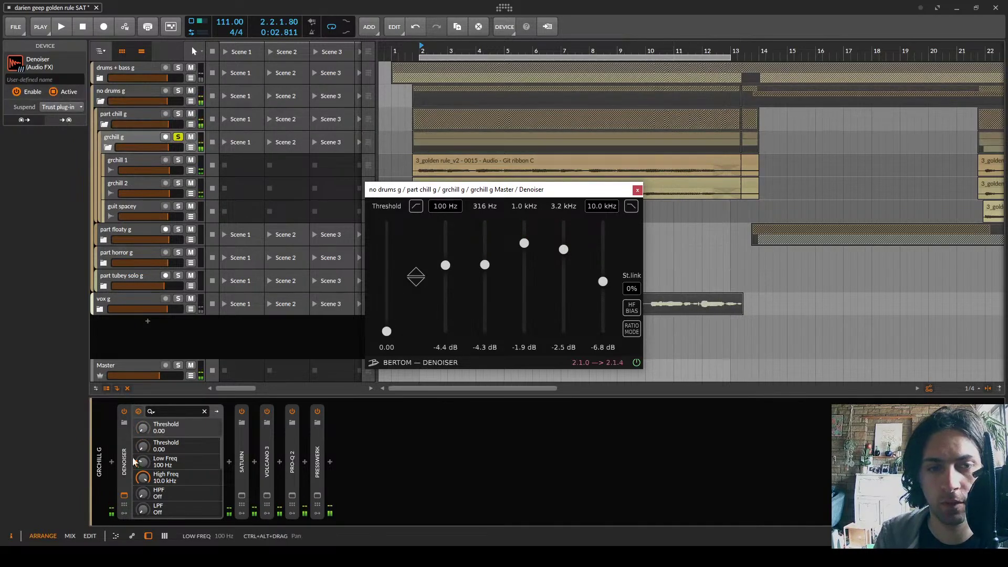
pyautogui.press('Delete')
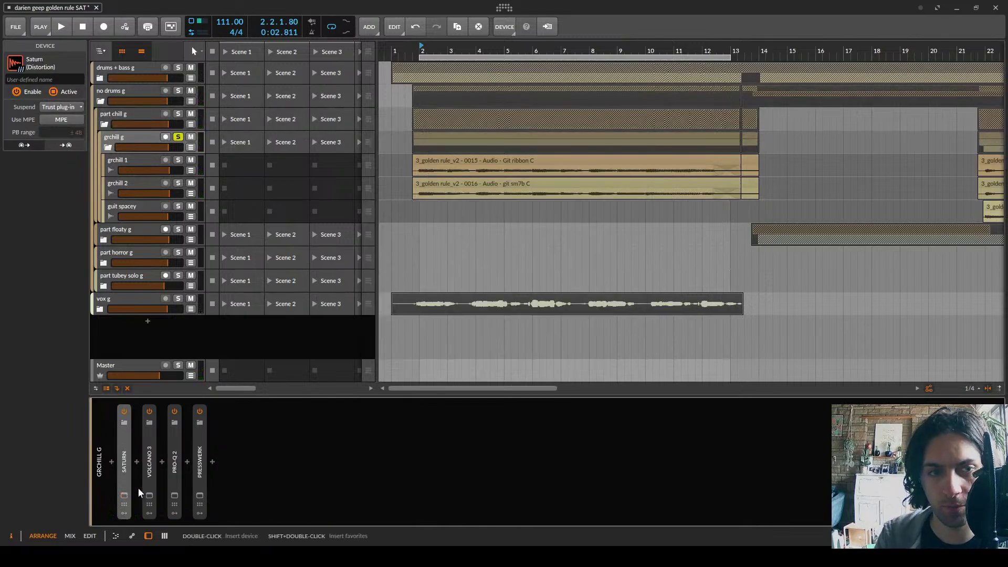
# Insert Pro-MB at the start of the grchill g chain, add a high-frequency band and start playback
pyautogui.click(112, 462)
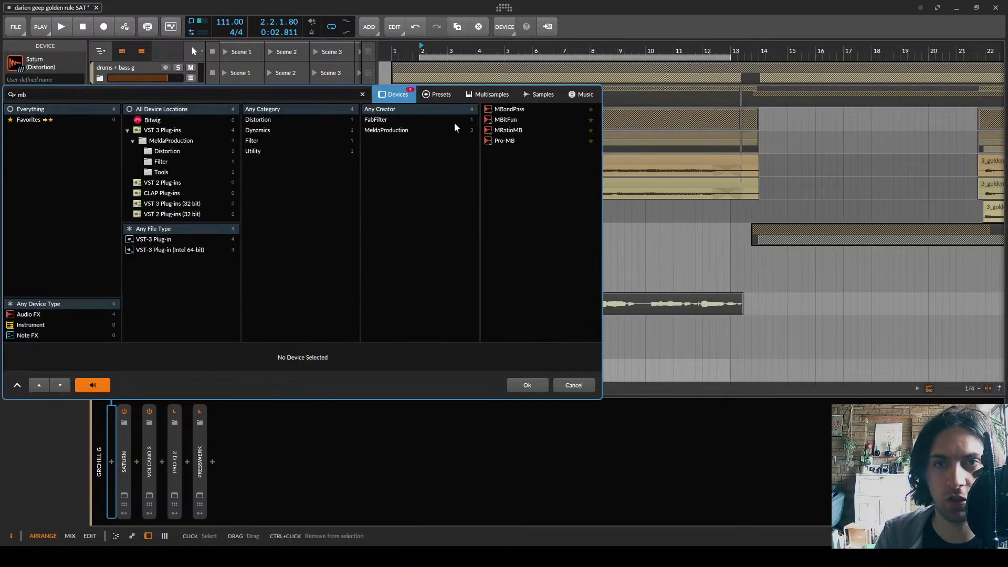
pyautogui.doubleClick(504, 140)
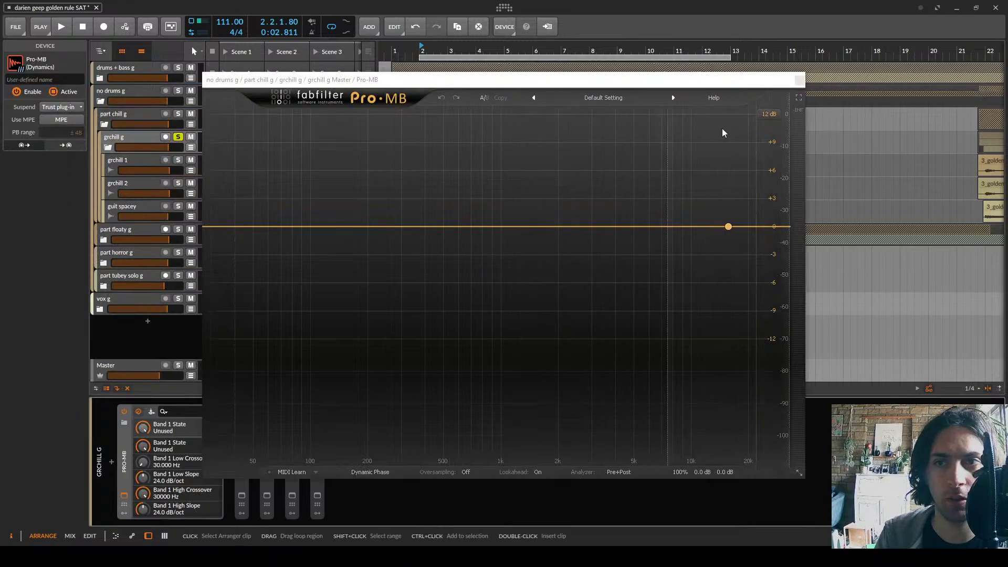
pyautogui.click(725, 127)
pyautogui.press('space')
# Solo the high band, set its low crossover to about 2565 Hz, and make it an expander with a -30 dB range
pyautogui.click(676, 114)
pyautogui.moveTo(675, 126); pyautogui.dragTo(578, 167)
pyautogui.click(622, 431)
pyautogui.moveTo(627, 391); pyautogui.dragTo(625, 514)
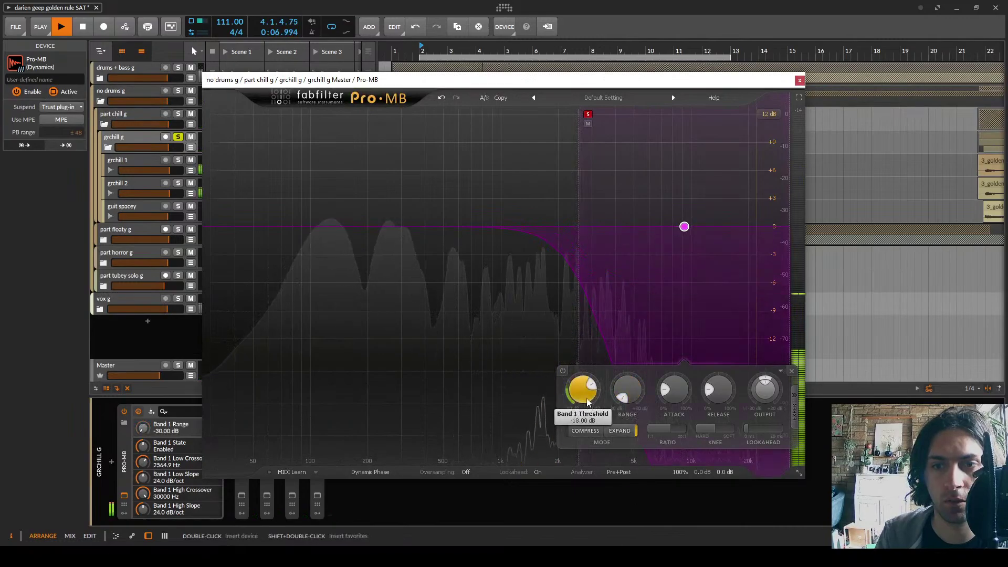
# Shape the high band's expansion with about -34 dB threshold, a low ratio, 41.50 dB knee, added lookahead and 30.5% release
pyautogui.moveTo(584, 387); pyautogui.dragTo(602, 430)
pyautogui.moveTo(665, 428); pyautogui.dragTo(629, 434)
pyautogui.moveTo(720, 428); pyautogui.dragTo(732, 427)
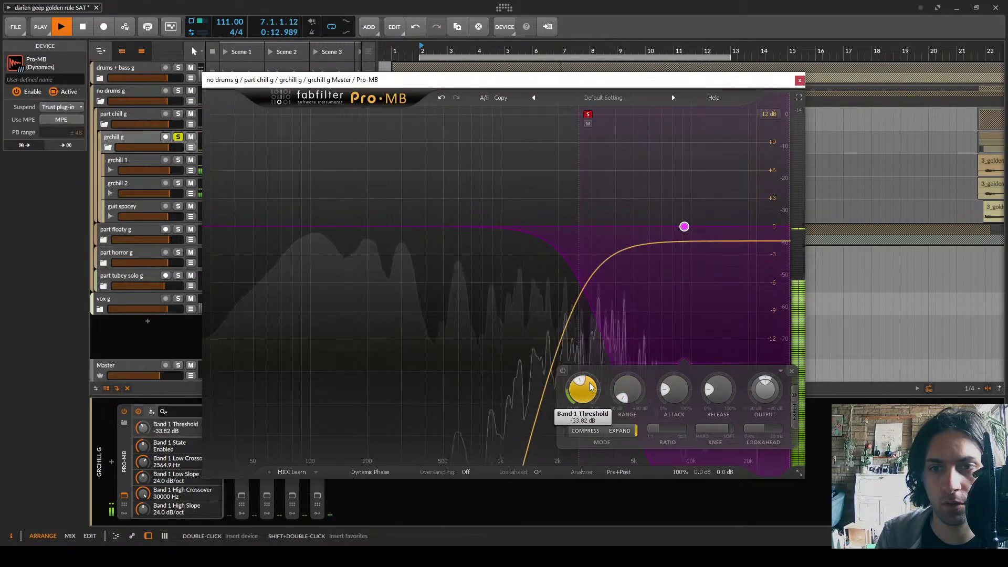
pyautogui.moveTo(755, 429); pyautogui.dragTo(760, 429)
pyautogui.moveTo(670, 394); pyautogui.dragTo(723, 376)
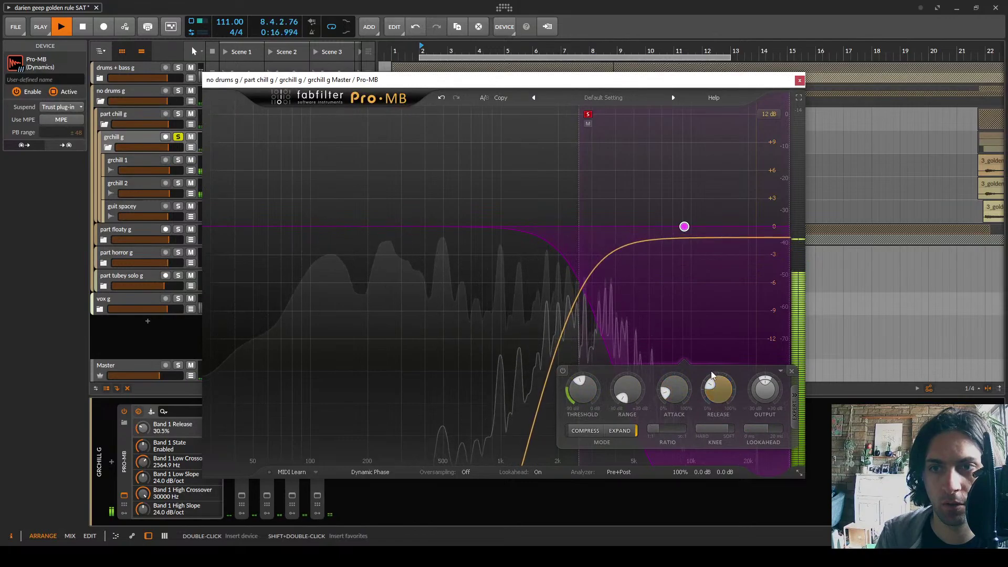
pyautogui.moveTo(590, 402); pyautogui.dragTo(594, 395)
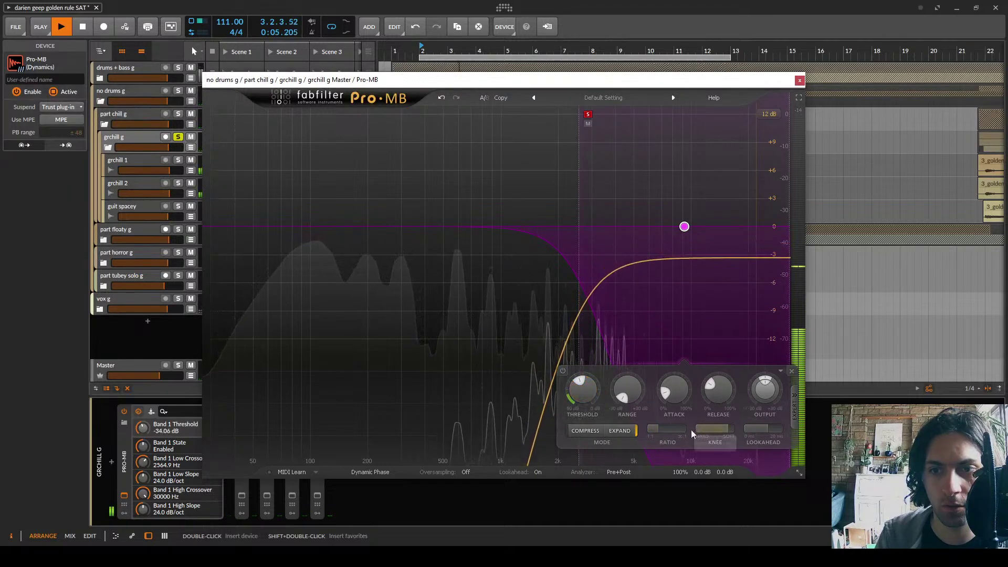
pyautogui.moveTo(710, 429); pyautogui.dragTo(709, 430)
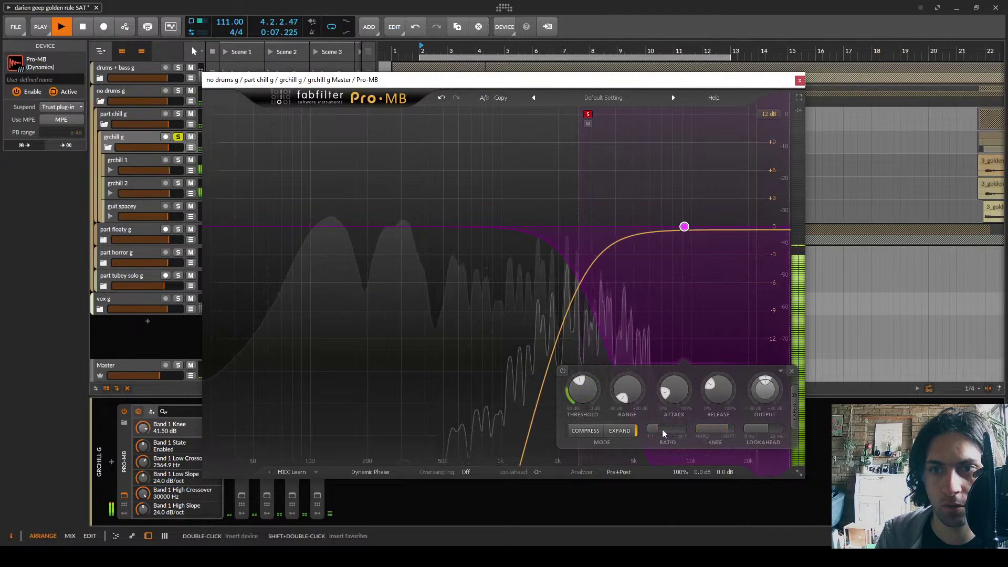
# Unsolo the high band and replay the loop to hear the expansion within the full guitar signal
pyautogui.press('space')
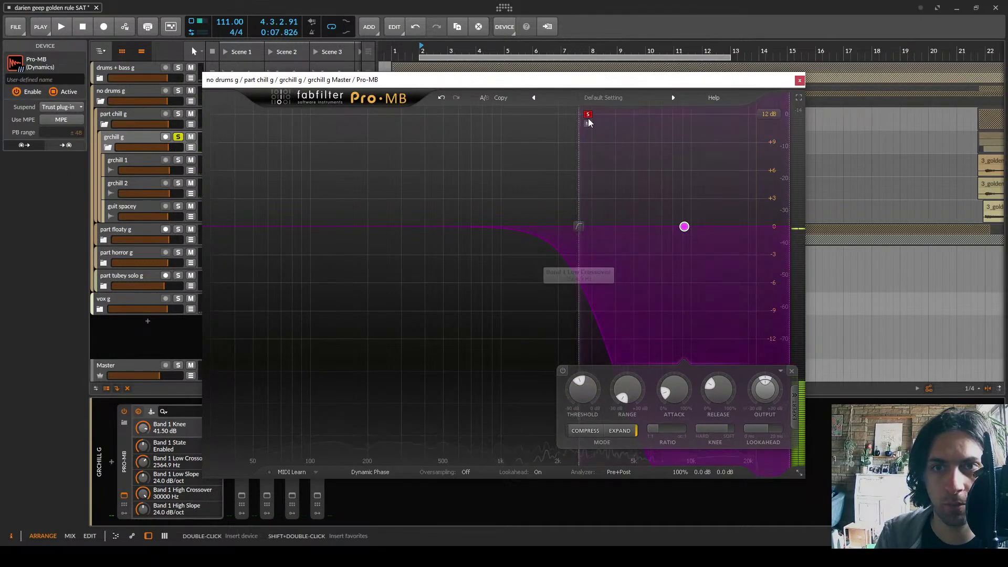
pyautogui.click(587, 115)
pyautogui.press('space')
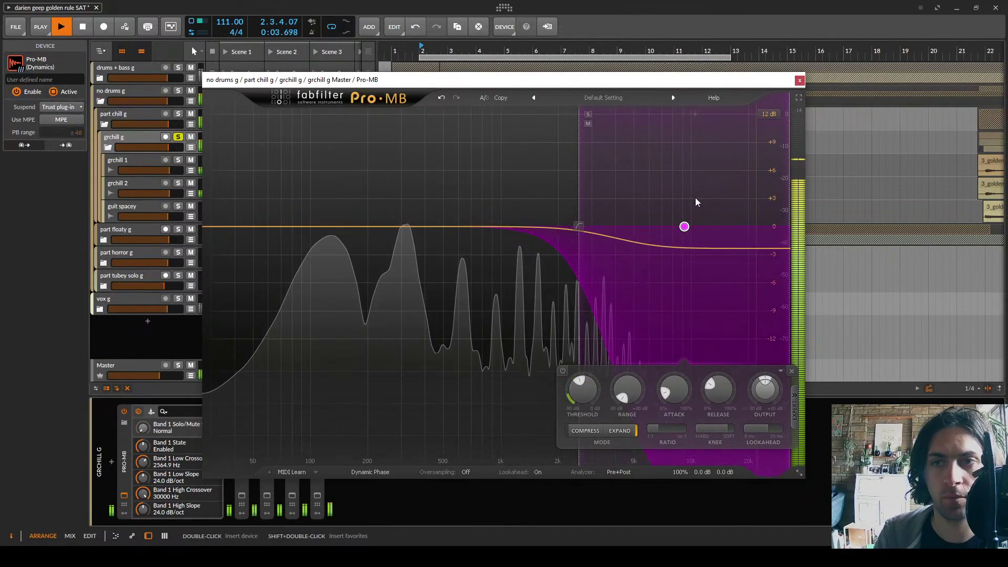
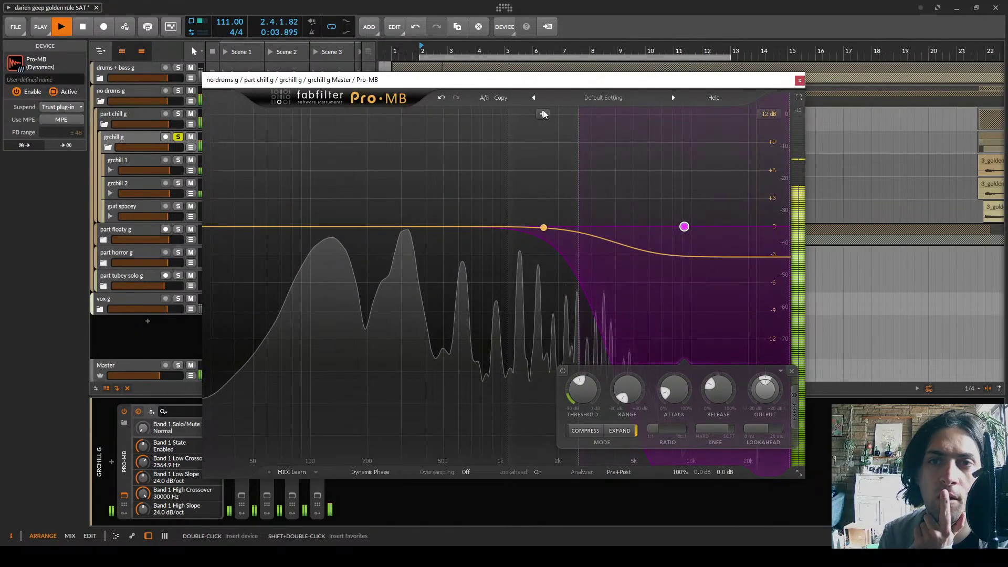
# Add a mid expander band from about 358 Hz up to the high band, solo it and set its range to -30 dB
pyautogui.click(543, 114)
pyautogui.moveTo(514, 138); pyautogui.dragTo(415, 141)
pyautogui.click(429, 114)
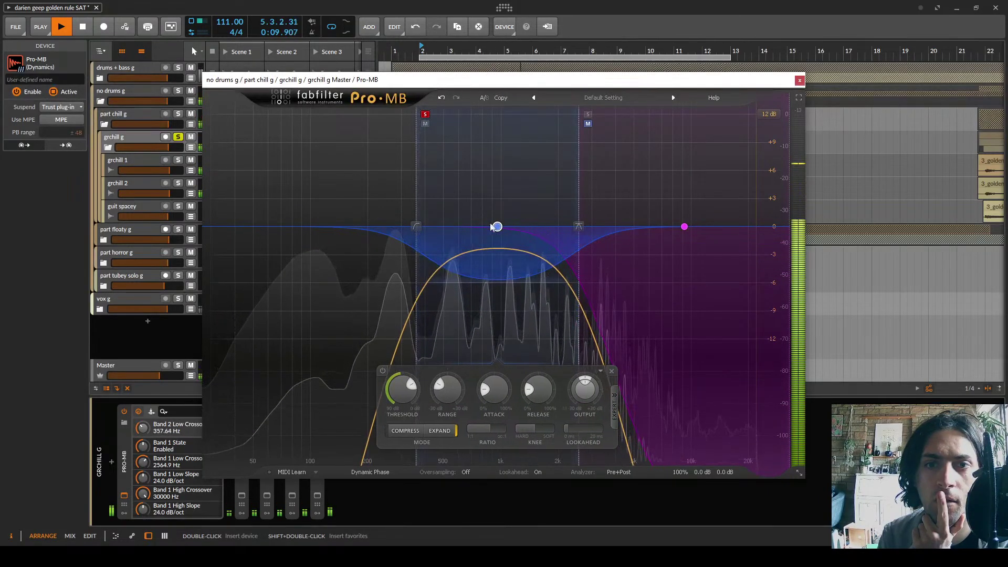
pyautogui.moveTo(455, 399); pyautogui.dragTo(473, 497)
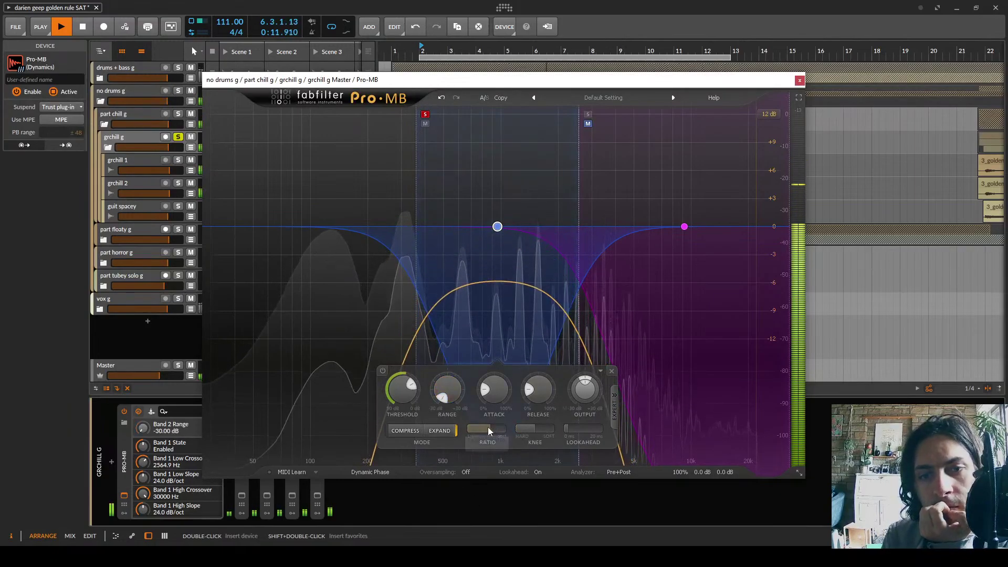
# Shape the mid band's expansion with a minimal ratio, 44.52 dB knee, added lookahead, 57.3% release and about -18.7 dB threshold
pyautogui.moveTo(487, 426); pyautogui.dragTo(425, 436)
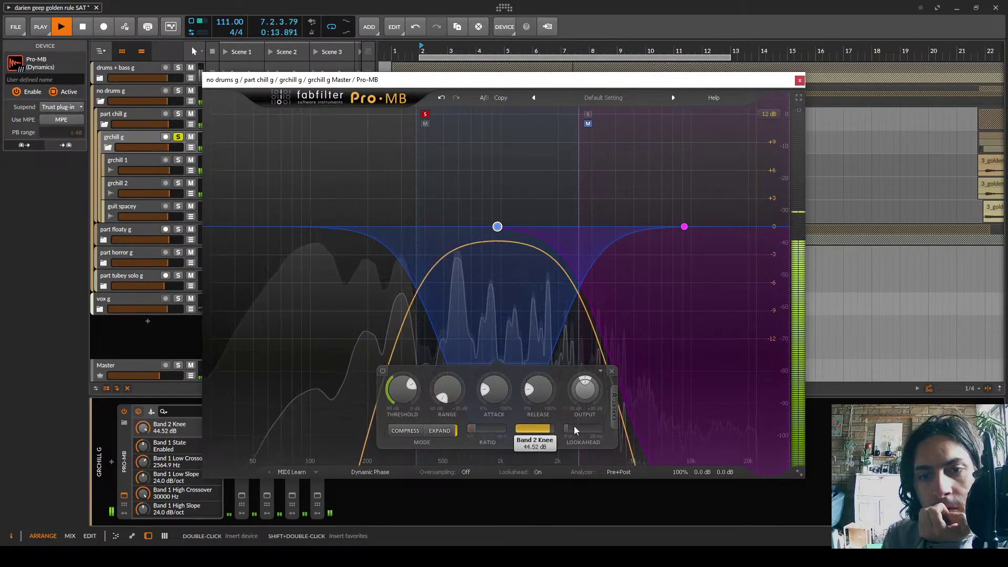
pyautogui.moveTo(570, 428); pyautogui.dragTo(660, 434)
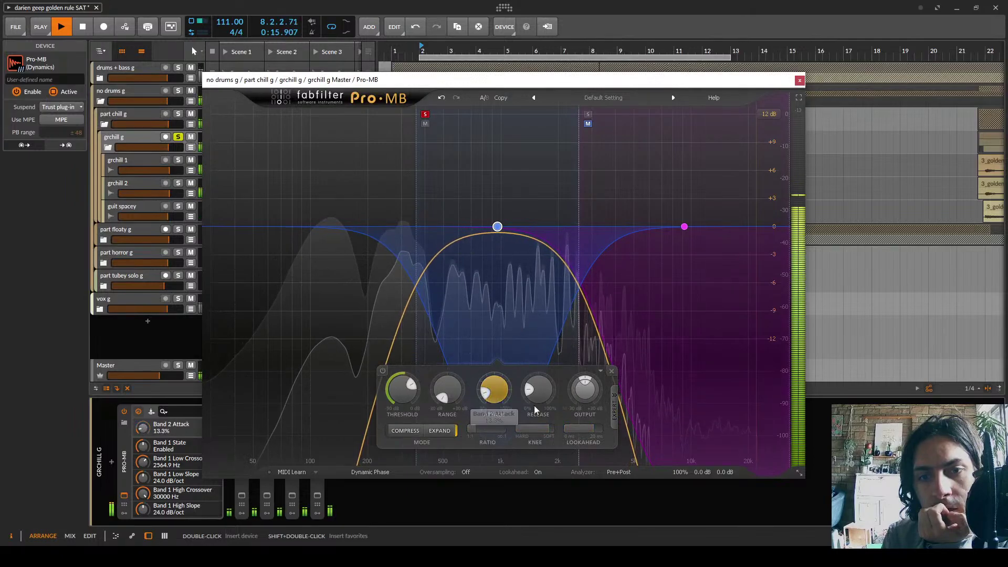
pyautogui.moveTo(538, 391); pyautogui.dragTo(547, 354)
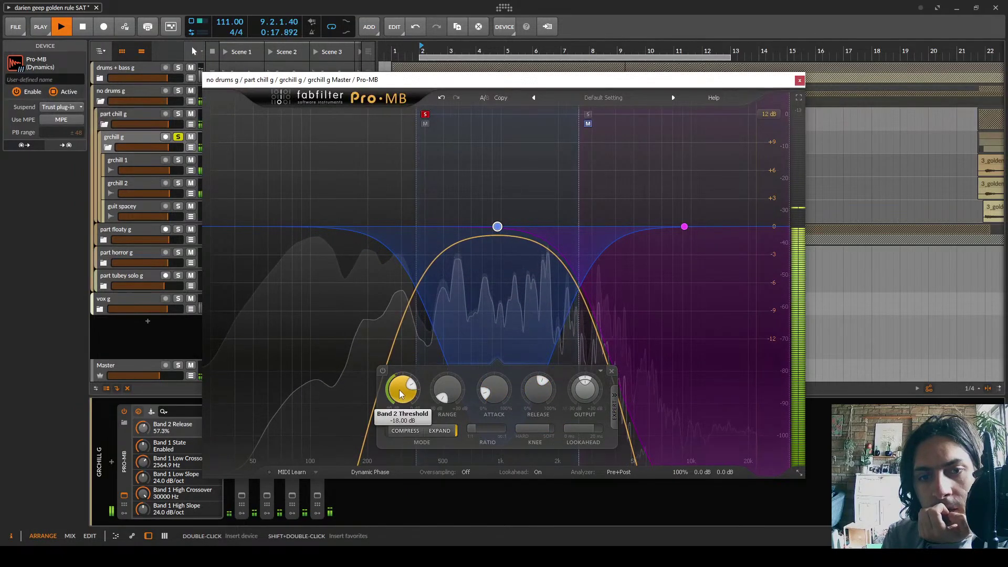
pyautogui.moveTo(402, 392); pyautogui.dragTo(402, 395)
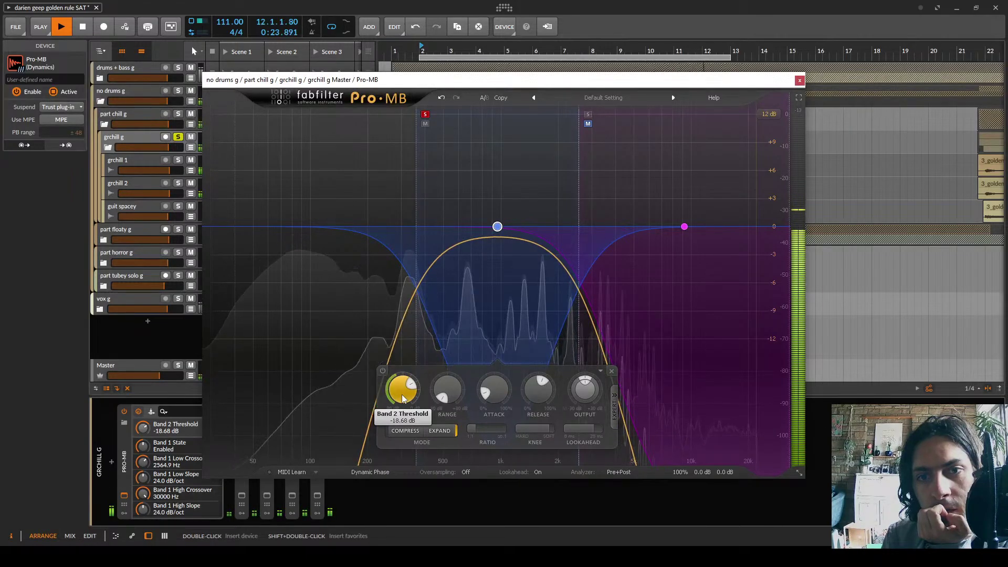
# Unsolo the mid band, raise its output by about 0.5 dB and set the display range to 3 dB
pyautogui.click(425, 114)
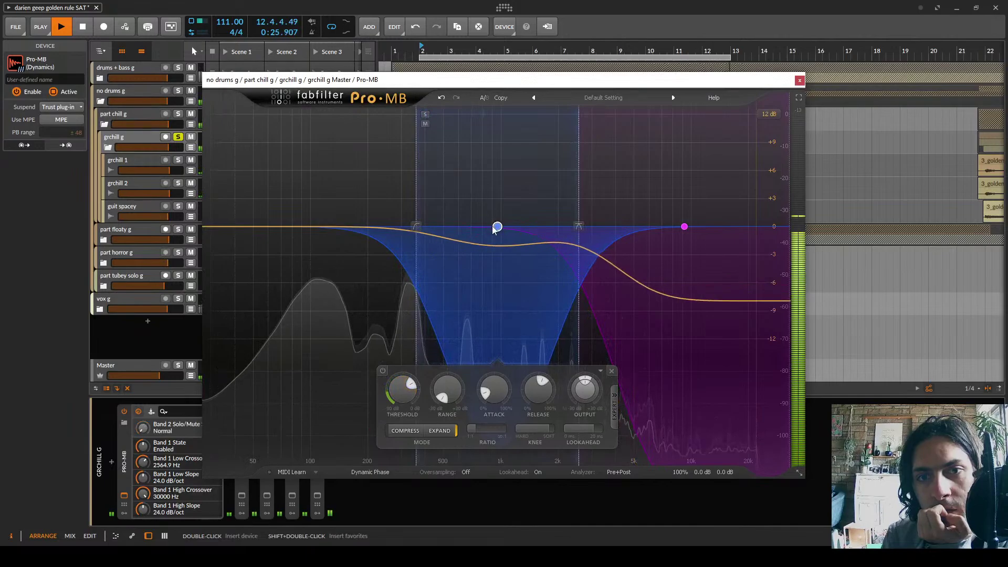
pyautogui.moveTo(497, 226); pyautogui.dragTo(497, 221)
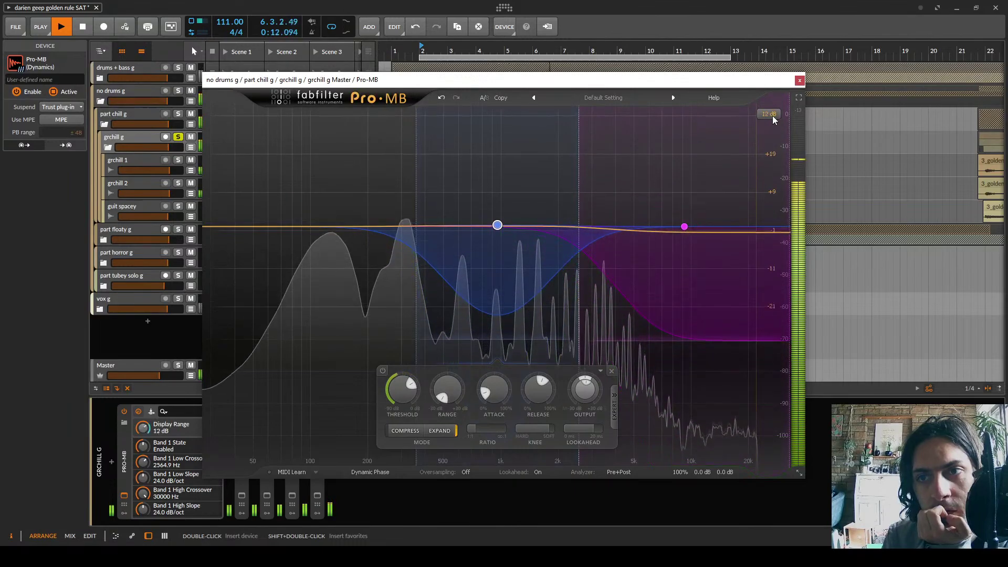
pyautogui.scroll(-2, 772, 115)
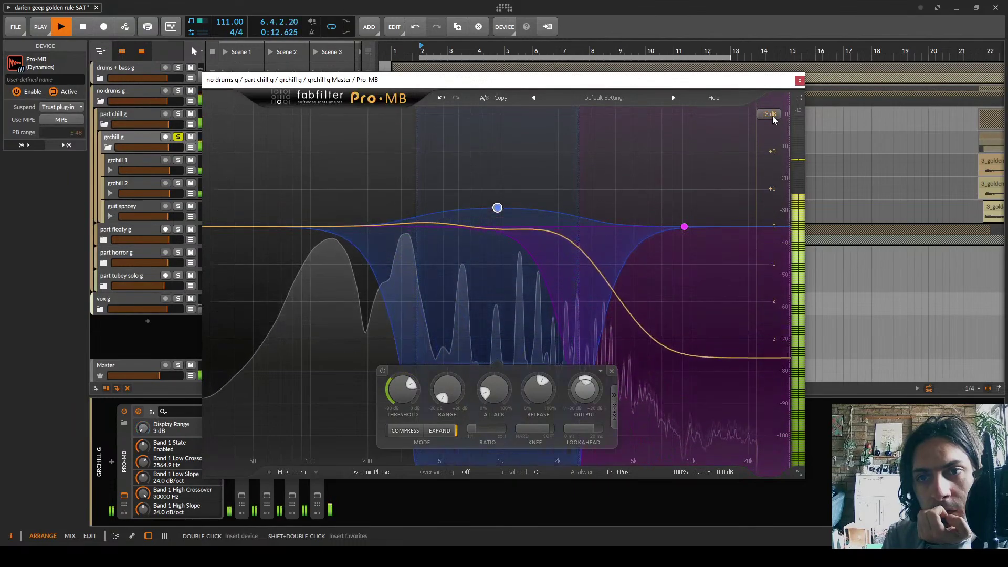
# Lower the high band's threshold to -37.12 dB and close the Pro-MB window
pyautogui.click(684, 227)
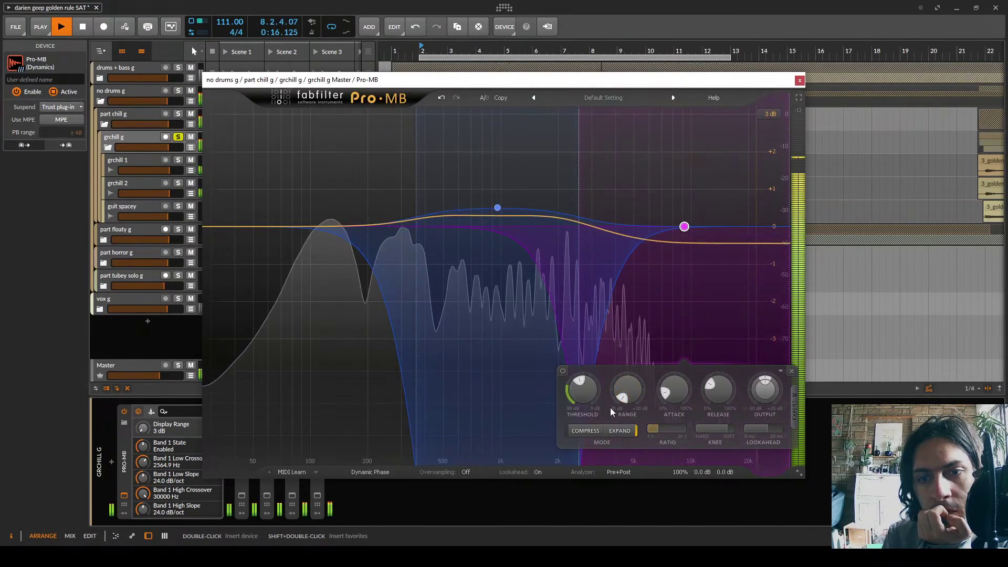
pyautogui.moveTo(581, 396); pyautogui.dragTo(582, 412)
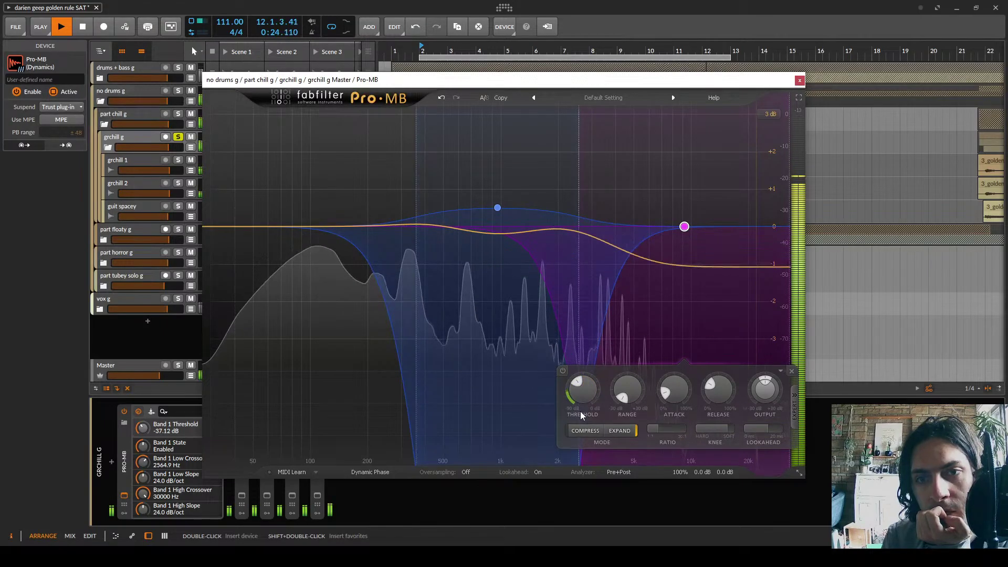
pyautogui.click(799, 80)
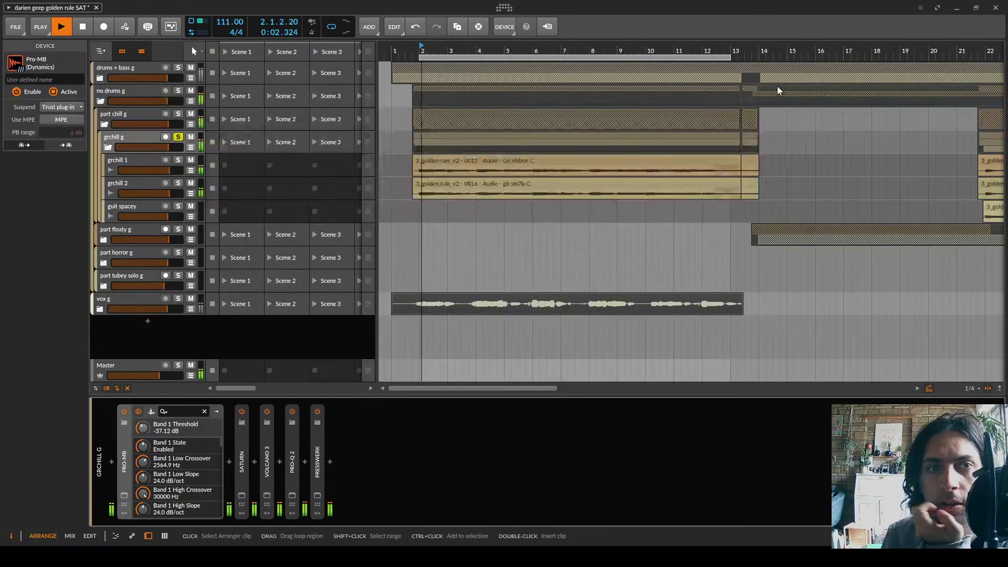
# Fold the grchill g group and trim its volume to about -0.2 dB while listening in the full mix
pyautogui.click(107, 148)
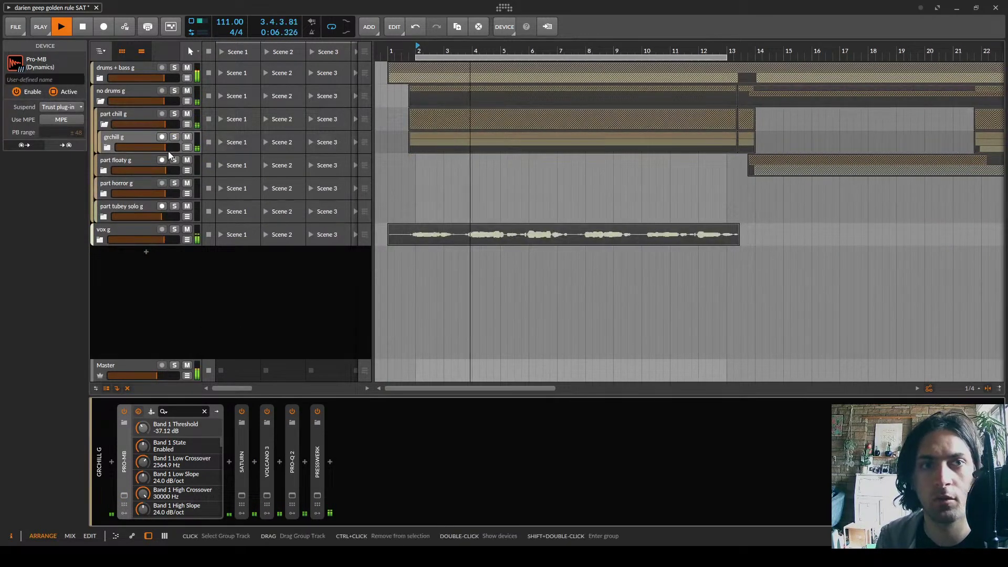
pyautogui.moveTo(166, 148); pyautogui.dragTo(165, 147)
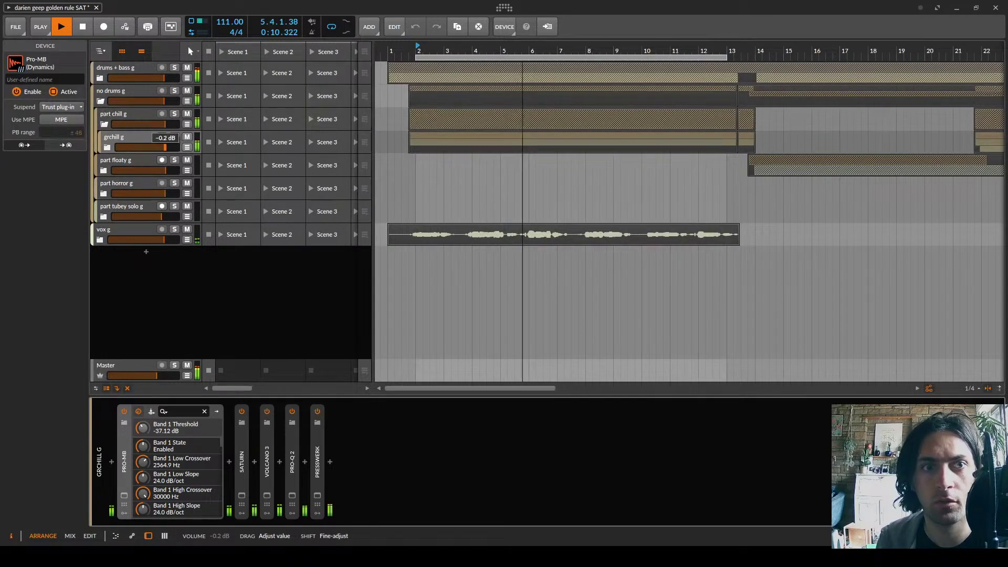
pyautogui.moveTo(166, 147); pyautogui.dragTo(165, 147)
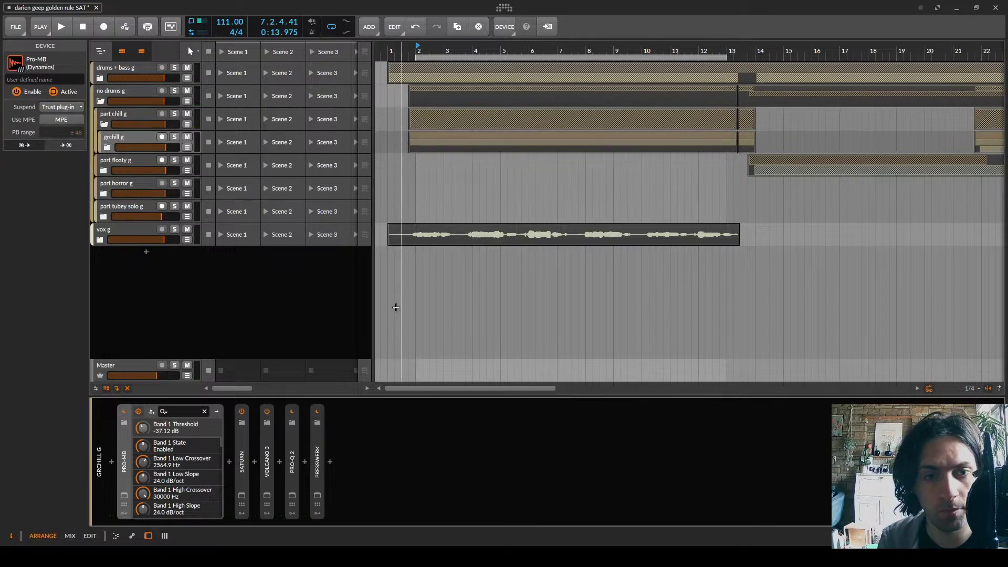
# Insert an FX Layer container after Presswerk in the grchill g device chain
pyautogui.click(330, 461)
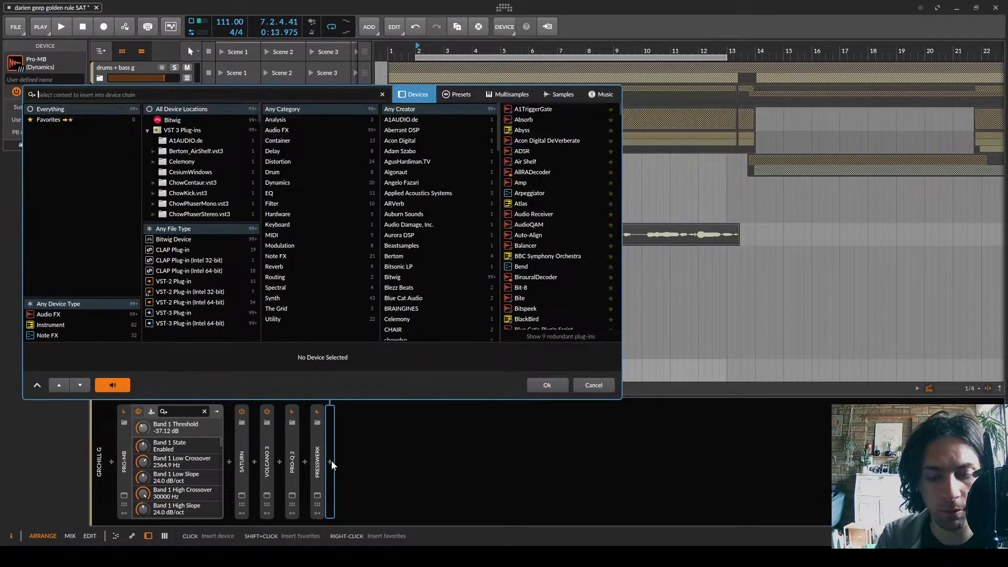
pyautogui.write('layer')
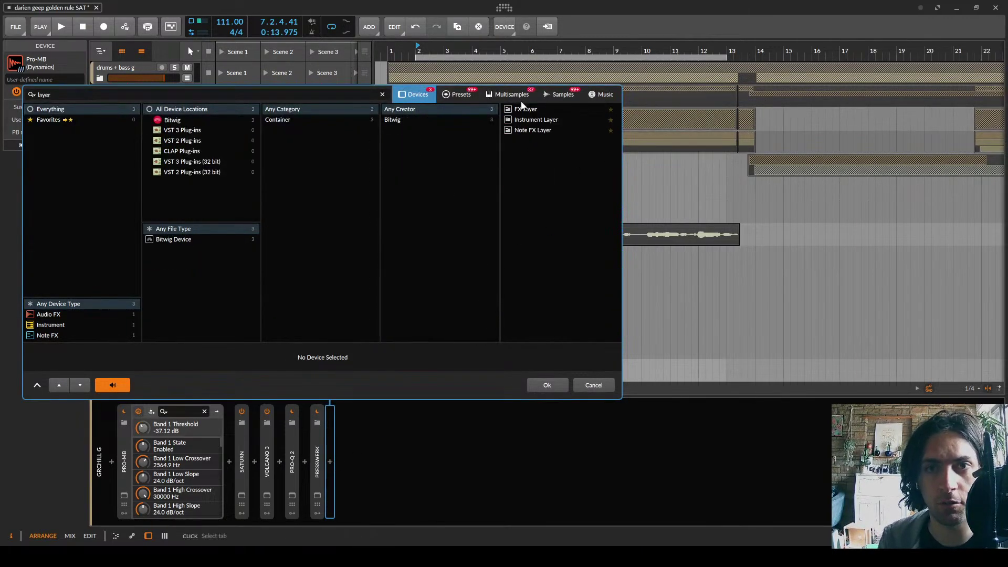
pyautogui.click(522, 108)
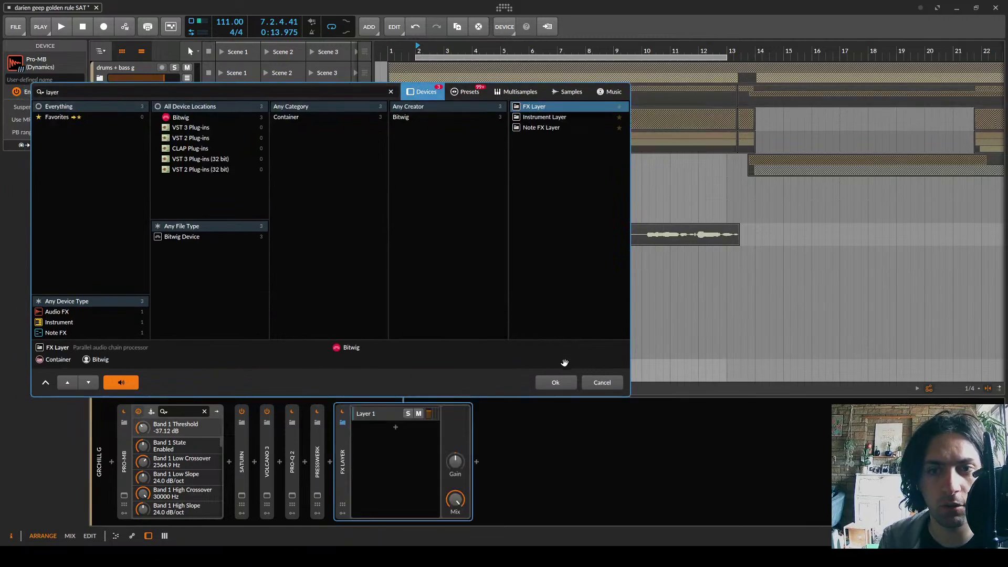
pyautogui.click(562, 383)
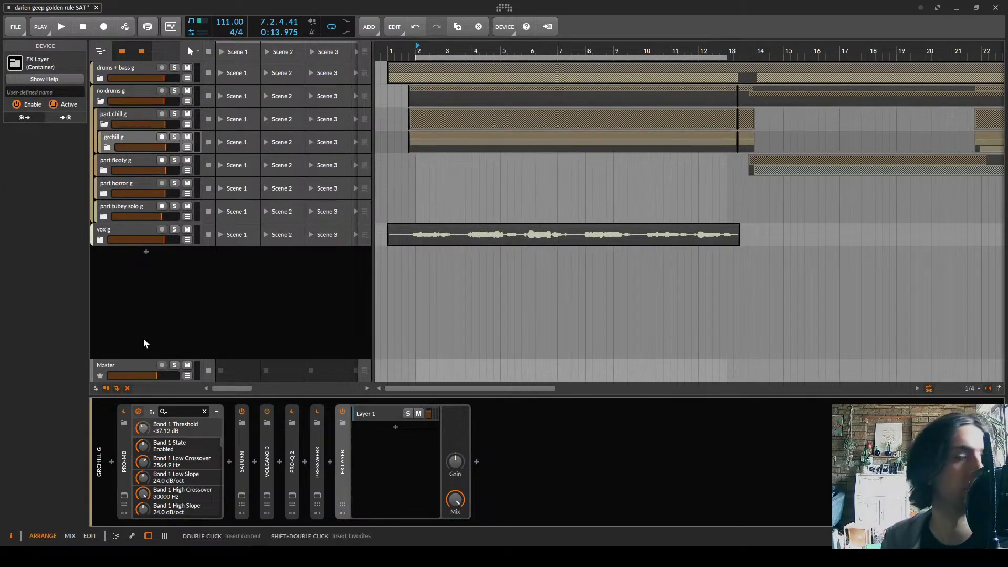
# Add a Raum reverb as a second parallel layer in the FX Layer, with its mix at 100%
pyautogui.click(396, 428)
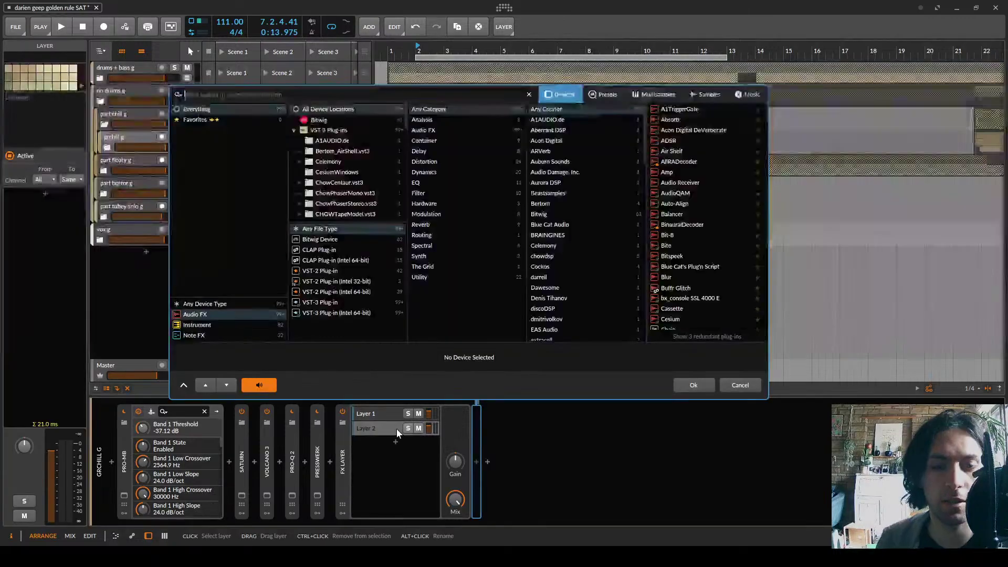
pyautogui.write('raum')
pyautogui.doubleClick(666, 109)
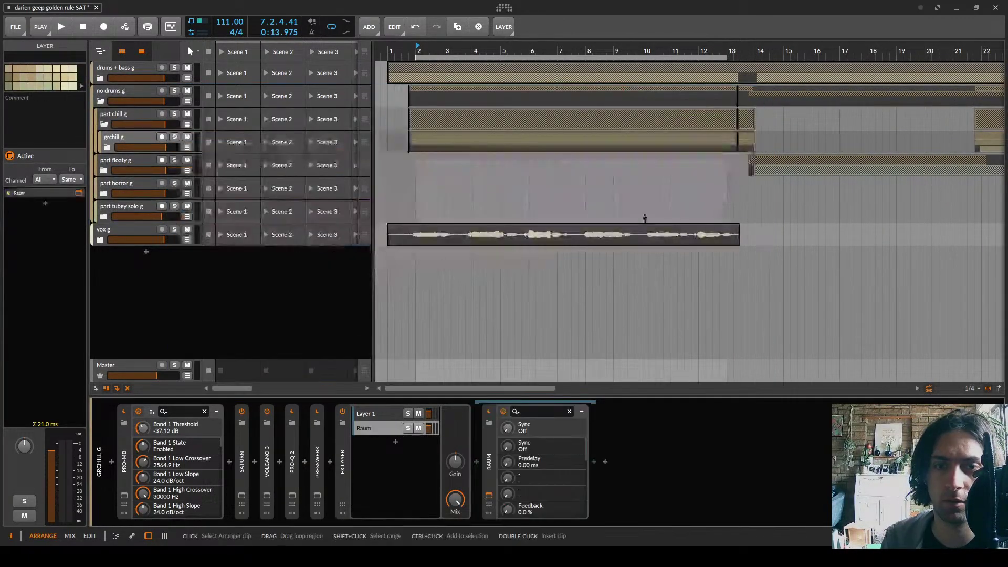
pyautogui.moveTo(520, 280); pyautogui.dragTo(495, 173)
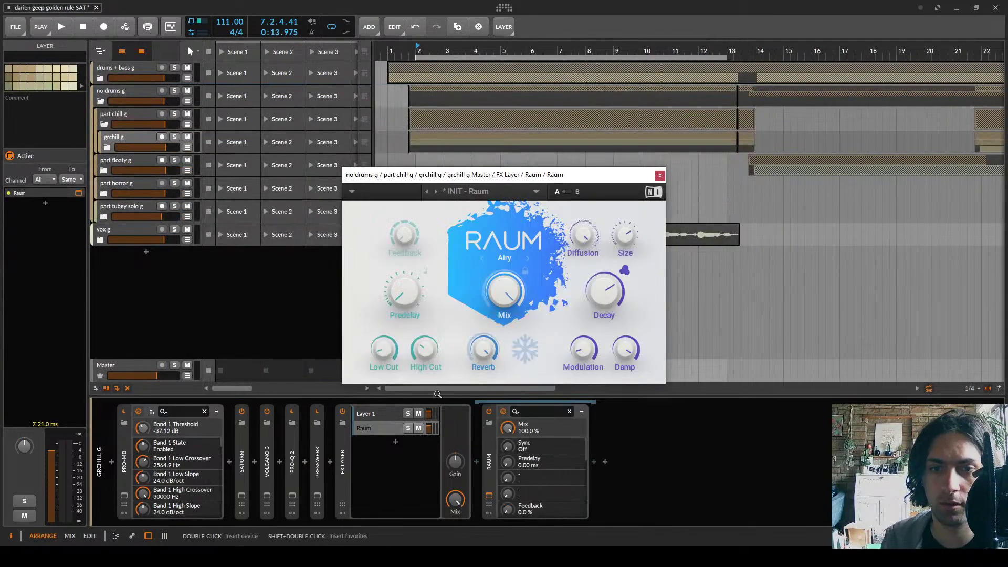
# Solo the Raum layer and the grchill g group during playback, and shape a short reverb with 0.68 s decay and 27.5% size
pyautogui.click(407, 427)
pyautogui.press('space')
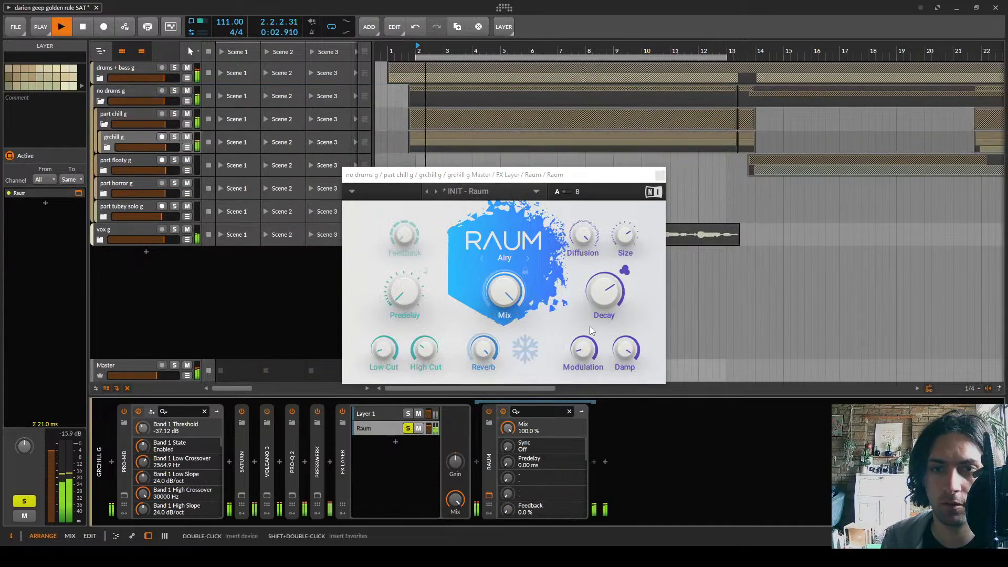
pyautogui.click(174, 136)
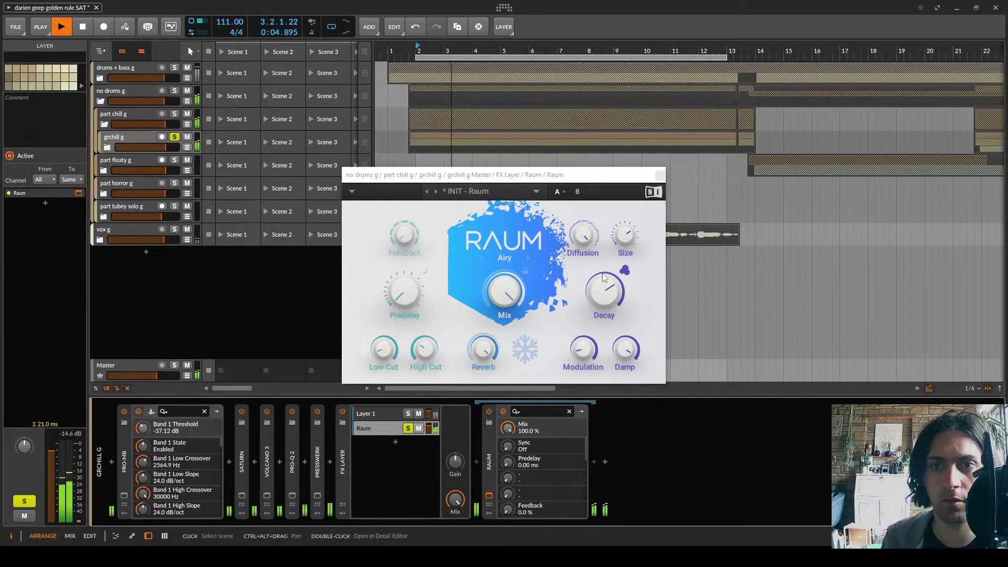
pyautogui.moveTo(604, 278); pyautogui.dragTo(605, 297)
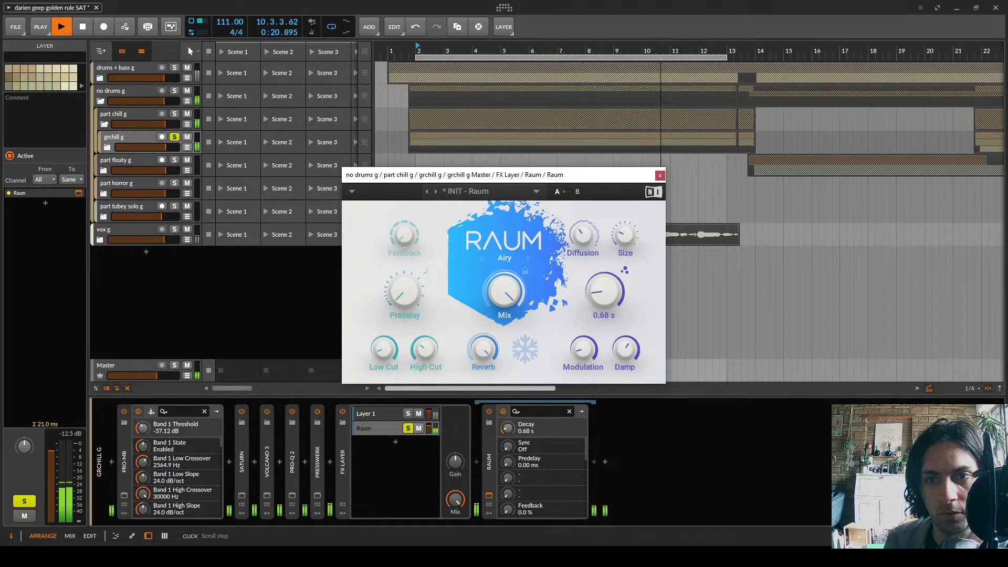
pyautogui.moveTo(624, 235); pyautogui.dragTo(624, 241)
pyautogui.scroll(5, 594, 237)
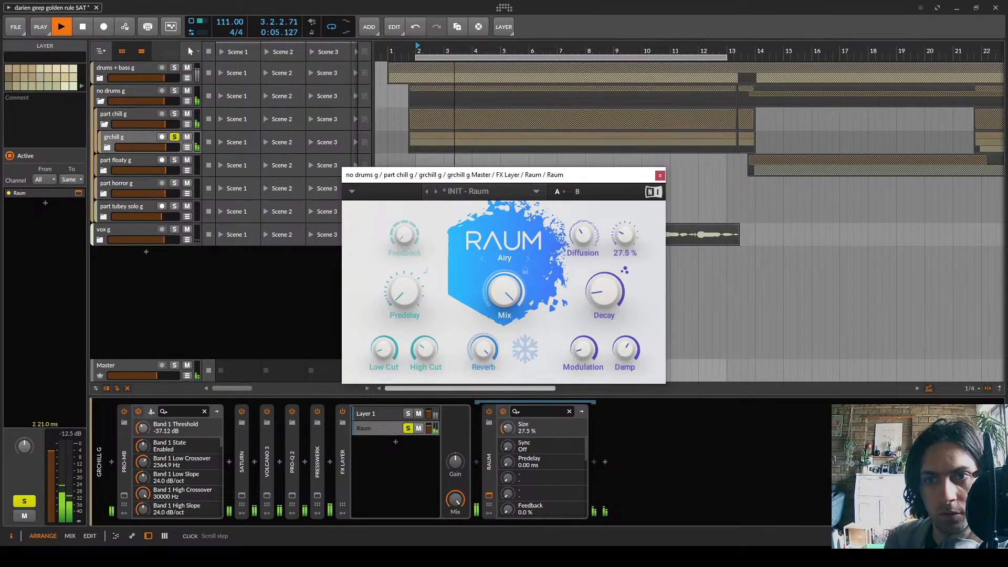
# Unsolo the Raum layer, lower its volume to about -10.6 dB and close the Raum window
pyautogui.click(407, 427)
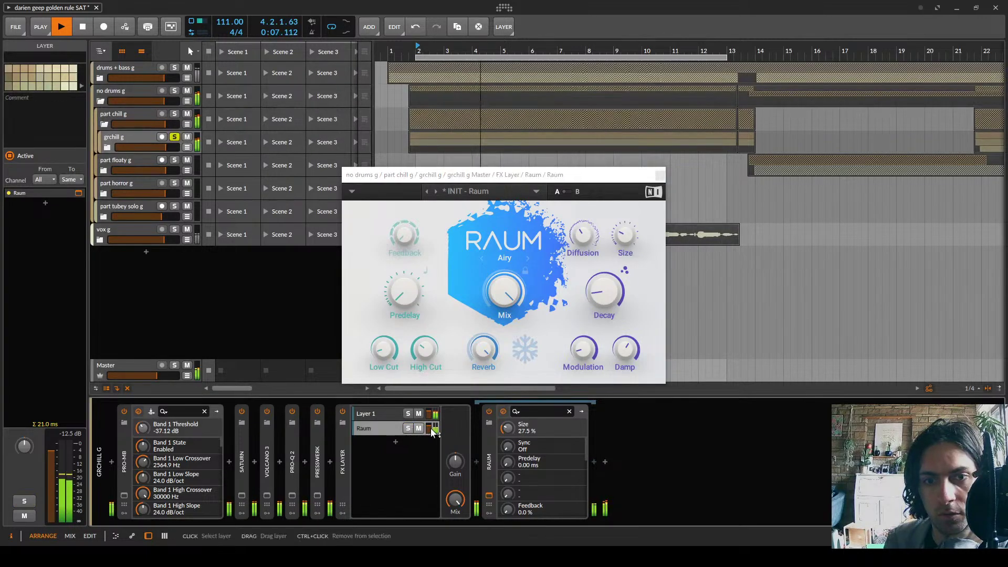
pyautogui.moveTo(432, 432); pyautogui.dragTo(432, 435)
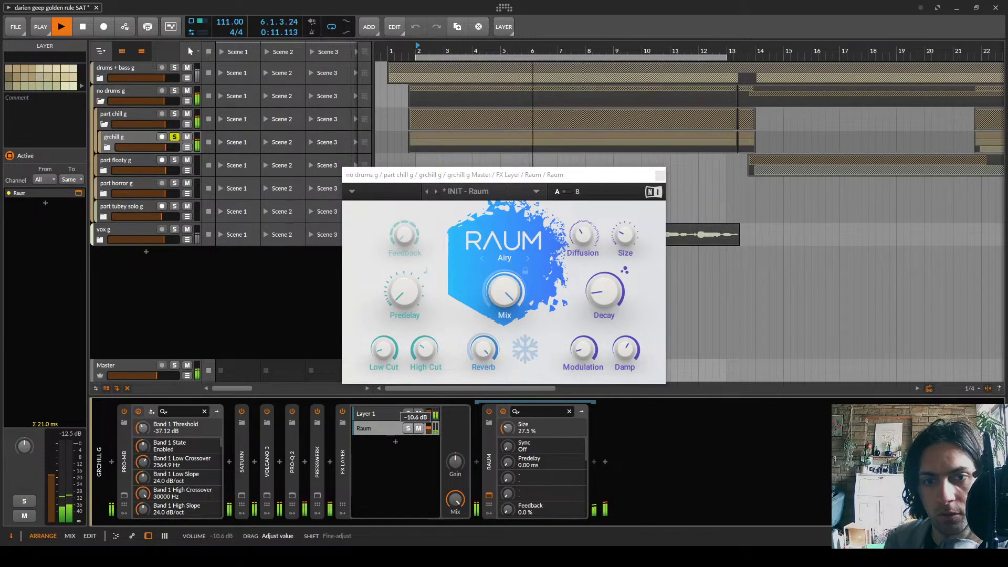
pyautogui.moveTo(431, 428); pyautogui.dragTo(432, 428)
pyautogui.click(659, 175)
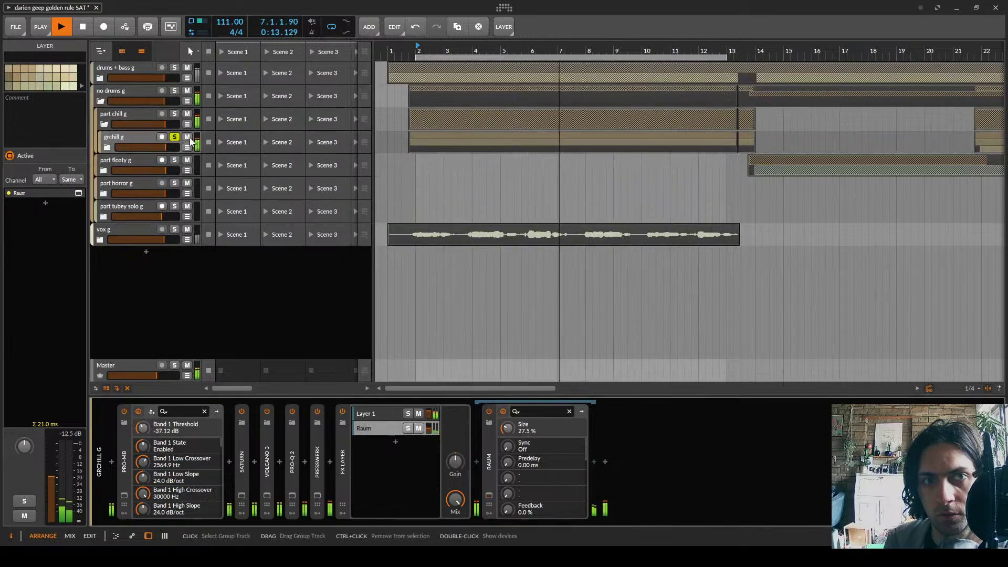
# Unsolo the grchill g group to hear the reverb in the mix, and collapse its FX Layer and Pro-MB devices
pyautogui.click(174, 137)
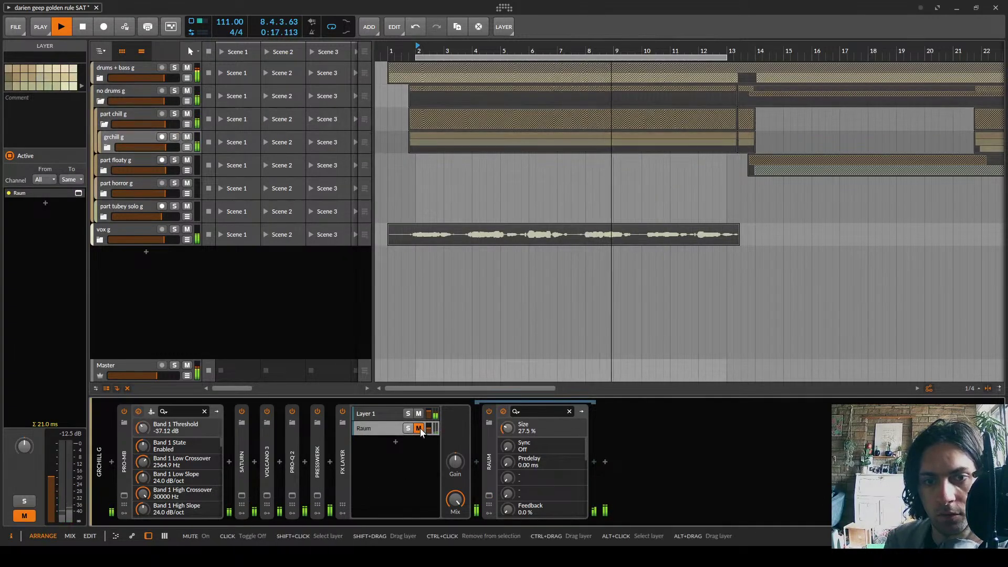
pyautogui.click(342, 457)
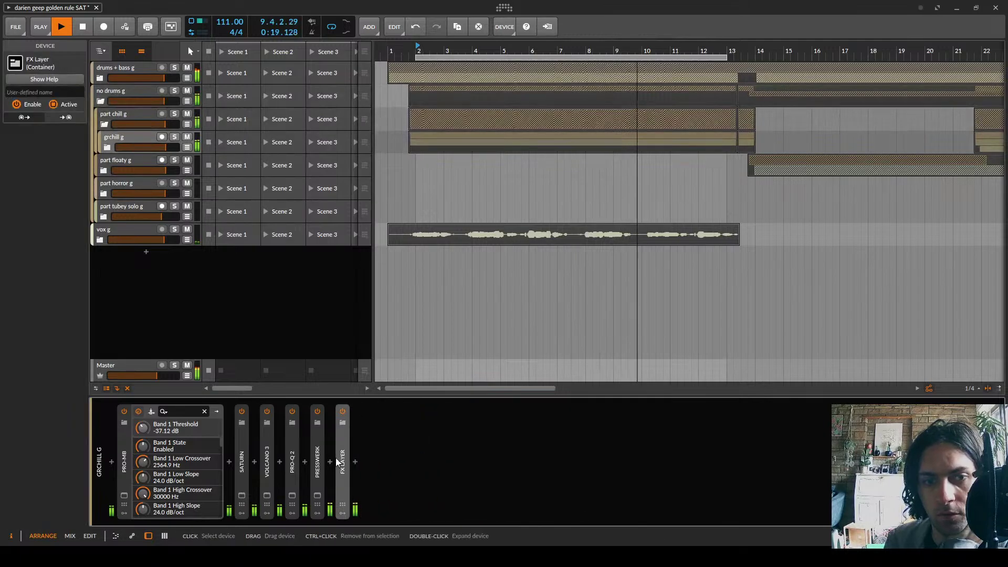
pyautogui.click(120, 464)
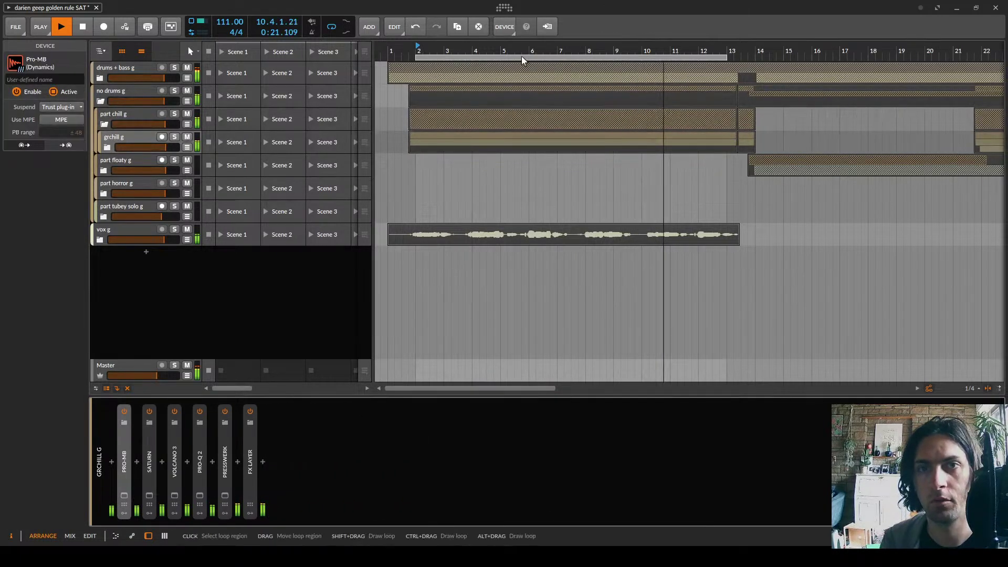
# Fold the part chill g group, expand part floaty g and move the loop region to start at bar 14
pyautogui.scroll(-5, 469, 86)
pyautogui.moveTo(403, 56); pyautogui.dragTo(469, 57)
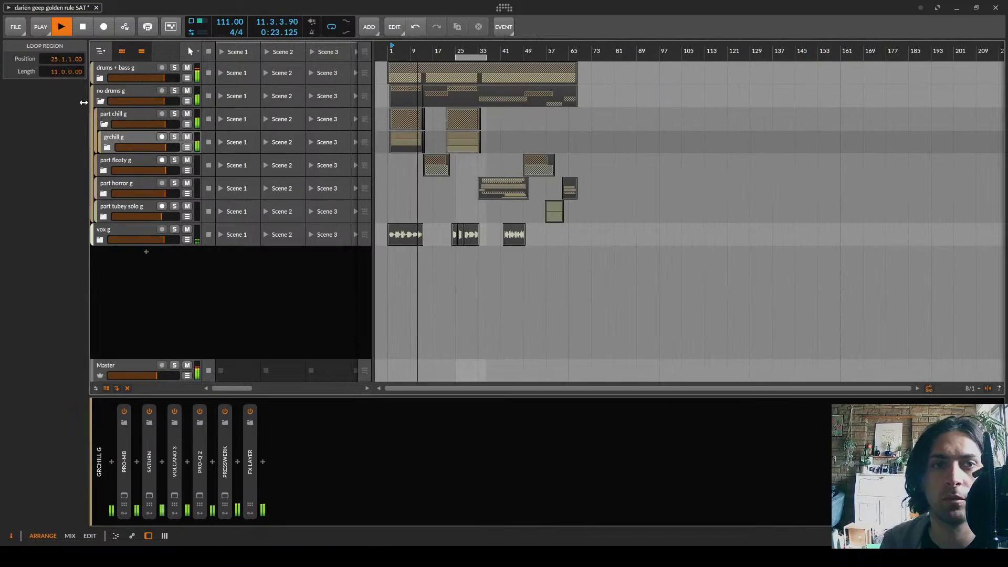
pyautogui.click(104, 124)
pyautogui.click(100, 101)
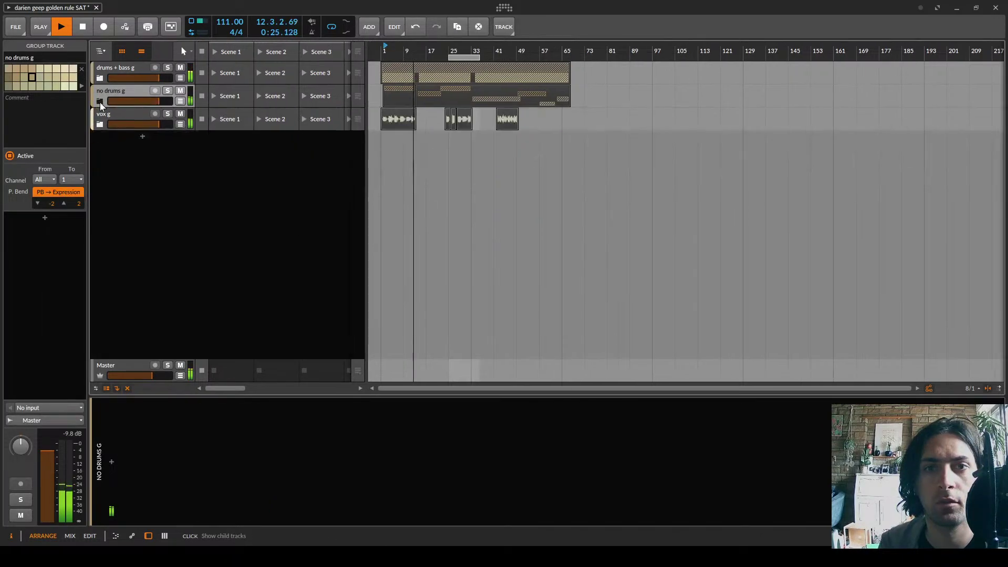
pyautogui.click(100, 101)
pyautogui.click(104, 147)
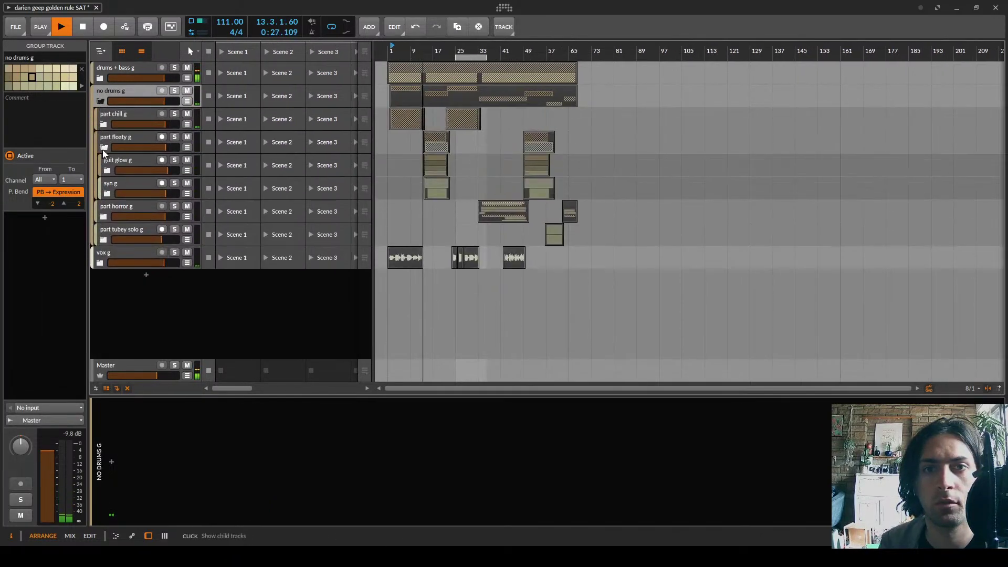
pyautogui.scroll(7, 422, 127)
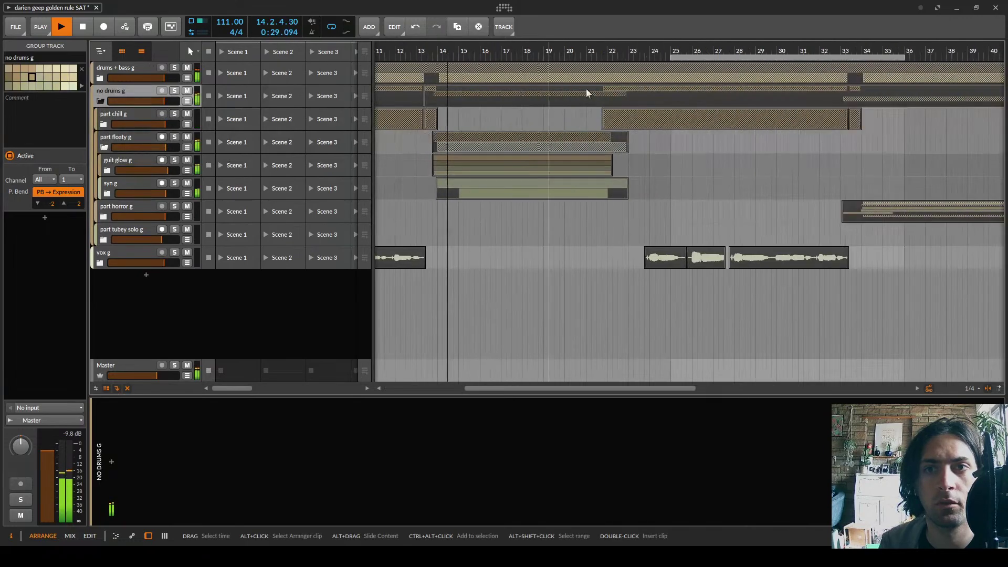
pyautogui.moveTo(696, 55); pyautogui.dragTo(456, 71)
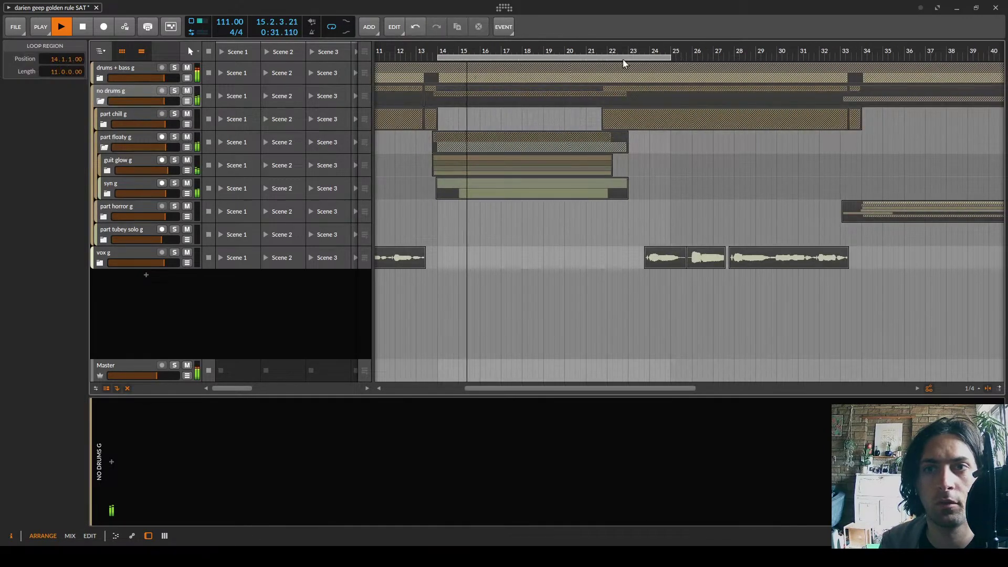
# Shorten the loop region to 8 bars and expand the syn g group
pyautogui.moveTo(666, 62); pyautogui.dragTo(607, 102)
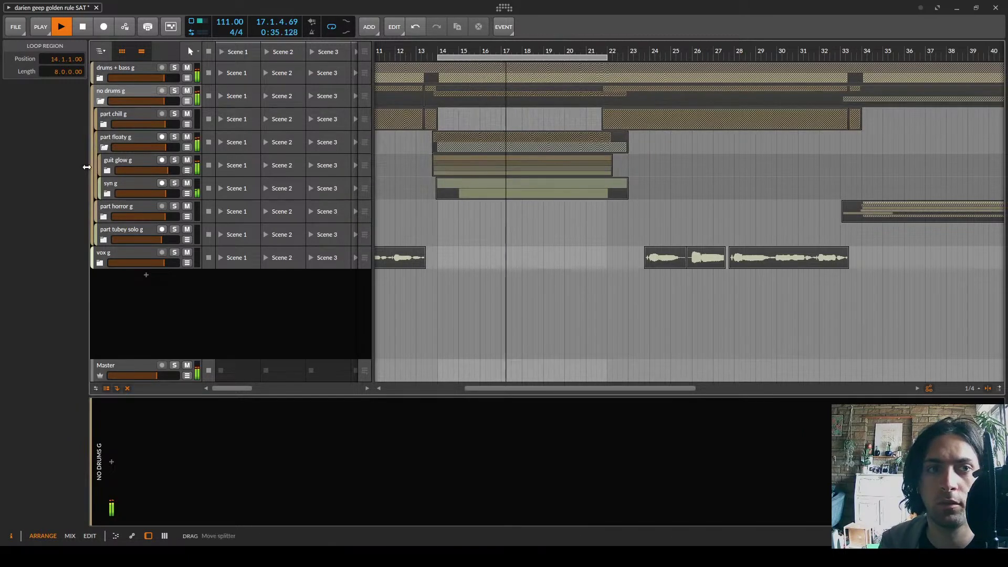
pyautogui.click(108, 190)
pyautogui.click(107, 194)
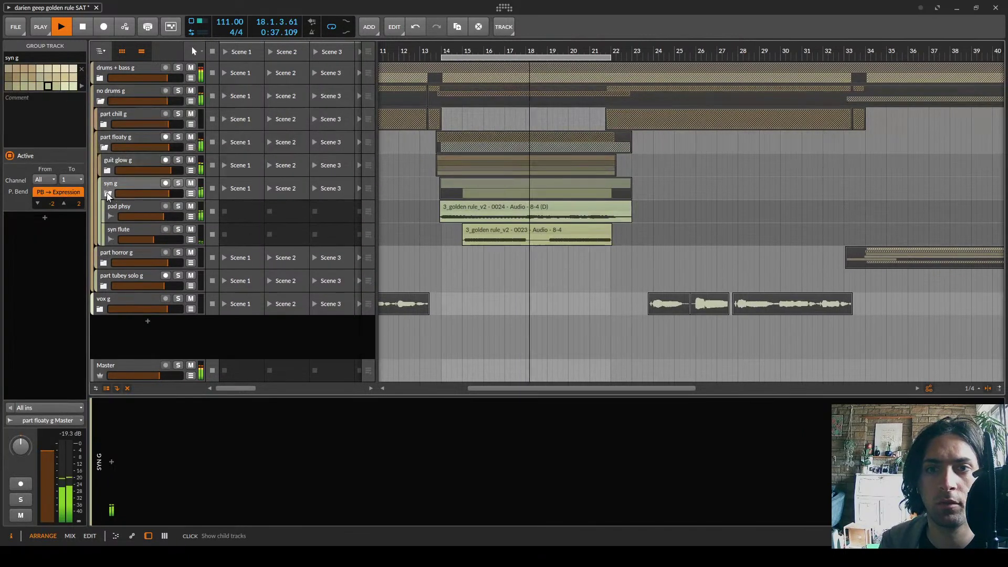
# Solo the syn flute track and listen to it in isolation before stopping playback
pyautogui.click(125, 229)
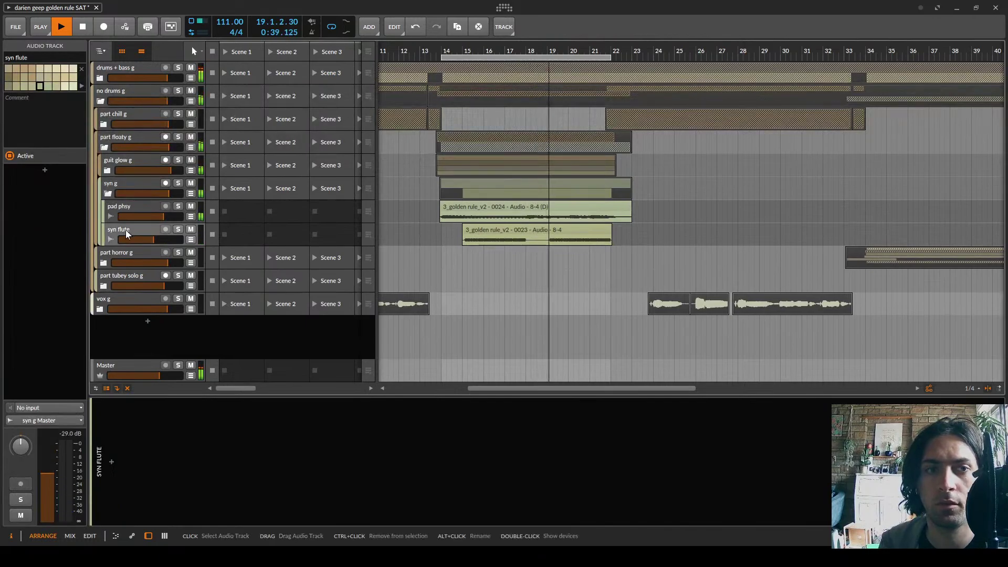
pyautogui.click(178, 229)
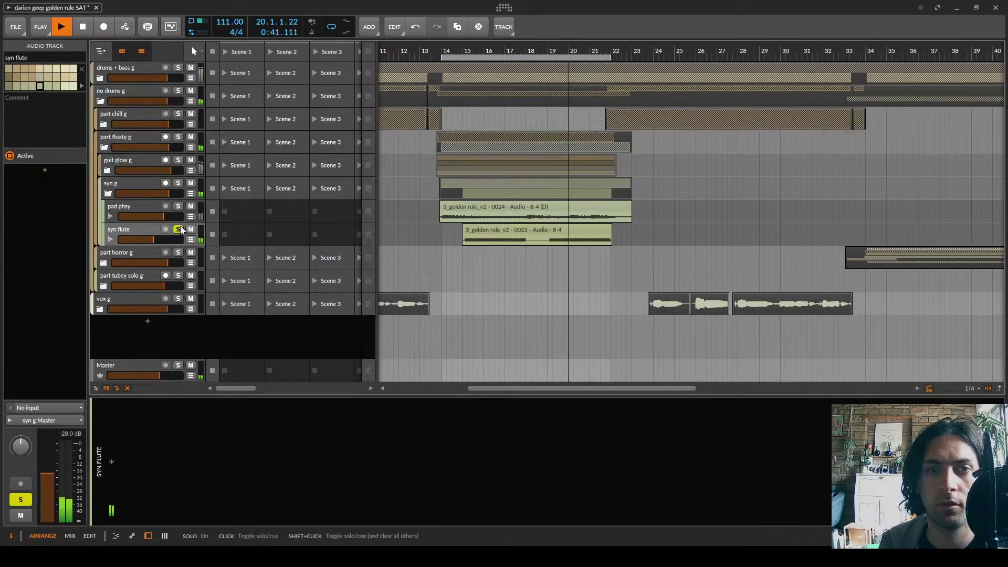
pyautogui.press('space')
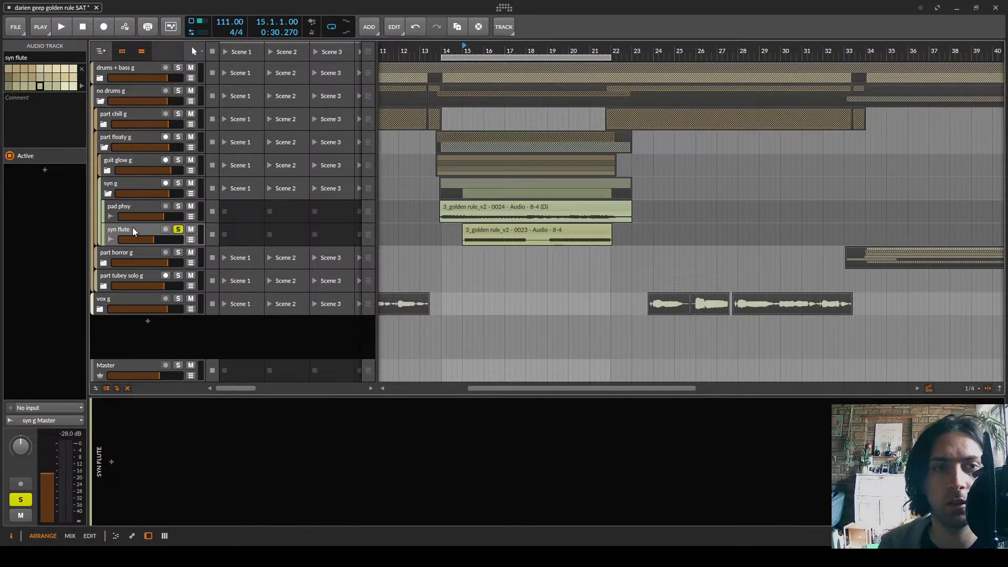
# Insert the Saturn distortion plug-in on the syn flute track
pyautogui.click(110, 462)
pyautogui.write('saturn')
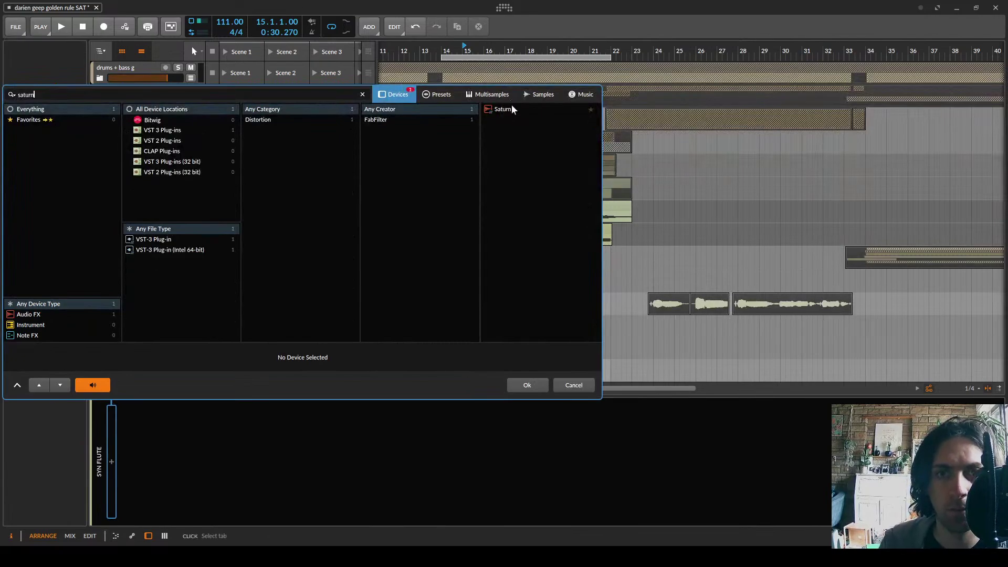
pyautogui.doubleClick(511, 108)
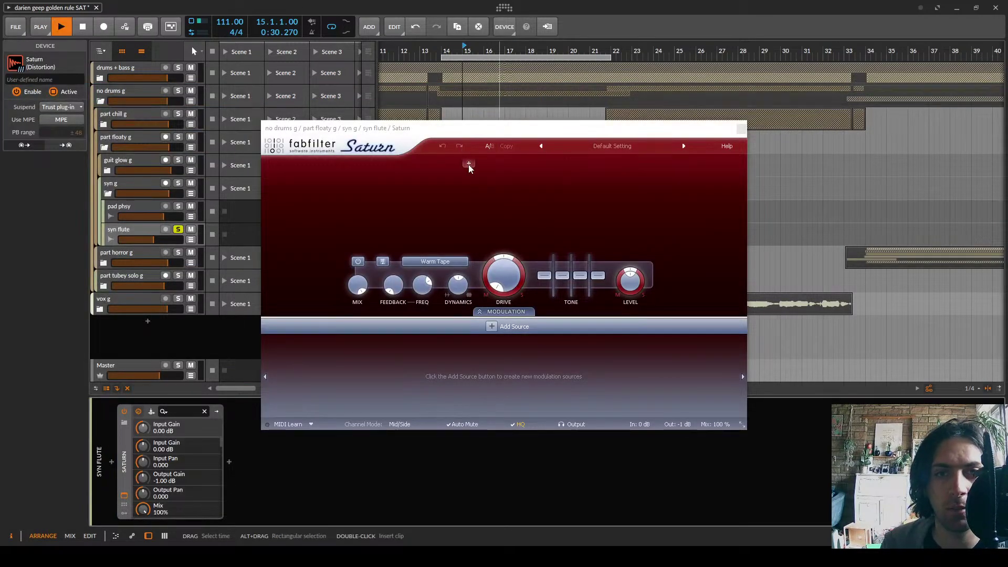
# Try splitting Saturn into two bands with the crossover at about 1038 Hz during playback
pyautogui.click(532, 164)
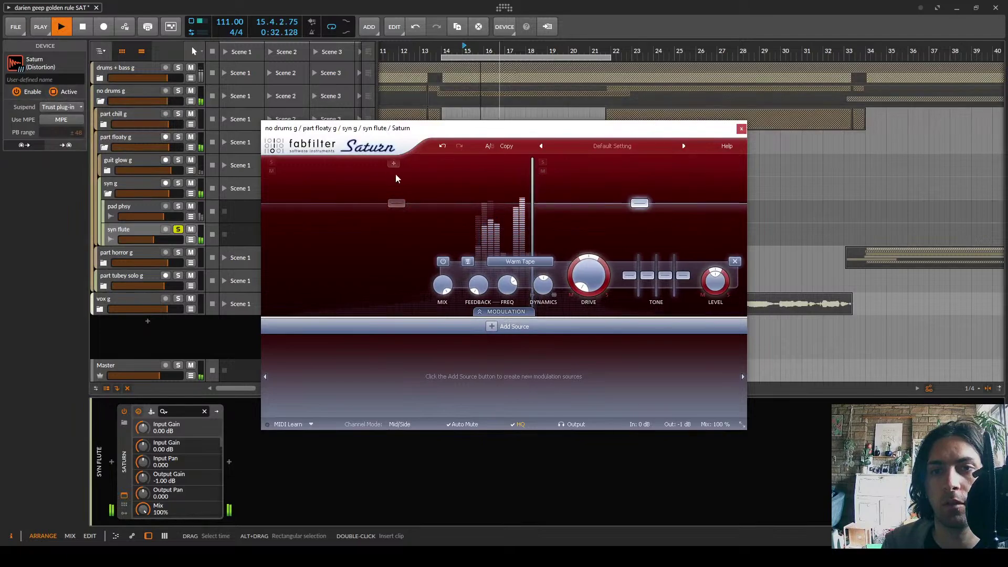
pyautogui.moveTo(535, 201); pyautogui.dragTo(541, 201)
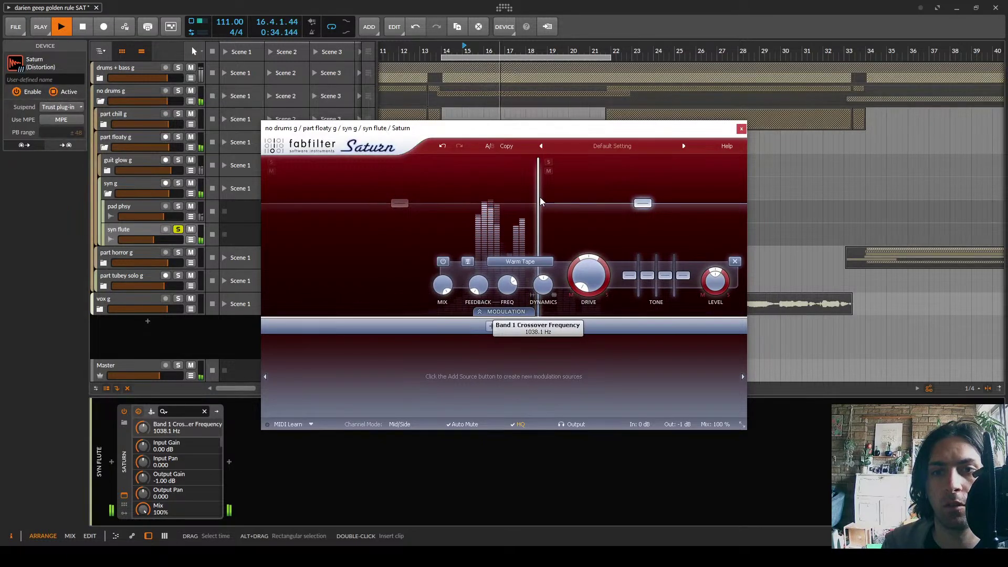
pyautogui.press('space')
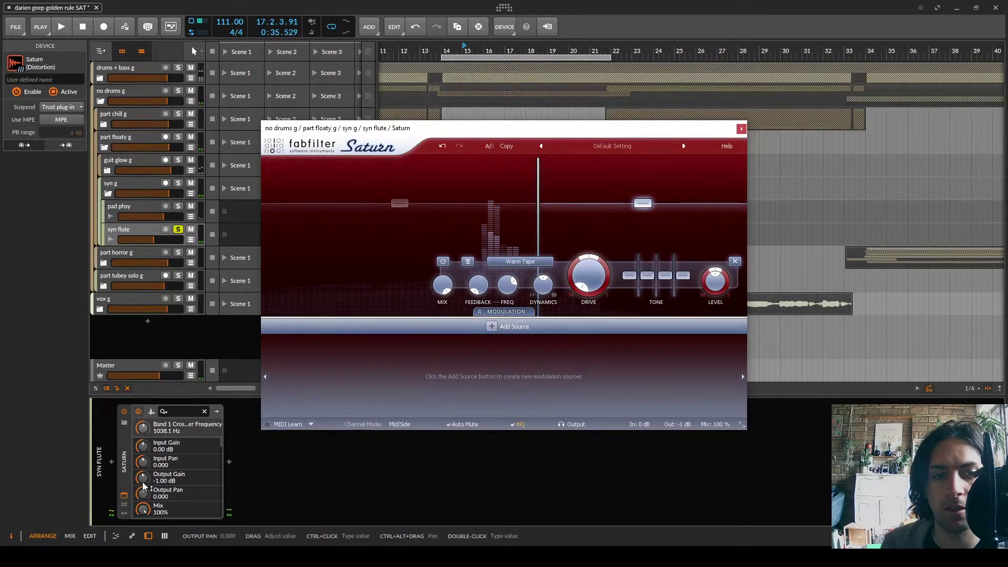
# Insert Signalizer before Saturn on the syn flute track and view the flute in its vectorscope
pyautogui.click(111, 462)
pyautogui.write('signali')
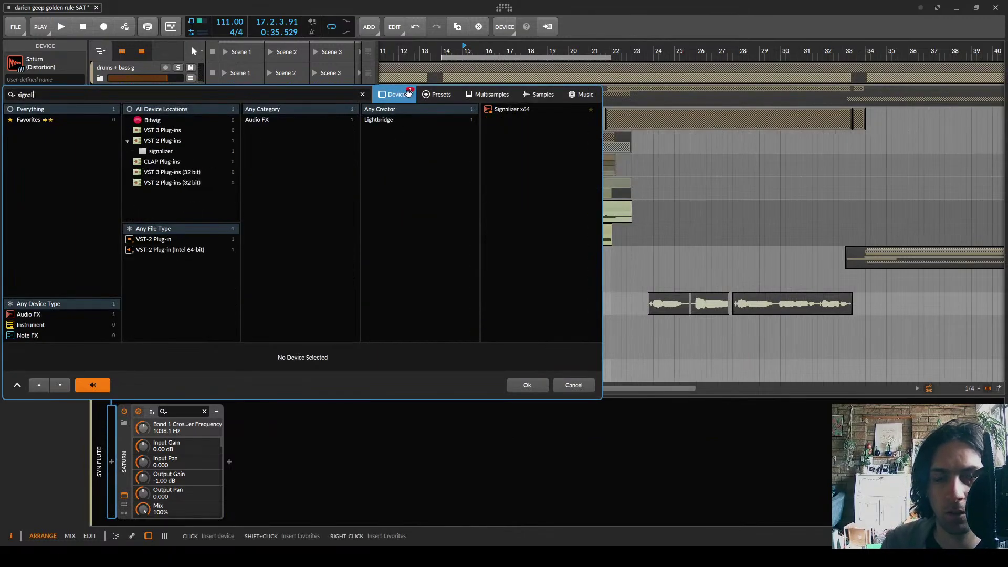
pyautogui.doubleClick(512, 110)
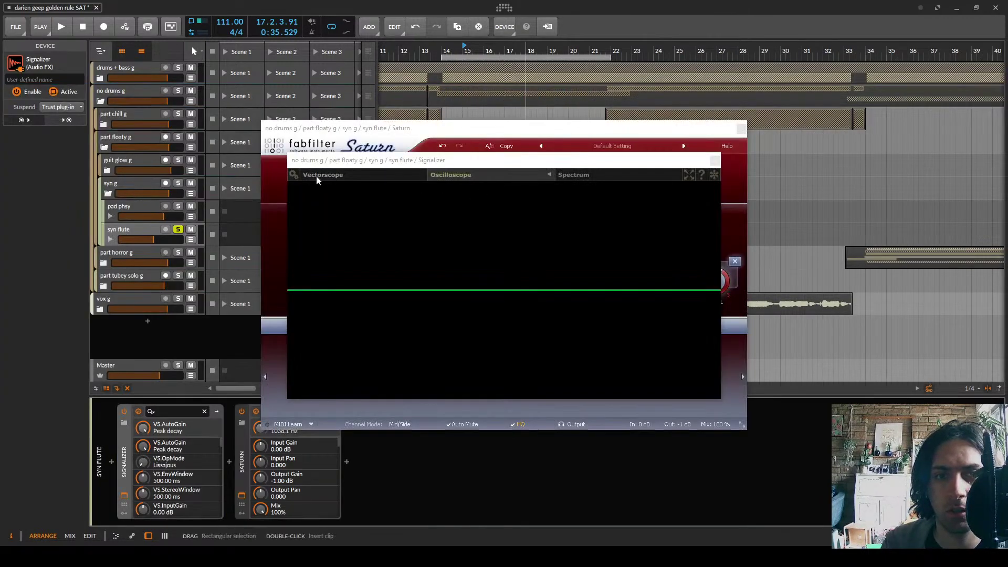
pyautogui.click(295, 174)
pyautogui.click(374, 176)
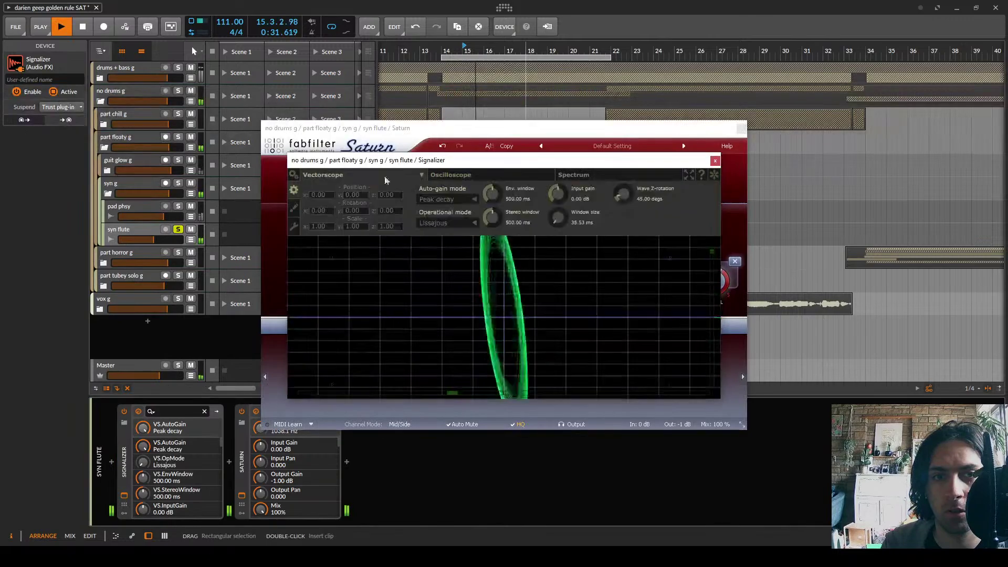
# Examine the flute's waveform in Signalizer's oscilloscope, using the Cycles time mode and a window size of about 8 cycles
pyautogui.click(462, 176)
pyautogui.moveTo(619, 193); pyautogui.dragTo(641, 213)
pyautogui.click(629, 223)
pyautogui.click(604, 248)
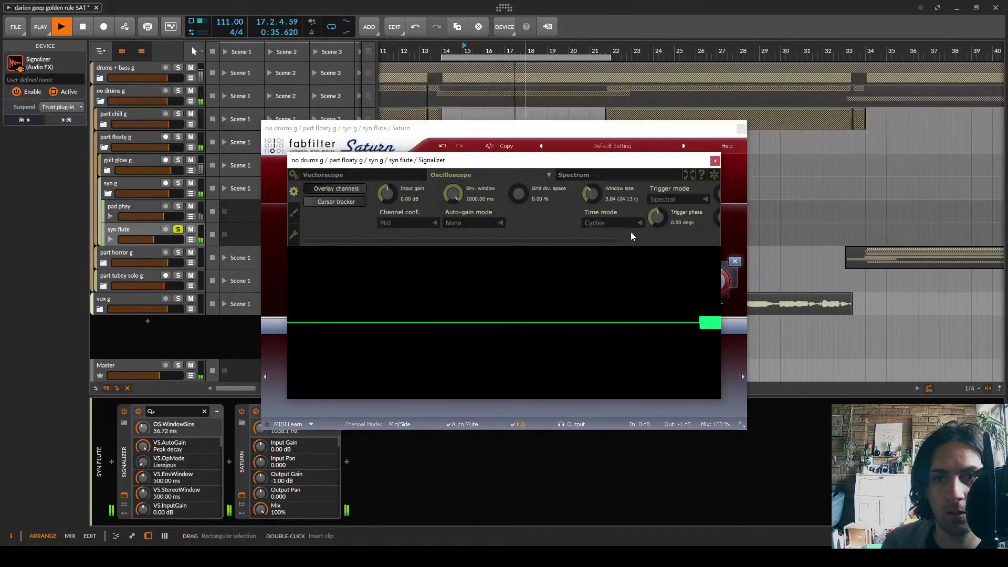
pyautogui.press('space')
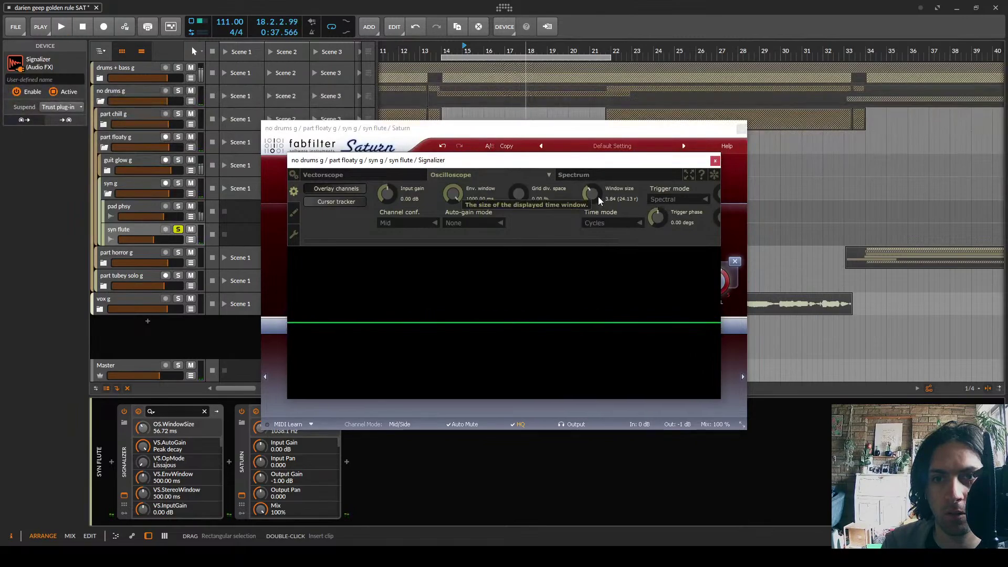
pyautogui.press('space')
pyautogui.moveTo(600, 201); pyautogui.dragTo(602, 172)
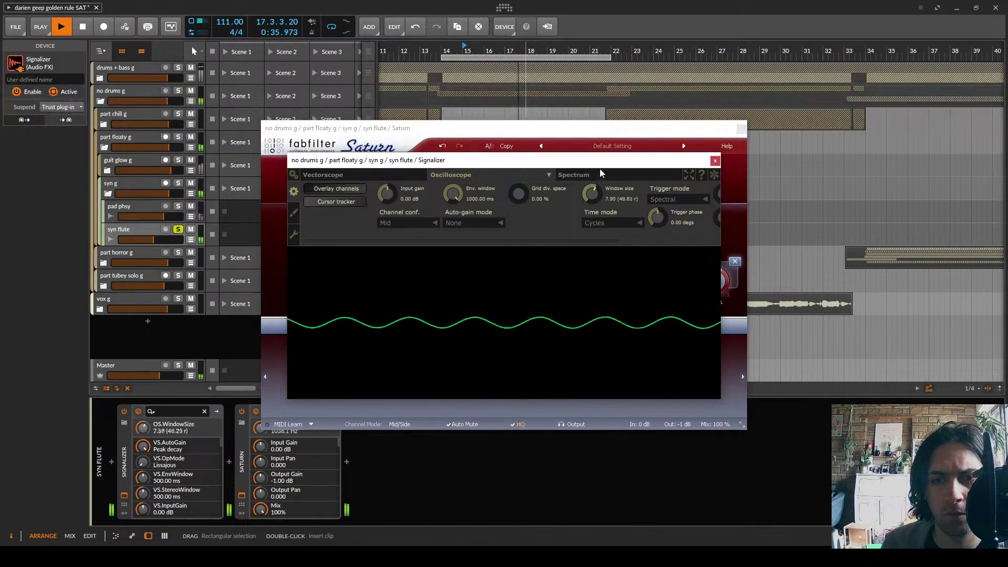
# Examine the flute's harmonics in Signalizer's spectrum view and delete Signalizer from the syn flute track
pyautogui.click(602, 173)
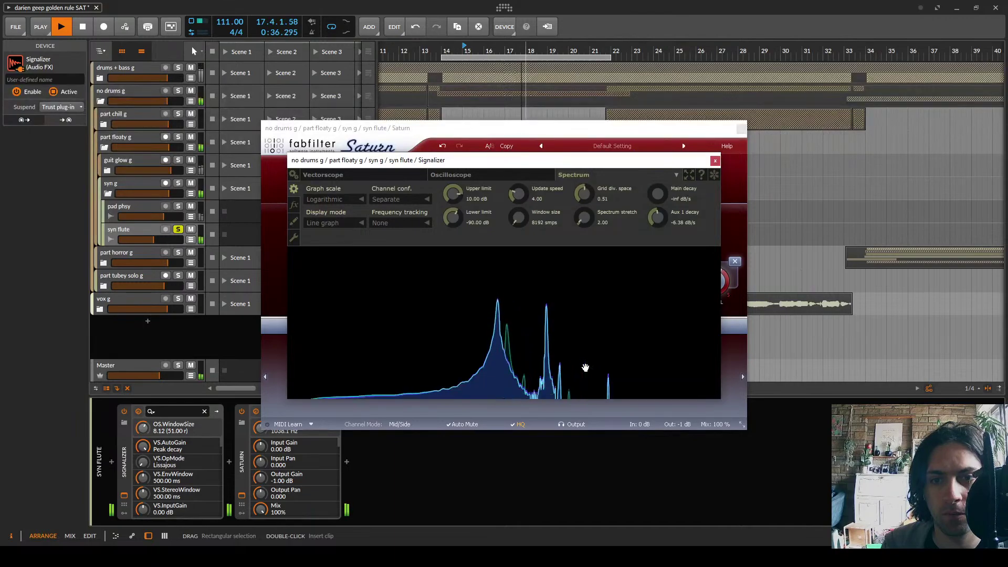
pyautogui.press('space')
pyautogui.click(714, 161)
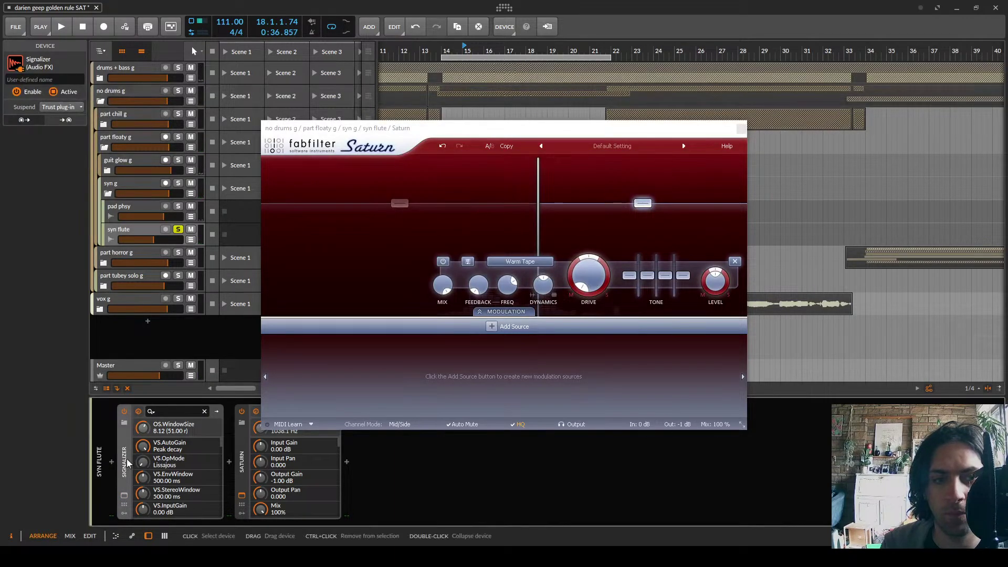
pyautogui.press('Delete')
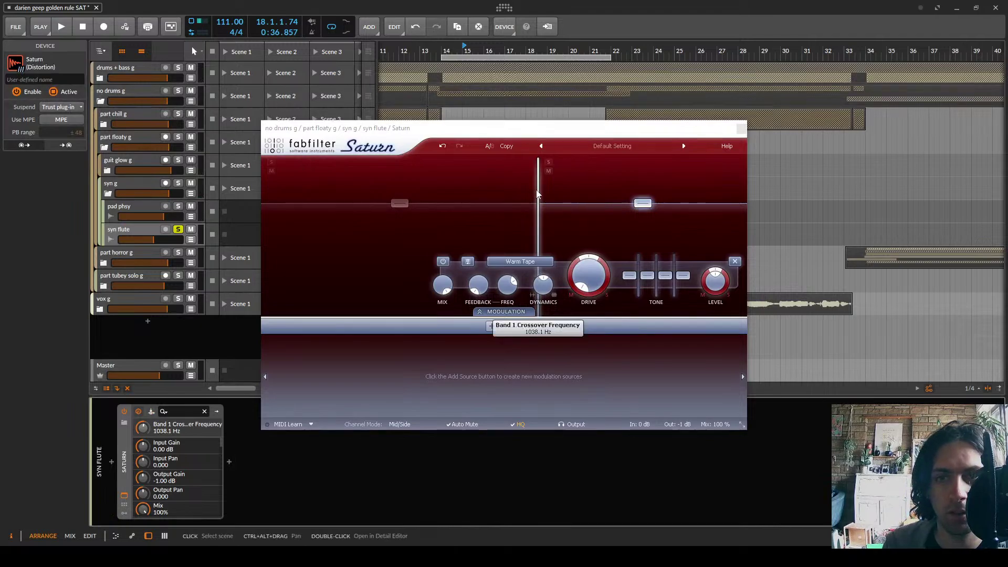
# Lower Saturn's crossover to about 673 Hz, and remove the upper band
pyautogui.moveTo(537, 181); pyautogui.dragTo(508, 184)
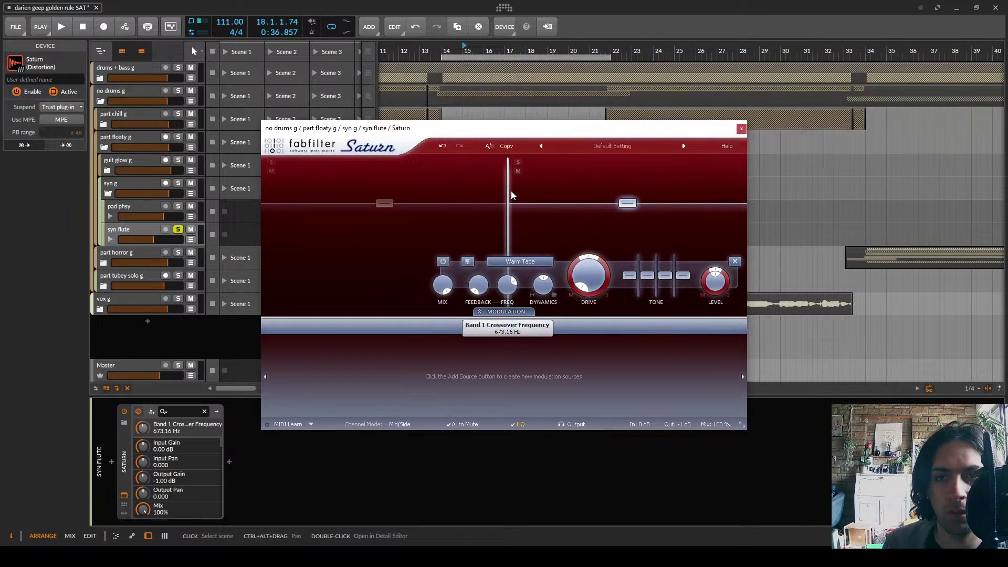
pyautogui.click(734, 261)
# Audition Saturn's Warm Tube and Broken Tube styles on the flute, varying the drive up to 100% and back to about 50%
pyautogui.press('space')
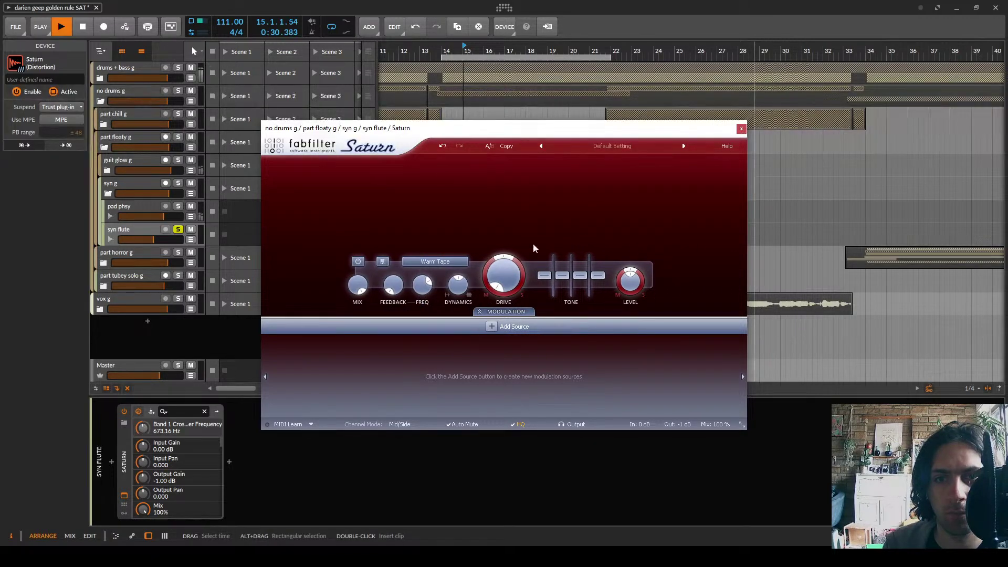
pyautogui.moveTo(506, 273); pyautogui.dragTo(515, 184)
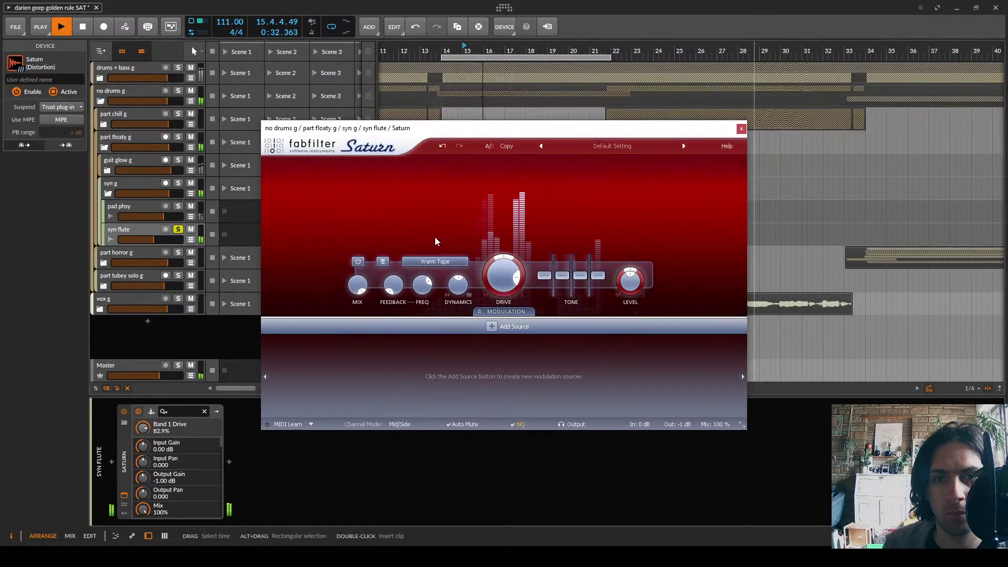
pyautogui.scroll(3, 441, 260)
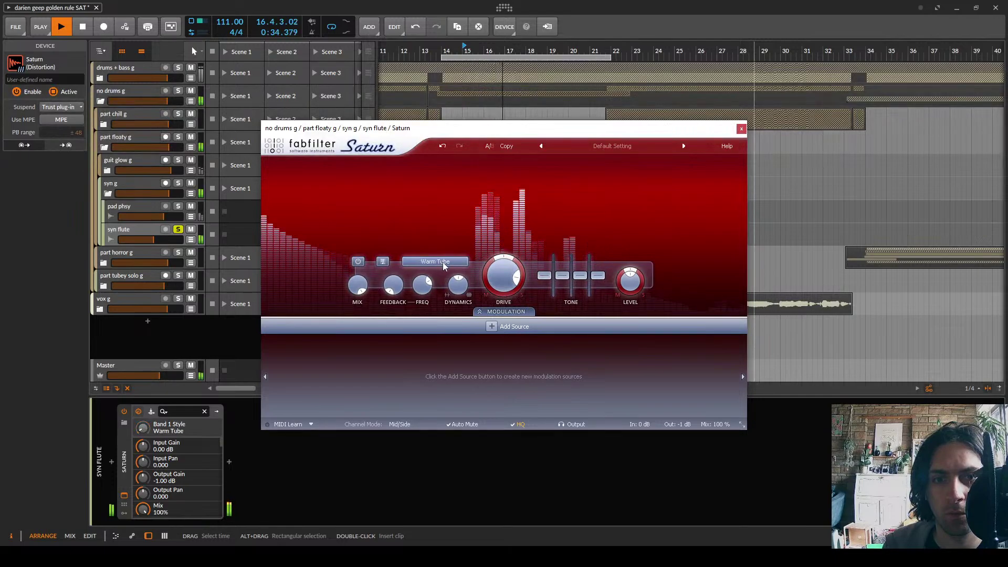
pyautogui.scroll(-3, 443, 266)
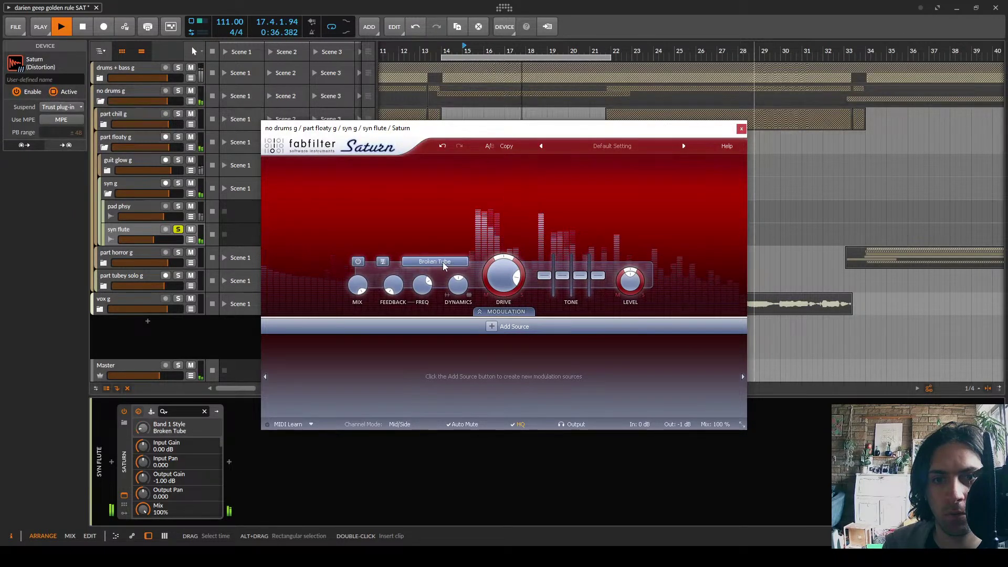
pyautogui.moveTo(503, 282)
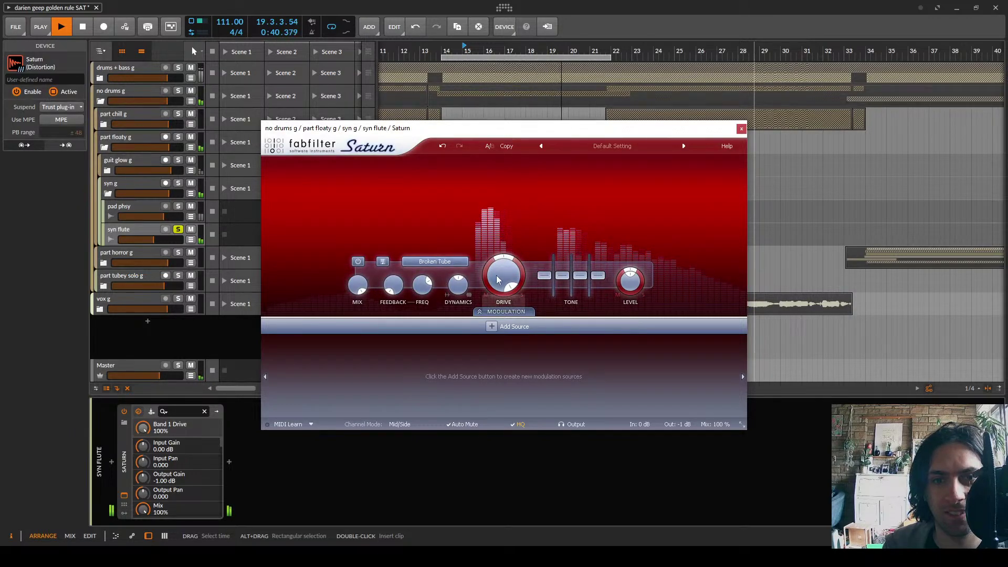
pyautogui.moveTo(502, 277); pyautogui.dragTo(507, 312)
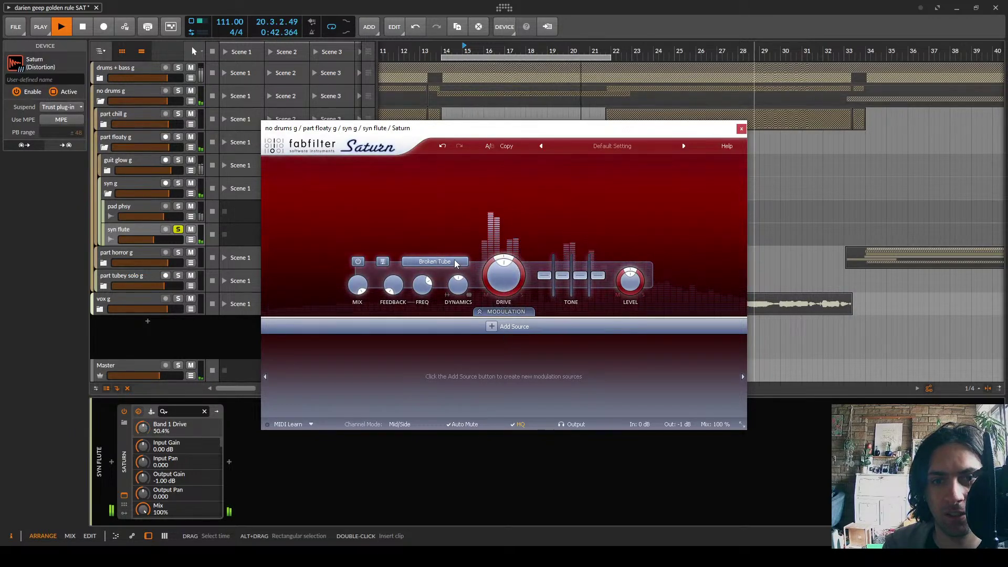
# Audition Saturn's Clean Tape and Warm Tape styles on the flute with the drive at about 81%
pyautogui.scroll(-1, 455, 263)
pyautogui.moveTo(501, 263); pyautogui.dragTo(502, 237)
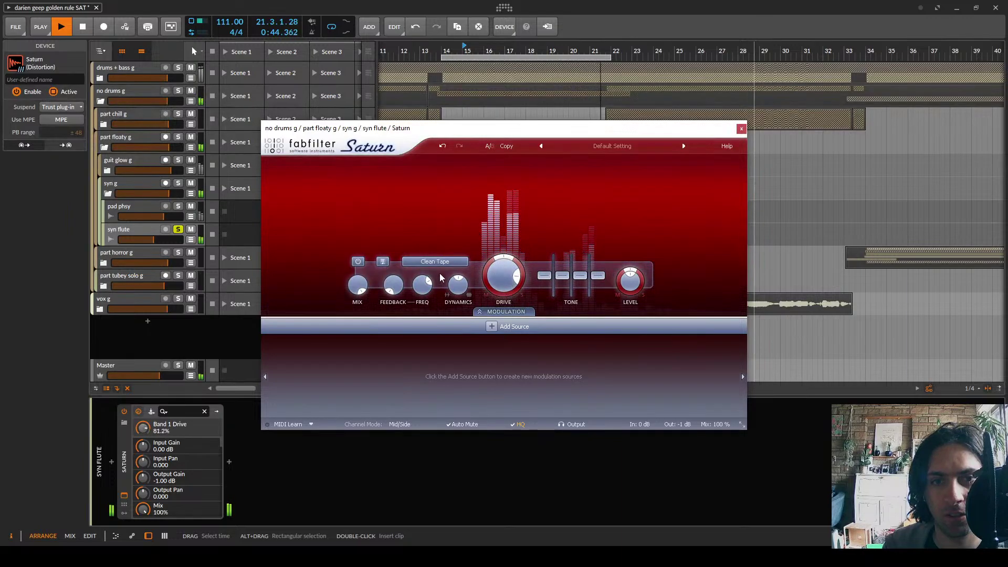
pyautogui.scroll(-1, 443, 265)
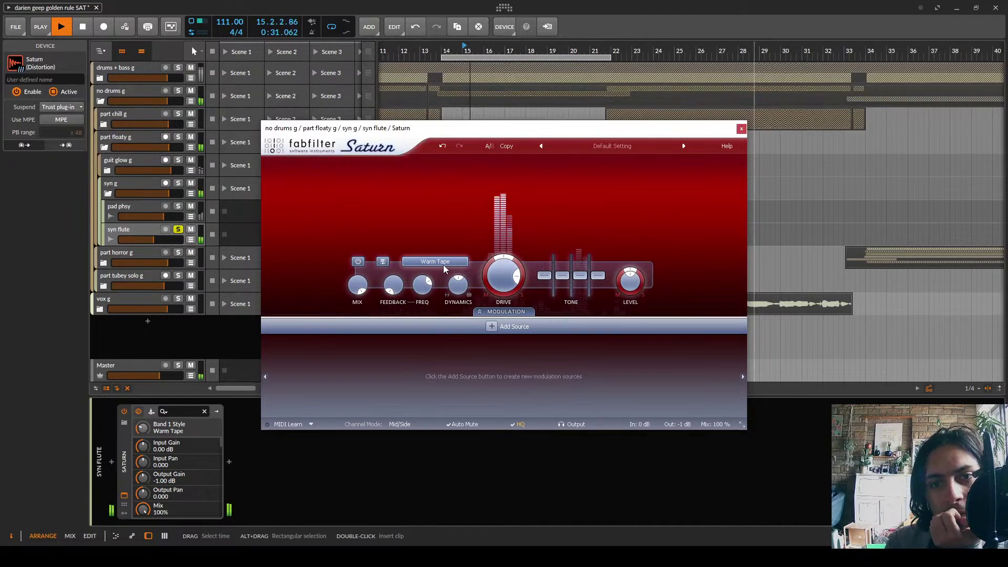
# Set Saturn's style to Old Tape with about 55% drive, and close and collapse the plug-in
pyautogui.scroll(-1, 443, 265)
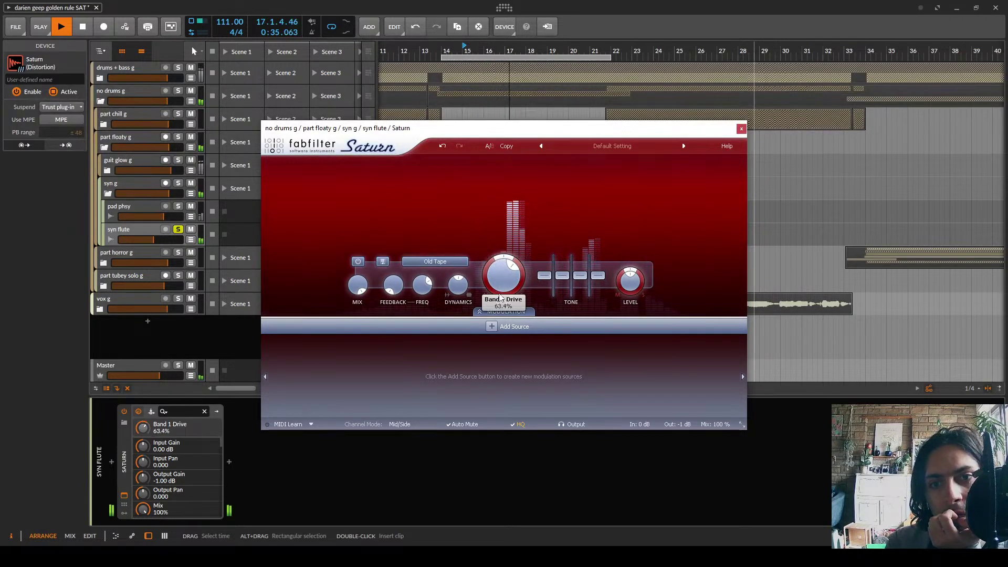
pyautogui.moveTo(500, 298); pyautogui.dragTo(499, 308)
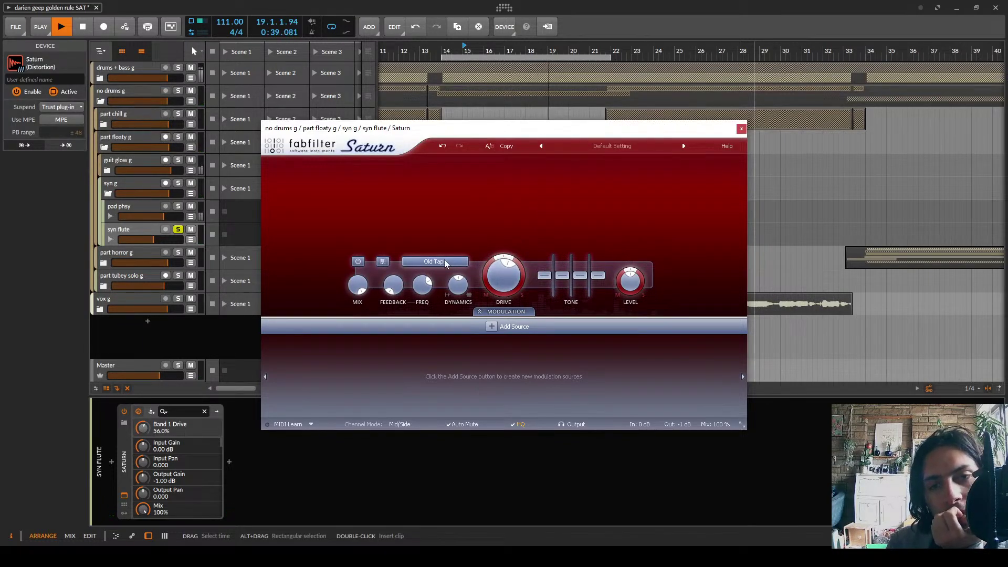
pyautogui.scroll(1, 507, 283)
pyautogui.moveTo(507, 283); pyautogui.dragTo(510, 317)
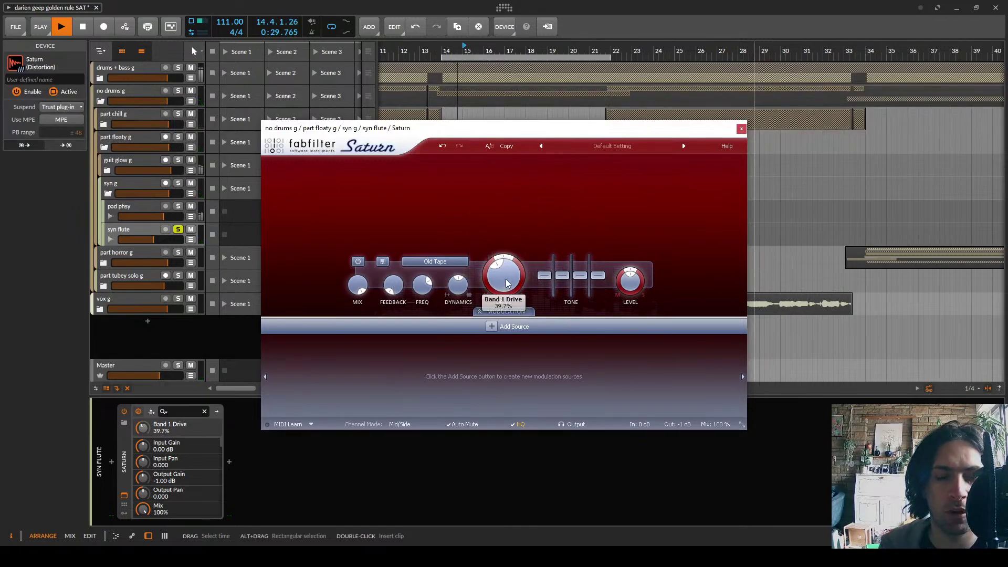
pyautogui.moveTo(508, 278)
pyautogui.mouseDown()
pyautogui.moveTo(513, 246)
pyautogui.moveTo(514, 284)
pyautogui.mouseUp()
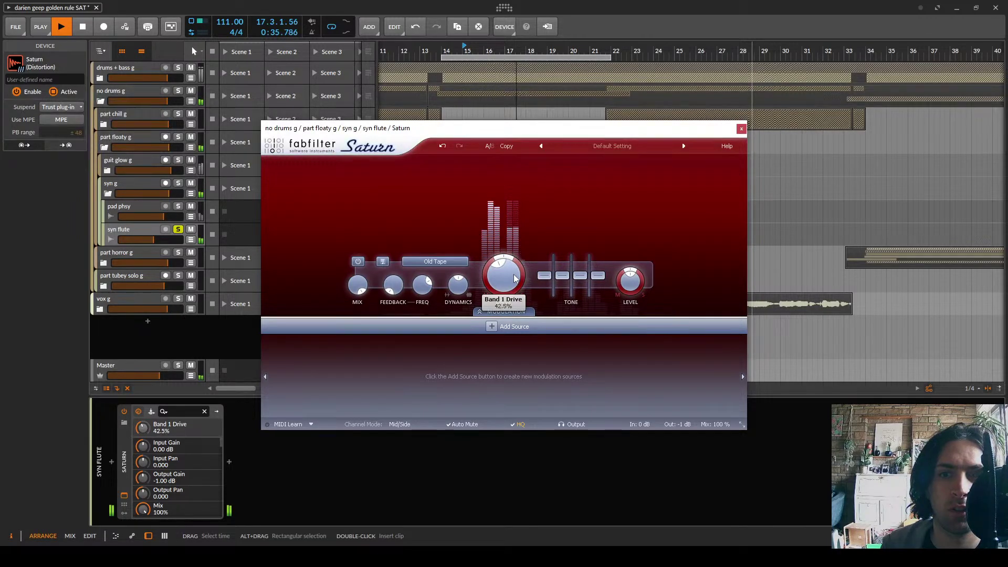
pyautogui.moveTo(514, 285)
pyautogui.mouseDown()
pyautogui.moveTo(512, 270)
pyautogui.moveTo(513, 292)
pyautogui.mouseUp()
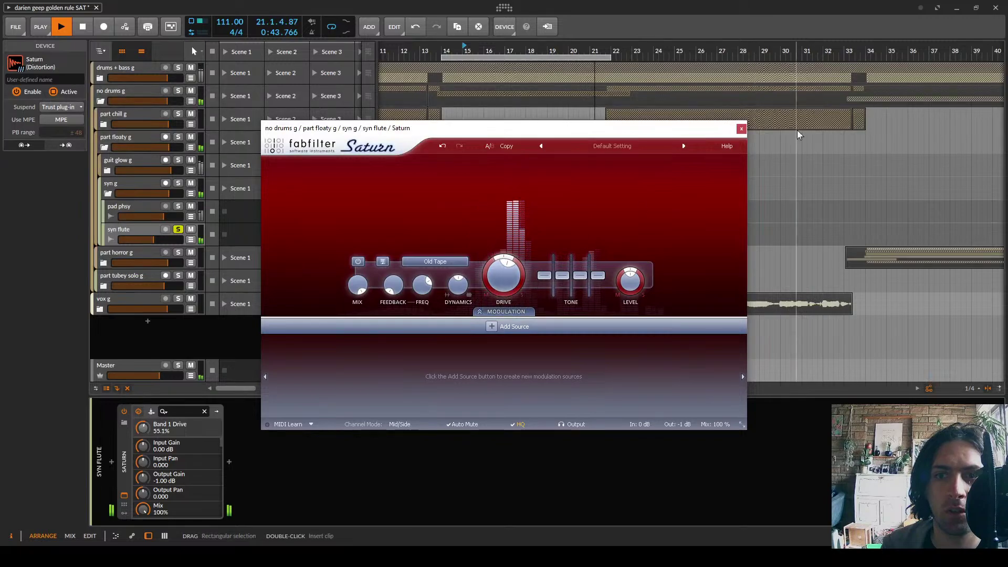
pyautogui.click(741, 128)
pyautogui.click(125, 438)
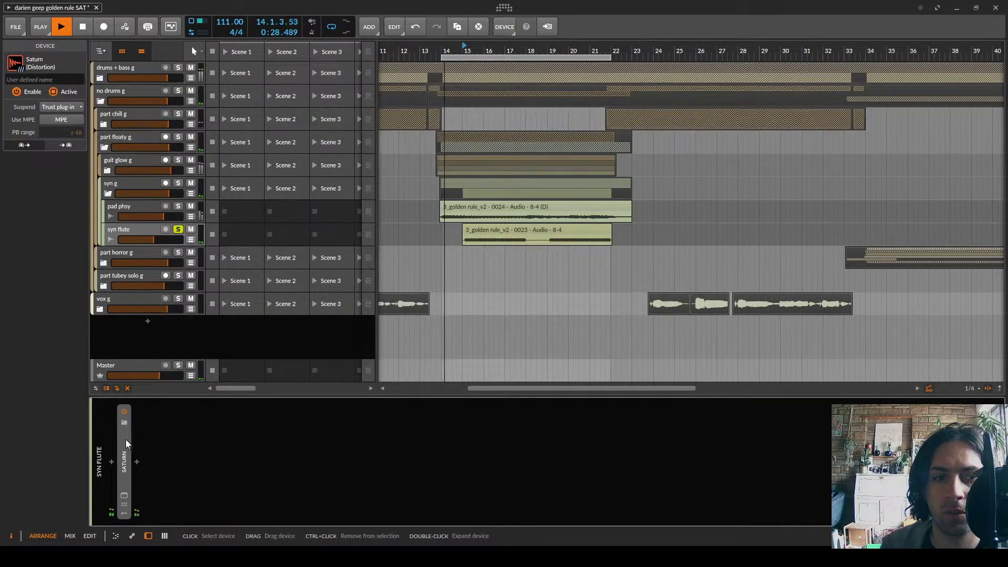
# Add a second Saturn after the first on the syn flute and split it into two bands at about 710 Hz
pyautogui.press('space')
pyautogui.click(138, 462)
pyautogui.write('saturn')
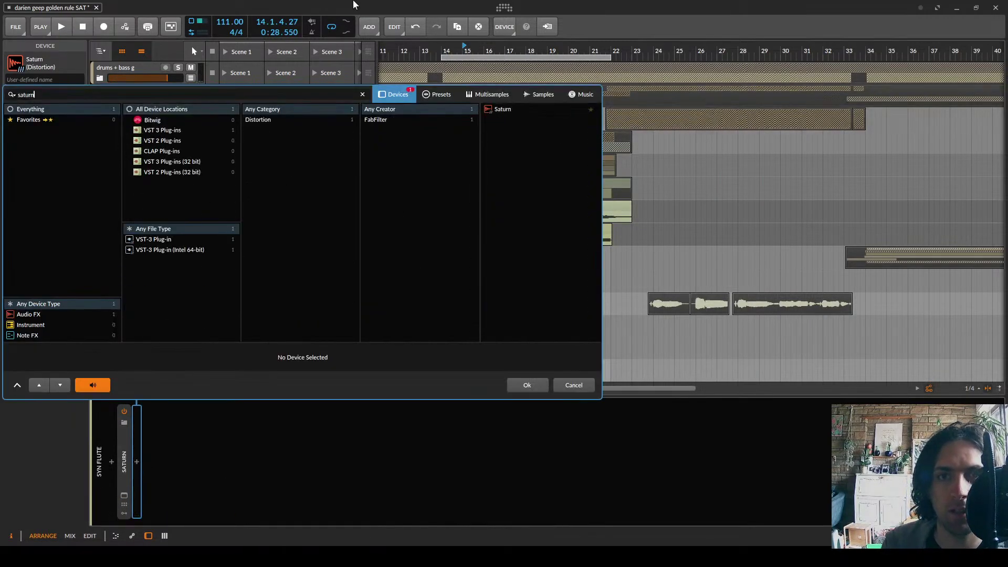
pyautogui.doubleClick(493, 109)
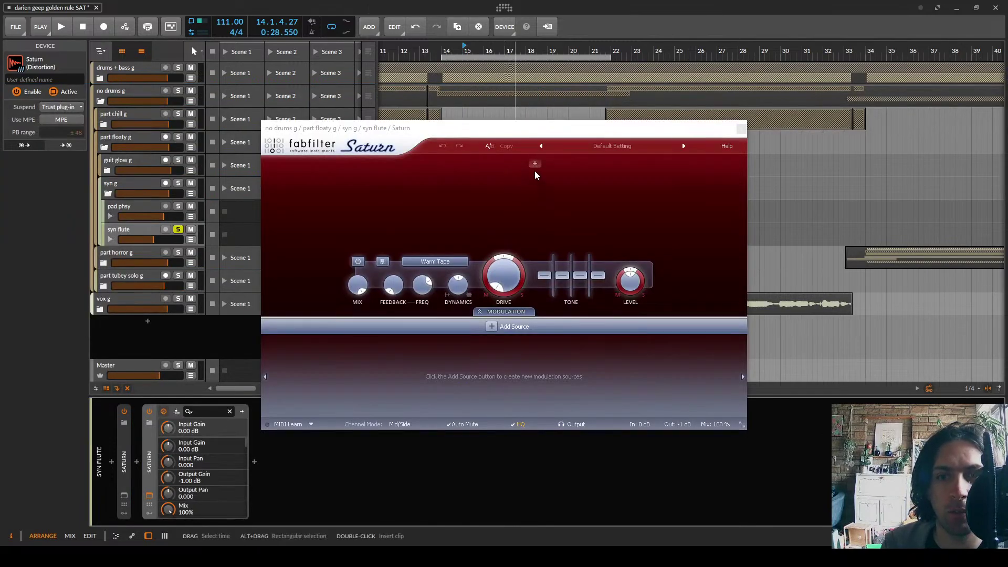
pyautogui.click(510, 164)
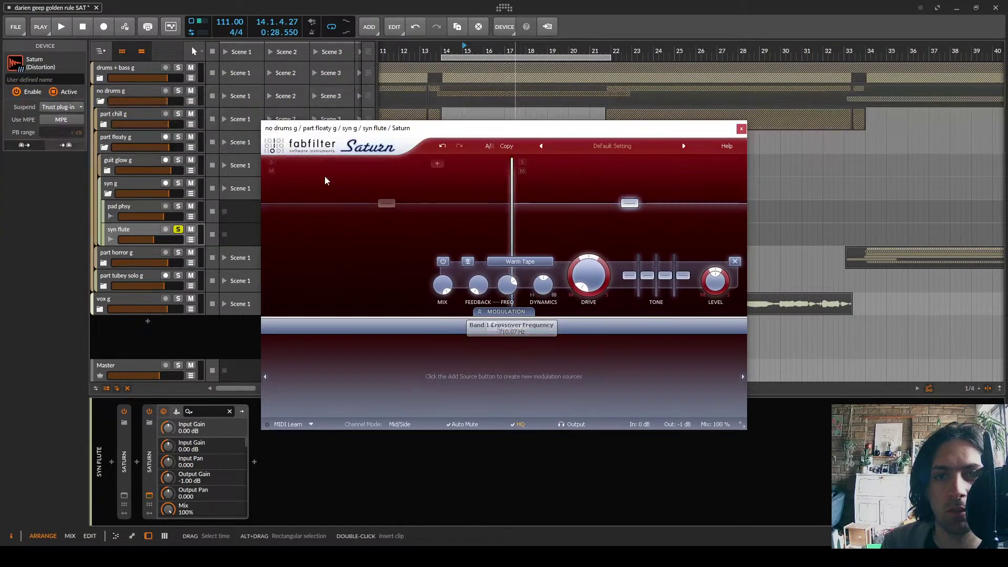
# Raise the second Saturn's crossover to about 887 Hz, and solo the lower band with its drive at about 38%
pyautogui.press('space')
pyautogui.moveTo(513, 218); pyautogui.dragTo(528, 209)
pyautogui.click(498, 220)
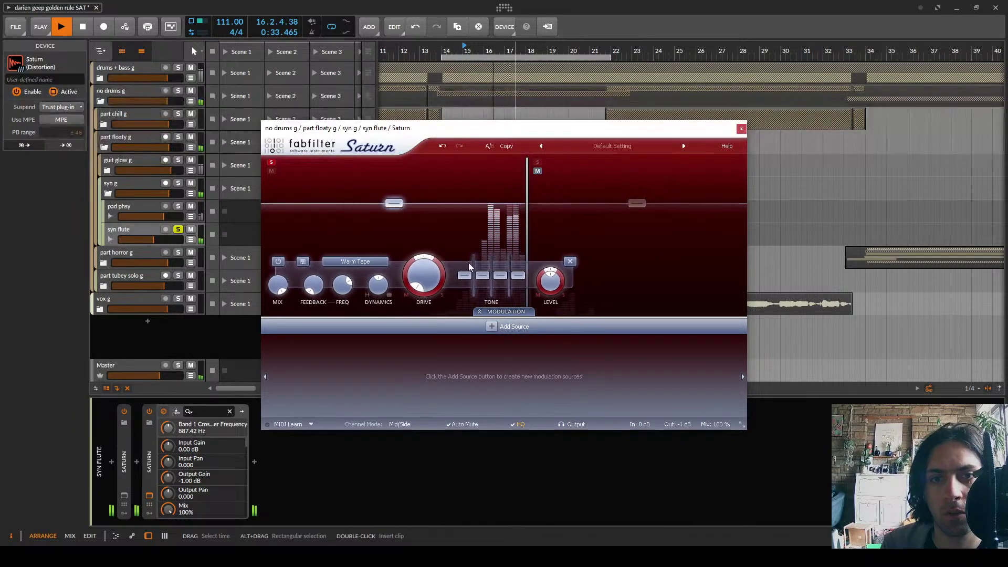
pyautogui.moveTo(431, 266); pyautogui.dragTo(432, 250)
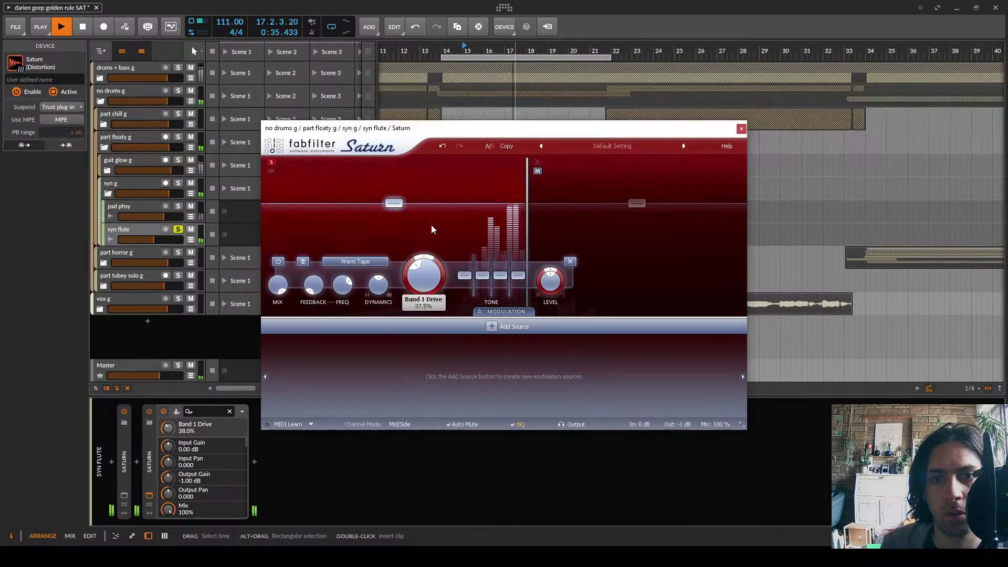
# Solo the upper band and set it to the Warm Tube style with about 62% drive
pyautogui.click(537, 162)
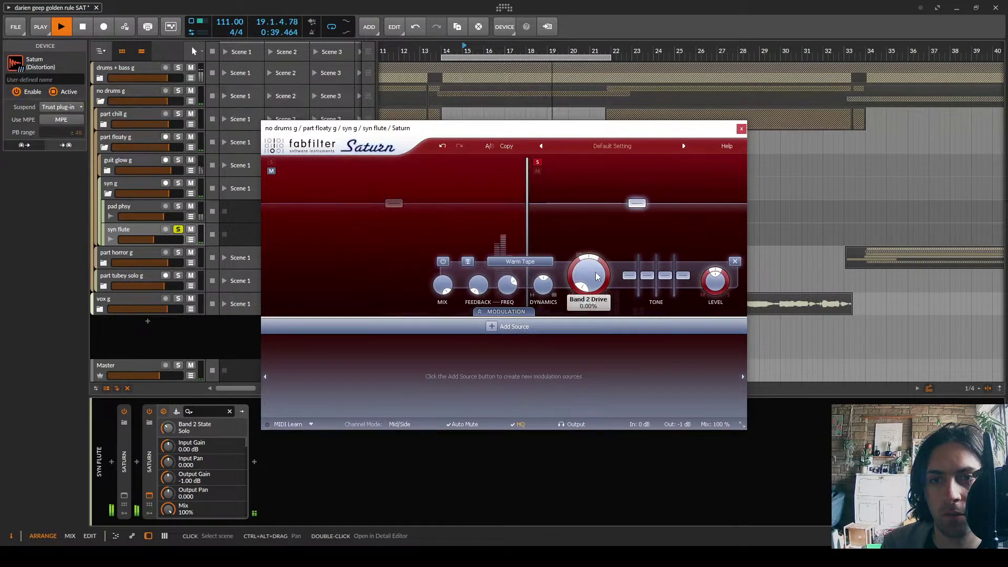
pyautogui.moveTo(595, 268); pyautogui.dragTo(600, 205)
pyautogui.scroll(-2, 540, 259)
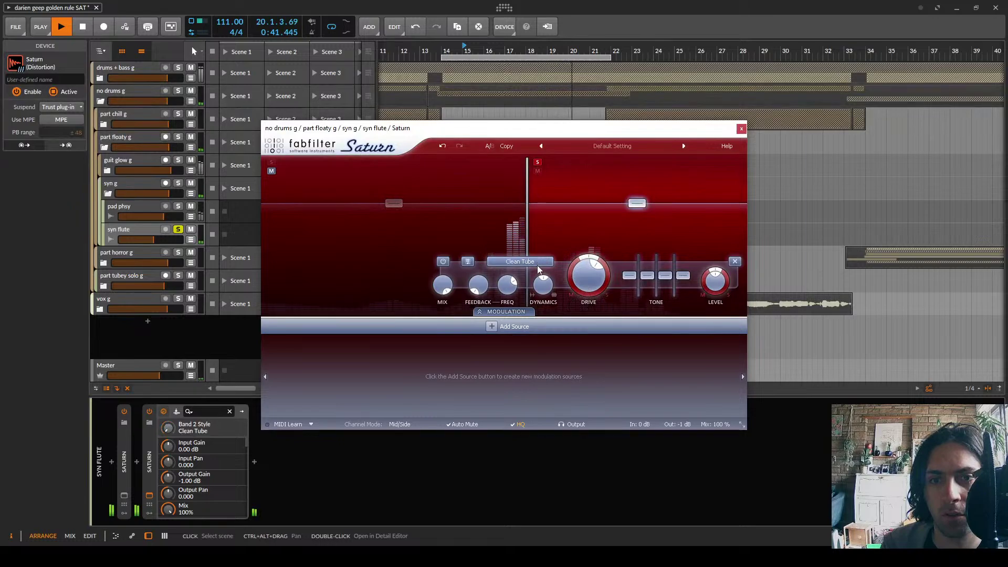
pyautogui.scroll(1, 589, 273)
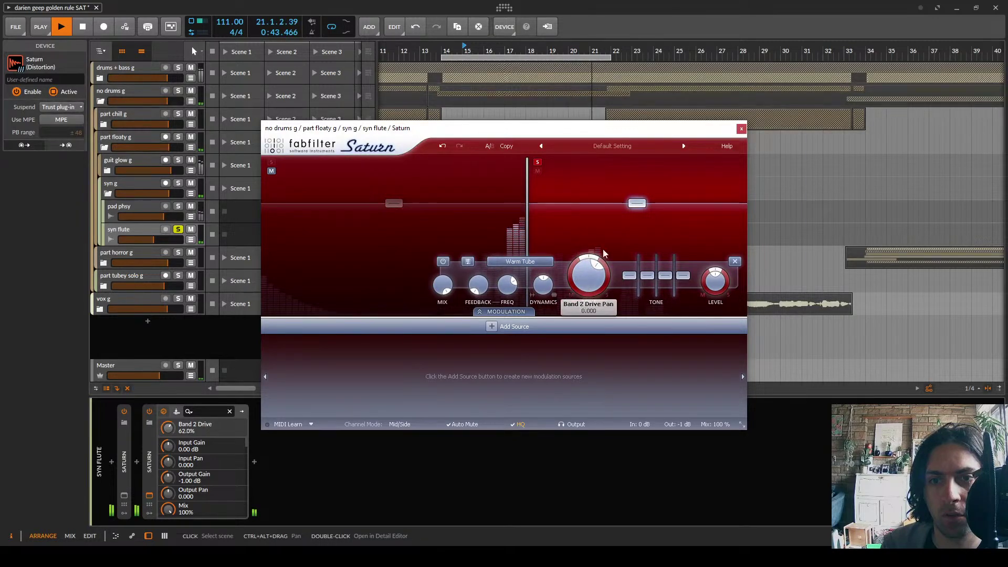
# Unsolo the upper band, lower its level to about -3.9 dB, and close and collapse the second Saturn
pyautogui.scroll(-2, 638, 208)
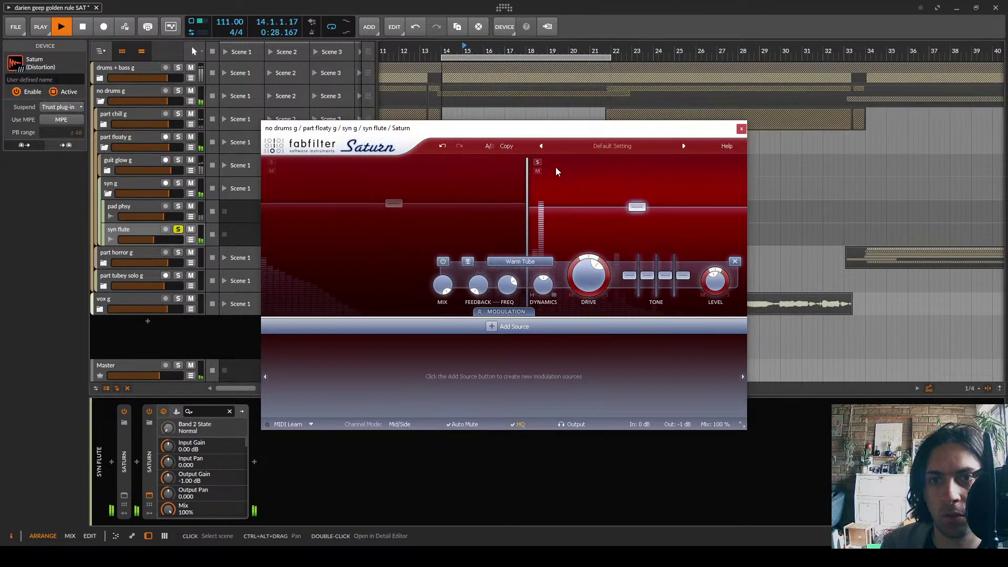
pyautogui.scroll(-2, 637, 209)
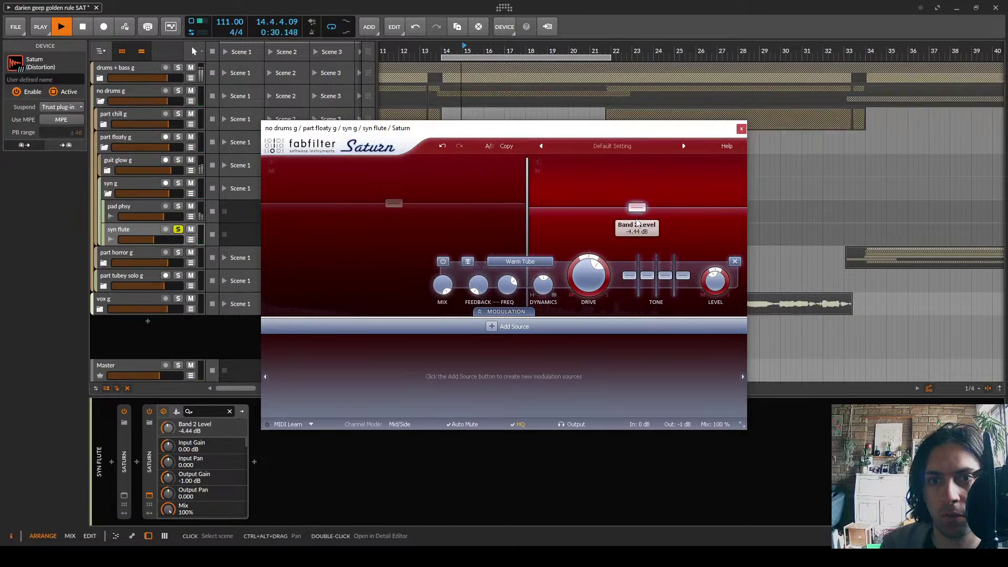
pyautogui.scroll(-1, 637, 223)
pyautogui.scroll(2, 638, 210)
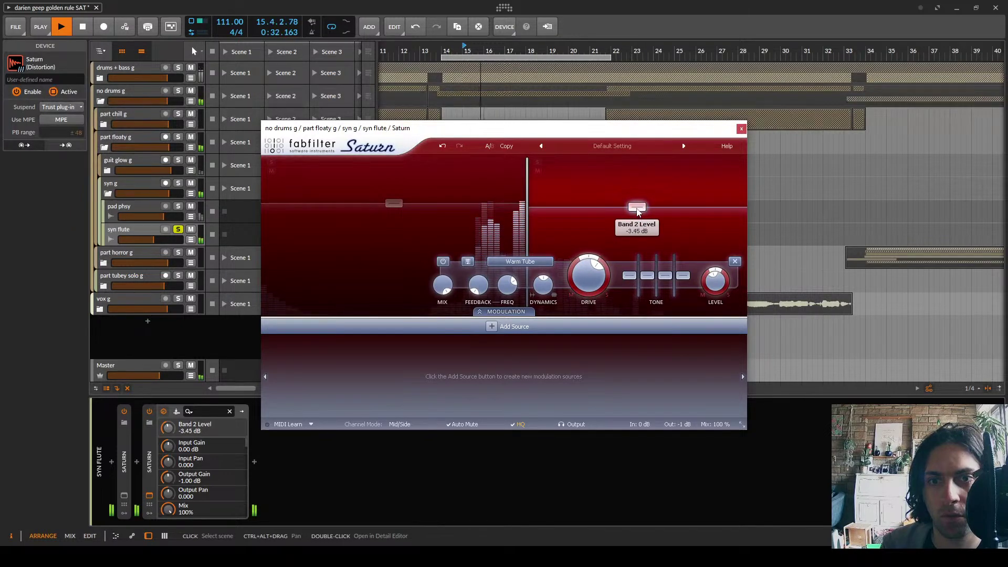
pyautogui.moveTo(636, 212); pyautogui.dragTo(637, 214)
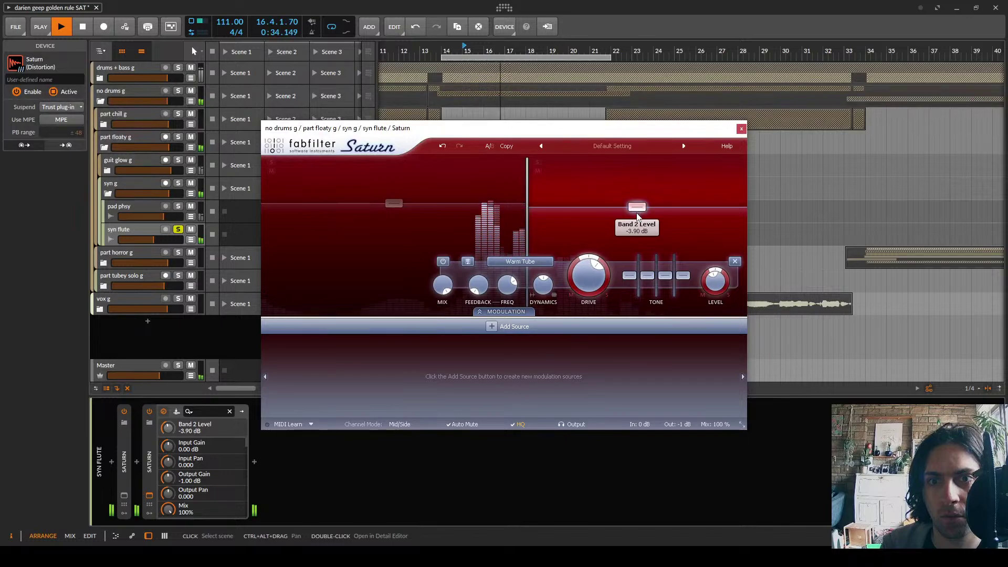
pyautogui.click(741, 129)
pyautogui.doubleClick(148, 458)
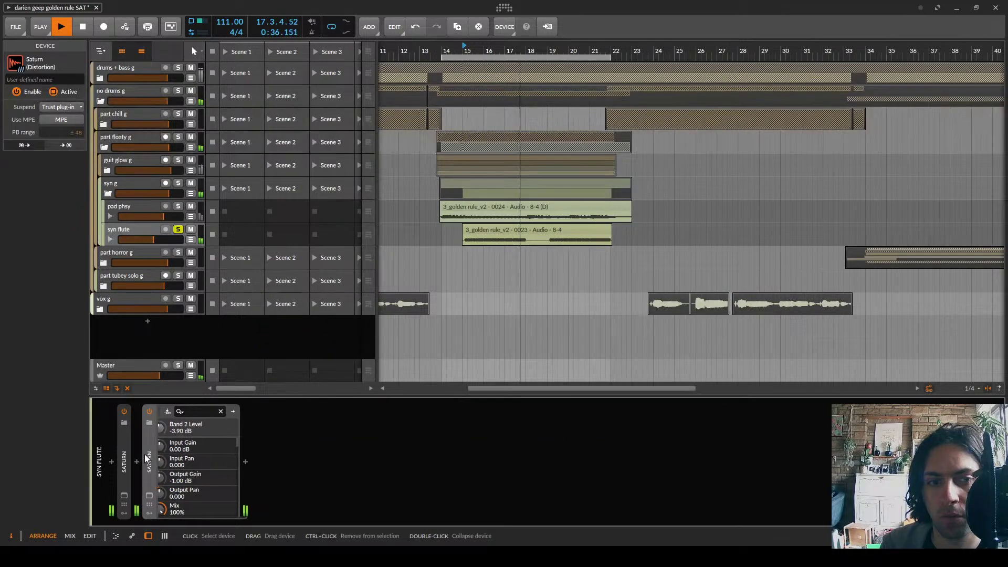
# Unsolo the syn flute and raise its track volume to about -7.8 dB while the full mix plays
pyautogui.press('space')
pyautogui.click(177, 229)
pyautogui.press('space')
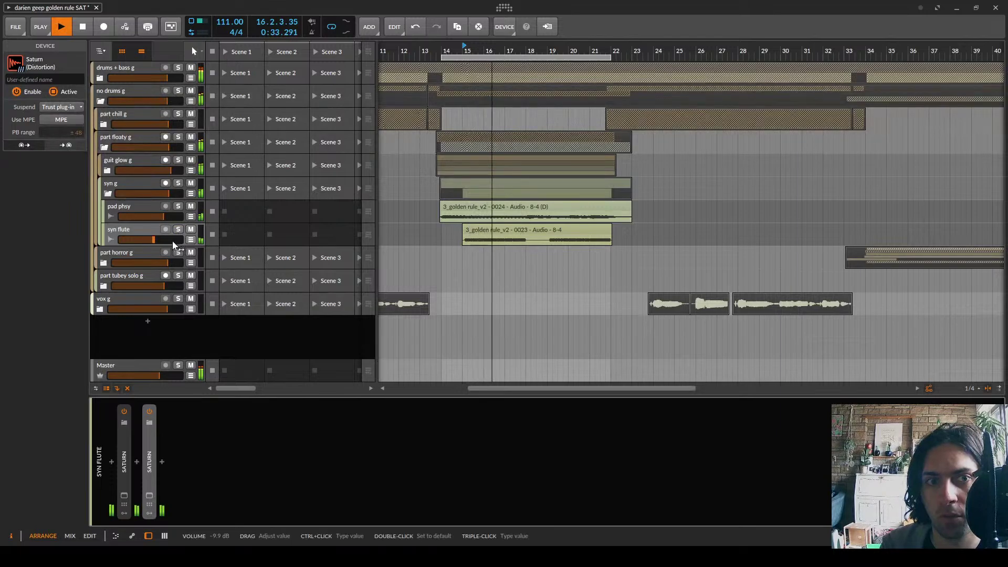
pyautogui.moveTo(172, 241); pyautogui.dragTo(175, 239)
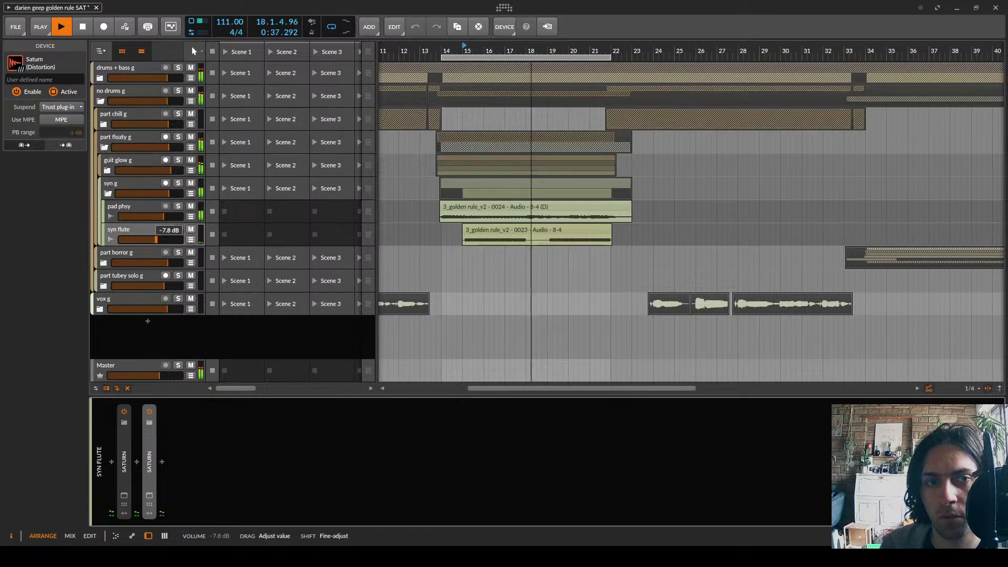
# With the syn flute soloed, raise the second Saturn's upper band level to about +1 dB, then return to the full mix
pyautogui.click(178, 229)
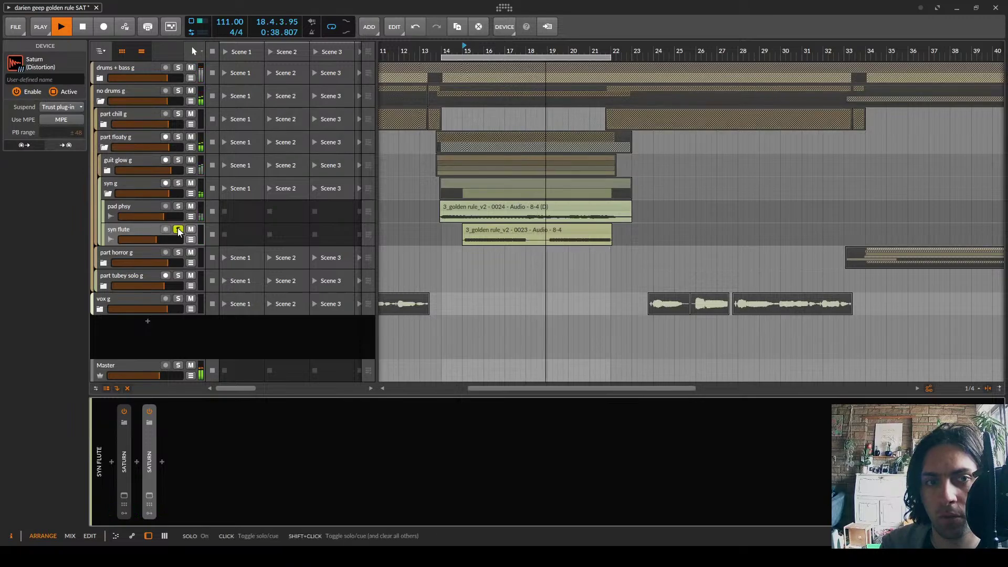
pyautogui.click(149, 495)
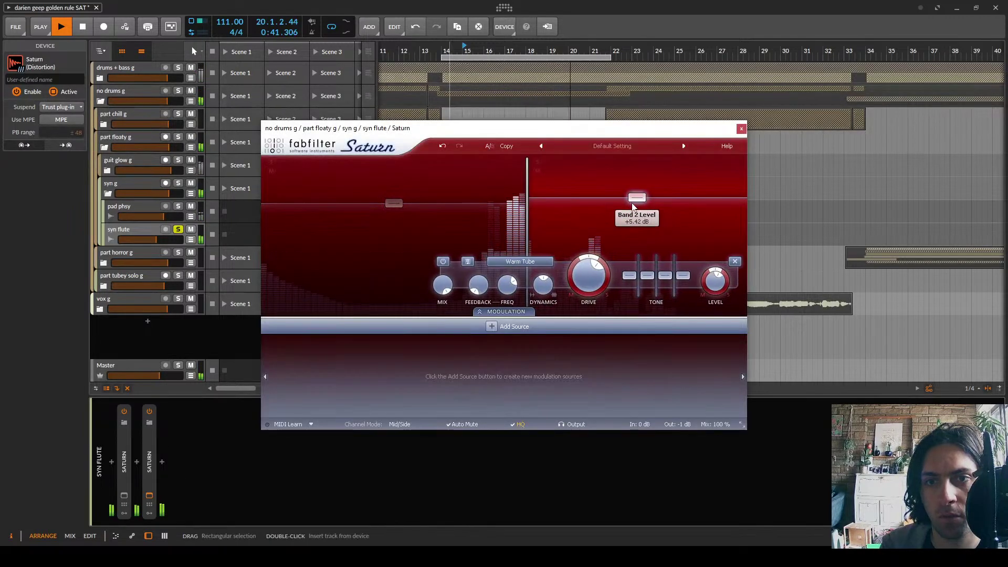
pyautogui.moveTo(633, 207); pyautogui.dragTo(631, 254)
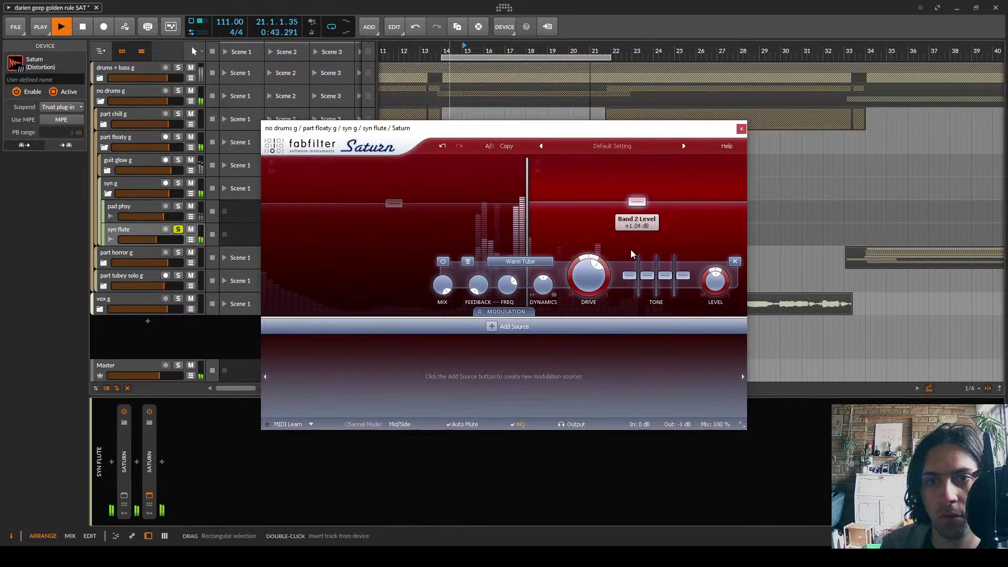
pyautogui.click(740, 128)
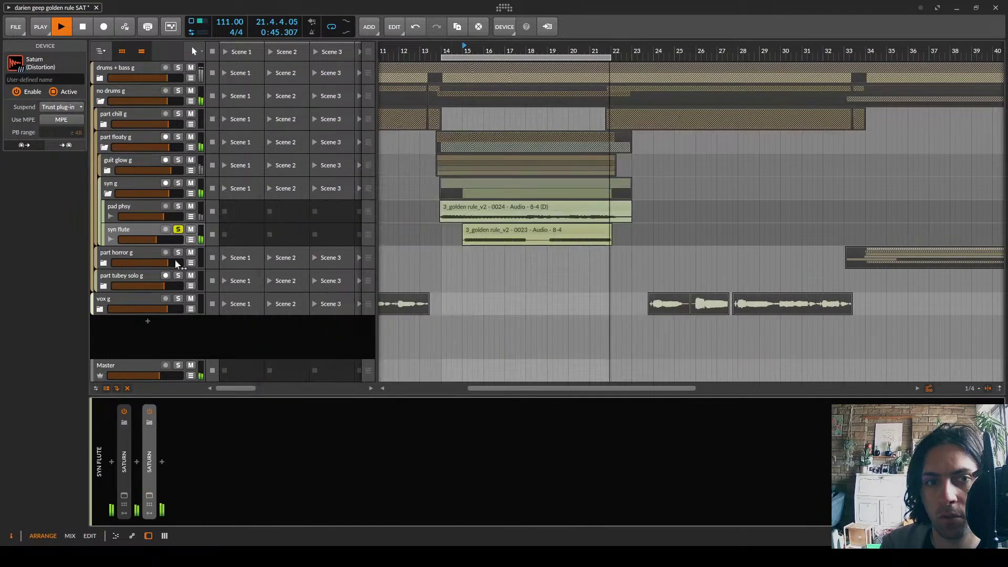
pyautogui.click(179, 232)
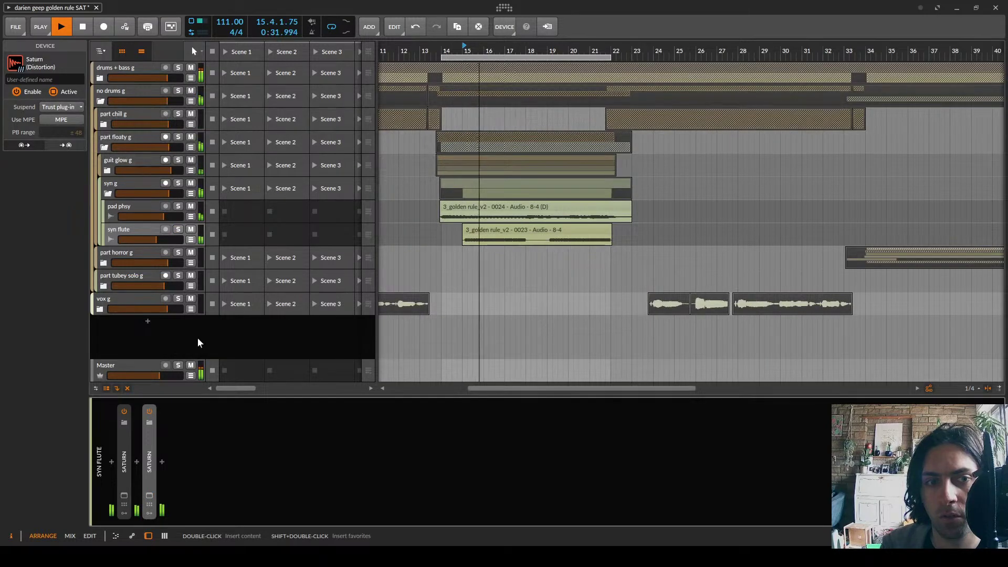
# Insert a Chain device at the start of the syn flute's devices and move both Saturns into it
pyautogui.click(114, 462)
pyautogui.write('chain')
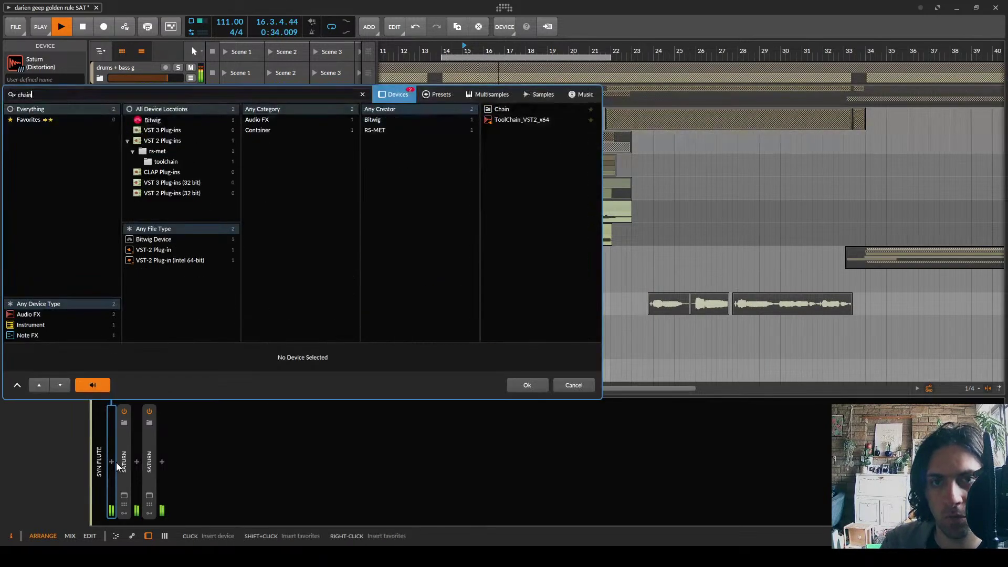
pyautogui.doubleClick(500, 109)
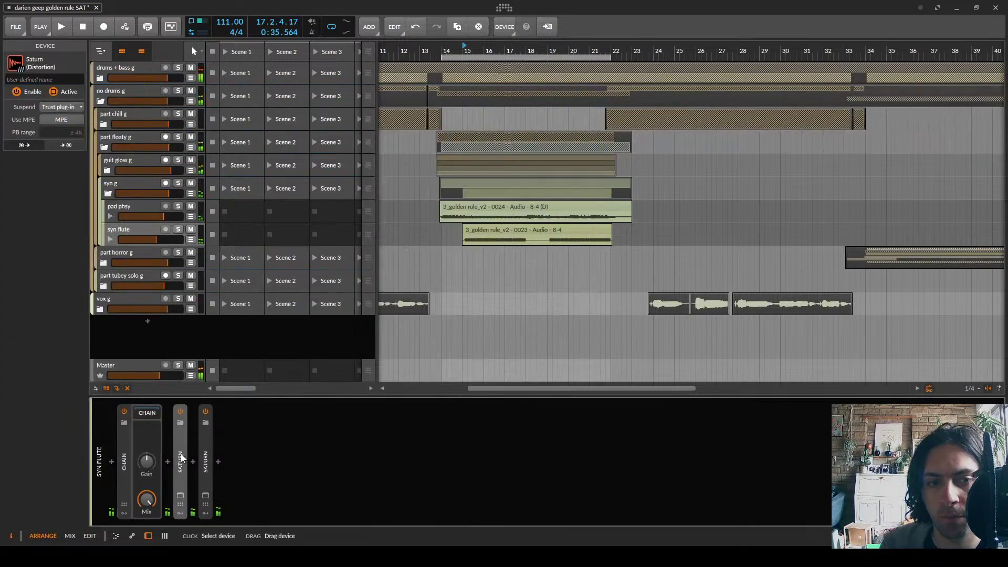
pyautogui.keyDown('shift'); pyautogui.click(204, 455); pyautogui.keyUp('shift')
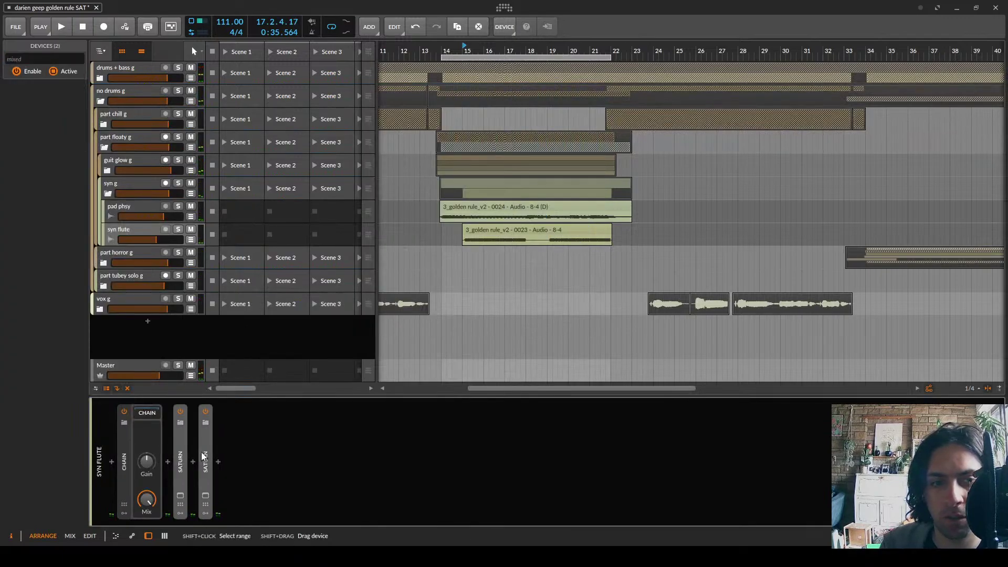
# Compare the full mix with the syn flute's Chain bypassed and enabled
pyautogui.press('space')
pyautogui.click(124, 412)
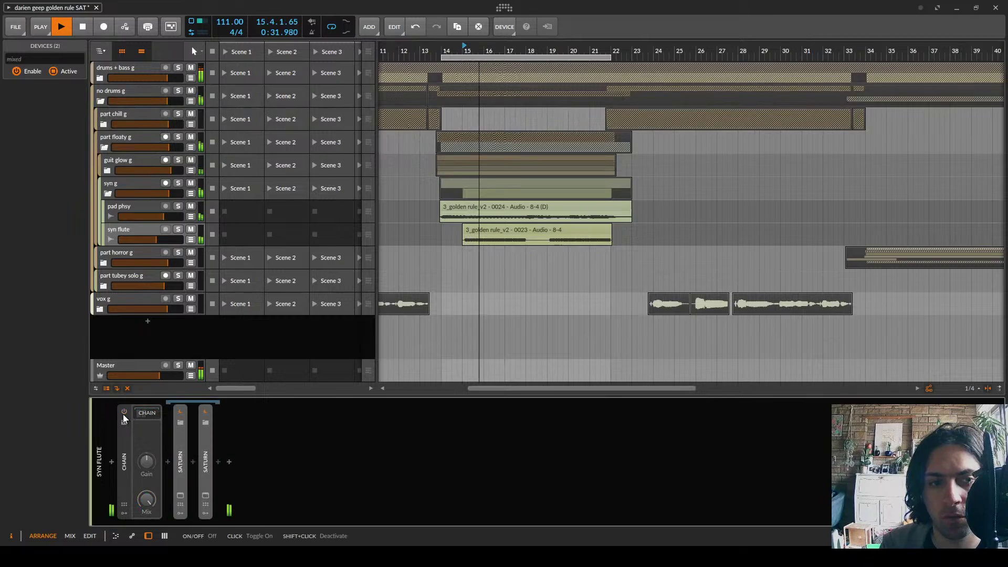
pyautogui.click(124, 411)
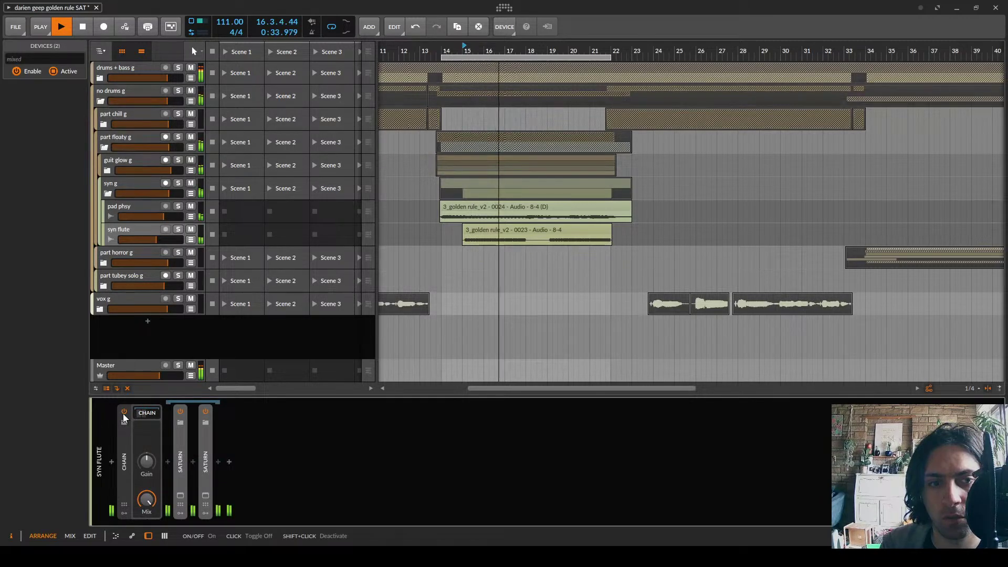
# Solo the syn flute, and raise the second Saturn's upper band level and its crossover frequency
pyautogui.click(177, 225)
pyautogui.click(178, 229)
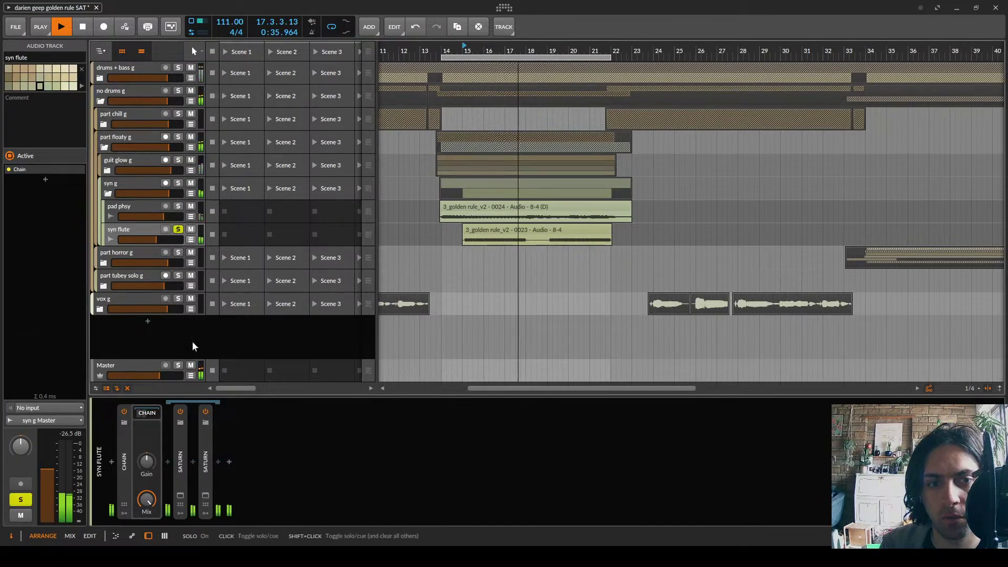
pyautogui.click(205, 495)
pyautogui.click(618, 239)
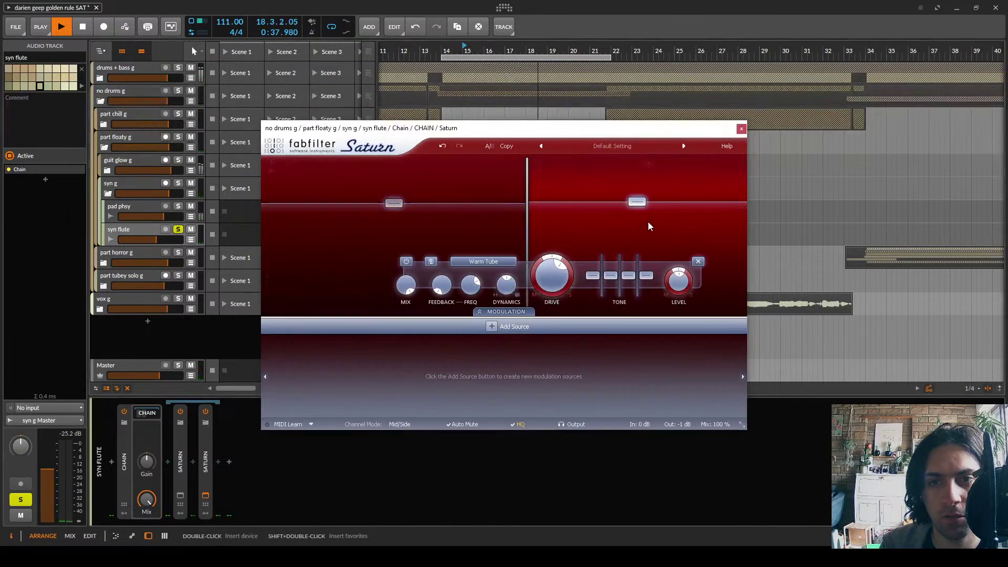
pyautogui.press('space')
pyautogui.press('space')
pyautogui.moveTo(637, 201); pyautogui.dragTo(640, 72)
pyautogui.moveTo(528, 192)
pyautogui.mouseDown()
pyautogui.moveTo(551, 193)
pyautogui.moveTo(542, 195)
pyautogui.mouseUp()
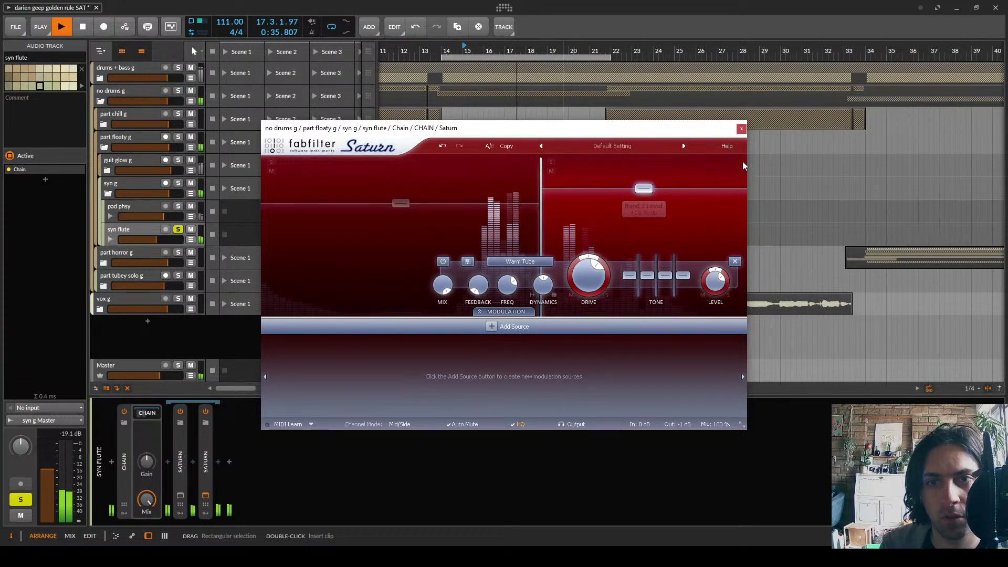
pyautogui.click(741, 128)
# Reduce the first Saturn's Old Tape drive to about 33% during playback, and close the plug-in
pyautogui.press('space')
pyautogui.click(180, 496)
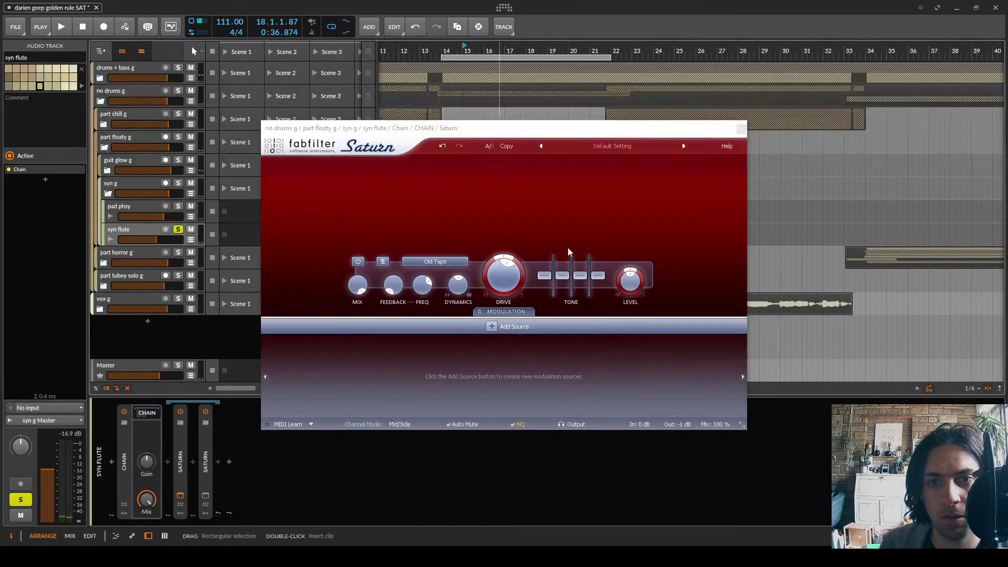
pyautogui.press('space')
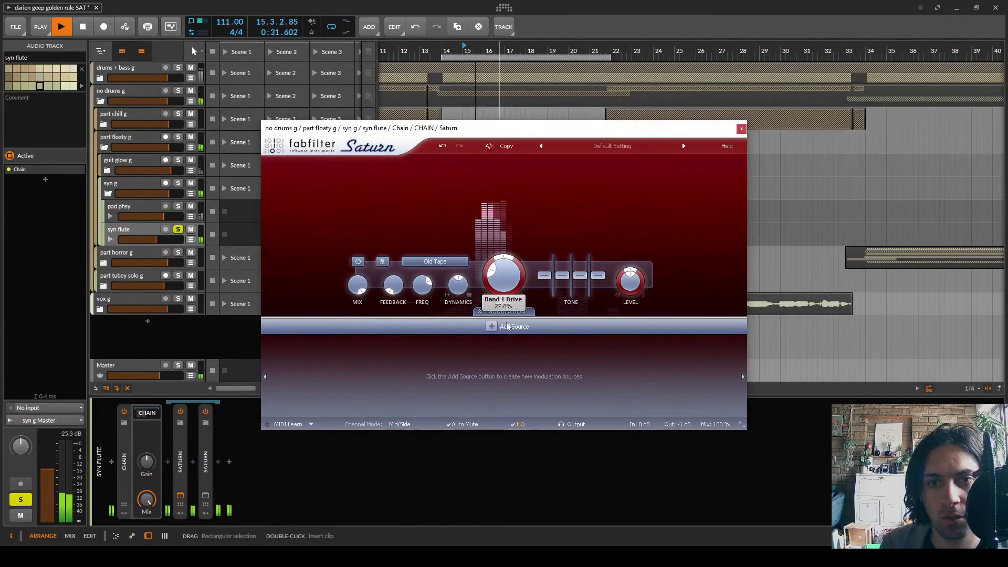
pyautogui.moveTo(507, 324); pyautogui.dragTo(507, 313)
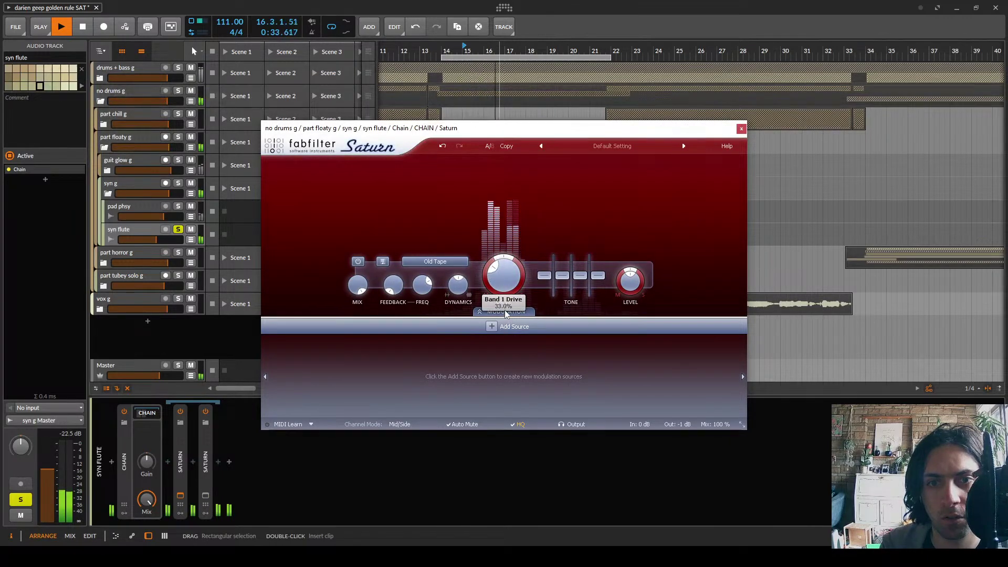
pyautogui.click(741, 129)
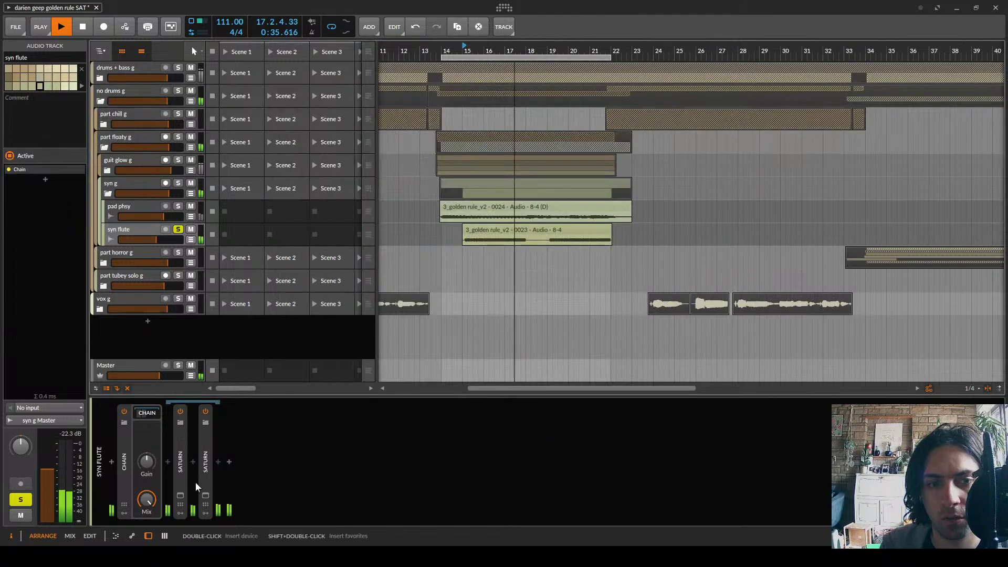
# Raise the second Saturn's crossover to about 1453 Hz and set its lower band level to about -0.8 dB
pyautogui.click(205, 495)
pyautogui.press('space')
pyautogui.press('space')
pyautogui.moveTo(400, 202); pyautogui.dragTo(412, 202)
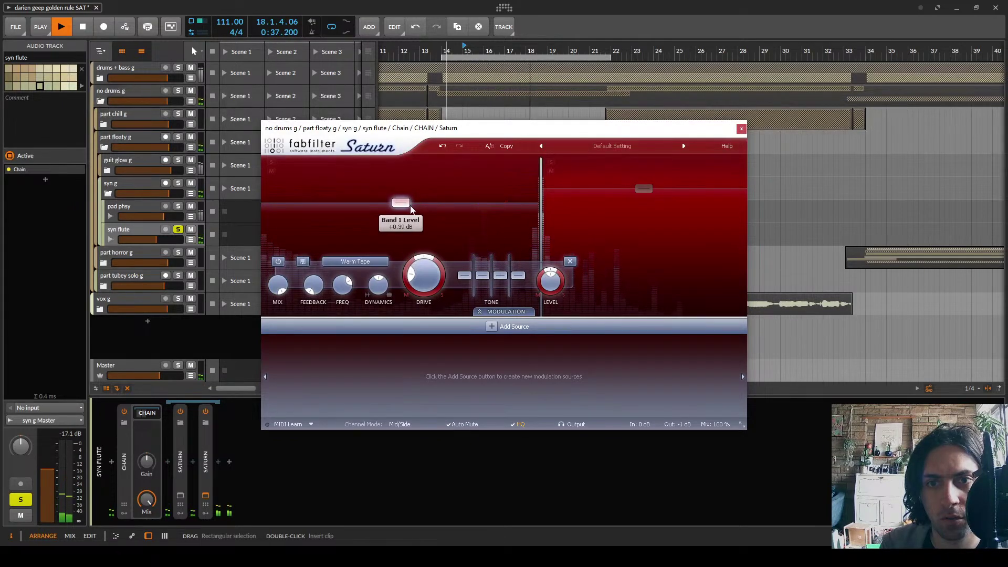
pyautogui.moveTo(540, 215); pyautogui.dragTo(562, 221)
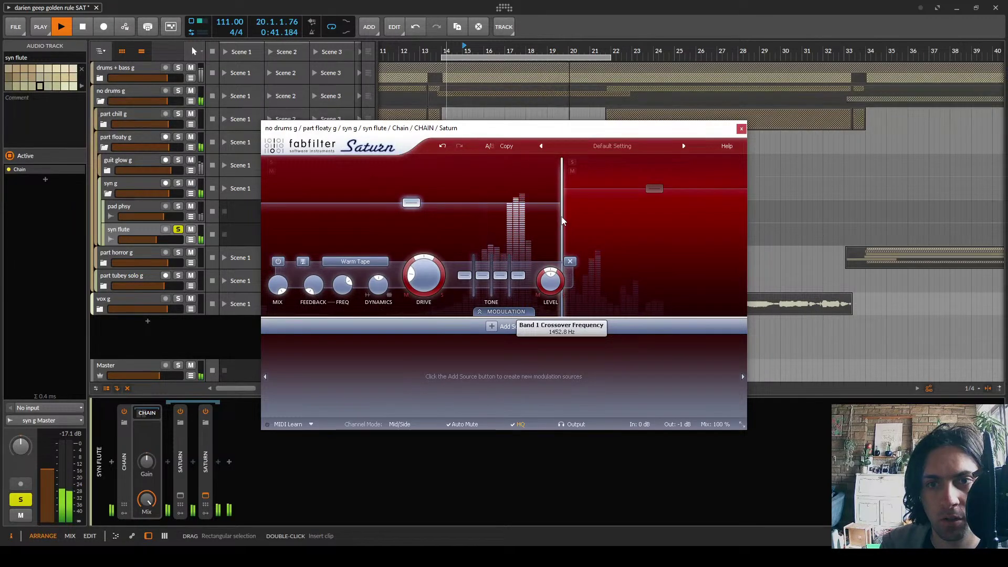
pyautogui.moveTo(411, 203); pyautogui.dragTo(412, 216)
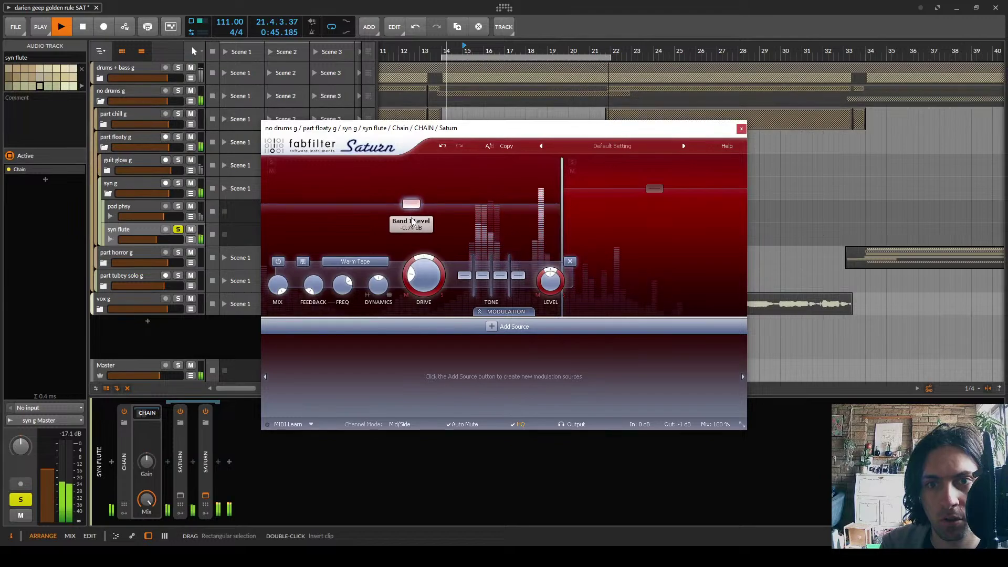
# Unsolo the syn flute and compare the full mix with its Chain bypassed and enabled, ending with playback stopped
pyautogui.click(178, 229)
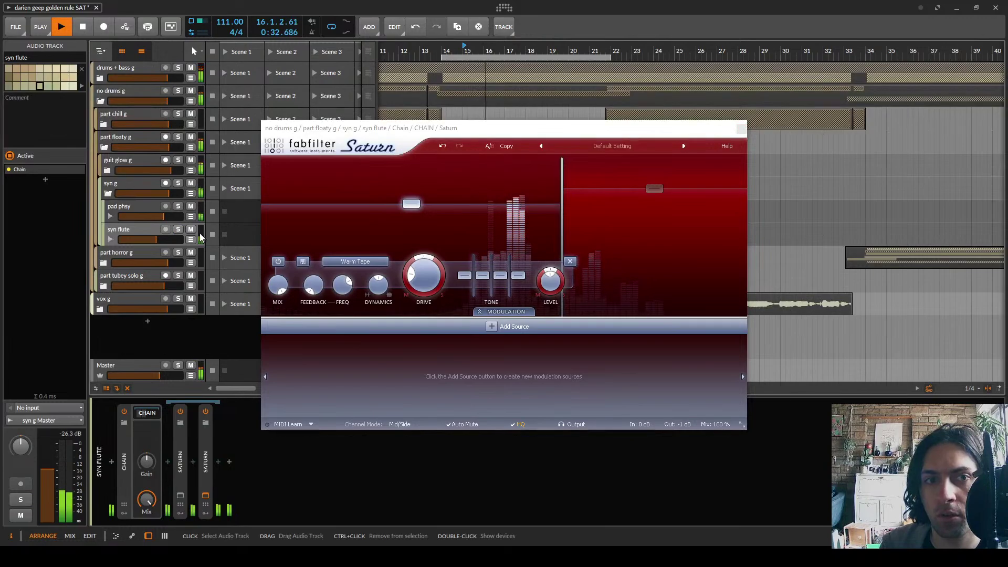
pyautogui.click(125, 412)
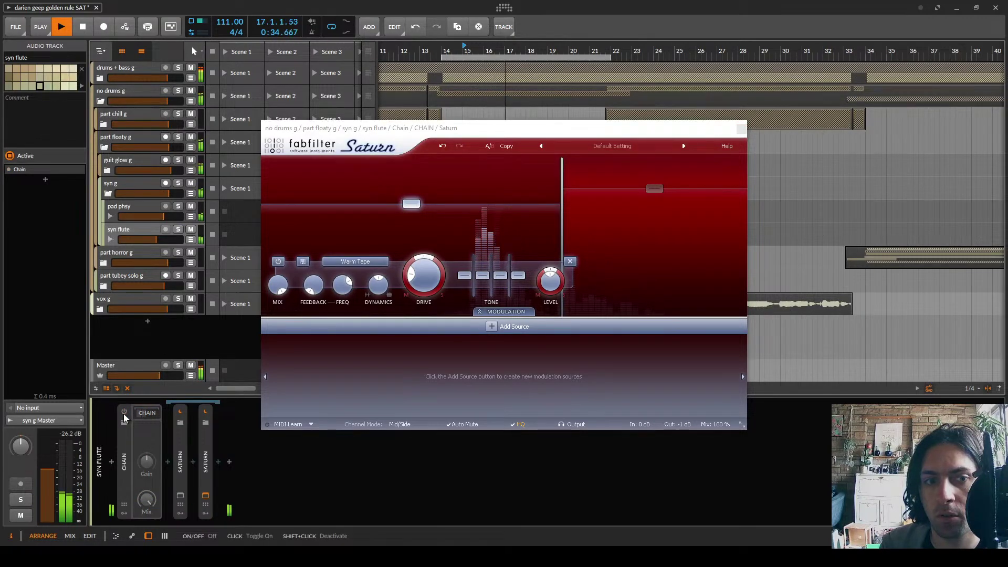
pyautogui.click(124, 412)
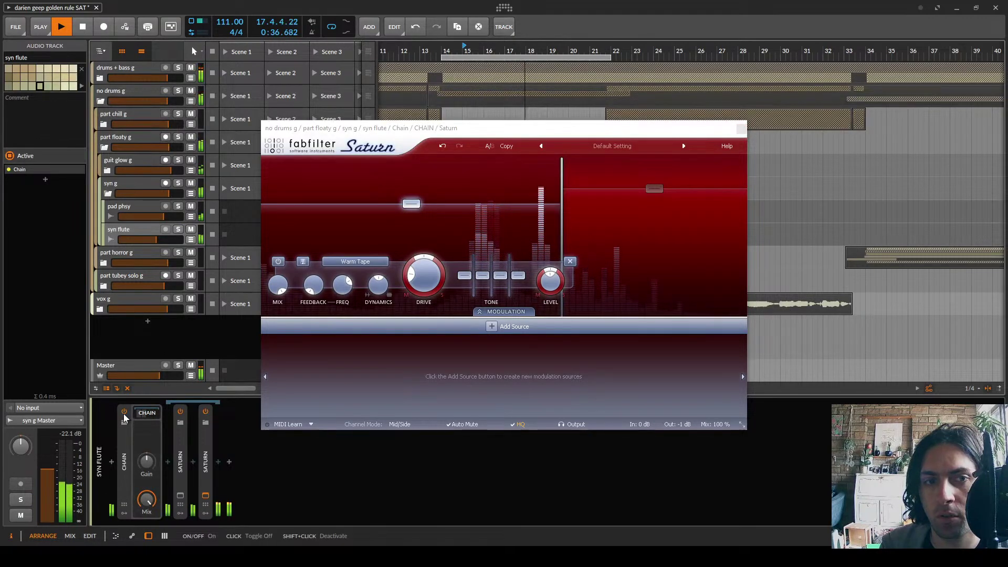
pyautogui.press('space')
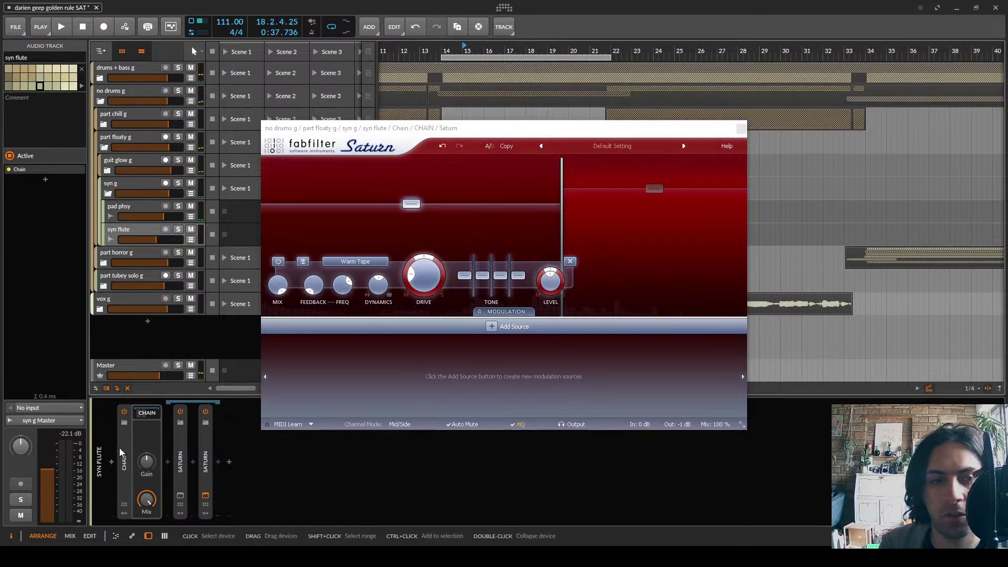
# Delete the Chain holding both Saturns from the syn flute and solo the track
pyautogui.click(139, 472)
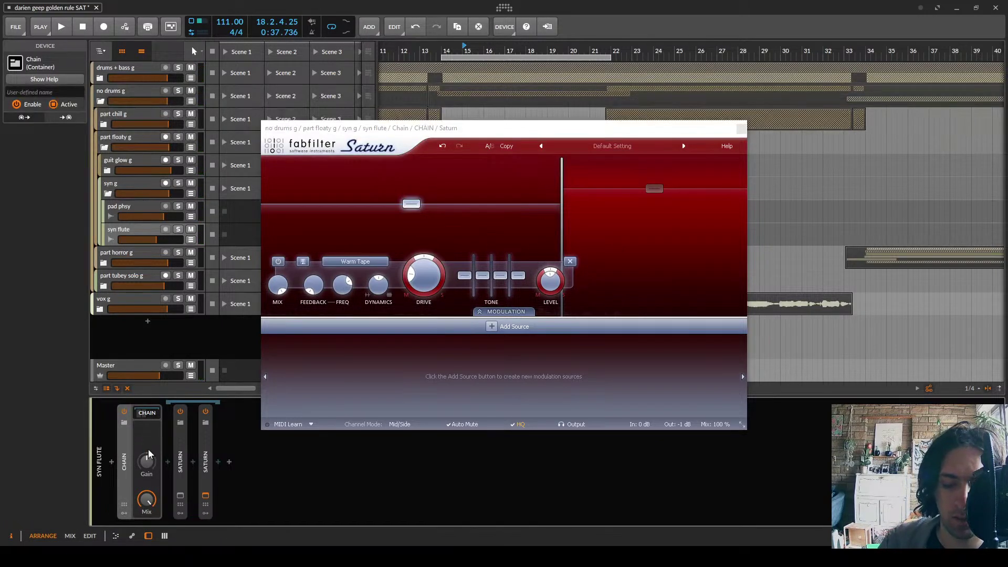
pyautogui.press('Delete')
pyautogui.click(179, 230)
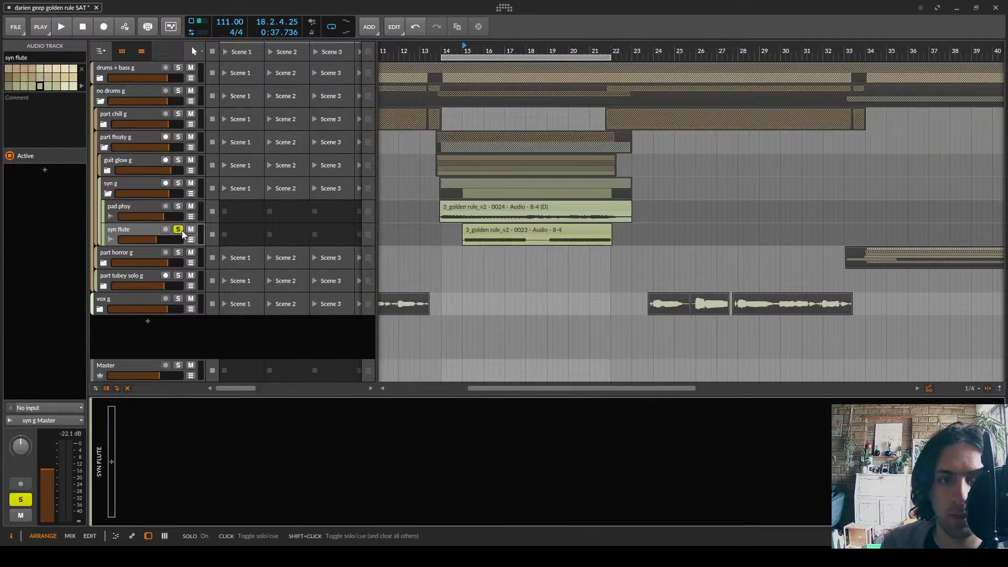
# Insert a Pro-Q 2 equalizer on the syn flute
pyautogui.click(113, 461)
pyautogui.write('m')
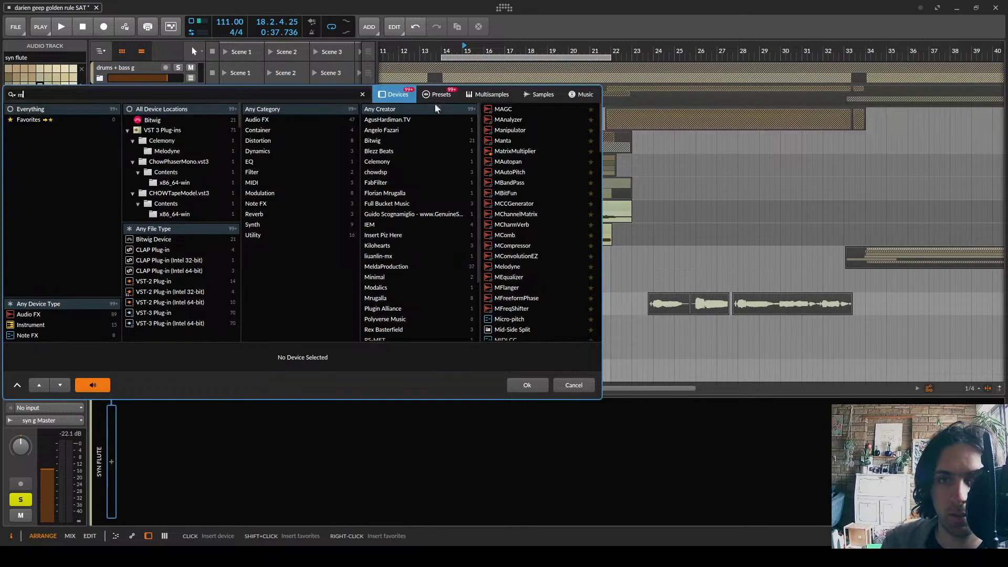
pyautogui.write('b')
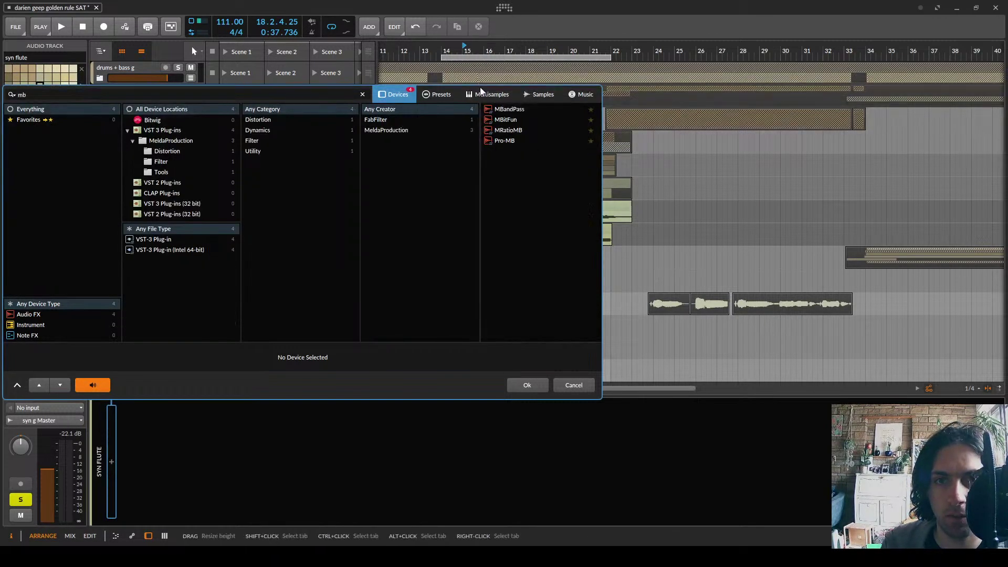
pyautogui.press('BackSpace')
pyautogui.press('BackSpace')
pyautogui.write('pro-q')
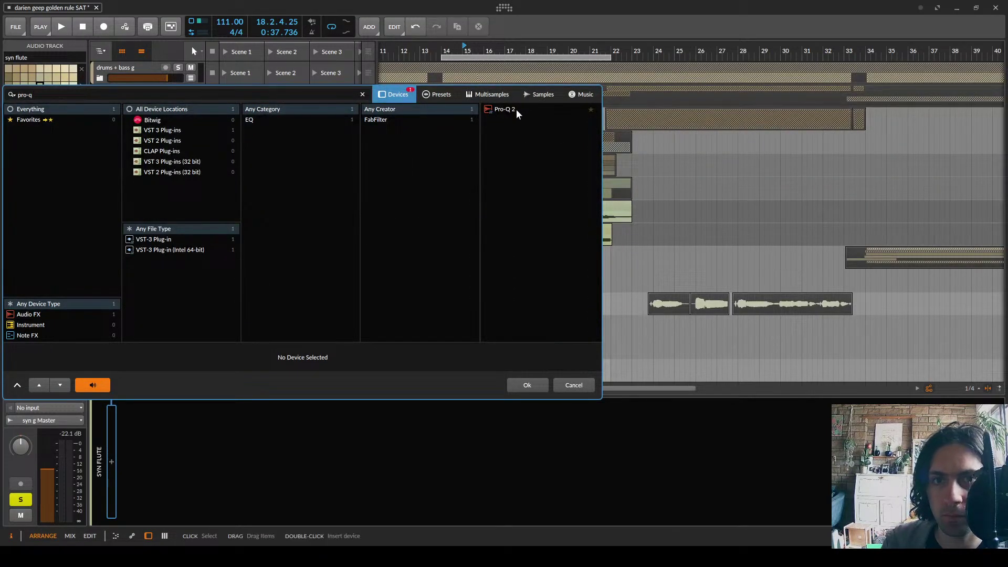
pyautogui.doubleClick(516, 112)
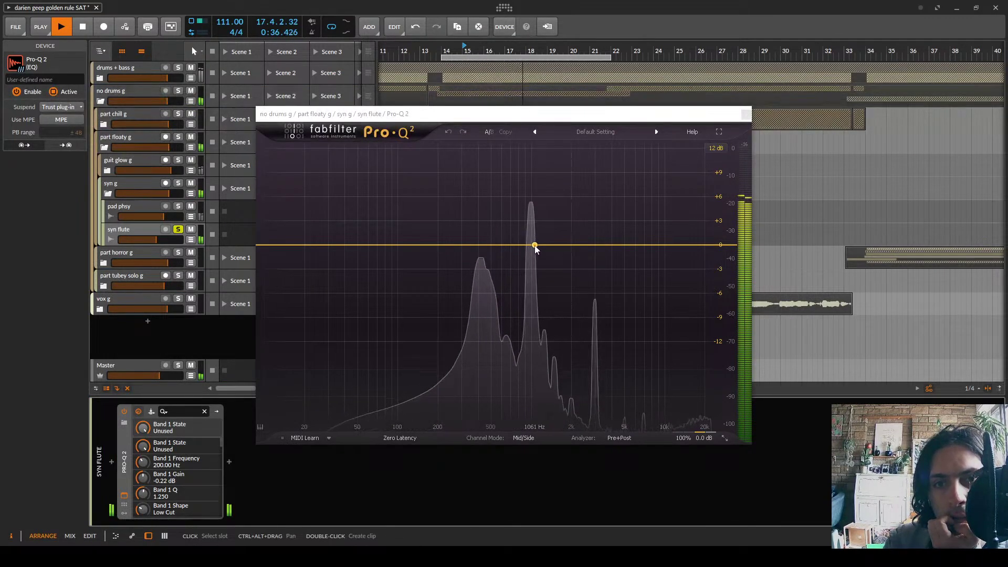
# Cut the syn flute's resonance with a bell band at about 997 Hz, -2.5 dB and Q about 1.76
pyautogui.moveTo(531, 245); pyautogui.dragTo(531, 272)
pyautogui.scroll(6, 532, 272)
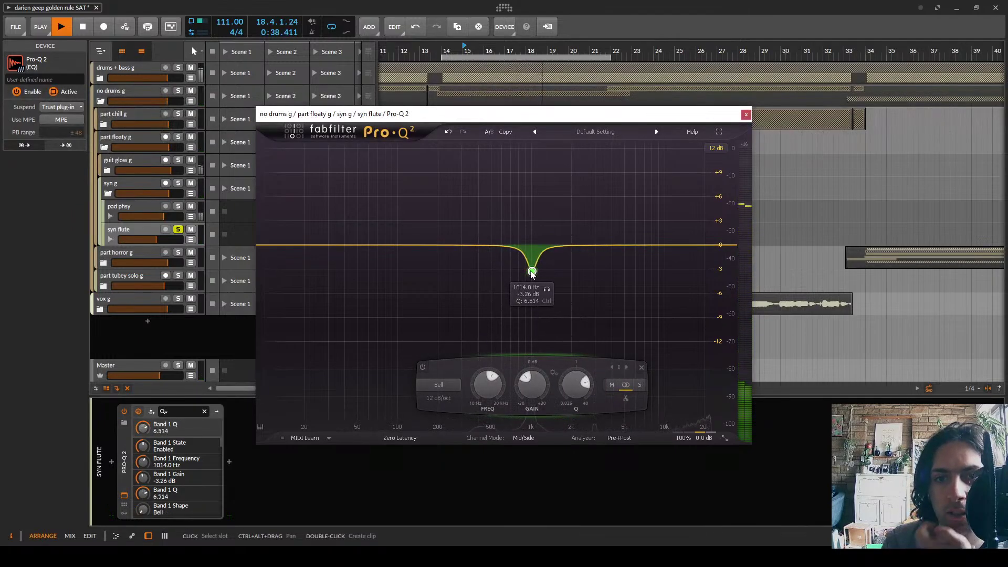
pyautogui.moveTo(532, 273); pyautogui.dragTo(532, 262)
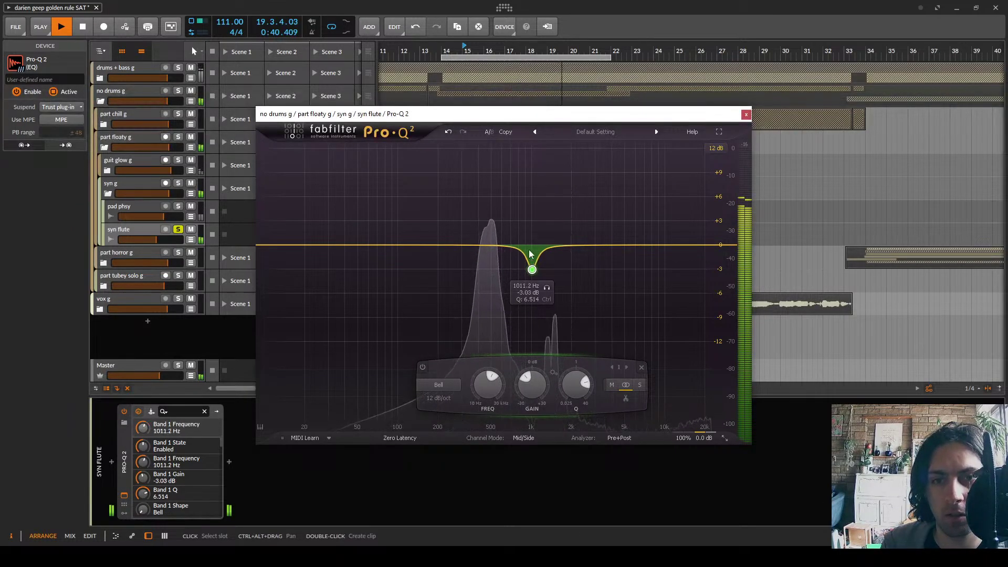
pyautogui.scroll(-5, 532, 265)
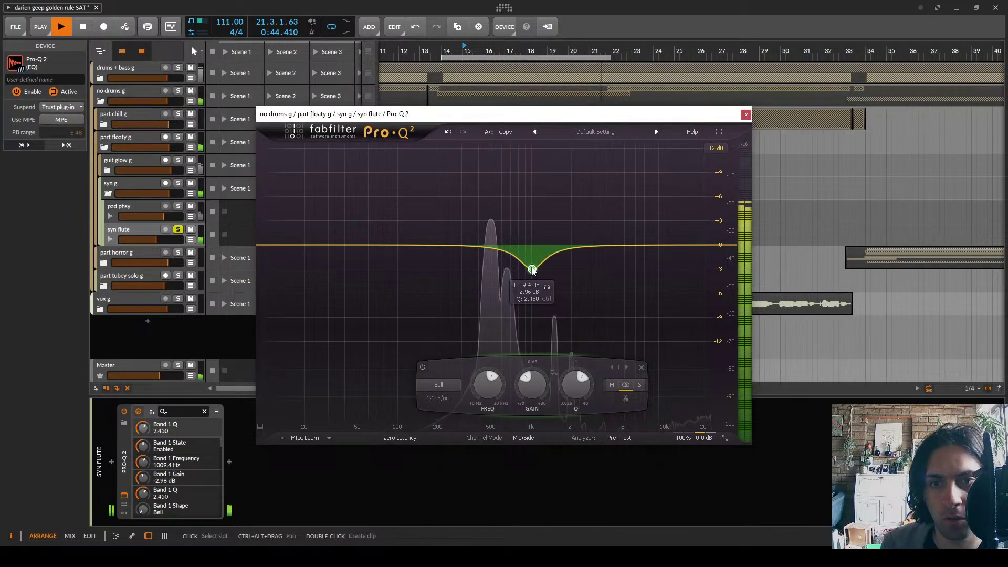
pyautogui.moveTo(531, 268); pyautogui.dragTo(530, 250)
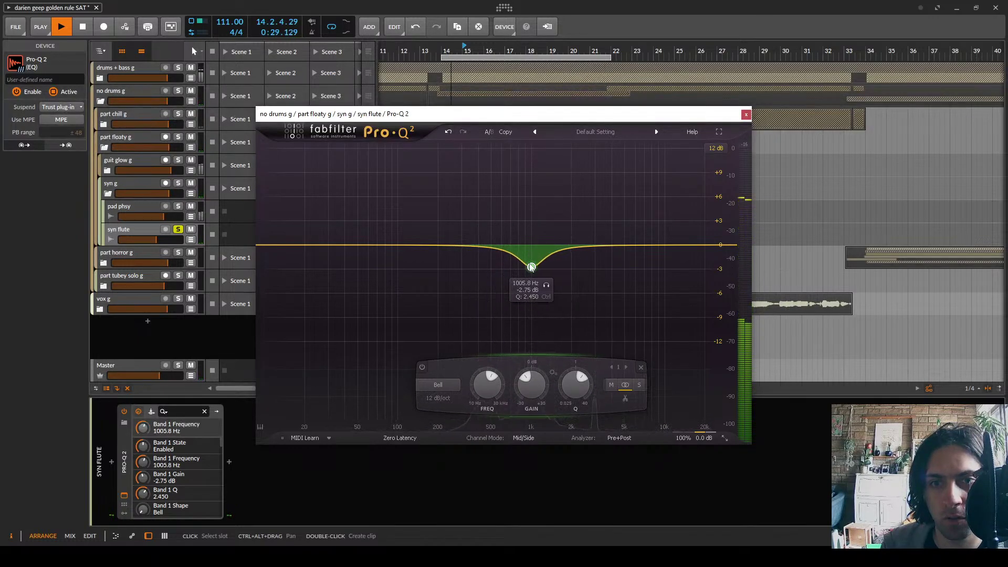
pyautogui.scroll(-5, 531, 266)
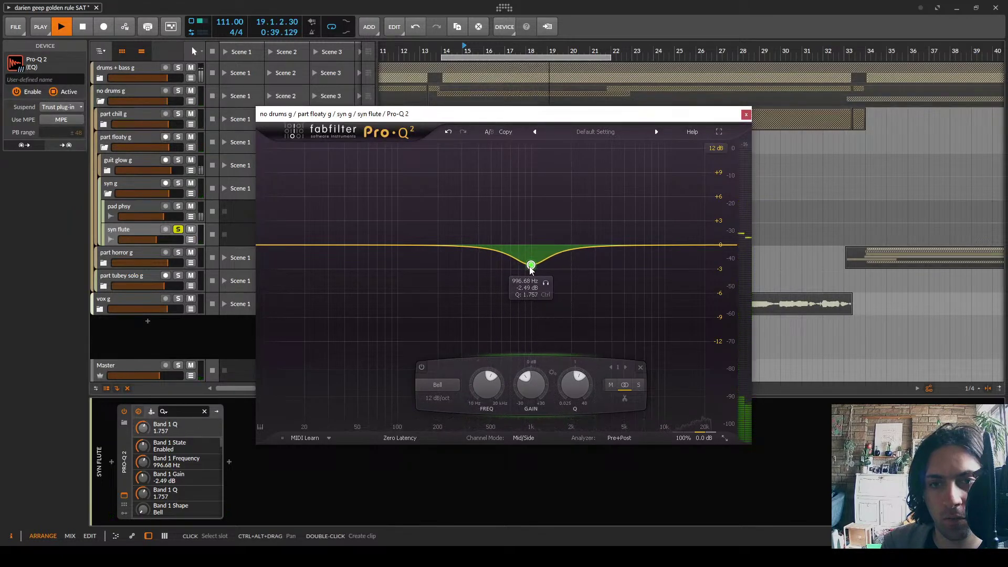
# Add a second bell band boosting the syn flute at about 2131 Hz, and close the equalizer window
pyautogui.doubleClick(575, 198)
pyautogui.scroll(4, 575, 197)
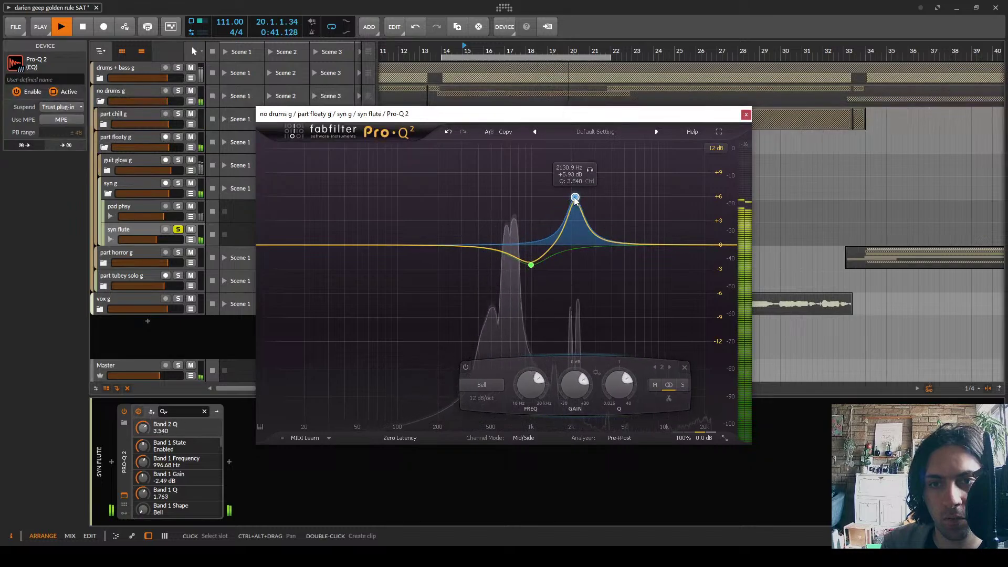
pyautogui.moveTo(574, 198); pyautogui.dragTo(572, 167)
pyautogui.scroll(-1, 573, 167)
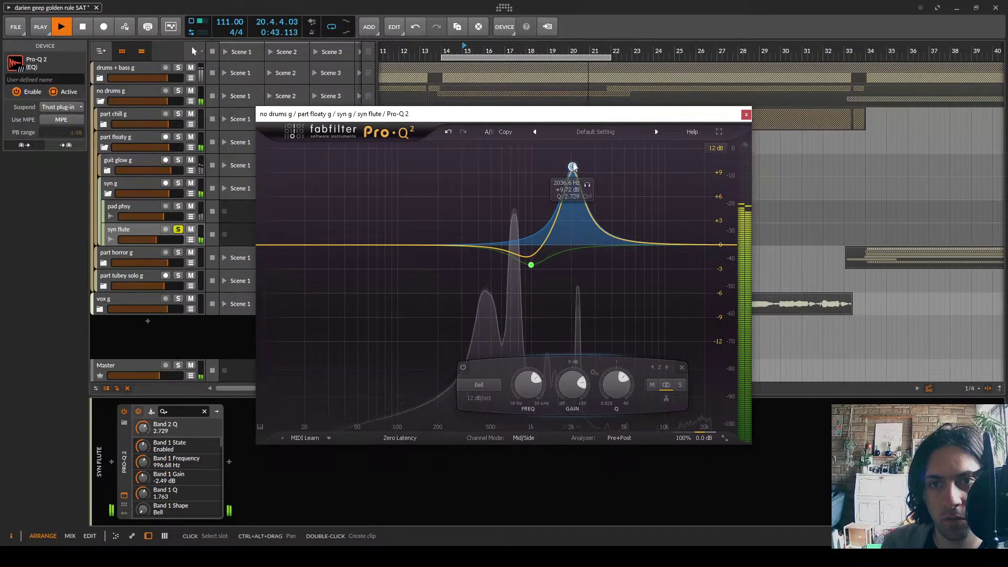
pyautogui.scroll(-1, 573, 168)
pyautogui.moveTo(573, 168); pyautogui.dragTo(578, 200)
pyautogui.click(745, 115)
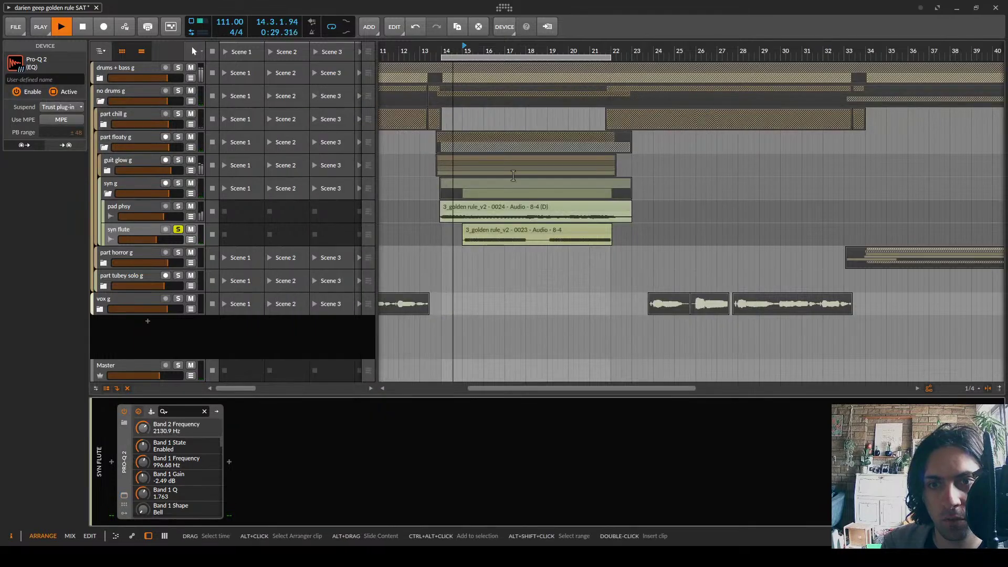
# Unsolo the syn flute, set its track volume to about -7.3 dB, and stop playback
pyautogui.click(162, 233)
pyautogui.click(178, 229)
pyautogui.moveTo(162, 238); pyautogui.dragTo(156, 237)
pyautogui.press('space')
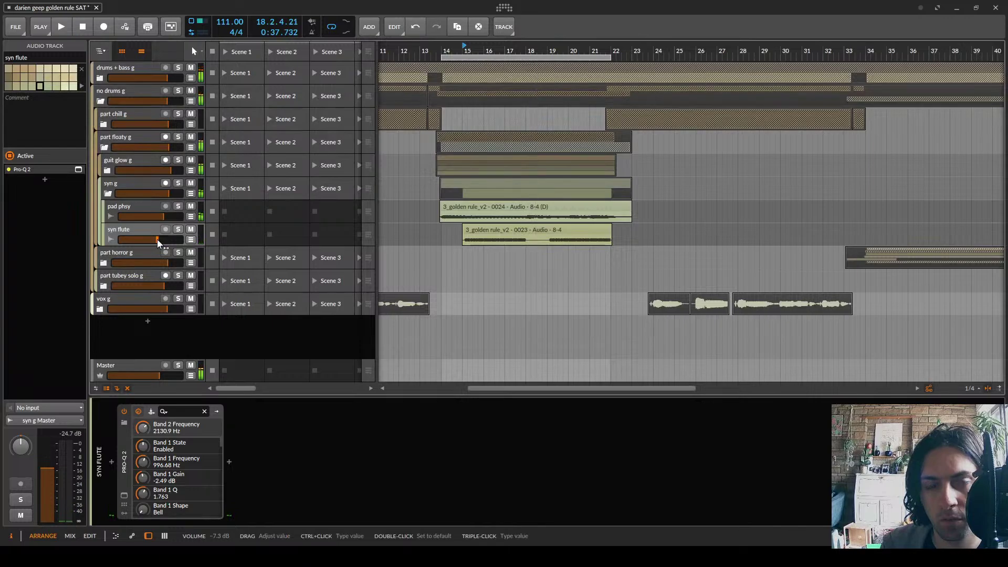
# Compare the pad phsy soloed and within the full mix, leave it soloed, and save the project
pyautogui.click(178, 205)
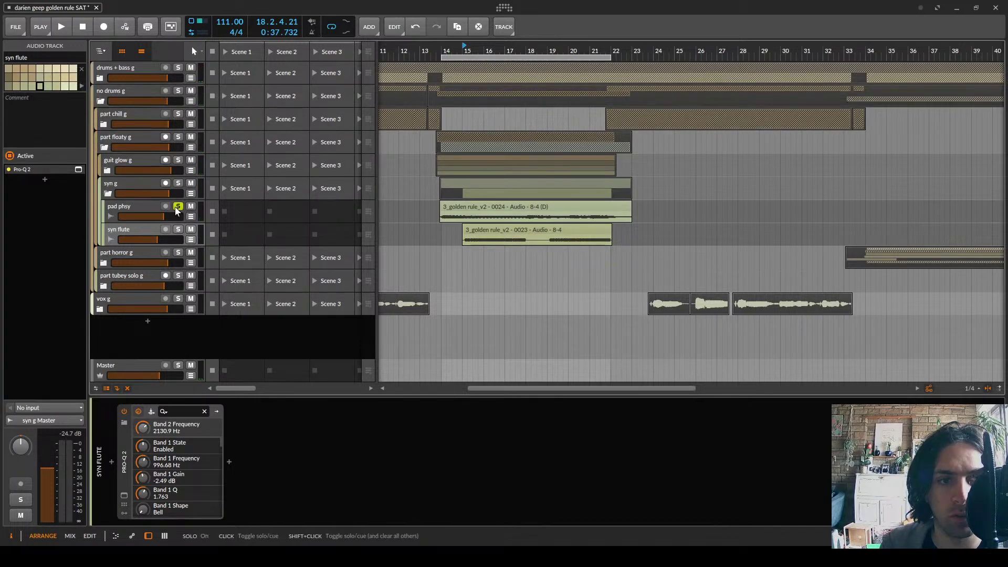
pyautogui.press('space')
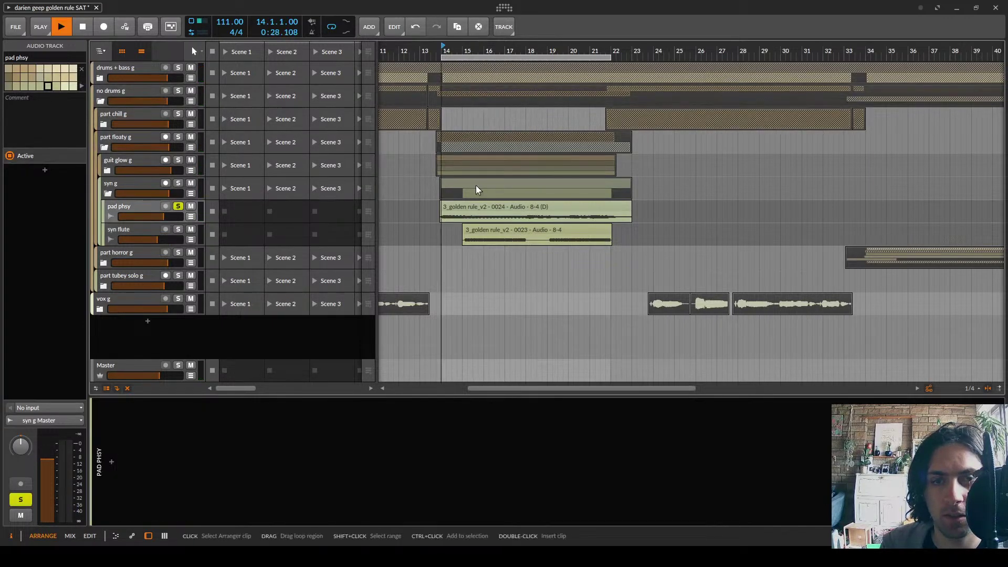
pyautogui.click(178, 207)
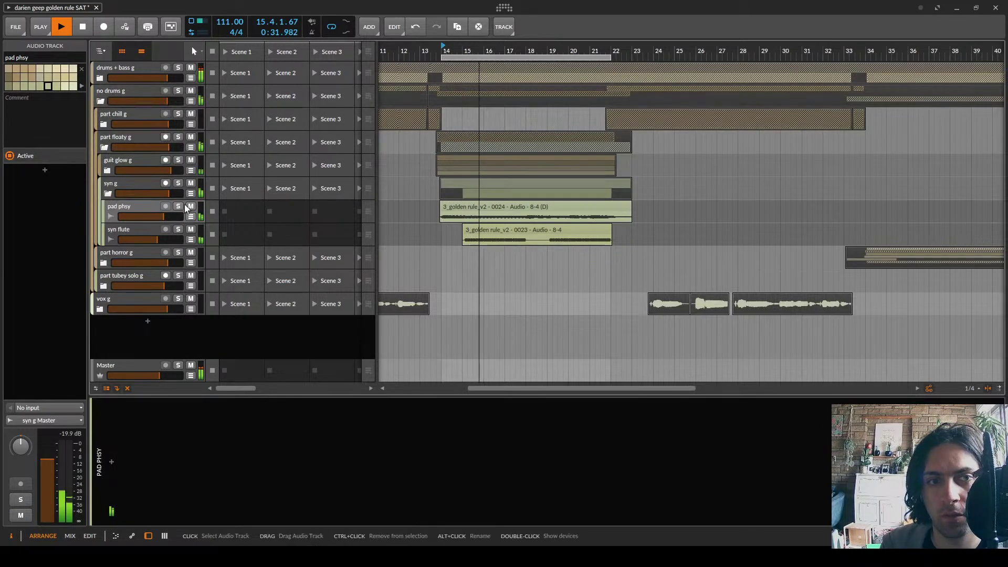
pyautogui.click(179, 206)
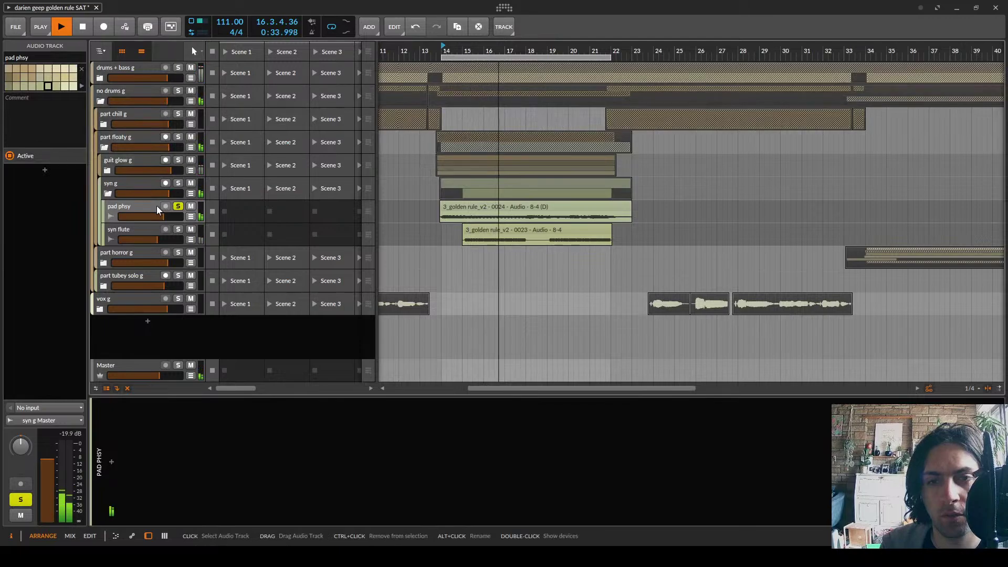
pyautogui.hotkey('ctrl', 's')
pyautogui.click(531, 307)
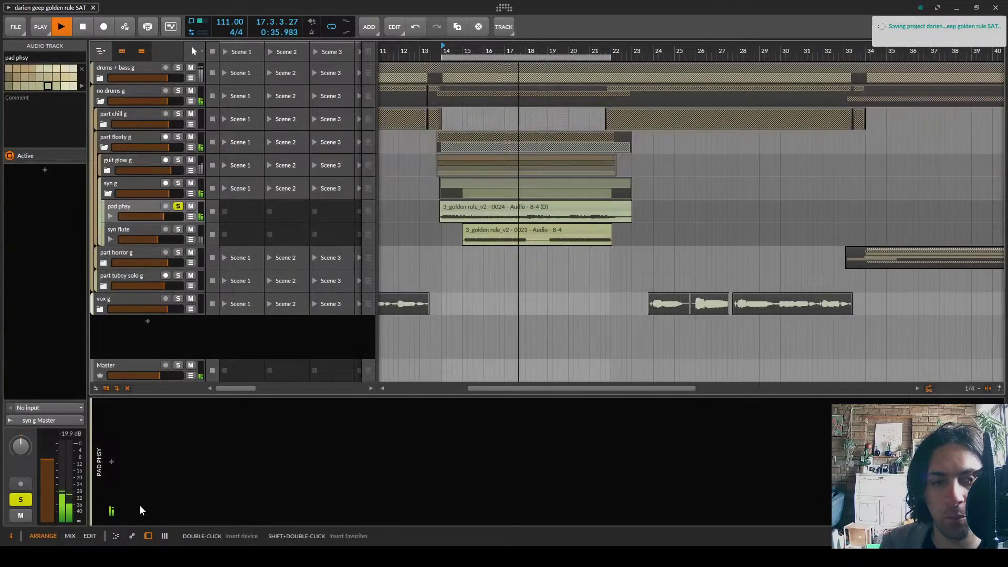
# Insert a Raum reverb on the pad phsy, adjust its mix and set diffusion to 88%, with playback stopped at the end
pyautogui.click(111, 461)
pyautogui.write('raum')
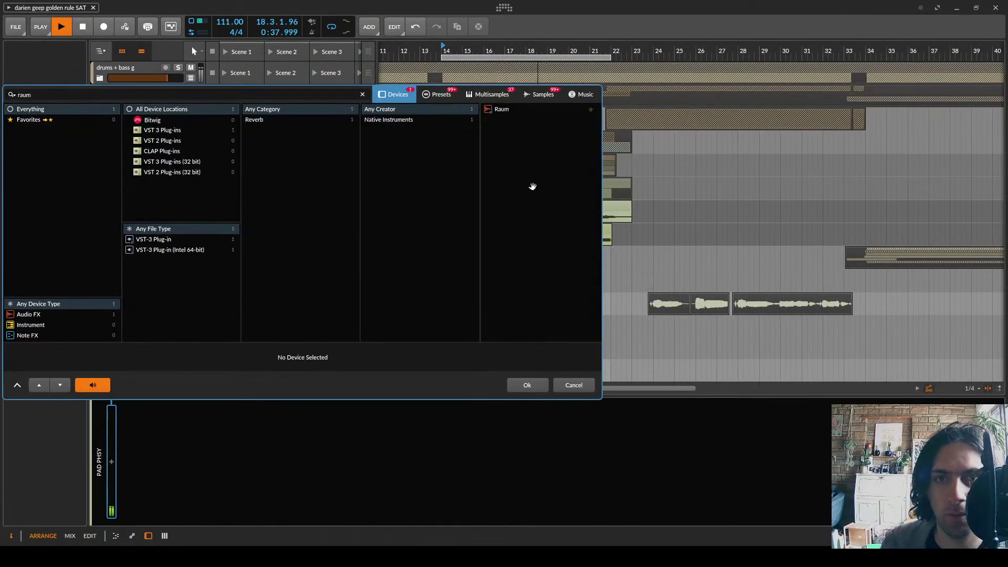
pyautogui.doubleClick(522, 109)
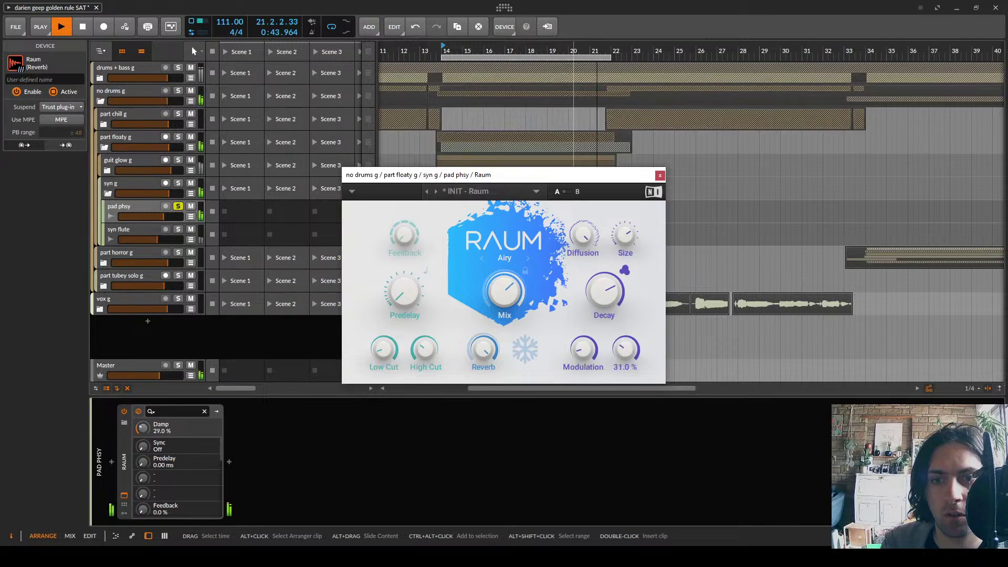
pyautogui.moveTo(507, 301); pyautogui.dragTo(507, 308)
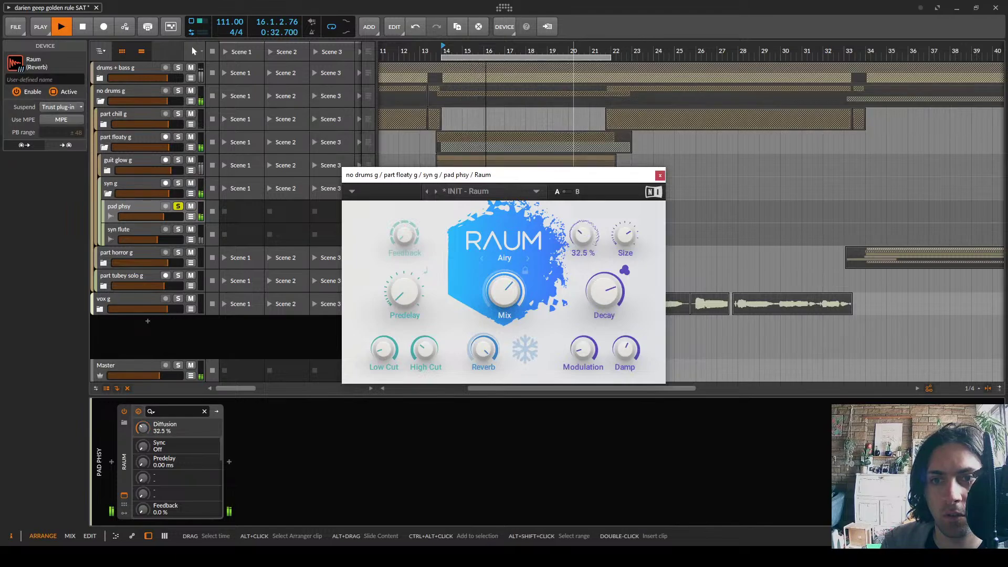
pyautogui.click(660, 176)
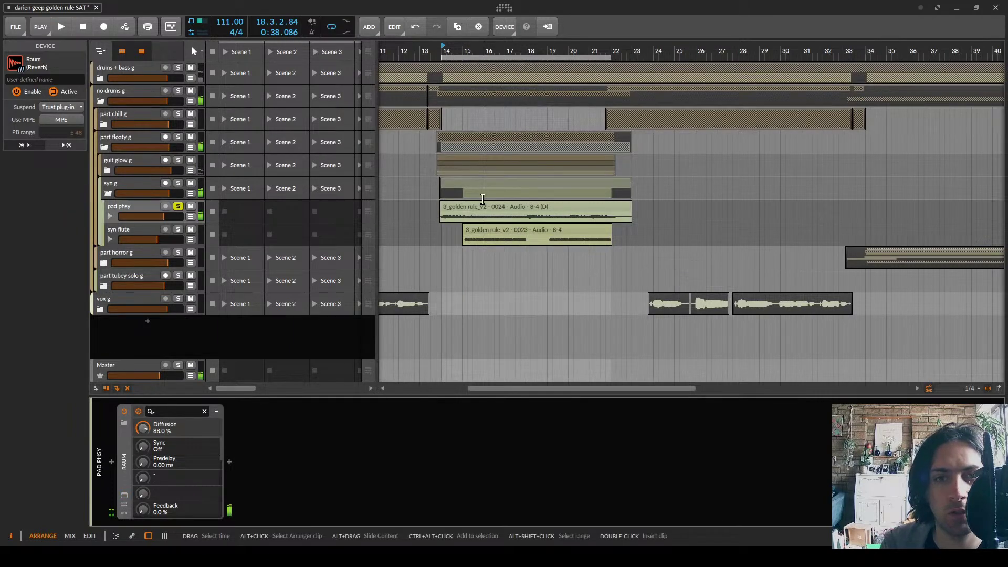
# Add an instrument track with Synth1 and place it inside syn g, directly above the pad phsy
pyautogui.click(148, 321)
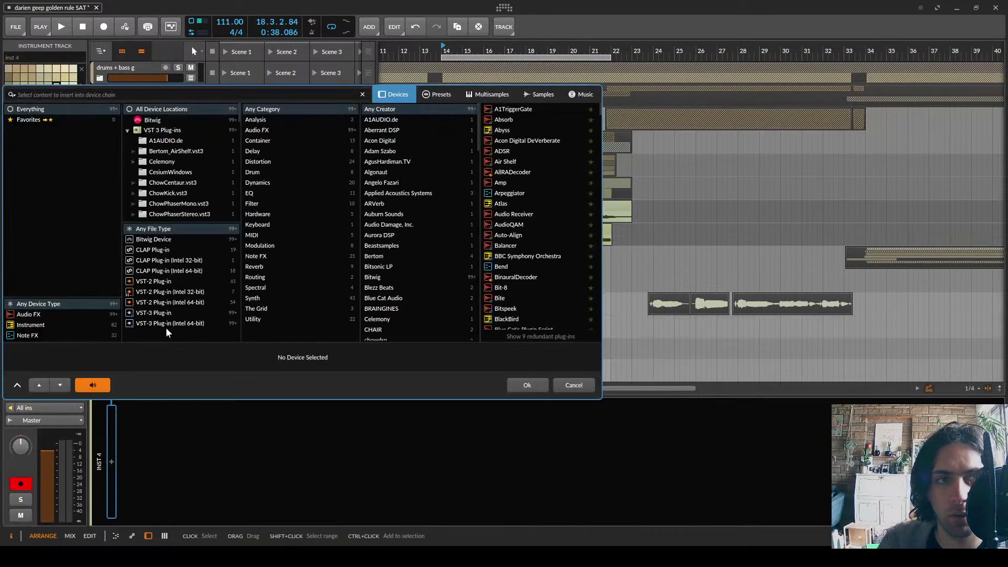
pyautogui.write('synth1')
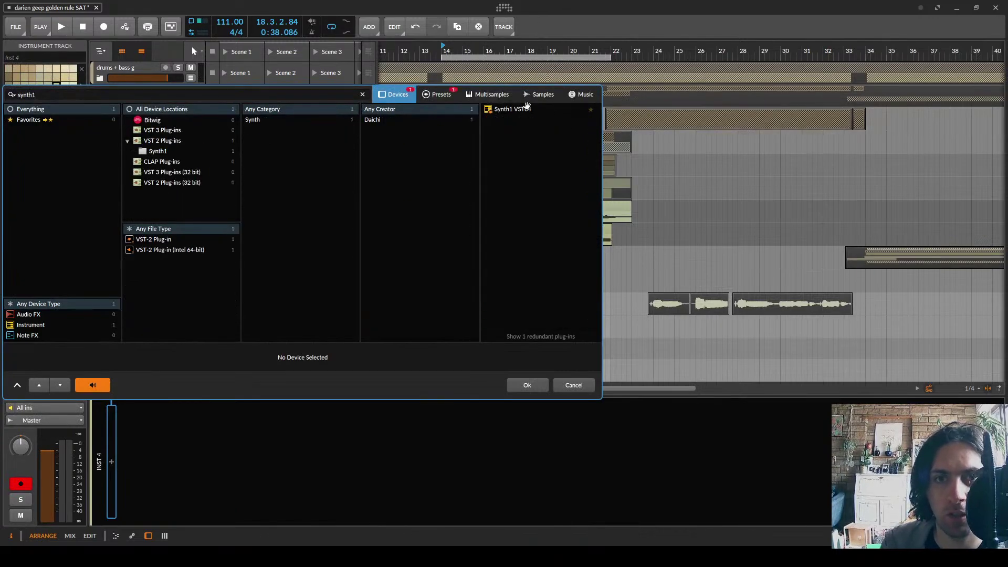
pyautogui.doubleClick(526, 108)
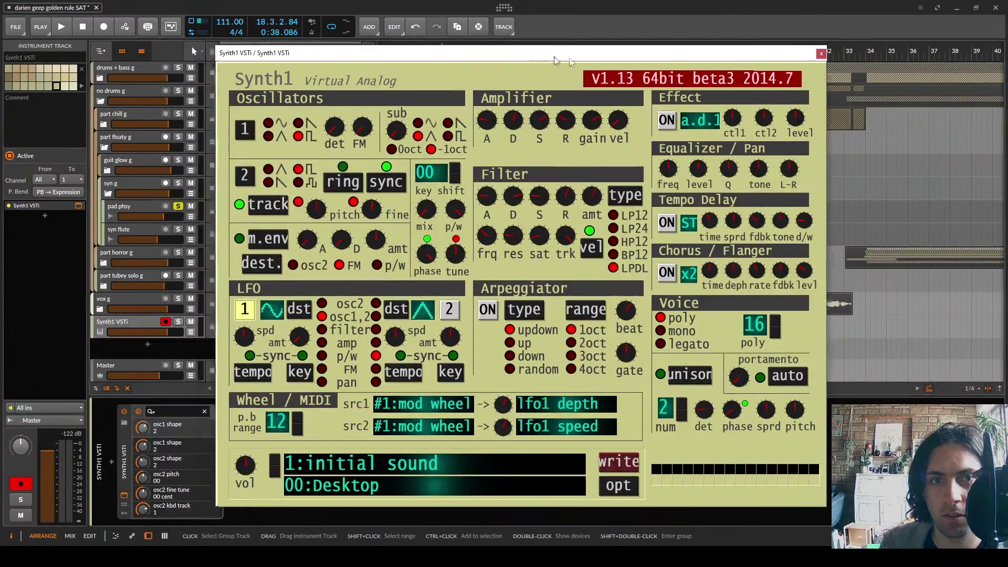
pyautogui.moveTo(553, 56); pyautogui.dragTo(932, 188)
pyautogui.moveTo(132, 317); pyautogui.dragTo(149, 205)
# Create a clip on the Synth1 track starting at bar 14 and extend it to 8 bars
pyautogui.click(449, 205)
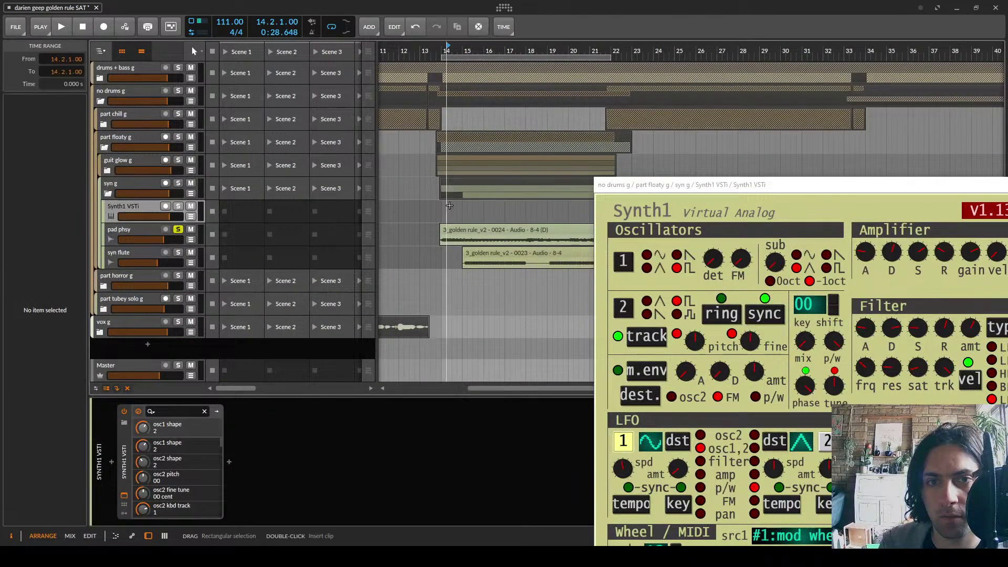
pyautogui.doubleClick(449, 206)
pyautogui.click(464, 204)
pyautogui.moveTo(461, 204); pyautogui.dragTo(625, 202)
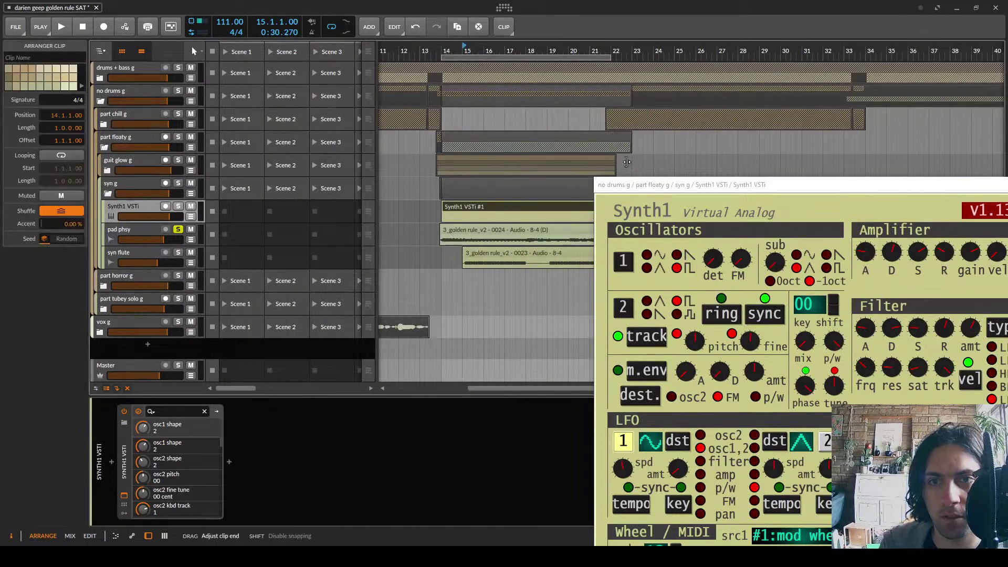
pyautogui.moveTo(606, 167); pyautogui.dragTo(611, 167)
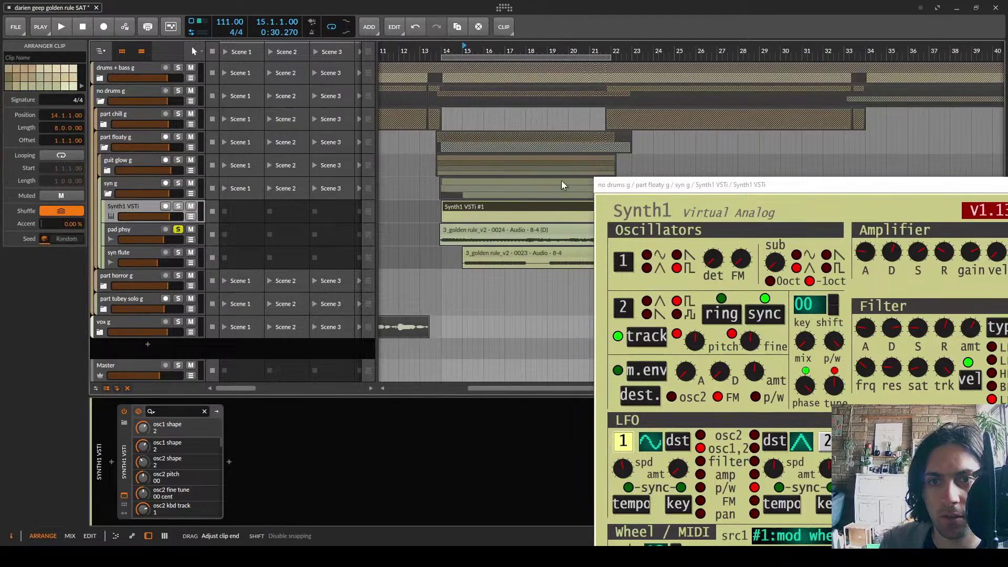
# Open the Synth1 clip for note editing, solo its track and audition piano keys against the playing pad
pyautogui.doubleClick(545, 207)
pyautogui.click(178, 453)
pyautogui.moveTo(178, 453); pyautogui.dragTo(169, 423)
pyautogui.click(179, 206)
pyautogui.click(152, 444)
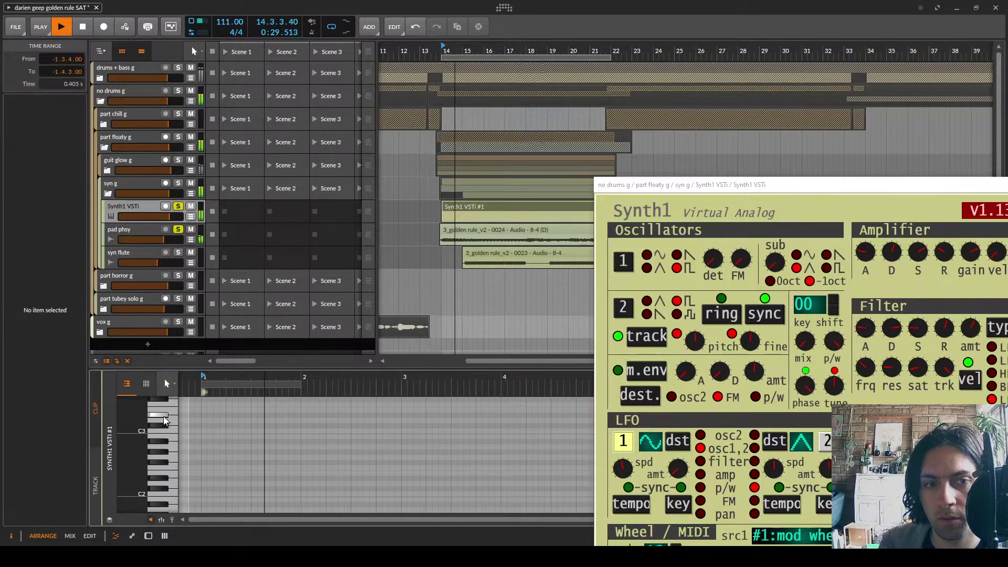
pyautogui.click(165, 439)
pyautogui.press('space')
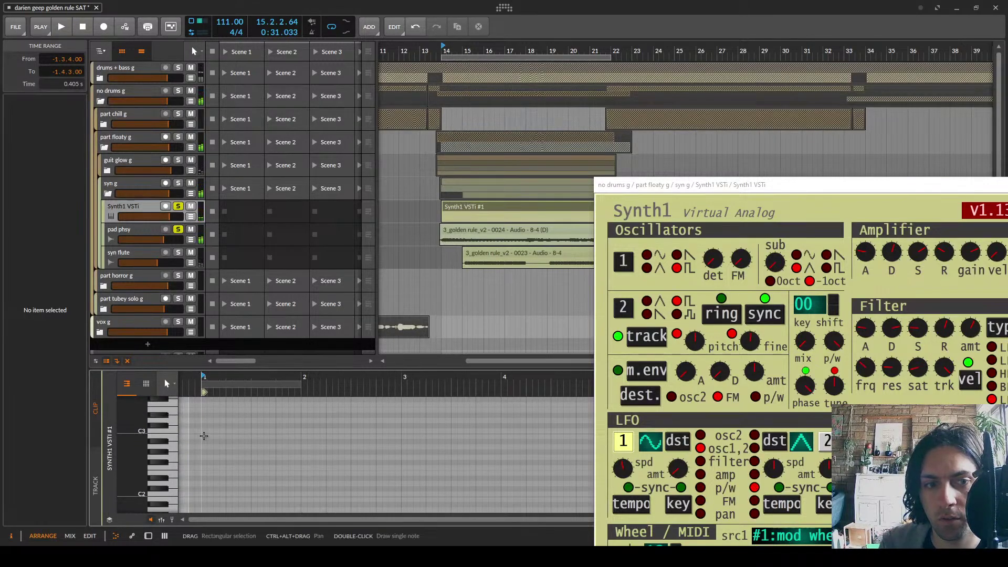
# Draw a B2 note at the start of the Synth1 clip and extend its end to bar 5
pyautogui.click(206, 436)
pyautogui.doubleClick(205, 436)
pyautogui.scroll(-2, 206, 436)
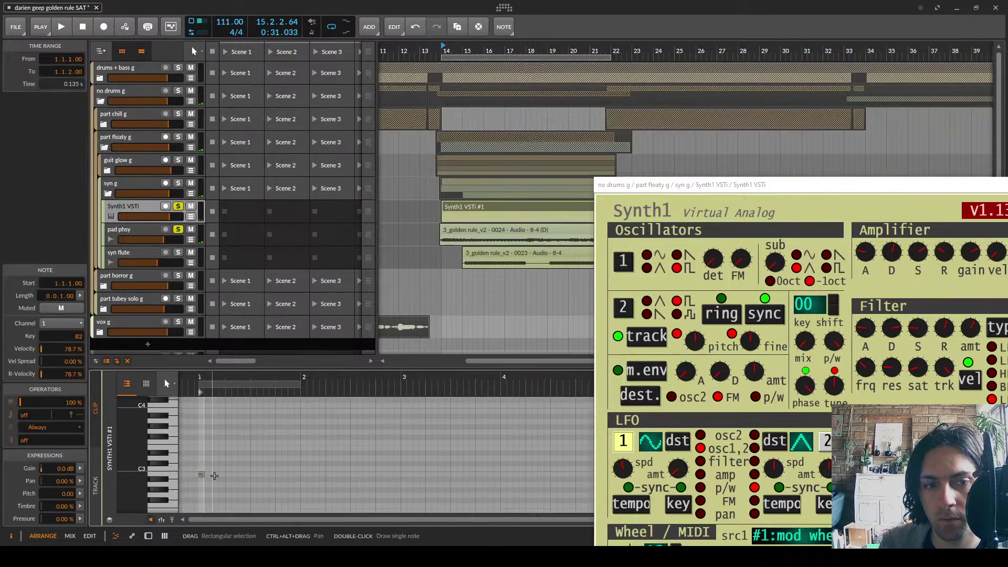
pyautogui.scroll(4, 214, 475)
pyautogui.scroll(2, 197, 480)
pyautogui.hscroll(-3, 315, 462)
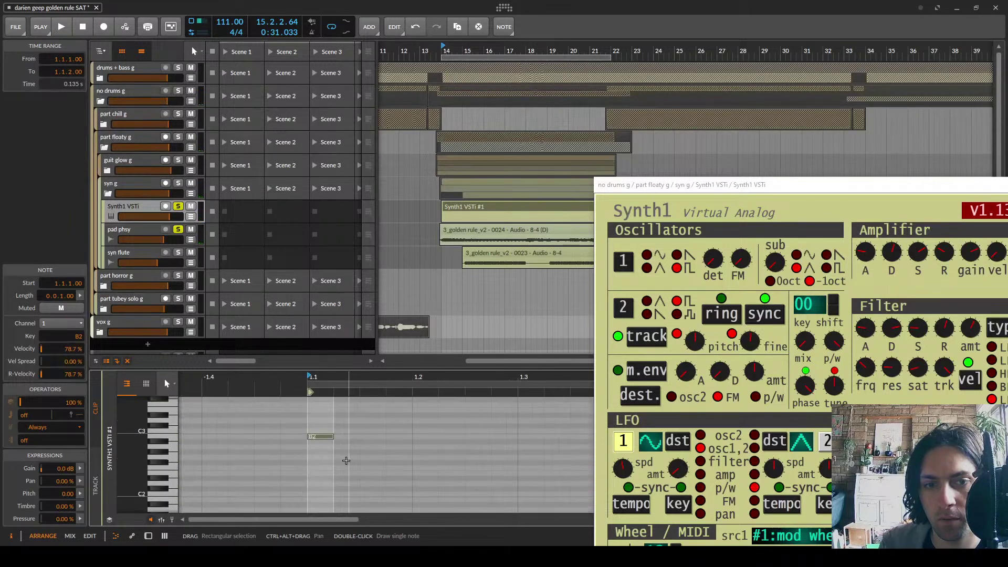
pyautogui.moveTo(334, 437); pyautogui.dragTo(701, 437)
pyautogui.press('space')
pyautogui.scroll(-4, 376, 448)
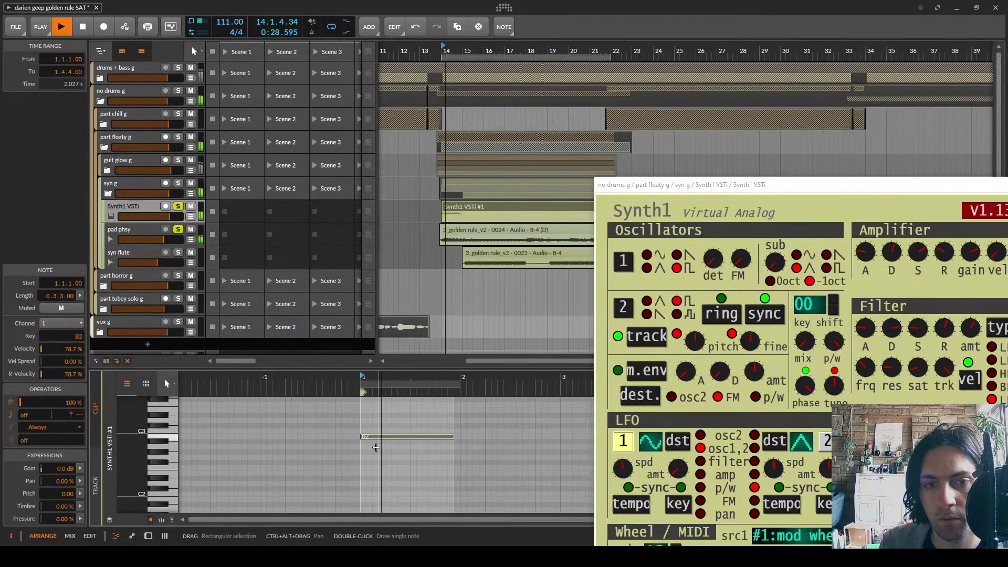
pyautogui.hscroll(1, 363, 444)
pyautogui.hscroll(5, 356, 441)
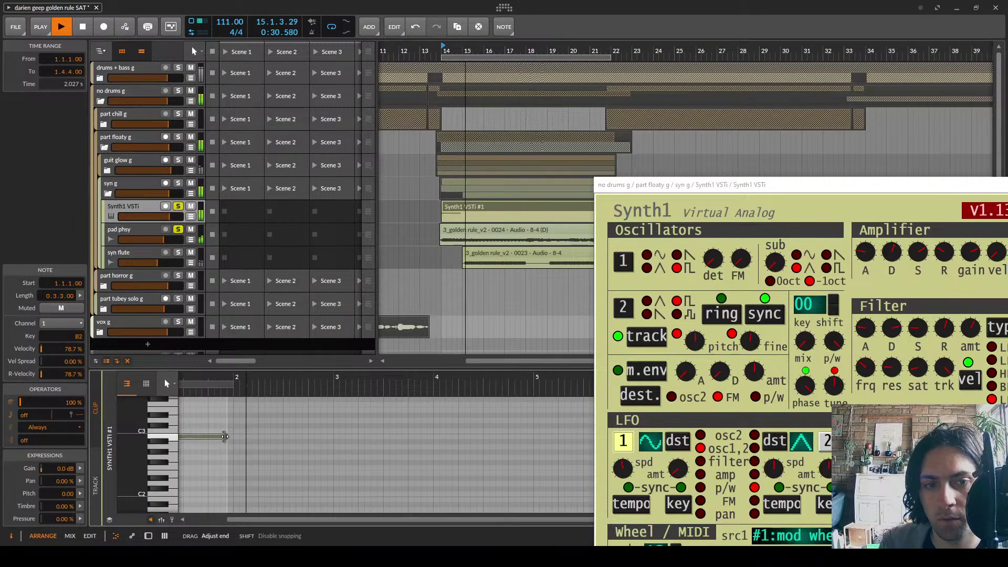
pyautogui.moveTo(226, 436); pyautogui.dragTo(545, 415)
# Draw a D#3 note from bar 5 to bar 9 of the clip and play from there
pyautogui.press('space')
pyautogui.doubleClick(539, 424)
pyautogui.click(535, 444)
pyautogui.press('space')
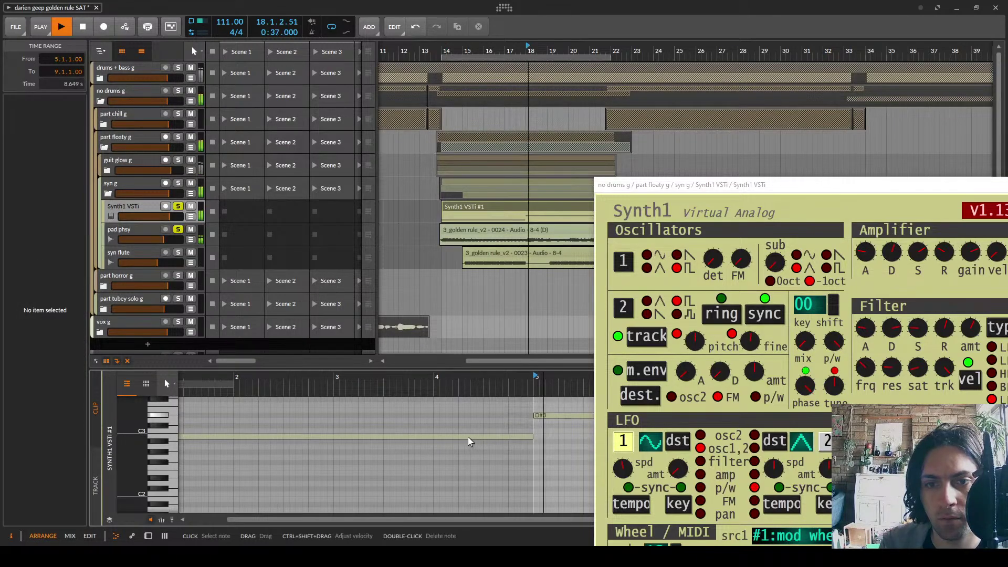
# Split the D#3 note at bars 7 and 8, moving the two new parts to E3 and F#3, and stop playback
pyautogui.hscroll(5, 467, 440)
pyautogui.scroll(-3, 360, 419)
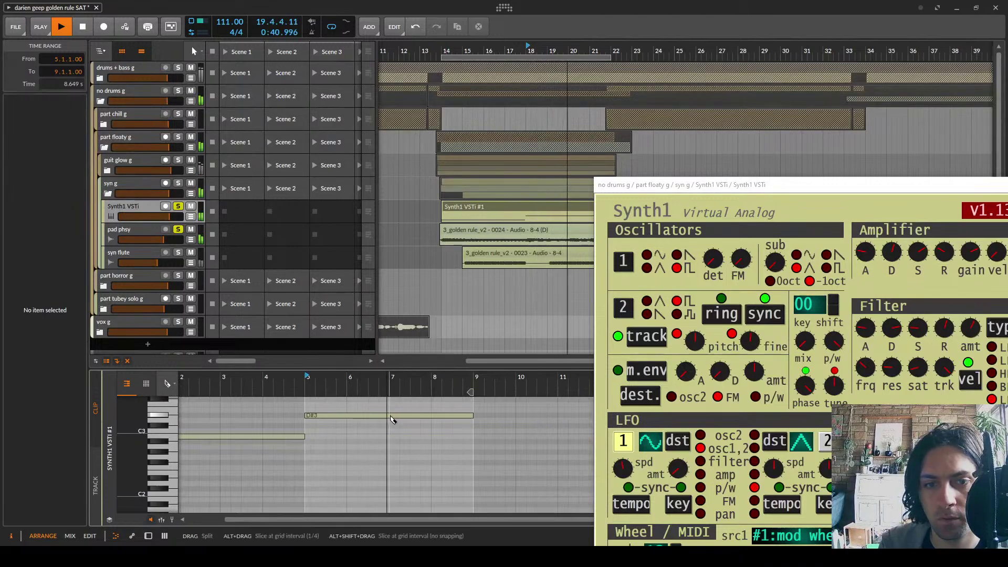
pyautogui.press('1')
pyautogui.moveTo(404, 415); pyautogui.dragTo(404, 409)
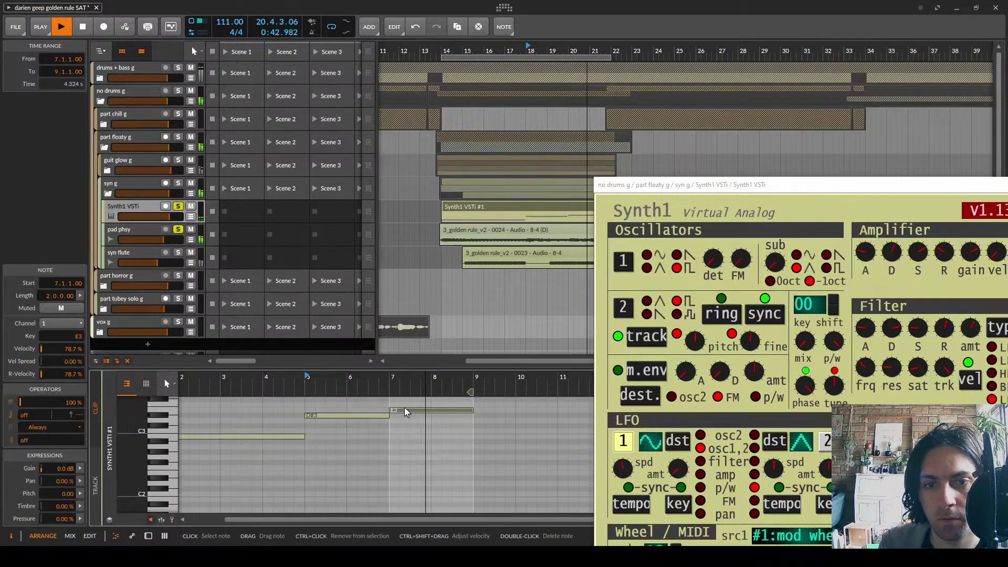
pyautogui.press('5')
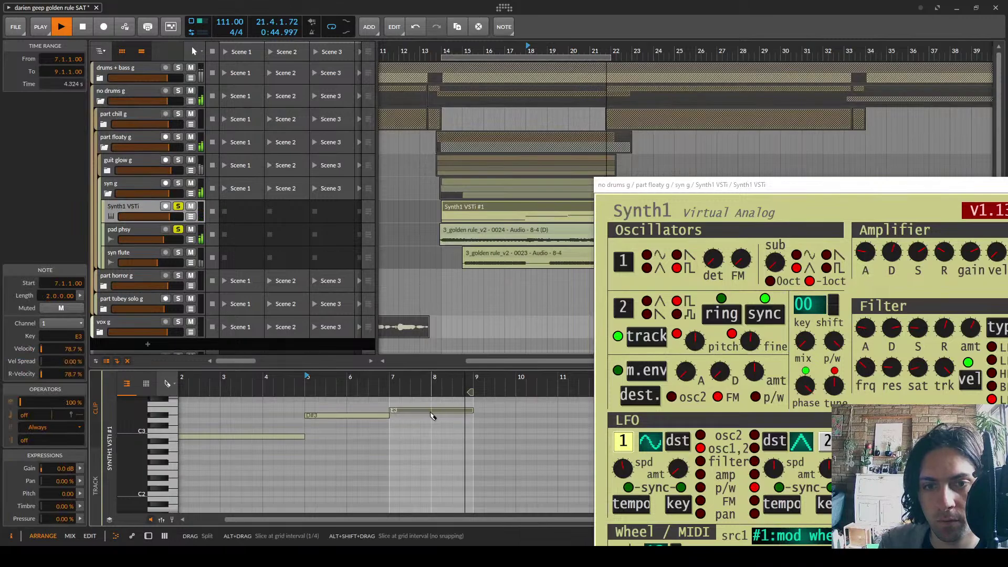
pyautogui.click(433, 411)
pyautogui.press('1')
pyautogui.moveTo(442, 410); pyautogui.dragTo(443, 401)
pyautogui.click(444, 405)
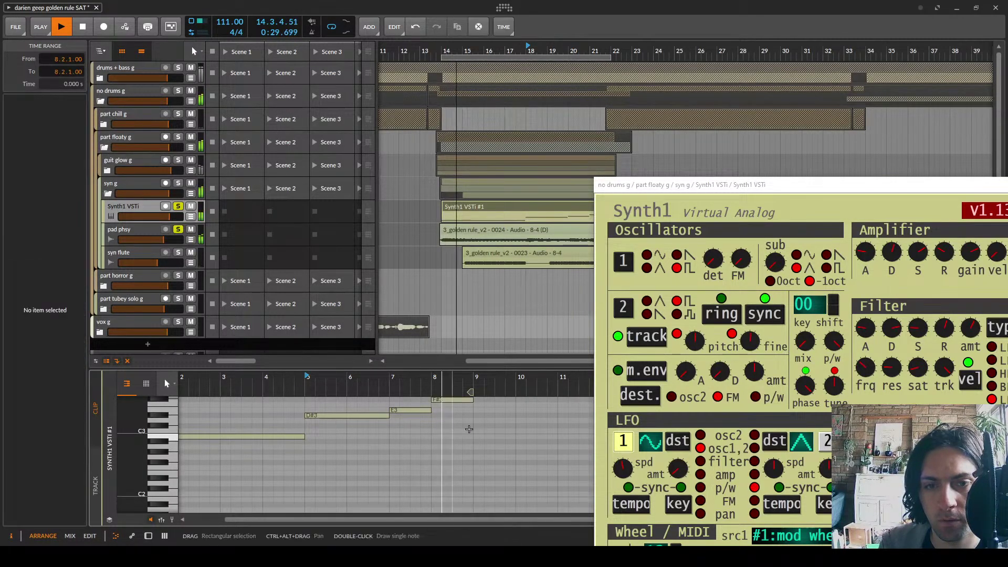
pyautogui.press('space')
# Insert Rift Feedback Lite on the pad phsy track, ahead of the Raum reverb
pyautogui.doubleClick(147, 205)
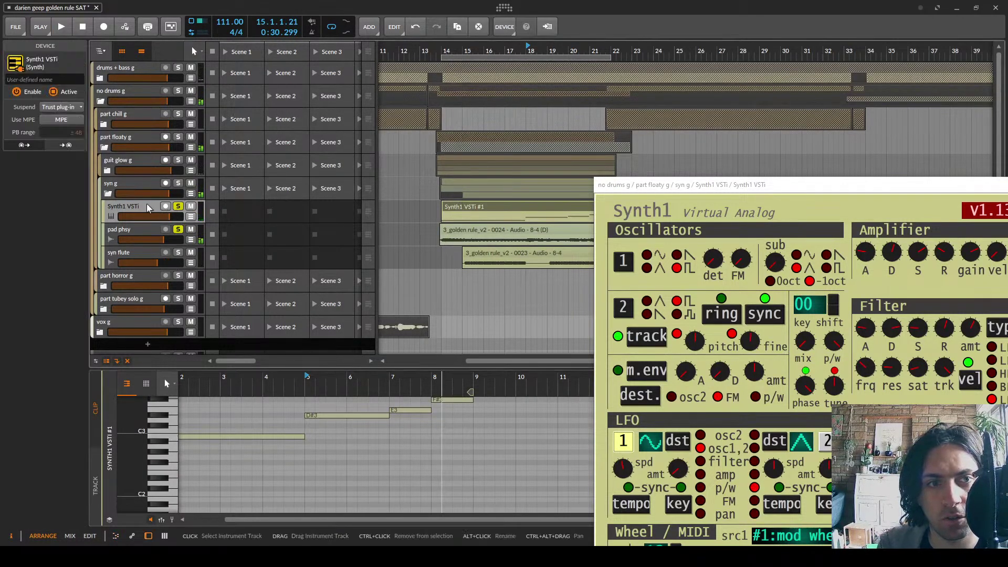
pyautogui.hotkey('alt', 'a')
pyautogui.click(149, 228)
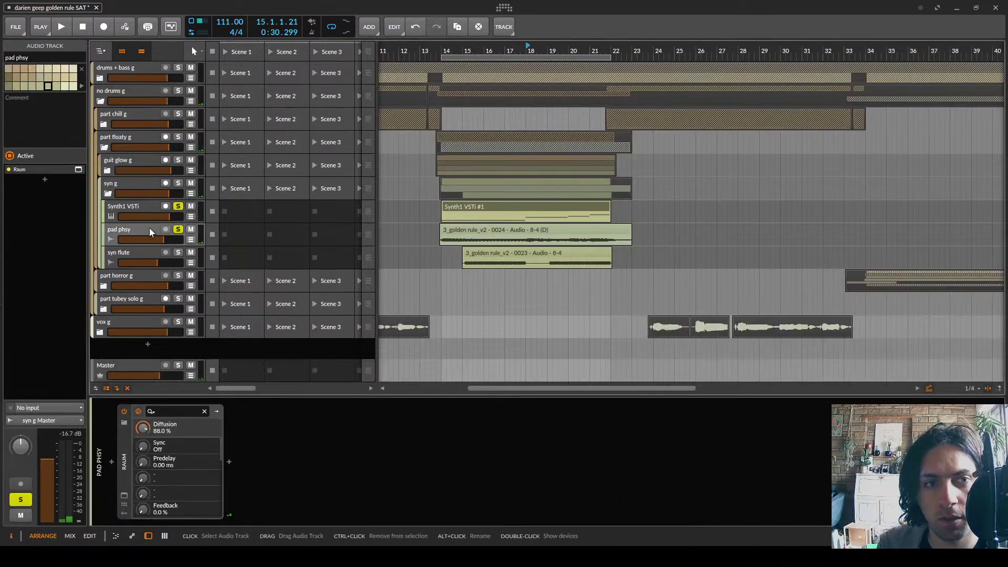
pyautogui.click(111, 461)
pyautogui.write('feed')
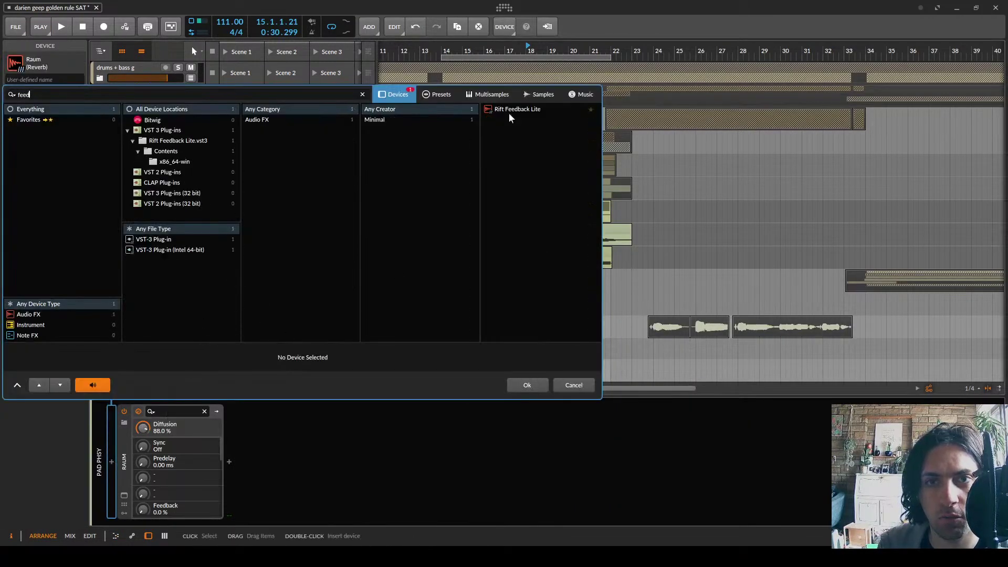
pyautogui.doubleClick(508, 112)
# Insert a Note Receiver ahead of Rift Feedback Lite and set its note source to the Synth1 VSTi track
pyautogui.click(113, 458)
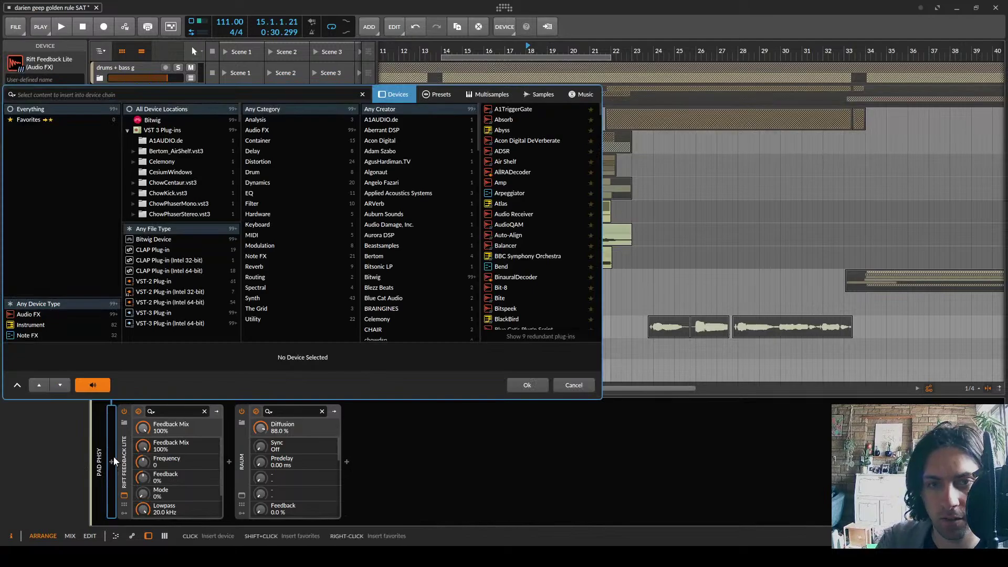
pyautogui.write('note rece')
pyautogui.doubleClick(508, 105)
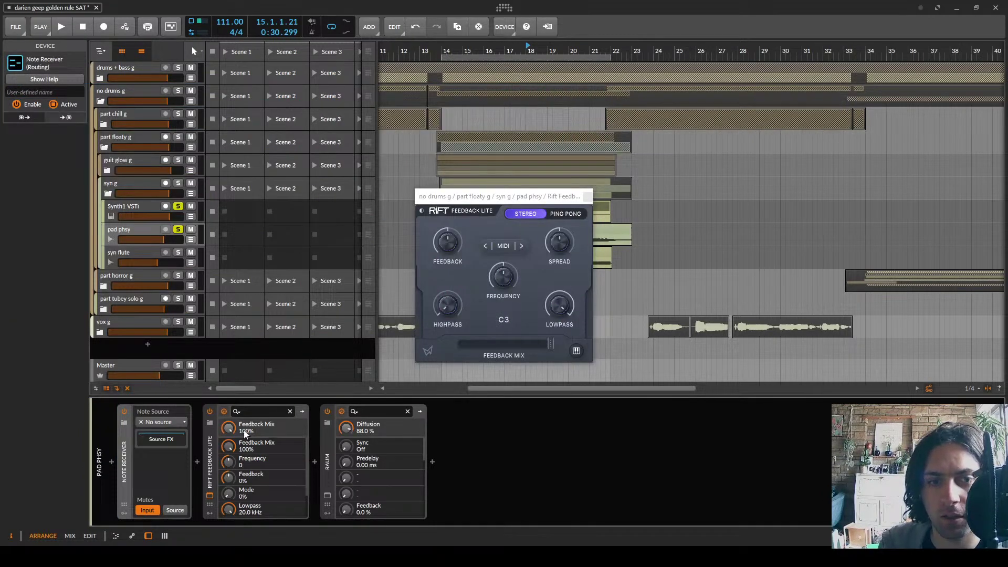
pyautogui.click(174, 425)
pyautogui.moveTo(173, 474)
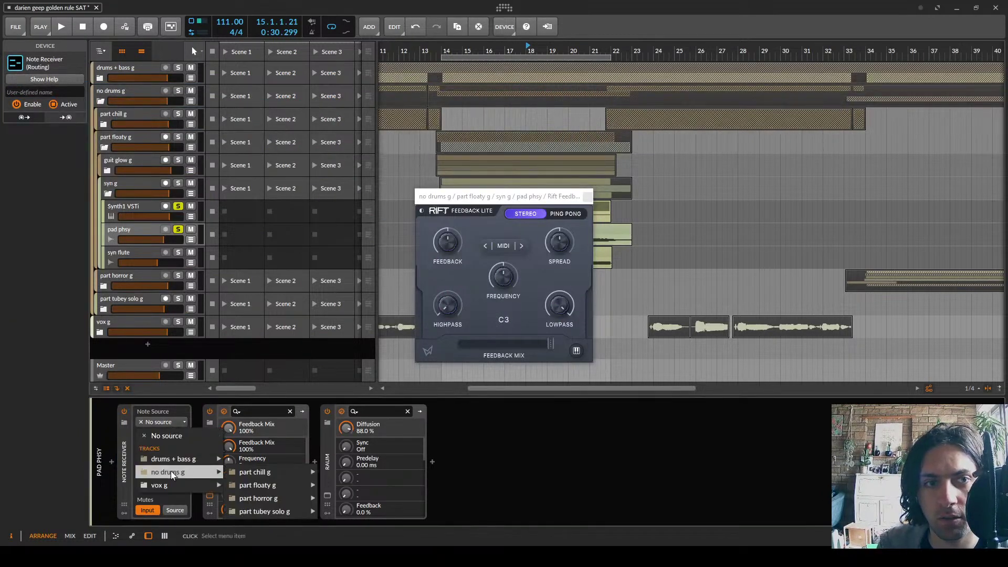
pyautogui.moveTo(243, 491)
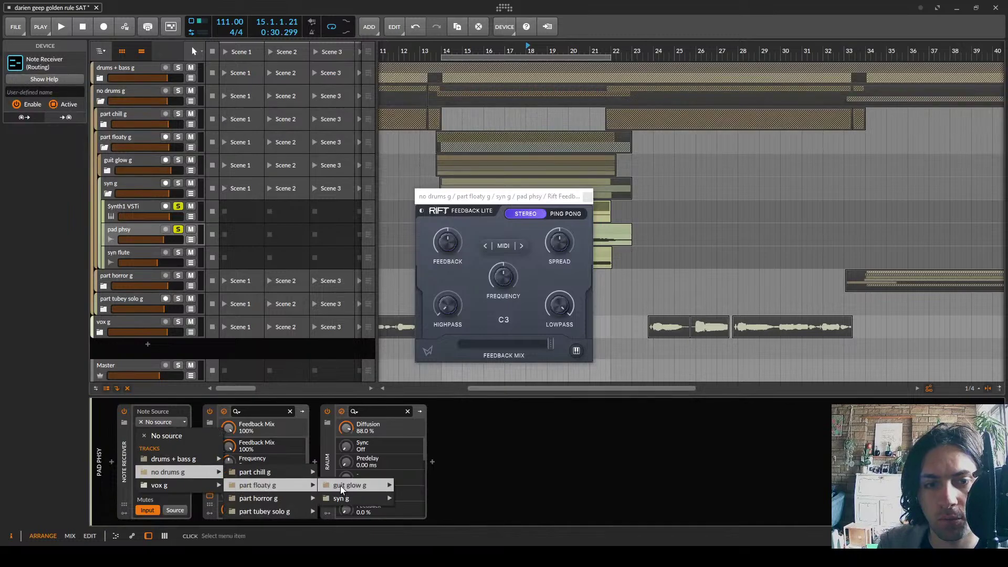
pyautogui.moveTo(342, 498)
pyautogui.moveTo(425, 498)
pyautogui.click(507, 497)
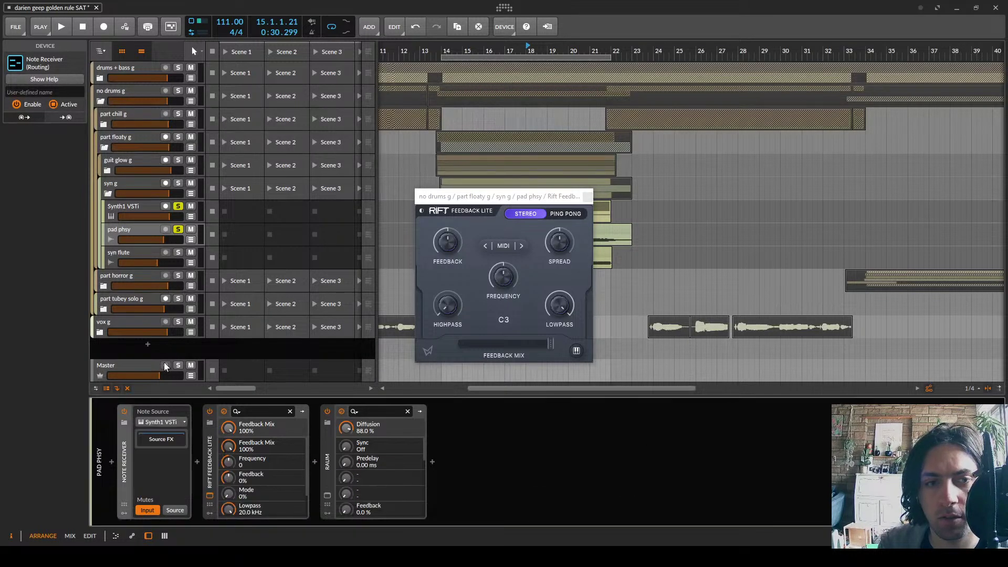
# Collapse the Note Receiver, set Rift's feedback to -78% during playback and compare the sound with Rift bypassed
pyautogui.doubleClick(126, 478)
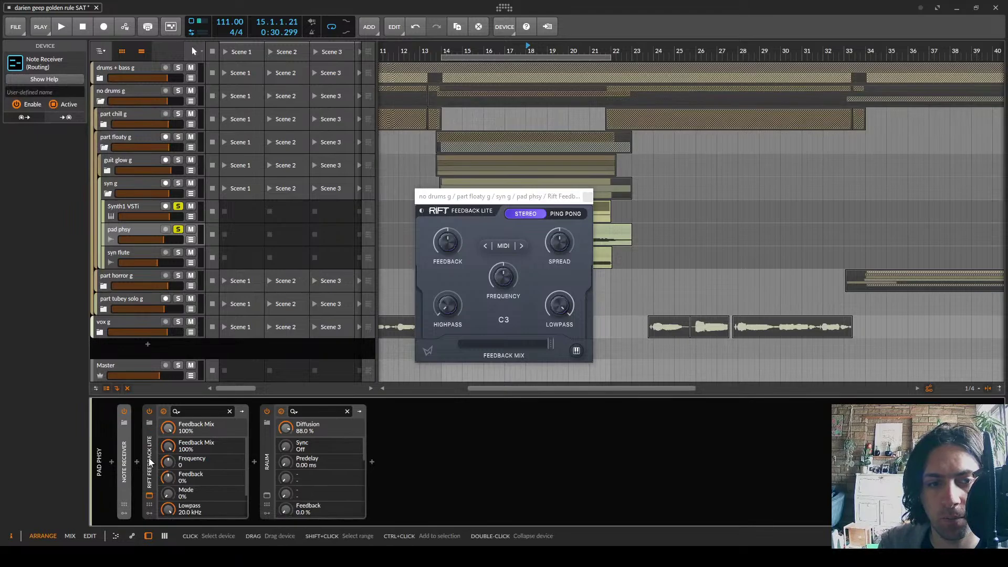
pyautogui.click(150, 461)
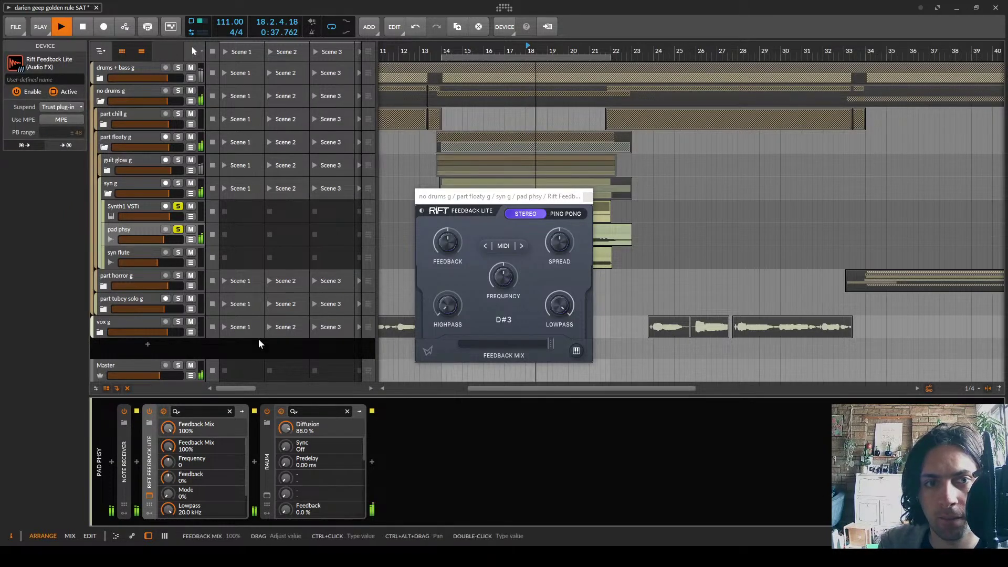
pyautogui.moveTo(452, 241); pyautogui.dragTo(449, 209)
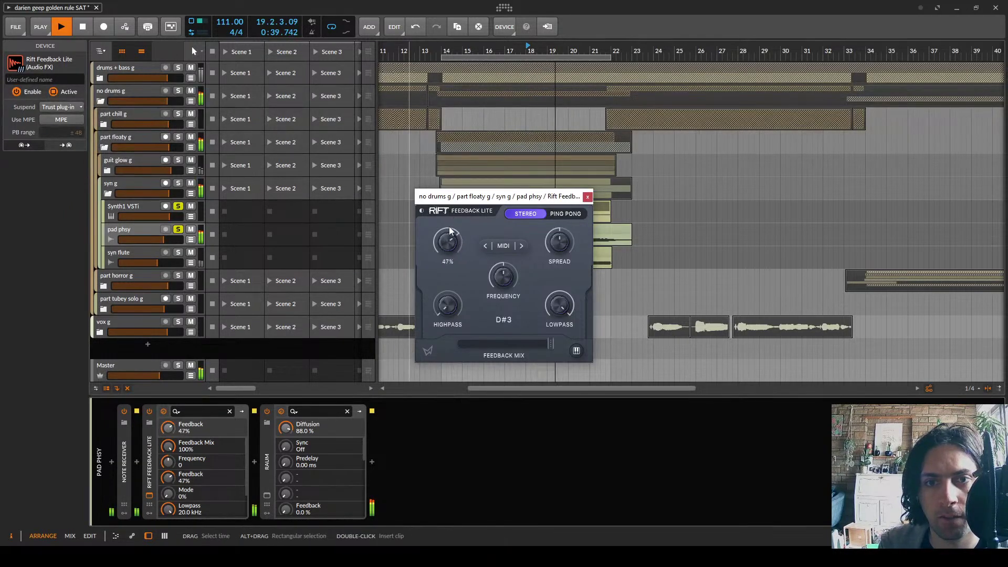
pyautogui.moveTo(455, 270); pyautogui.dragTo(450, 241)
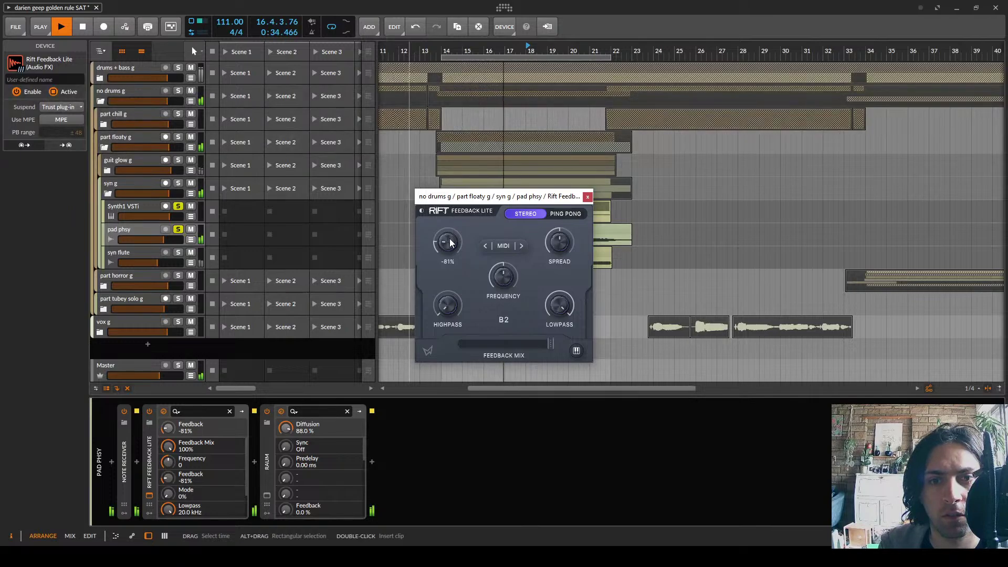
pyautogui.click(150, 411)
pyautogui.click(150, 411)
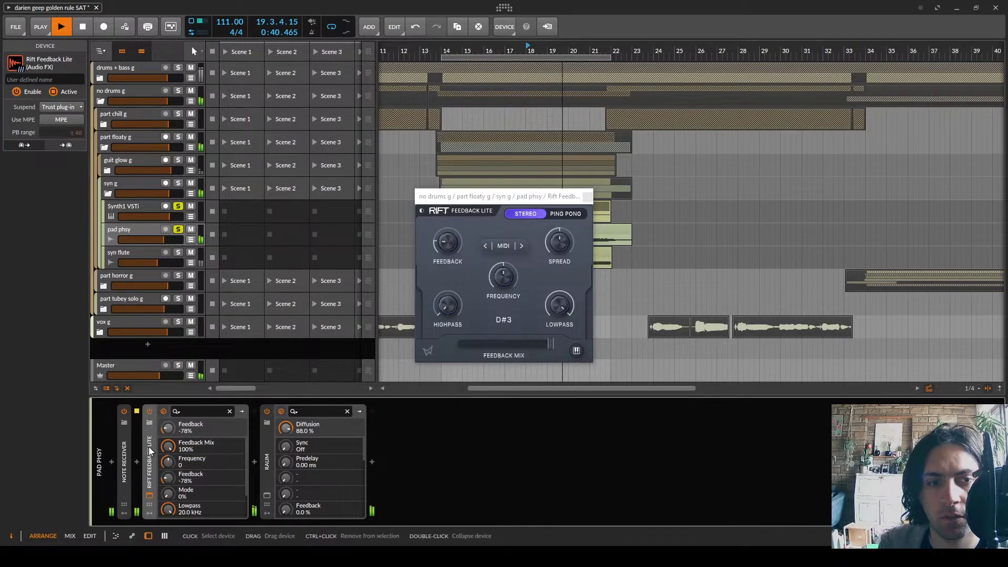
# Collapse Rift Feedback Lite and Raum in the device chain, check Raum's settings, and stop playback
pyautogui.doubleClick(150, 449)
pyautogui.doubleClick(174, 458)
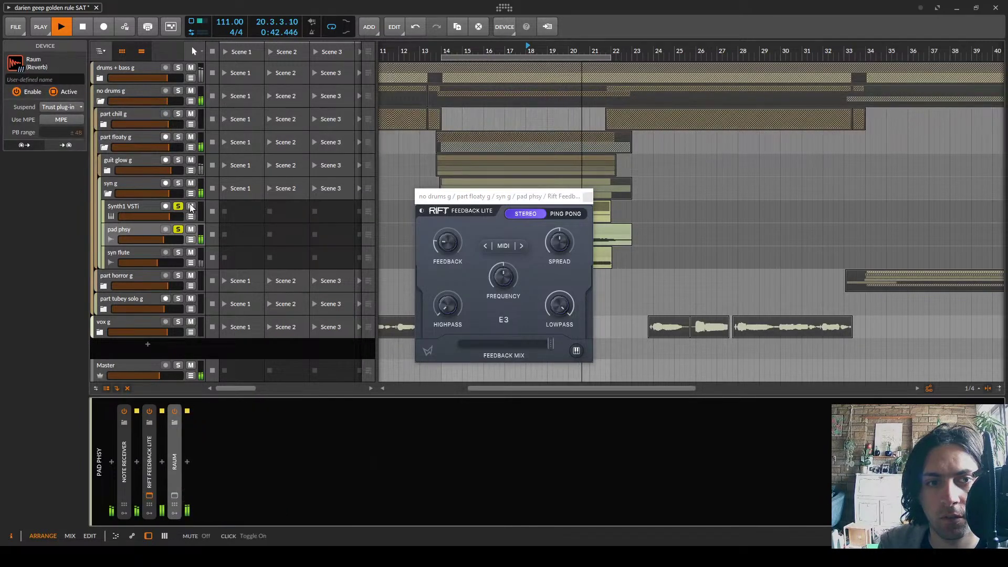
pyautogui.click(174, 496)
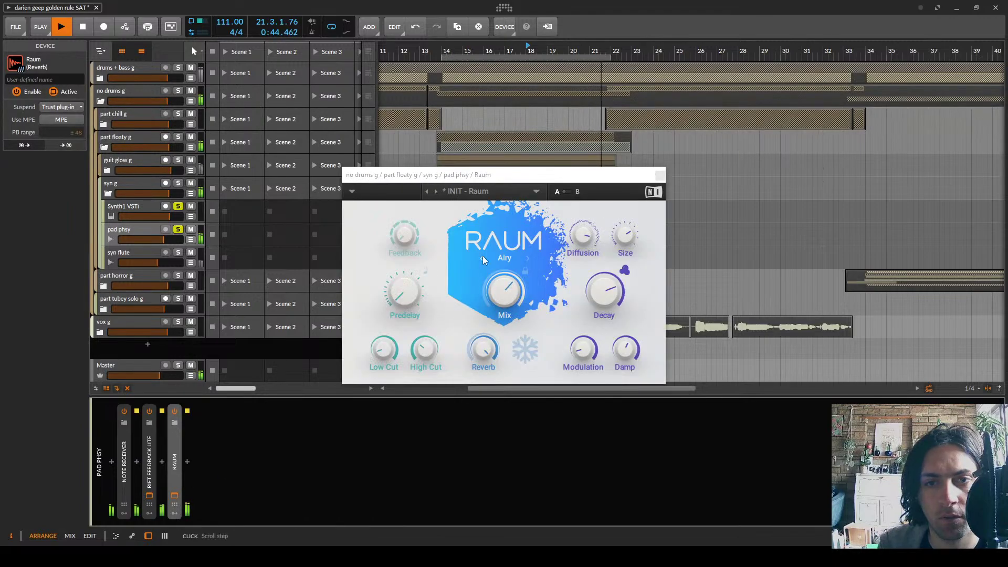
pyautogui.click(657, 175)
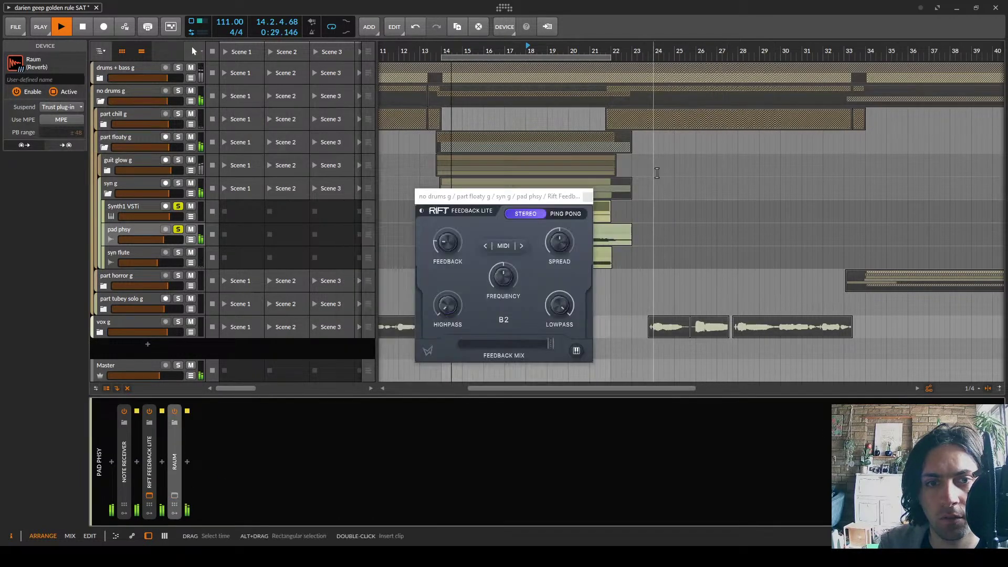
pyautogui.press('space')
# Insert an FX Layer after the Note Receiver, move Rift Feedback Lite and Raum into its first layer, and close Rift's window
pyautogui.click(137, 464)
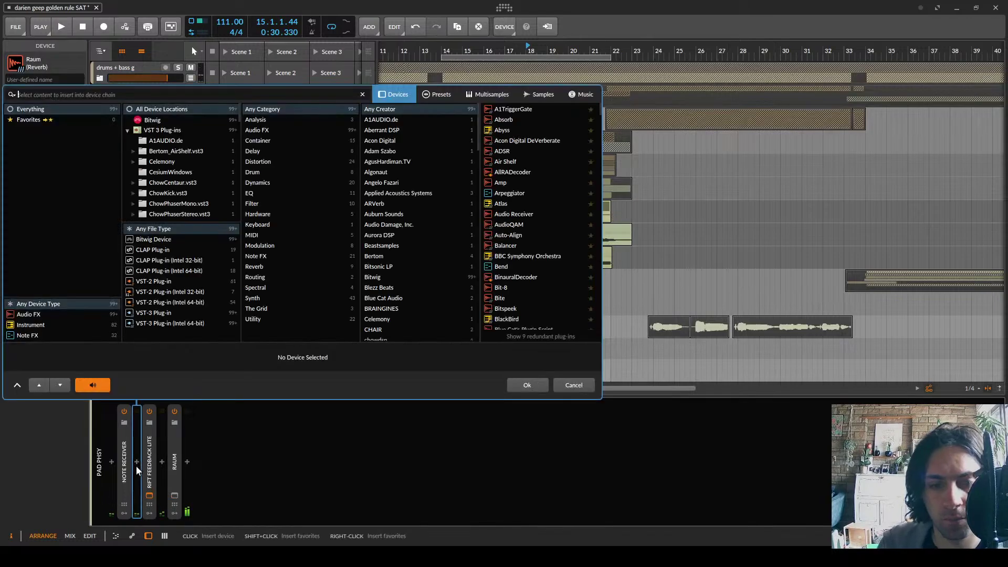
pyautogui.write('layer')
pyautogui.doubleClick(508, 112)
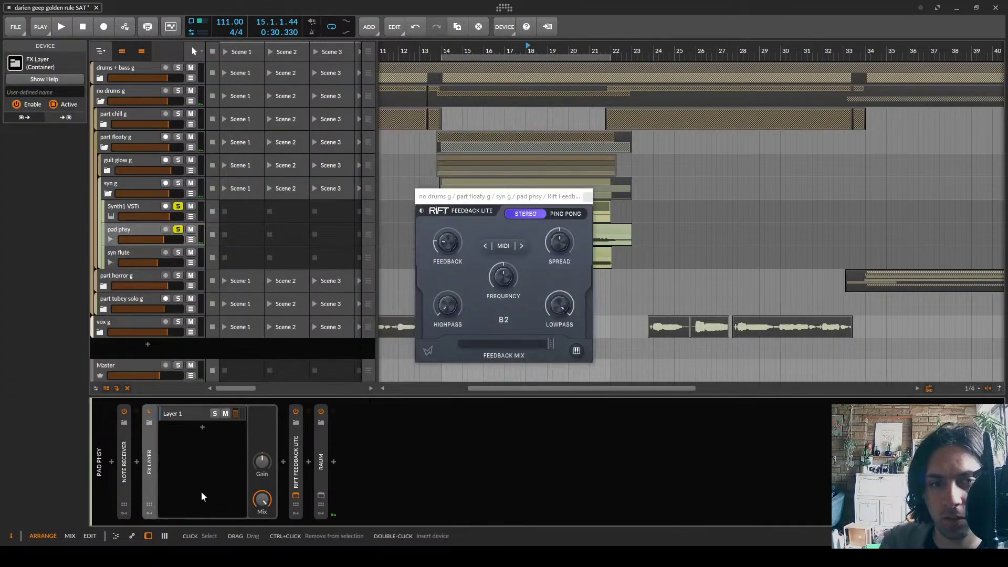
pyautogui.click(294, 466)
pyautogui.keyDown('ctrl'); pyautogui.click(324, 463); pyautogui.keyUp('ctrl')
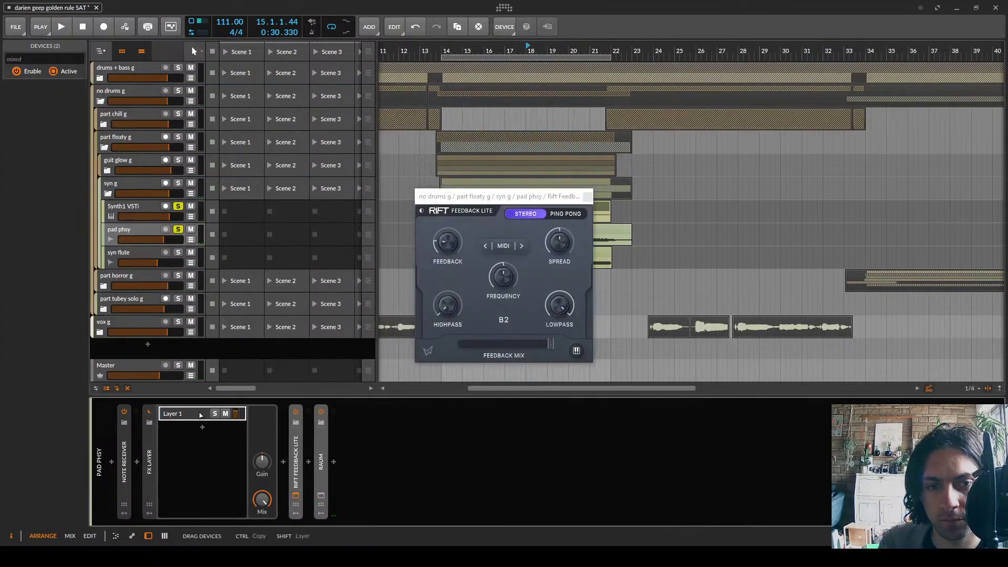
pyautogui.moveTo(199, 415); pyautogui.dragTo(184, 414)
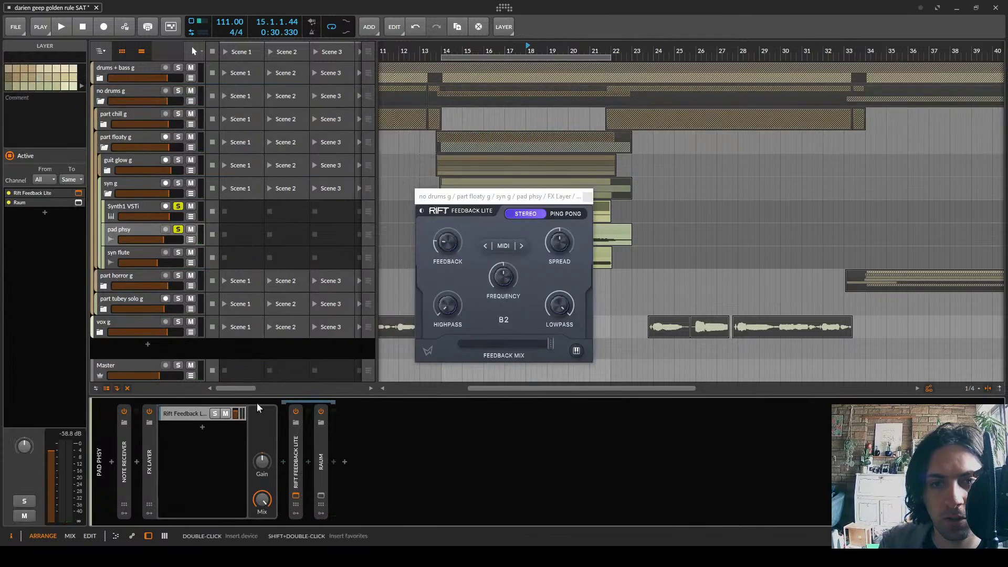
pyautogui.click(587, 196)
# Add a second layer with Supermodal to the FX Layer and play it back soloed
pyautogui.click(206, 427)
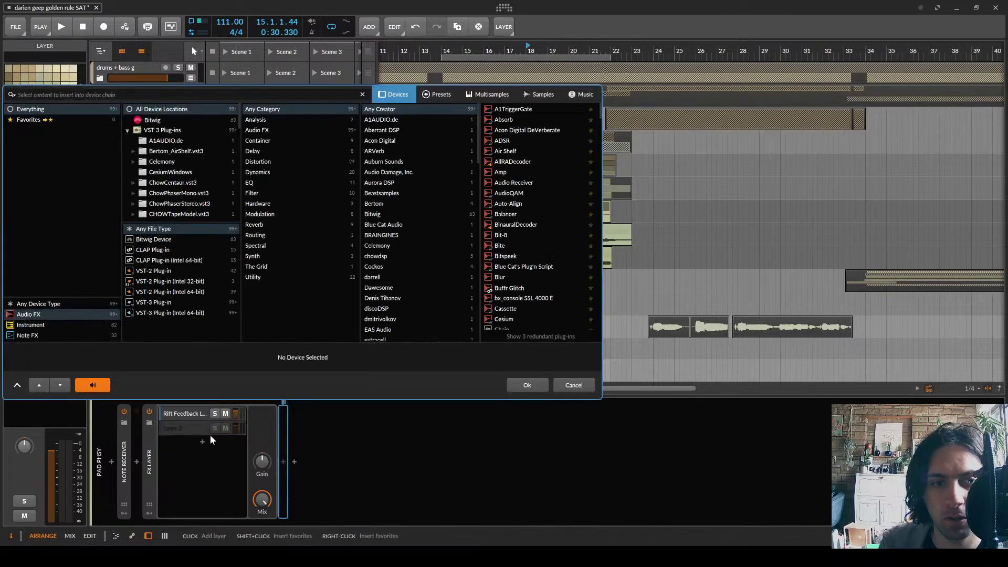
pyautogui.write('super')
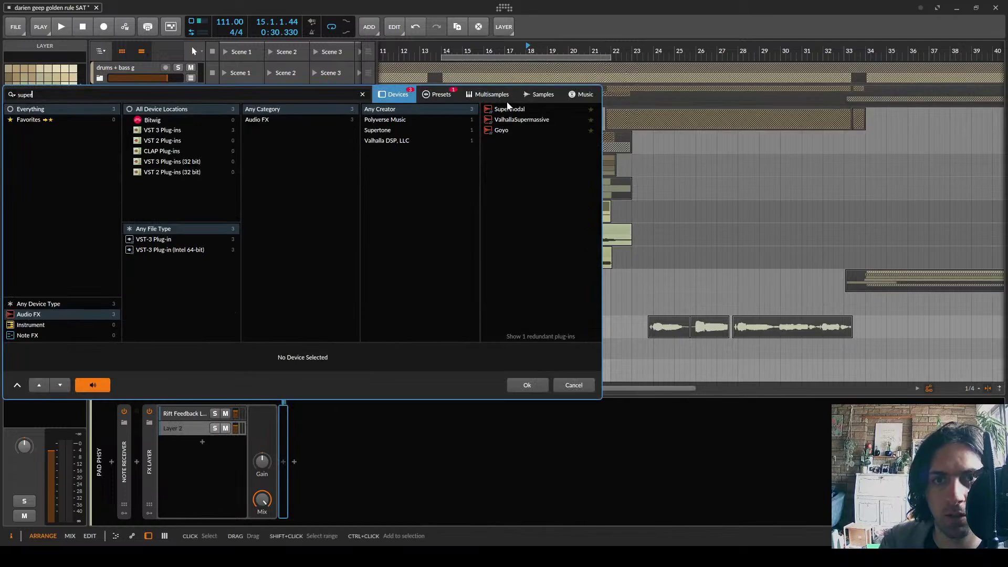
pyautogui.doubleClick(508, 109)
pyautogui.press('space')
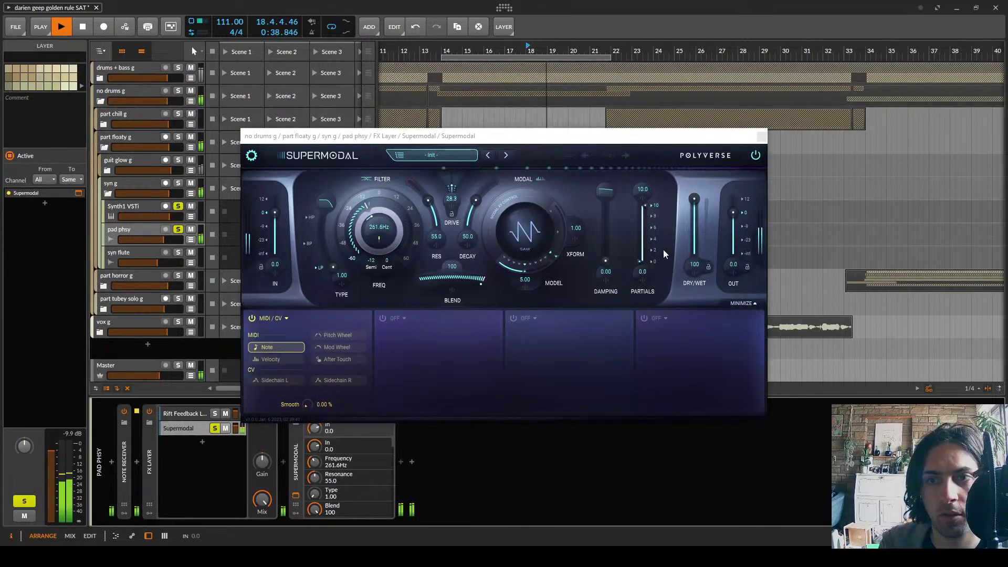
# Set Supermodal to 523.3 Hz, drive 50.0, decay 52.6, Metal model 5.91, transform 1.12, damping 66.3 and lower partials limit 1.2, and close its window
pyautogui.moveTo(476, 198); pyautogui.dragTo(486, 187)
pyautogui.moveTo(541, 225); pyautogui.dragTo(552, 210)
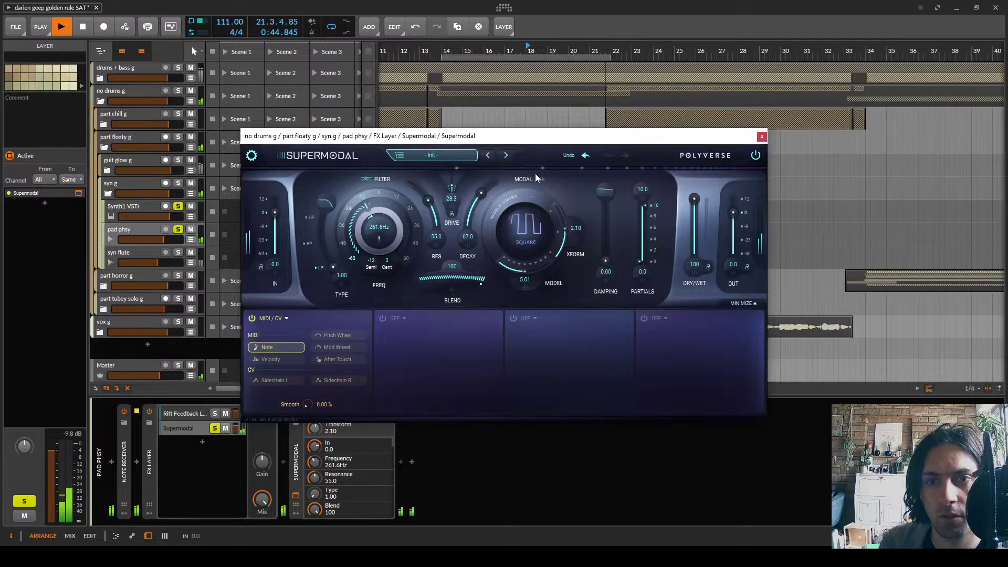
pyautogui.moveTo(535, 174); pyautogui.dragTo(522, 226)
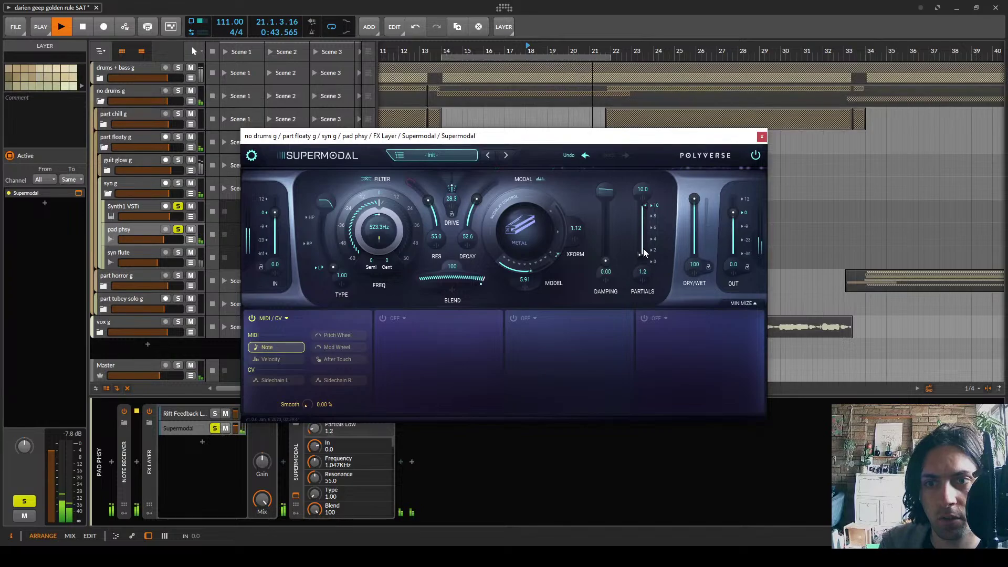
pyautogui.moveTo(605, 257); pyautogui.dragTo(610, 193)
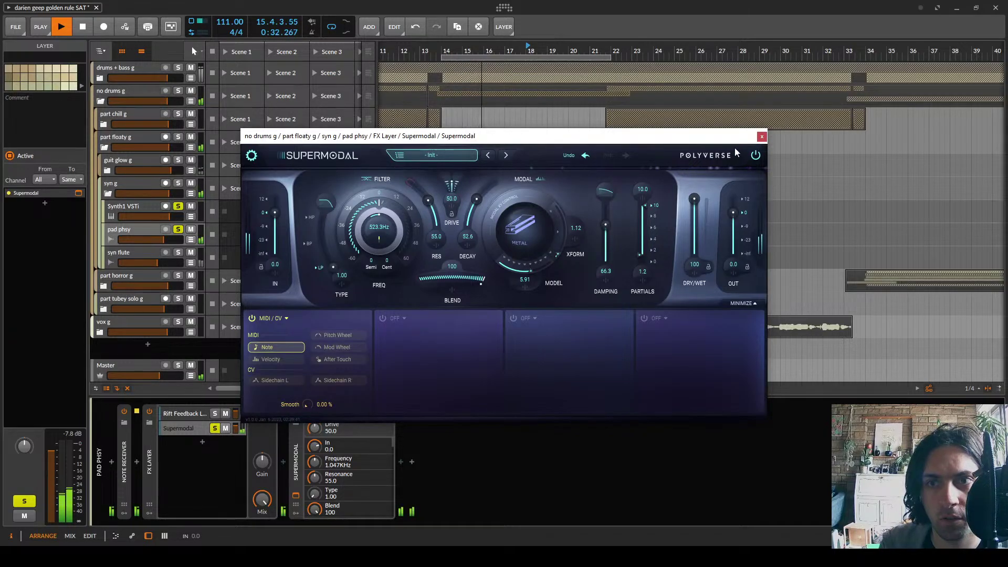
pyautogui.click(761, 137)
# Collapse Supermodal, insert Raum after it in the same layer, and set Raum's mix to 100%
pyautogui.click(287, 476)
pyautogui.click(310, 462)
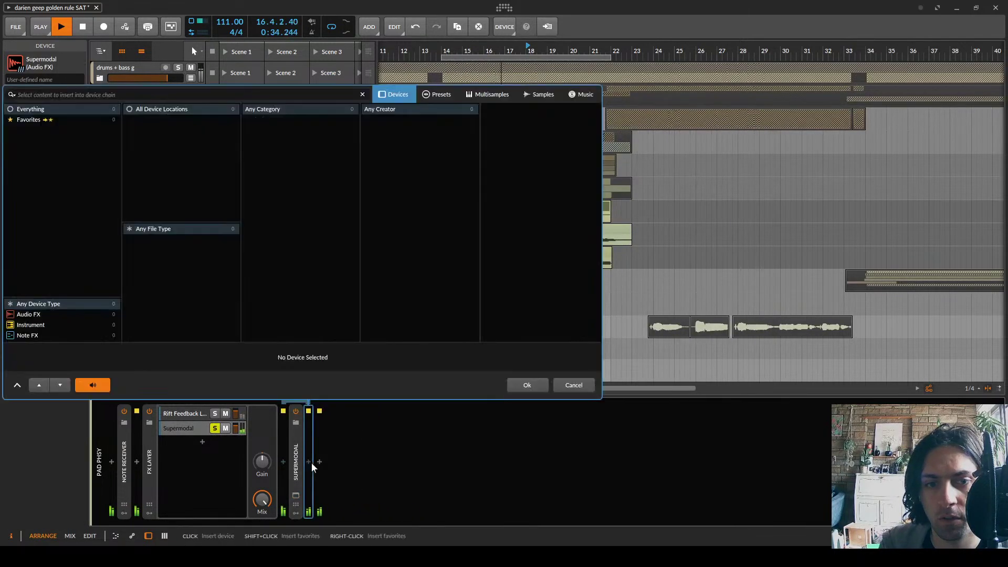
pyautogui.write('raum')
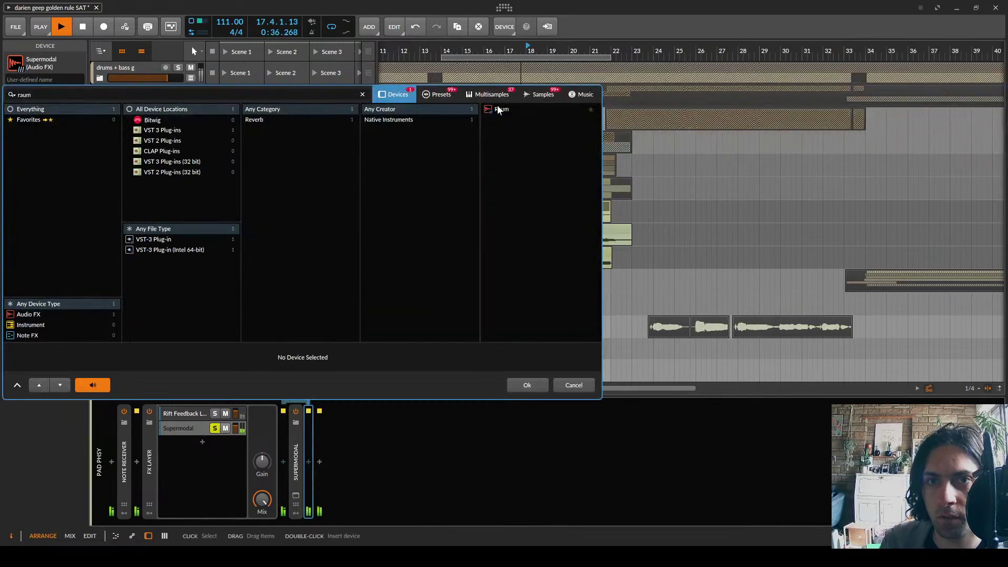
pyautogui.doubleClick(502, 109)
pyautogui.moveTo(505, 290); pyautogui.dragTo(505, 284)
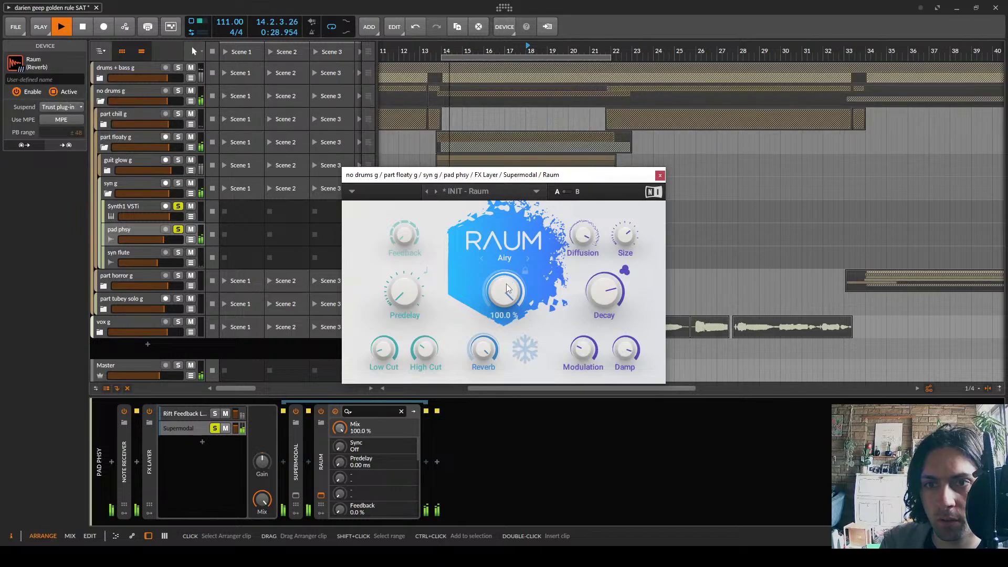
pyautogui.click(320, 495)
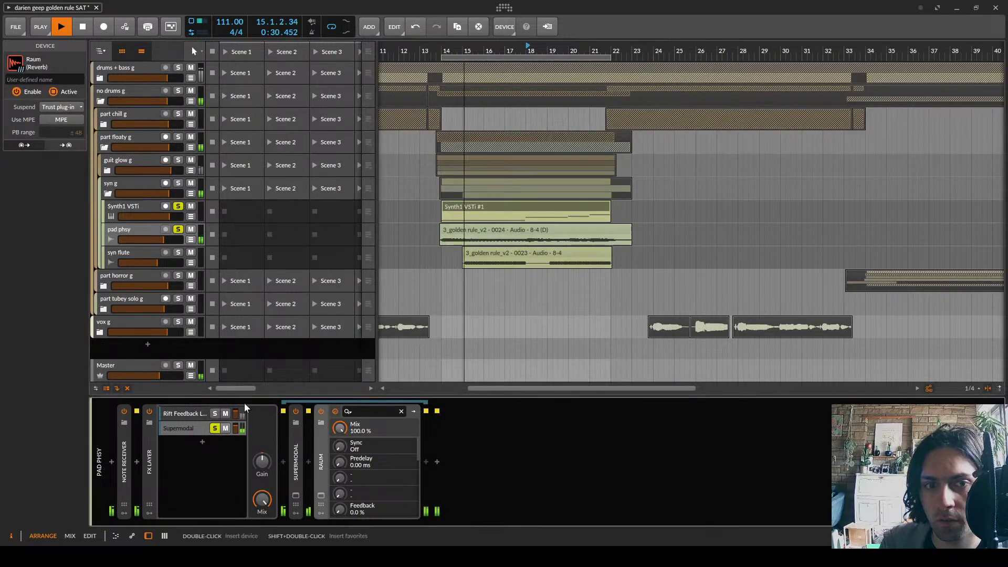
# Unsolo the Supermodal layer and add a third layer named Dry to the FX Layer
pyautogui.click(215, 429)
pyautogui.click(203, 442)
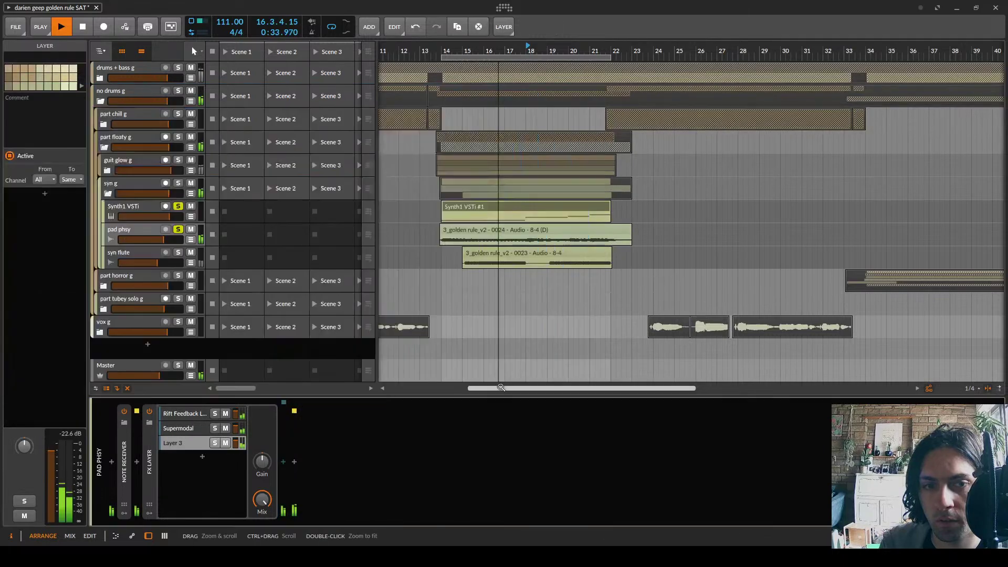
pyautogui.doubleClick(179, 444)
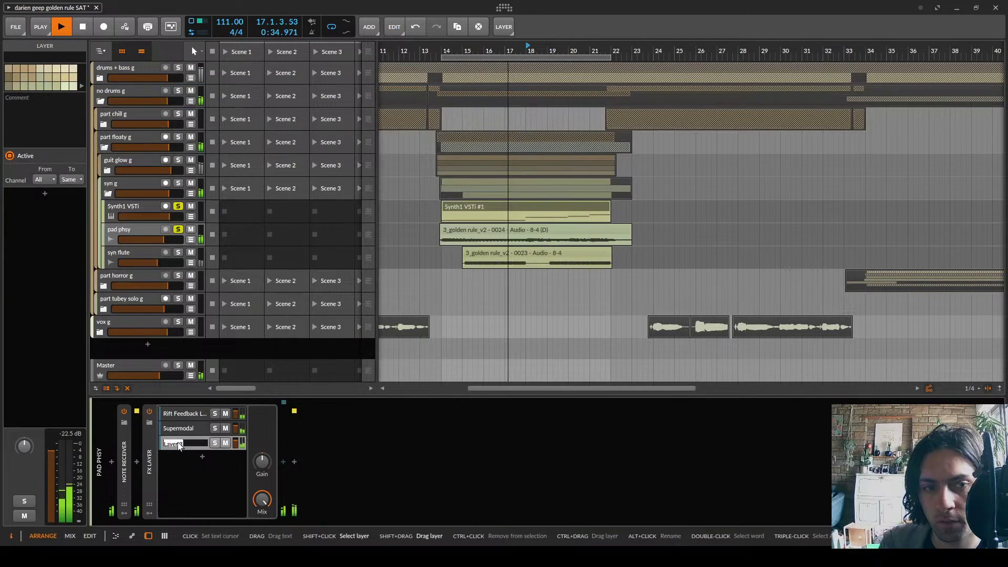
pyautogui.write('Dry')
pyautogui.press('Return')
# Adjust the Supermodal layer's volume and compare the pad with the FX Layer bypassed and enabled
pyautogui.click(211, 429)
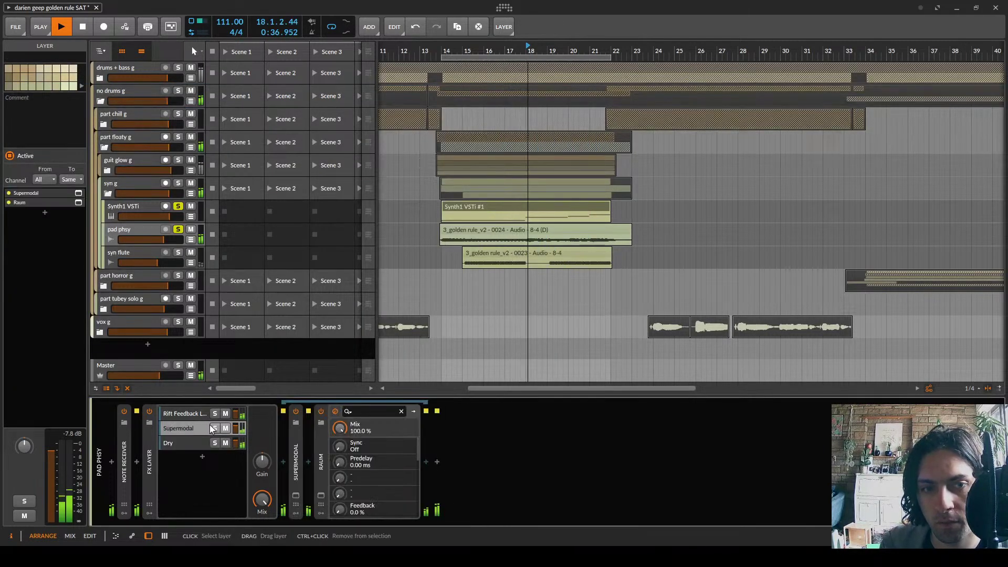
pyautogui.moveTo(234, 428)
pyautogui.mouseDown()
pyautogui.moveTo(234, 441)
pyautogui.moveTo(236, 416)
pyautogui.mouseUp()
pyautogui.click(149, 412)
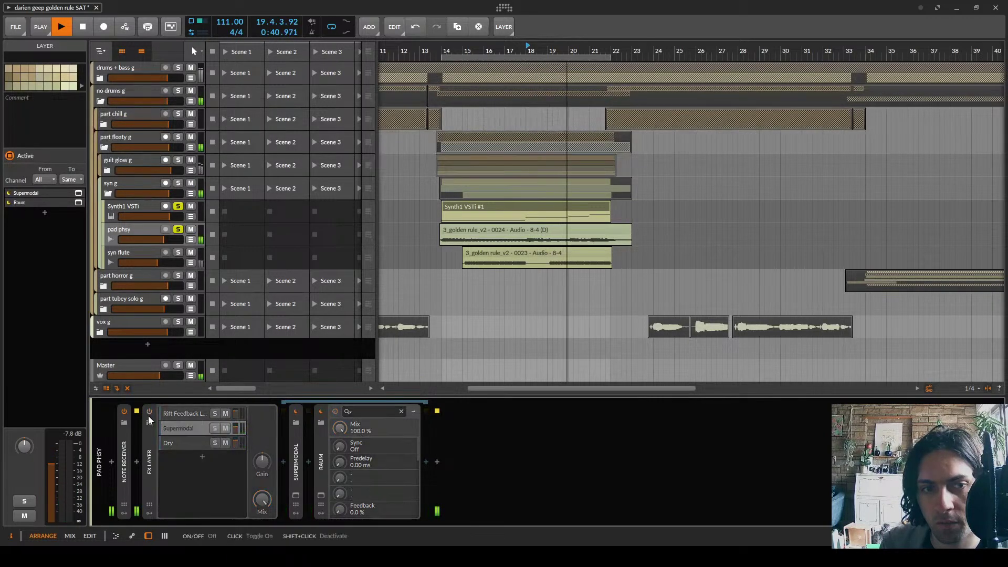
pyautogui.click(149, 412)
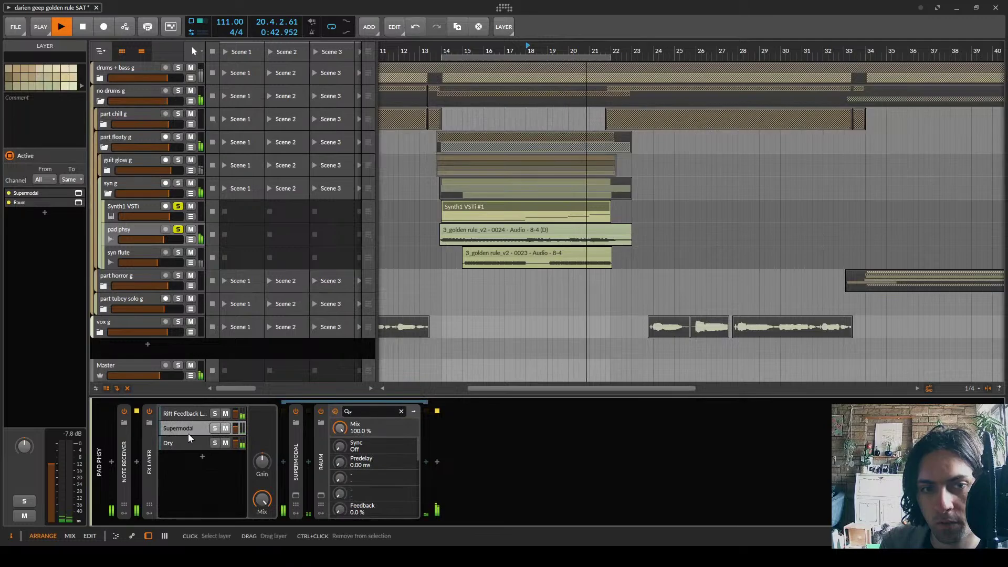
# Insert Tool after Raum in the Supermodal layer, set the layer's volume to about -4.0 dB and adjust Tool's pan
pyautogui.click(188, 433)
pyautogui.click(172, 429)
pyautogui.doubleClick(322, 467)
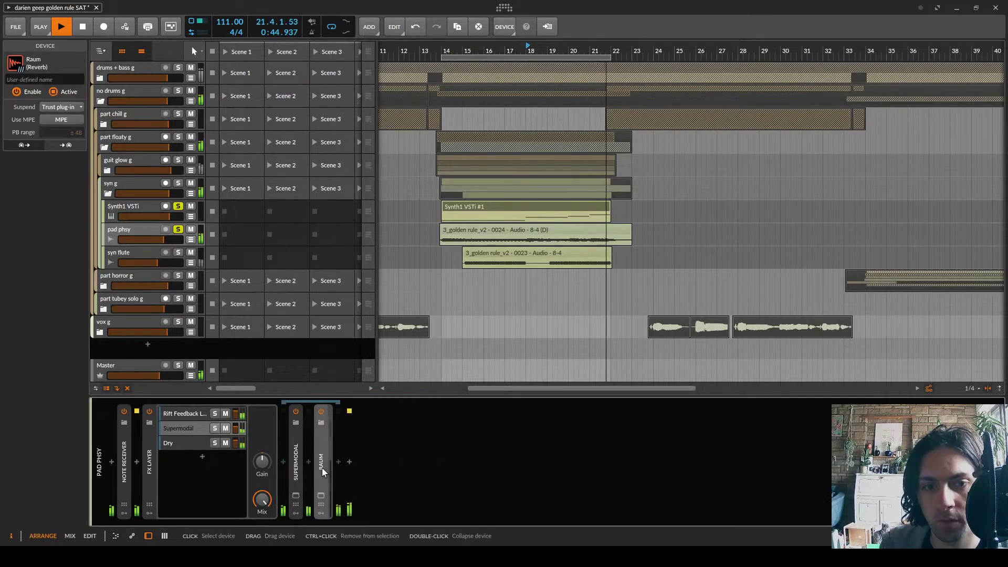
pyautogui.click(333, 462)
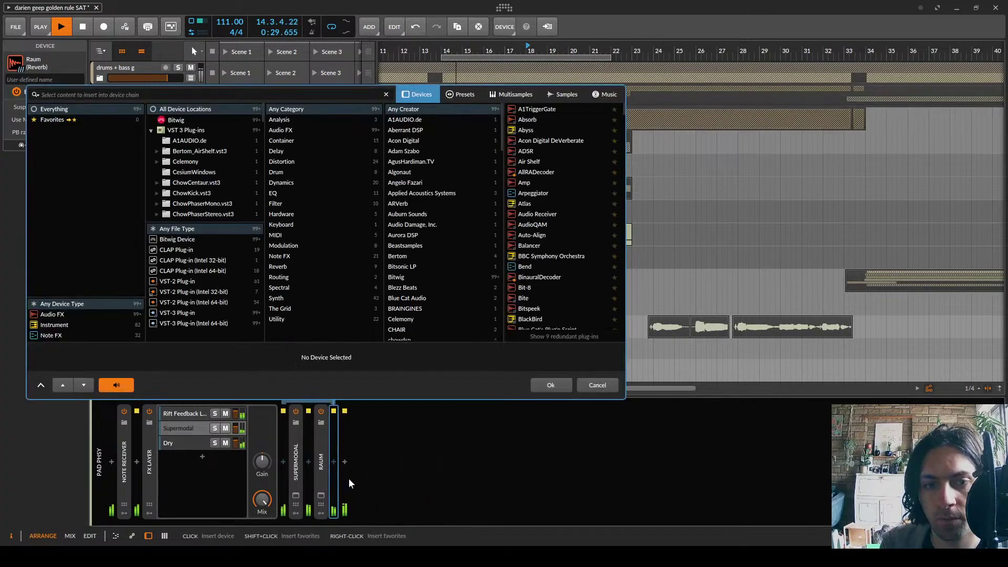
pyautogui.write('too')
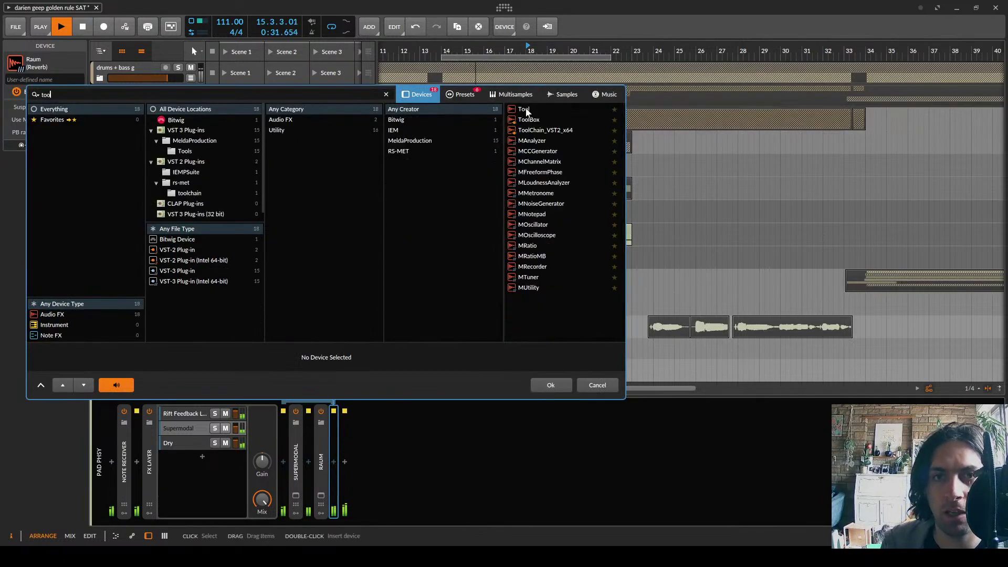
pyautogui.doubleClick(525, 110)
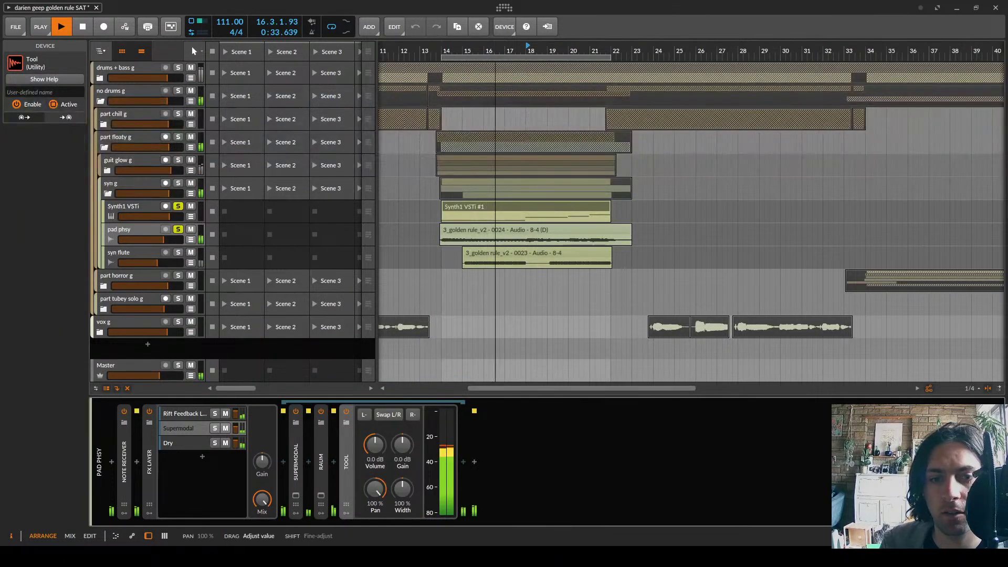
pyautogui.moveTo(235, 428); pyautogui.dragTo(236, 434)
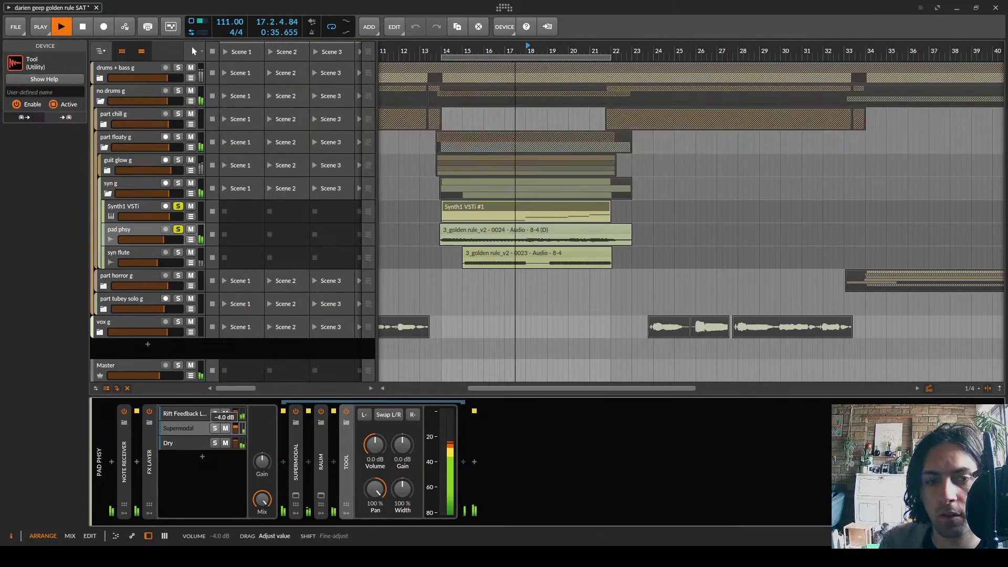
pyautogui.moveTo(380, 487)
pyautogui.mouseDown()
pyautogui.moveTo(380, 546)
pyautogui.moveTo(373, 466)
pyautogui.moveTo(371, 496)
pyautogui.mouseUp()
# Paste Tool with 60.2% pan after Raum in the Rift Feedback Lite layer and set that layer's volume to about +3.6 dB
pyautogui.click(192, 417)
pyautogui.click(324, 462)
pyautogui.hotkey('ctrl', 'v')
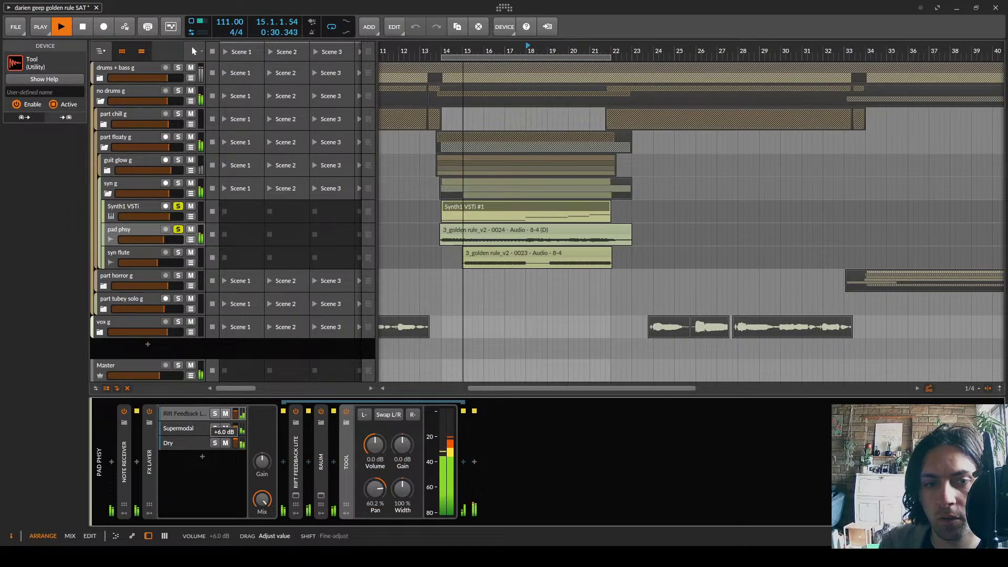
pyautogui.moveTo(235, 413); pyautogui.dragTo(235, 425)
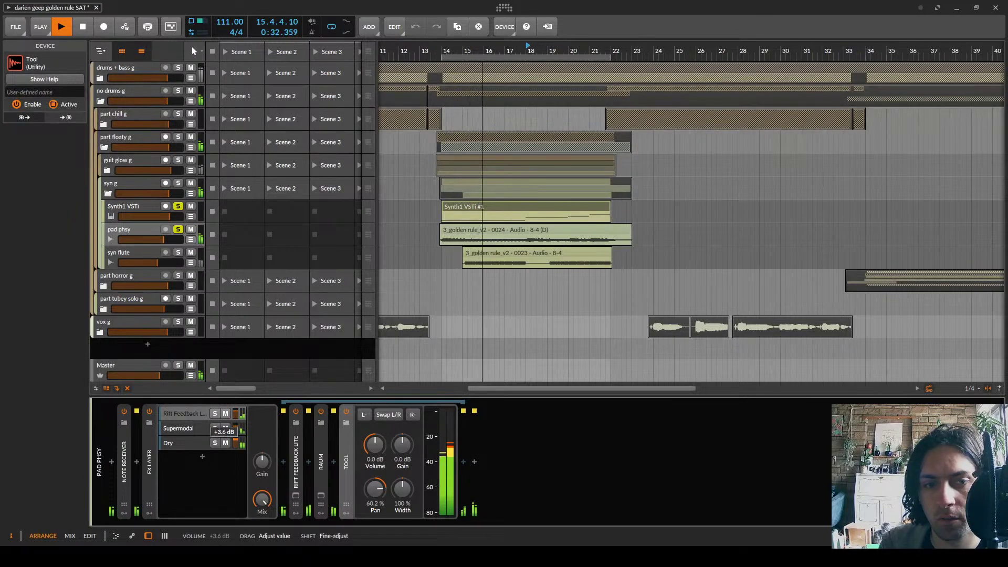
# Insert FabFilter Saturn in the Dry layer
pyautogui.click(190, 445)
pyautogui.click(284, 462)
pyautogui.write('sat')
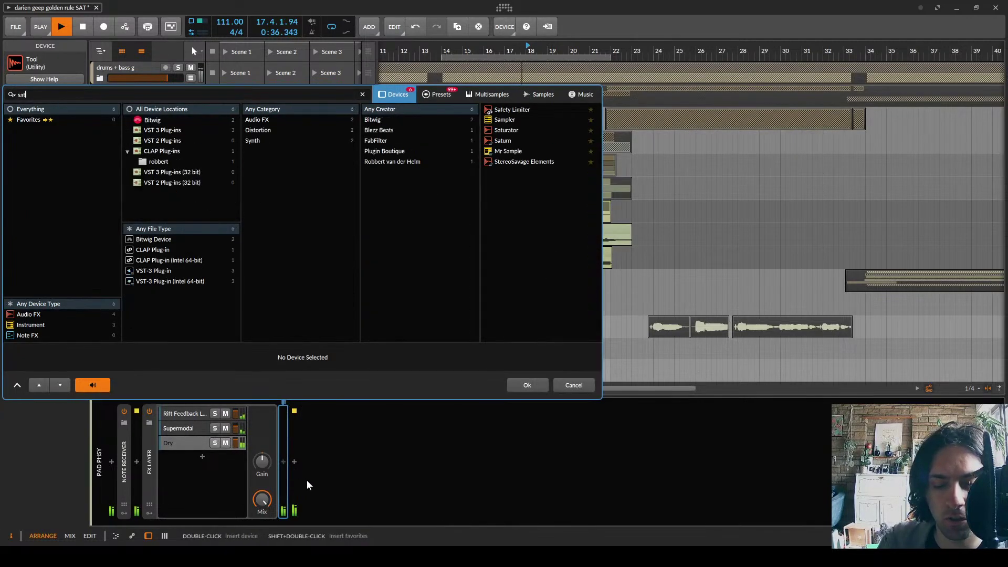
pyautogui.write('urn')
pyautogui.doubleClick(513, 110)
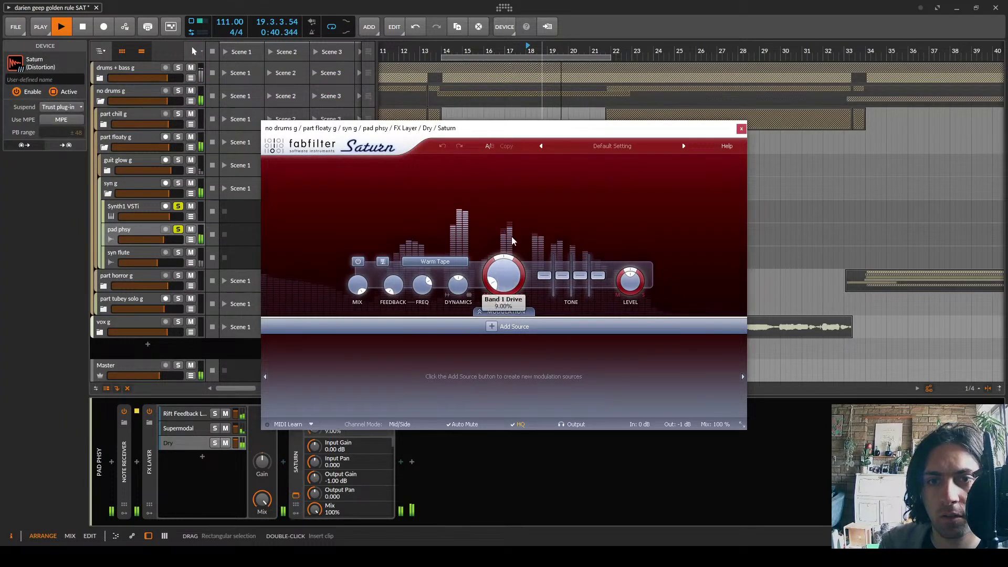
# Split Saturn into three frequency bands and move the lower crossover slightly down
pyautogui.click(488, 163)
pyautogui.click(619, 165)
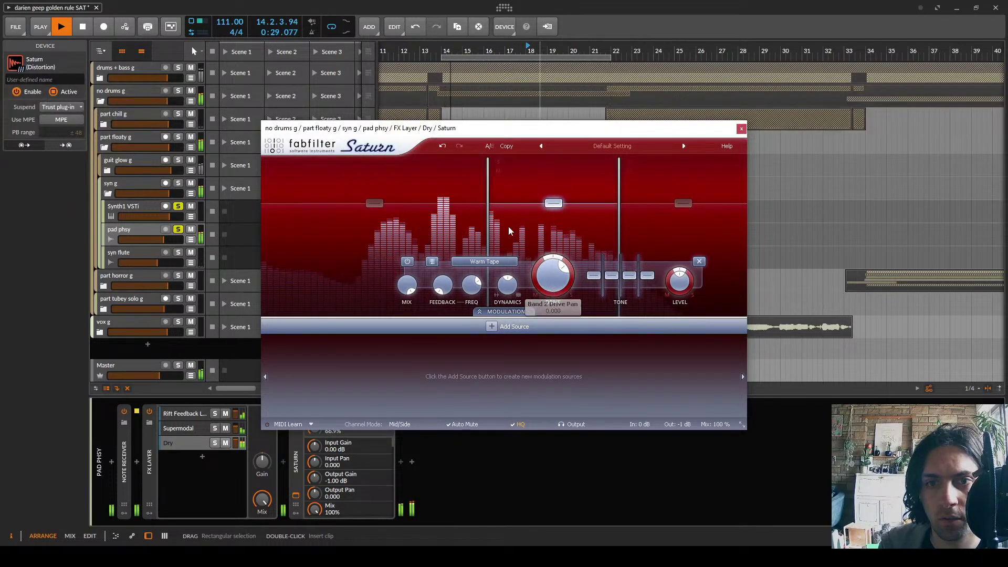
pyautogui.moveTo(487, 215); pyautogui.dragTo(484, 215)
# Set Saturn's low band to Warm Tube and its high band to Old Tape, raising the high band's drive
pyautogui.click(371, 203)
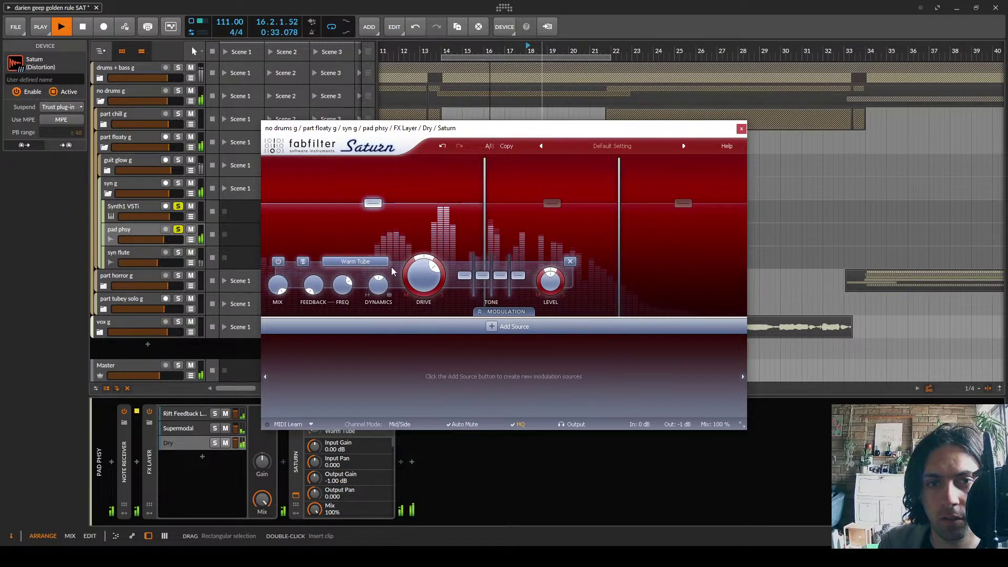
pyautogui.click(642, 235)
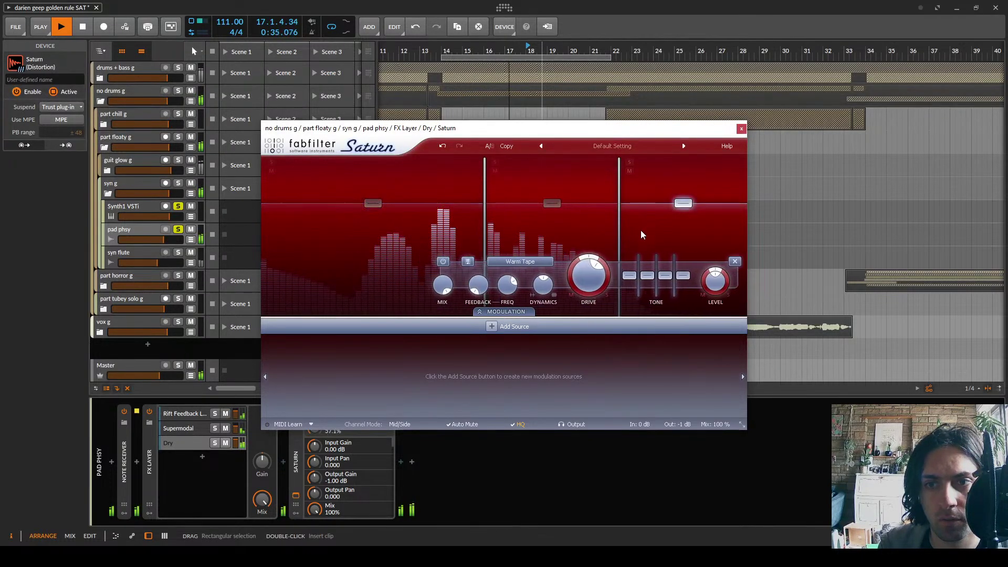
pyautogui.moveTo(593, 255); pyautogui.dragTo(593, 220)
pyautogui.scroll(-4, 531, 268)
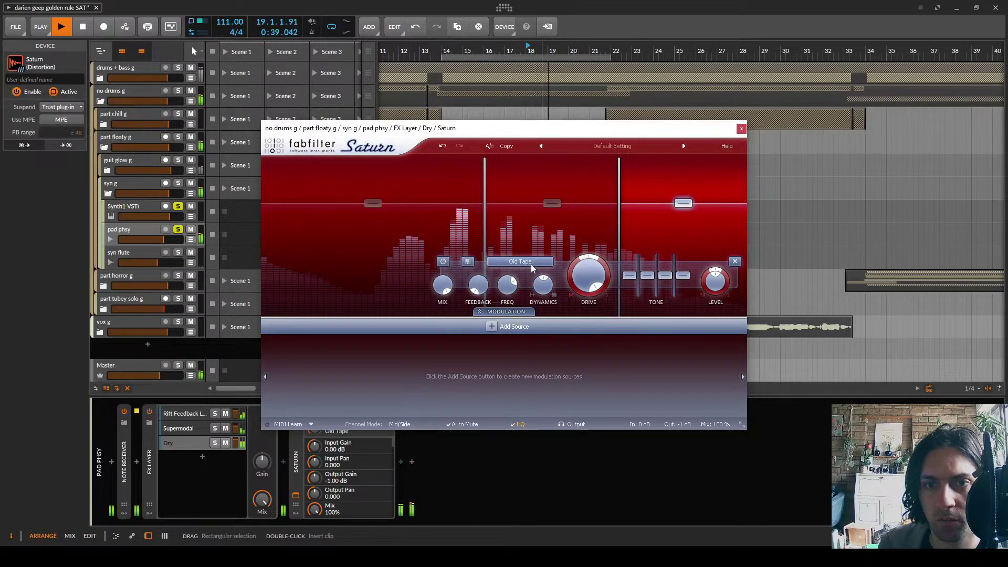
# Set Saturn's band 3 drive on the Dry layer to about 71.6% and close the plug-in window
pyautogui.moveTo(579, 279); pyautogui.dragTo(591, 305)
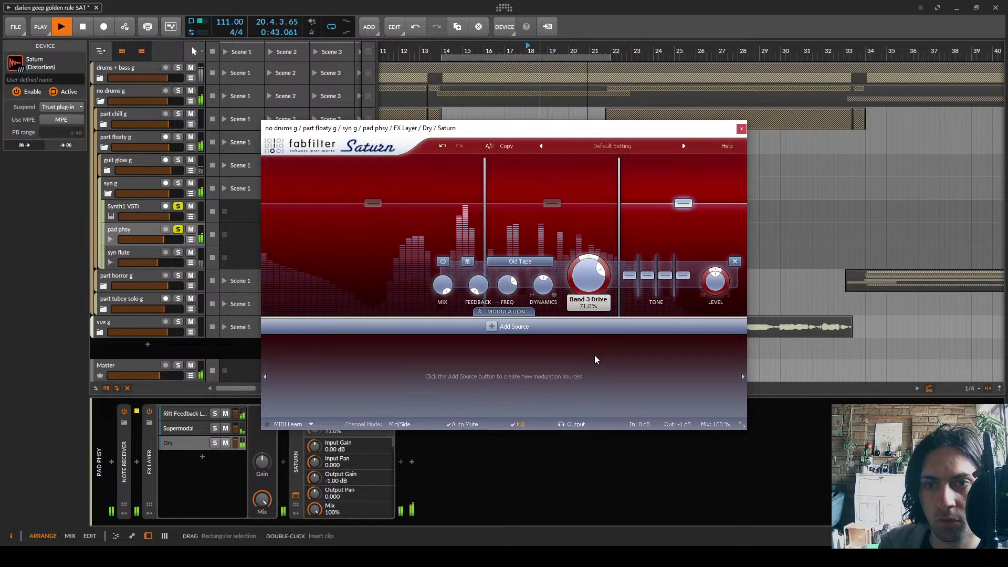
pyautogui.moveTo(595, 356); pyautogui.dragTo(595, 350)
pyautogui.click(740, 129)
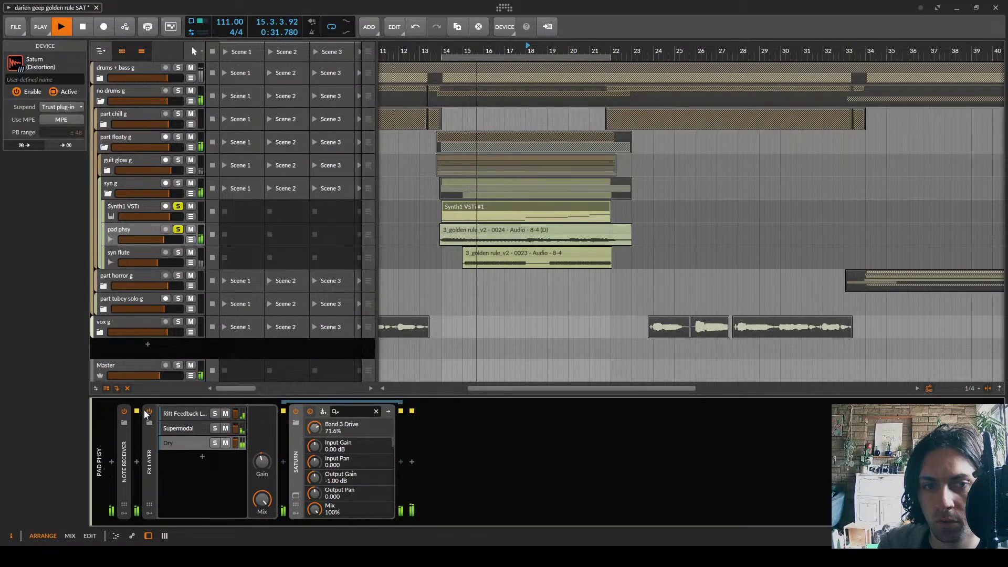
# Adjust the FX Layer gain slightly and compare the pad phsy sound with the FX Layer bypassed and active
pyautogui.moveTo(261, 461); pyautogui.dragTo(261, 452)
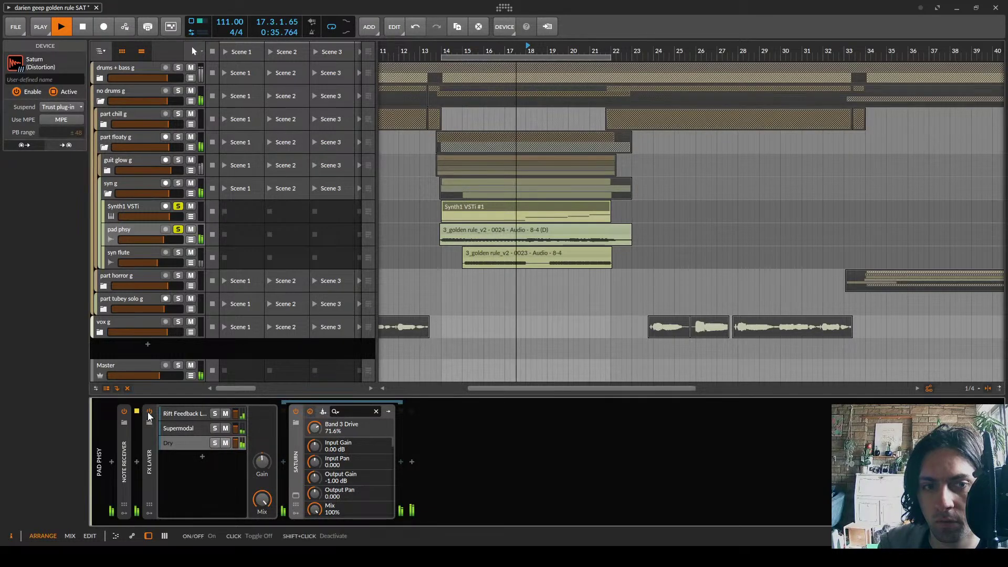
pyautogui.click(149, 412)
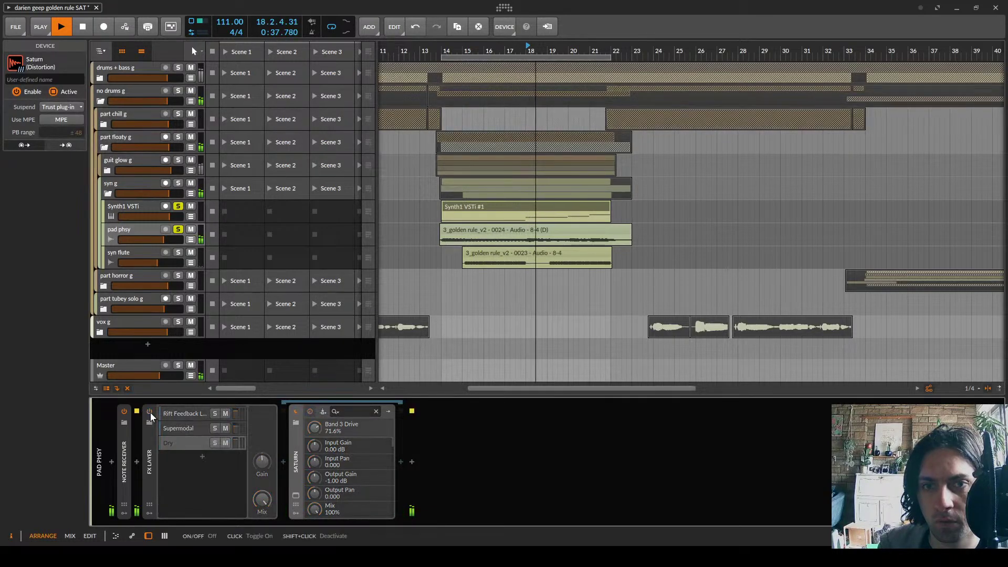
pyautogui.click(150, 412)
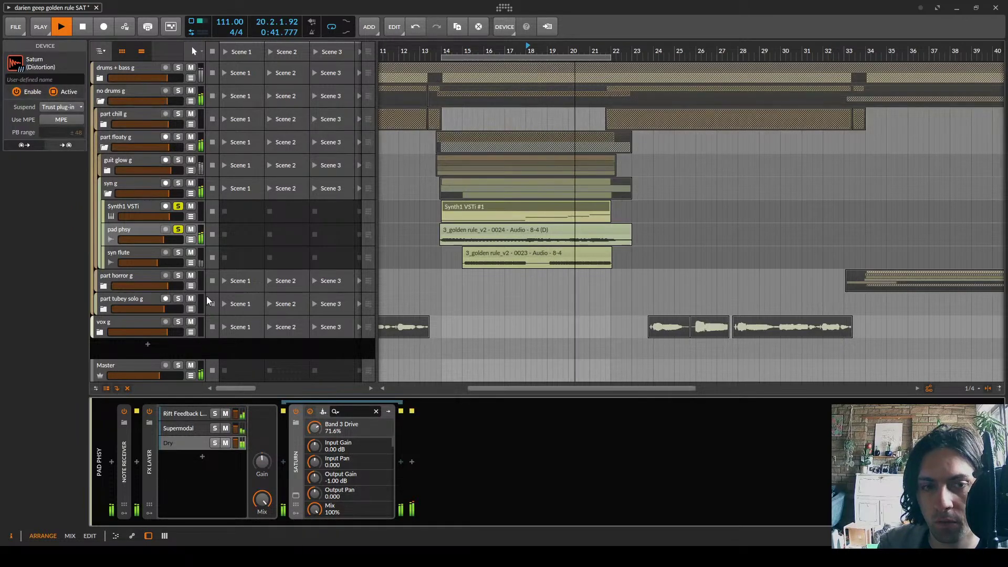
pyautogui.click(149, 412)
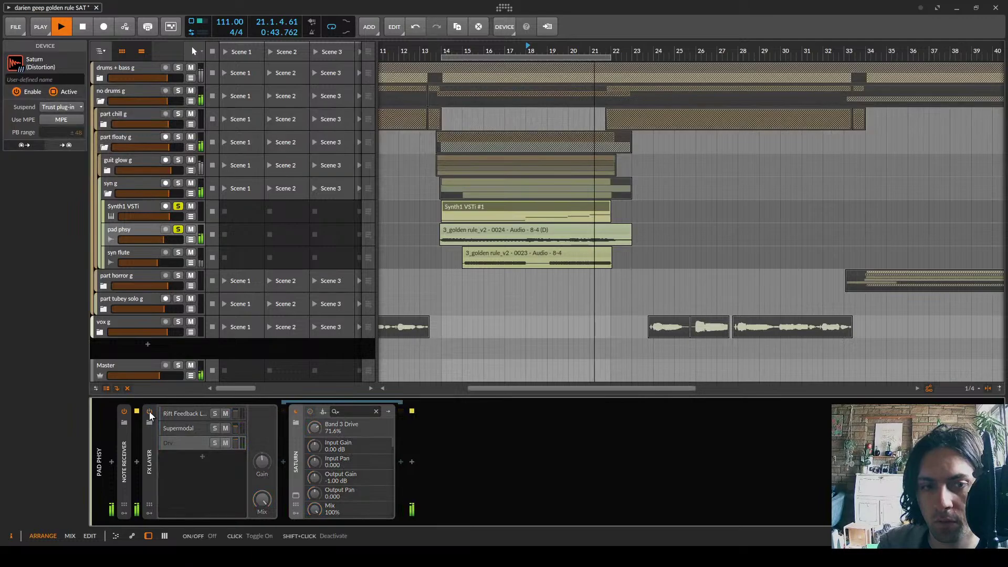
pyautogui.click(149, 411)
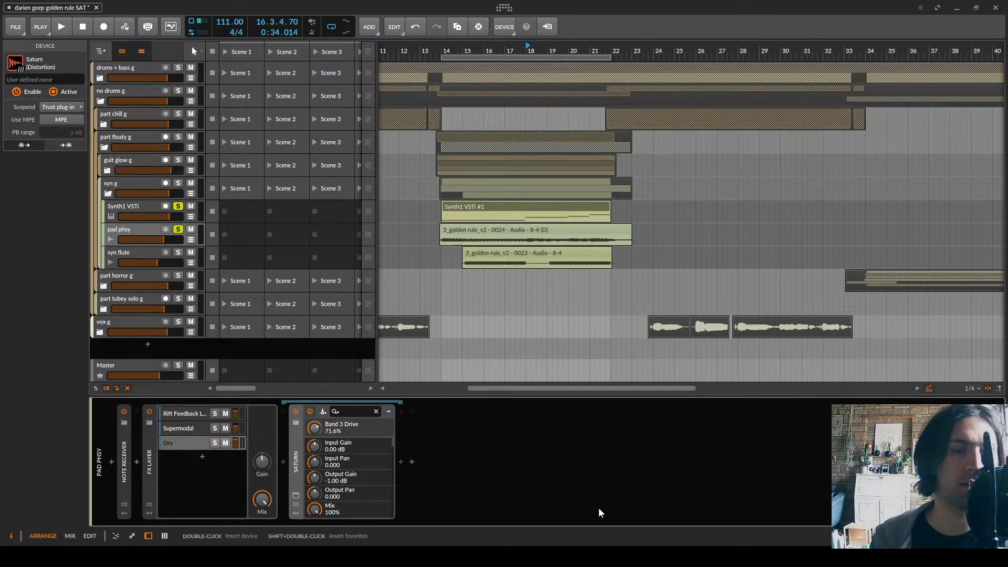
# Collapse the FX Layer on pad phsy and insert the Presswerk compressor after it
pyautogui.doubleClick(153, 465)
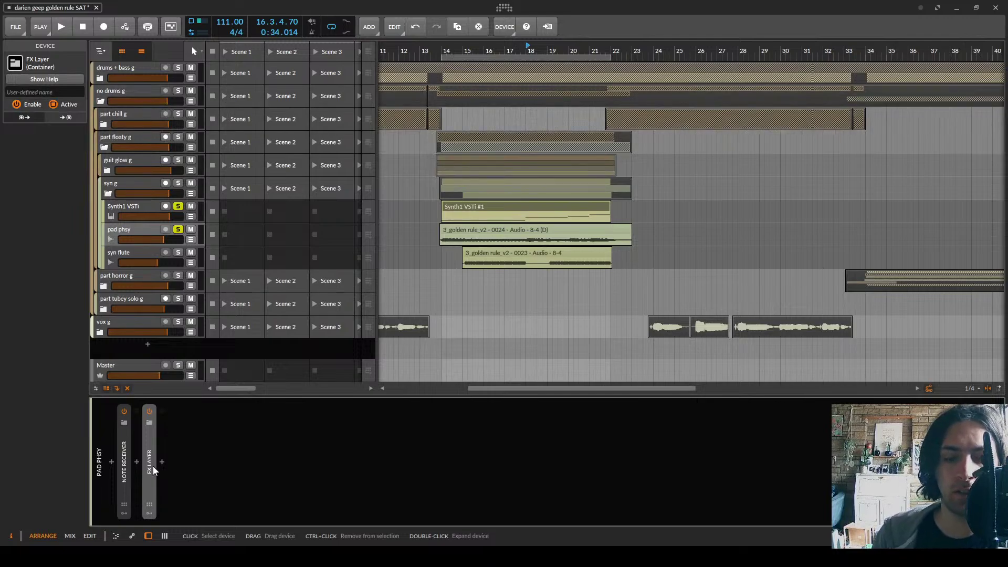
pyautogui.click(161, 462)
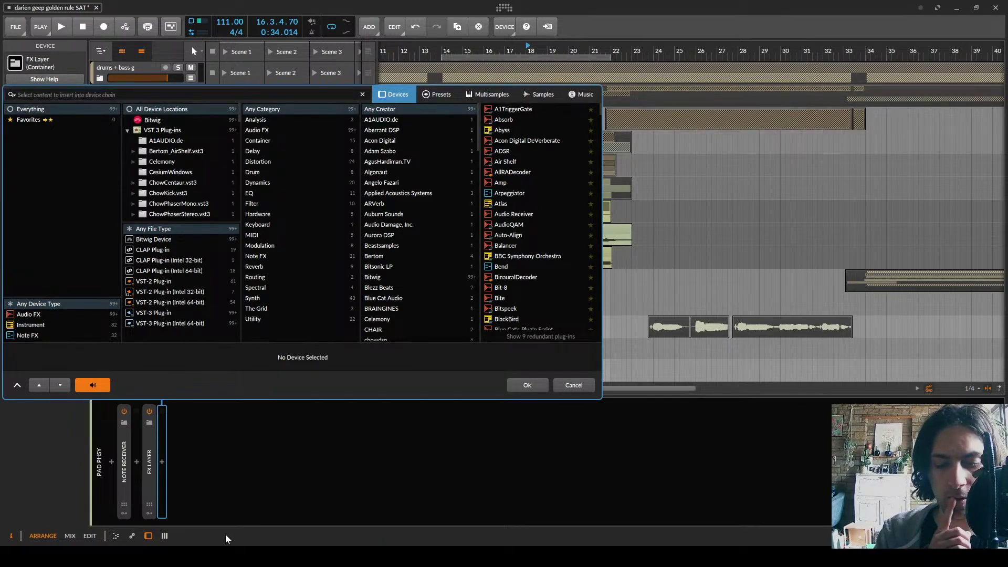
pyautogui.write('press')
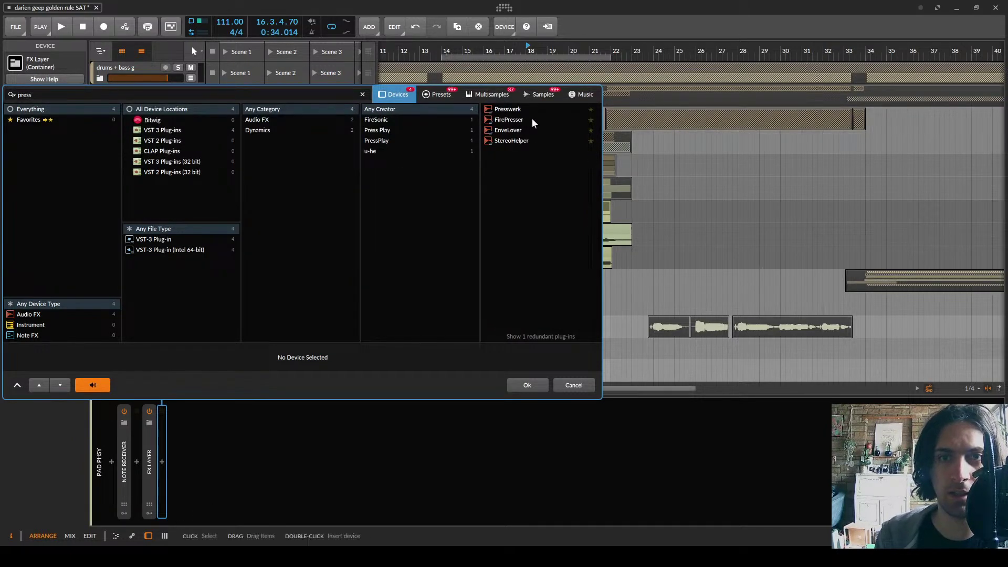
pyautogui.doubleClick(508, 109)
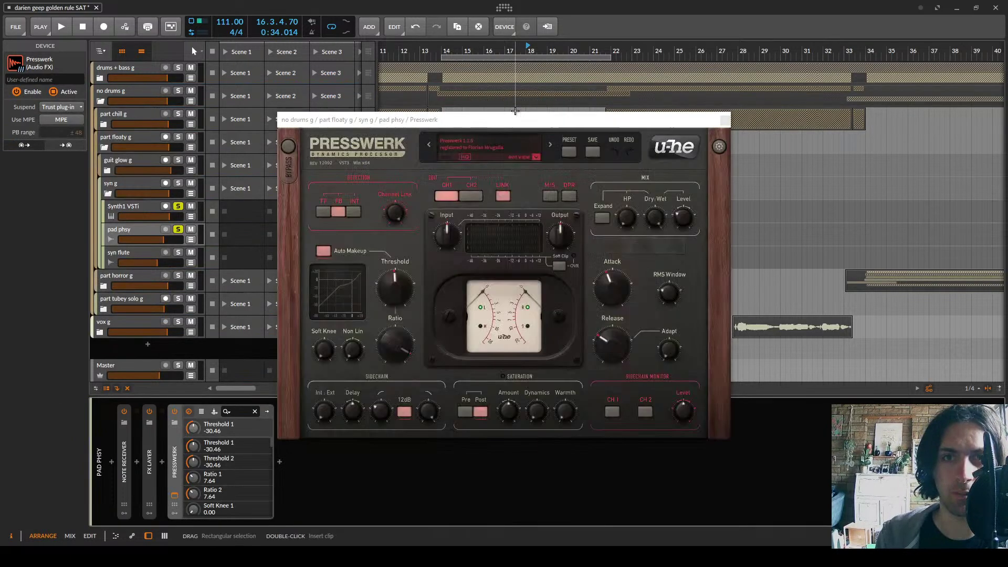
pyautogui.click(149, 426)
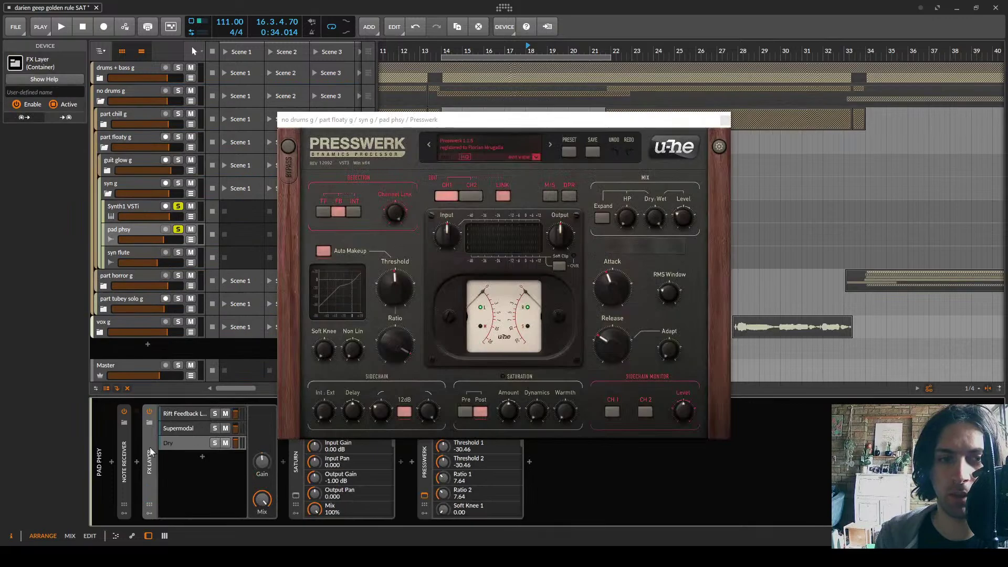
pyautogui.click(148, 446)
# During playback, set Presswerk's threshold to about -26.1 dB and ratio to about 5.3:1, and switch off the sidechain filter's 12dB option
pyautogui.press('space')
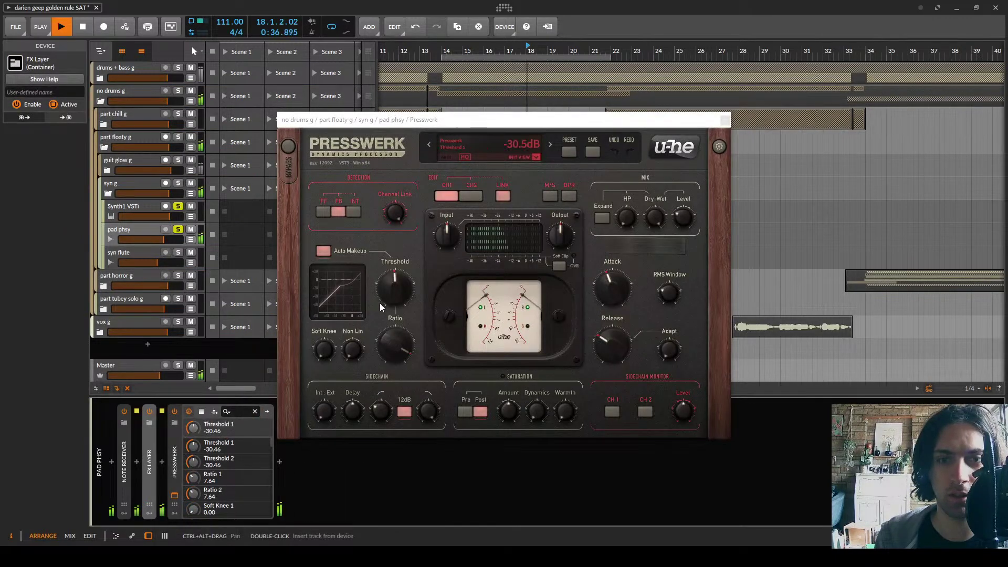
pyautogui.moveTo(396, 294); pyautogui.dragTo(396, 285)
pyautogui.moveTo(394, 341); pyautogui.dragTo(395, 355)
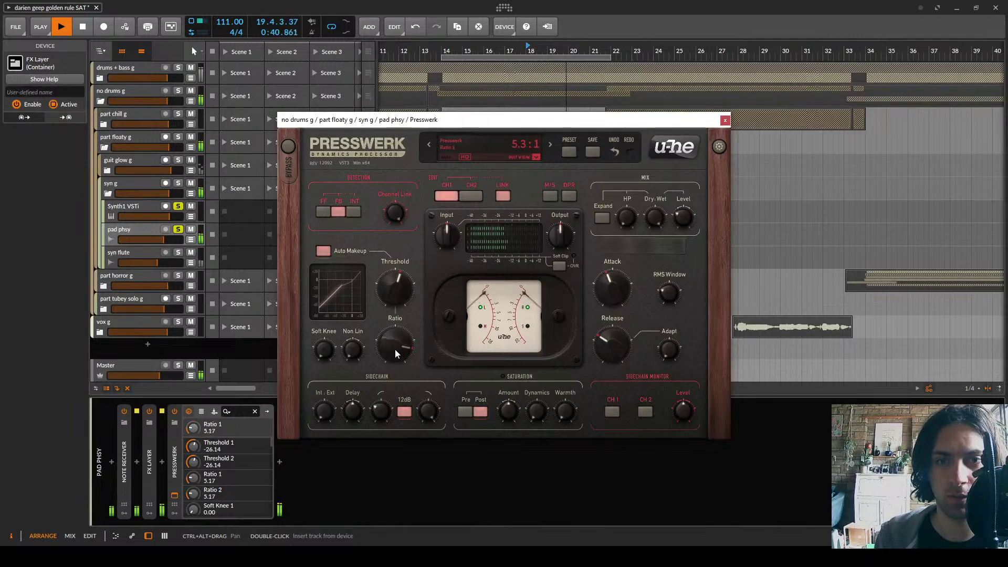
pyautogui.click(397, 411)
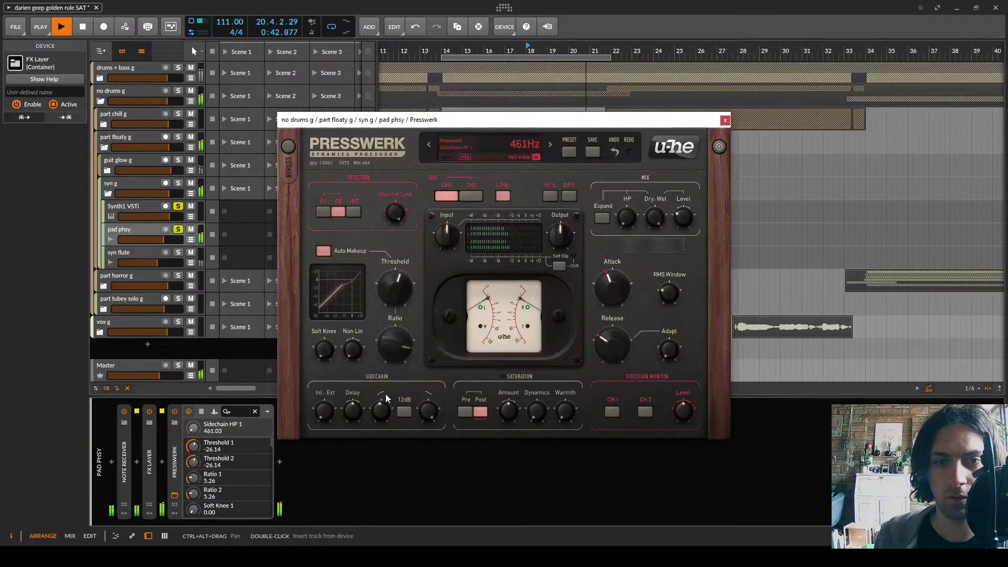
# Set Presswerk's saturation amount to about 21.8 dB, warmth to 10.6 dB, threshold to -23.1 dB and NonLin to -21.6, and fine-tune attack and release
pyautogui.moveTo(510, 408); pyautogui.dragTo(515, 376)
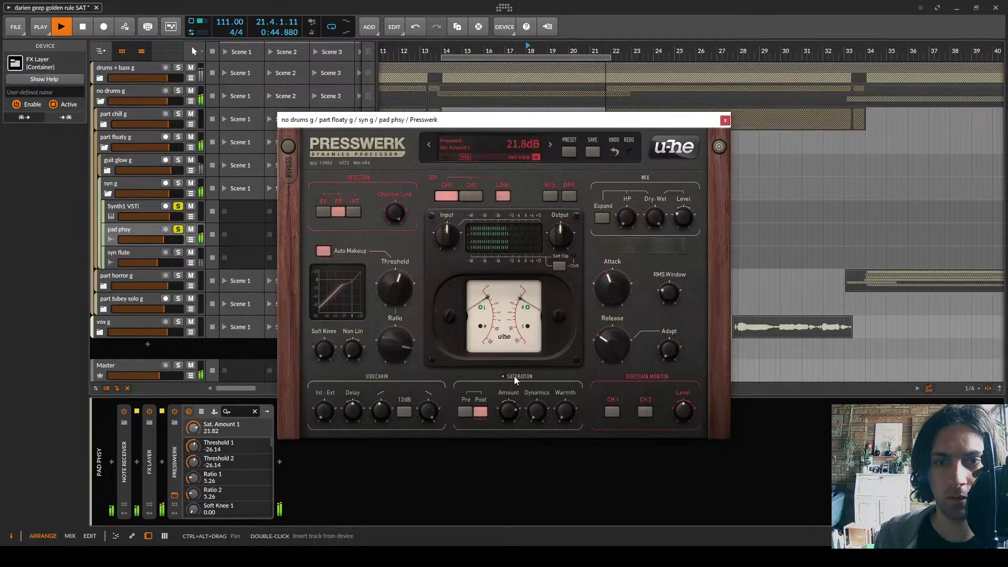
pyautogui.moveTo(565, 411); pyautogui.dragTo(569, 389)
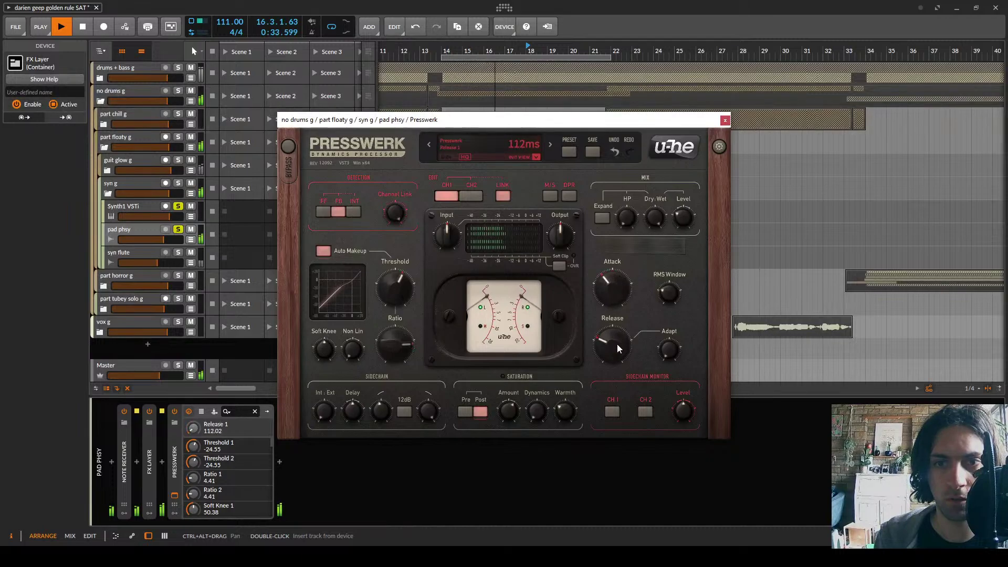
pyautogui.moveTo(616, 345); pyautogui.dragTo(616, 342)
pyautogui.moveTo(609, 290); pyautogui.dragTo(610, 286)
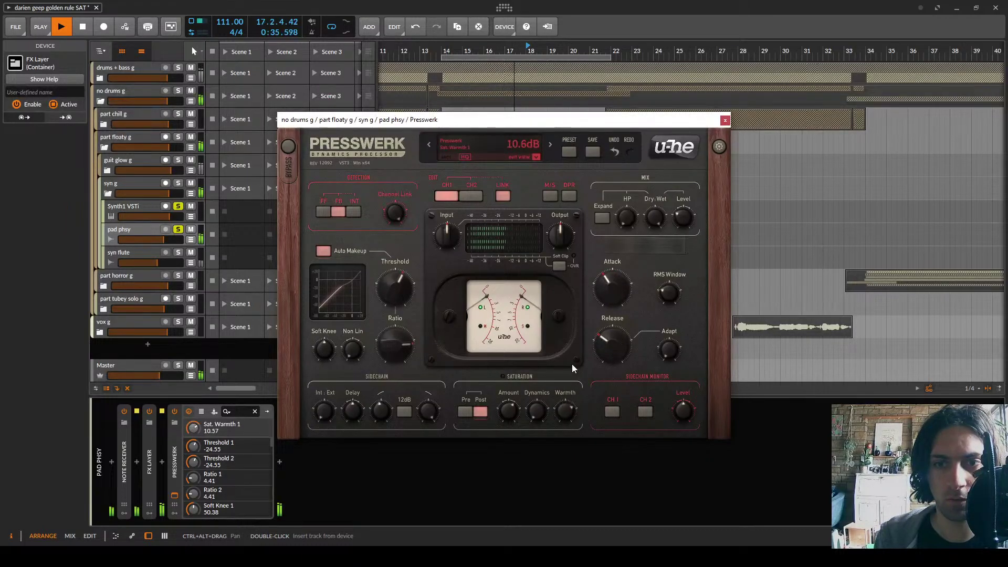
pyautogui.moveTo(385, 297); pyautogui.dragTo(407, 264)
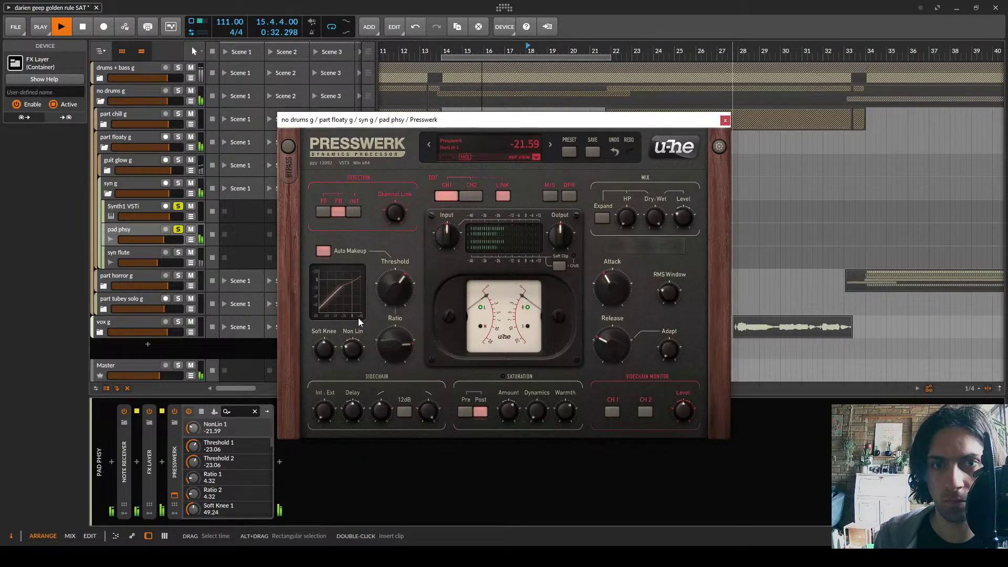
pyautogui.click(725, 120)
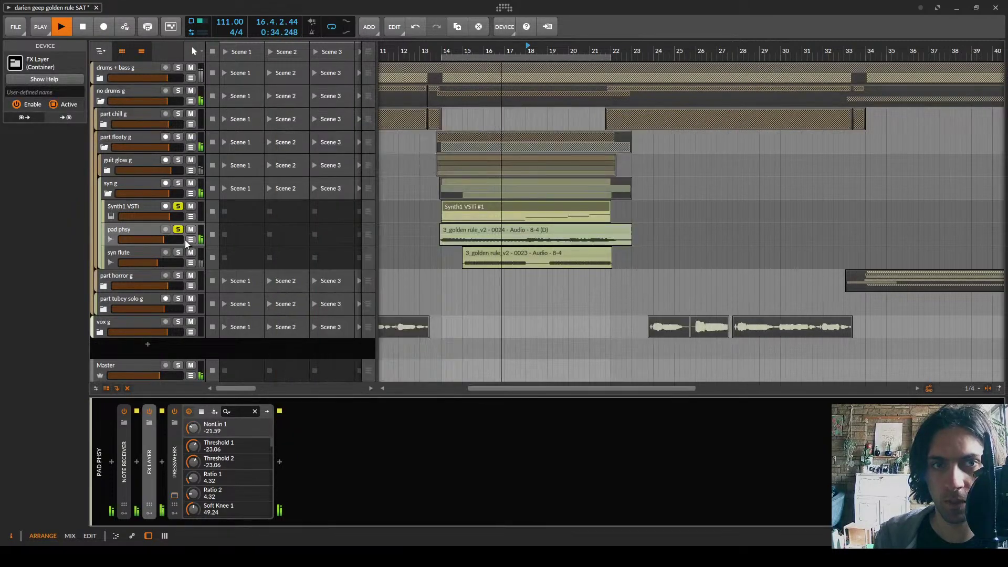
# Play the full mix without solos and compare pad phsy with the FX Layer and Presswerk toggled off and on
pyautogui.press('space')
pyautogui.press('space')
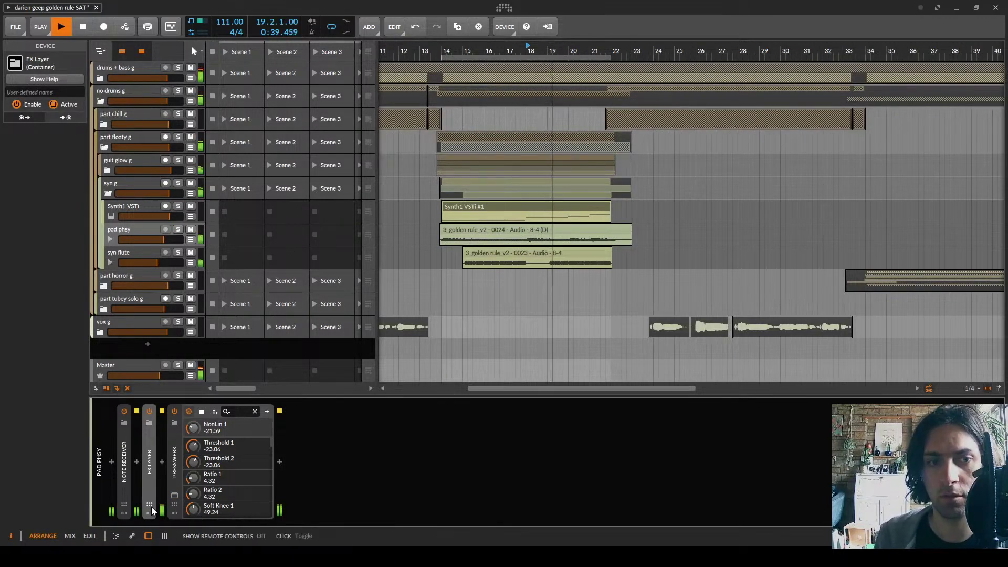
pyautogui.doubleClick(175, 467)
pyautogui.click(149, 411)
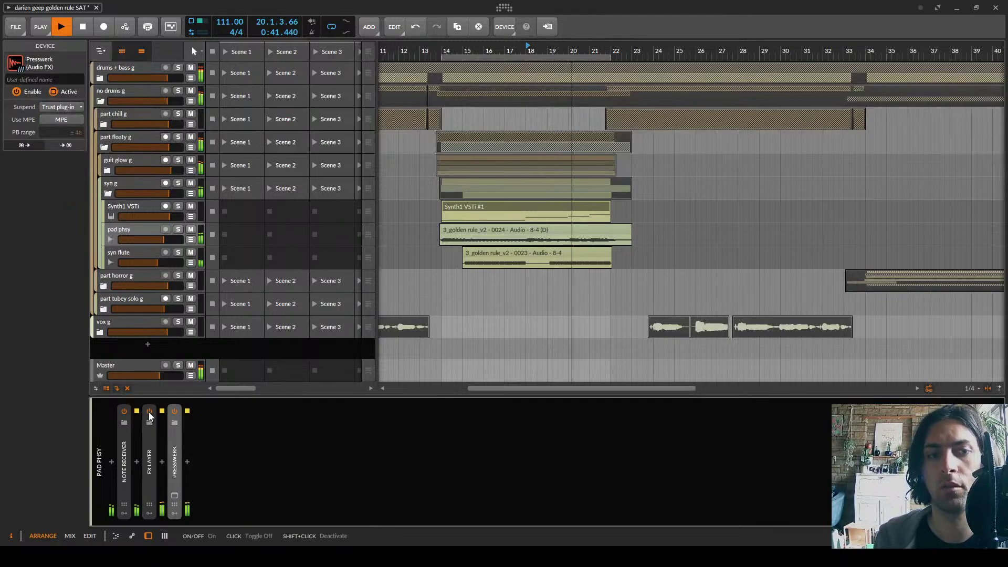
pyautogui.click(174, 411)
pyautogui.click(174, 411)
pyautogui.click(150, 412)
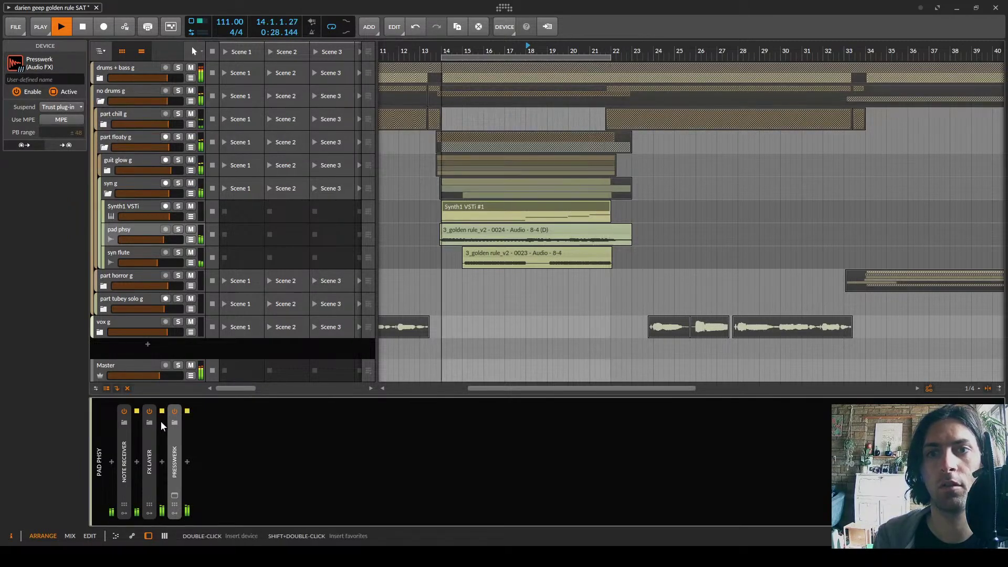
# Lower the pad phsy track's volume slightly while listening to the full mix, and stop playback
pyautogui.click(178, 236)
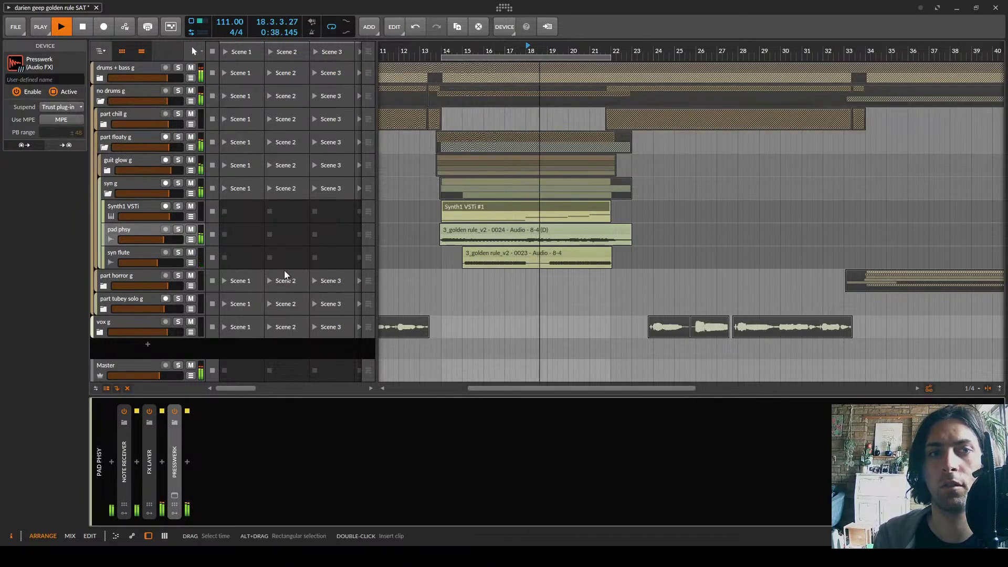
pyautogui.moveTo(169, 240); pyautogui.dragTo(164, 238)
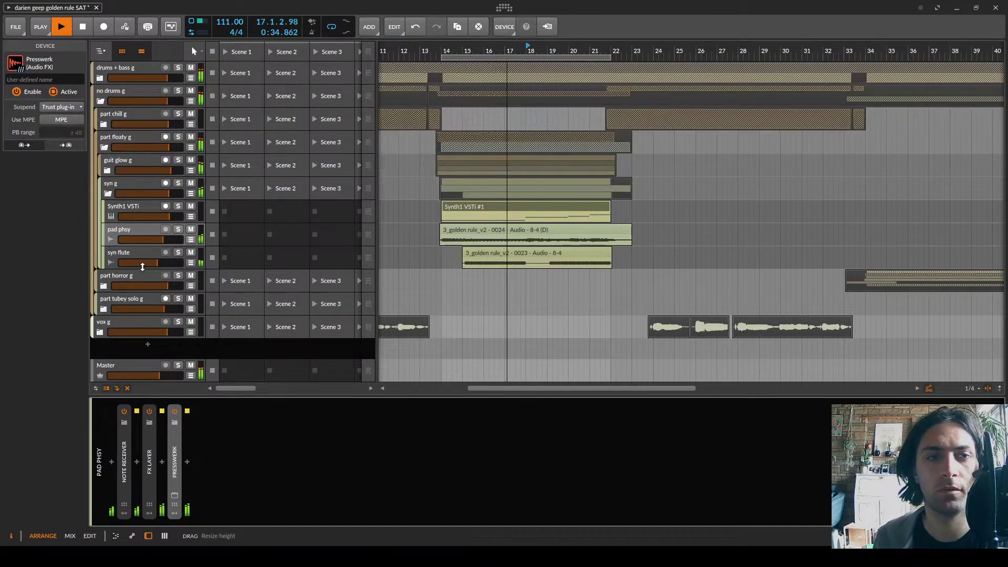
pyautogui.press('space')
# Solo the pad phsy track and play it from bar 14
pyautogui.click(178, 229)
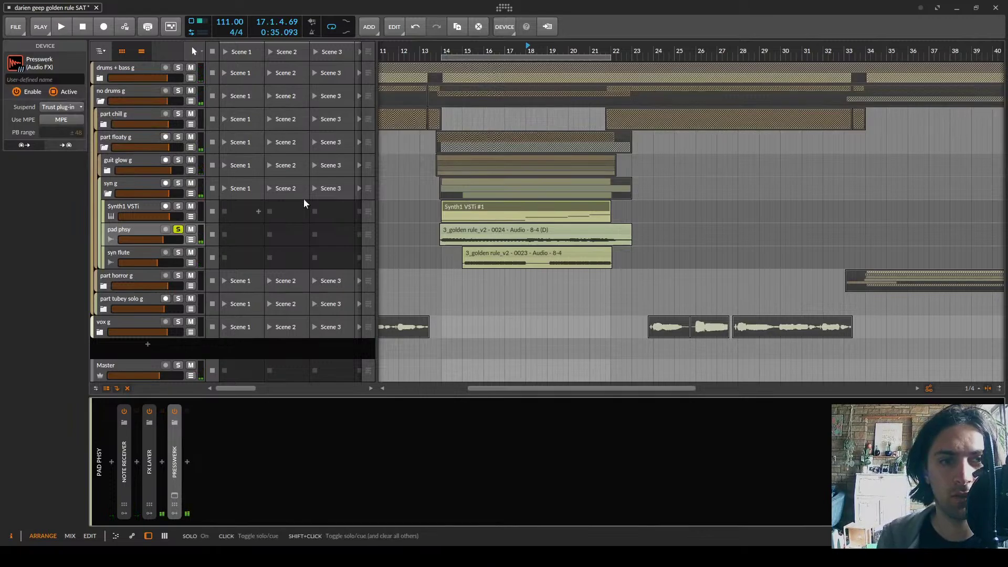
pyautogui.click(443, 220)
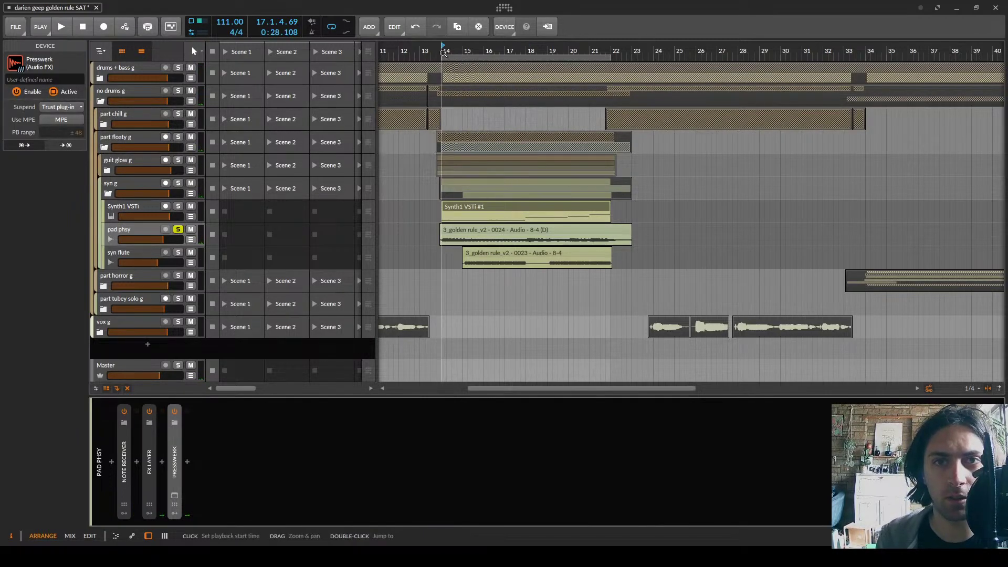
pyautogui.press('space')
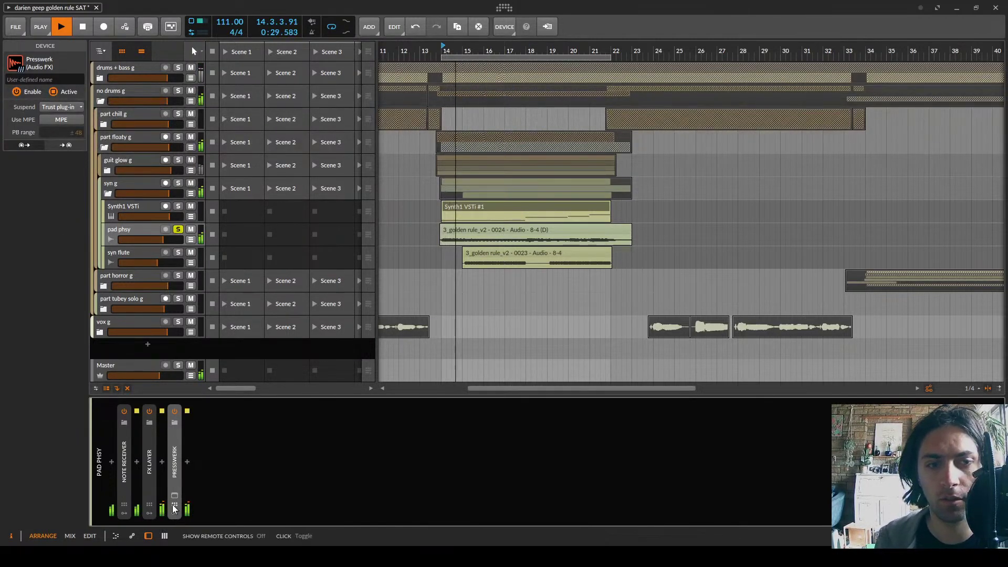
# Expand the FX Layer and open the Rift Feedback Lite plug-in from its first layer, stopping playback
pyautogui.doubleClick(152, 455)
pyautogui.click(185, 415)
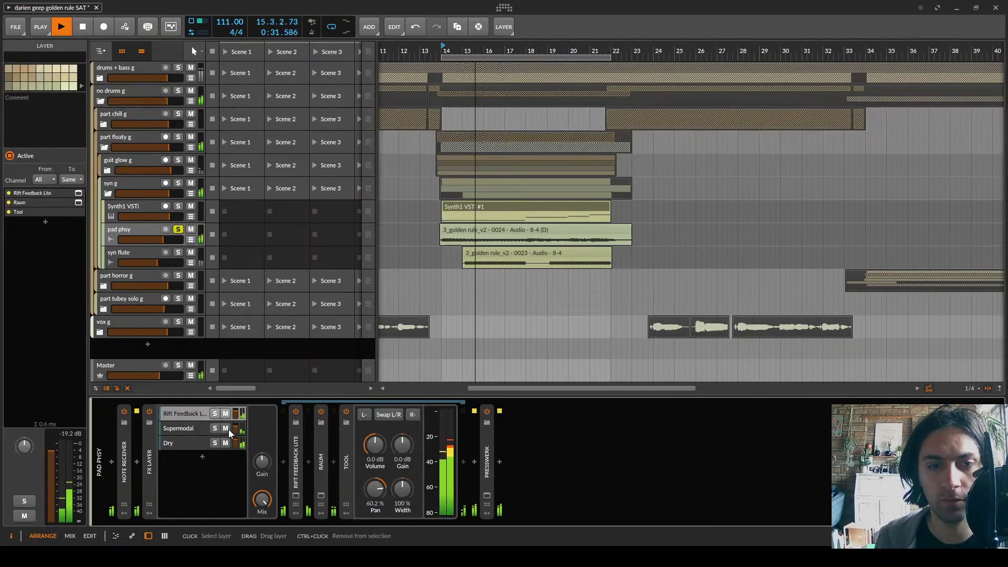
pyautogui.click(295, 495)
pyautogui.press('space')
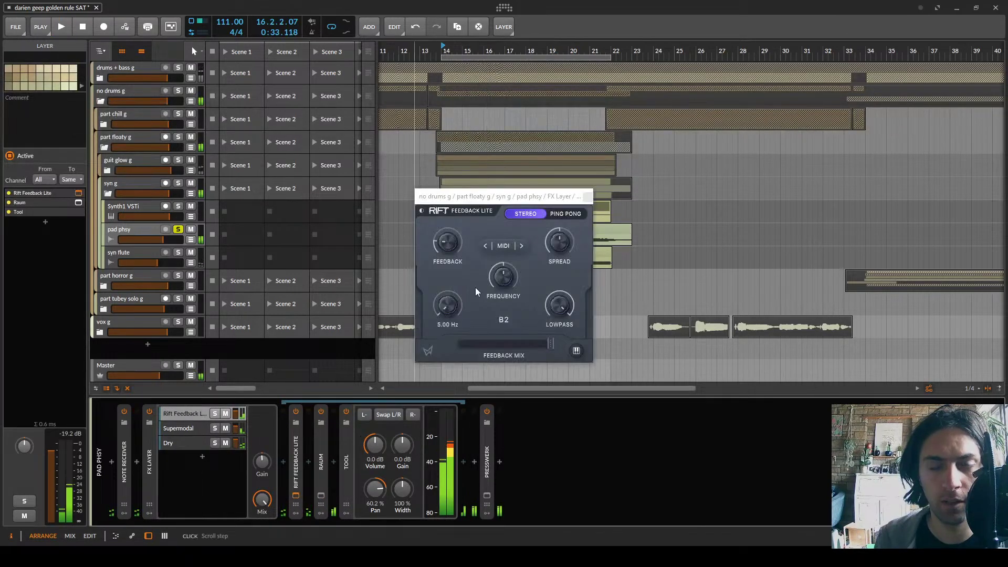
# Record automation of Rift Feedback Lite's Feedback during playback, moving it to around -70%, and switch off automation writing
pyautogui.moveTo(453, 245)
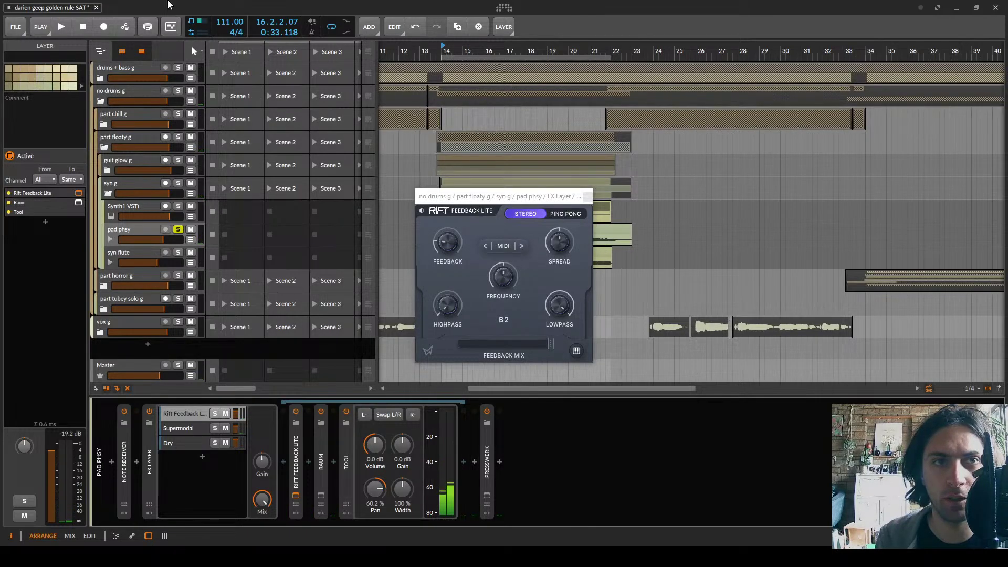
pyautogui.click(131, 25)
pyautogui.press('space')
pyautogui.moveTo(457, 253)
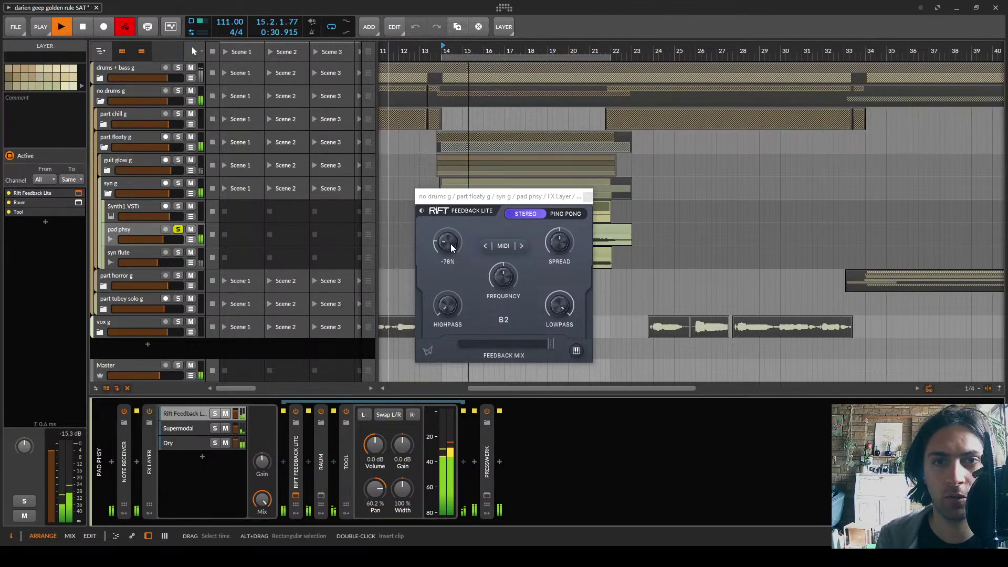
pyautogui.click(451, 244)
pyautogui.moveTo(452, 232); pyautogui.dragTo(449, 241)
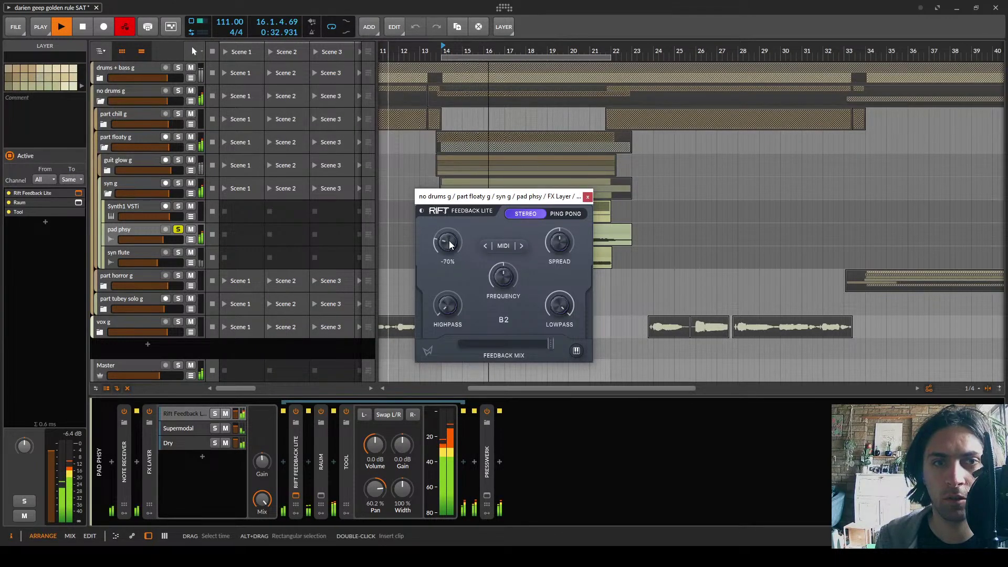
pyautogui.press('space')
pyautogui.click(124, 27)
# Close the Rift Feedback Lite window and show the Feedback automation lane under the pad phsy track
pyautogui.click(587, 197)
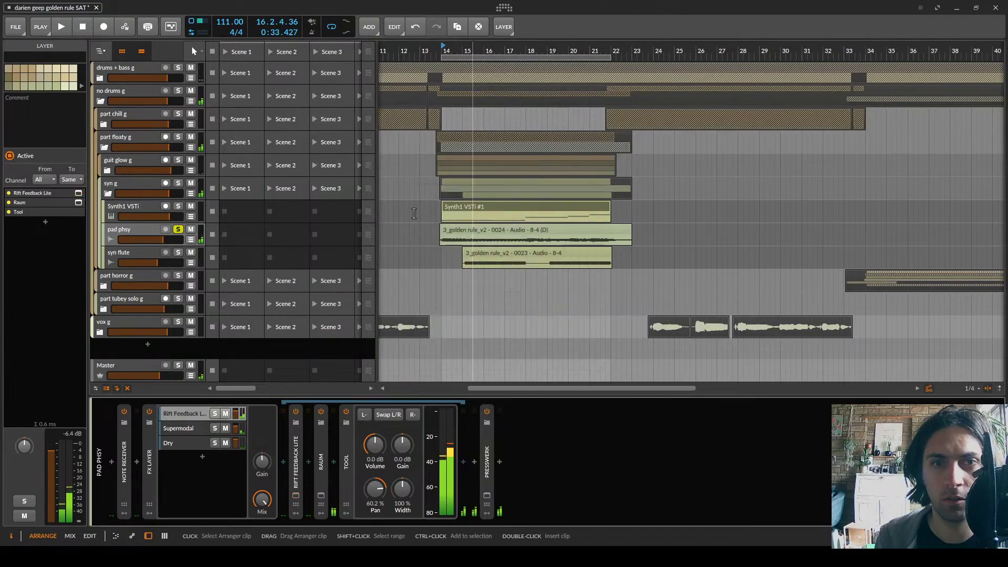
pyautogui.click(191, 240)
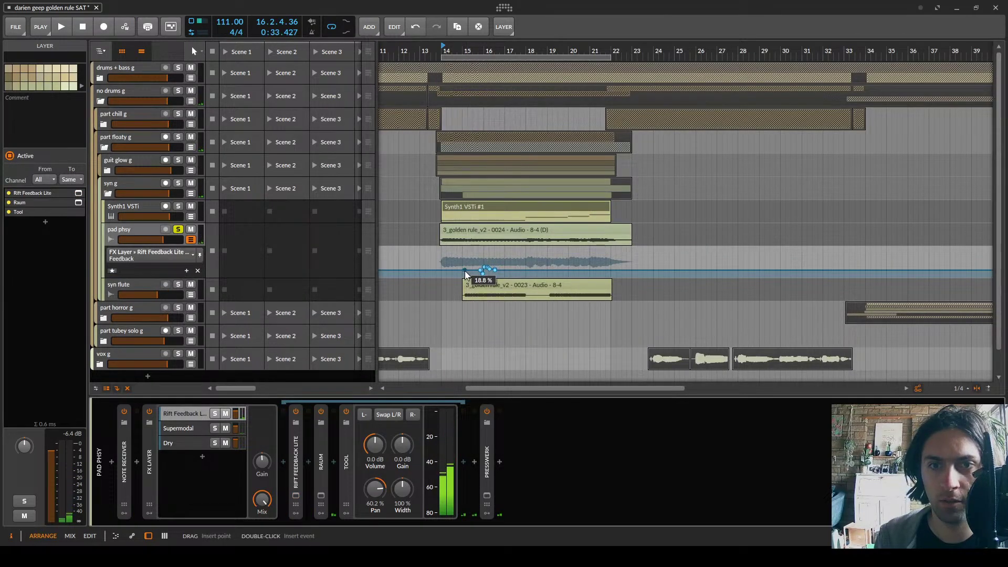
# Delete the recorded Feedback points around bar 16, unsolo pad phsy, and play from bar 14 with the automation lane enlarged
pyautogui.moveTo(471, 260); pyautogui.dragTo(502, 277)
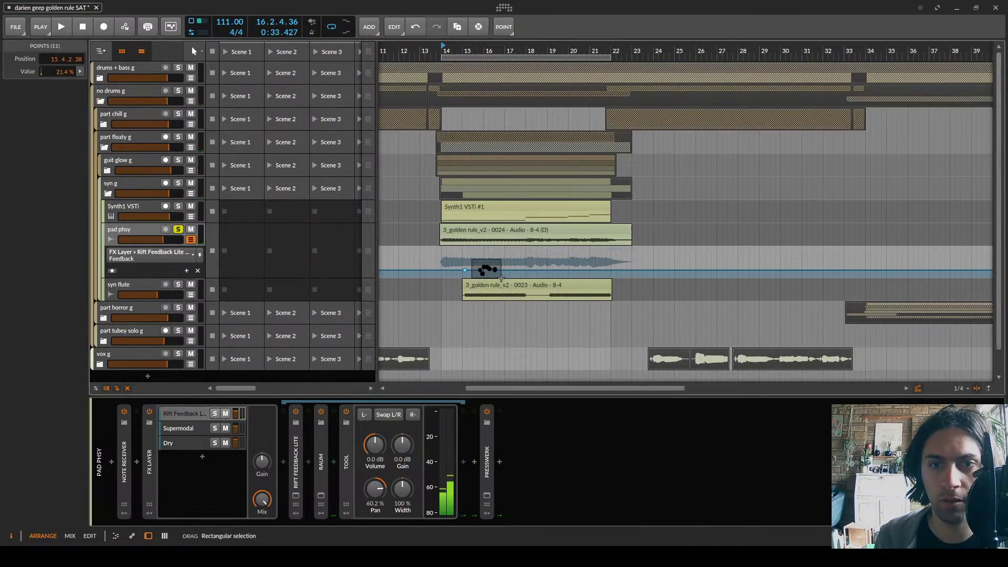
pyautogui.click(446, 254)
pyautogui.press('space')
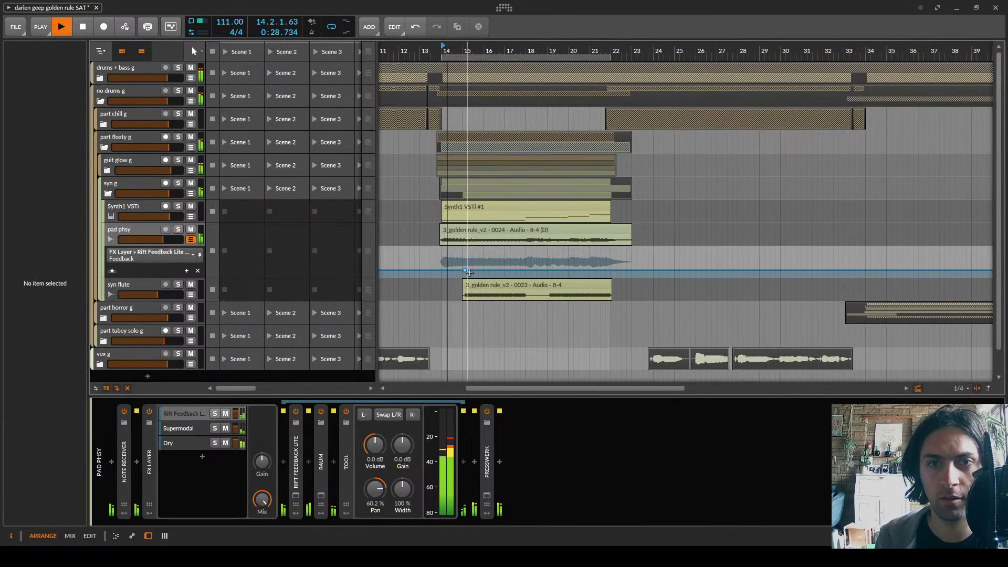
pyautogui.scroll(4, 469, 273)
pyautogui.moveTo(179, 278); pyautogui.dragTo(197, 358)
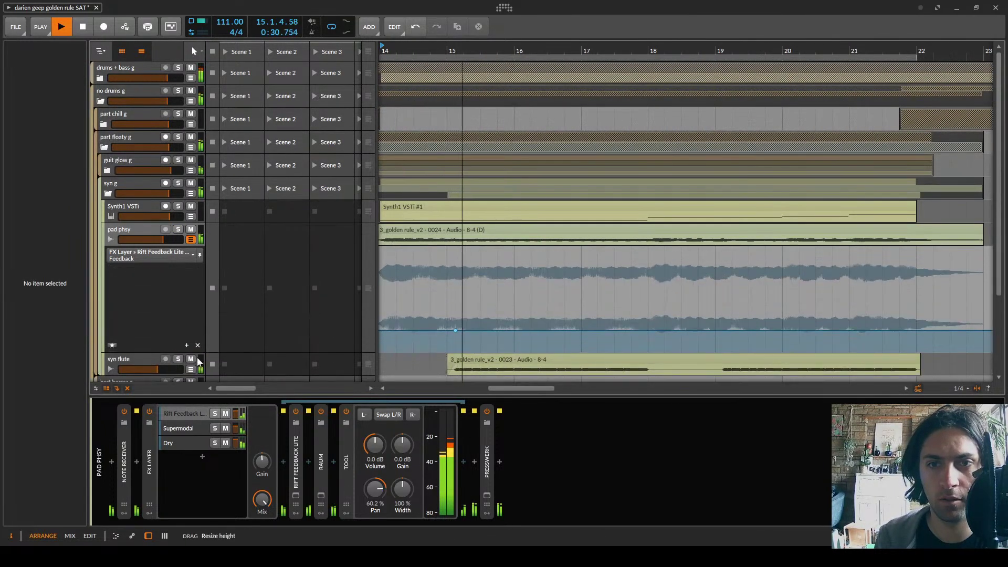
pyautogui.press('space')
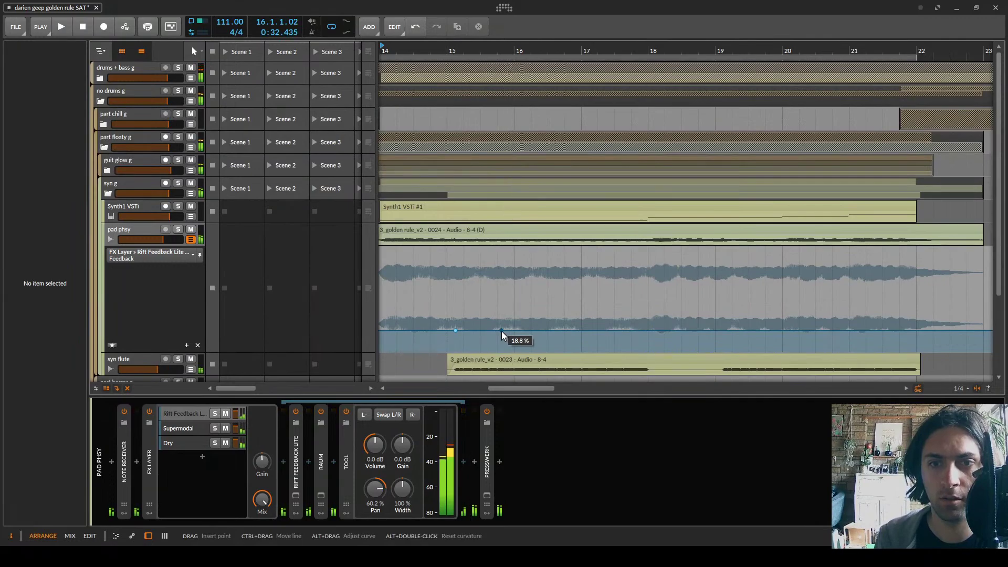
# Draw a short Feedback automation dip at bar 16, followed by a rise to 23.8% just after it
pyautogui.click(502, 331)
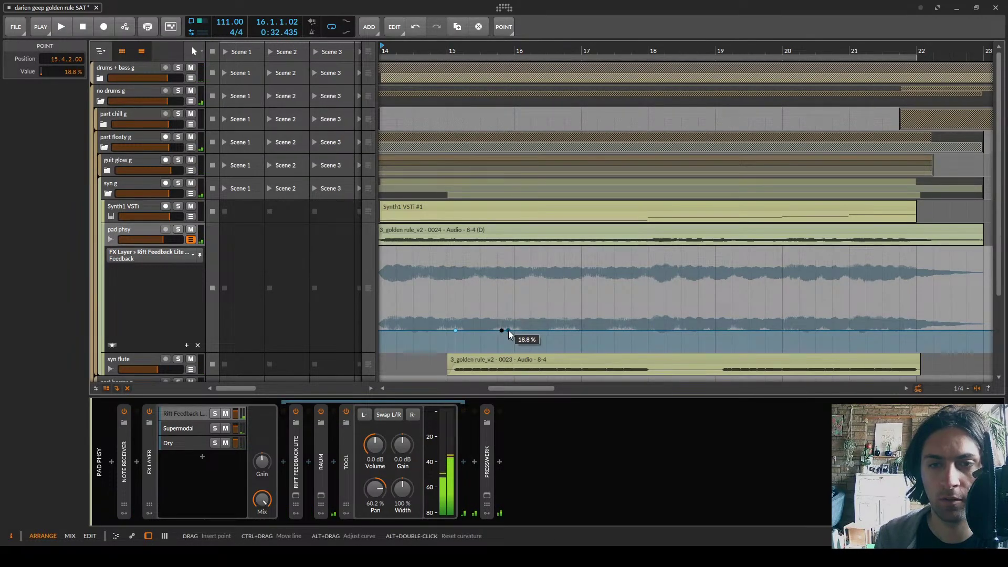
pyautogui.moveTo(508, 335)
pyautogui.mouseDown()
pyautogui.moveTo(508, 348)
pyautogui.moveTo(514, 324)
pyautogui.mouseUp()
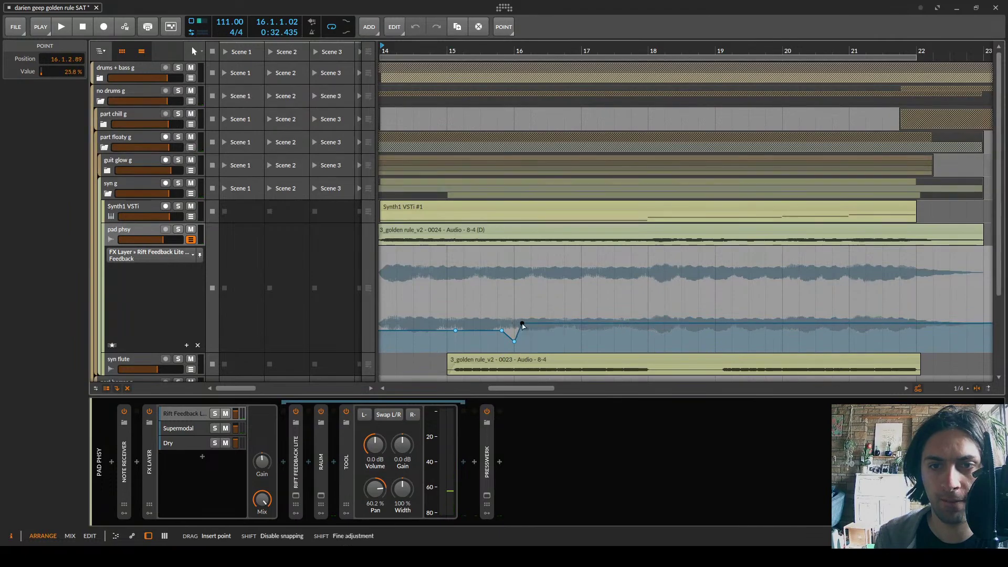
# Try to copy the Feedback automation between 15.1 and 16.2 so that it repeats from bar 16
pyautogui.press('2')
pyautogui.moveTo(446, 323); pyautogui.dragTo(533, 317)
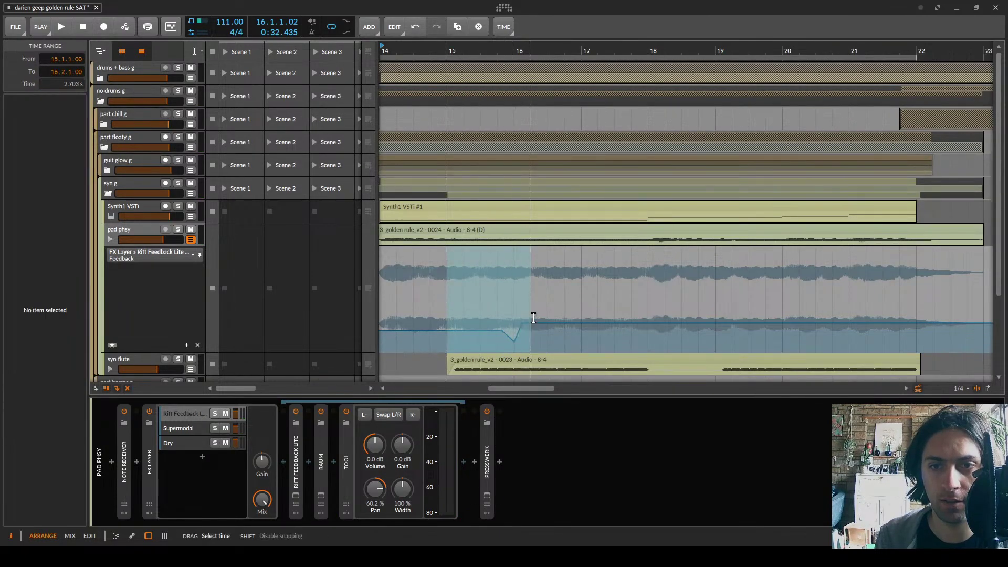
pyautogui.press('1')
pyautogui.hotkey('ctrl', 'd')
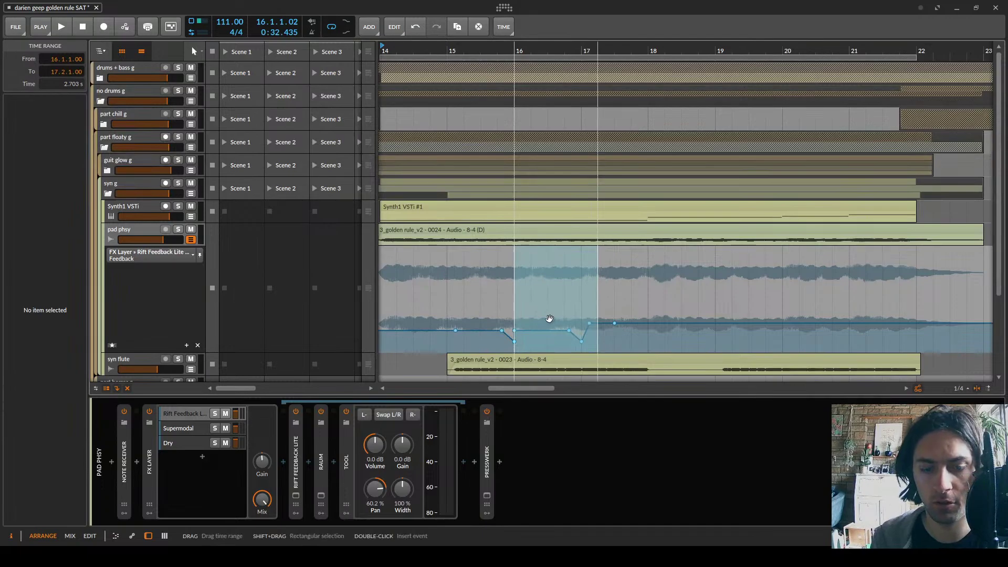
# Remove the copied Feedback curve and bring the automation back to its base level at 16.2
pyautogui.click(558, 298)
pyautogui.moveTo(550, 315); pyautogui.dragTo(529, 326)
pyautogui.press('Delete')
pyautogui.hotkey('ctrl', 'z')
# While playing from bar 14, delete the stray Feedback point just after bar 15 and lower the bar 16 point to 6.28%
pyautogui.press('space')
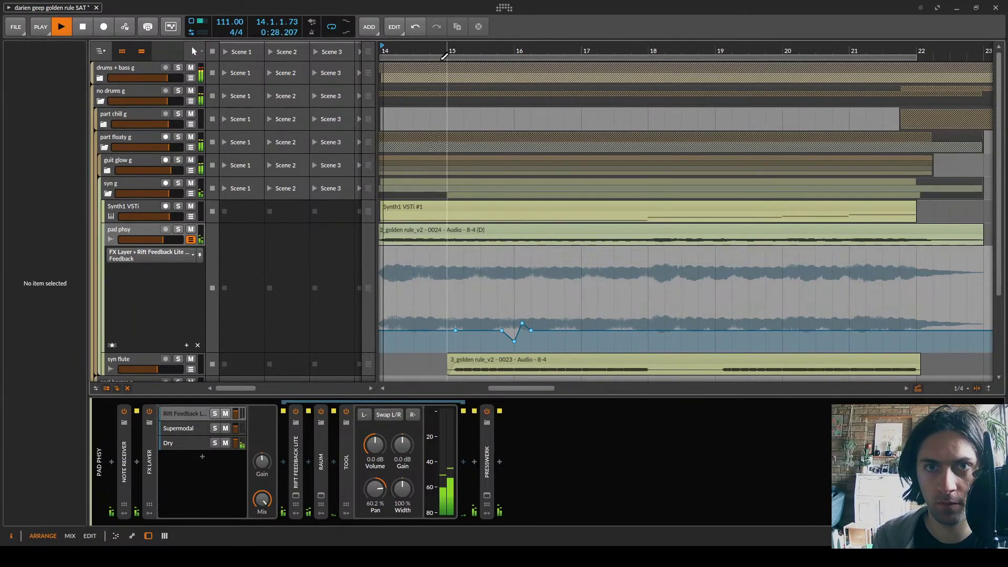
pyautogui.click(455, 330)
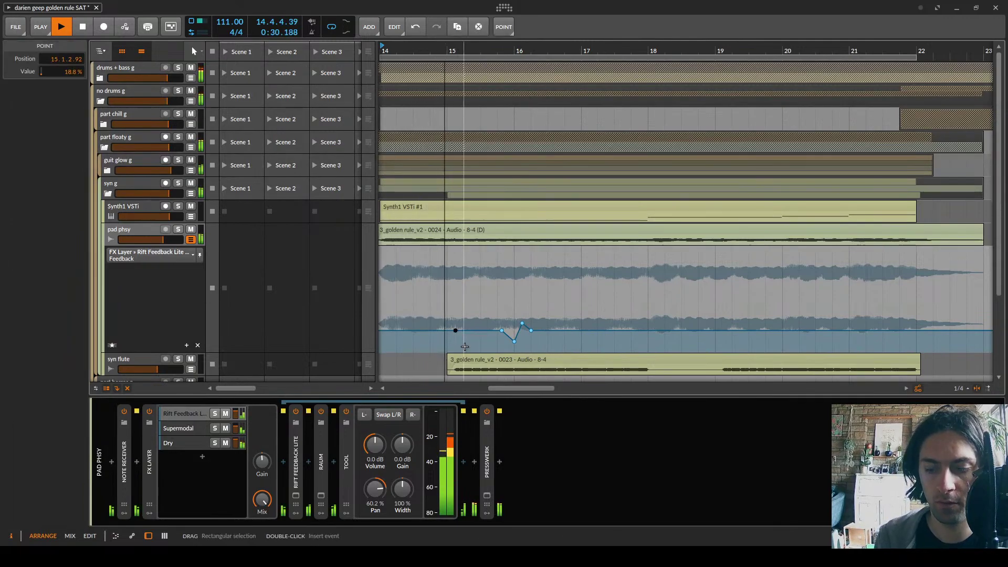
pyautogui.press('Delete')
pyautogui.moveTo(514, 341); pyautogui.dragTo(514, 342)
pyautogui.press('space')
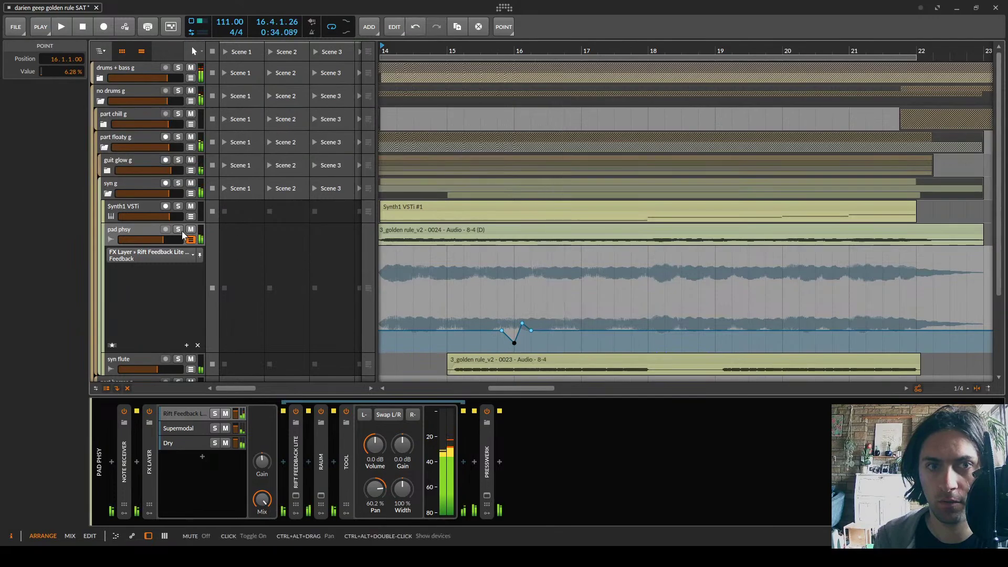
# Audition pad phsy from about 15.3, first soloed and then in the mix, setting the bar 16 Feedback point to 7.17%
pyautogui.click(178, 229)
pyautogui.click(482, 86)
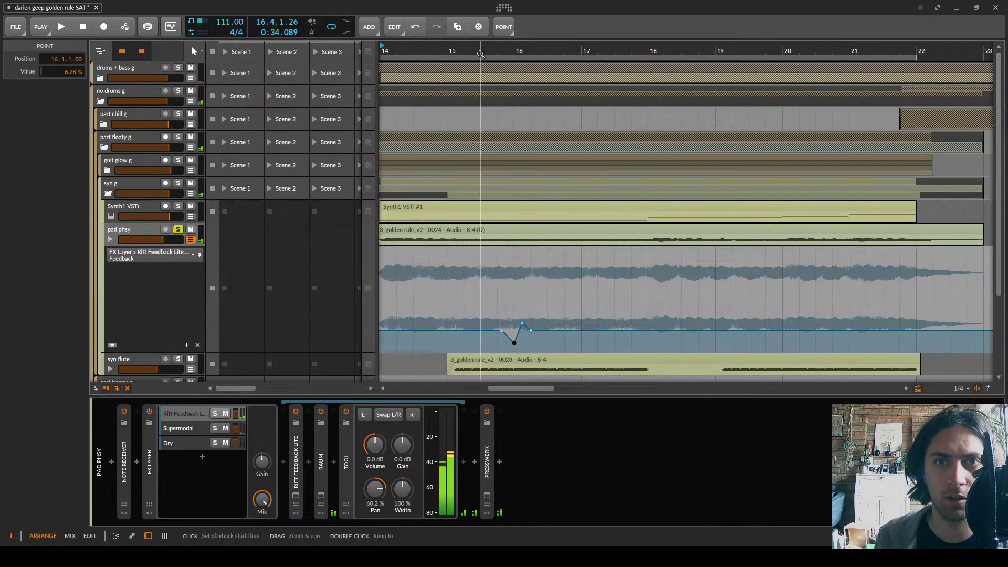
pyautogui.press('space')
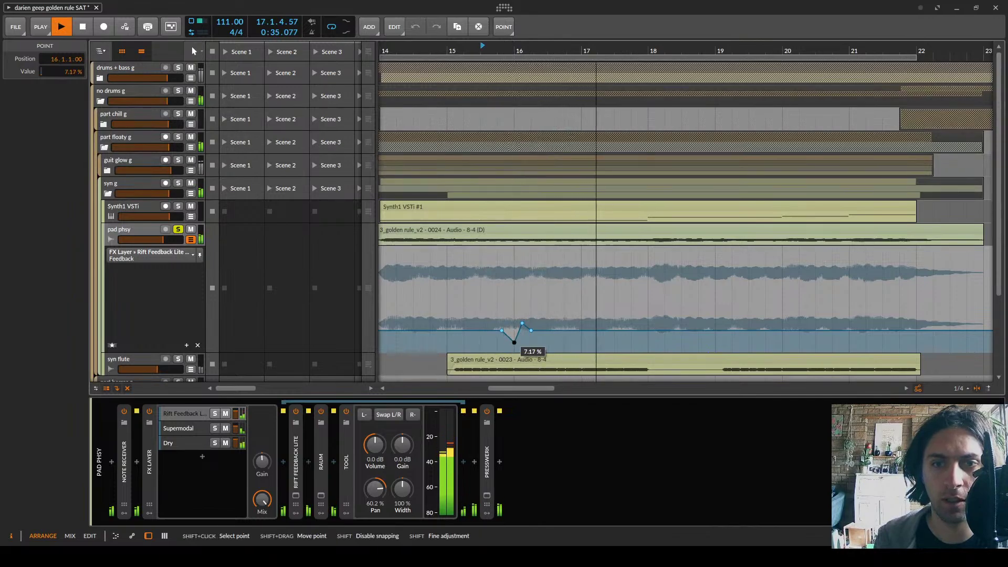
pyautogui.press('space')
pyautogui.press('space')
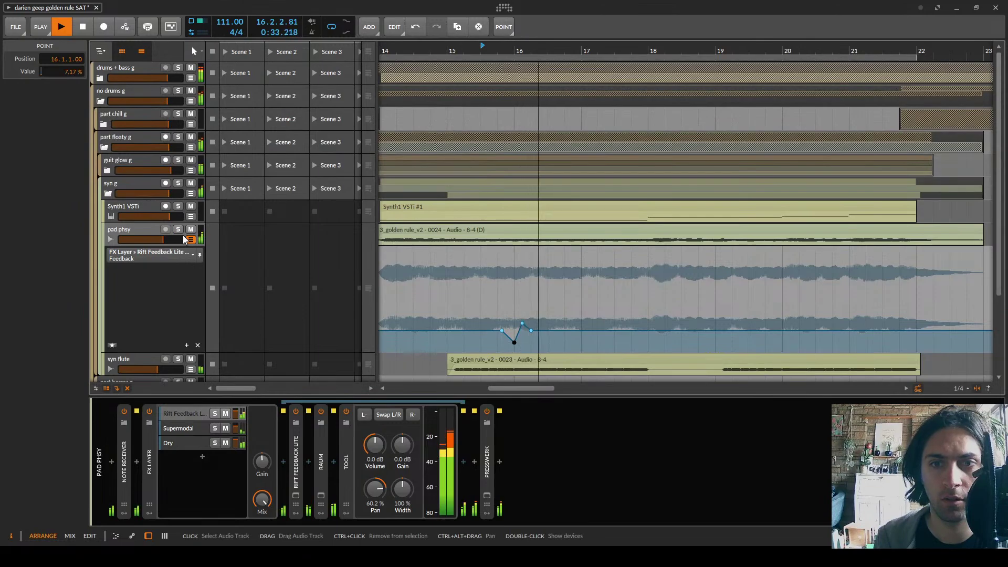
pyautogui.press('space')
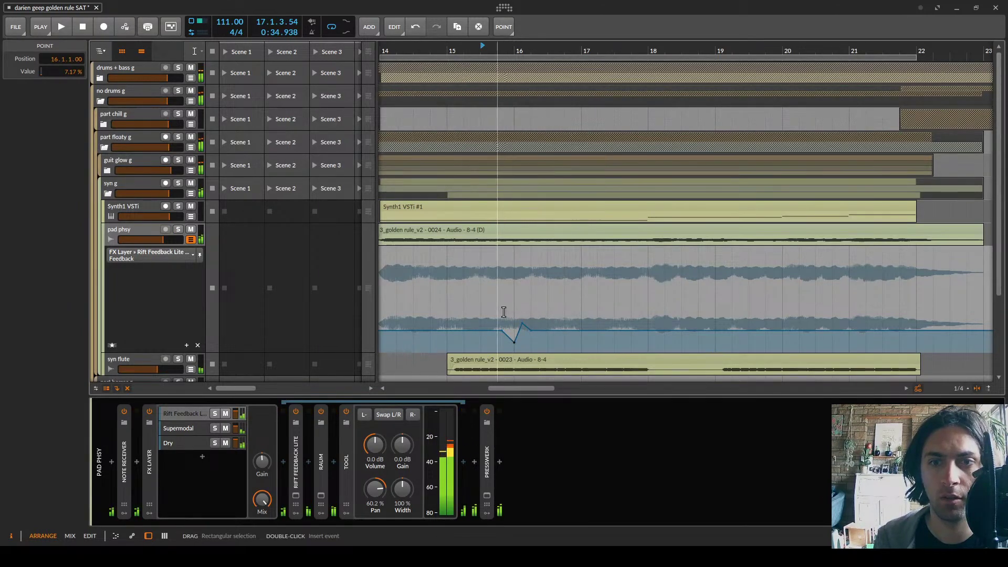
# Duplicate the Feedback dip one bar on to bar 17 and delete the original four points at bar 16
pyautogui.press('2')
pyautogui.moveTo(451, 310); pyautogui.dragTo(560, 306)
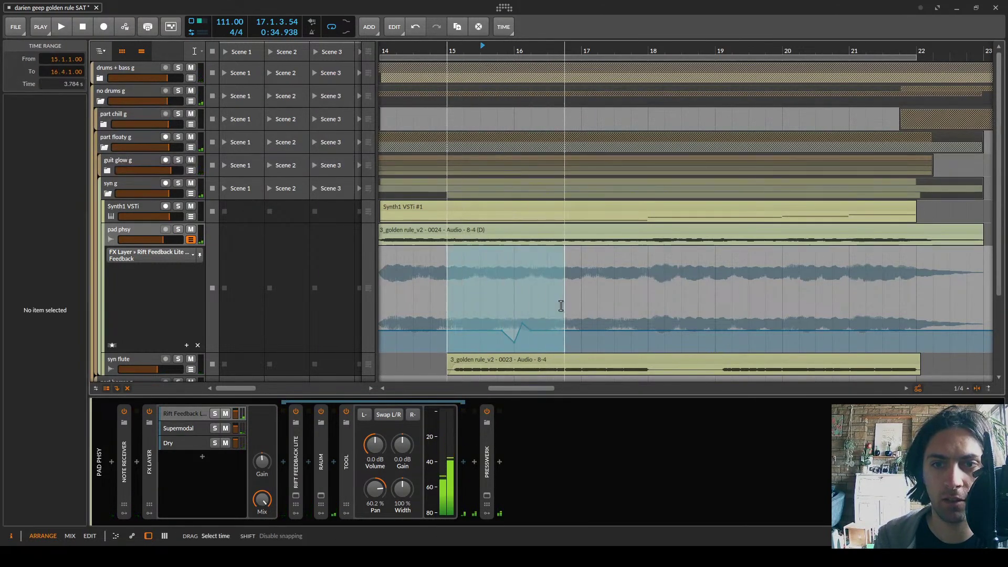
pyautogui.click(540, 307)
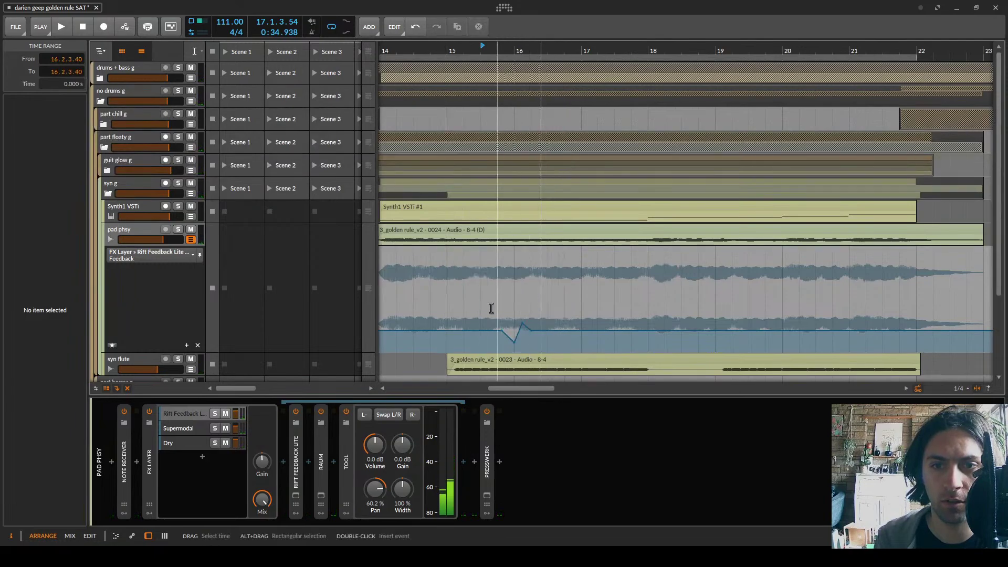
pyautogui.moveTo(500, 307); pyautogui.dragTo(480, 343)
pyautogui.hotkey('ctrl', 'd')
pyautogui.click(541, 306)
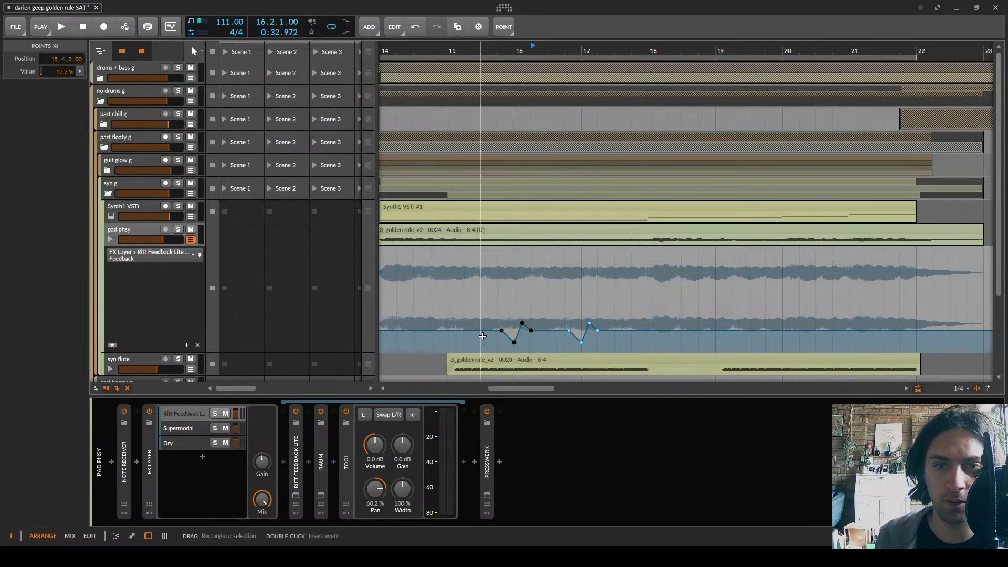
pyautogui.press('Delete')
# Play the full mix from bar 15 to check the Feedback dip at bar 17
pyautogui.click(449, 50)
pyautogui.press('space')
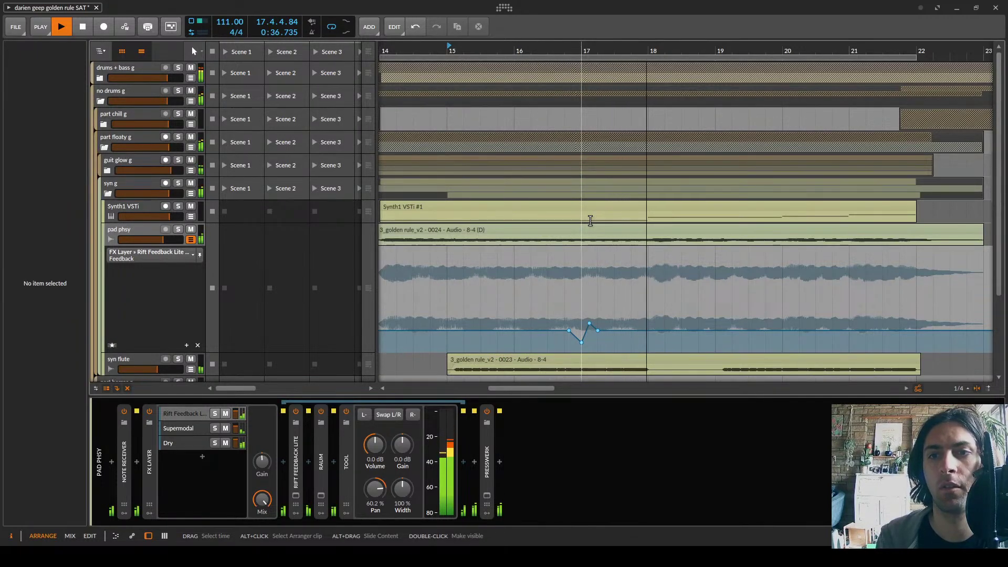
pyautogui.press('space')
# Solo pad phsy, play from 16.3, and set the bar 17 Feedback dip to 3.83% and the peak after it to 27.3%
pyautogui.click(549, 50)
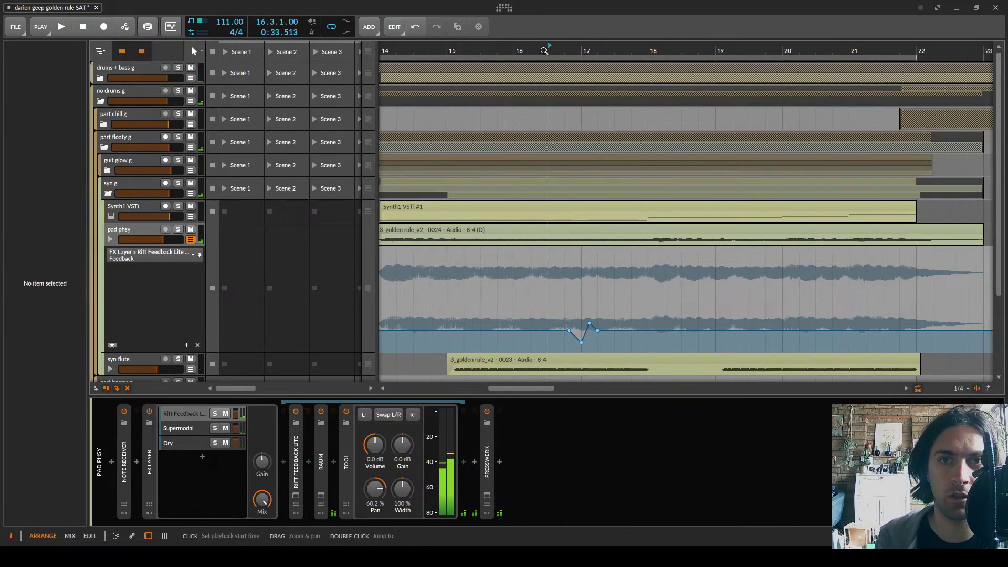
pyautogui.click(179, 229)
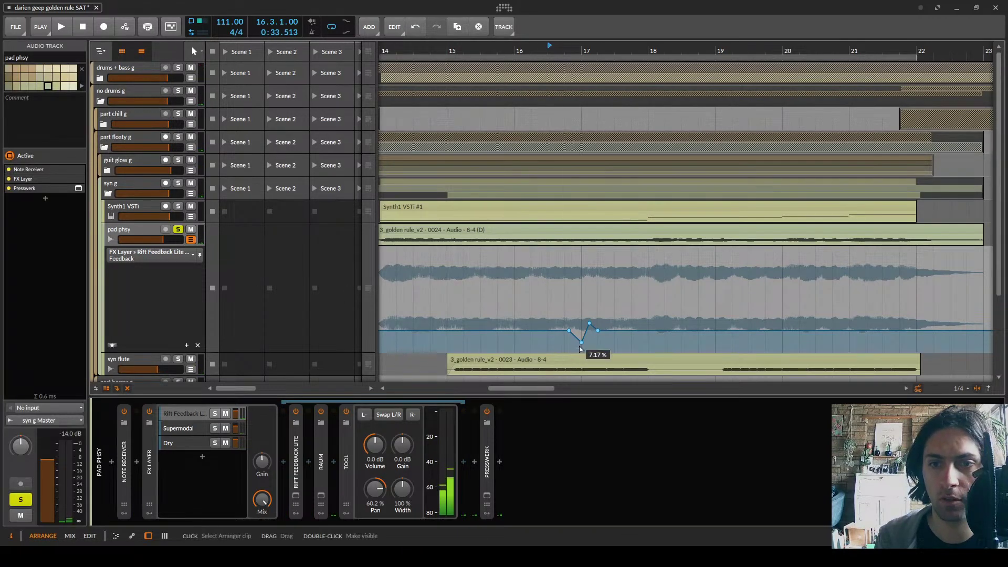
pyautogui.moveTo(581, 341)
pyautogui.mouseDown()
pyautogui.moveTo(582, 353)
pyautogui.moveTo(581, 330)
pyautogui.moveTo(581, 345)
pyautogui.mouseUp()
pyautogui.press('space')
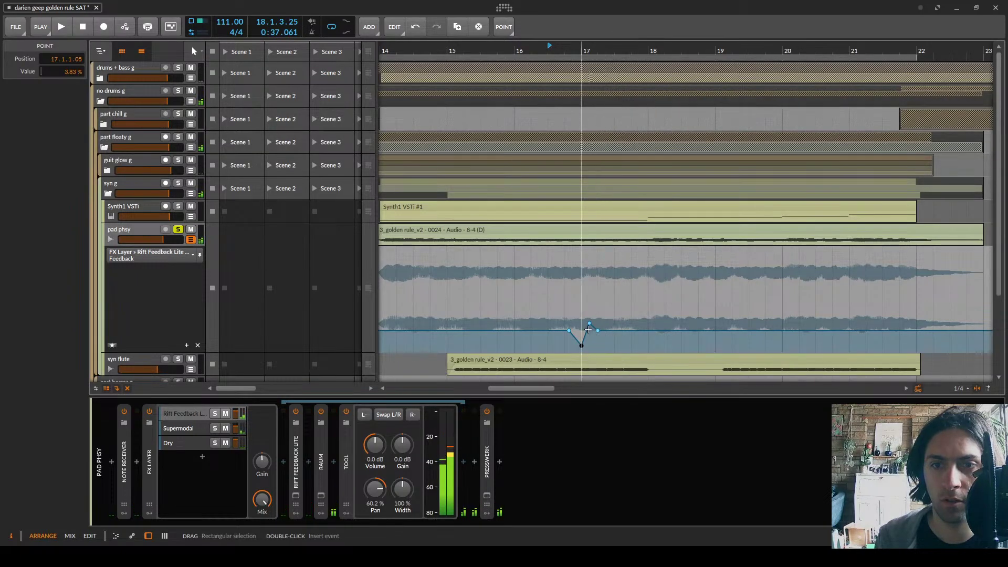
pyautogui.click(589, 322)
pyautogui.moveTo(588, 321); pyautogui.dragTo(589, 321)
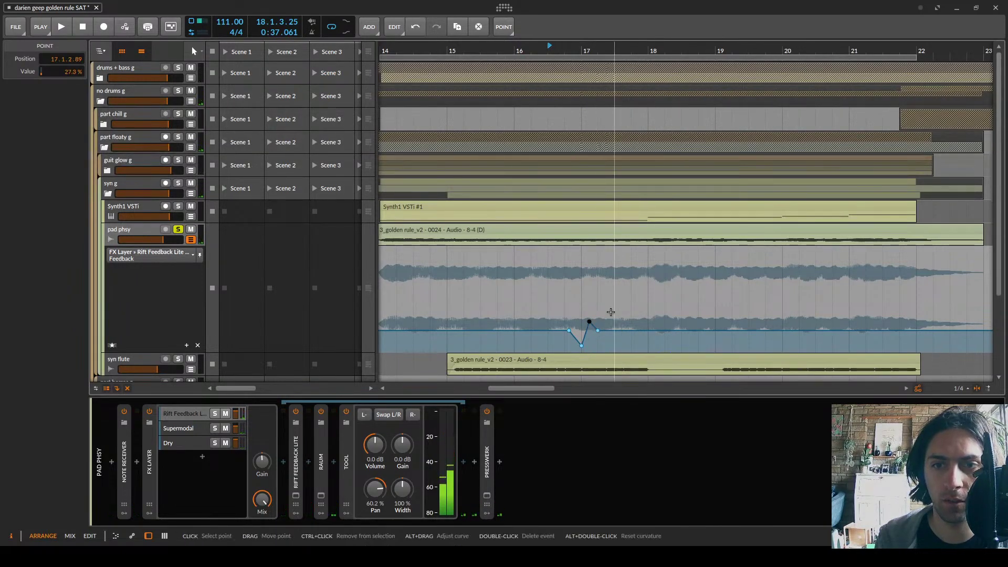
# Open Supermodal from the second FX layer, record a Decay automation move during playback from 17.3, and close the plug-in window
pyautogui.click(181, 428)
pyautogui.click(295, 495)
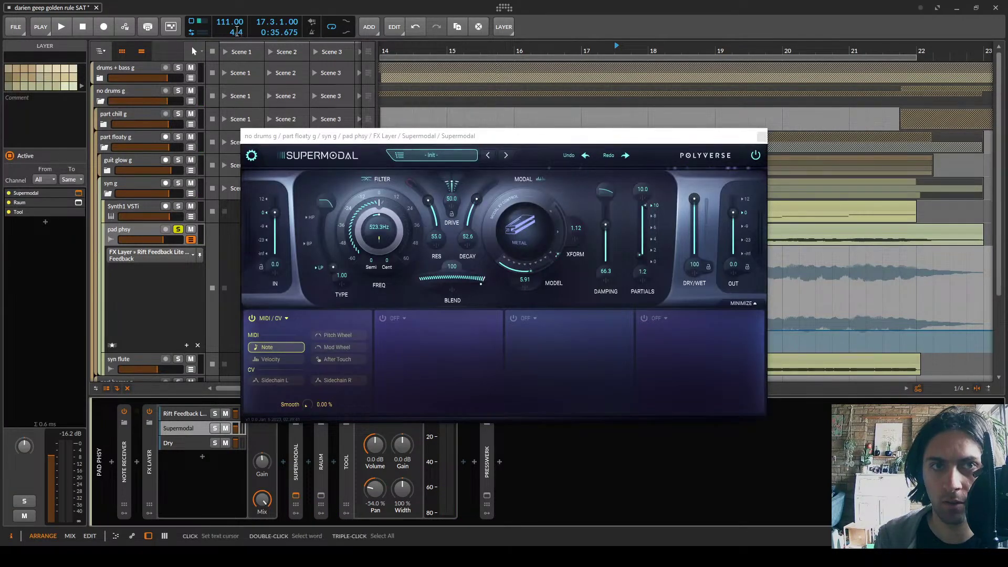
pyautogui.click(128, 30)
pyautogui.press('space')
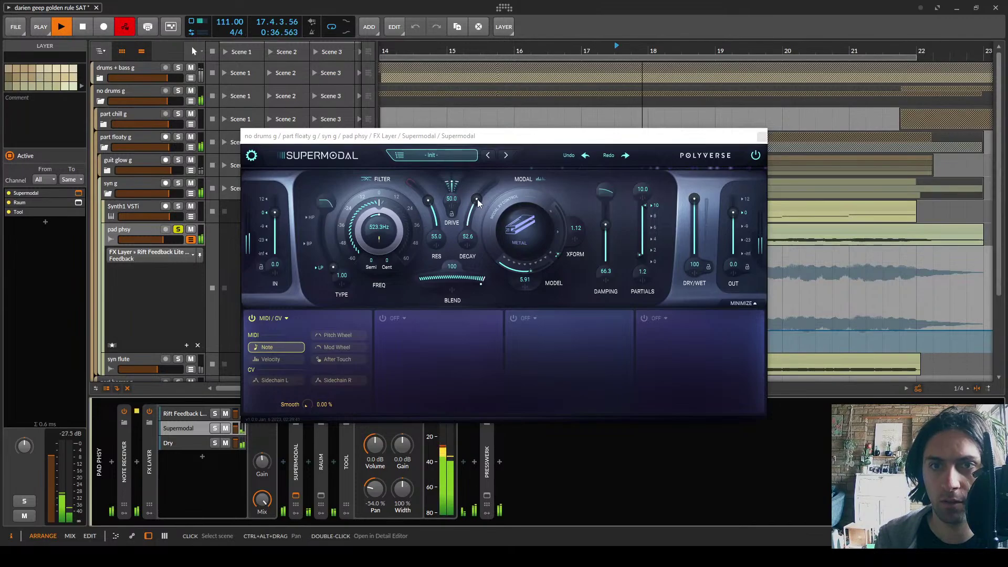
pyautogui.moveTo(477, 200)
pyautogui.mouseDown()
pyautogui.moveTo(482, 190)
pyautogui.moveTo(482, 200)
pyautogui.mouseUp()
pyautogui.press('space')
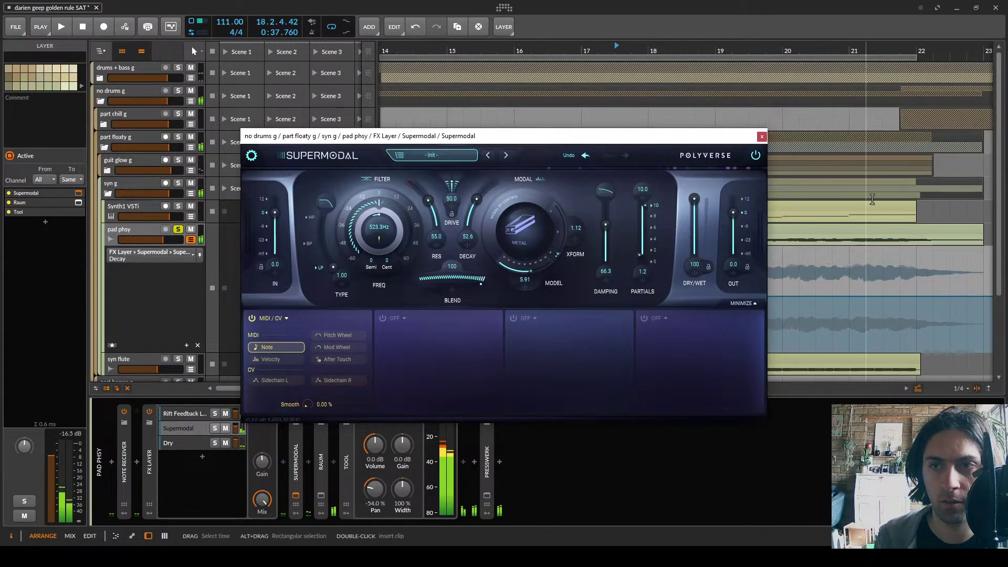
pyautogui.click(761, 137)
# Draw a Decay rise from 52.6% just before bar 18 to 92.1% at bar 18, deleting the recorded spike
pyautogui.press('space')
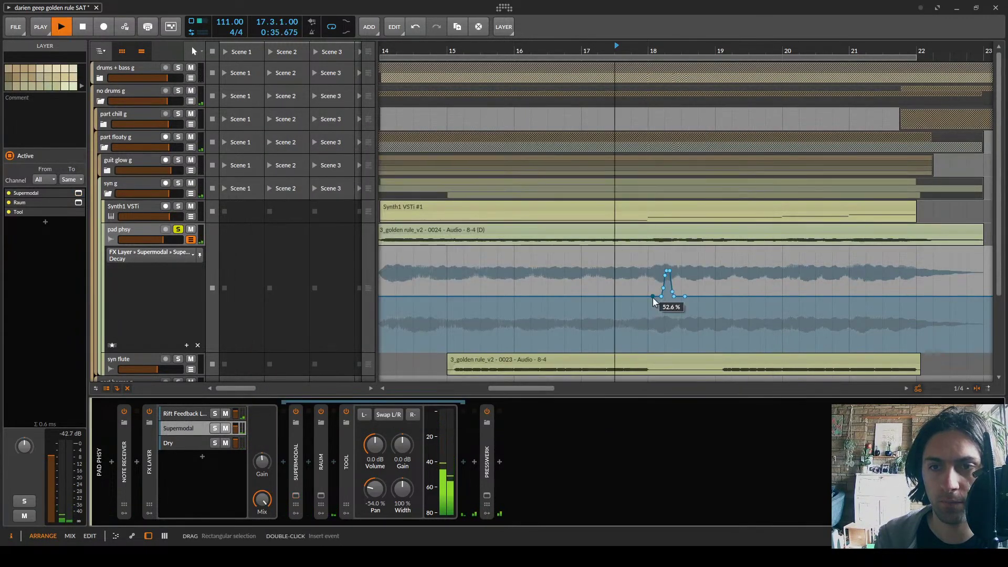
pyautogui.press('space')
pyautogui.moveTo(646, 296); pyautogui.dragTo(640, 296)
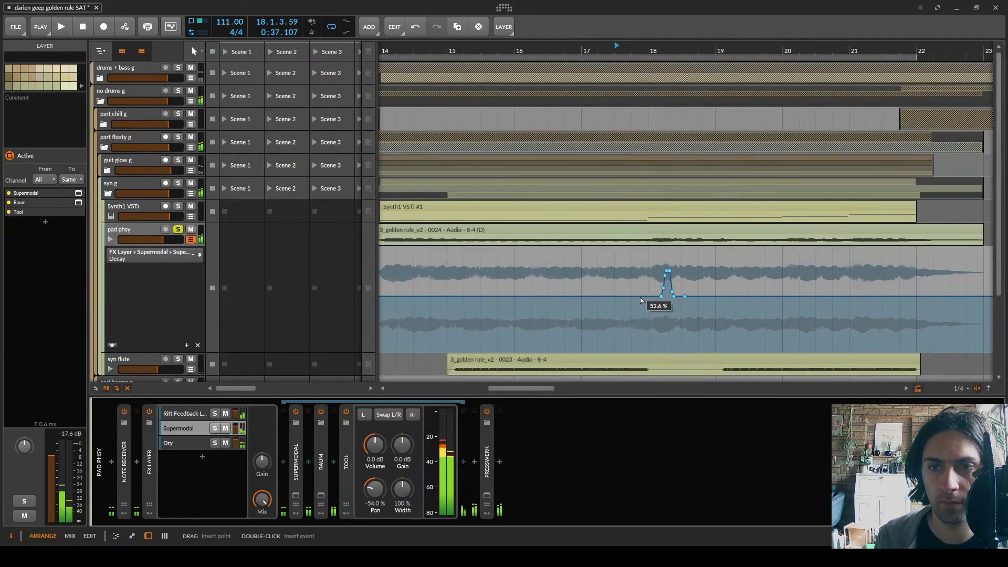
pyautogui.click(647, 296)
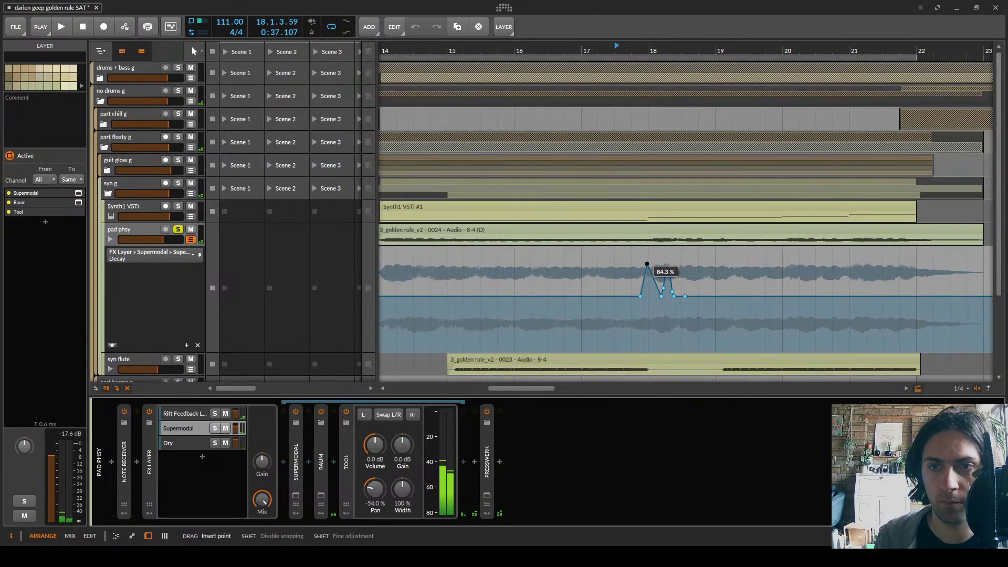
pyautogui.moveTo(649, 256); pyautogui.dragTo(668, 299)
pyautogui.press('Delete')
# Clear the leftover Decay points after the bar 18 peak so the curve returns to its base level at 18.2
pyautogui.click(630, 285)
pyautogui.press('2')
pyautogui.hotkey('ctrl', 'd')
pyautogui.click(702, 246)
pyautogui.press('Delete')
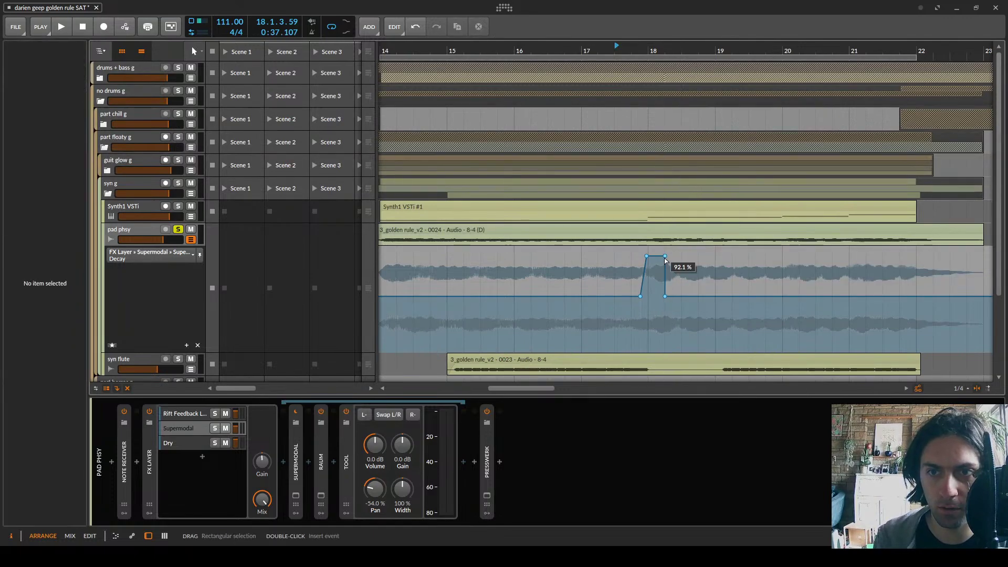
# Shape a Decay dip after the bar 18 peak, placing its point at 37.5% just before 18.2
pyautogui.moveTo(665, 258); pyautogui.dragTo(664, 304)
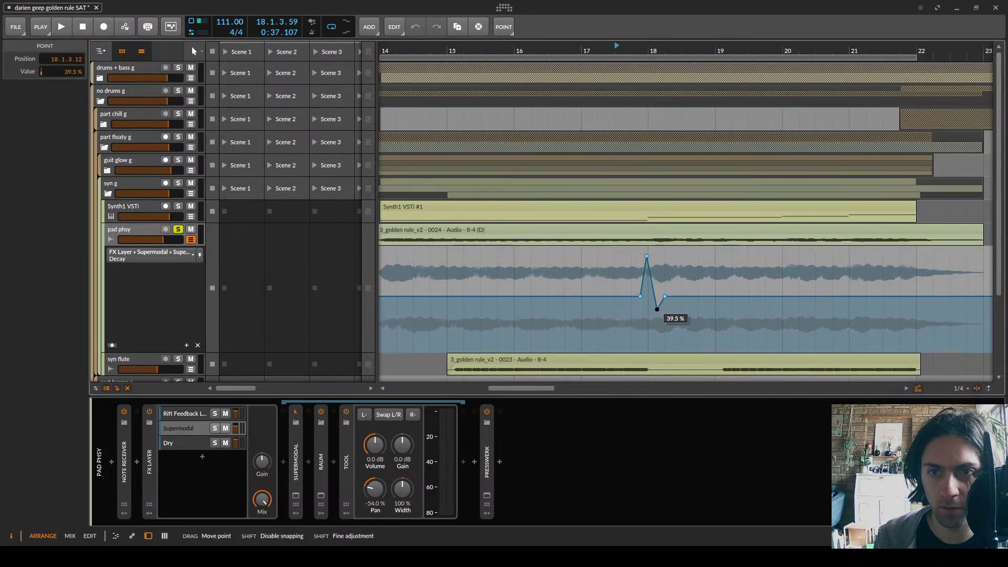
pyautogui.press('space')
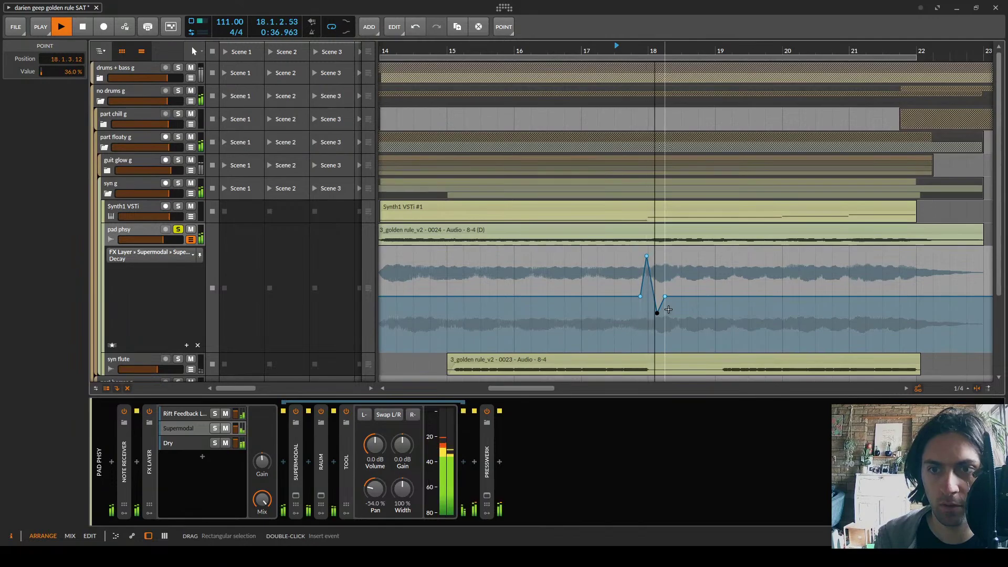
pyautogui.moveTo(667, 308); pyautogui.dragTo(672, 306)
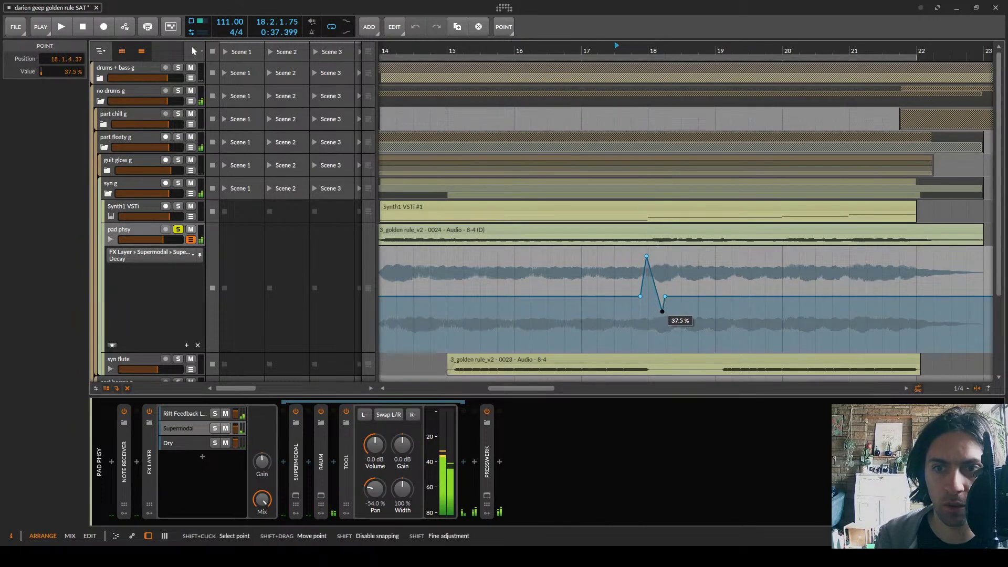
# Raise the bar 18 Decay peak to 100% and play it with the Supermodal layer soloed
pyautogui.moveTo(647, 260); pyautogui.dragTo(646, 248)
pyautogui.press('space')
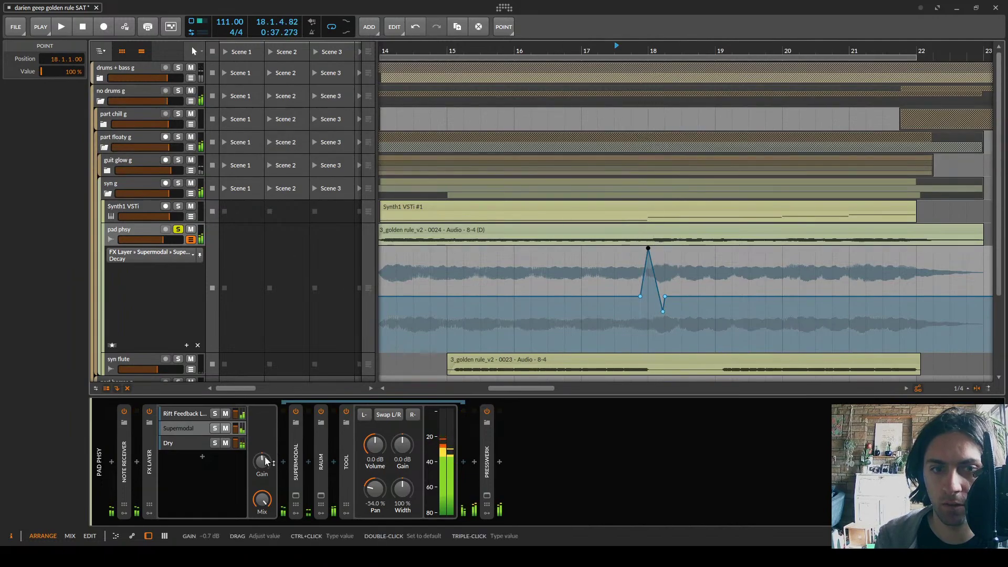
pyautogui.click(215, 428)
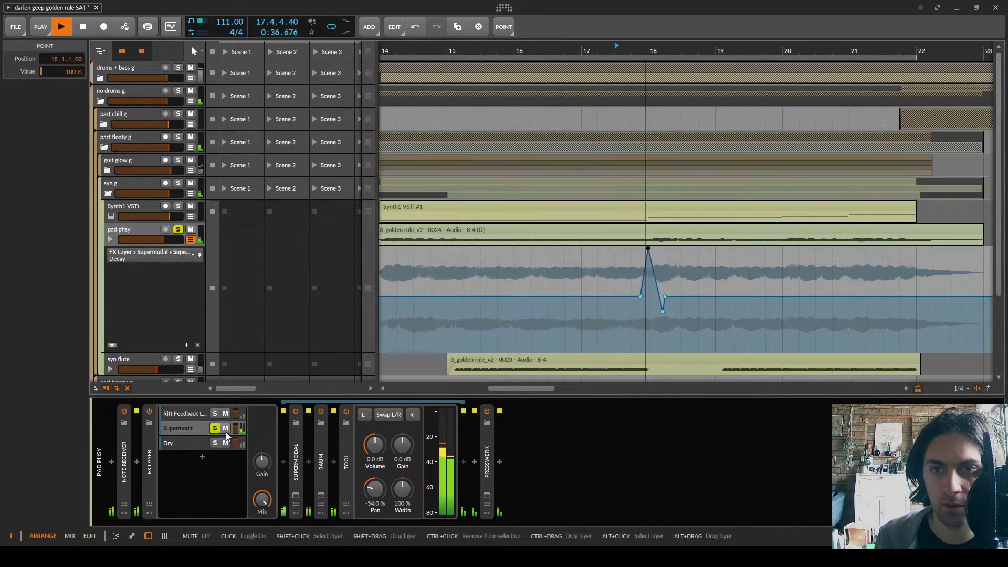
# Inspect the Supermodal plug-in's Decay setting and play the section around bar 18 again
pyautogui.press('space')
pyautogui.click(296, 495)
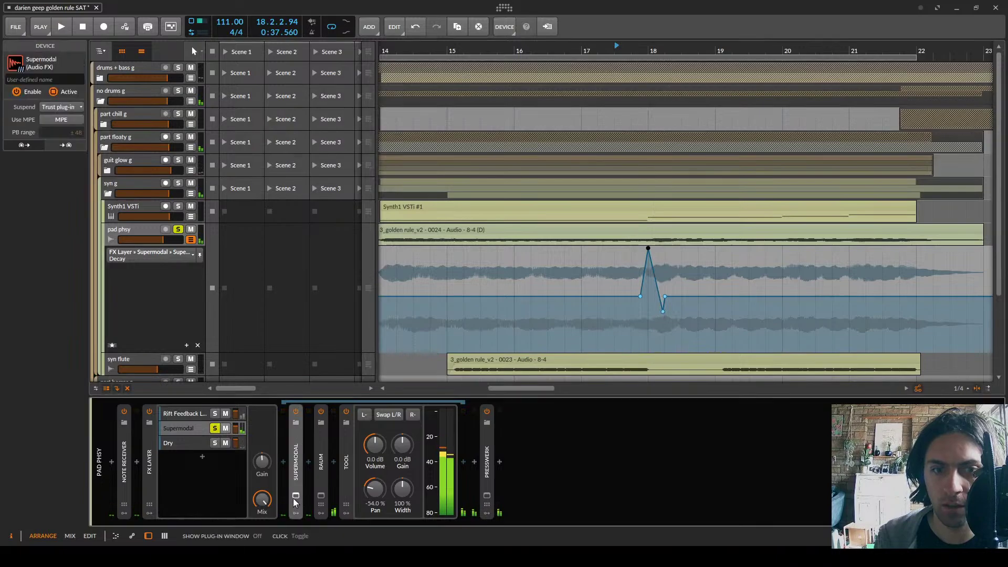
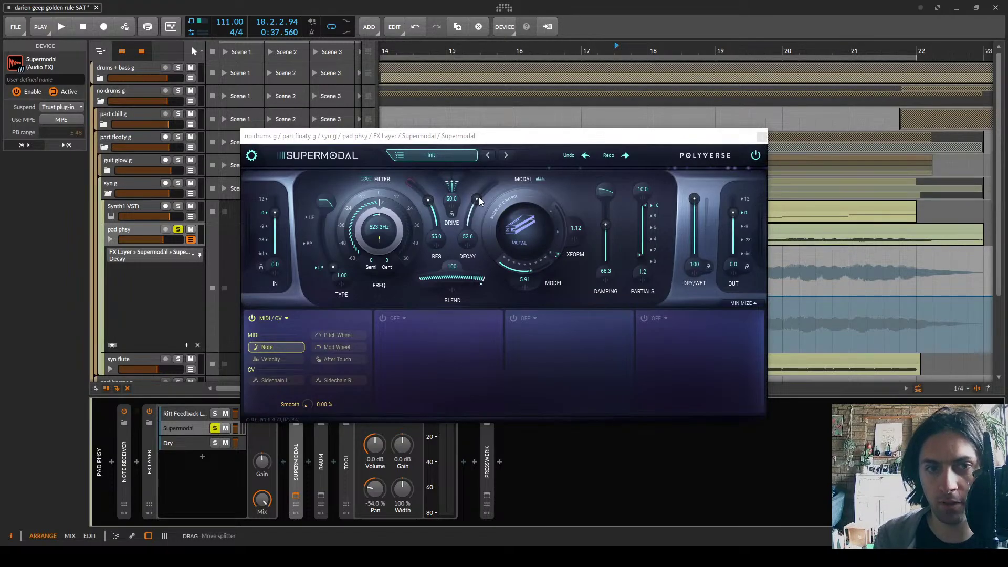
pyautogui.click(761, 136)
pyautogui.press('space')
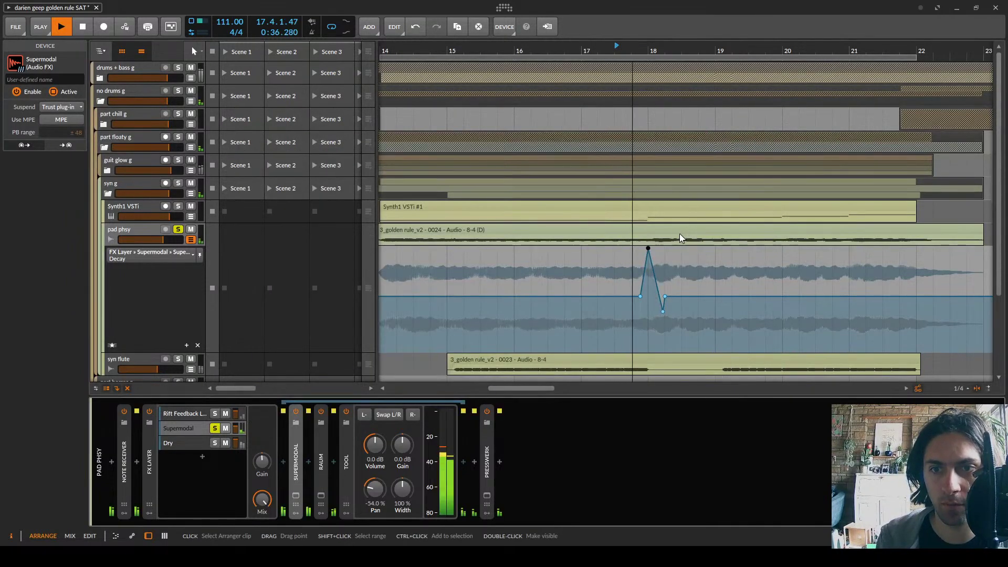
# Bend the Decay segment falling from the bar 18 peak into an upward-bulging curve and play it back
pyautogui.press('space')
pyautogui.moveTo(656, 283); pyautogui.dragTo(660, 265)
pyautogui.press('space')
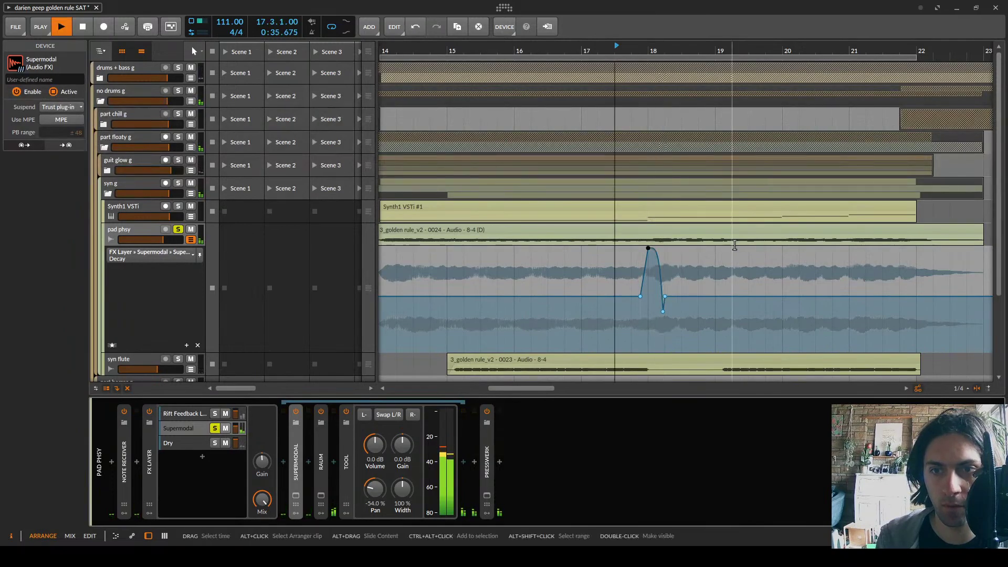
pyautogui.press('space')
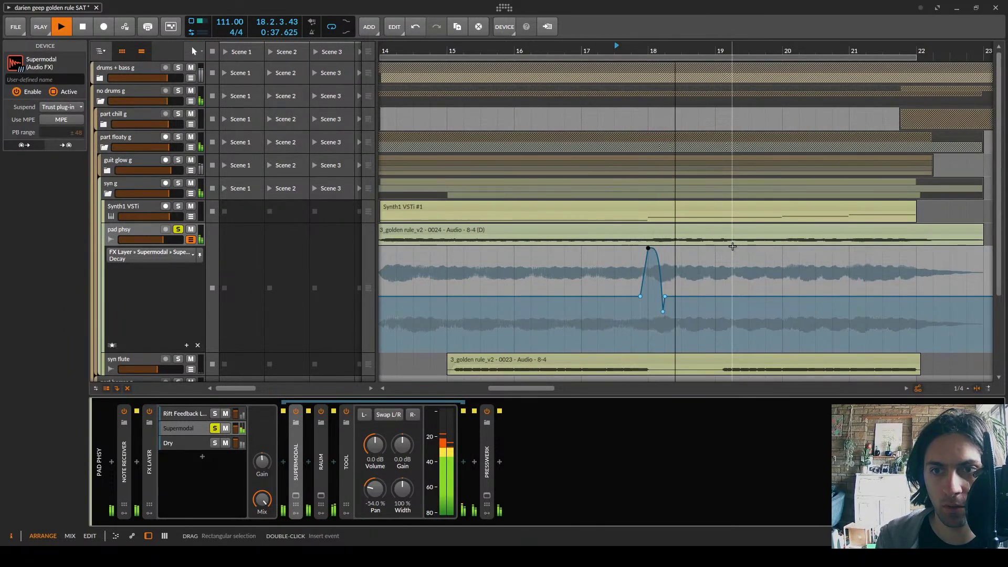
pyautogui.press('space')
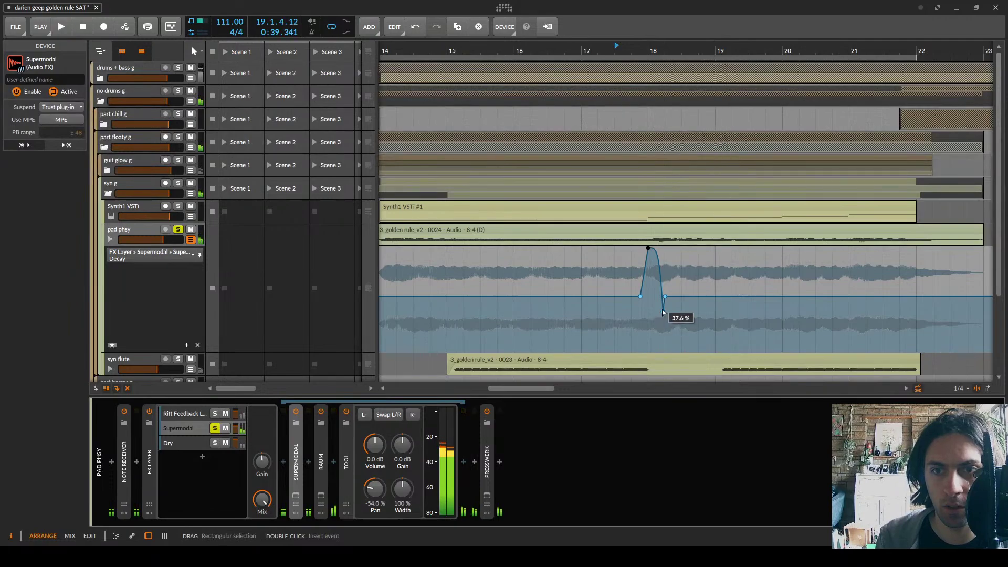
# Try the Decay dip just before 18.2 at 20.6%, then delete that point and play the resulting curve
pyautogui.moveTo(663, 313); pyautogui.dragTo(662, 326)
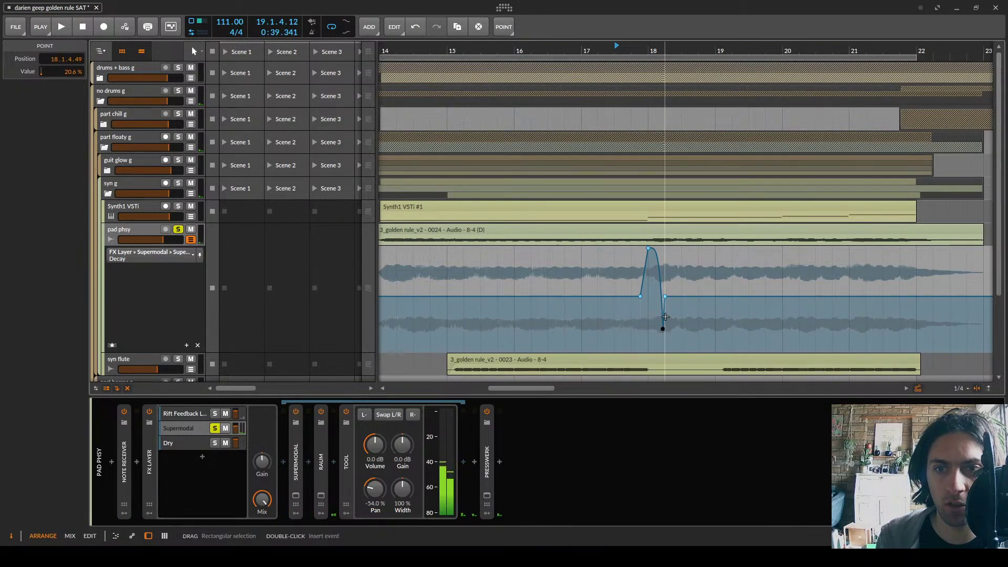
pyautogui.scroll(5, 664, 314)
pyautogui.moveTo(645, 321); pyautogui.dragTo(667, 354)
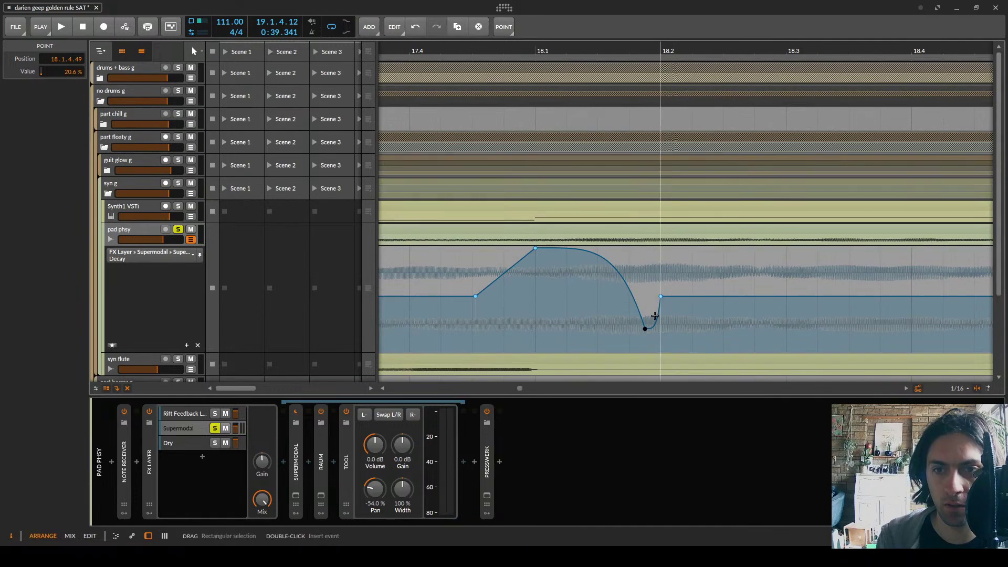
pyautogui.press('space')
pyautogui.press('Delete')
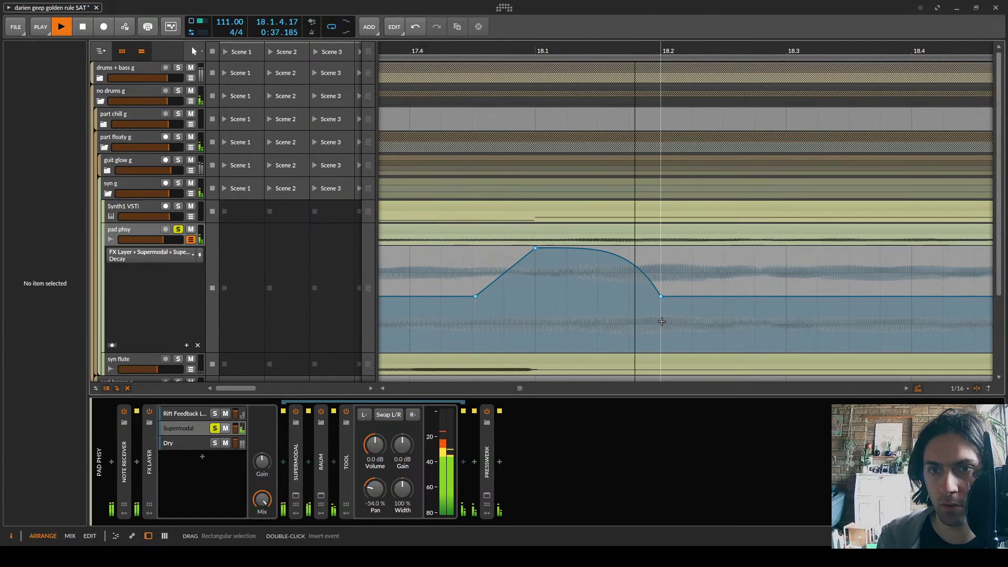
pyautogui.press('space')
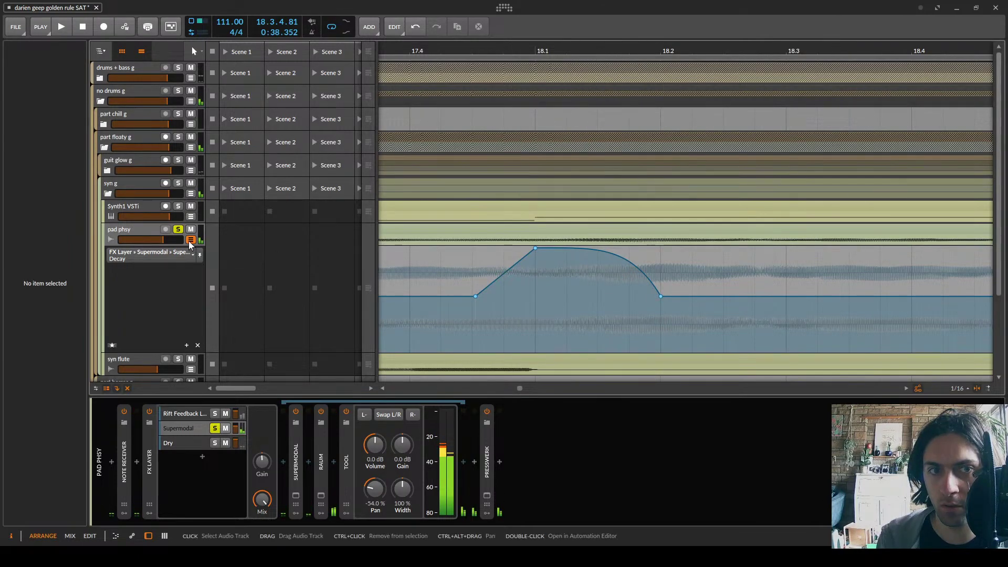
# Unsolo the Supermodal layer, play it with the full mix, and hide the pad phsy automation lane
pyautogui.click(216, 428)
pyautogui.press('space')
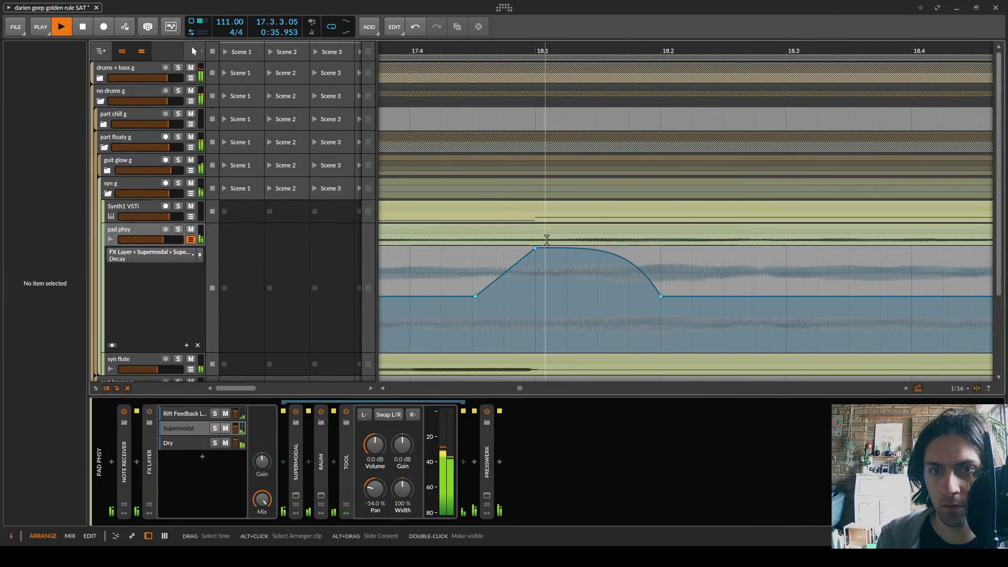
pyautogui.scroll(-5, 642, 246)
pyautogui.scroll(-3, 640, 242)
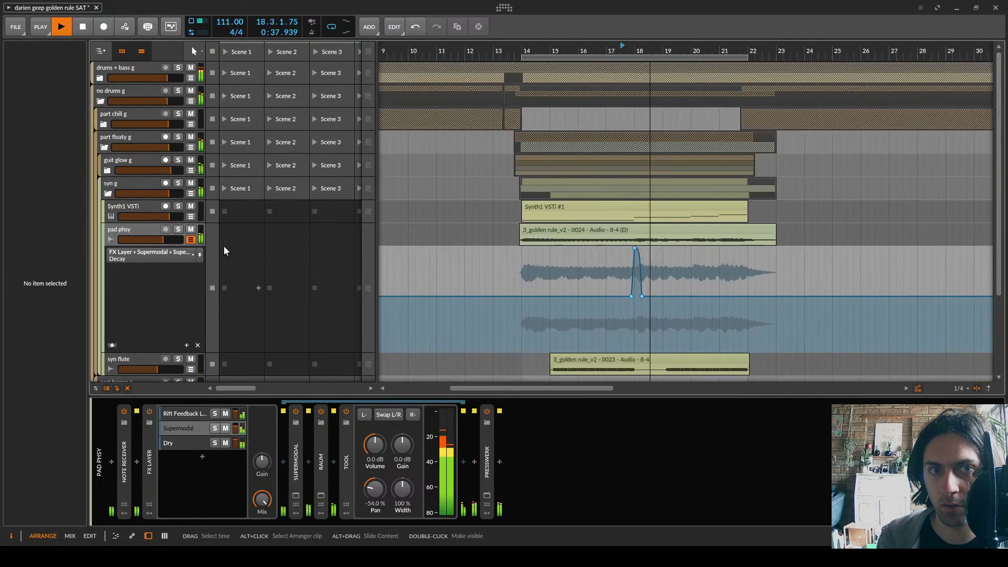
pyautogui.click(191, 239)
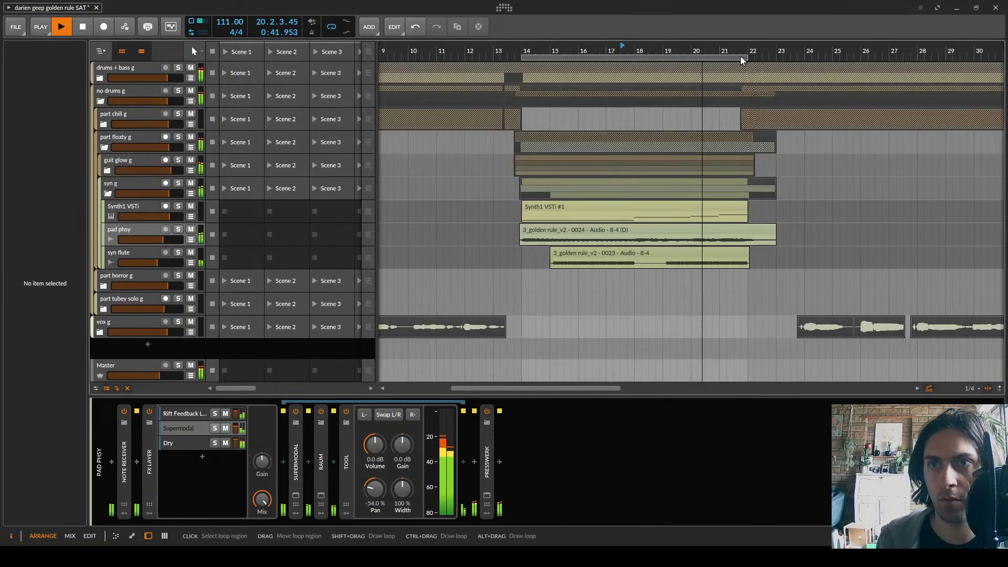
# Lower the pad phsy track's volume slightly during playback and fold away the FX Layer's contents
pyautogui.click(163, 245)
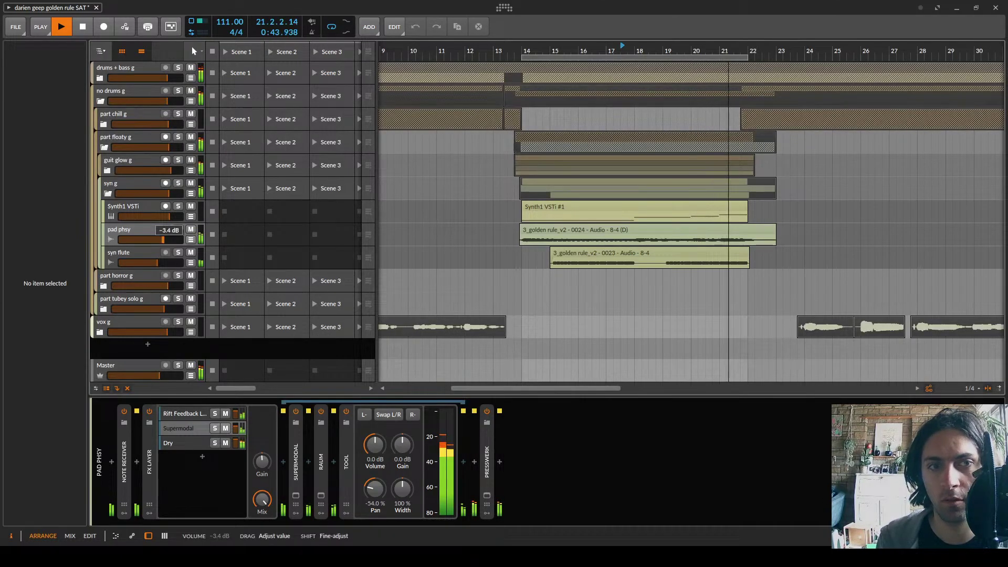
pyautogui.moveTo(161, 239); pyautogui.dragTo(161, 240)
pyautogui.doubleClick(149, 475)
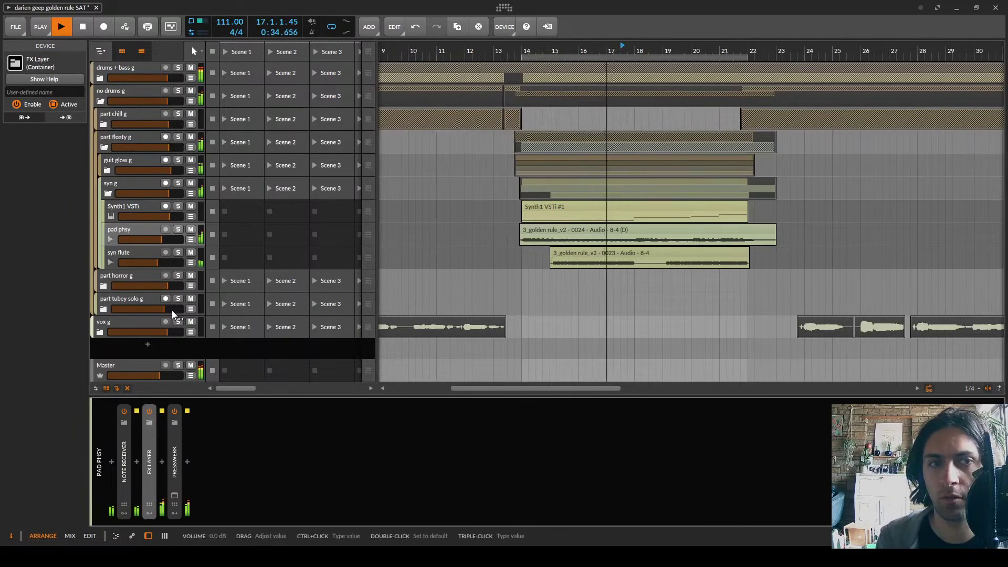
pyautogui.moveTo(166, 241); pyautogui.dragTo(162, 242)
pyautogui.press('space')
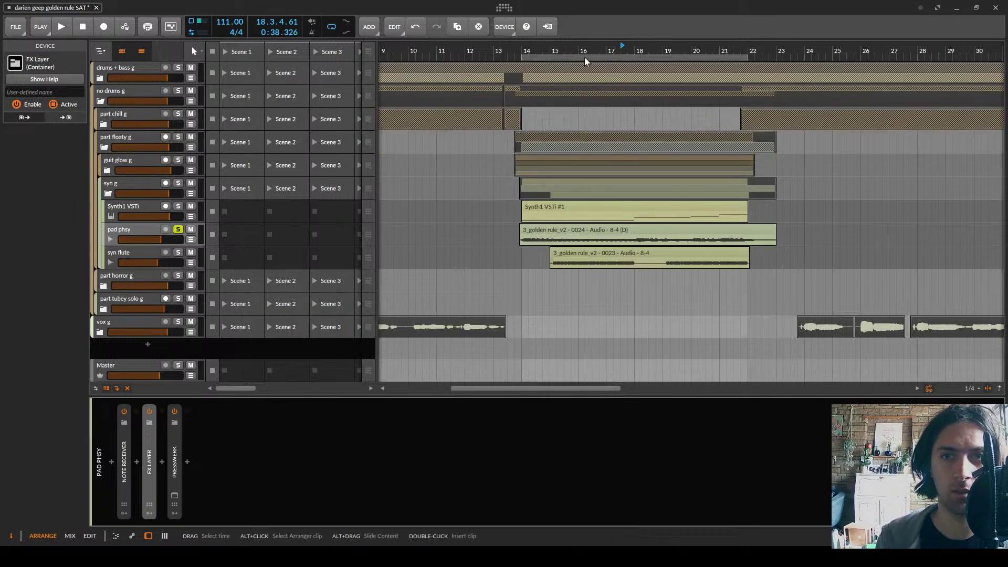
# Play the soloed pad phsy track and show the Rift Feedback Lite Feedback automation in its lane
pyautogui.press('space')
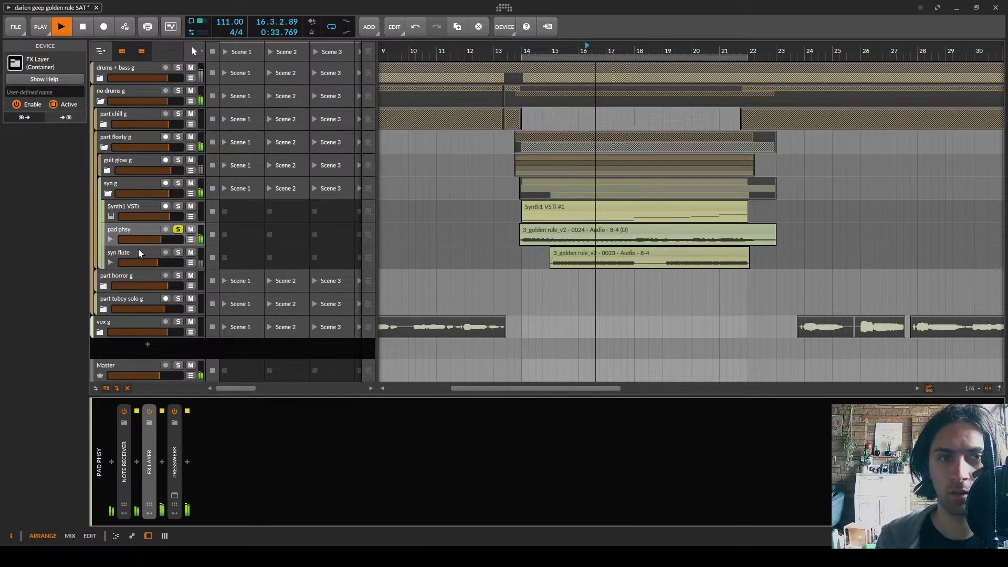
pyautogui.click(191, 239)
pyautogui.press('space')
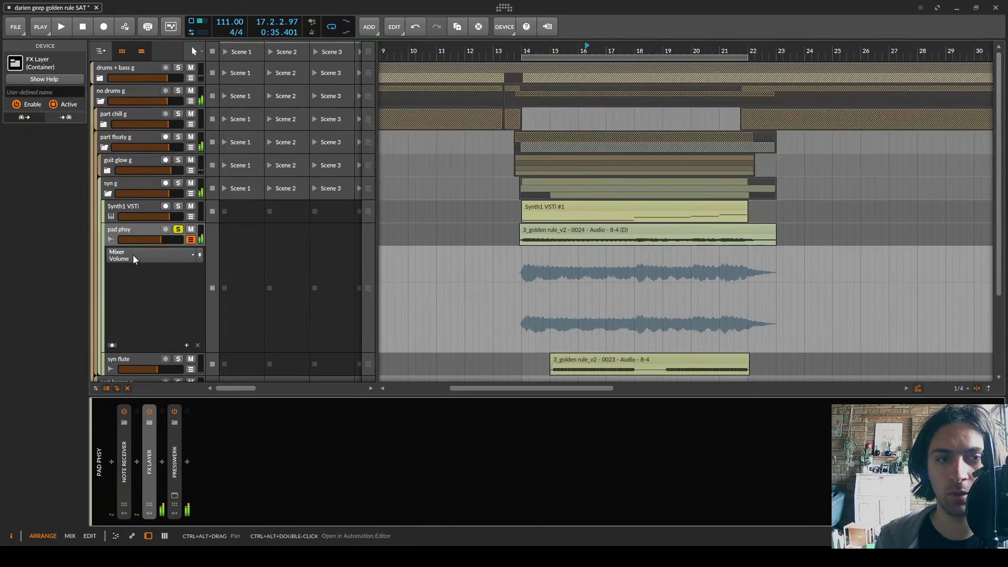
pyautogui.doubleClick(152, 461)
pyautogui.click(187, 413)
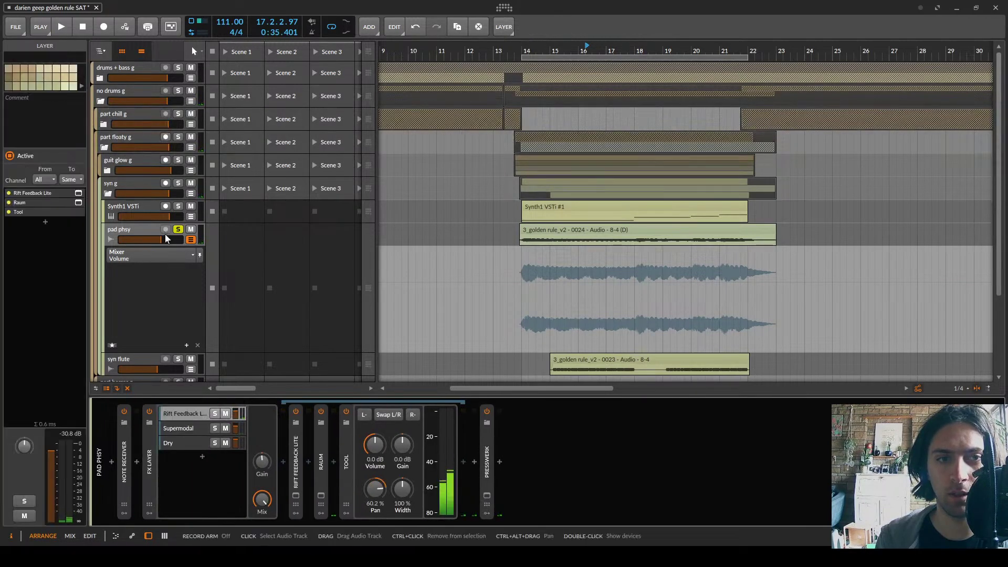
pyautogui.click(163, 251)
pyautogui.click(135, 285)
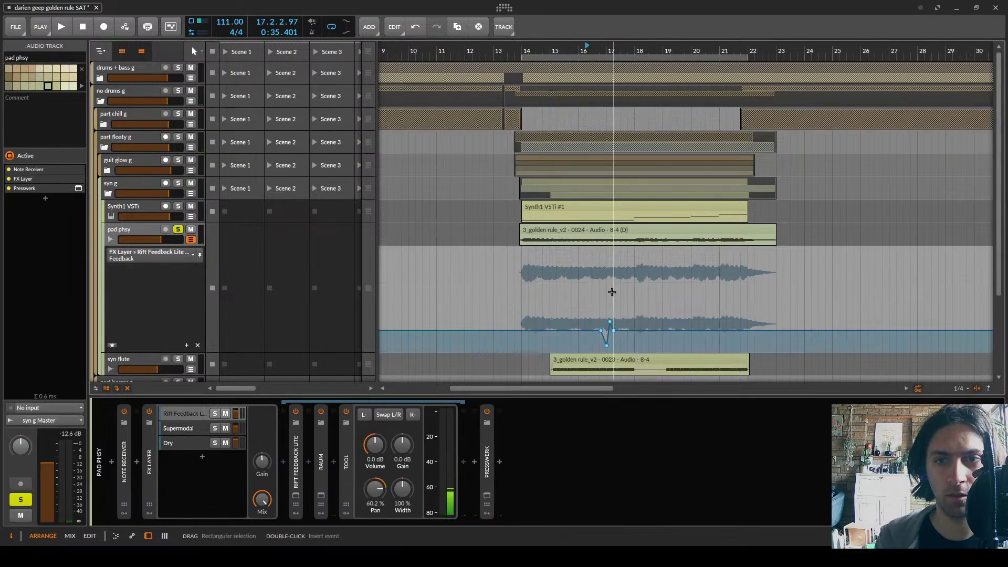
# Move the Feedback dip point near bar 17 to 16.4.4.89 at 7.08% and play it back
pyautogui.scroll(10, 607, 332)
pyautogui.click(781, 344)
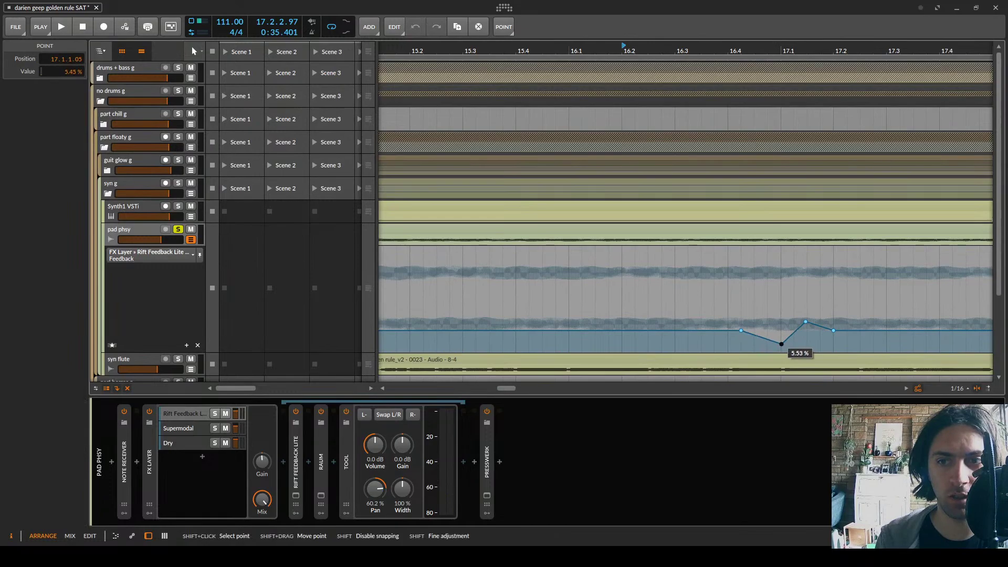
pyautogui.moveTo(781, 344); pyautogui.dragTo(780, 342)
pyautogui.press('space')
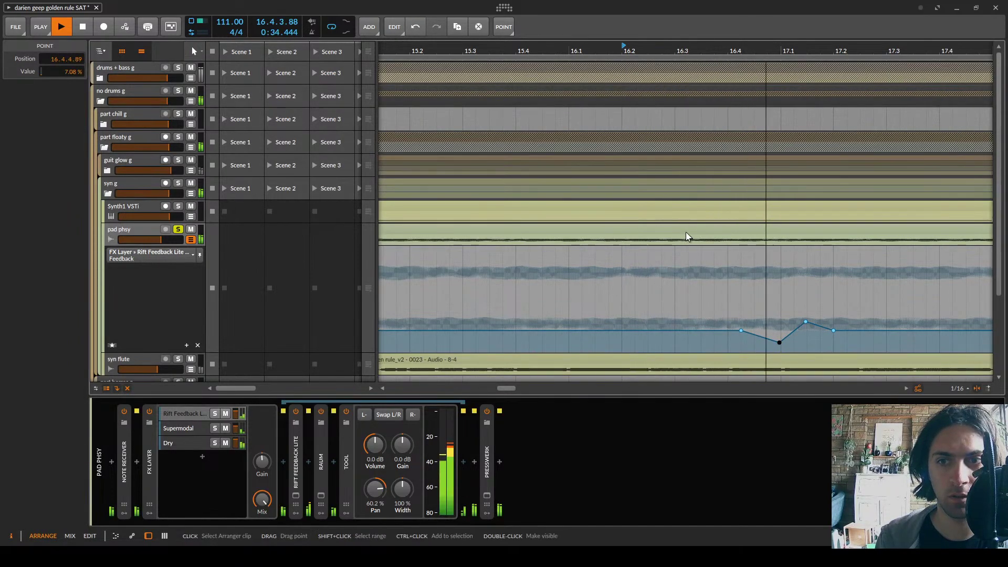
pyautogui.press('space')
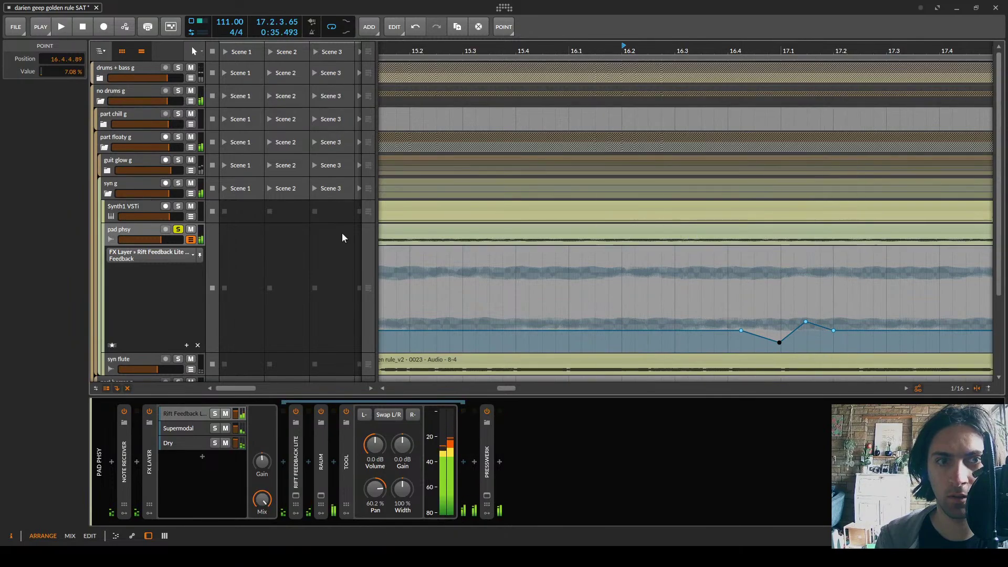
# Unsolo pad phsy, play the full mix from bar 14, and hide the track's automation lane
pyautogui.click(178, 230)
pyautogui.scroll(-8, 651, 185)
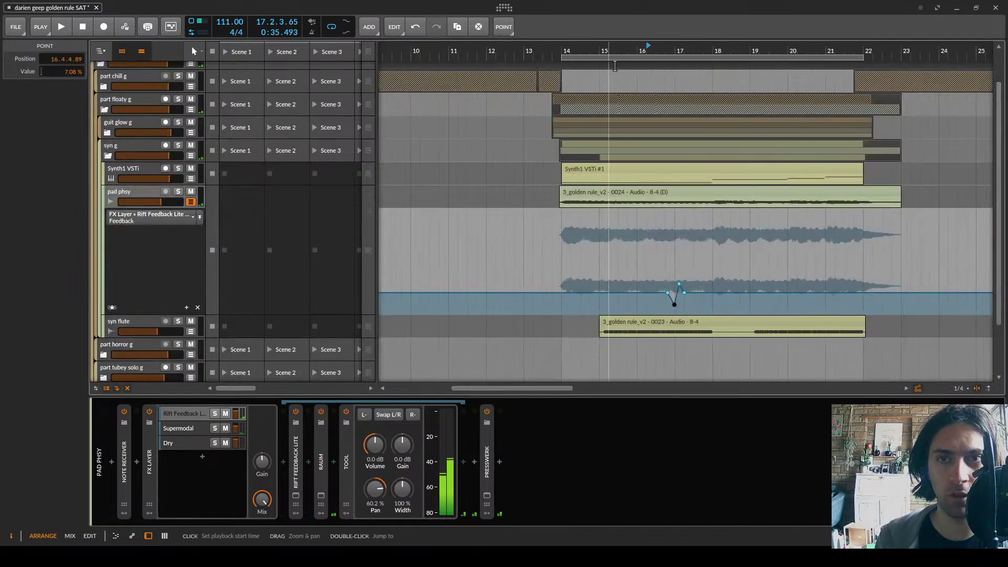
pyautogui.click(615, 66)
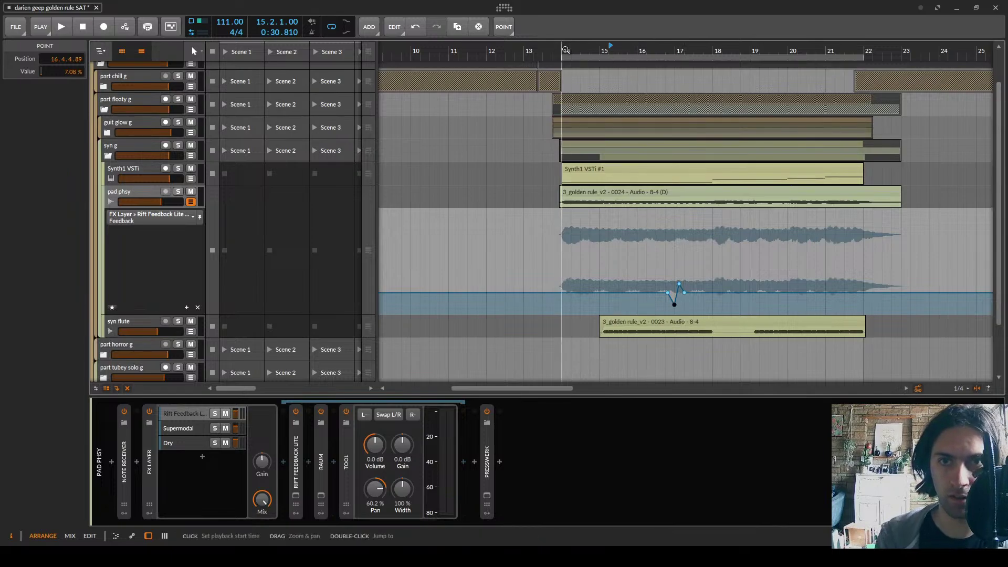
pyautogui.click(562, 66)
pyautogui.press('space')
pyautogui.click(191, 201)
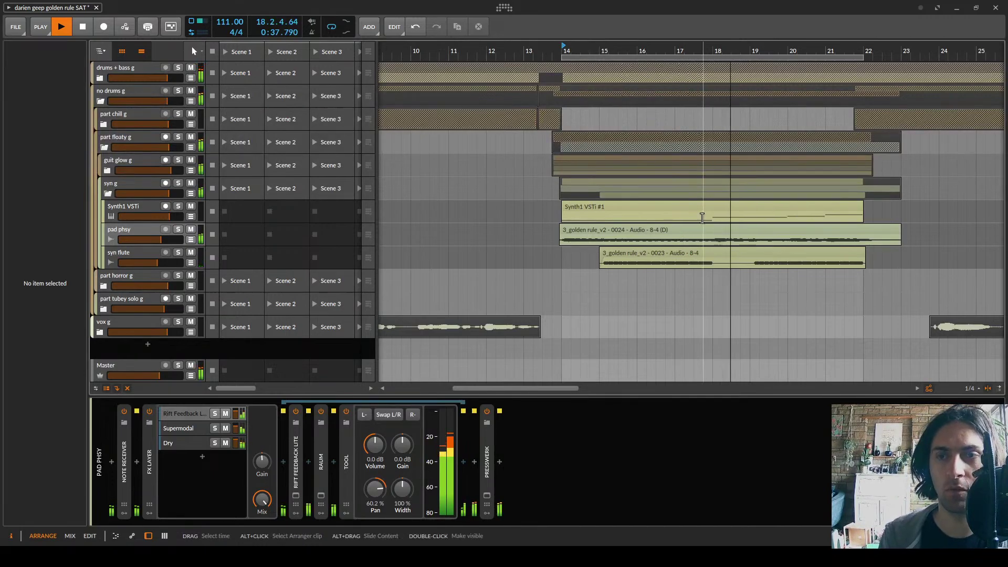
# Extend the loop region from bar 14 to a length of 47 bars and fold the syn g and part floaty g groups
pyautogui.press('z')
pyautogui.moveTo(578, 56); pyautogui.dragTo(1005, 120)
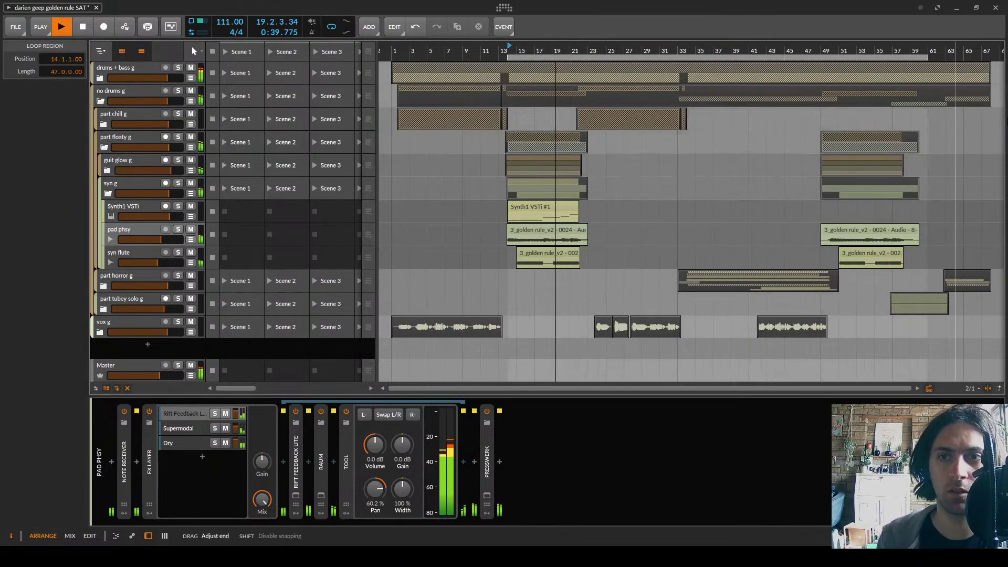
pyautogui.click(107, 195)
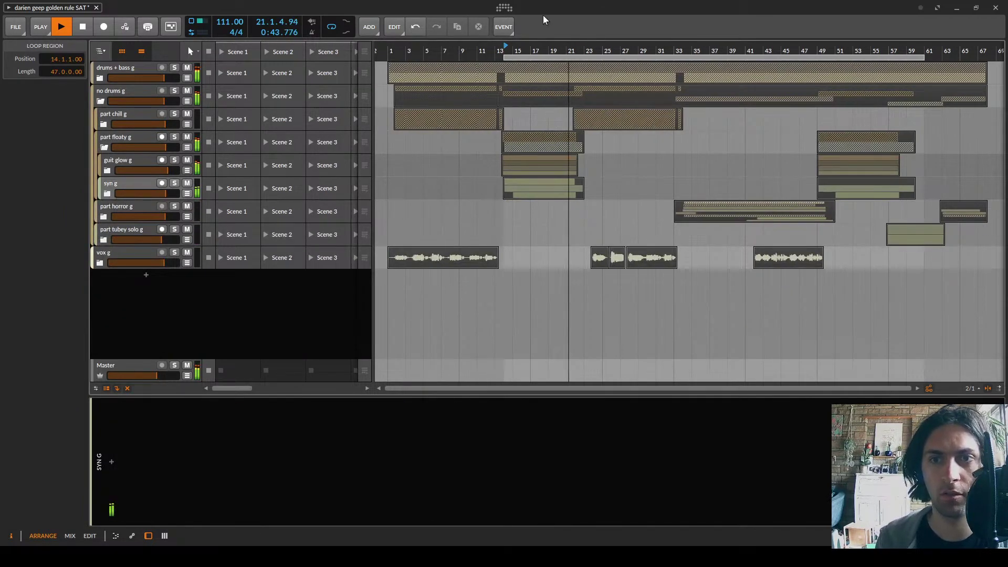
pyautogui.click(104, 148)
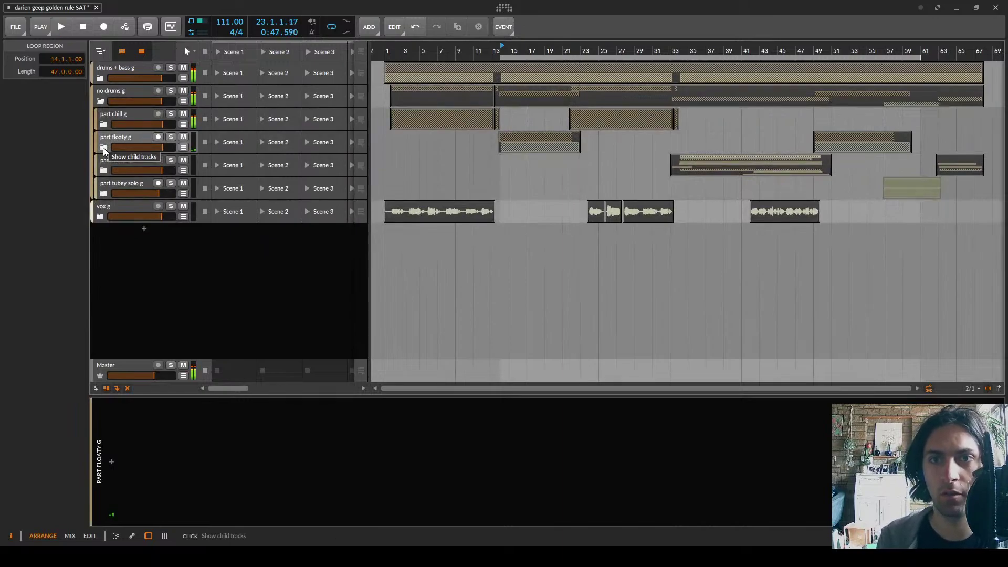
# Unfold part floaty g and syn g, solo part floaty g and pad phsy, and play from bar 21
pyautogui.click(558, 52)
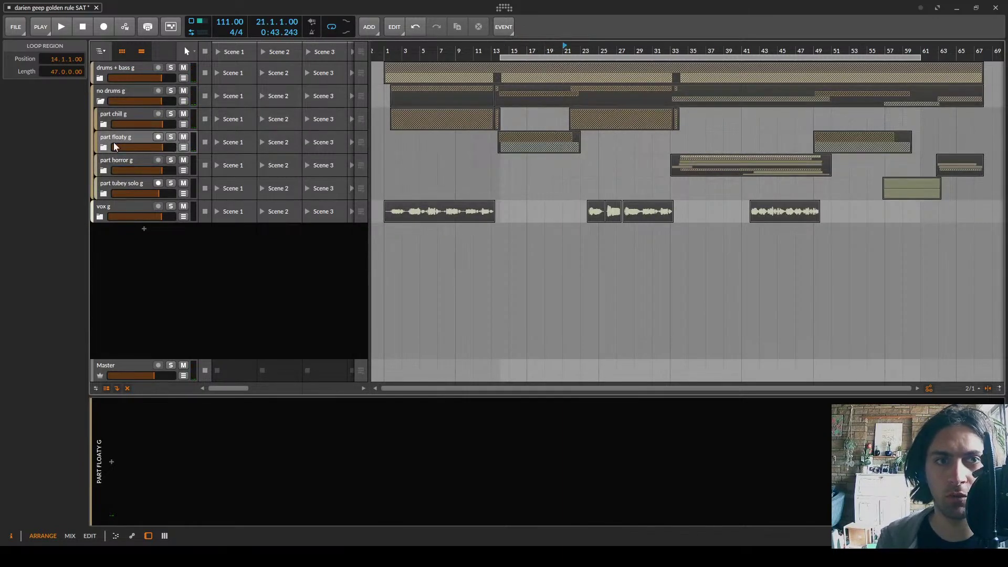
pyautogui.click(104, 148)
pyautogui.click(174, 137)
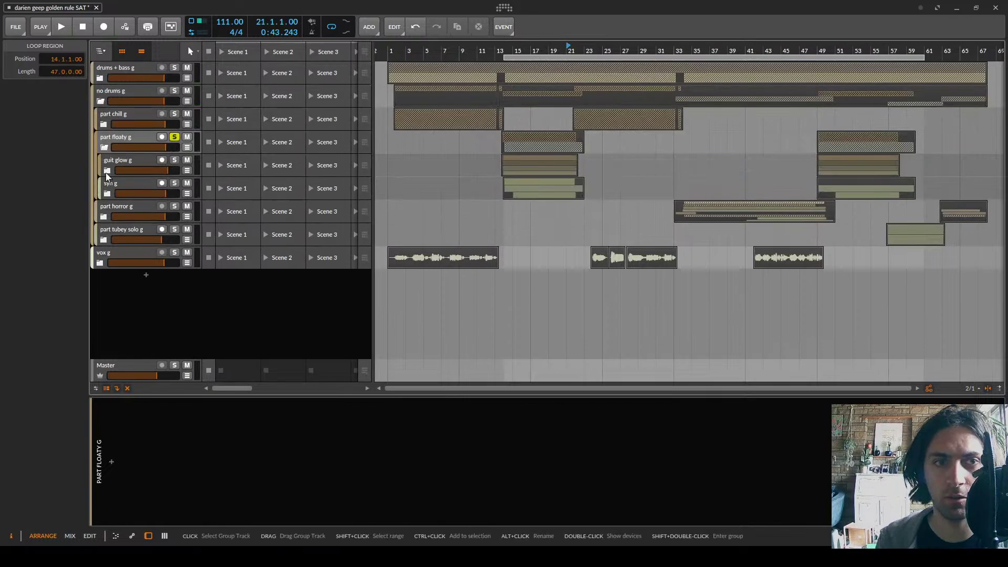
pyautogui.click(107, 194)
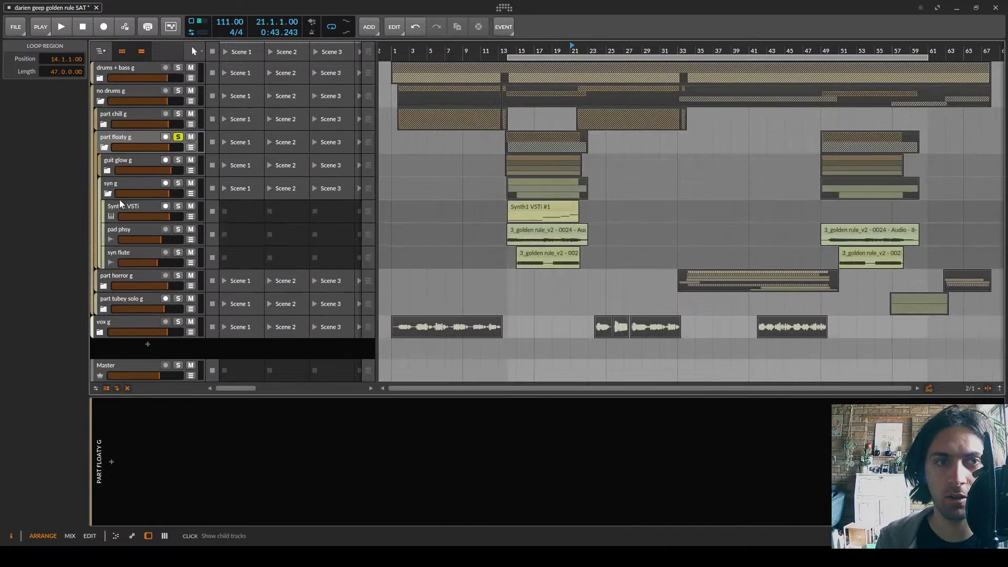
pyautogui.click(136, 227)
pyautogui.press('space')
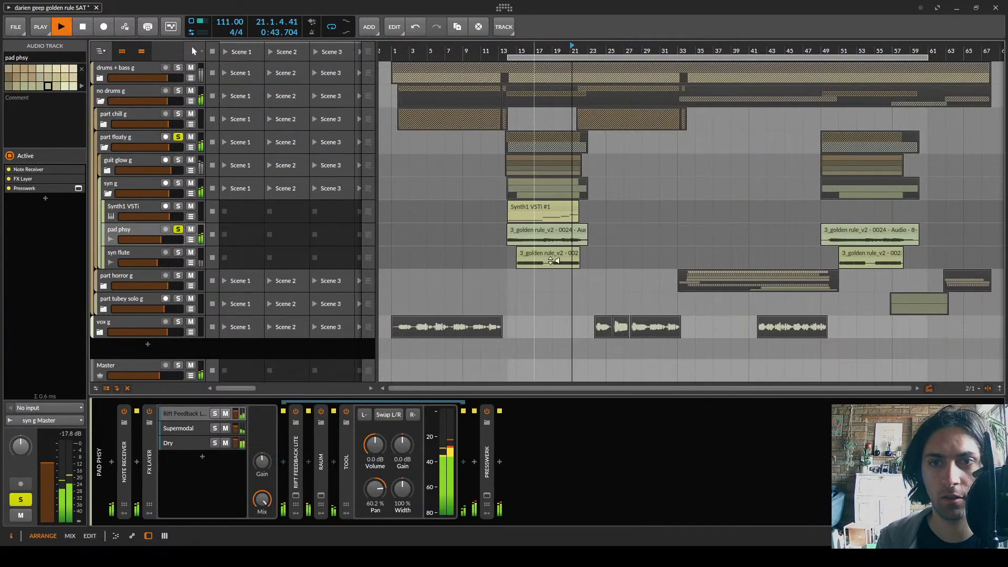
# Stop playback and trim the end of the first pad phsy clip back to bar 22
pyautogui.scroll(5, 580, 254)
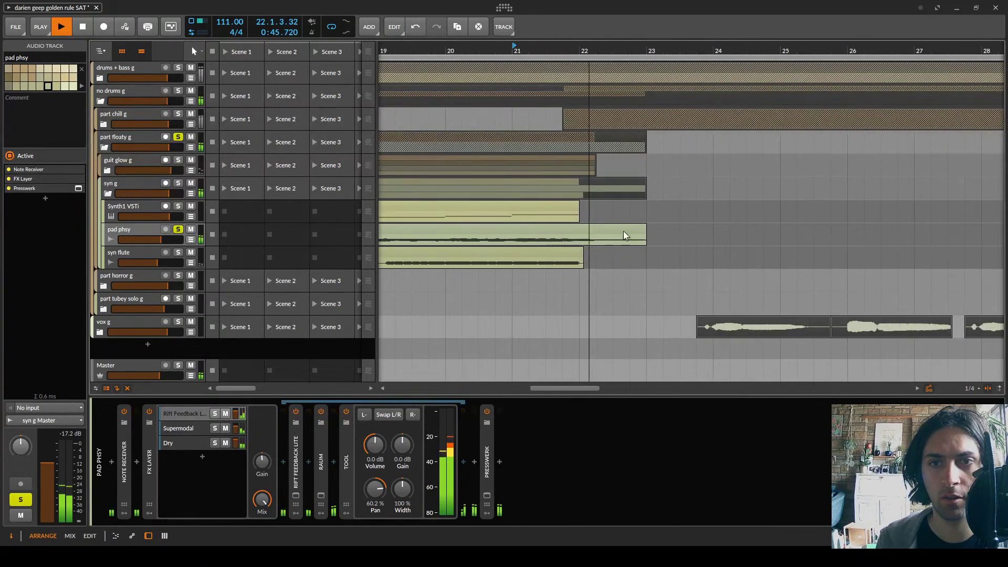
pyautogui.press('space')
pyautogui.moveTo(643, 228); pyautogui.dragTo(577, 240)
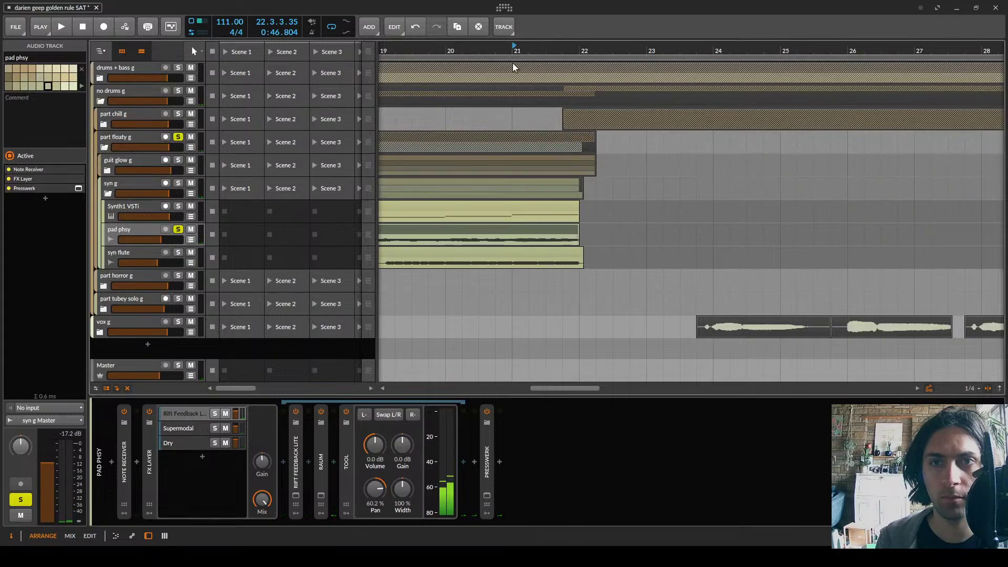
# Extend the end of the first pad phsy clip to bar 23 beat 2, replaying the ending from bar 21
pyautogui.press('space')
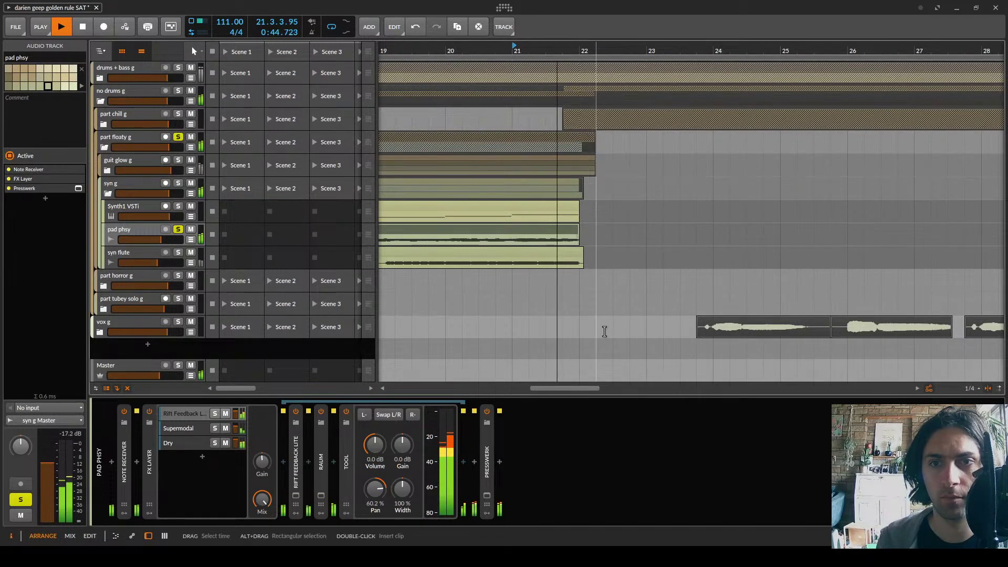
pyautogui.press('space')
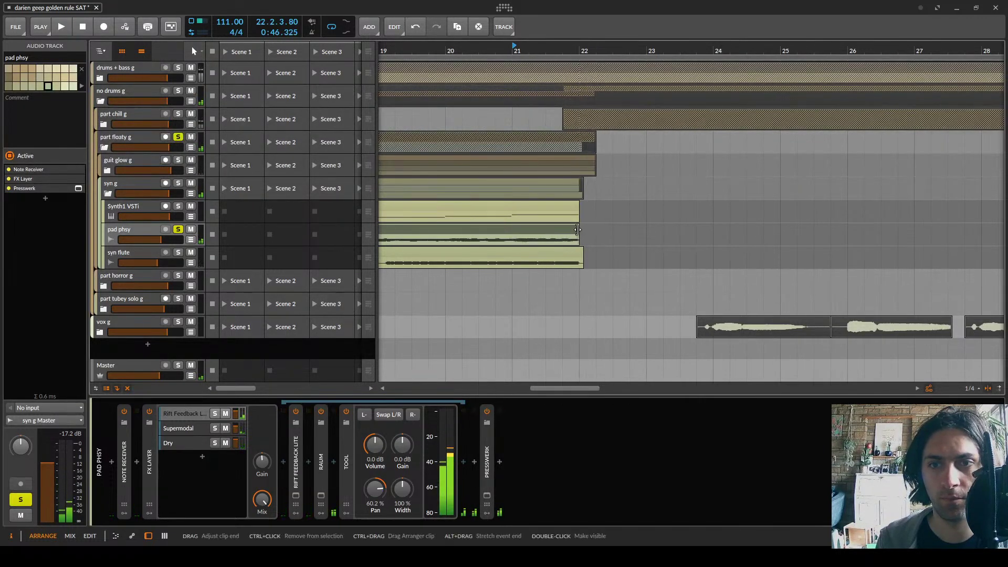
pyautogui.moveTo(577, 229)
pyautogui.mouseDown()
pyautogui.moveTo(620, 229)
pyautogui.moveTo(596, 229)
pyautogui.mouseUp()
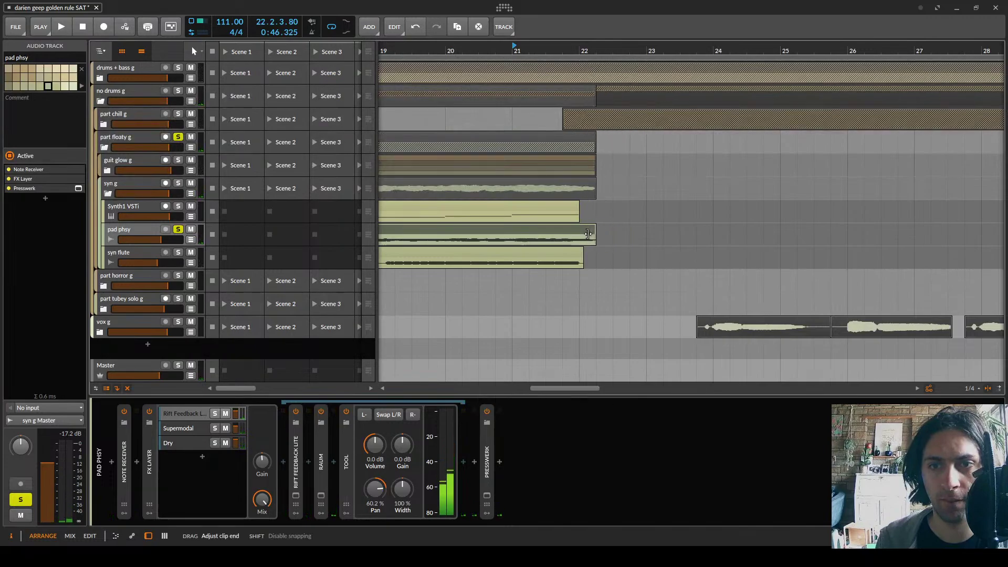
pyautogui.press('space')
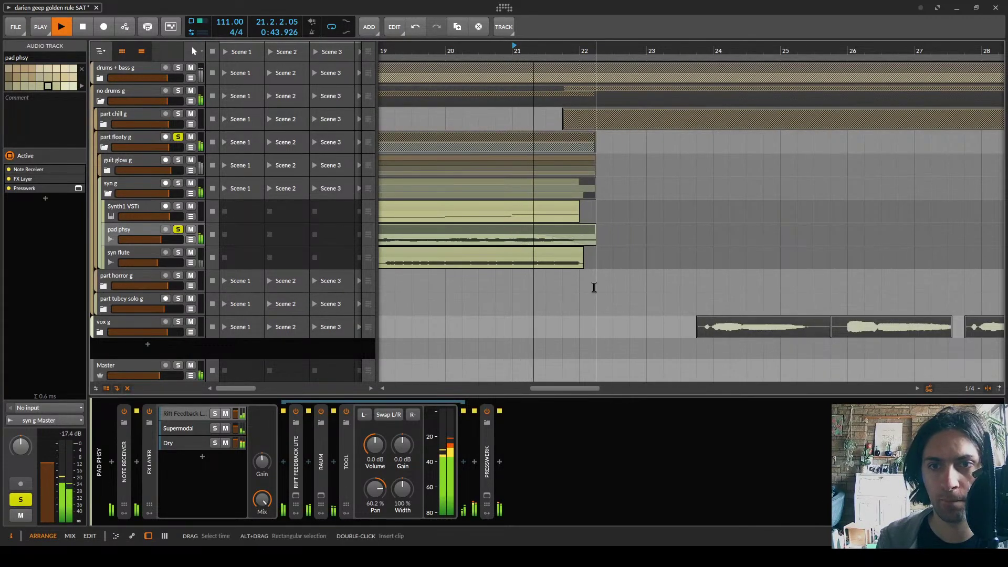
pyautogui.press('space')
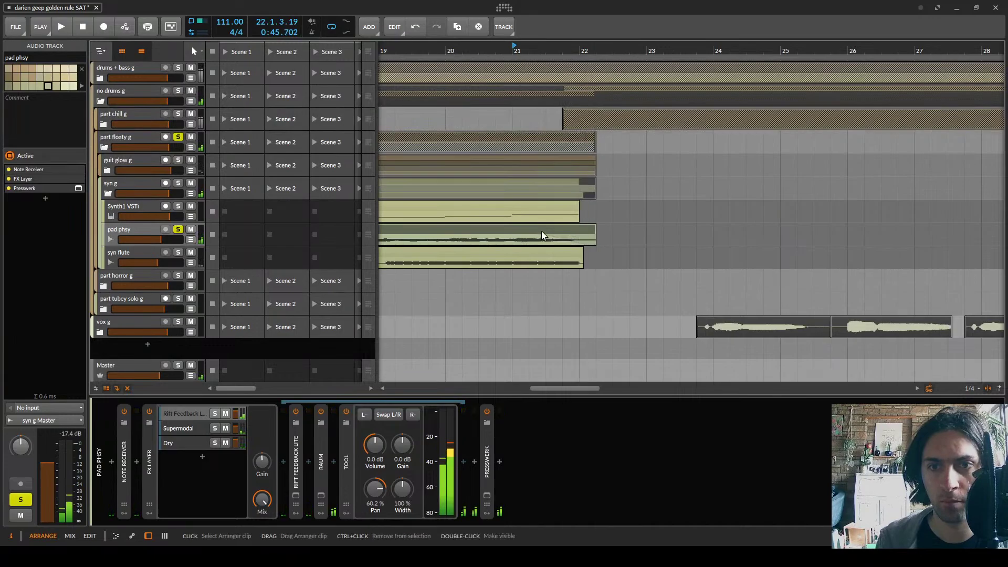
pyautogui.press('space')
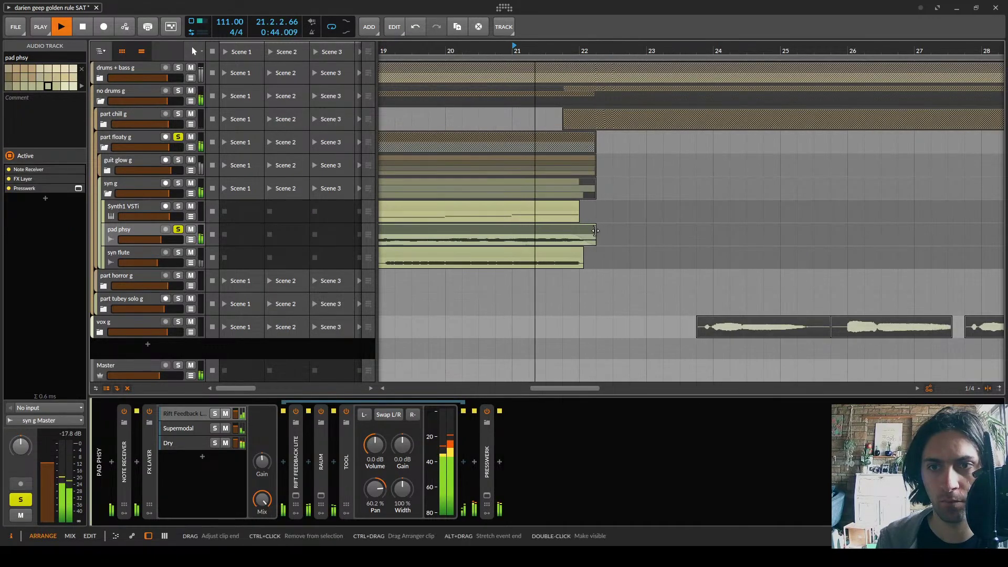
pyautogui.moveTo(595, 227); pyautogui.dragTo(576, 243)
pyautogui.press('space')
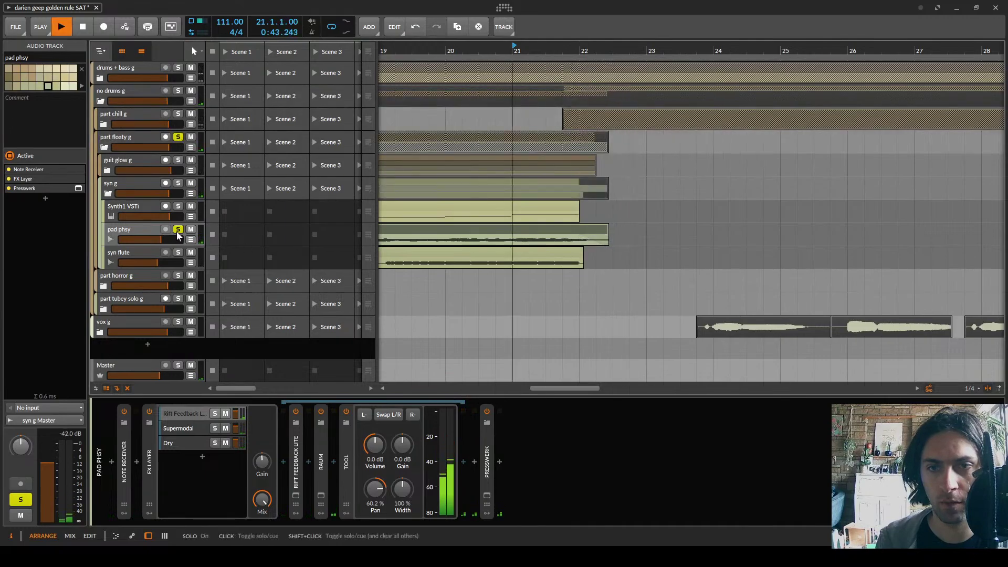
pyautogui.press('space')
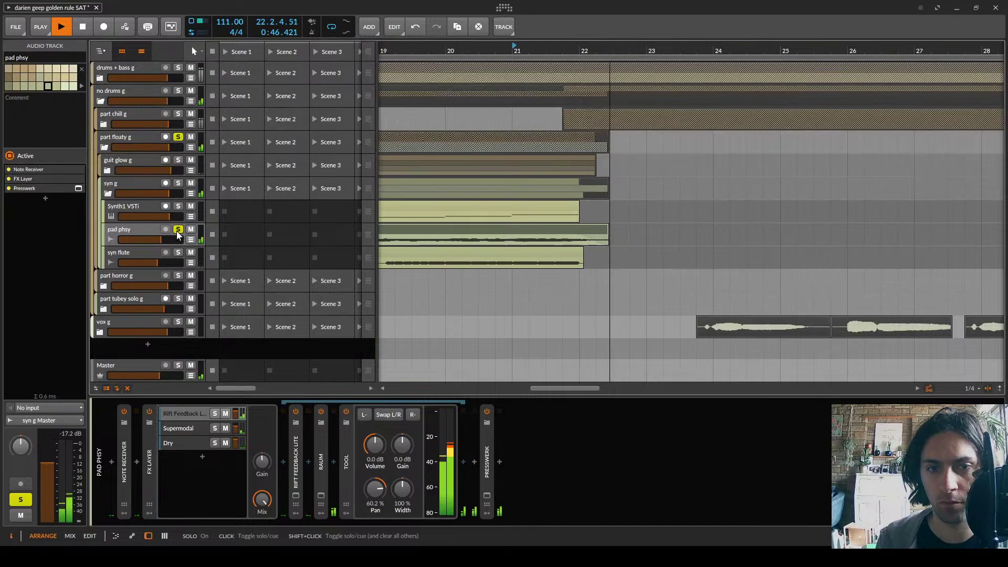
pyautogui.press('space')
pyautogui.moveTo(608, 235); pyautogui.dragTo(663, 235)
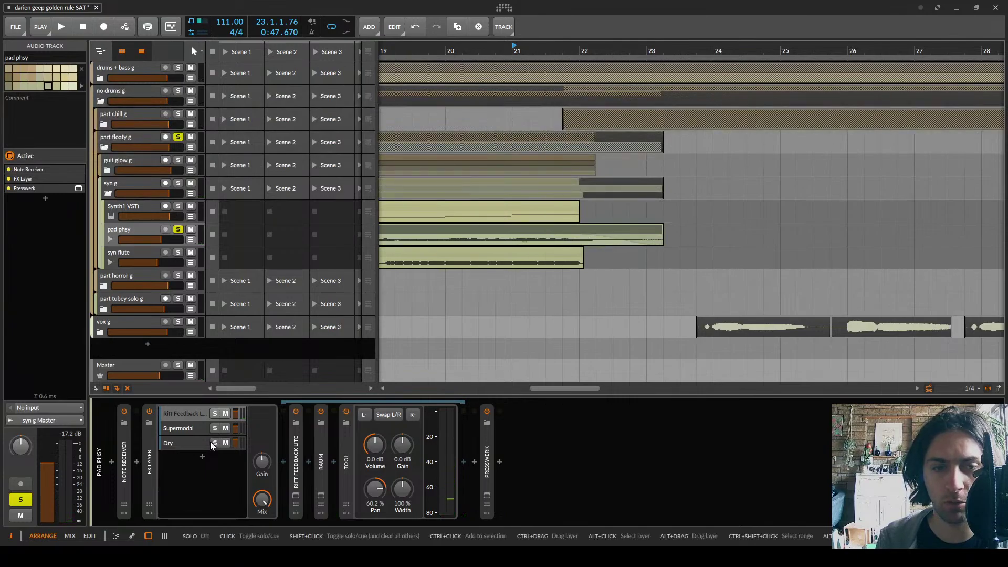
# Audition the ending from bar 21 with the Rift Feedback Lite layer's Raum bypassed, and inspect that Raum's settings
pyautogui.press('space')
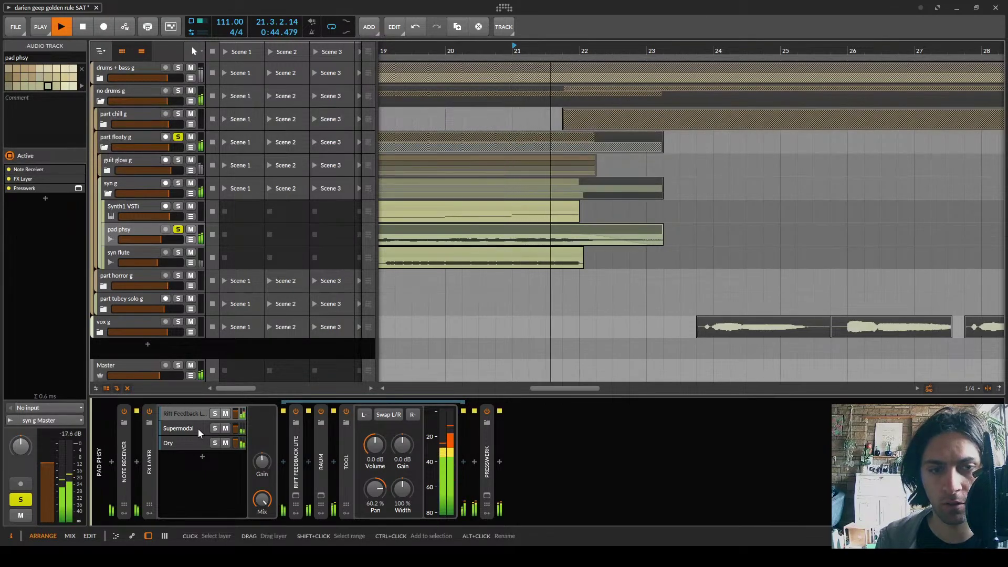
pyautogui.press('space')
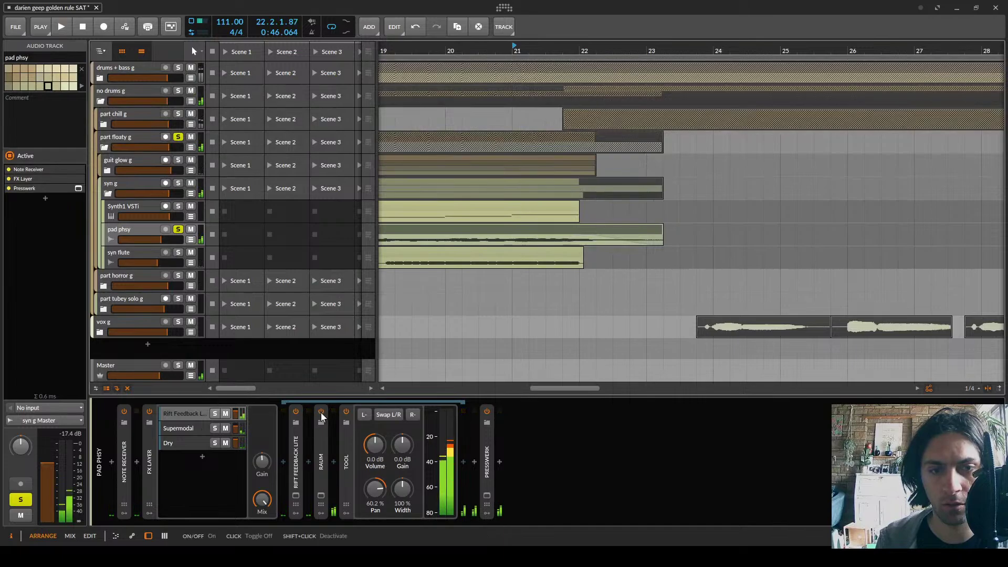
pyautogui.press('space')
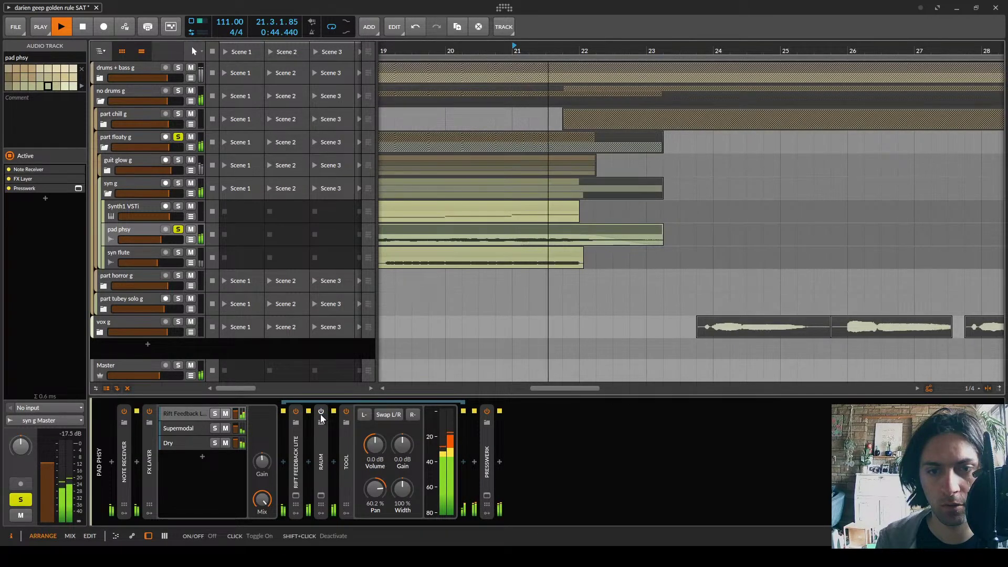
pyautogui.click(321, 412)
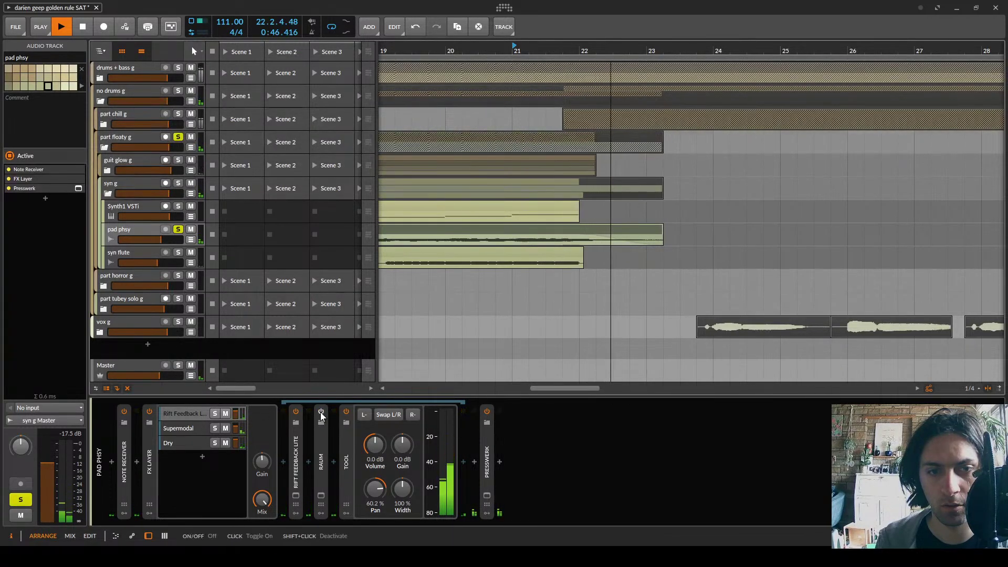
pyautogui.press('space')
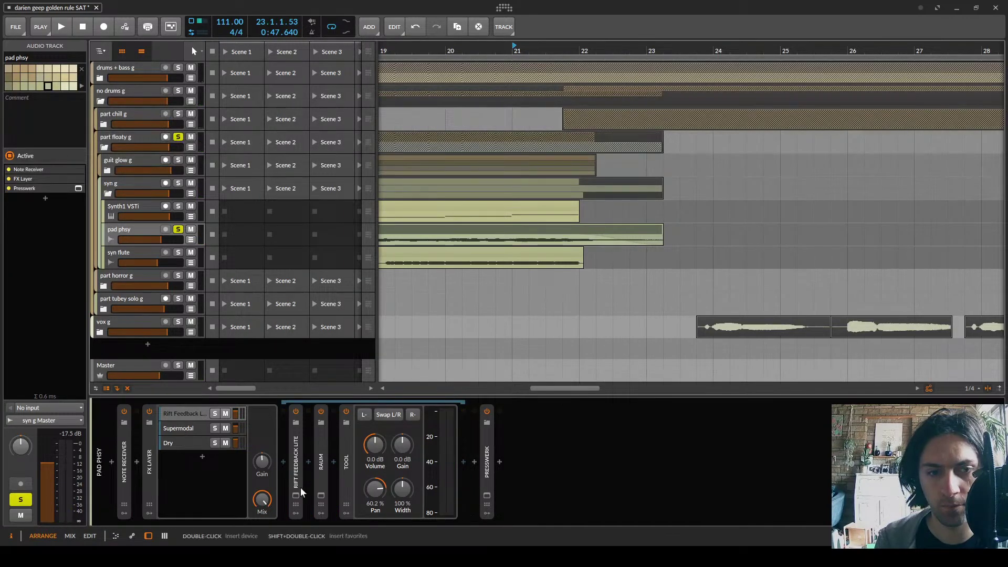
pyautogui.click(321, 495)
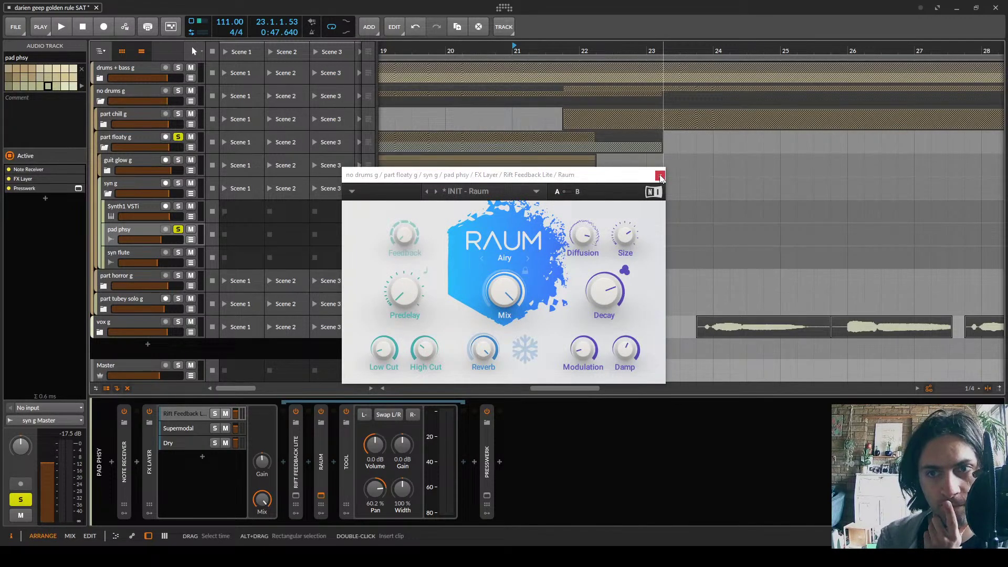
pyautogui.click(659, 177)
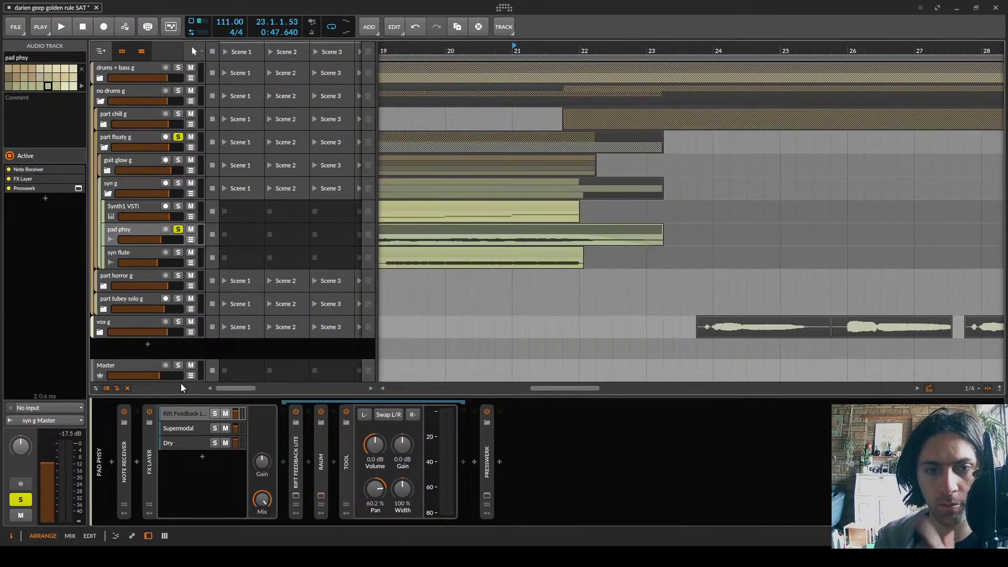
# Record automation of the Tool volume in the Rift Feedback Lite and Supermodal layers, lowering both to silence while playing from bar 21
pyautogui.click(176, 428)
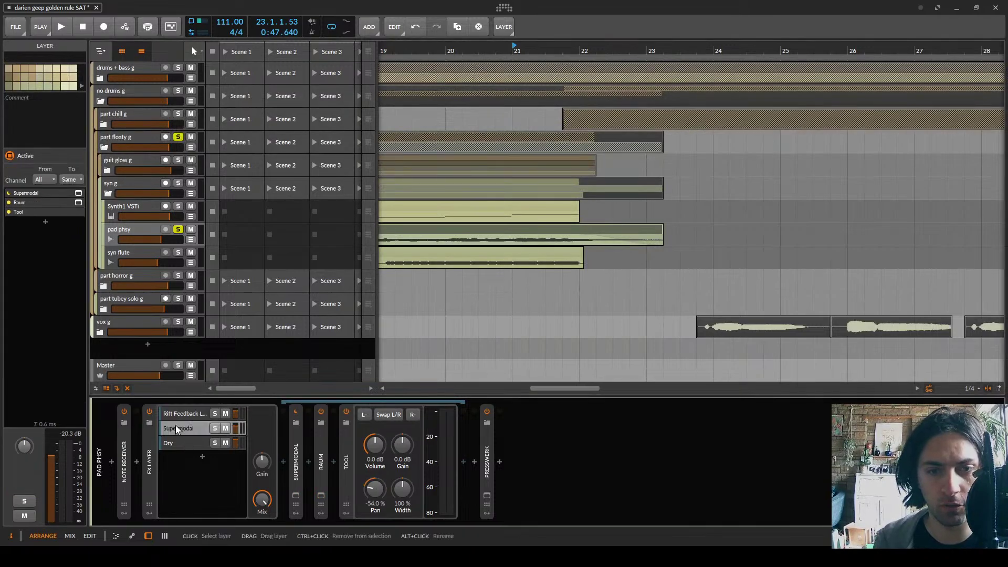
pyautogui.click(181, 413)
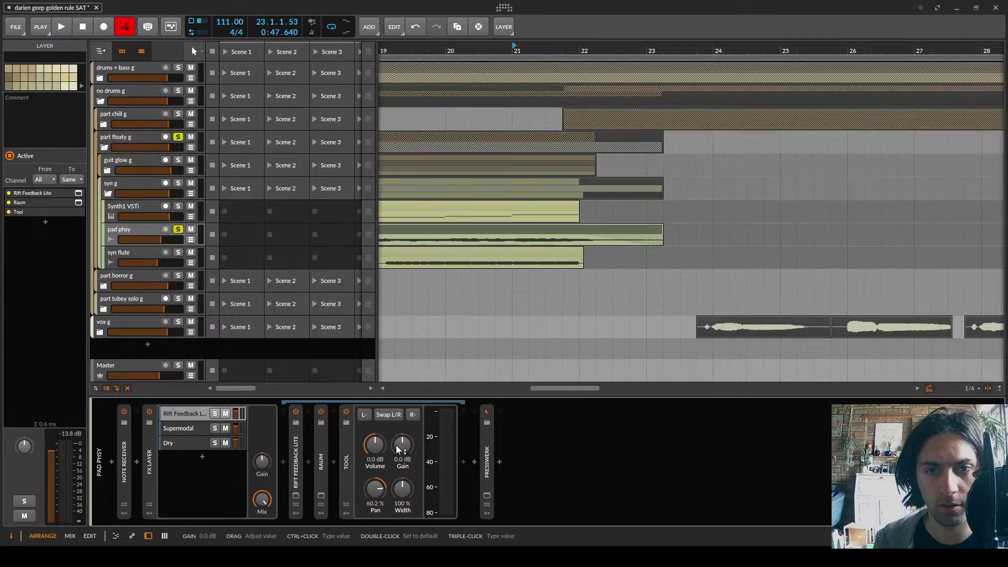
pyautogui.press('space')
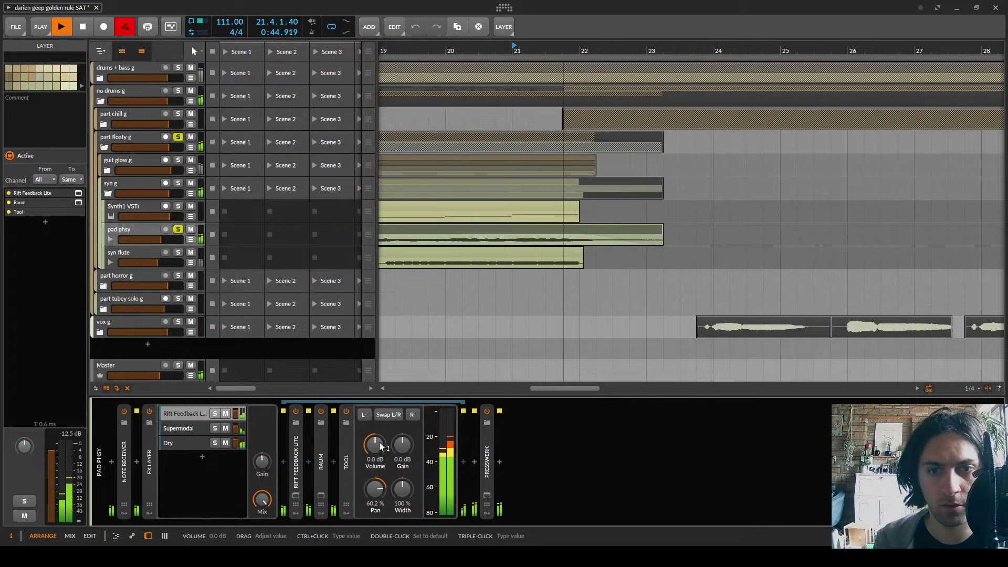
pyautogui.click(184, 428)
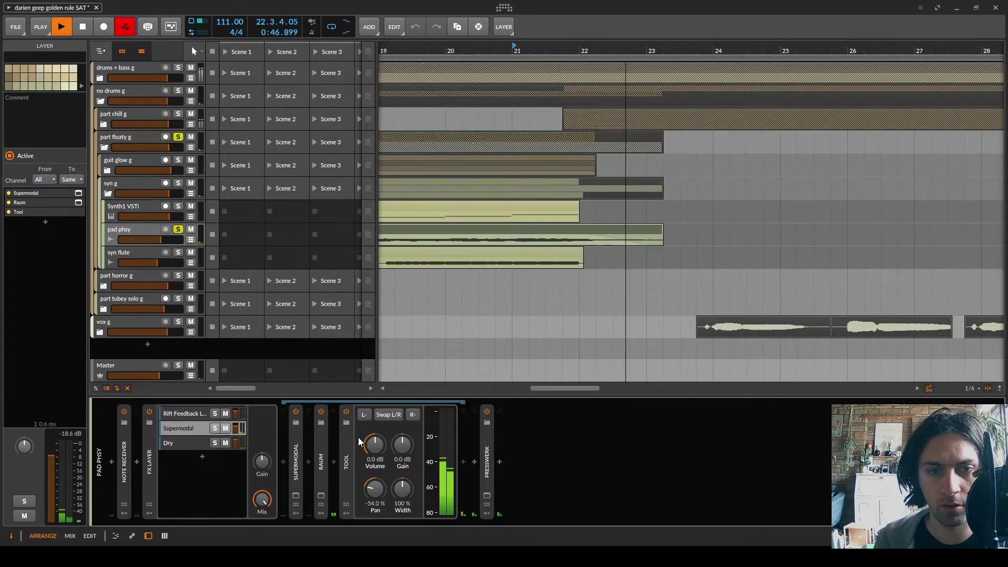
pyautogui.press('space')
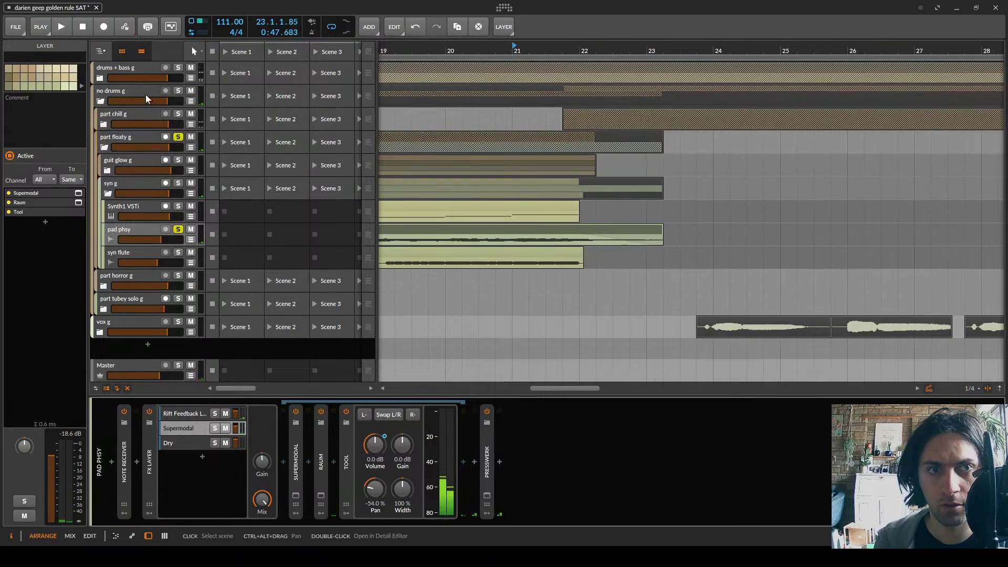
# Show pad phsy's Supermodal Tool volume automation, delete the recorded points near bar 23, and drop the volume to -Inf dB at bar 22
pyautogui.click(190, 240)
pyautogui.click(170, 253)
pyautogui.click(612, 278)
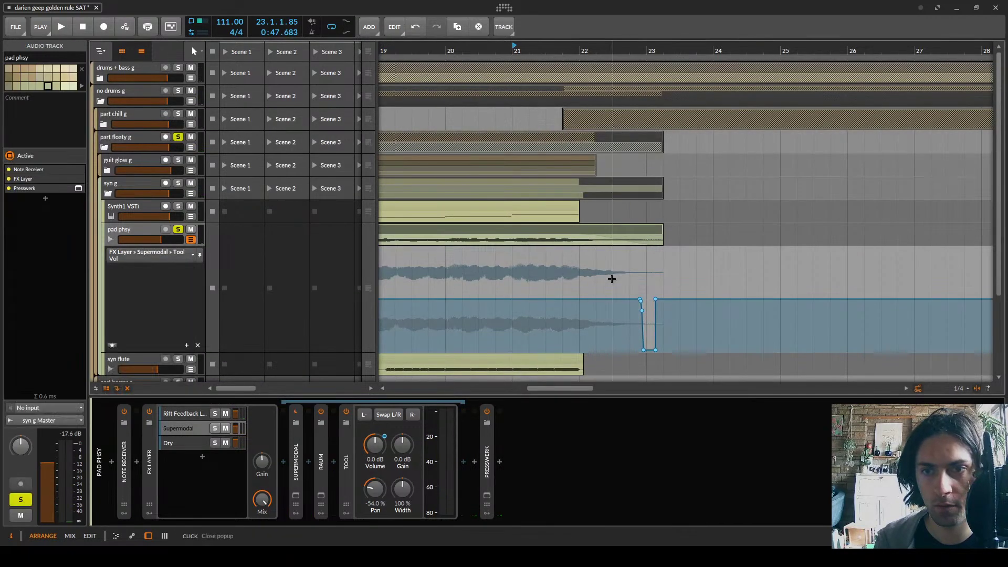
pyautogui.moveTo(604, 291); pyautogui.dragTo(697, 357)
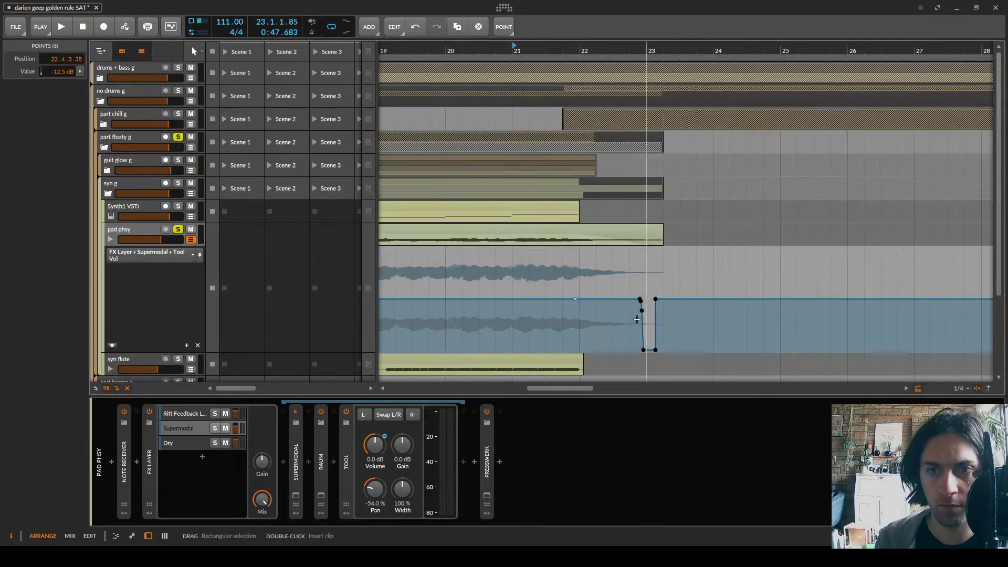
pyautogui.press('Delete')
pyautogui.moveTo(587, 305); pyautogui.dragTo(579, 350)
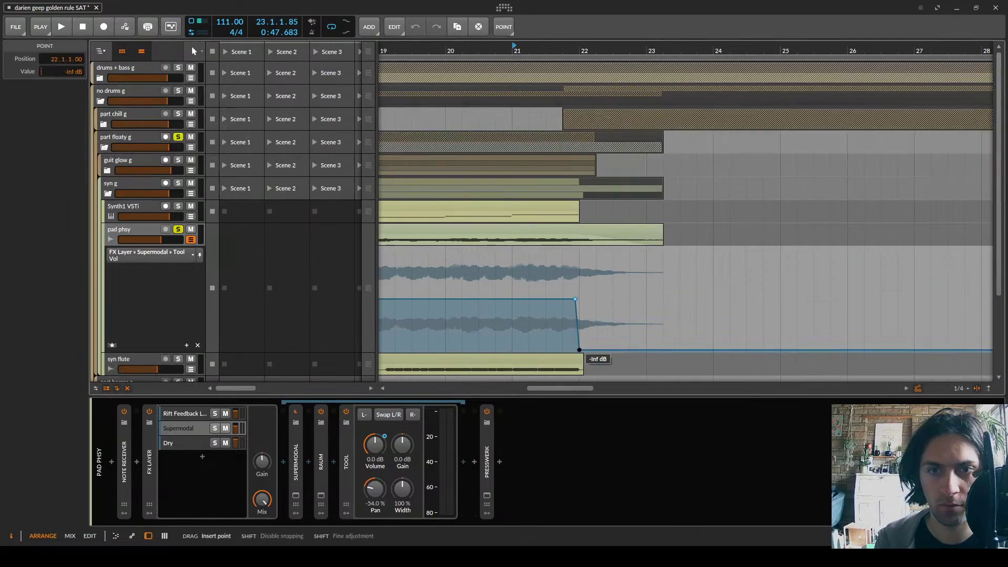
# Add a separate automation lane for the Supermodal Tool volume and show the Rift Feedback Lite Tool volume in the main lane
pyautogui.click(187, 346)
pyautogui.scroll(-5, 177, 295)
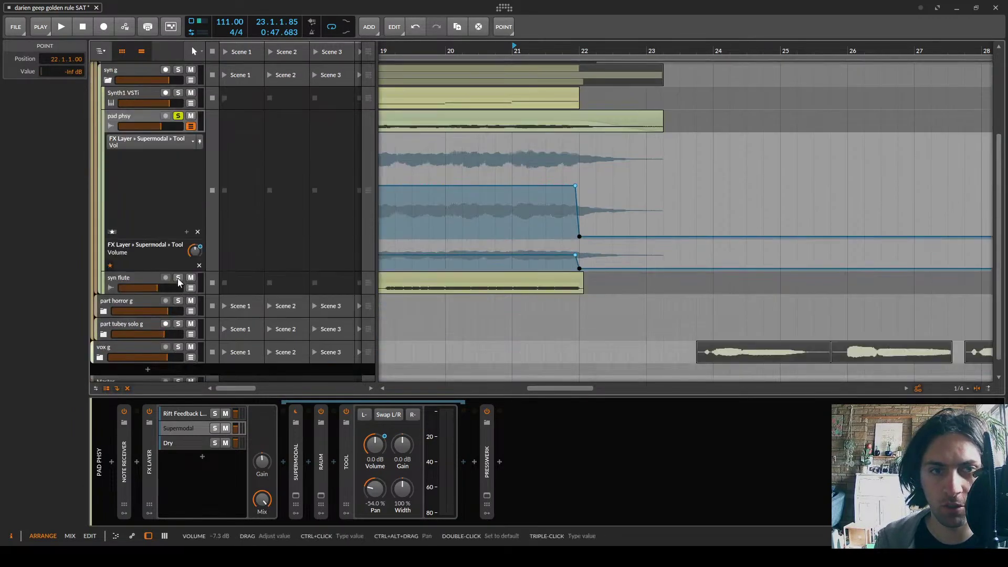
pyautogui.click(143, 141)
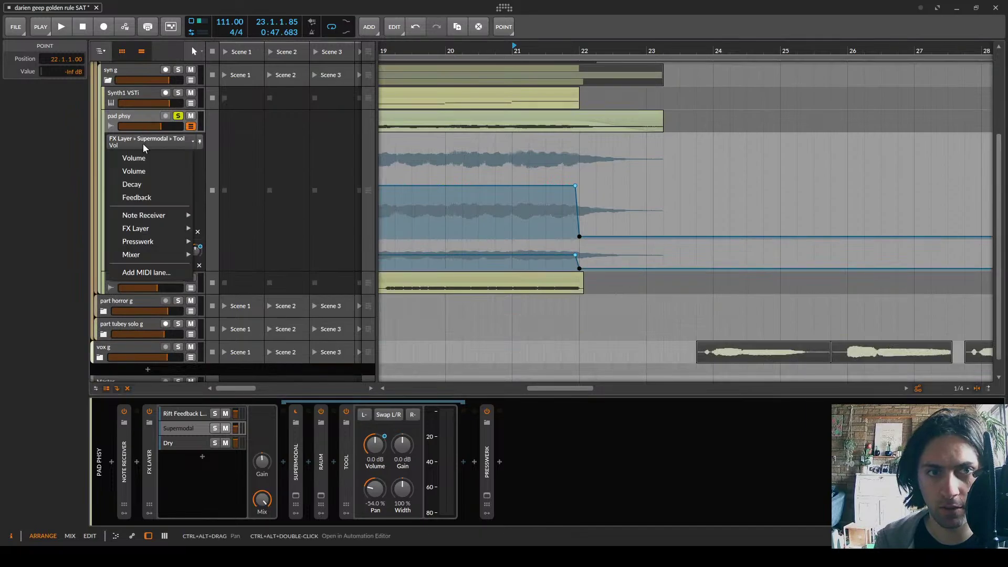
pyautogui.click(138, 159)
pyautogui.click(135, 140)
pyautogui.click(134, 168)
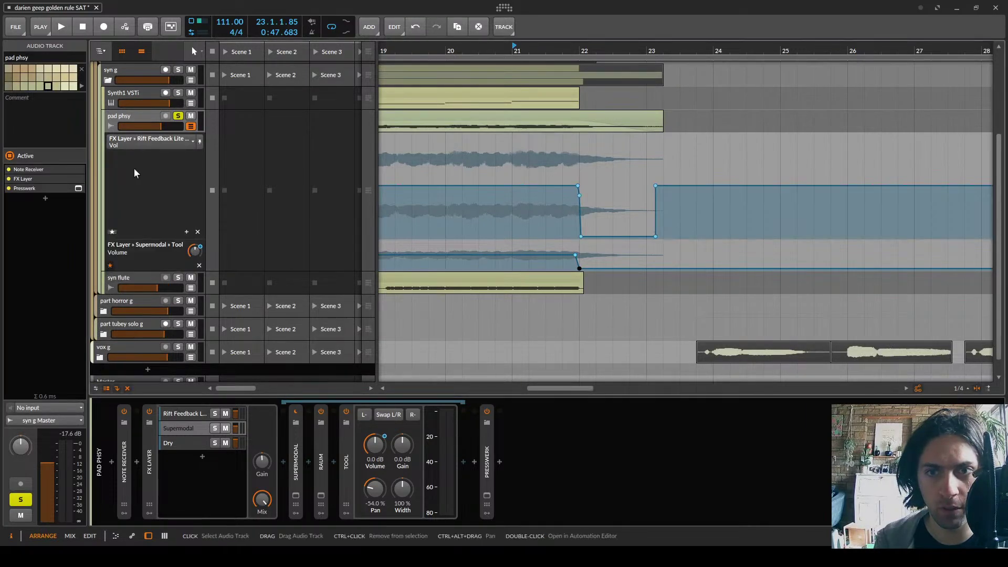
# Reshape the Rift Feedback Lite volume fade to reach -Inf dB at bar 22 beat 2 and delete the points where it returns
pyautogui.click(577, 186)
pyautogui.moveTo(578, 187); pyautogui.dragTo(596, 236)
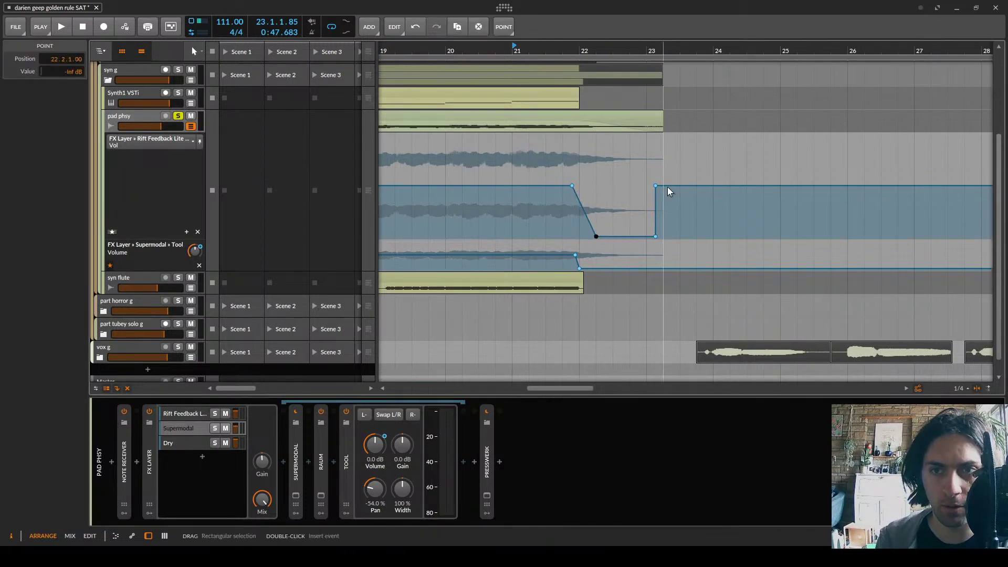
pyautogui.moveTo(667, 170); pyautogui.dragTo(645, 240)
pyautogui.press('Delete')
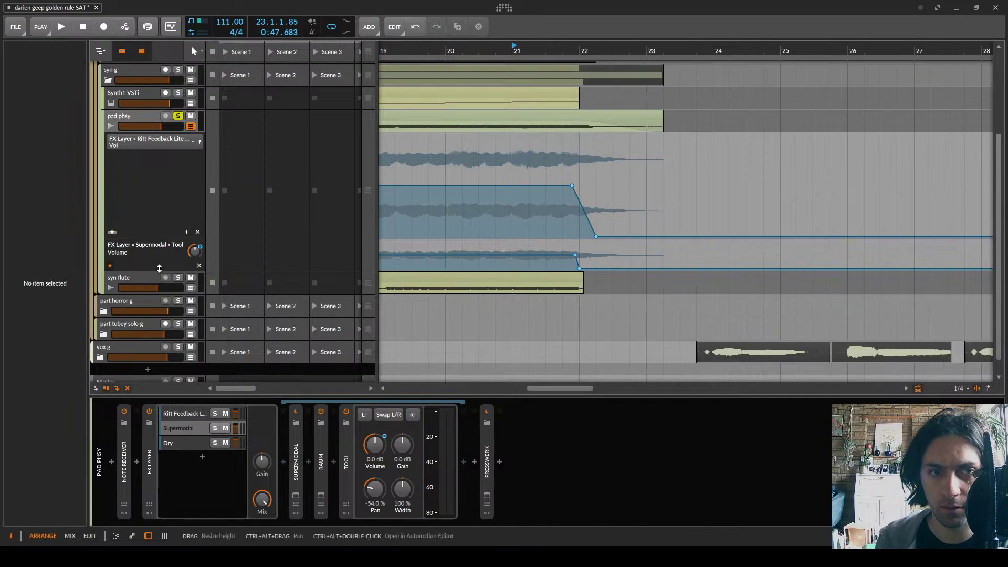
# Enlarge the Supermodal volume lane and audition the ending from bar 21 with that layer's Raum bypassed
pyautogui.moveTo(160, 270); pyautogui.dragTo(160, 360)
pyautogui.press('space')
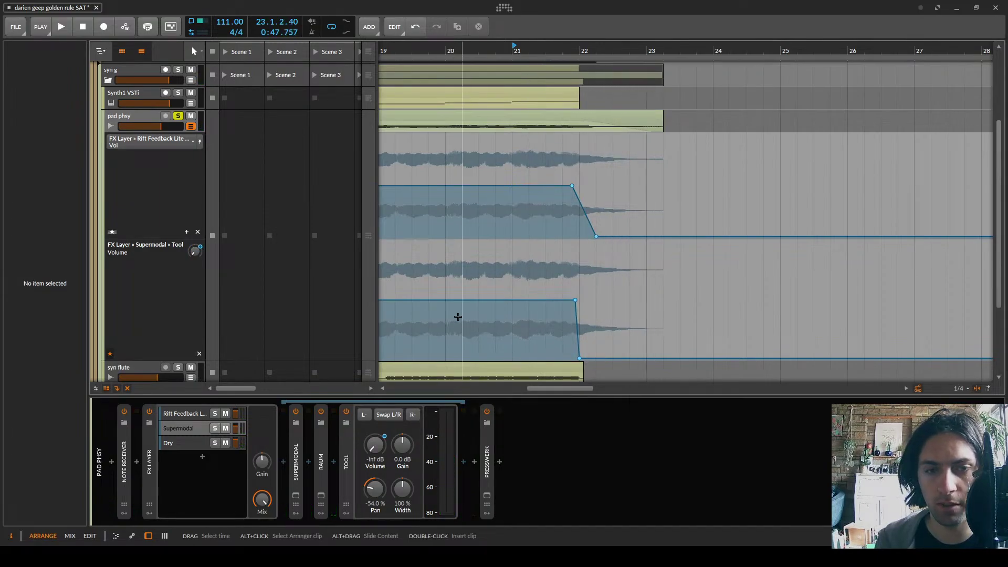
pyautogui.click(321, 412)
pyautogui.press('space')
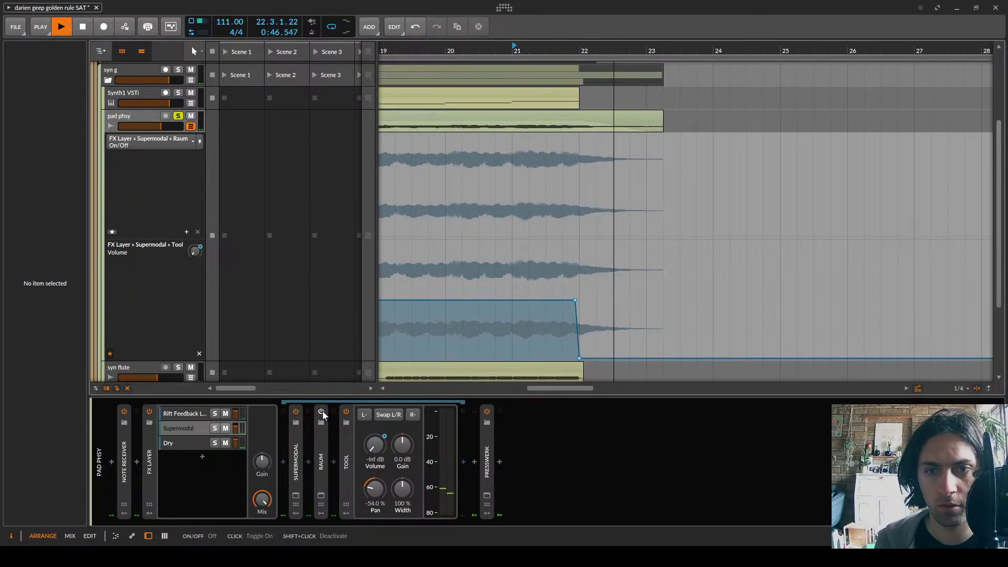
# Audition the ending from bar 21 with pad phsy unsoloed and show the Supermodal Tool volume in the track's main automation lane
pyautogui.press('space')
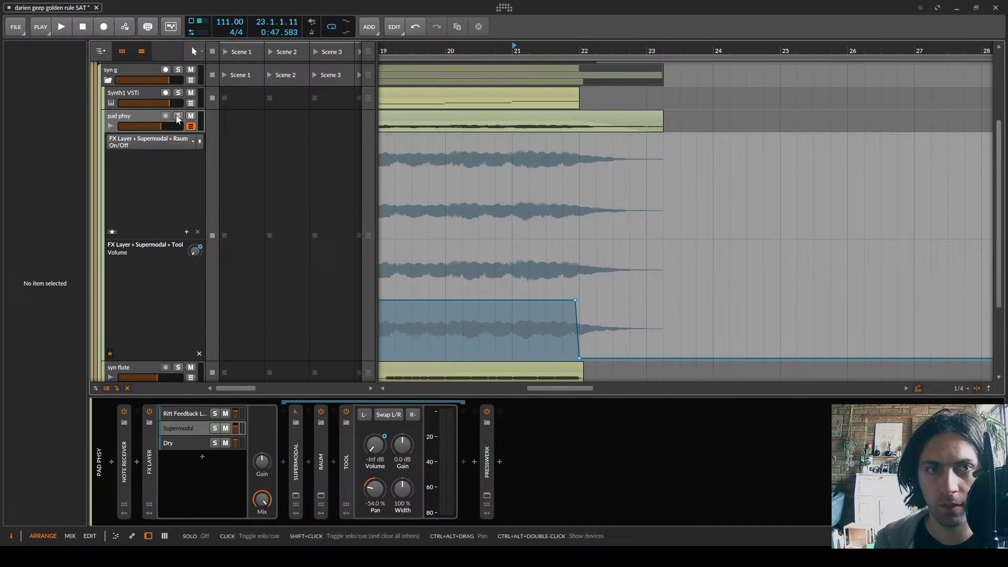
pyautogui.press('space')
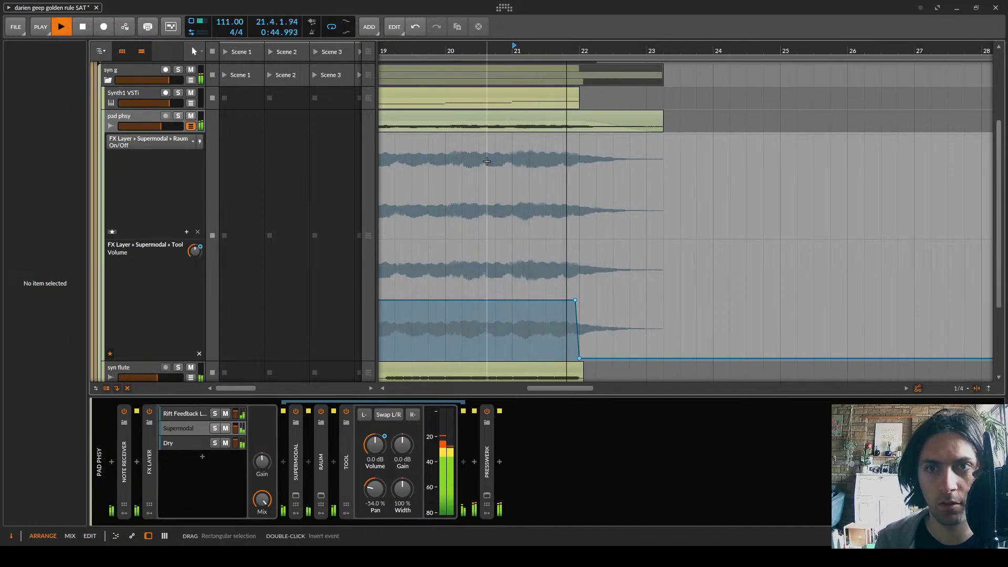
pyautogui.press('space')
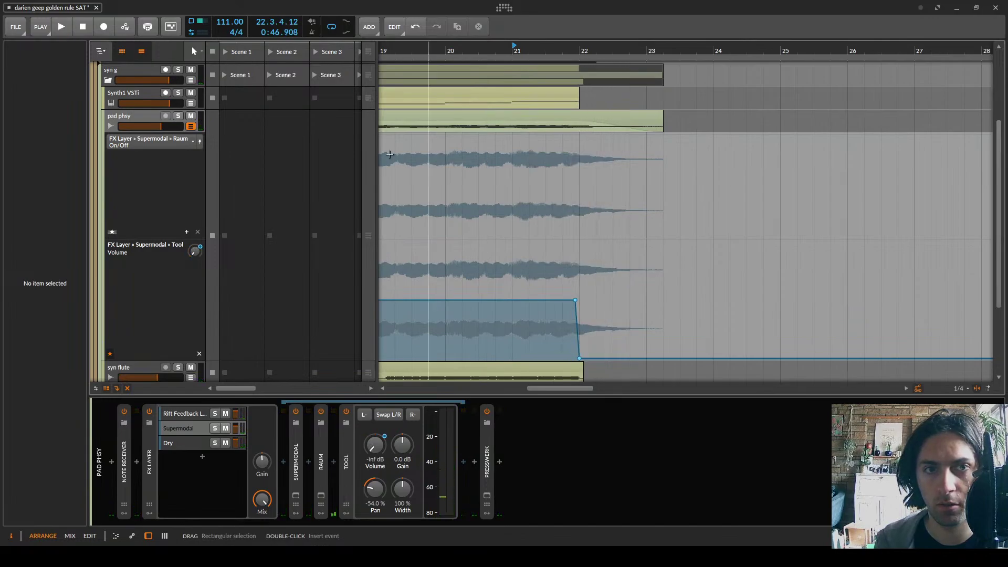
pyautogui.press('space')
pyautogui.click(155, 144)
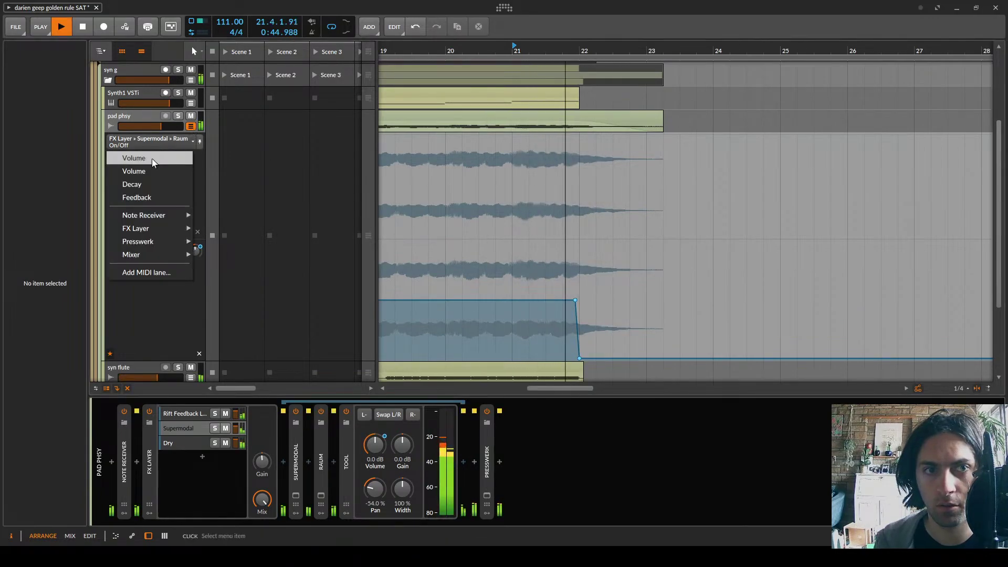
pyautogui.click(152, 159)
pyautogui.press('space')
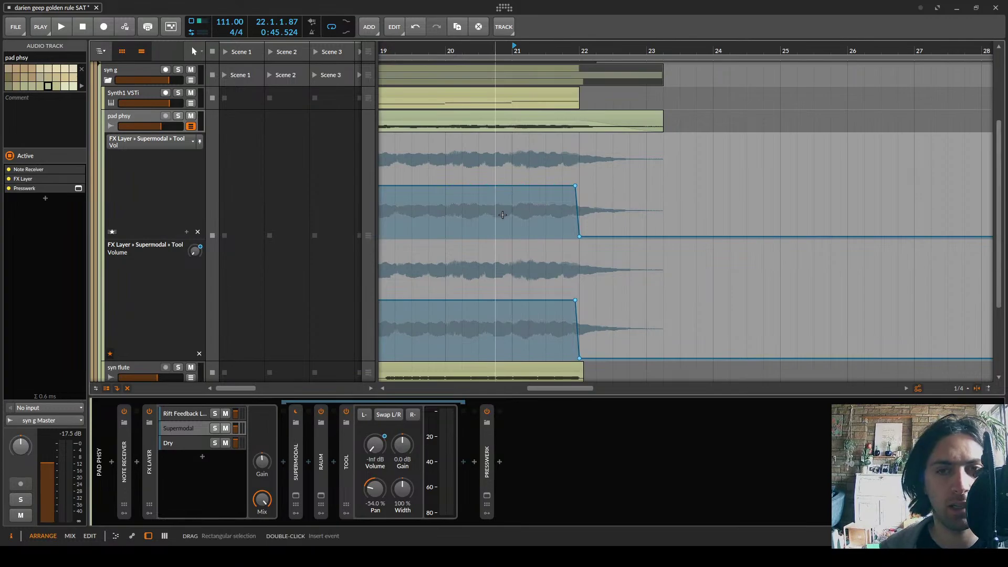
# Compare the pad phsy ending from bar 21 within part floaty g and, with that group unsoloed, in the full mix
pyautogui.scroll(3, 510, 219)
pyautogui.scroll(-5, 510, 219)
pyautogui.scroll(2, 510, 220)
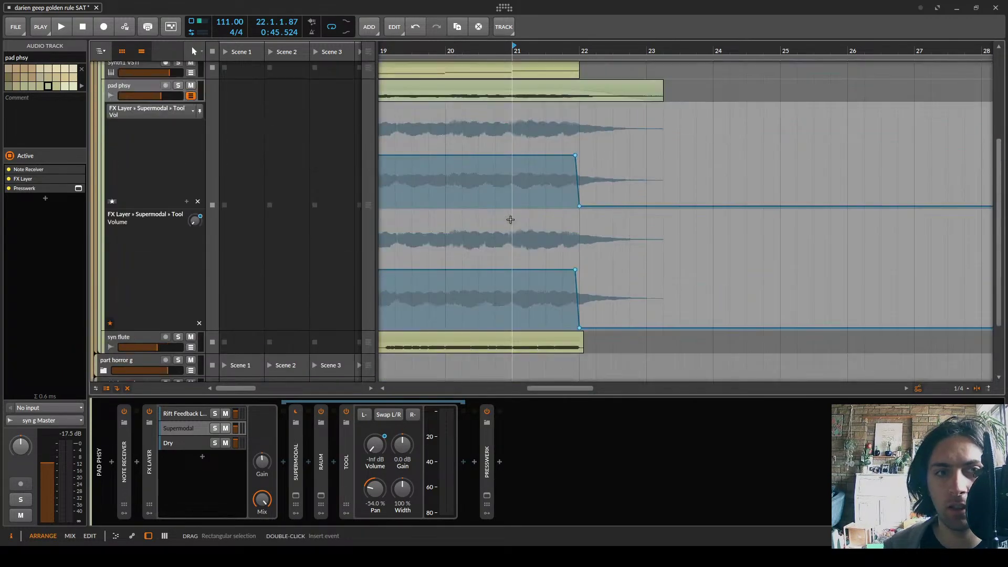
pyautogui.scroll(2, 510, 219)
pyautogui.press('space')
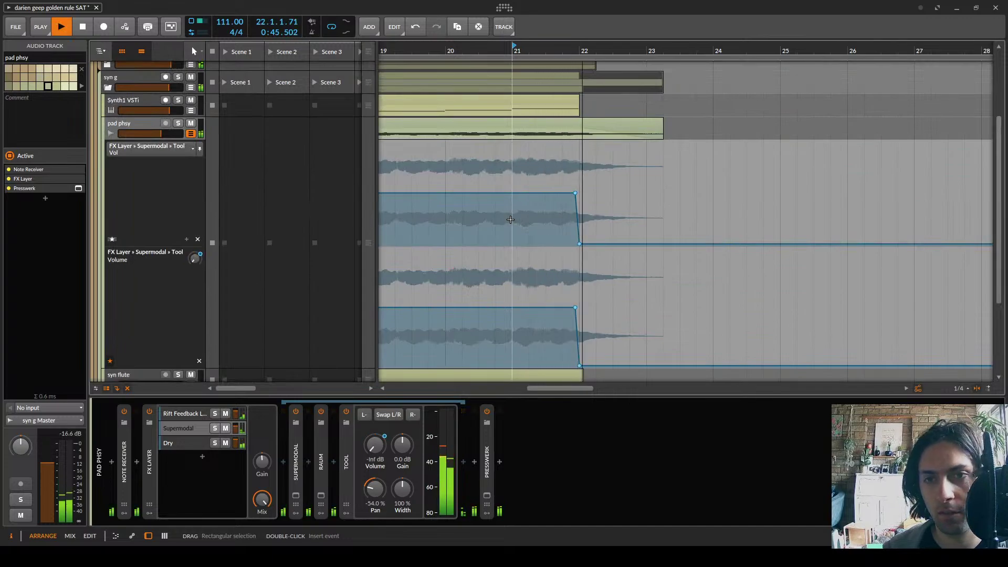
pyautogui.press('space')
pyautogui.scroll(6, 388, 268)
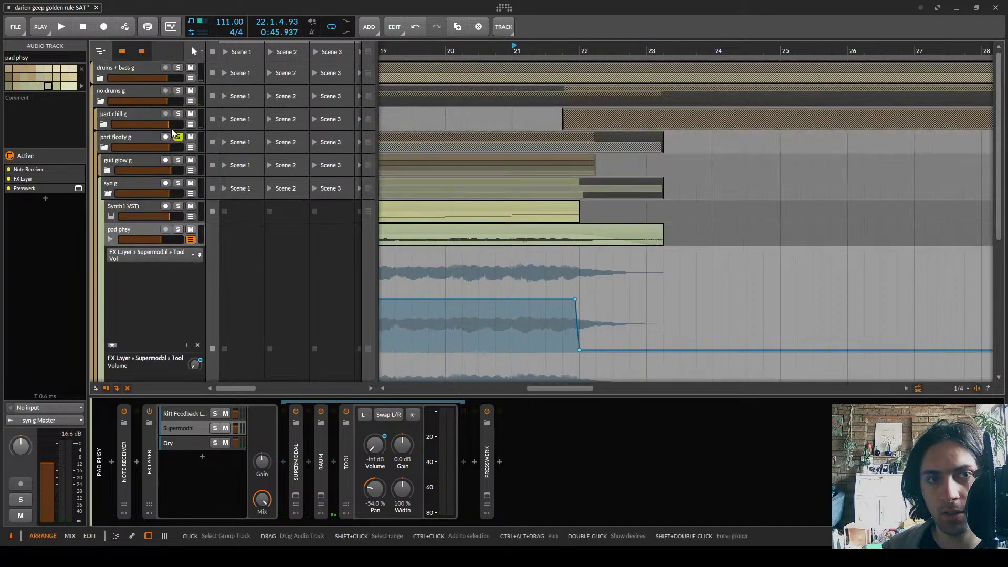
pyautogui.press('space')
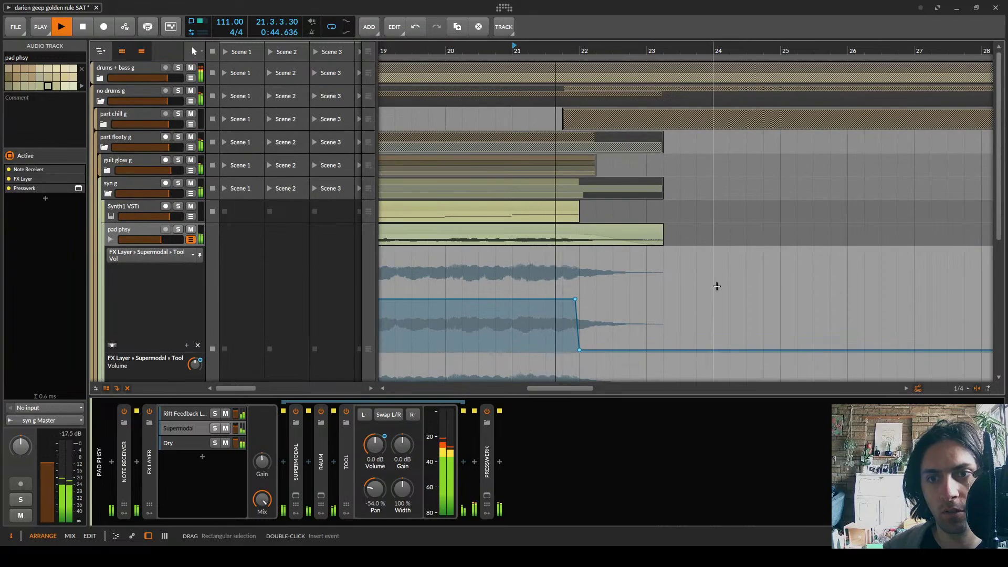
pyautogui.scroll(-3, 717, 286)
pyautogui.scroll(-3, 716, 286)
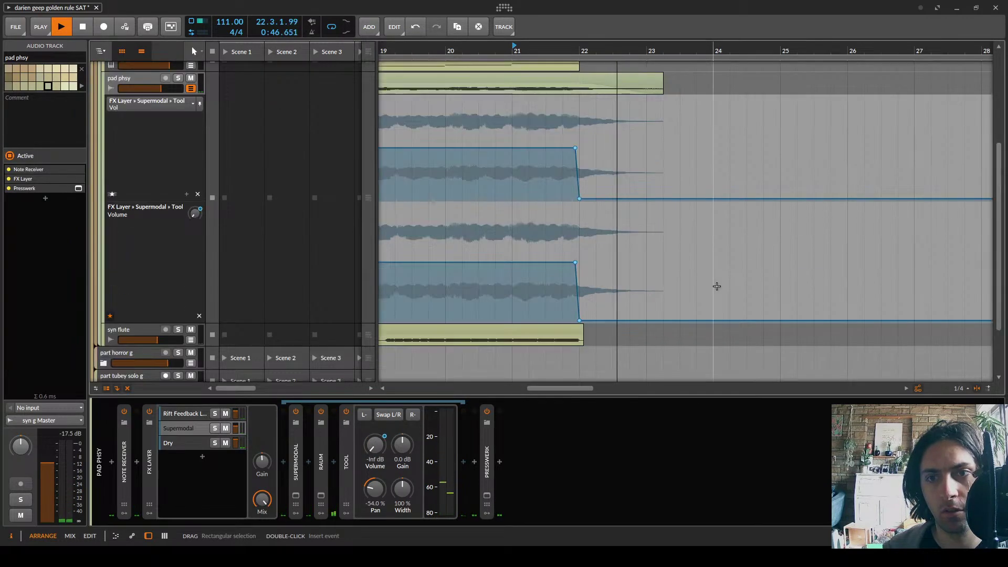
pyautogui.press('space')
# Shrink and hide pad phsy's automation lanes, and collapse the syn g, part floaty g and no drums g groups
pyautogui.moveTo(191, 198); pyautogui.dragTo(194, 148)
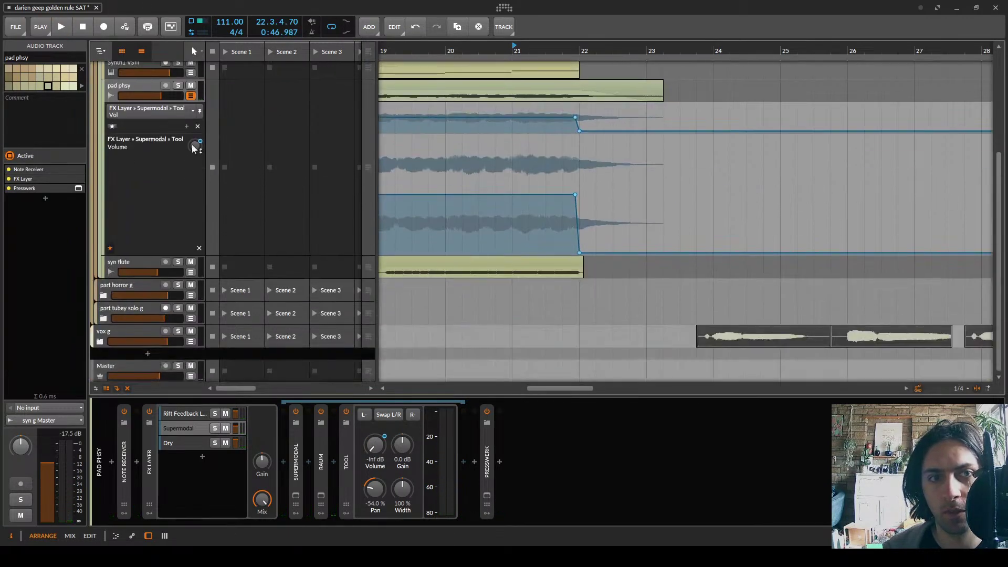
pyautogui.moveTo(149, 254); pyautogui.dragTo(155, 5)
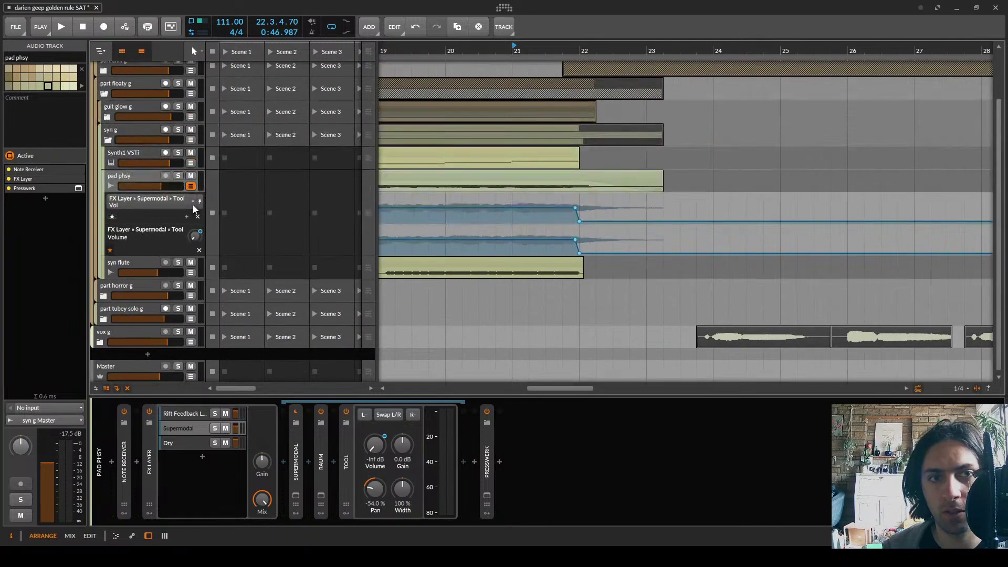
pyautogui.click(190, 186)
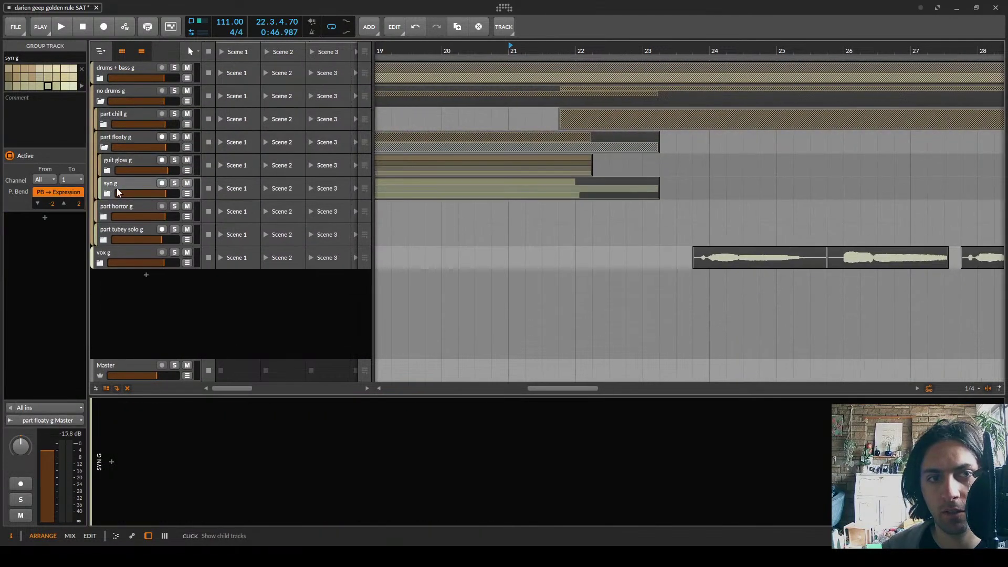
pyautogui.click(108, 192)
pyautogui.click(103, 149)
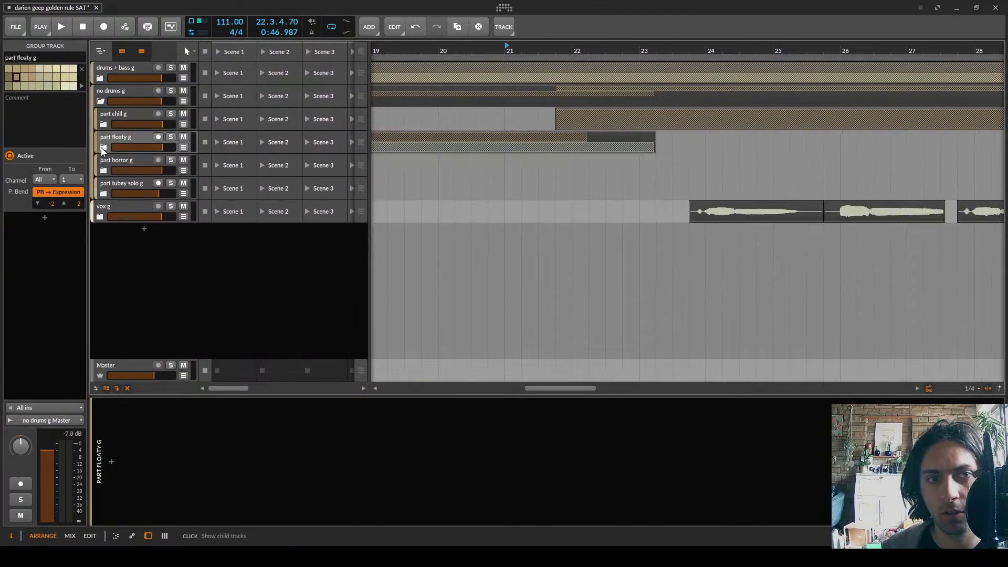
pyautogui.click(101, 101)
# Play the full mix from bar 21 and lower the Master volume to -8.1 dB
pyautogui.press('space')
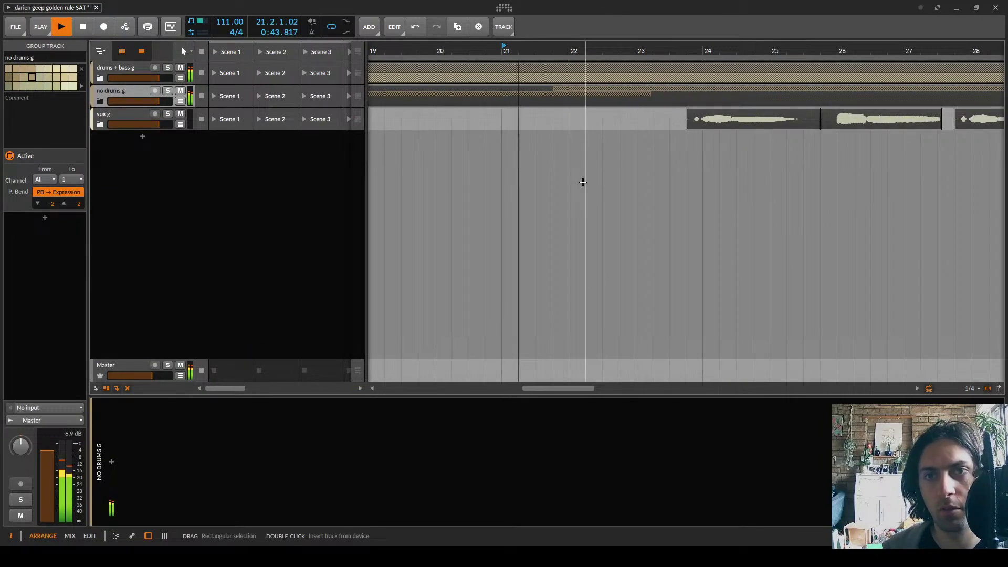
pyautogui.scroll(-5, 583, 182)
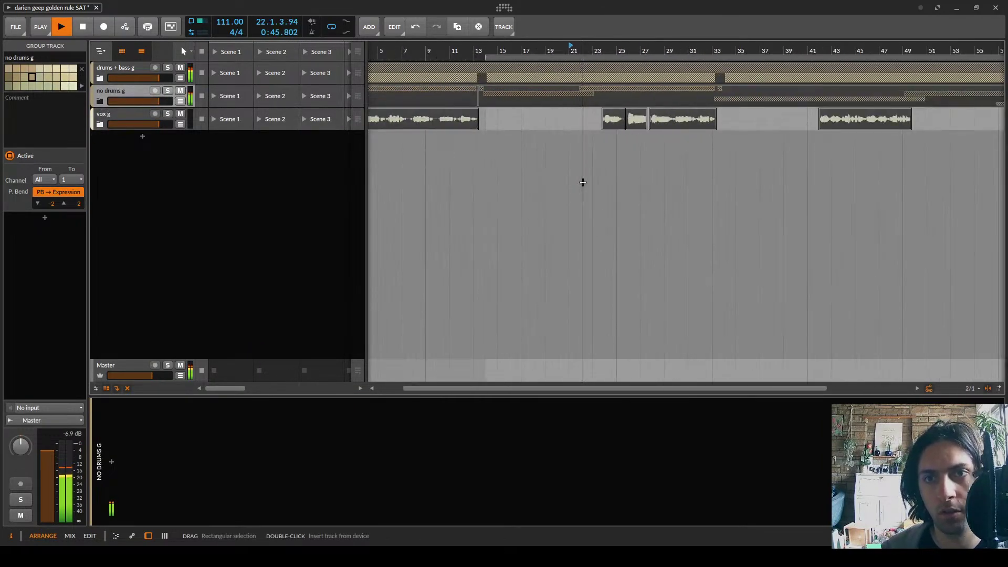
pyautogui.scroll(-2, 582, 183)
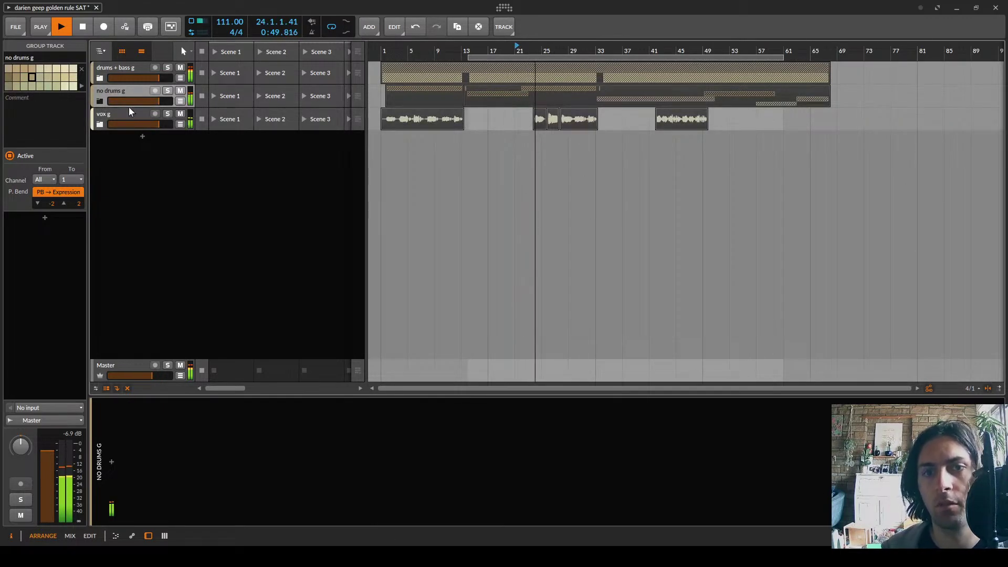
pyautogui.moveTo(155, 377); pyautogui.dragTo(145, 375)
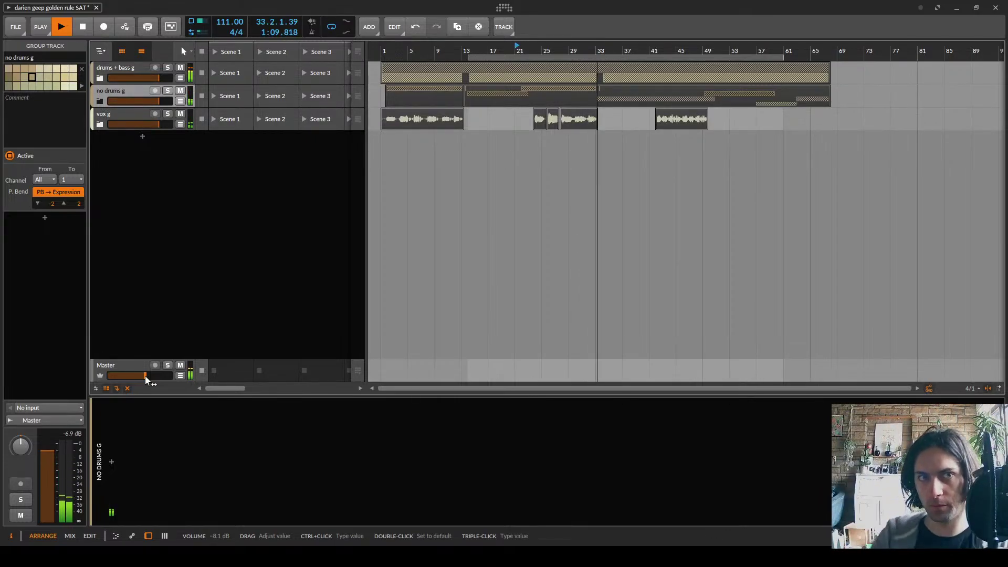
# Expand no drums g and part horror g, and select the hor fx2 track with its clip near bar 33 in view
pyautogui.click(100, 101)
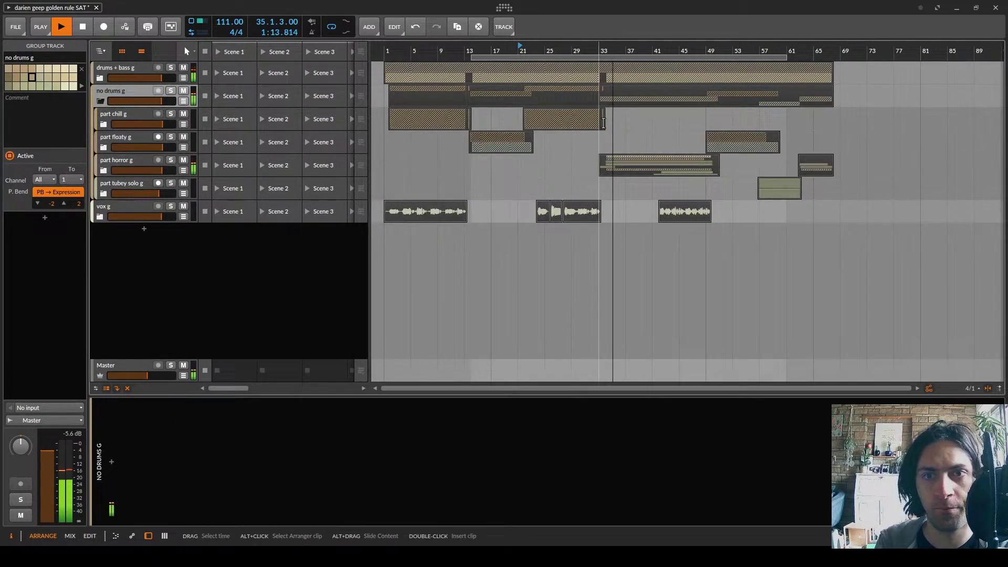
pyautogui.press('space')
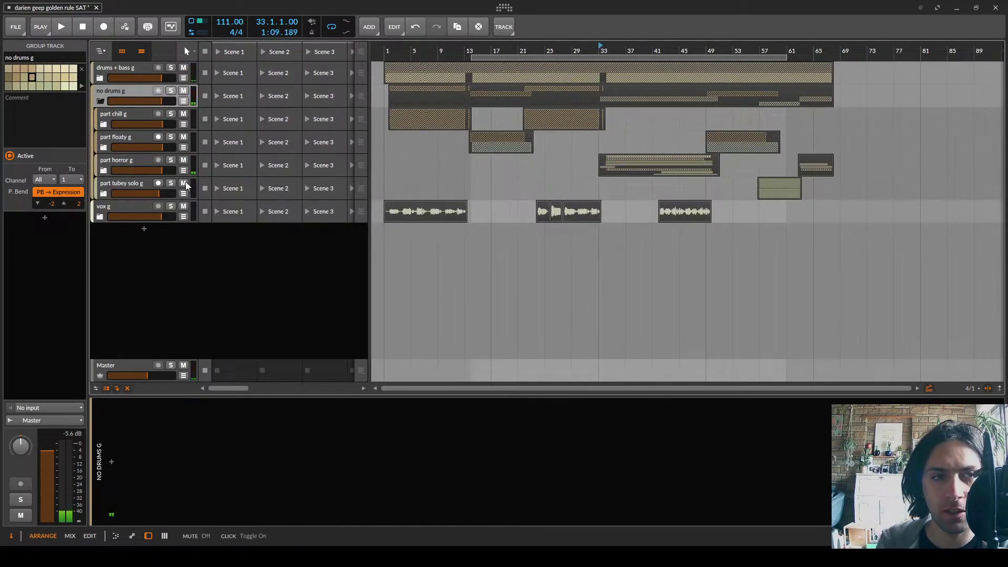
pyautogui.click(103, 171)
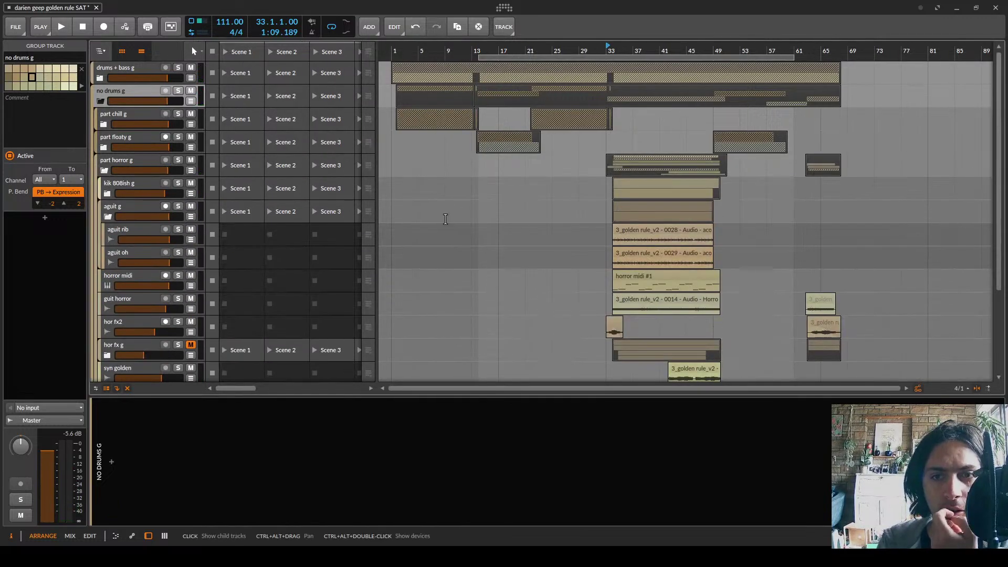
pyautogui.scroll(-5, 525, 212)
pyautogui.scroll(8, 607, 210)
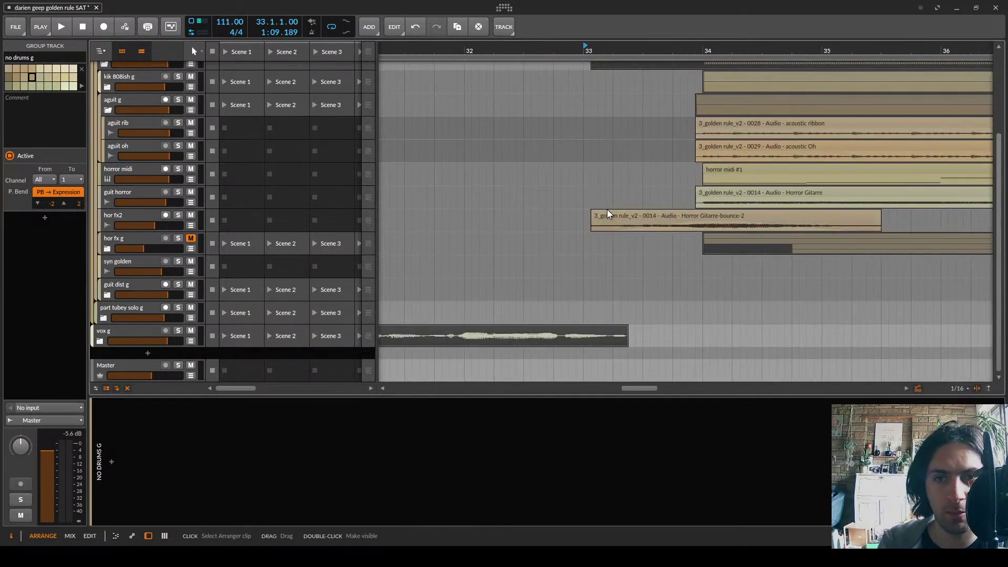
pyautogui.click(146, 225)
# Raise the Master volume while auditioning the transition from bar 33
pyautogui.click(152, 380)
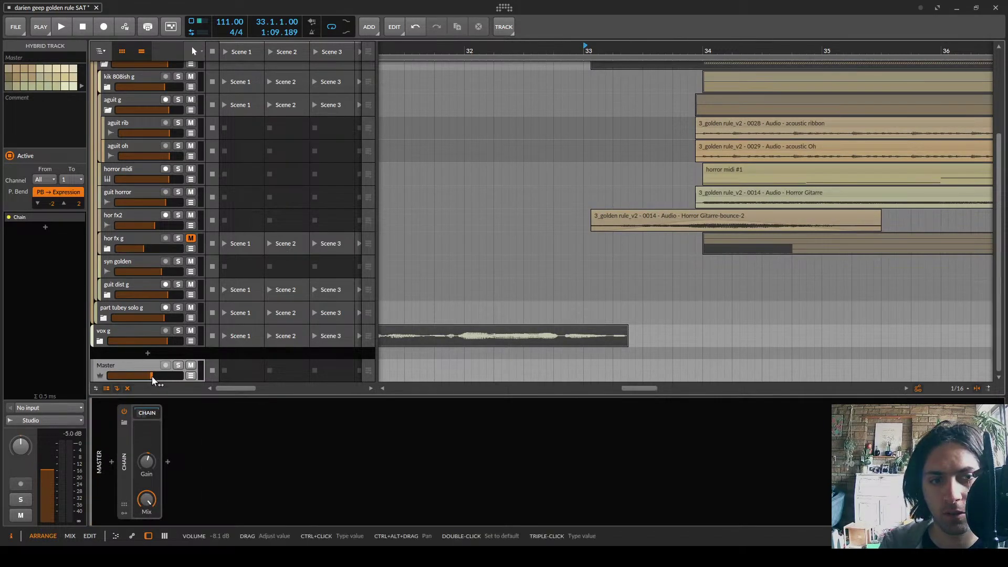
pyautogui.press('space')
pyautogui.moveTo(153, 376); pyautogui.dragTo(159, 374)
pyautogui.press('space')
# Add a Tool device after Raum on the hor fx2 track
pyautogui.click(151, 226)
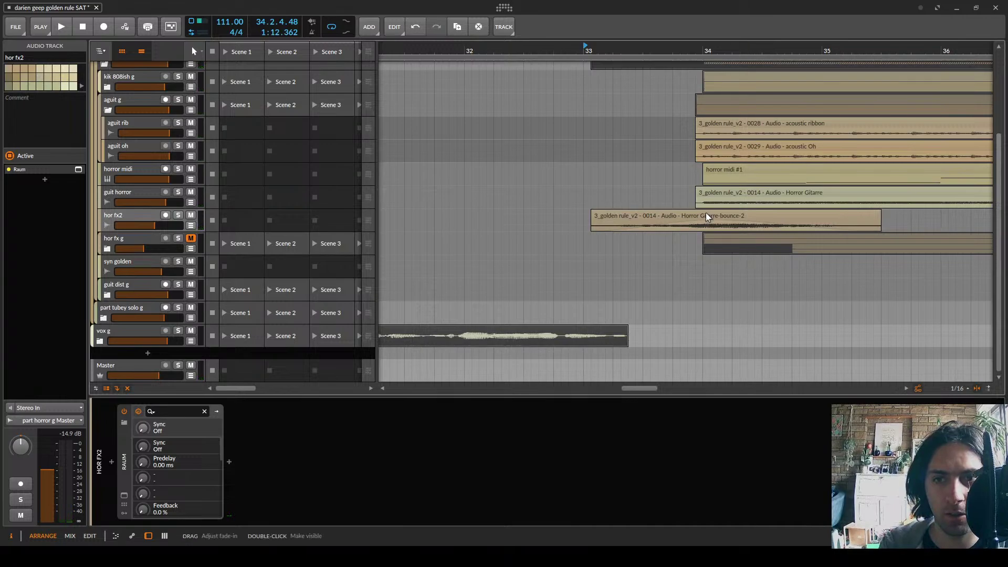
pyautogui.doubleClick(125, 474)
pyautogui.click(136, 461)
pyautogui.write('tool')
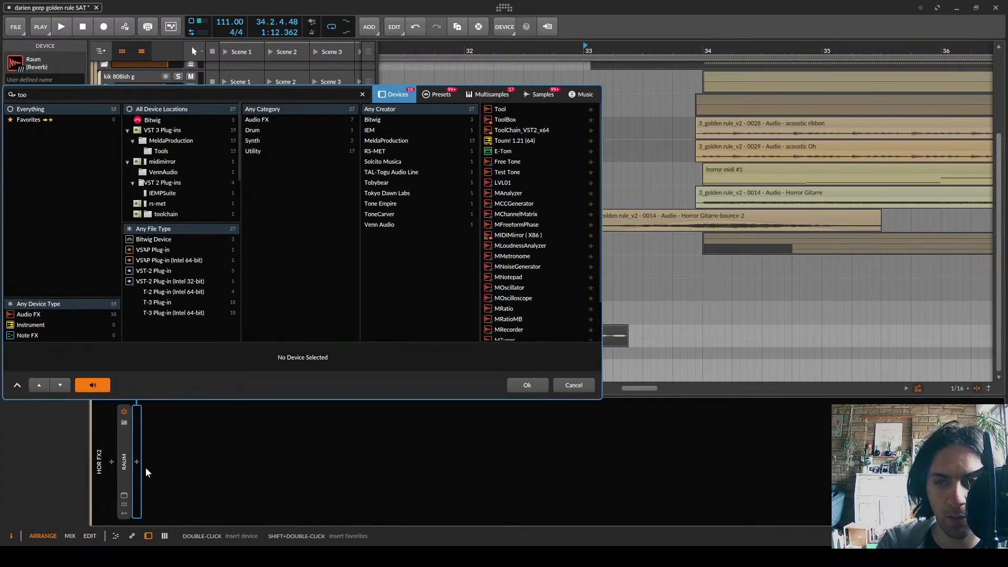
pyautogui.doubleClick(511, 109)
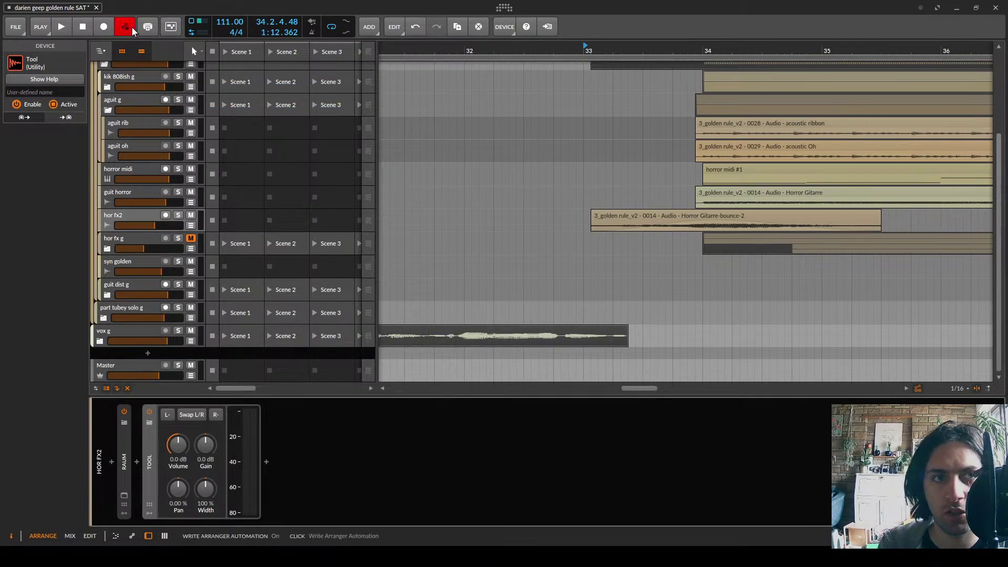
# Record Tool gain automation on hor fx2 around bar 34, and show the gain in an enlarged automation lane
pyautogui.press('space')
pyautogui.click(210, 439)
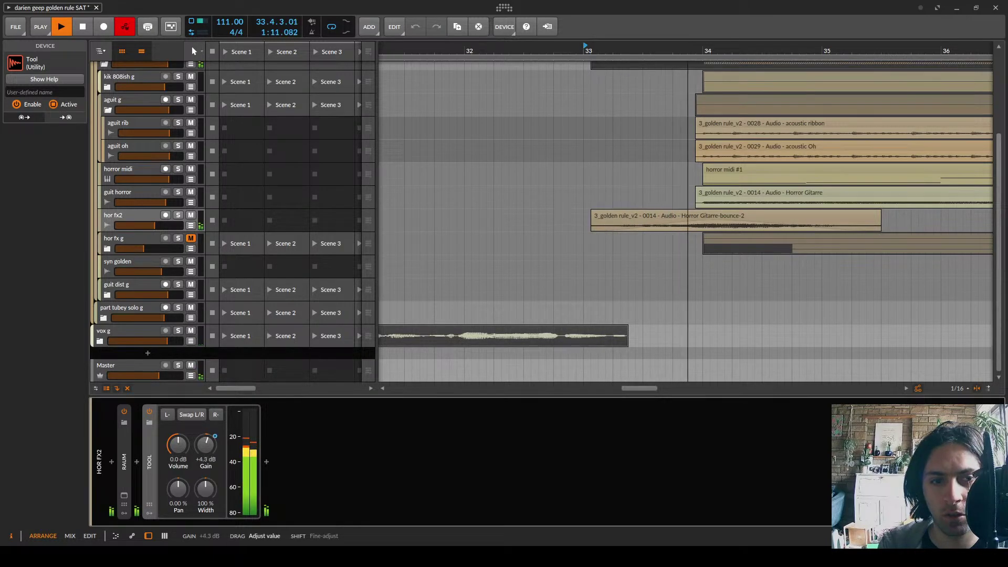
pyautogui.press('space')
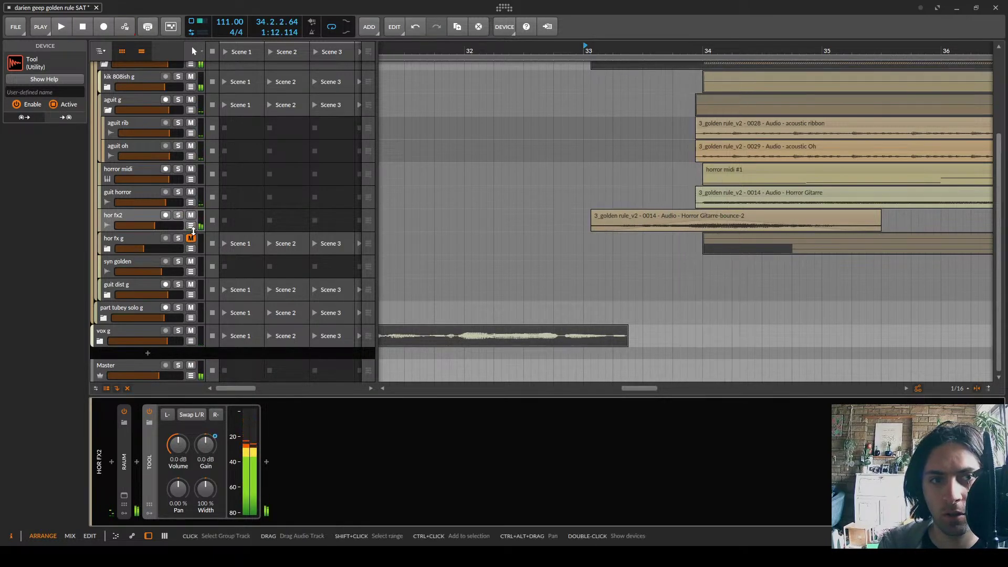
pyautogui.press('a')
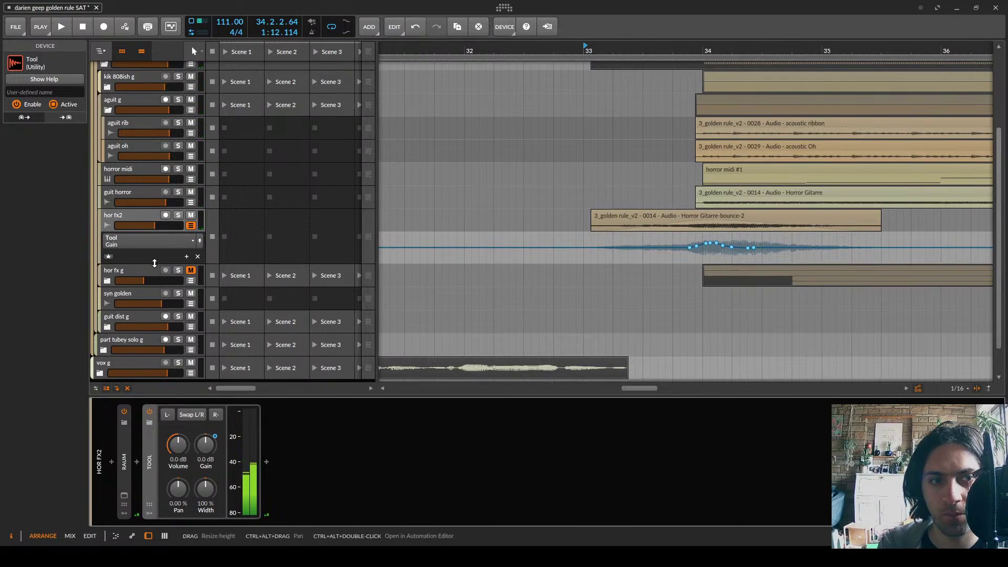
pyautogui.moveTo(154, 264); pyautogui.dragTo(155, 379)
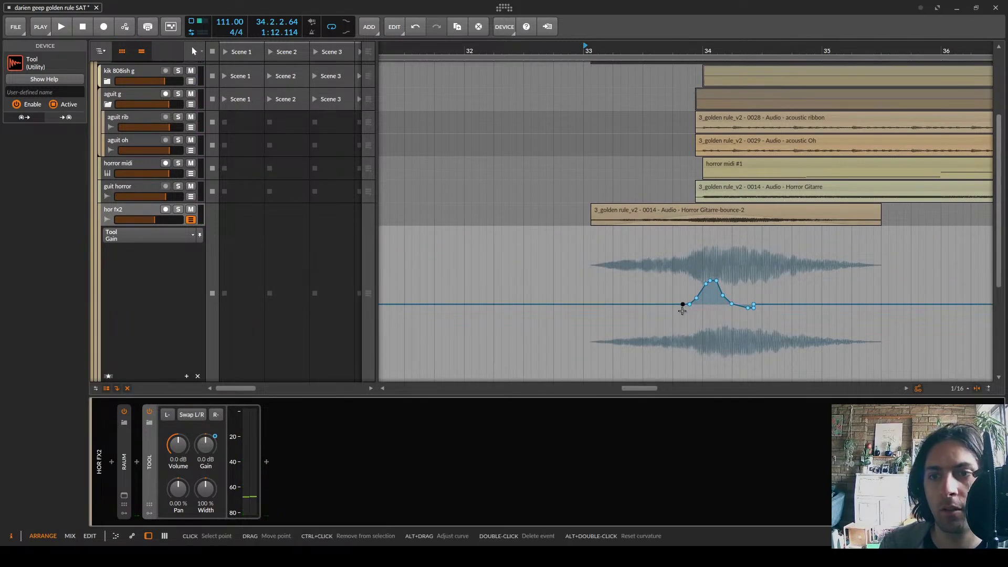
# Replace the recorded gain points with a +7.2 dB peak just before bar 34 that curves back to 0.0 dB at bar 34 beat 3
pyautogui.moveTo(687, 321); pyautogui.dragTo(783, 265)
pyautogui.press('Delete')
pyautogui.moveTo(702, 304); pyautogui.dragTo(702, 288)
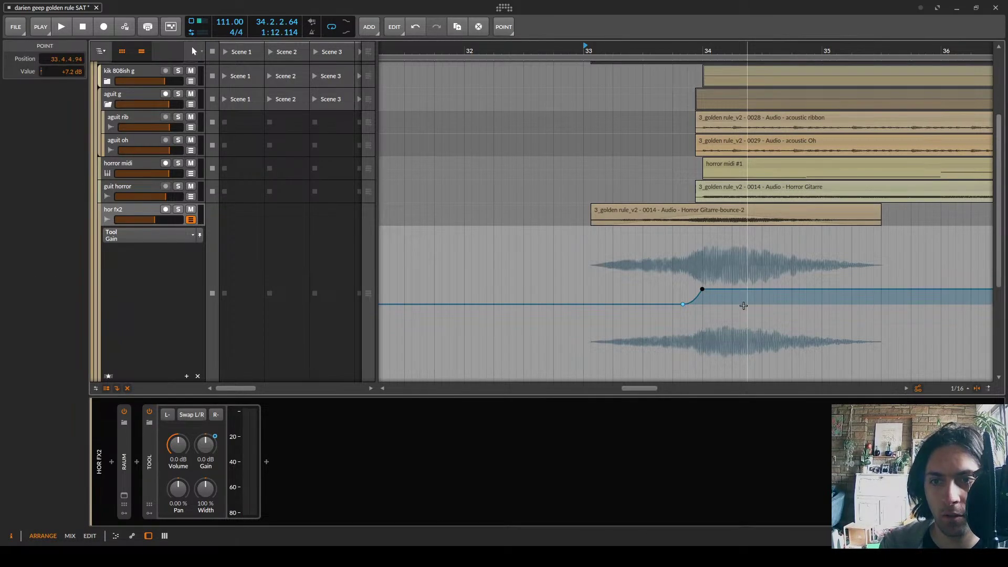
pyautogui.click(737, 287)
pyautogui.moveTo(739, 289)
pyautogui.mouseDown()
pyautogui.moveTo(757, 351)
pyautogui.moveTo(827, 292)
pyautogui.moveTo(805, 311)
pyautogui.moveTo(764, 304)
pyautogui.mouseUp()
pyautogui.press('space')
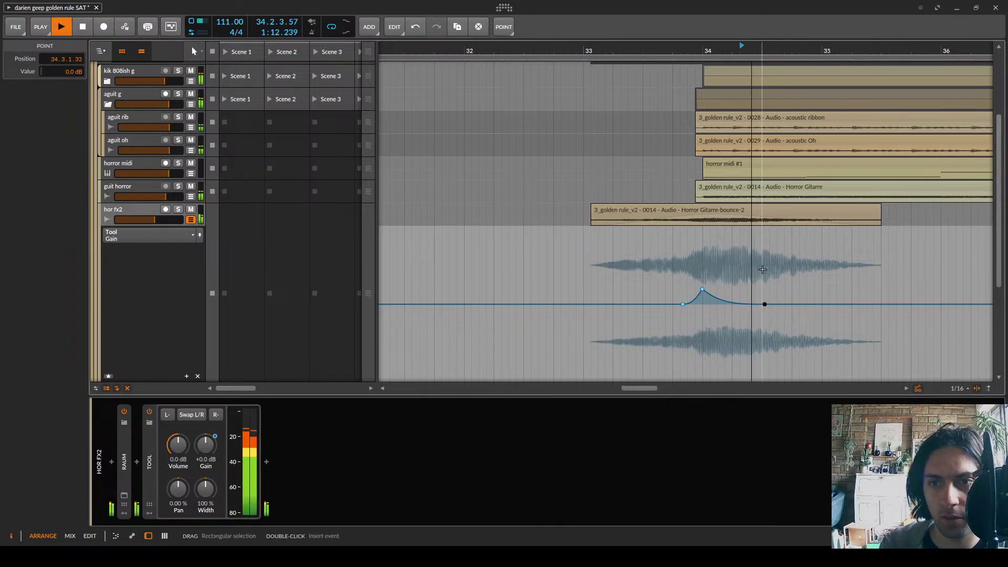
pyautogui.press('space')
# Replace the gain peak with a +4.7 dB point at bar 34 and audition the transition from bar 33 beat 2
pyautogui.click(629, 52)
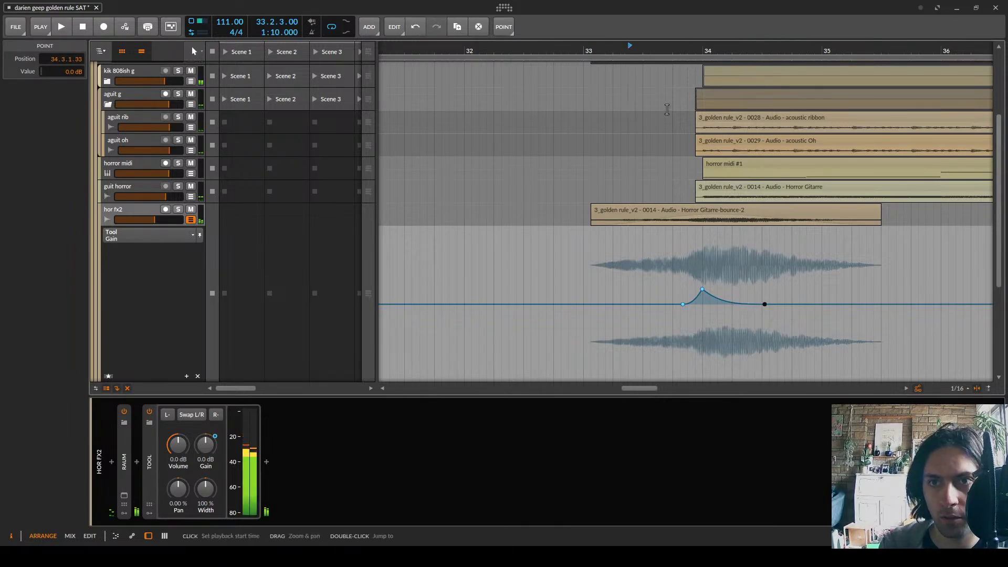
pyautogui.doubleClick(701, 289)
pyautogui.moveTo(702, 303); pyautogui.dragTo(702, 294)
pyautogui.press('space')
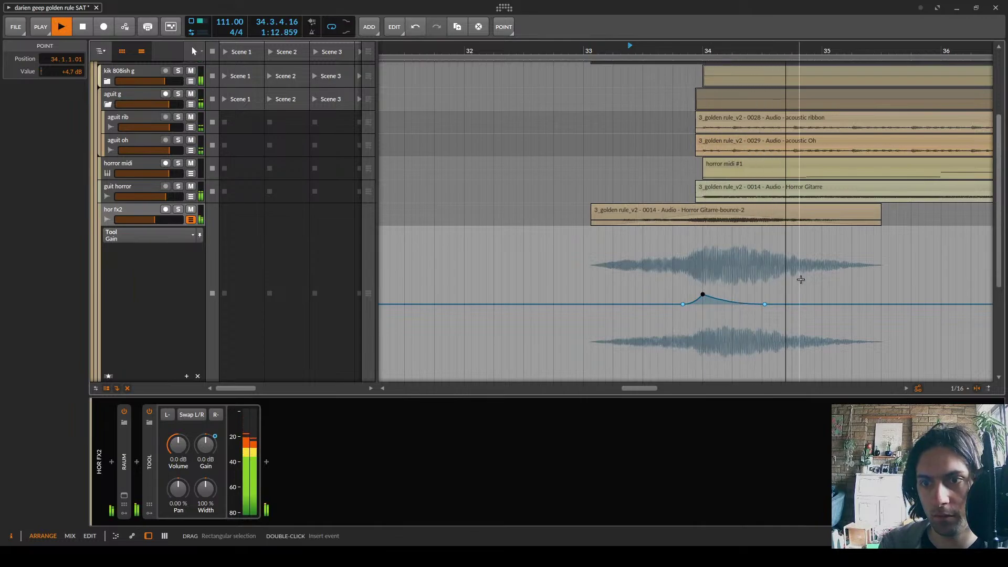
pyautogui.press('space')
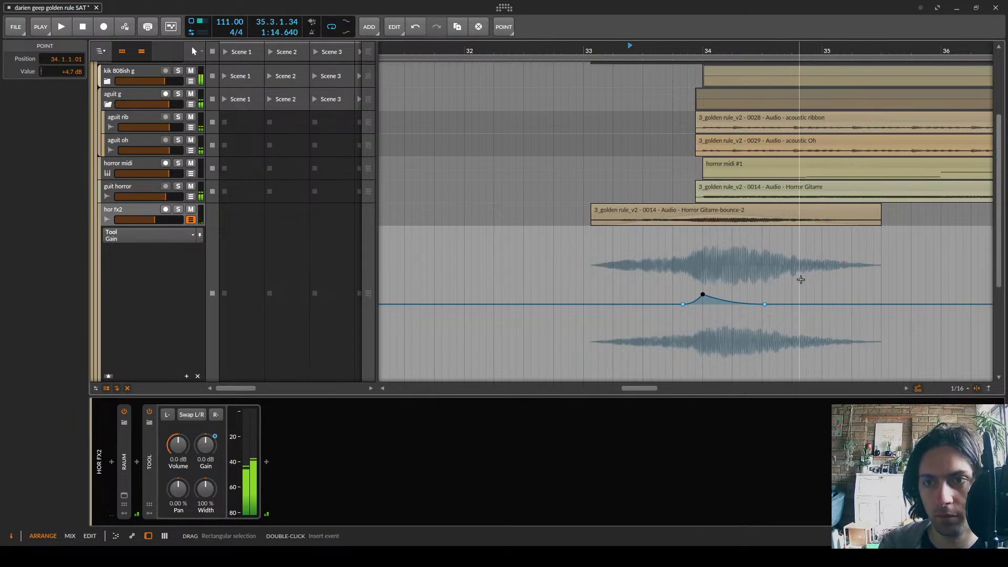
# Hide the gain automation lane on hor fx2 and collapse its Tool device
pyautogui.click(190, 219)
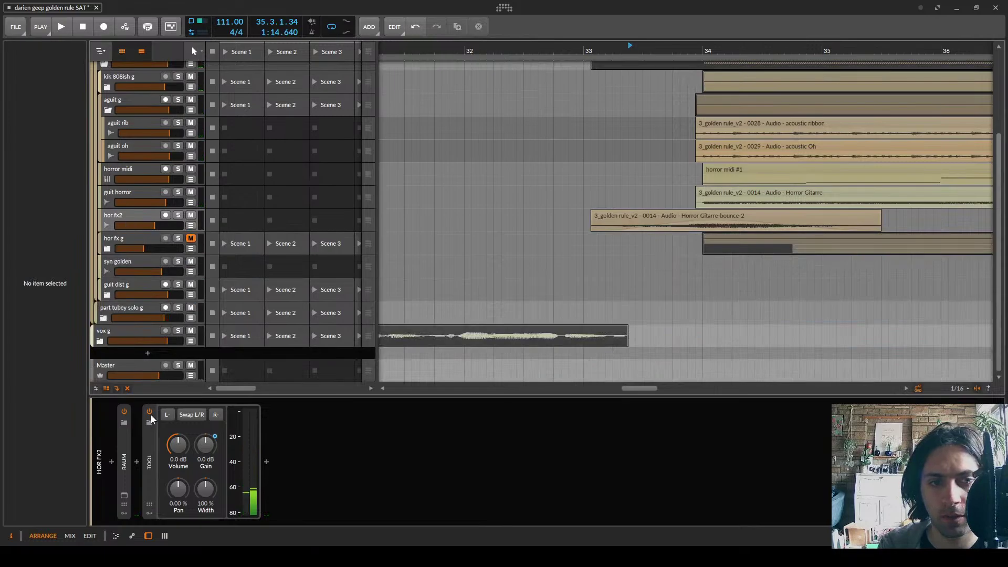
pyautogui.doubleClick(150, 437)
# Audition the horror section from its entrance before bar 34 and lower the Master volume slightly
pyautogui.press('space')
pyautogui.scroll(1, 617, 207)
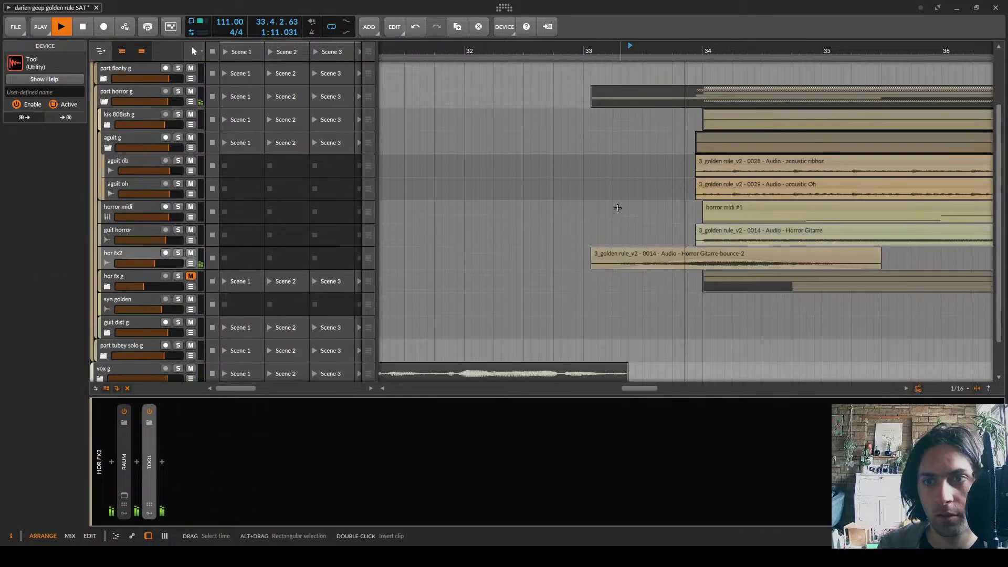
pyautogui.scroll(2, 617, 208)
pyautogui.scroll(-4, 617, 212)
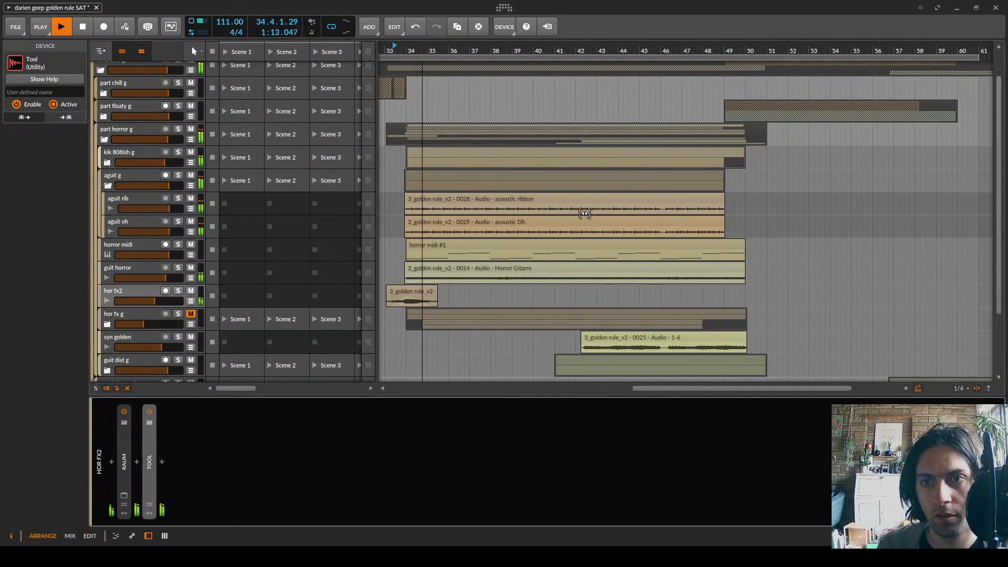
pyautogui.scroll(-3, 288, 275)
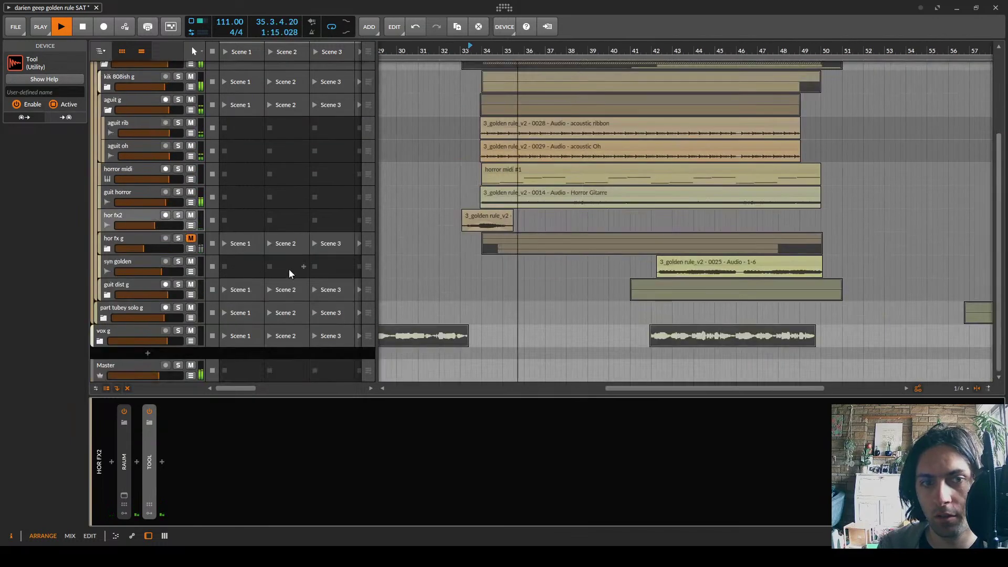
pyautogui.moveTo(161, 377); pyautogui.dragTo(156, 377)
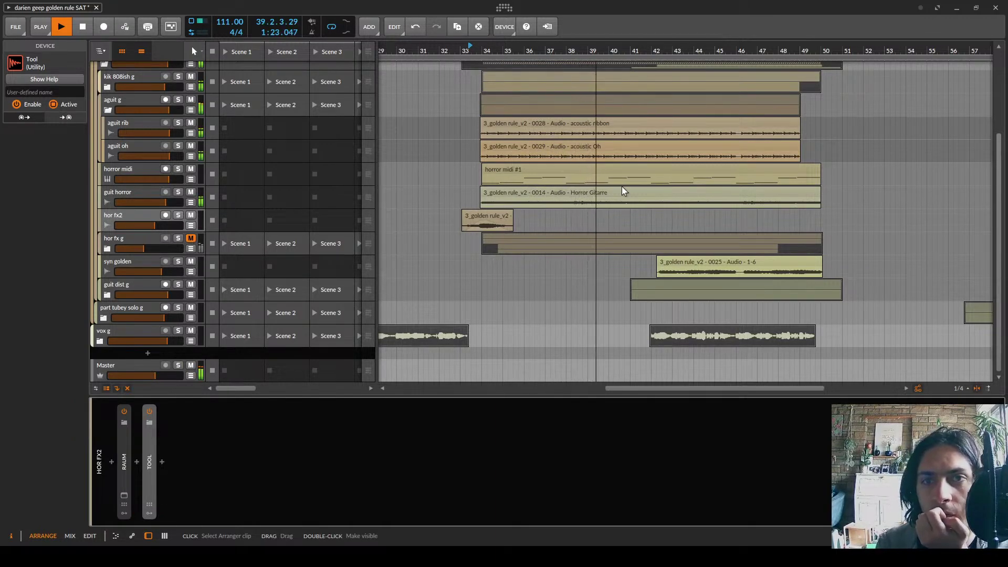
# Set the loop region to span 7 bars from bar 42 to bar 49, and stop playback
pyautogui.scroll(-10, 621, 187)
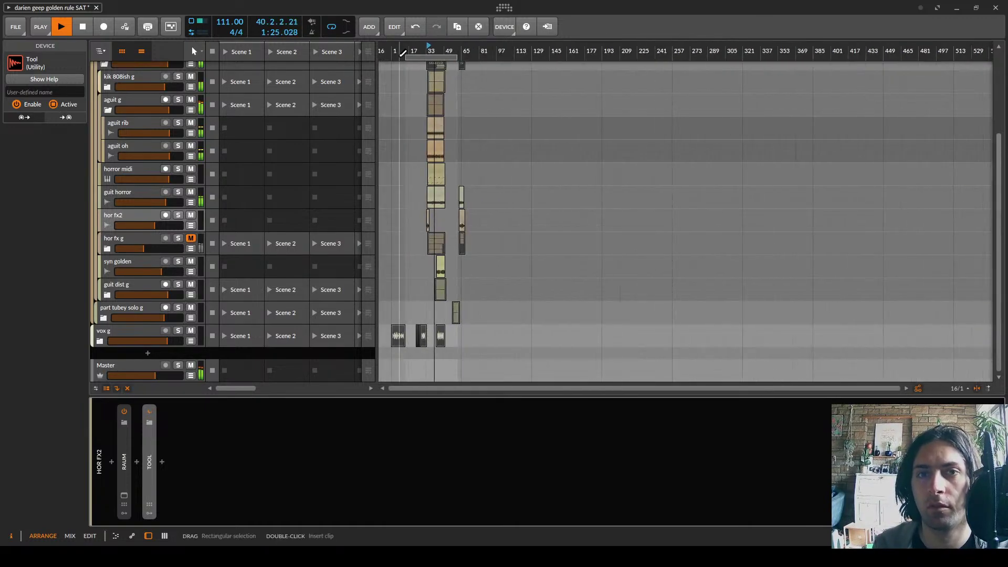
pyautogui.scroll(4, 415, 53)
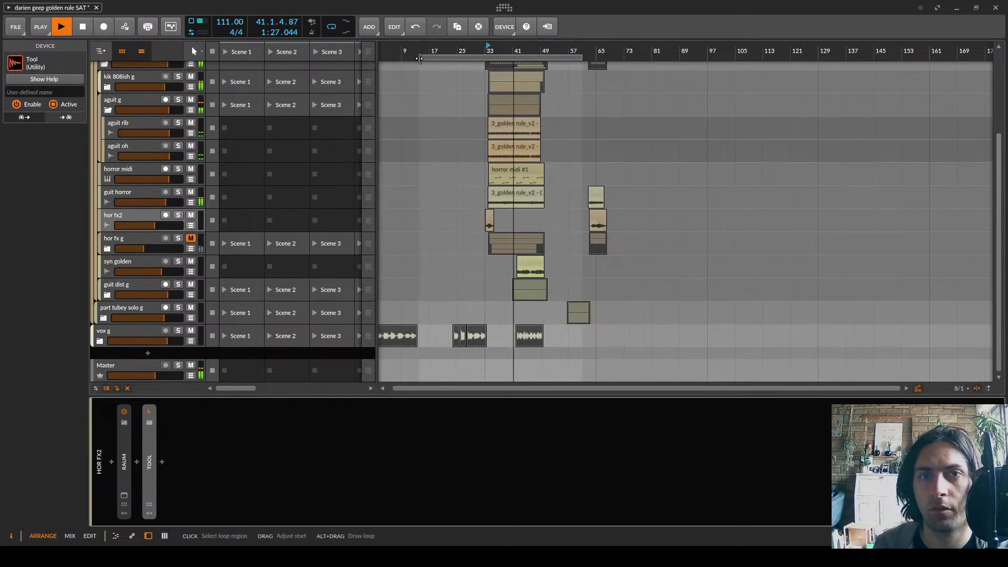
pyautogui.moveTo(418, 55); pyautogui.dragTo(499, 64)
pyautogui.scroll(8, 518, 72)
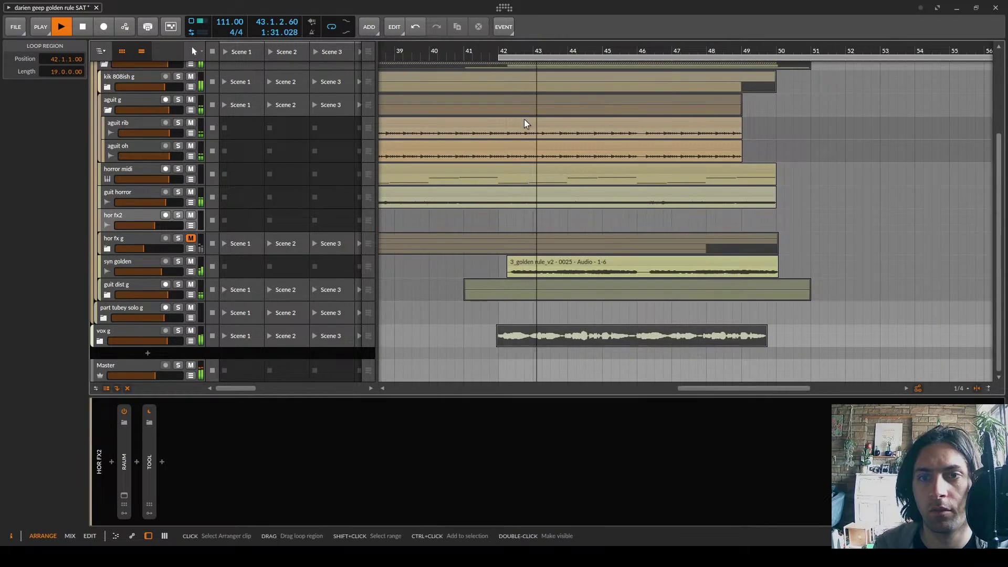
pyautogui.scroll(3, 524, 120)
pyautogui.scroll(-4, 524, 120)
pyautogui.moveTo(724, 57); pyautogui.dragTo(595, 101)
pyautogui.press('space')
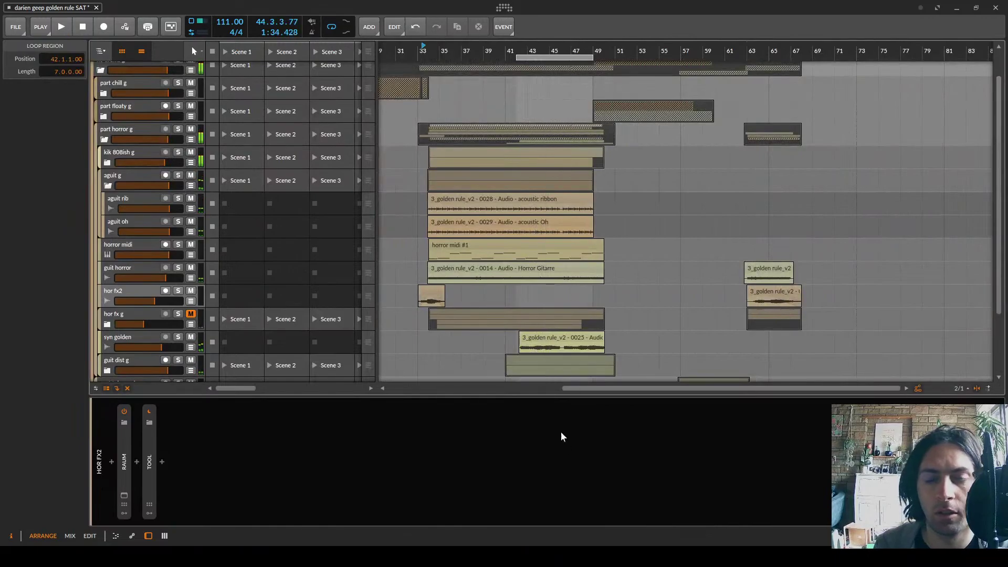
# Audition the passage leading into bar 42, restarting playback from bar 41
pyautogui.scroll(5, 462, 52)
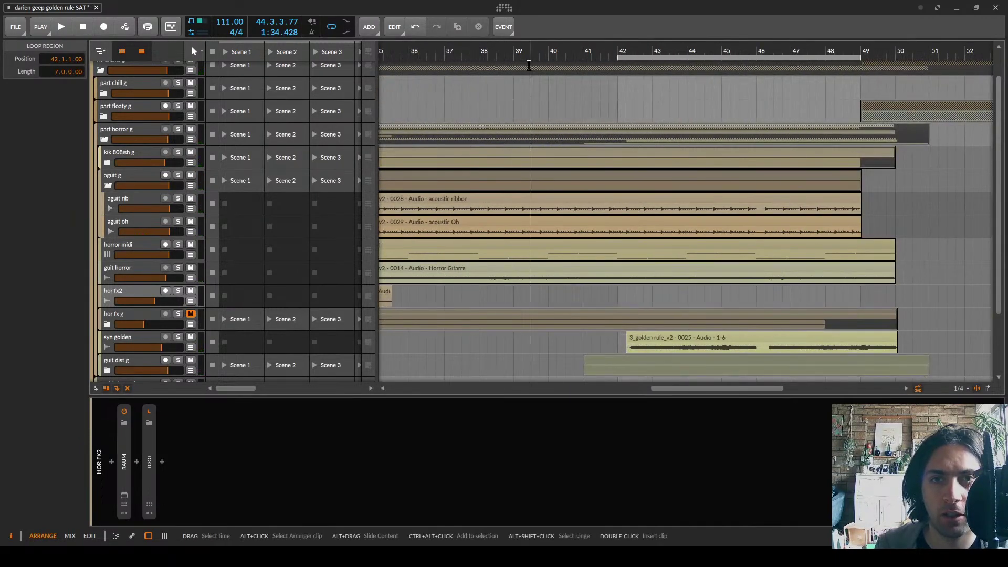
pyautogui.press('space')
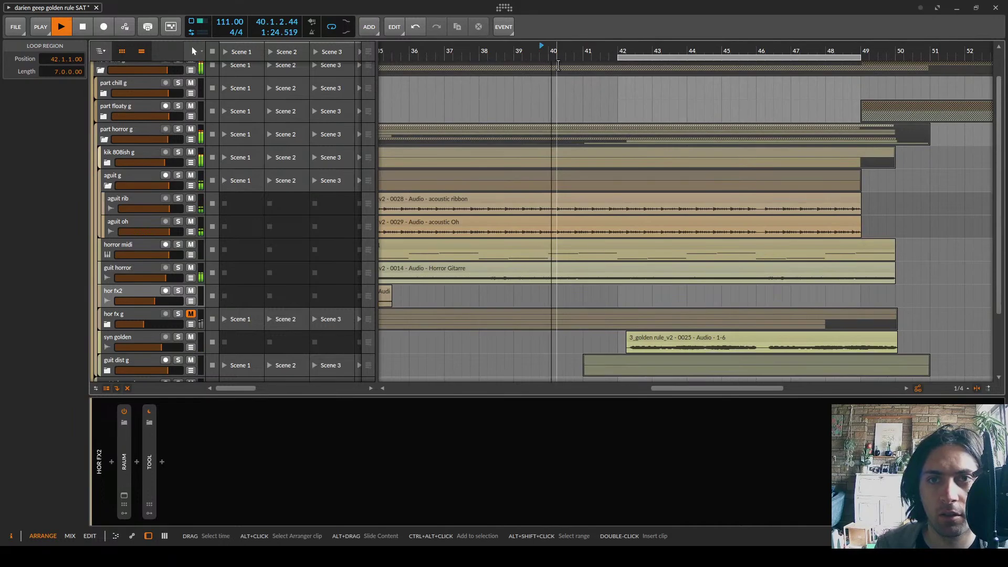
pyautogui.click(588, 52)
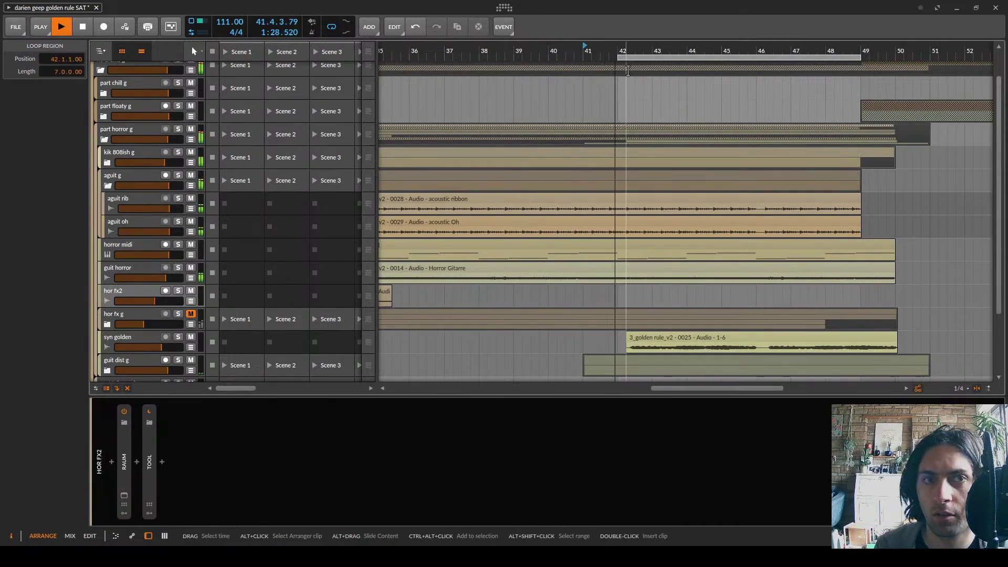
# Collapse part horror g and expand the drum groups down to the tracks inside closed mics g
pyautogui.click(105, 140)
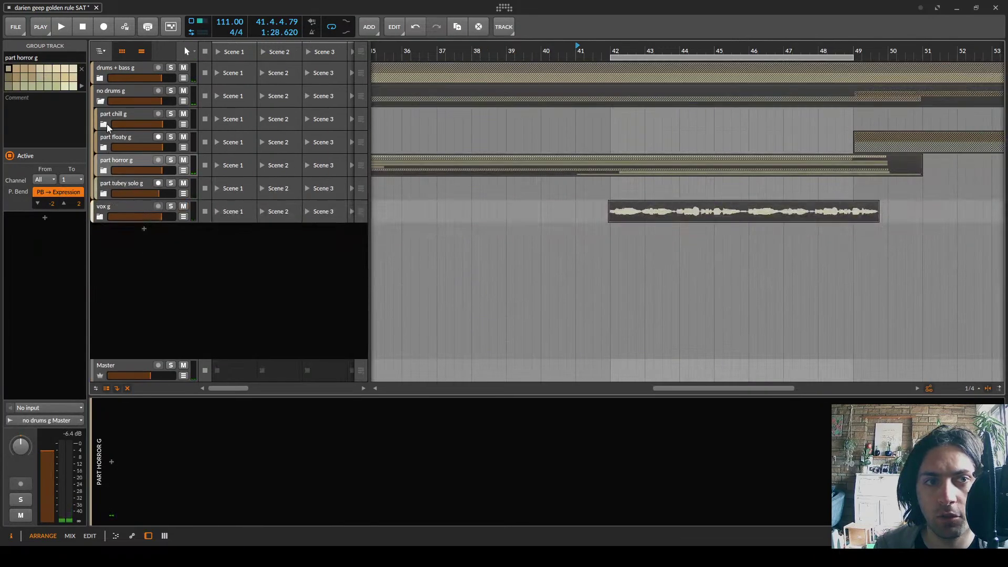
pyautogui.click(100, 78)
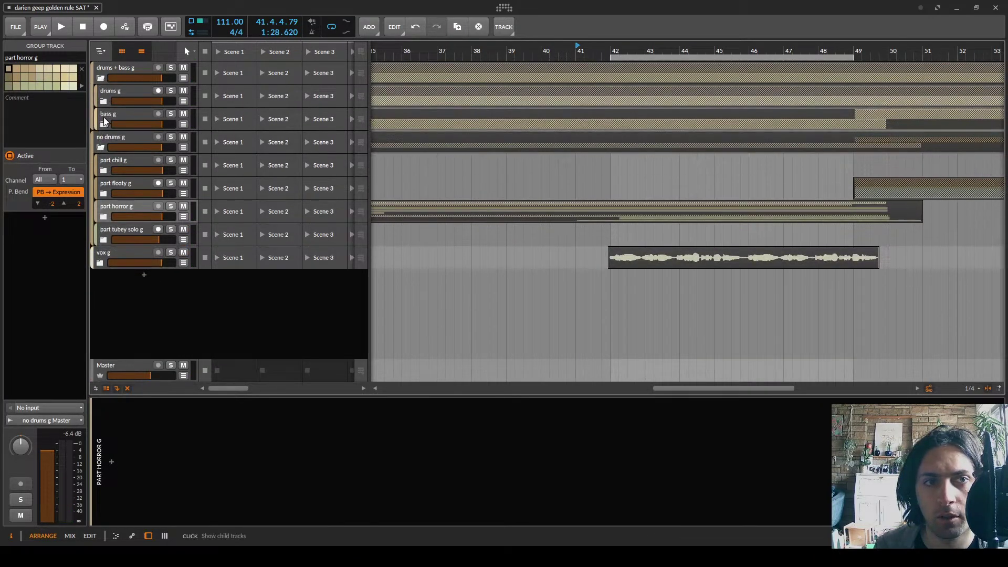
pyautogui.click(103, 101)
pyautogui.click(107, 125)
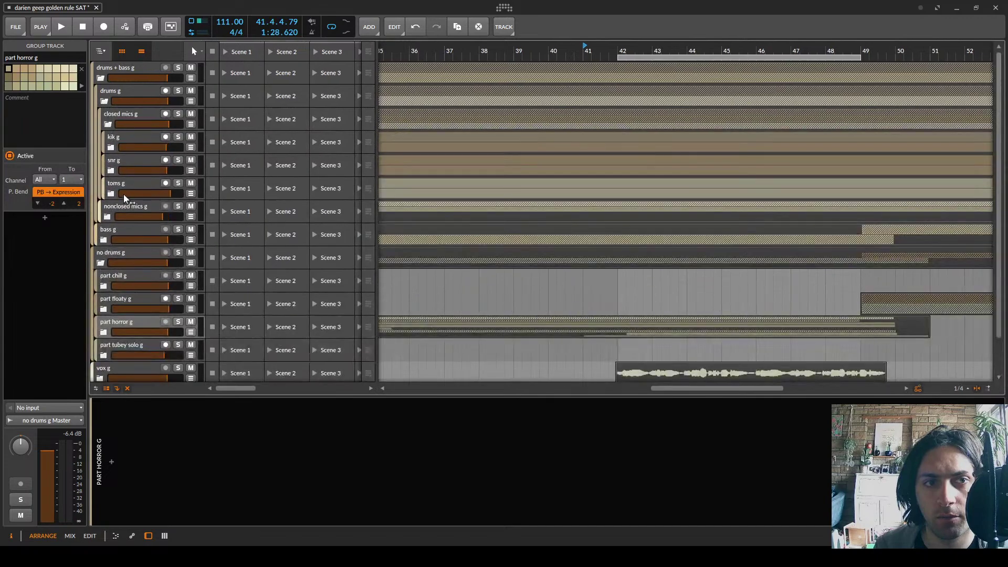
# Lower the toms g volume slightly and audition the change from bar 41
pyautogui.click(120, 183)
pyautogui.moveTo(169, 194); pyautogui.dragTo(162, 193)
pyautogui.press('space')
pyautogui.press('space')
pyautogui.press('space')
pyautogui.press('space')
# Collapse closed mics g, drums g and drums + bass g, and play the arrangement from bar 41
pyautogui.click(107, 124)
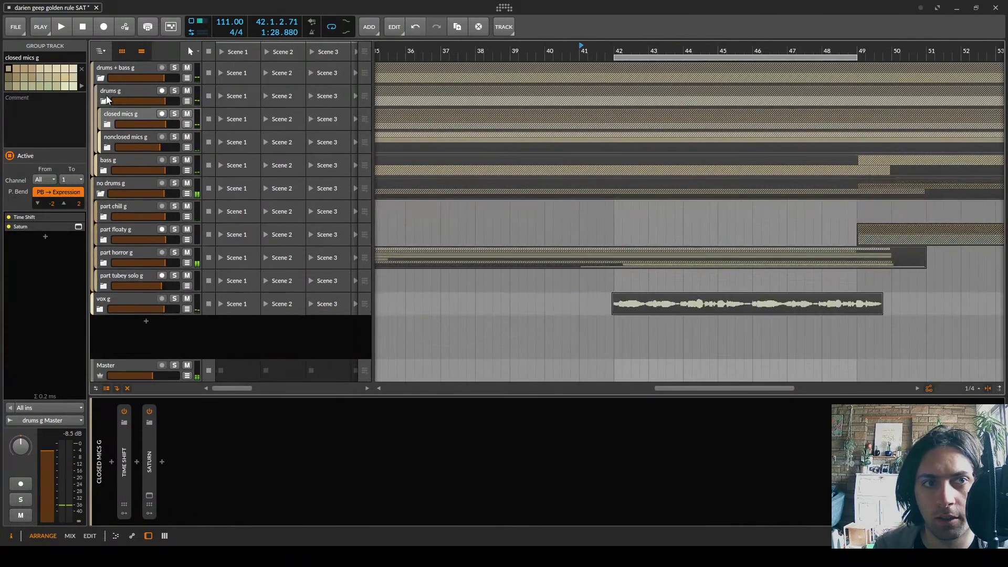
pyautogui.click(104, 101)
pyautogui.click(100, 78)
pyautogui.press('space')
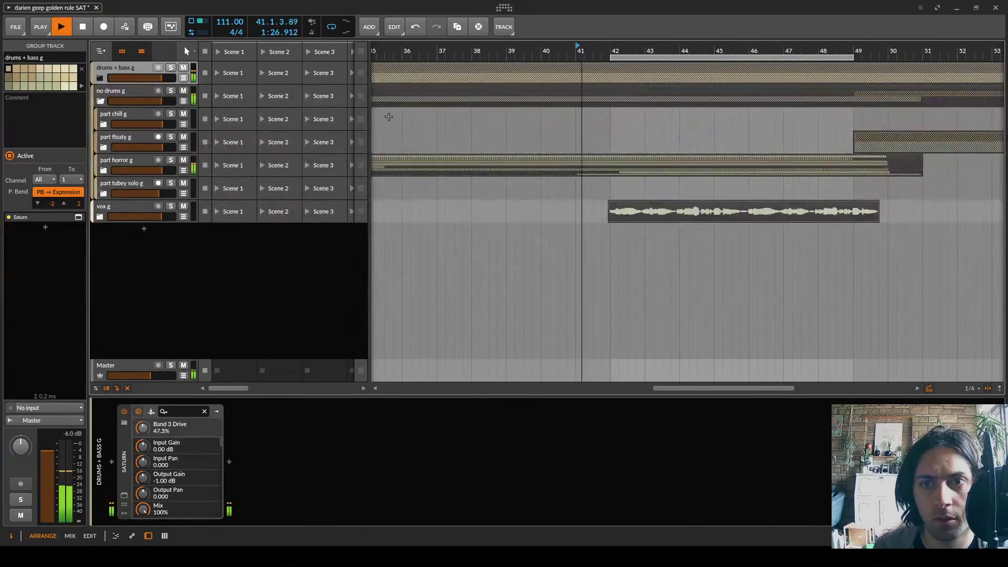
pyautogui.scroll(-3, 669, 153)
pyautogui.moveTo(648, 159); pyautogui.dragTo(562, 187)
pyautogui.scroll(4, 562, 186)
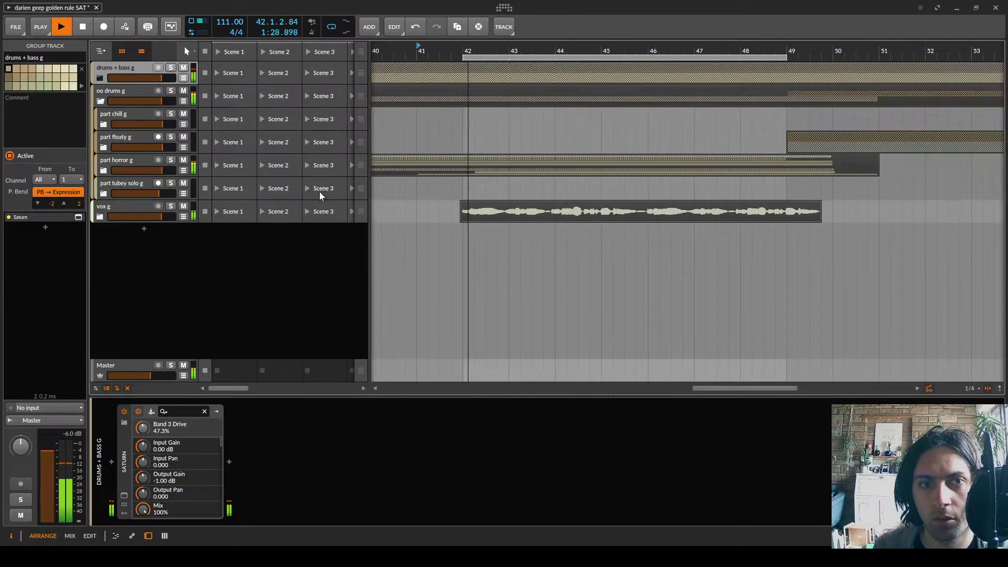
# Expand part horror g, solo the syn golden track and listen to it
pyautogui.click(104, 170)
pyautogui.scroll(-3, 506, 194)
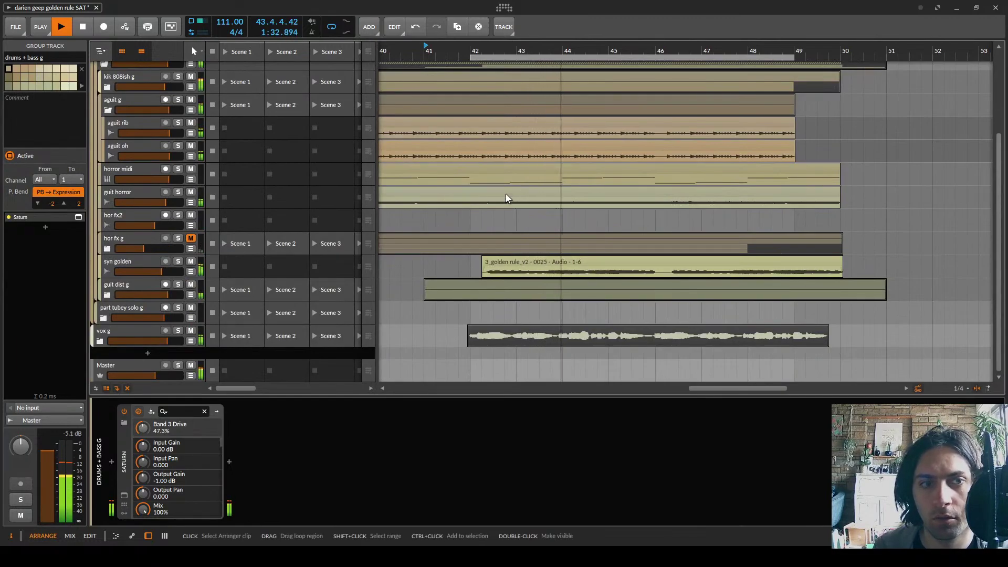
pyautogui.click(178, 261)
pyautogui.click(148, 267)
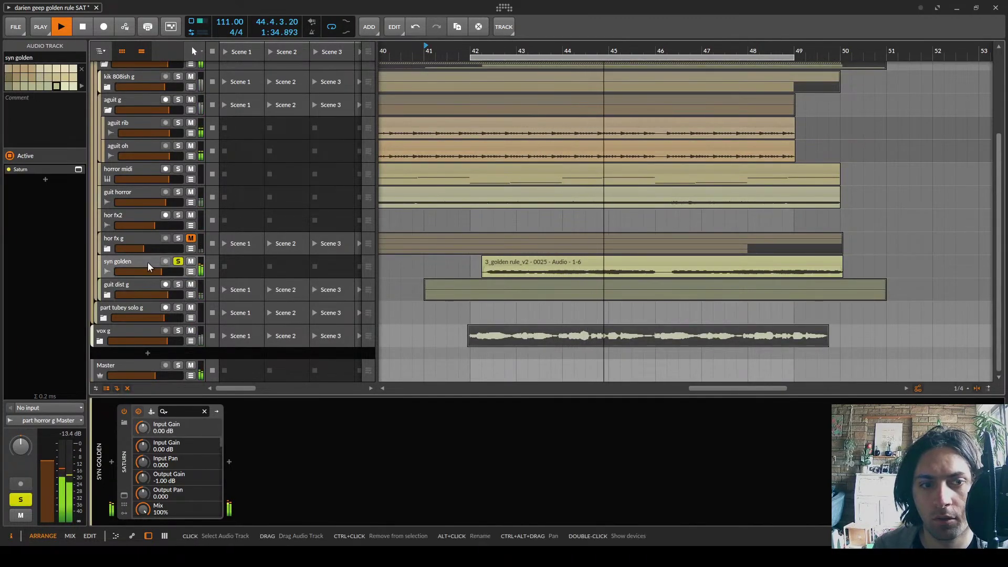
pyautogui.press('space')
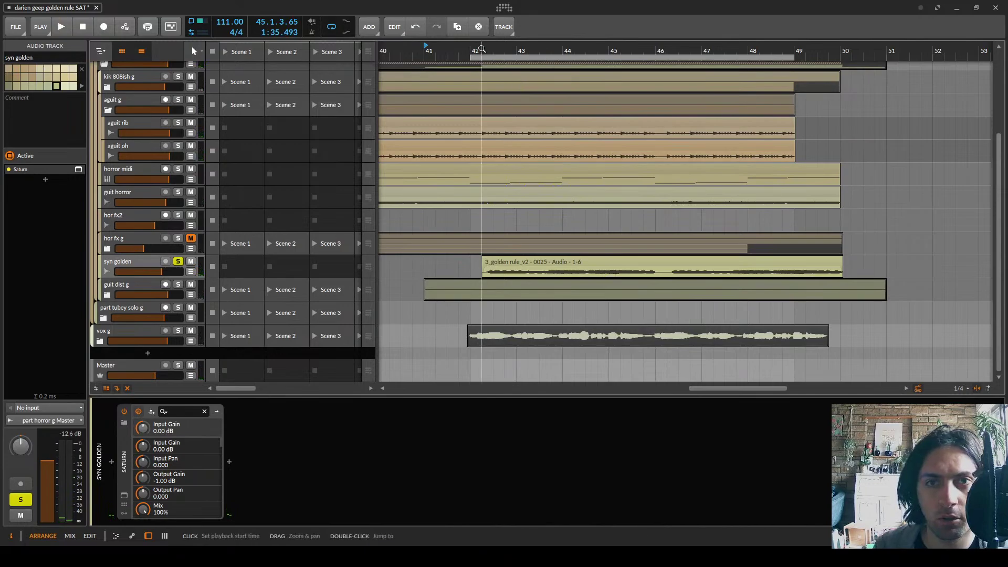
# Save the project and audition the soloed syn golden track from bar 42
pyautogui.hotkey('ctrl', 's')
pyautogui.click(538, 310)
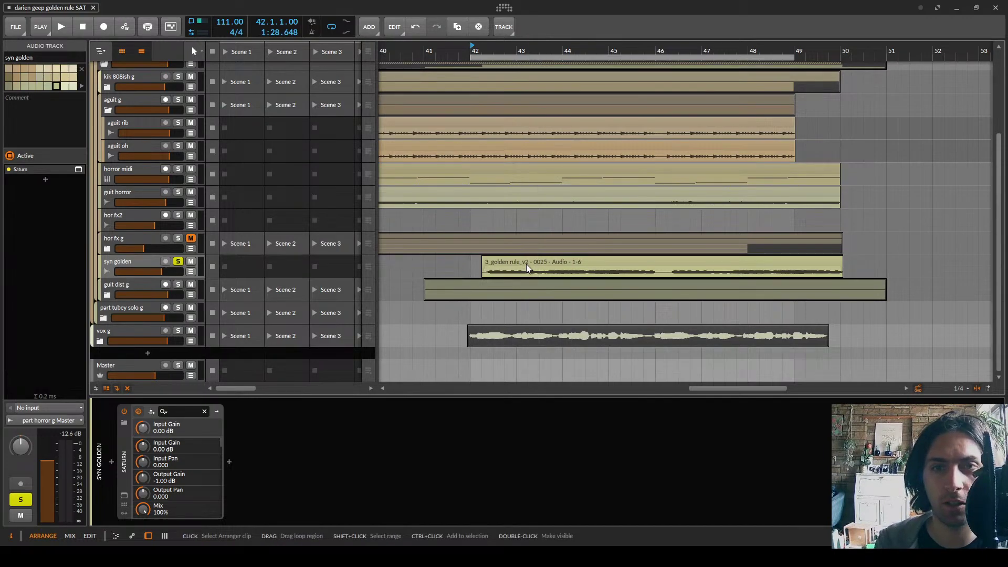
pyautogui.press('space')
pyautogui.press('space')
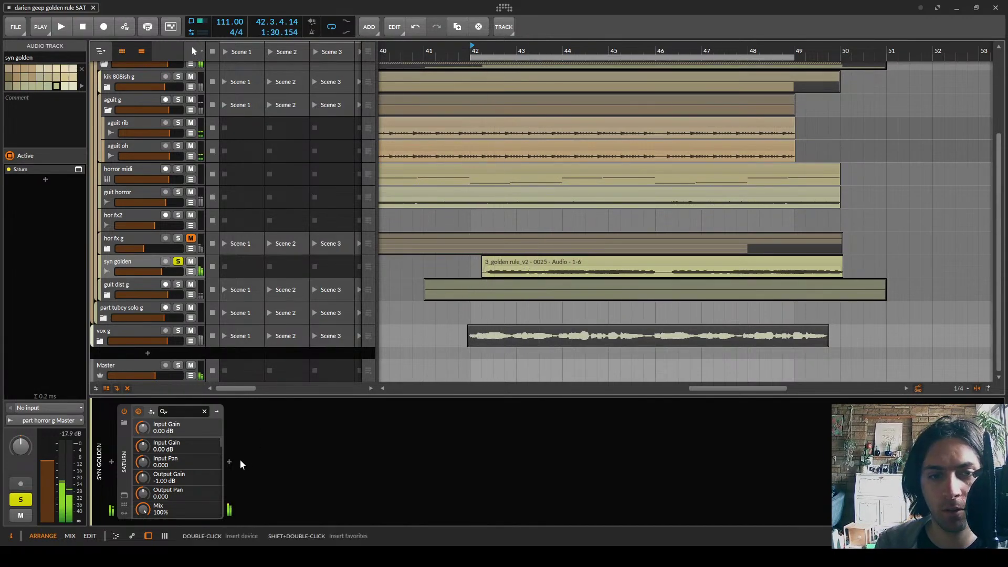
pyautogui.click(229, 461)
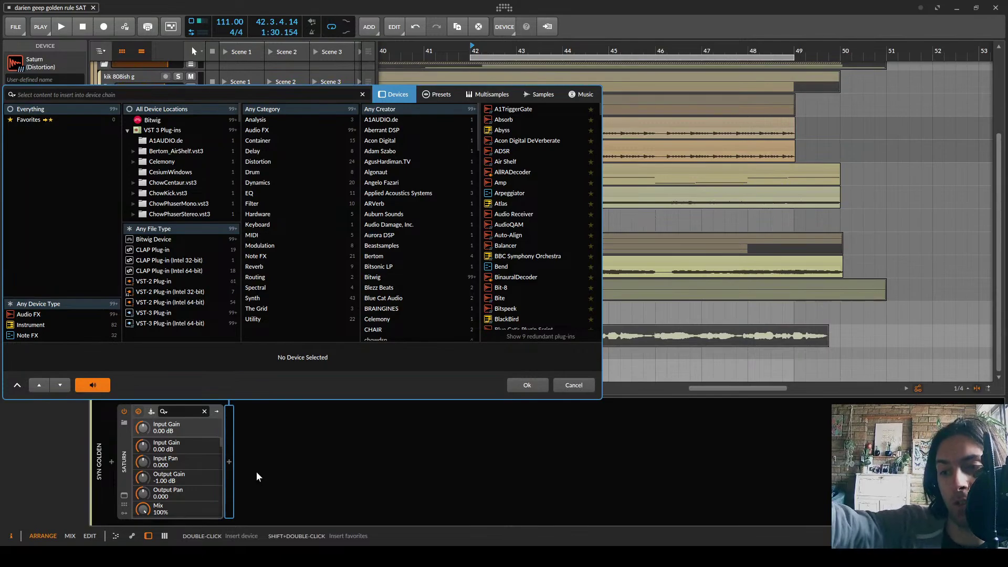
pyautogui.click(961, 556)
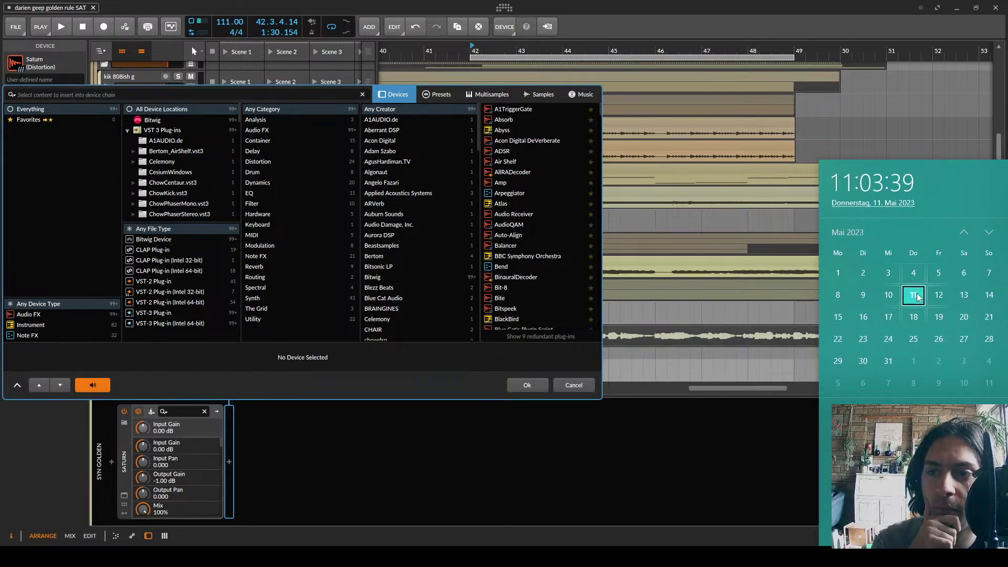
pyautogui.click(580, 388)
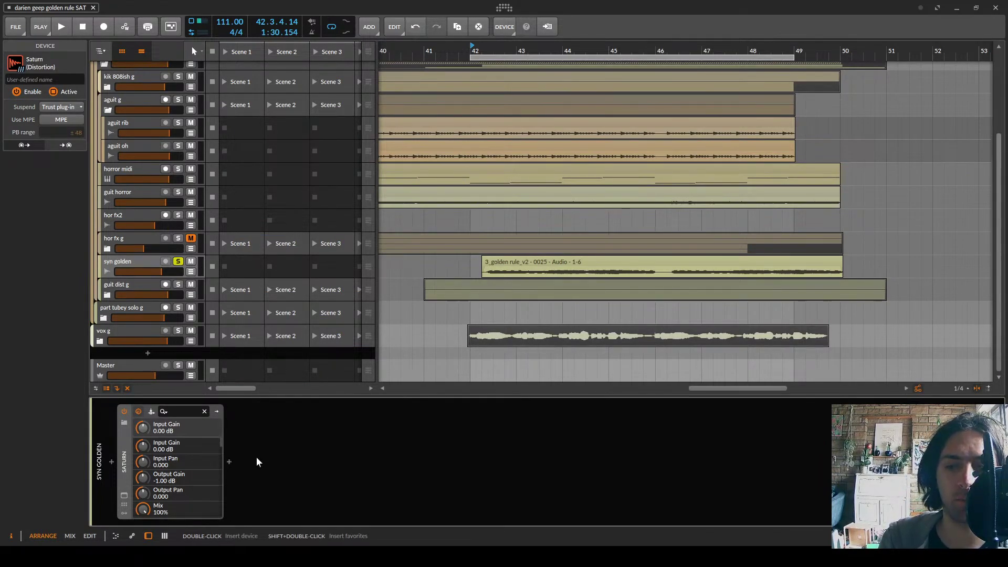
# Add an FX Layer device after Saturn on the syn golden track and select its Layer 1
pyautogui.click(228, 462)
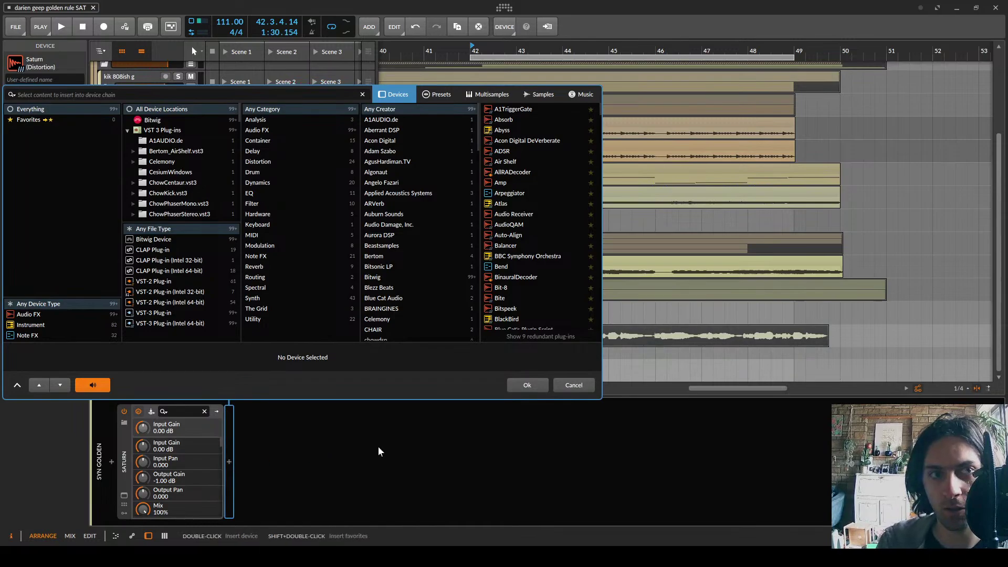
pyautogui.write('layer')
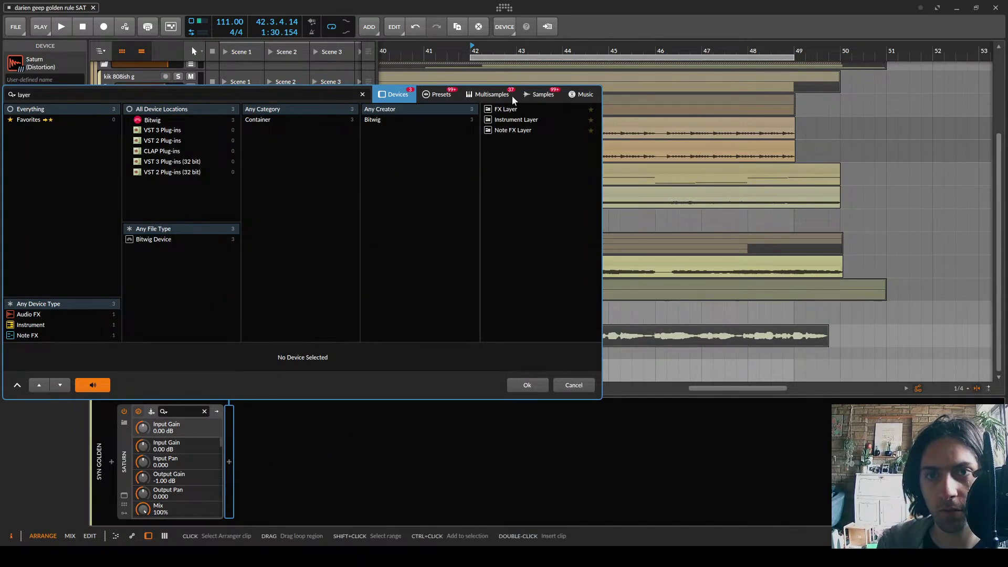
pyautogui.doubleClick(509, 109)
pyautogui.doubleClick(508, 109)
pyautogui.click(273, 413)
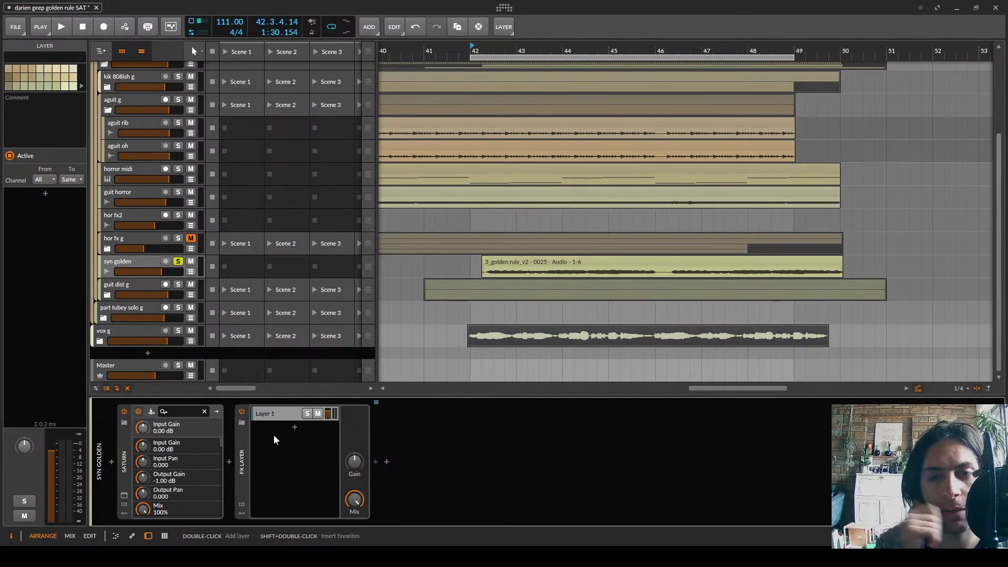
# Add an instrument track with the Synth1 VST64 plug-in and move its window clear of the track list
pyautogui.click(148, 354)
pyautogui.write('synth1')
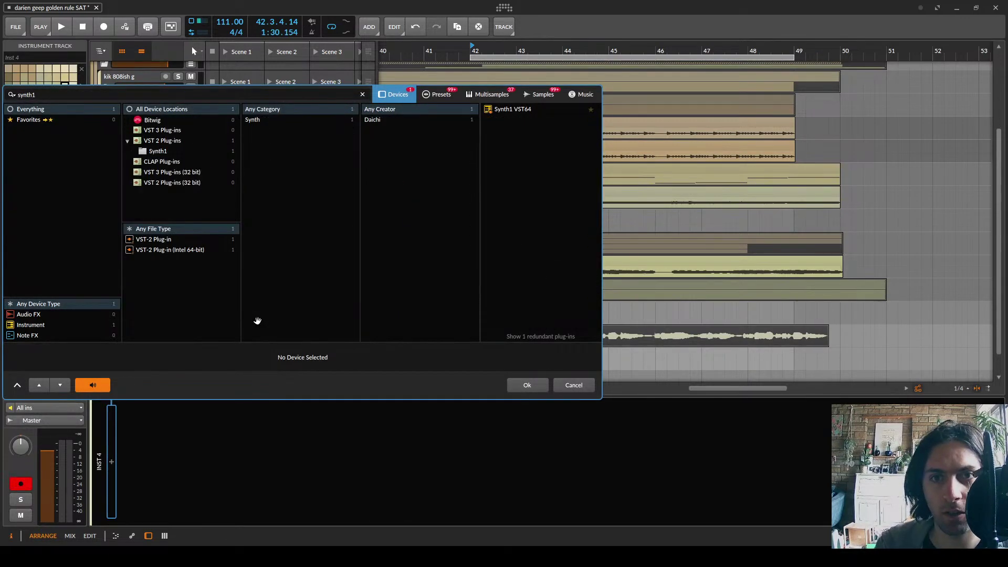
pyautogui.doubleClick(520, 108)
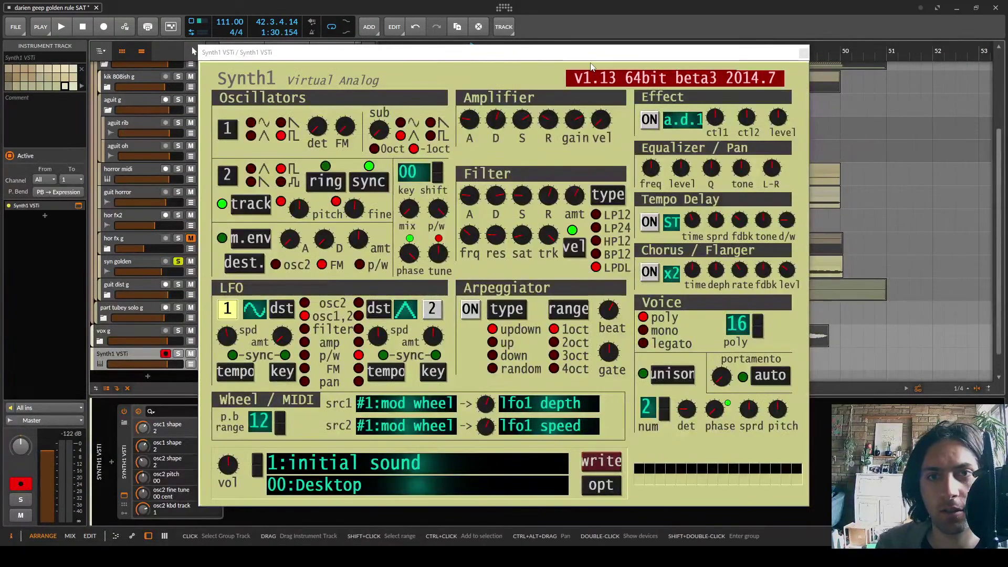
pyautogui.moveTo(555, 53); pyautogui.dragTo(839, 325)
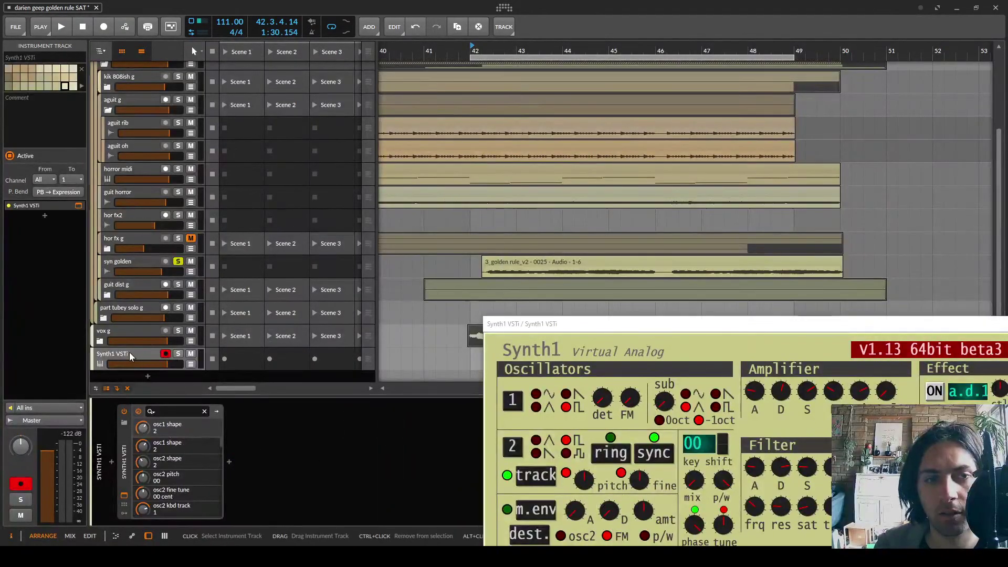
# Move the Synth1 track directly above syn golden, create an 8-bar clip on it at bar 42, and start playback
pyautogui.moveTo(129, 352); pyautogui.dragTo(134, 259)
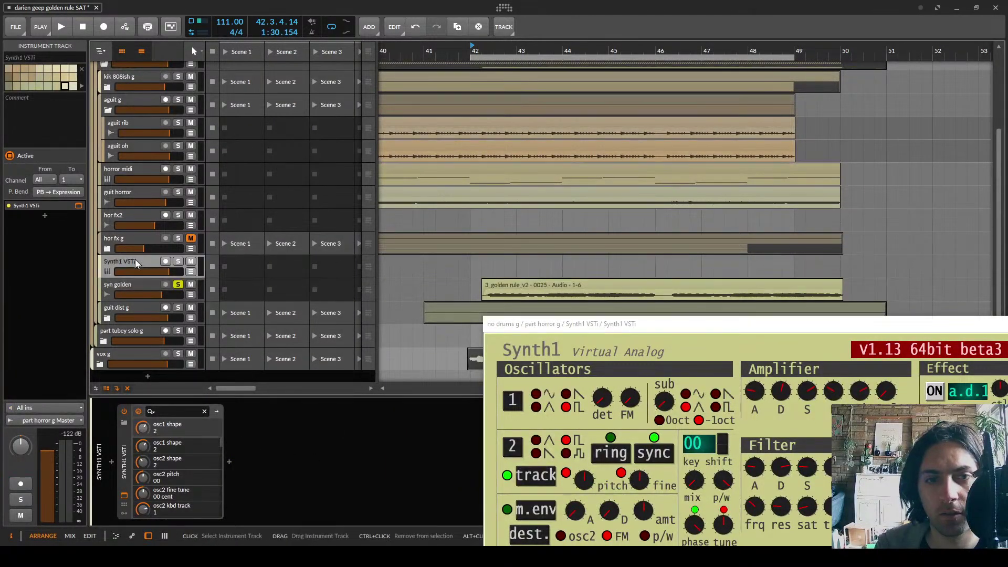
pyautogui.doubleClick(468, 264)
pyautogui.moveTo(513, 257); pyautogui.dragTo(852, 280)
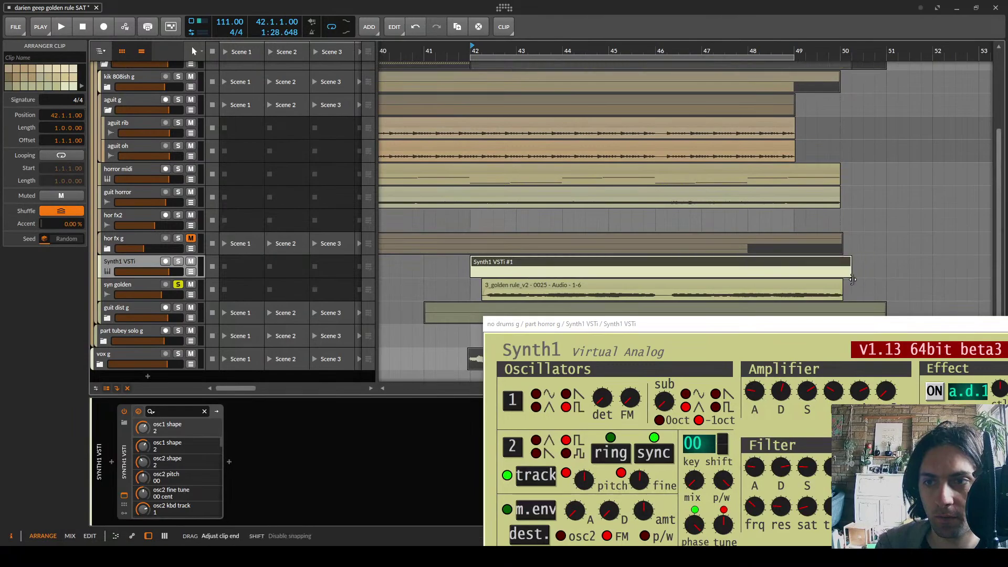
pyautogui.press('space')
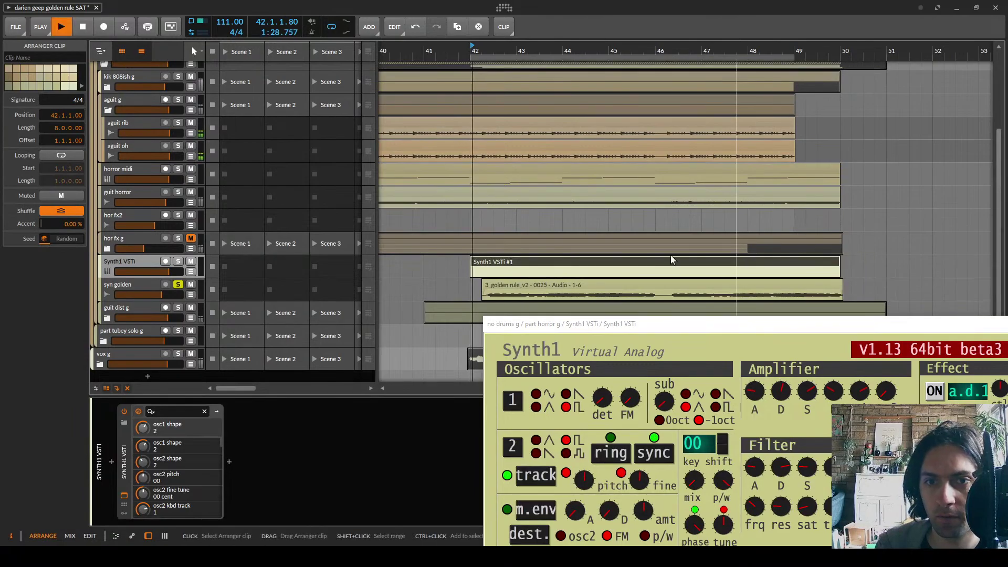
# Solo the Synth1 track, open its clip for note editing, and move the plug-in window away from the arrangement
pyautogui.click(178, 260)
pyautogui.doubleClick(495, 263)
pyautogui.moveTo(525, 323); pyautogui.dragTo(769, 255)
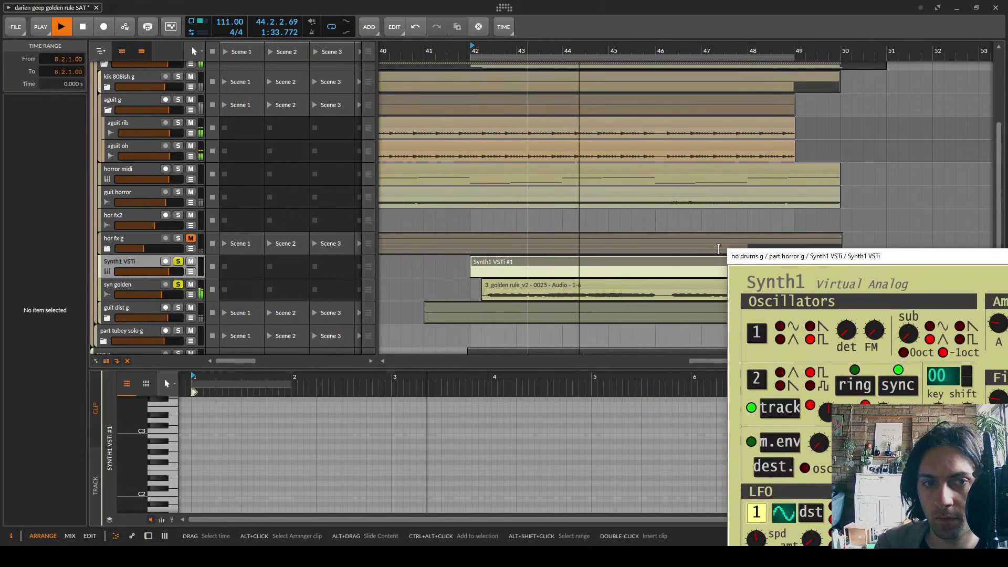
# Draw a B2 note at the start of the Synth1 clip, extend it to 2.4.3, and play it back
pyautogui.press('space')
pyautogui.doubleClick(194, 447)
pyautogui.moveTo(194, 449); pyautogui.dragTo(194, 437)
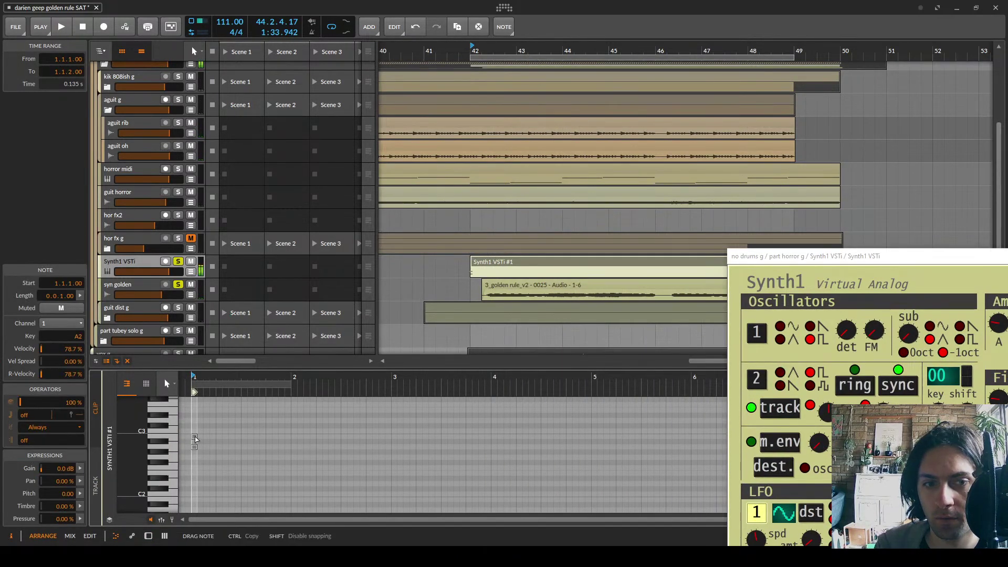
pyautogui.scroll(3, 193, 435)
pyautogui.scroll(2, 196, 435)
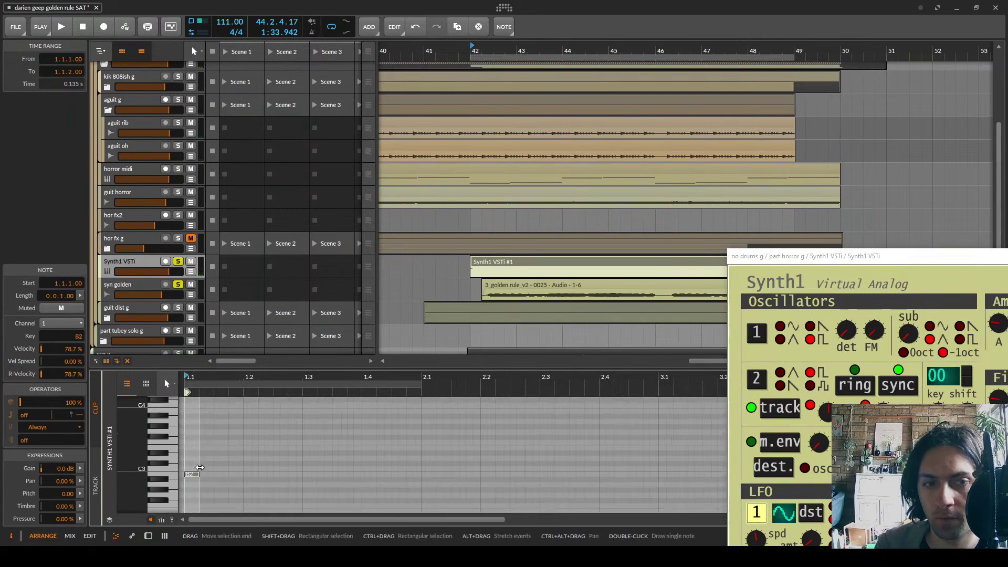
pyautogui.moveTo(197, 474); pyautogui.dragTo(628, 477)
pyautogui.press('space')
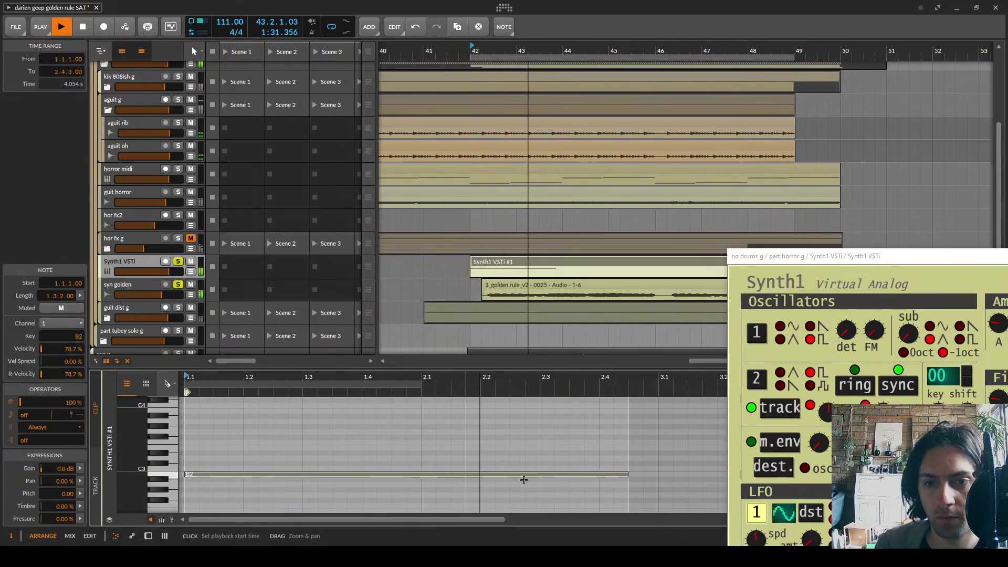
# Lengthen the B2 note to end at 7.3.1 and play the clip
pyautogui.scroll(-4, 612, 479)
pyautogui.press('5')
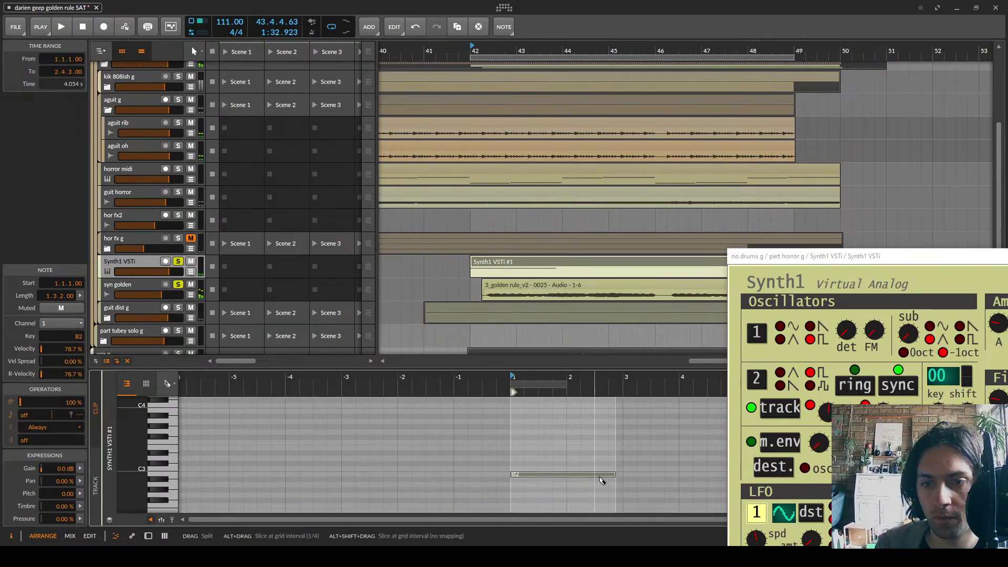
pyautogui.press('a')
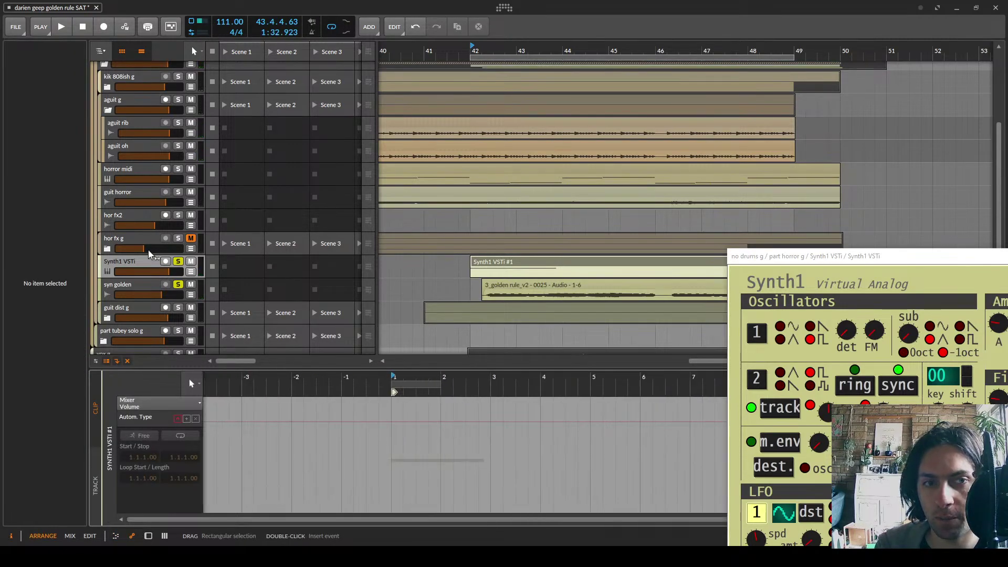
pyautogui.click(513, 262)
pyautogui.press('1')
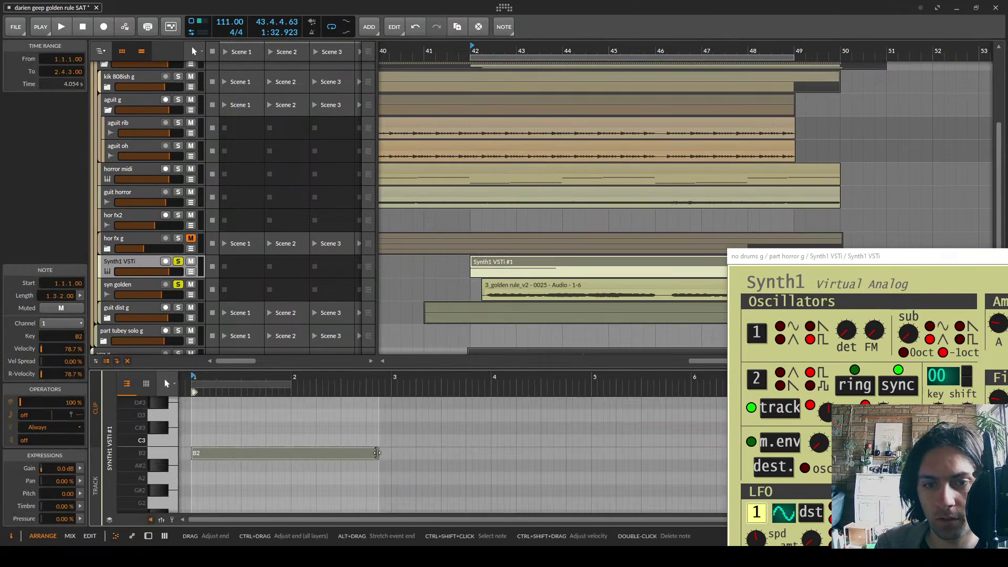
pyautogui.moveTo(378, 452); pyautogui.dragTo(840, 453)
pyautogui.press('space')
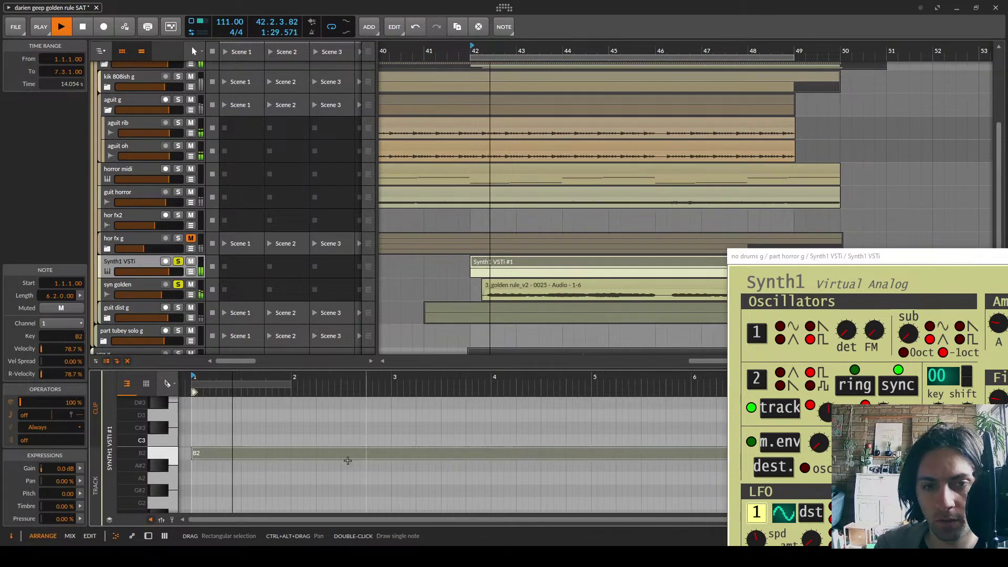
# Split the B2 note at 2.3.3 and raise the second piece to D#3
pyautogui.press('5')
pyautogui.scroll(3, 341, 457)
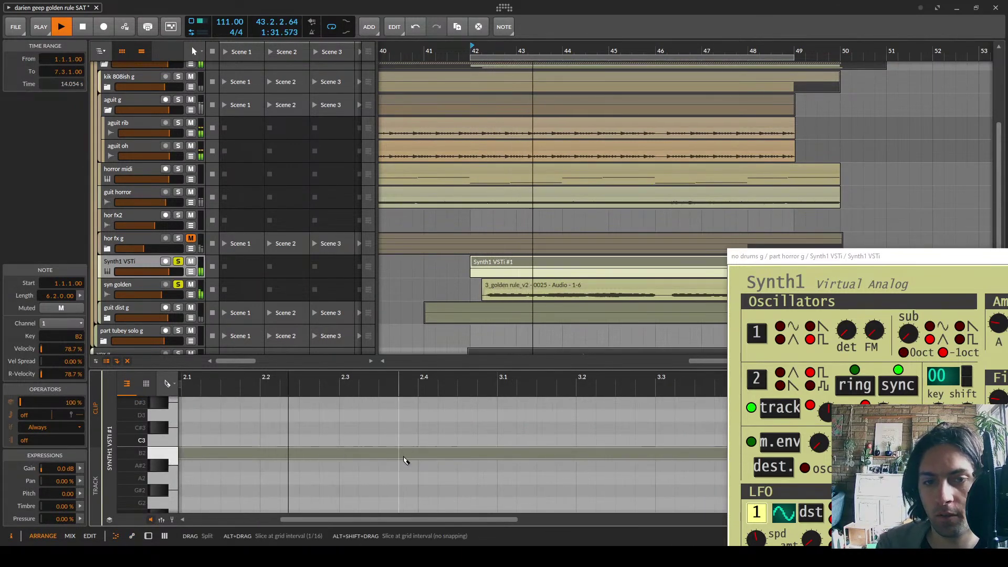
pyautogui.press('space')
pyautogui.click(379, 455)
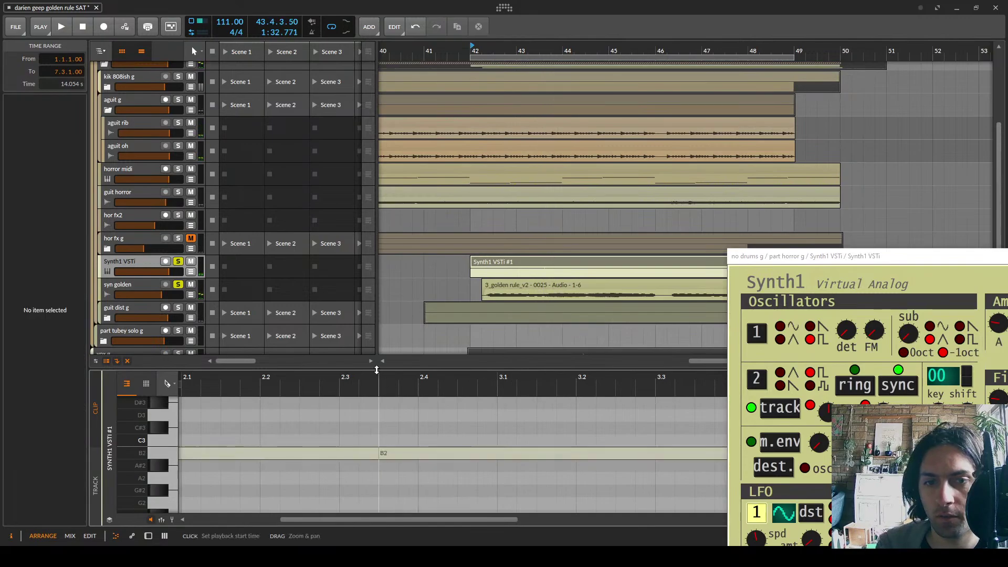
pyautogui.press('1')
pyautogui.moveTo(401, 452); pyautogui.dragTo(405, 403)
pyautogui.scroll(3, 391, 441)
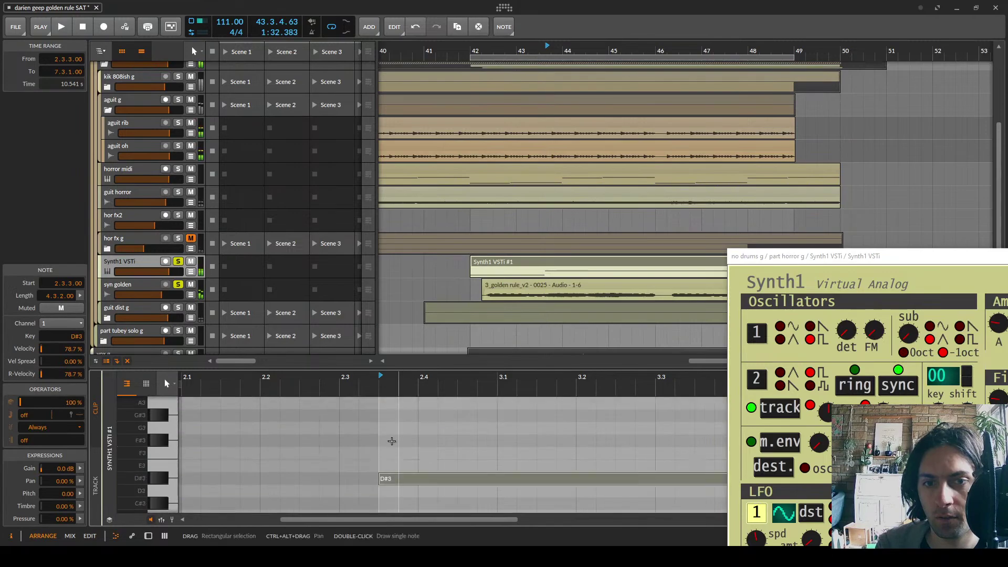
pyautogui.moveTo(402, 482)
pyautogui.mouseDown()
pyautogui.moveTo(405, 472)
pyautogui.moveTo(401, 492)
pyautogui.moveTo(402, 483)
pyautogui.mouseUp()
# Audition the change from B2 to D#3, moving the playback start back to 2.2
pyautogui.press('space')
pyautogui.press('space')
pyautogui.press('space')
pyautogui.press('space')
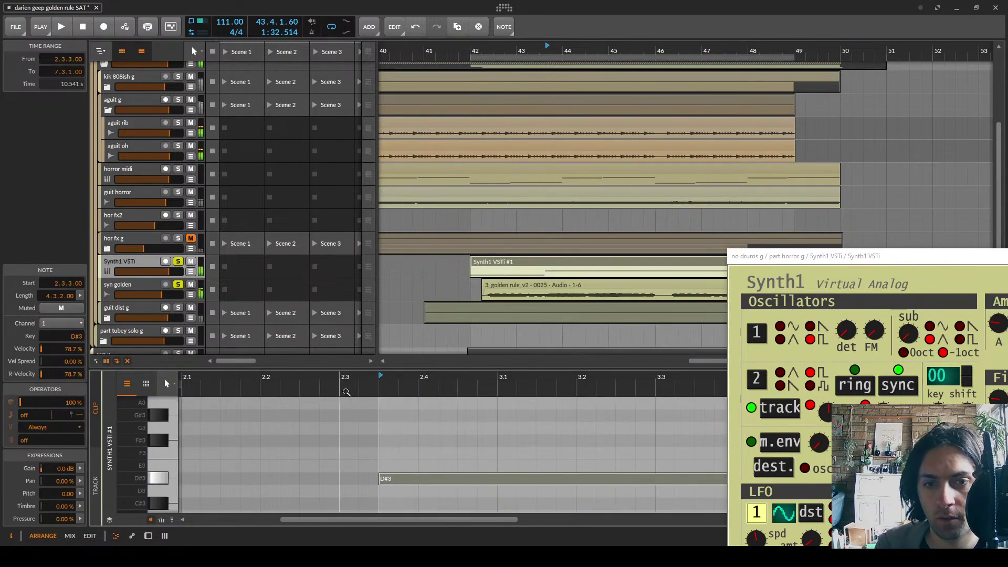
pyautogui.click(343, 391)
pyautogui.press('space')
pyautogui.press('space')
pyautogui.click(262, 387)
pyautogui.press('space')
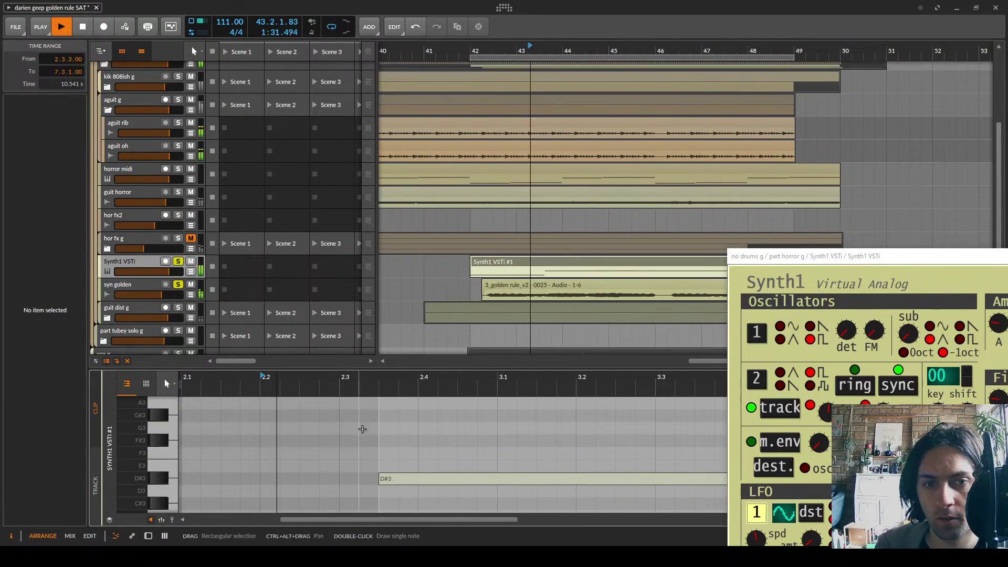
# Split the D#3 note at 2.4.1 and 2.4.3, set the middle piece to E3, and play back
pyautogui.press('space')
pyautogui.press('5')
pyautogui.click(421, 480)
pyautogui.moveTo(423, 479); pyautogui.dragTo(475, 480)
pyautogui.press('space')
pyautogui.press('5')
pyautogui.click(464, 466)
pyautogui.press('space')
pyautogui.press('space')
pyautogui.scroll(-4, 475, 479)
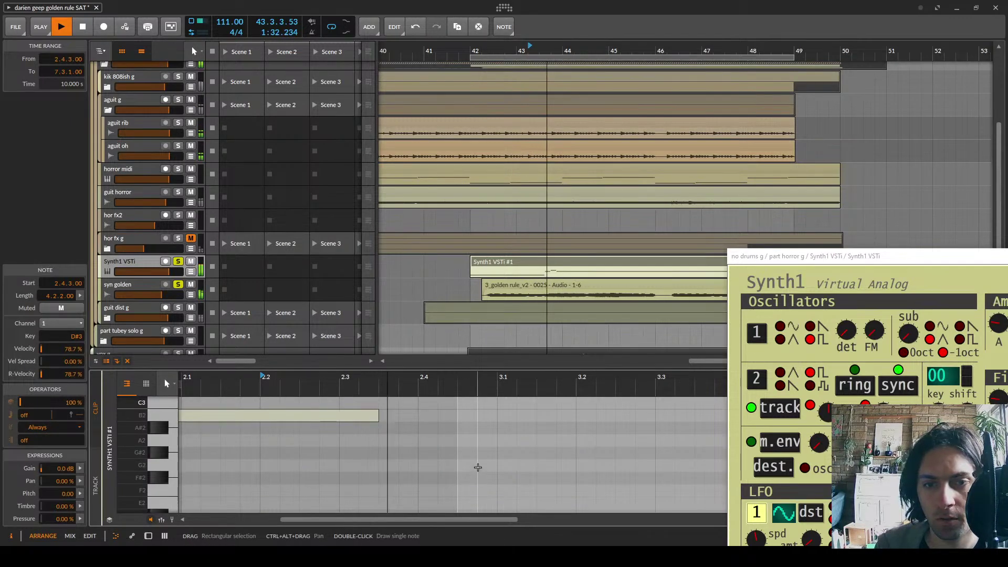
# Split the last D#3 note at 3.1.1, lower the long piece to A#2, and enlarge the note editor
pyautogui.scroll(3, 477, 468)
pyautogui.press('space')
pyautogui.keyDown('alt'); pyautogui.click(498, 441); pyautogui.keyUp('alt')
pyautogui.moveTo(499, 441); pyautogui.dragTo(506, 500)
pyautogui.press('space')
pyautogui.scroll(-4, 512, 492)
pyautogui.scroll(2, 515, 487)
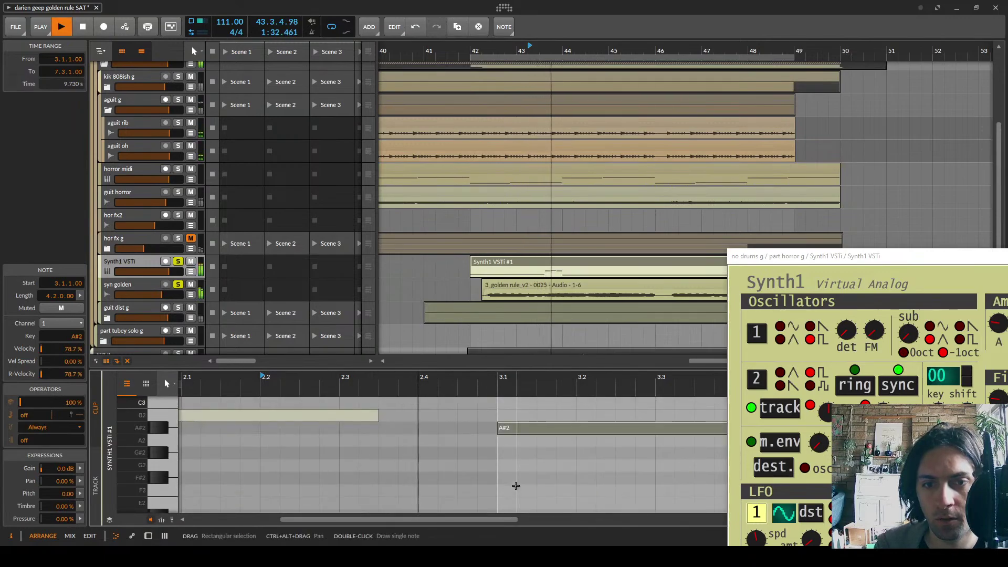
pyautogui.scroll(-2, 515, 483)
pyautogui.scroll(2, 511, 465)
pyautogui.press('space')
pyautogui.moveTo(511, 366); pyautogui.dragTo(512, 279)
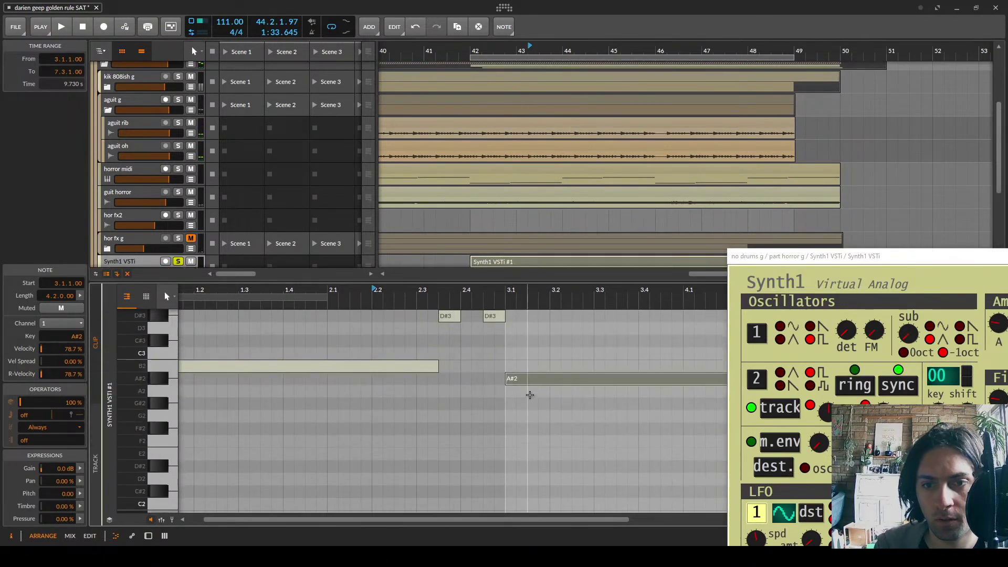
# Lower the long note at 3.1.1 by steps to G2, auditioning it against the recording from 3.1
pyautogui.moveTo(530, 382); pyautogui.dragTo(531, 416)
pyautogui.press('space')
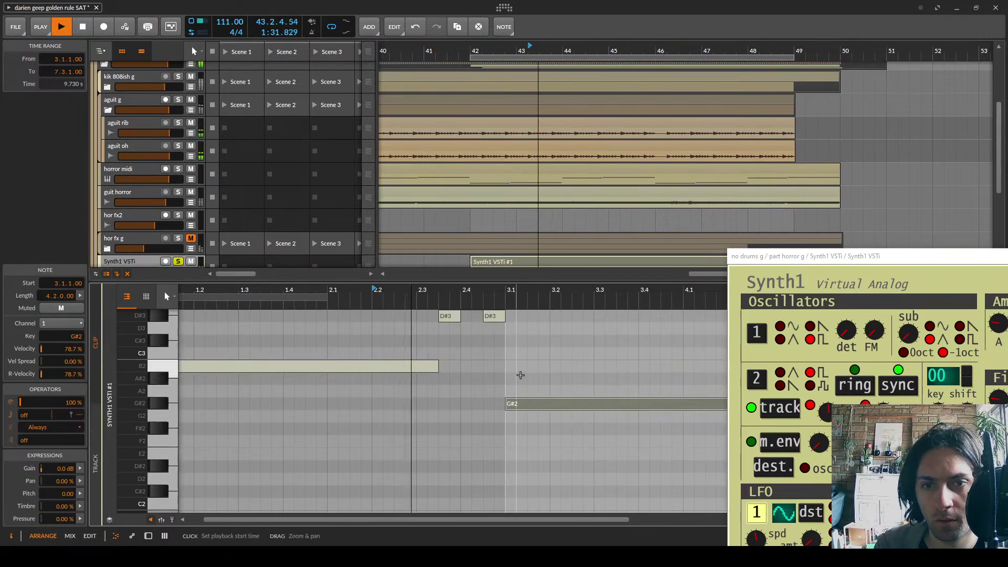
pyautogui.scroll(2, 520, 375)
pyautogui.scroll(-2, 515, 383)
pyautogui.press('space')
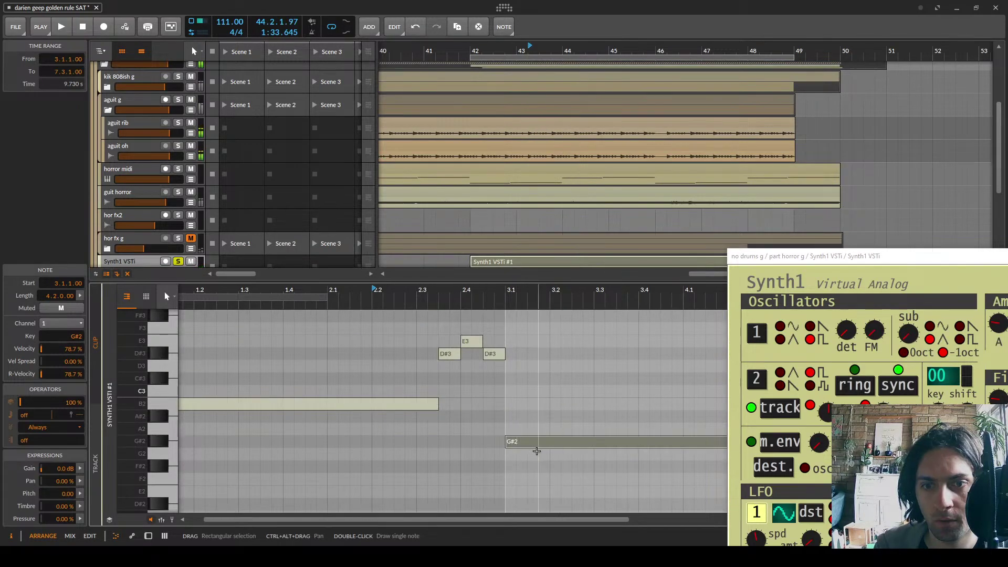
pyautogui.keyDown('ctrl'); pyautogui.moveTo(536, 442); pyautogui.dragTo(540, 454); pyautogui.keyUp('ctrl')
pyautogui.click(529, 445)
pyautogui.press('space')
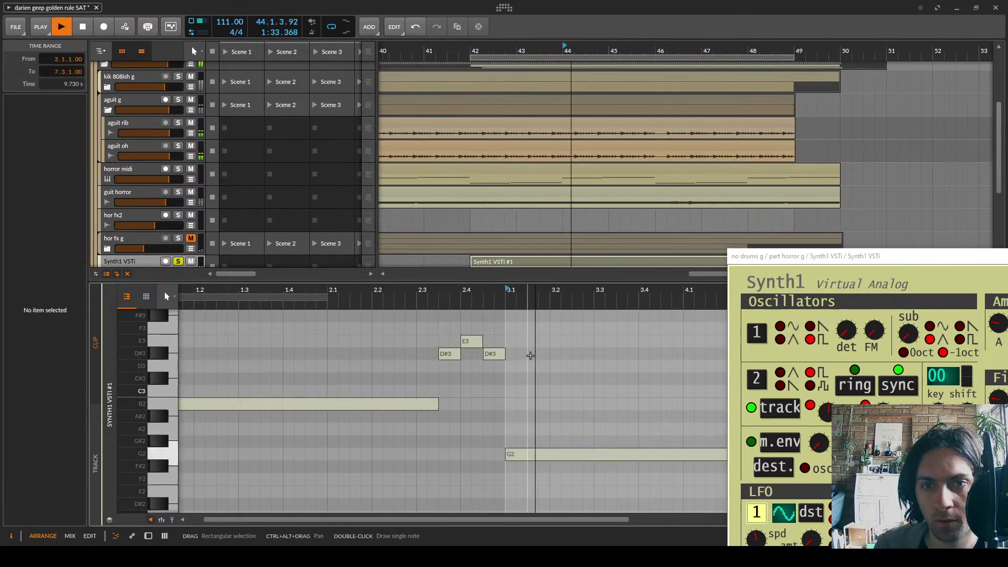
# Split the G2 note at 3.3.3 and raise the second piece to E3, trying D3 and C#3 by ear
pyautogui.press('space')
pyautogui.press('5')
pyautogui.click(618, 452)
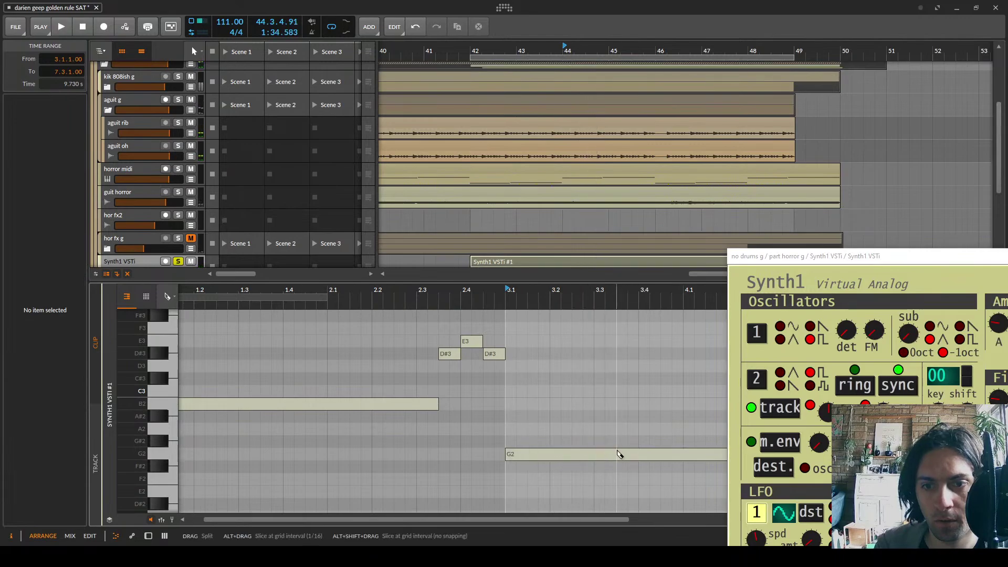
pyautogui.moveTo(627, 452); pyautogui.dragTo(645, 373)
pyautogui.press('space')
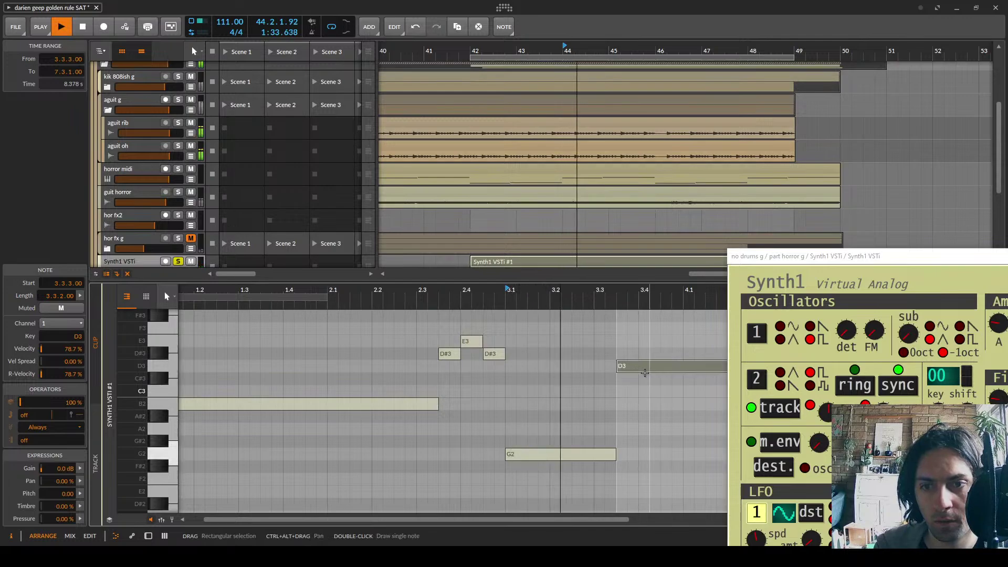
pyautogui.press('space')
pyautogui.press('Down')
pyautogui.click(622, 302)
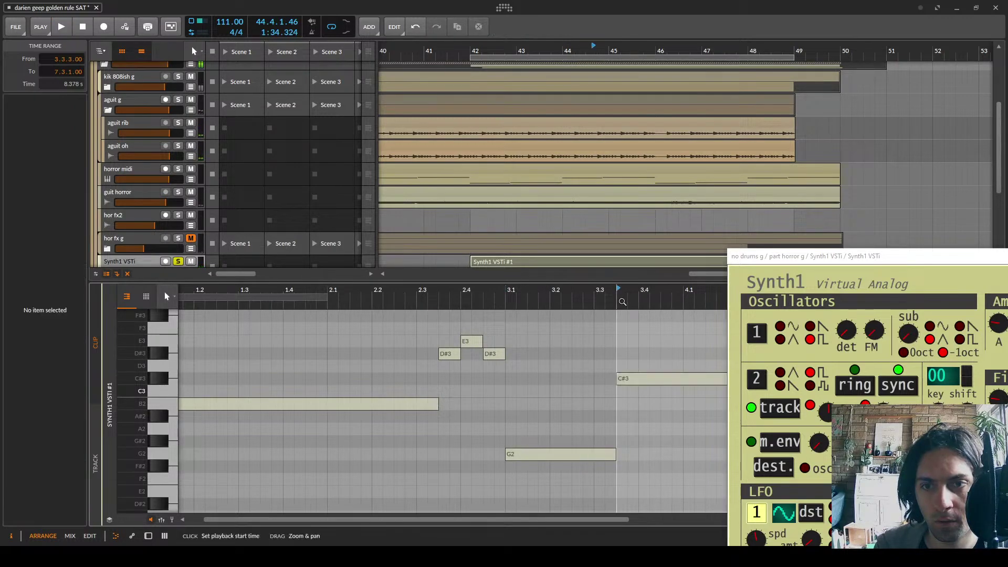
pyautogui.moveTo(634, 378); pyautogui.dragTo(637, 342)
pyautogui.press('space')
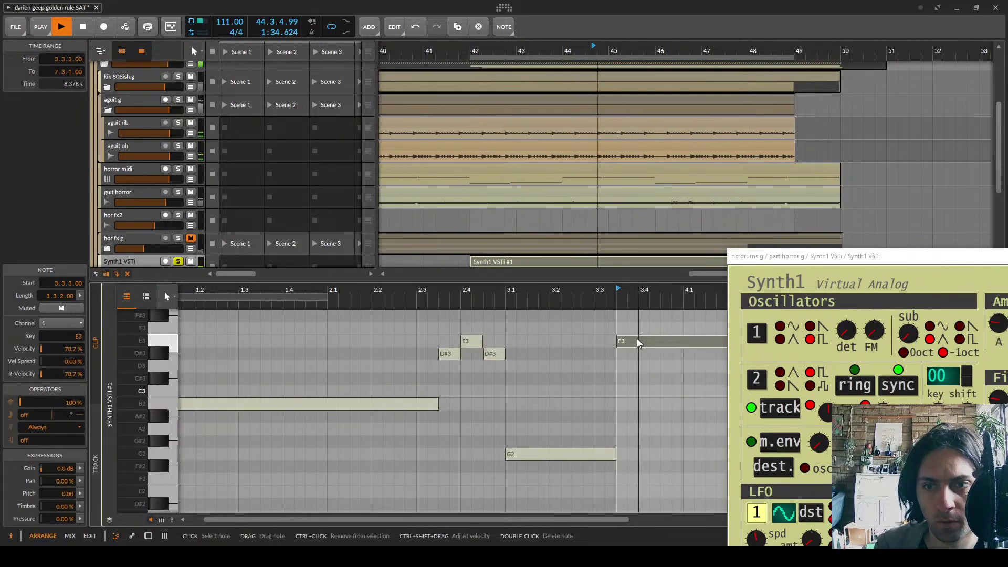
pyautogui.press('space')
# Check the syn golden track's devices, reopen the Synth1 clip's notes, and play the melody from the clip's start
pyautogui.scroll(-3, 379, 212)
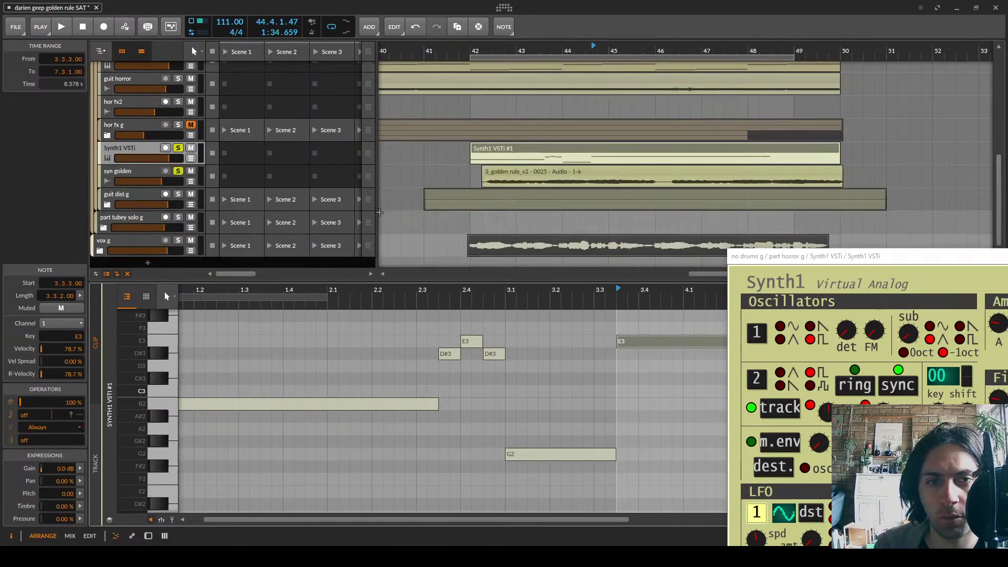
pyautogui.click(126, 171)
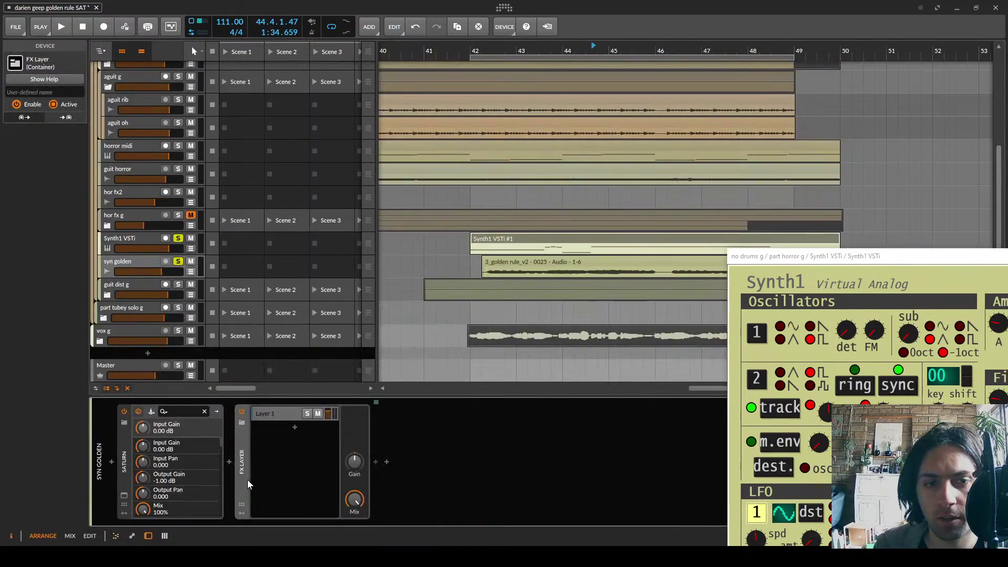
pyautogui.click(121, 261)
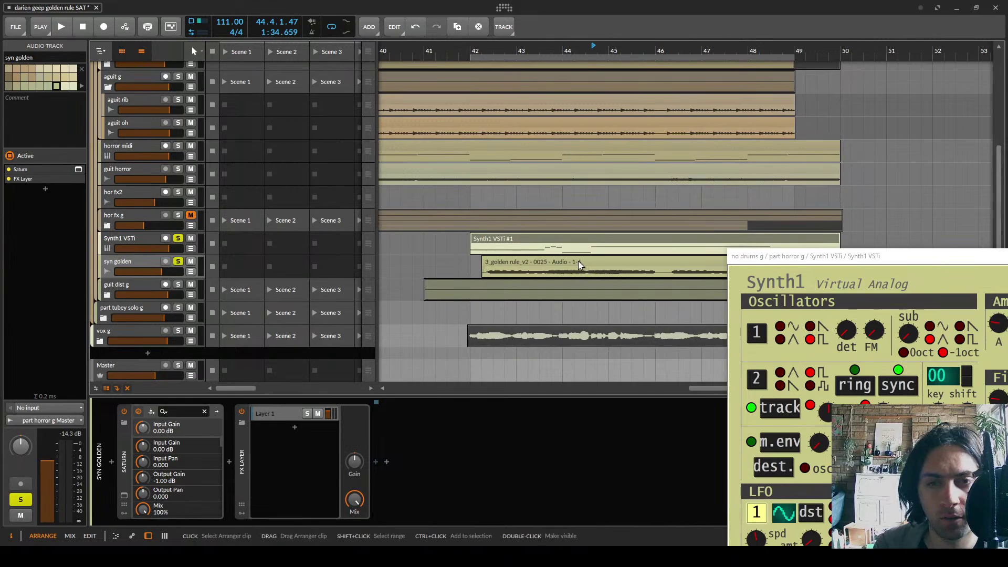
pyautogui.doubleClick(552, 242)
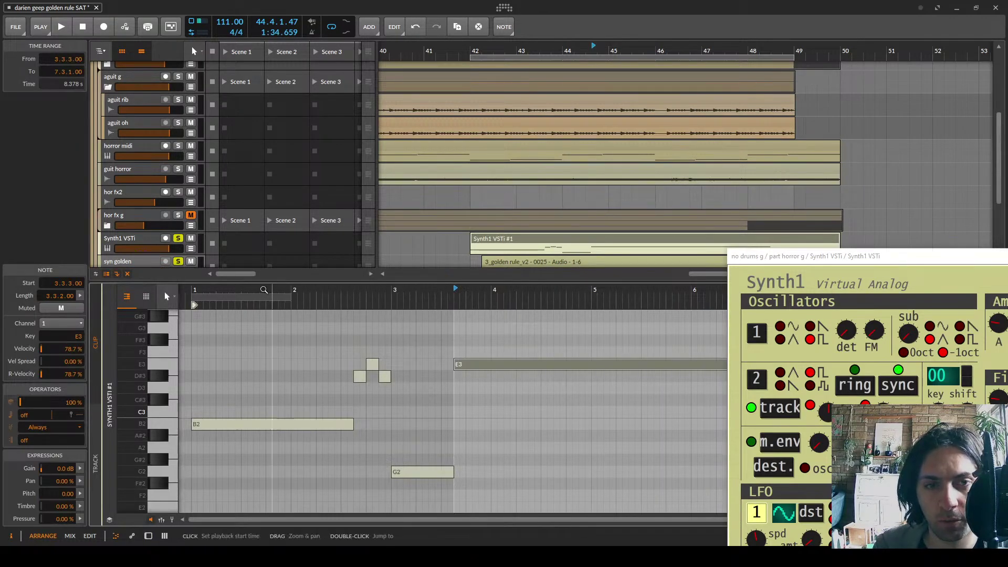
pyautogui.click(189, 290)
pyautogui.press('space')
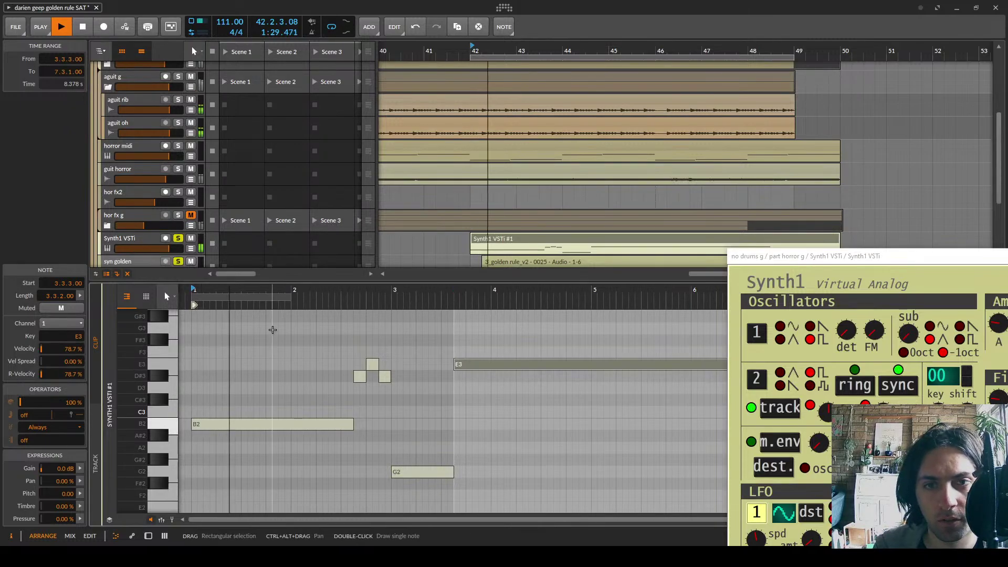
# Transpose all notes in the Synth1 clip up one octave and audition them from the start
pyautogui.hotkey('ctrl', 'a')
pyautogui.press('space')
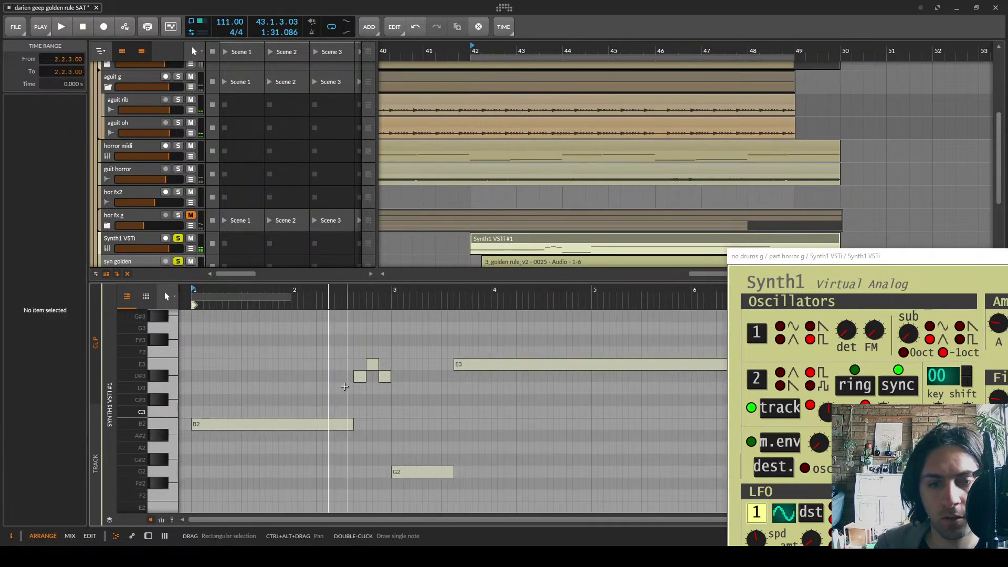
pyautogui.hotkey('shift', 'Up')
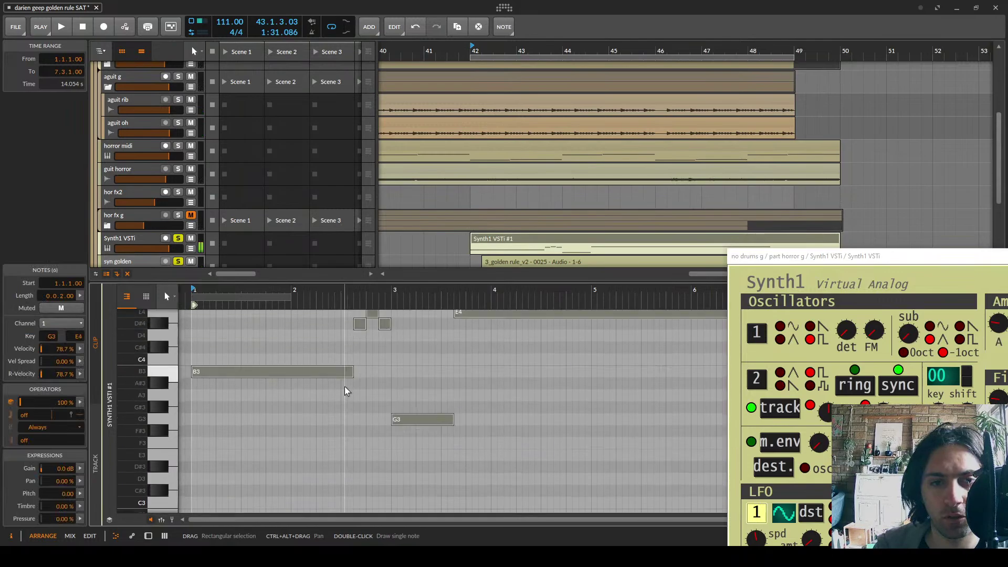
pyautogui.press('space')
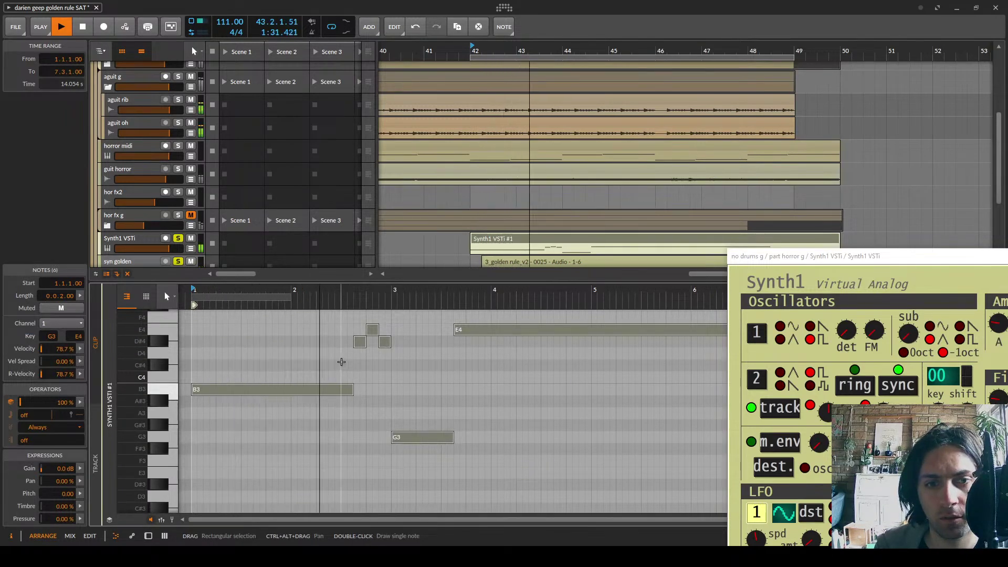
pyautogui.click(347, 360)
pyautogui.press('space')
# Try the two short D#4 notes at 2.3.3 and 2.4.3 at C4, audition them, and restore them to D#4
pyautogui.click(358, 300)
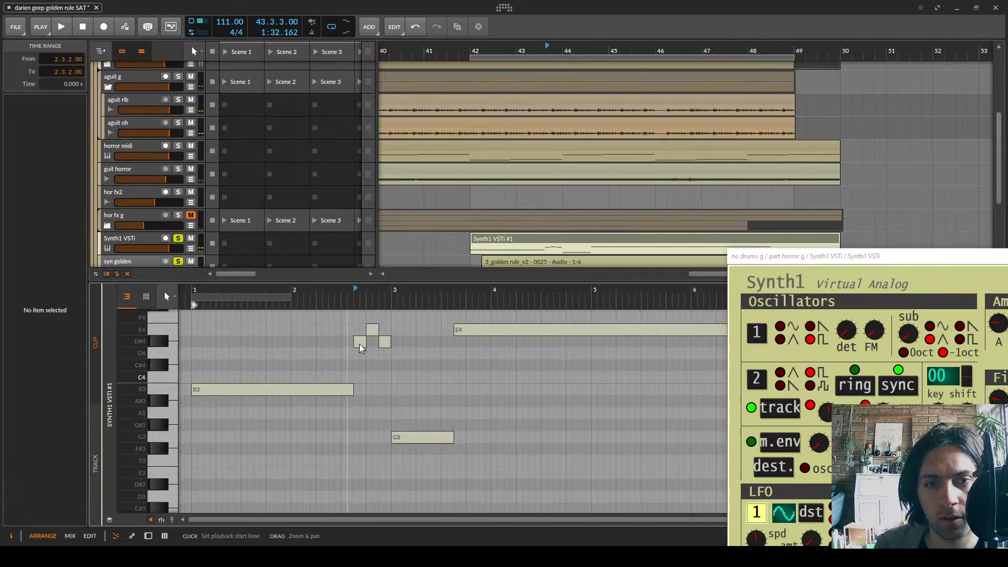
pyautogui.moveTo(361, 351); pyautogui.dragTo(386, 337)
pyautogui.press('Down')
pyautogui.press('Down')
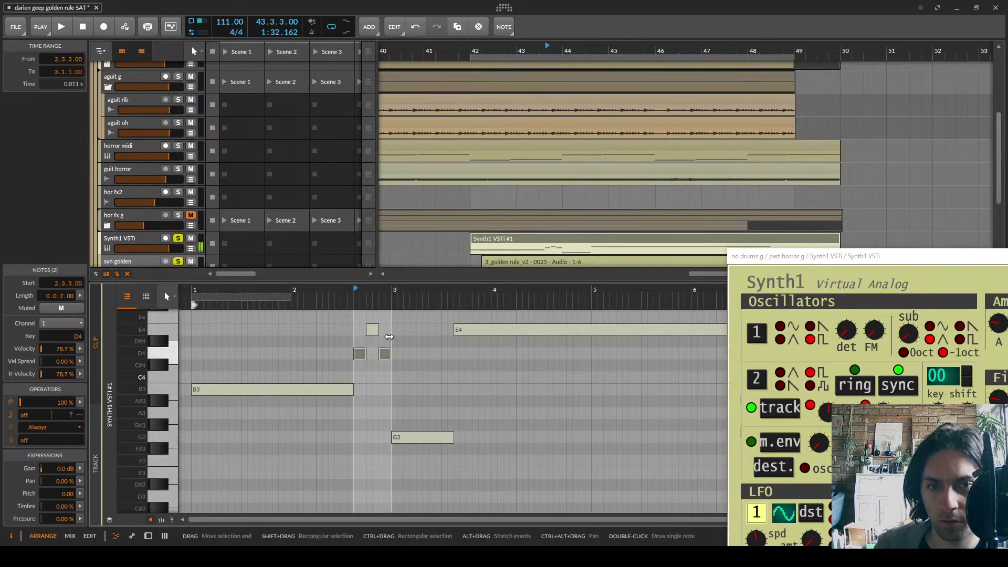
pyautogui.press('Down')
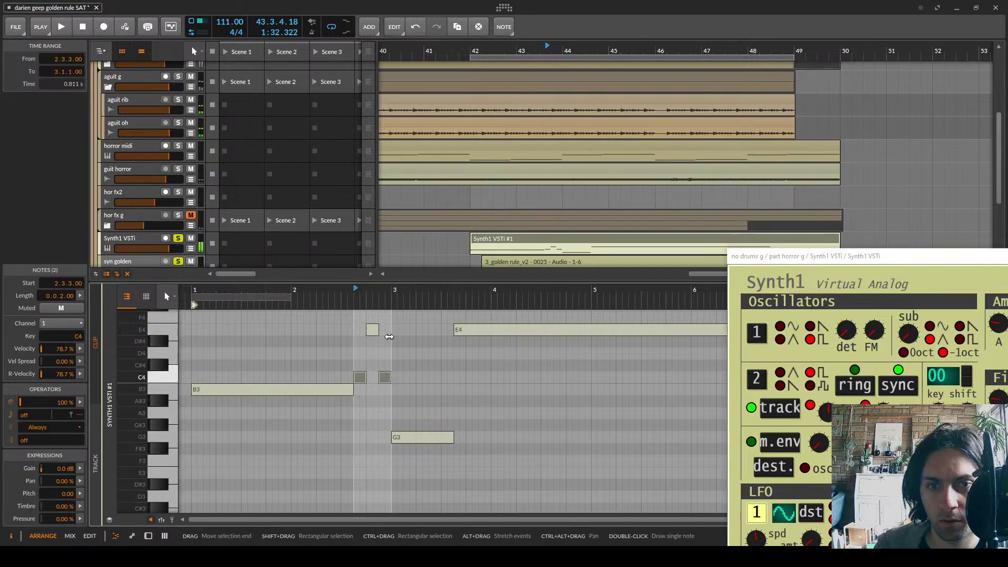
pyautogui.press('space')
pyautogui.press('space')
pyautogui.press('Up')
pyautogui.press('Up')
pyautogui.press('Up')
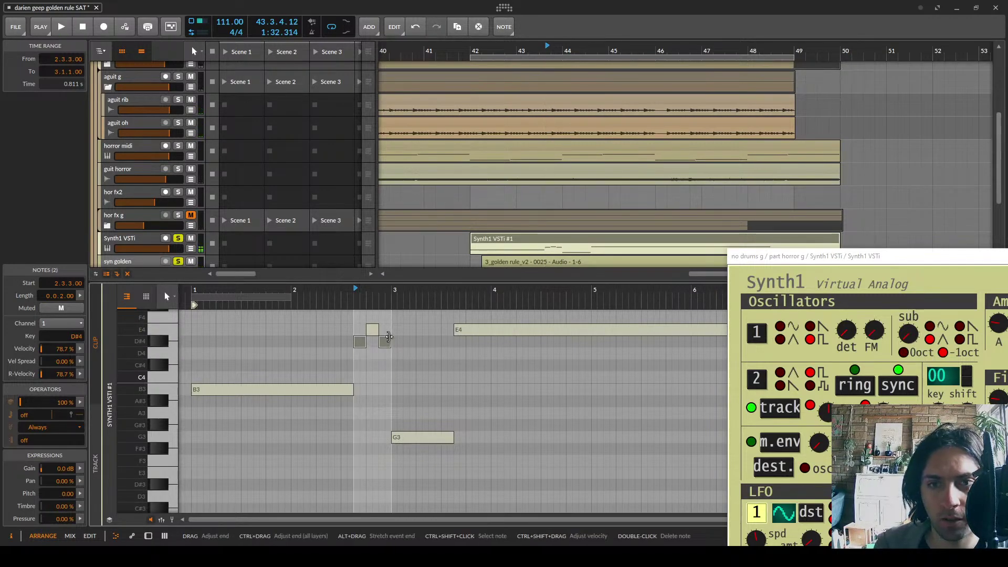
# Close the Synth1 clip's note editor, clear the Synth1 window out of the way, and select the syn golden audio clip
pyautogui.press('e')
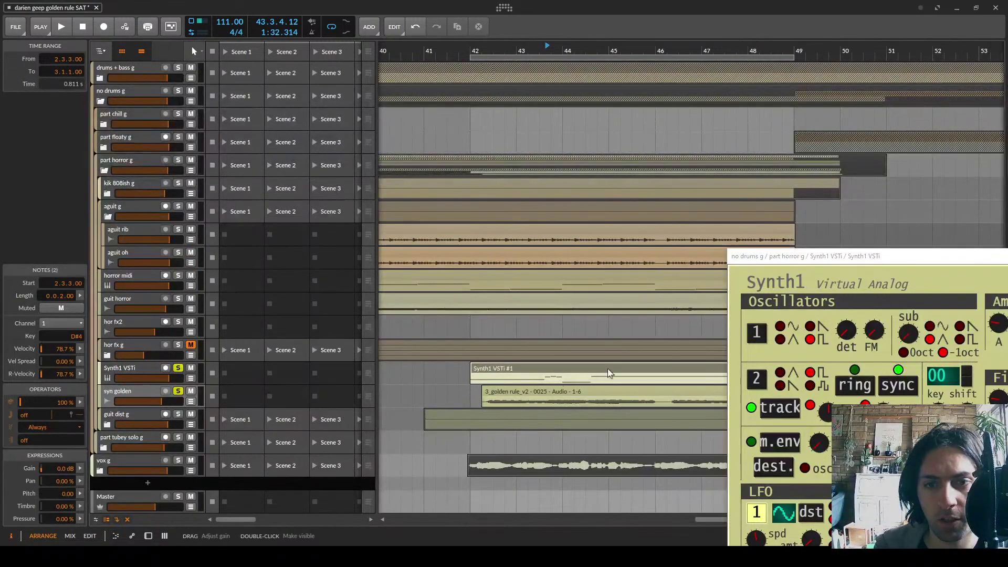
pyautogui.moveTo(938, 258); pyautogui.dragTo(373, 393)
pyautogui.click(768, 389)
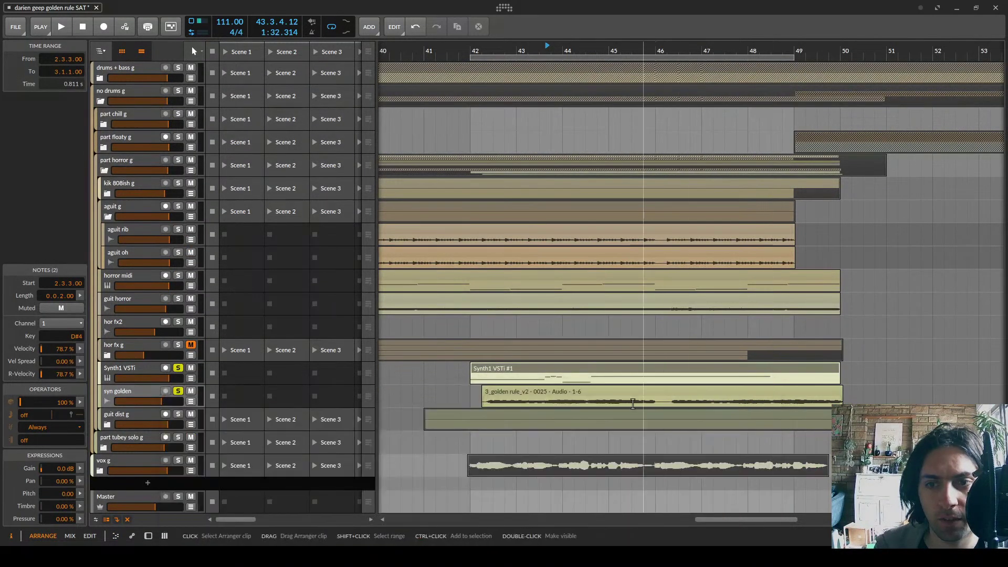
pyautogui.click(595, 379)
pyautogui.click(562, 382)
pyautogui.click(548, 391)
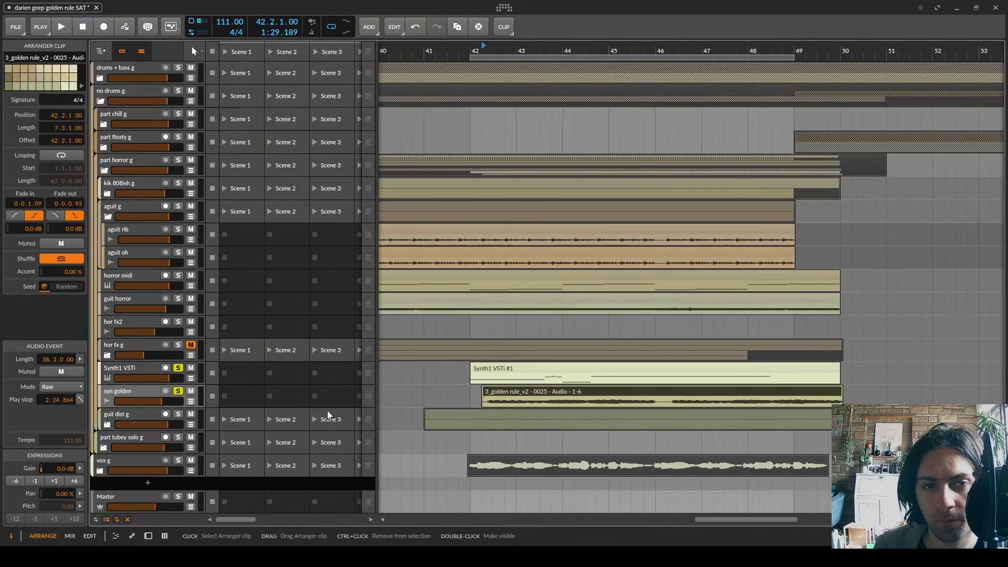
# Insert Melodyne at the start of the syn golden track's device chain, before Saturn
pyautogui.doubleClick(117, 392)
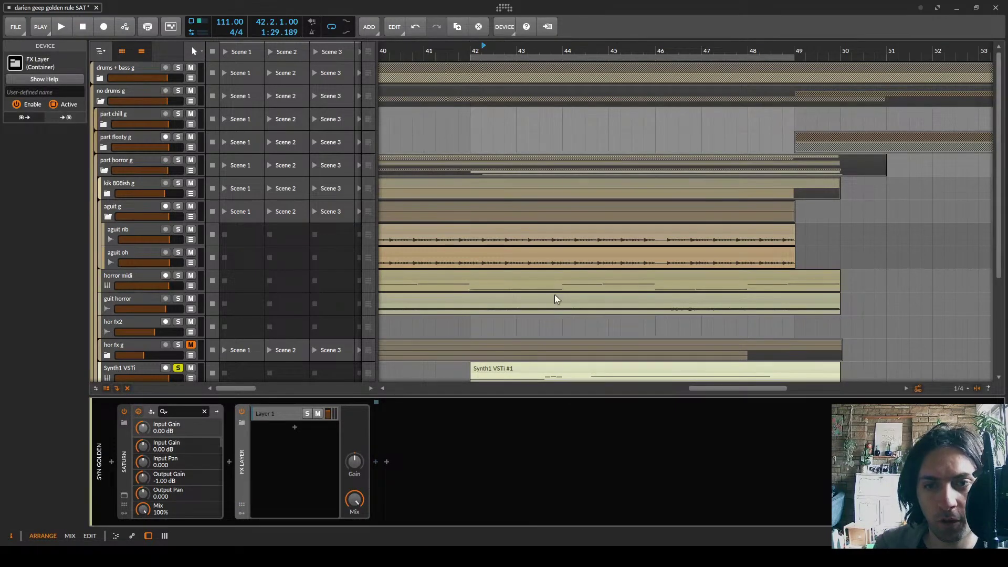
pyautogui.scroll(-5, 555, 294)
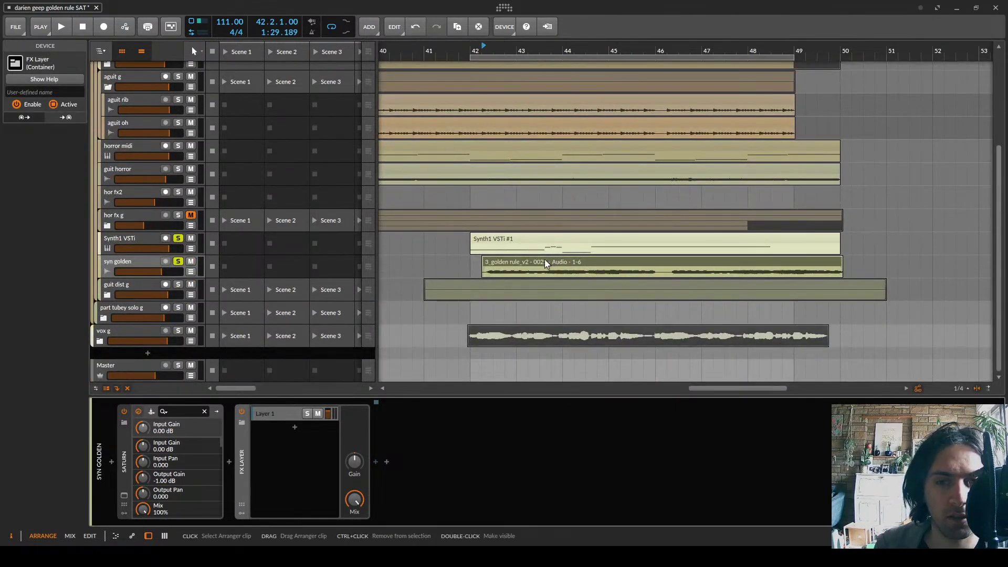
pyautogui.click(118, 262)
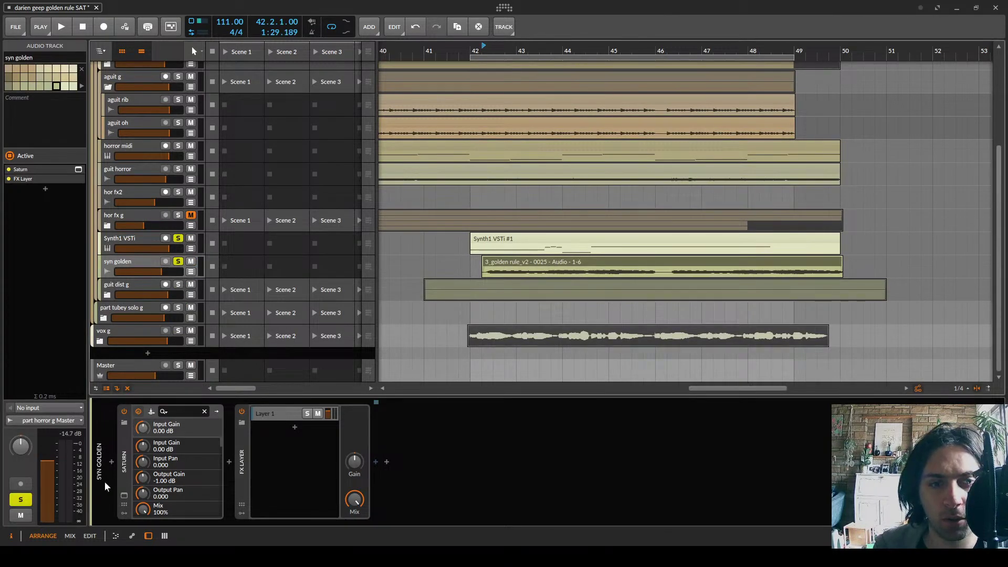
pyautogui.click(110, 461)
pyautogui.write('mel')
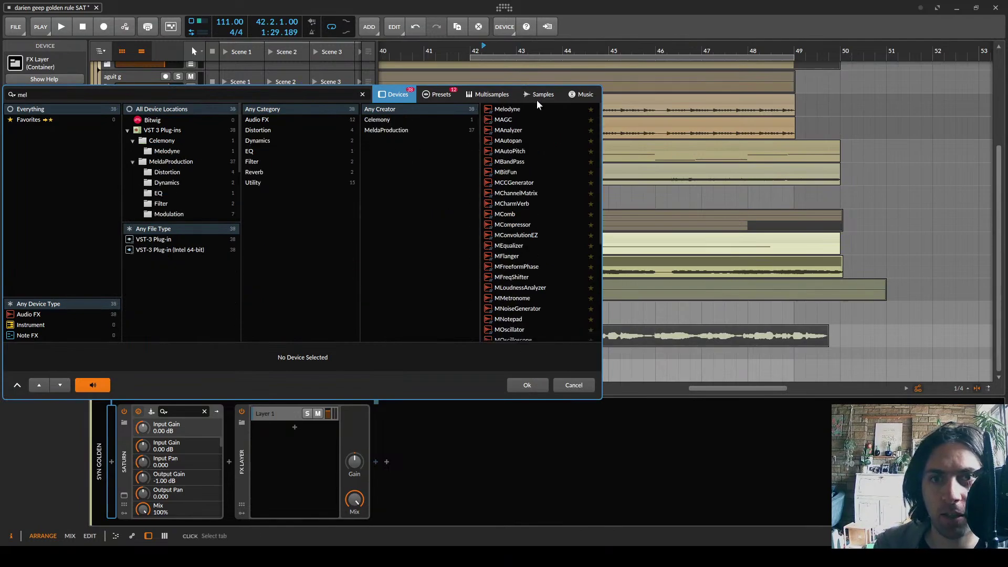
pyautogui.doubleClick(519, 109)
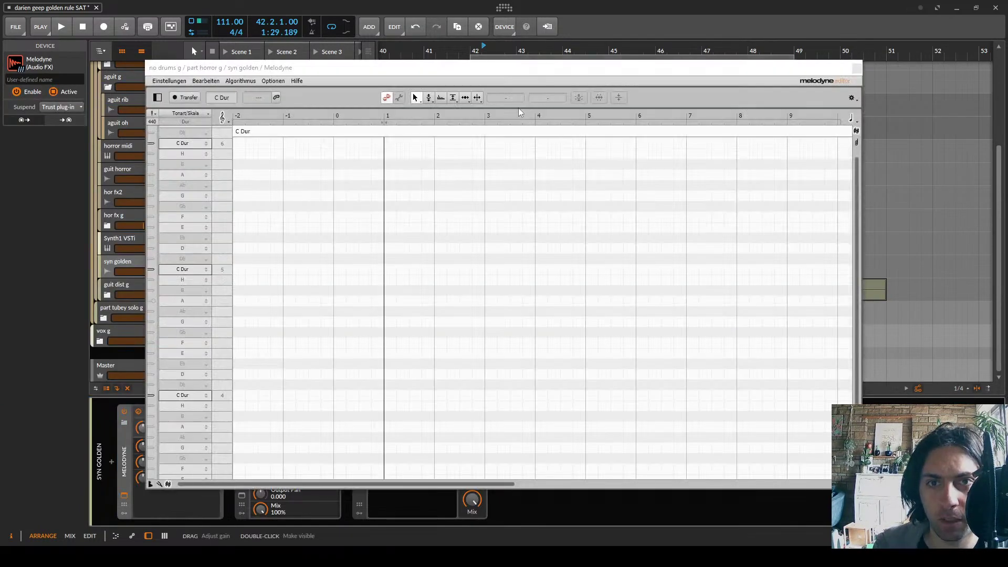
# Uncover the syn golden clip from behind the Melodyne window and bounce it in place
pyautogui.moveTo(429, 65); pyautogui.dragTo(337, 35)
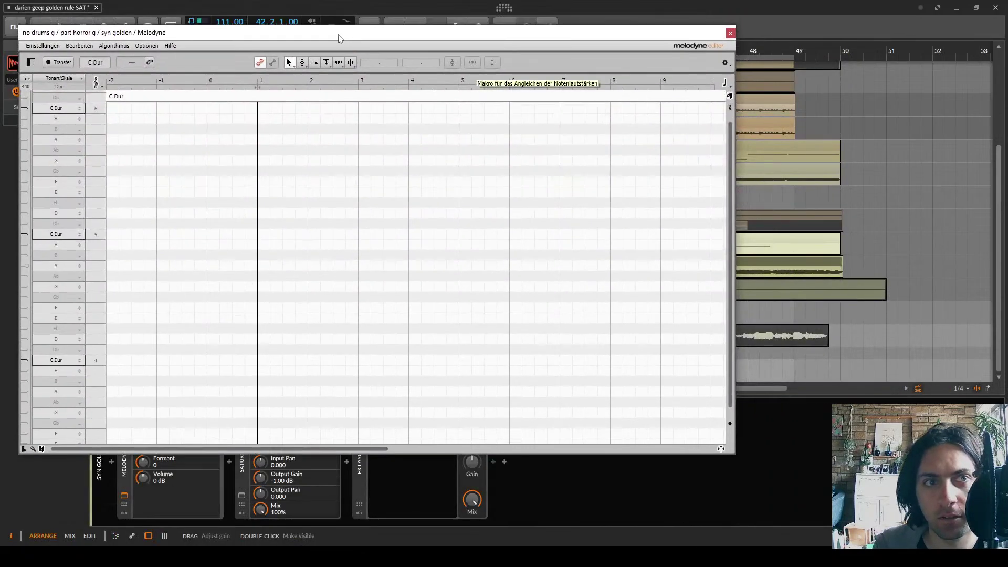
pyautogui.moveTo(199, 34); pyautogui.dragTo(110, 195)
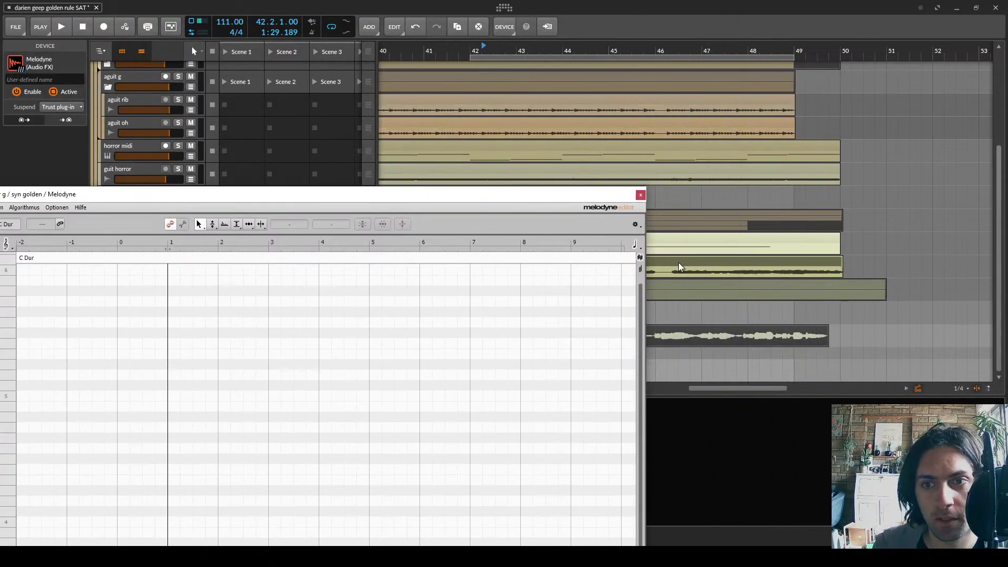
pyautogui.rightClick(673, 261)
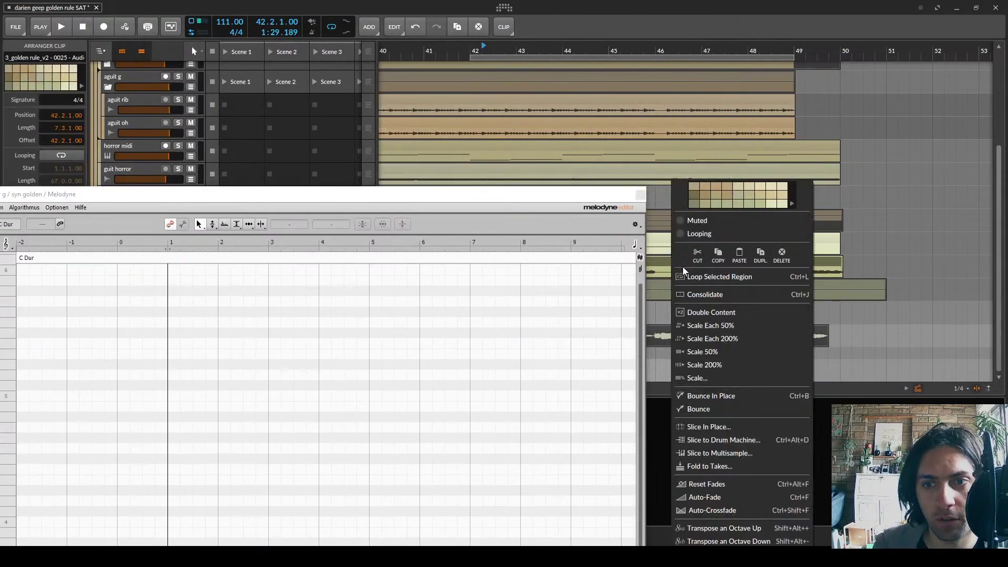
pyautogui.click(715, 396)
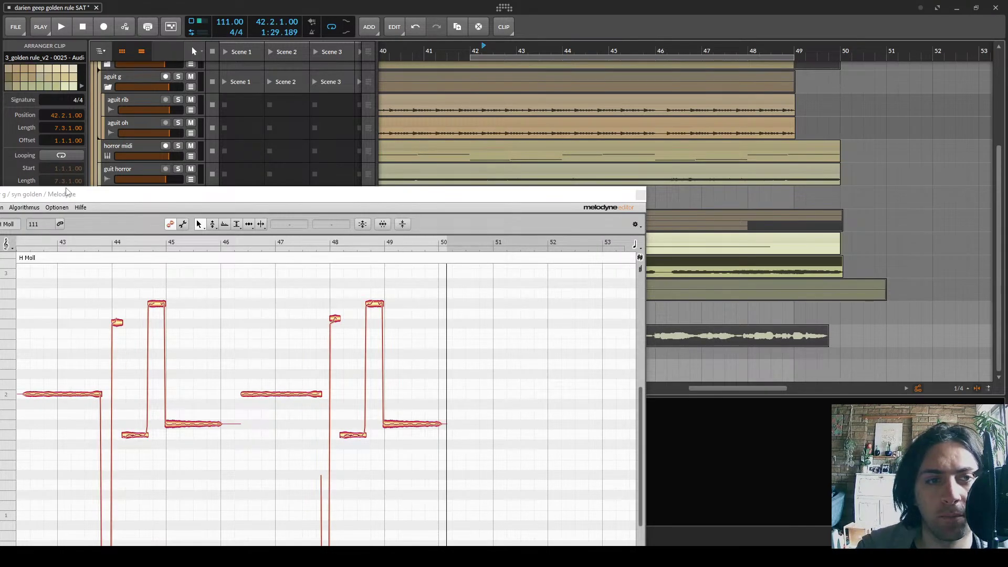
# Set Melodyne's detection algorithm for the syn golden audio to Mehrstimmig gehalten
pyautogui.moveTo(67, 192); pyautogui.dragTo(310, 49)
pyautogui.click(251, 63)
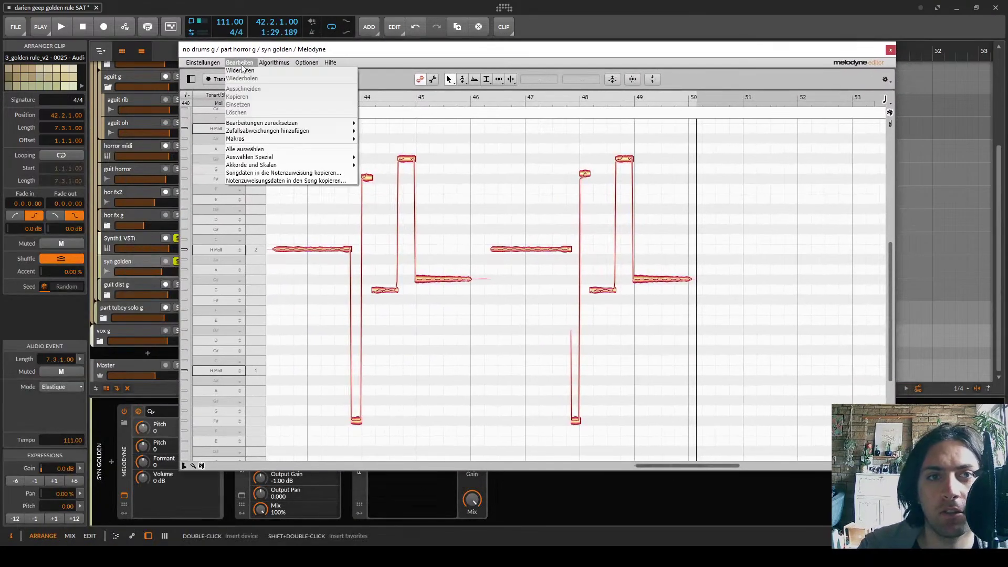
pyautogui.moveTo(263, 65)
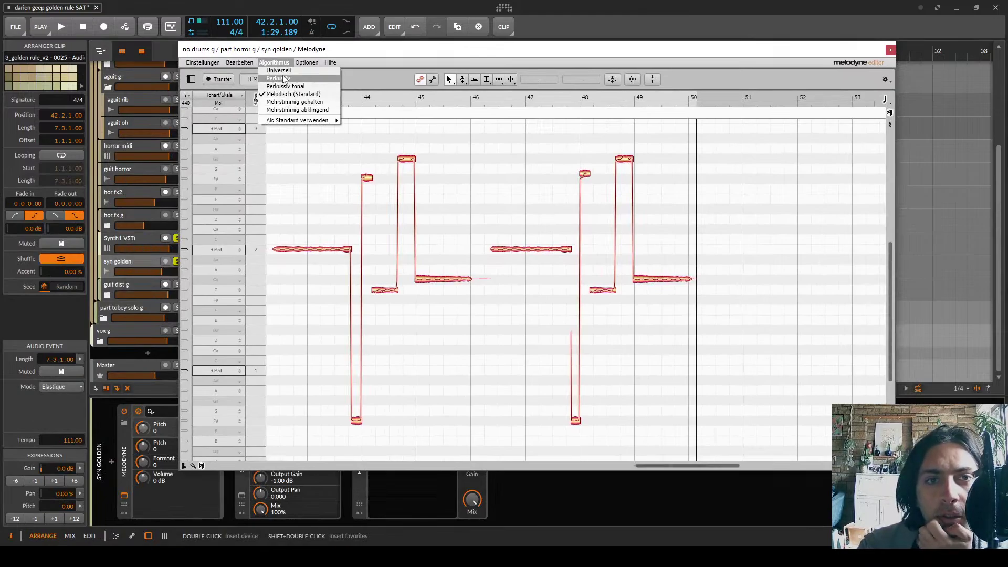
pyautogui.click(283, 103)
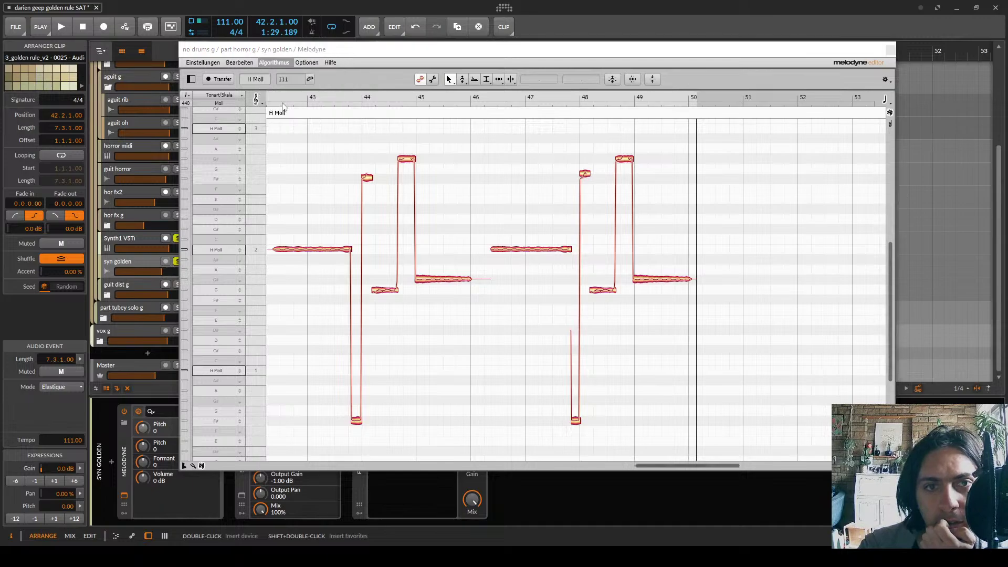
pyautogui.click(475, 290)
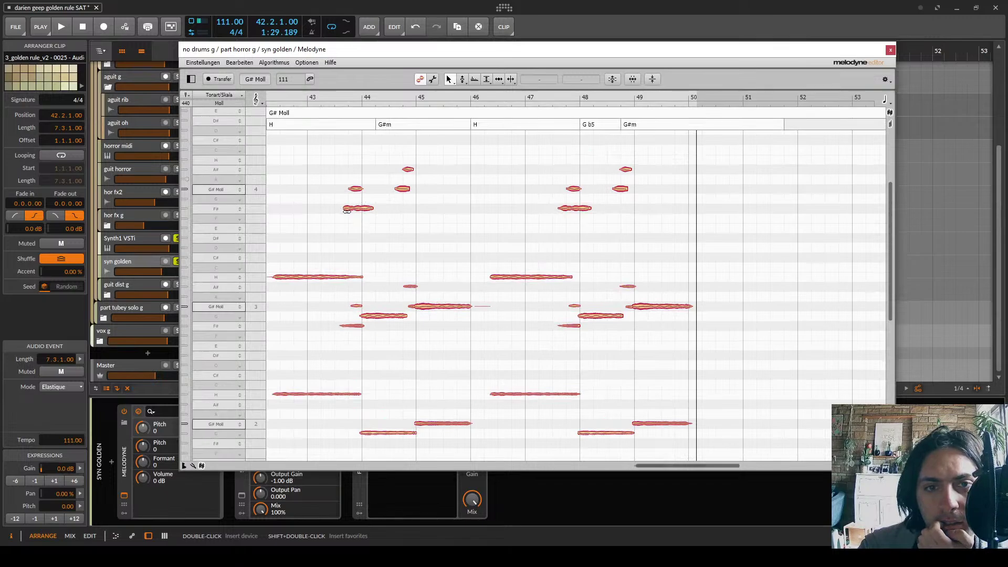
# Reopen the Synth1 clip's notes in an enlarged editor beside the Melodyne window, and audition from bar 42 and from 2.3.3
pyautogui.moveTo(424, 50); pyautogui.dragTo(778, 220)
pyautogui.doubleClick(506, 239)
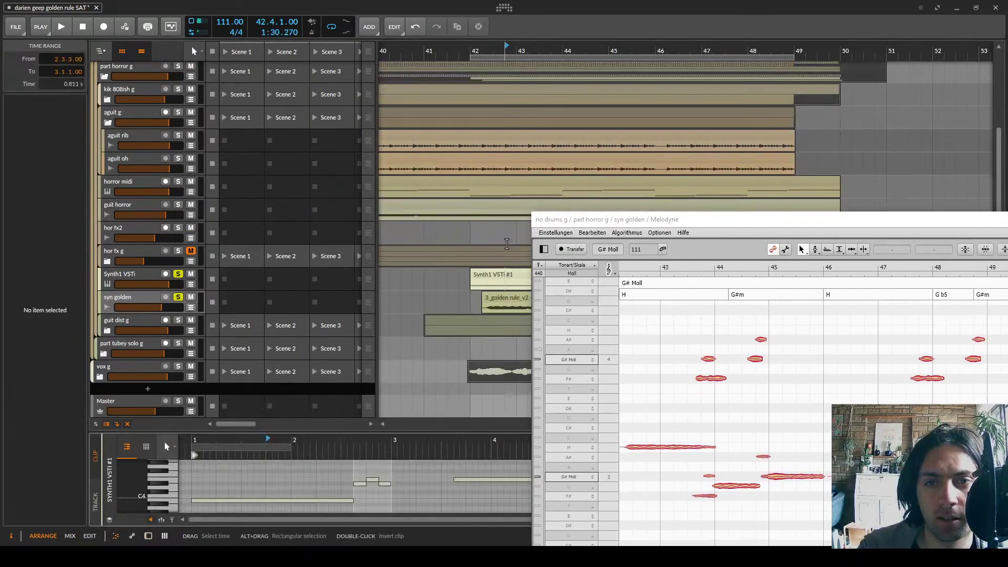
pyautogui.press('space')
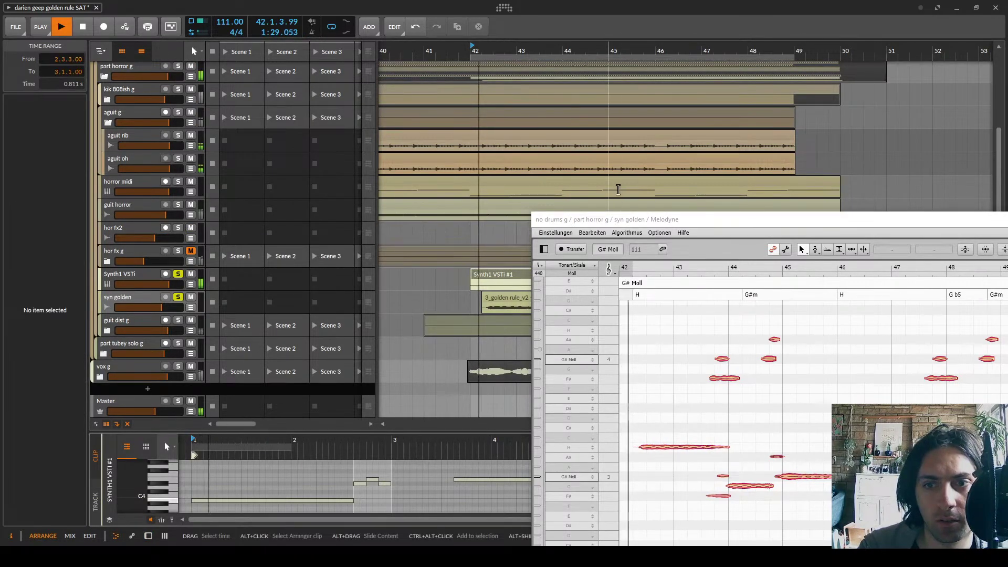
pyautogui.moveTo(649, 224); pyautogui.dragTo(754, 117)
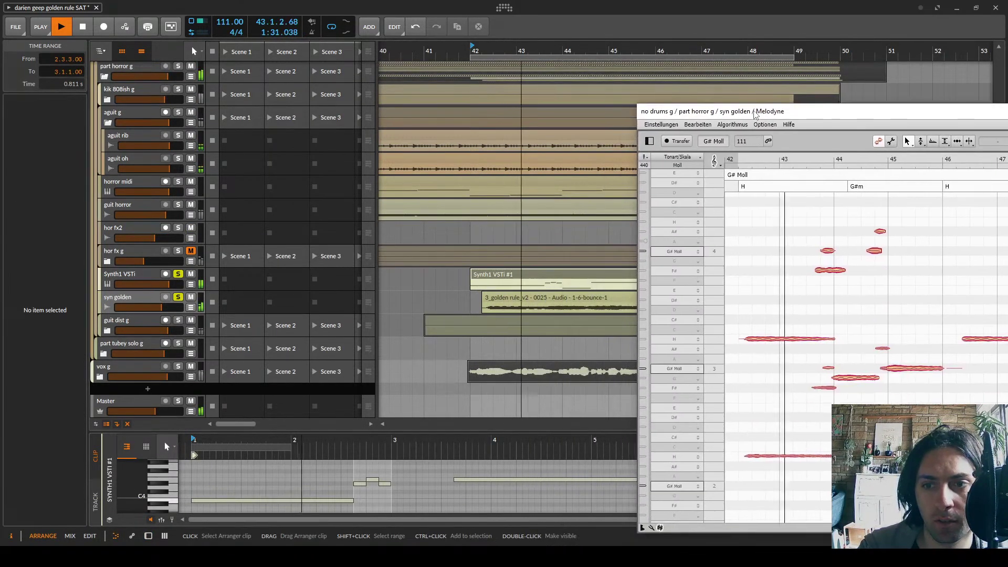
pyautogui.press('space')
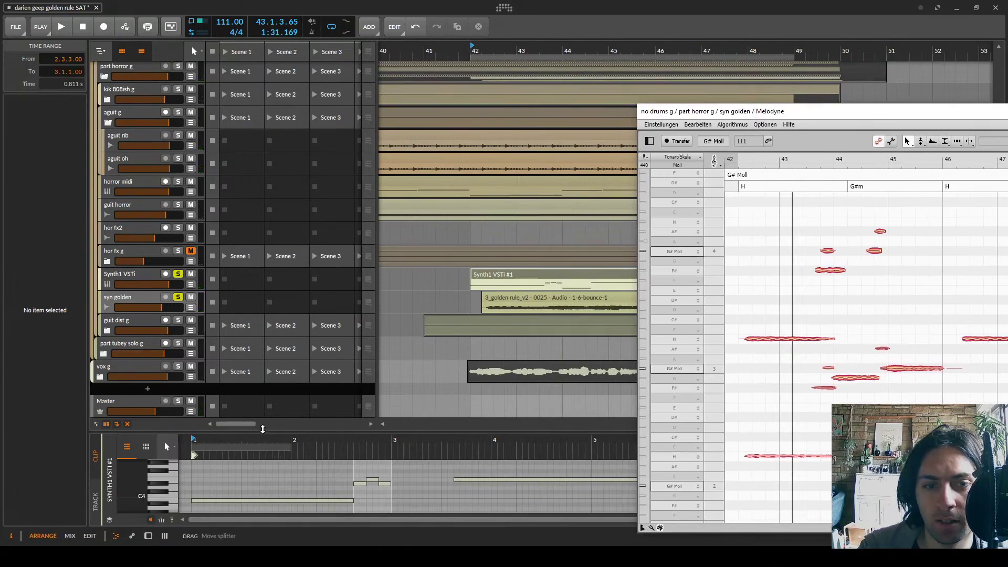
pyautogui.moveTo(263, 430); pyautogui.dragTo(279, 188)
pyautogui.press('space')
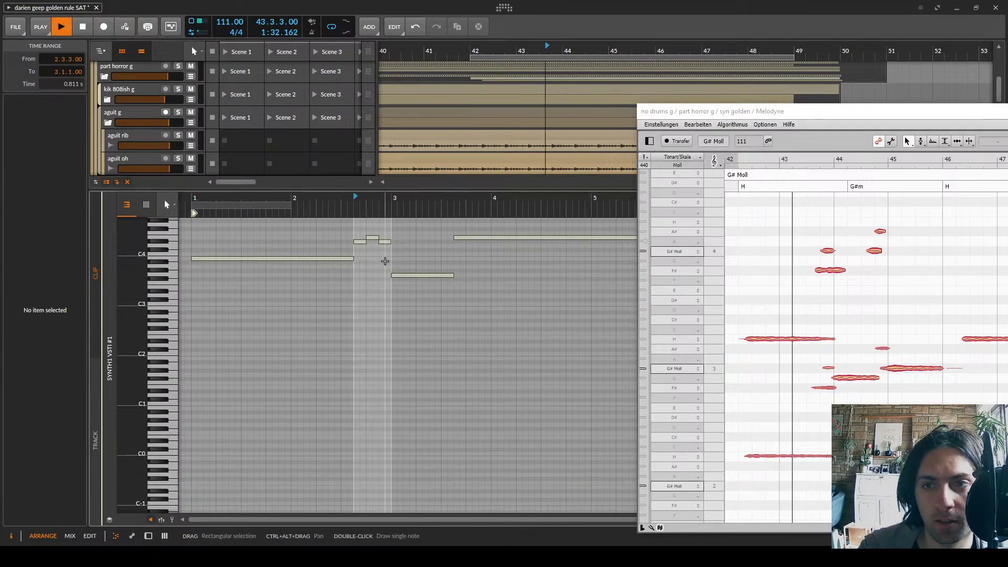
pyautogui.press('space')
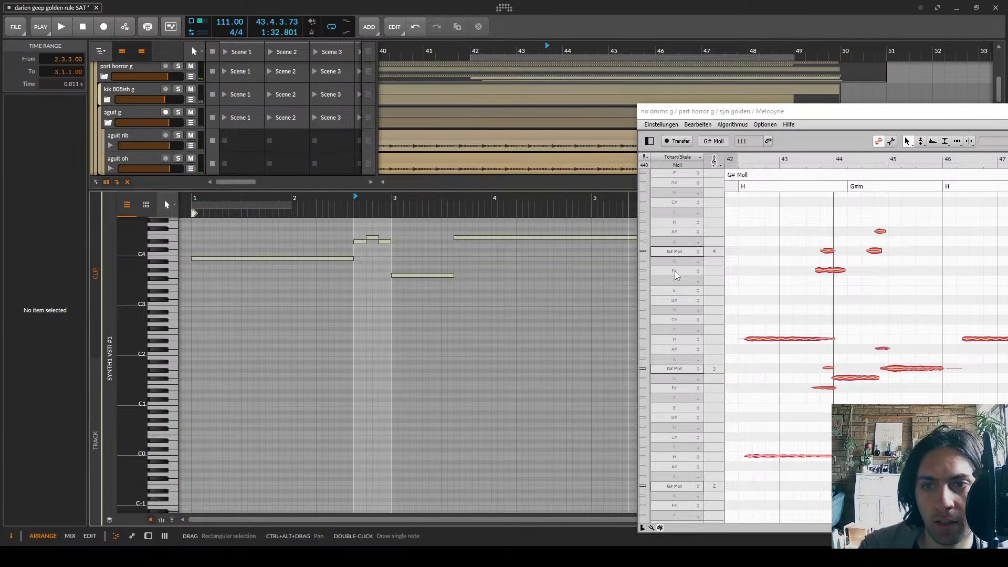
# Raise the short notes at 2.3.3 and 2.4.3 to F#4 and the one at 2.4.1 to G#4, and audition the phrase
pyautogui.scroll(4, 358, 246)
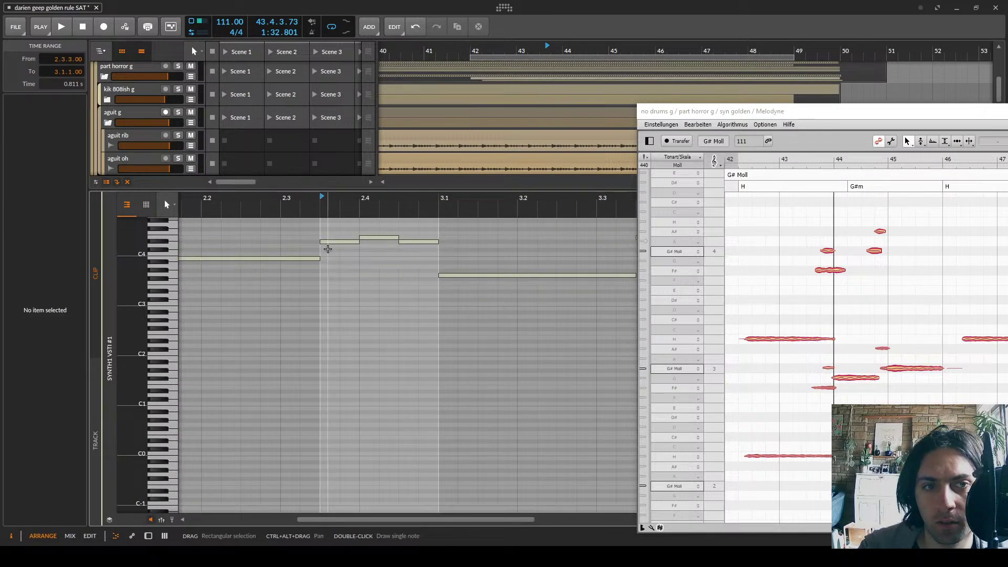
pyautogui.scroll(3, 328, 244)
pyautogui.moveTo(341, 334); pyautogui.dragTo(430, 270)
pyautogui.press('Up')
pyautogui.press('Up')
pyautogui.press('Up')
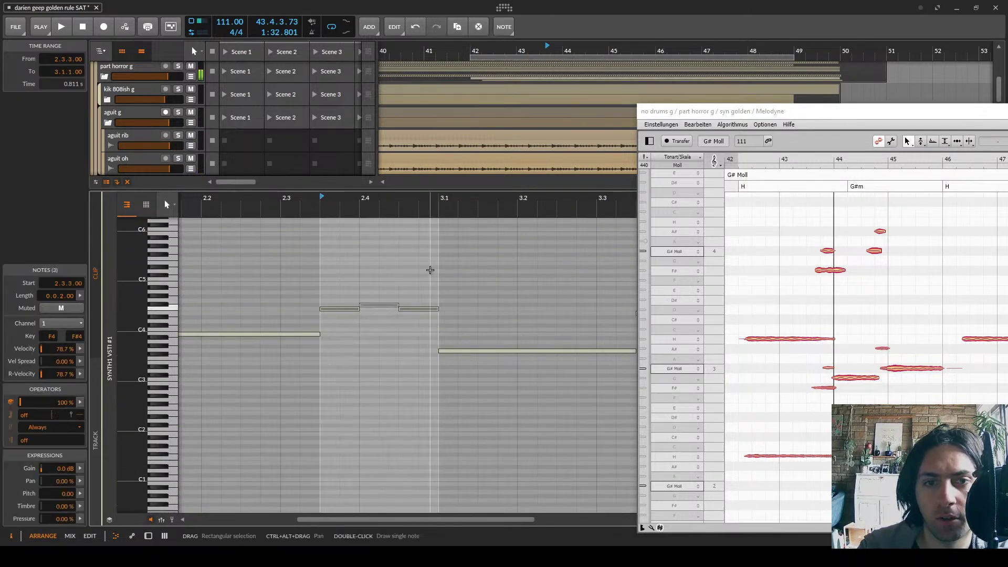
pyautogui.moveTo(363, 335); pyautogui.dragTo(378, 273)
pyautogui.press('Up')
pyautogui.press('space')
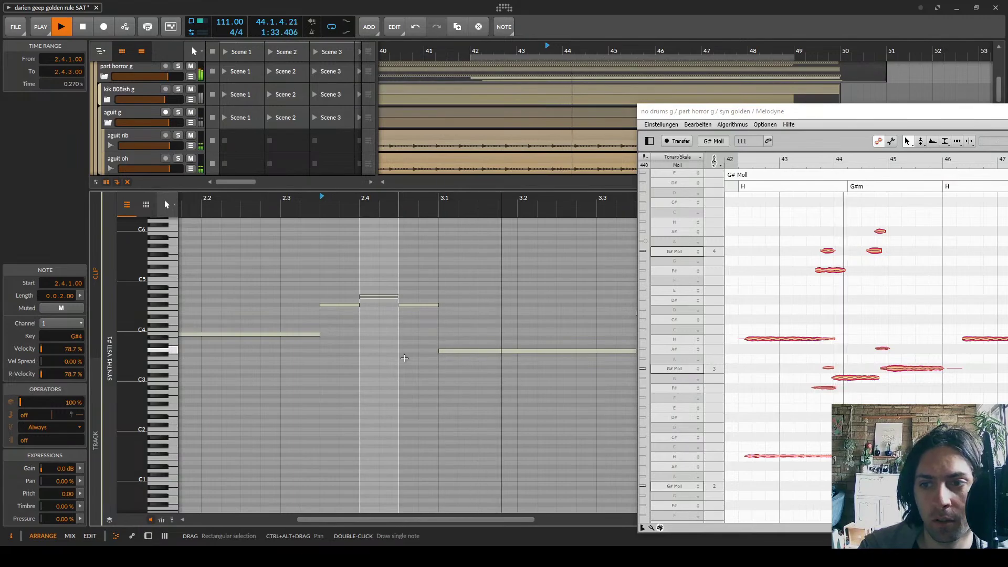
pyautogui.scroll(-4, 405, 358)
pyautogui.hscroll(3, 371, 349)
pyautogui.press('space')
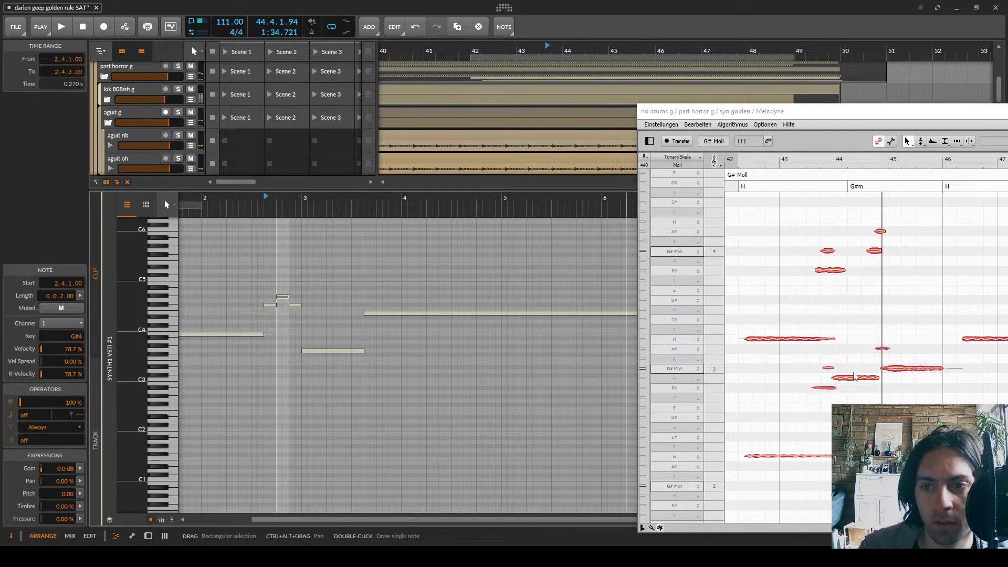
# Play the Synth1 clip from 3.1.1, raise the long note at 3.3.3 to G#4, and audition it
pyautogui.click(333, 350)
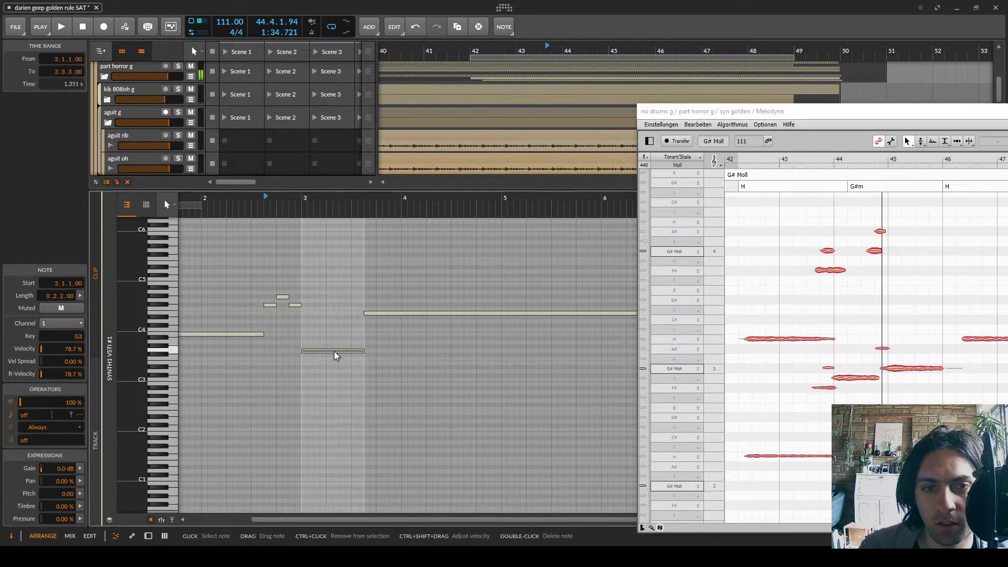
pyautogui.click(308, 203)
pyautogui.click(339, 308)
pyautogui.press('space')
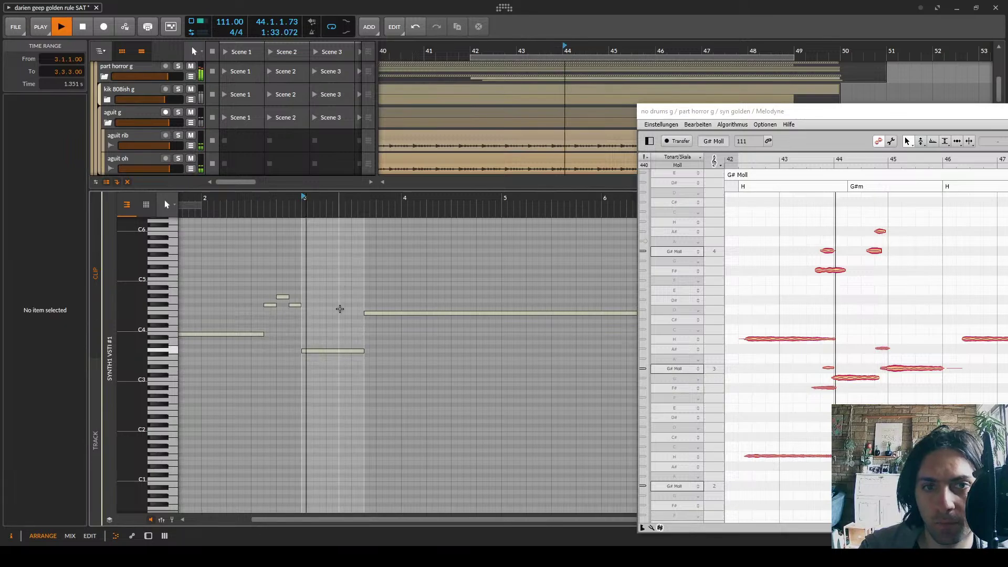
pyautogui.scroll(4, 339, 309)
pyautogui.scroll(-3, 338, 310)
pyautogui.press('space')
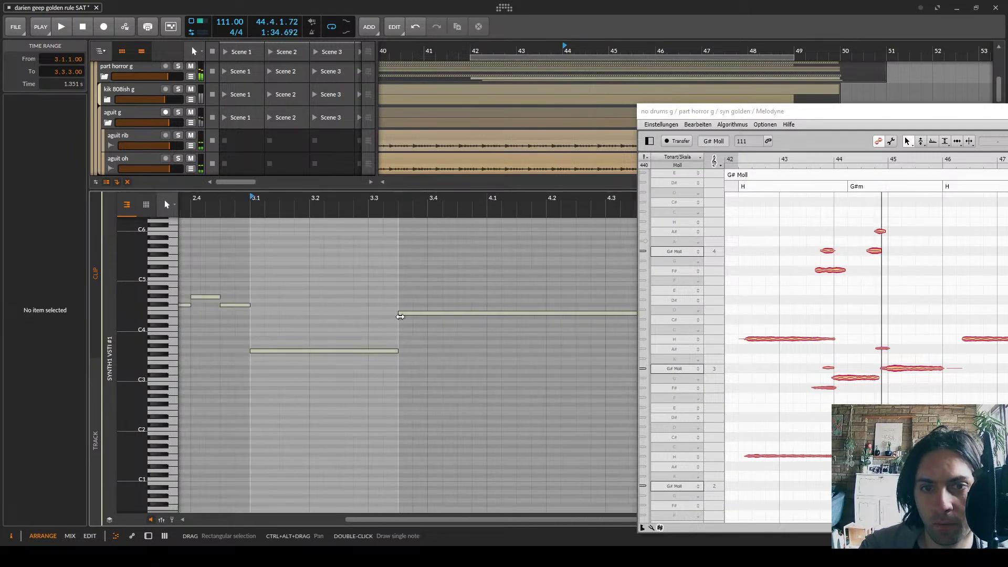
pyautogui.click(414, 314)
pyautogui.moveTo(414, 314); pyautogui.dragTo(416, 299)
pyautogui.press('space')
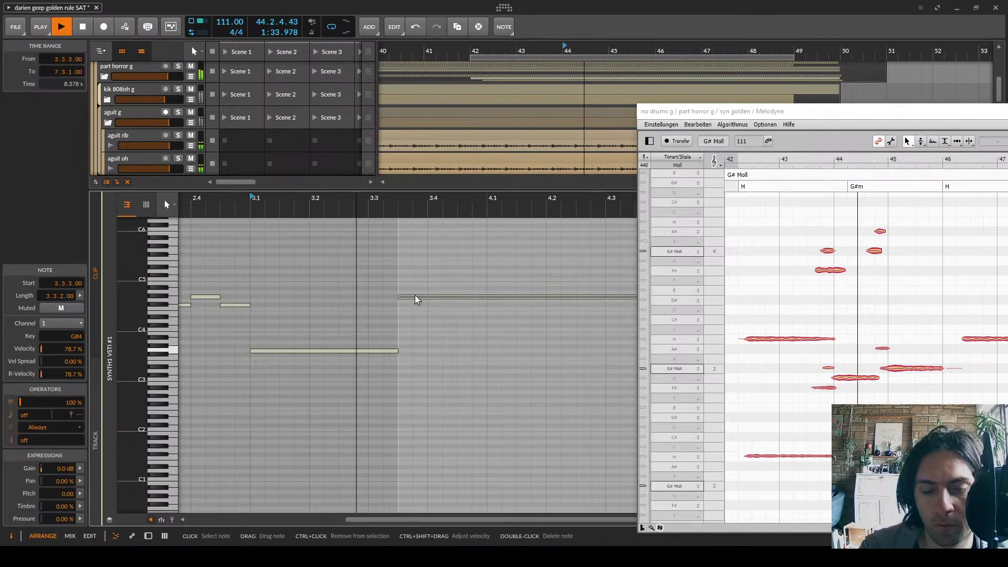
pyautogui.press('space')
# Split the long G#4 note at 3.4.1, raise the second piece to A#4, and audition it
pyautogui.press('5')
pyautogui.click(426, 300)
pyautogui.press('1')
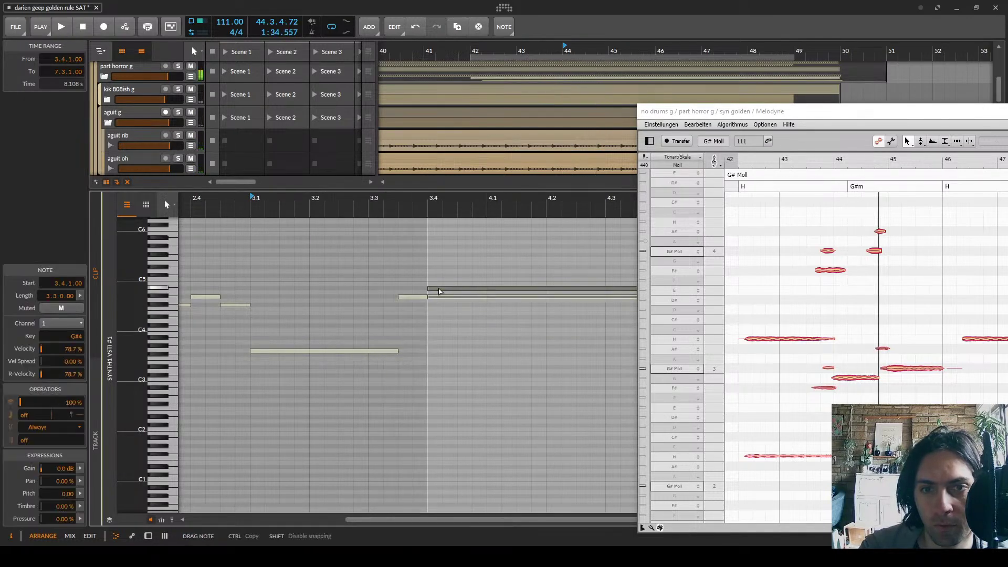
pyautogui.moveTo(439, 297); pyautogui.dragTo(438, 288)
pyautogui.press('space')
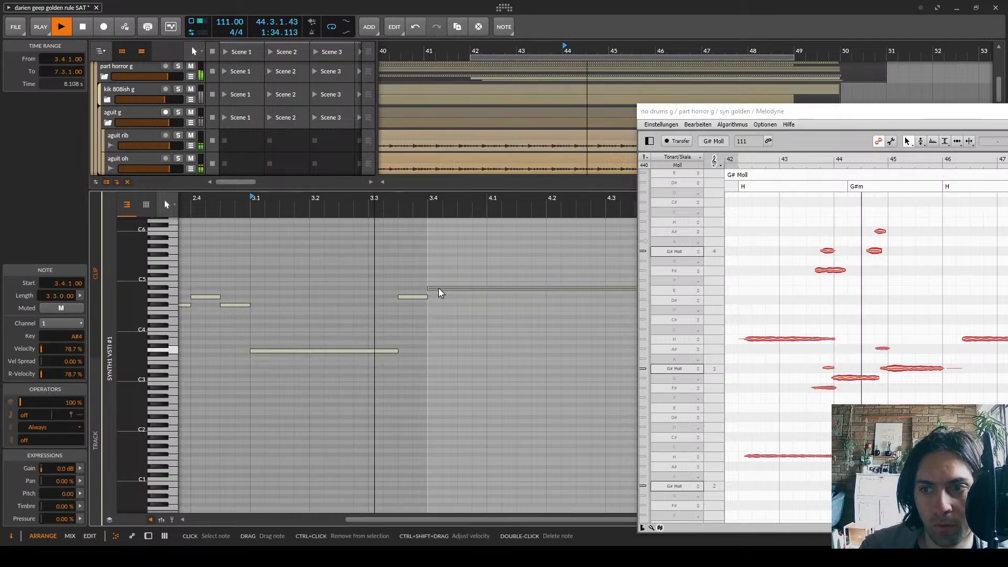
pyautogui.press('space')
# Split the A#4 note at 3.4.3, lower the second piece to G#3, and audition it from 3.1.1
pyautogui.press('5')
pyautogui.click(457, 288)
pyautogui.press('1')
pyautogui.moveTo(459, 288); pyautogui.dragTo(461, 349)
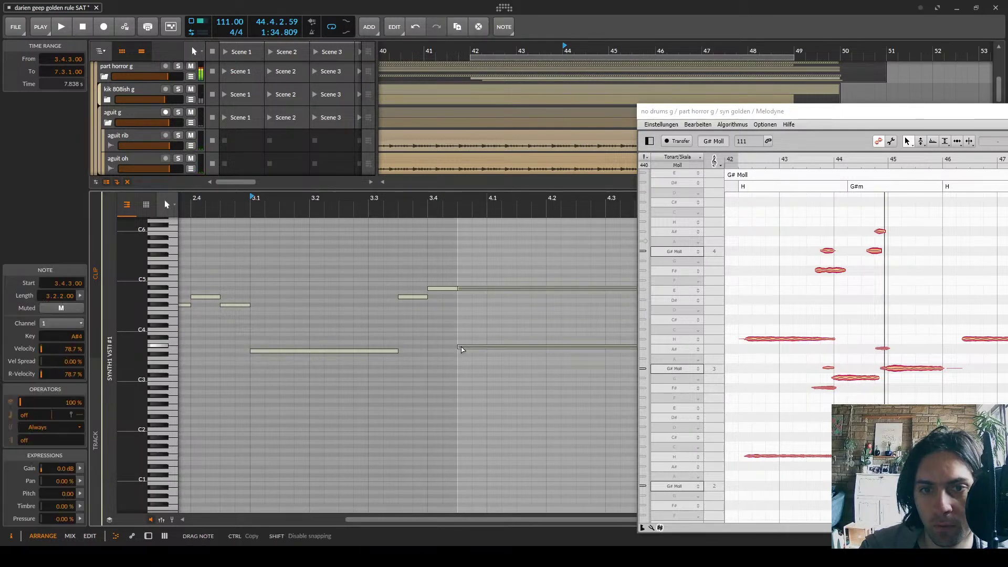
pyautogui.press('space')
pyautogui.scroll(-3, 430, 343)
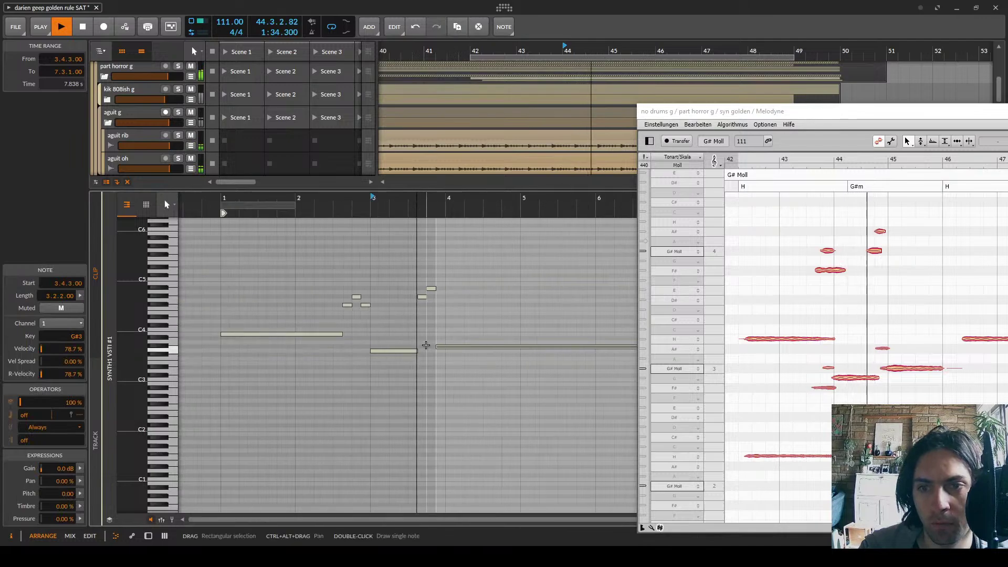
# Split the long G#3 note of the Synth1 clip at 5.1.1 and delete the piece after the split
pyautogui.hscroll(2, 420, 342)
pyautogui.press('5')
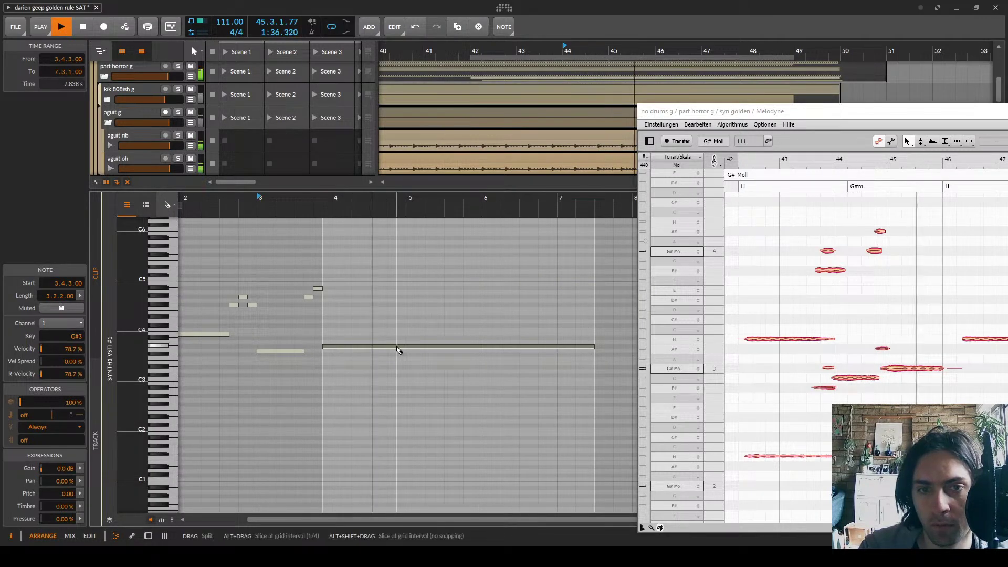
pyautogui.click(410, 347)
pyautogui.press('1')
pyautogui.press('space')
pyautogui.click(421, 346)
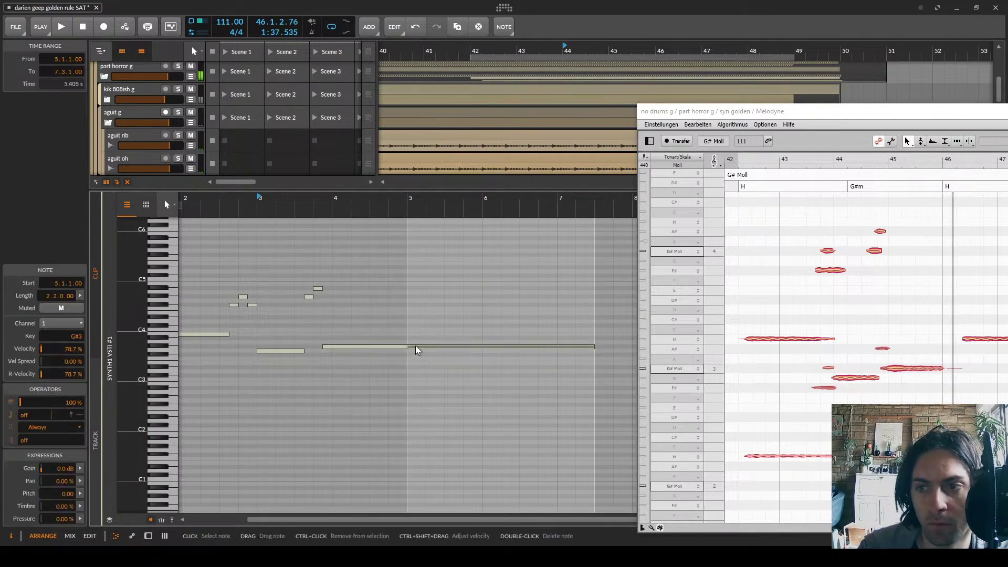
pyautogui.press('Delete')
# Duplicate the phrase between 1.1.1 and 5.1.1 directly after itself, and audition the copy against Melodyne's detected notes
pyautogui.scroll(-4, 332, 336)
pyautogui.press('2')
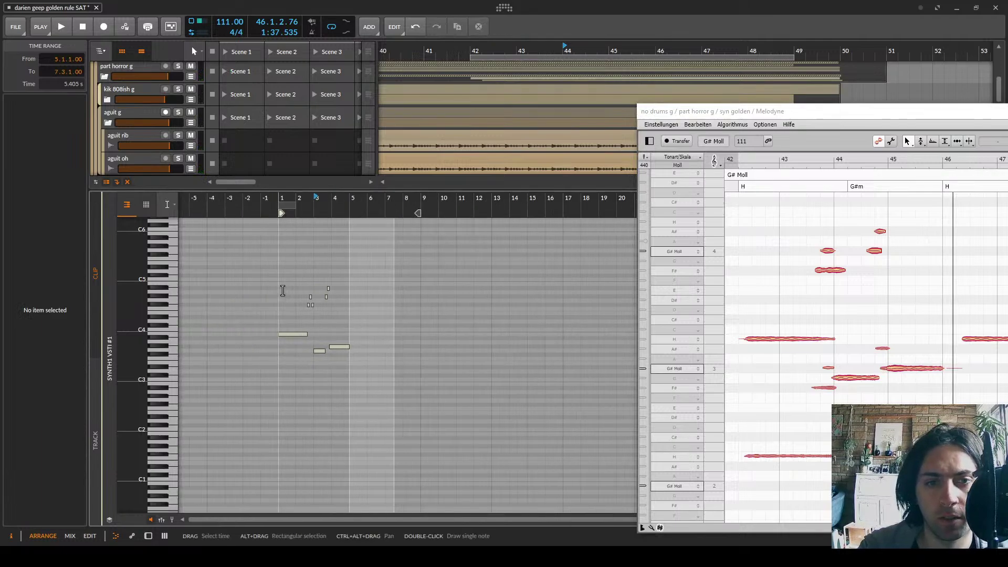
pyautogui.moveTo(278, 288); pyautogui.dragTo(349, 286)
pyautogui.hotkey('ctrl', 'd')
pyautogui.press('space')
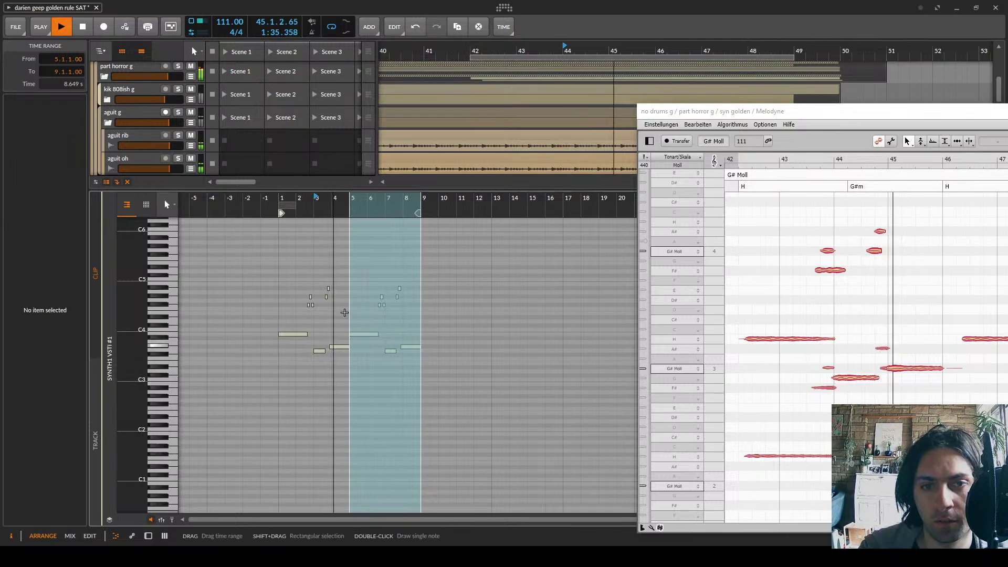
pyautogui.press('1')
pyautogui.moveTo(813, 111); pyautogui.dragTo(604, 28)
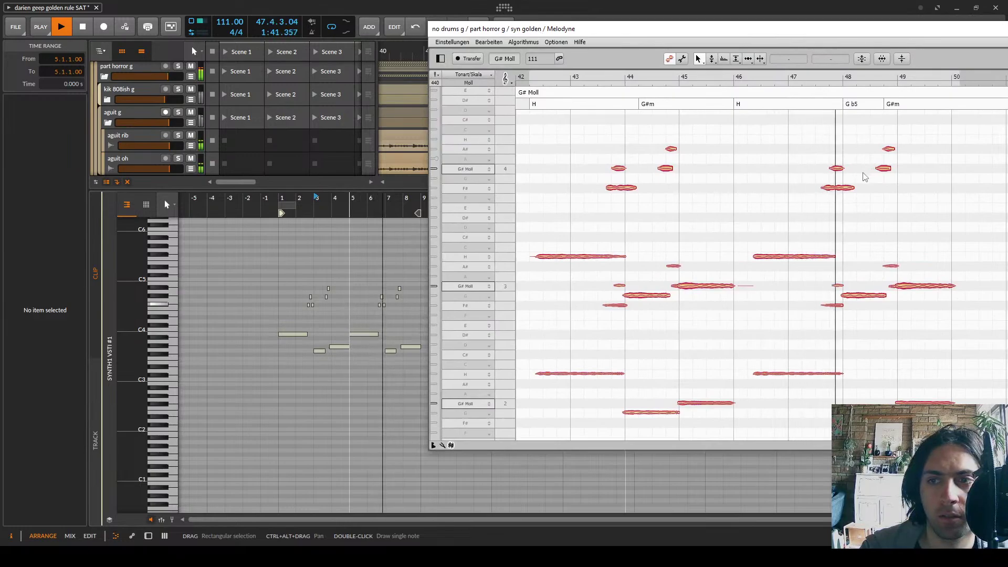
pyautogui.press('space')
# Close Melodyne and the note editor, and delete the Melodyne device from the syn golden track
pyautogui.moveTo(885, 34); pyautogui.dragTo(574, 199)
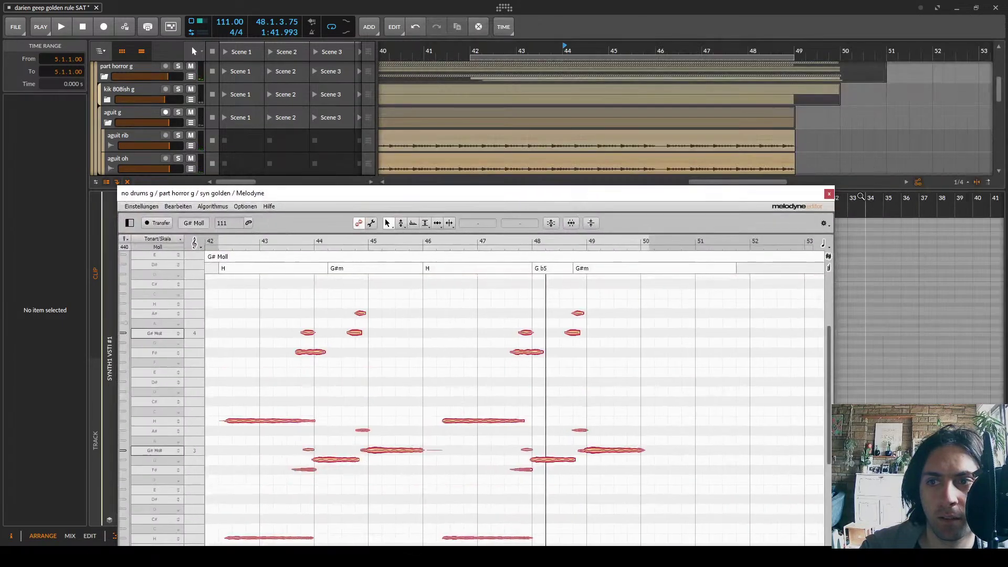
pyautogui.click(829, 194)
pyautogui.press('e')
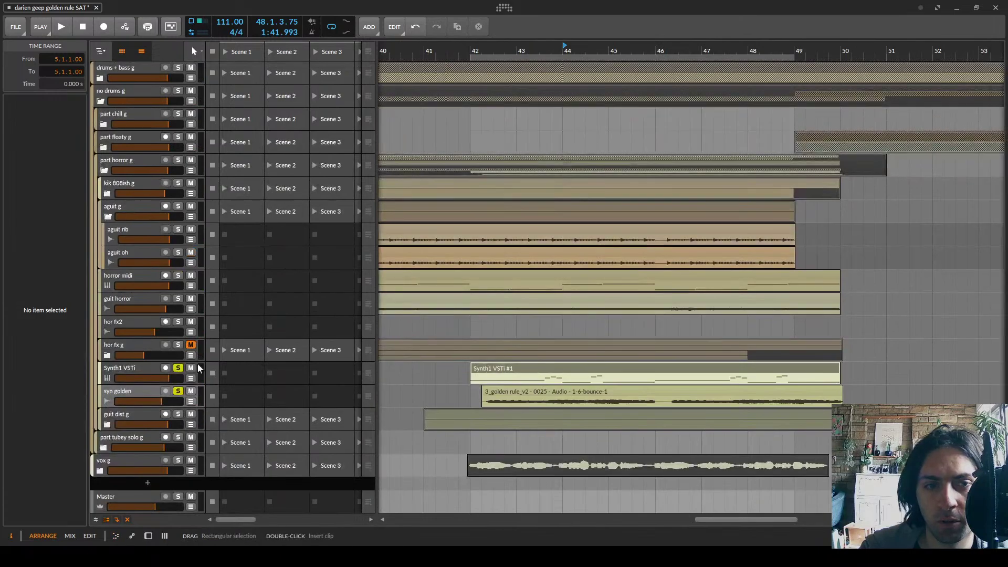
pyautogui.doubleClick(119, 388)
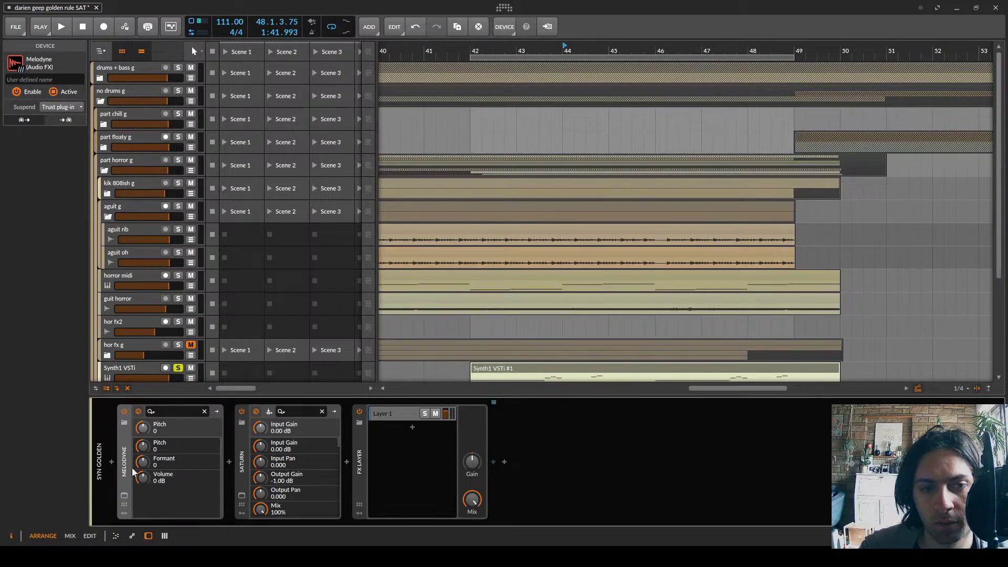
pyautogui.press('Delete')
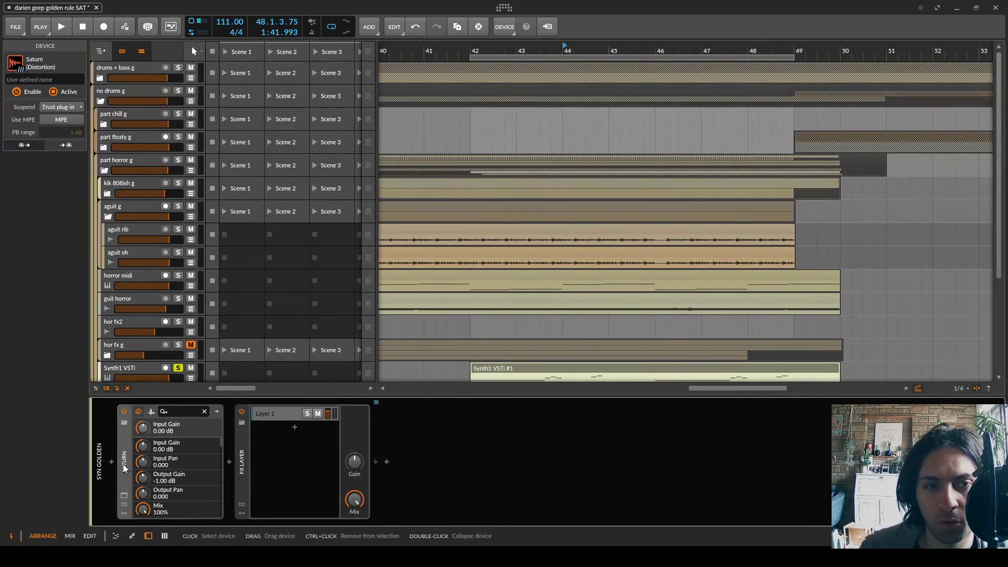
# Collapse the Saturn device on syn golden, and deactivate the Synth1 VSTi instrument on its own track
pyautogui.doubleClick(123, 464)
pyautogui.click(145, 471)
pyautogui.doubleClick(145, 471)
pyautogui.doubleClick(145, 469)
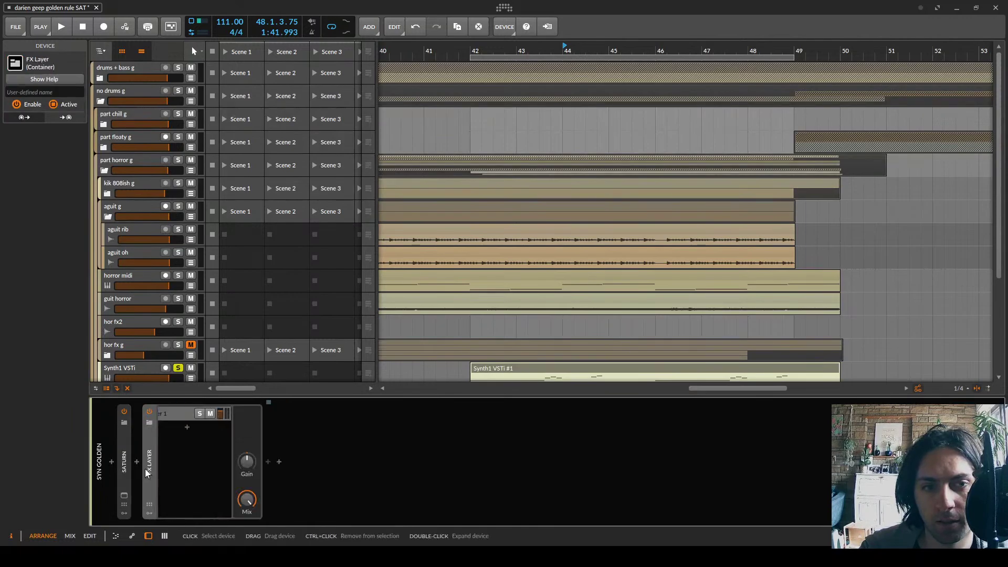
pyautogui.click(143, 371)
pyautogui.click(127, 470)
pyautogui.hotkey('alt', 'a')
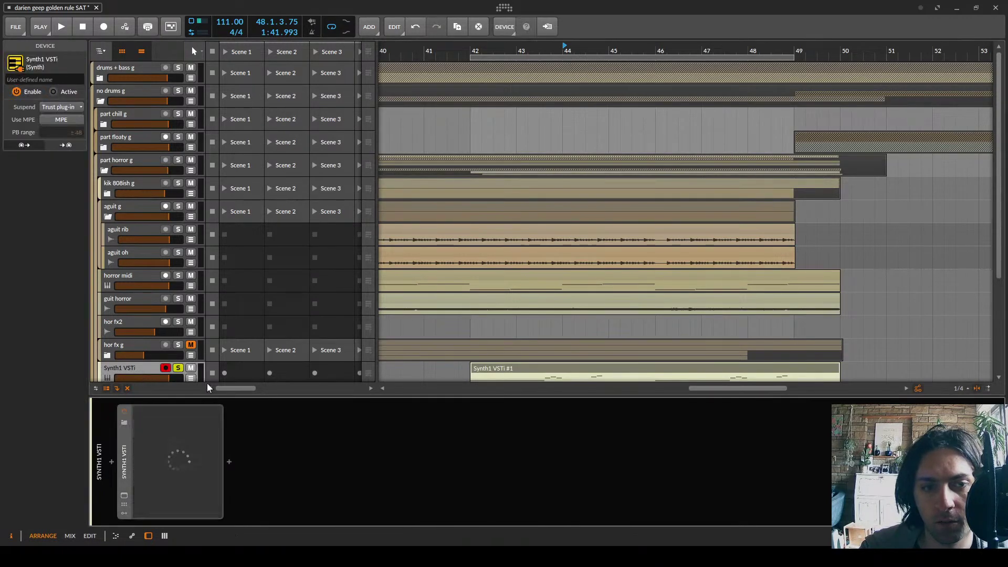
# Insert a Note Receiver between Saturn and the FX Layer on the syn golden track
pyautogui.scroll(-3, 336, 322)
pyautogui.click(136, 265)
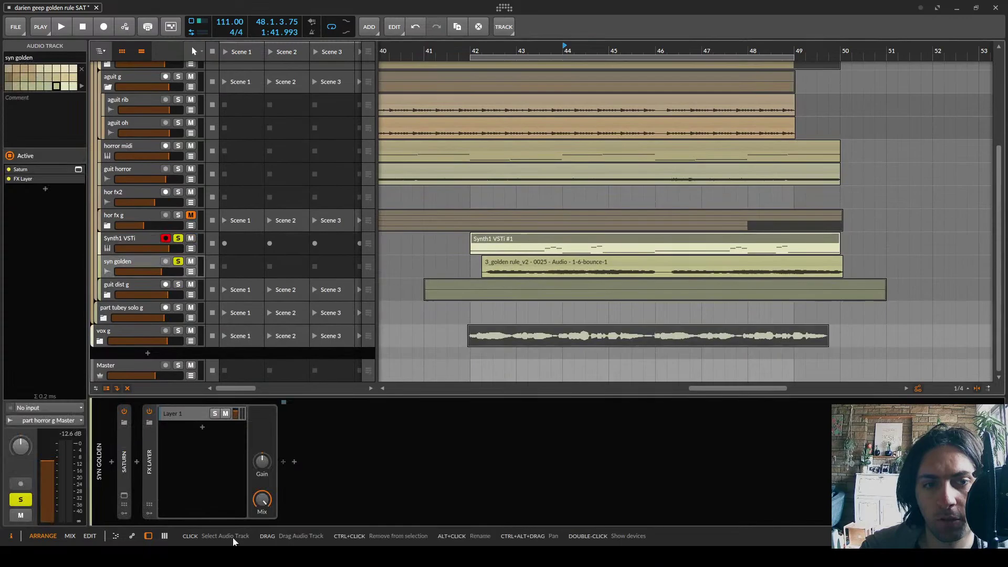
pyautogui.click(185, 410)
pyautogui.click(137, 461)
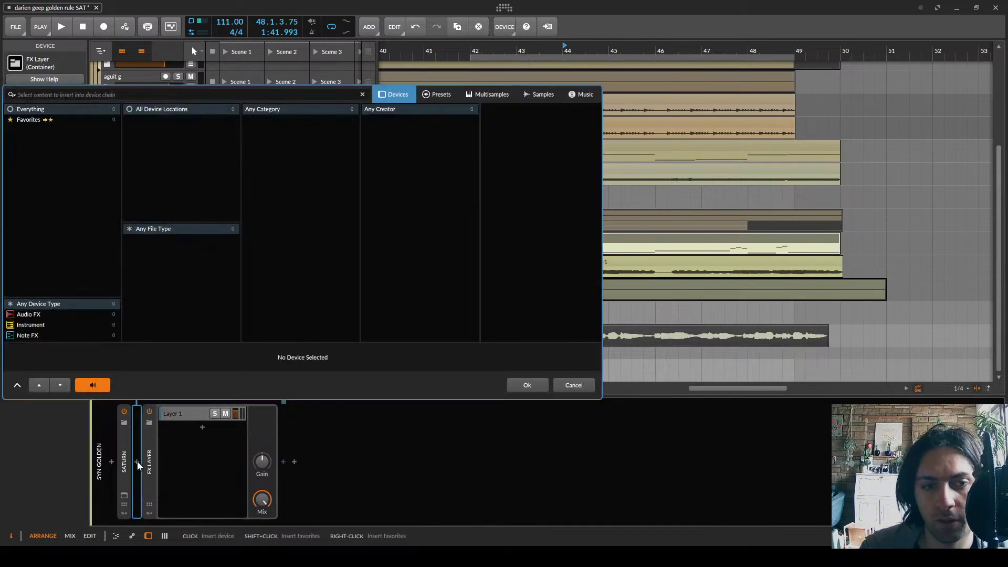
pyautogui.write('note rece')
pyautogui.doubleClick(514, 110)
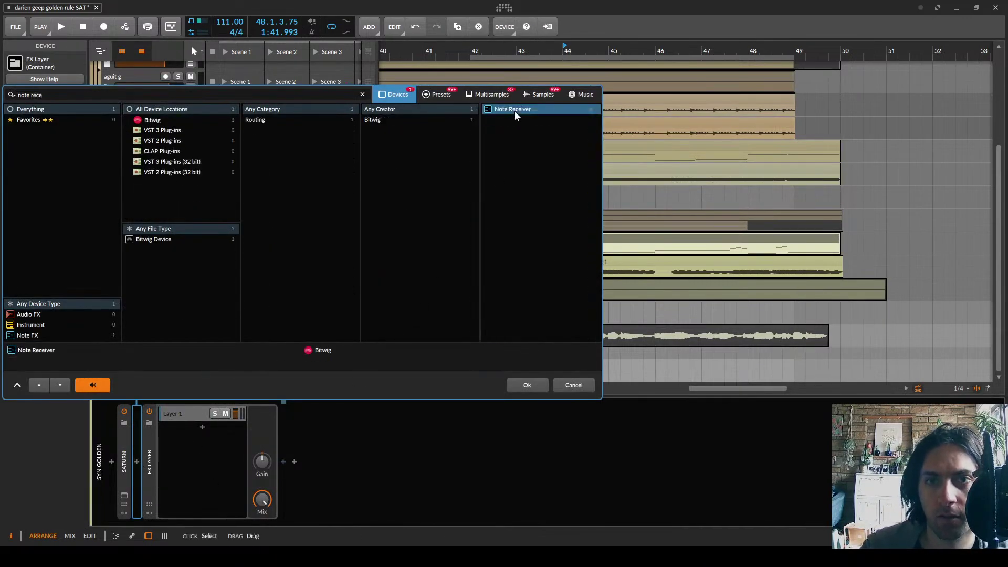
# Set the Note Receiver's note source to the Synth1 VSTi track inside no drums g / part horror g
pyautogui.click(200, 425)
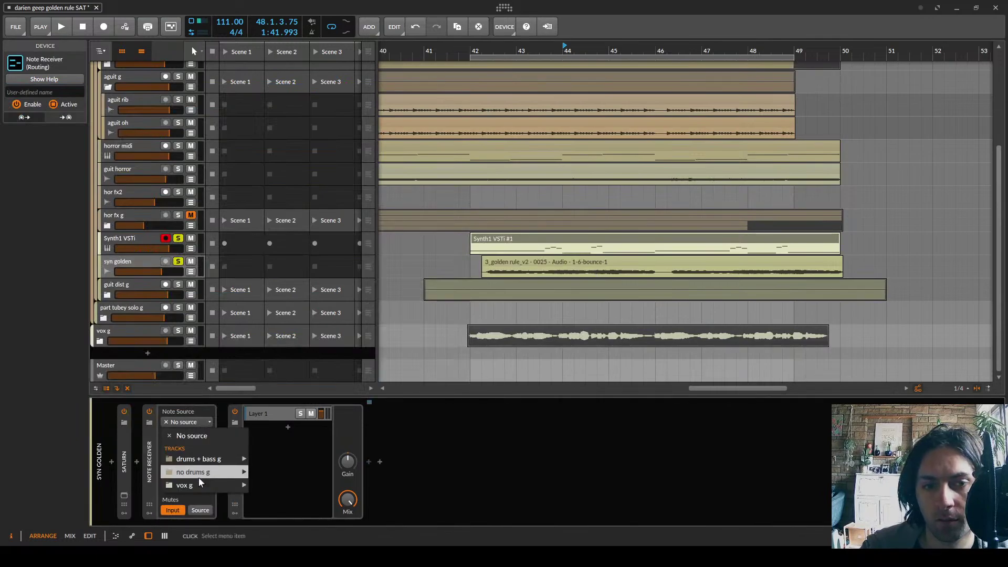
pyautogui.moveTo(239, 474)
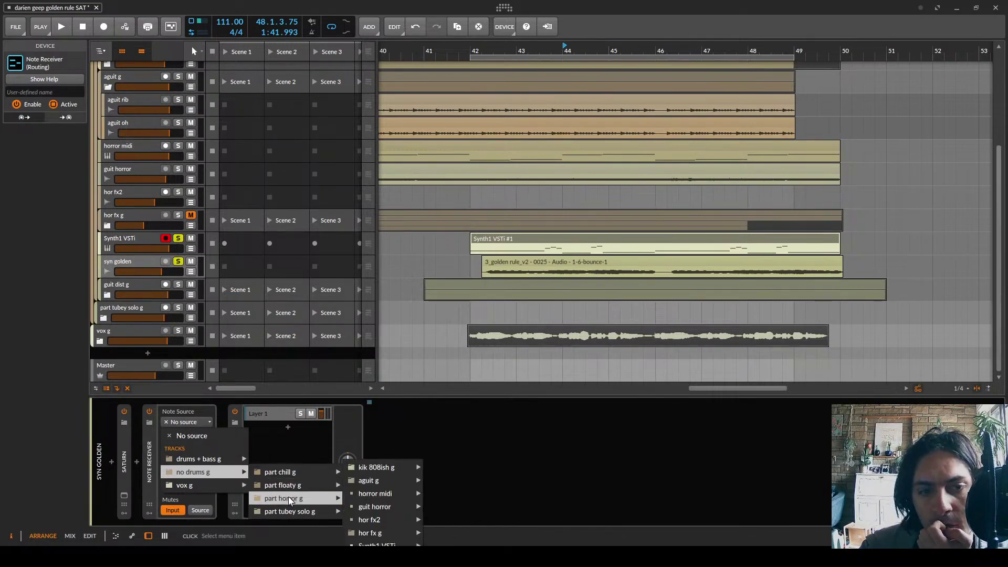
pyautogui.moveTo(309, 500)
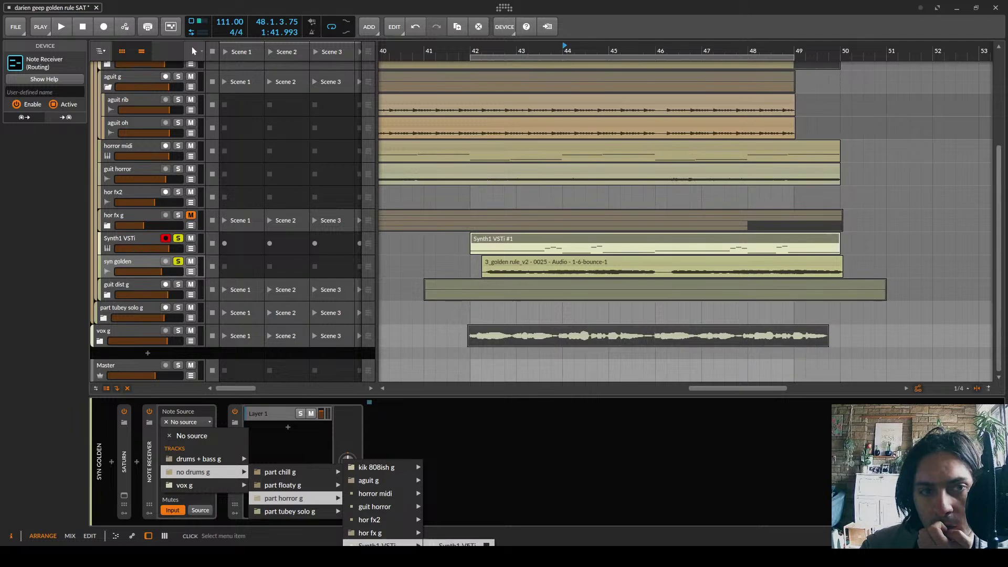
pyautogui.click(462, 543)
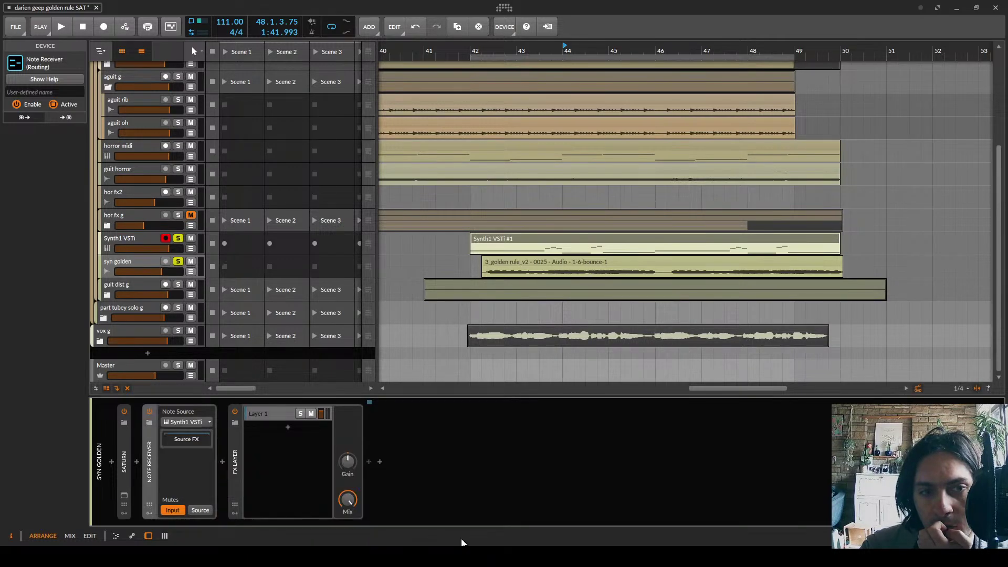
# Insert Rift Feedback Lite into Layer 1 of the FX Layer on syn golden
pyautogui.click(268, 416)
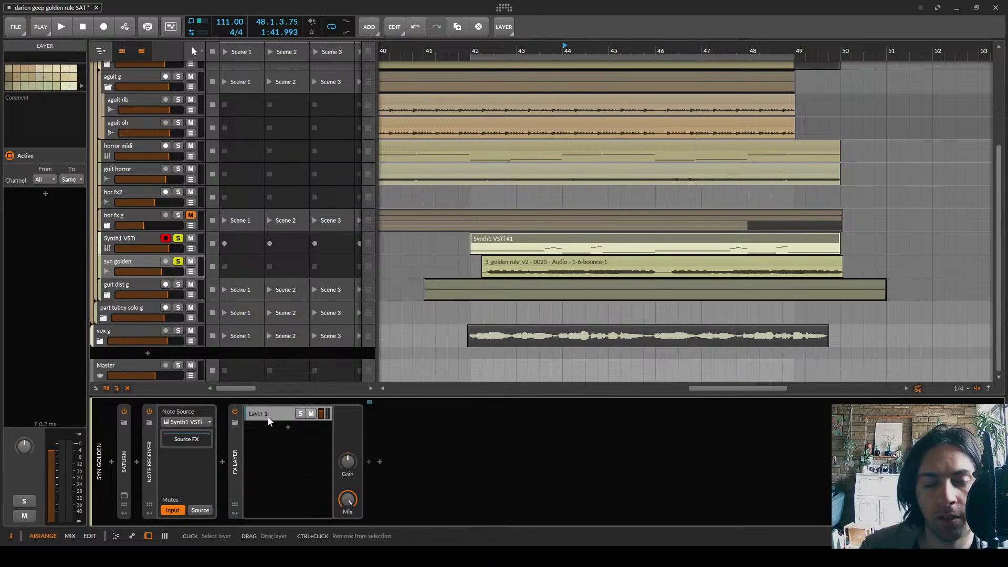
pyautogui.click(369, 461)
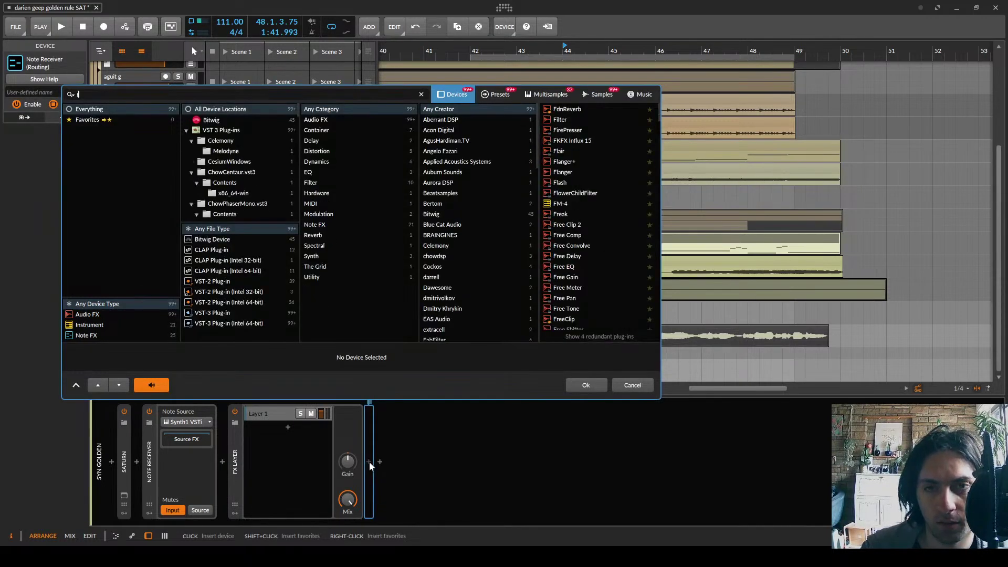
pyautogui.write('rift')
pyautogui.press('Return')
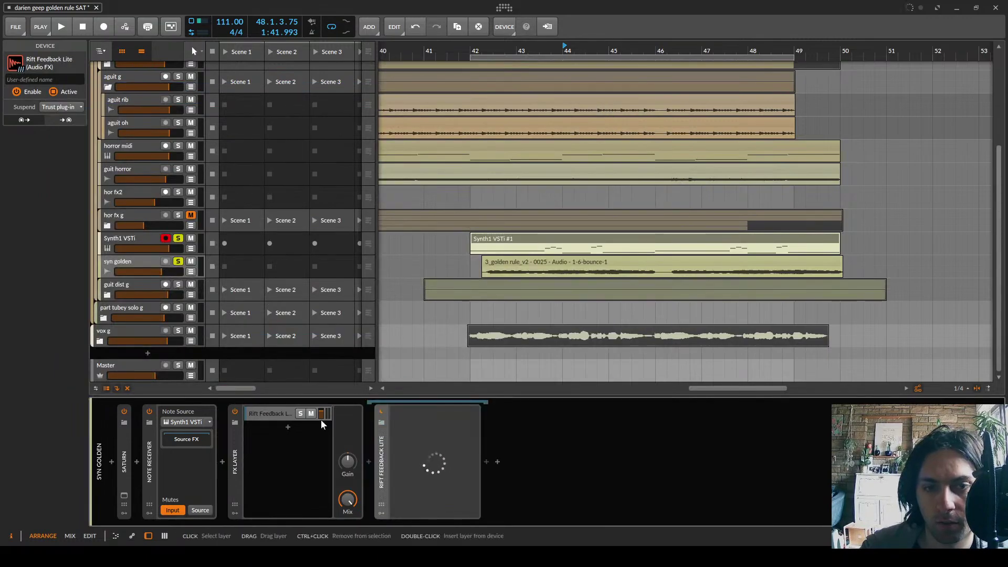
# Play the section and try Rift Feedback Lite with the feedback raised to 80% and a shifted frequency
pyautogui.press('space')
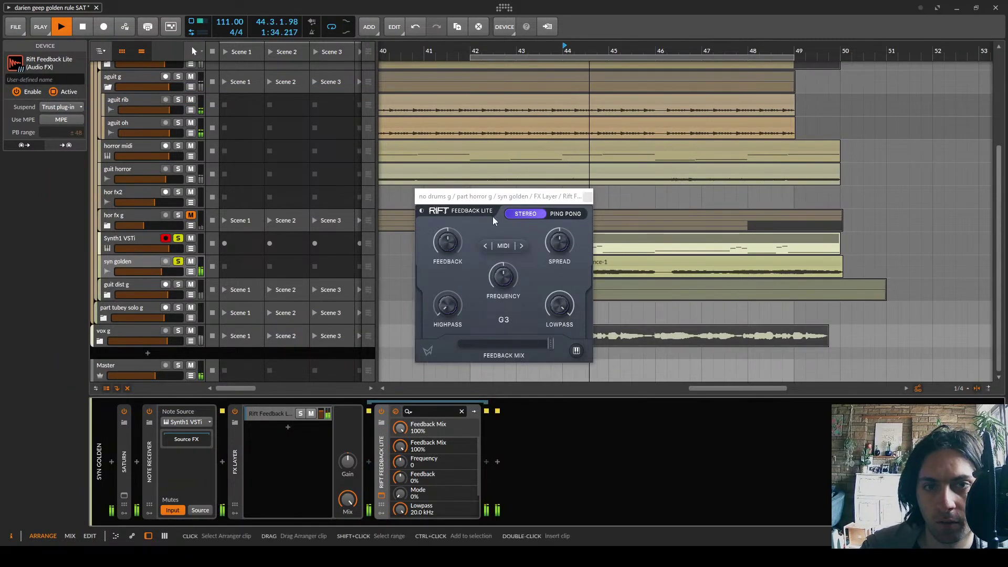
pyautogui.moveTo(451, 243); pyautogui.dragTo(457, 211)
pyautogui.moveTo(494, 279)
pyautogui.mouseDown()
pyautogui.moveTo(499, 267)
pyautogui.moveTo(503, 295)
pyautogui.mouseUp()
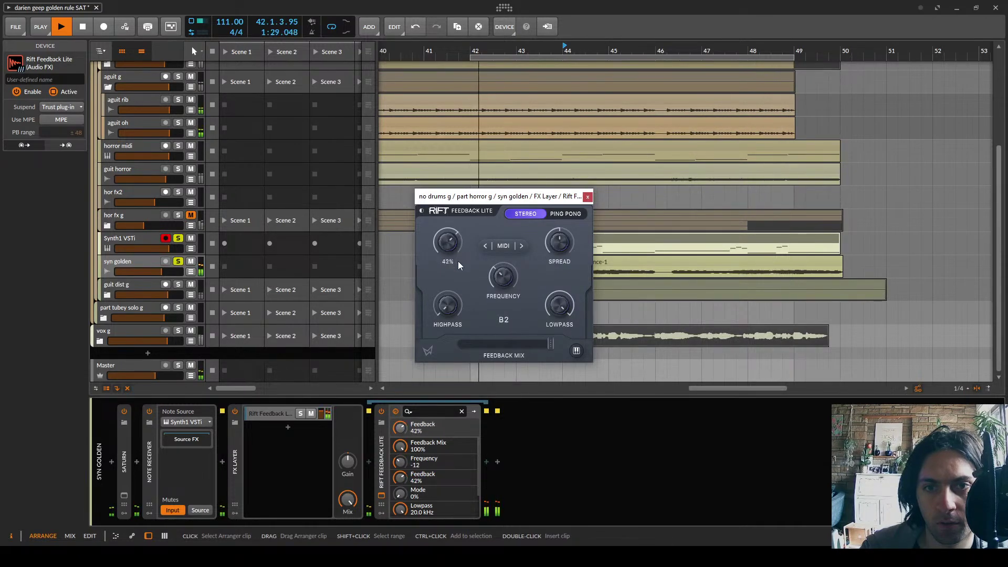
pyautogui.moveTo(451, 244); pyautogui.dragTo(452, 189)
# Leave only syn golden soloed, and set Rift's frequency to 0 and feedback to -76% while listening
pyautogui.click(178, 238)
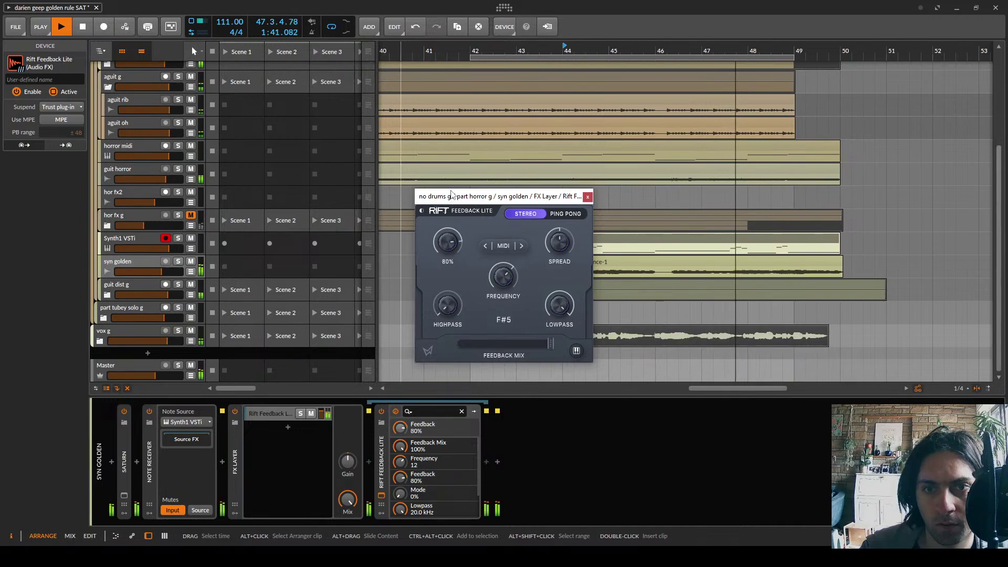
pyautogui.click(178, 261)
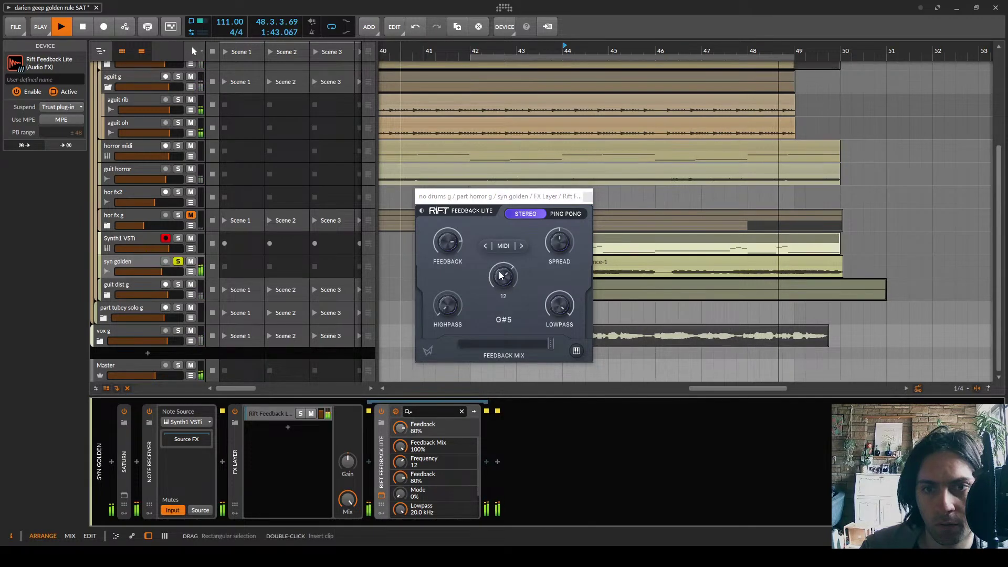
pyautogui.moveTo(455, 251); pyautogui.dragTo(455, 255)
pyautogui.moveTo(507, 278); pyautogui.dragTo(508, 300)
pyautogui.moveTo(448, 249); pyautogui.dragTo(457, 304)
pyautogui.press('space')
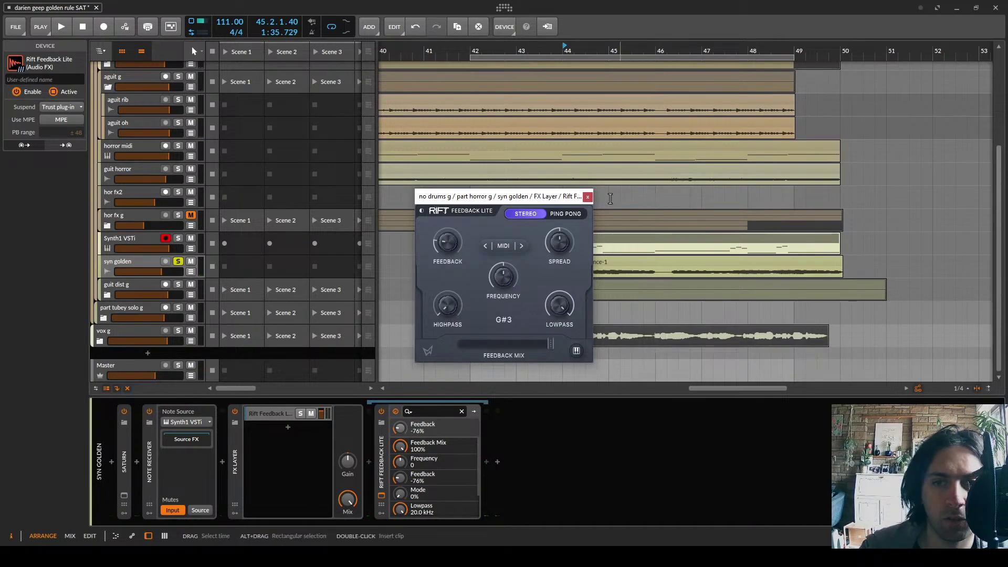
# Close the Rift window and insert the Raum reverb after Rift Feedback Lite in the layer
pyautogui.click(587, 197)
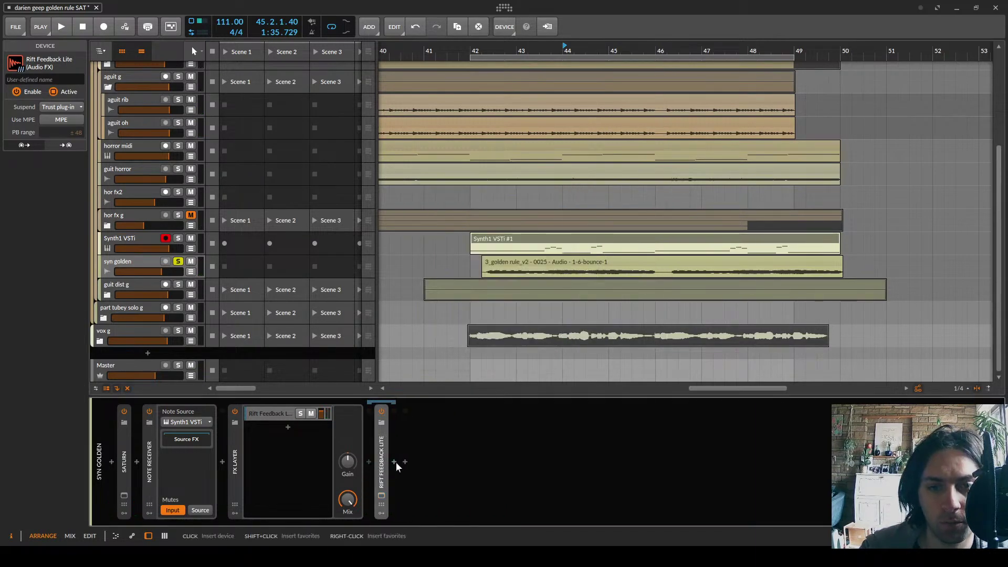
pyautogui.click(395, 462)
pyautogui.write('raum')
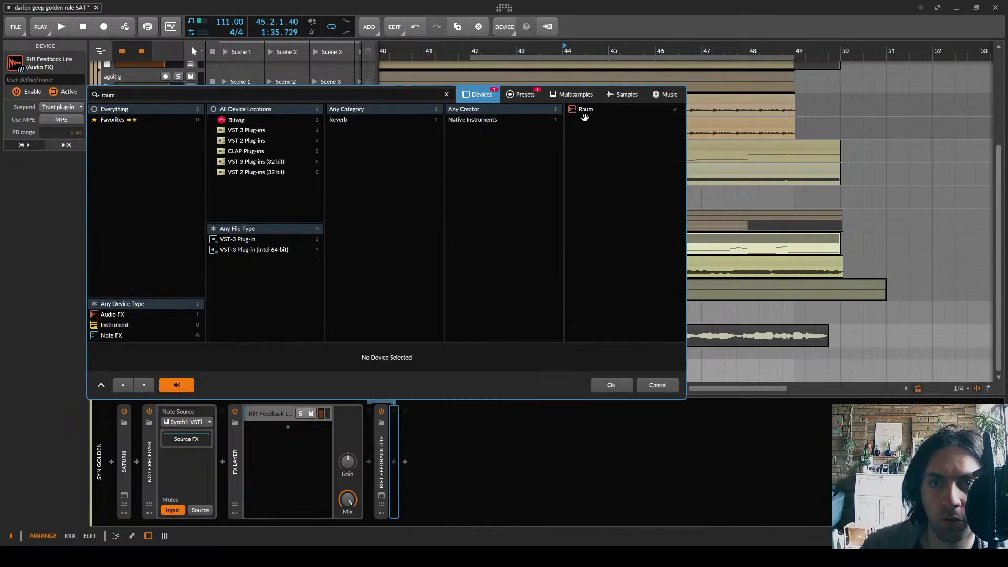
pyautogui.doubleClick(585, 109)
# During playback, set Raum's Size to 56% and lower its Diffusion and Decay
pyautogui.press('space')
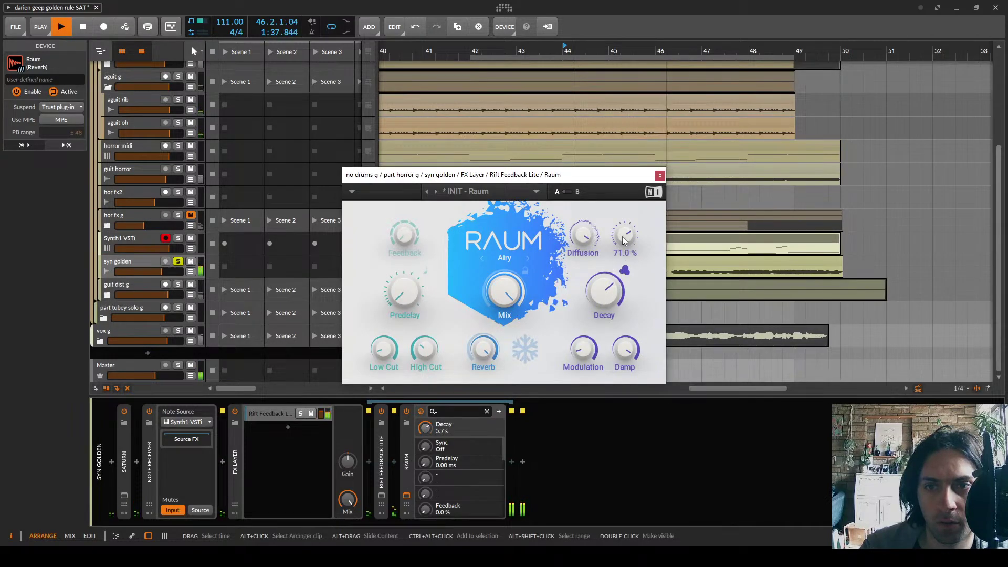
pyautogui.moveTo(624, 240); pyautogui.dragTo(624, 273)
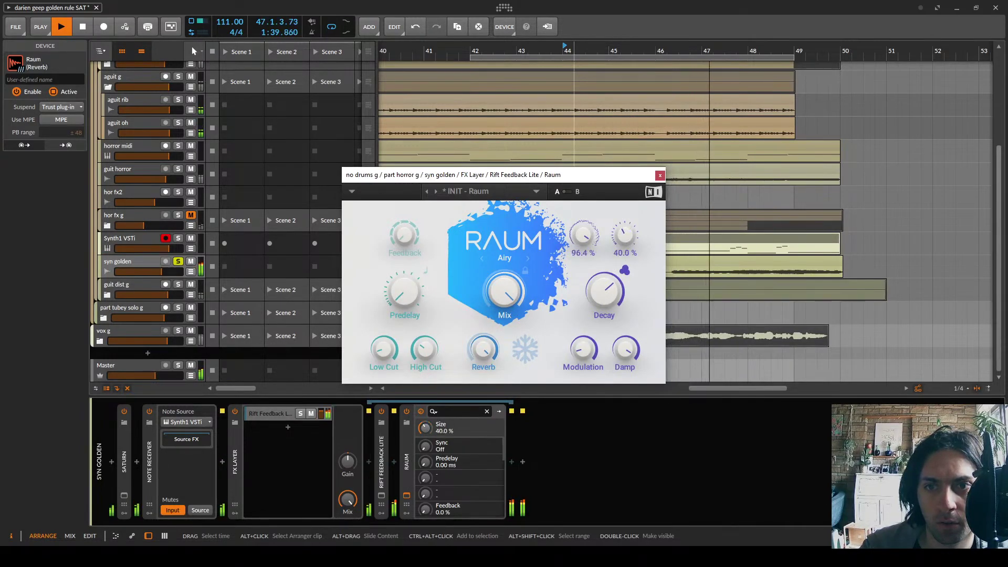
pyautogui.moveTo(583, 236); pyautogui.dragTo(583, 273)
pyautogui.click(624, 270)
pyautogui.moveTo(617, 243); pyautogui.dragTo(583, 233)
pyautogui.moveTo(605, 289); pyautogui.dragTo(604, 283)
pyautogui.moveTo(624, 237); pyautogui.dragTo(624, 235)
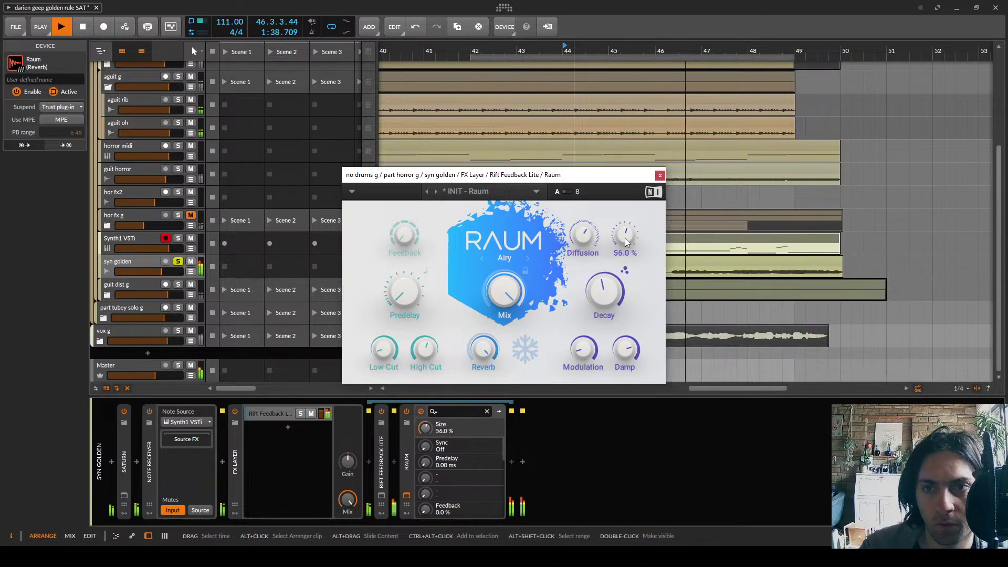
pyautogui.moveTo(583, 236); pyautogui.dragTo(583, 234)
# Set Raum's Damp to 85.5%, place the playback start at bar 44, stop playback and close the reverb window
pyautogui.moveTo(625, 350); pyautogui.dragTo(587, 351)
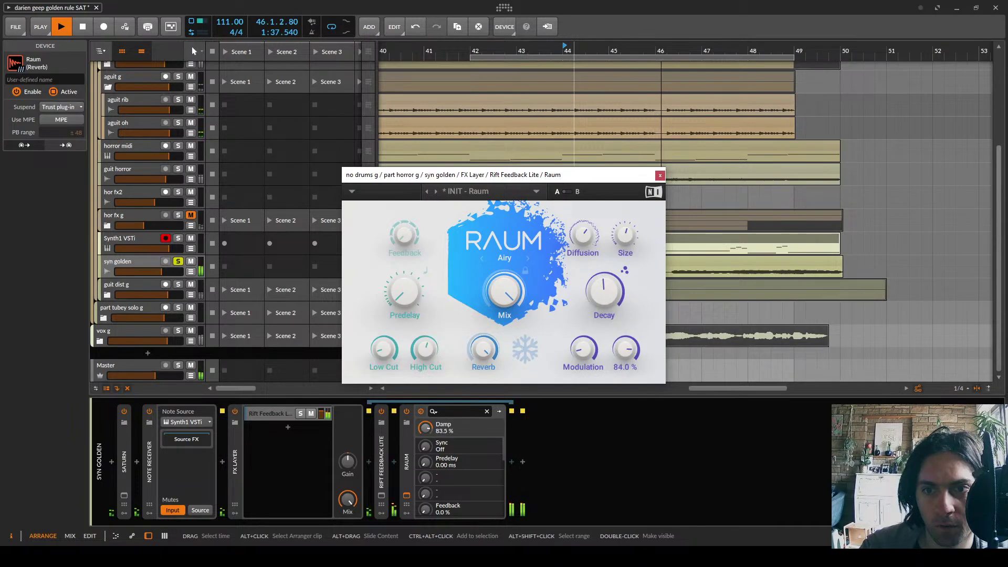
pyautogui.moveTo(625, 349); pyautogui.dragTo(625, 344)
pyautogui.click(565, 47)
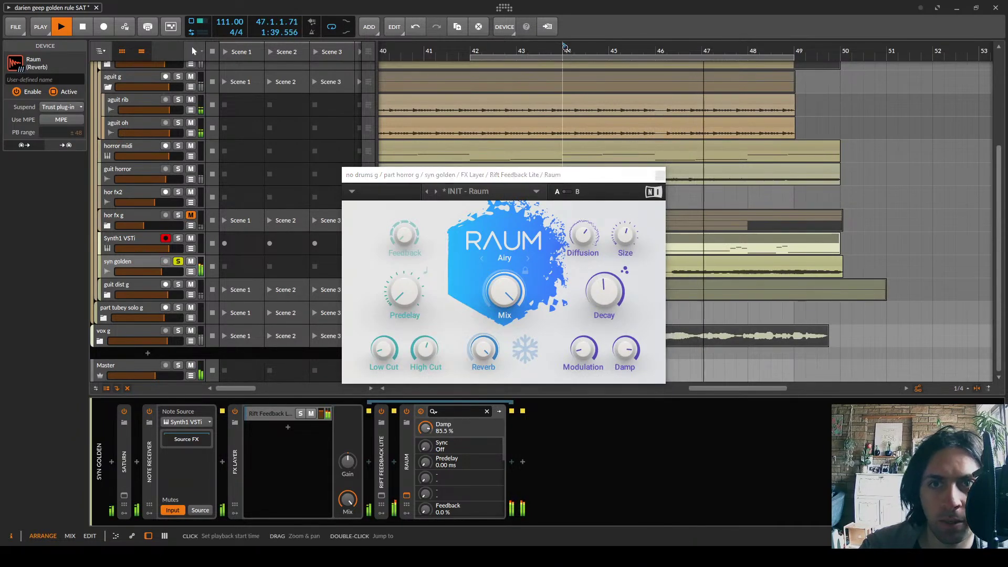
pyautogui.press('space')
pyautogui.click(660, 175)
# Insert a Freq Shifter between Rift Feedback Lite and Raum
pyautogui.click(393, 461)
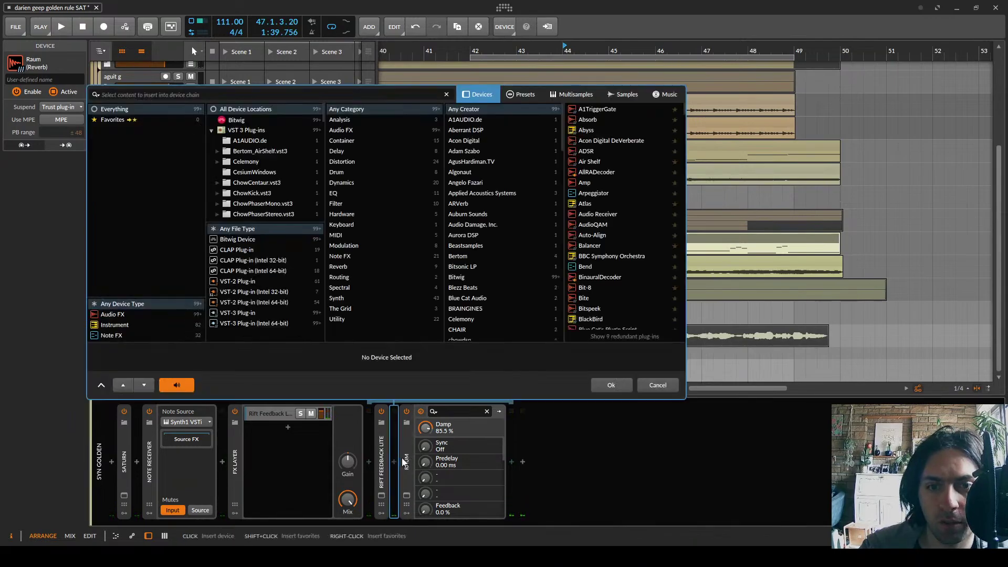
pyautogui.write('freq')
pyautogui.doubleClick(598, 109)
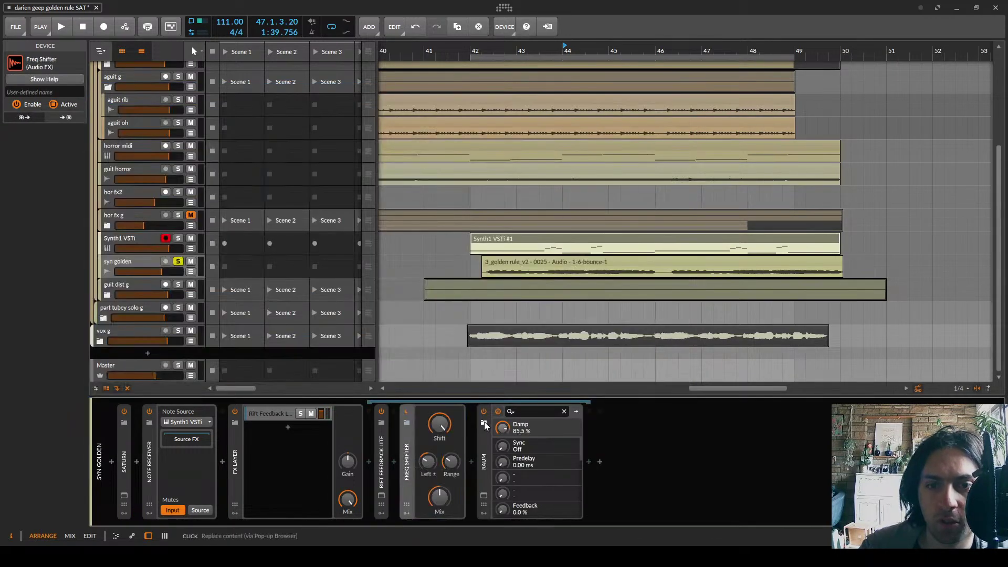
# During playback, adjust the Freq Shifter's Range to about 4.2 Hz and collapse the Freq Shifter and Raum devices
pyautogui.press('space')
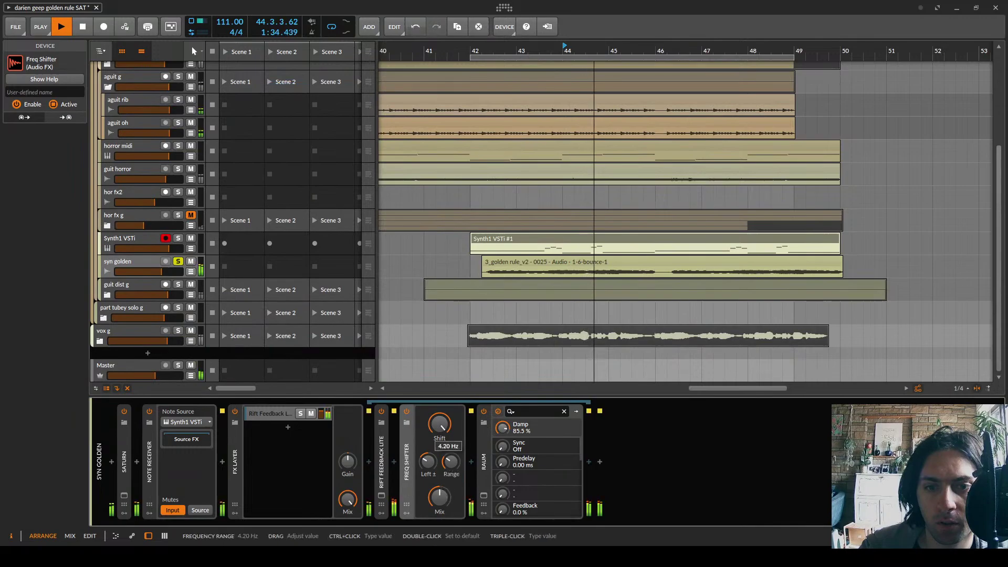
pyautogui.moveTo(451, 462); pyautogui.dragTo(450, 459)
pyautogui.click(406, 486)
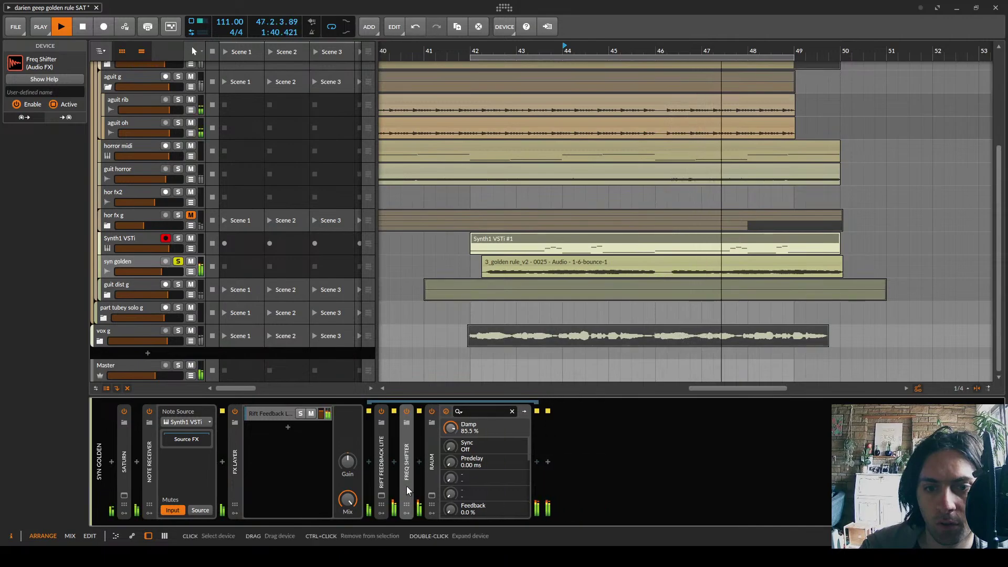
pyautogui.click(431, 474)
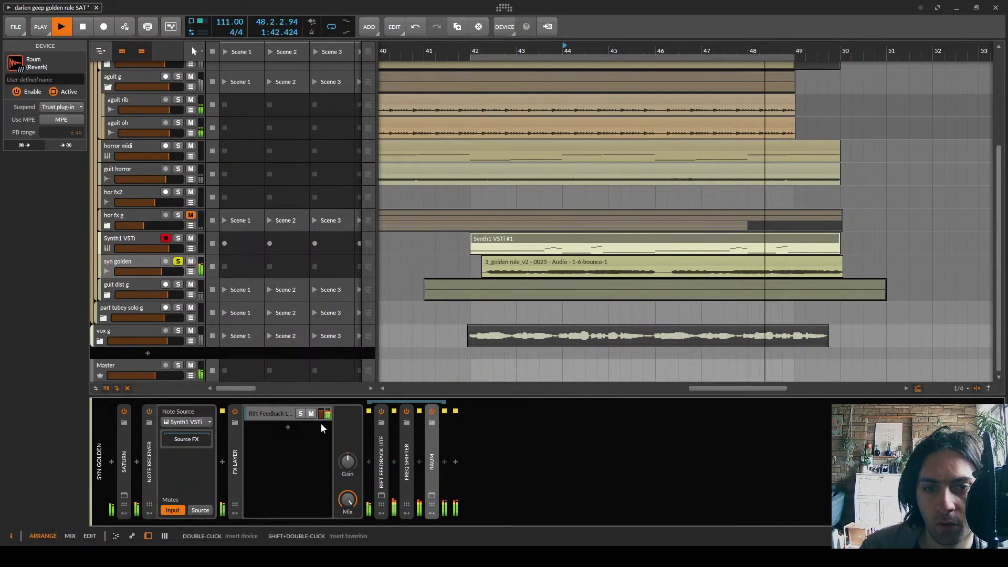
# Add an empty second layer below the Rift Feedback Lite layer in the FX Layer, without any device
pyautogui.click(283, 413)
pyautogui.click(287, 427)
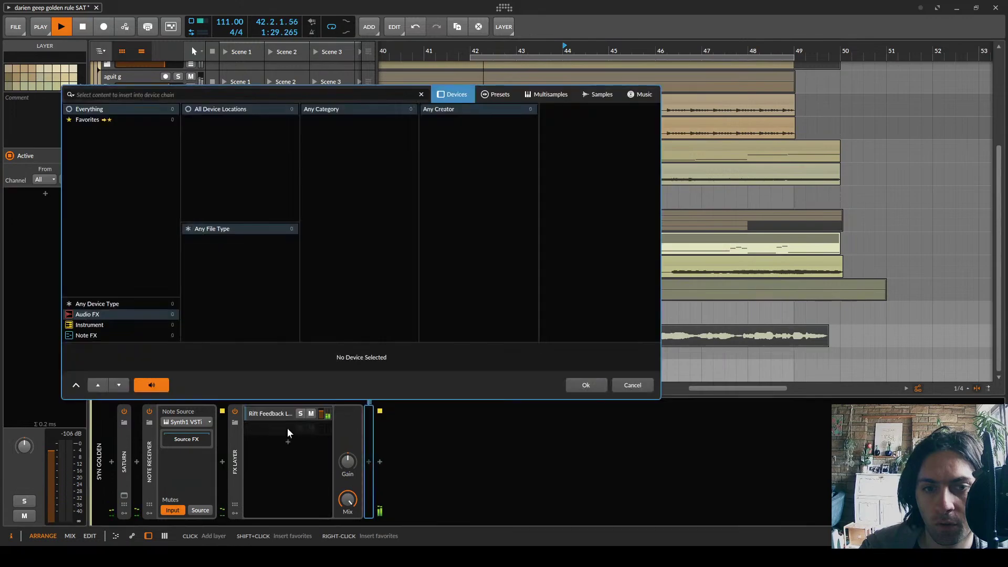
pyautogui.click(580, 384)
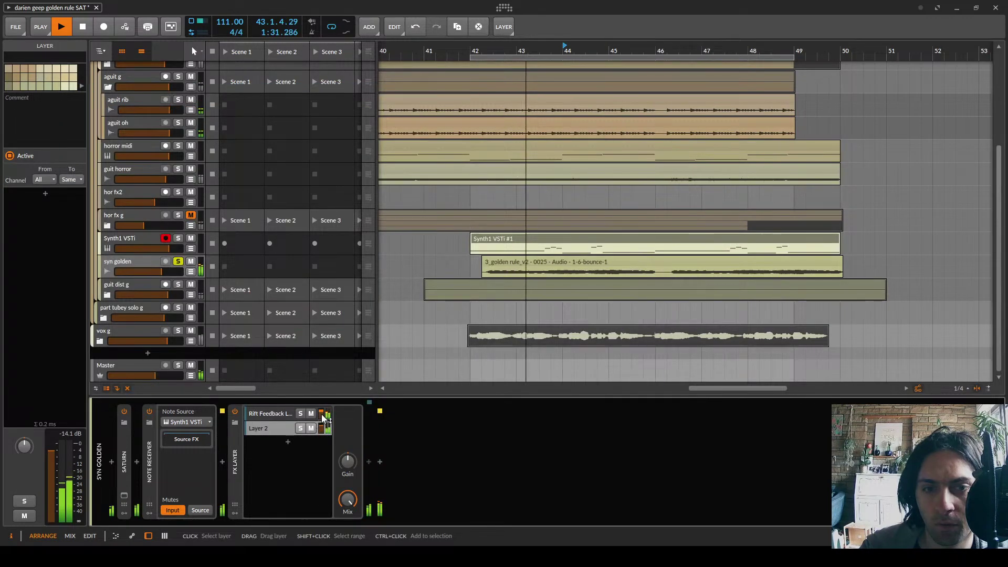
# Set the Rift Feedback Lite layer's volume to about -6.1 dB, comparing the sound with the FX Layer bypassed
pyautogui.moveTo(321, 414); pyautogui.dragTo(321, 408)
pyautogui.click(234, 412)
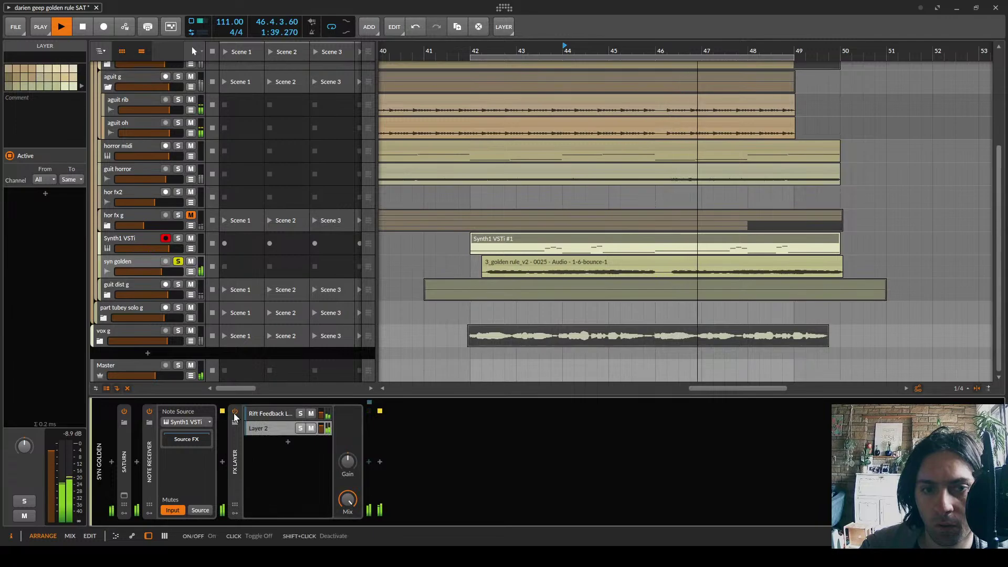
pyautogui.click(235, 412)
pyautogui.moveTo(321, 413); pyautogui.dragTo(321, 411)
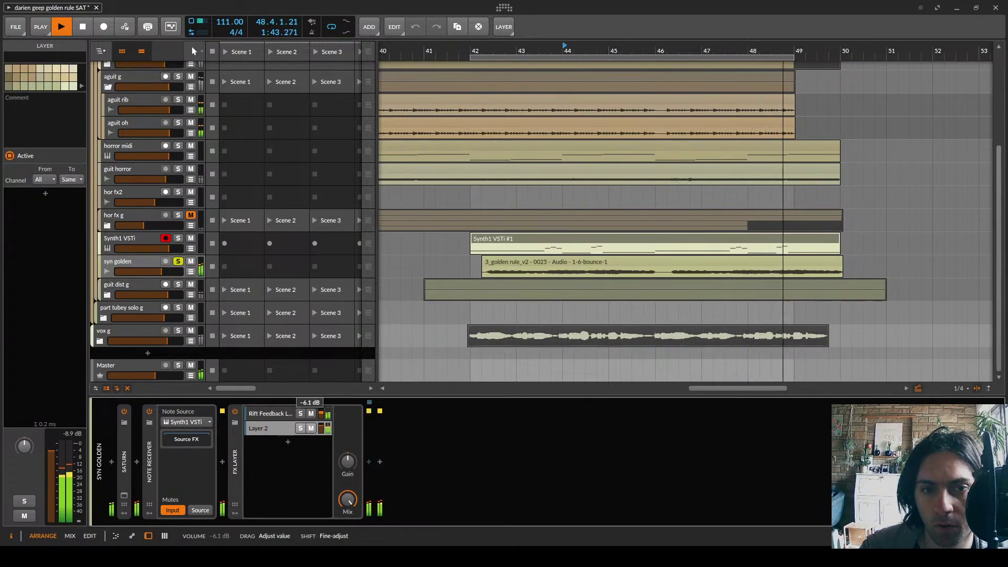
# Solo the Rift Feedback Lite layer and insert the Pro-Q 2 equalizer after Raum
pyautogui.click(300, 413)
pyautogui.click(282, 418)
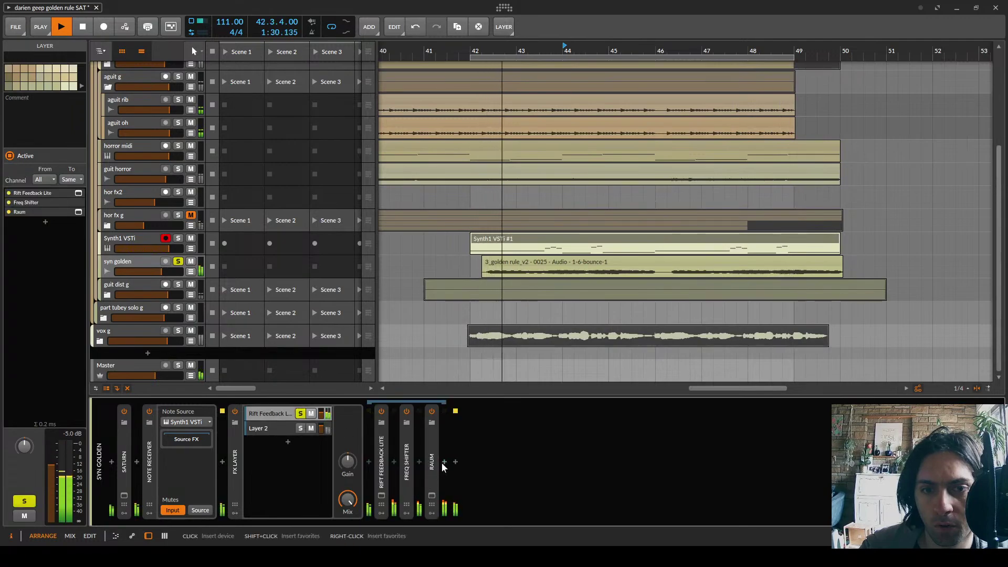
pyautogui.doubleClick(456, 471)
pyautogui.write('pro-q')
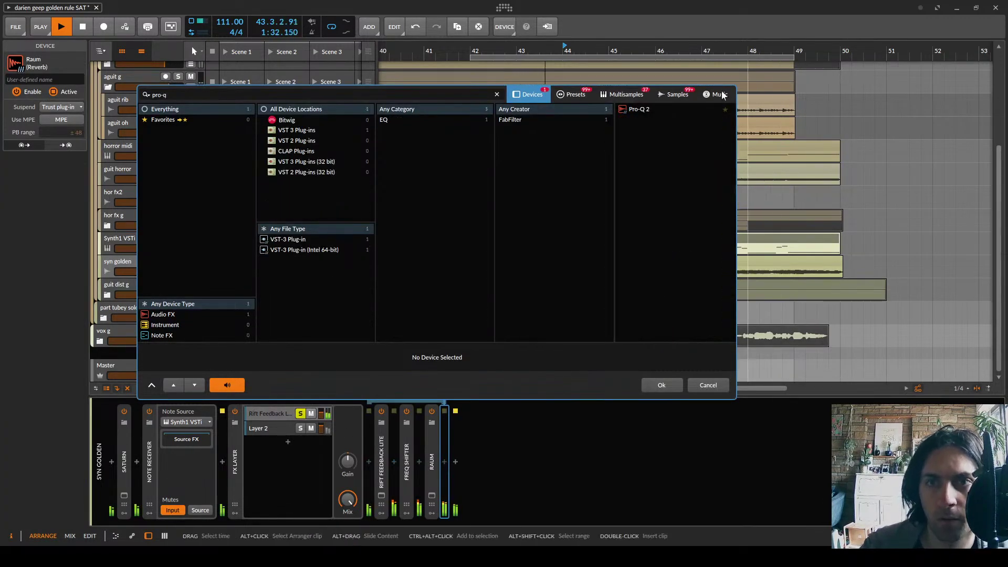
pyautogui.doubleClick(681, 109)
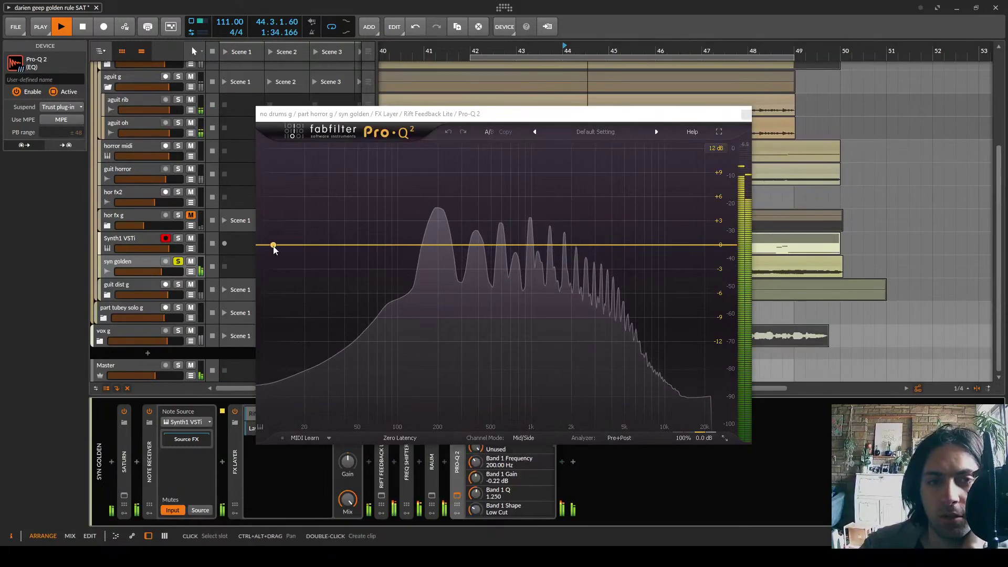
# In Pro-Q 2, add a low shelf at about 108 Hz, -12.5 dB, and a high shelf at about 6.1 kHz, -15.4 dB, Q 6.1
pyautogui.moveTo(275, 245); pyautogui.dragTo(402, 346)
pyautogui.scroll(4, 402, 298)
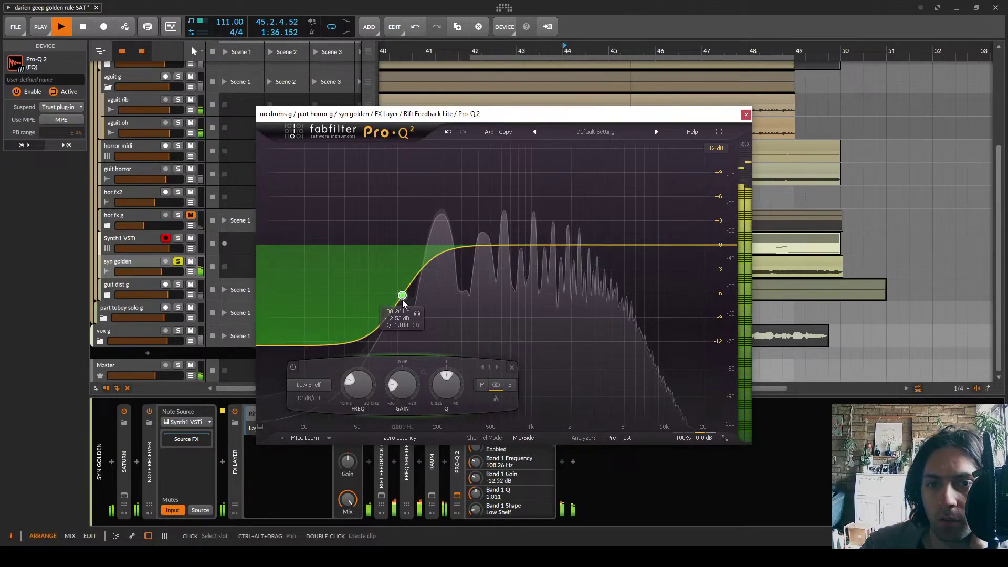
pyautogui.moveTo(731, 245); pyautogui.dragTo(641, 317)
pyautogui.scroll(8, 668, 266)
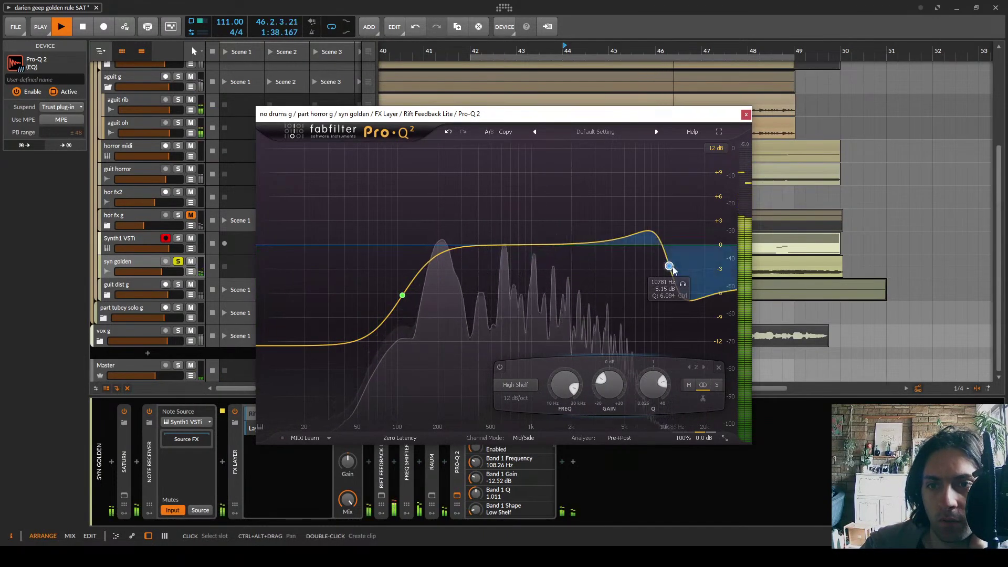
pyautogui.moveTo(668, 266); pyautogui.dragTo(637, 348)
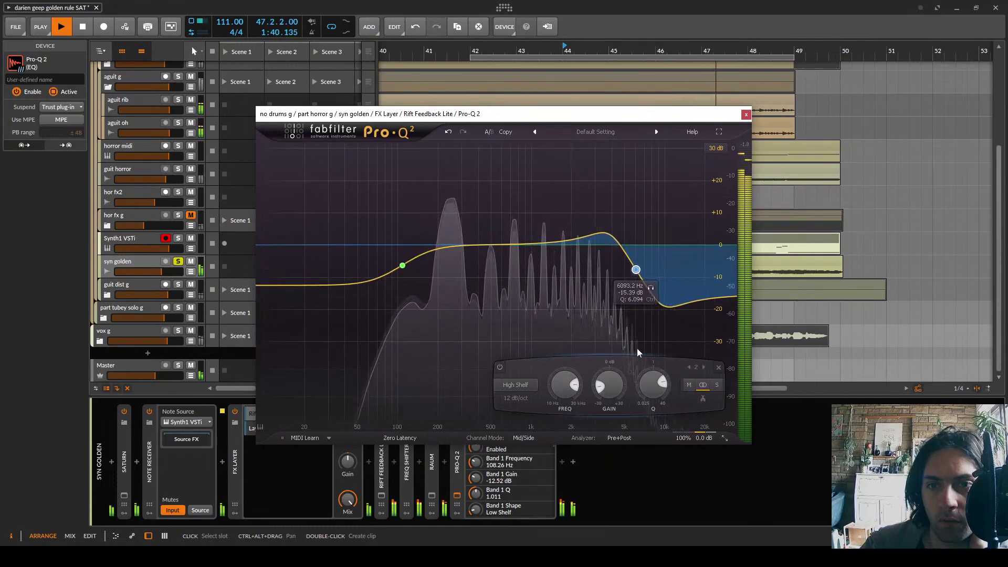
# Move the low shelf to about 312 Hz with Q 1.7, set the high shelf to about 5.9 kHz, -16.7 dB, and close Pro-Q 2
pyautogui.moveTo(404, 282); pyautogui.dragTo(464, 265)
pyautogui.scroll(10, 441, 271)
pyautogui.scroll(-8, 475, 263)
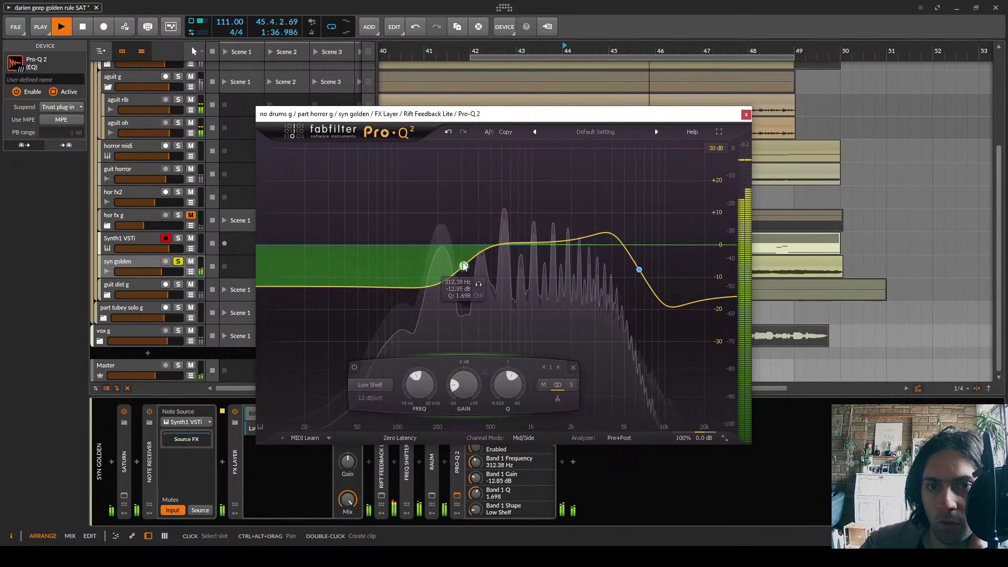
pyautogui.moveTo(639, 270)
pyautogui.mouseDown()
pyautogui.moveTo(565, 278)
pyautogui.moveTo(634, 273)
pyautogui.mouseUp()
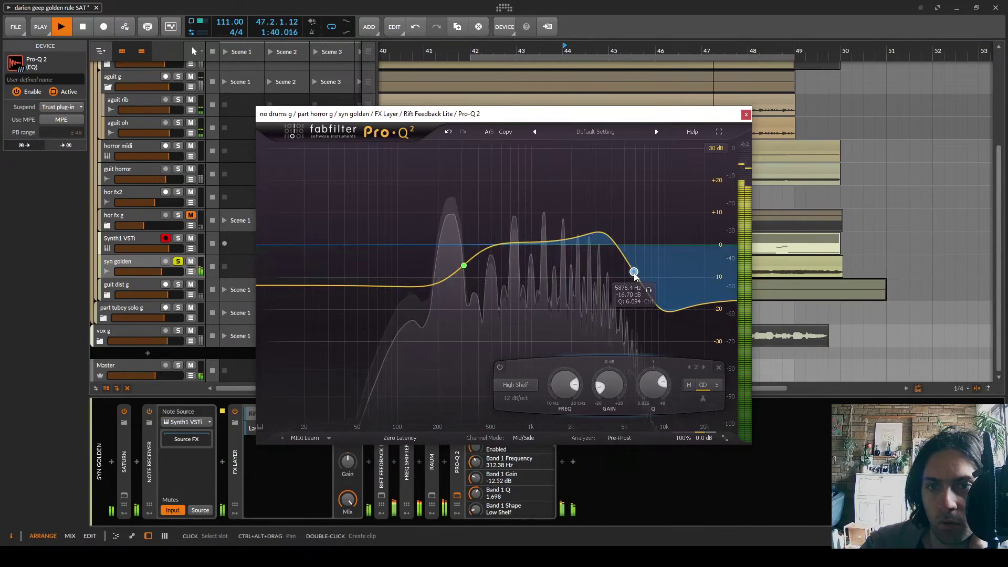
pyautogui.click(746, 114)
# Unsolo the Rift Feedback Lite layer and the syn golden track, compare the full mix with the FX Layer bypassed and enabled, and stop playback
pyautogui.click(299, 414)
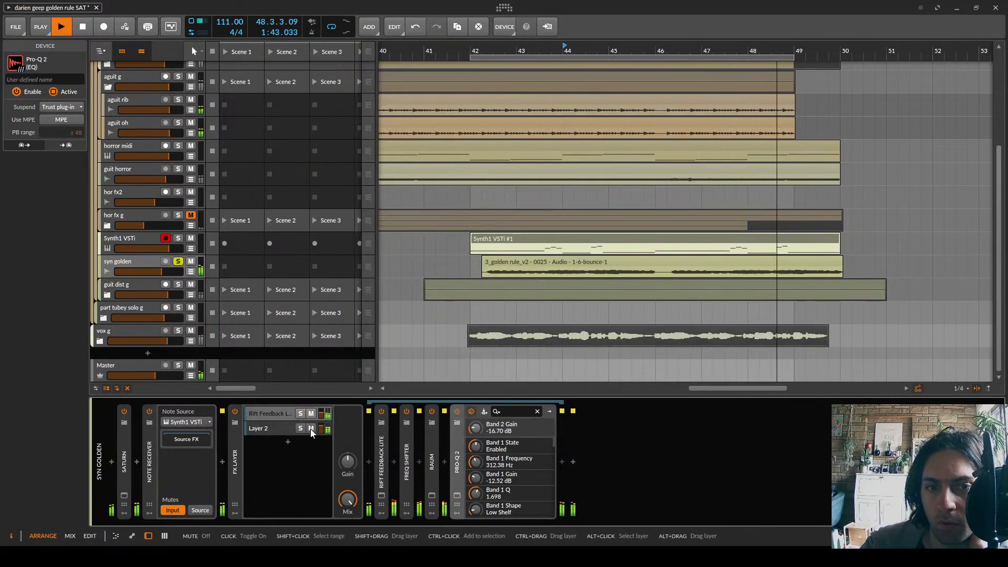
pyautogui.click(178, 261)
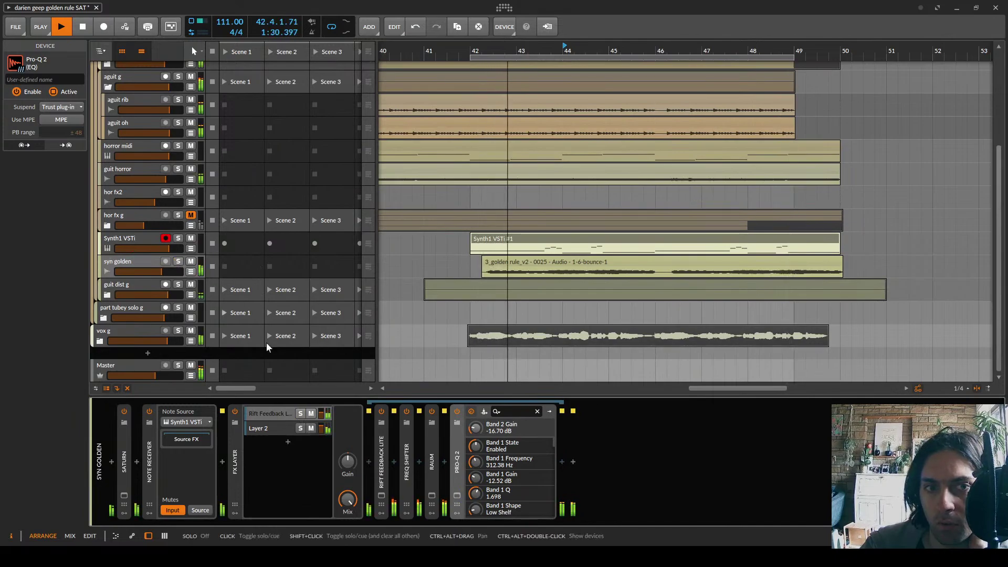
pyautogui.click(234, 412)
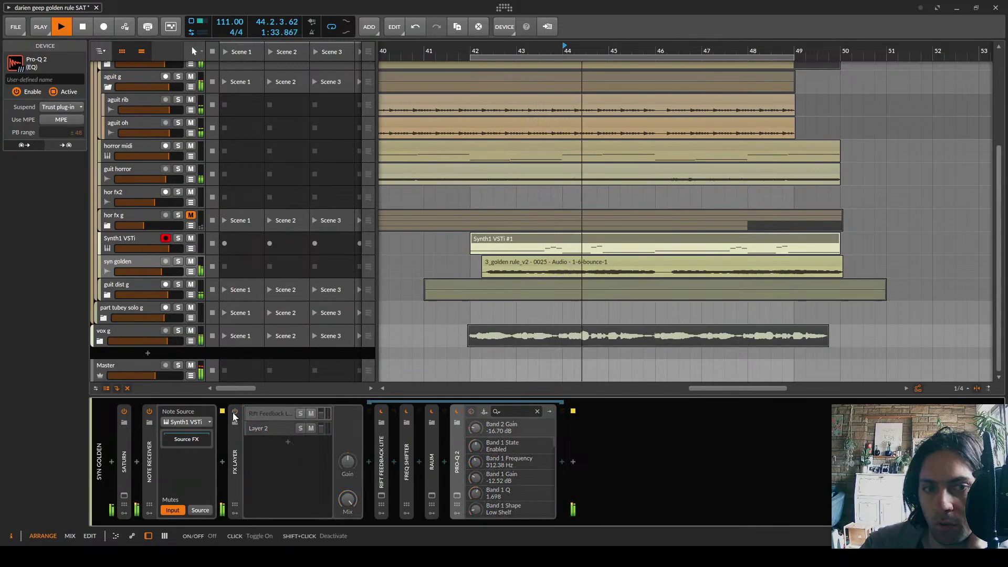
pyautogui.click(234, 412)
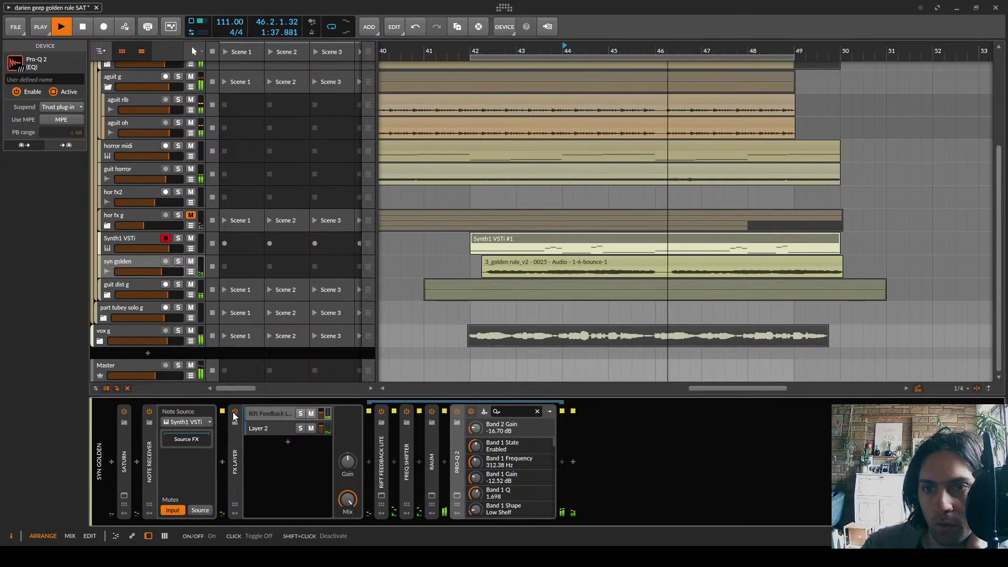
pyautogui.press('space')
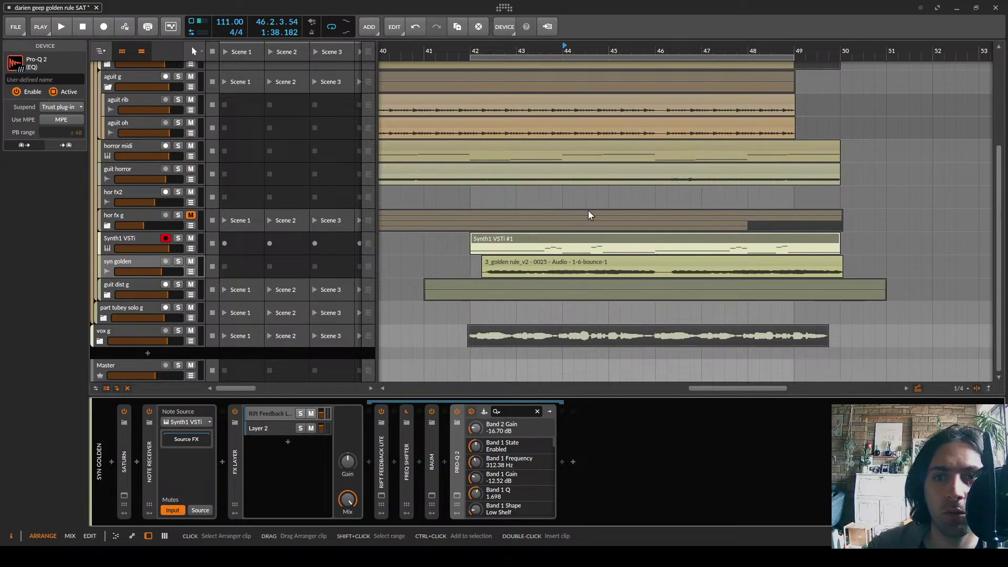
# Save the project, collecting files outside the project folder but not files that belong to packages
pyautogui.scroll(5, 588, 210)
pyautogui.scroll(-3, 592, 210)
pyautogui.hotkey('ctrl', 's')
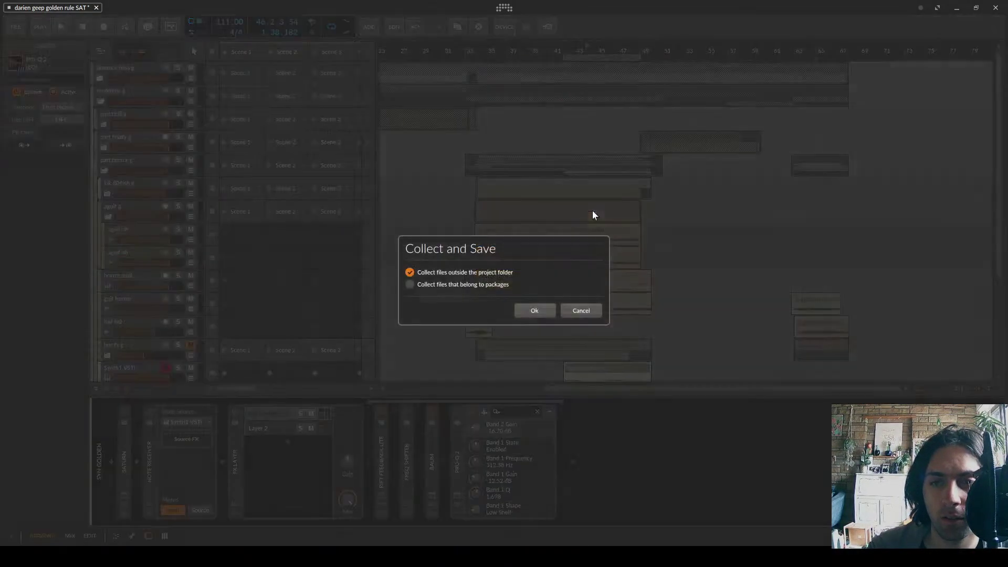
pyautogui.click(550, 311)
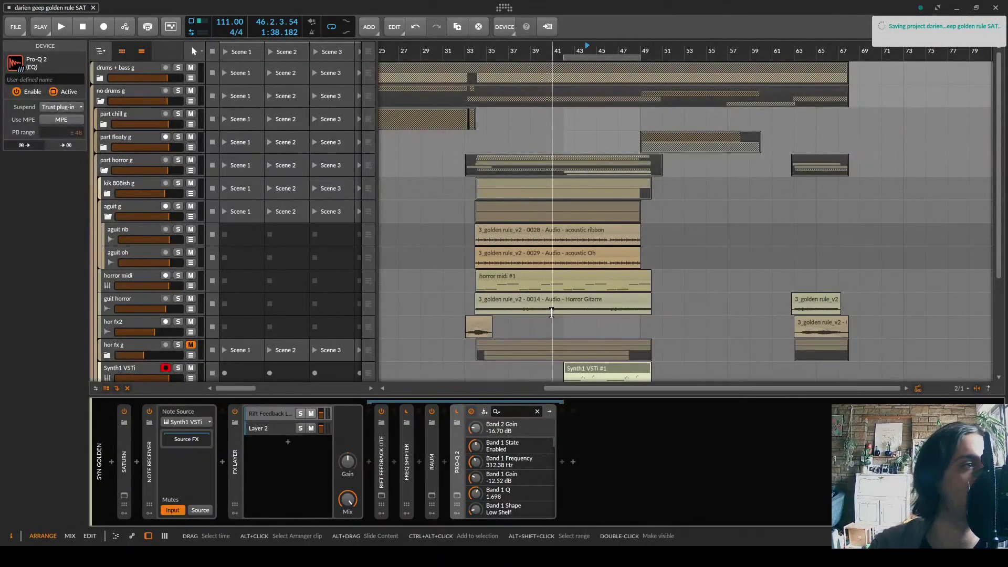